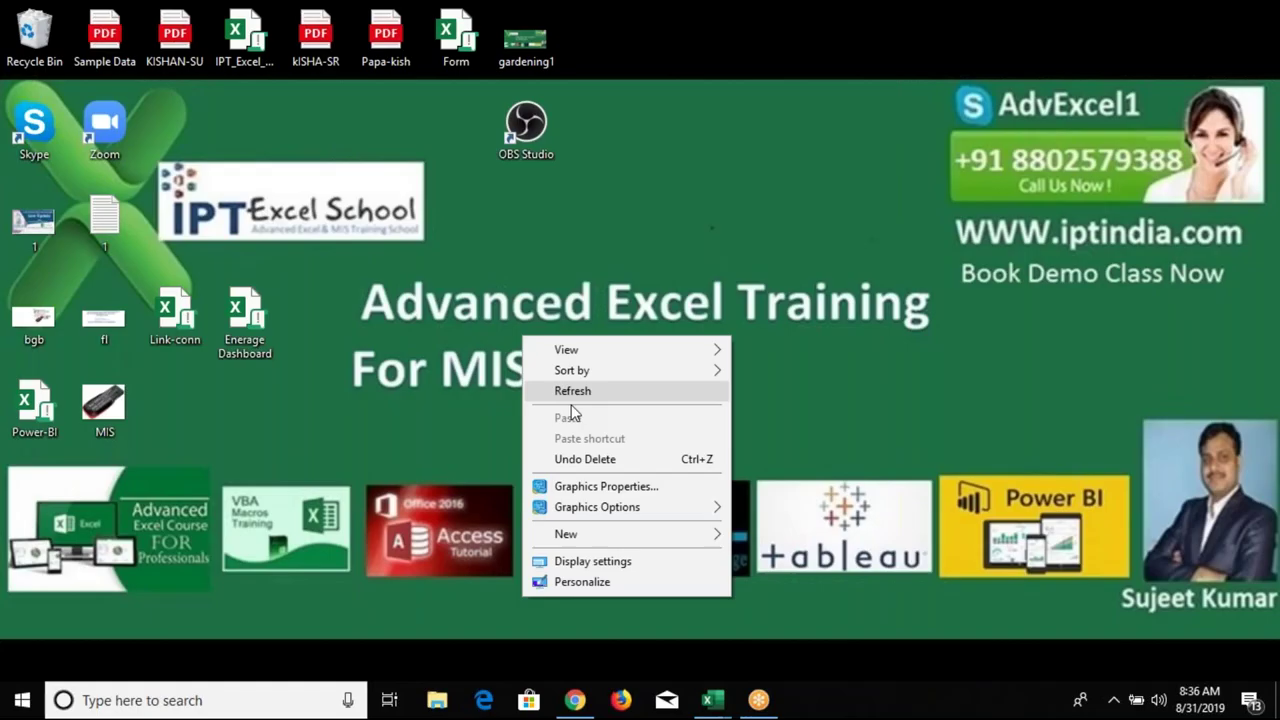
Dismiss the desktop menu and bring the Data workbook's employee table to the front in Excel.
click(572, 395)
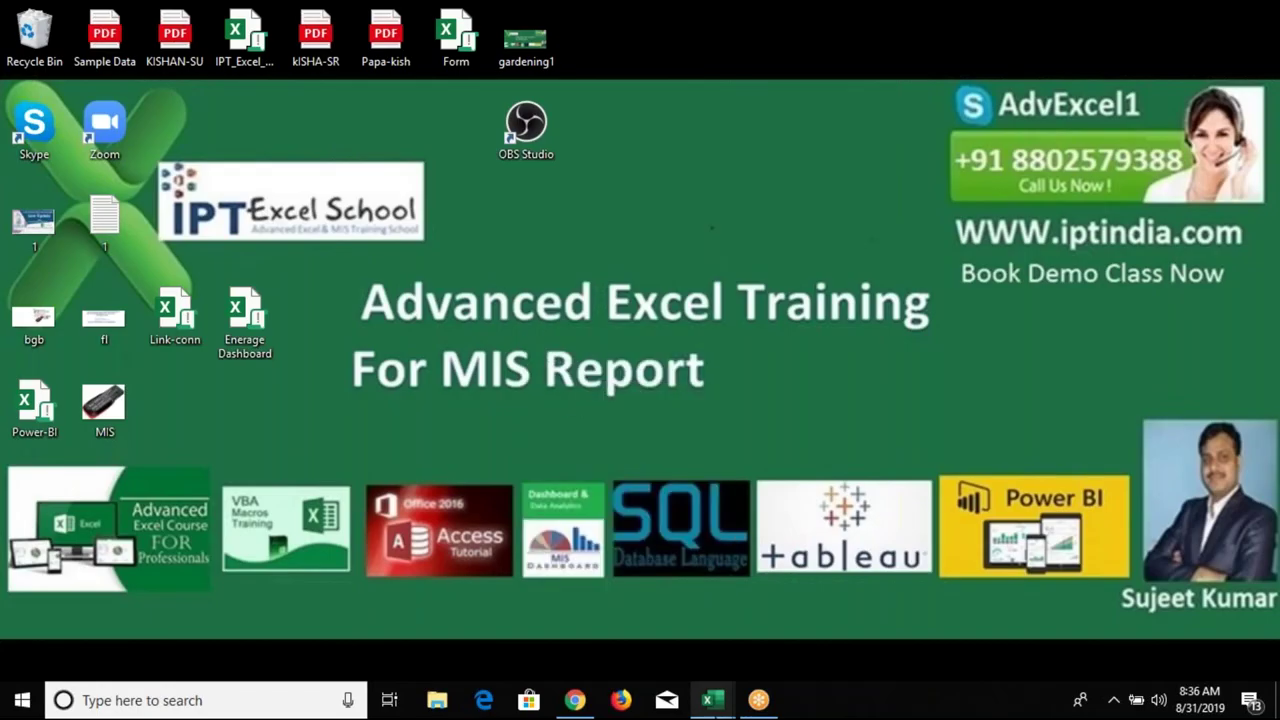
mouse_move(712, 700)
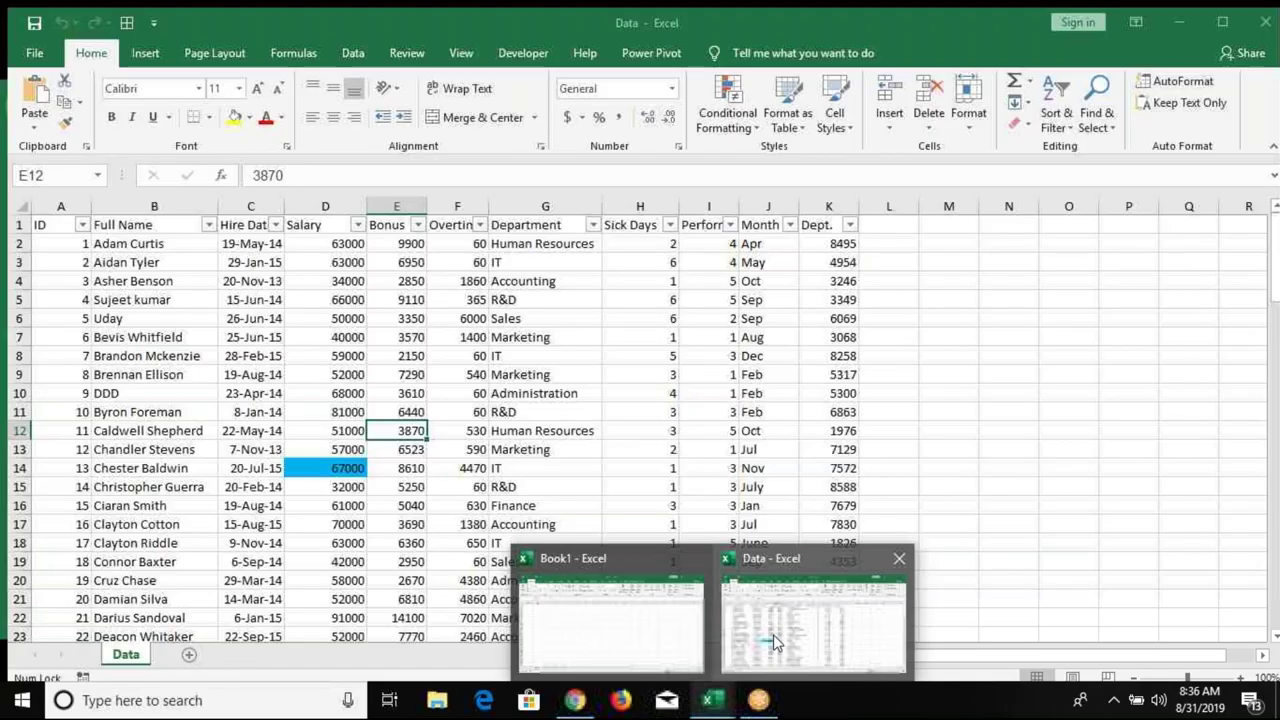
click(773, 634)
click(47, 222)
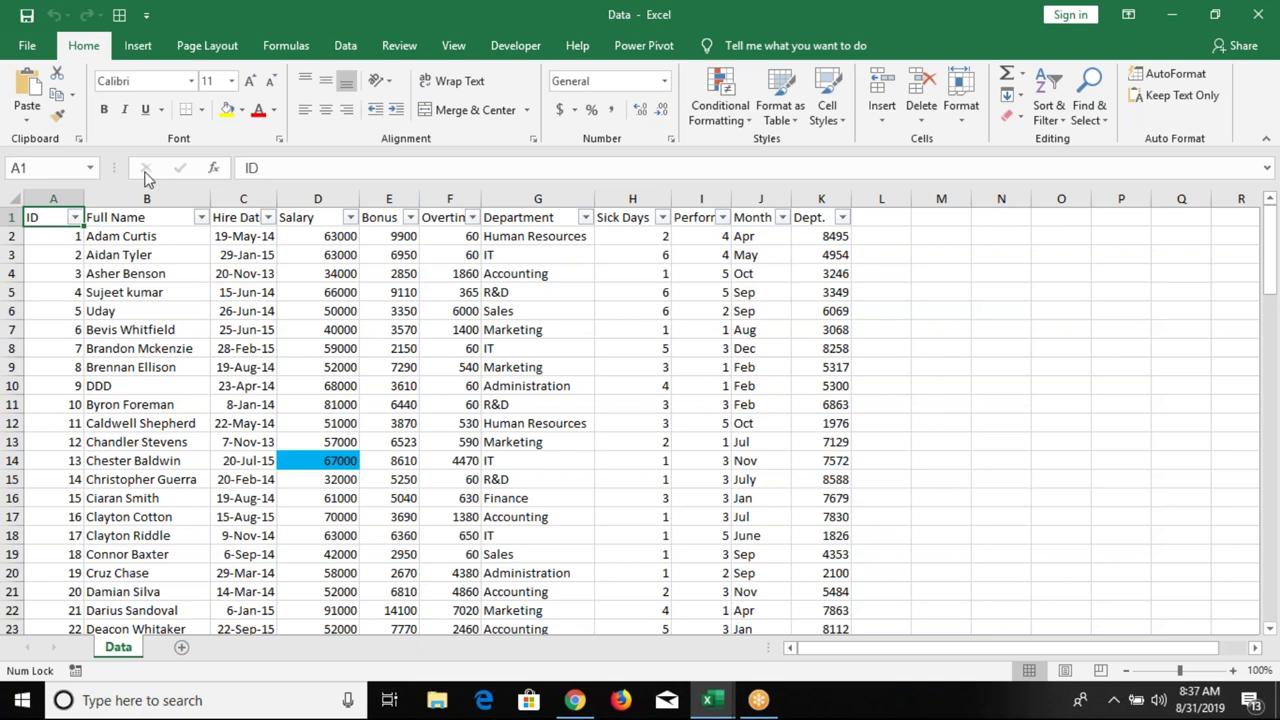
Create a pivot table on a new sheet with Department in Rows and Sum of Salary in Values.
click(138, 47)
click(40, 105)
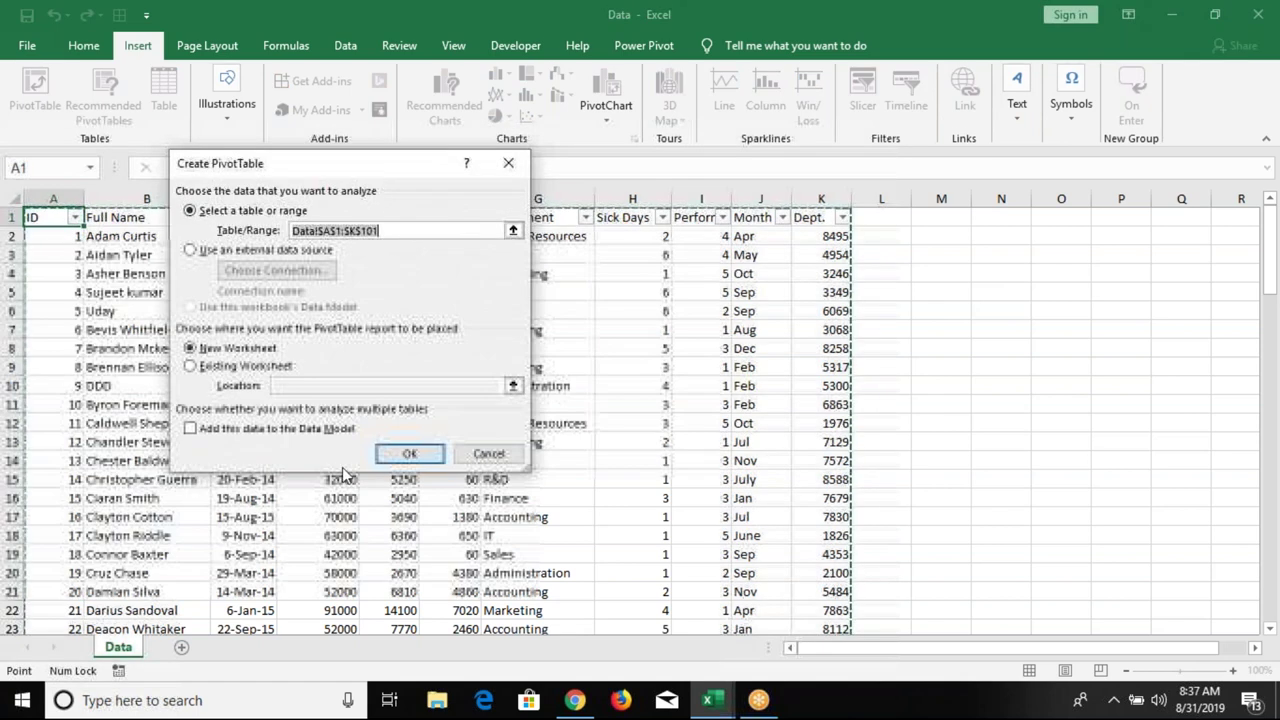
click(395, 450)
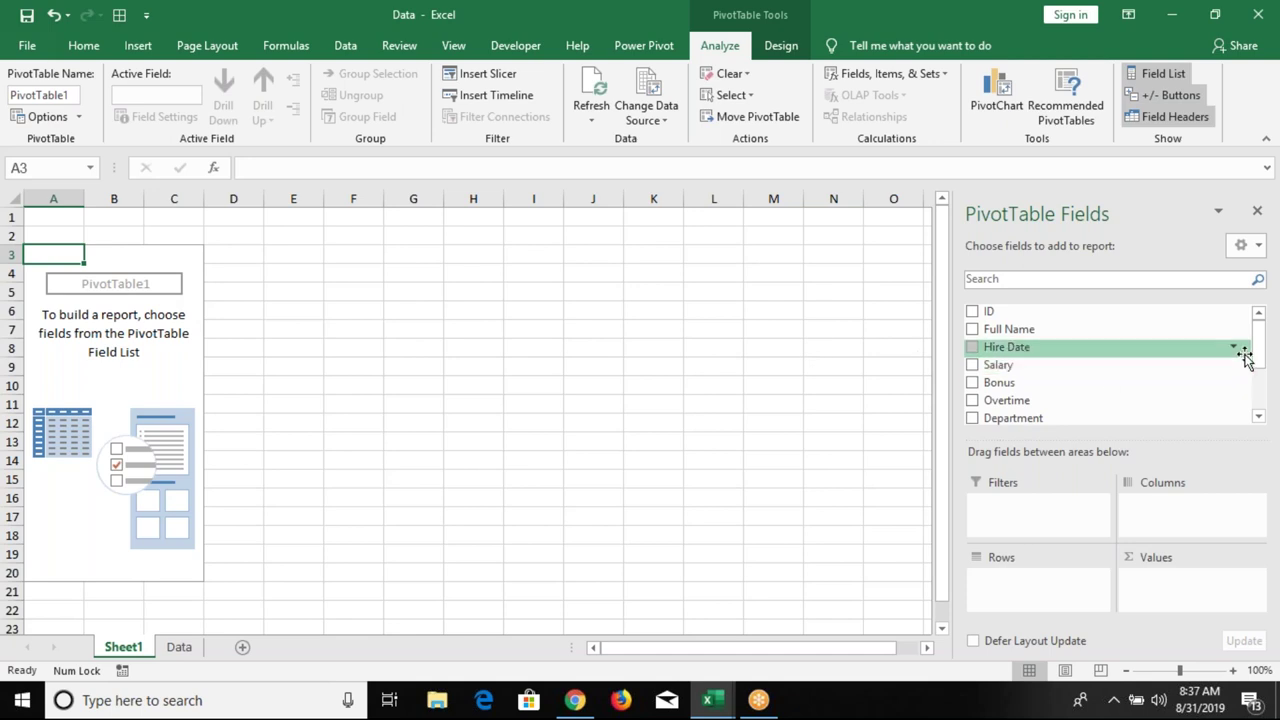
drag(1258, 354, 1258, 405)
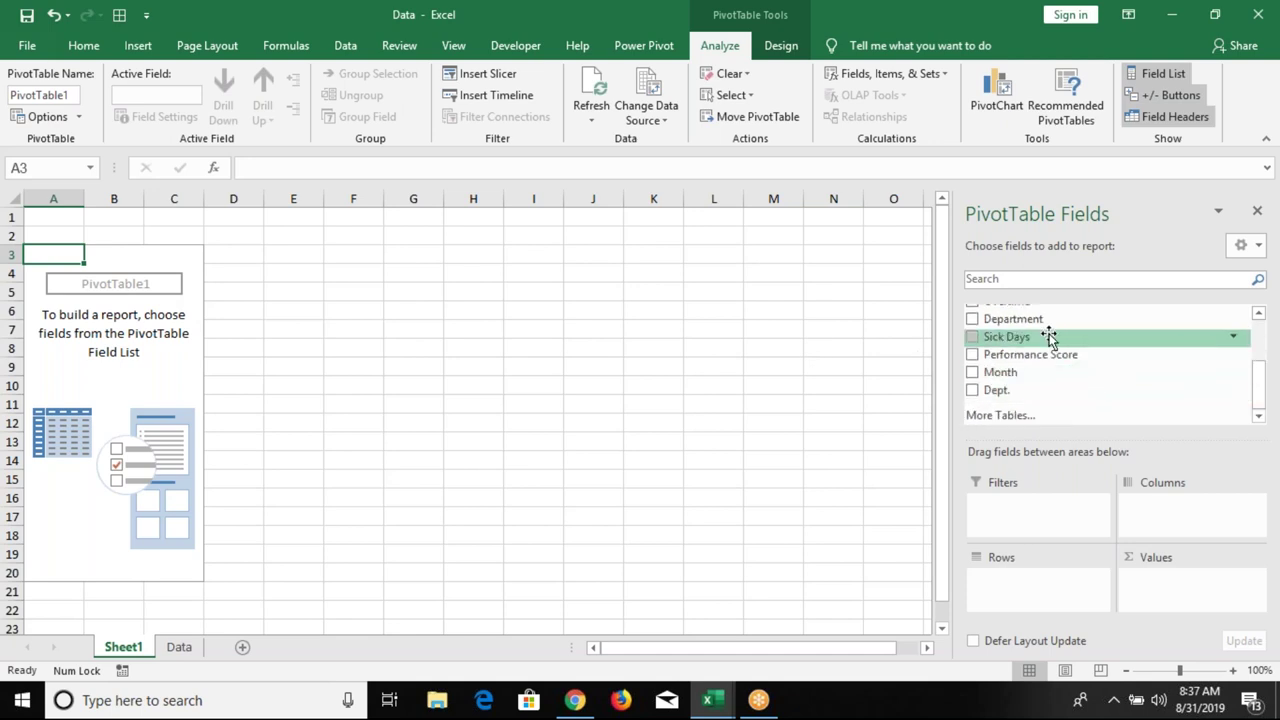
mouse_move(1047, 320)
mouse_down()
mouse_move(1088, 632)
mouse_move(1070, 605)
mouse_up()
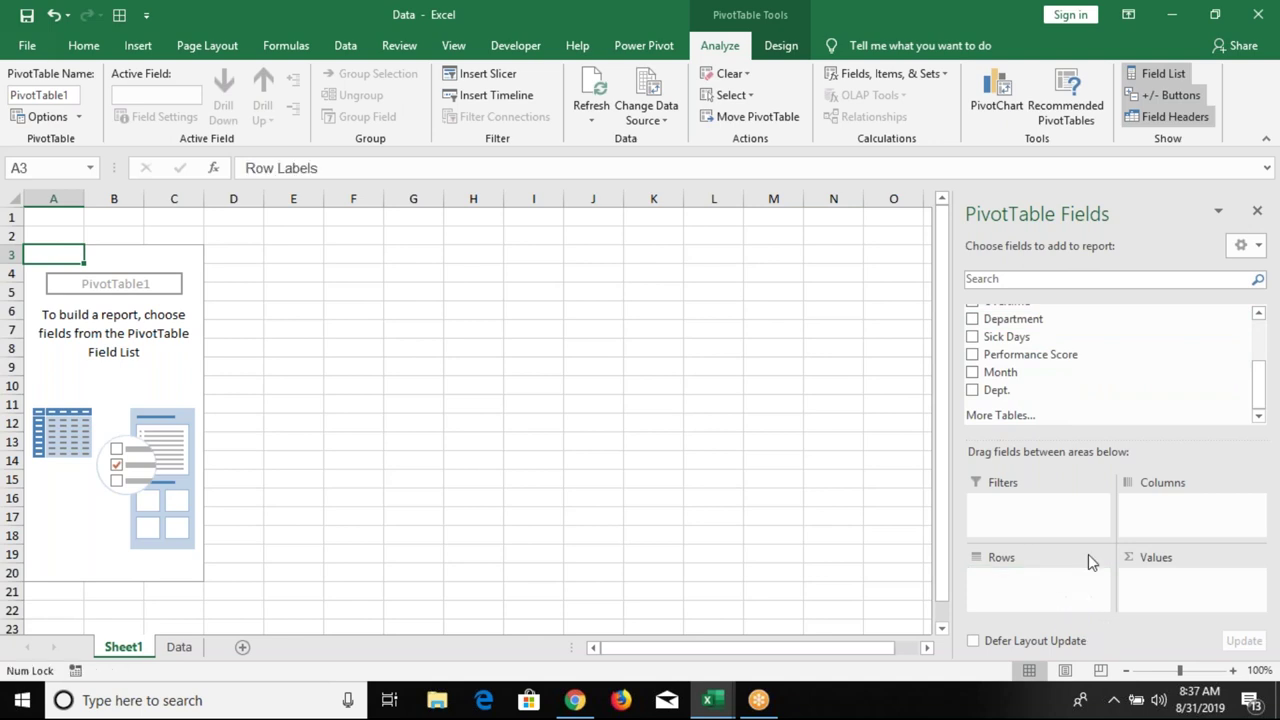
drag(1260, 397, 1260, 365)
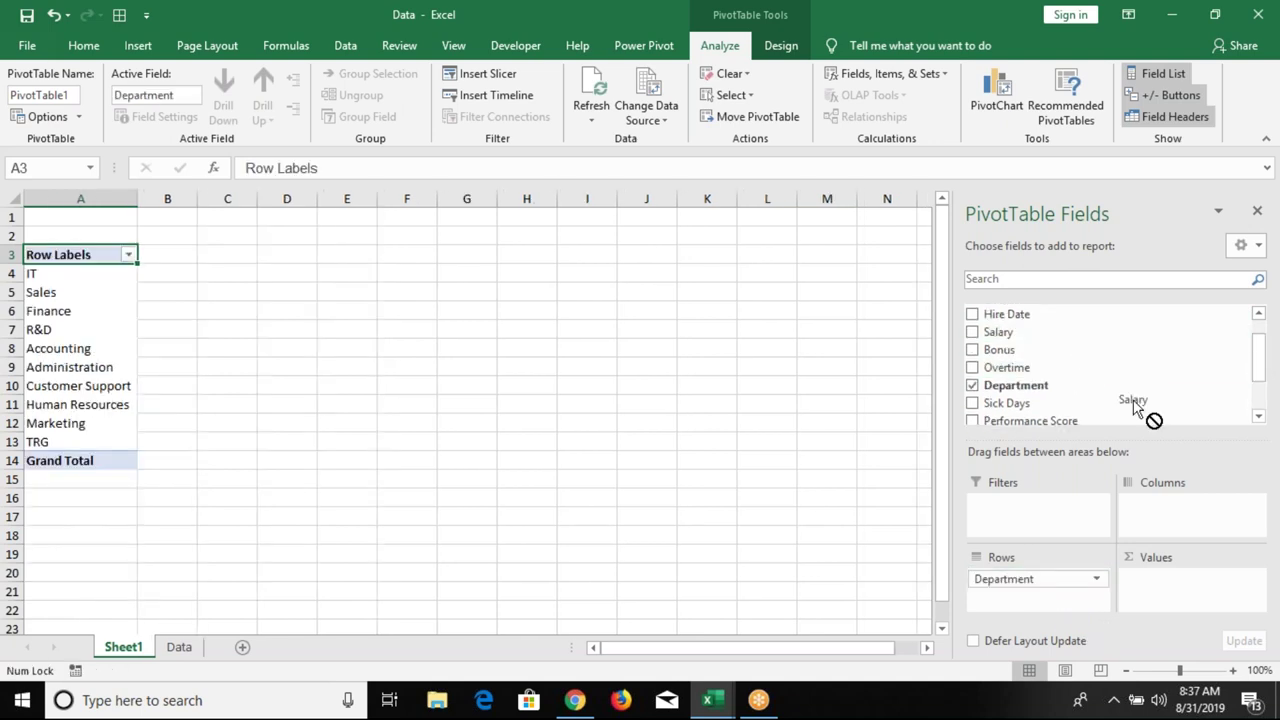
drag(1069, 334, 1171, 592)
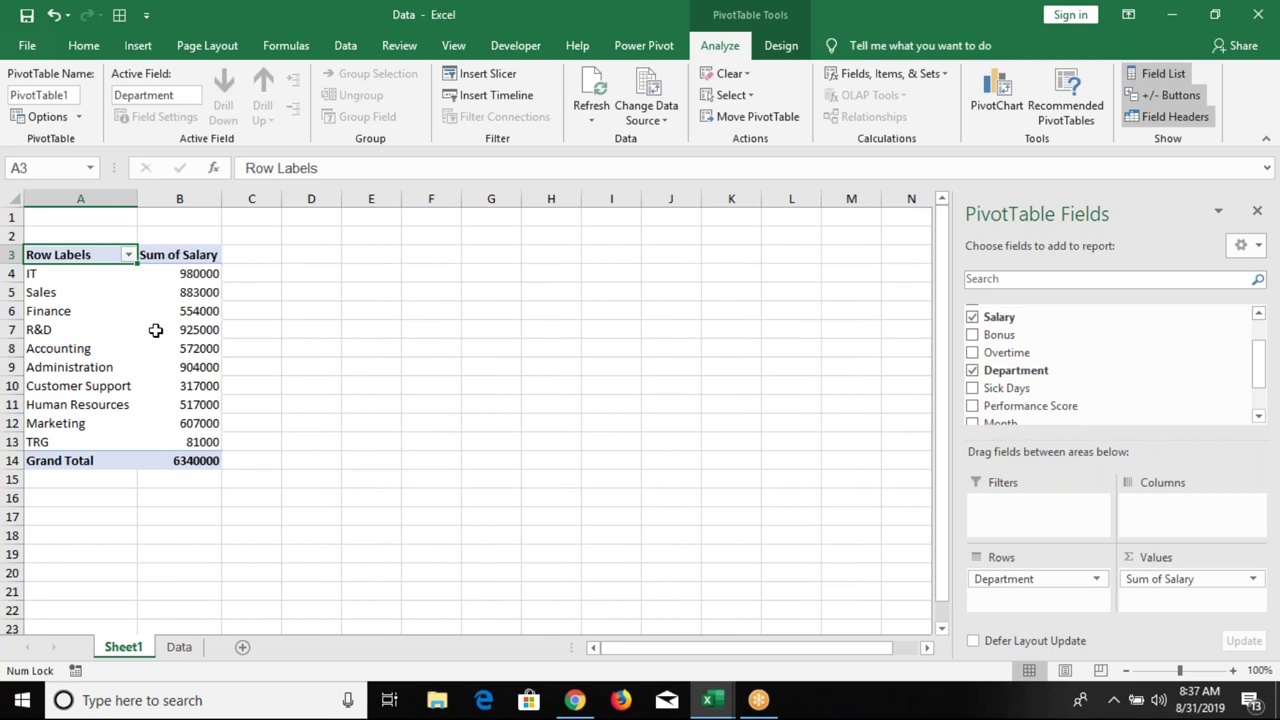
Inspect the department row labels, row filter list and Sum of Salary options without changing anything.
click(80, 274)
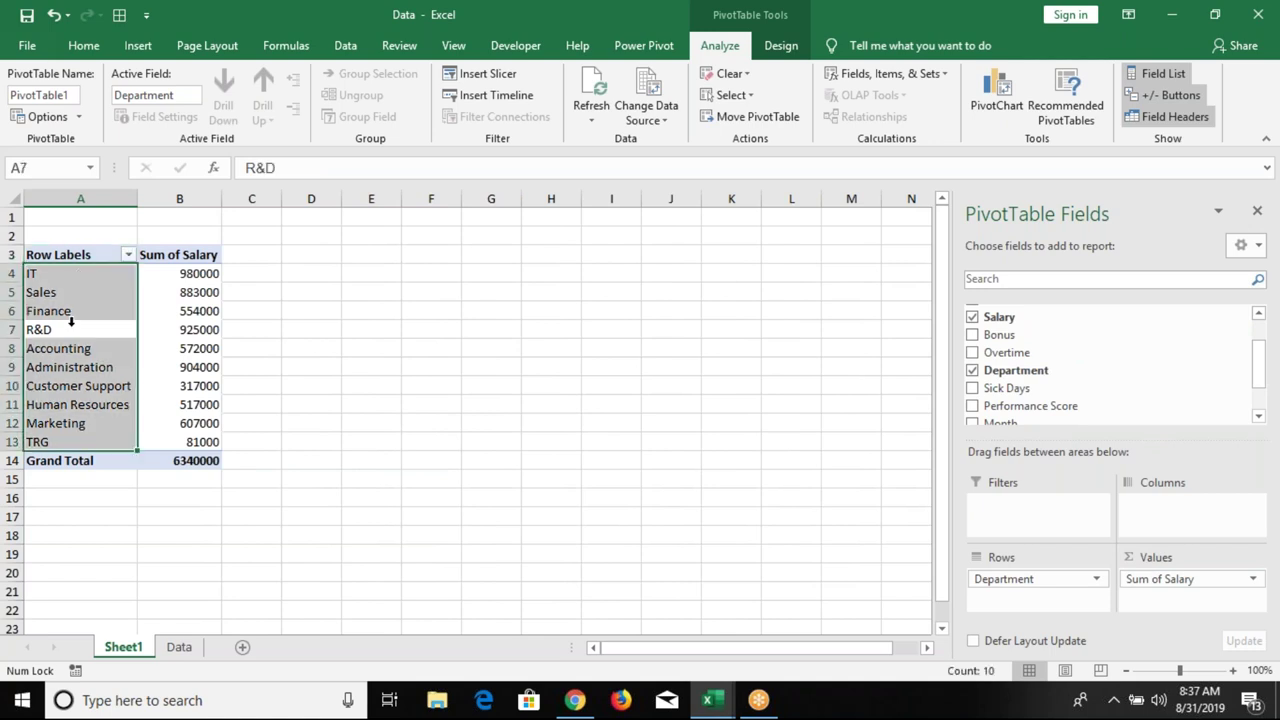
drag(60, 348, 60, 331)
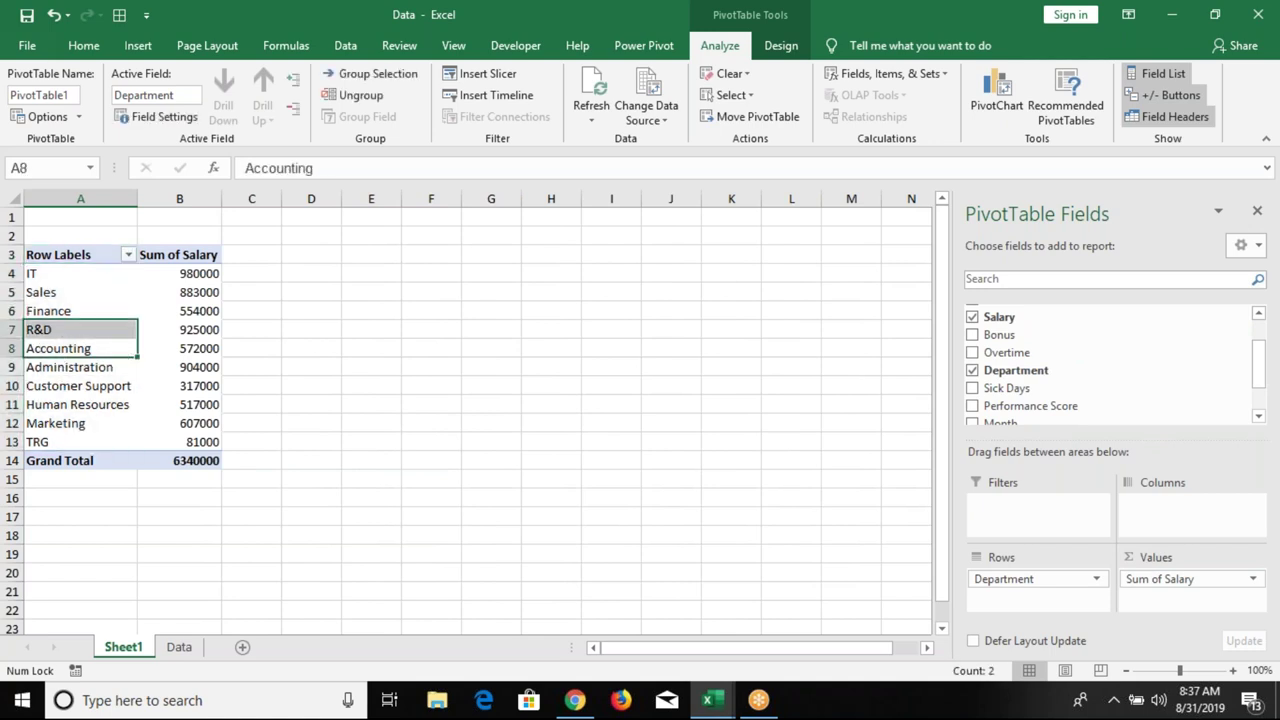
click(128, 258)
click(497, 335)
click(1256, 581)
key(Escape)
click(48, 311)
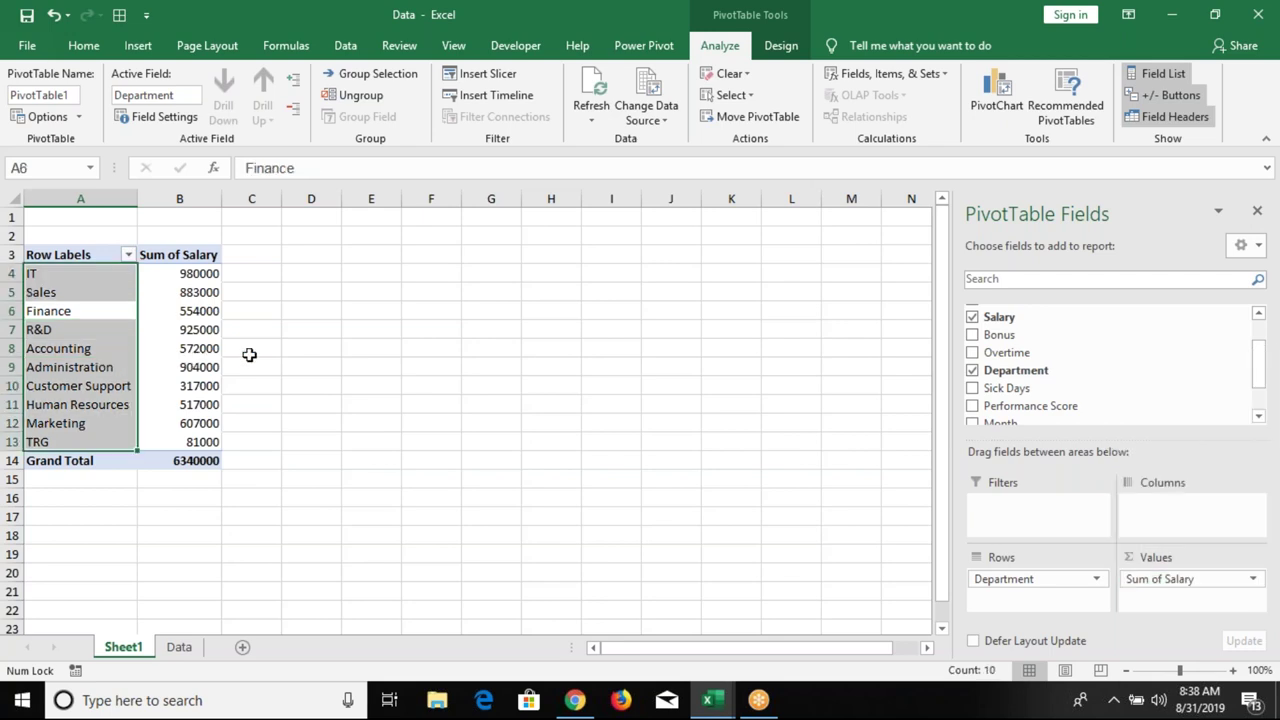
scroll(1085, 425, up, 2)
scroll(1064, 426, down, 4)
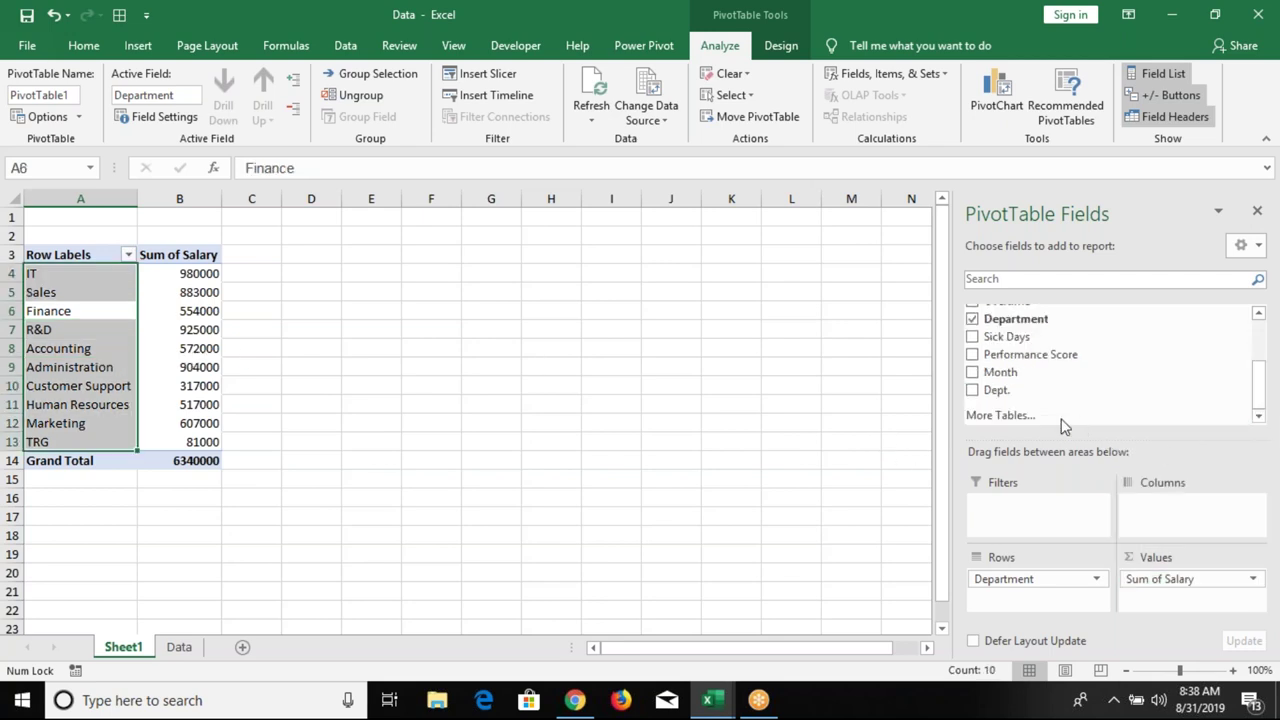
Add Month as a report filter and filter the pivot to Jan, showing a 527000 total.
mouse_move(1003, 372)
mouse_down()
mouse_move(1098, 500)
mouse_move(1080, 518)
mouse_up()
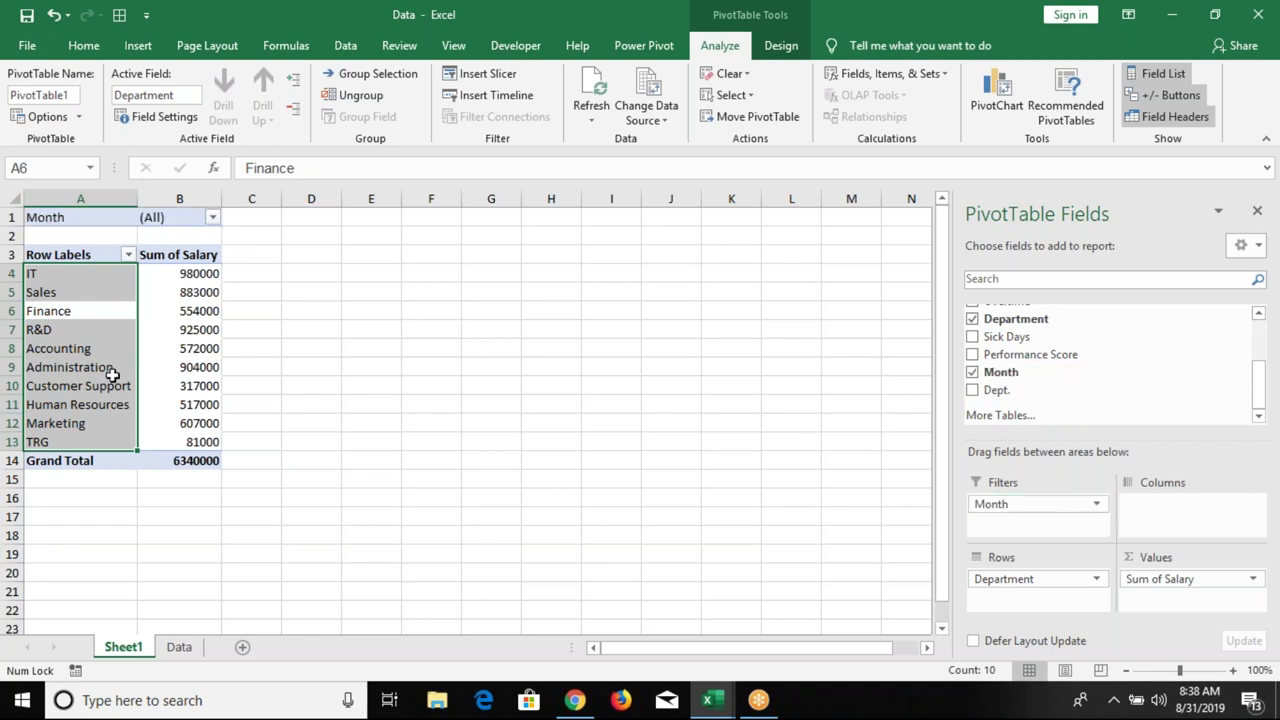
click(213, 218)
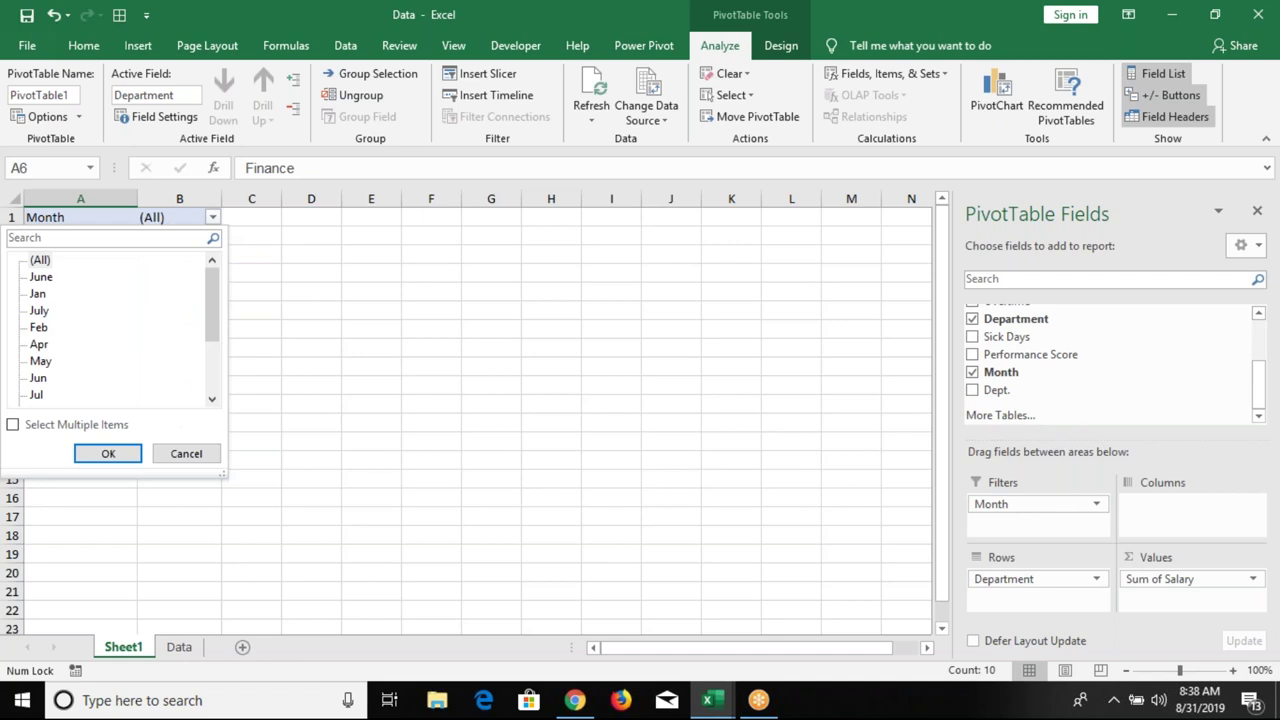
click(44, 295)
click(108, 453)
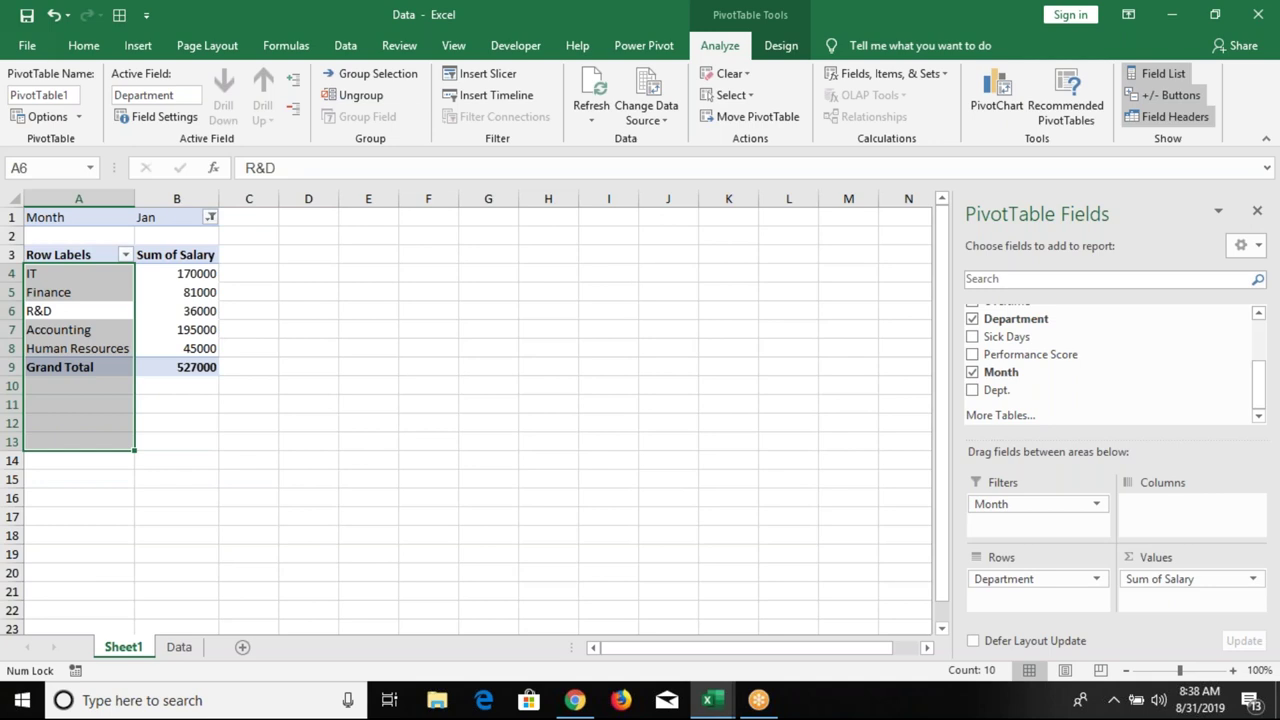
Set the Month report filter back to (All) months.
click(72, 277)
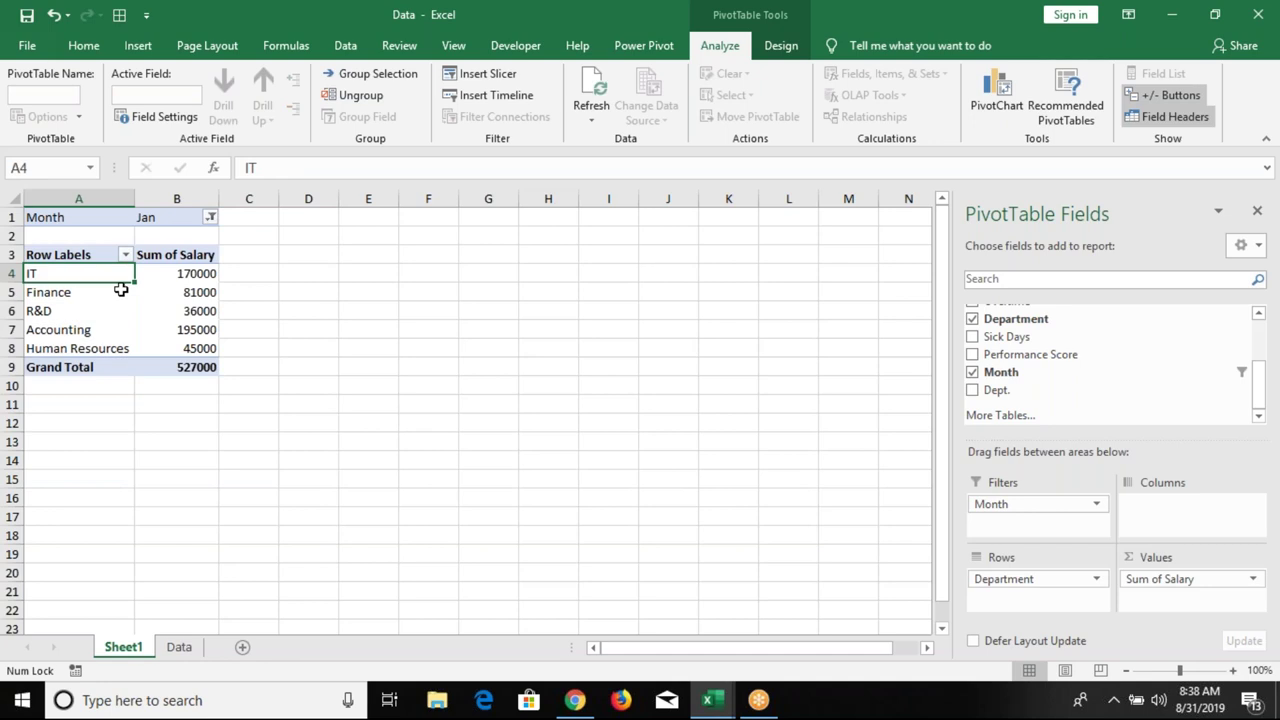
click(195, 218)
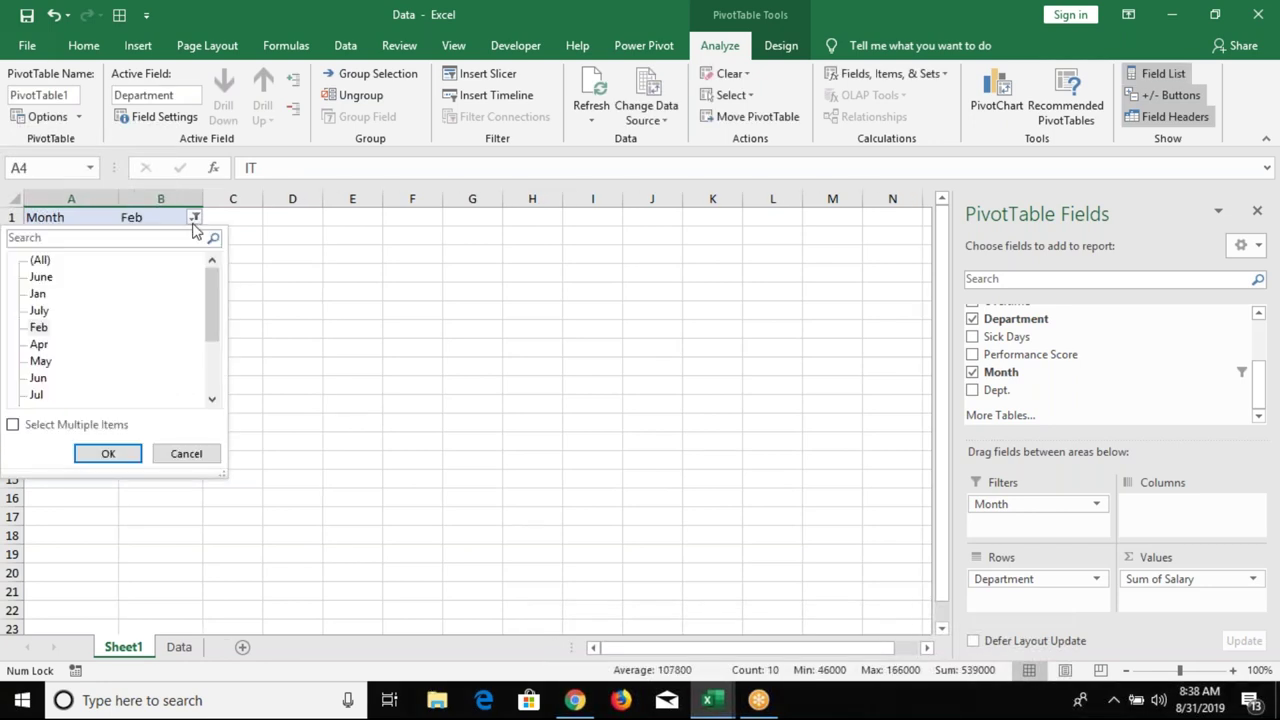
click(42, 261)
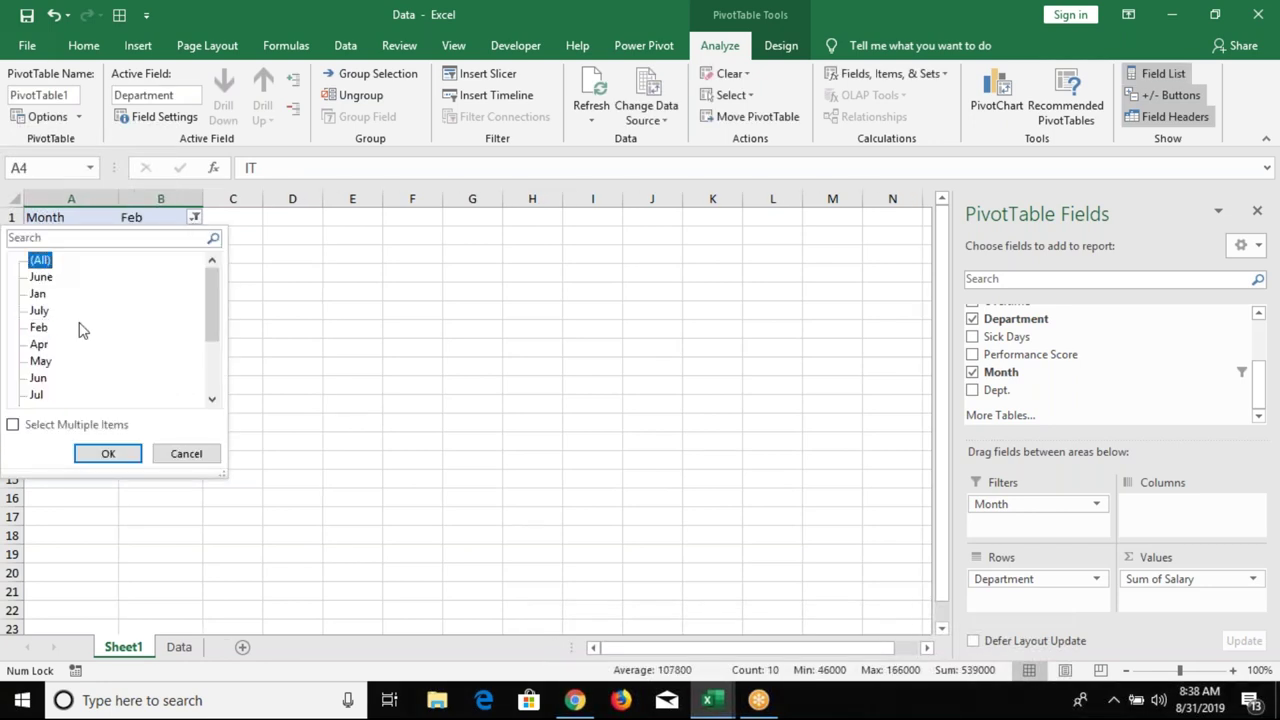
click(127, 452)
Add Performance Score as a second report filter, then filter to June and score 2, emptying the pivot.
mouse_move(1030, 354)
mouse_down()
mouse_move(1200, 588)
mouse_move(1005, 530)
mouse_up()
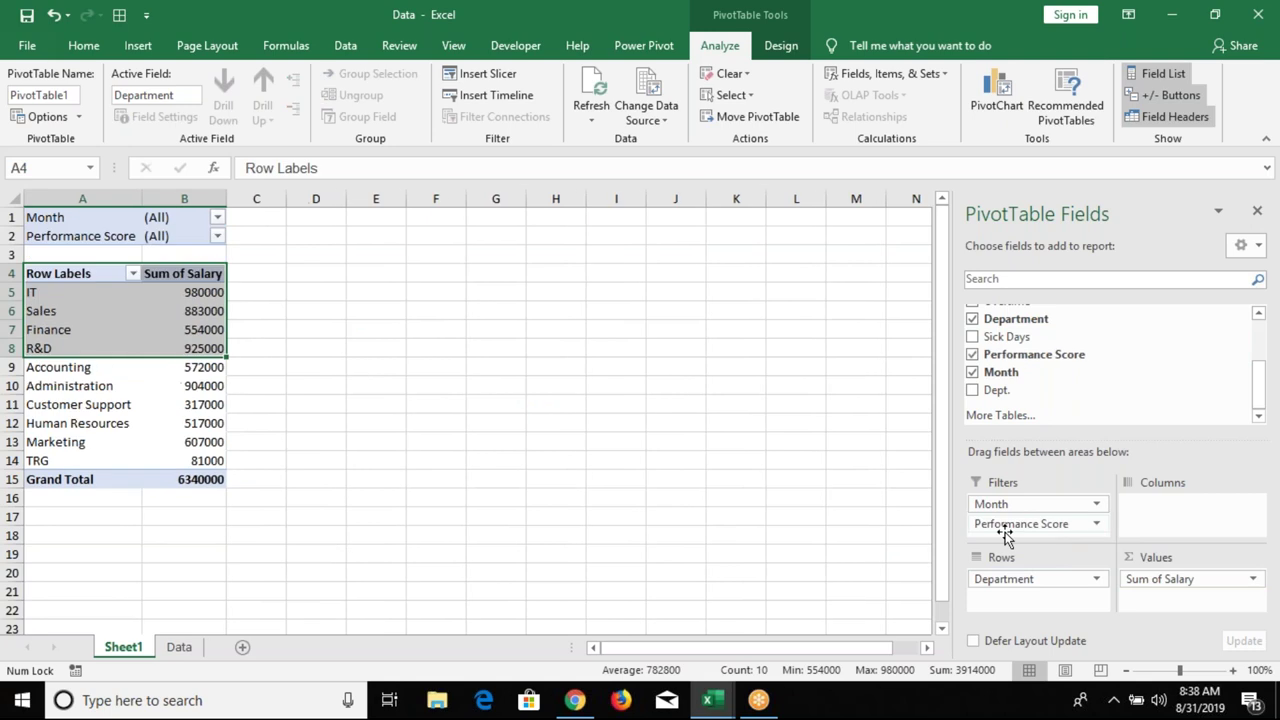
click(217, 217)
click(41, 277)
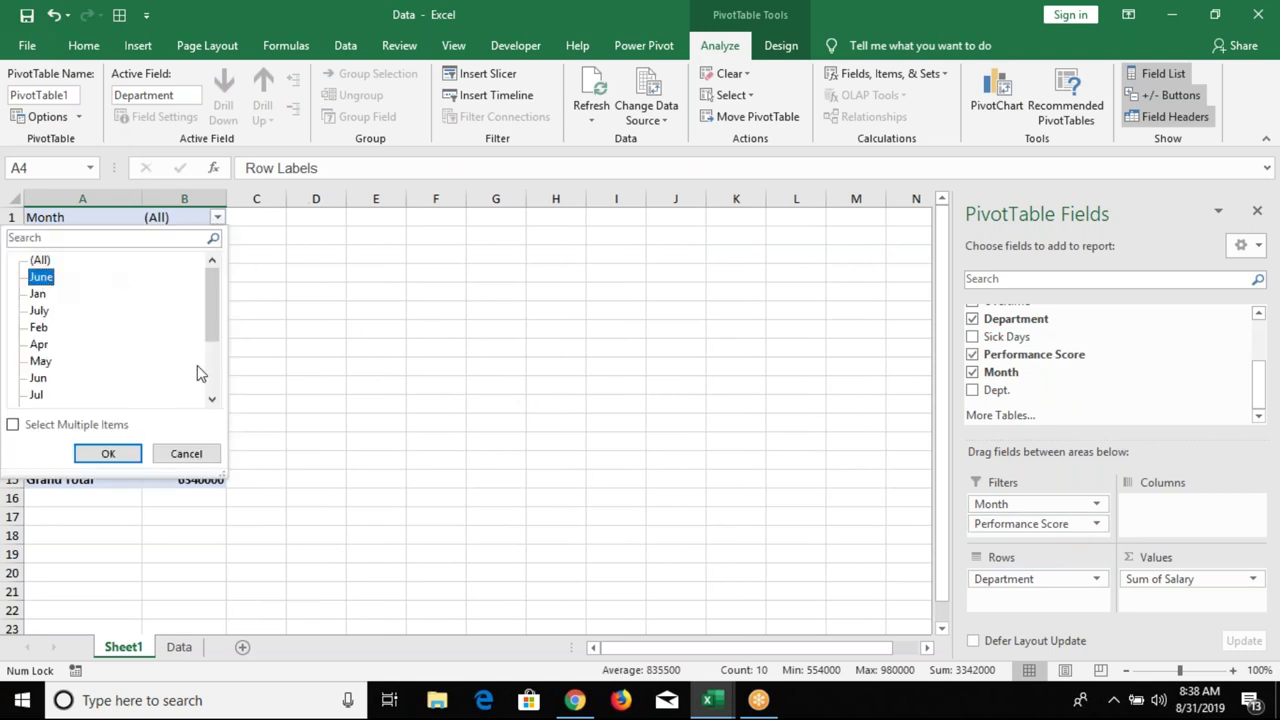
click(108, 453)
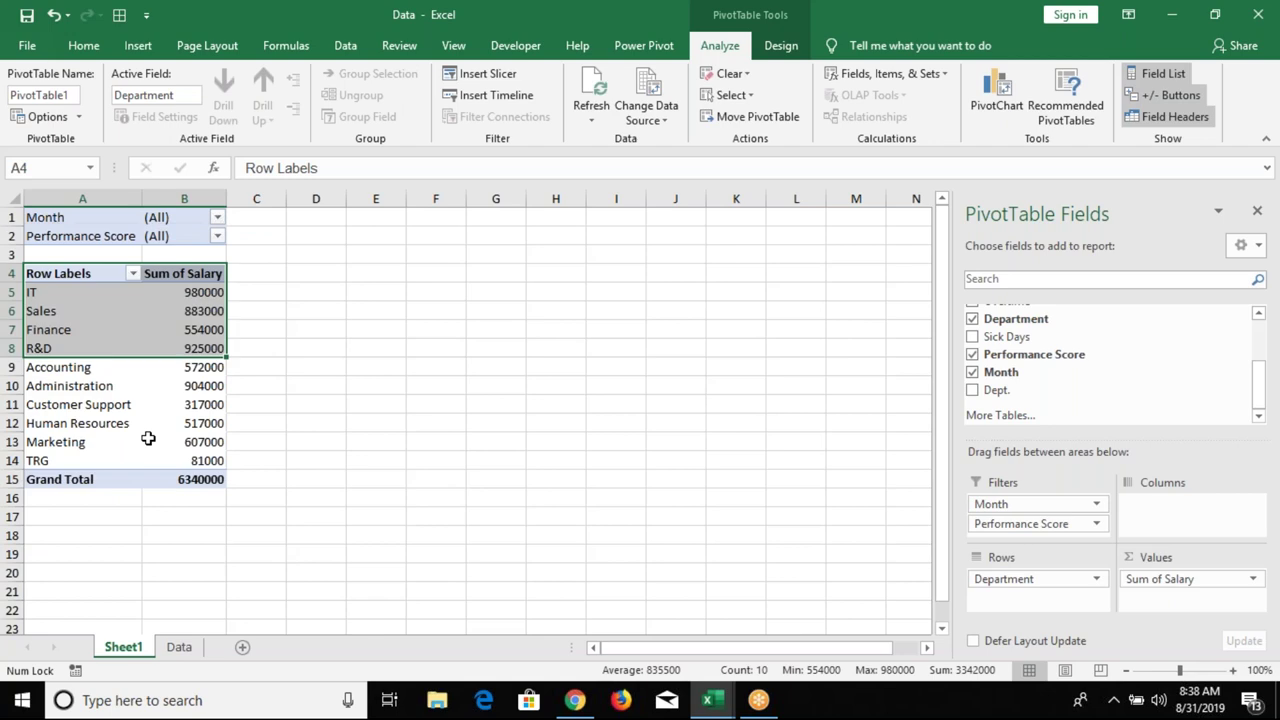
click(217, 236)
click(32, 312)
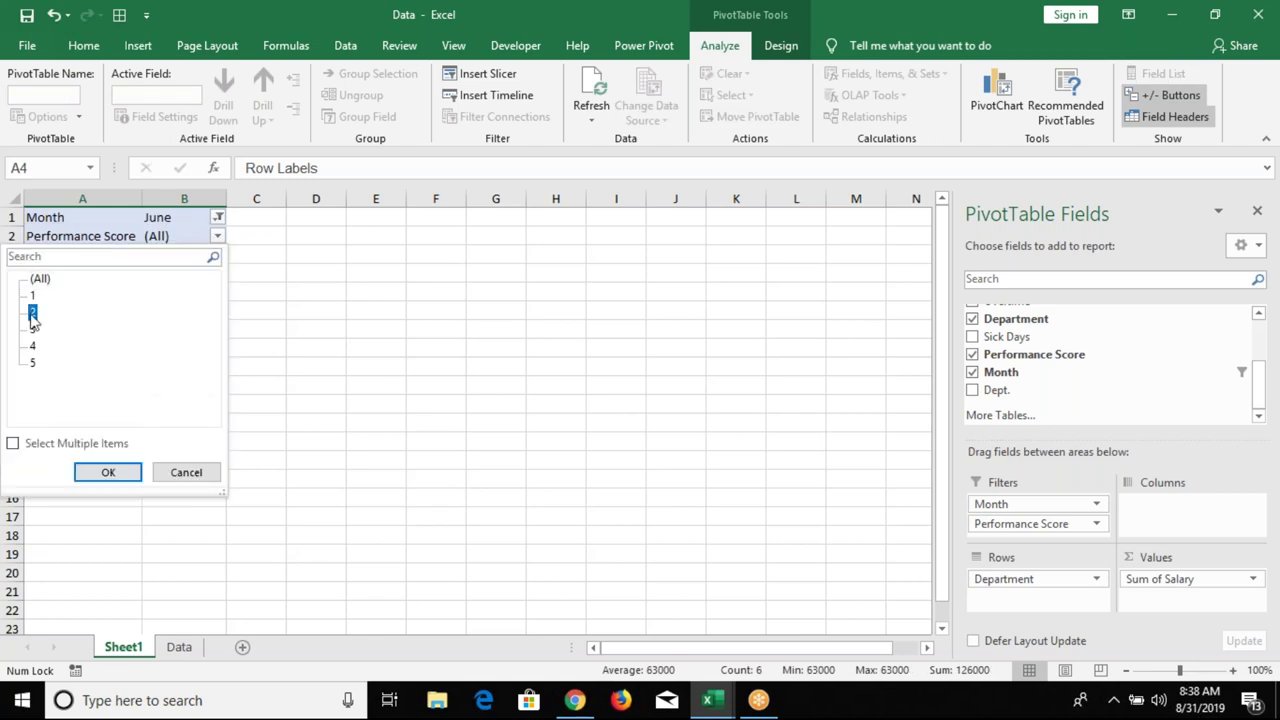
click(106, 474)
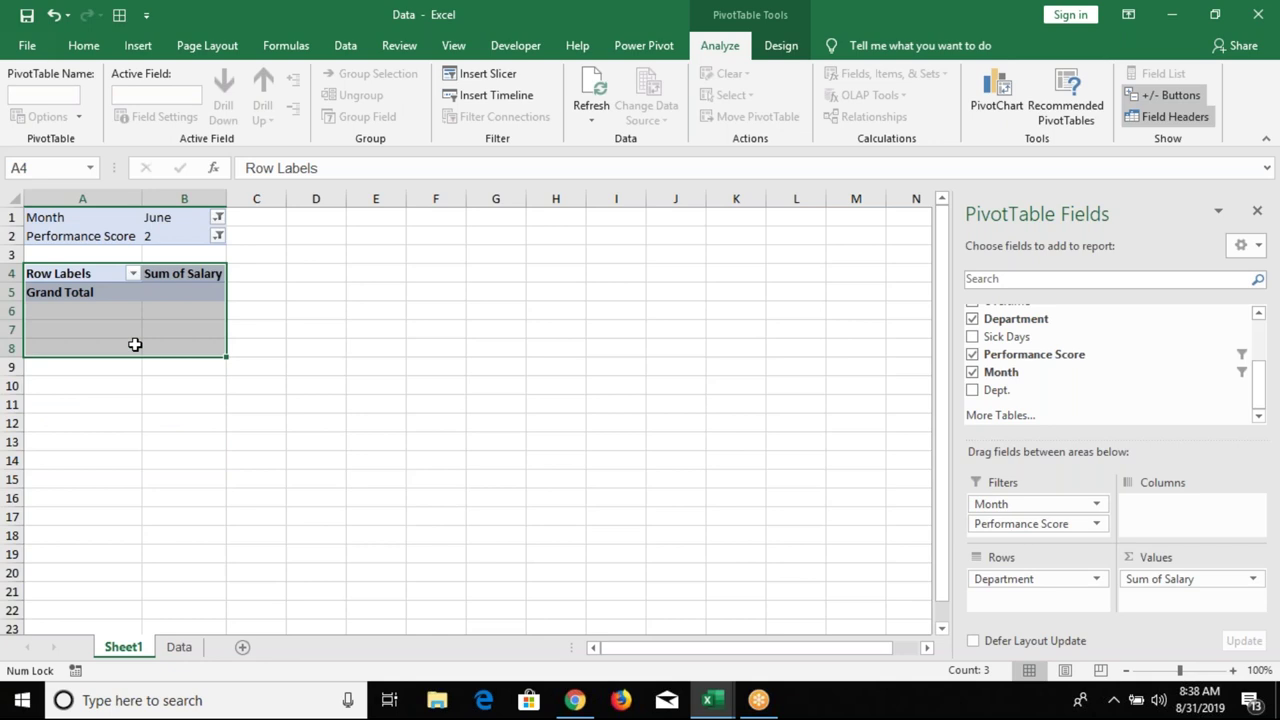
click(134, 346)
drag(74, 274, 218, 298)
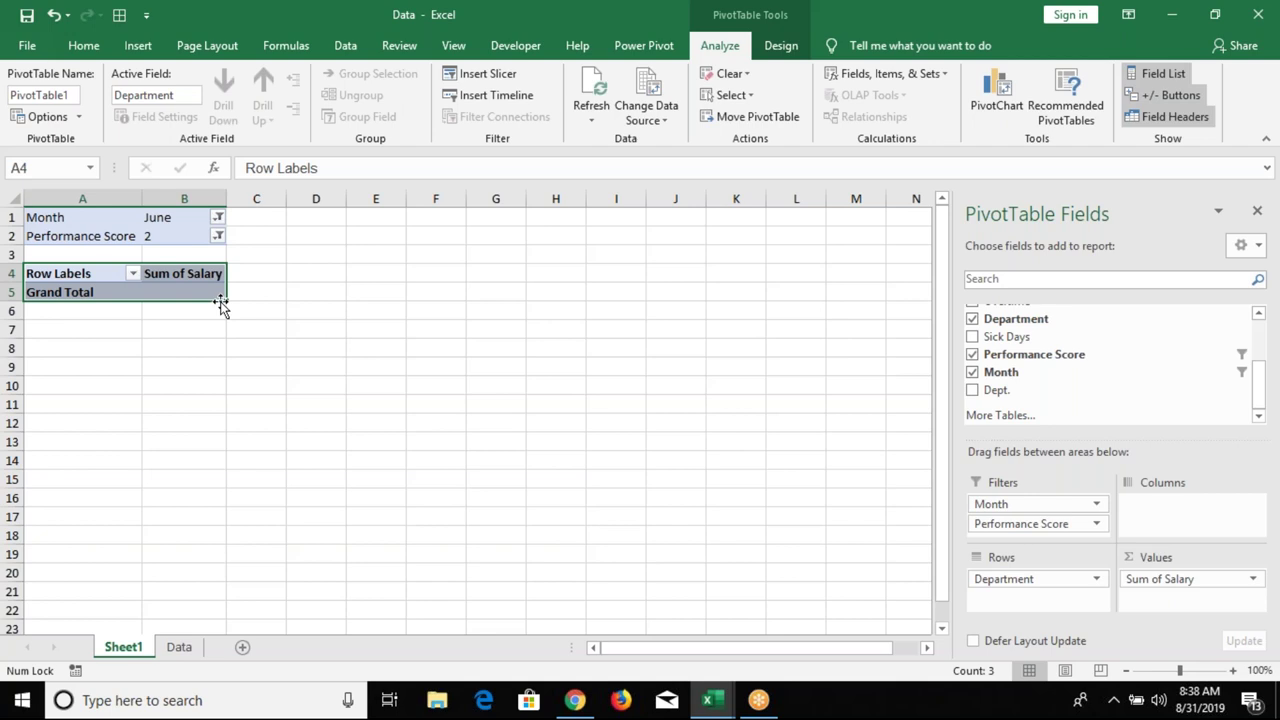
Reset both Performance Score and Month filters to (All), restoring the 6340000 grand total.
click(217, 236)
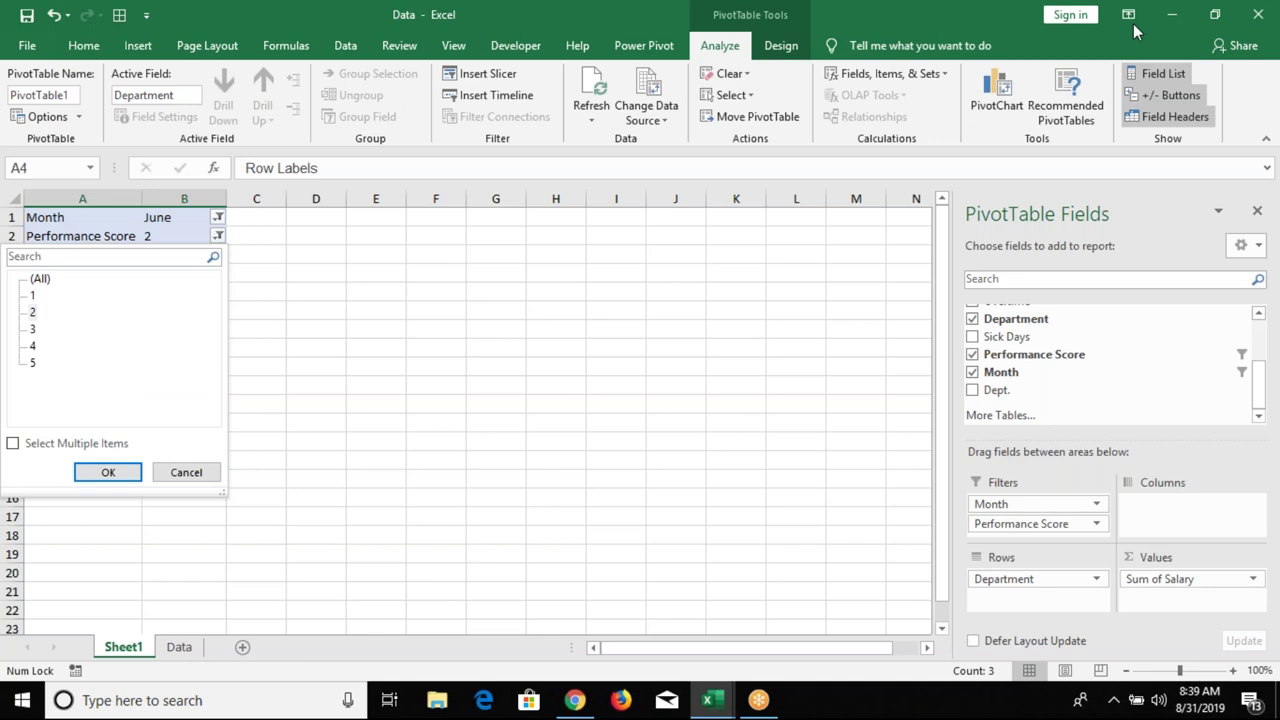
key(Return)
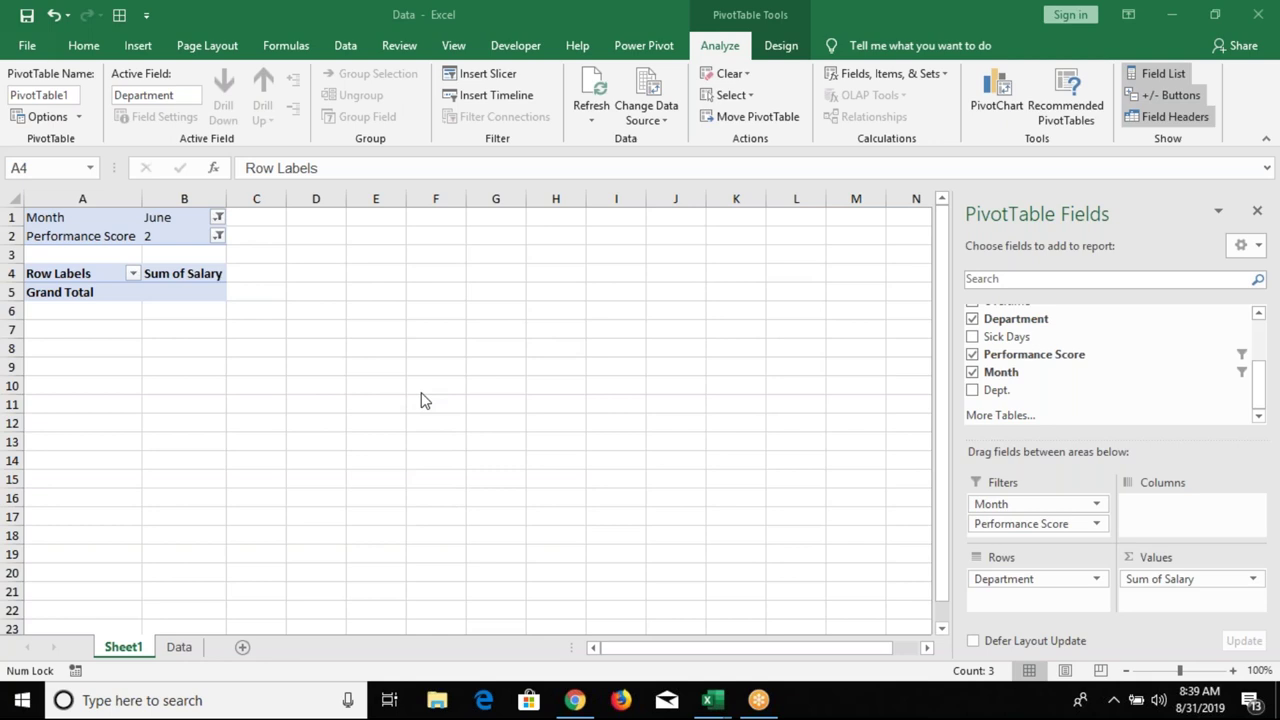
click(218, 237)
click(40, 283)
click(115, 476)
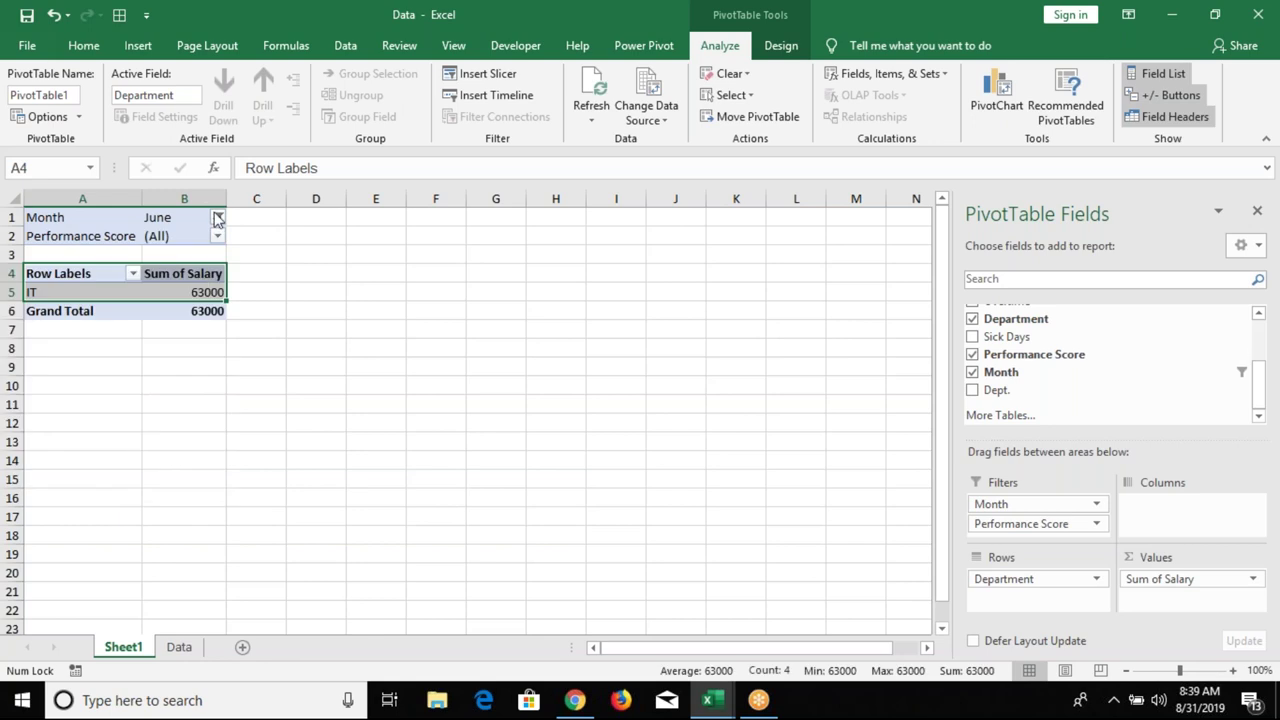
click(218, 218)
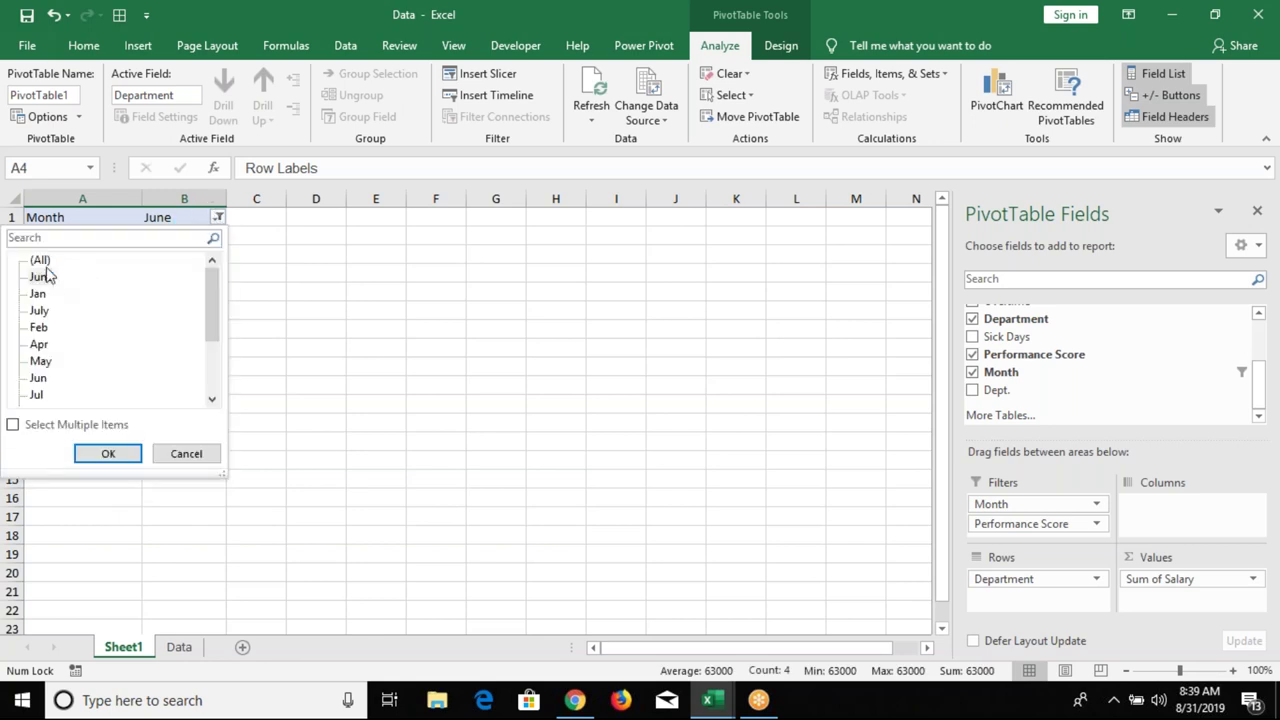
click(122, 456)
click(143, 356)
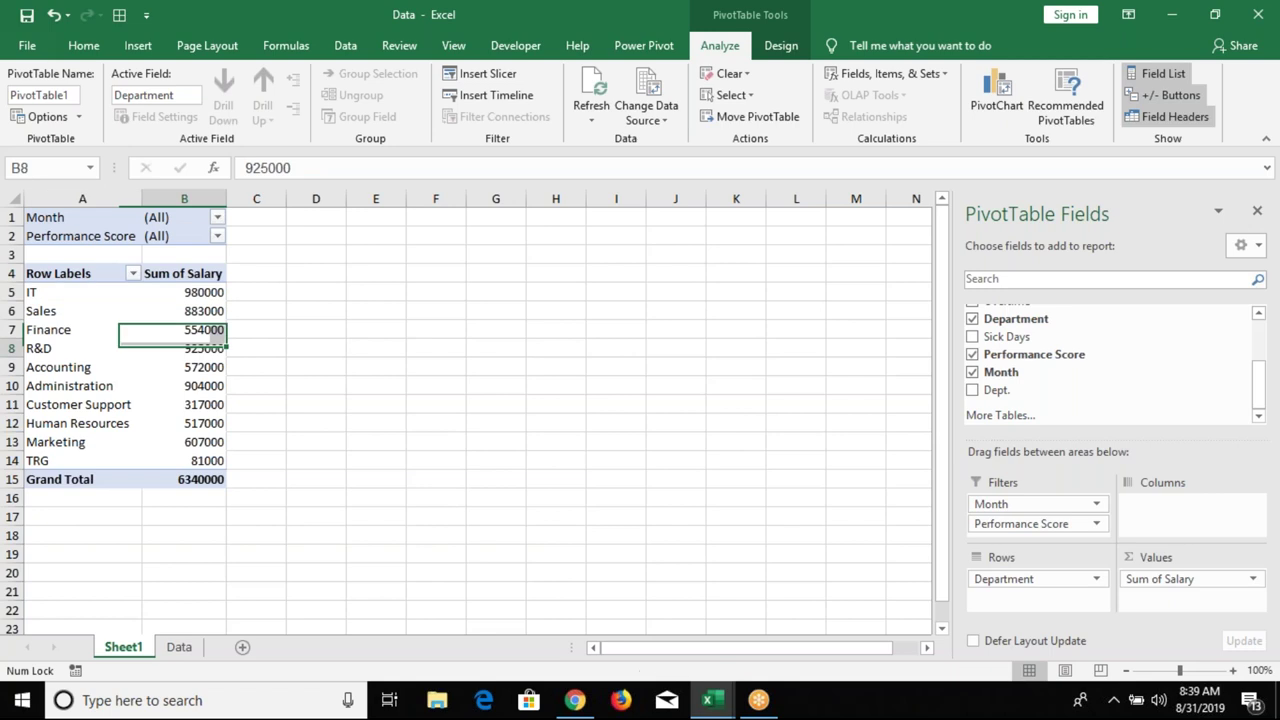
click(138, 45)
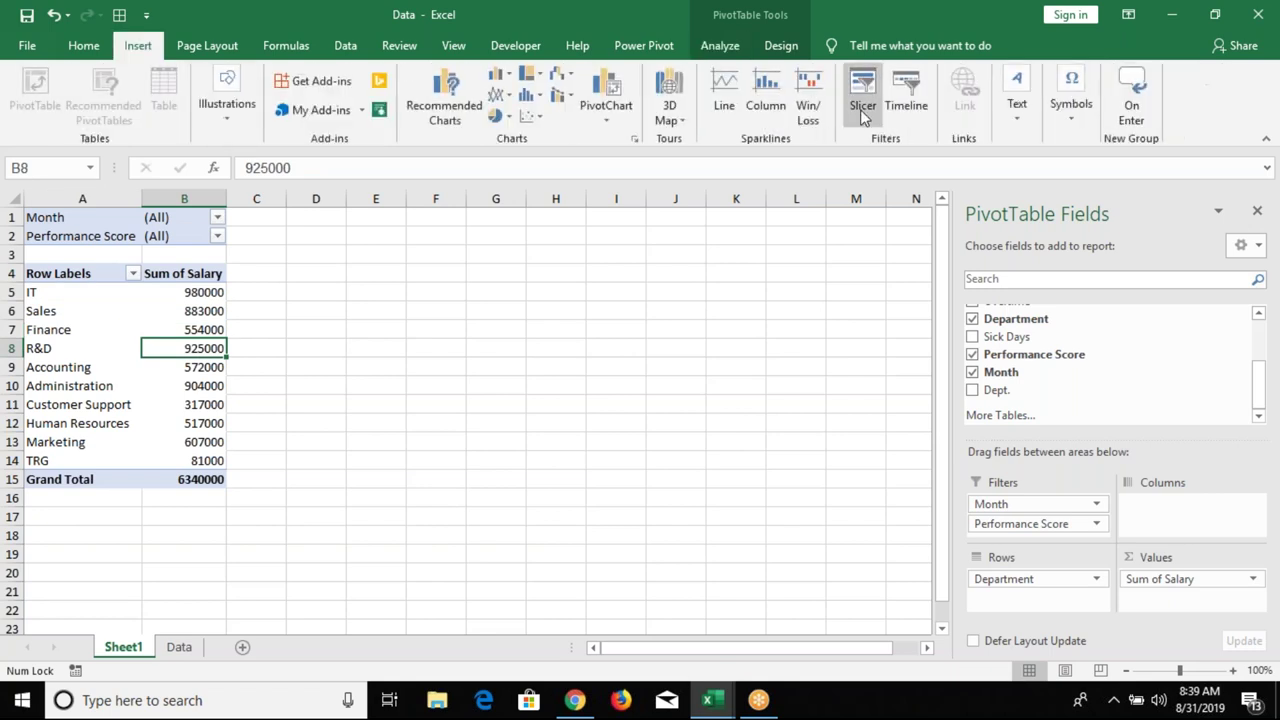
Insert Month and Performance Score slicers and place them side by side right of the pivot table.
click(722, 47)
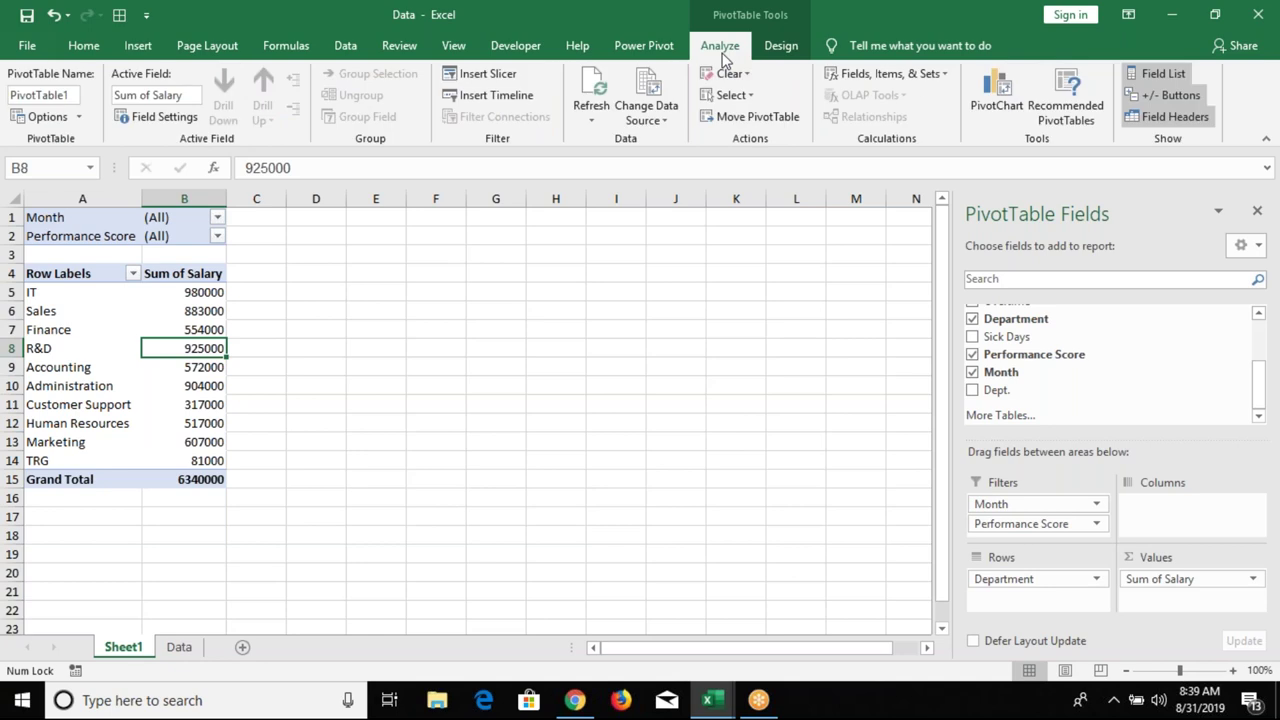
click(475, 74)
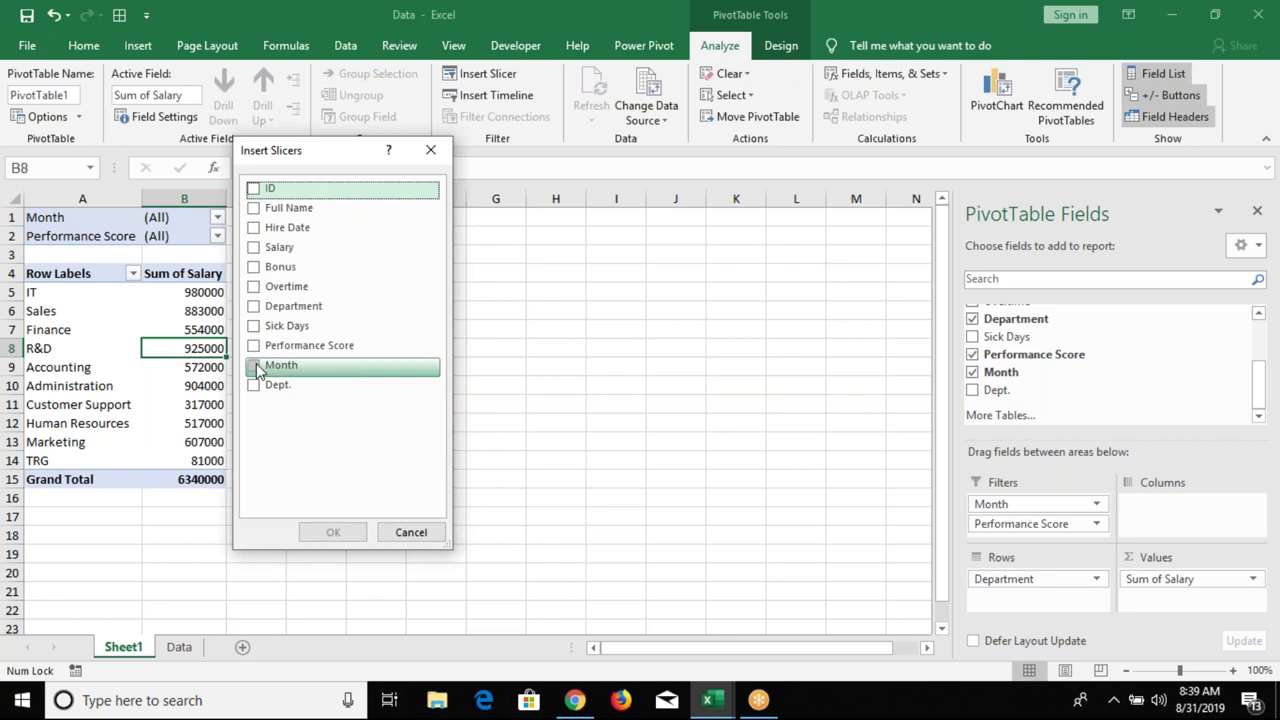
click(254, 365)
click(254, 345)
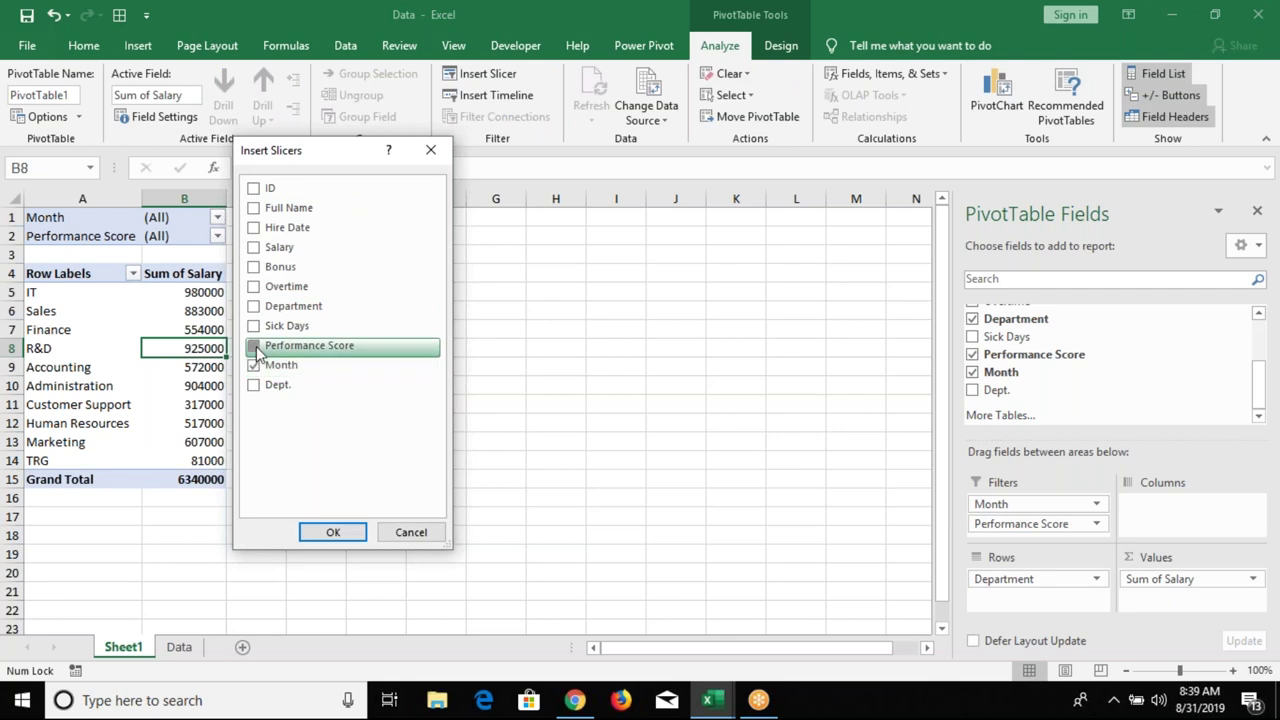
click(359, 533)
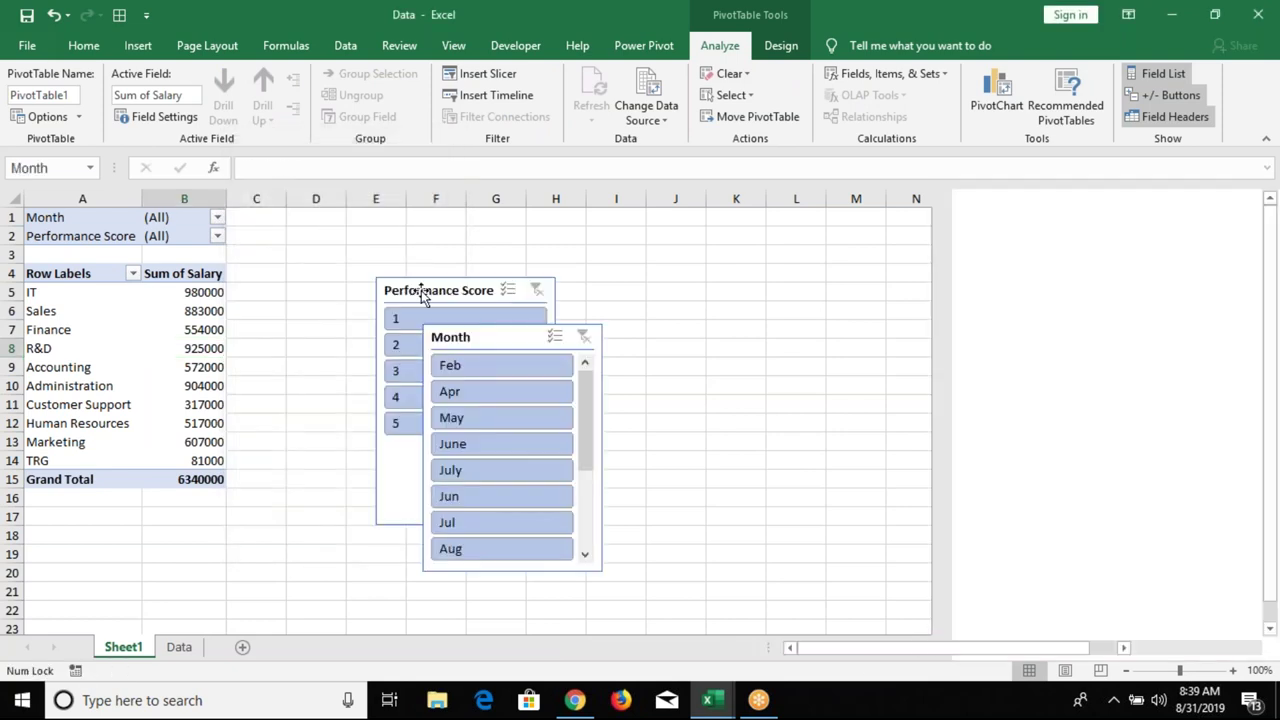
drag(436, 242, 330, 220)
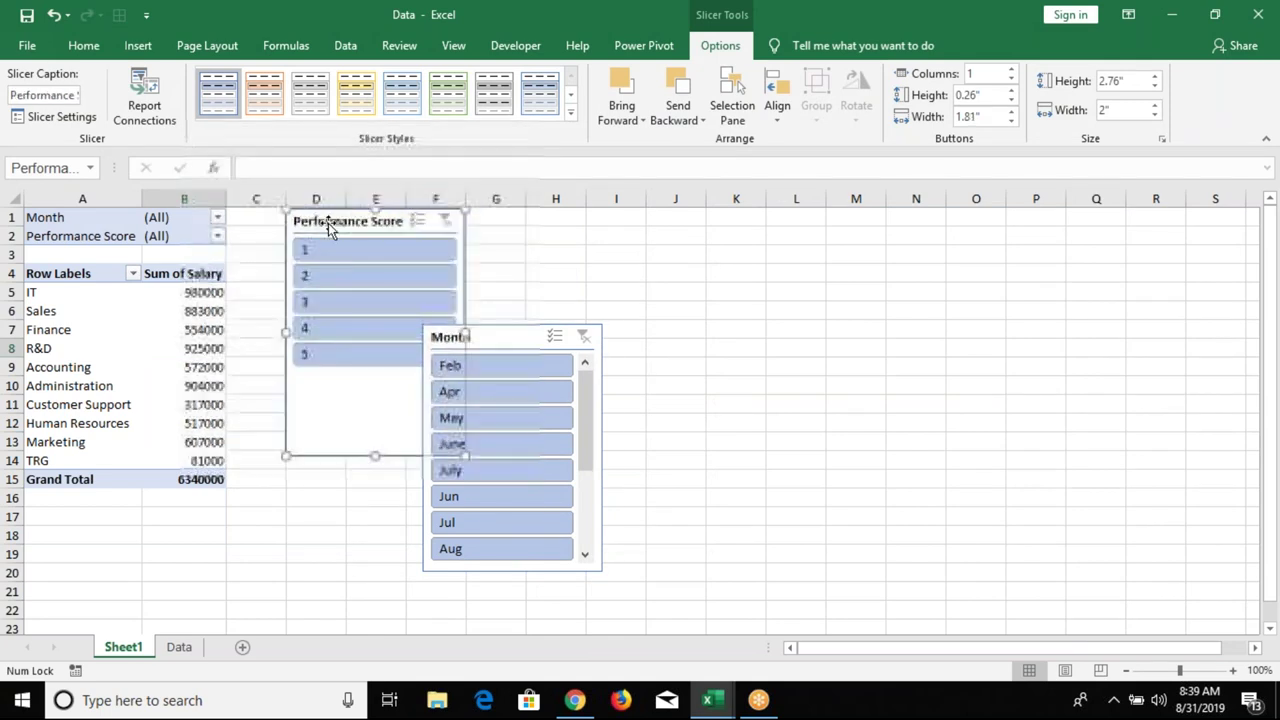
mouse_move(552, 334)
mouse_down()
mouse_move(586, 217)
mouse_move(555, 218)
mouse_up()
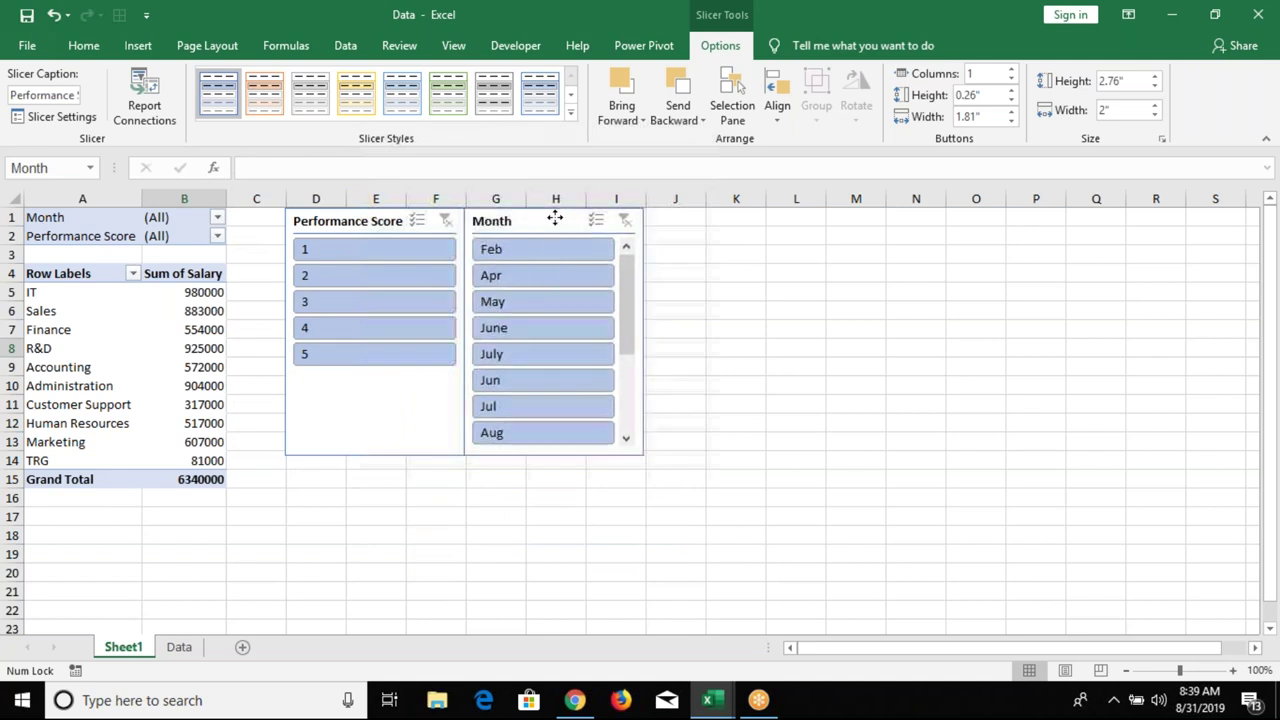
click(555, 218)
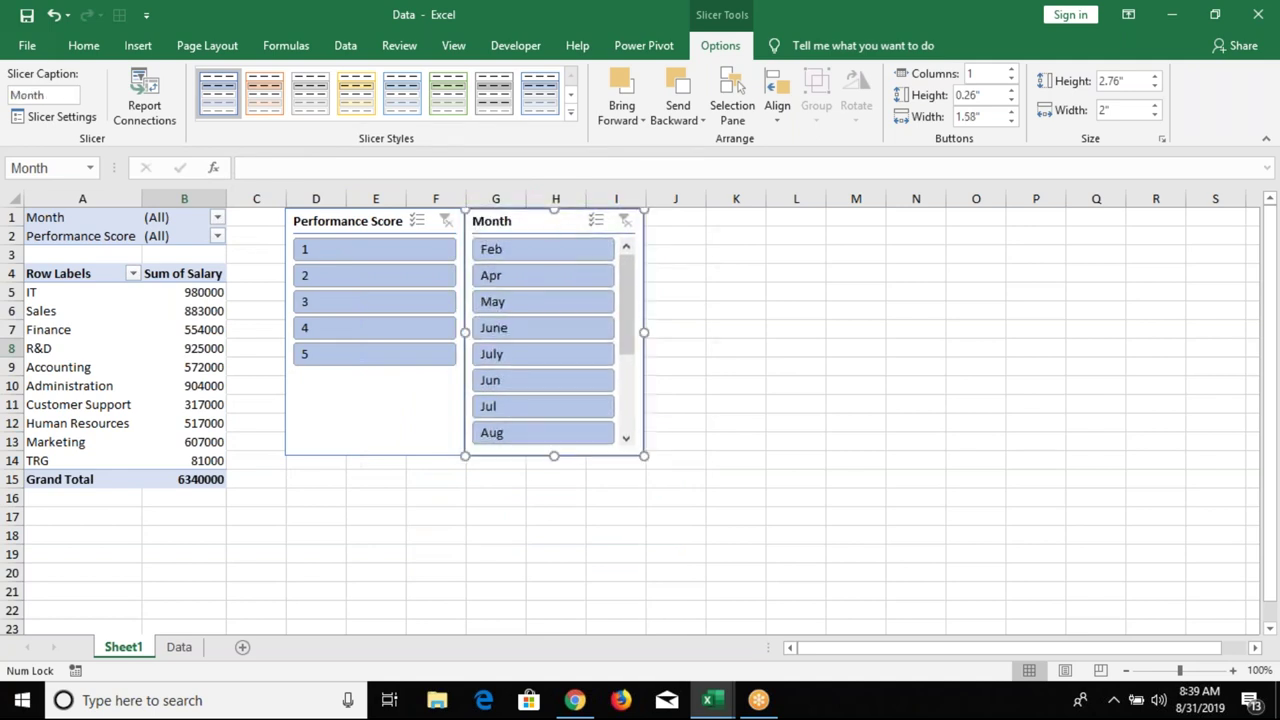
Filter the pivot with the Month slicer to Feb, then June, then clear the slicer filter.
click(506, 258)
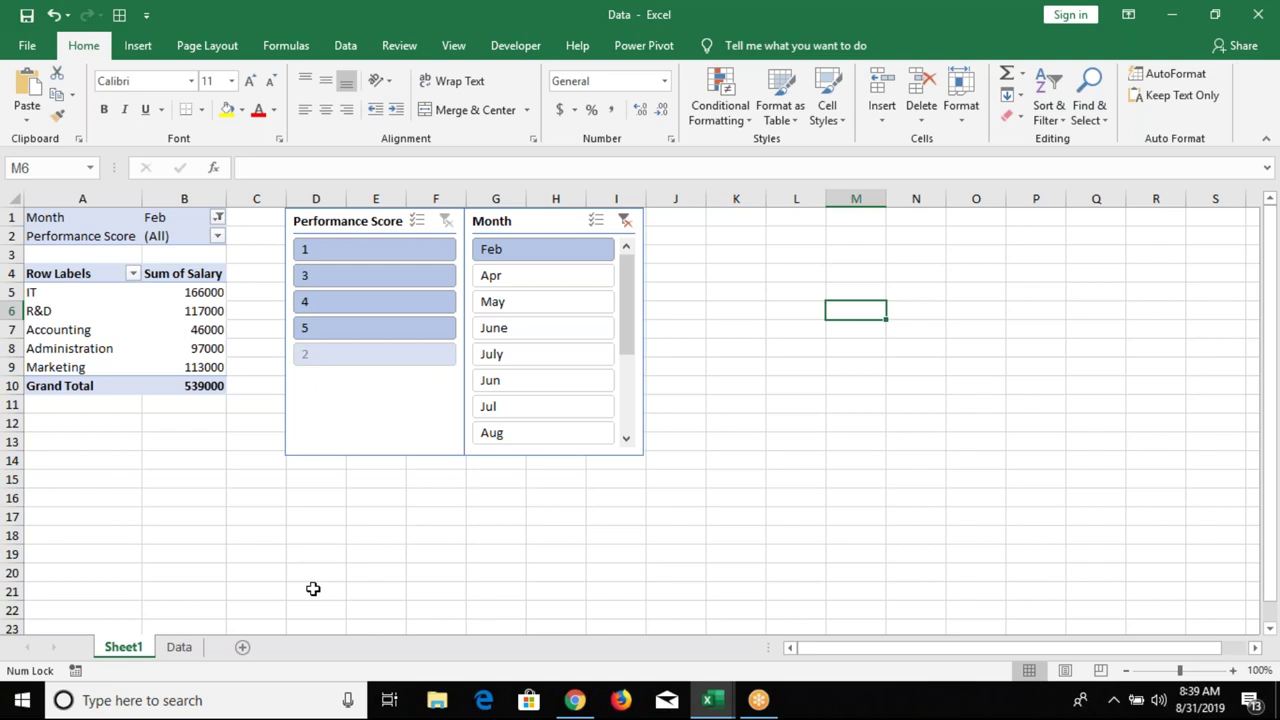
click(520, 333)
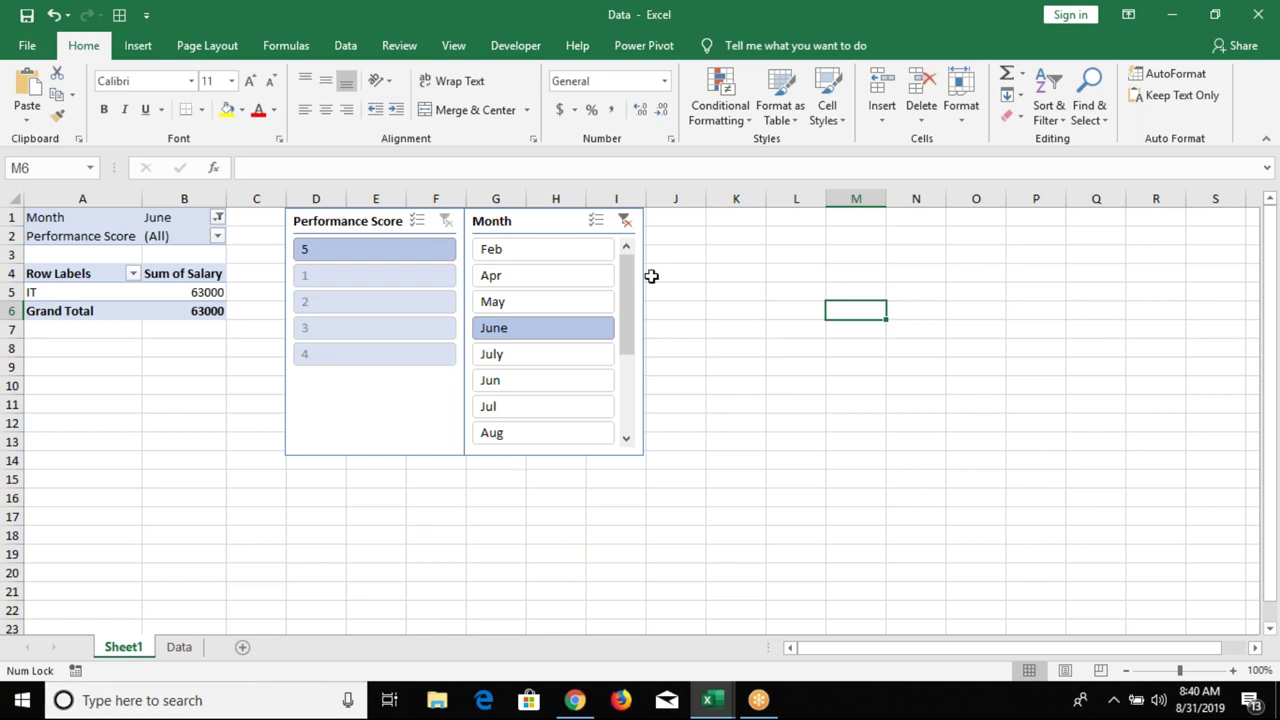
click(624, 221)
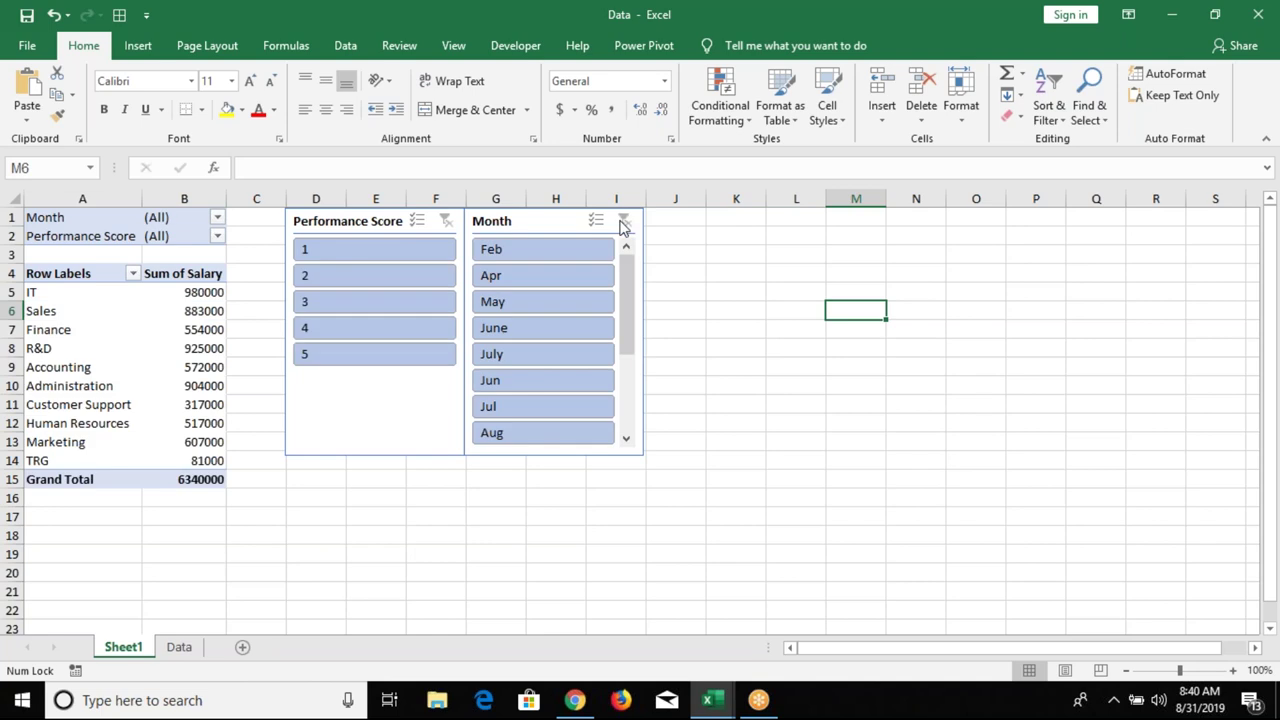
click(397, 410)
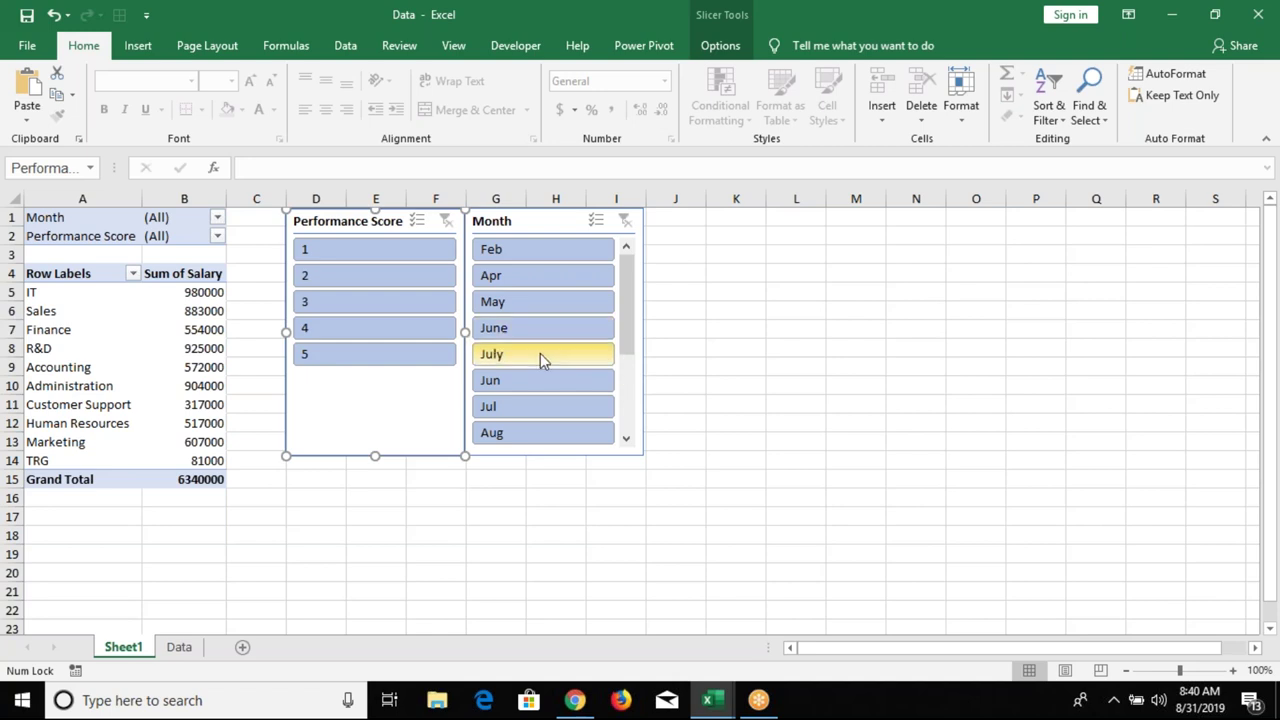
drag(623, 306, 583, 448)
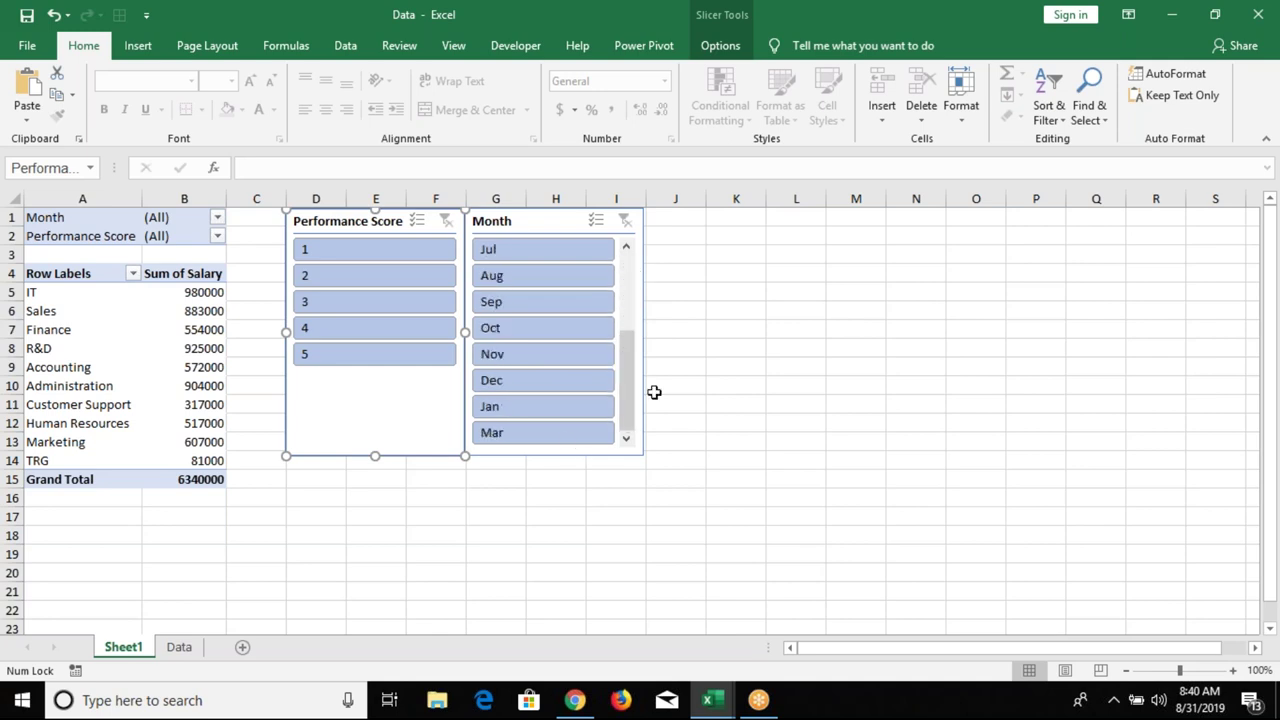
Select Mar and Apr together in the Month slicer, giving a 1182000 total.
click(566, 432)
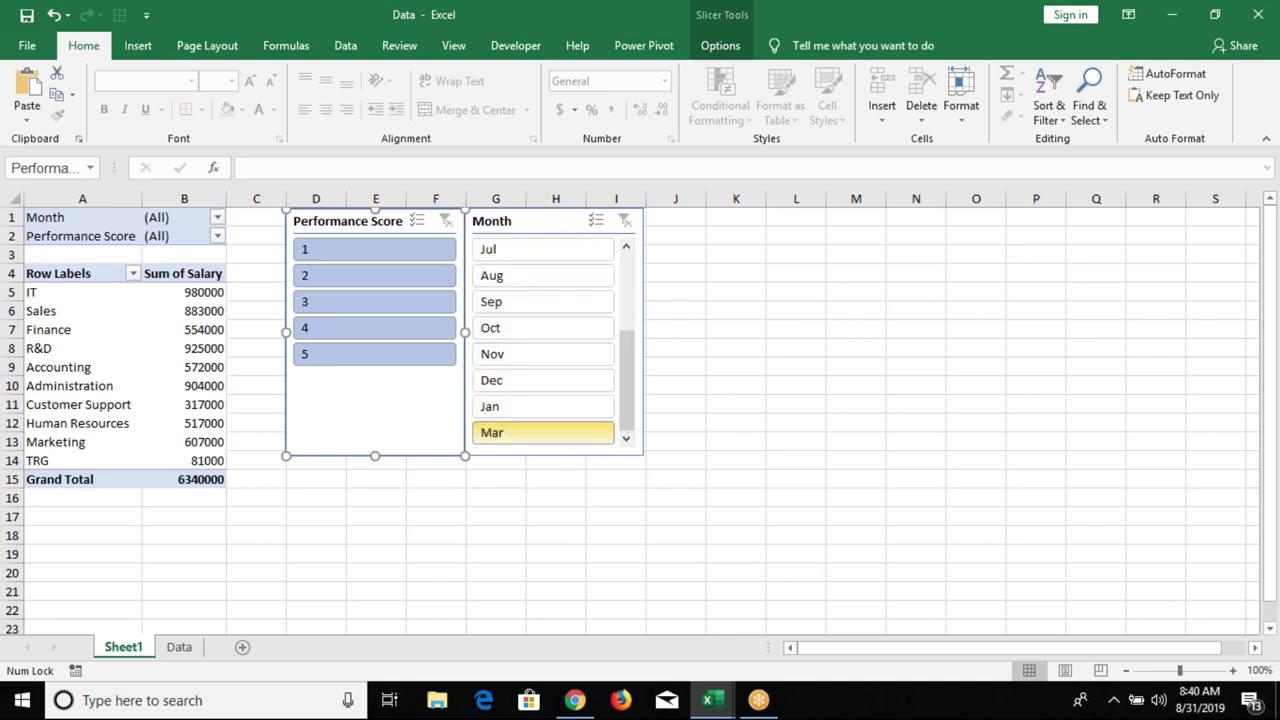
drag(628, 389, 622, 310)
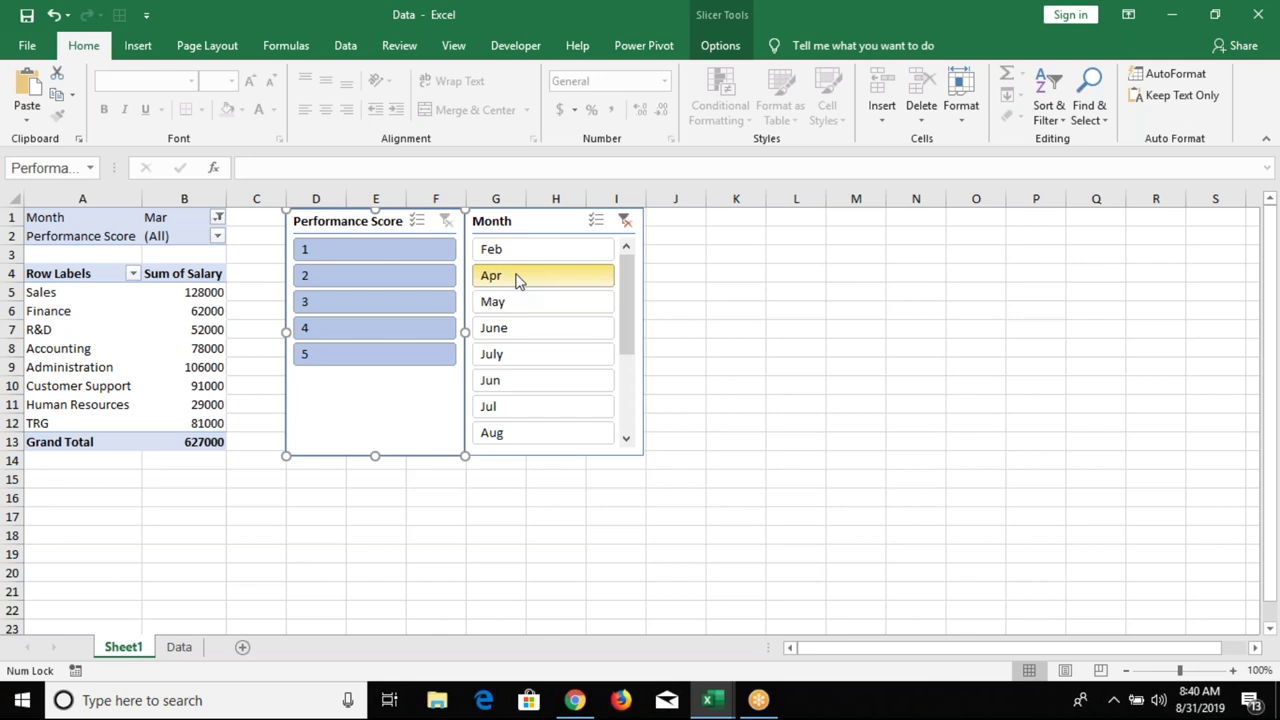
ctrl+click(518, 281)
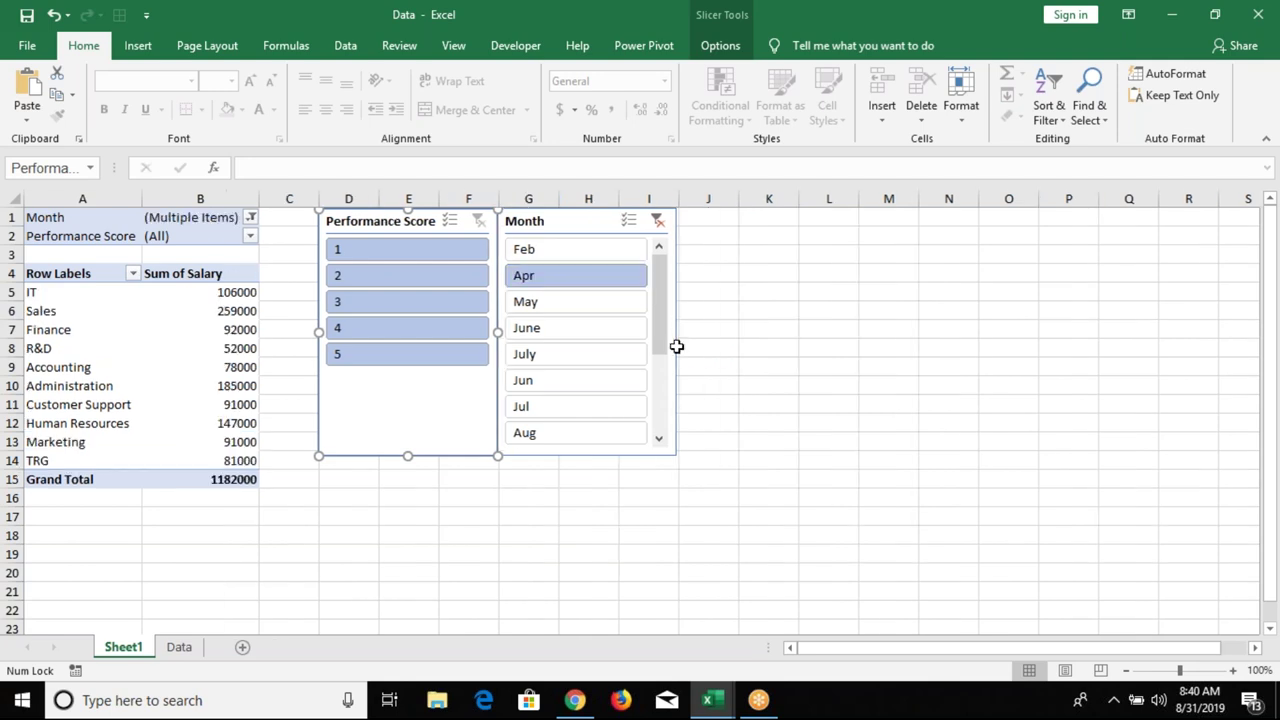
drag(658, 305, 640, 415)
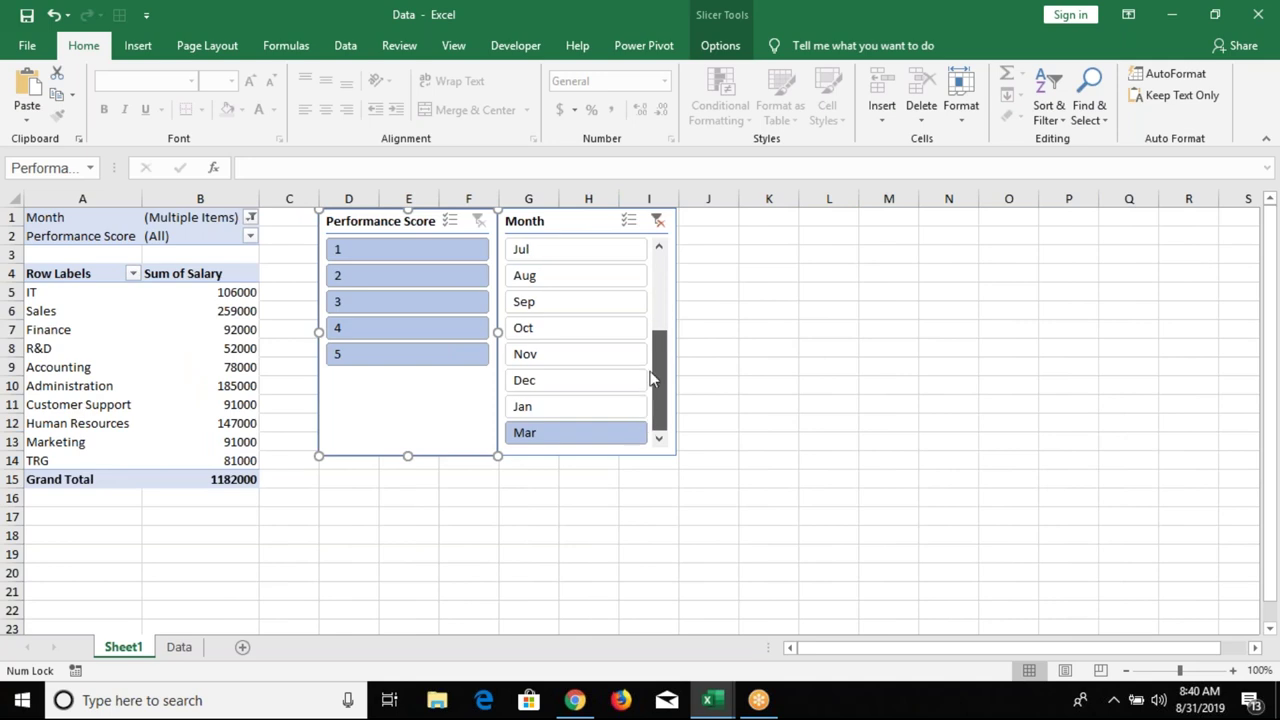
drag(651, 414, 650, 300)
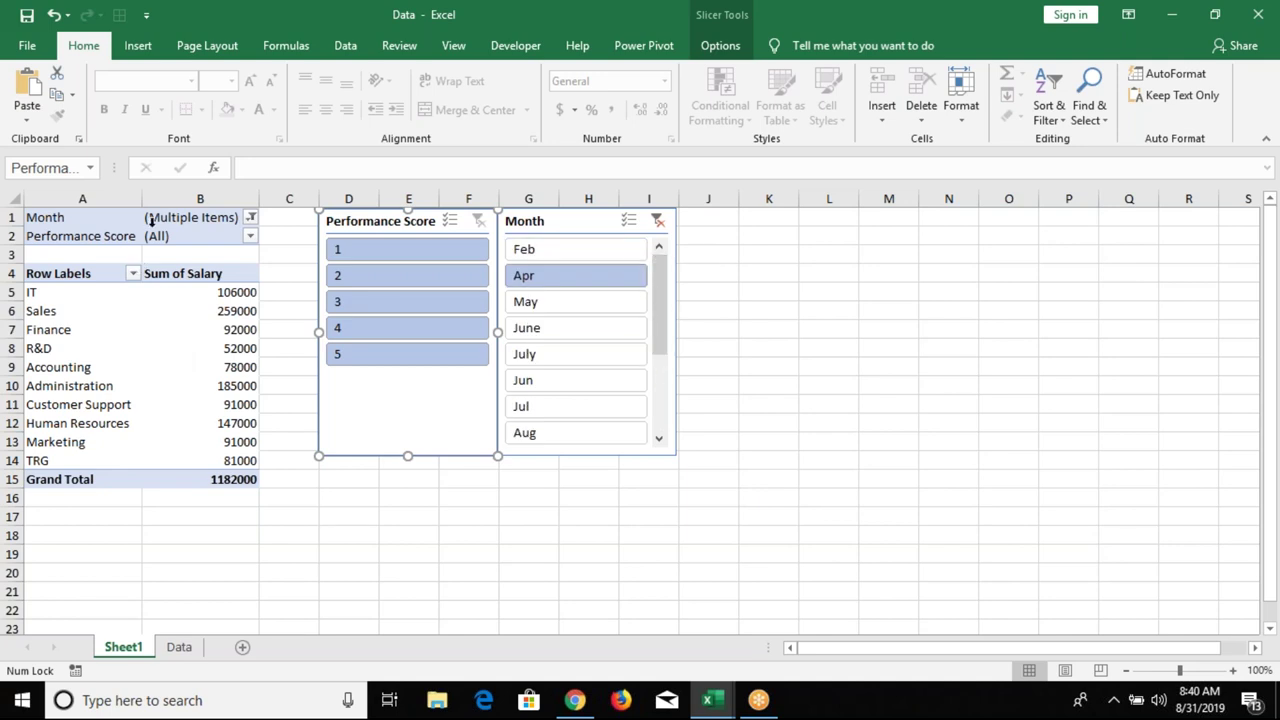
Check that the Month report filter shows (Multiple Items) without changing it.
drag(151, 236, 200, 479)
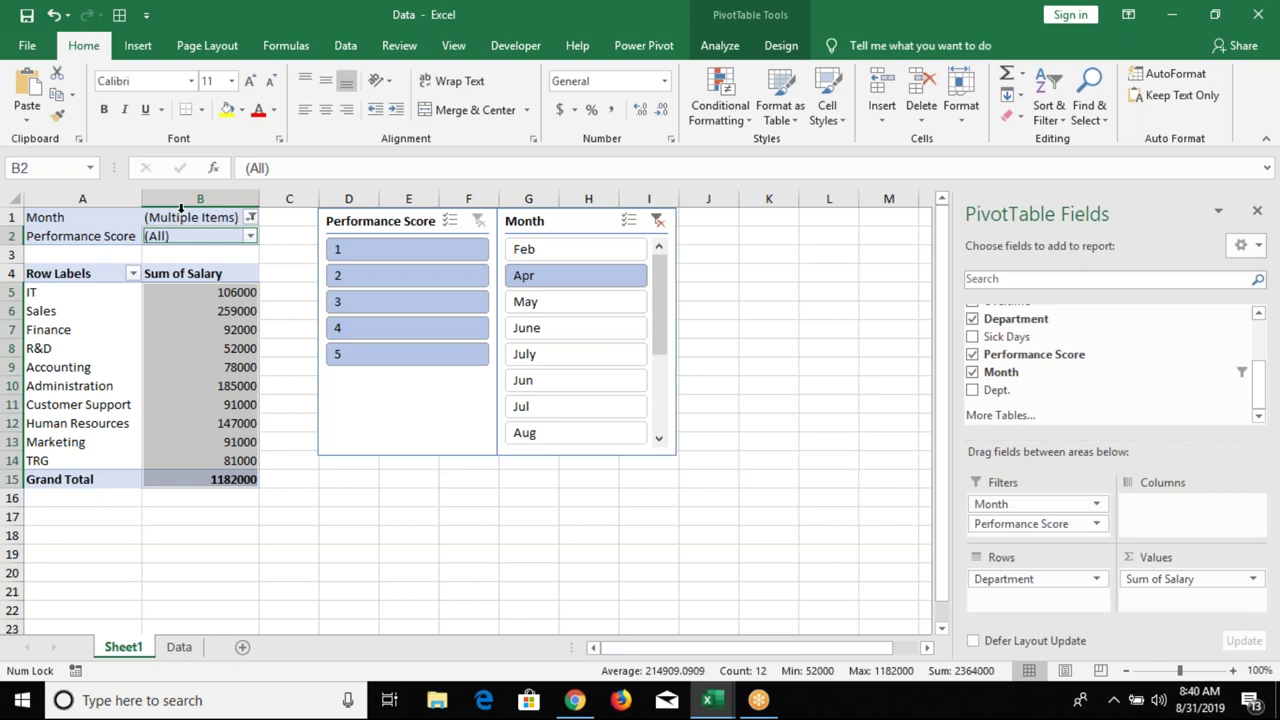
click(251, 217)
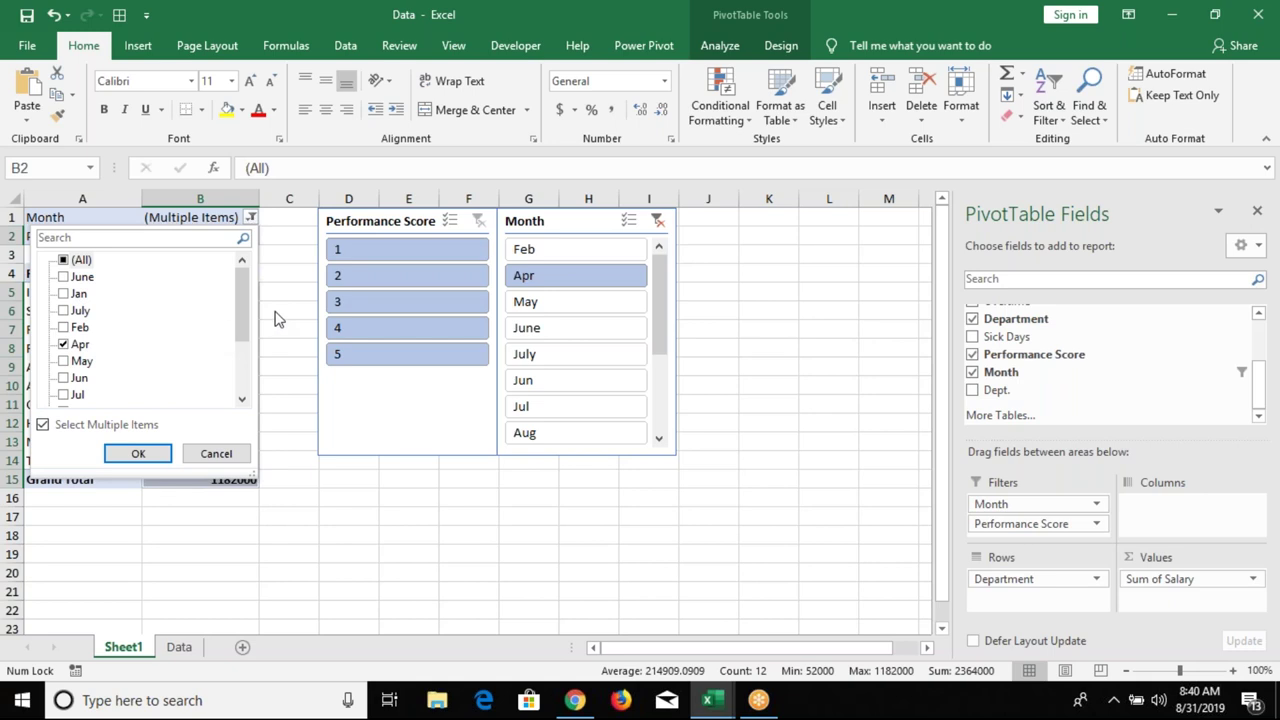
drag(241, 310, 241, 360)
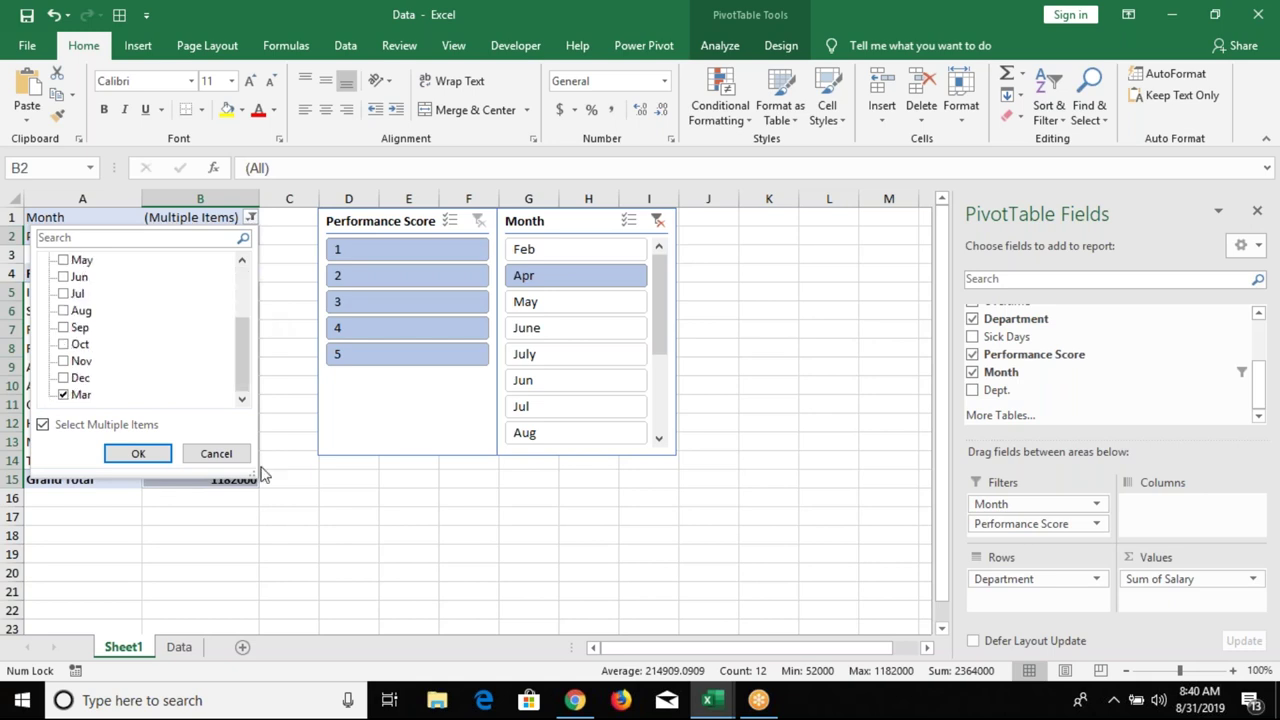
click(216, 453)
drag(652, 338, 655, 478)
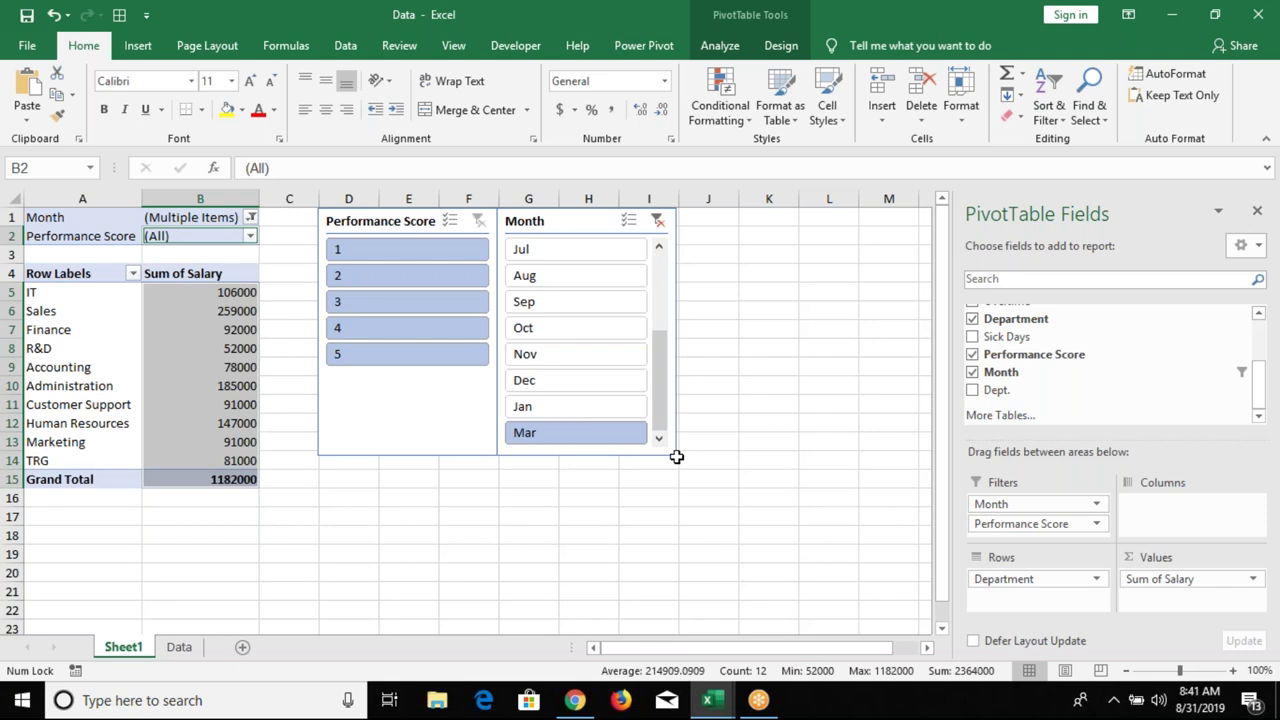
click(674, 458)
click(545, 453)
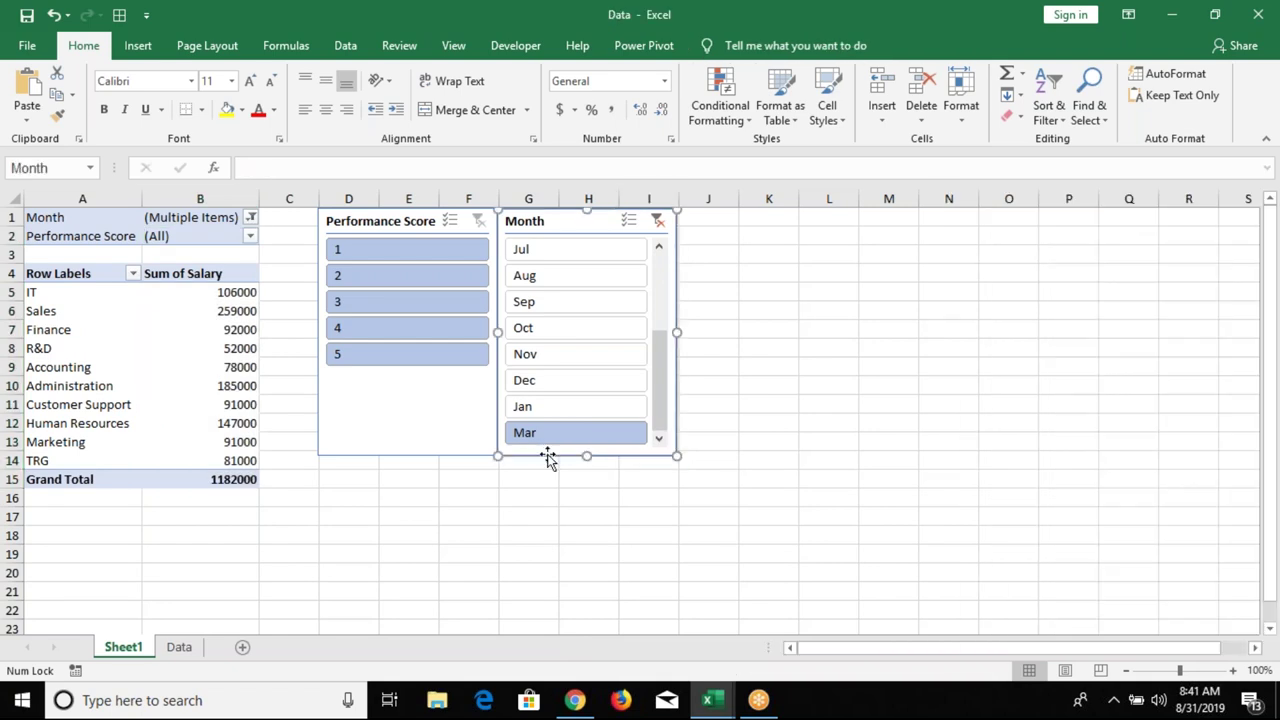
Lengthen the Month slicer to show every month, then clear its filter so all months return.
drag(677, 457, 683, 591)
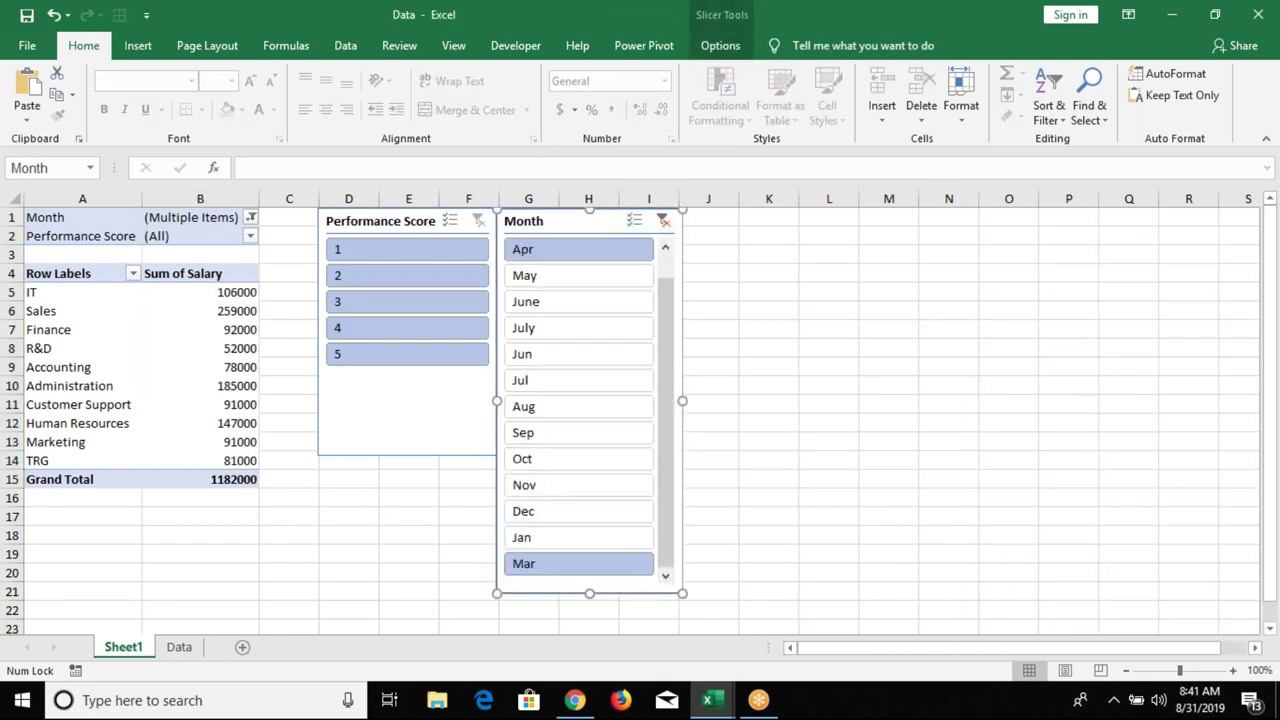
click(745, 405)
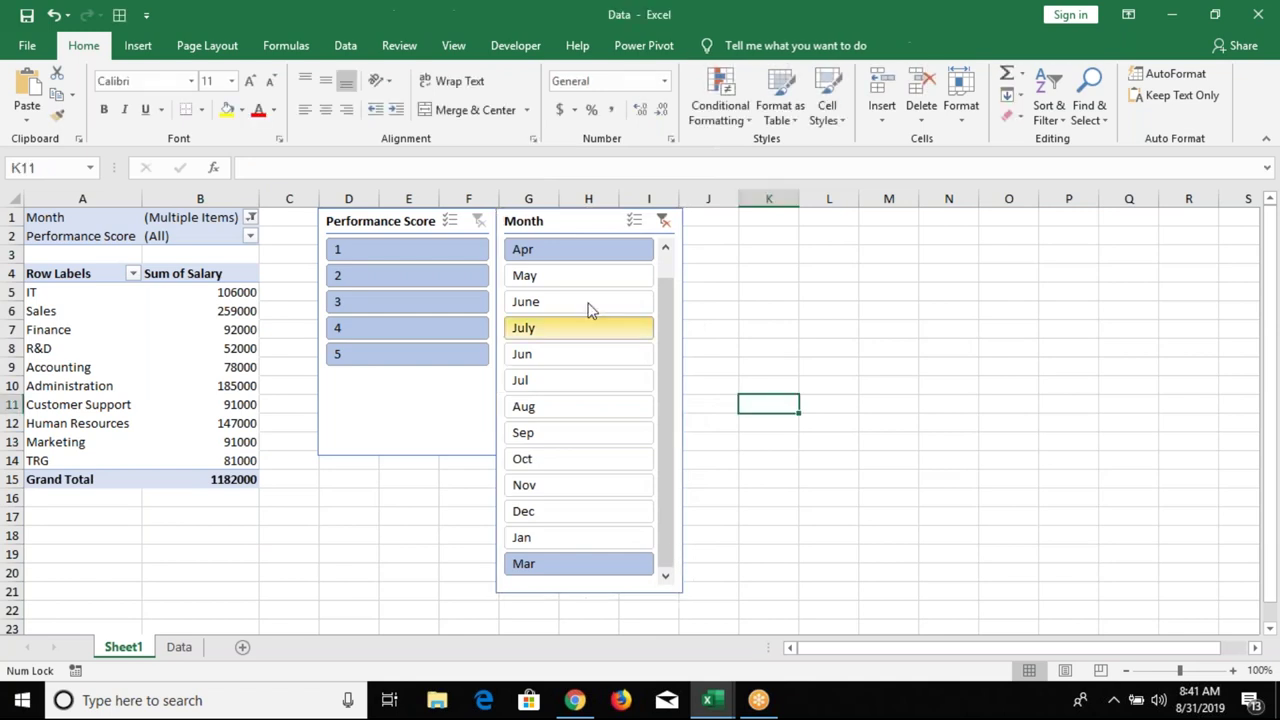
drag(575, 257, 549, 476)
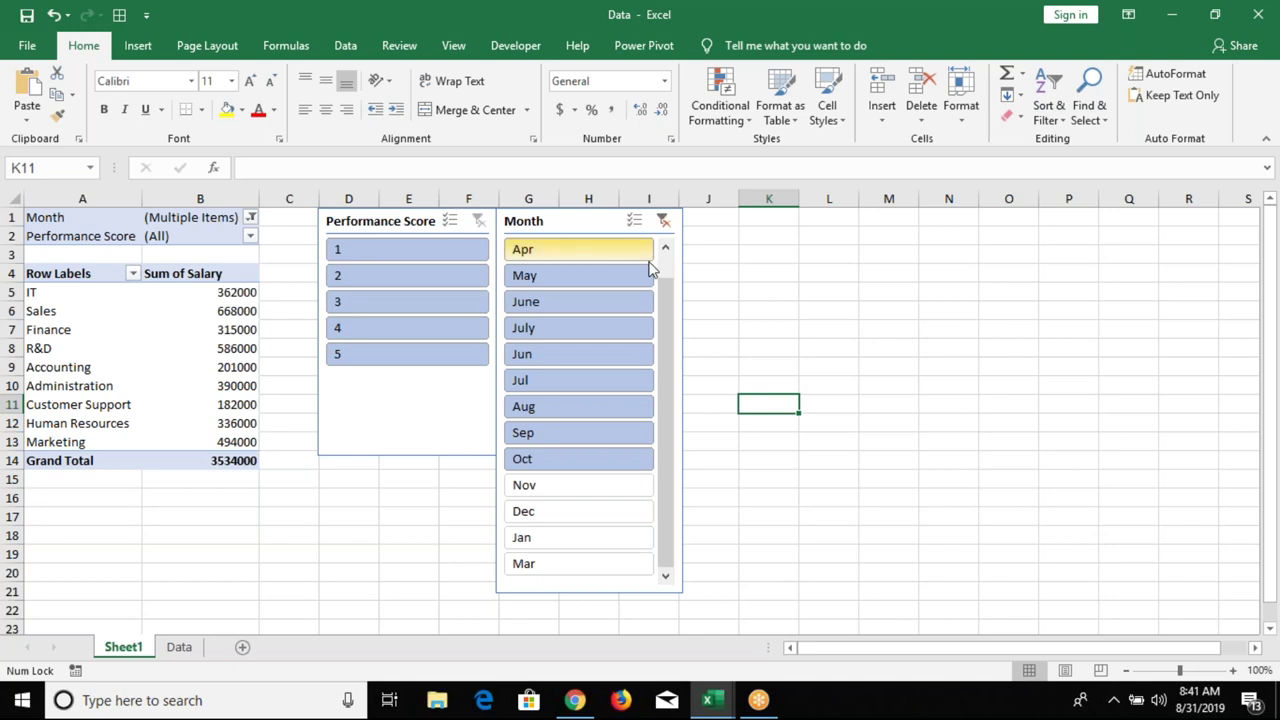
click(663, 220)
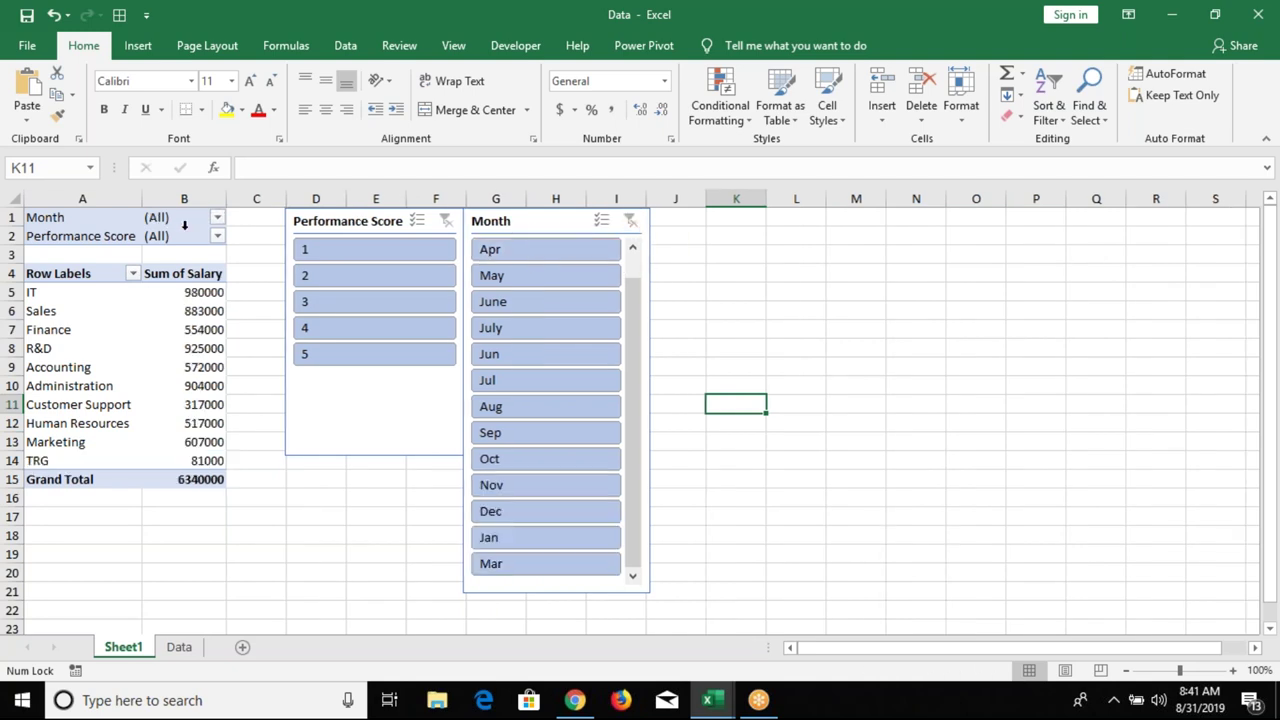
click(541, 223)
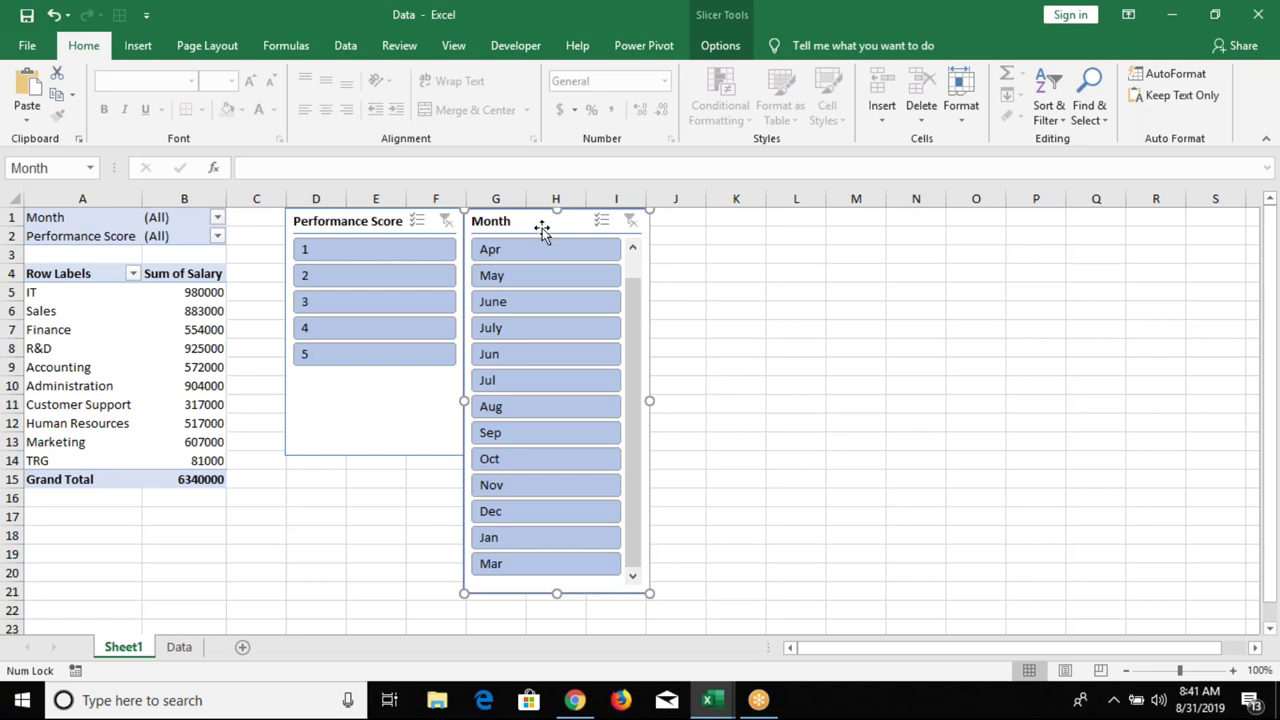
Delete the Month and Performance Score slicers, then glance at the Data sheet and return to Sheet1.
key(Delete)
click(370, 221)
key(Delete)
click(150, 444)
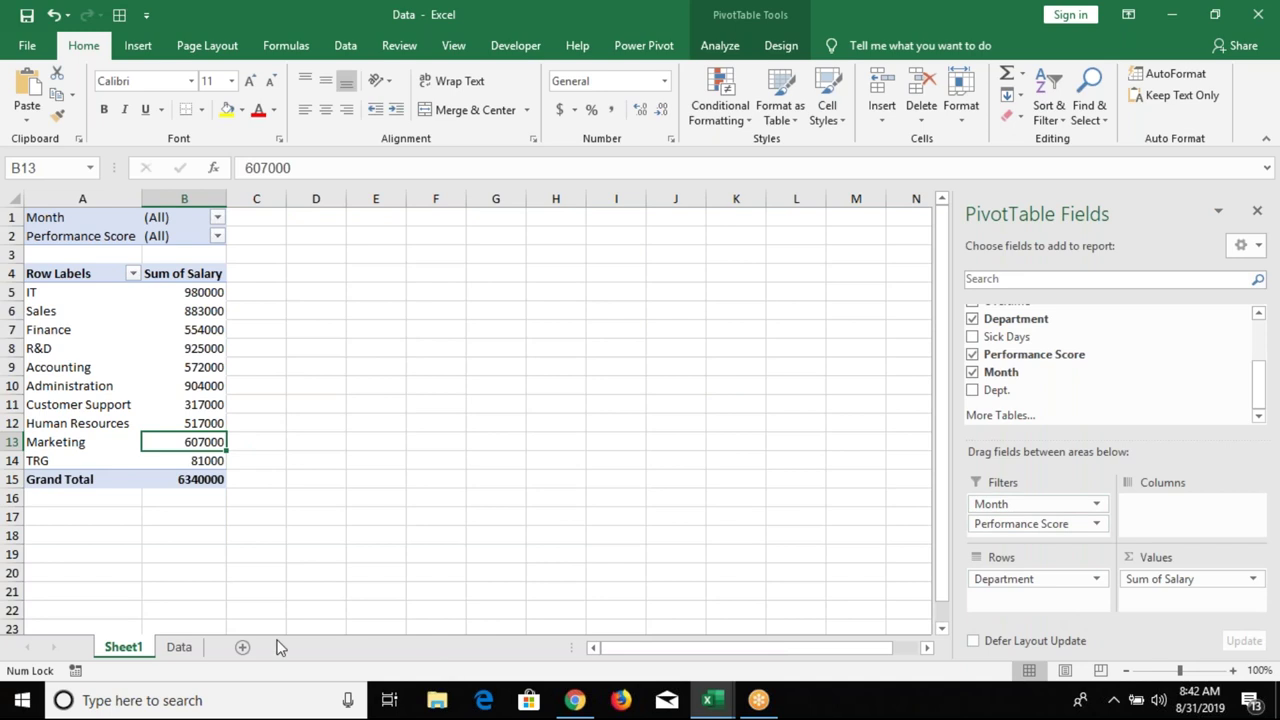
click(197, 648)
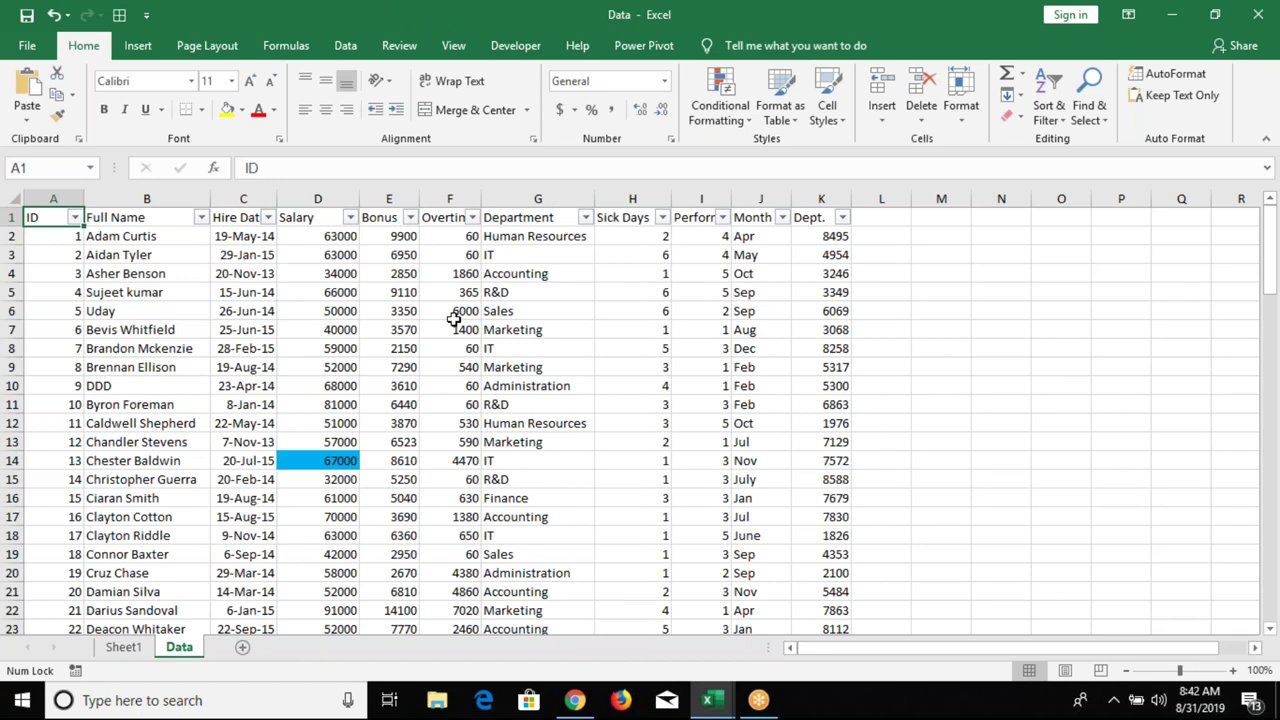
click(123, 647)
Remove the Month and Performance Score report filters and add Count of Full Name to Values.
drag(1010, 504, 1078, 445)
drag(1030, 518, 1214, 429)
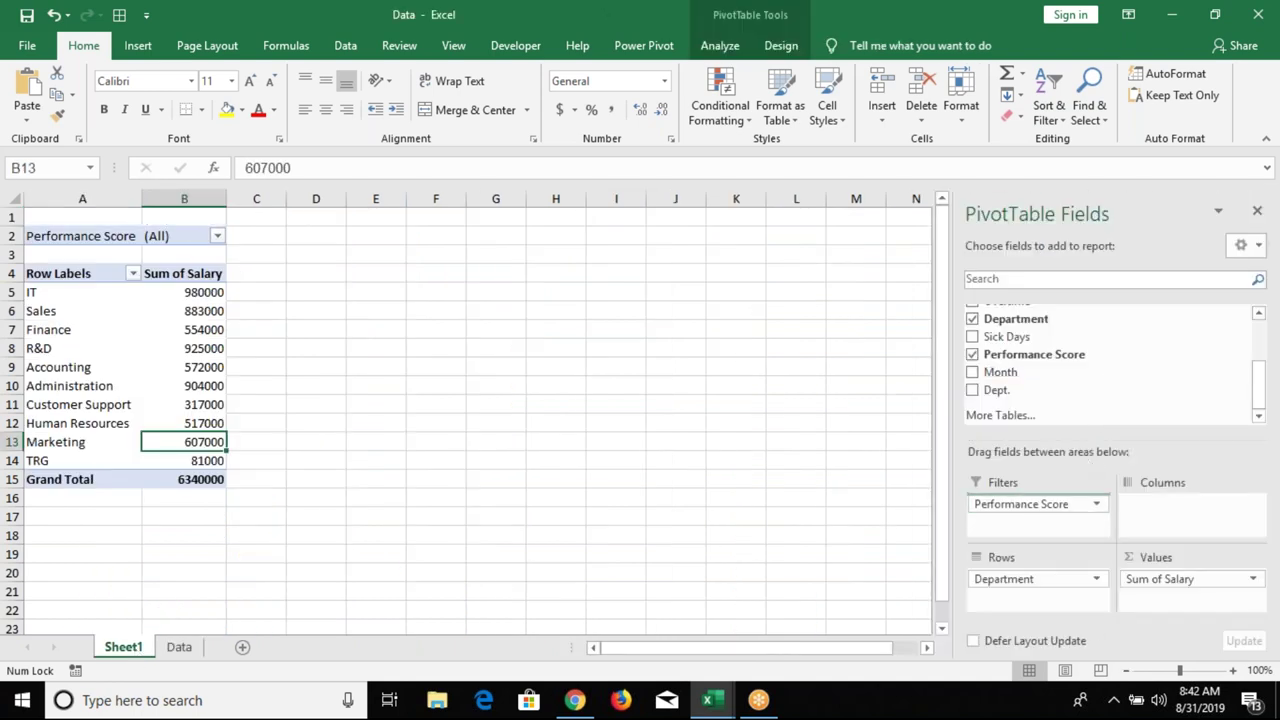
scroll(1262, 365, up, 3)
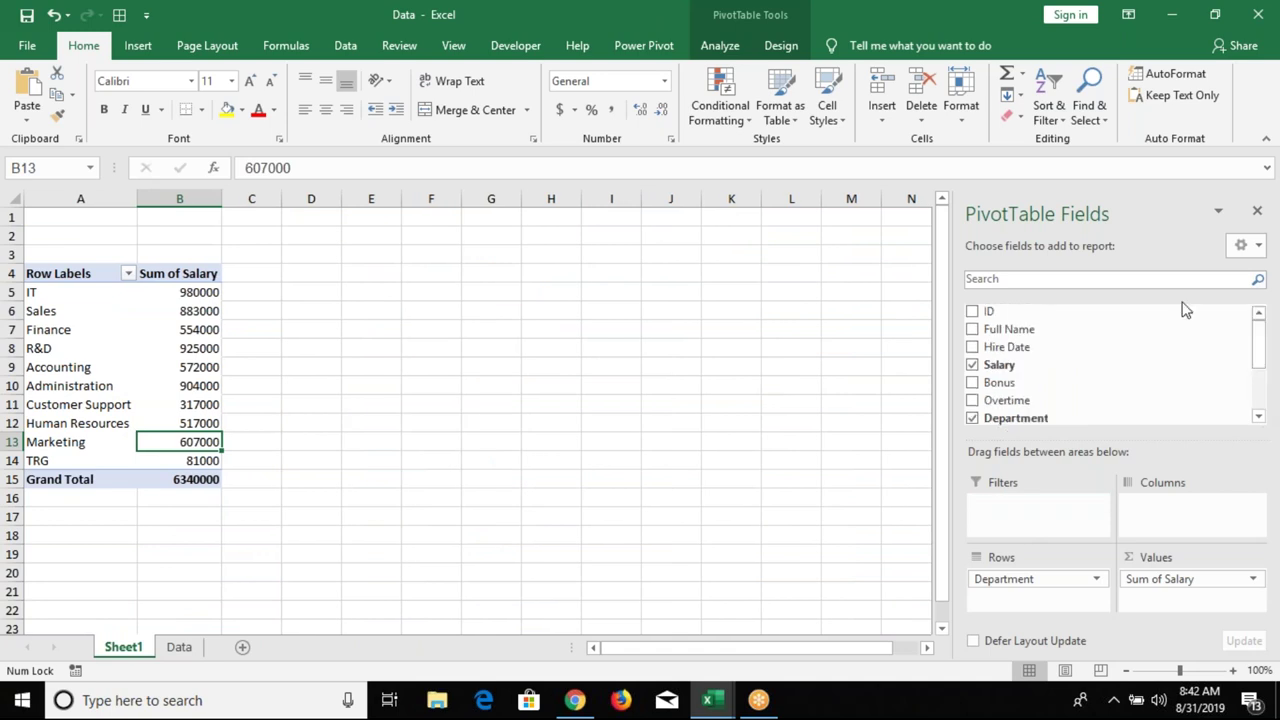
mouse_move(1071, 330)
mouse_down()
mouse_move(1190, 510)
mouse_move(1200, 605)
mouse_up()
Check the IT count and salary values in C5 and B5, then select a pivot cell.
click(296, 294)
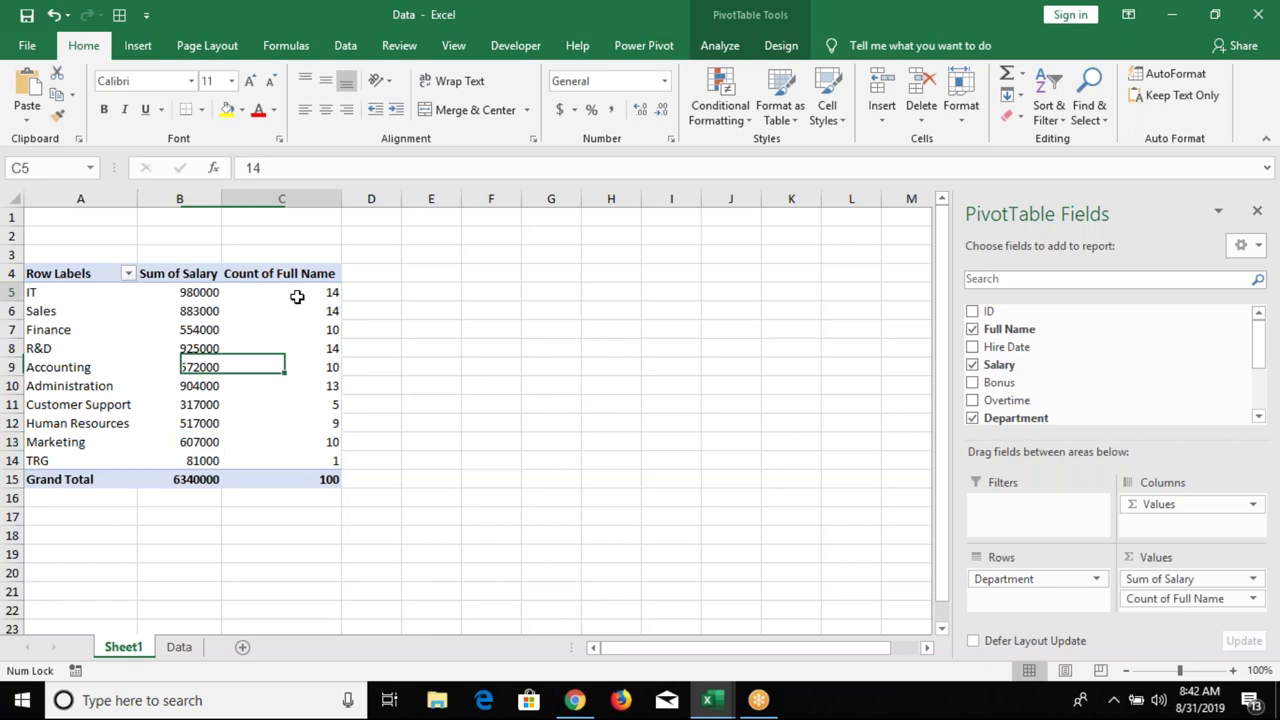
click(177, 290)
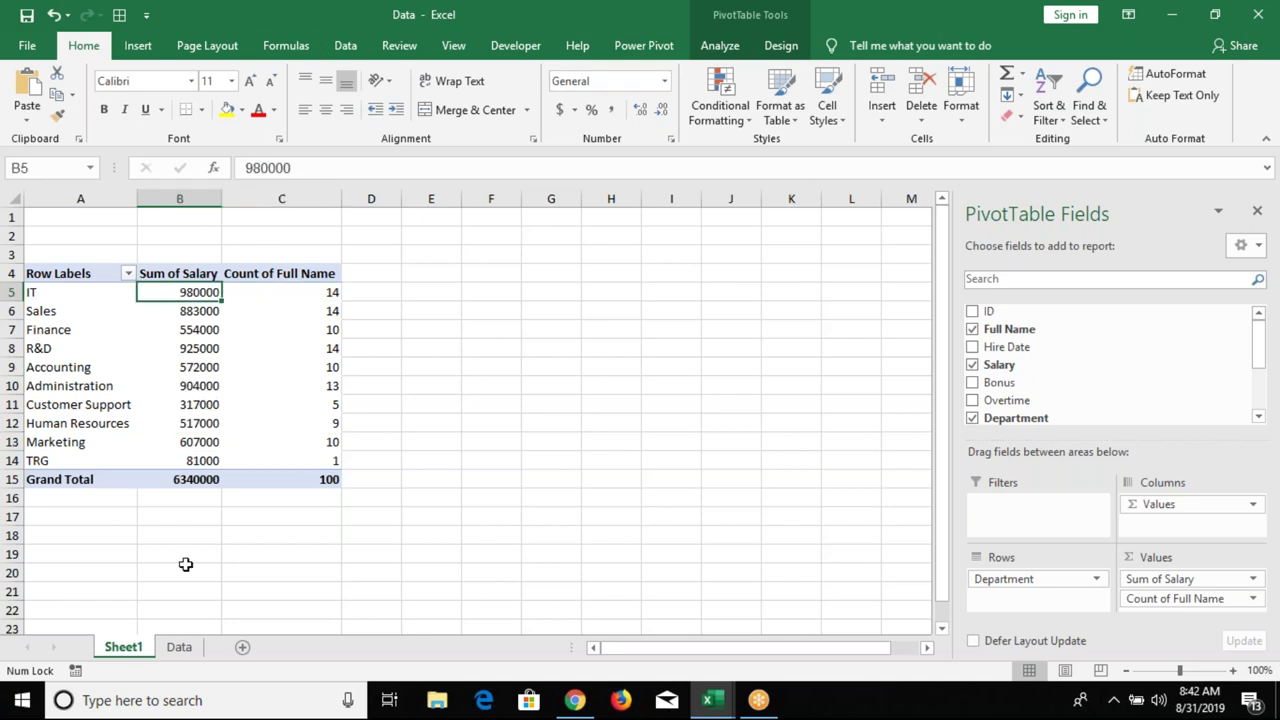
mouse_move(317, 478)
mouse_down()
mouse_move(161, 372)
mouse_move(100, 357)
mouse_move(86, 265)
mouse_up()
click(665, 385)
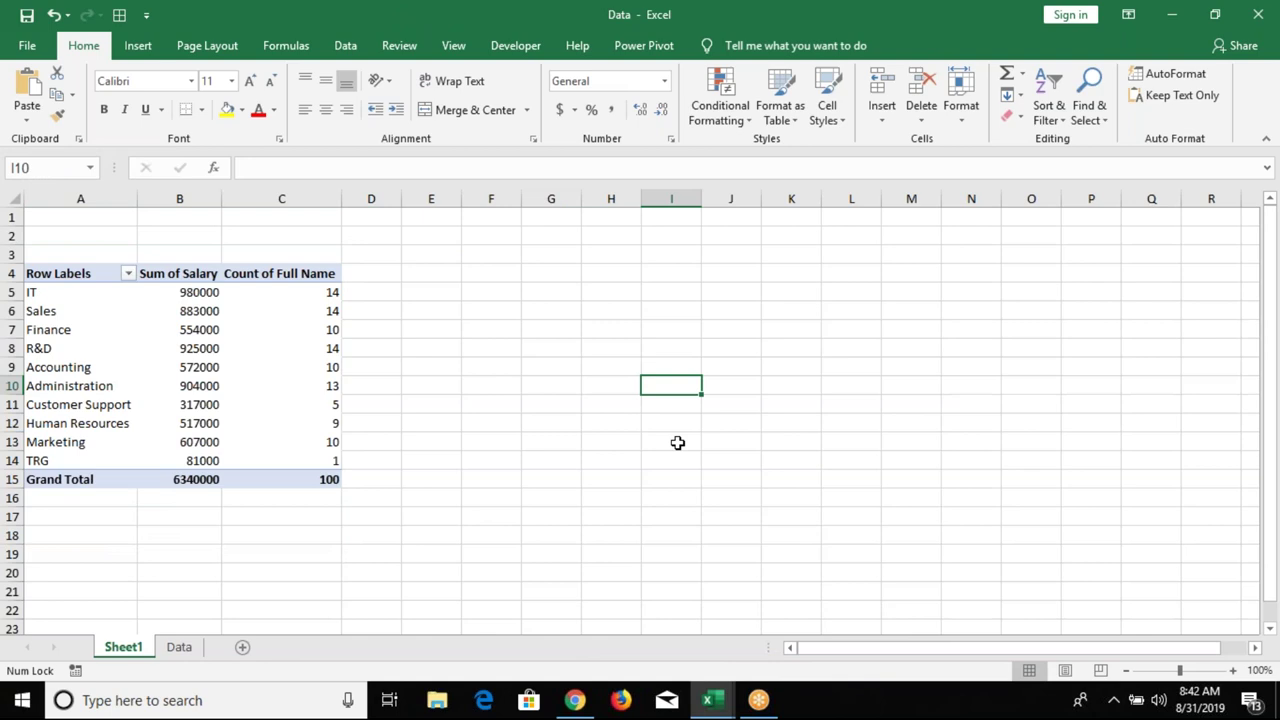
click(308, 316)
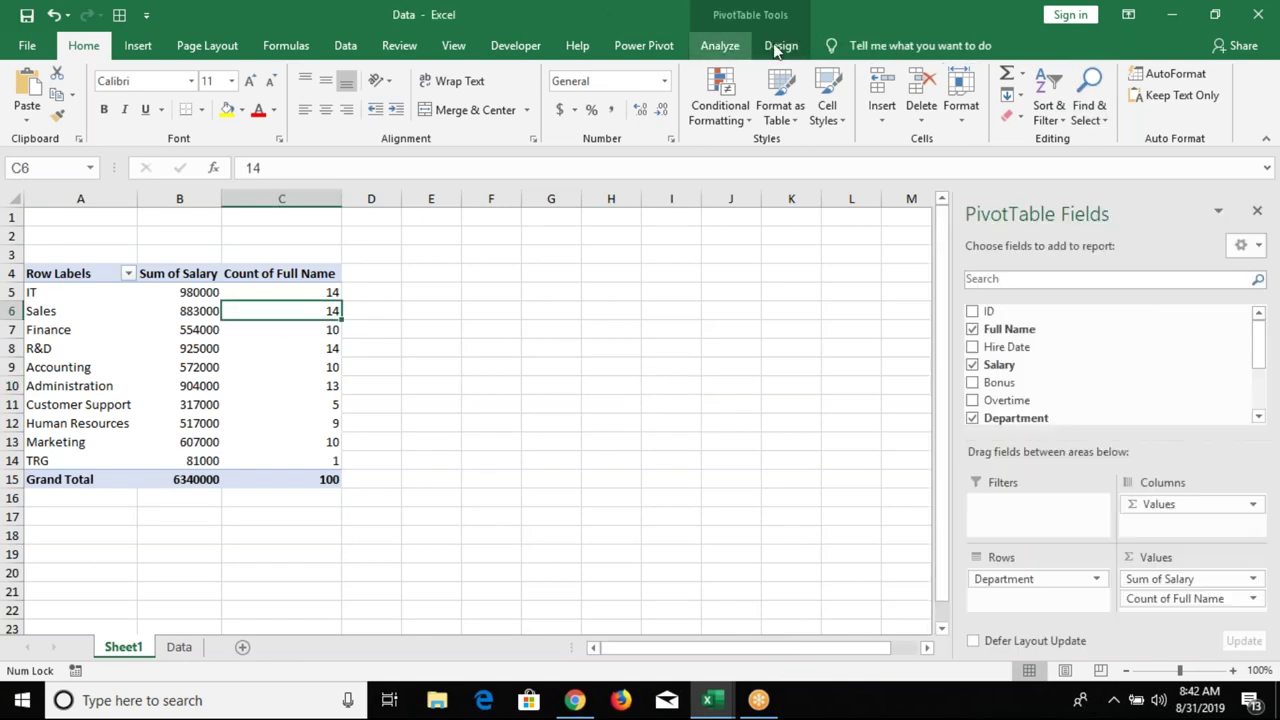
Insert a clustered column PivotChart of salary and head count by department, moved and enlarged beside the table.
click(728, 50)
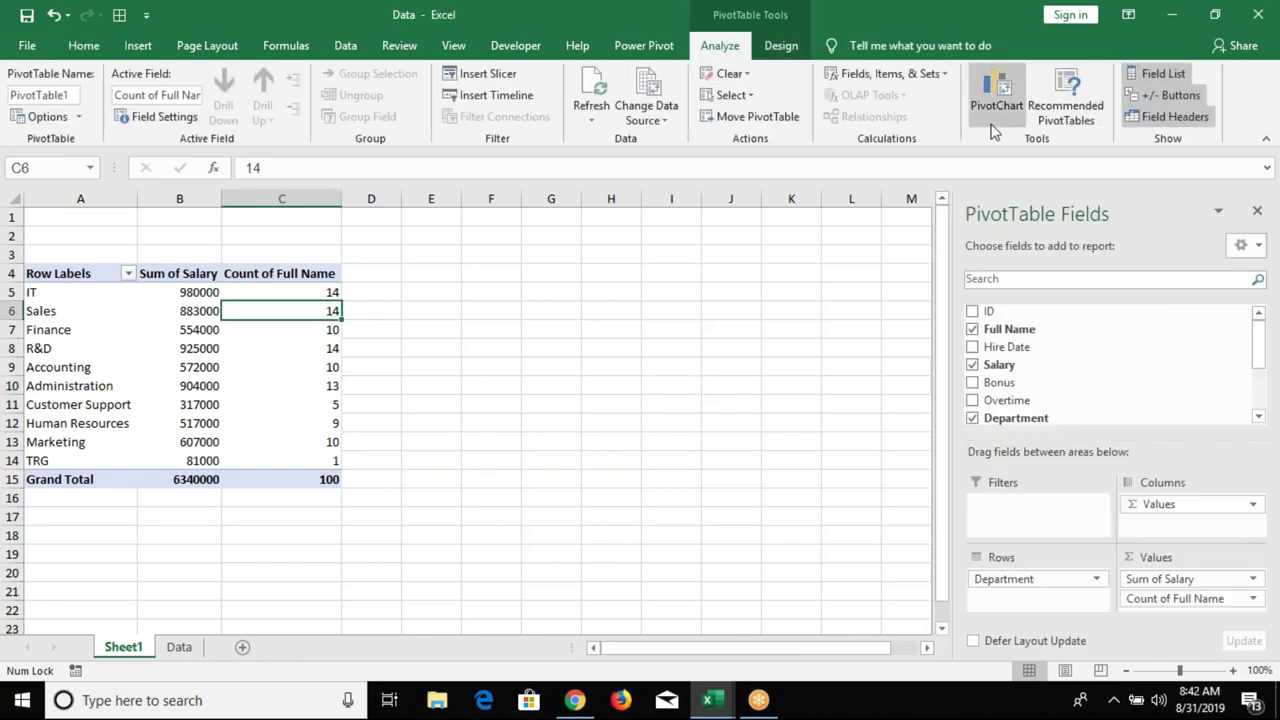
click(996, 100)
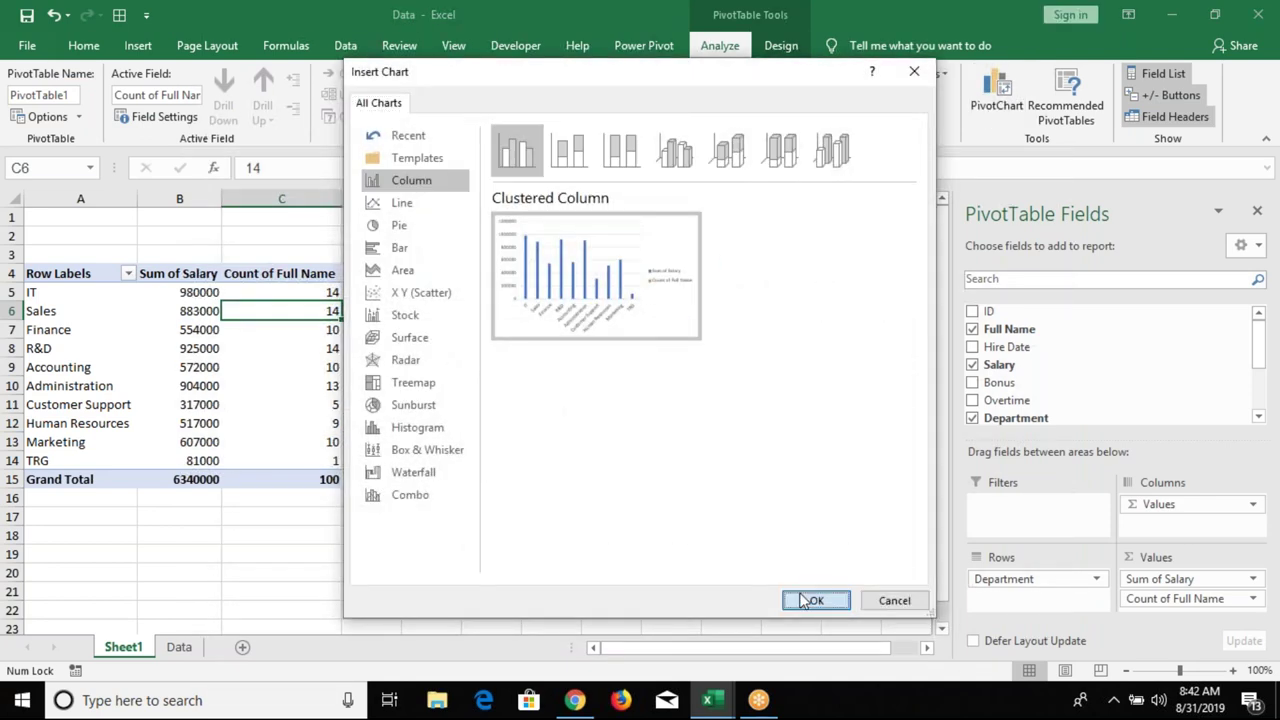
click(812, 600)
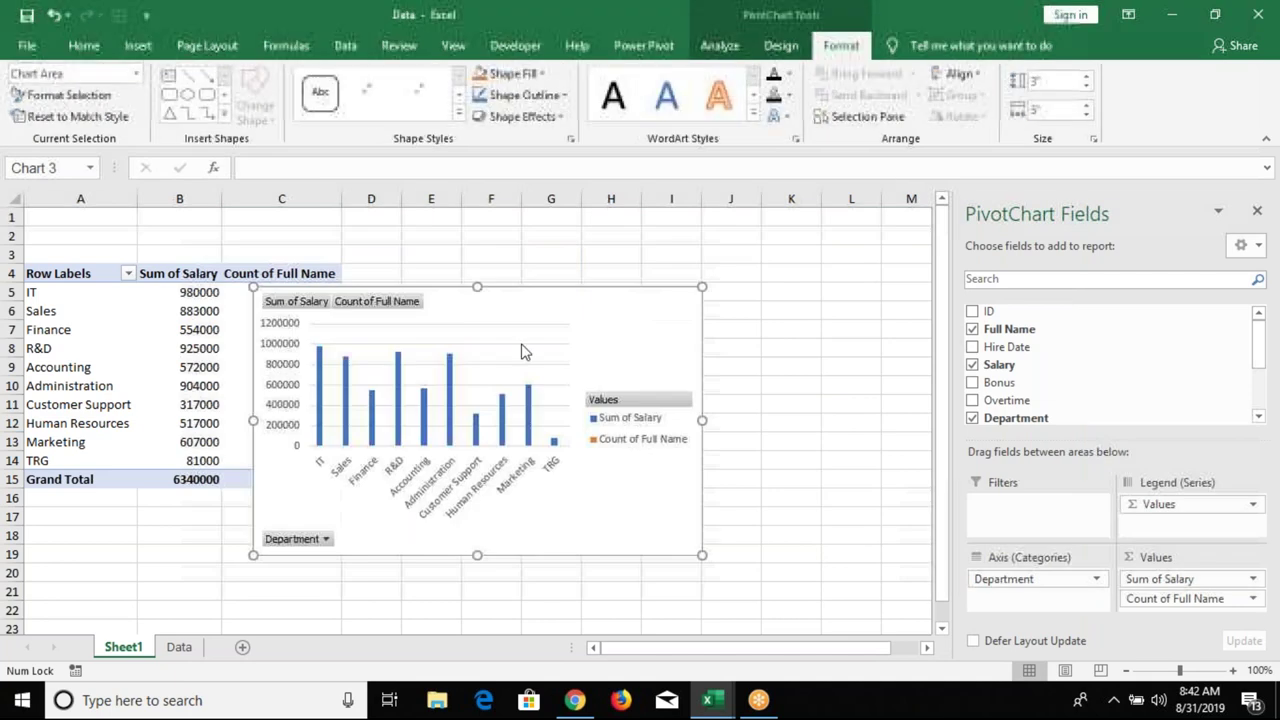
drag(543, 303, 642, 265)
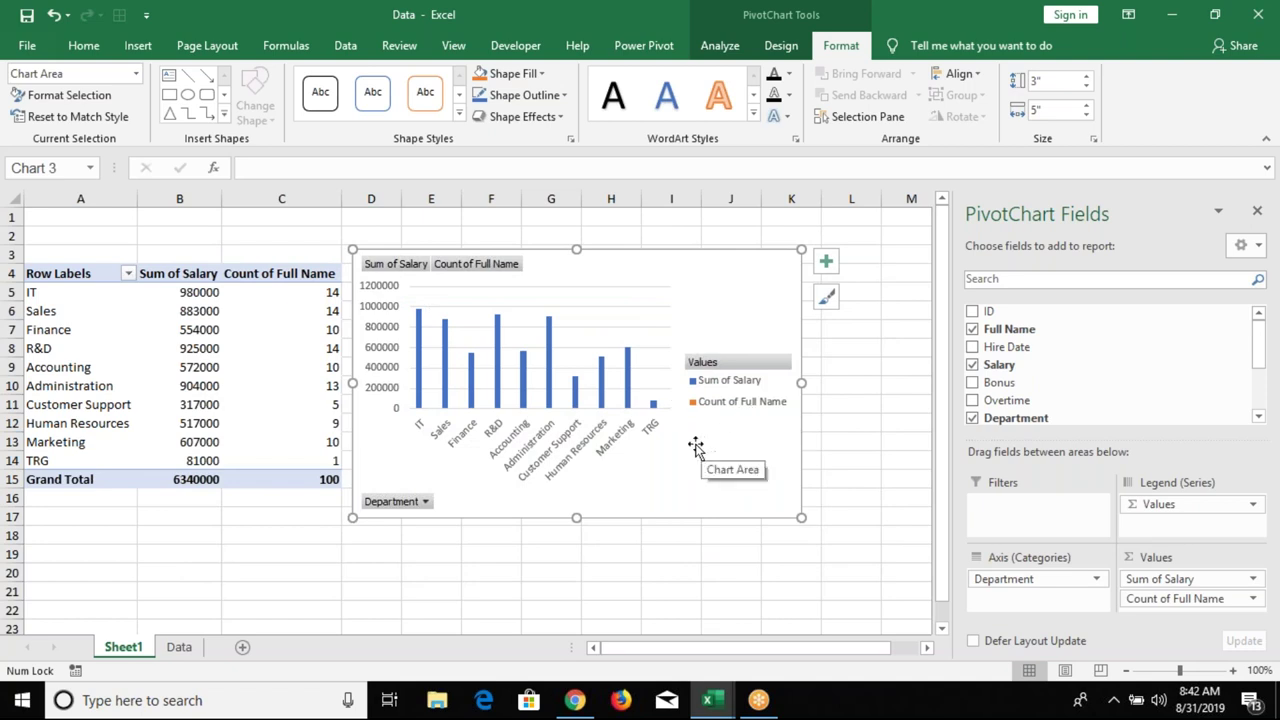
drag(801, 517, 858, 565)
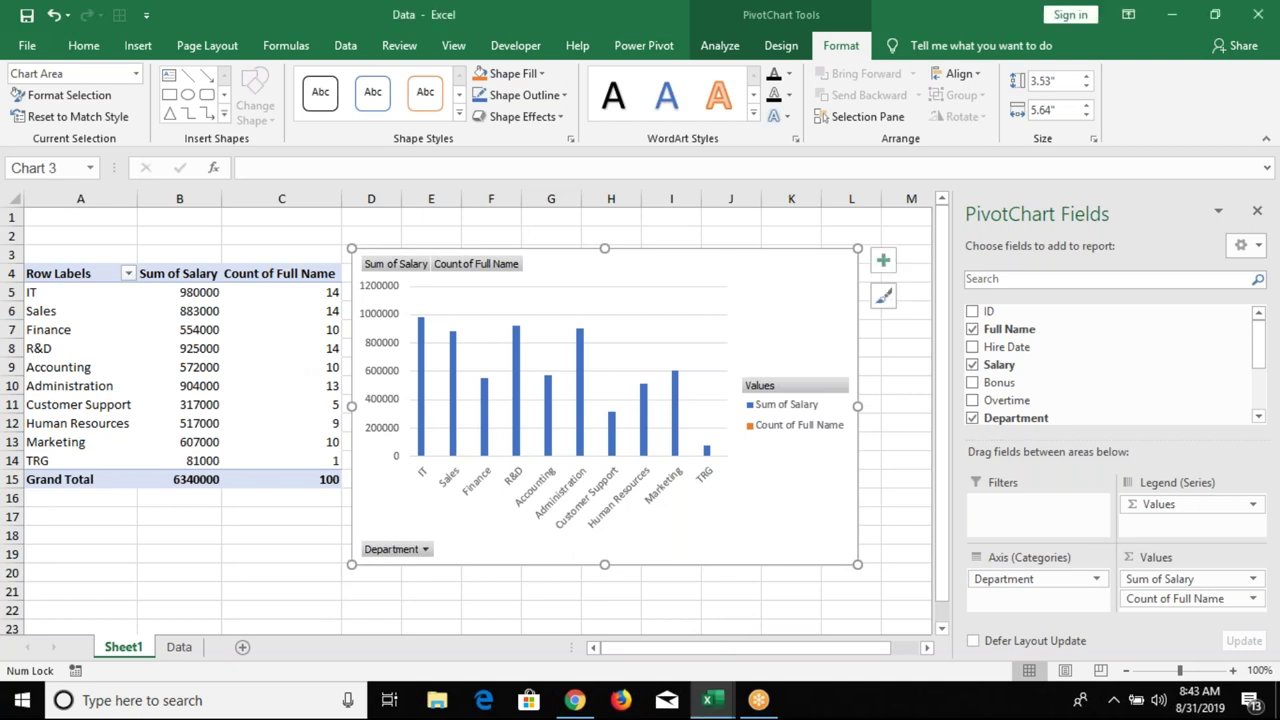
Select the department salary totals and counts in the pivot table to compare values.
click(308, 295)
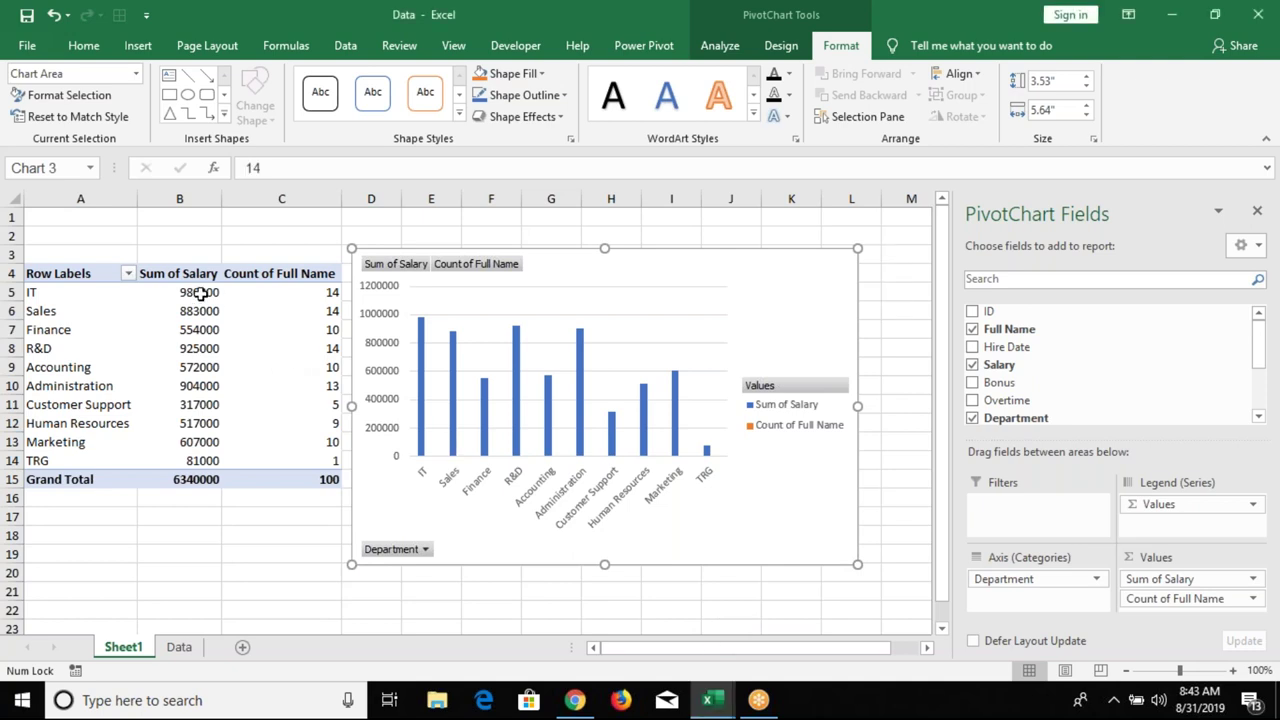
drag(200, 292, 200, 442)
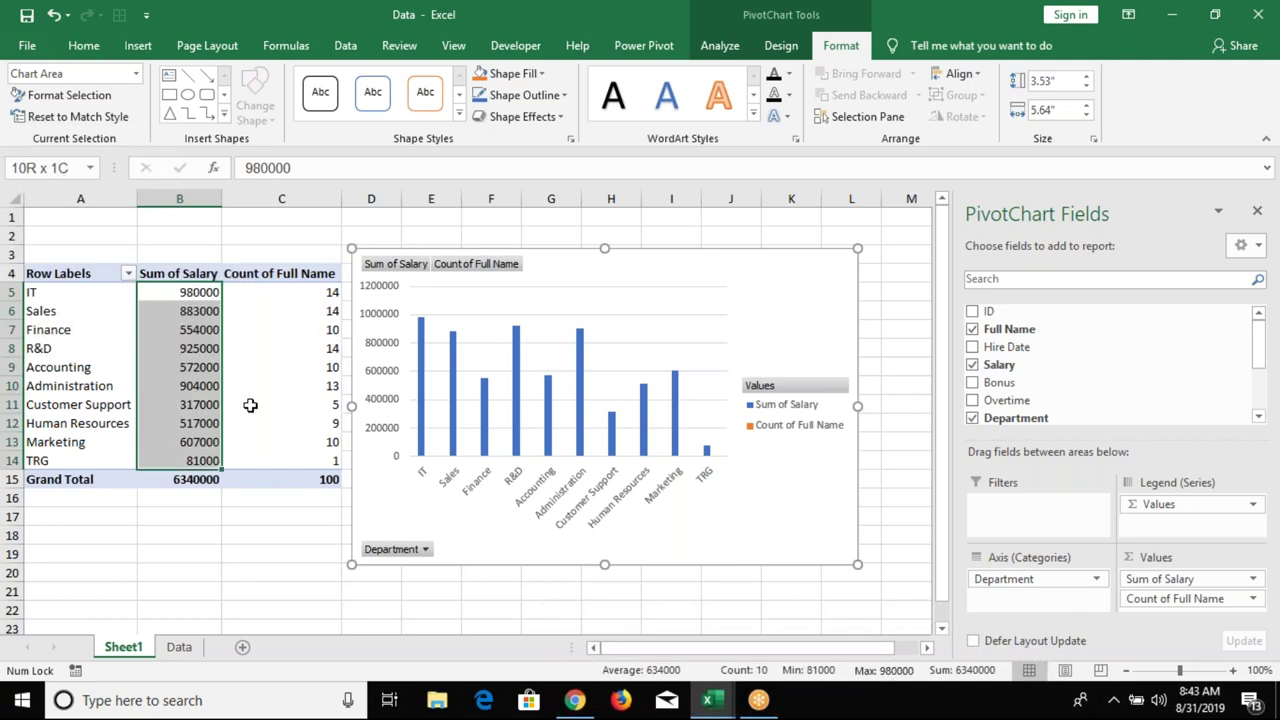
drag(269, 371, 314, 292)
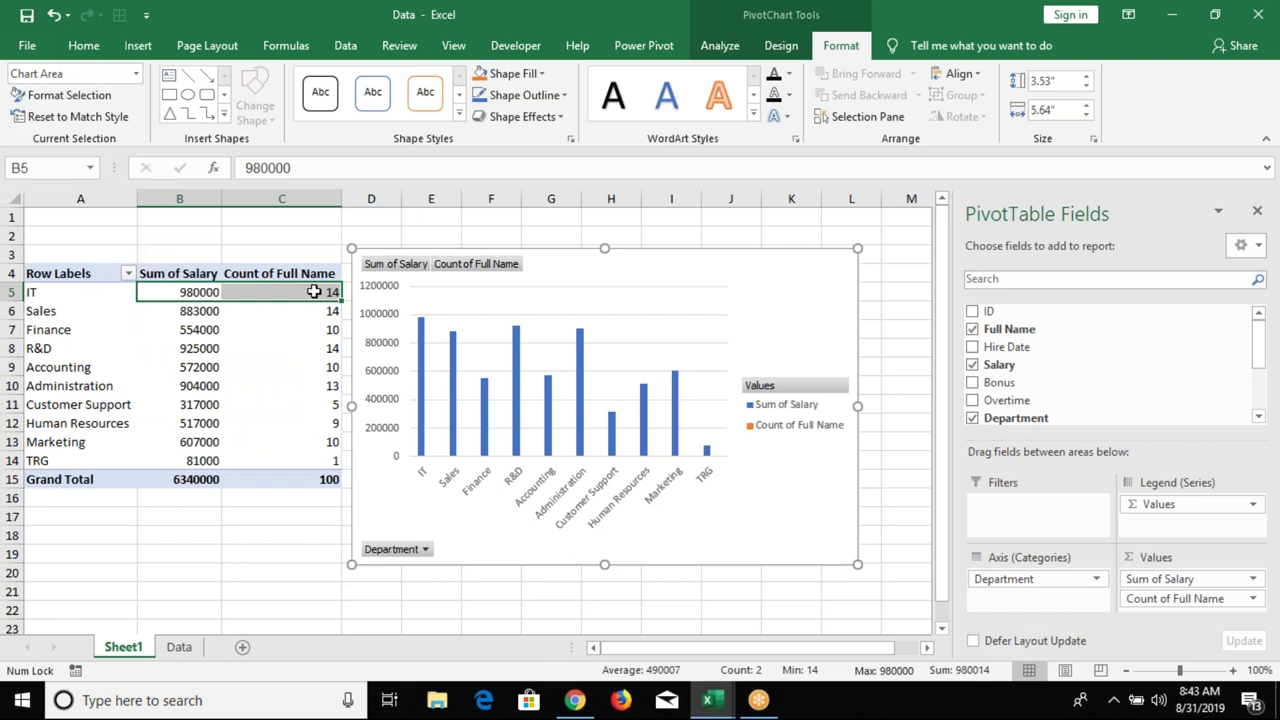
click(314, 291)
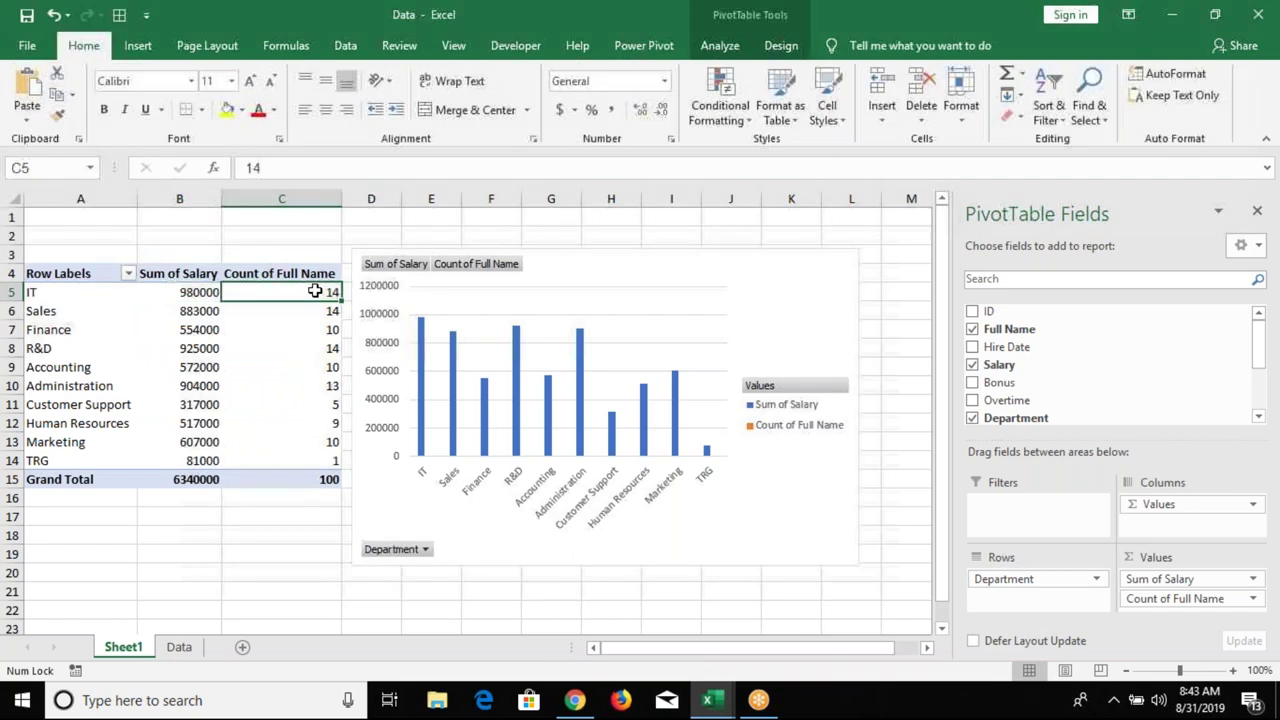
drag(314, 291, 330, 423)
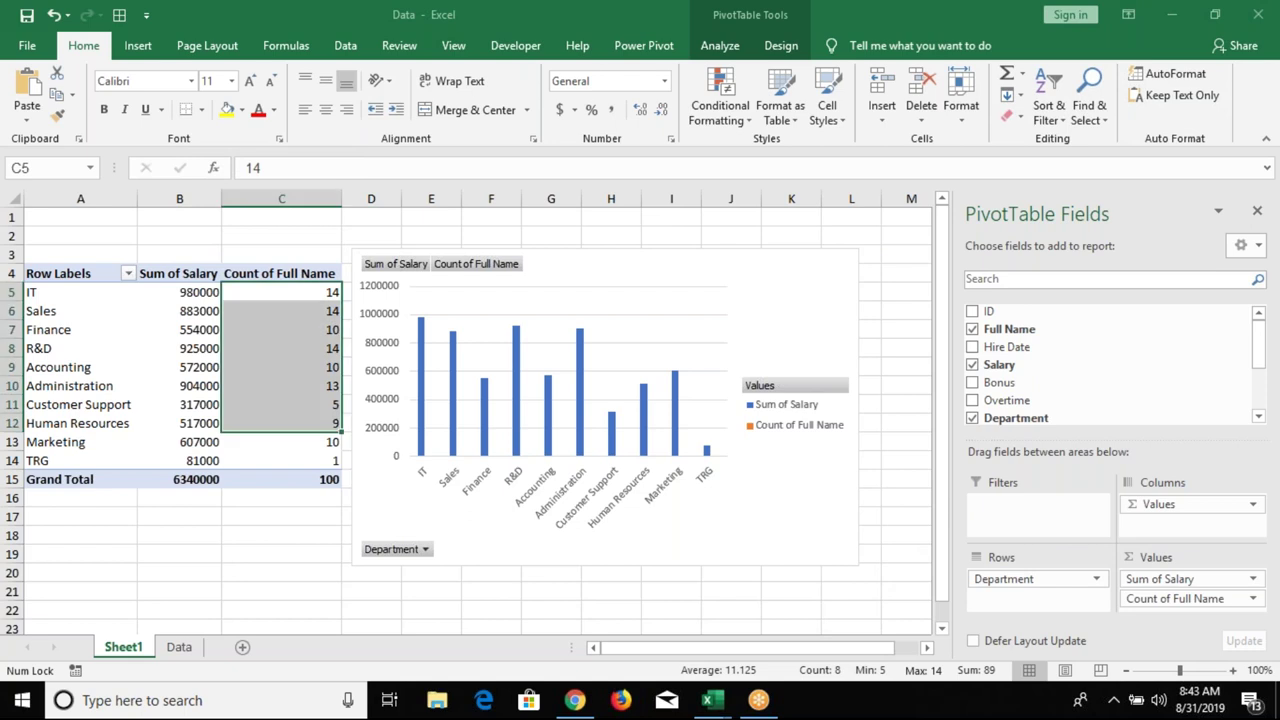
Delete the PivotChart from Sheet1.
click(816, 515)
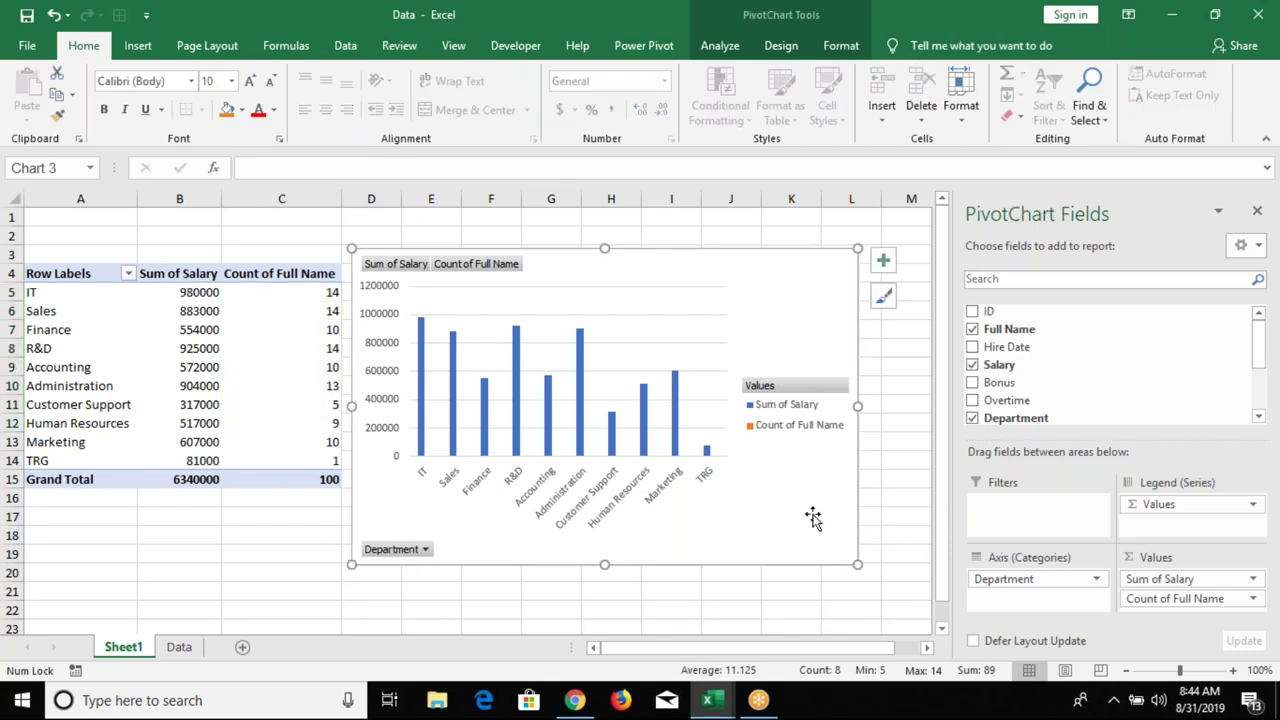
key(Delete)
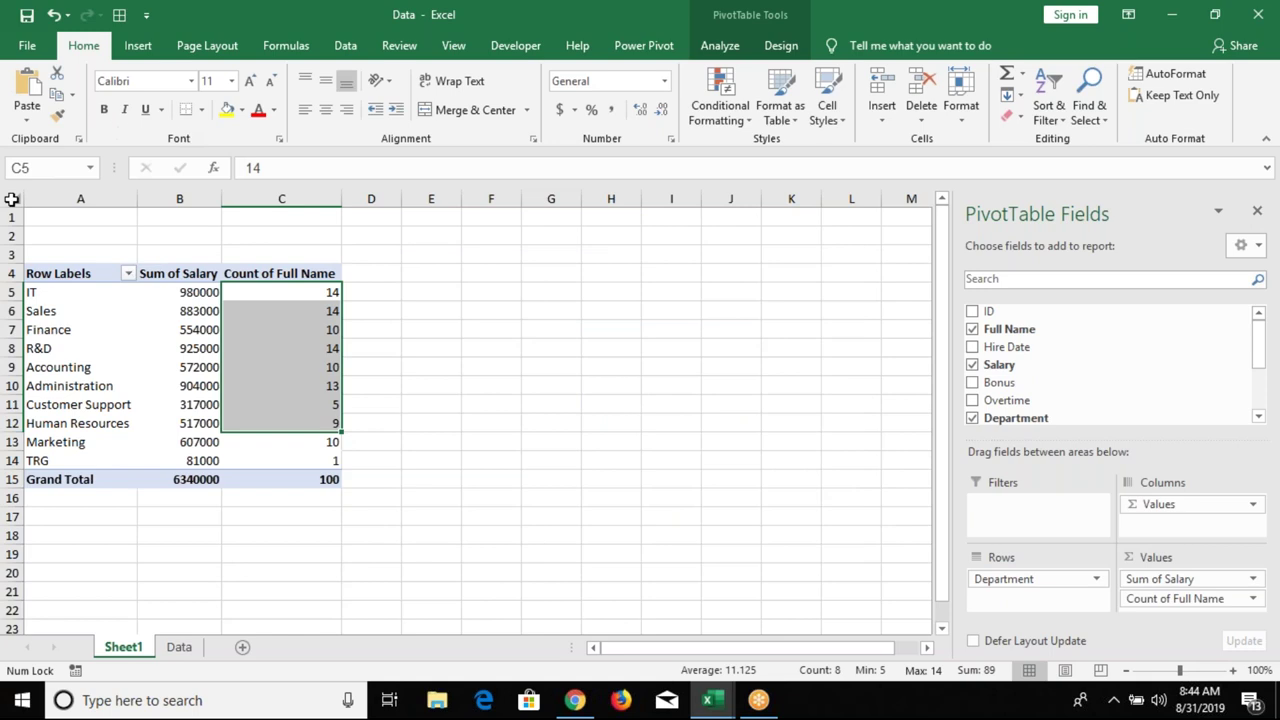
click(12, 200)
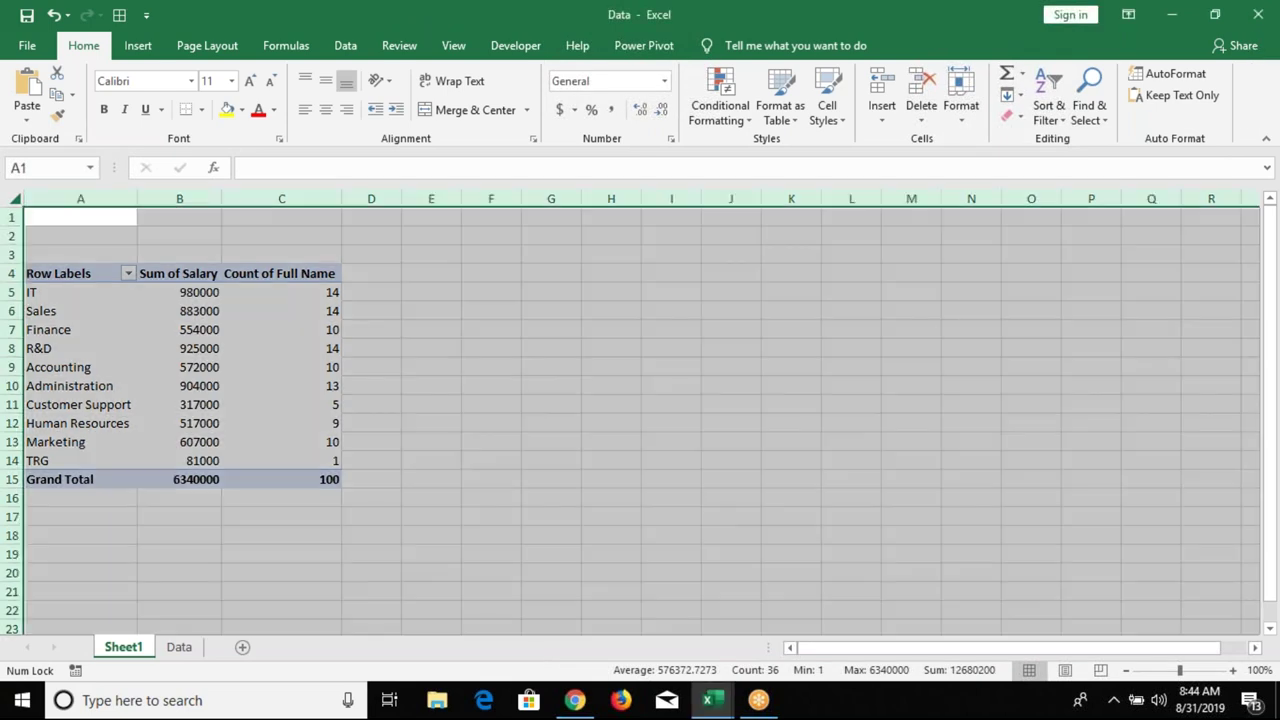
Remove Sum of Salary from the pivot table's values.
click(186, 311)
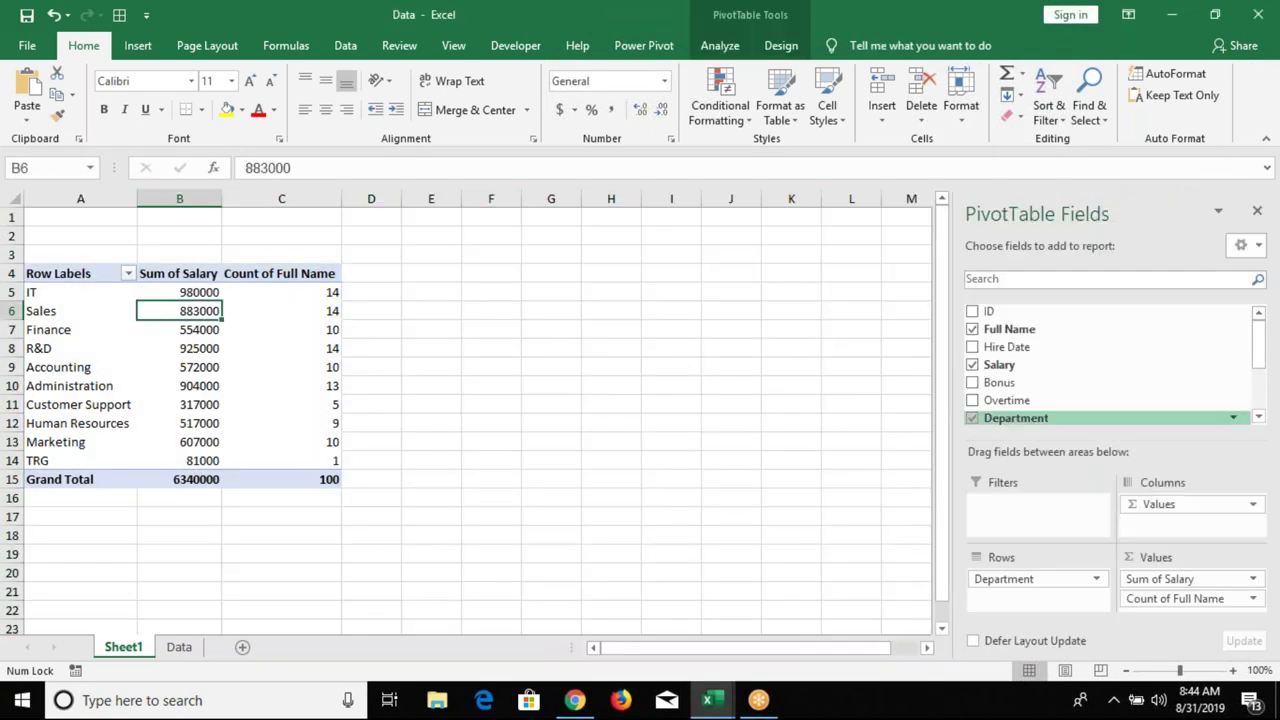
click(1188, 584)
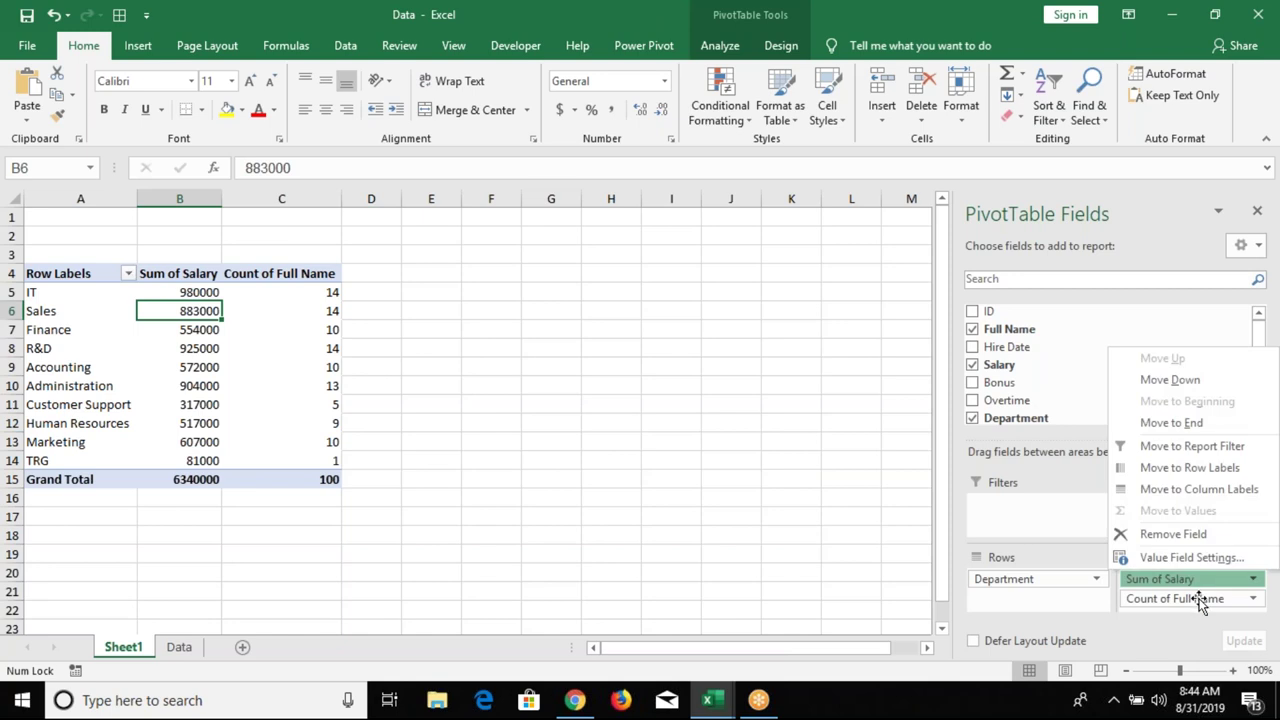
drag(1180, 584, 1055, 335)
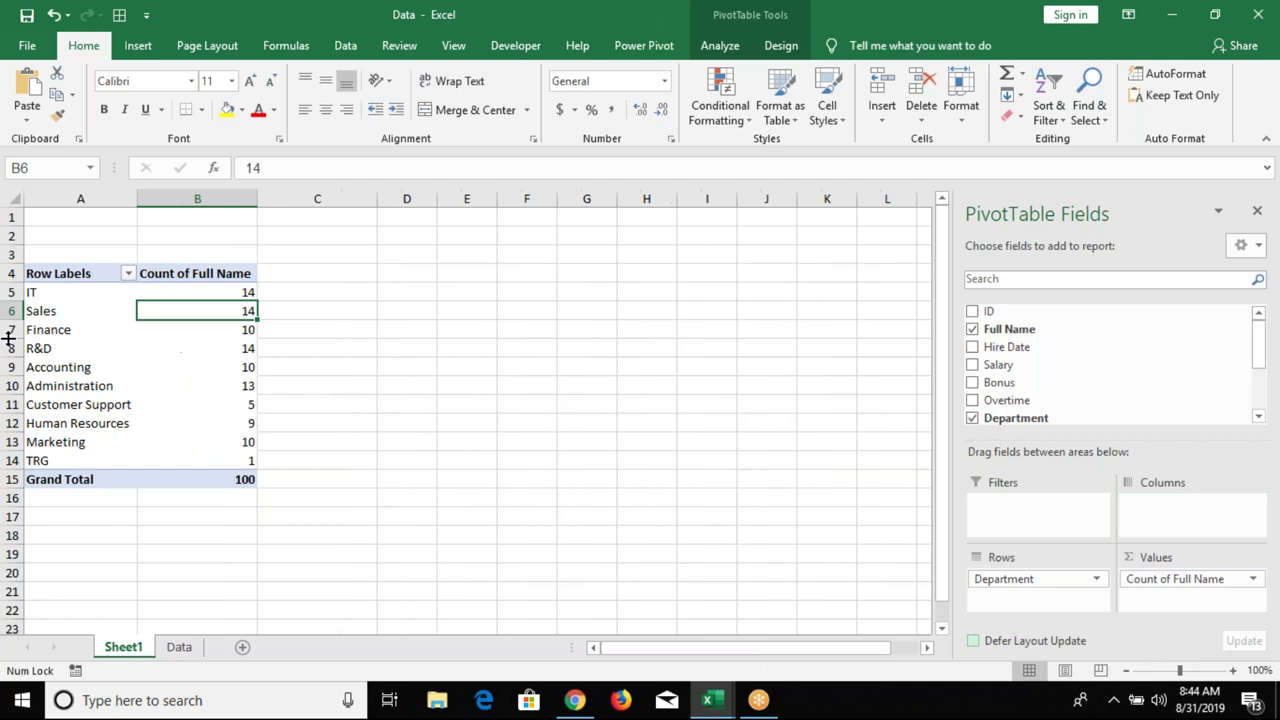
Rename the pivot headers to Department and Head_Count, then select the whole table.
click(60, 276)
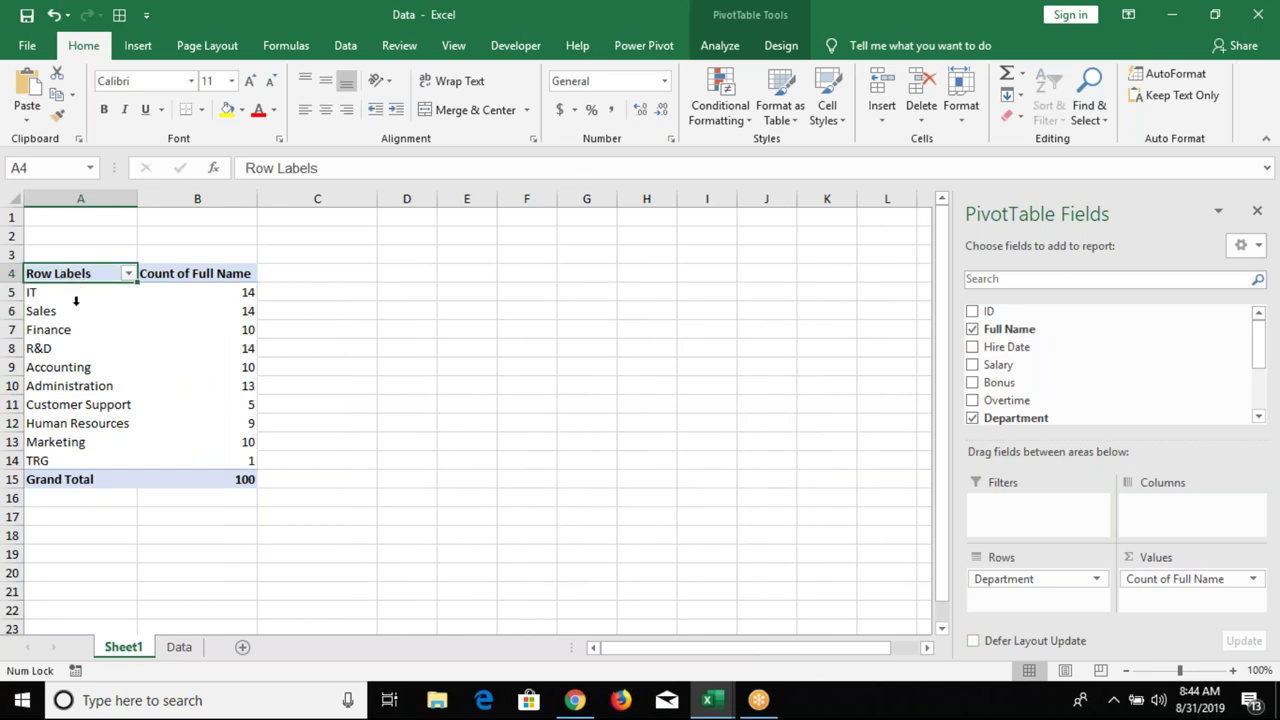
text(Depart)
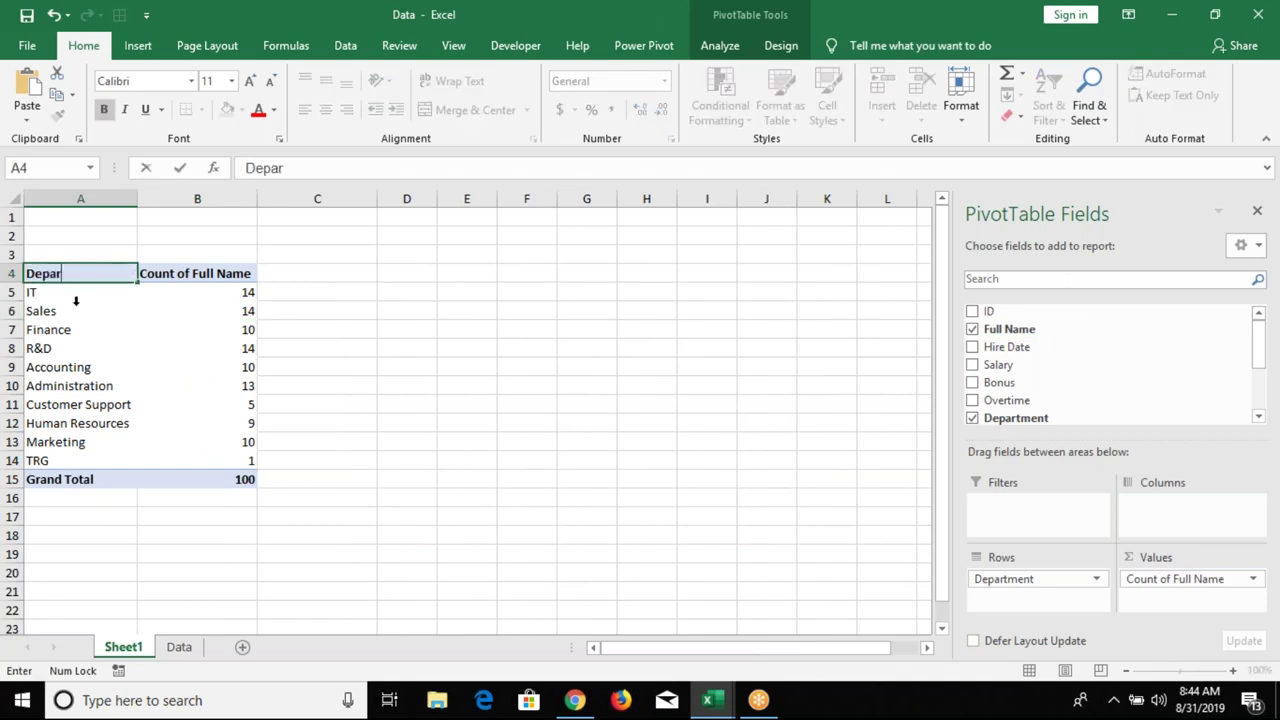
text(ment)
key(Tab)
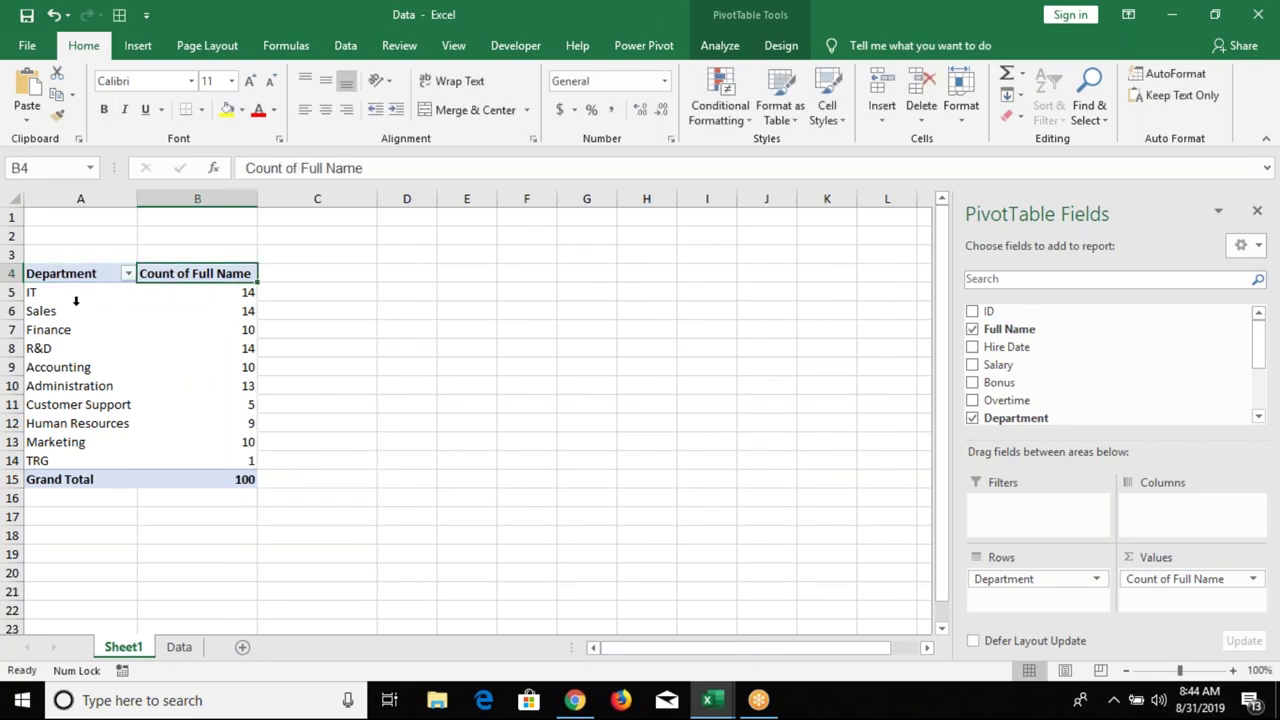
text(Head_)
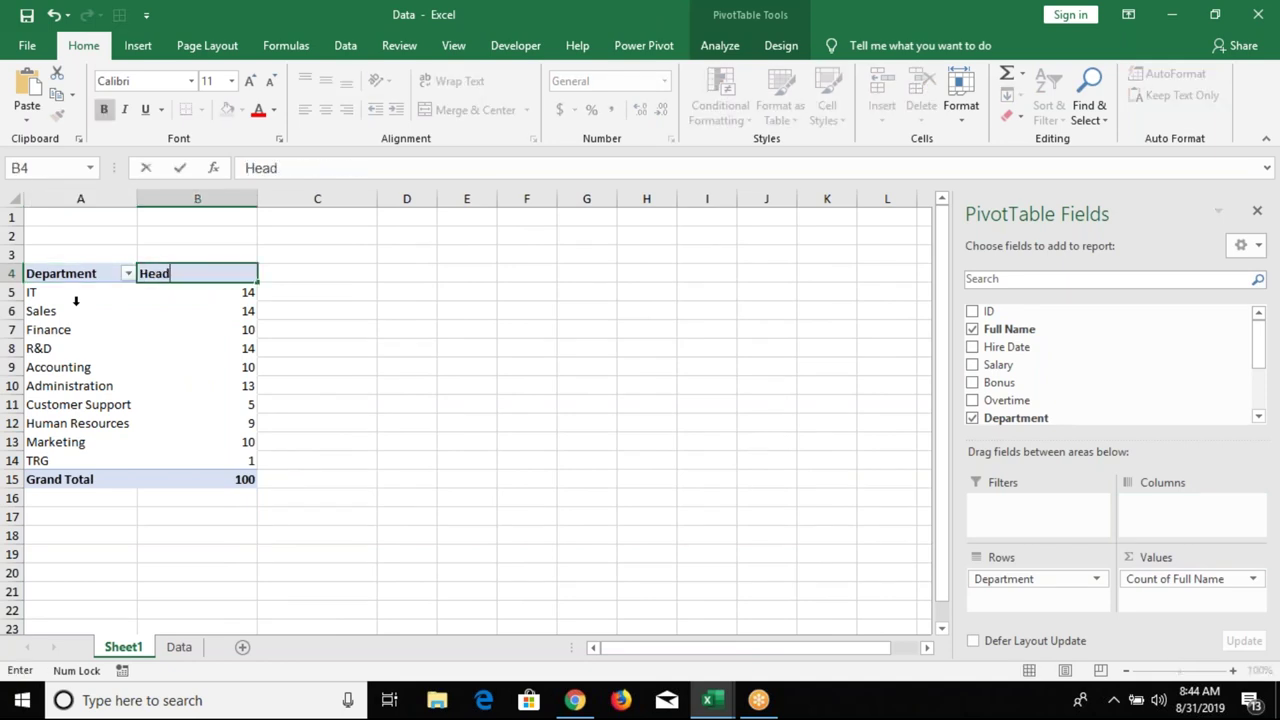
text(Count)
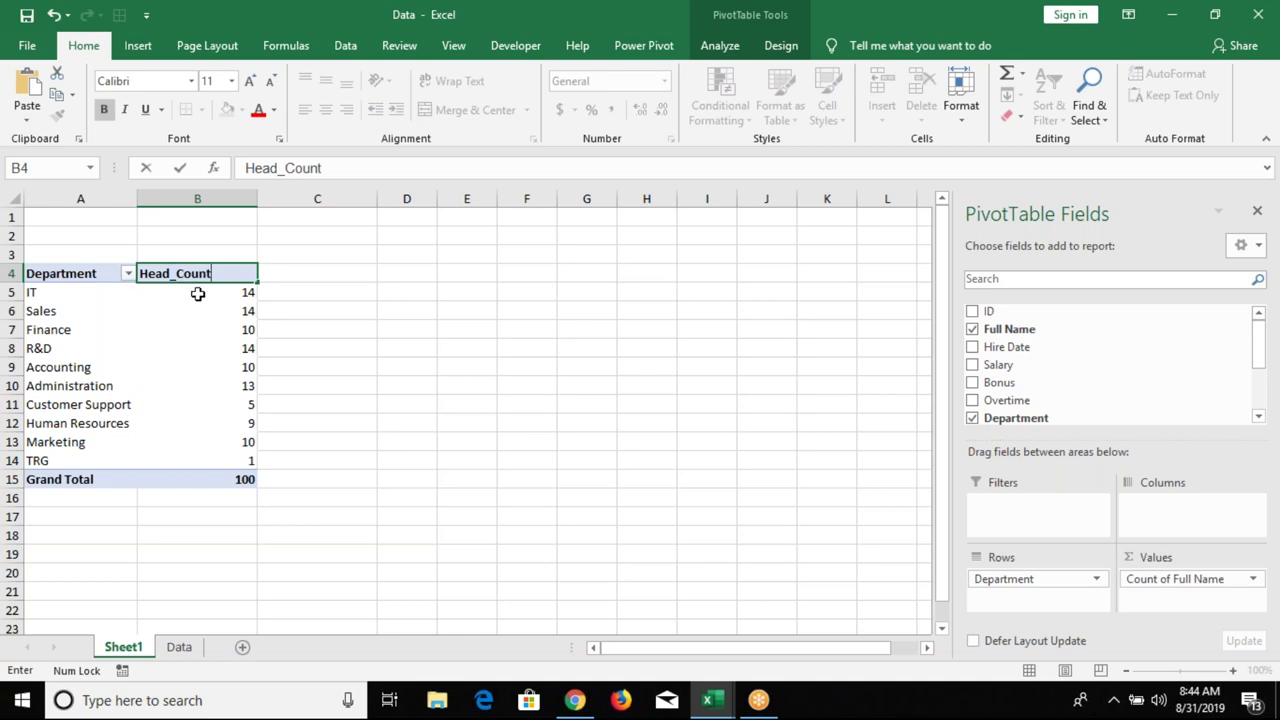
click(208, 308)
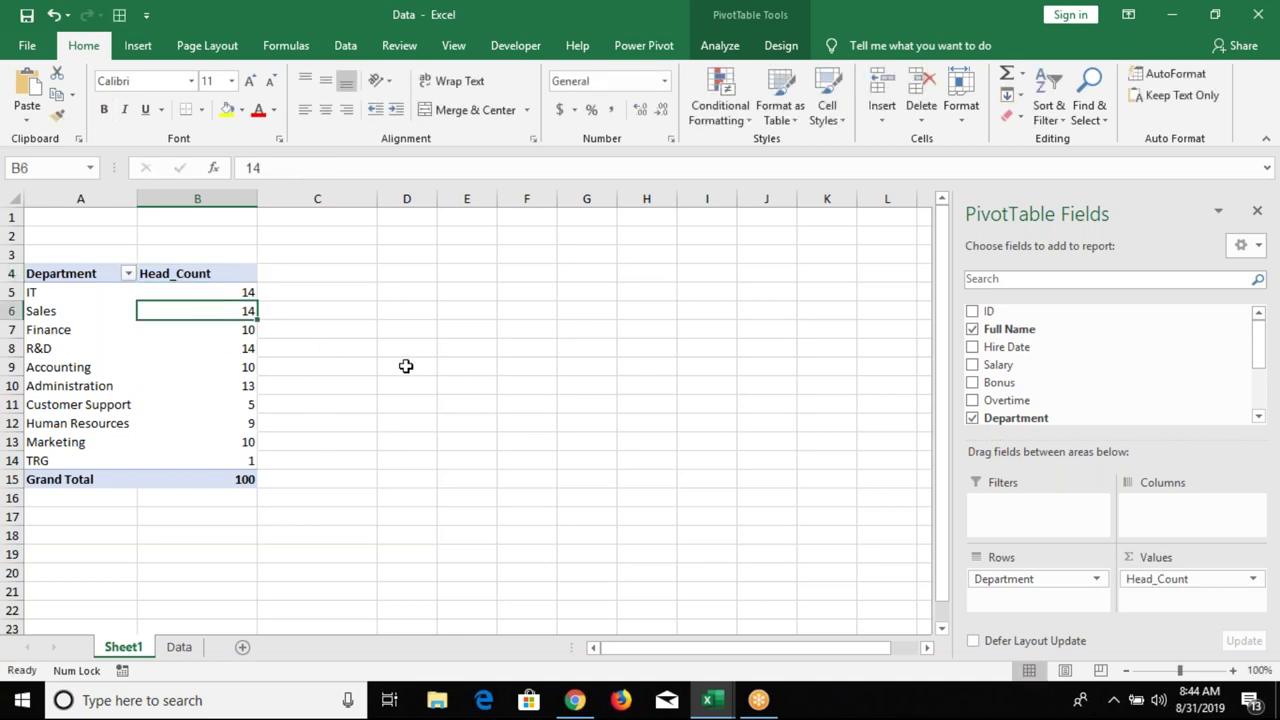
click(55, 276)
key(ctrl+a)
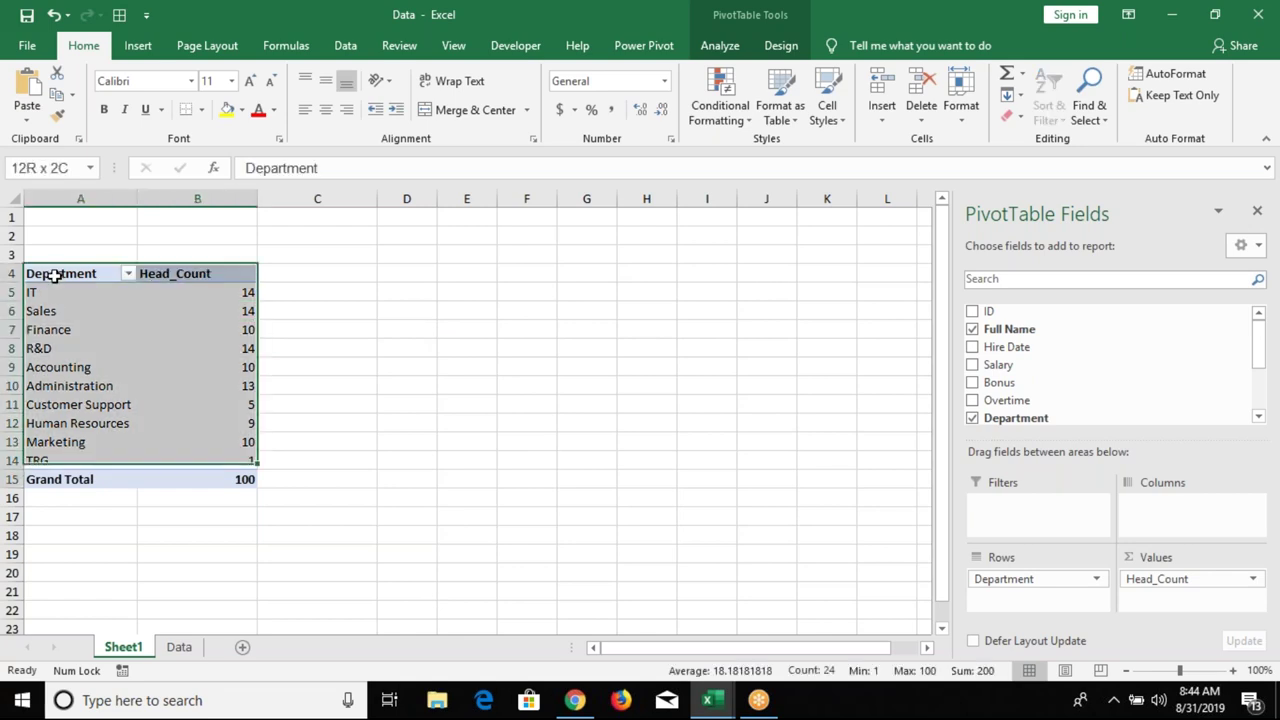
Insert a PivotTable from the Data sheet range into the existing Sheet1 at cell D4.
click(180, 648)
click(147, 15)
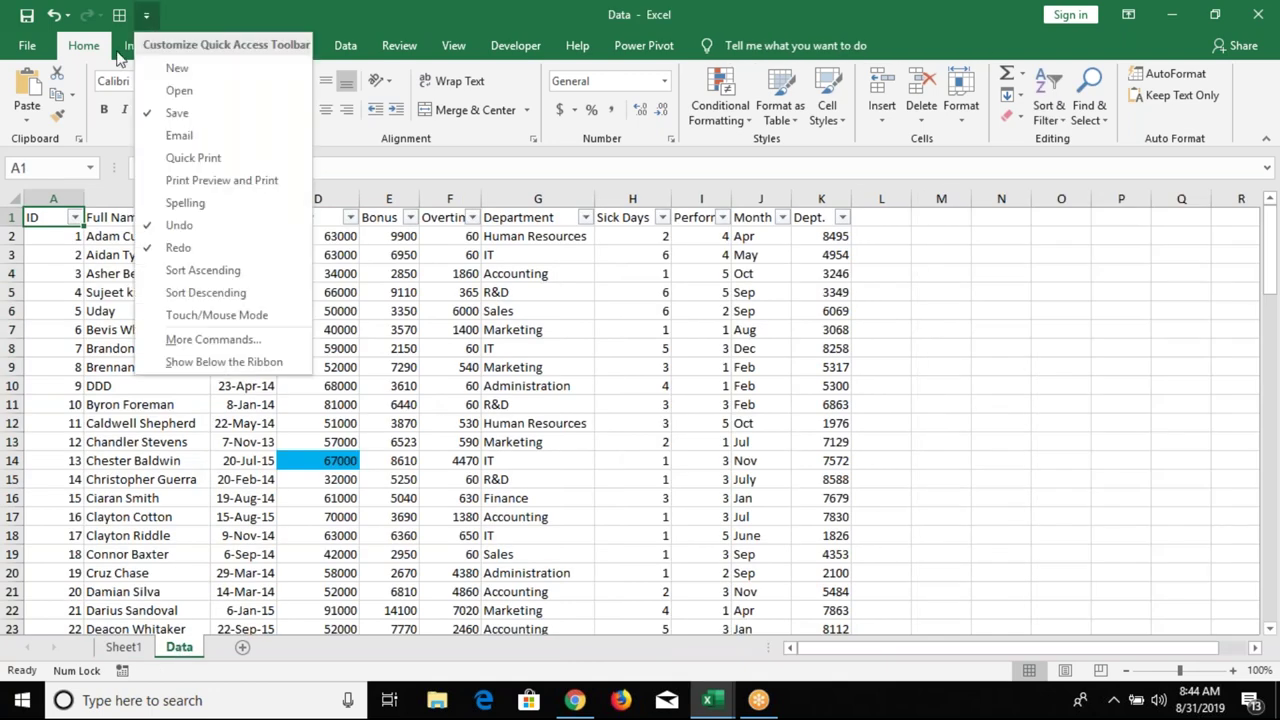
click(118, 58)
click(125, 48)
click(35, 90)
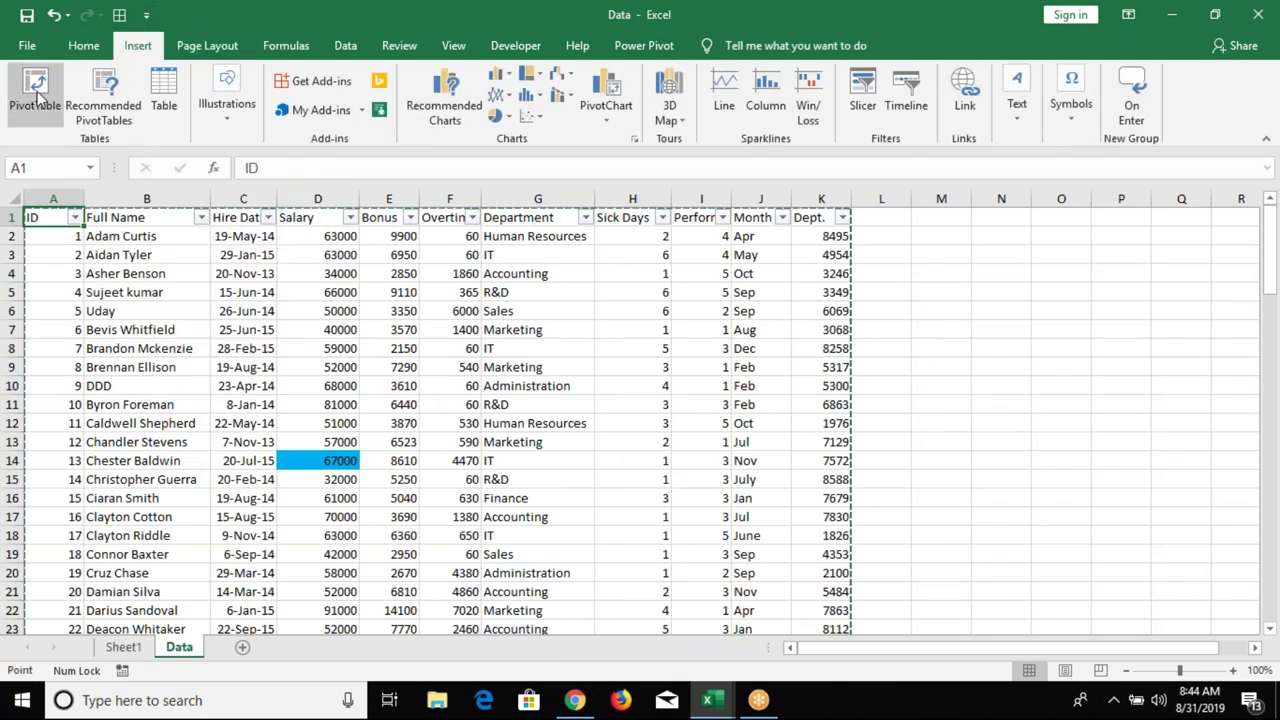
click(205, 366)
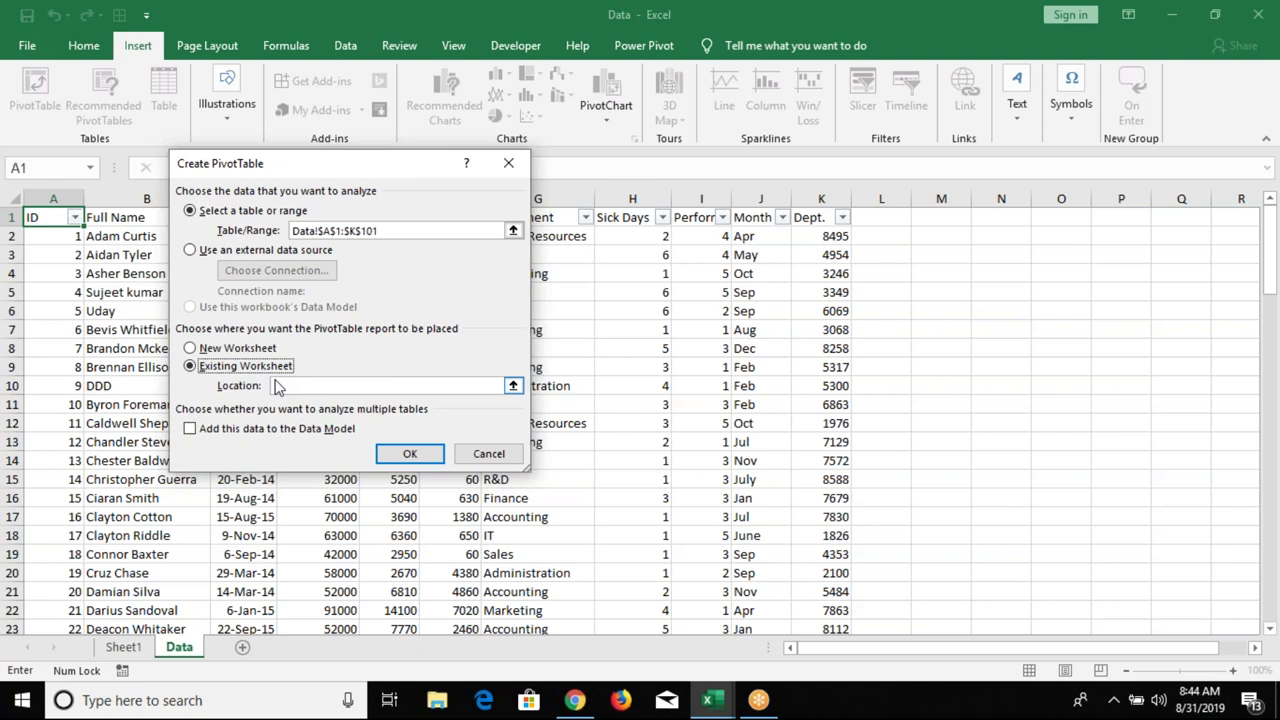
click(125, 647)
drag(293, 165, 836, 176)
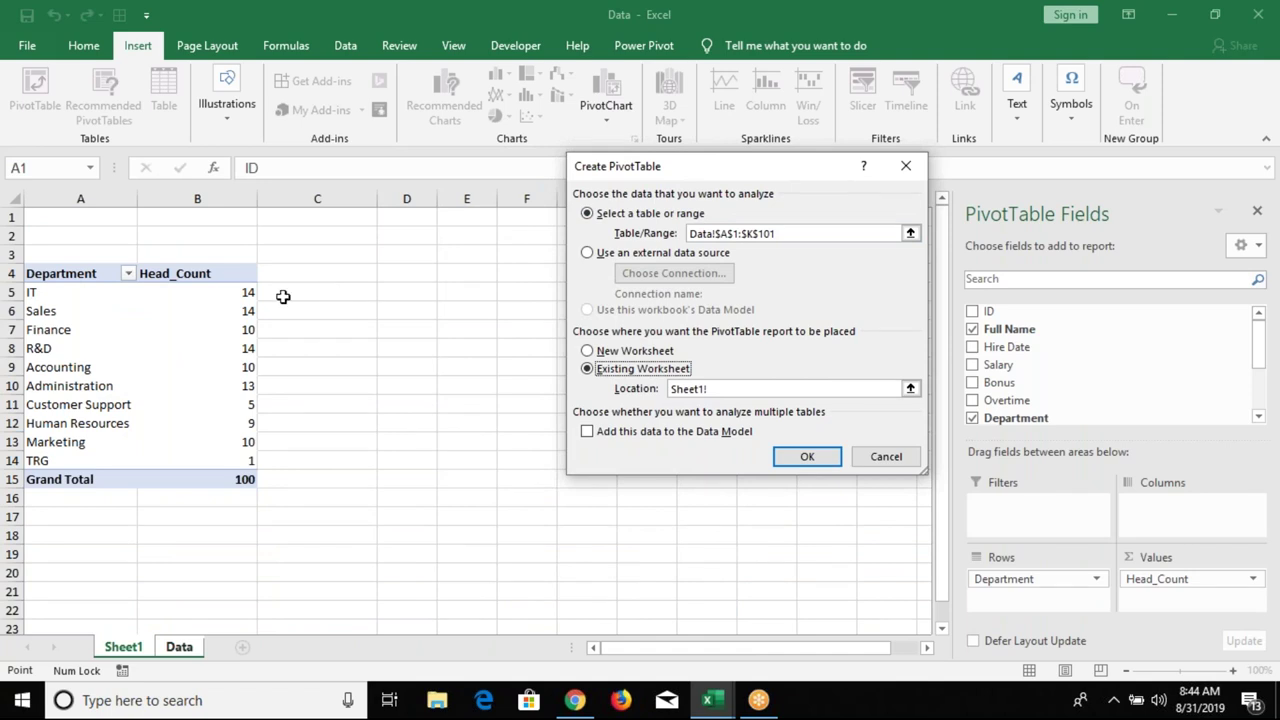
click(399, 273)
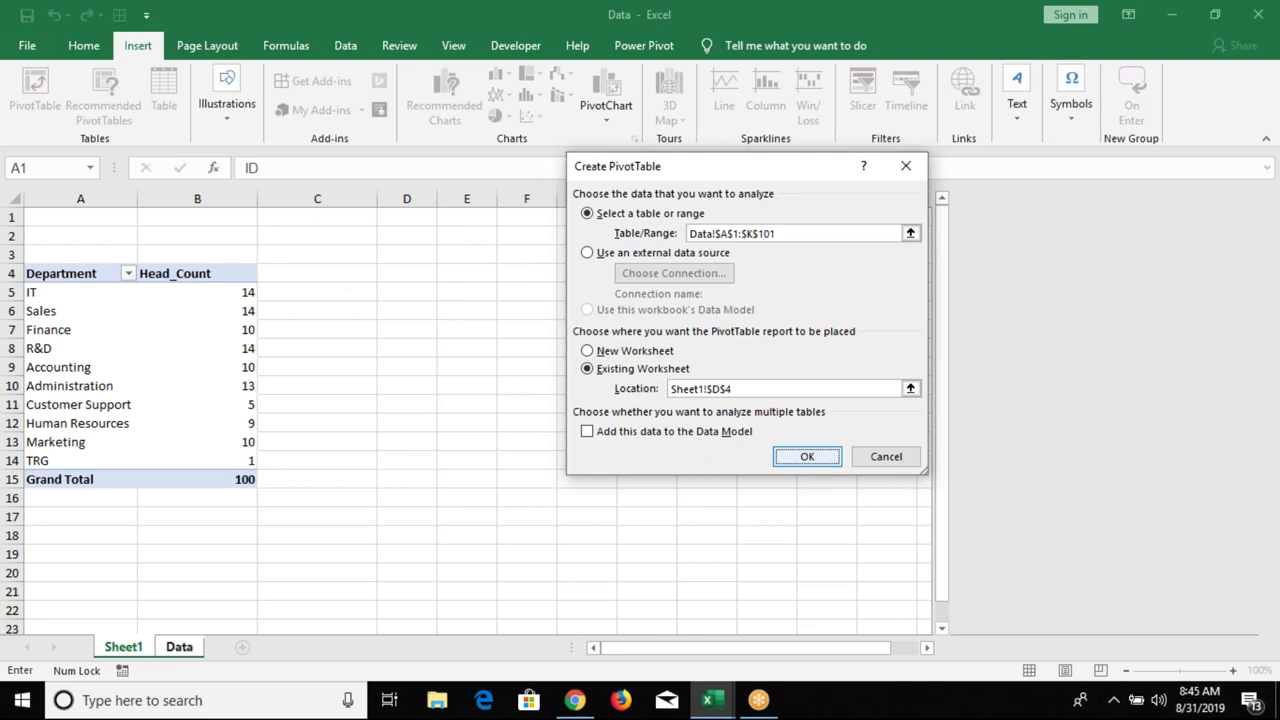
key(Return)
click(112, 366)
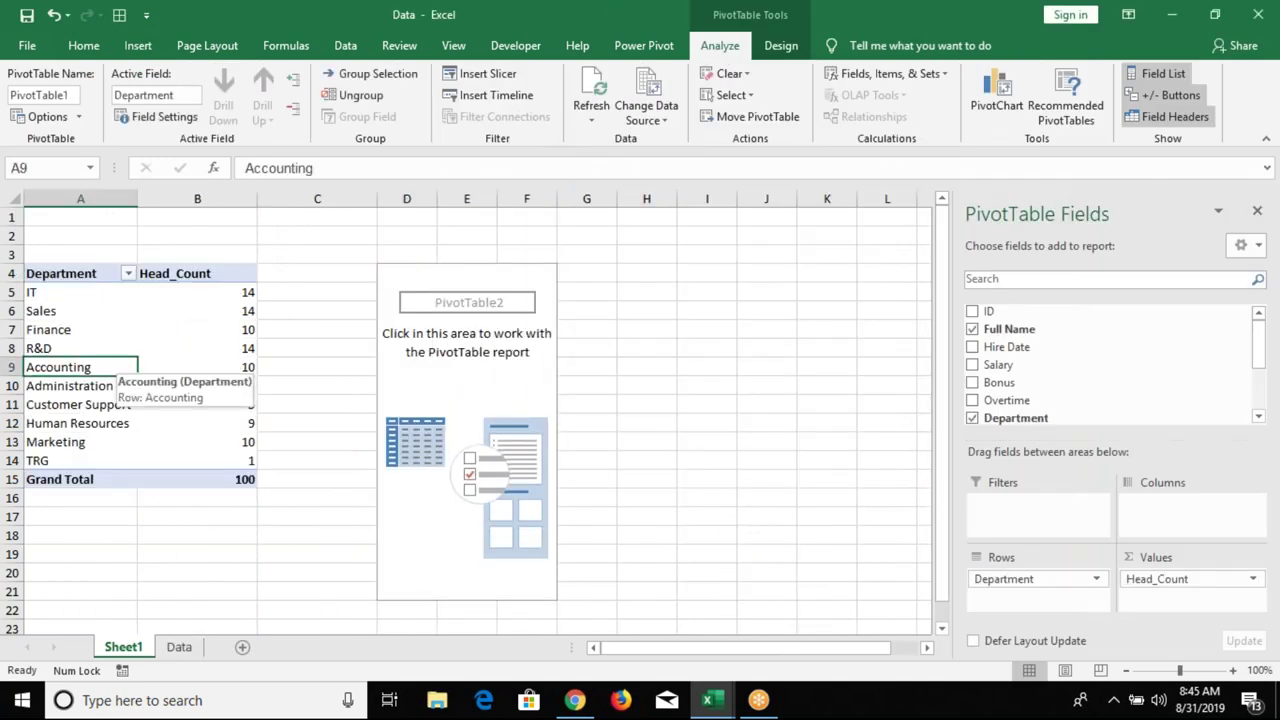
Give the D4 pivot Department as rows and Sum of Salary as values.
drag(249, 197, 441, 192)
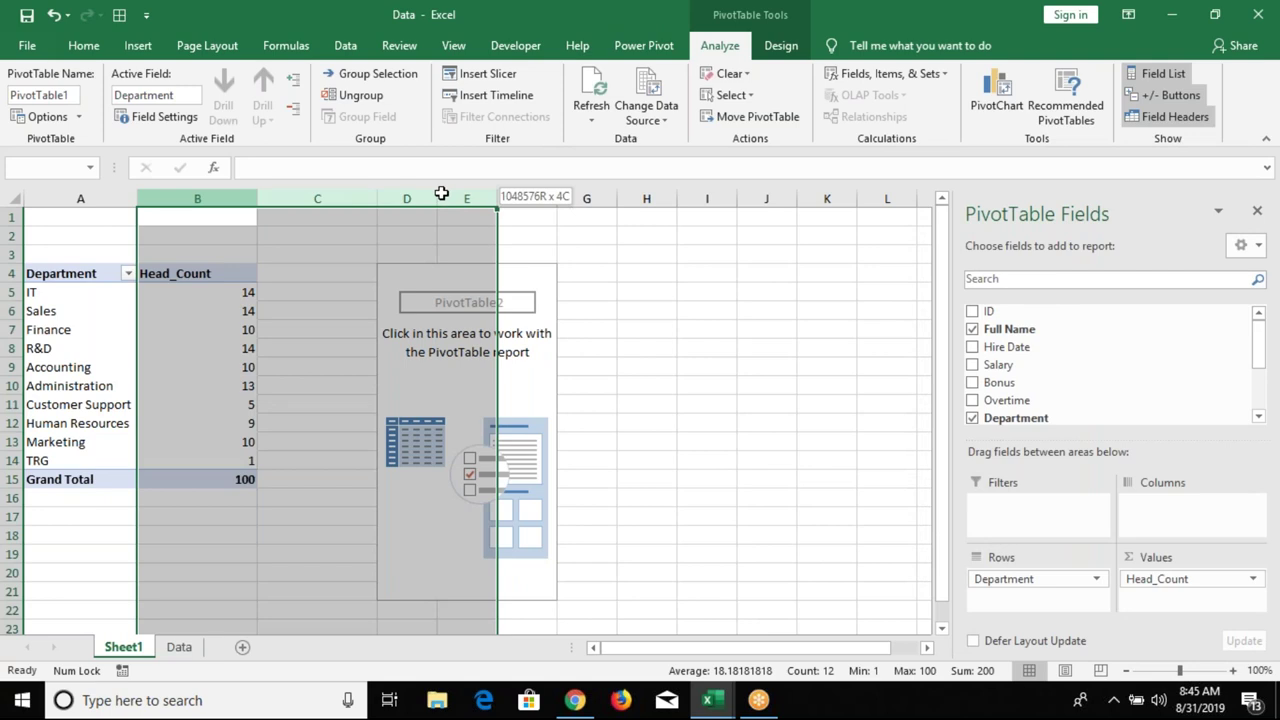
drag(440, 194, 305, 271)
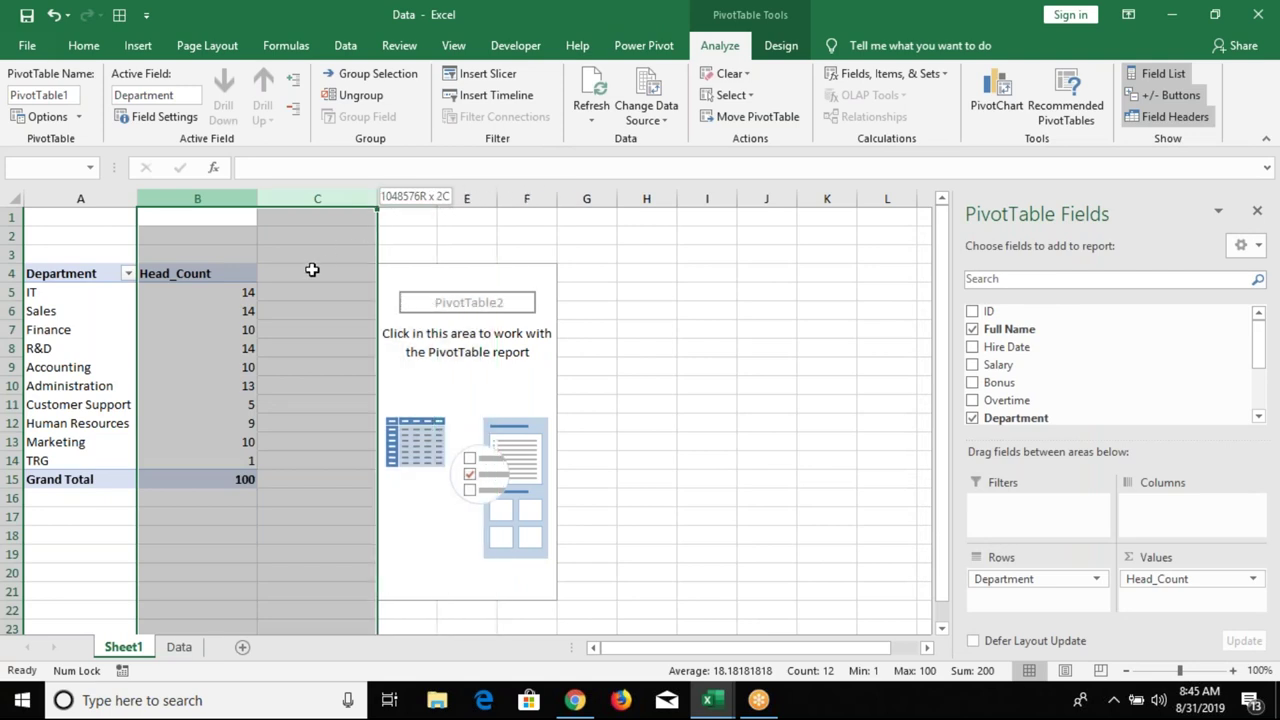
click(415, 388)
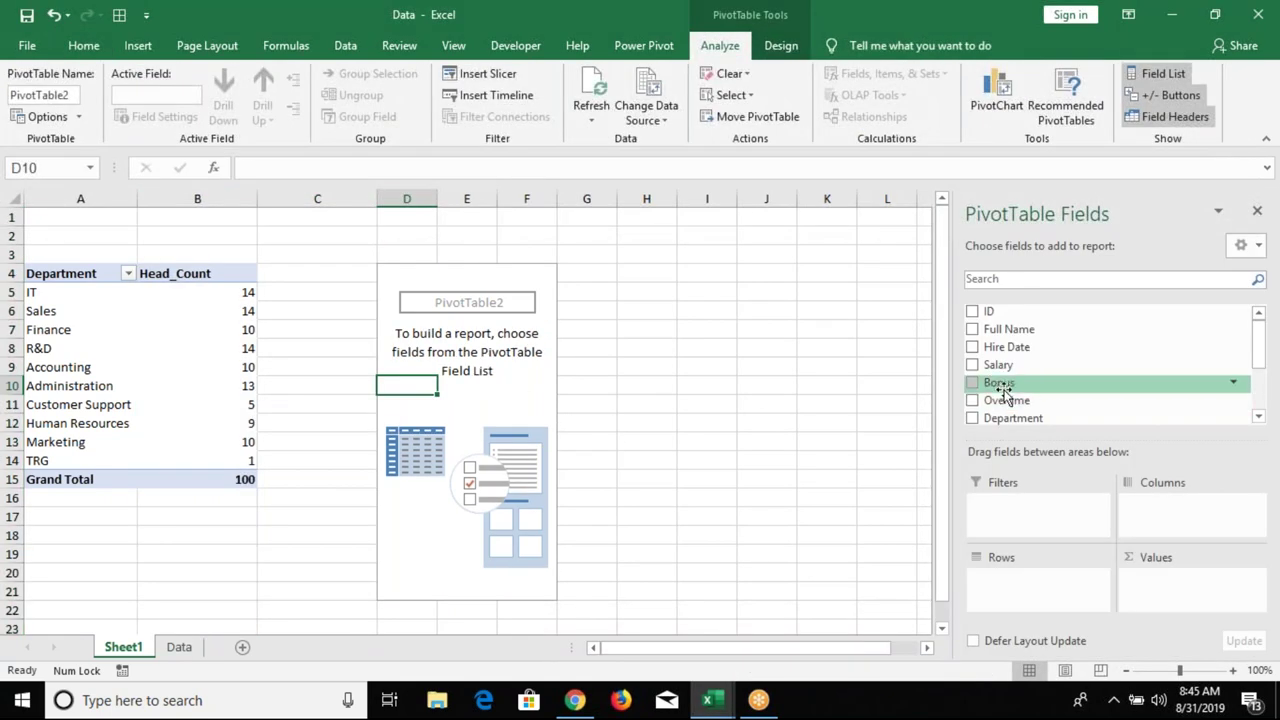
drag(1013, 418, 1050, 598)
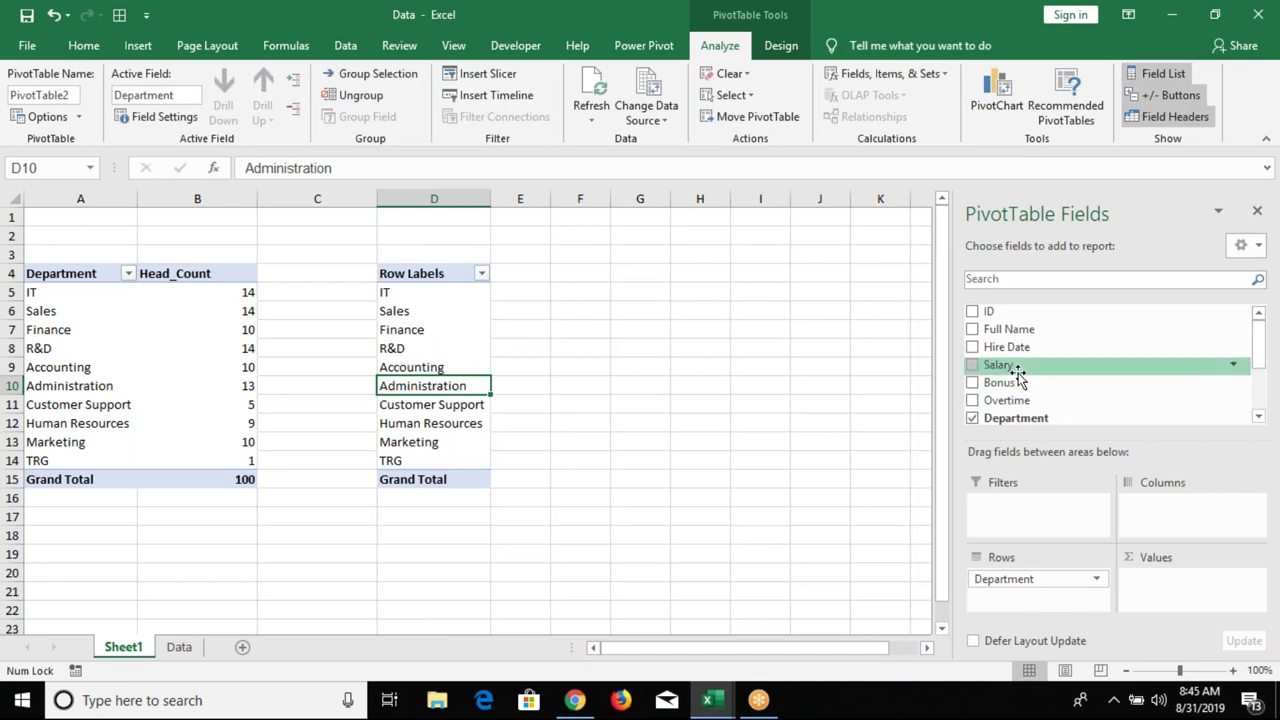
drag(1020, 372, 1194, 594)
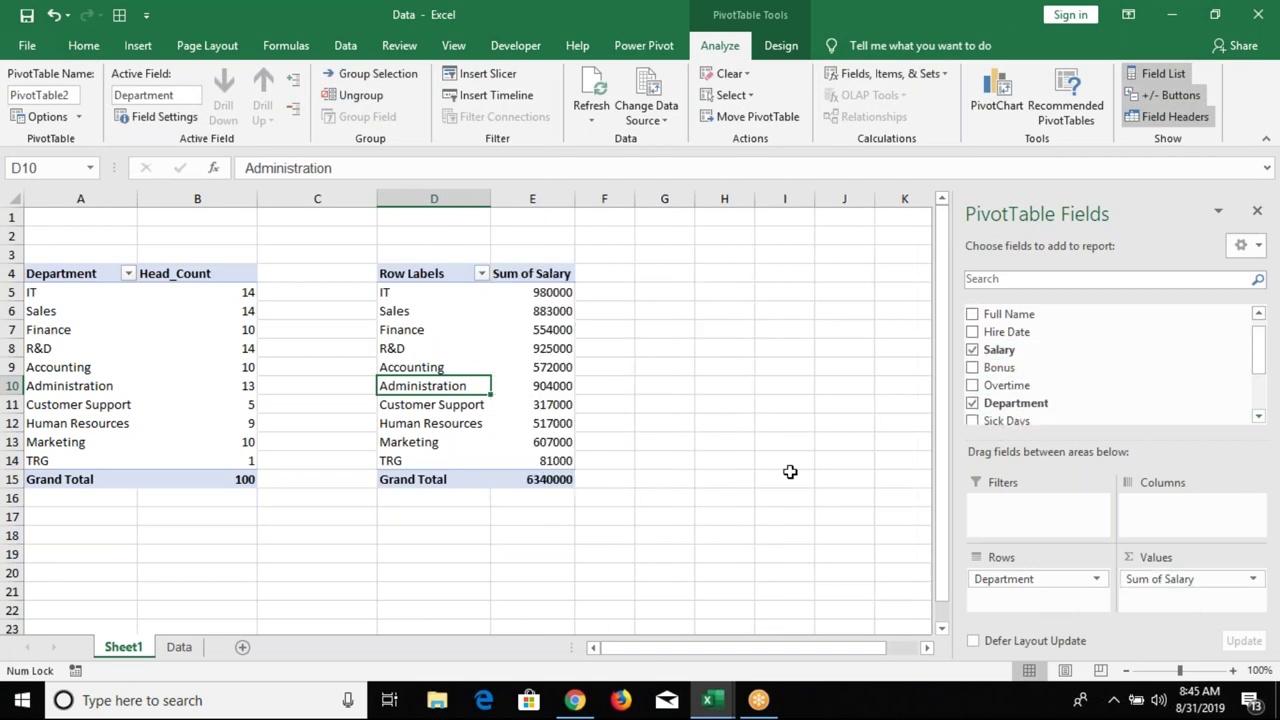
click(775, 401)
click(414, 272)
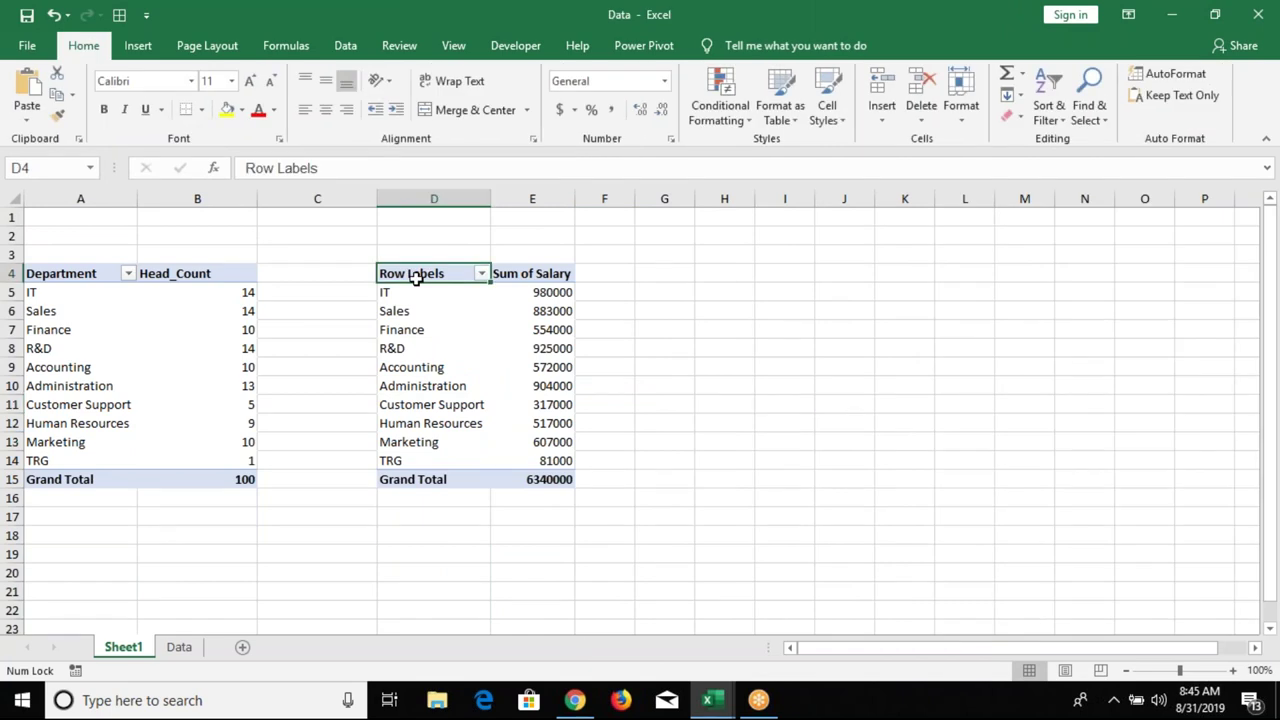
Retitle D4 as Department and E4 as Salary, dismissing the name-exists warning.
text(Department)
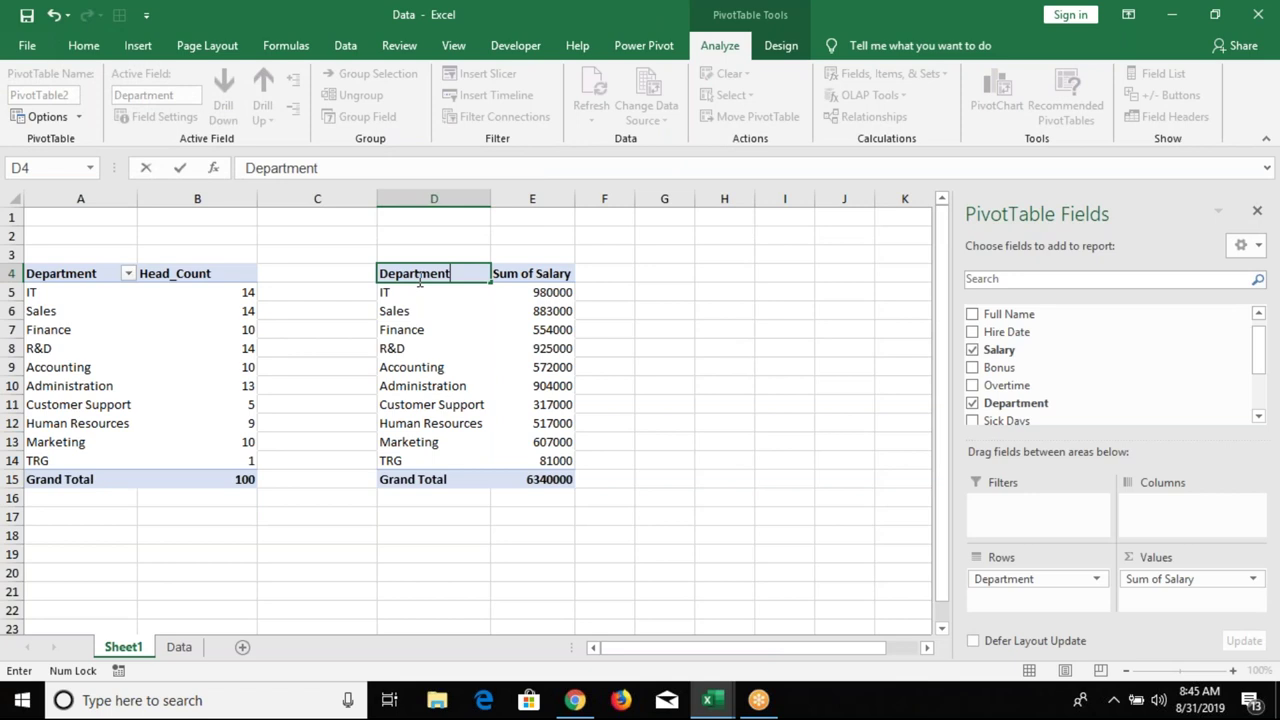
key(Tab)
text(Salar)
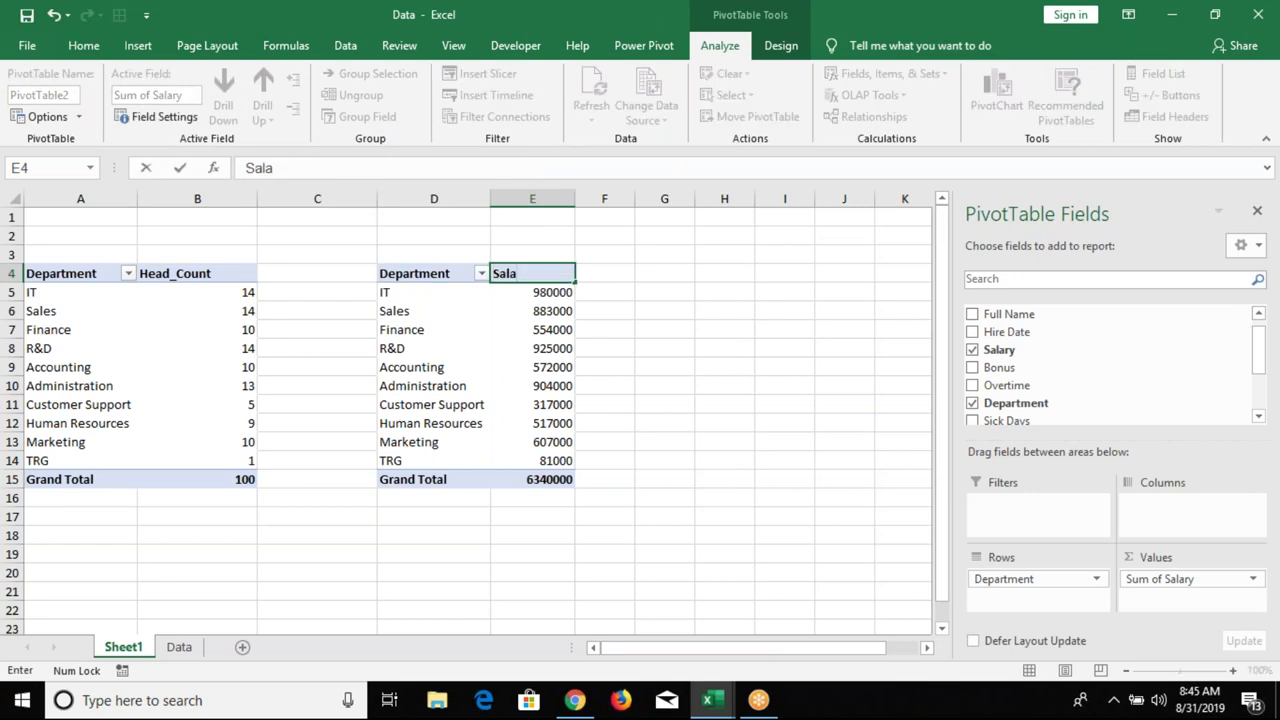
text(y)
key(Return)
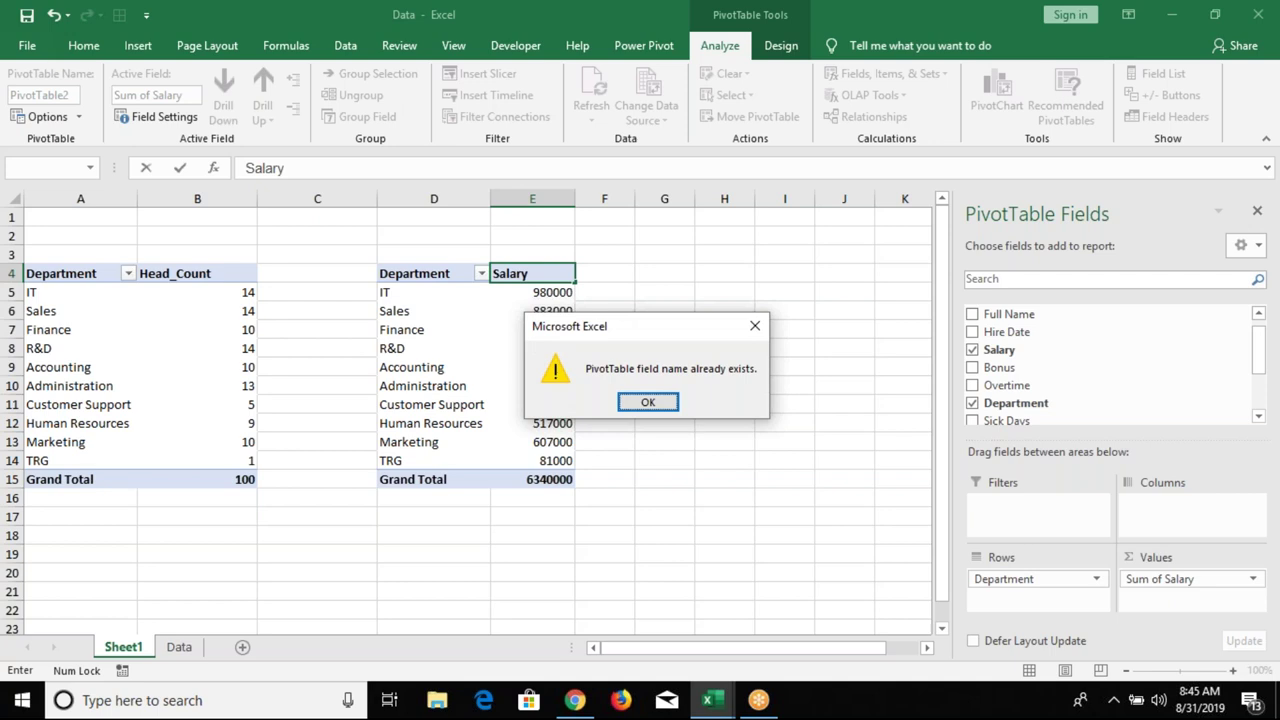
key(Return)
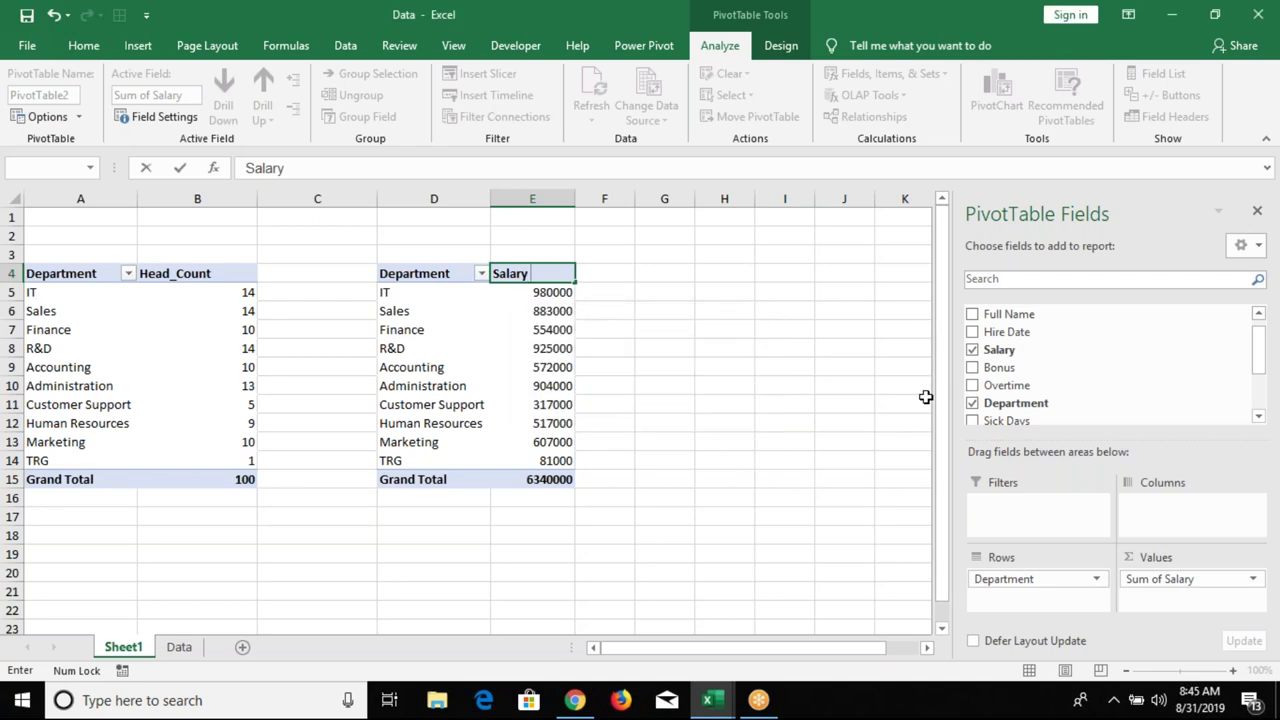
click(430, 518)
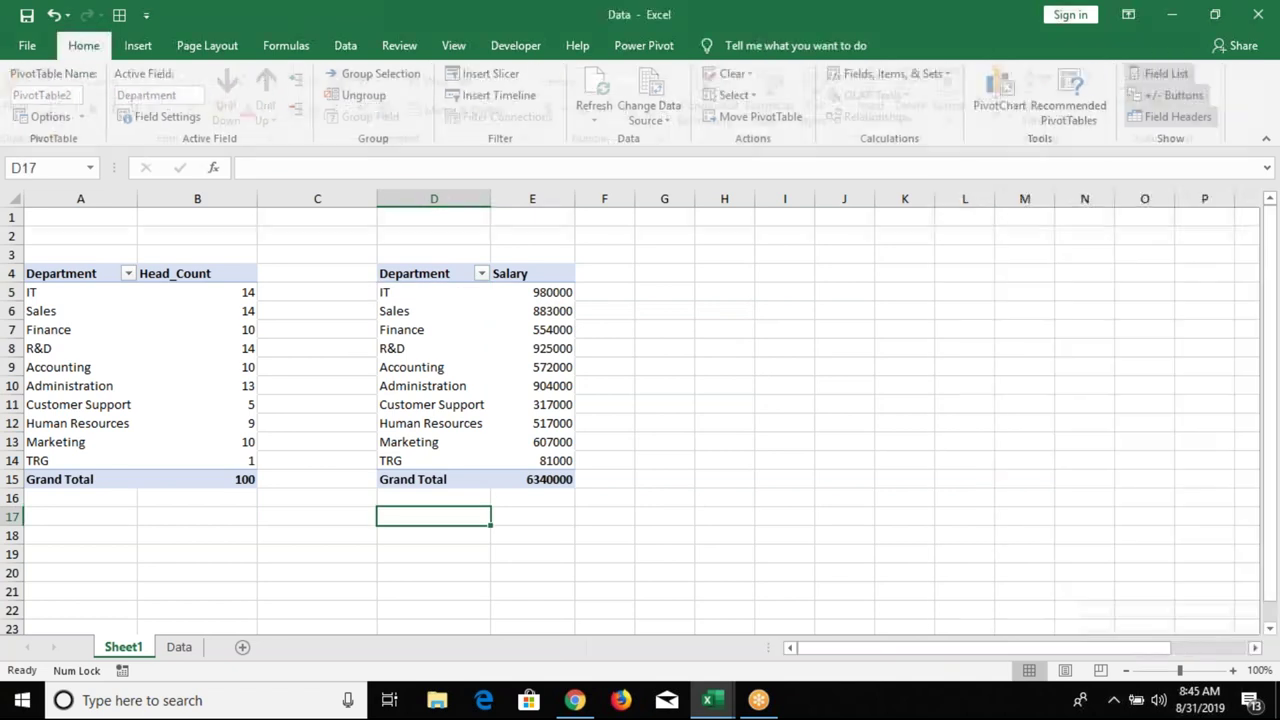
click(178, 648)
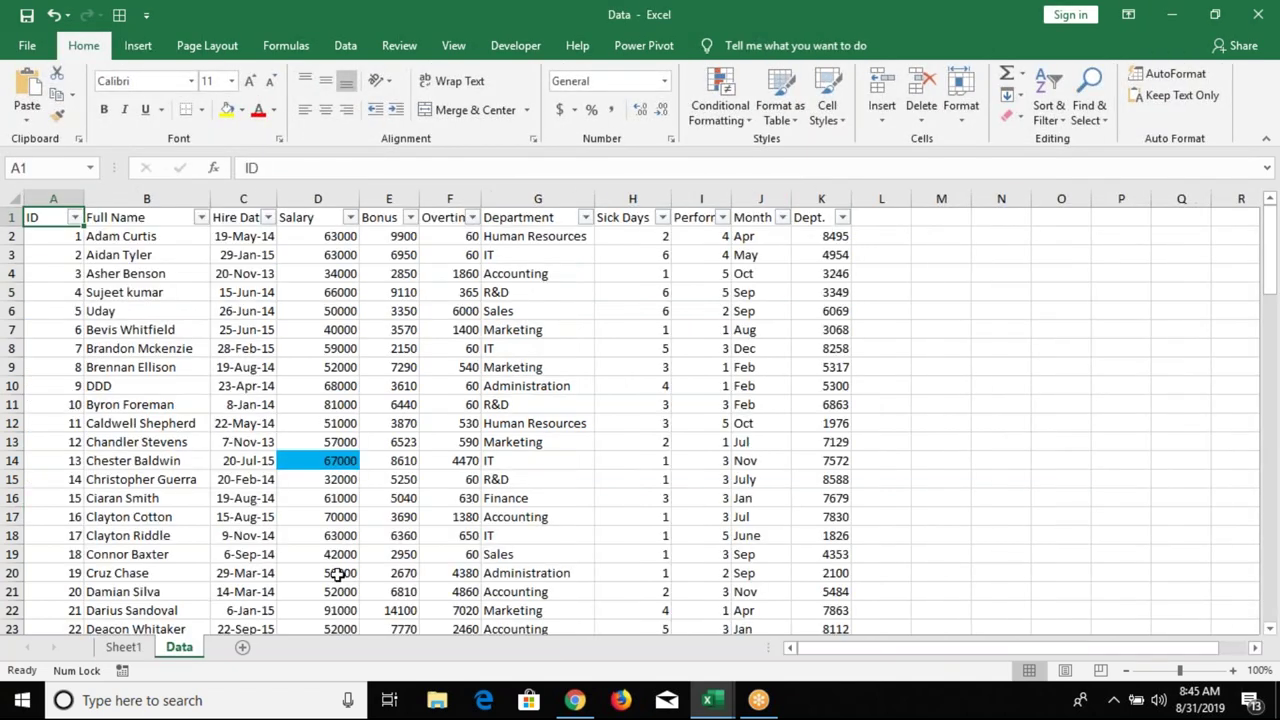
click(522, 274)
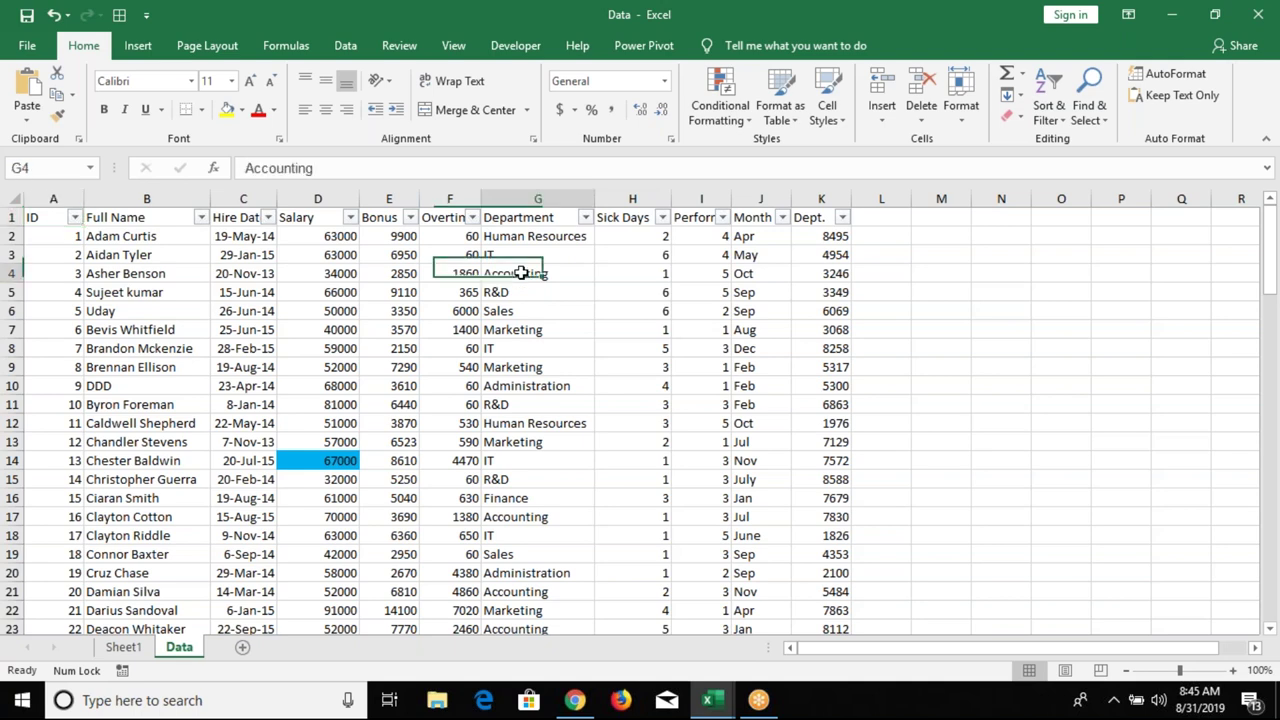
click(523, 196)
click(622, 198)
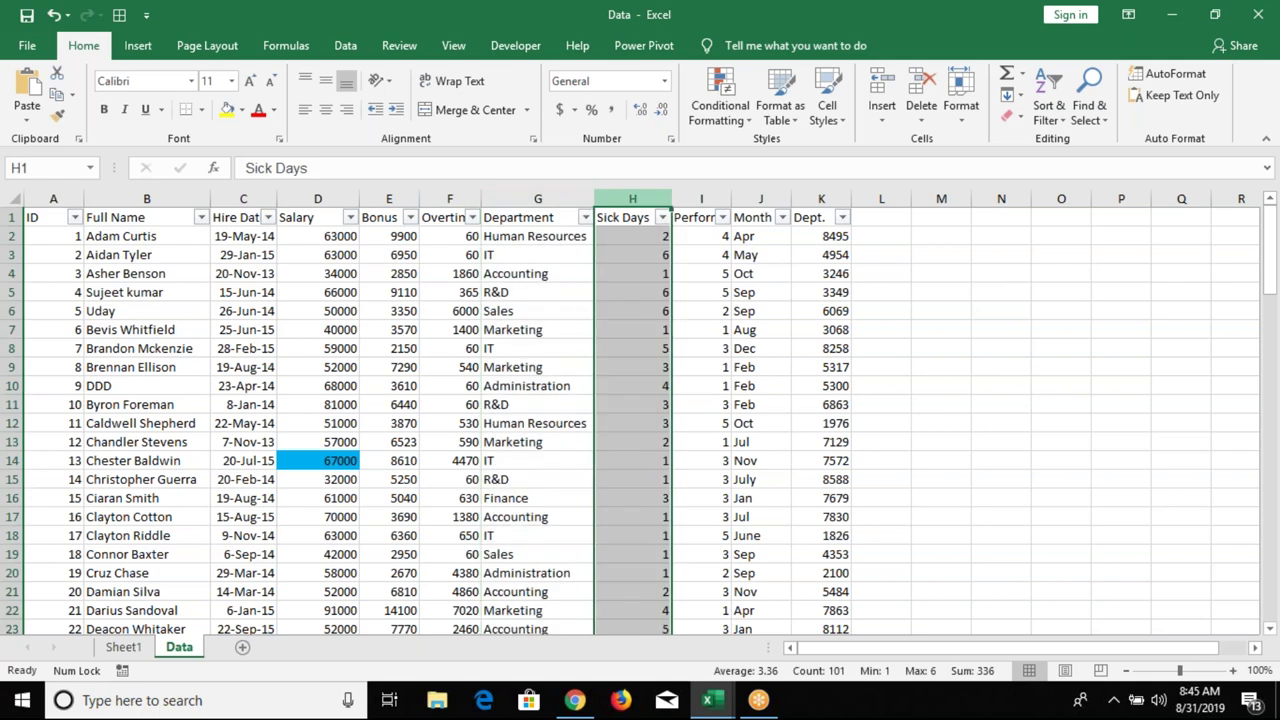
click(540, 197)
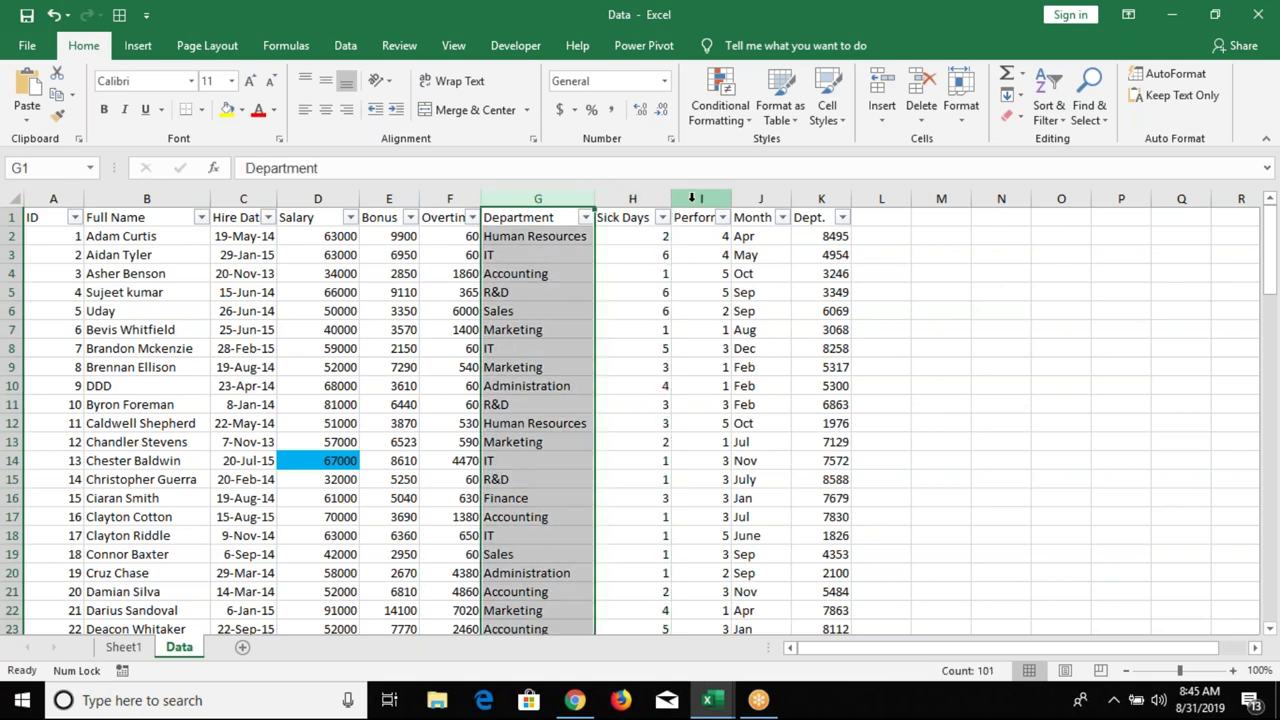
click(692, 198)
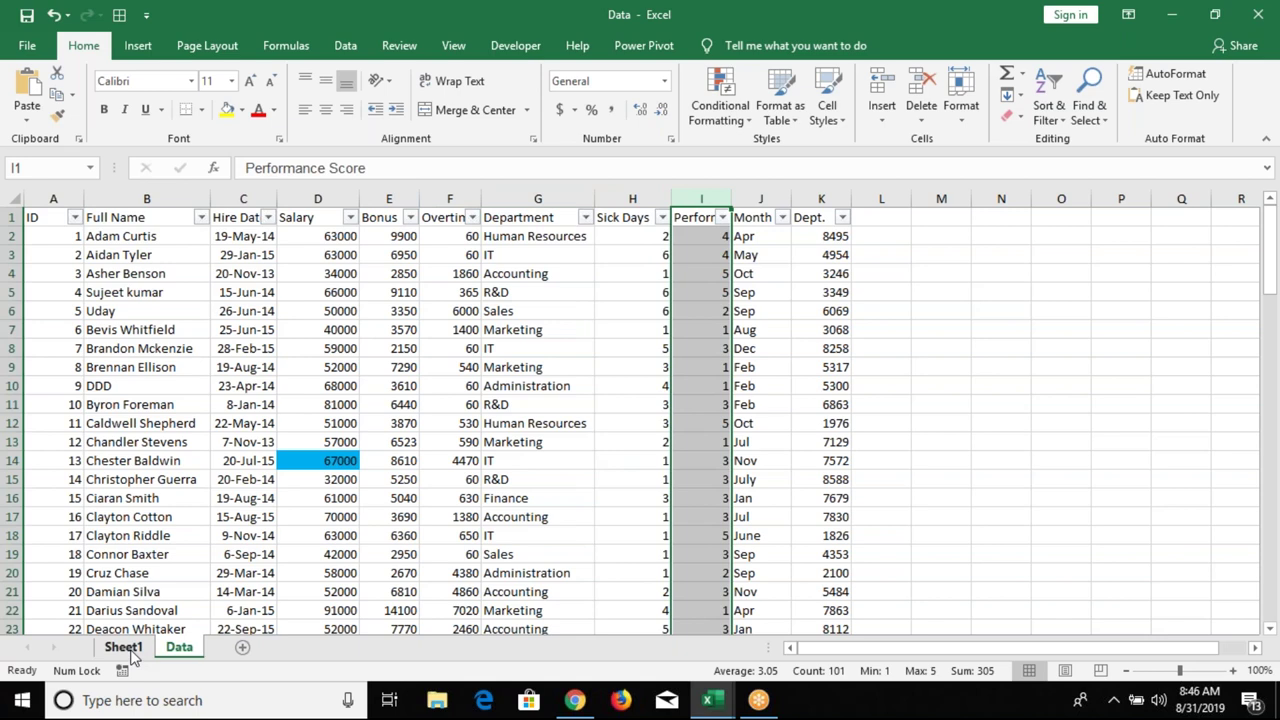
click(130, 650)
click(478, 330)
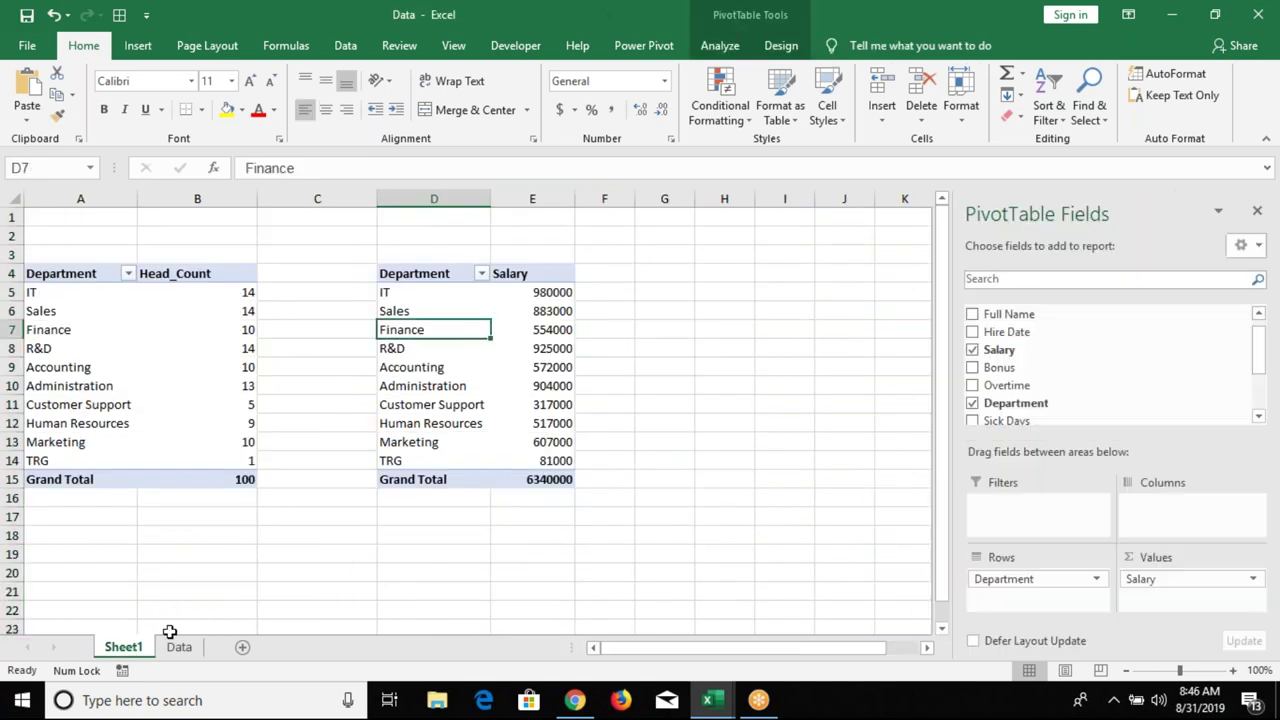
click(182, 647)
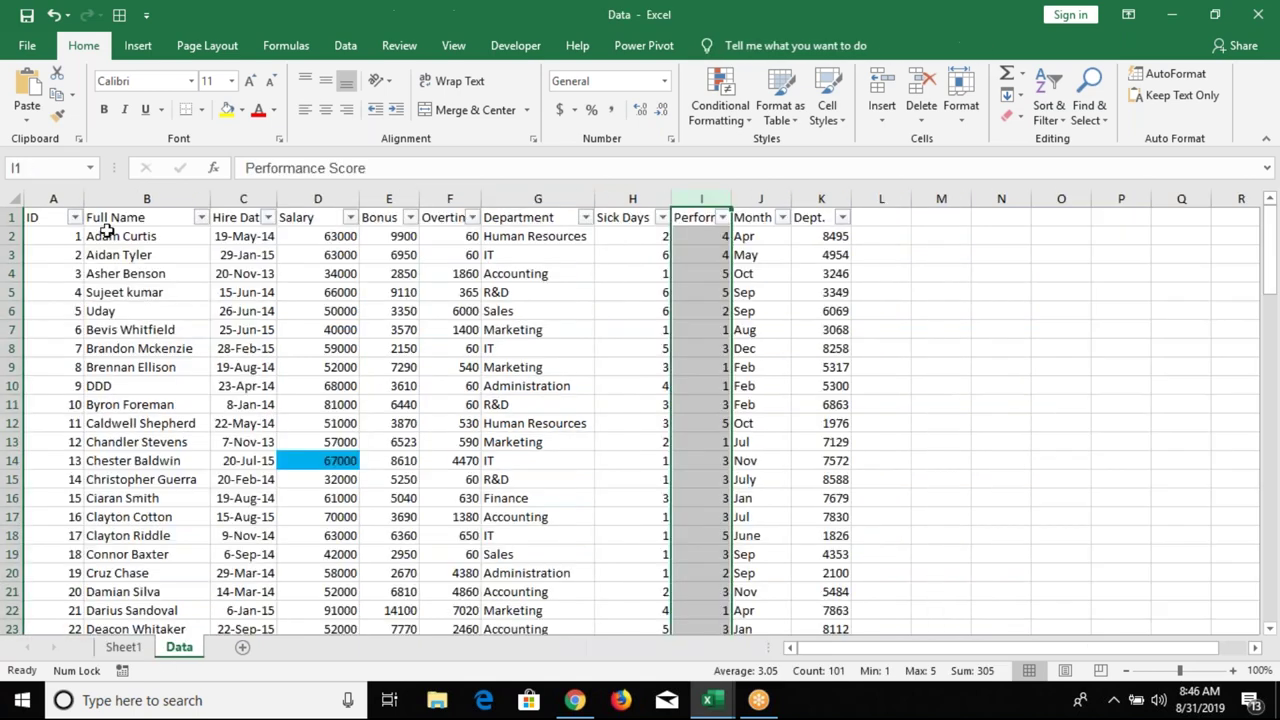
click(120, 648)
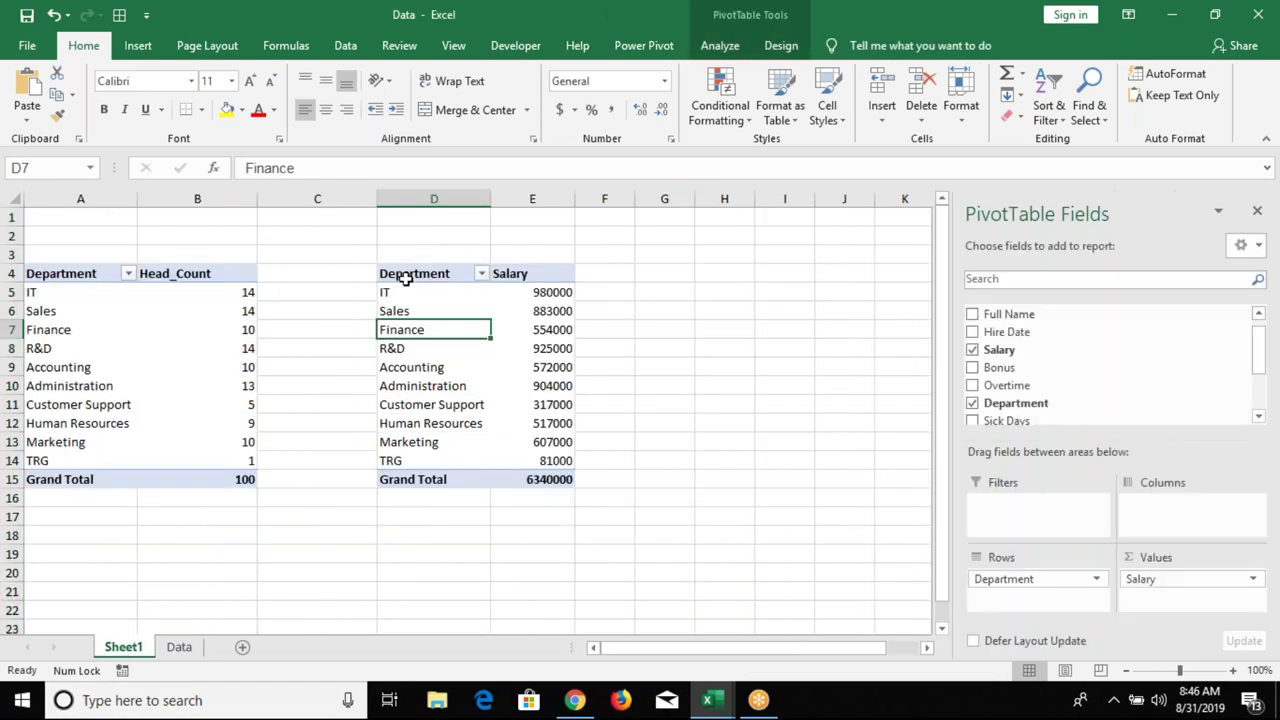
Paste a copy of the salary pivot at H4 and swap Salary for Sick Days.
click(402, 276)
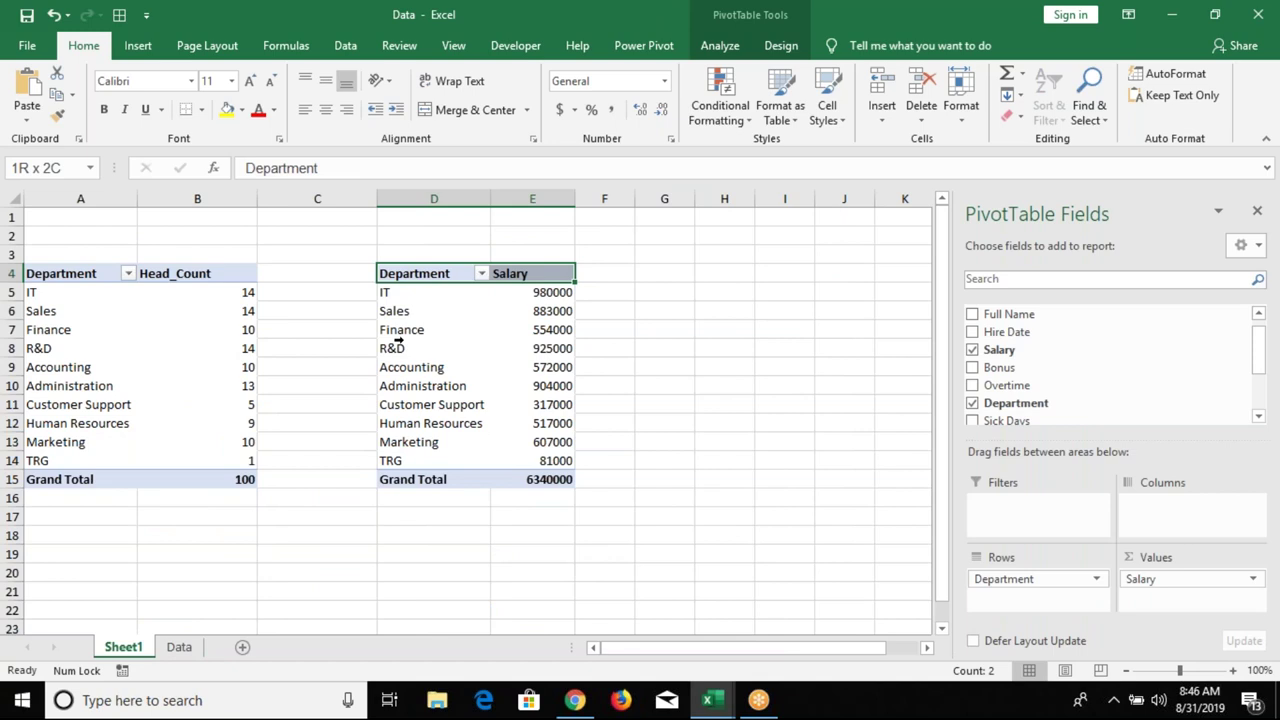
key(ctrl+a)
key(ctrl+c)
key(Right)
key(Right)
key(Right)
key(Right)
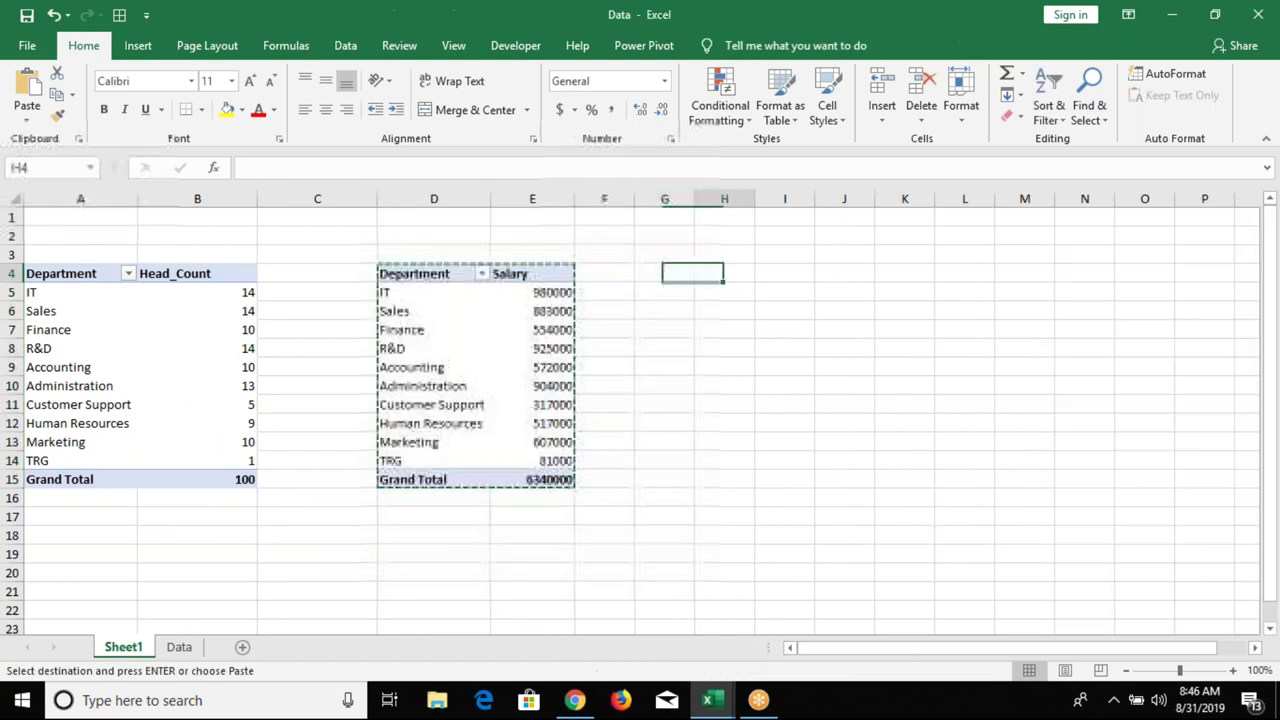
key(ctrl+v)
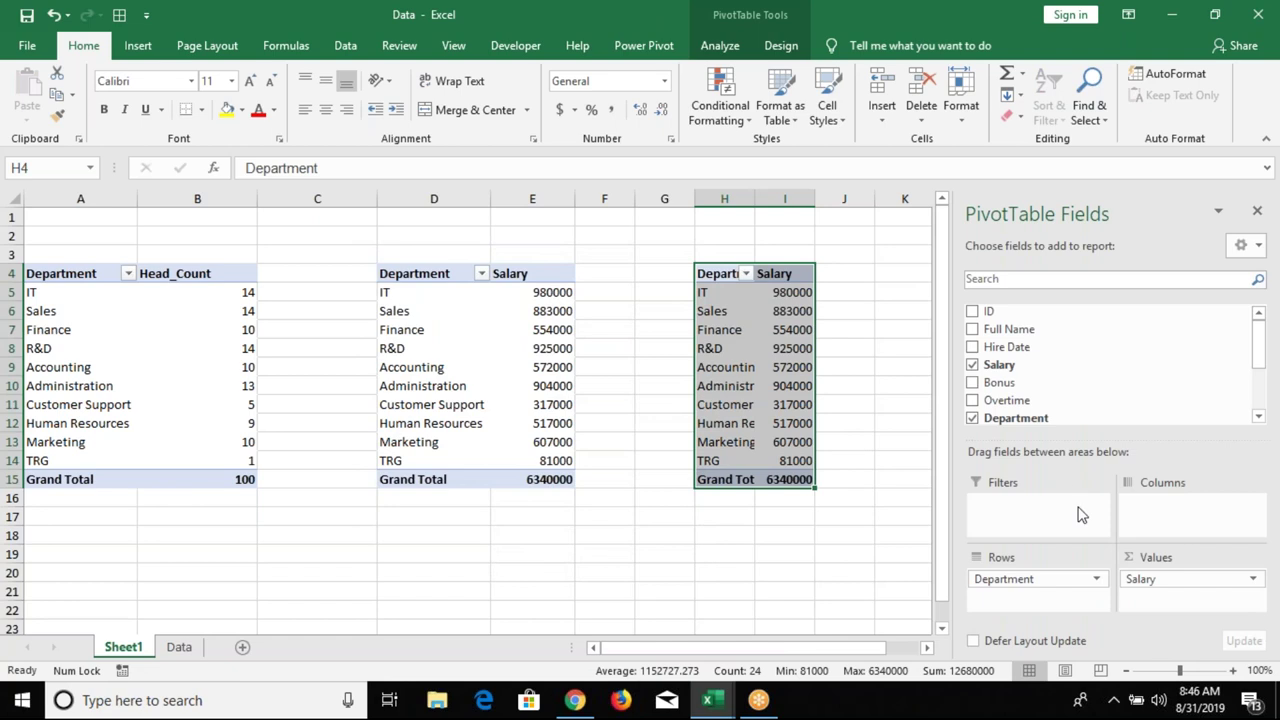
mouse_move(1143, 580)
mouse_down()
mouse_move(1165, 395)
mouse_move(1190, 575)
mouse_up()
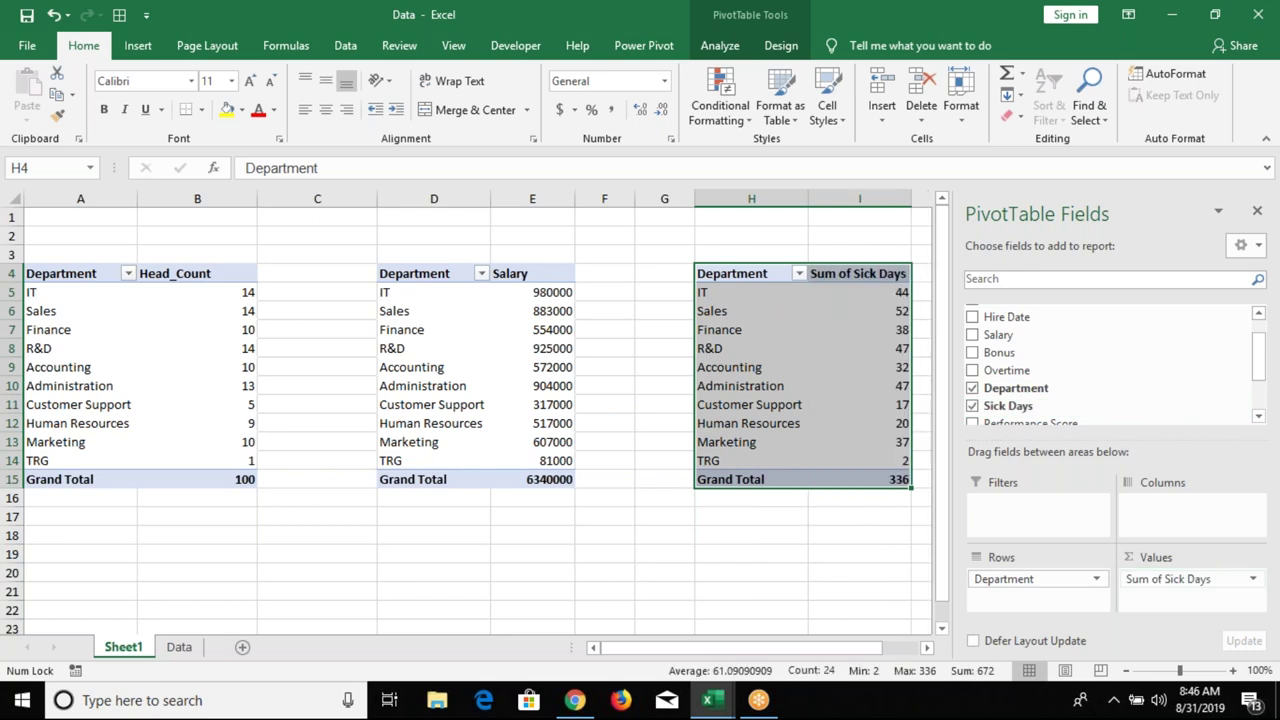
click(1247, 581)
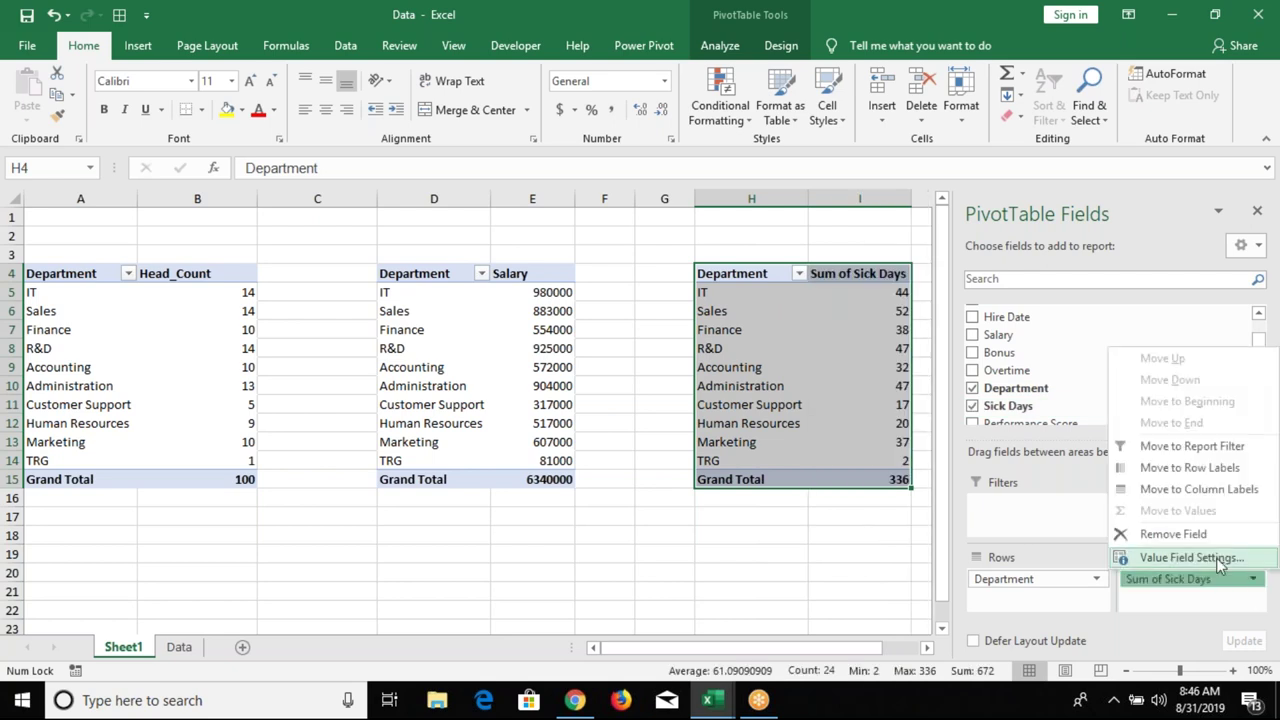
Change the H4 pivot's Sick Days summary from Sum to Average.
click(1219, 566)
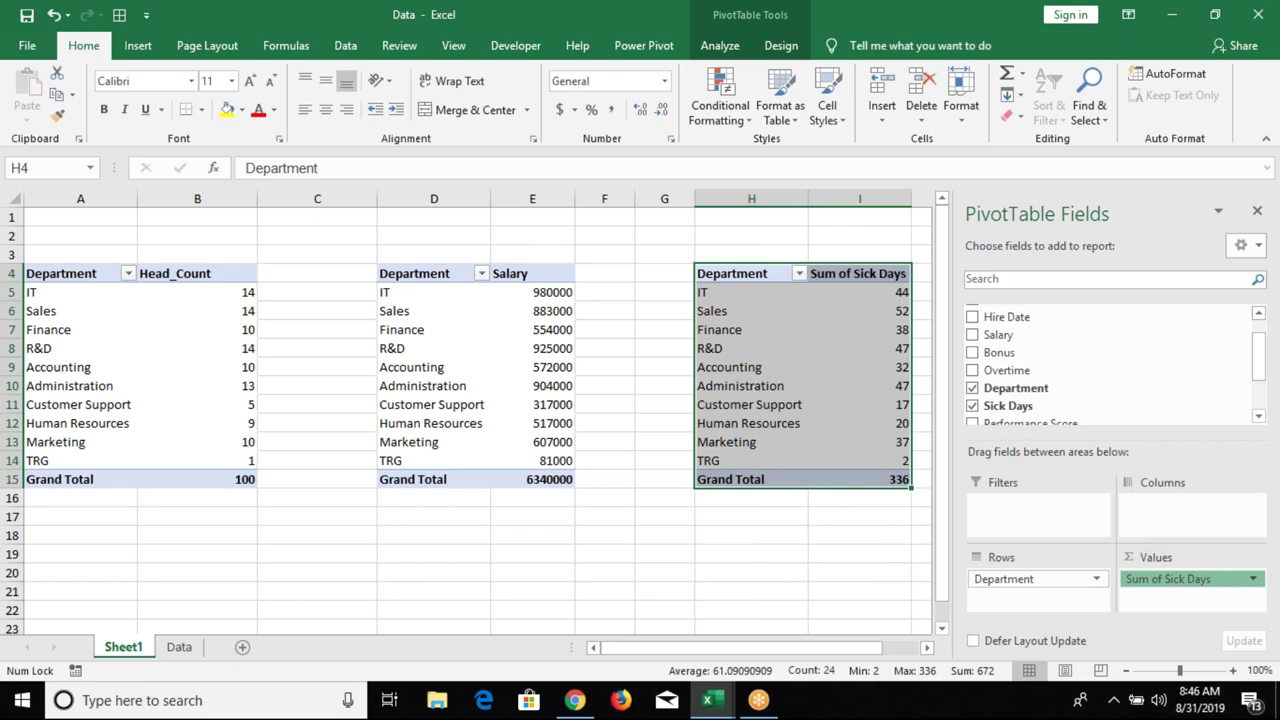
drag(612, 372, 626, 358)
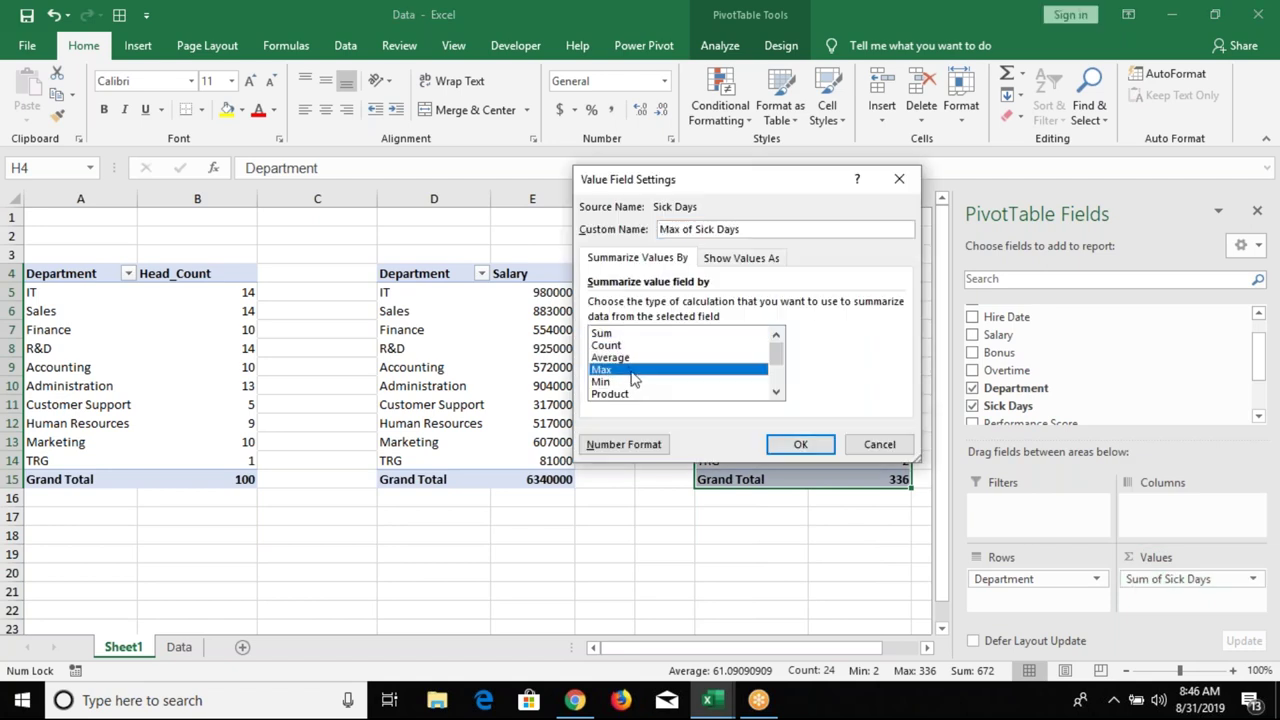
click(782, 448)
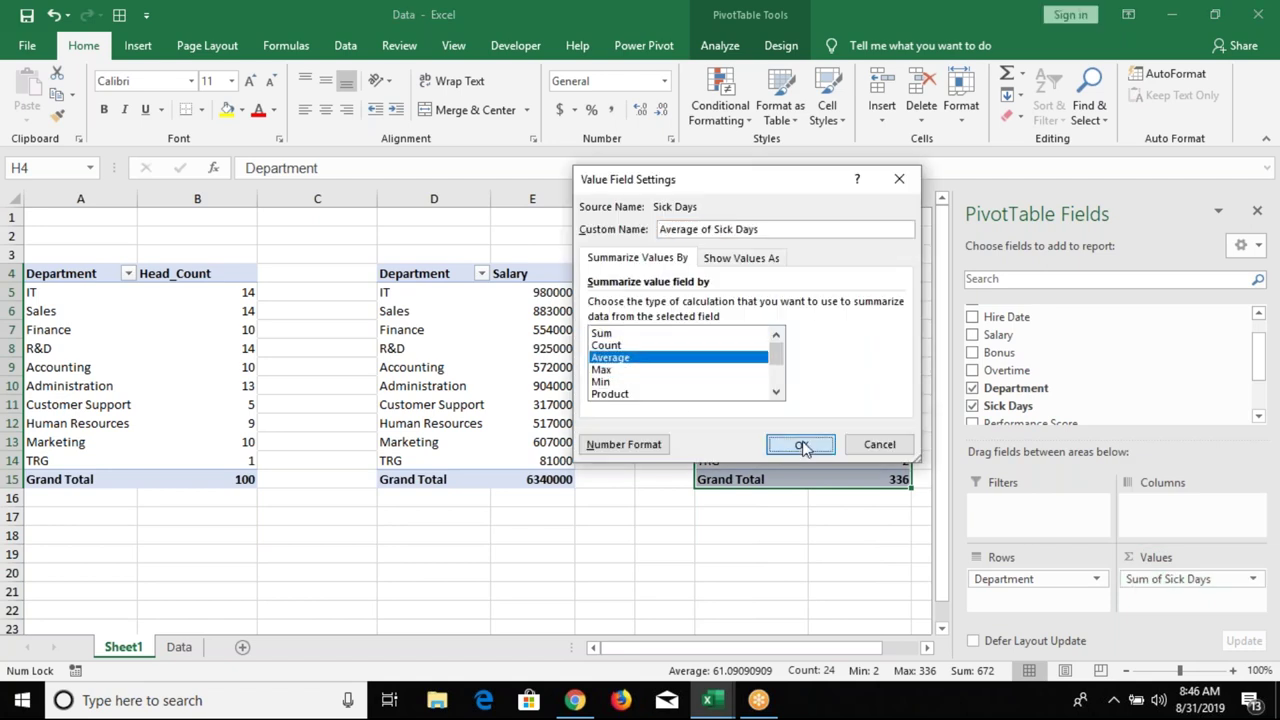
click(742, 291)
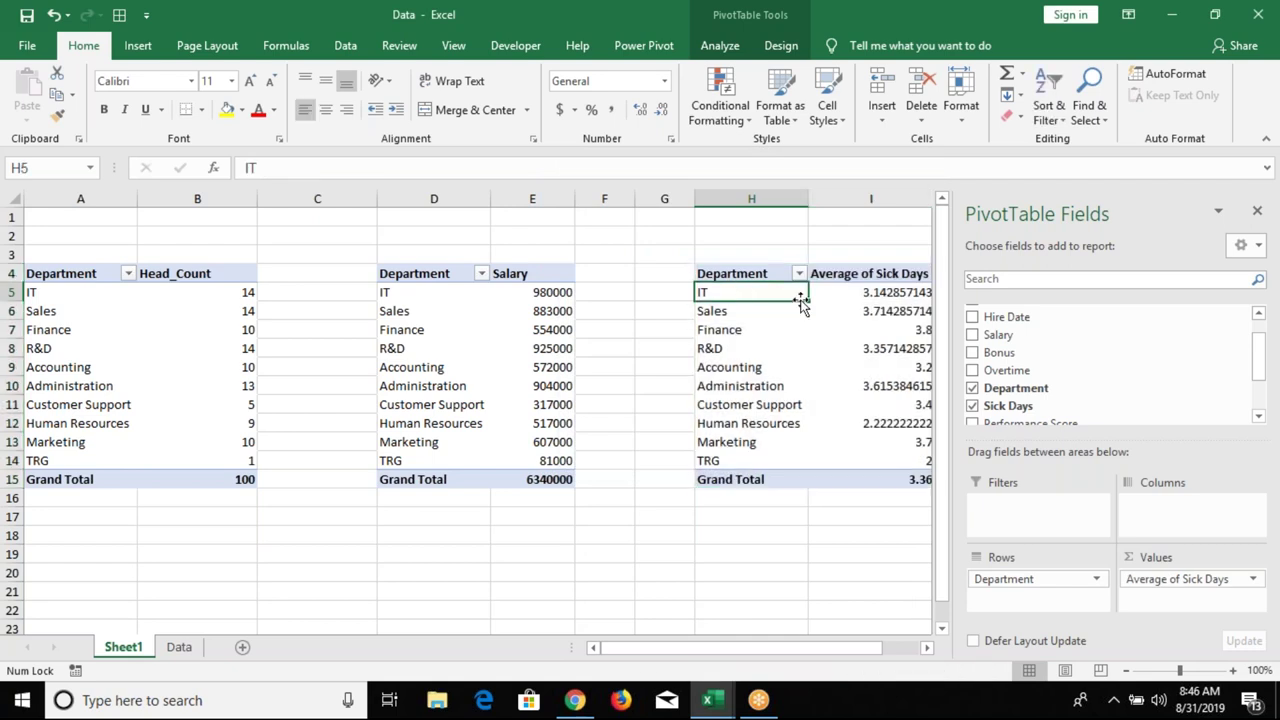
Format the I5:I14 Sick Days averages as Number with one decimal place.
click(844, 295)
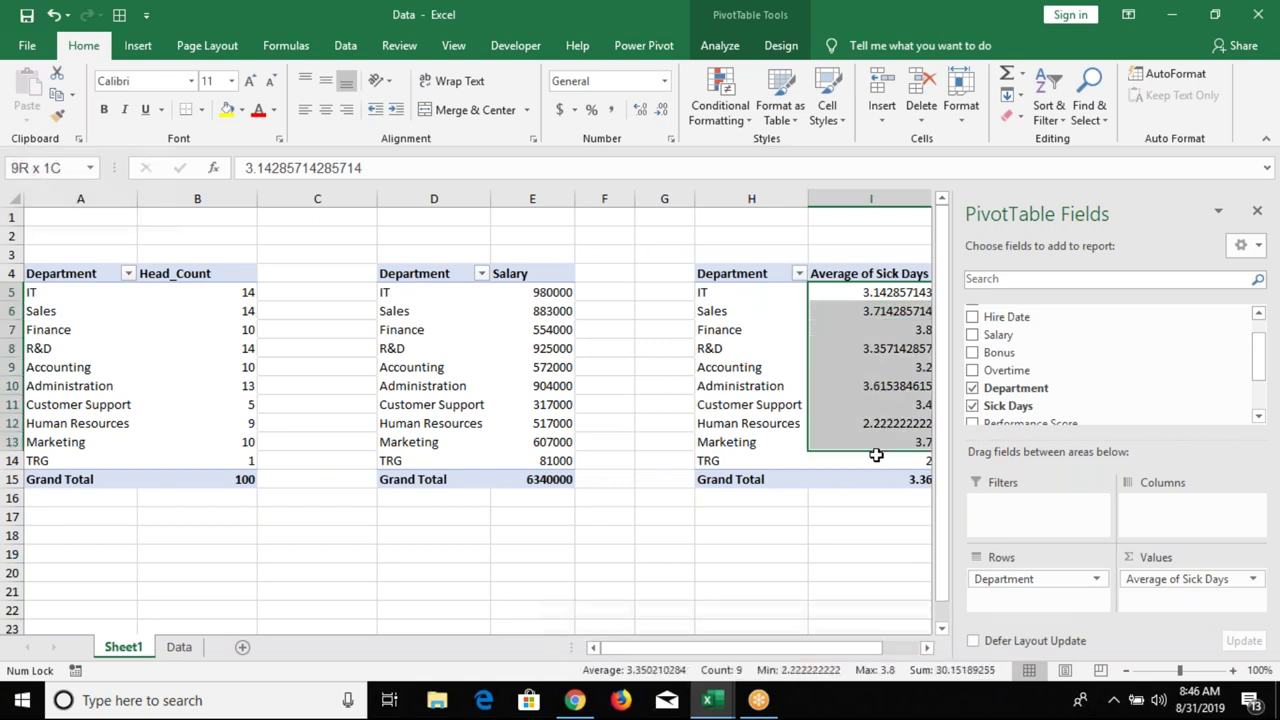
drag(871, 293, 870, 330)
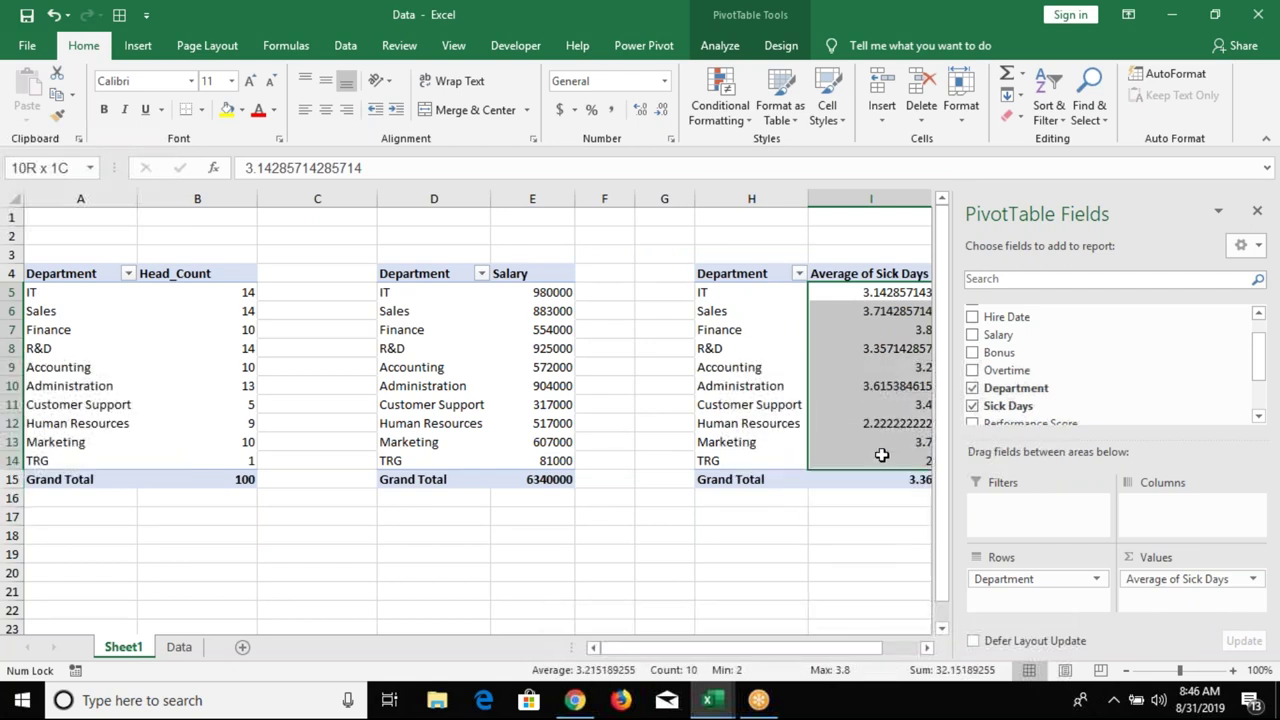
drag(751, 325, 872, 458)
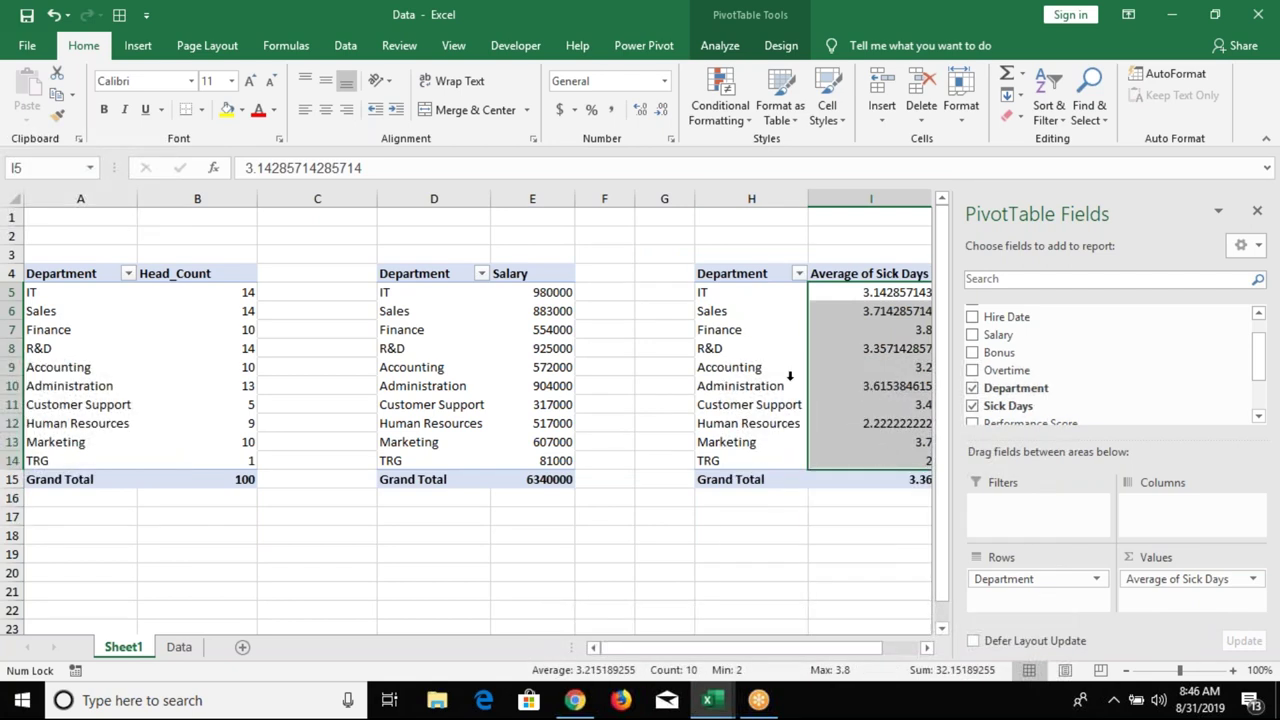
click(640, 109)
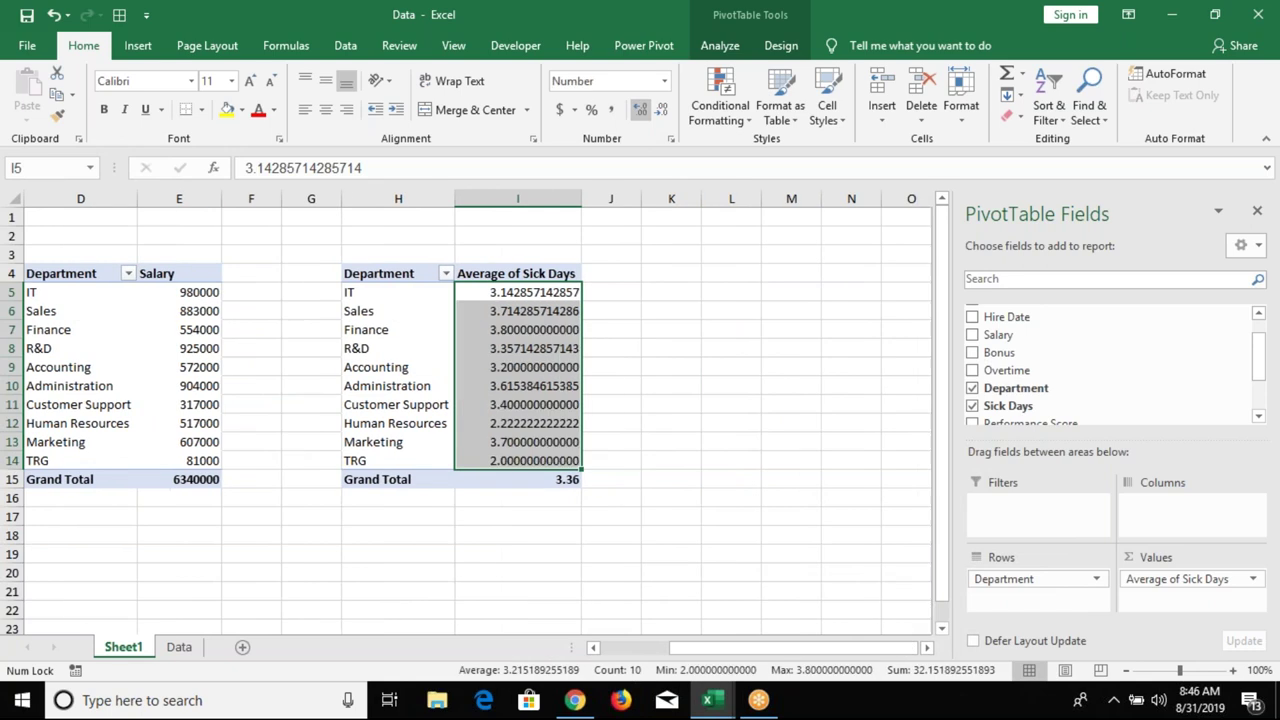
click(661, 109)
click(661, 109)
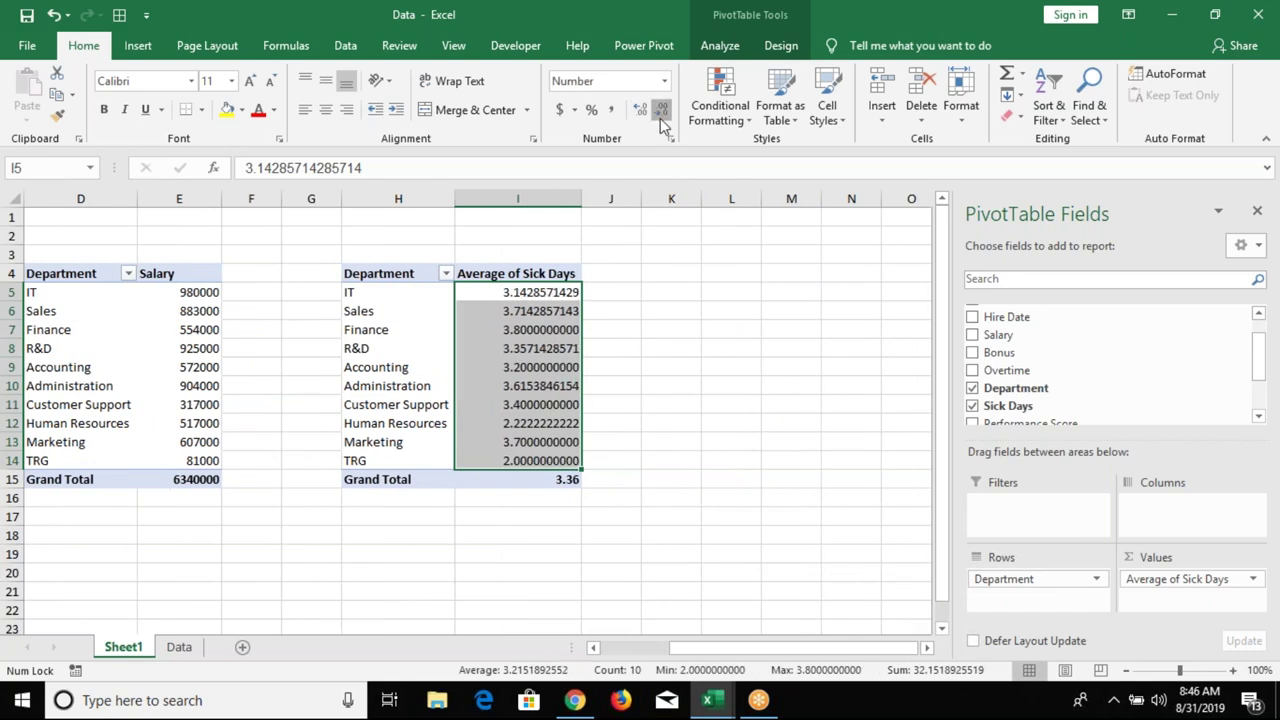
click(661, 109)
click(661, 109)
click(661, 109)
click(661, 109)
click(661, 109)
click(661, 109)
click(661, 109)
click(661, 109)
click(661, 109)
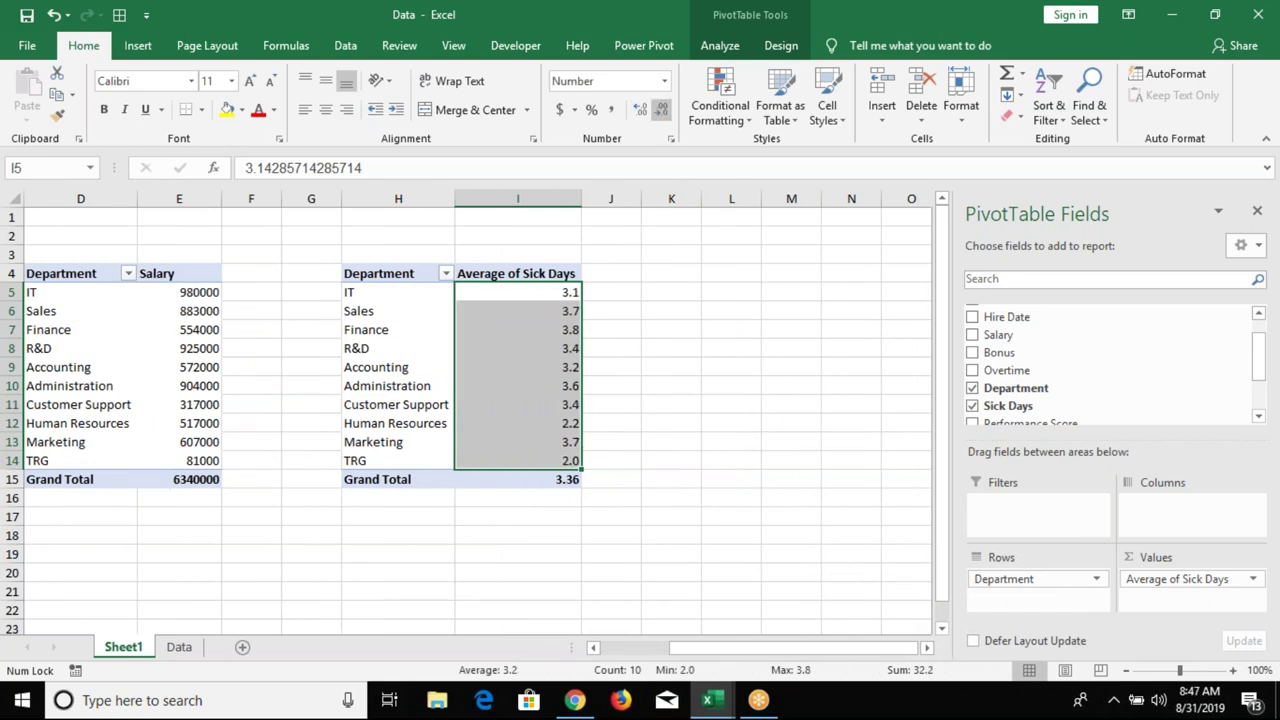
click(661, 109)
click(641, 110)
click(672, 310)
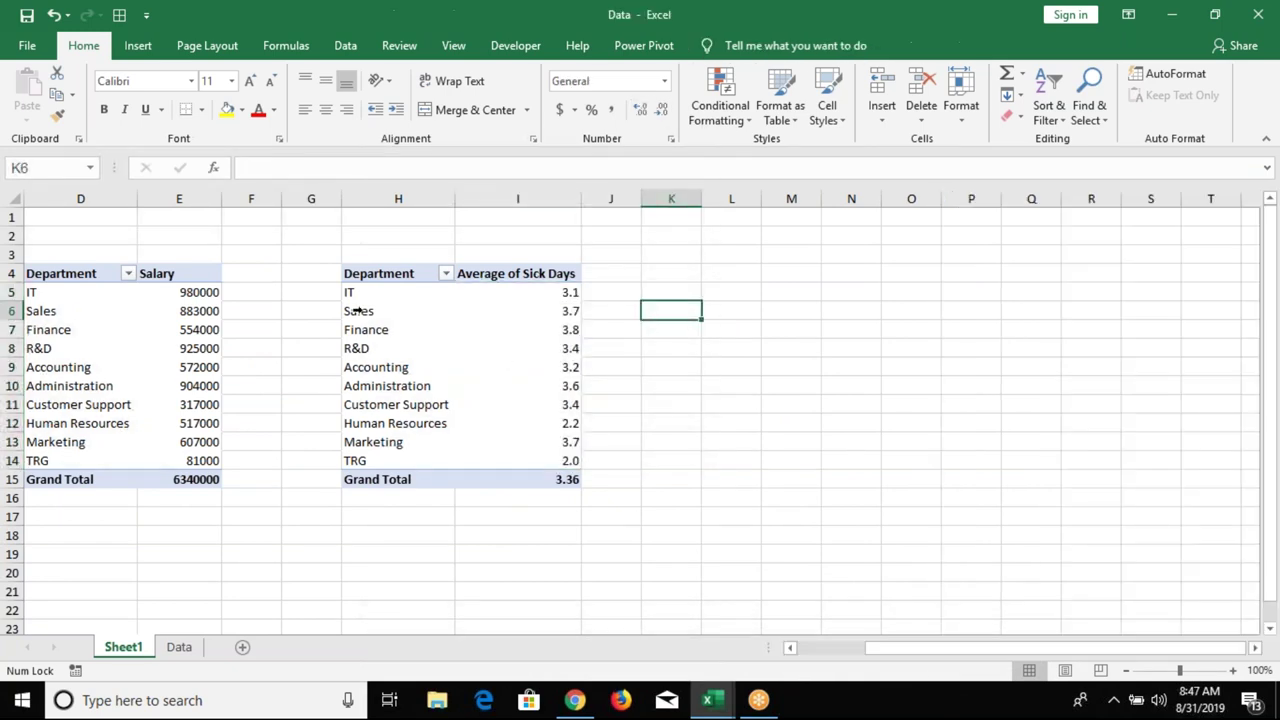
click(370, 271)
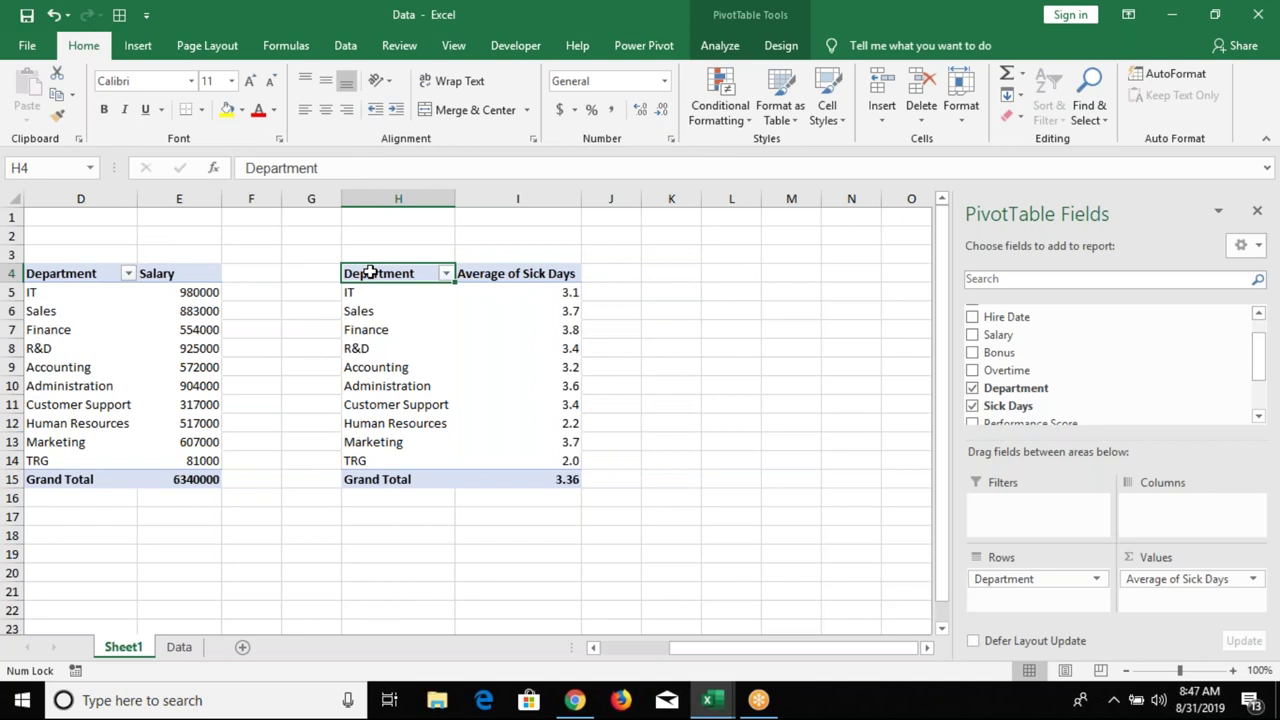
Copy the Sick Days pivot to K4 and replace Sick Days with Performance Score.
key(ctrl+a)
key(ctrl+c)
key(Right)
key(Right)
key(Right)
key(ctrl+v)
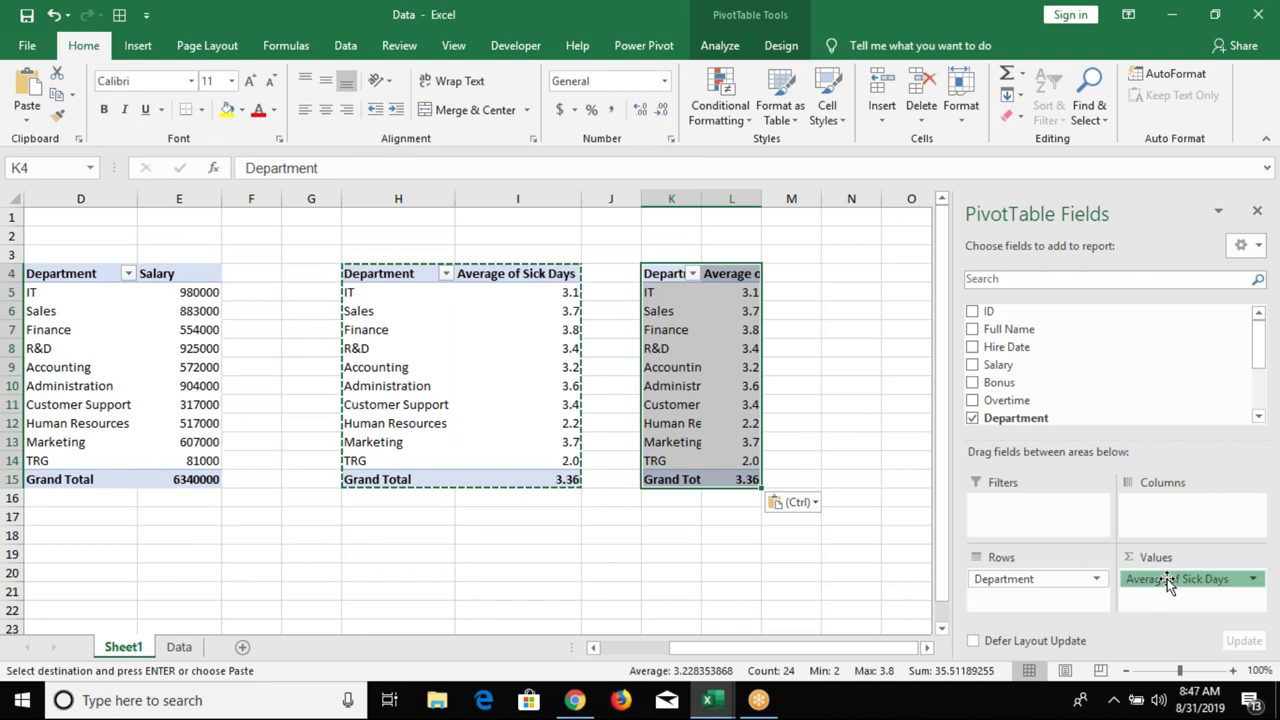
mouse_move(1178, 578)
mouse_down()
mouse_move(1110, 425)
mouse_move(1205, 615)
mouse_move(1196, 598)
mouse_up()
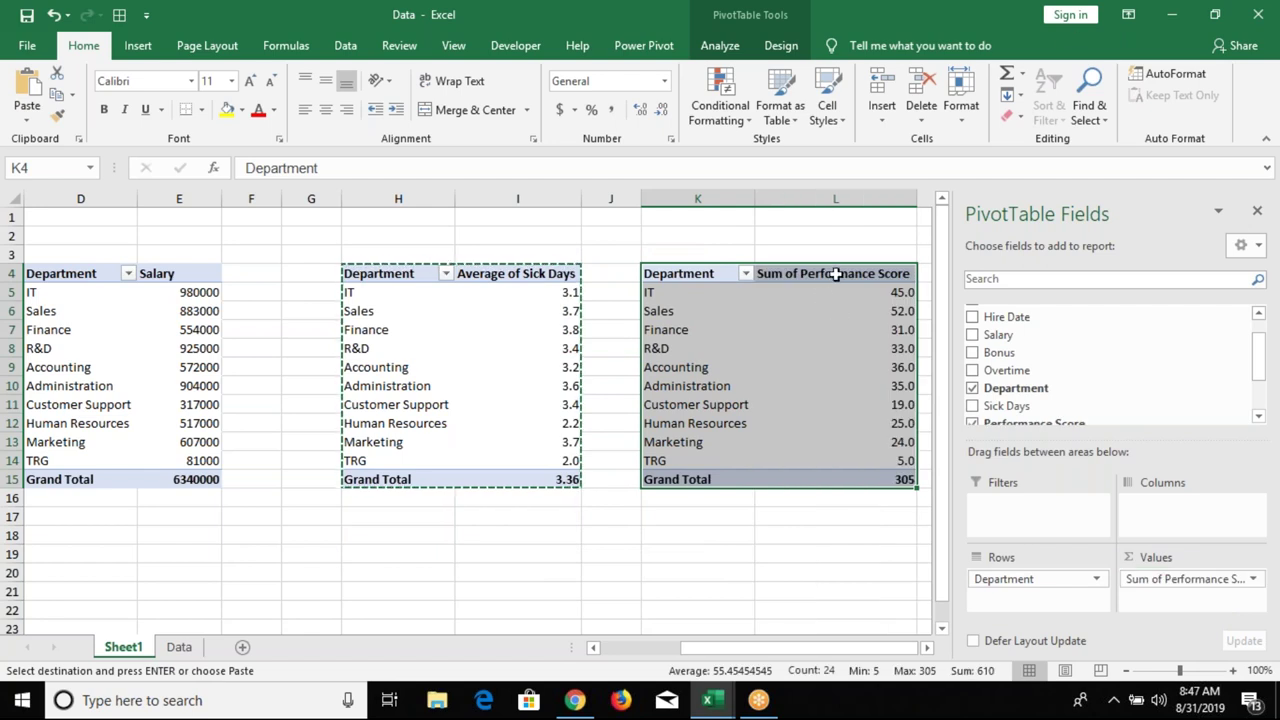
click(835, 273)
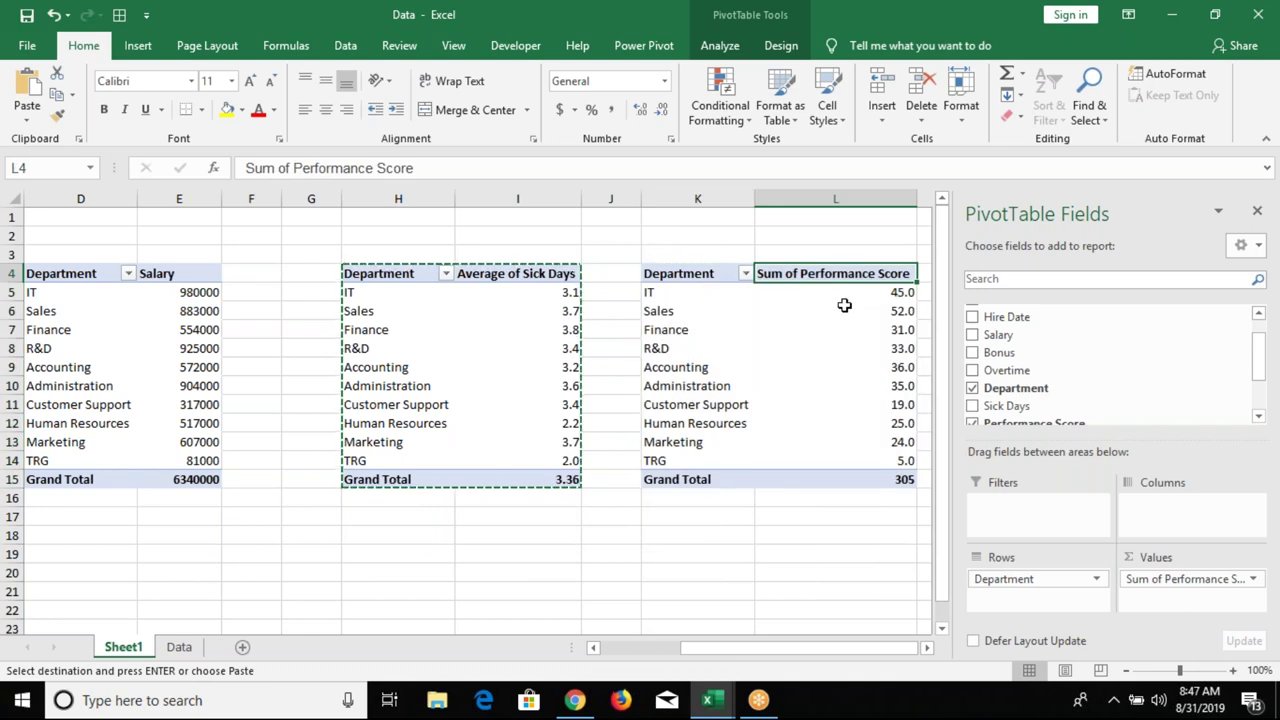
Summarize Performance Score by Average and narrow column L to fit.
click(1250, 579)
click(1165, 555)
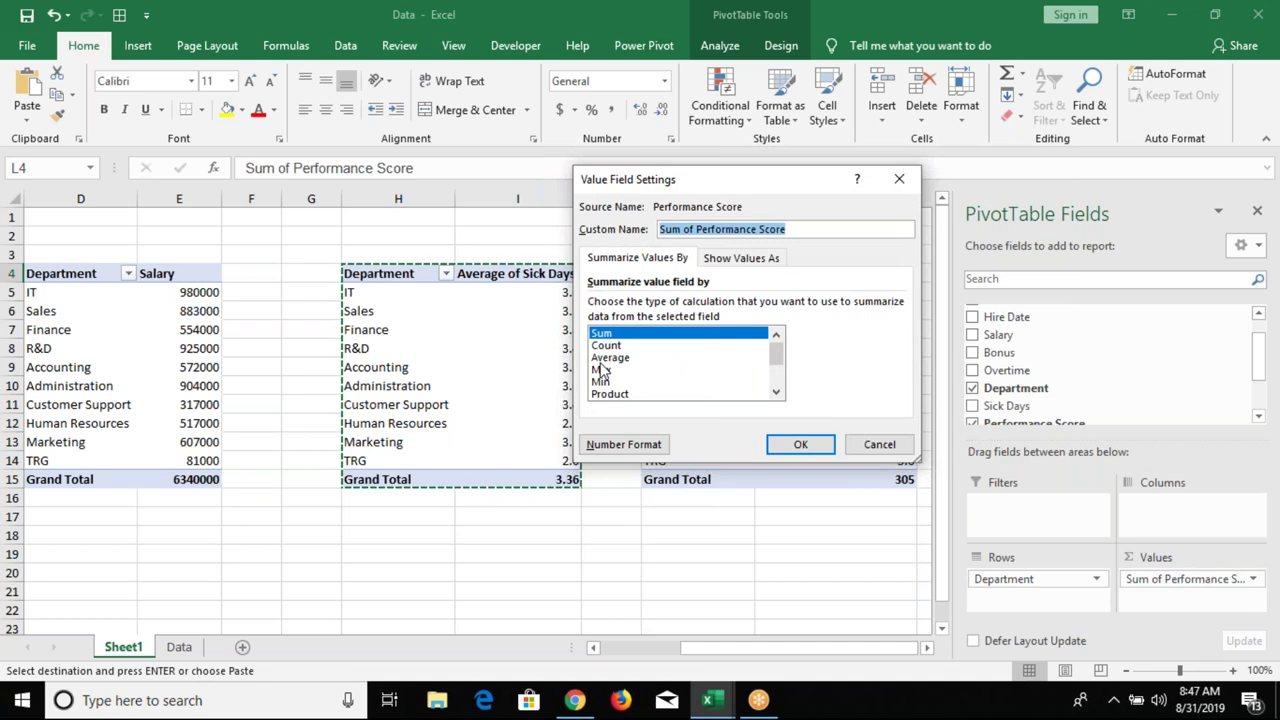
click(608, 357)
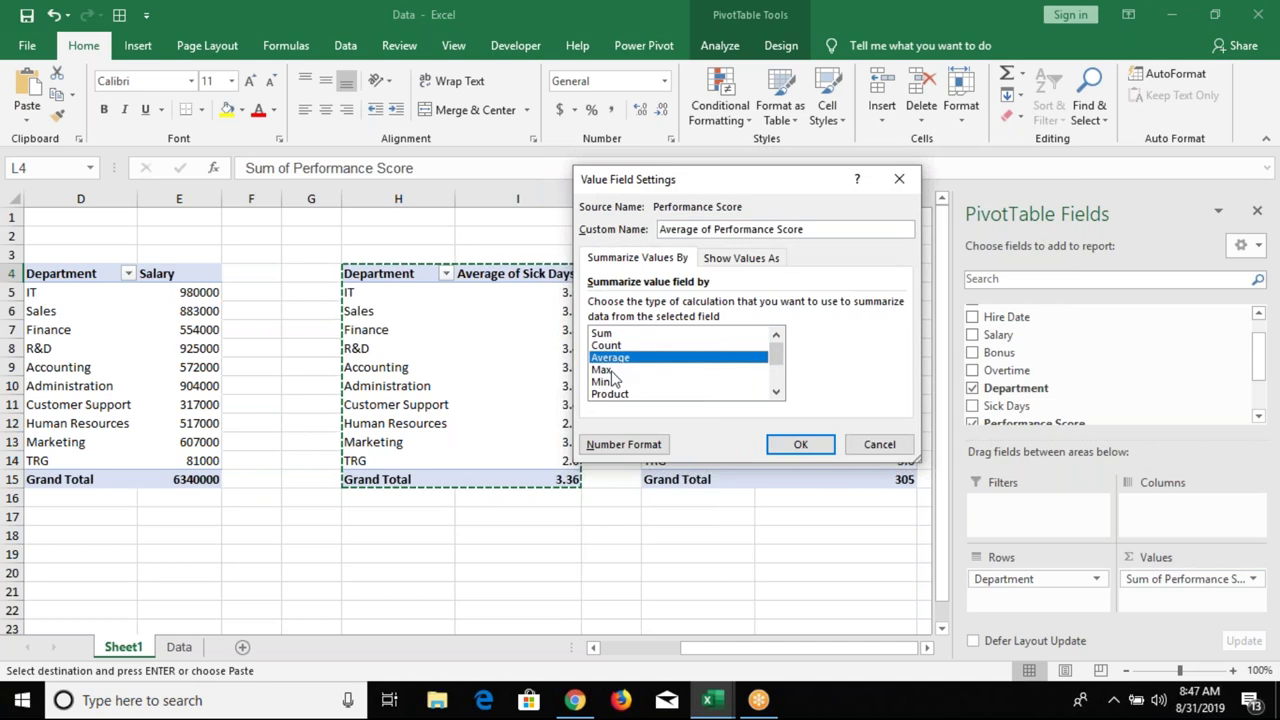
click(796, 446)
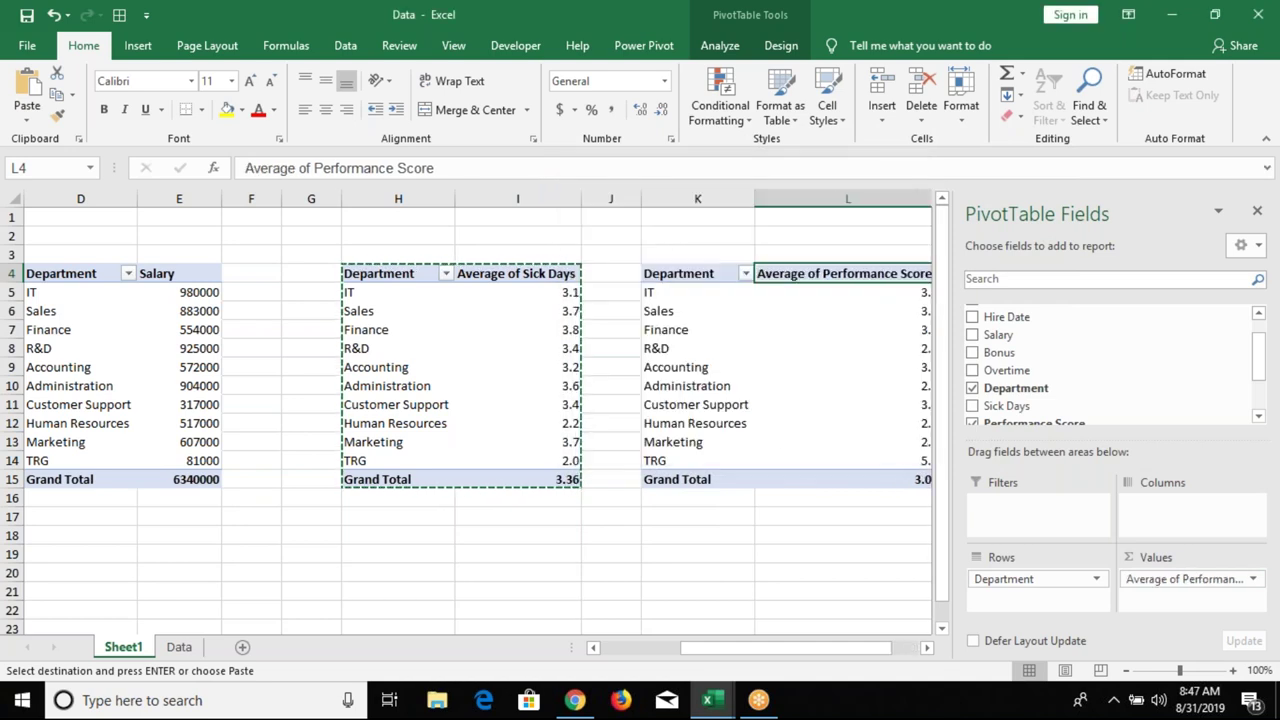
click(740, 540)
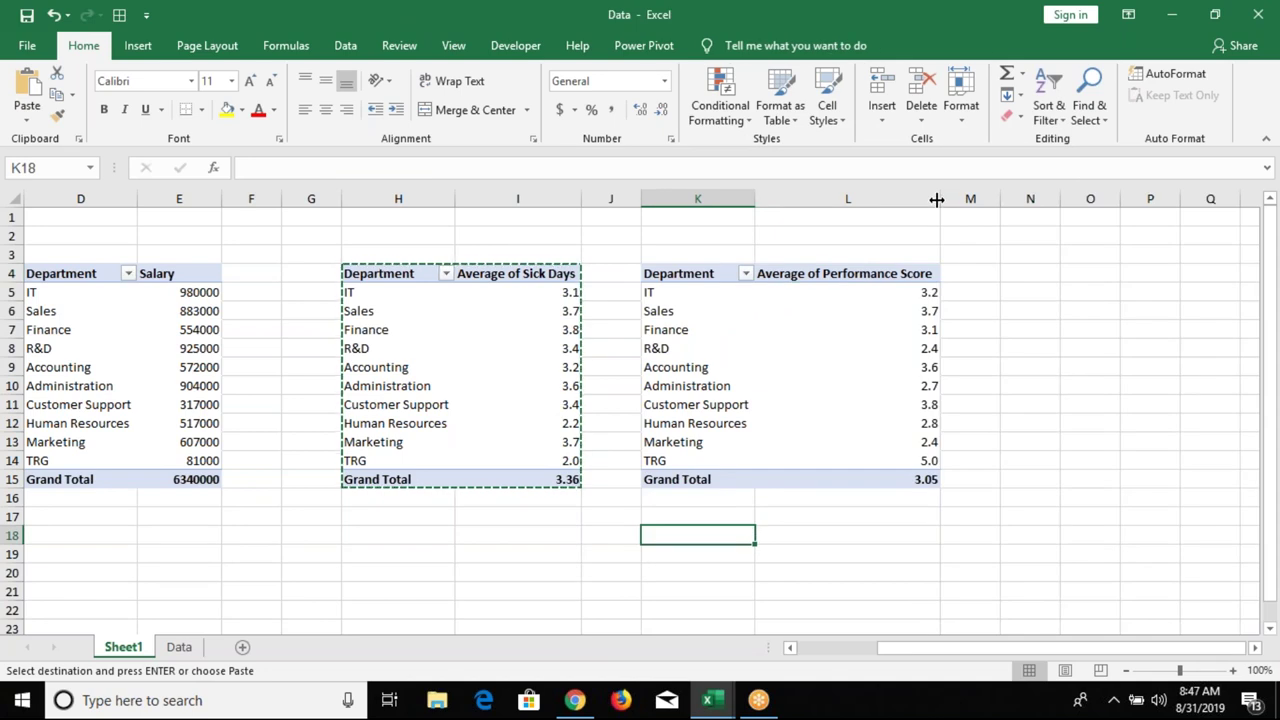
drag(937, 199, 857, 199)
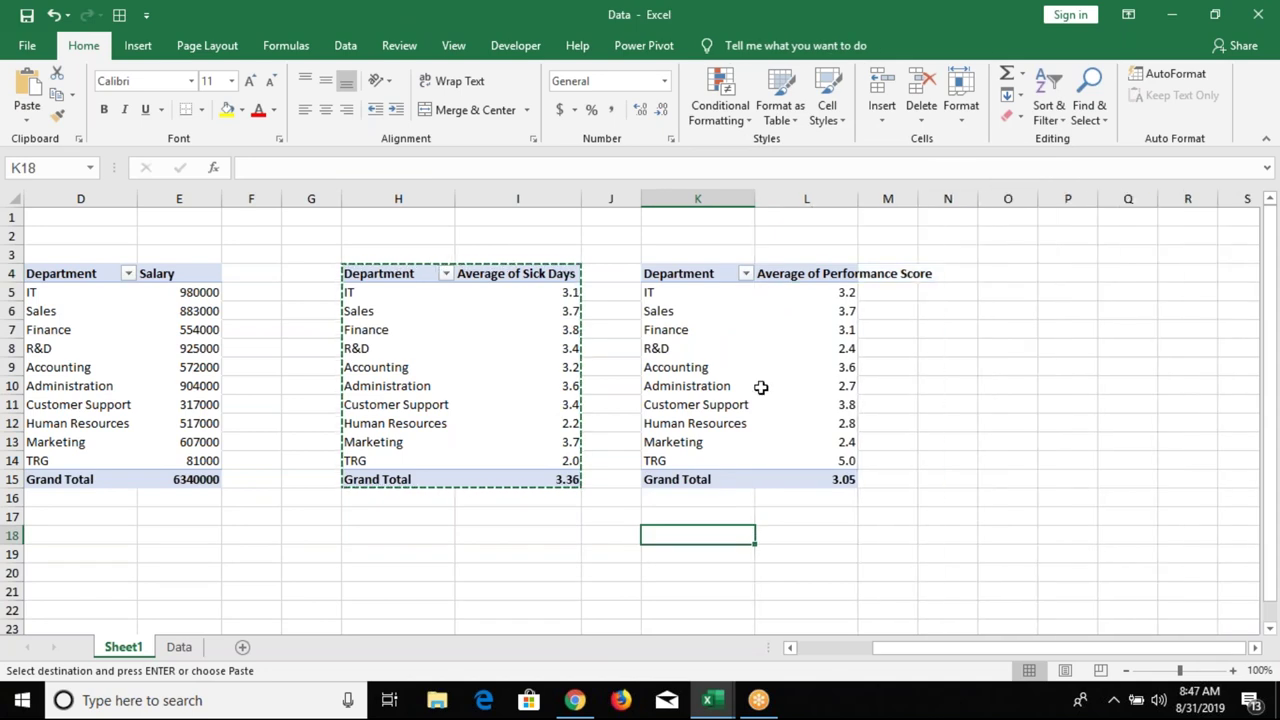
Narrow spacer columns C, F and I and remove the empty column G.
drag(880, 648, 780, 648)
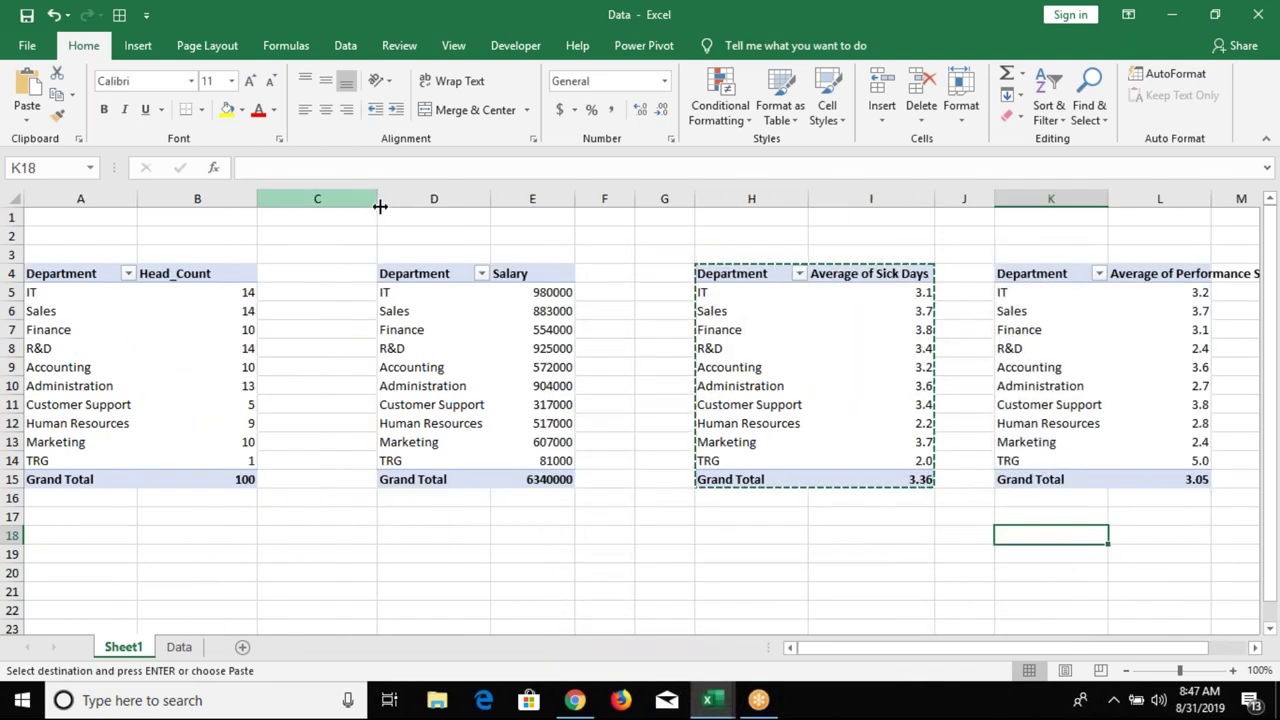
drag(376, 203, 271, 224)
mouse_move(529, 203)
mouse_down()
mouse_move(480, 208)
mouse_move(510, 203)
mouse_up()
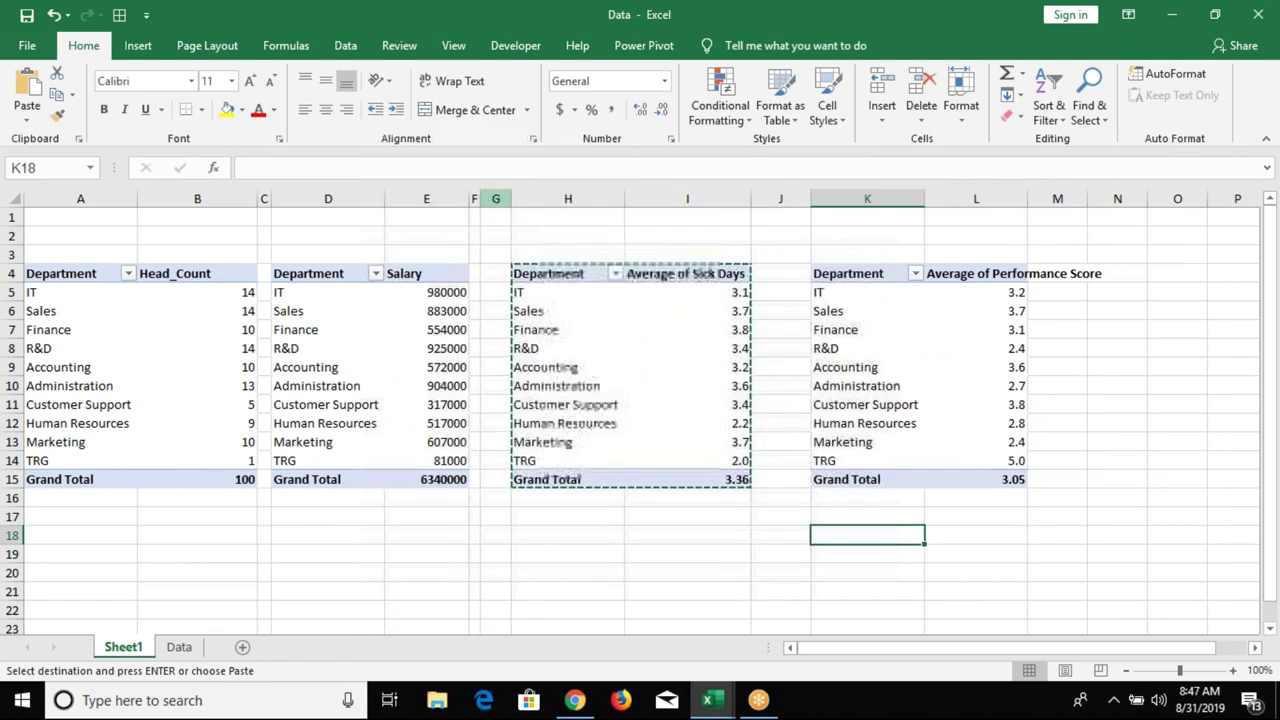
click(500, 198)
key(Return)
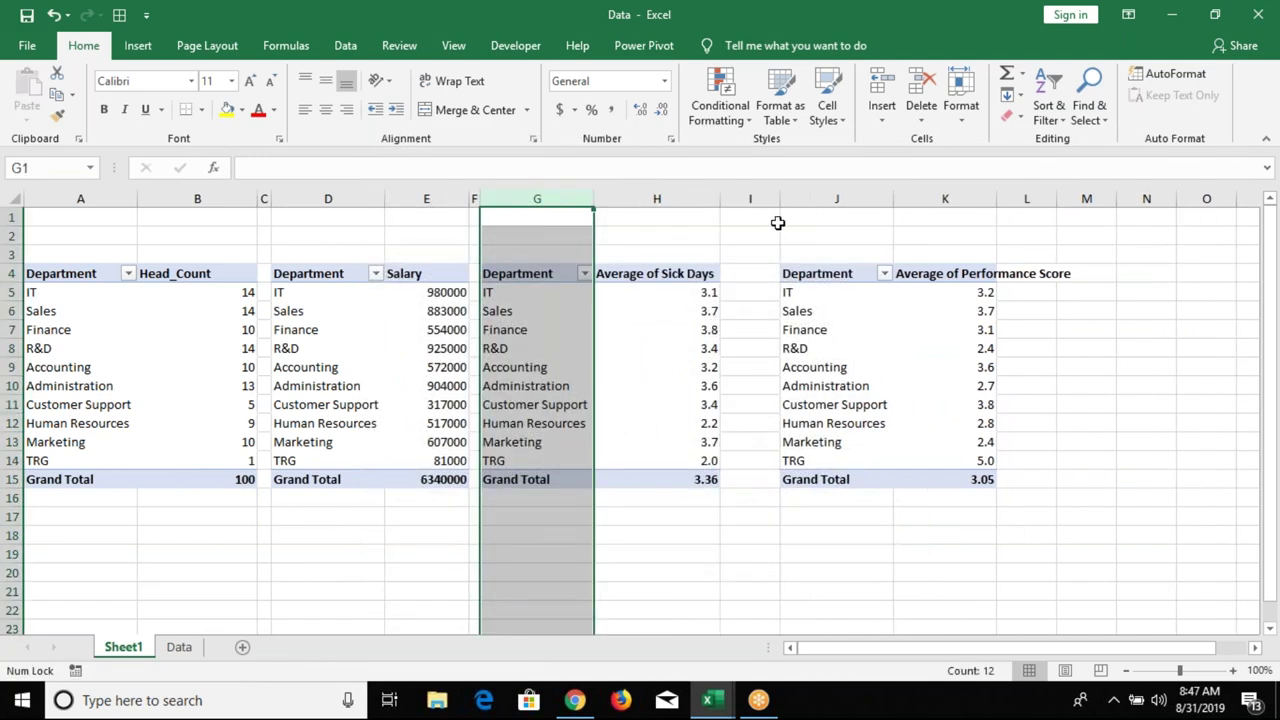
drag(773, 204, 734, 204)
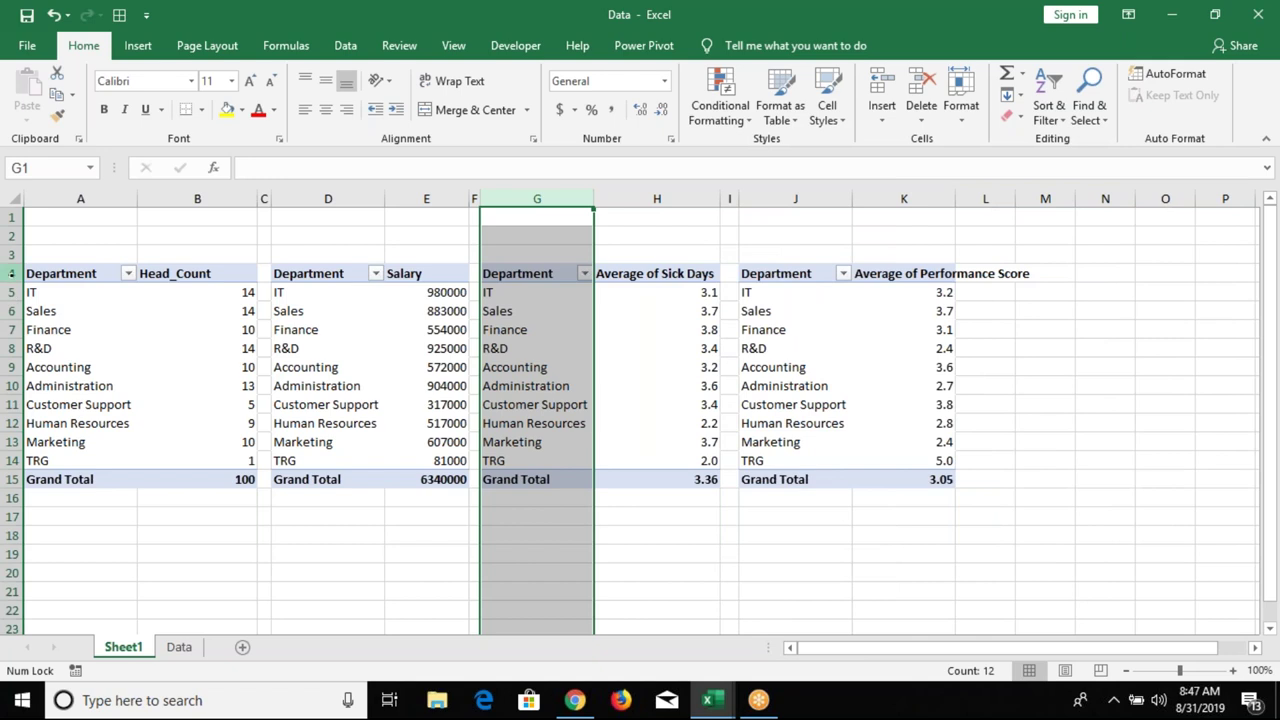
click(12, 273)
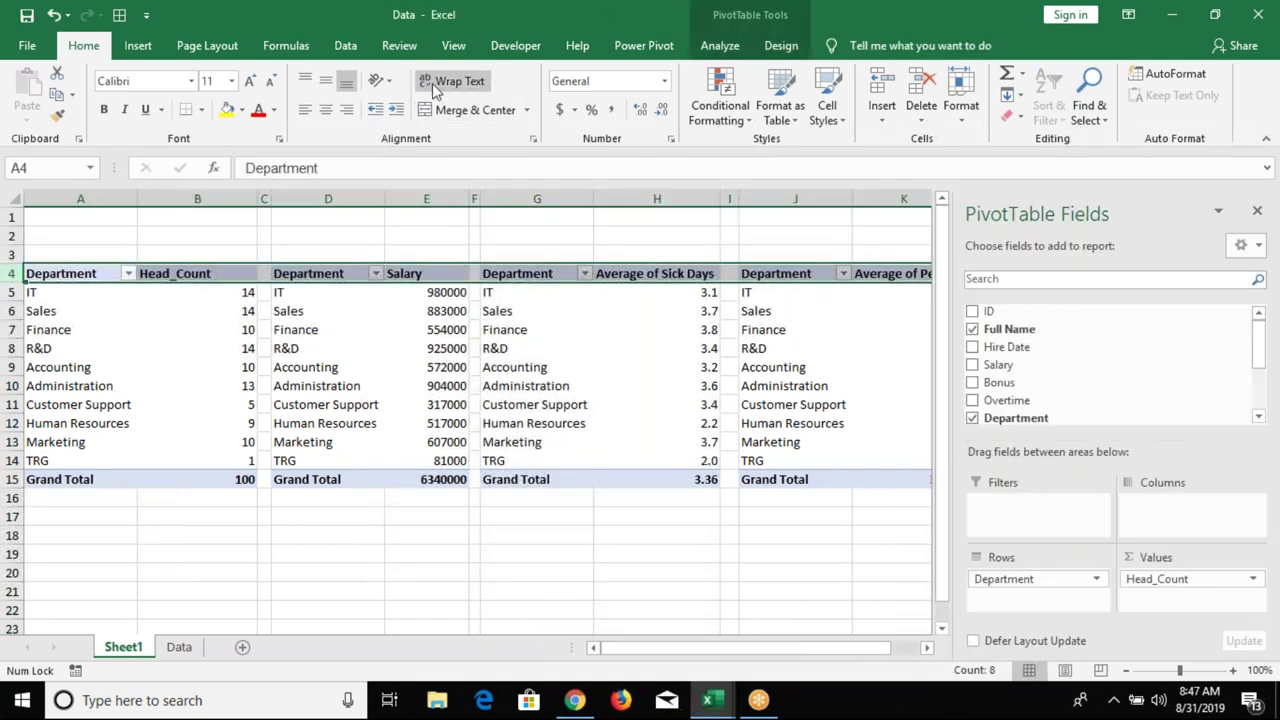
Wrap the row 4 headers, narrow column B, and AutoFit every column width.
click(432, 83)
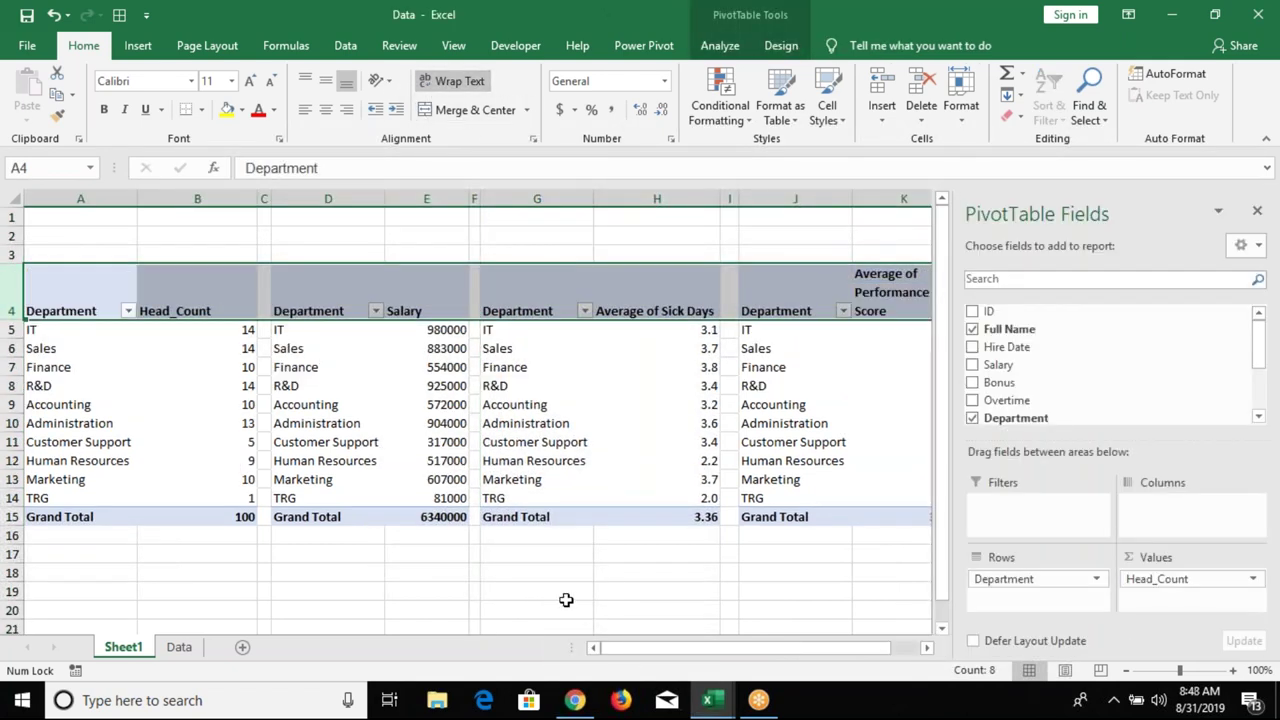
click(567, 598)
mouse_move(253, 205)
mouse_down()
mouse_move(8, 195)
mouse_move(239, 252)
mouse_up()
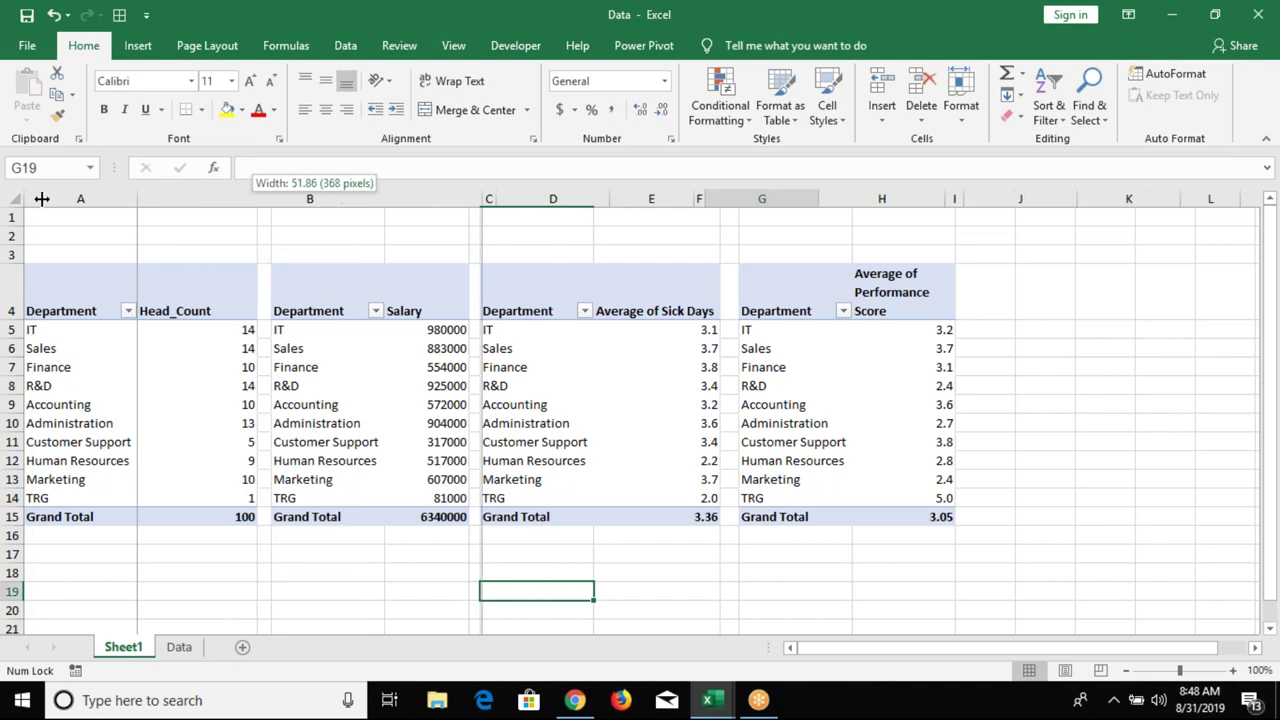
drag(239, 252, 213, 257)
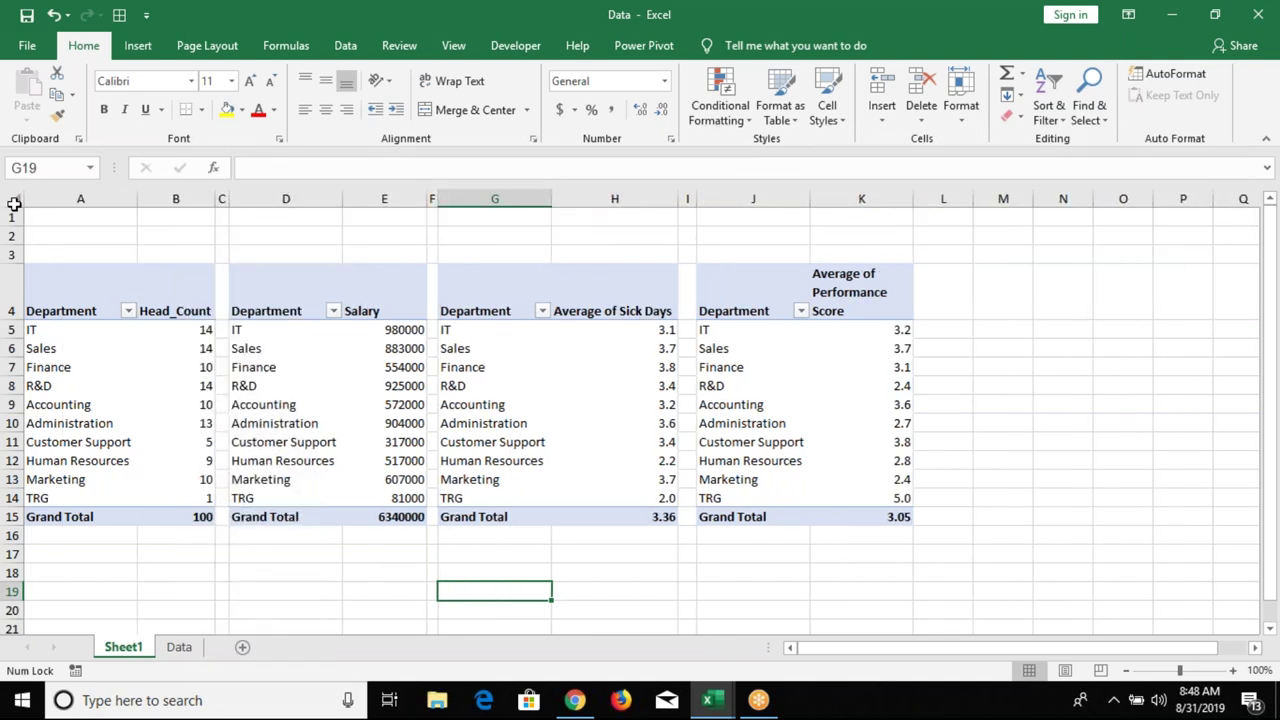
click(14, 204)
double_click(137, 198)
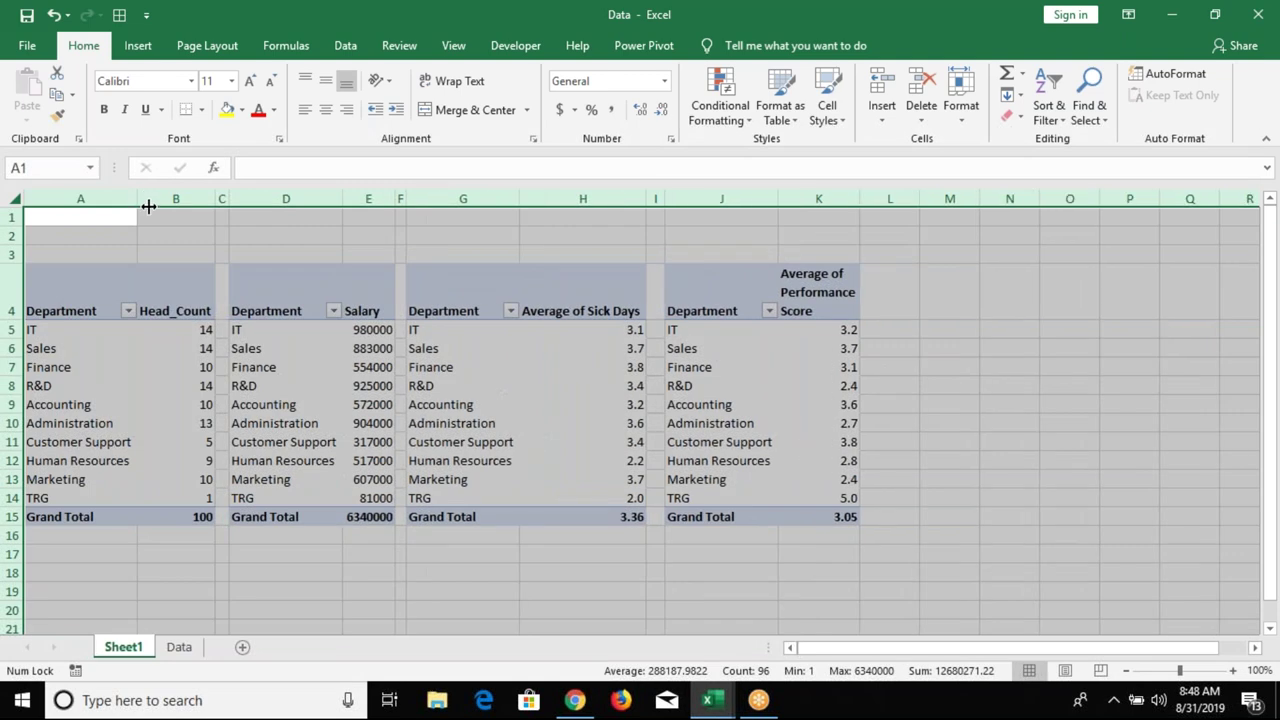
click(1109, 497)
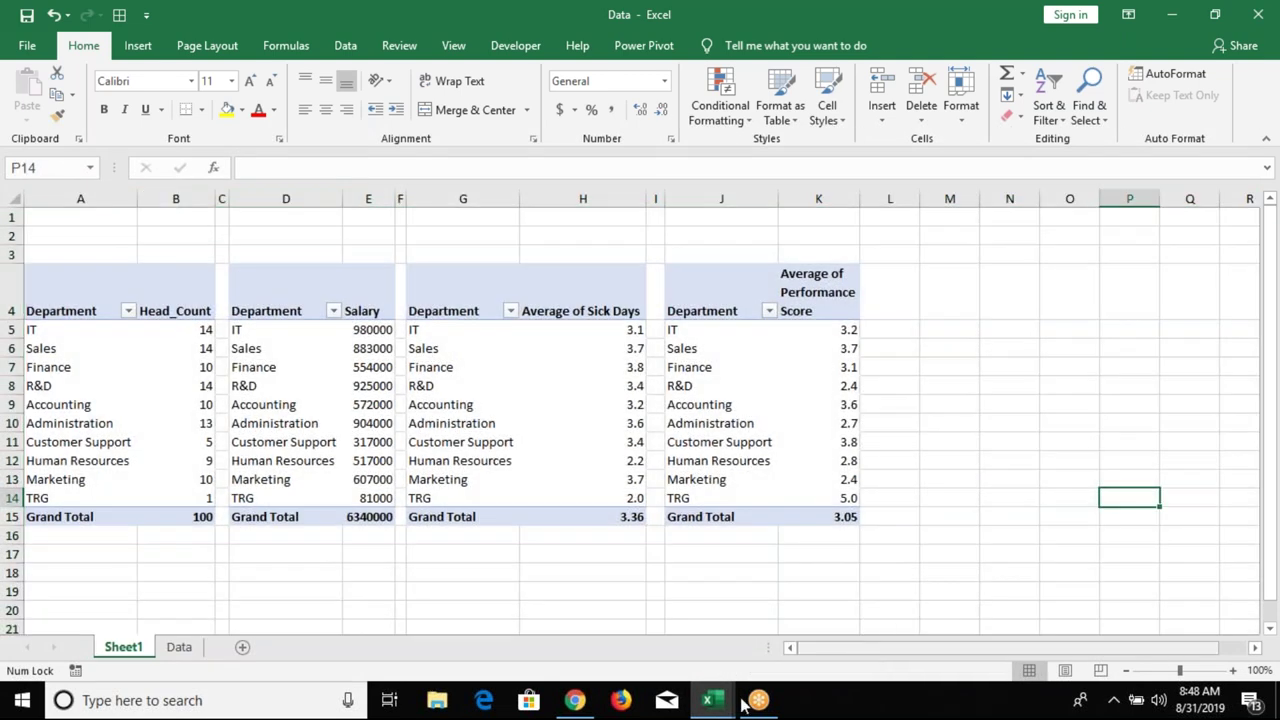
click(486, 572)
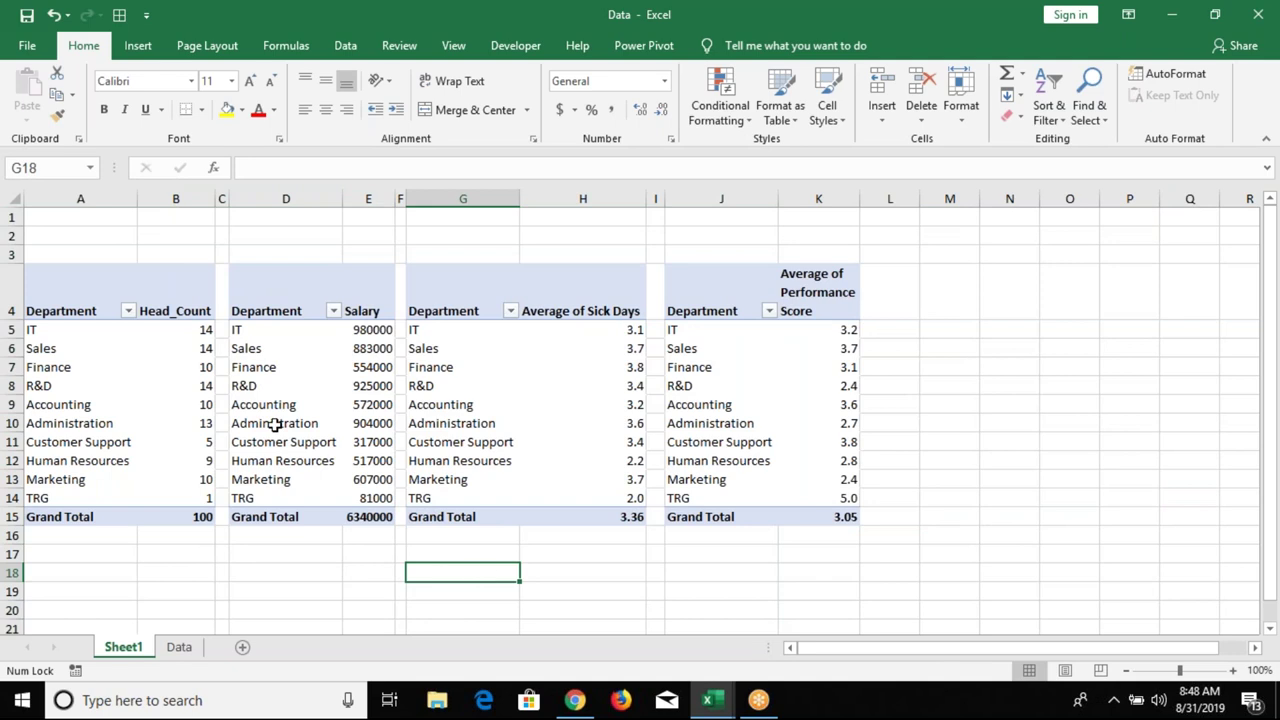
click(150, 393)
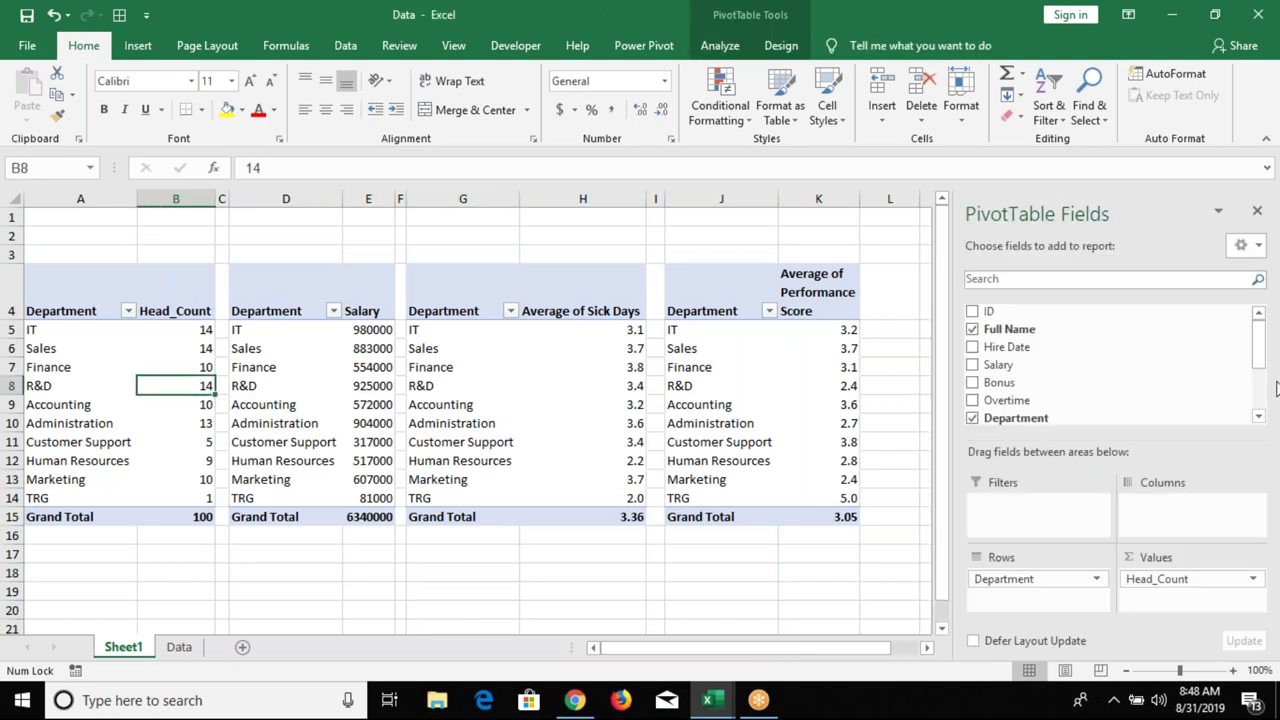
drag(1260, 366, 1261, 414)
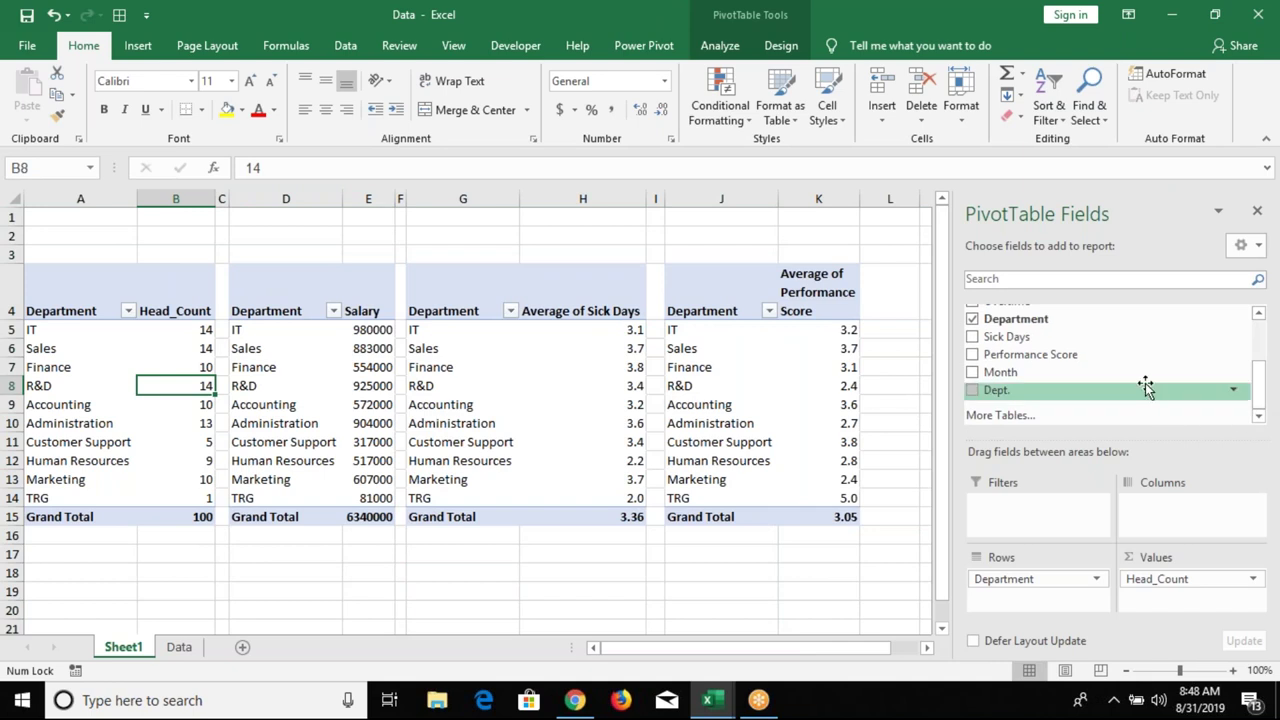
drag(1145, 380, 1050, 508)
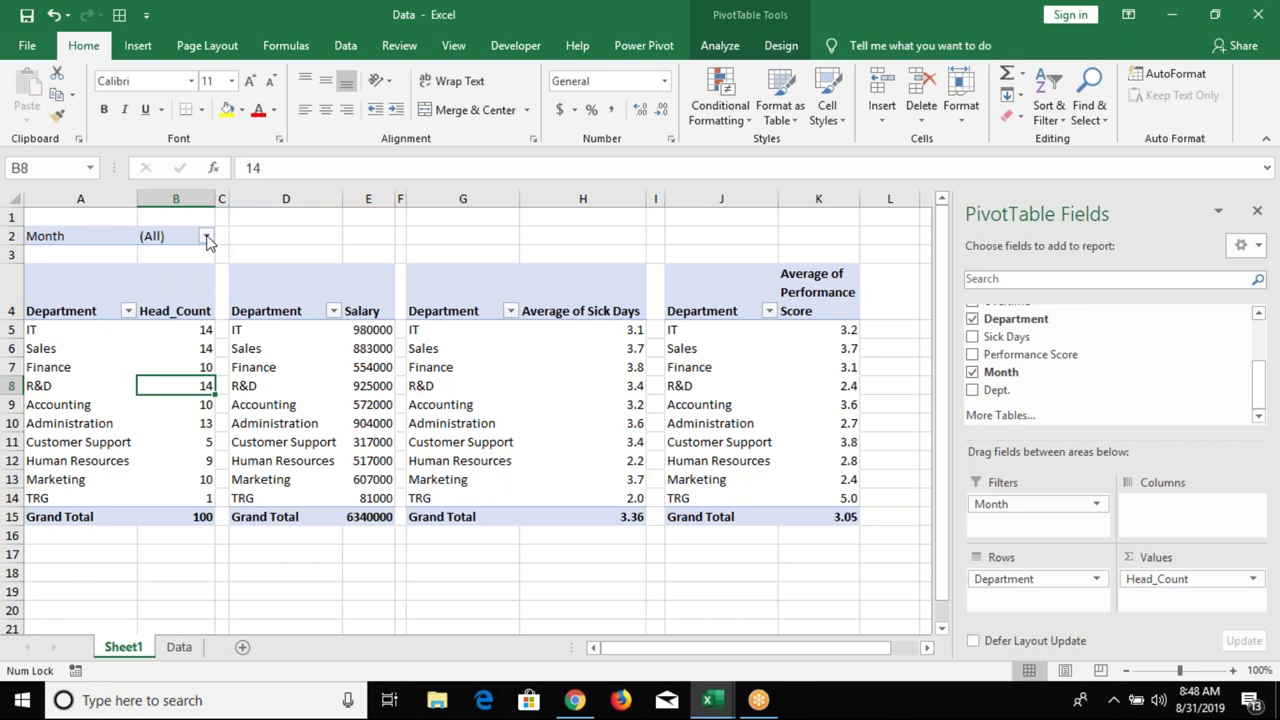
click(206, 237)
click(35, 279)
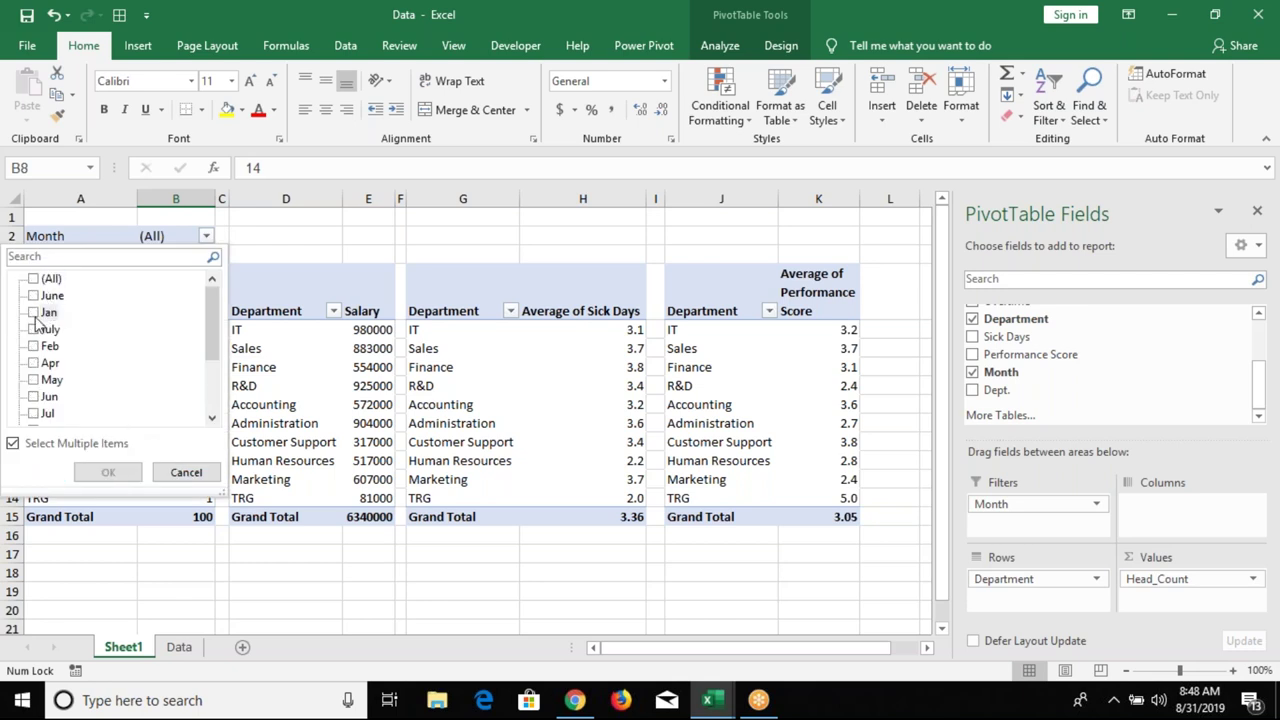
click(34, 313)
click(108, 472)
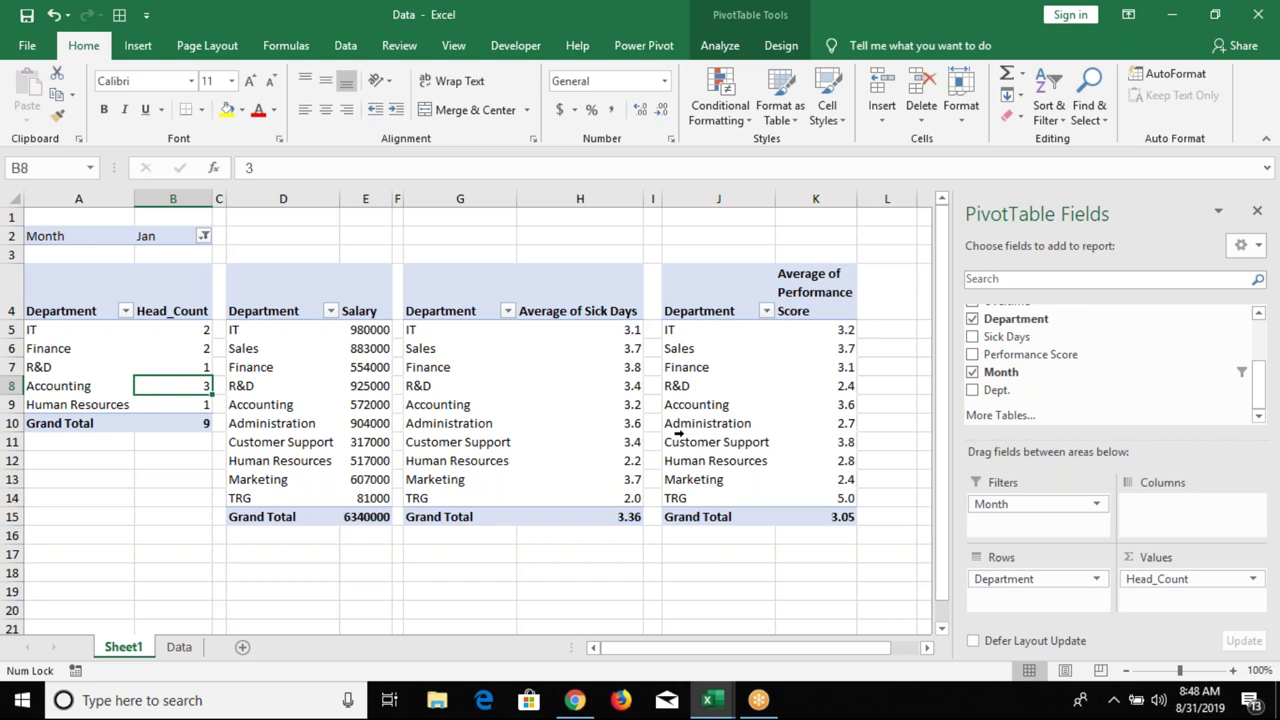
click(204, 237)
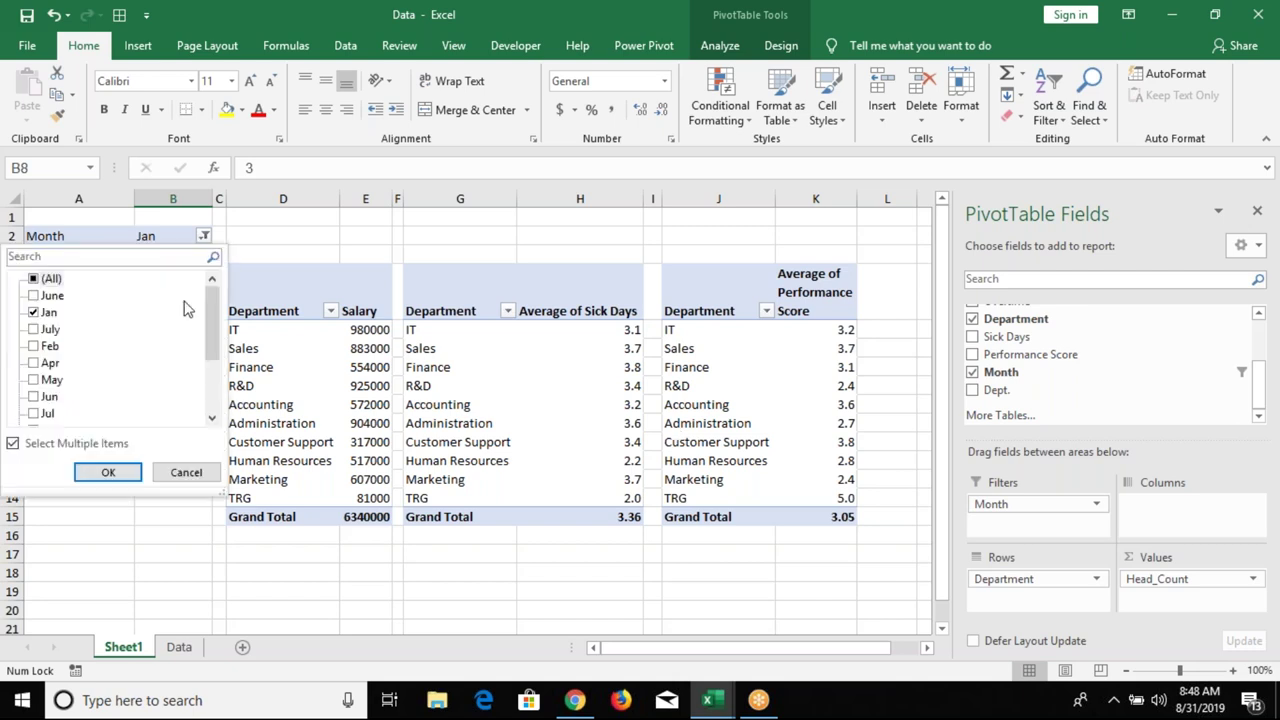
click(33, 281)
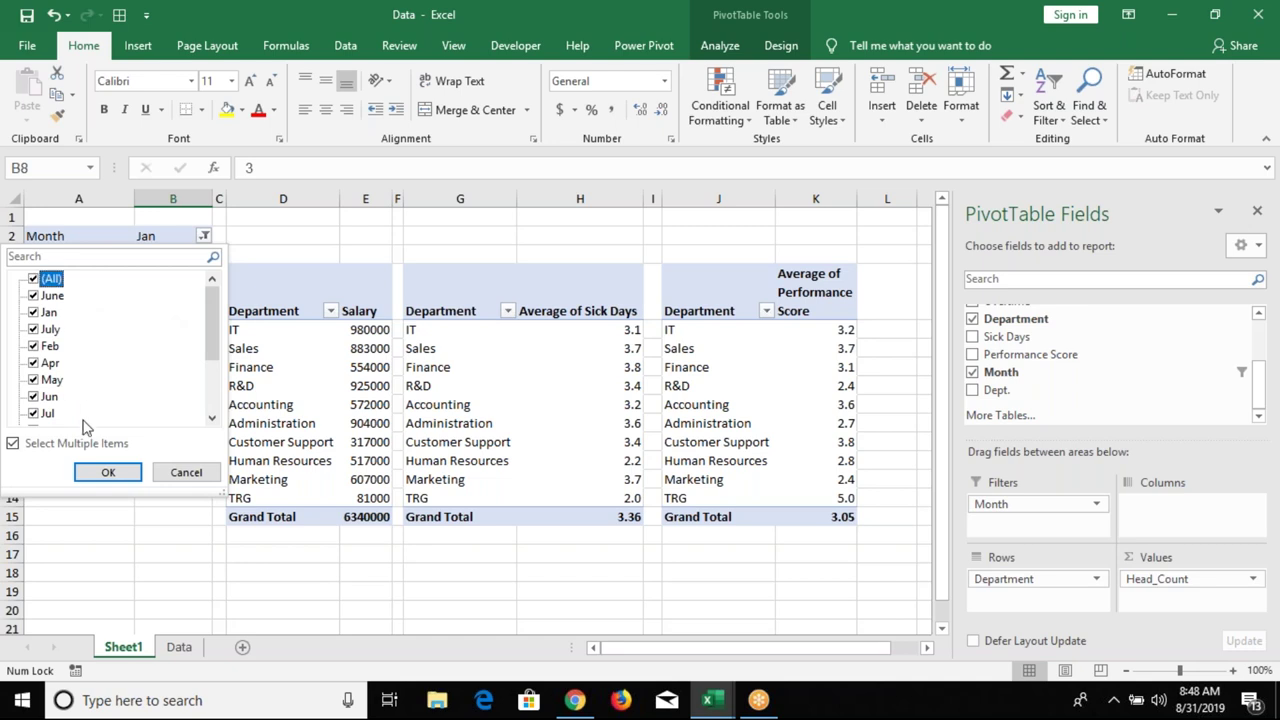
click(108, 472)
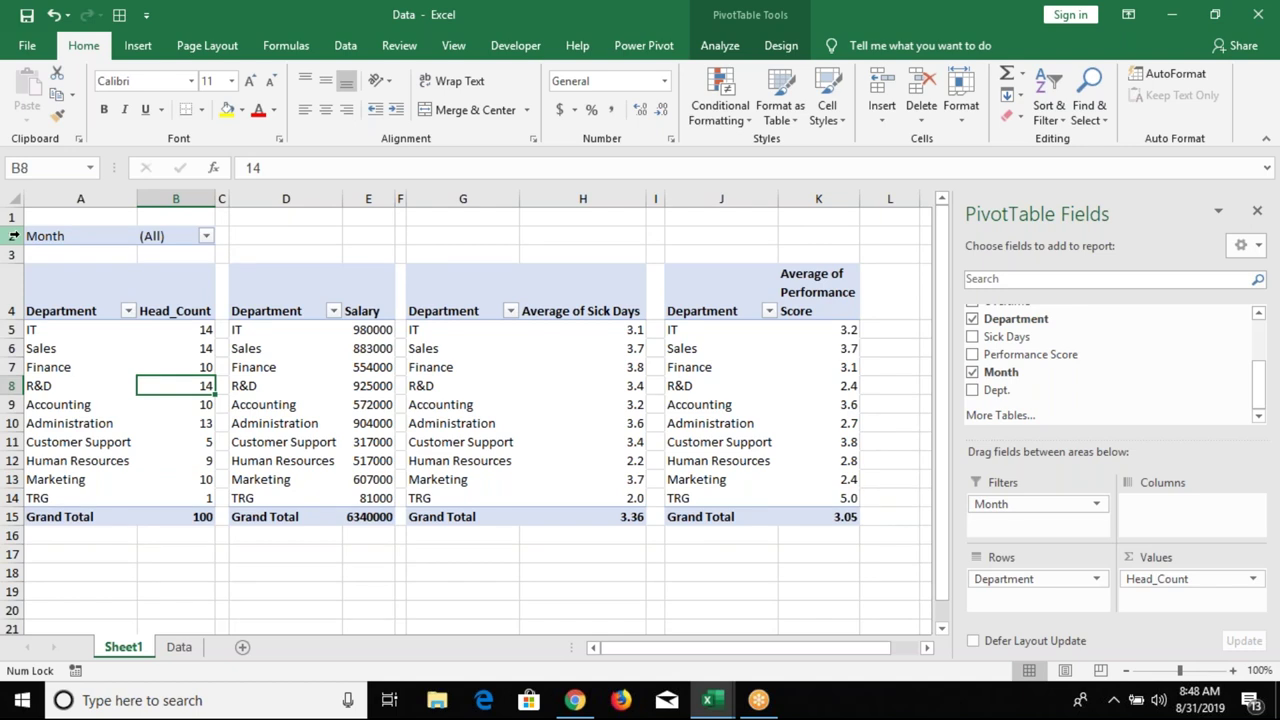
mouse_move(14, 235)
mouse_down()
mouse_move(47, 270)
mouse_move(47, 236)
mouse_up()
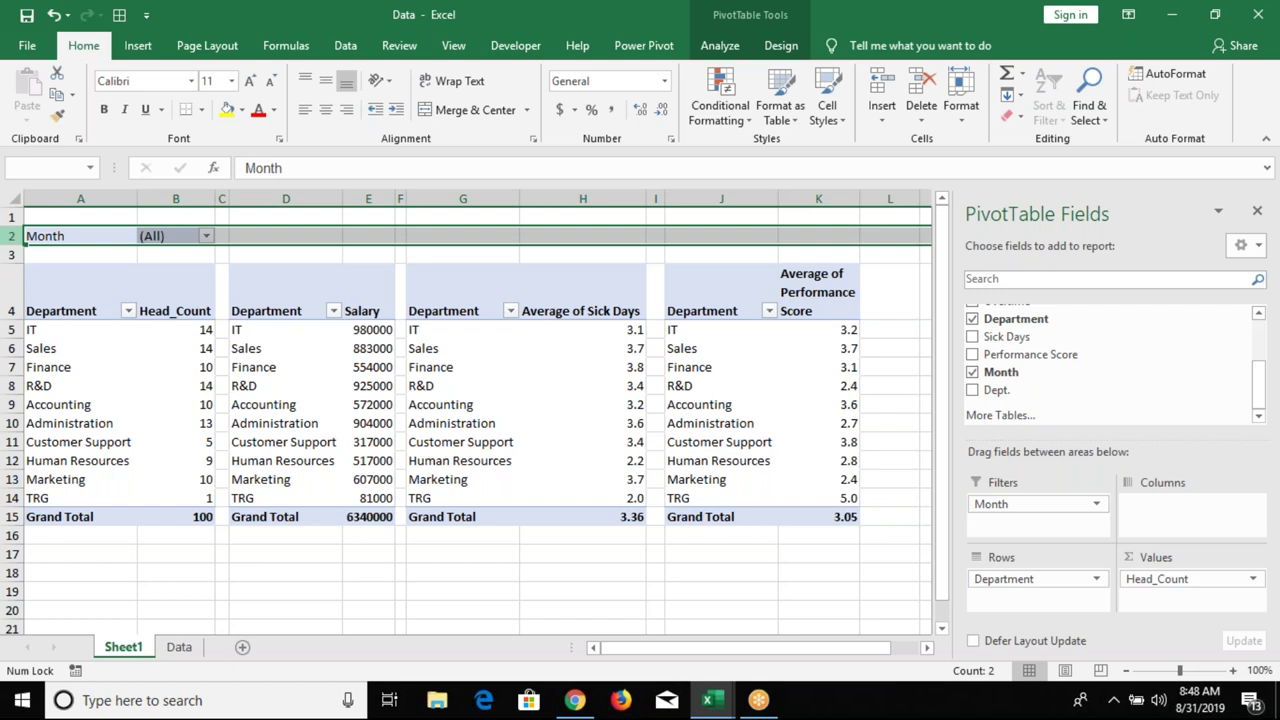
drag(100, 236, 489, 357)
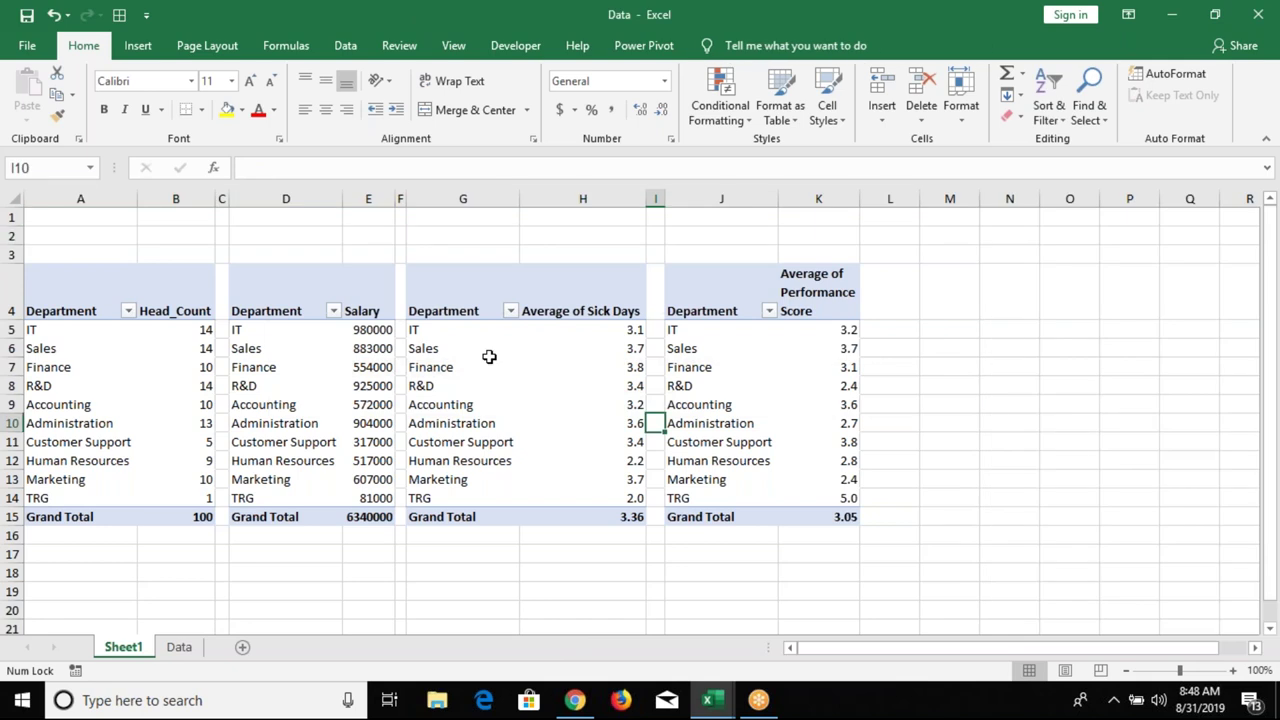
Insert a Month slicer at the top right of the pivots, stretched to list every month.
click(489, 356)
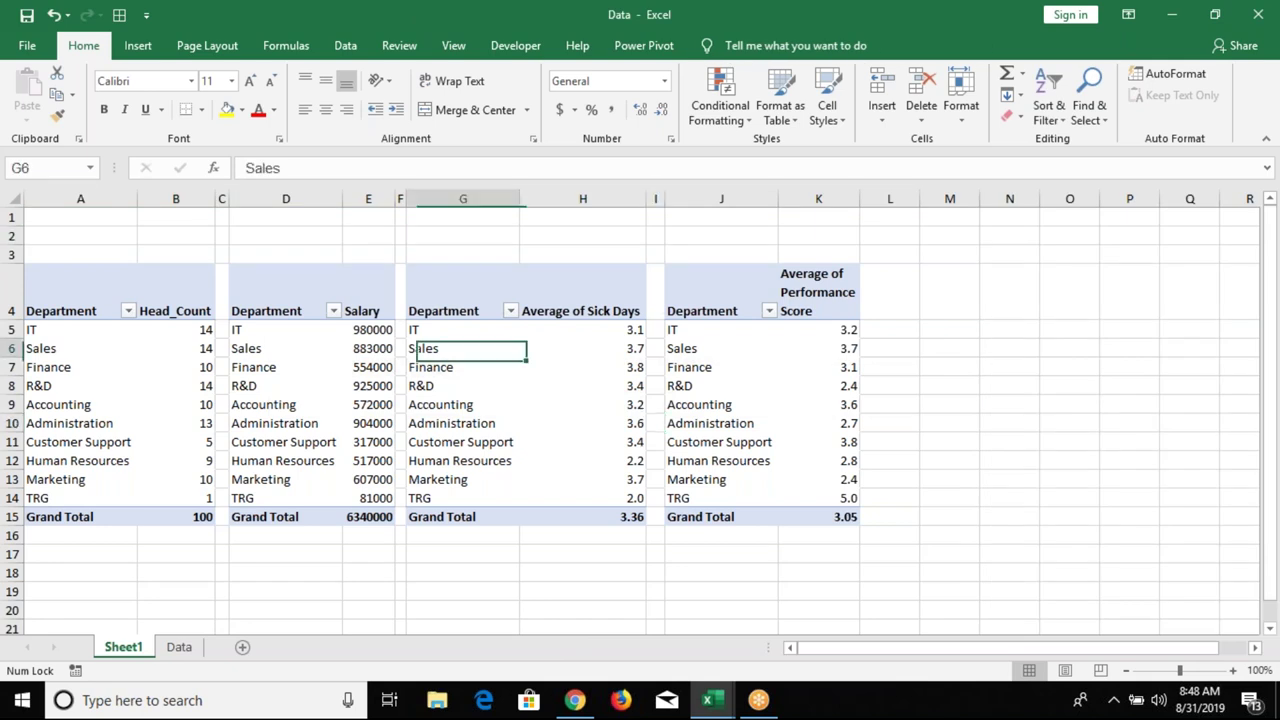
click(48, 367)
click(487, 78)
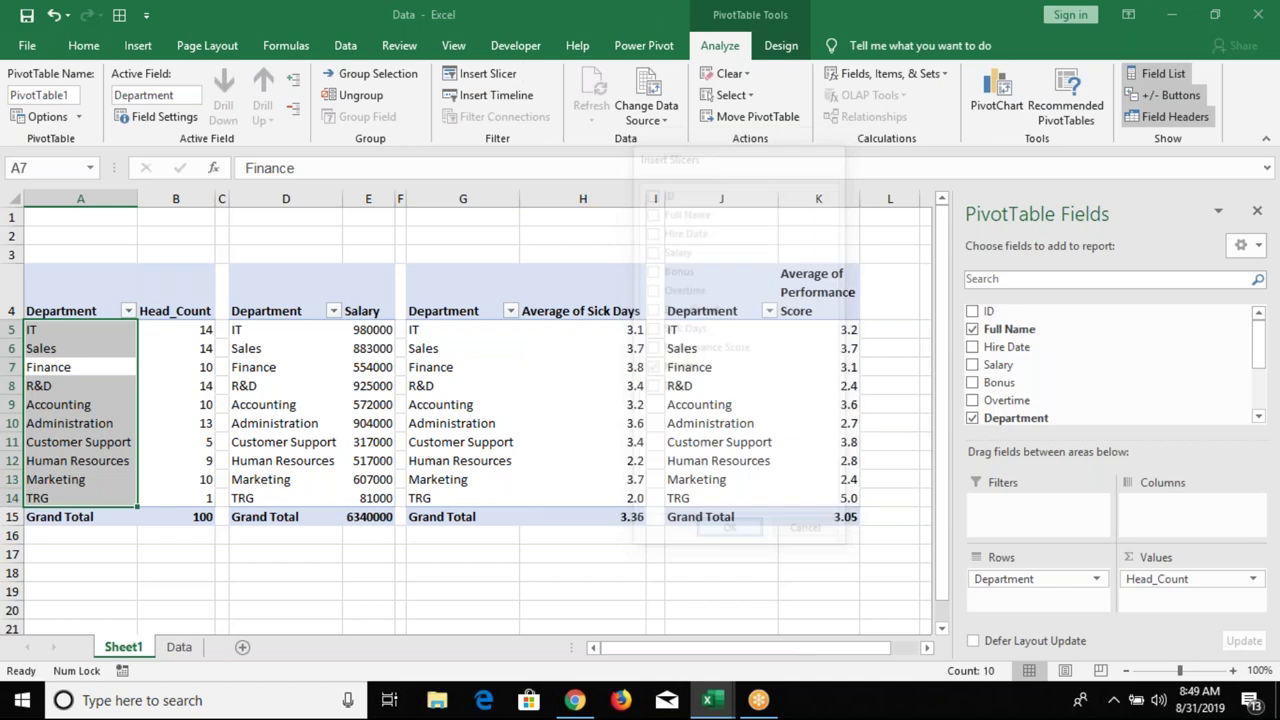
drag(459, 312, 947, 265)
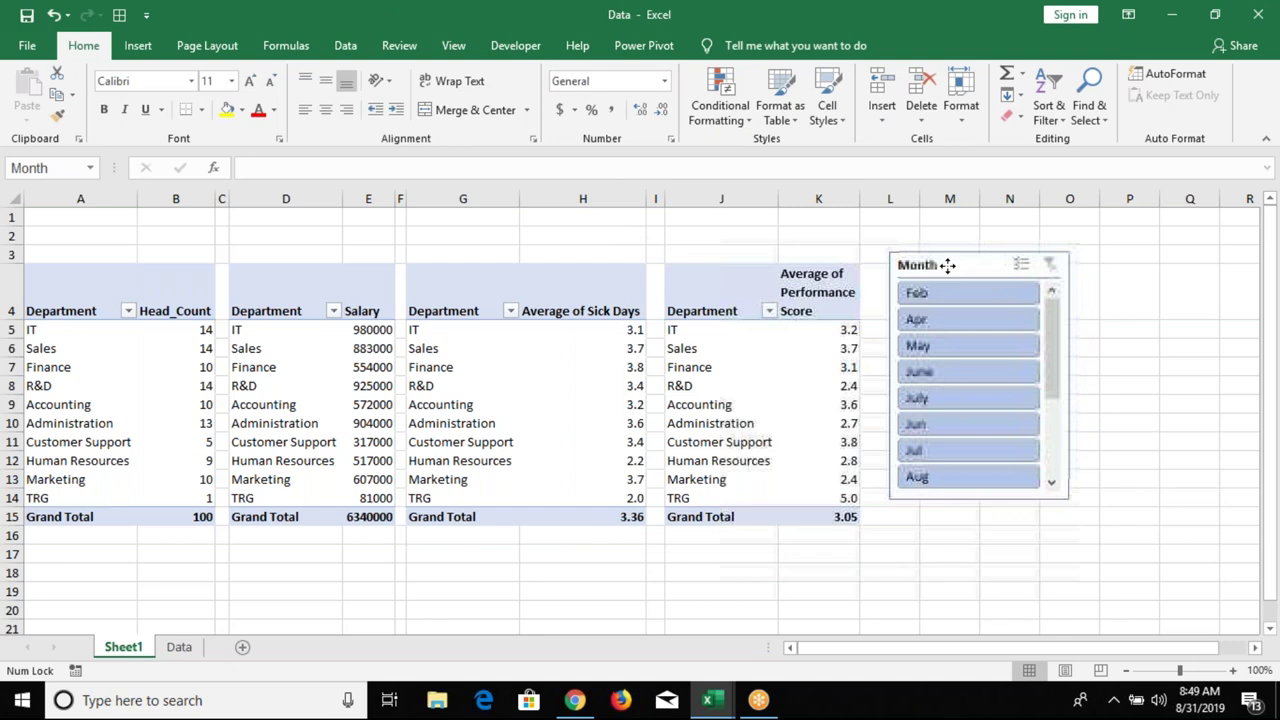
drag(947, 265, 939, 264)
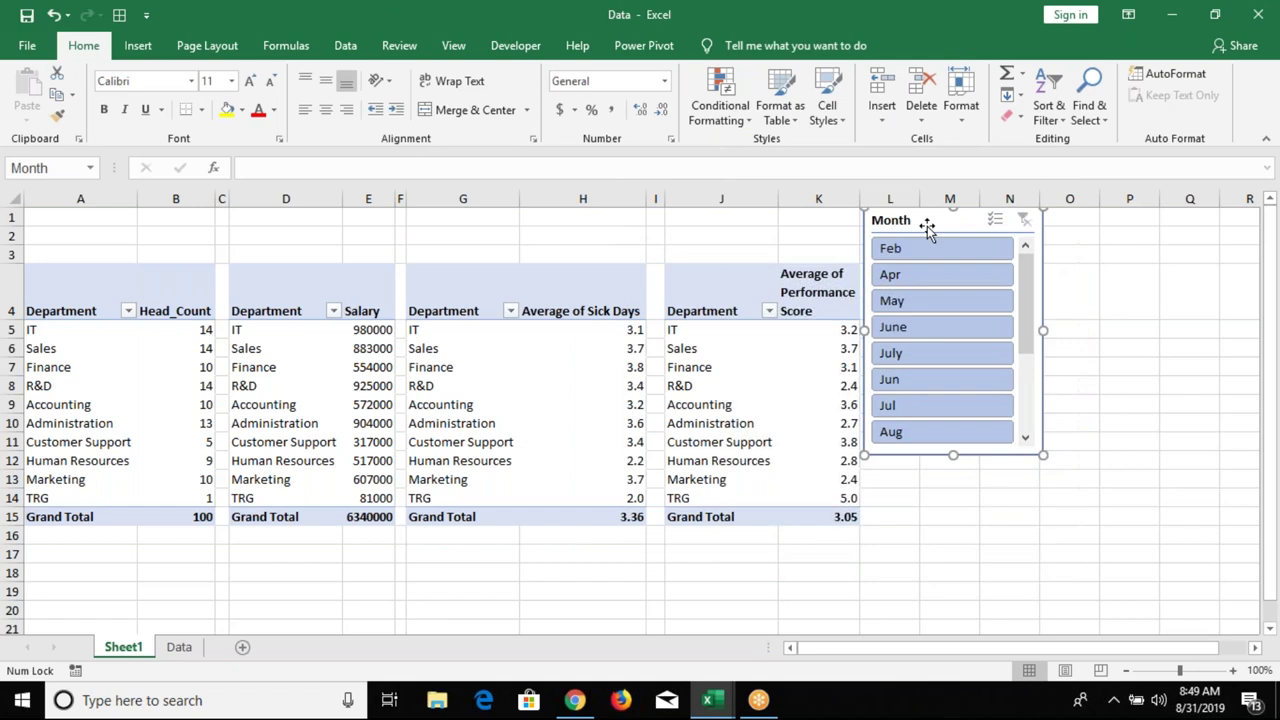
drag(939, 264, 919, 219)
drag(1040, 452, 1058, 588)
Select the Head_Count pivot's department labels and bring up the PivotTable Analyze commands.
click(285, 591)
drag(32, 329, 37, 498)
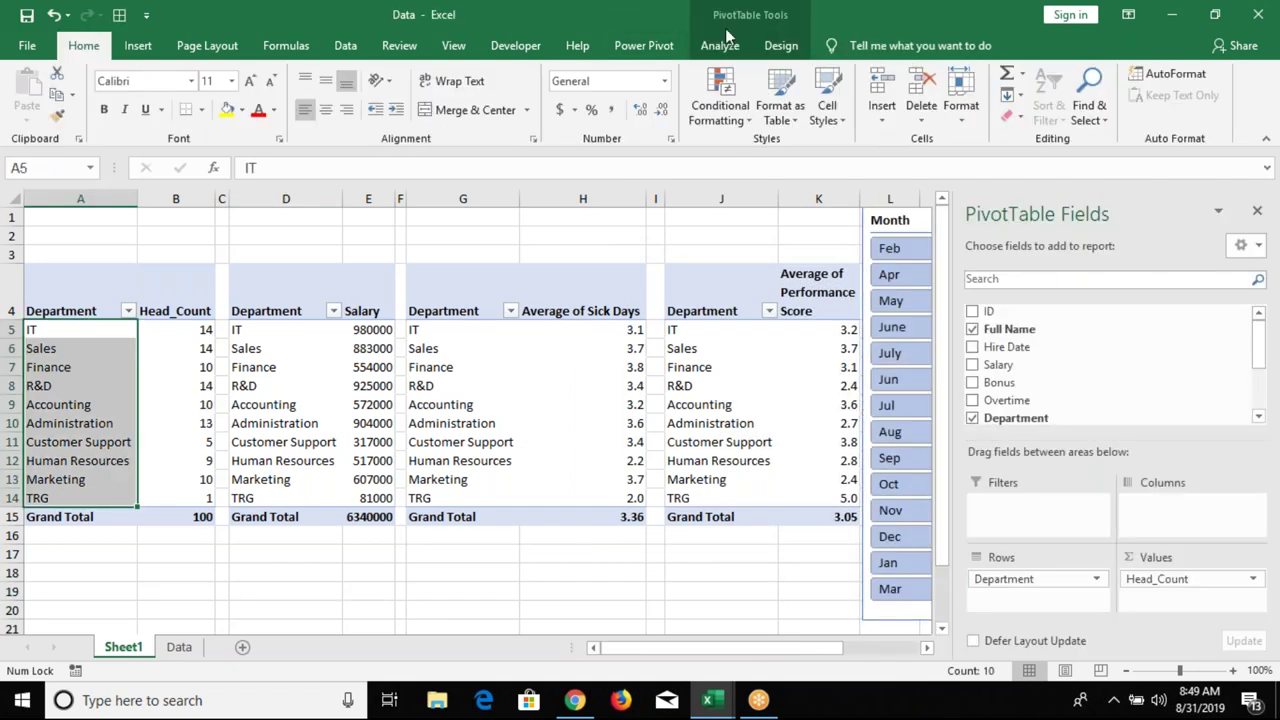
double_click(726, 15)
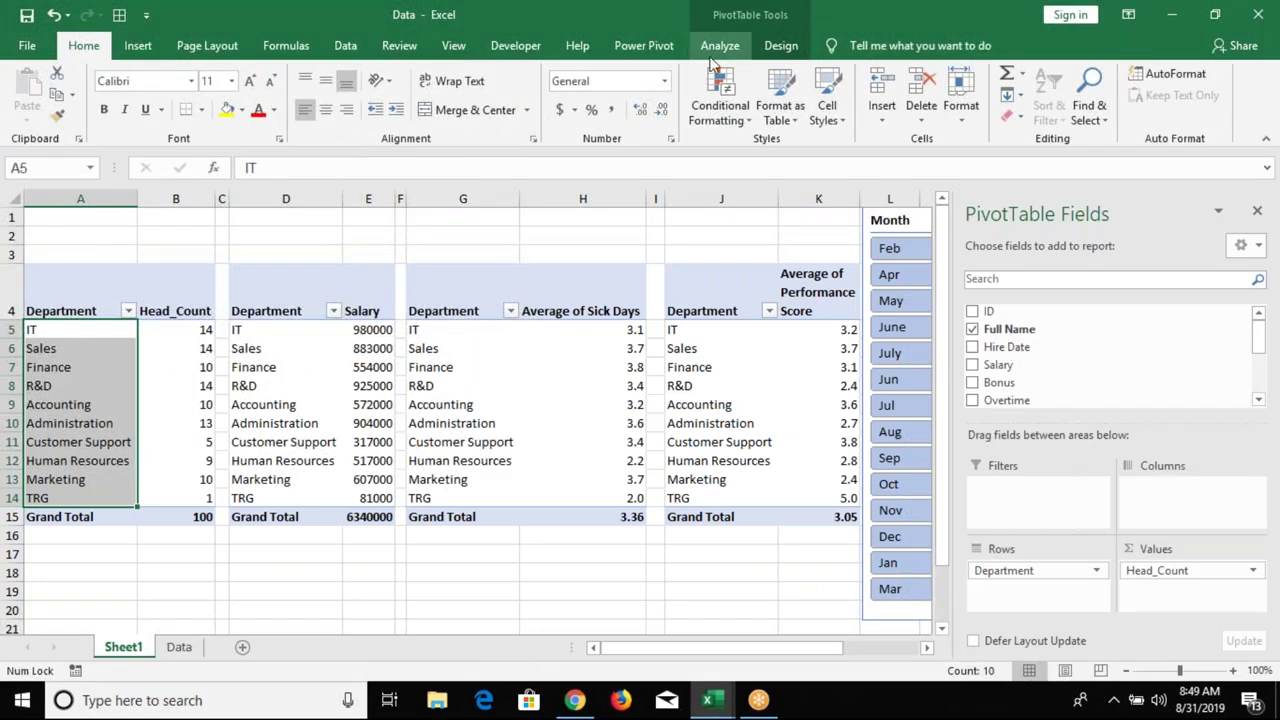
click(720, 50)
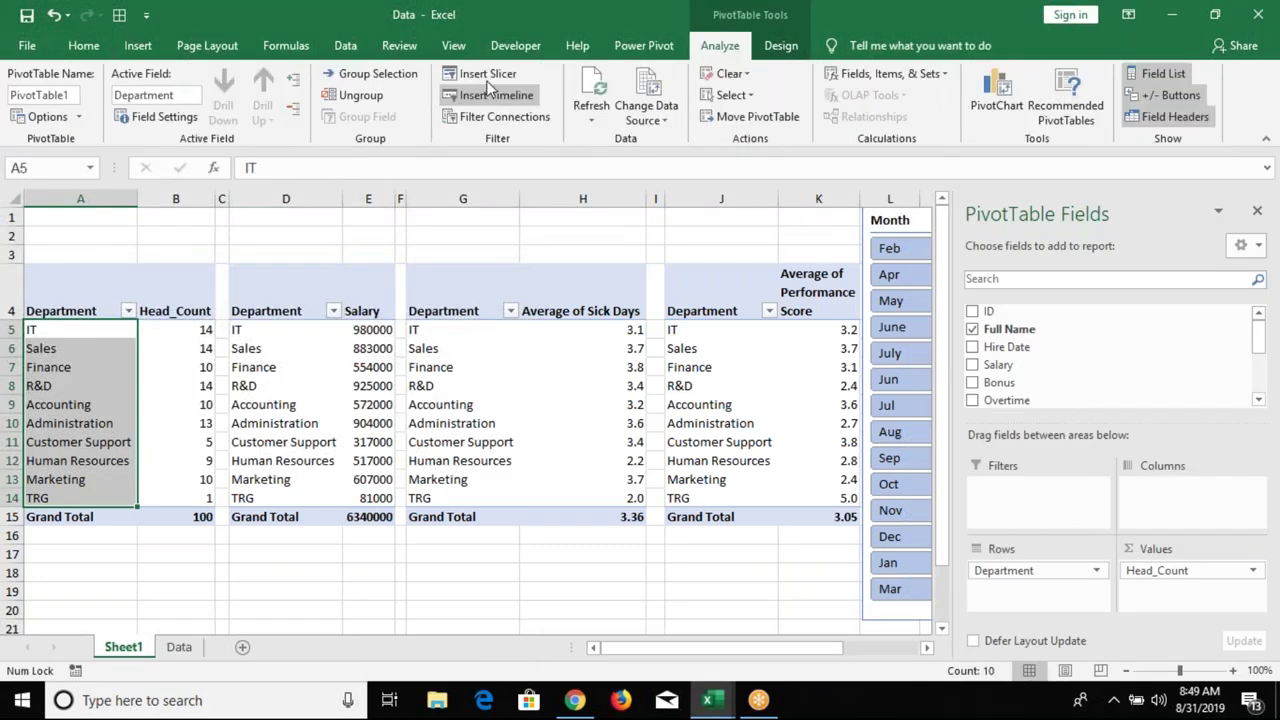
Add a Department slicer right of the Month slicer, lengthened to show all ten departments.
click(488, 75)
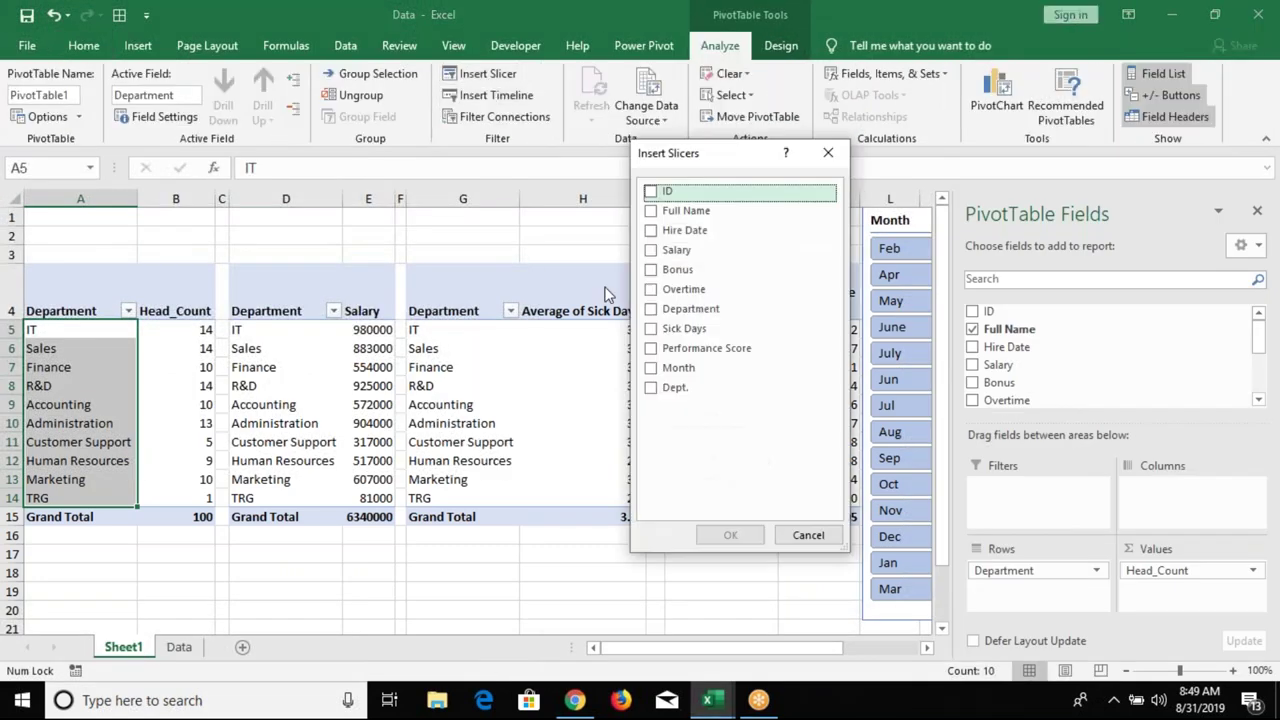
click(651, 309)
click(742, 535)
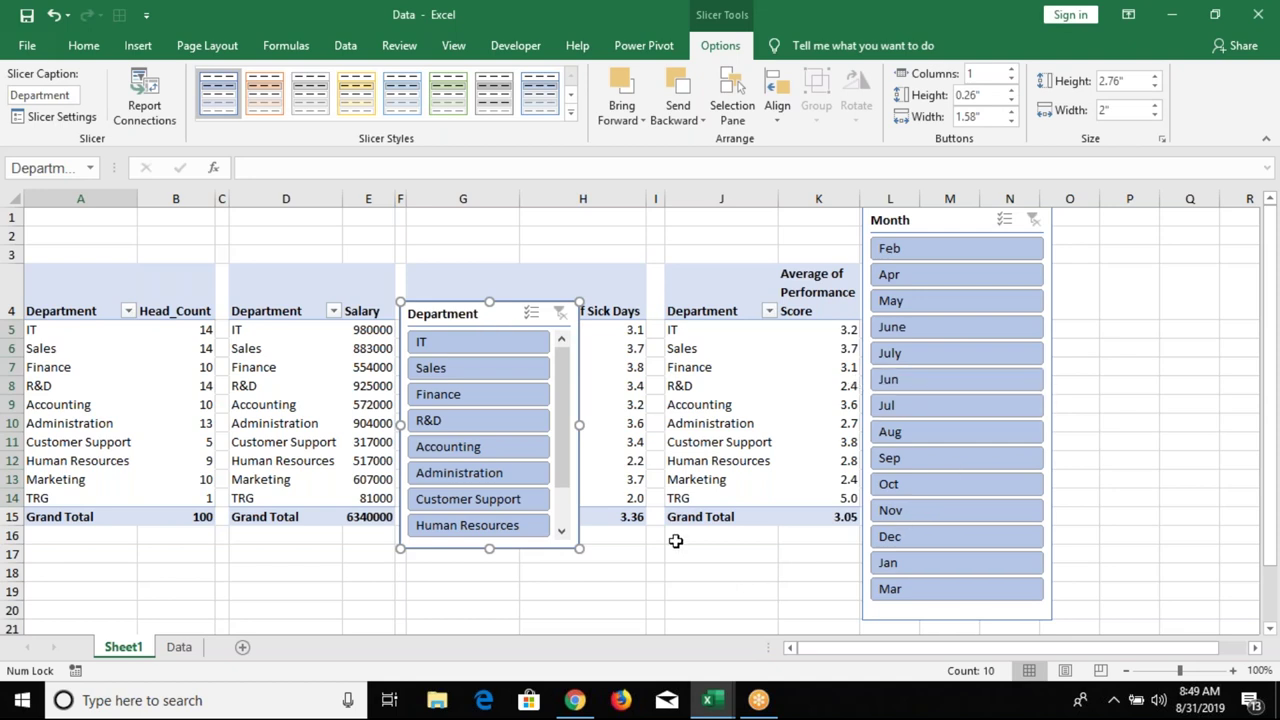
drag(433, 312, 1080, 218)
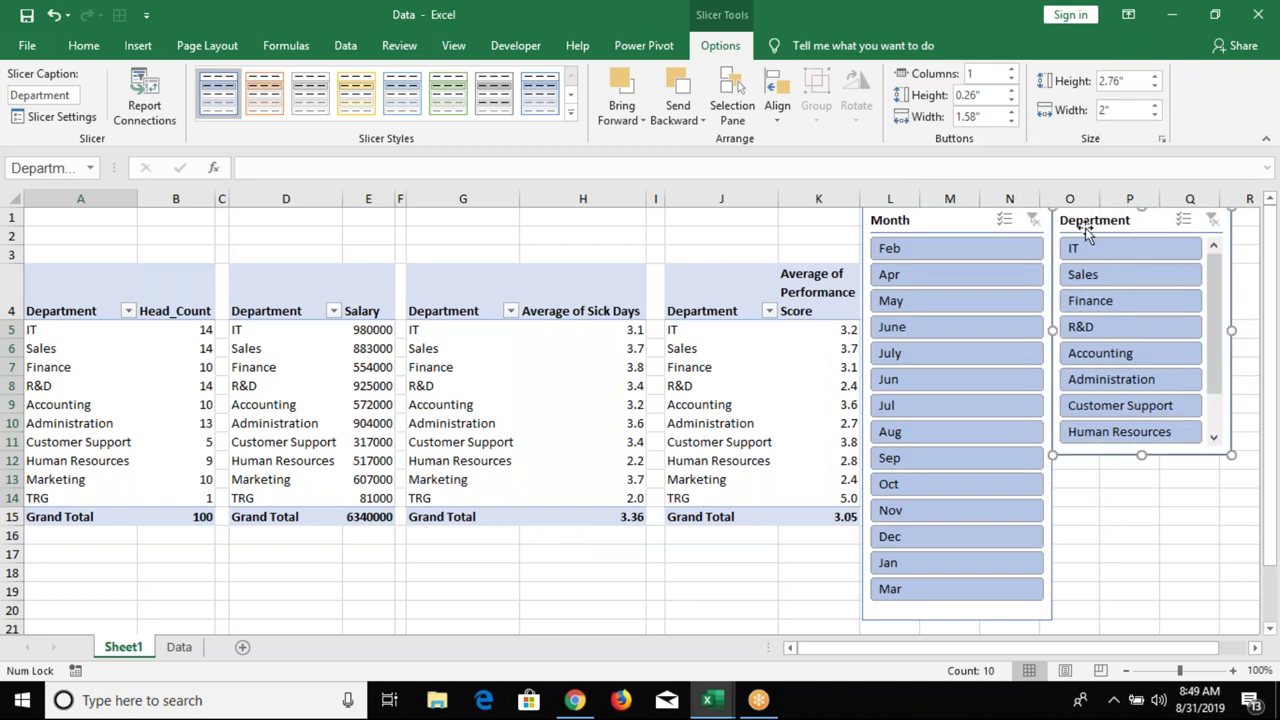
mouse_move(1233, 455)
mouse_down()
mouse_move(1213, 628)
mouse_move(1221, 481)
mouse_move(1229, 488)
mouse_up()
click(978, 552)
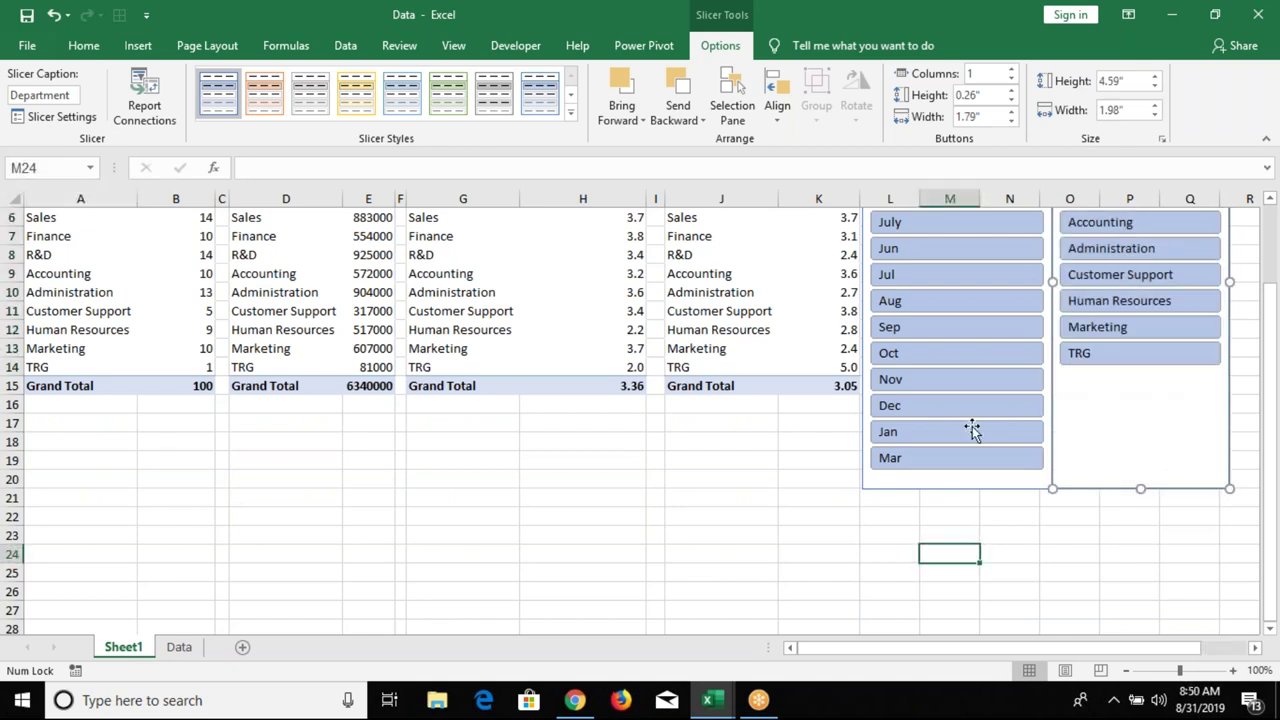
scroll(973, 431, up, 2)
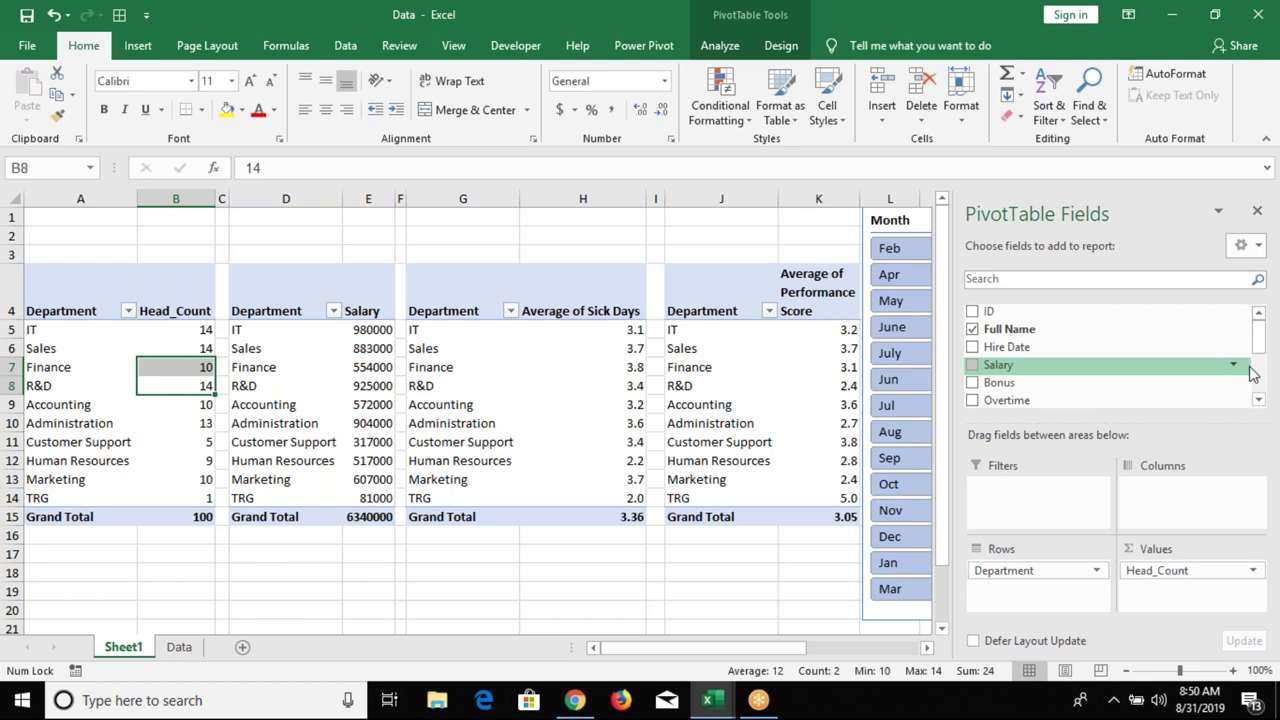
Add the Performance Score field to the pivot from the field list.
scroll(1257, 372, down, 5)
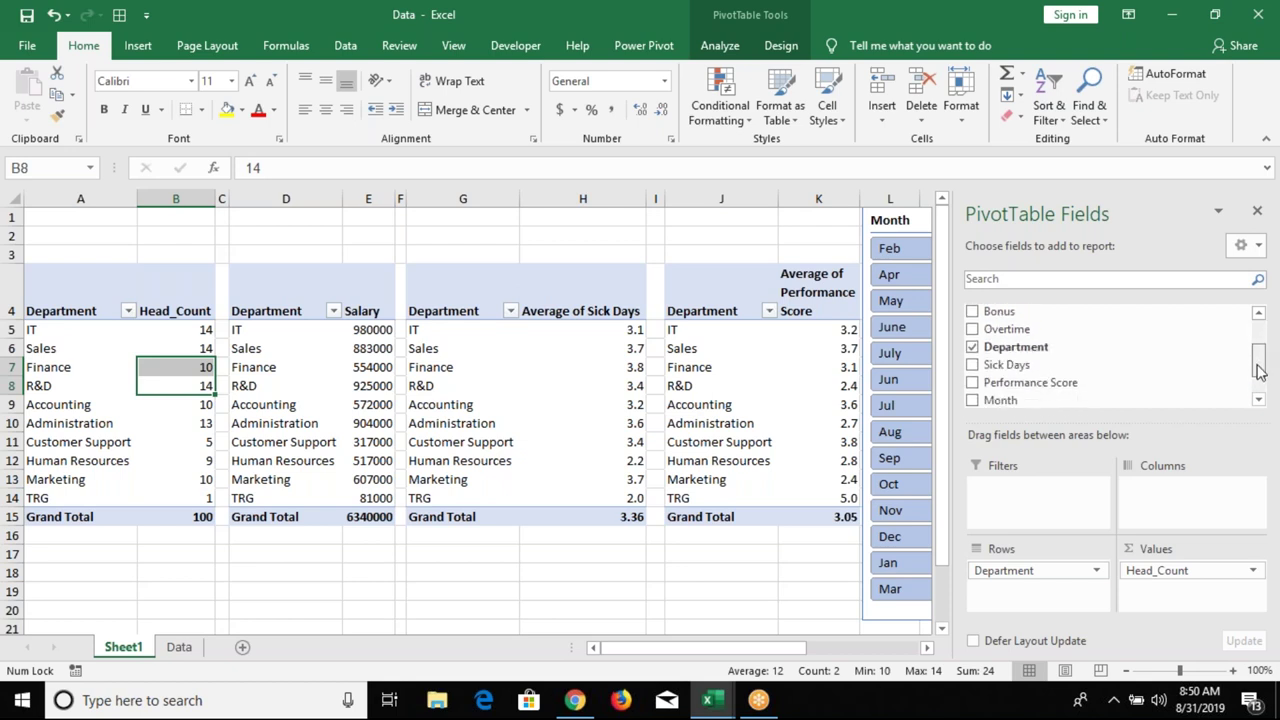
drag(1257, 372, 1255, 388)
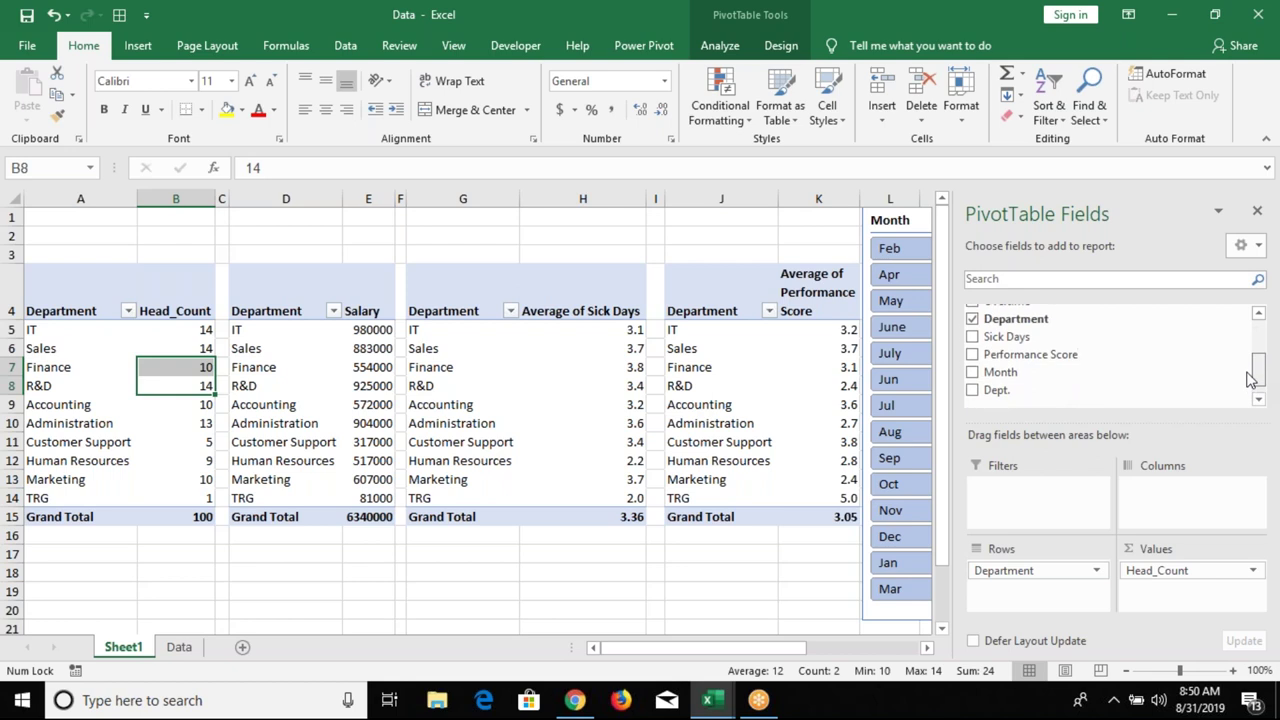
scroll(1024, 380, up, 5)
scroll(1060, 385, down, 3)
scroll(1060, 385, down, 2)
mouse_move(1066, 338)
mouse_down()
mouse_move(998, 280)
mouse_move(1064, 340)
mouse_up()
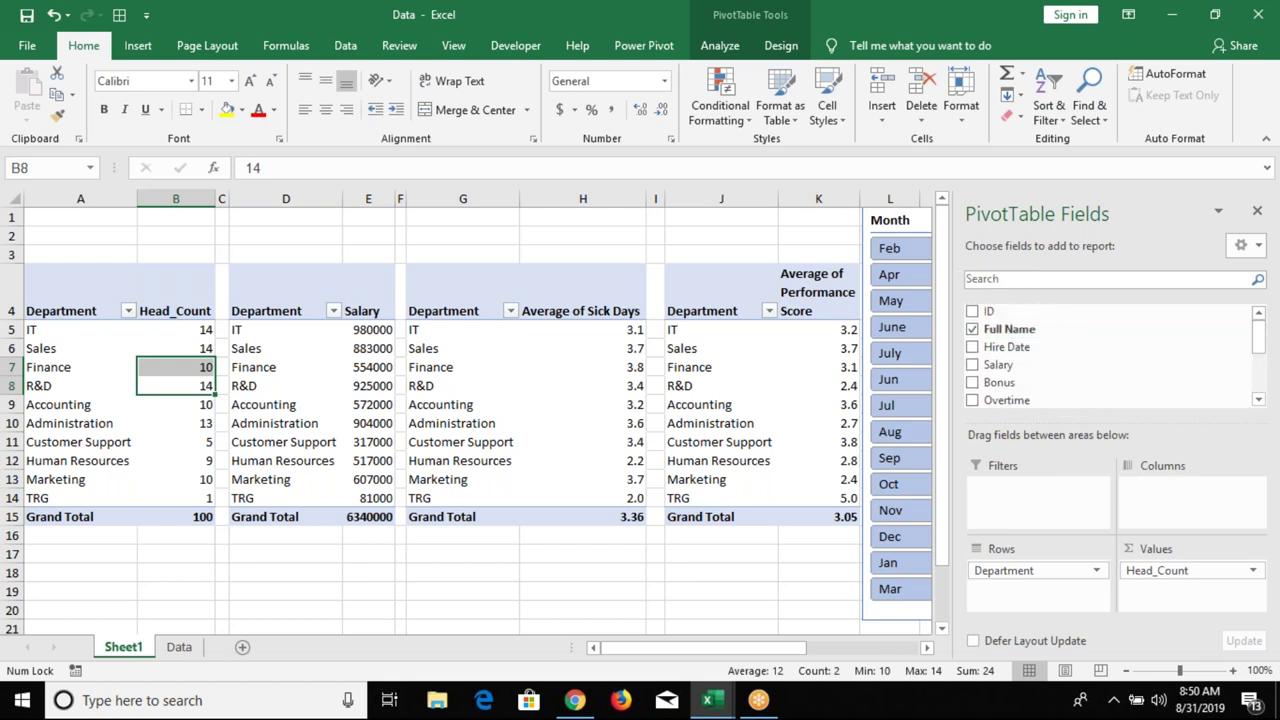
Insert a Performance Score slicer across rows 1–3, widened to column K and shrunk short.
click(715, 46)
click(488, 74)
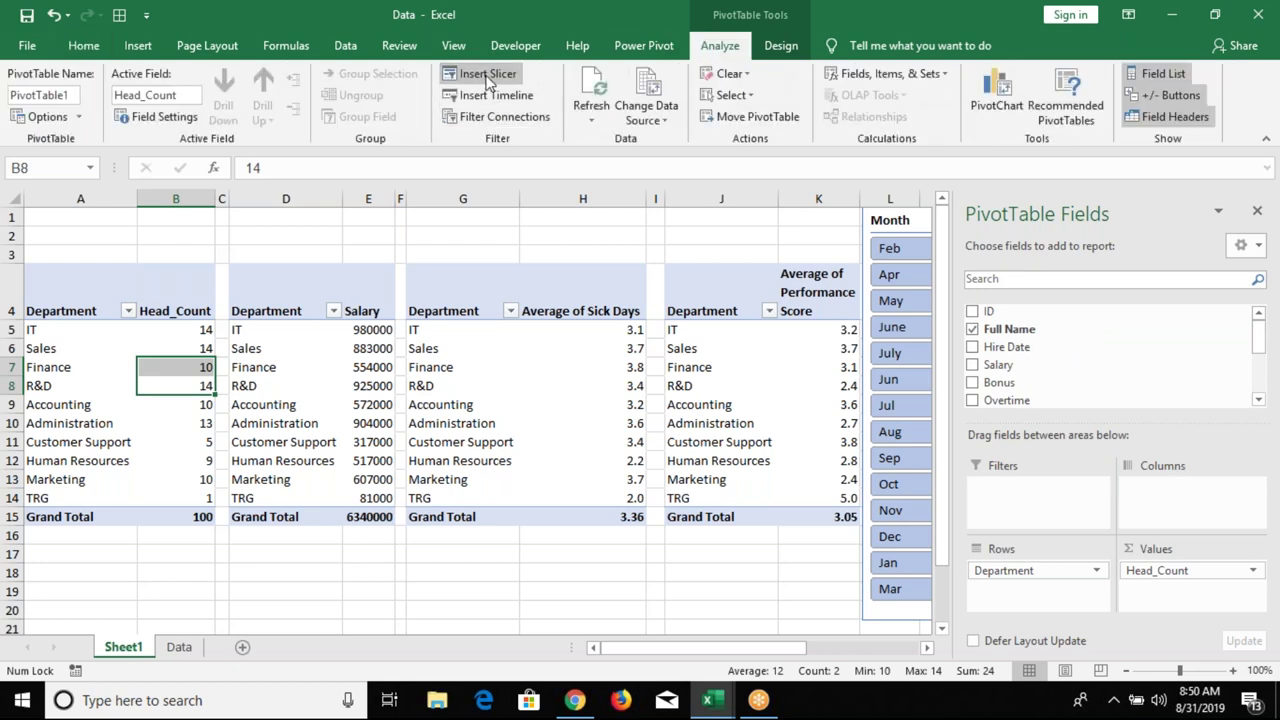
click(700, 348)
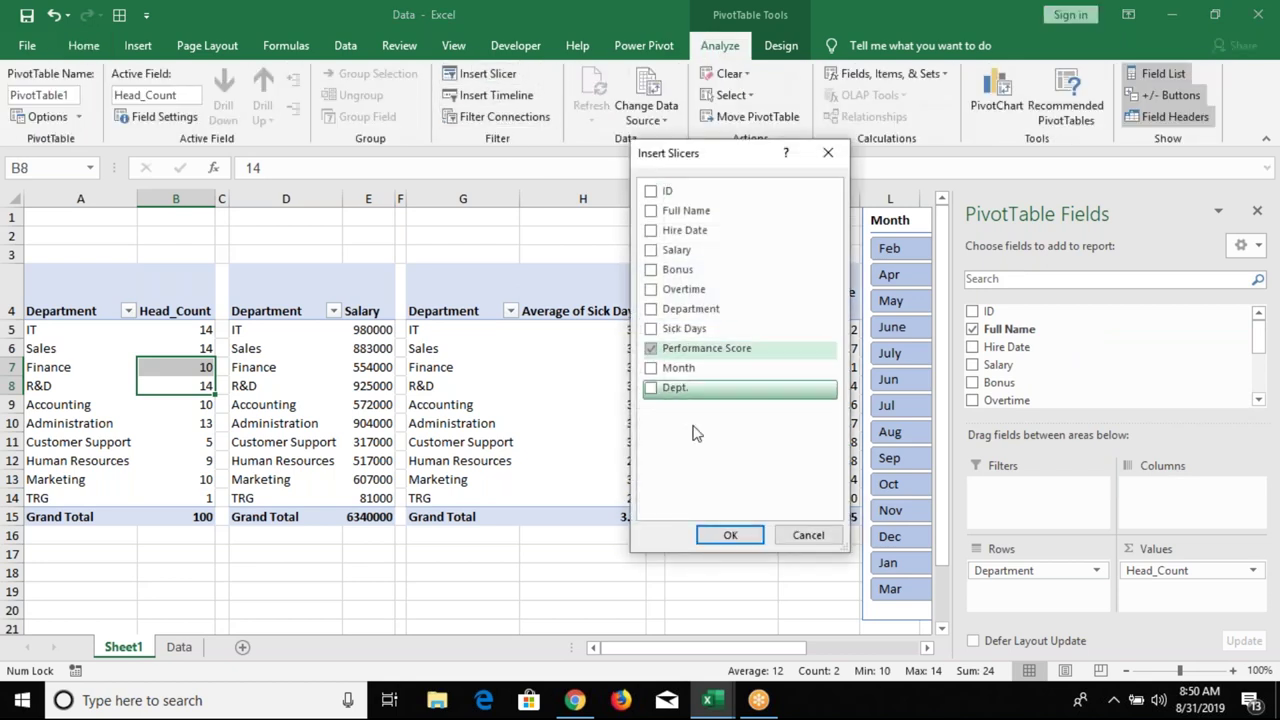
click(730, 535)
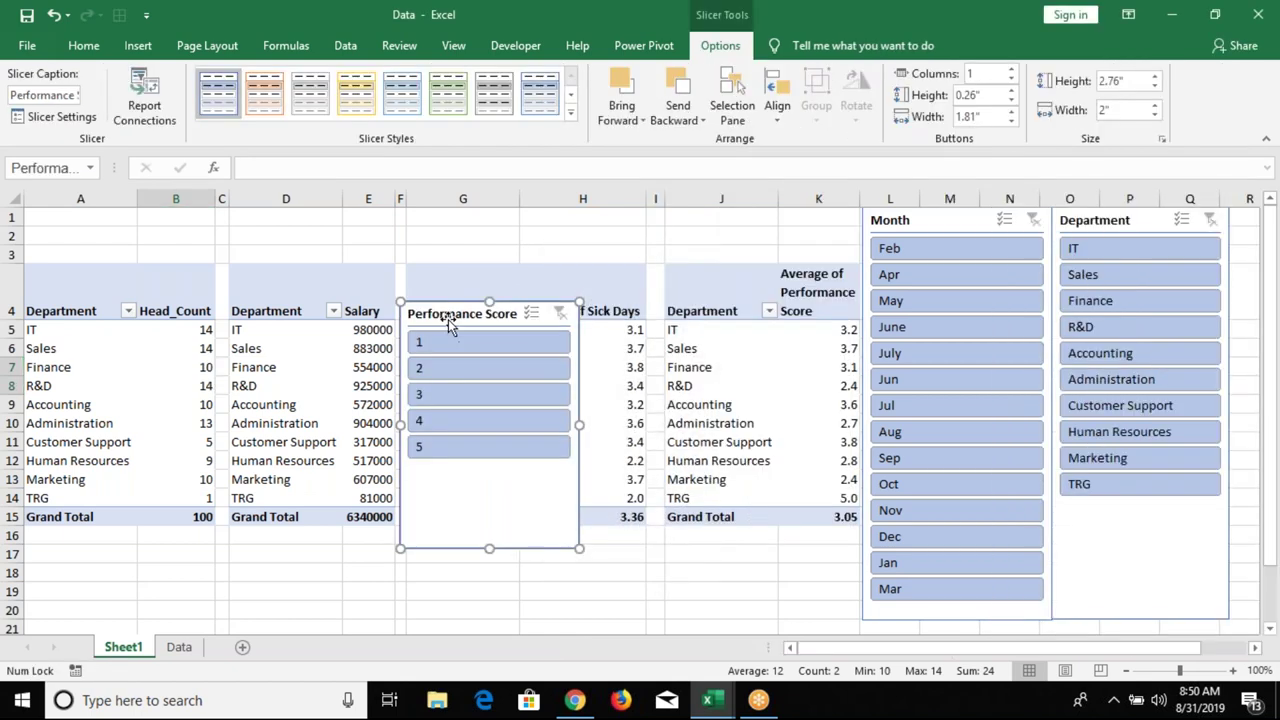
mouse_move(428, 312)
mouse_down()
mouse_move(177, 237)
mouse_move(519, 213)
mouse_up()
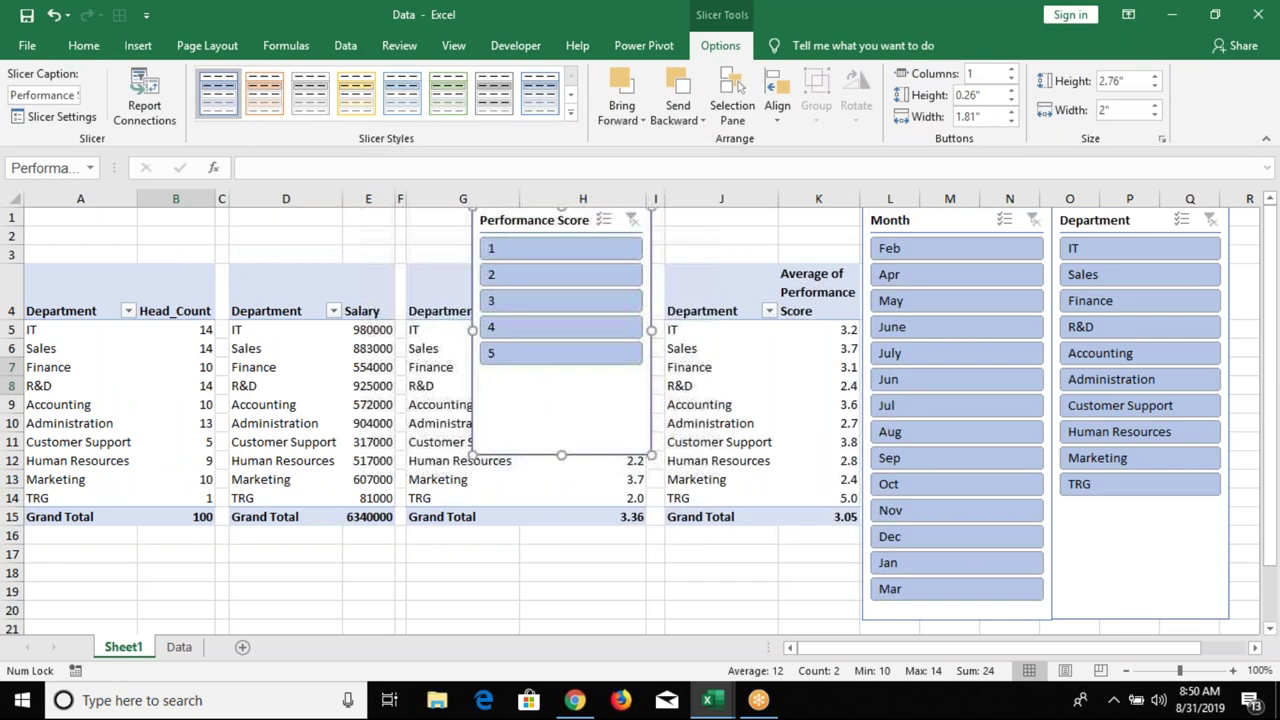
drag(651, 332, 860, 320)
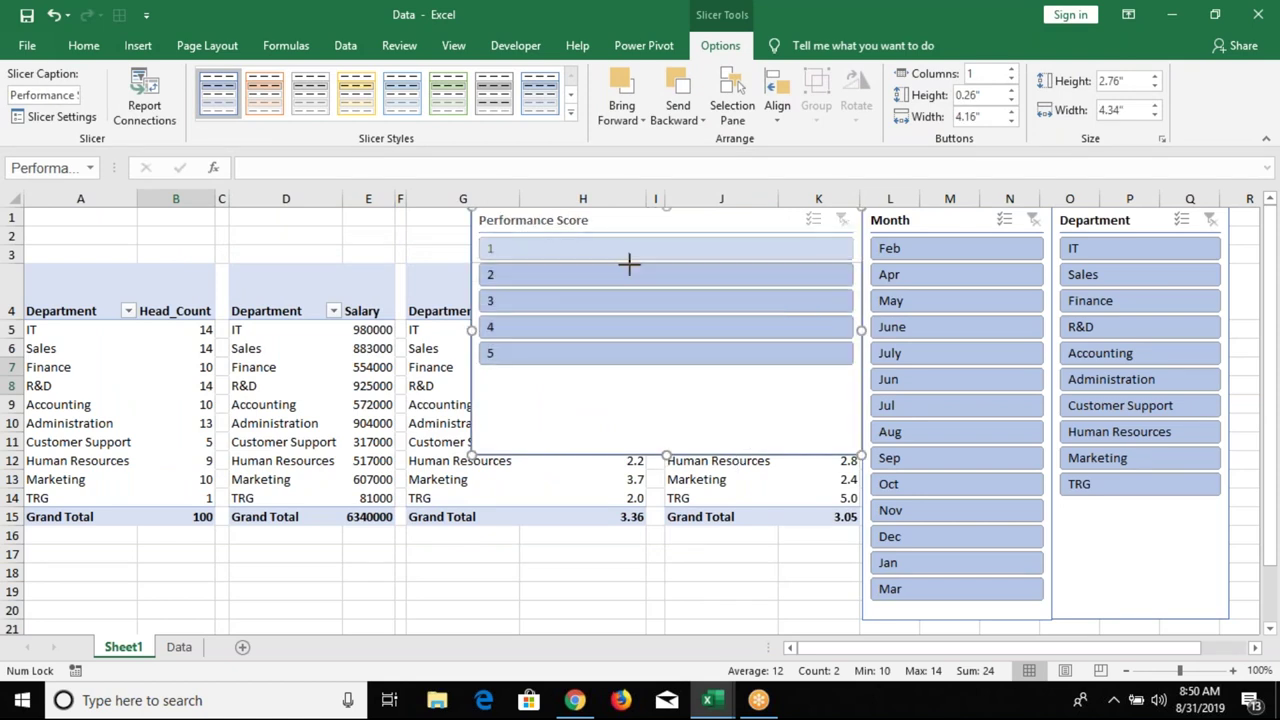
drag(628, 265, 628, 267)
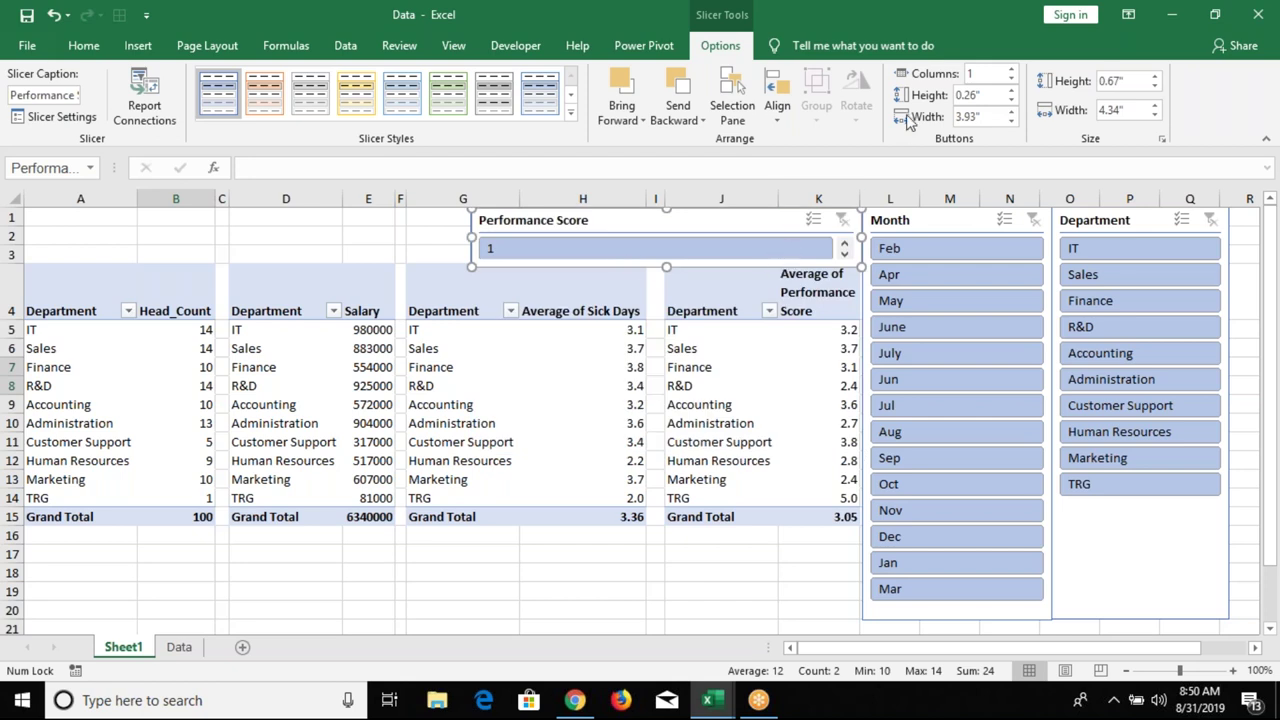
Raise the Performance Score slicer's button columns to 5 so scores 1–5 sit in one row.
click(1012, 70)
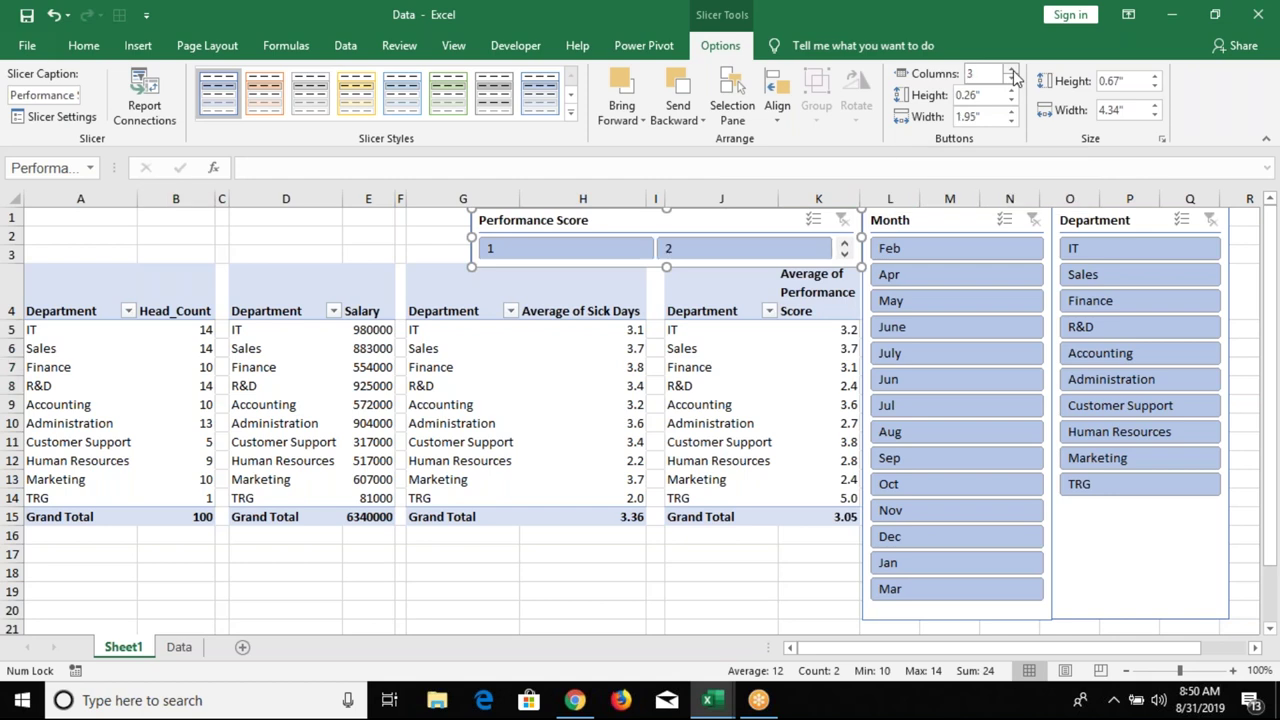
click(1012, 71)
click(1012, 71)
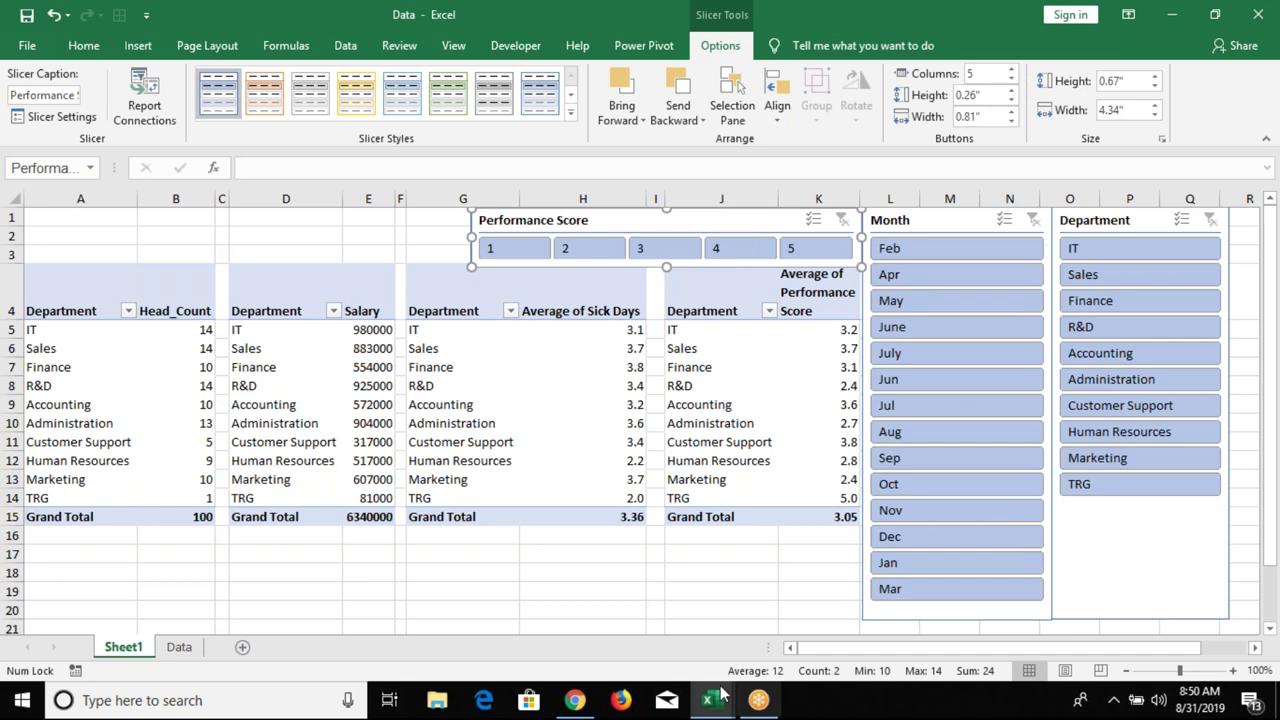
Select a cell in the Head_Count pivot and bring up the PivotTable Analyze commands.
click(662, 589)
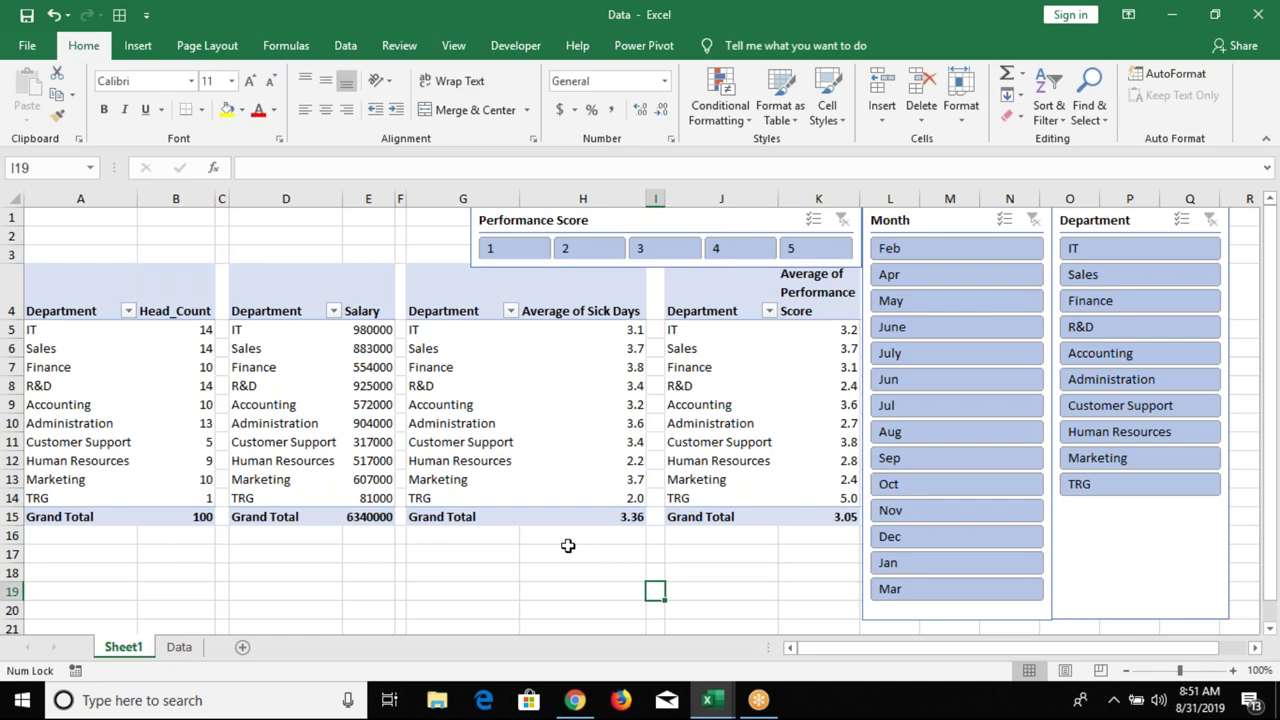
click(203, 386)
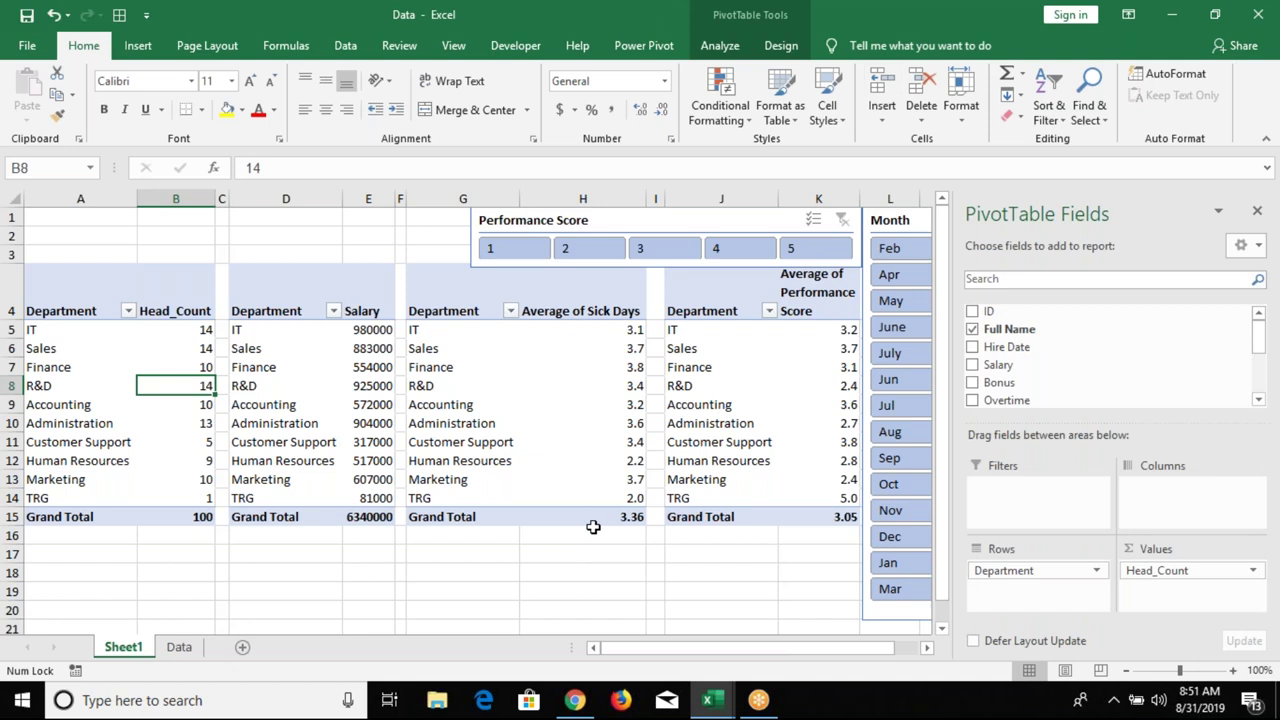
click(570, 591)
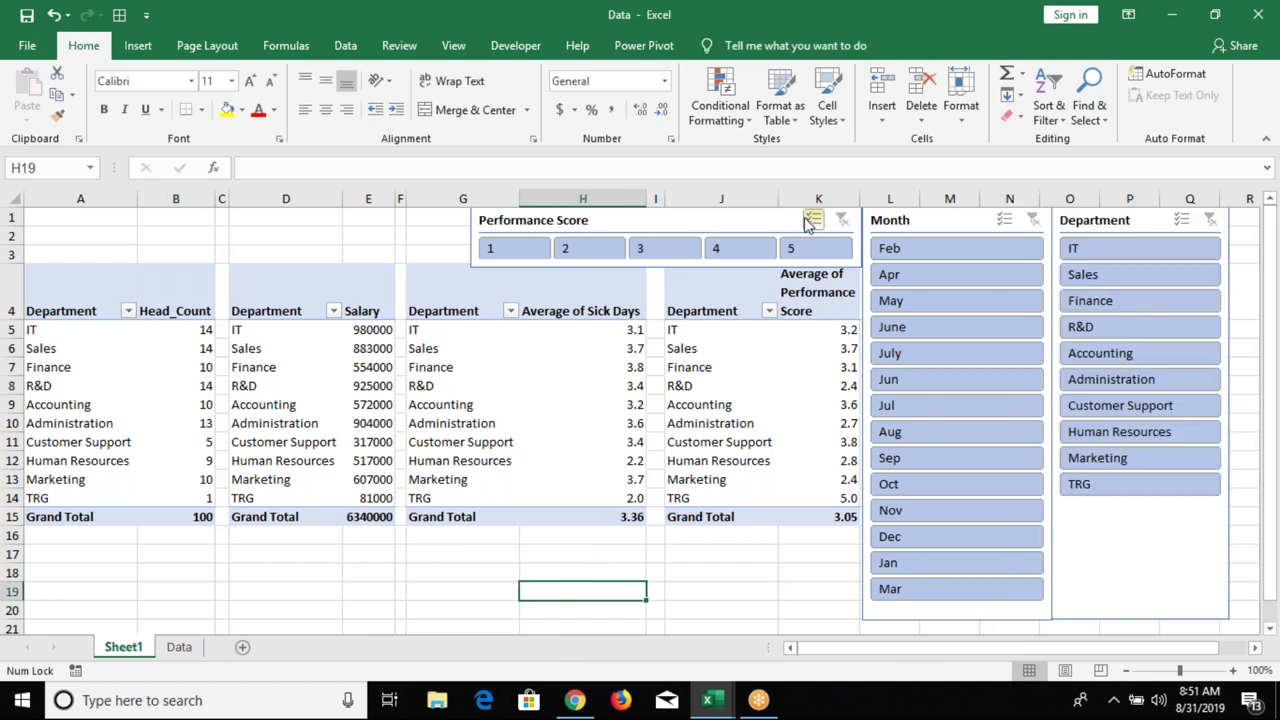
click(101, 441)
click(722, 47)
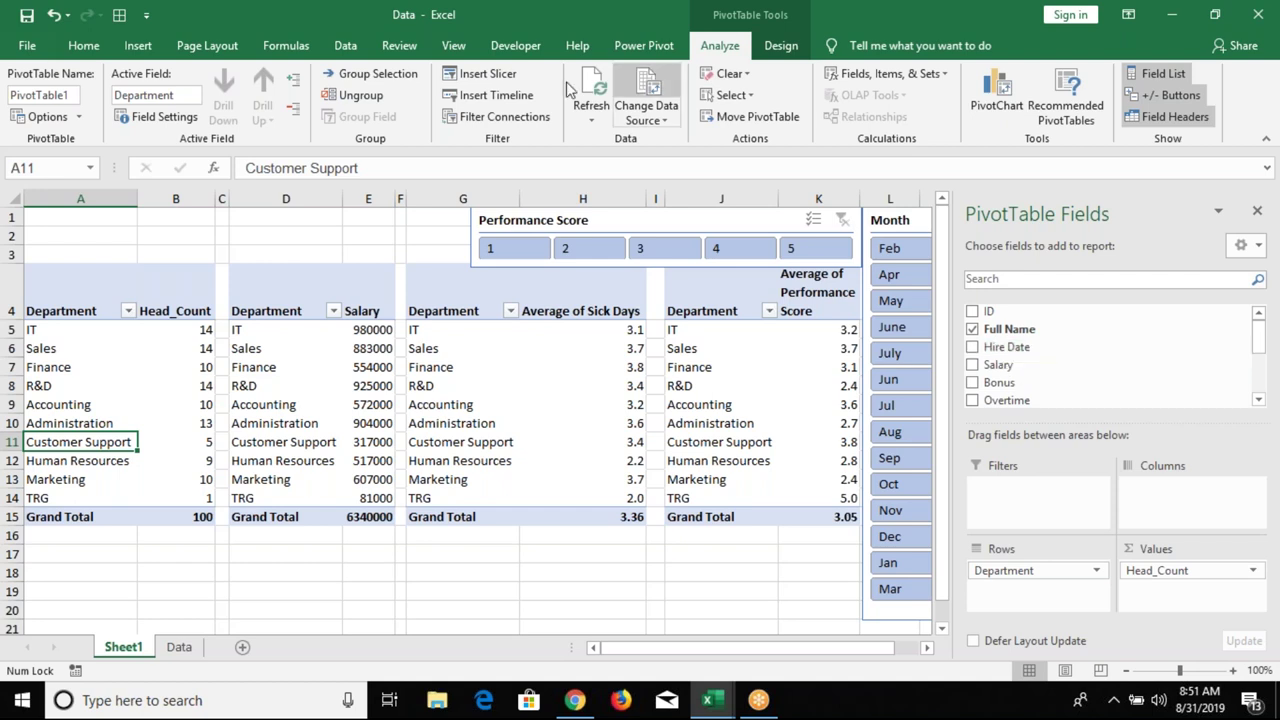
Insert a Hire Date timeline and place it below the Sick Days and Performance Score pivots.
click(495, 95)
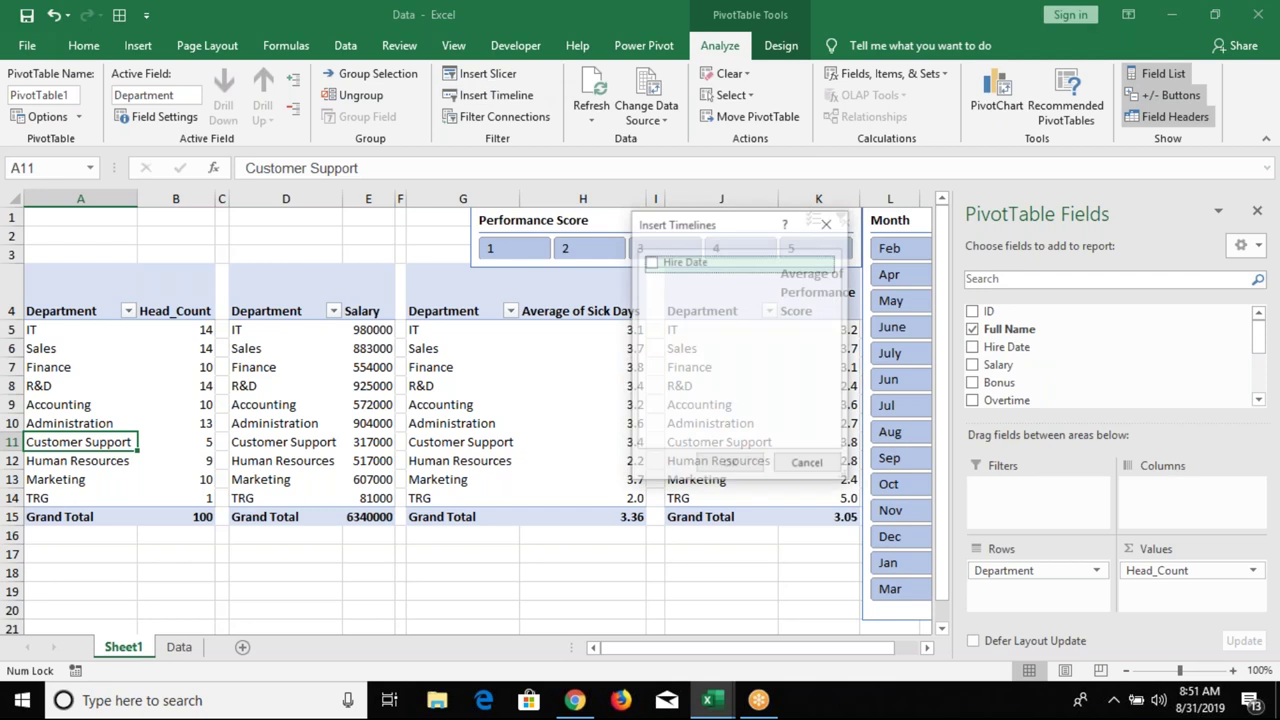
click(652, 262)
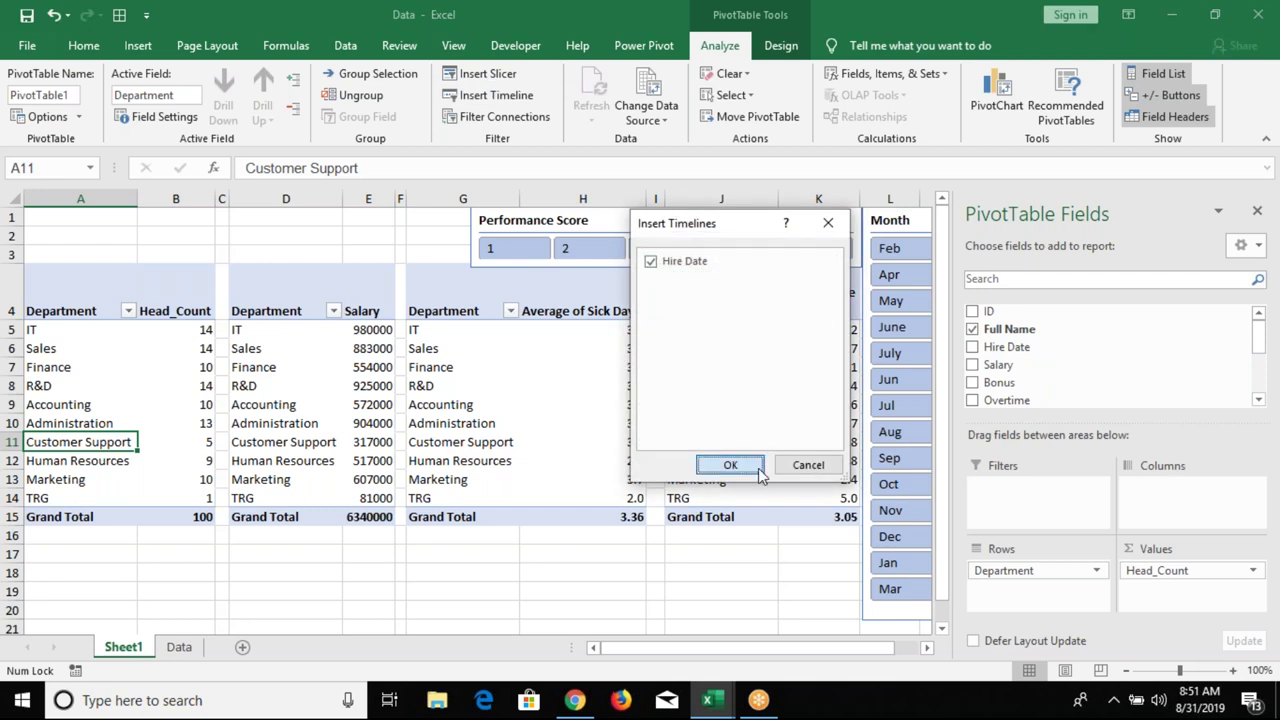
click(738, 464)
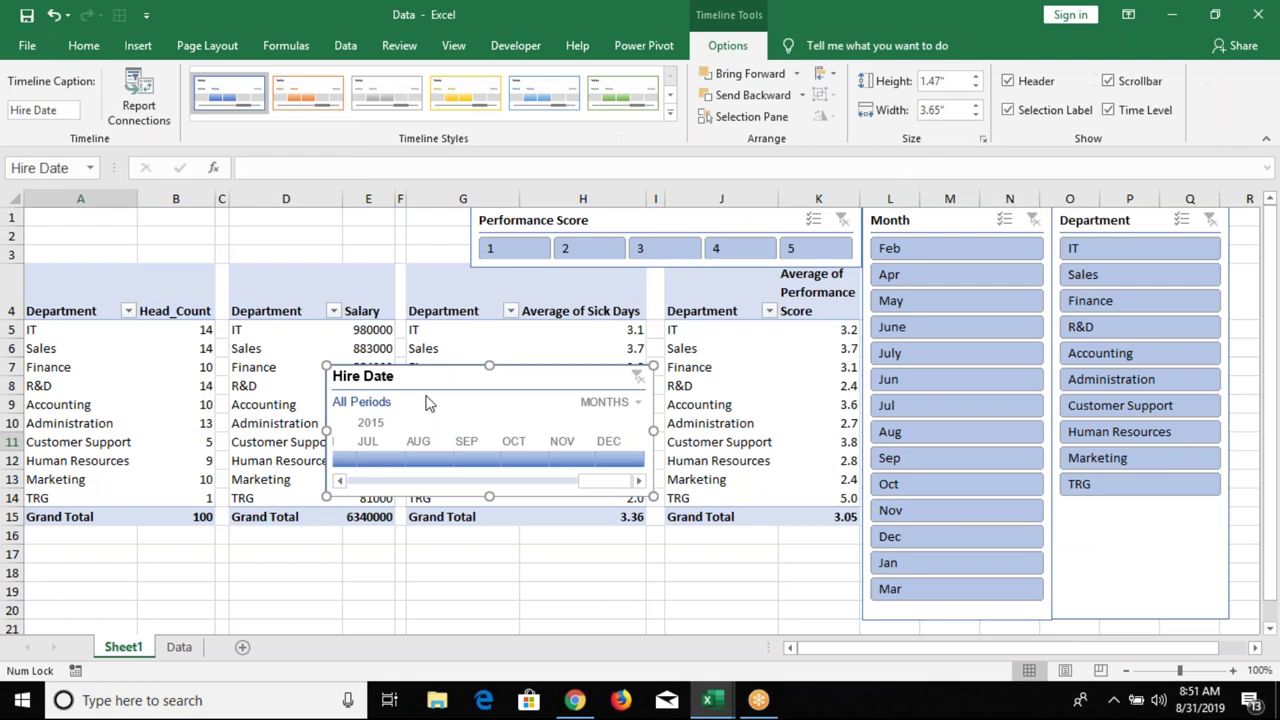
mouse_move(420, 380)
mouse_down()
mouse_move(238, 222)
mouse_move(169, 237)
mouse_move(105, 209)
mouse_move(575, 555)
mouse_move(660, 537)
mouse_up()
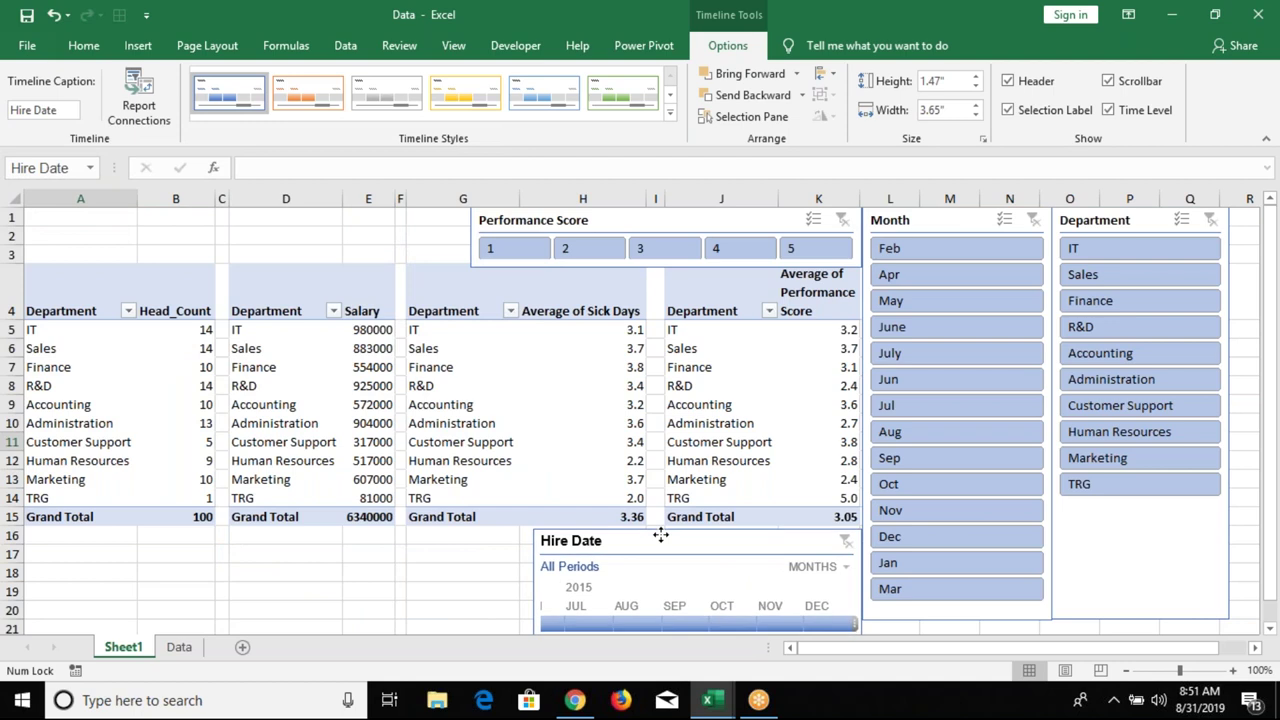
click(471, 558)
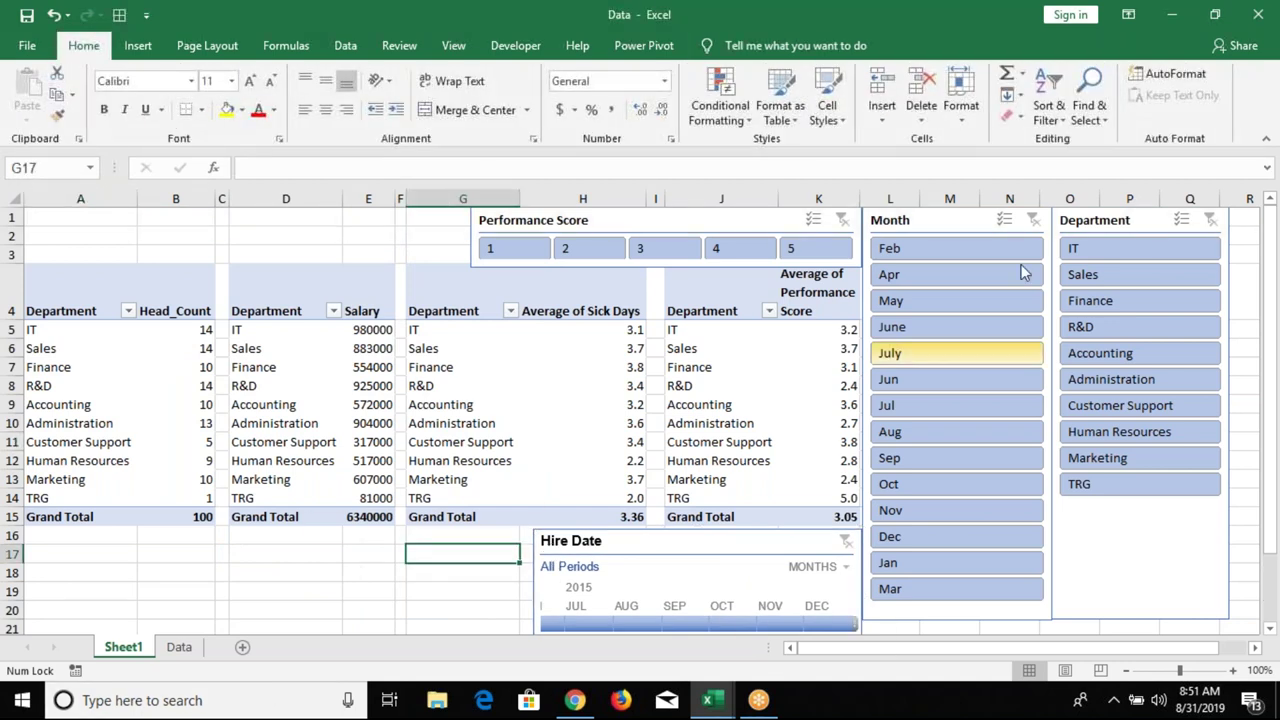
click(965, 301)
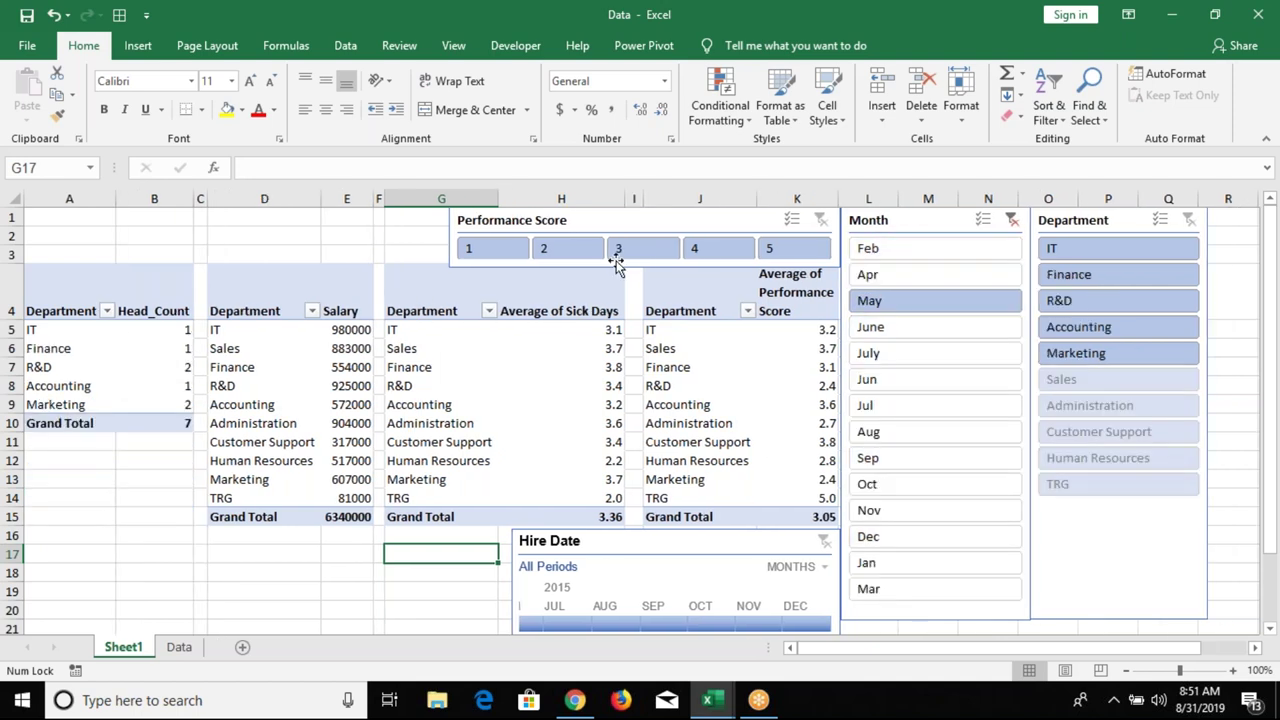
click(618, 256)
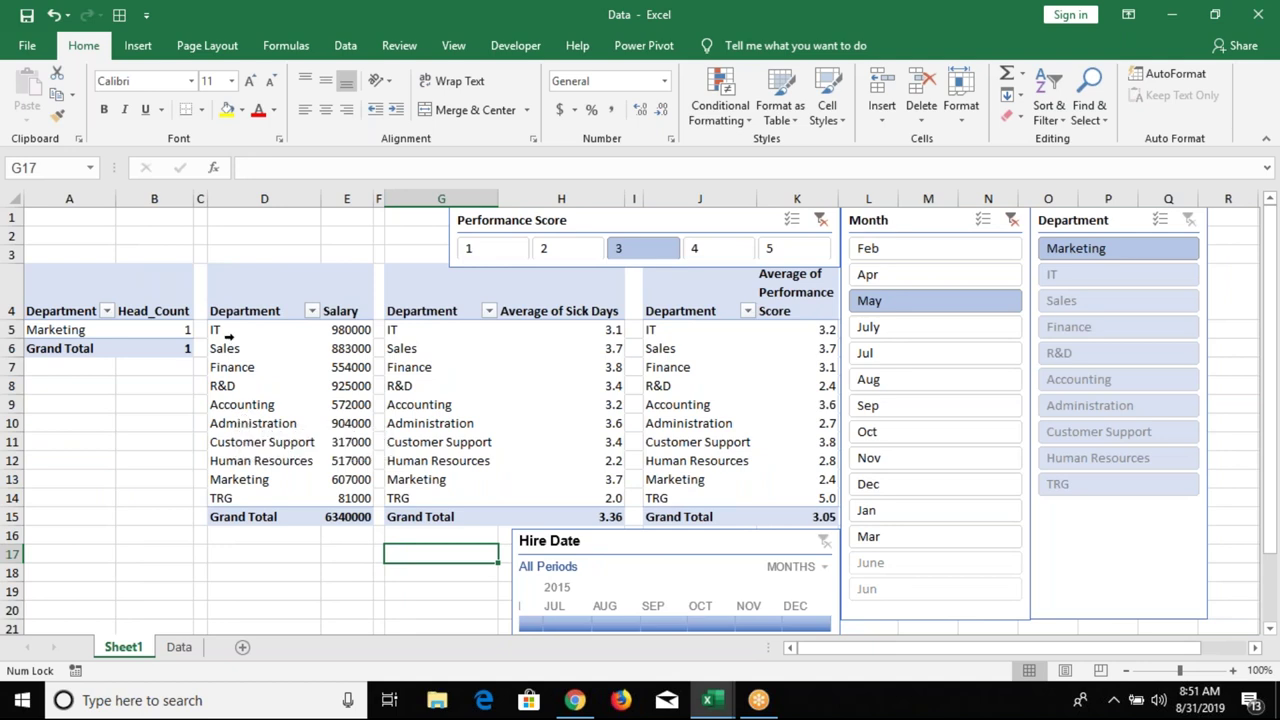
click(820, 219)
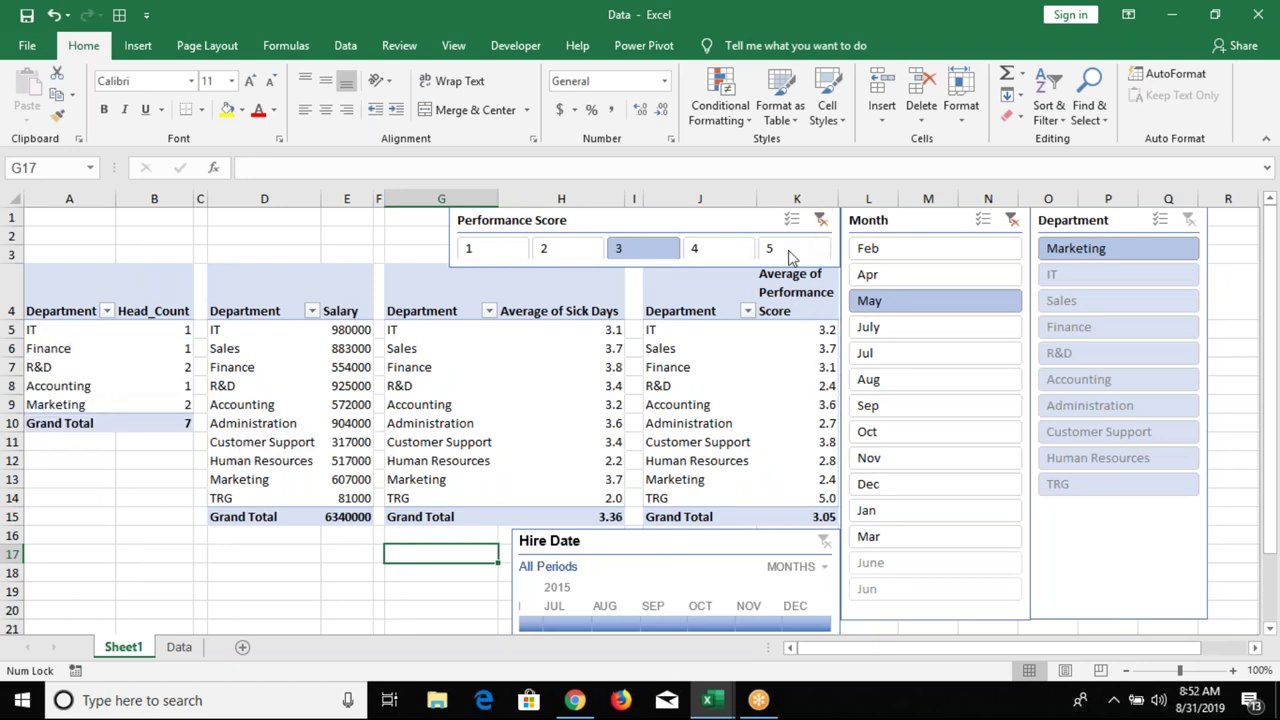
click(1011, 220)
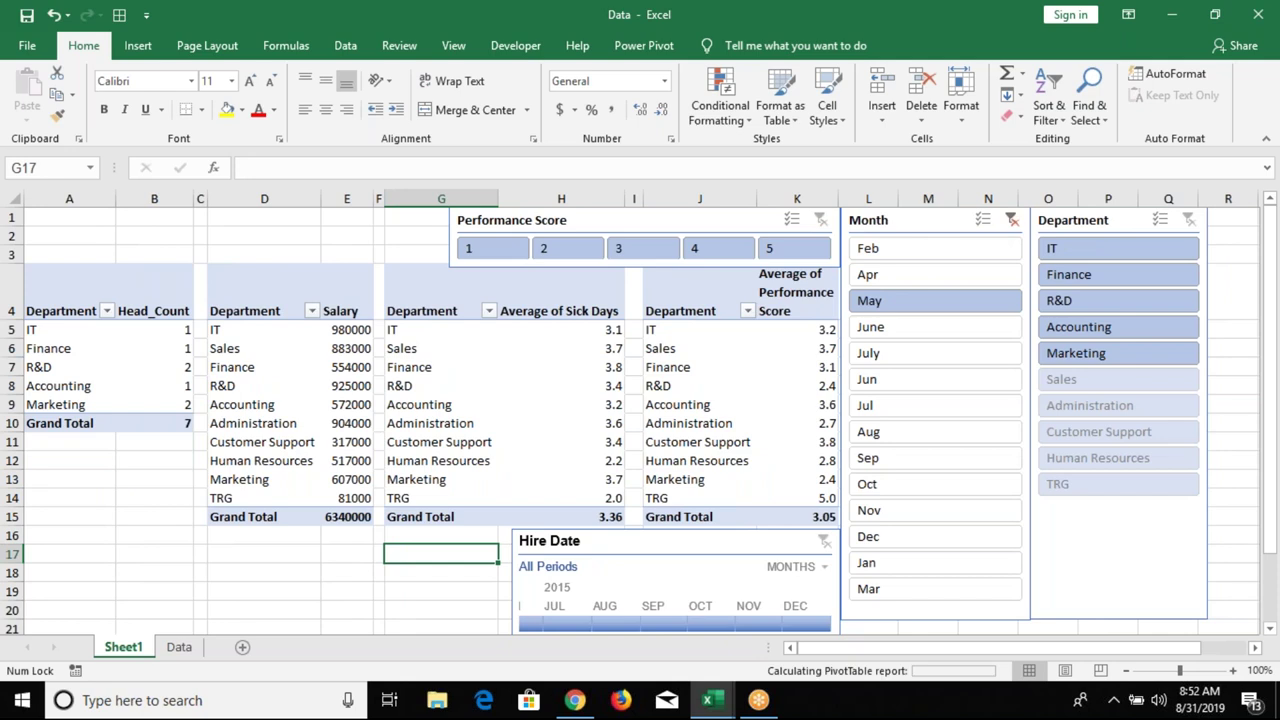
mouse_move(806, 508)
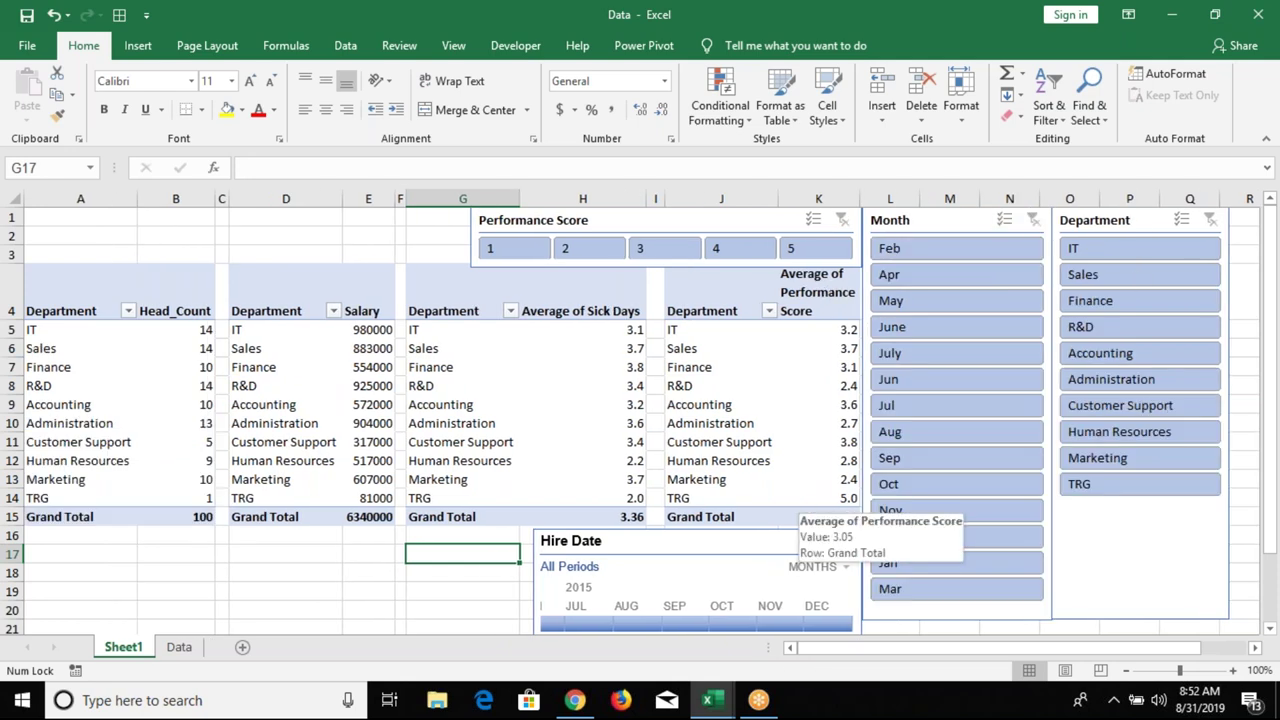
click(100, 367)
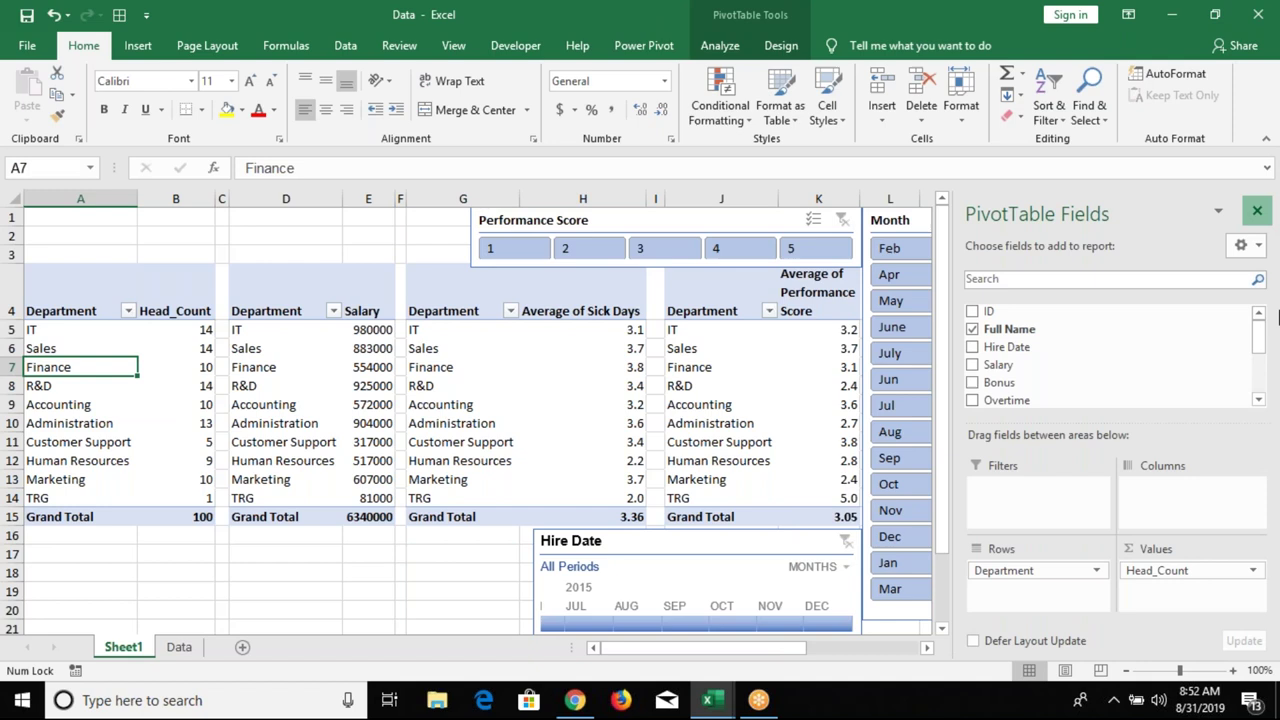
Copy the Head_Count pivot table A4:B15 and paste it at cell A18.
click(1257, 210)
click(206, 577)
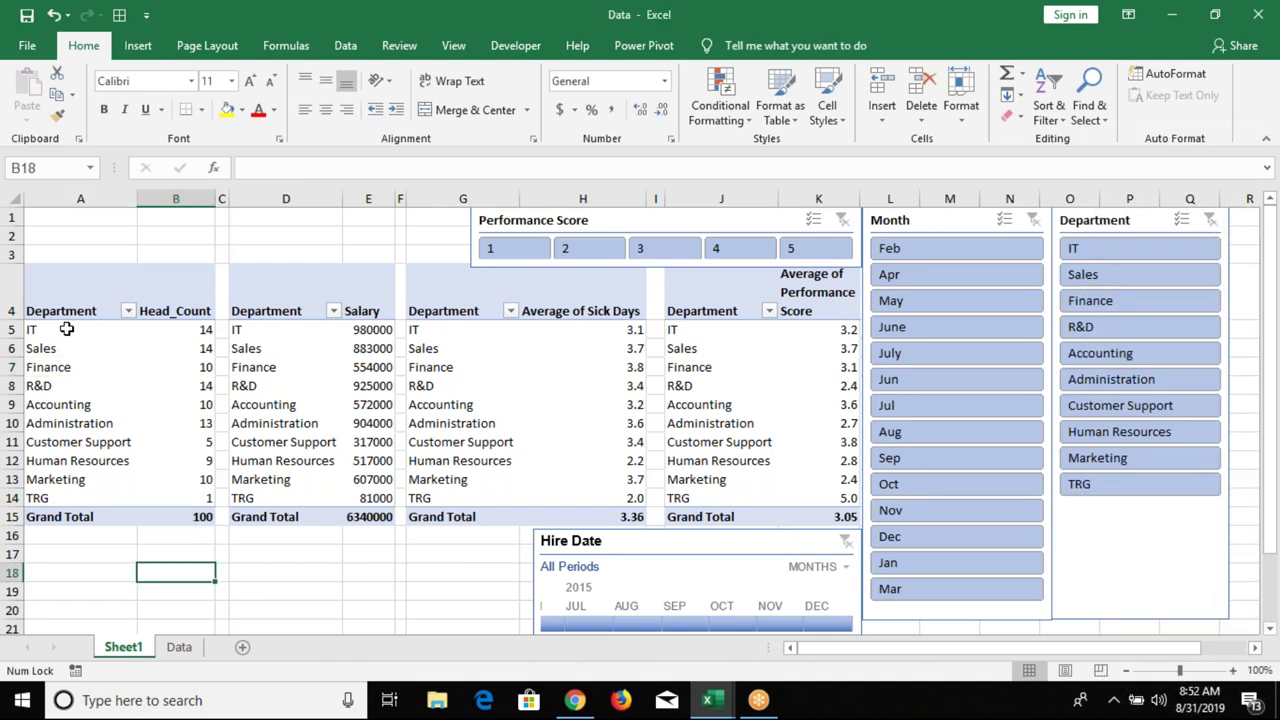
drag(46, 303, 171, 516)
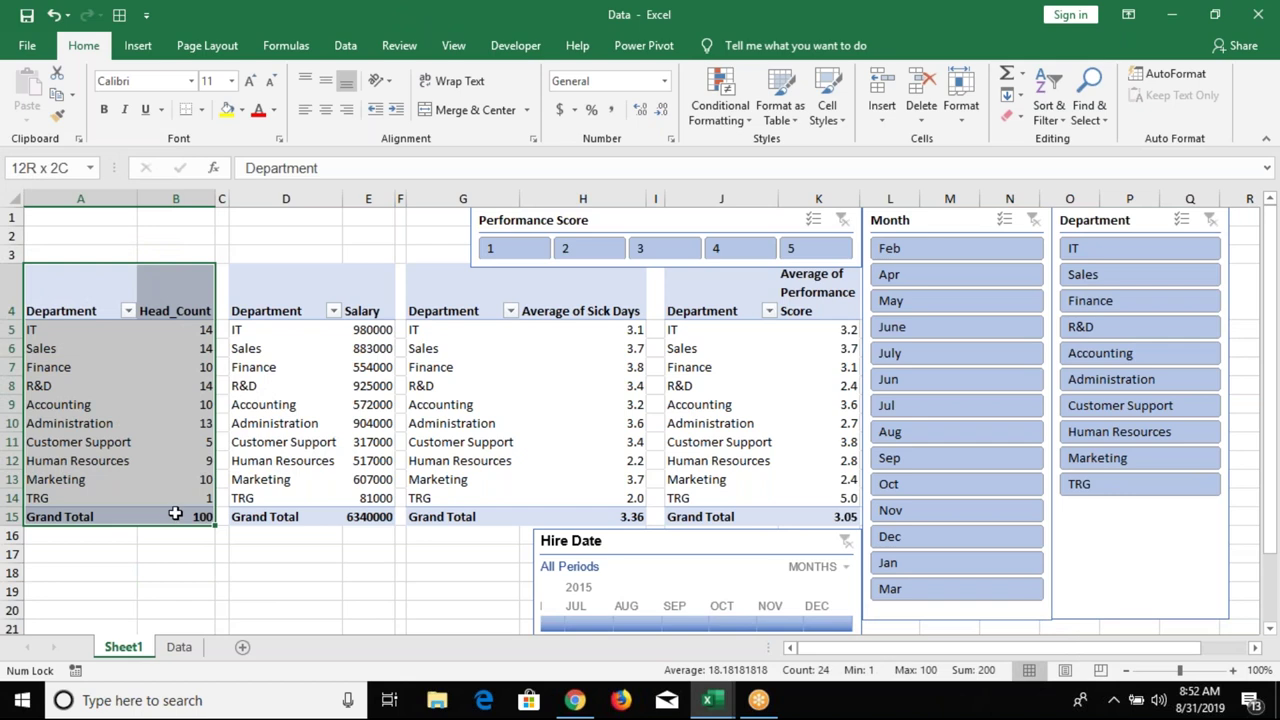
mouse_move(171, 516)
mouse_down()
mouse_move(199, 505)
mouse_move(190, 514)
mouse_up()
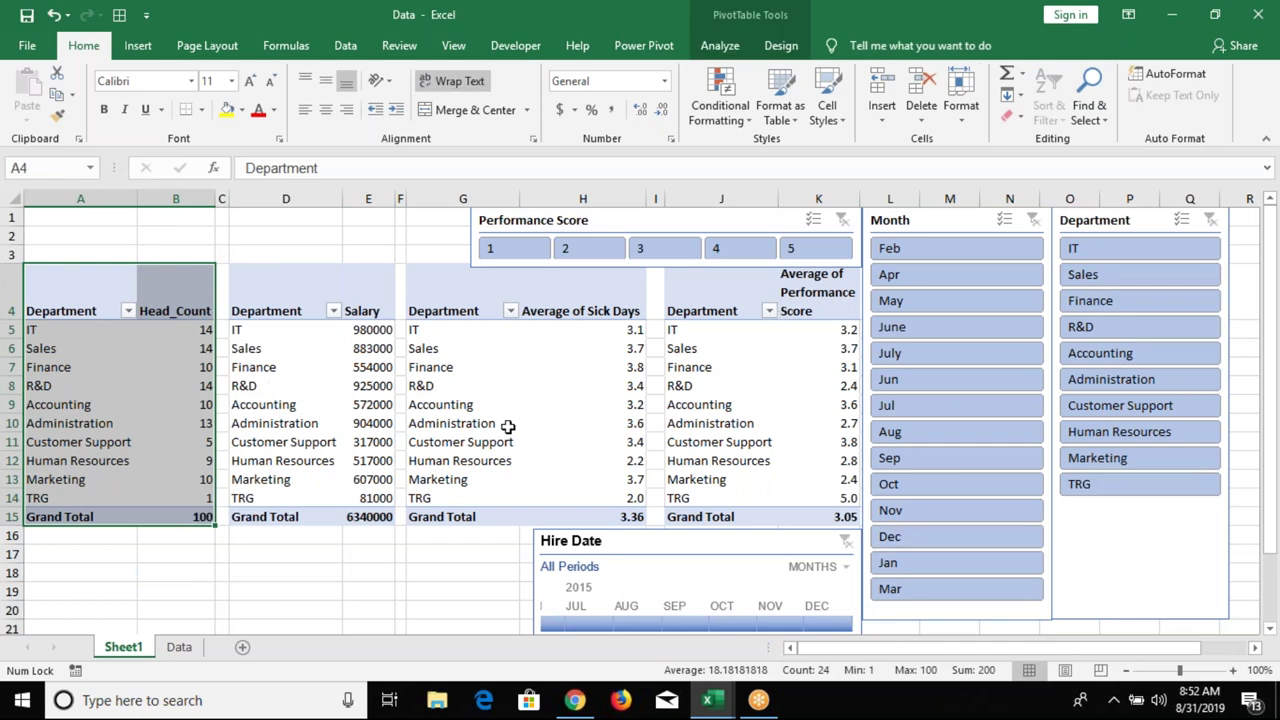
key(ctrl+c)
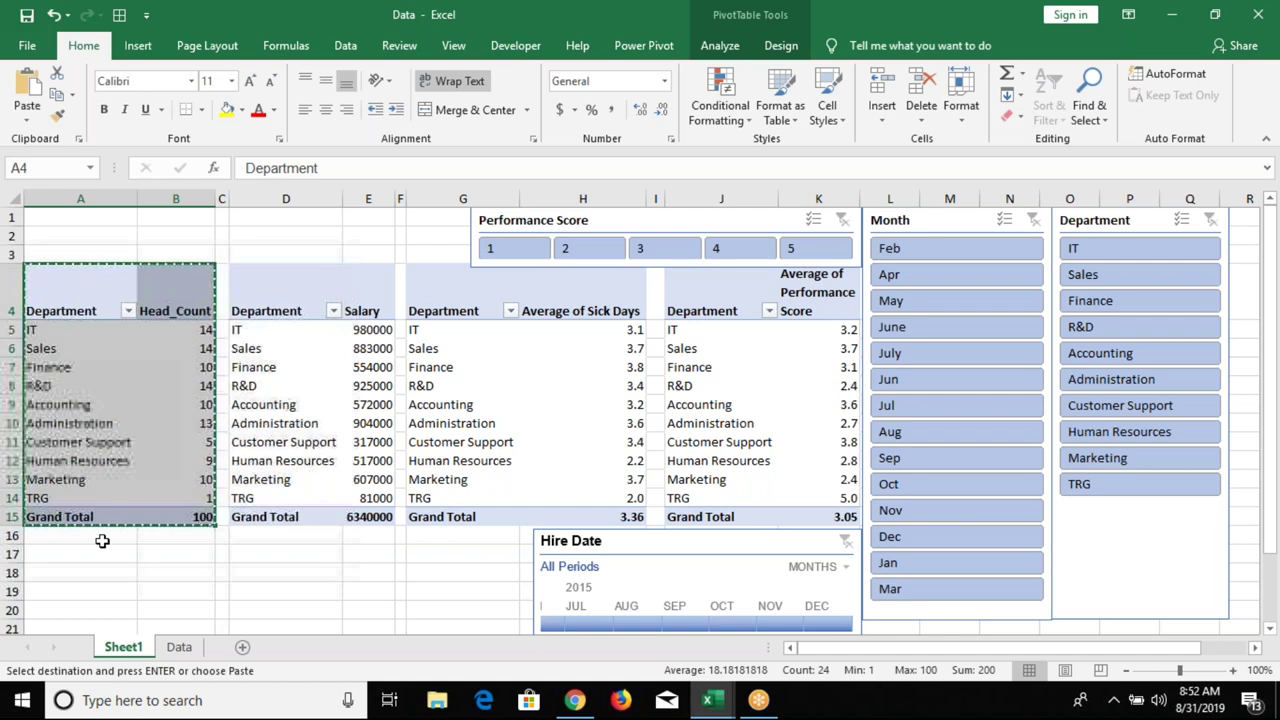
click(76, 573)
key(ctrl+v)
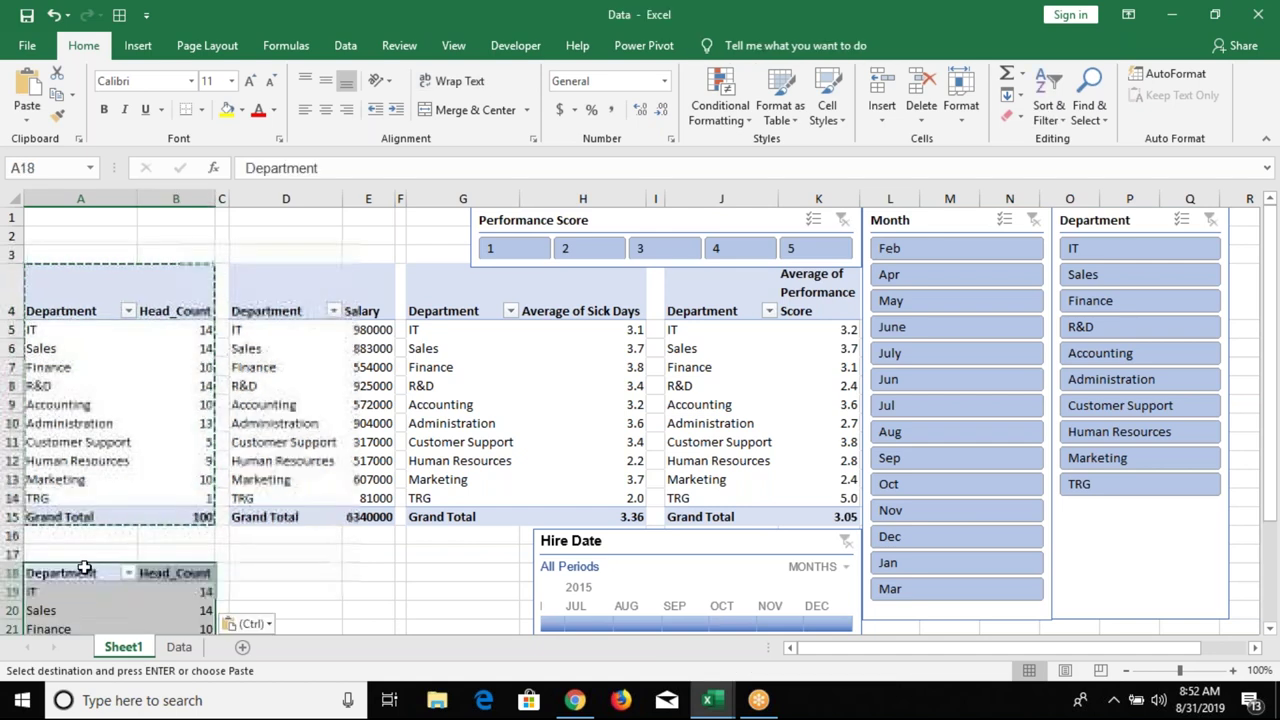
View the copied pivot's Head_Count value field settings, then close them unchanged.
click(177, 573)
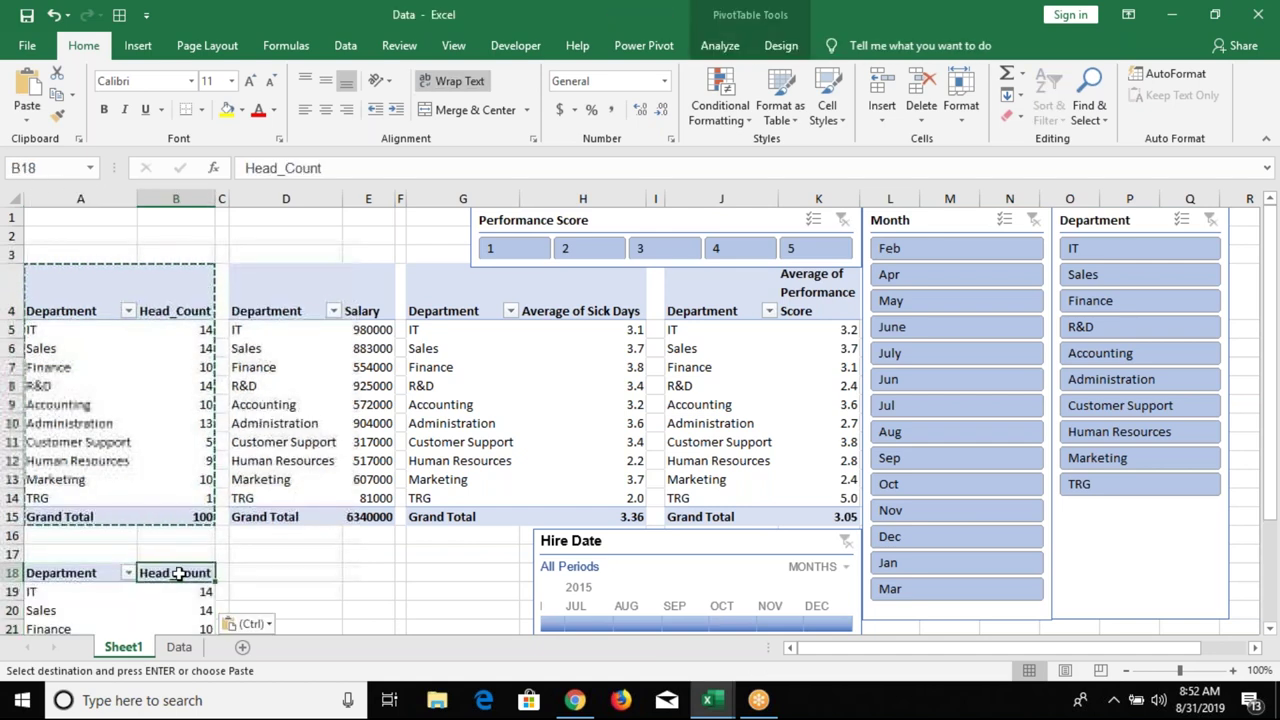
double_click(177, 573)
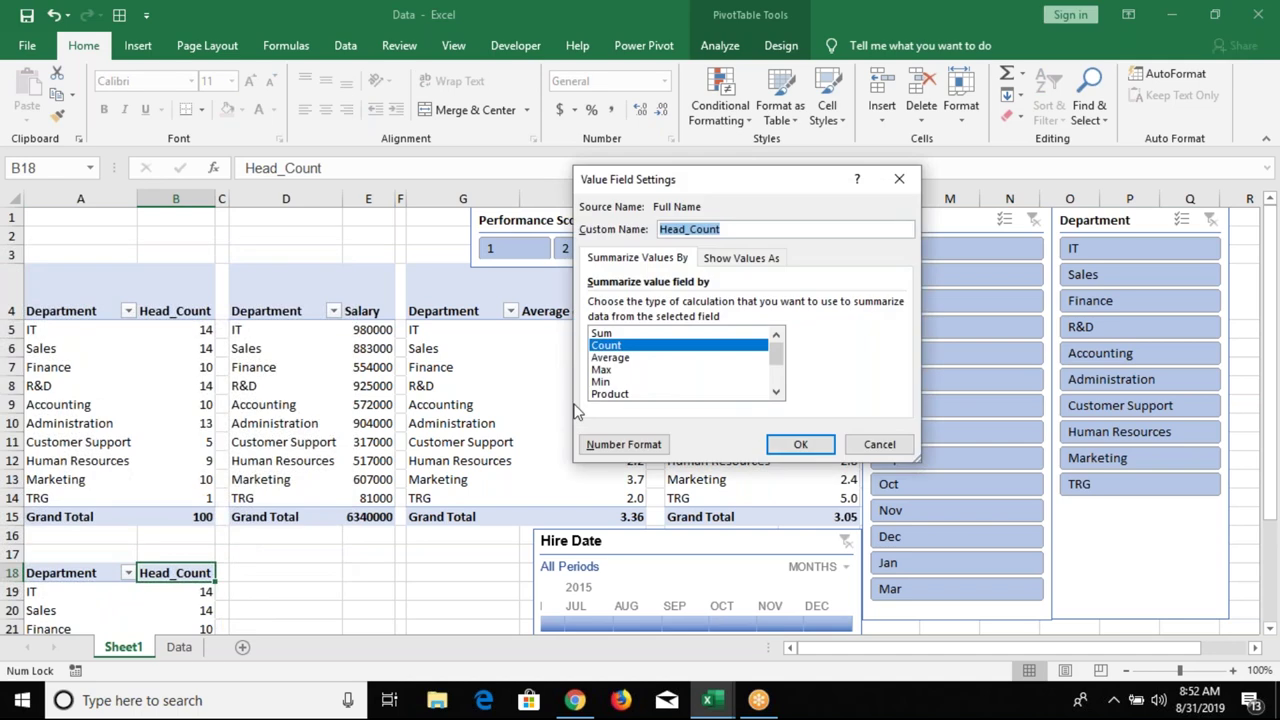
key(Escape)
click(195, 591)
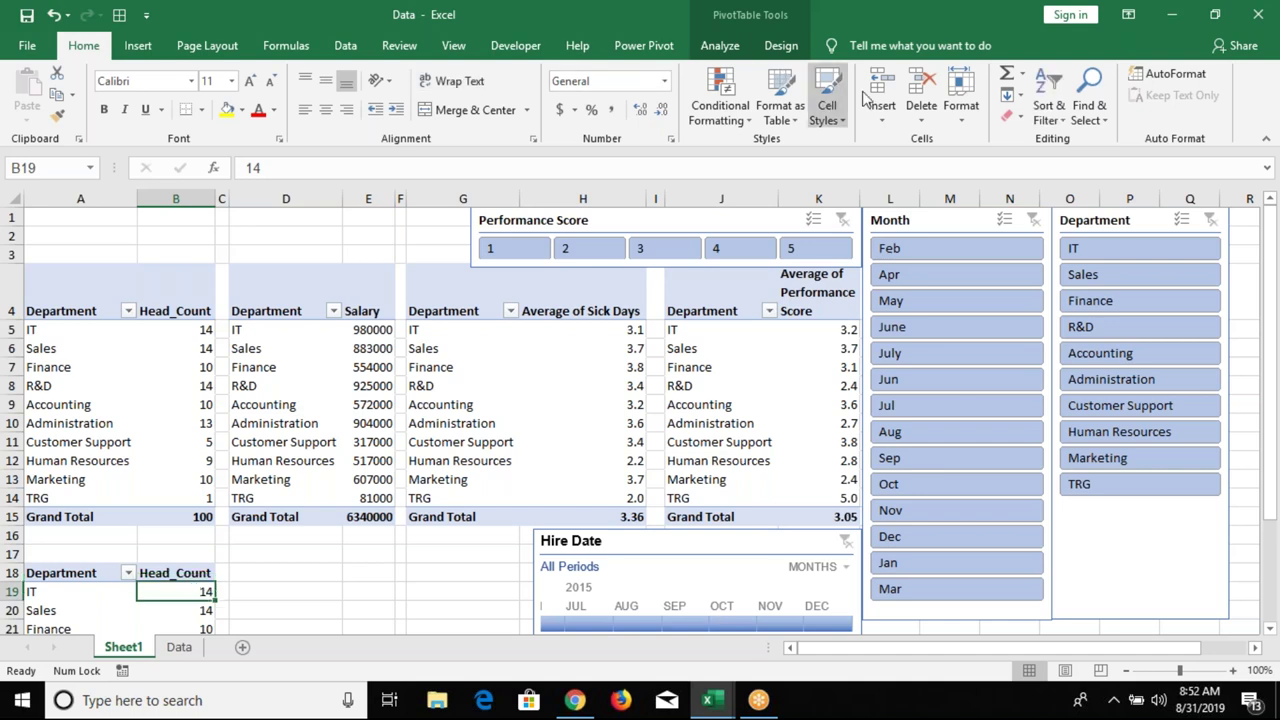
Replace Head_Count with Bonus in the copied pivot's values.
click(974, 384)
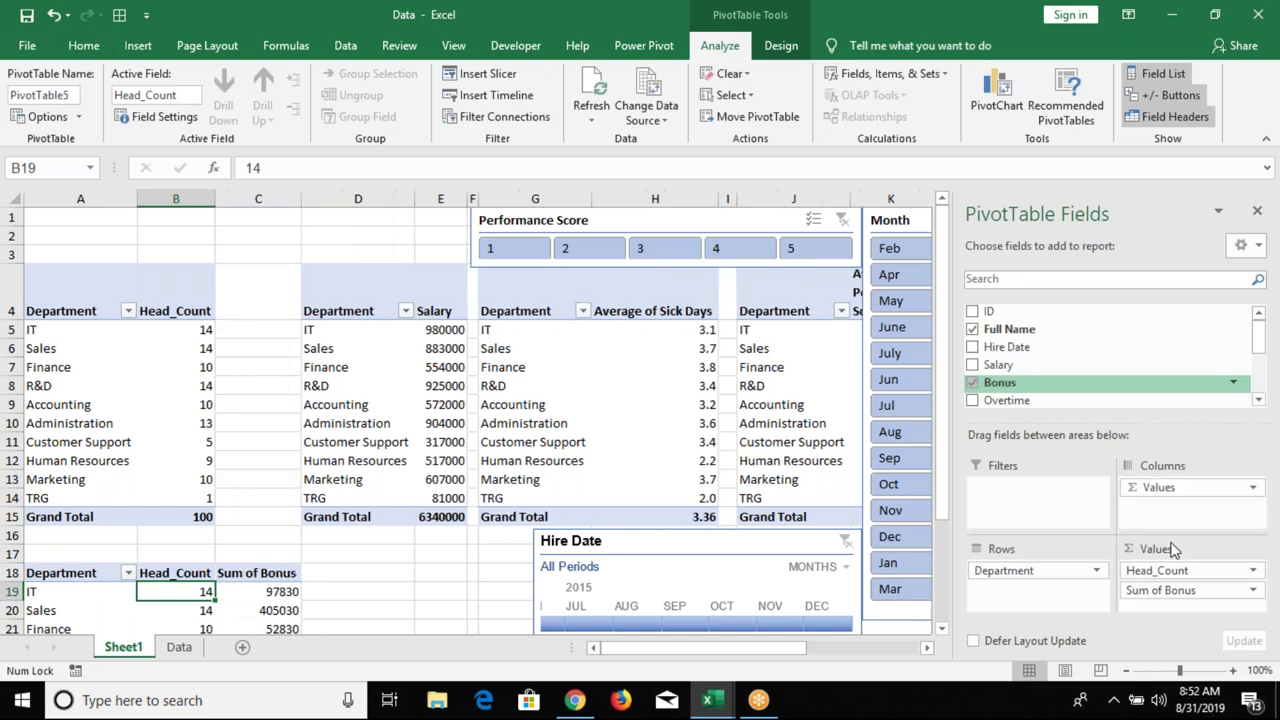
drag(1166, 571, 1066, 360)
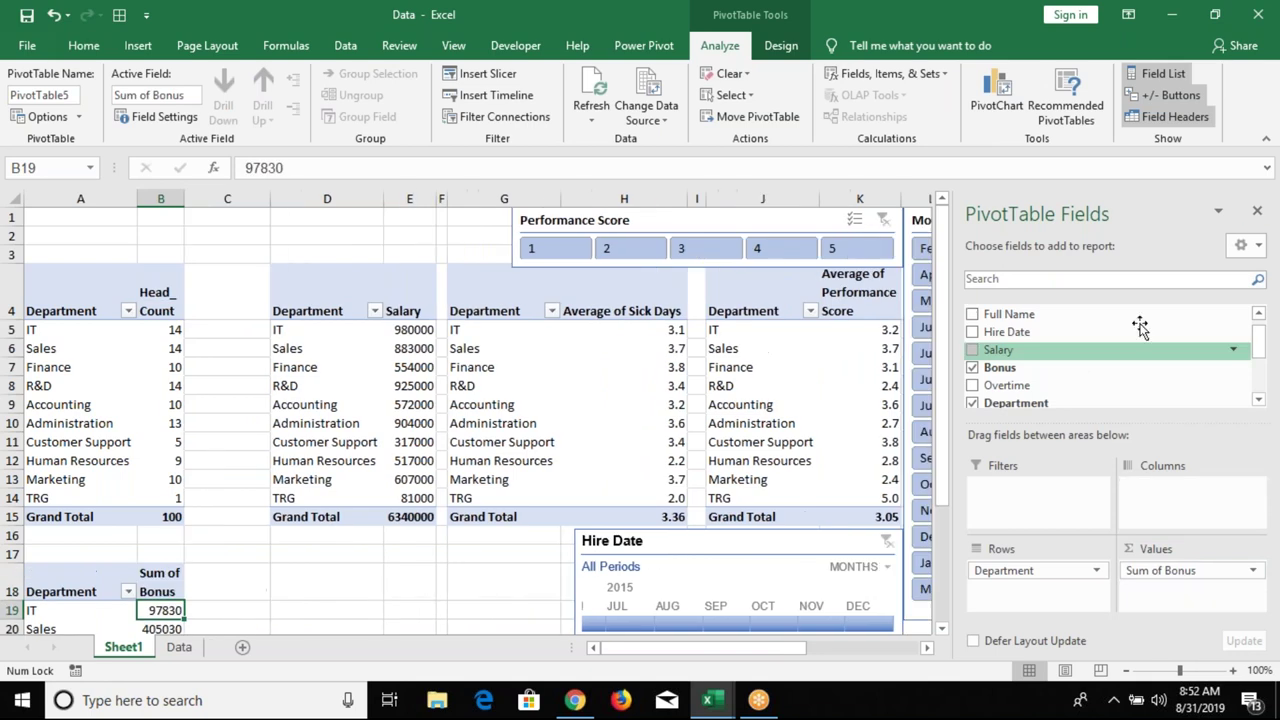
click(1257, 211)
click(277, 580)
Test the Hire Date timeline with July 2015, check the filtered departments, then clear the filter.
scroll(243, 597, down, 2)
scroll(171, 574, down, 2)
scroll(380, 609, up, 3)
scroll(443, 580, down, 3)
click(622, 363)
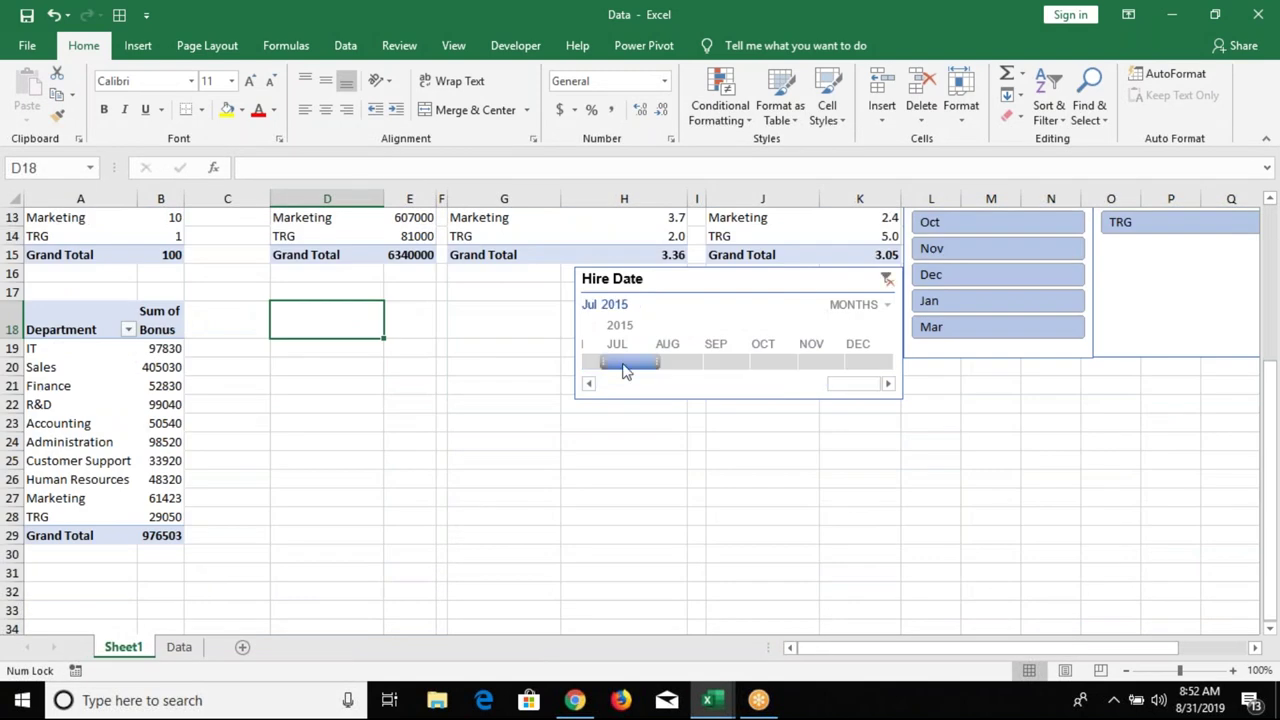
drag(100, 403, 60, 368)
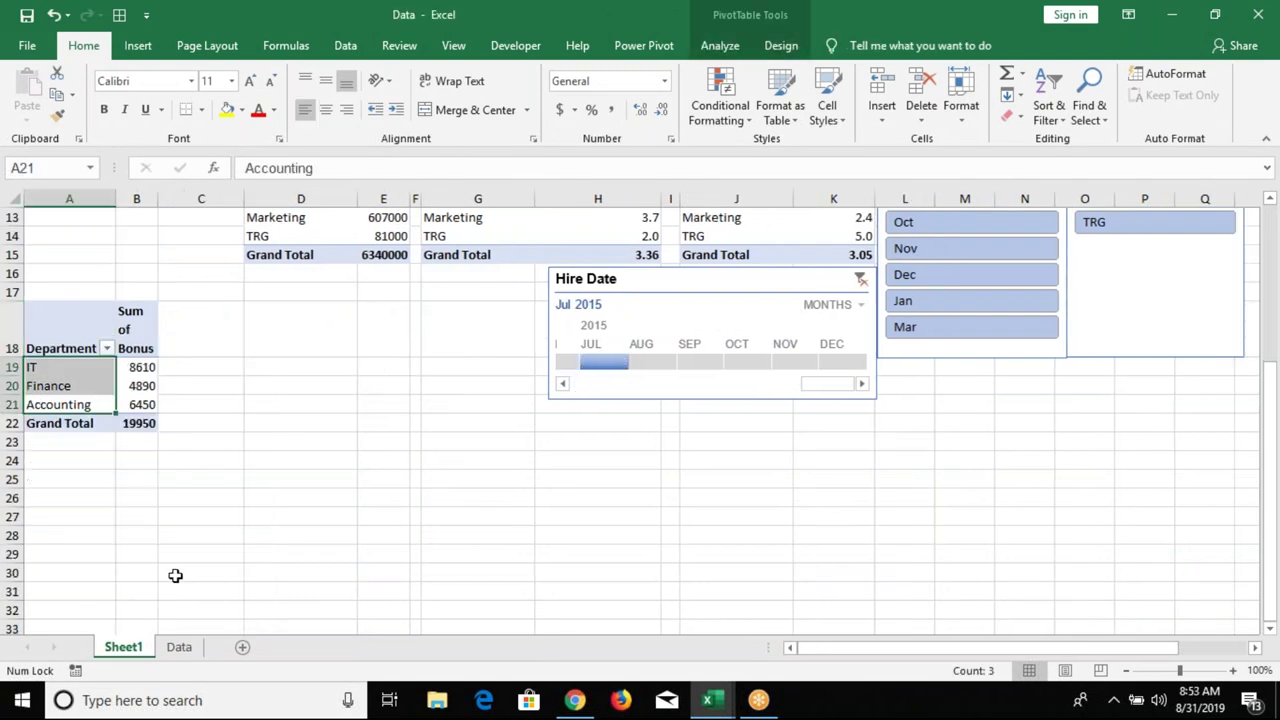
scroll(174, 574, up, 1)
scroll(176, 571, up, 3)
click(109, 347)
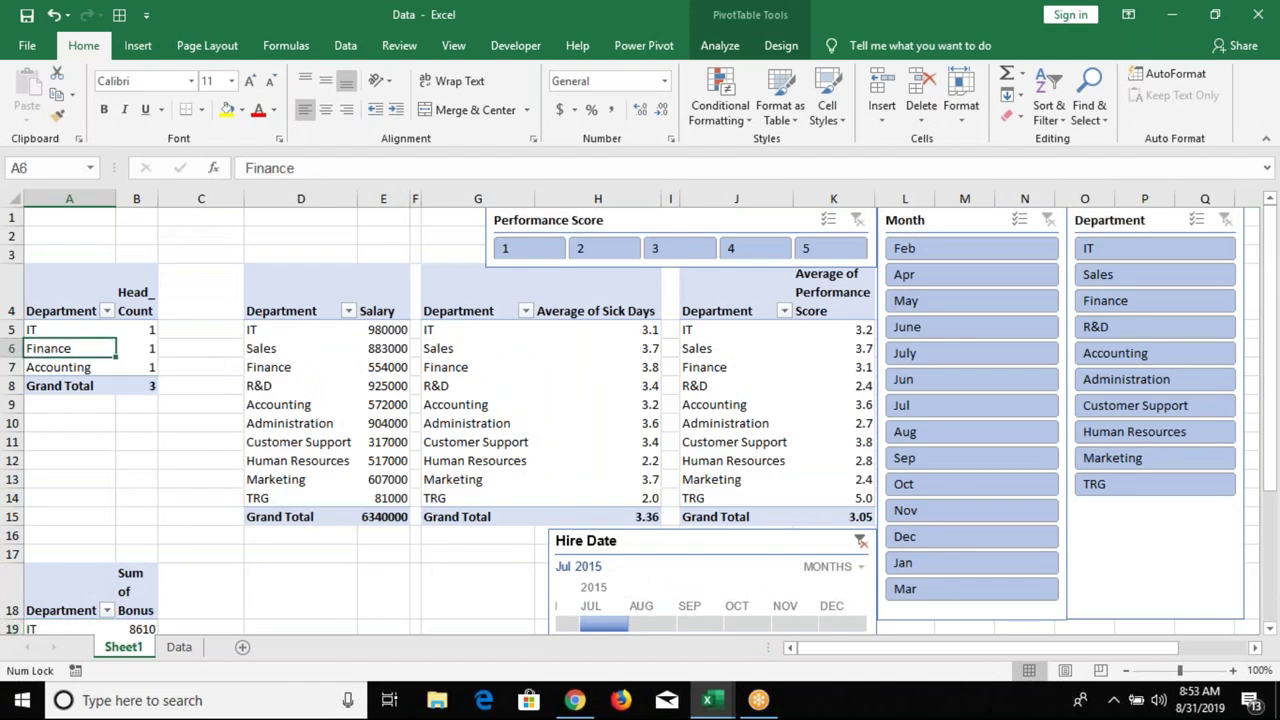
click(860, 541)
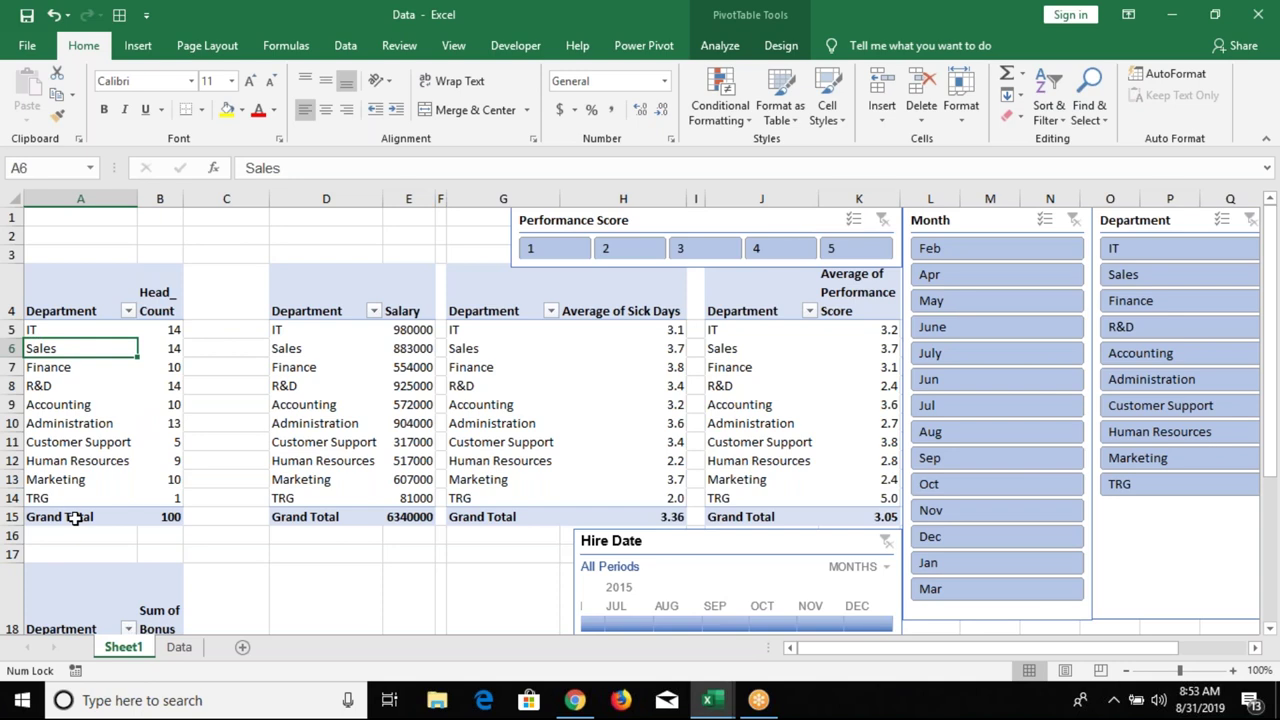
Inspect the Bonus pivot's R&D total, department labels and Sum of Bonus header.
scroll(75, 518, down, 3)
scroll(46, 375, up, 3)
scroll(175, 426, down, 4)
click(175, 443)
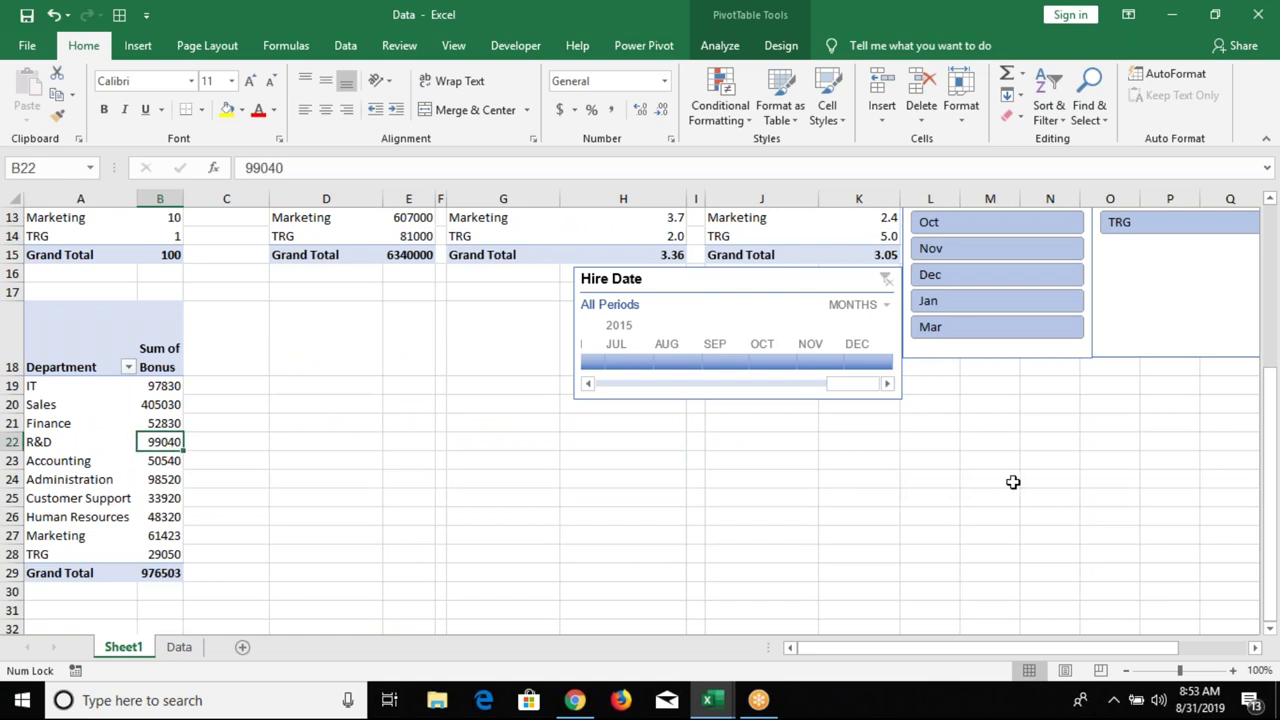
scroll(480, 493, up, 2)
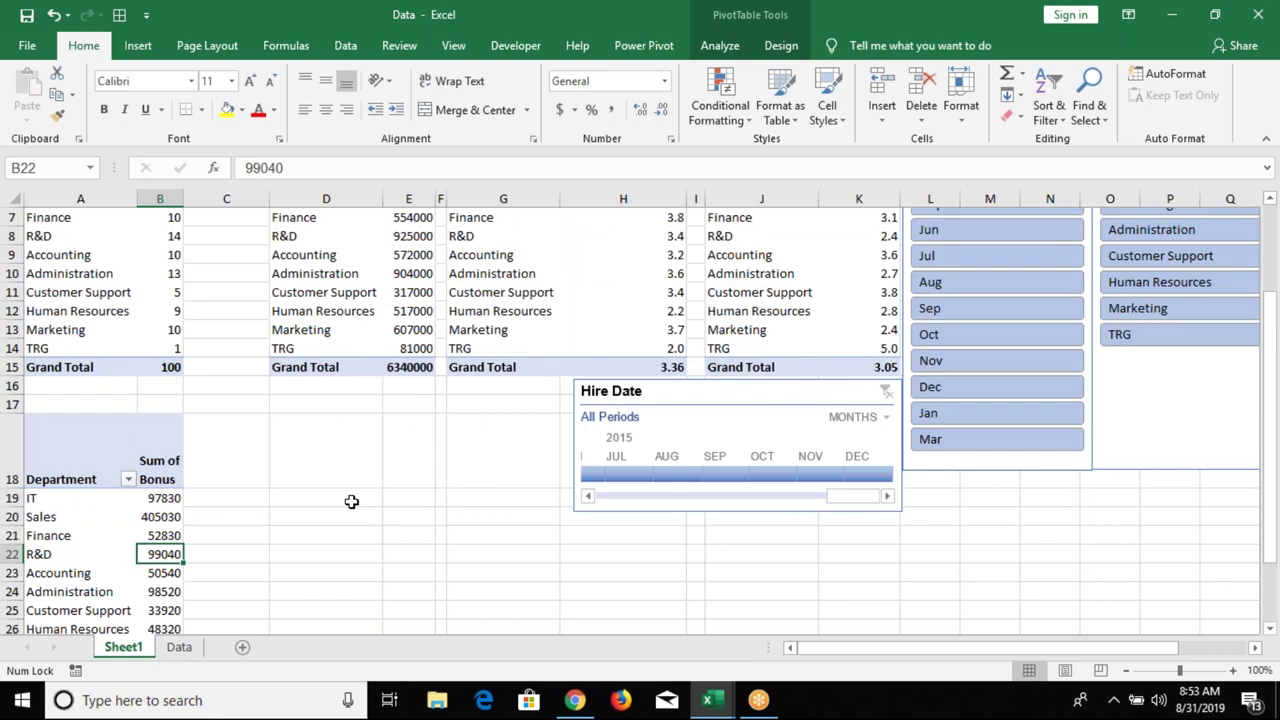
scroll(351, 501, down, 2)
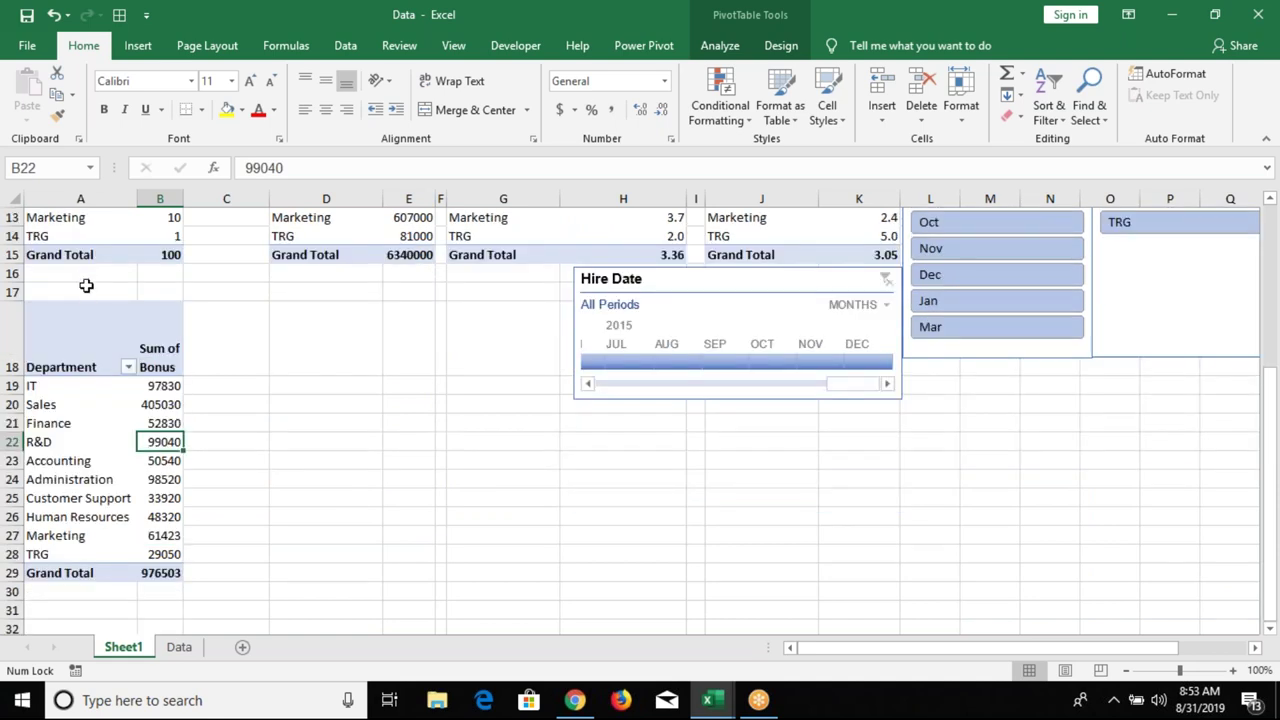
scroll(86, 286, up, 2)
click(86, 273)
click(128, 508)
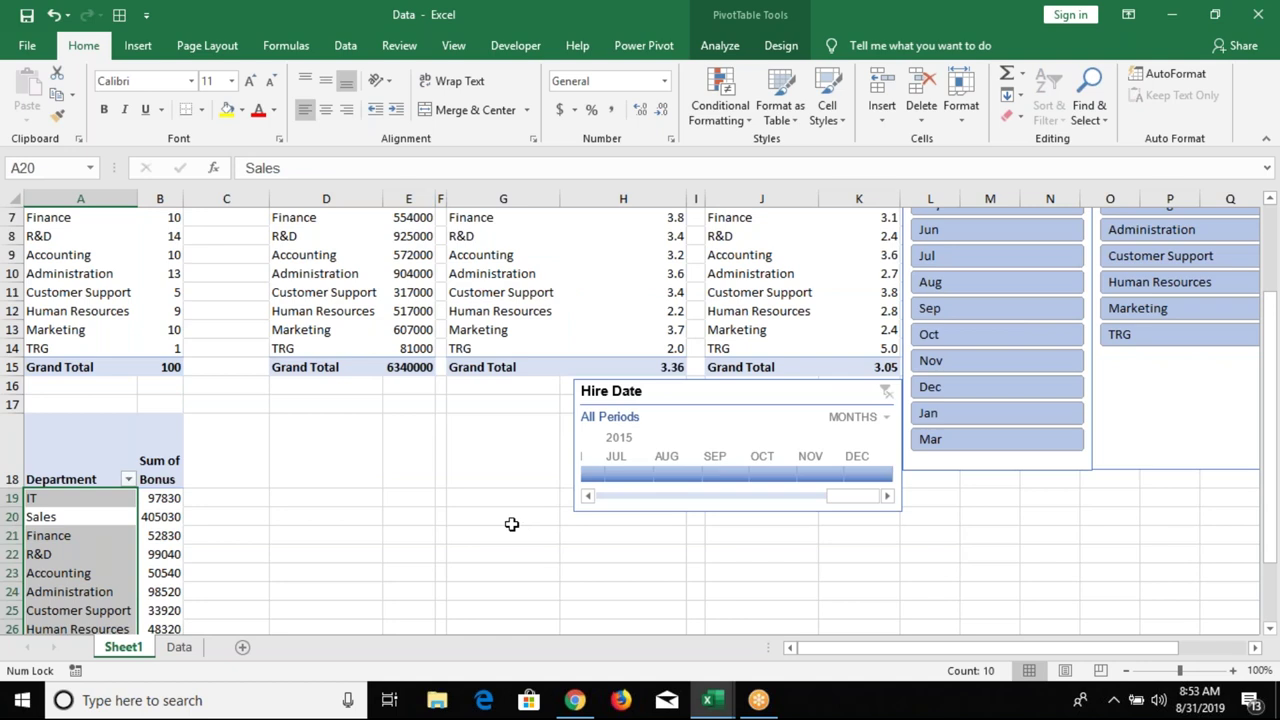
click(176, 452)
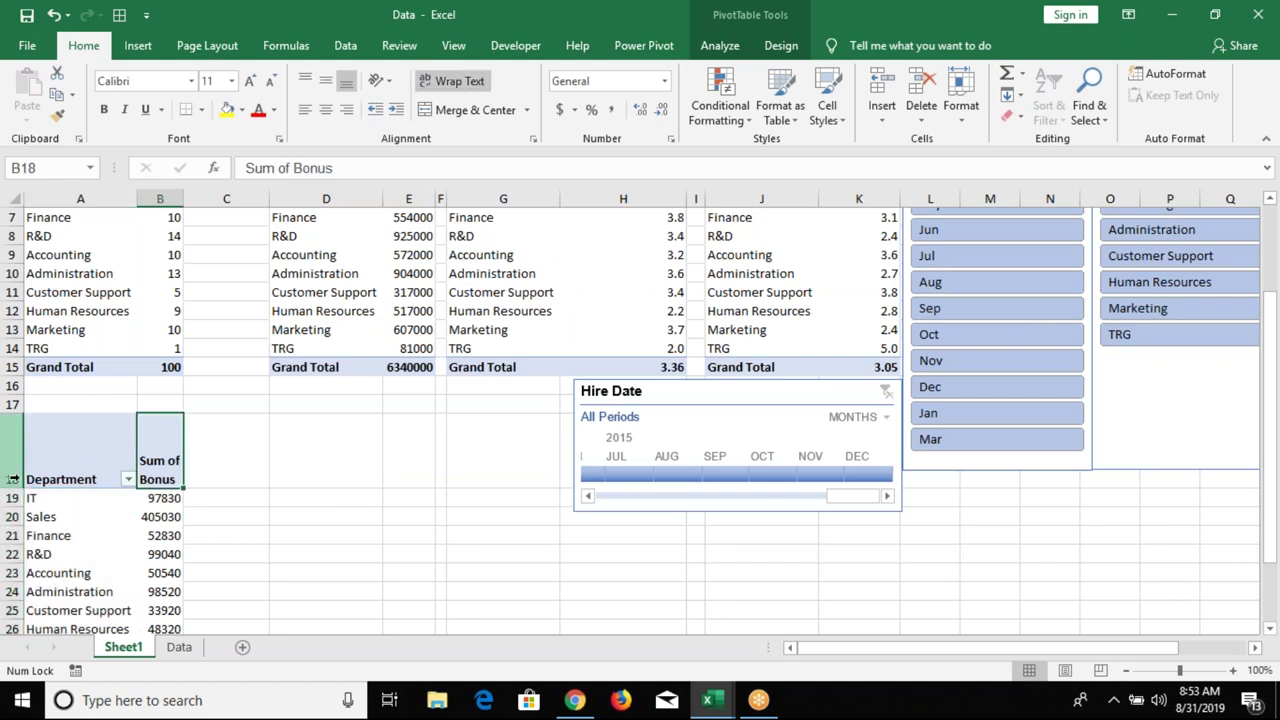
click(341, 438)
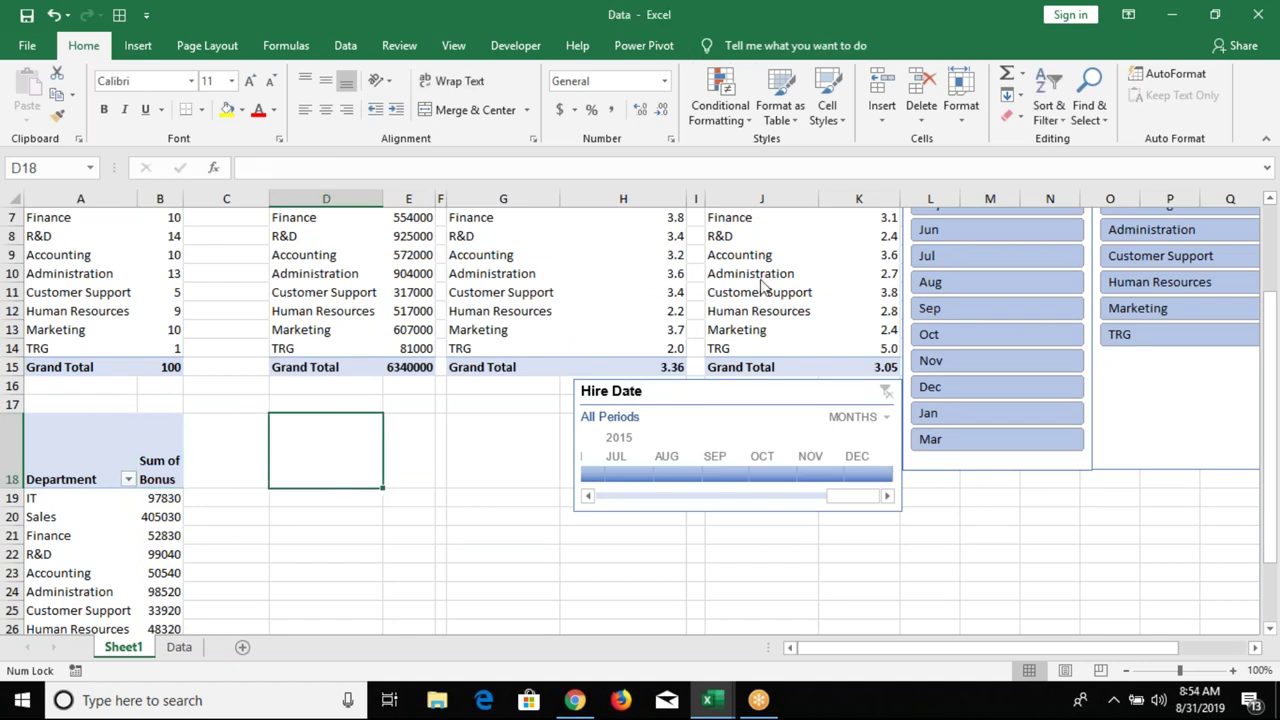
Narrow column C to width 3.00 and select a value in the Salary pivot.
scroll(434, 500, up, 2)
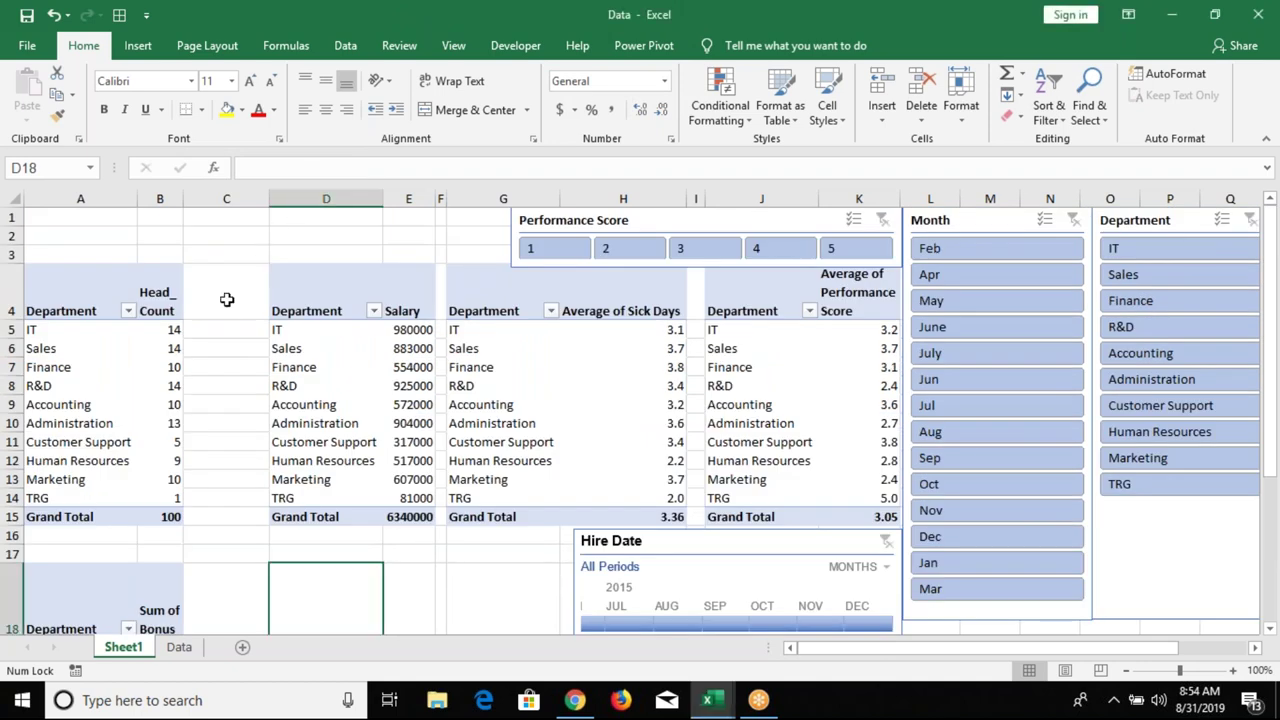
scroll(228, 300, down, 3)
scroll(228, 300, up, 3)
drag(269, 203, 199, 211)
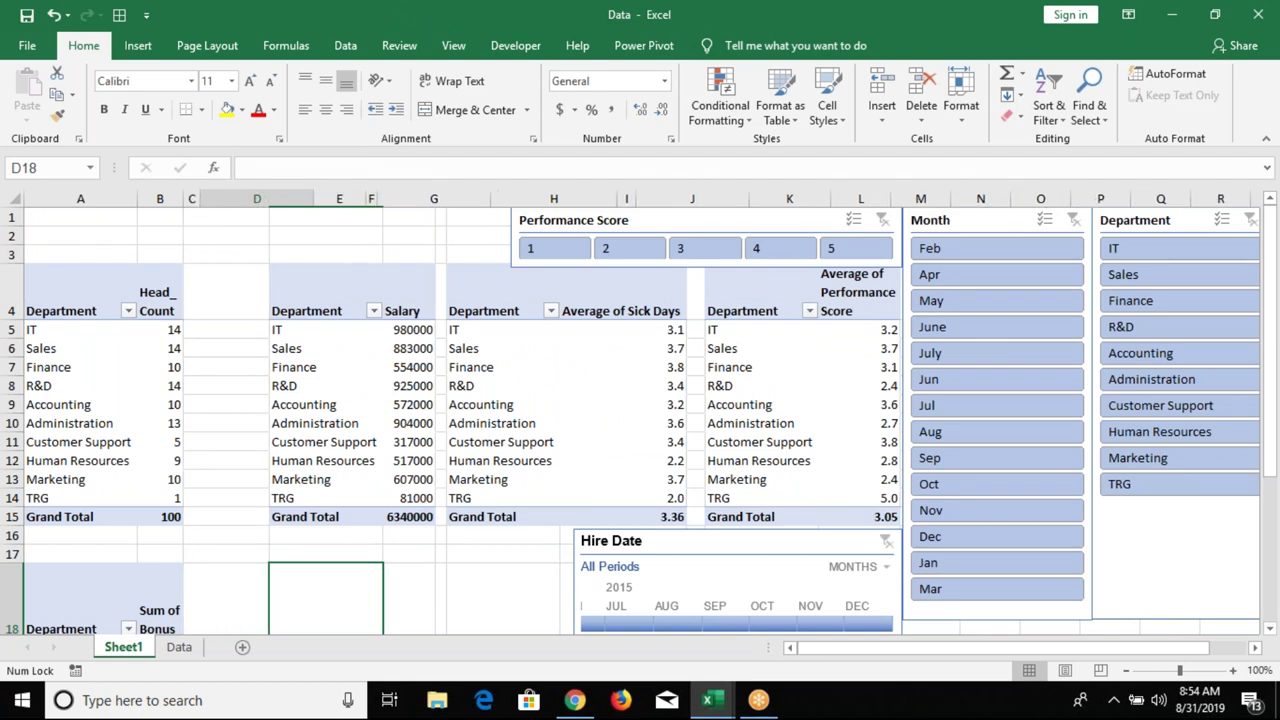
scroll(286, 431, down, 2)
scroll(286, 431, down, 1)
scroll(286, 431, up, 2)
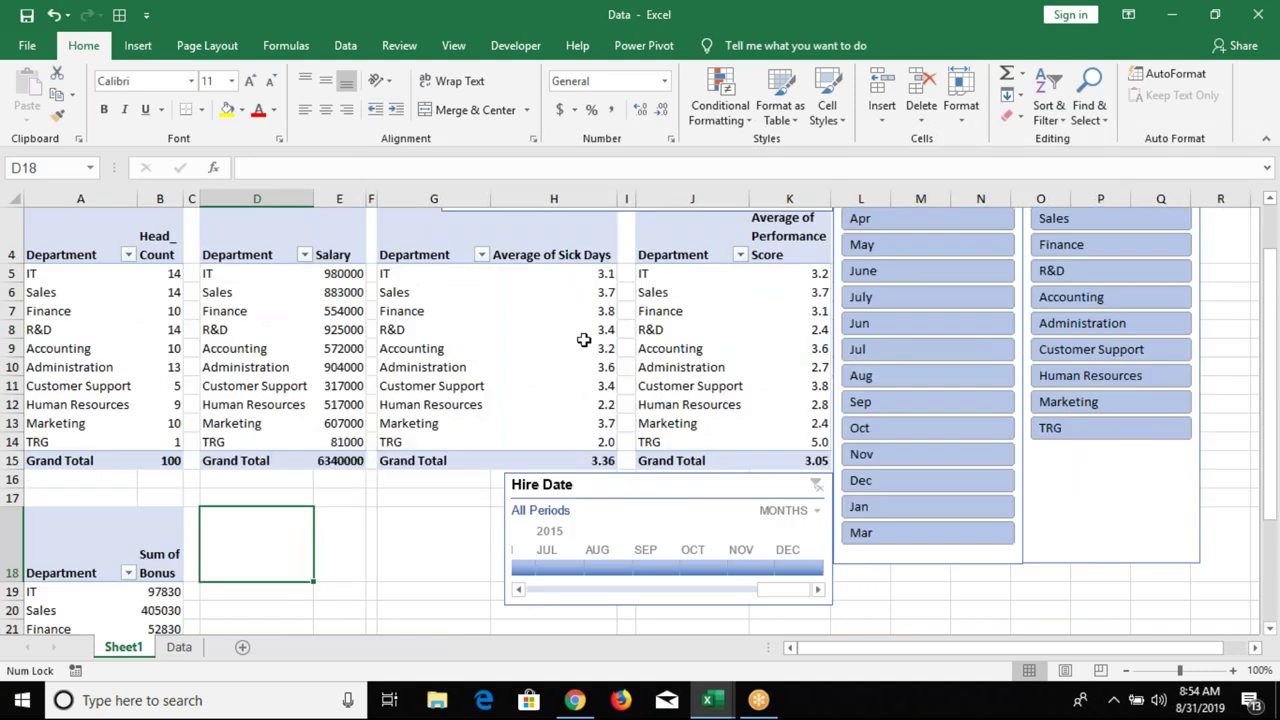
scroll(583, 340, up, 1)
scroll(680, 377, up, 1)
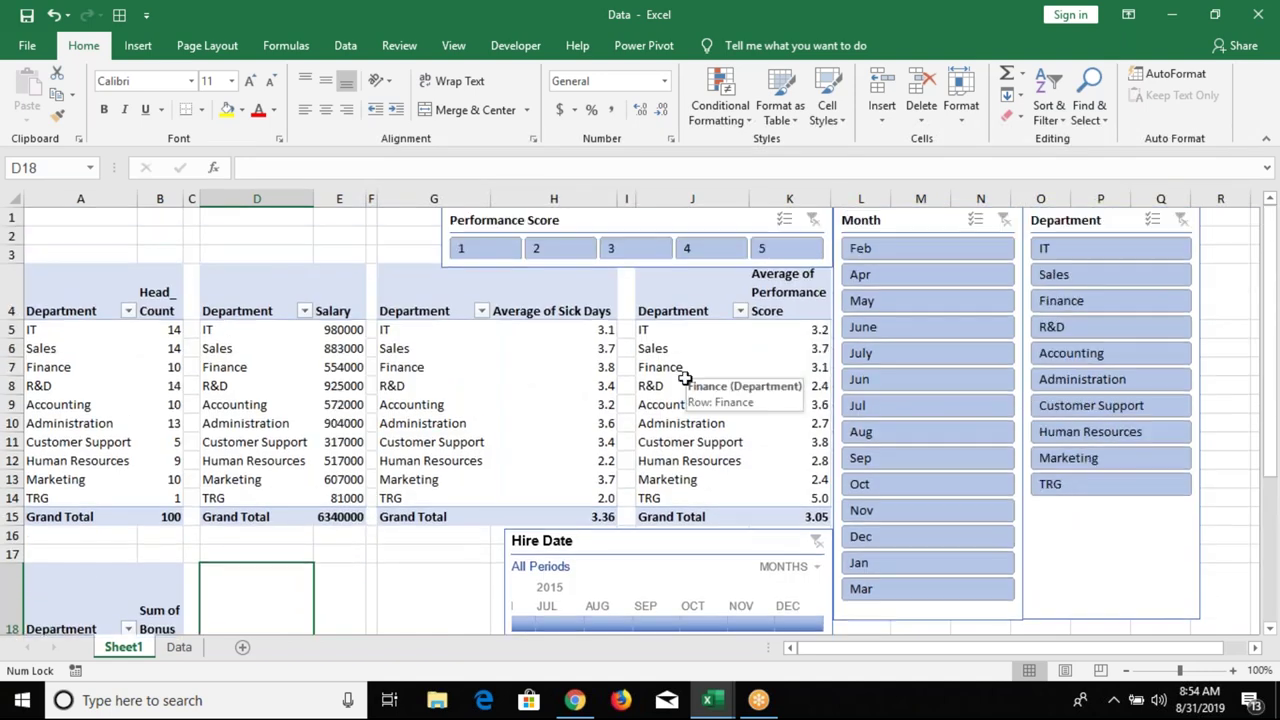
click(348, 385)
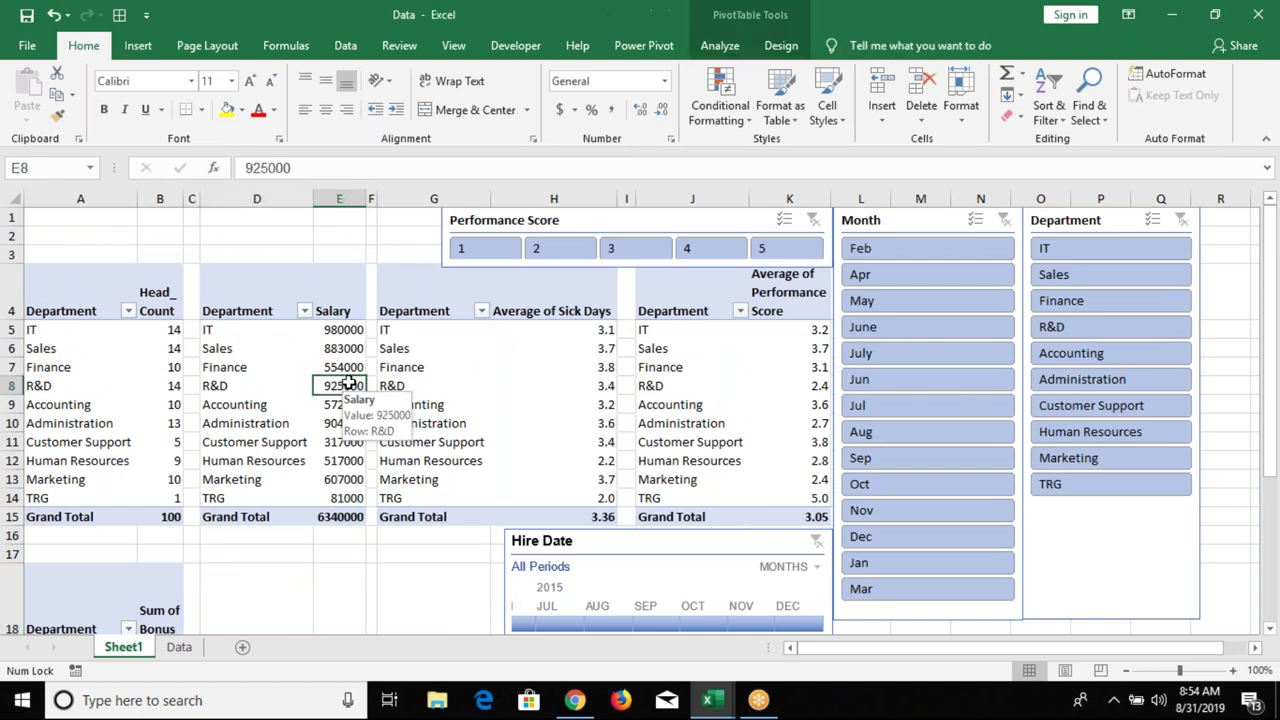
Link the Salary pivot to Department, Hire Date, Month and Performance Score filters, then open Sick Days' connections.
click(712, 50)
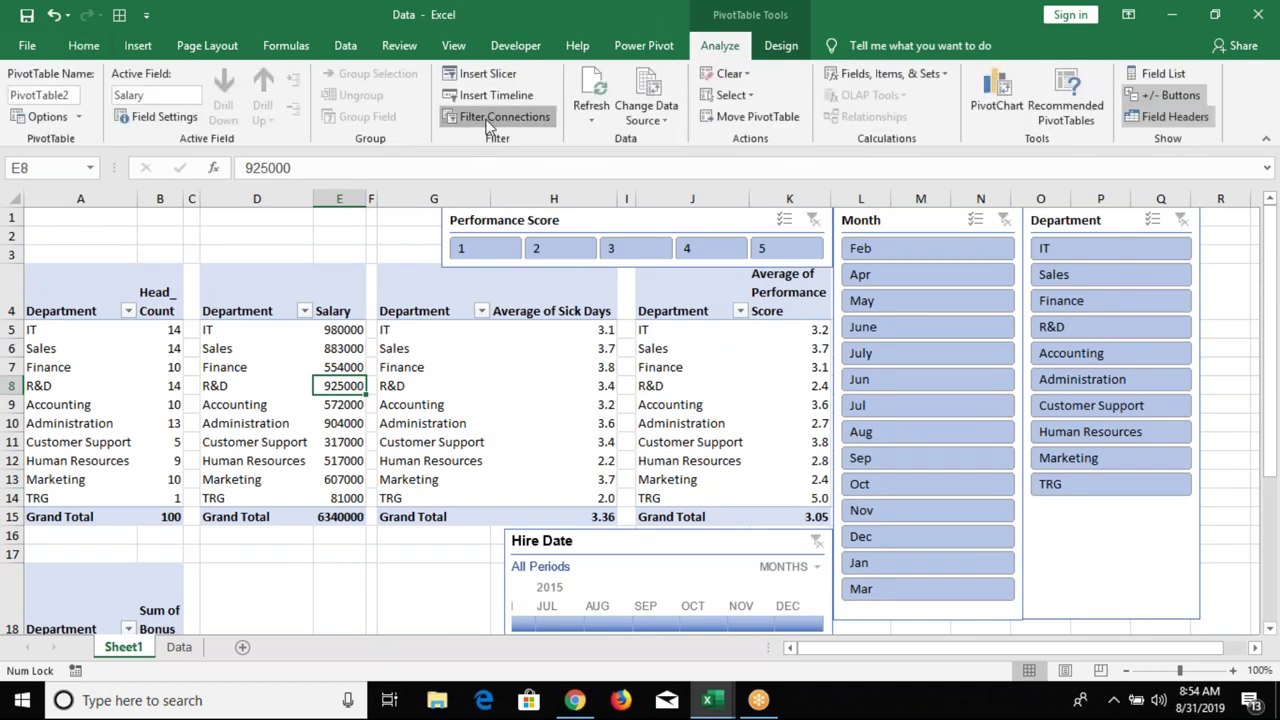
click(490, 118)
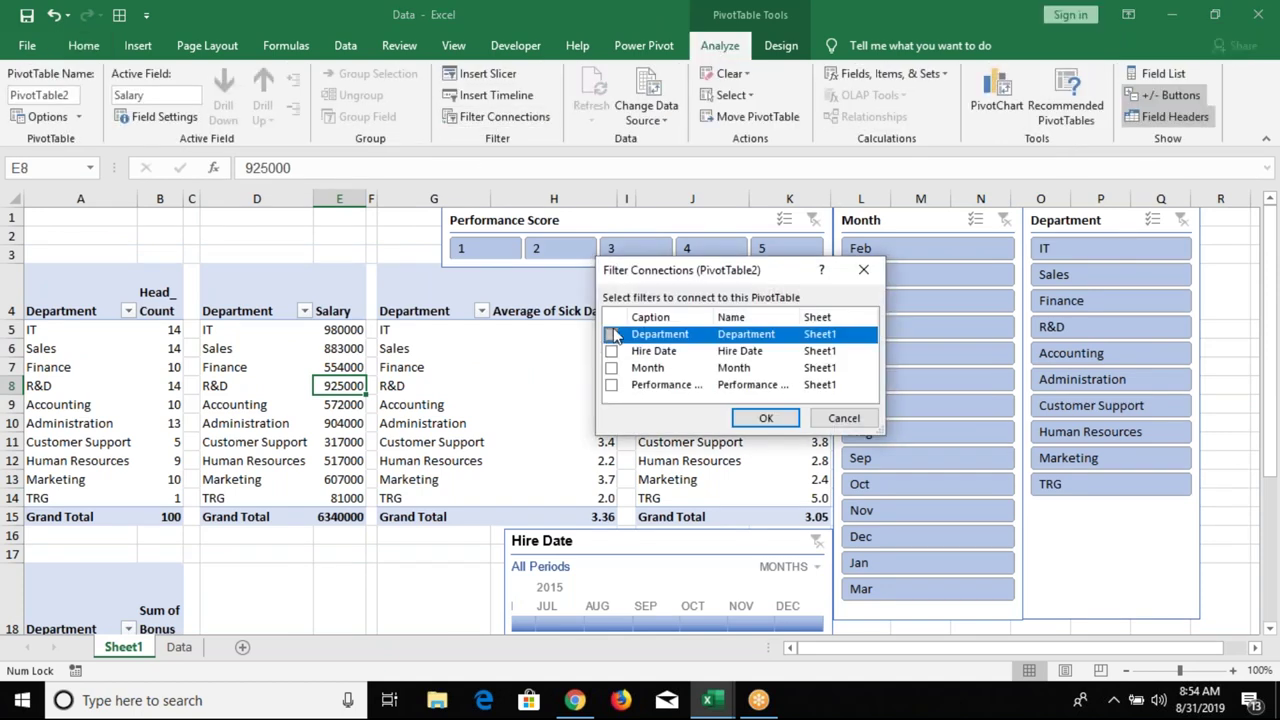
click(611, 334)
click(611, 351)
click(611, 368)
click(611, 385)
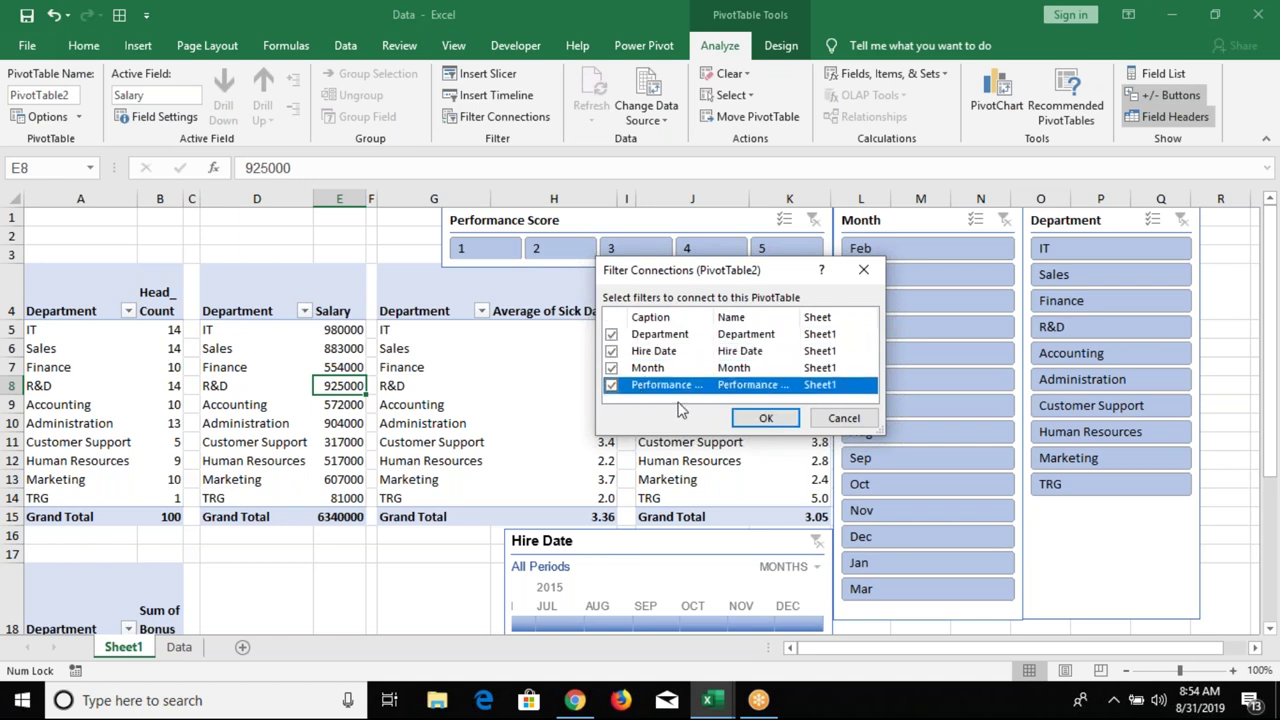
click(766, 420)
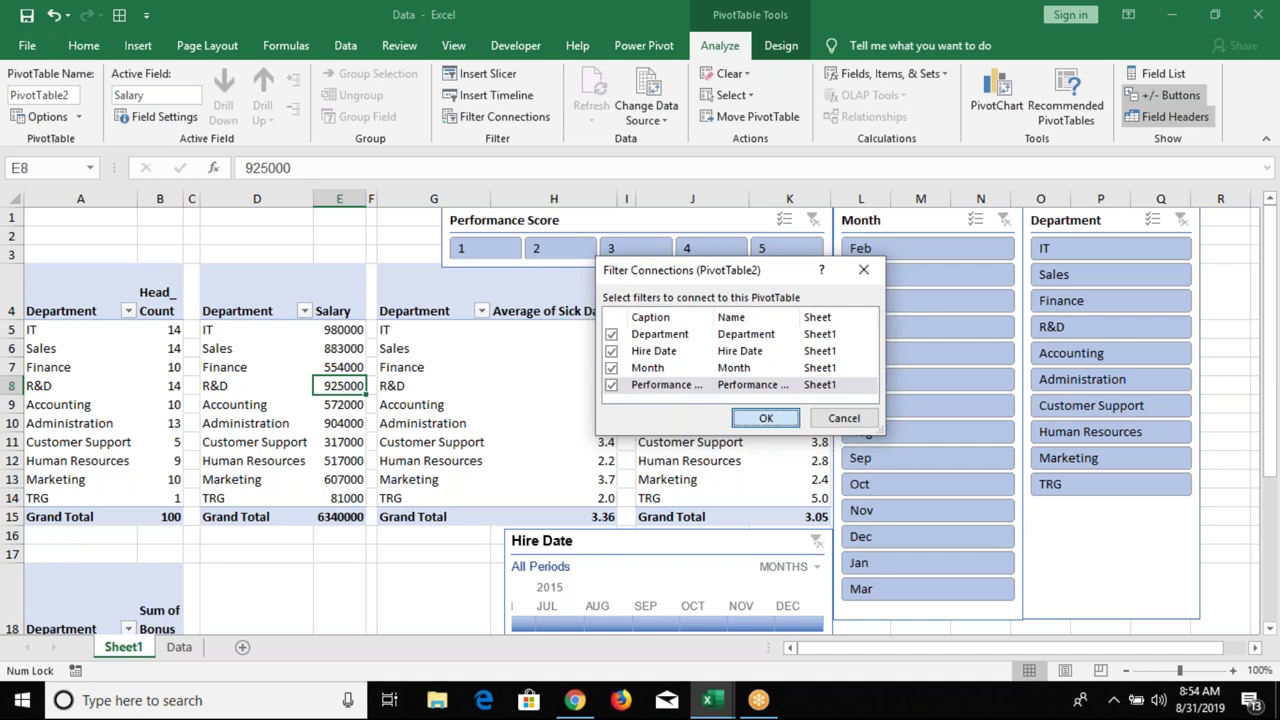
click(528, 385)
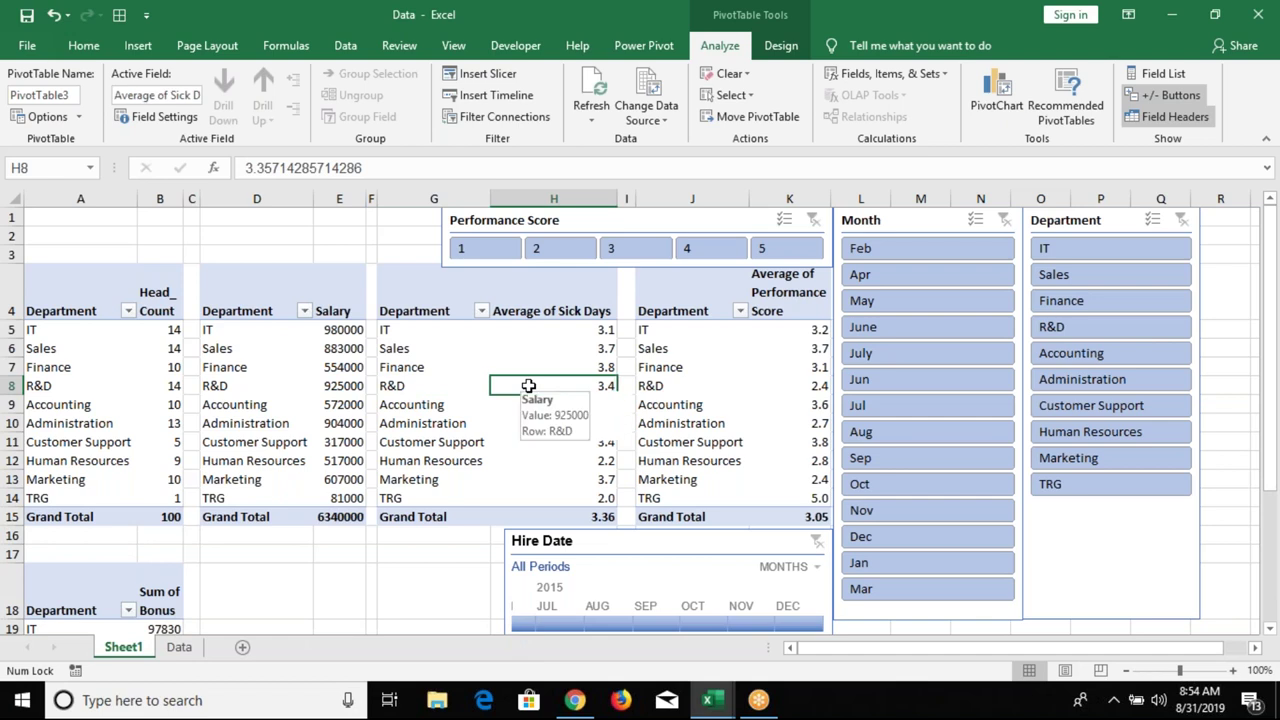
click(500, 116)
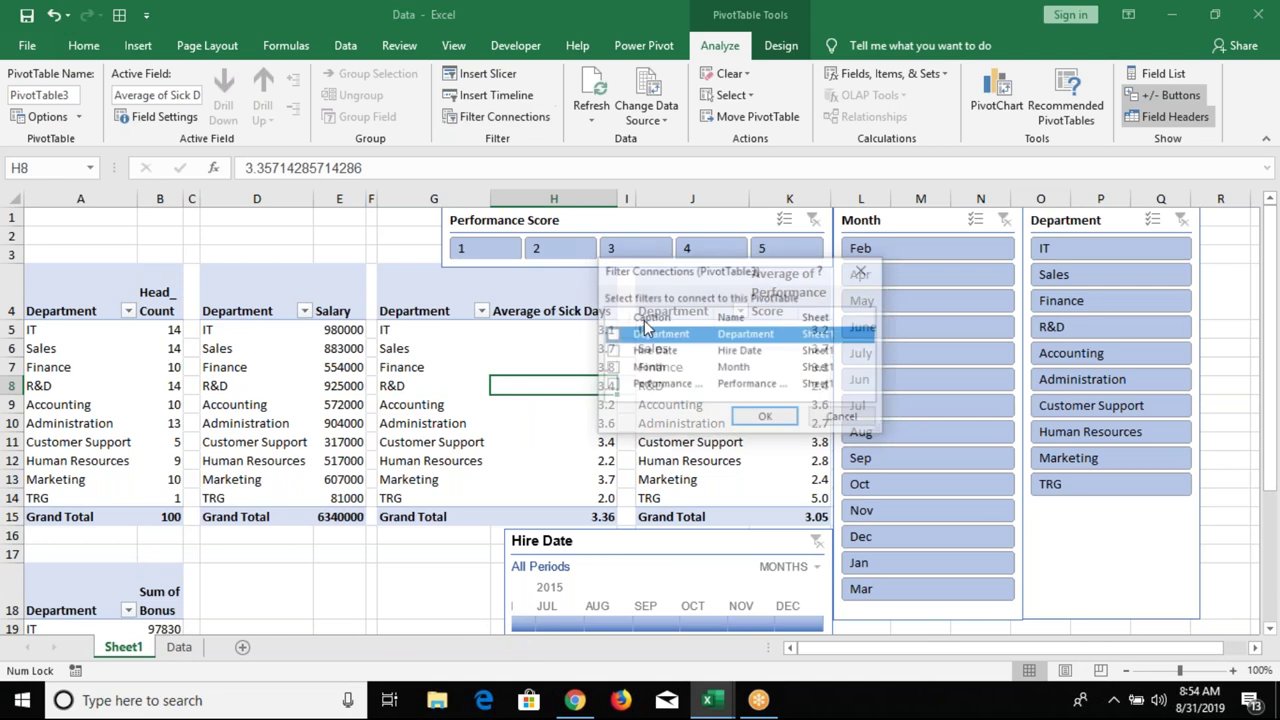
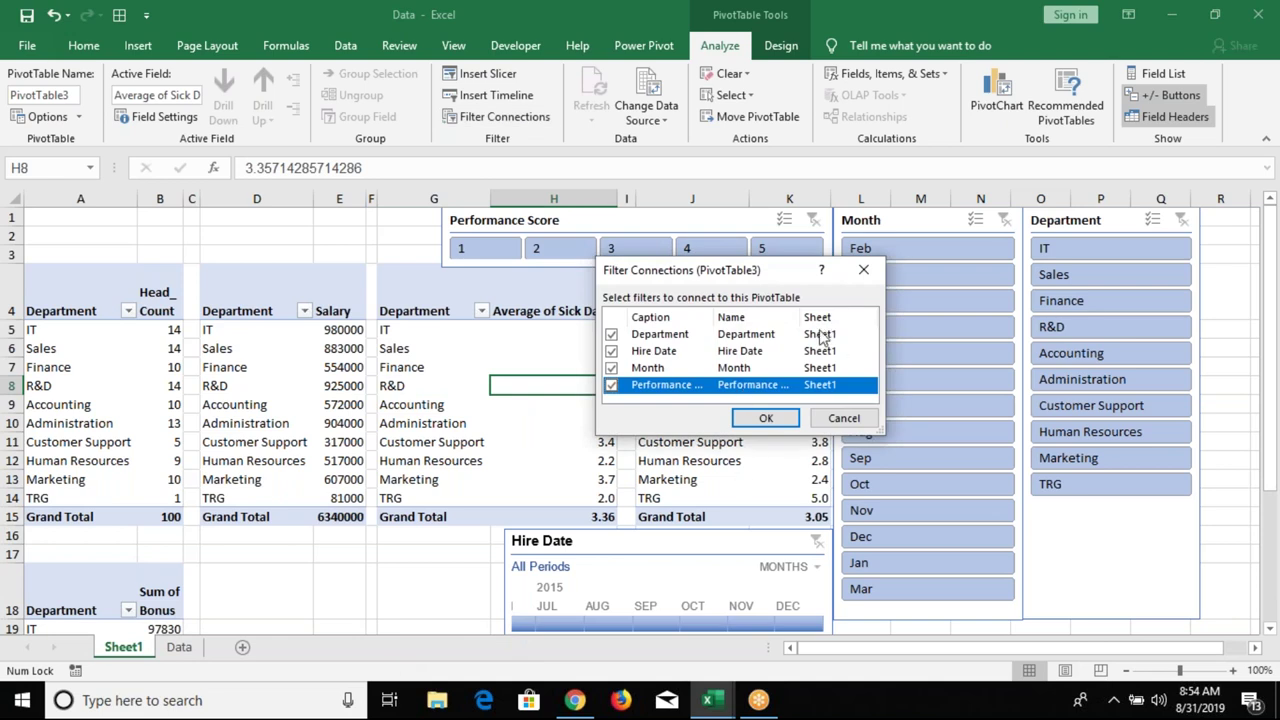
Finish the sick-days connections, then link the performance-score pivot to the Hire Date, Month and Performance Score slicers.
click(763, 420)
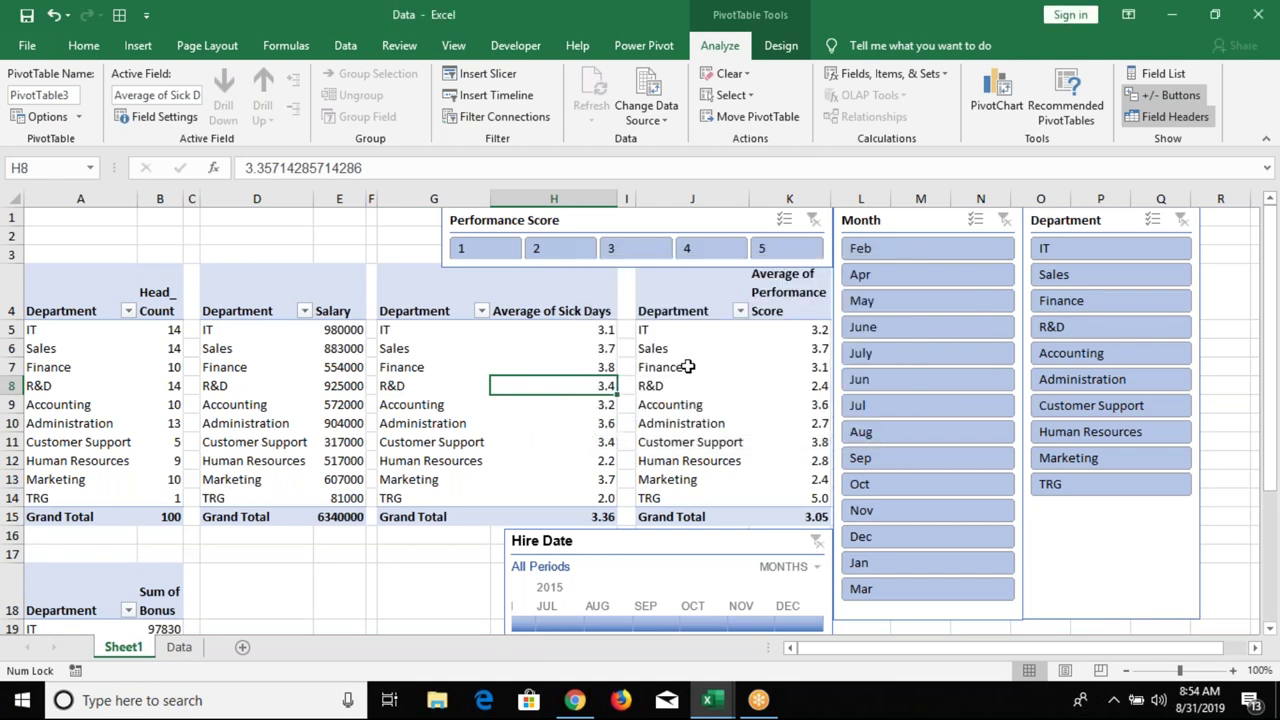
click(688, 367)
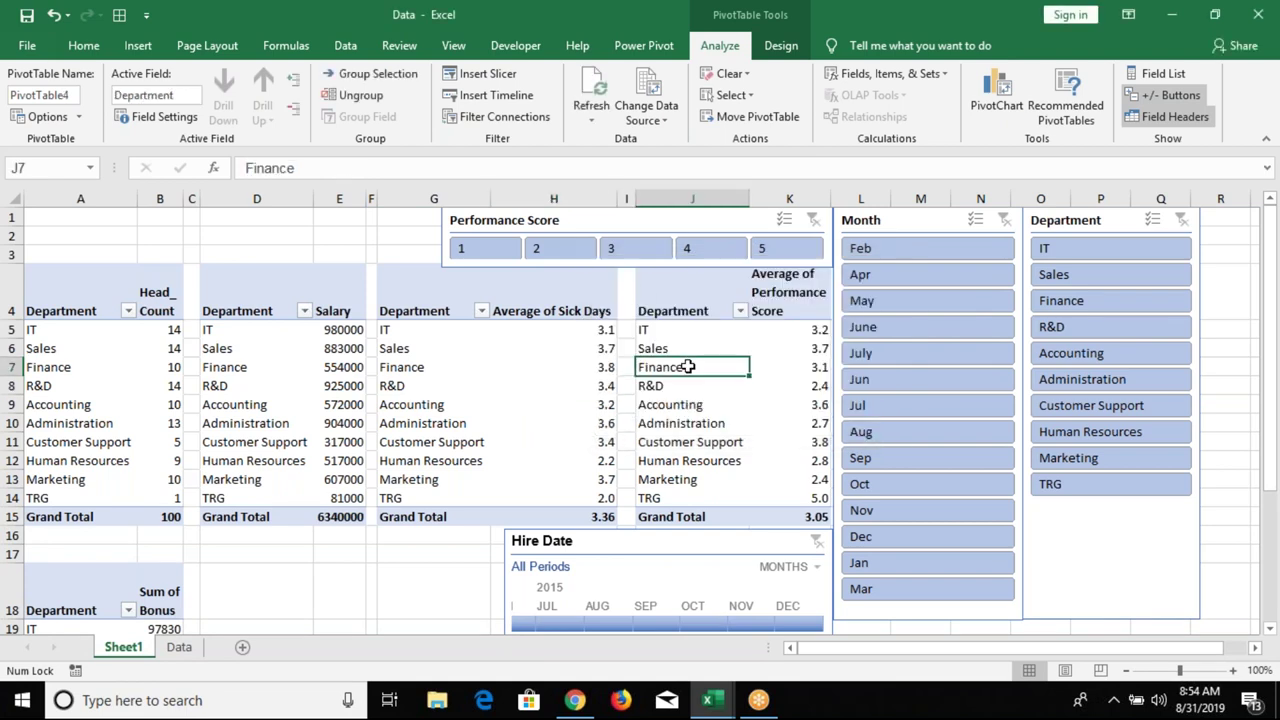
click(472, 118)
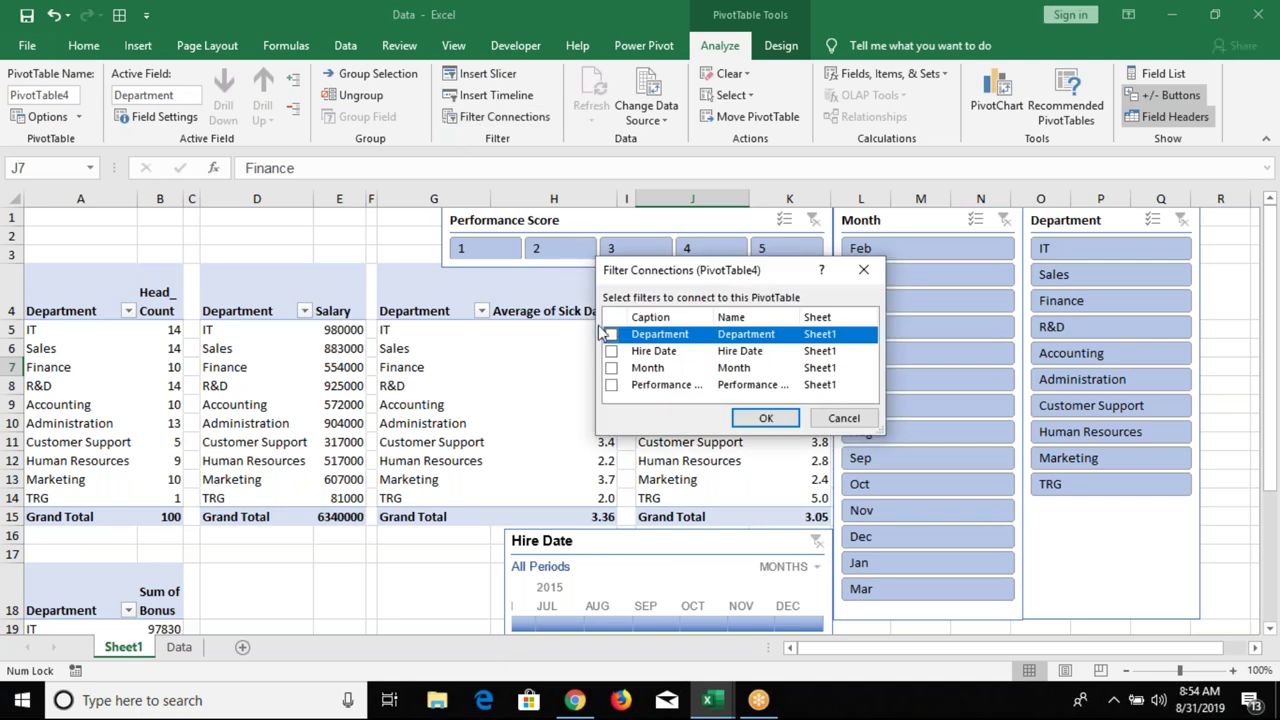
click(611, 351)
click(611, 368)
click(611, 385)
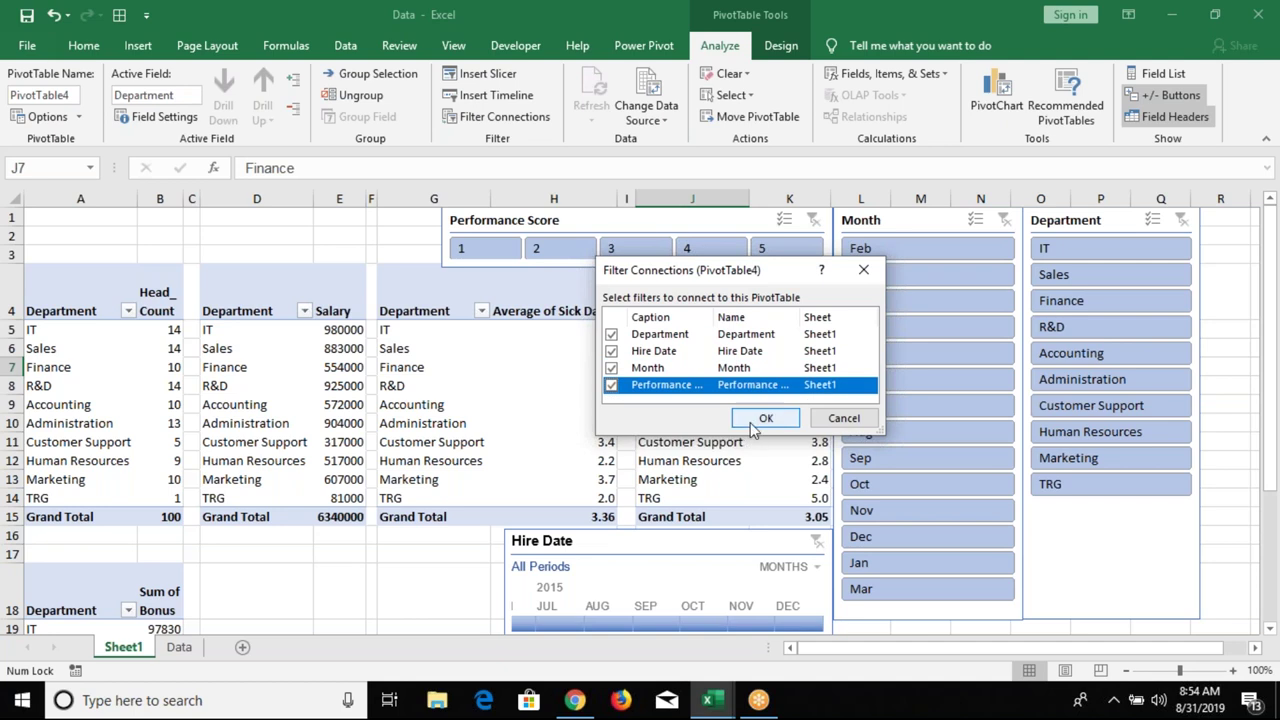
click(760, 419)
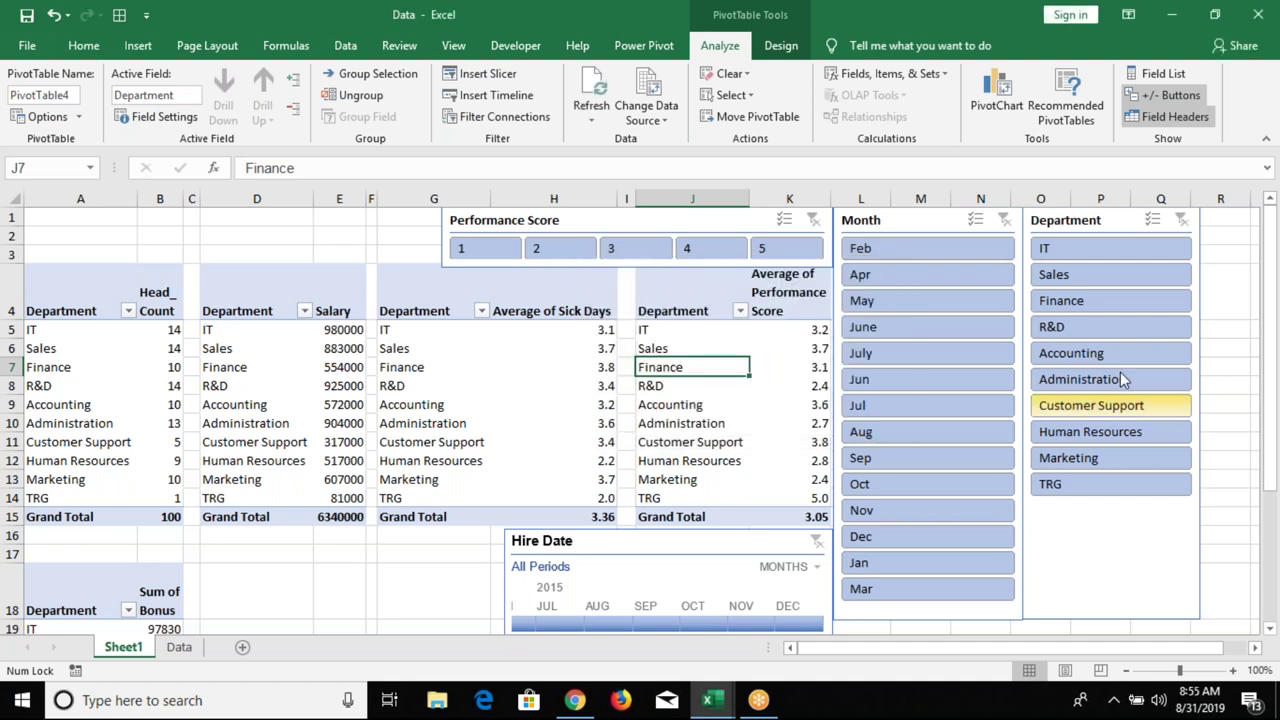
Test the slicers by filtering to Apr, then to IT, clearing each filter afterward.
click(891, 282)
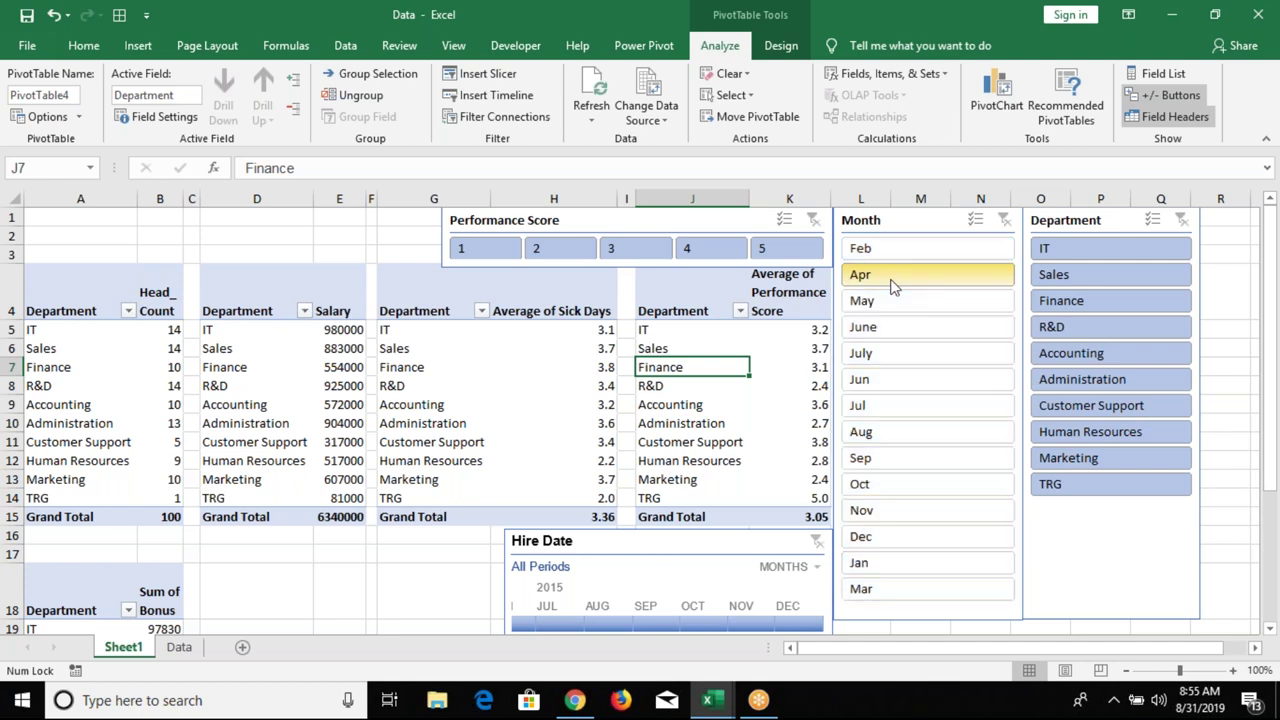
scroll(210, 400, down, 5)
scroll(213, 400, up, 5)
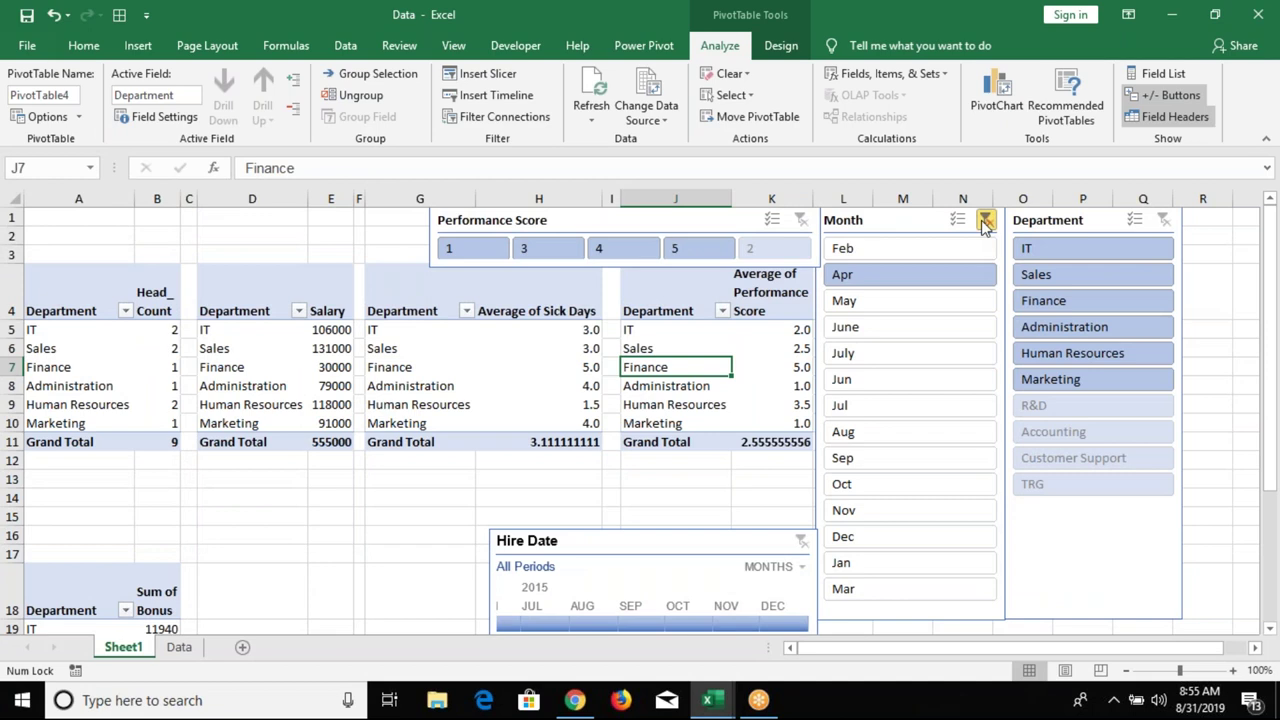
click(986, 219)
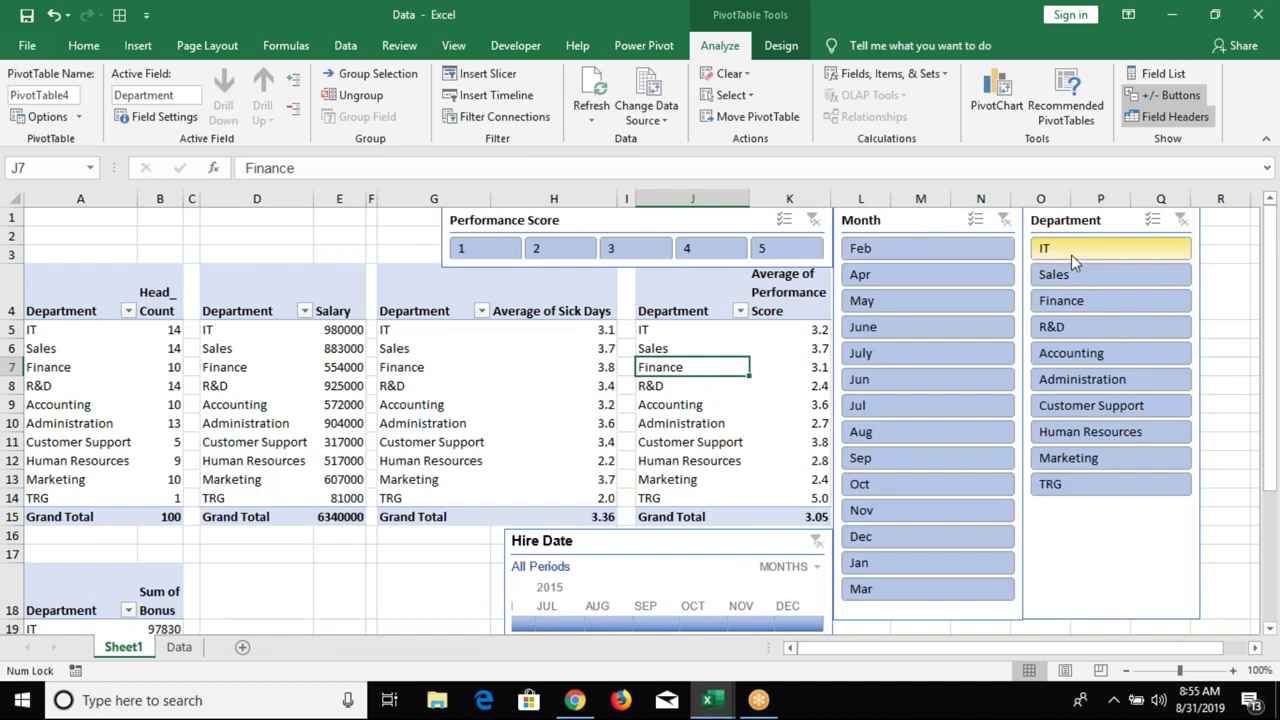
click(1110, 248)
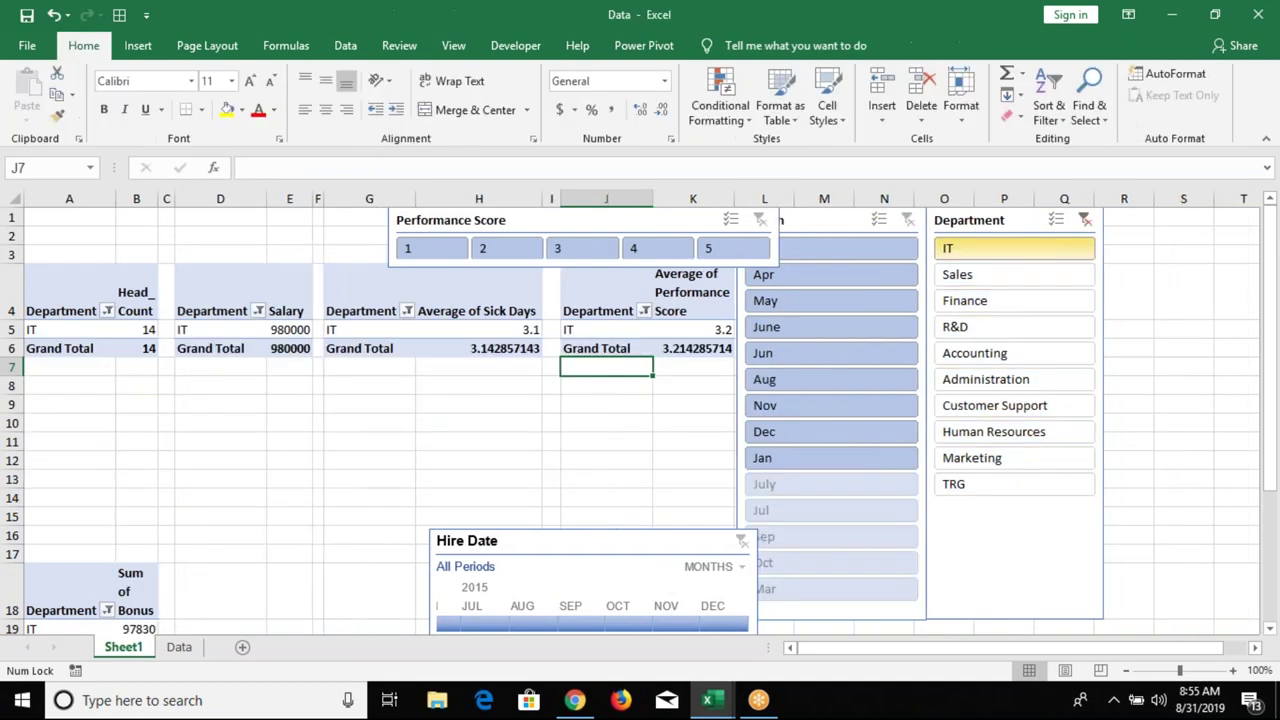
click(1084, 220)
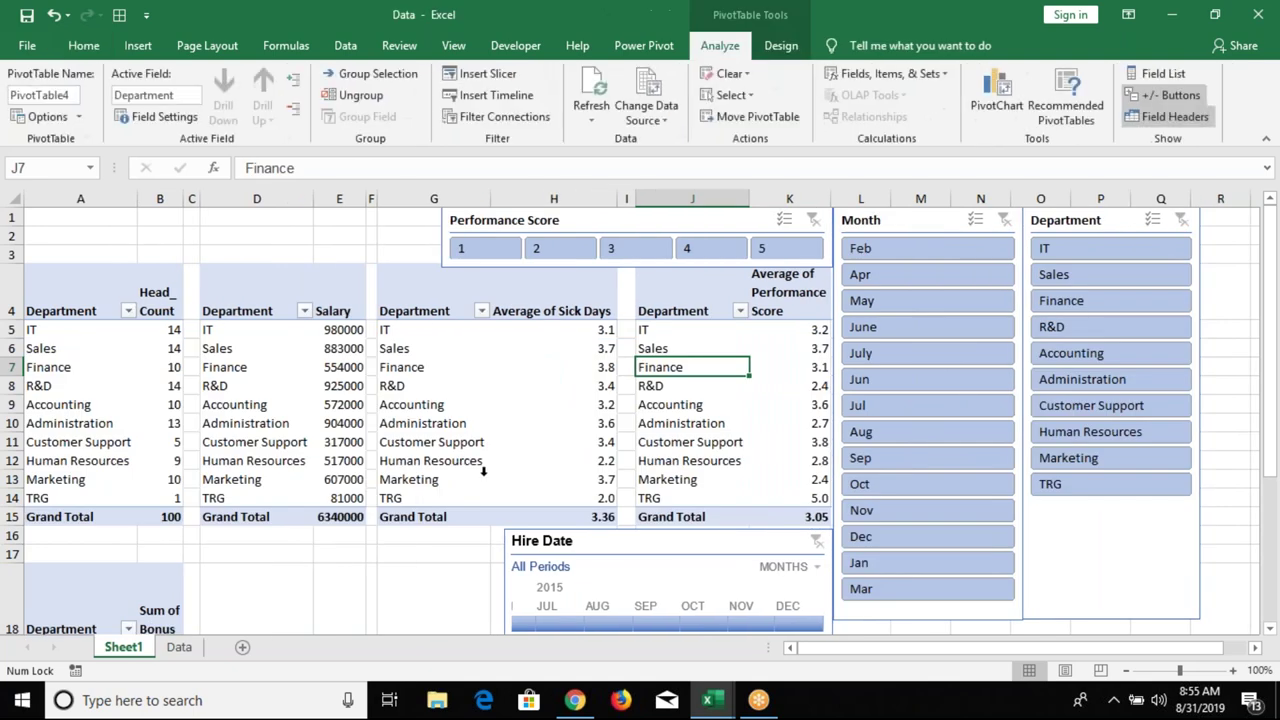
scroll(483, 470, down, 1)
scroll(400, 460, up, 1)
click(320, 420)
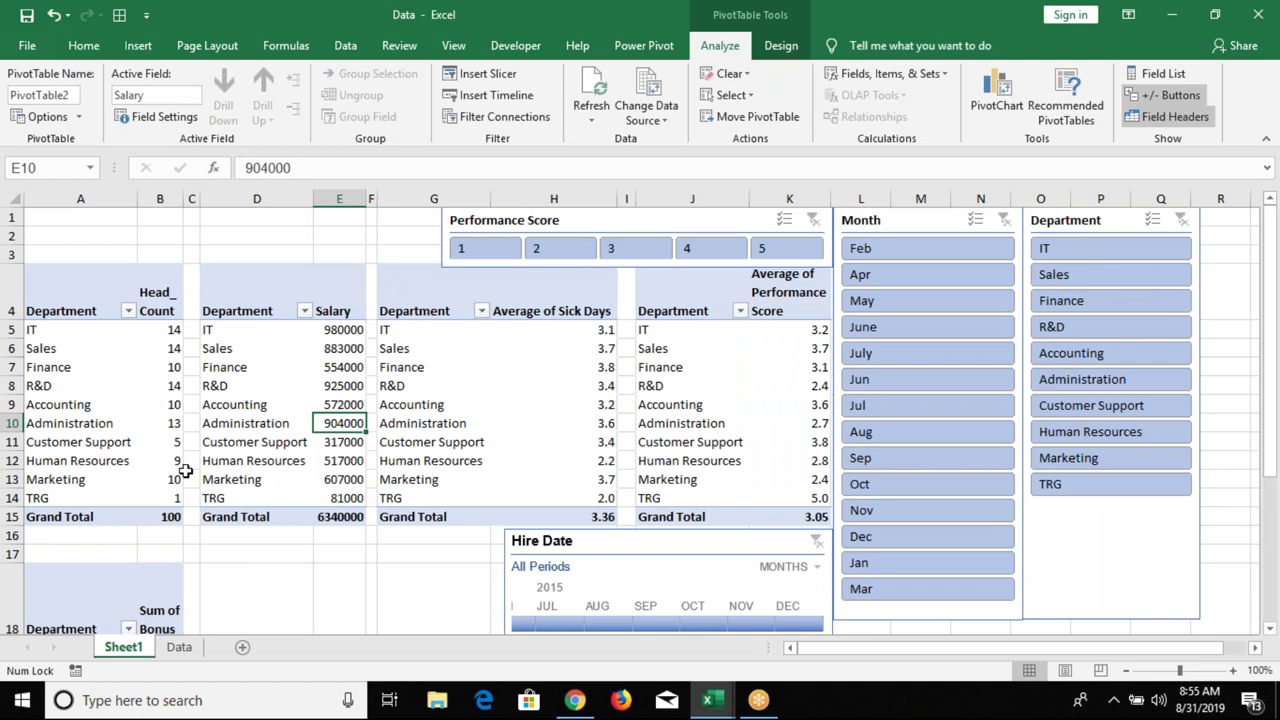
Add a new worksheet named Summary, then return to Sheet1's head count pivot table.
click(240, 647)
double_click(187, 647)
text(Su)
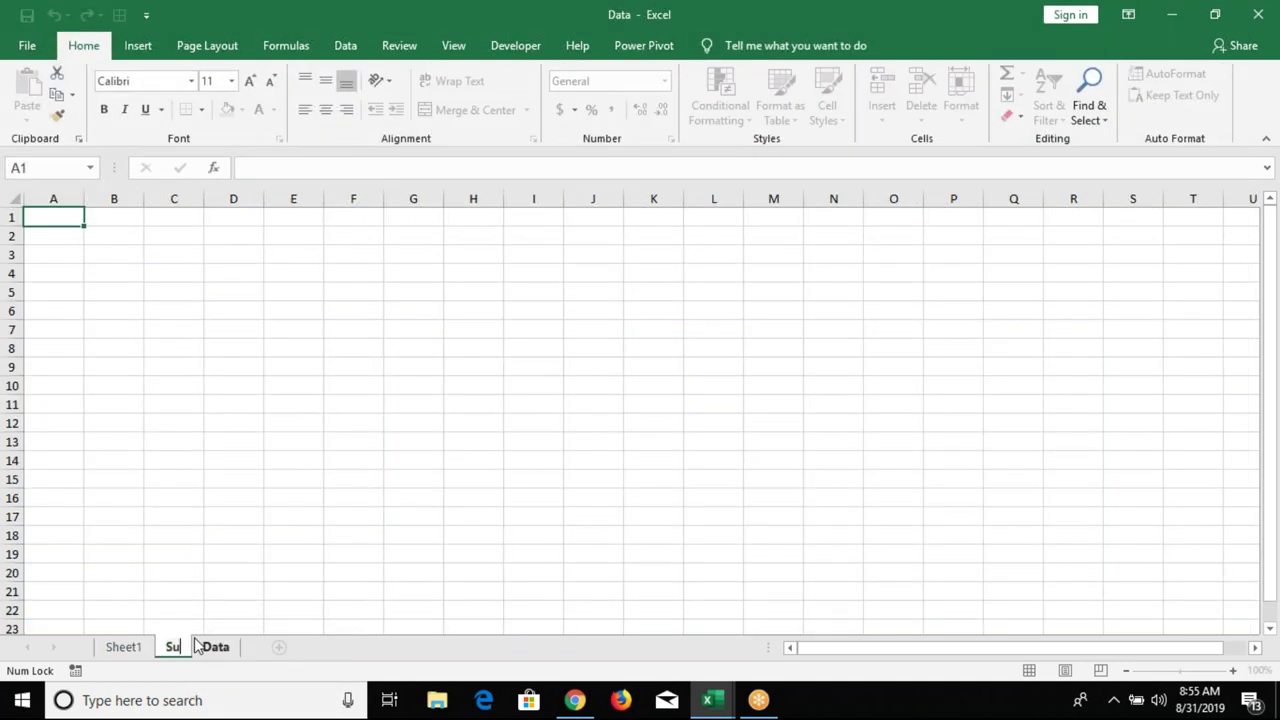
text(mma)
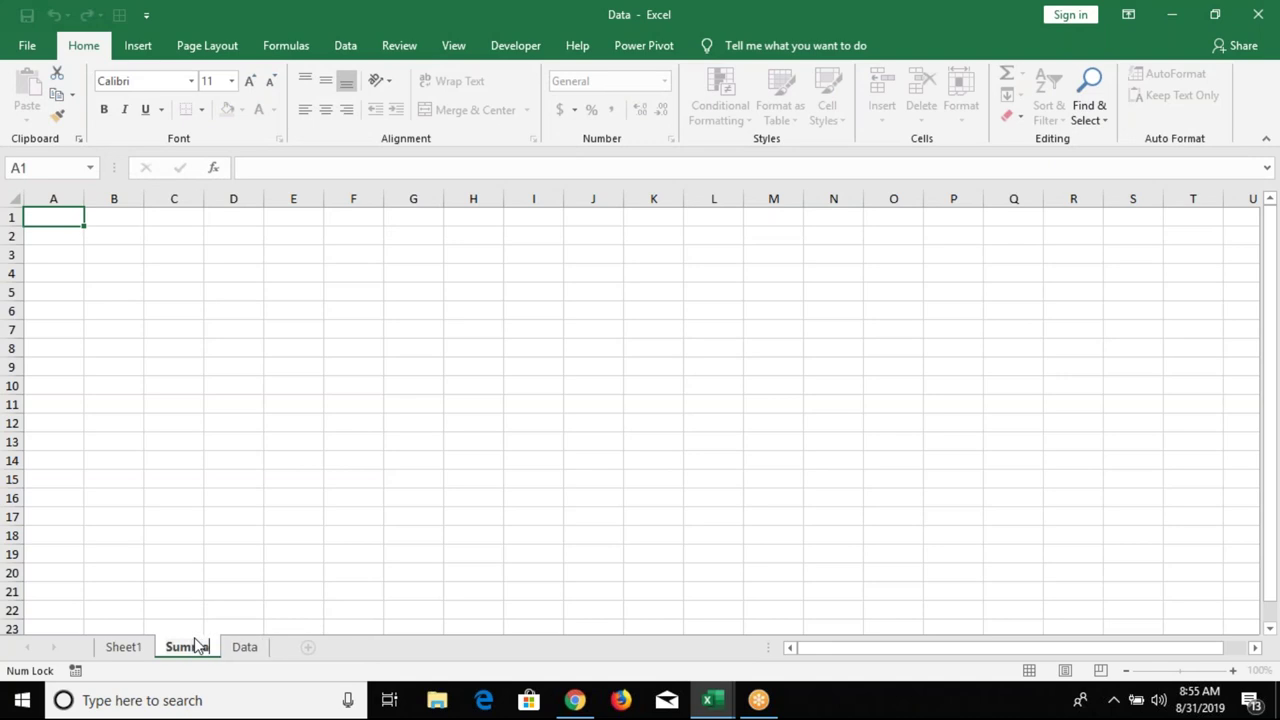
text(r)
text(y)
click(192, 609)
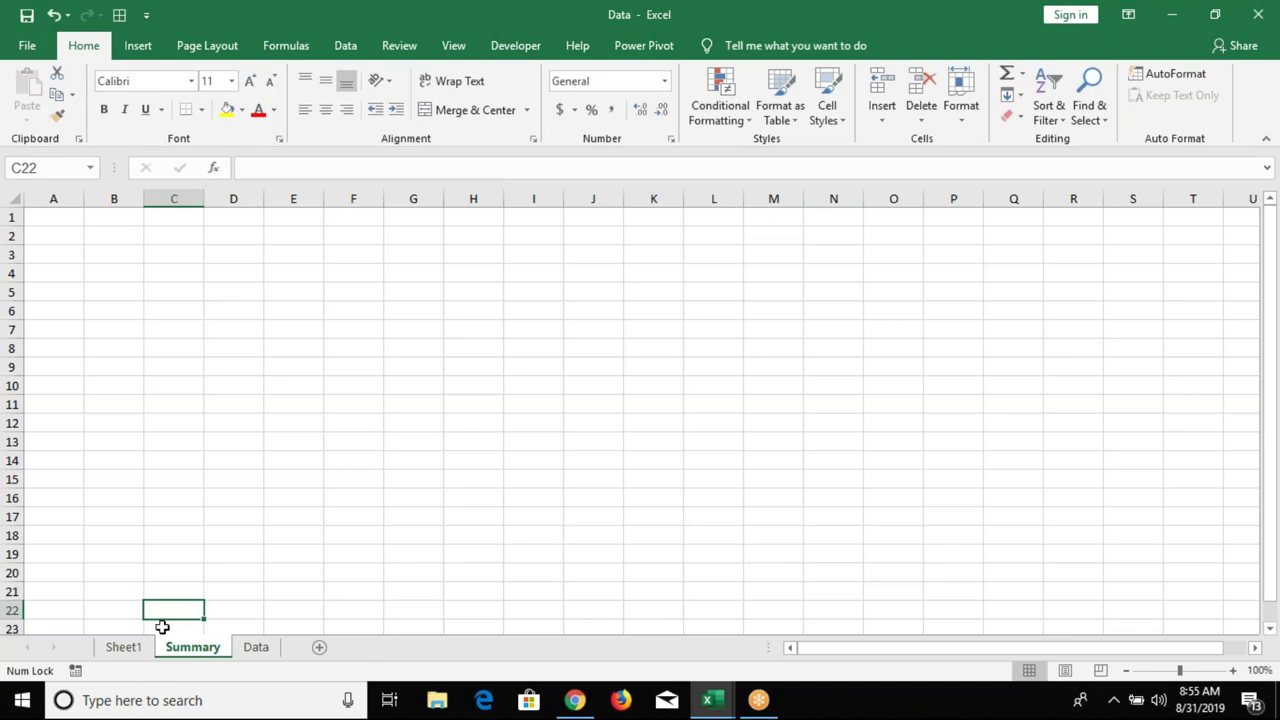
click(110, 650)
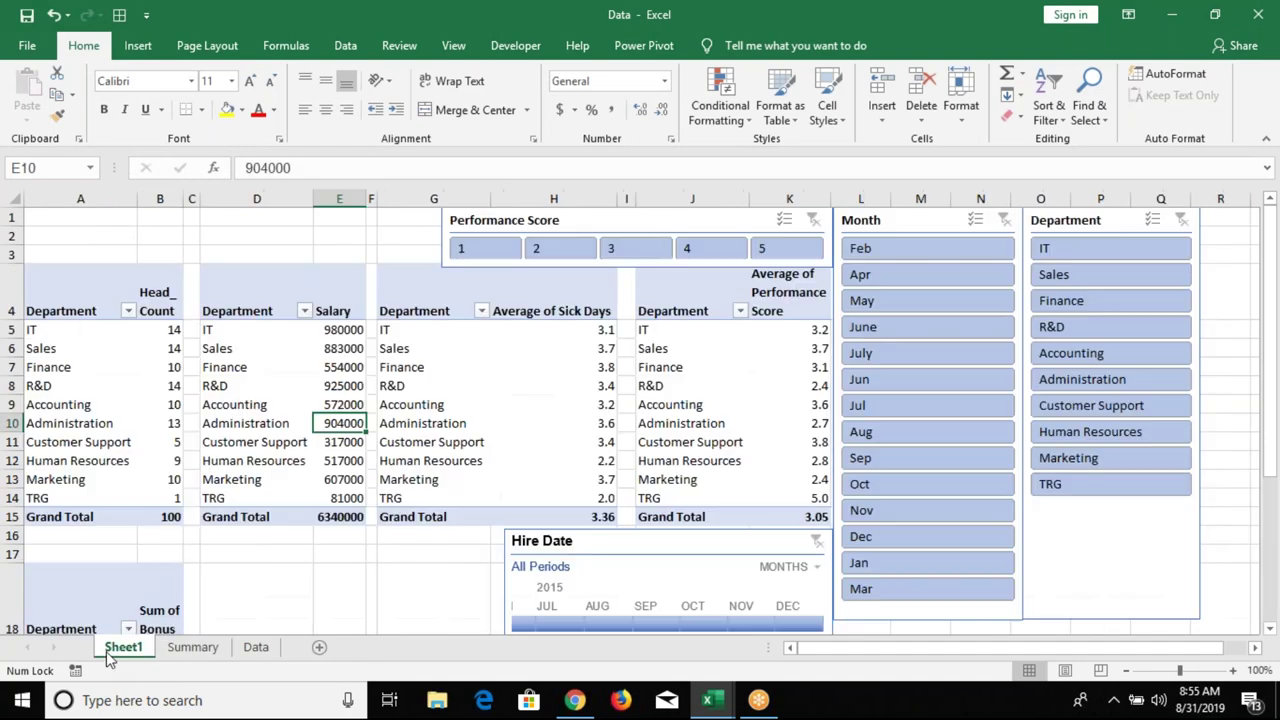
click(94, 334)
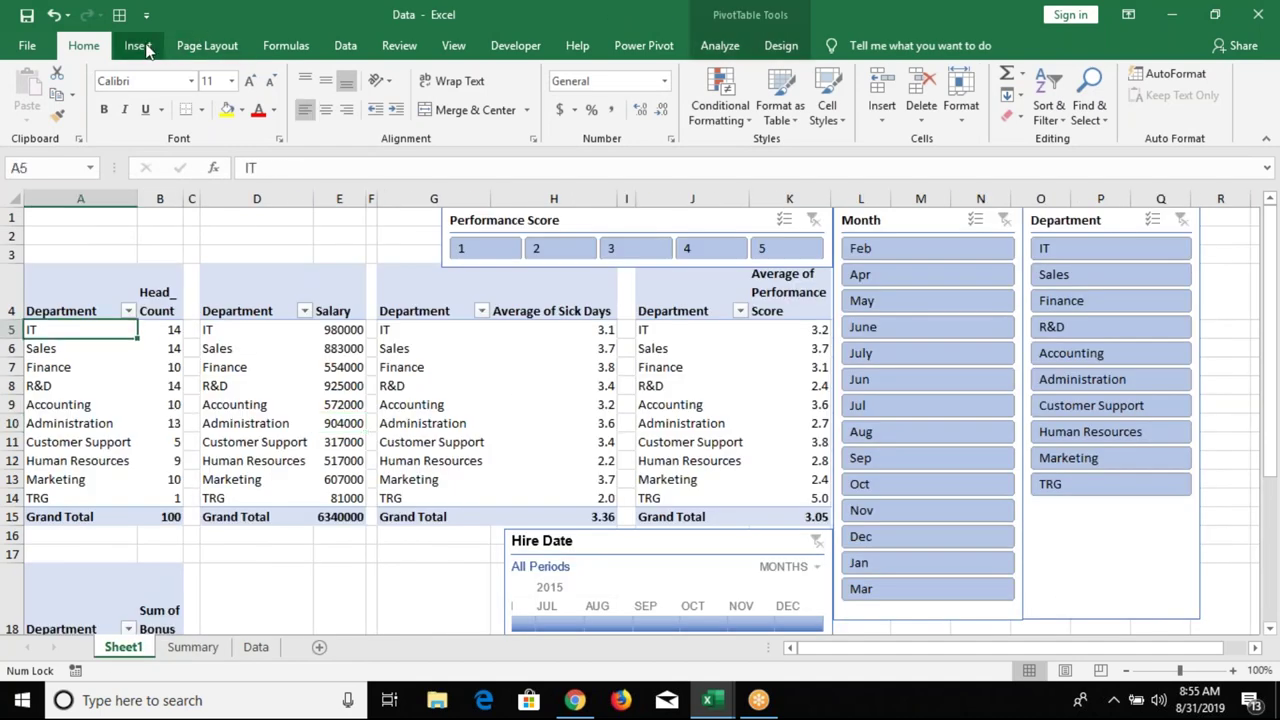
click(719, 45)
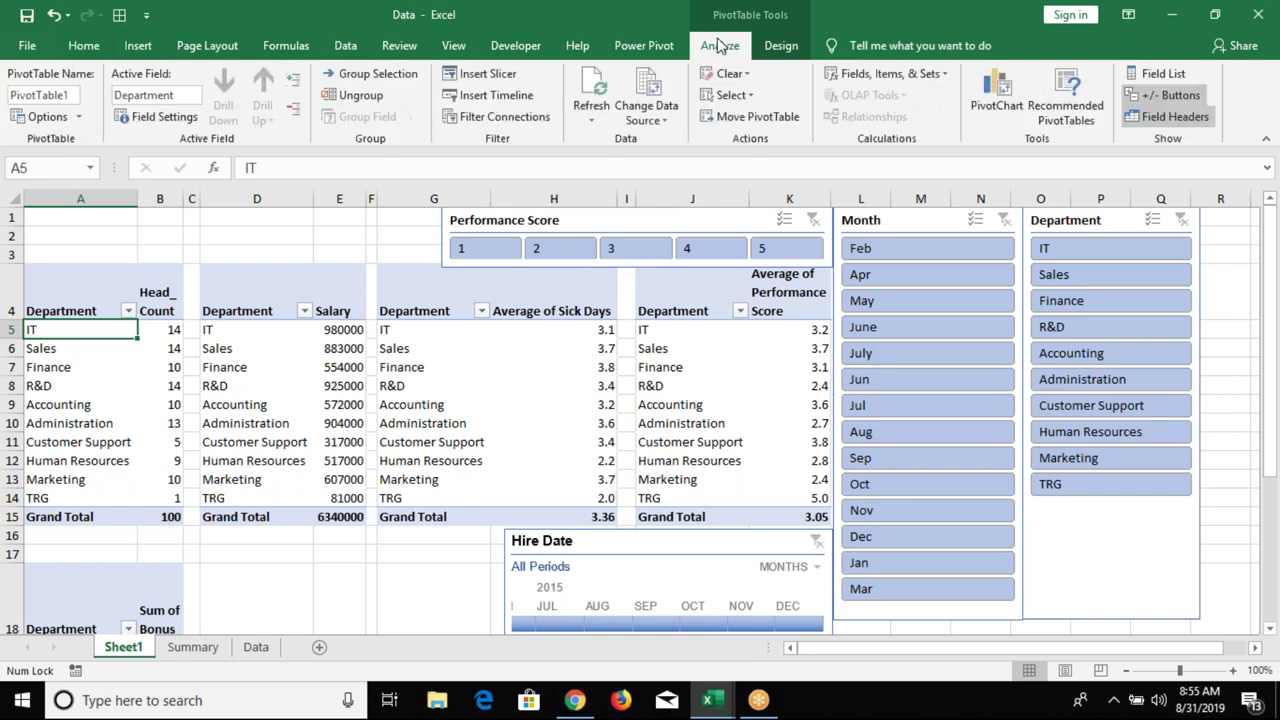
Insert a clustered column PivotChart from the head count pivot table with a dark chart style.
click(996, 105)
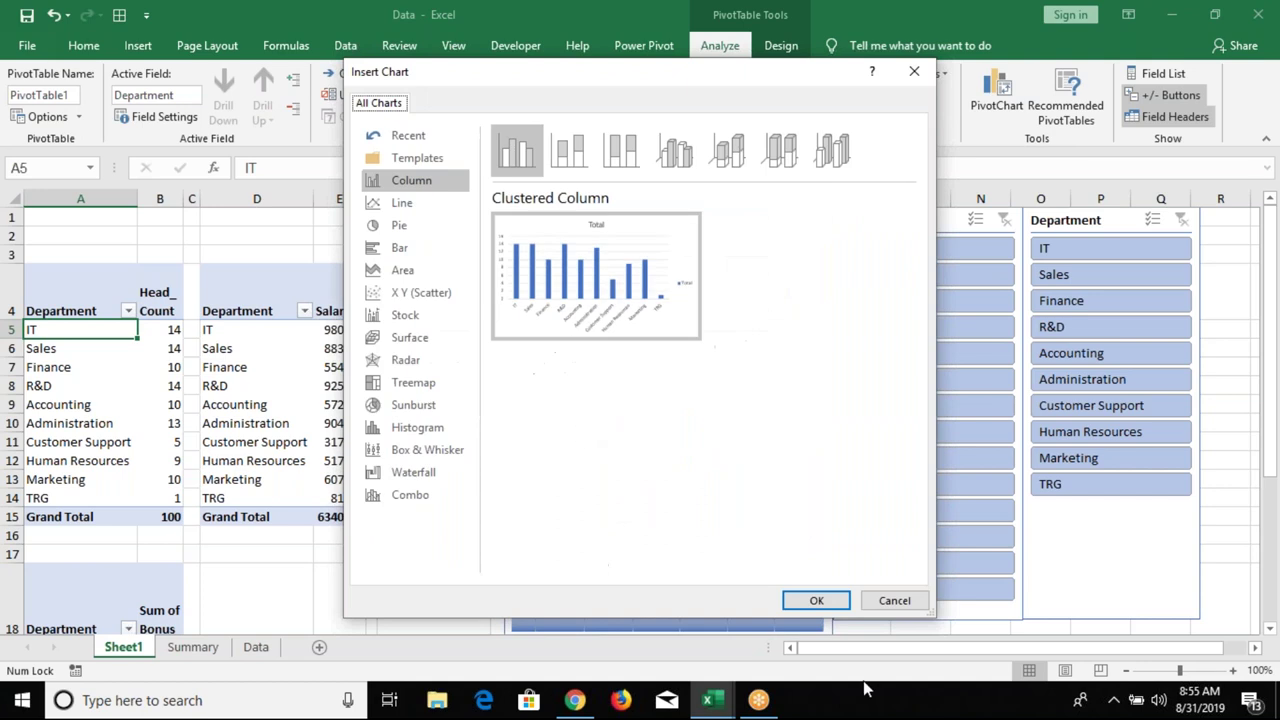
click(816, 602)
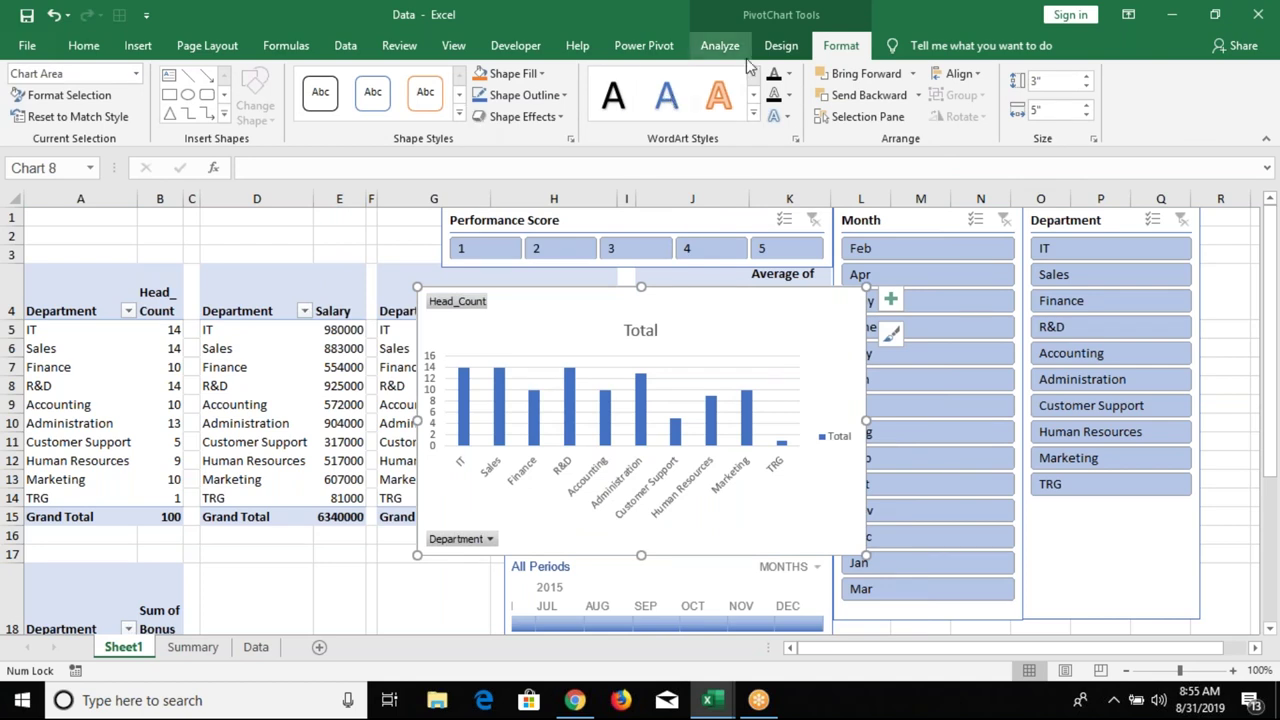
click(782, 46)
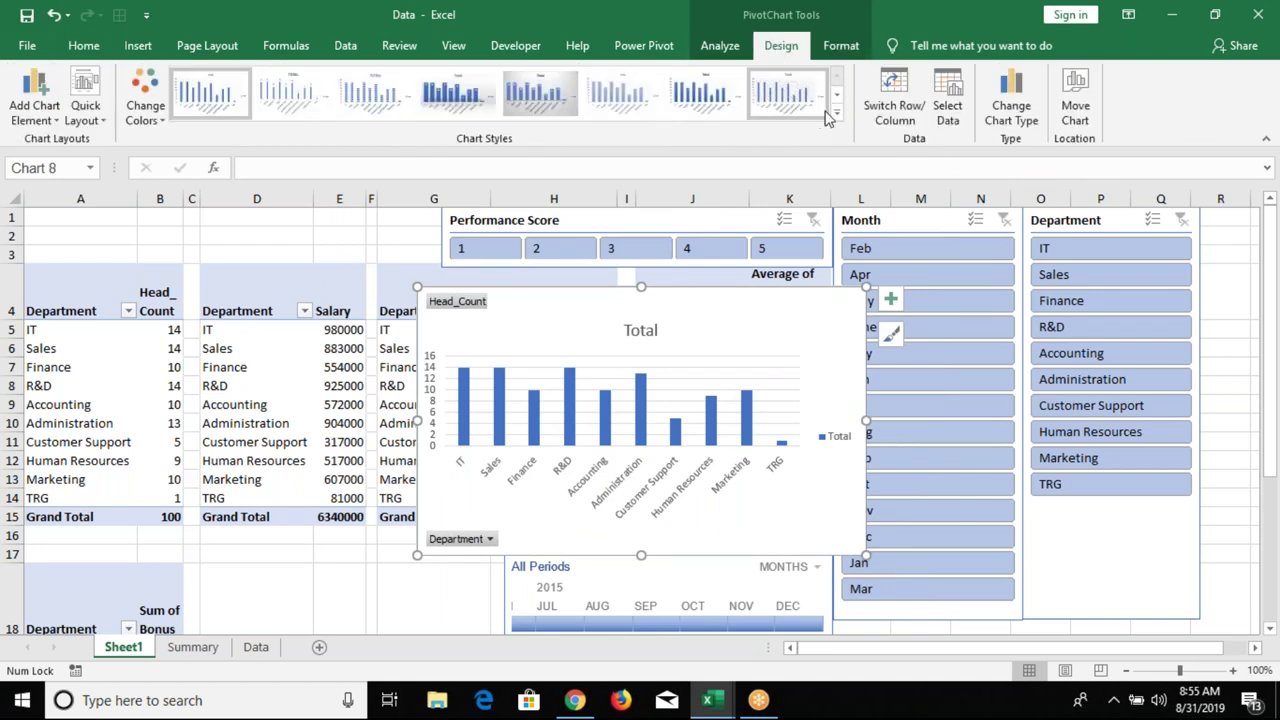
click(834, 120)
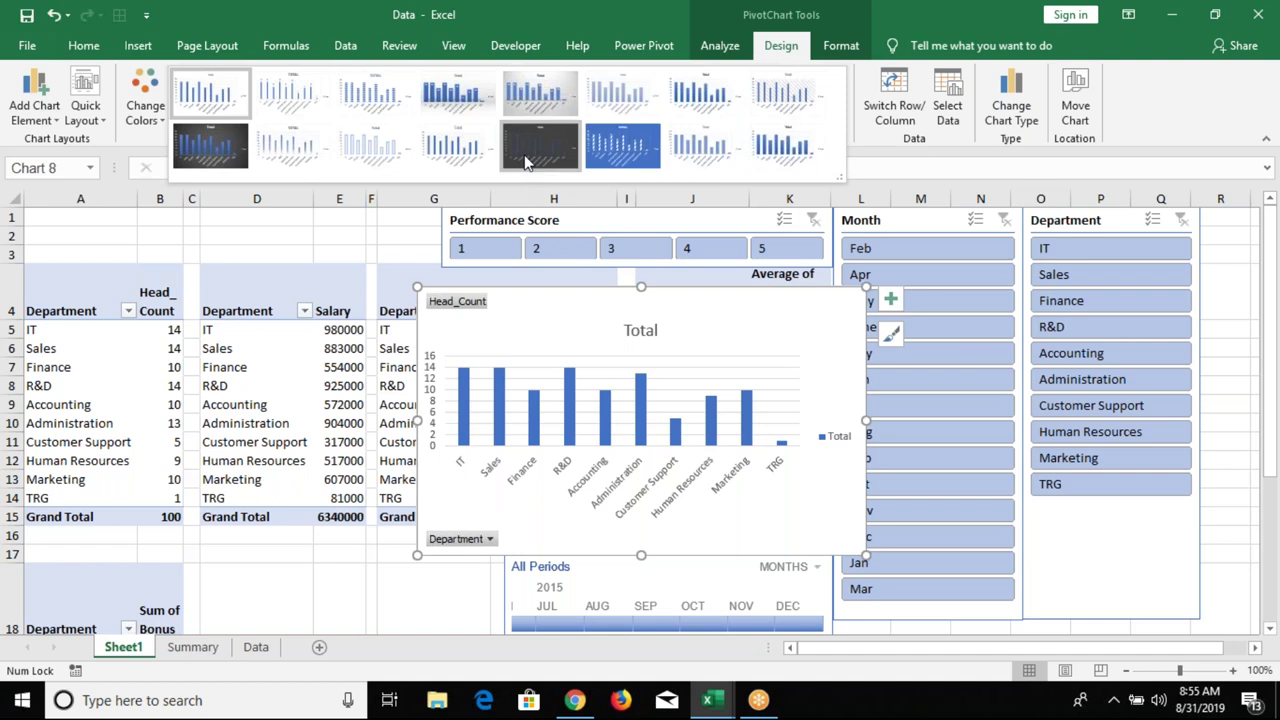
click(524, 154)
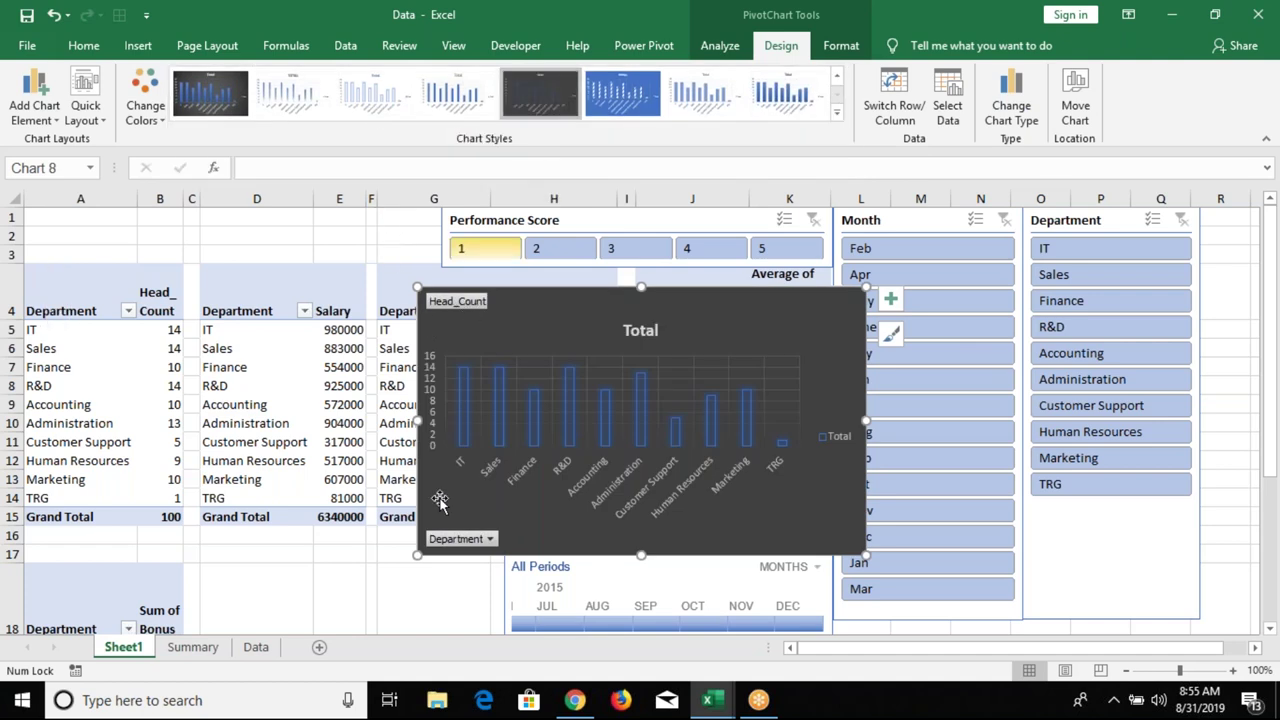
Hide the chart's field buttons, delete its Total legend and title it 'Head Count'.
right_click(456, 306)
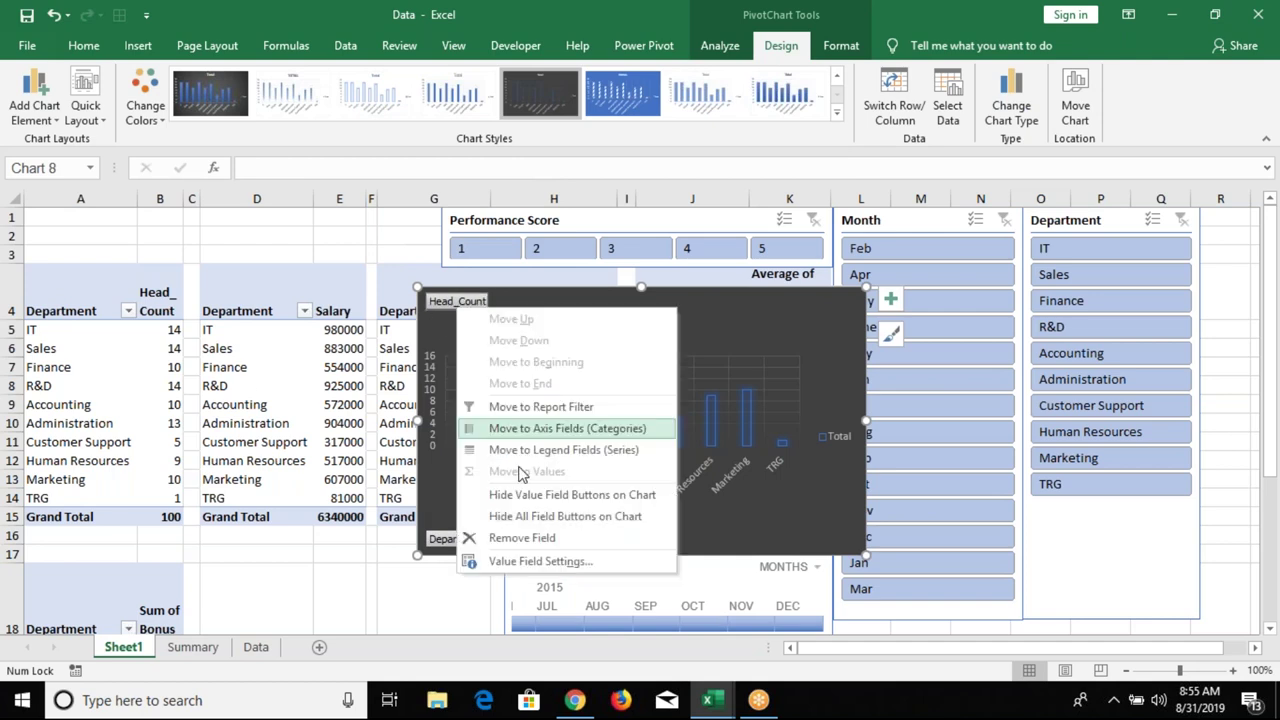
click(531, 516)
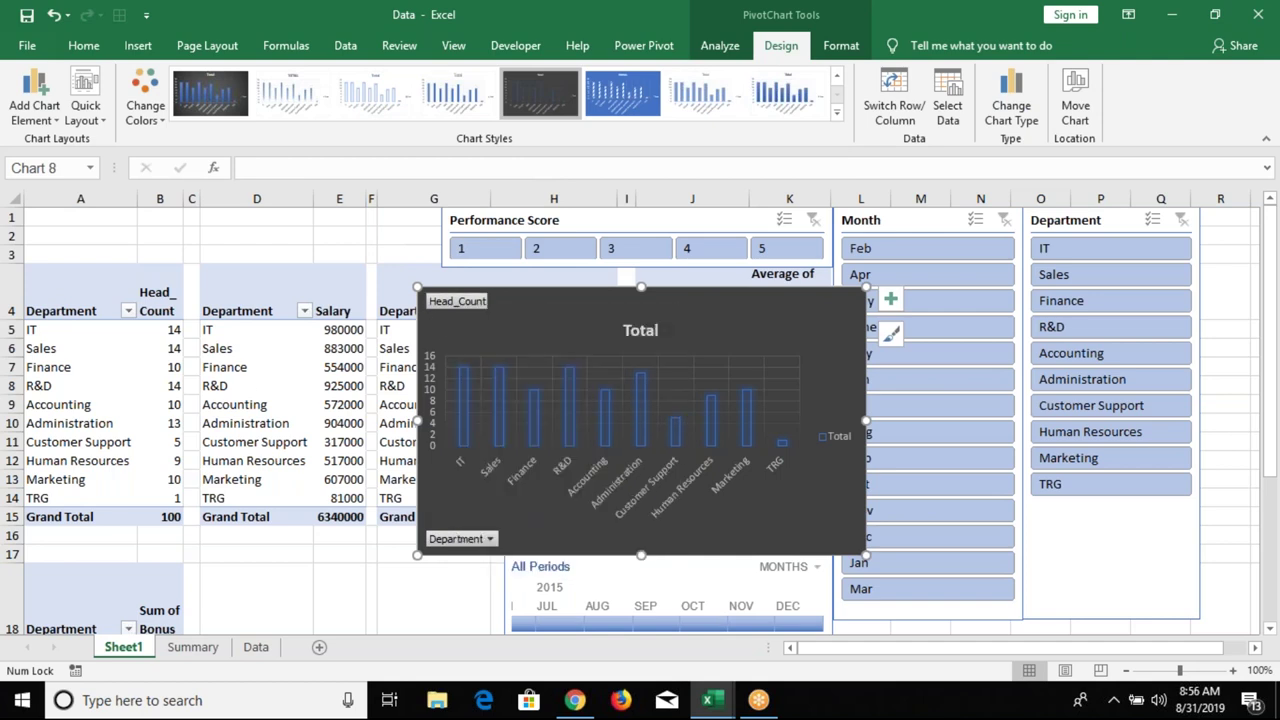
click(843, 440)
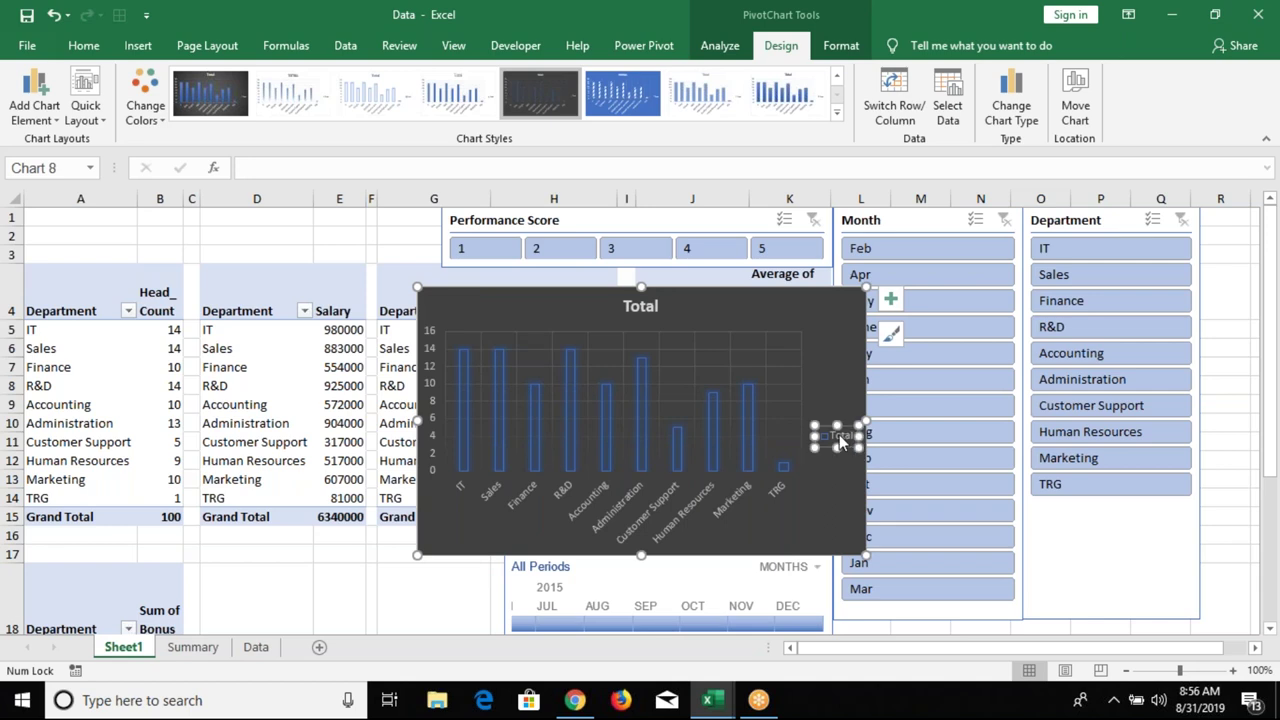
key(Delete)
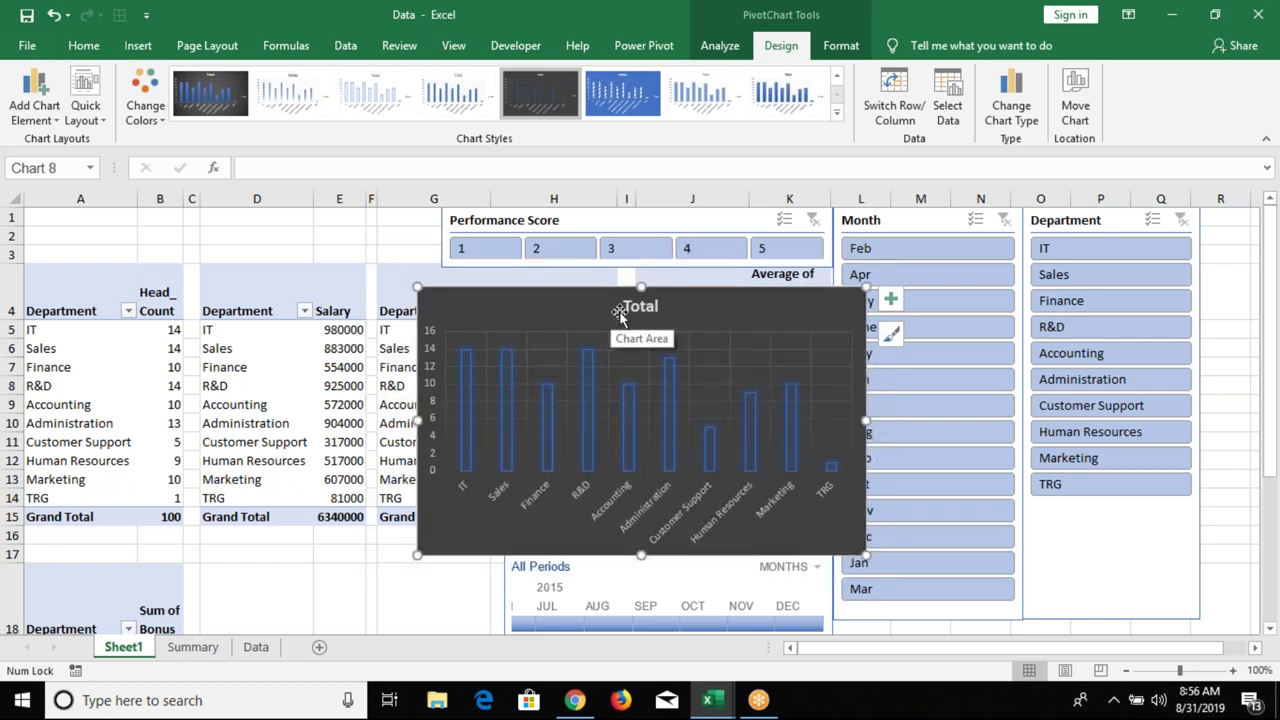
click(645, 312)
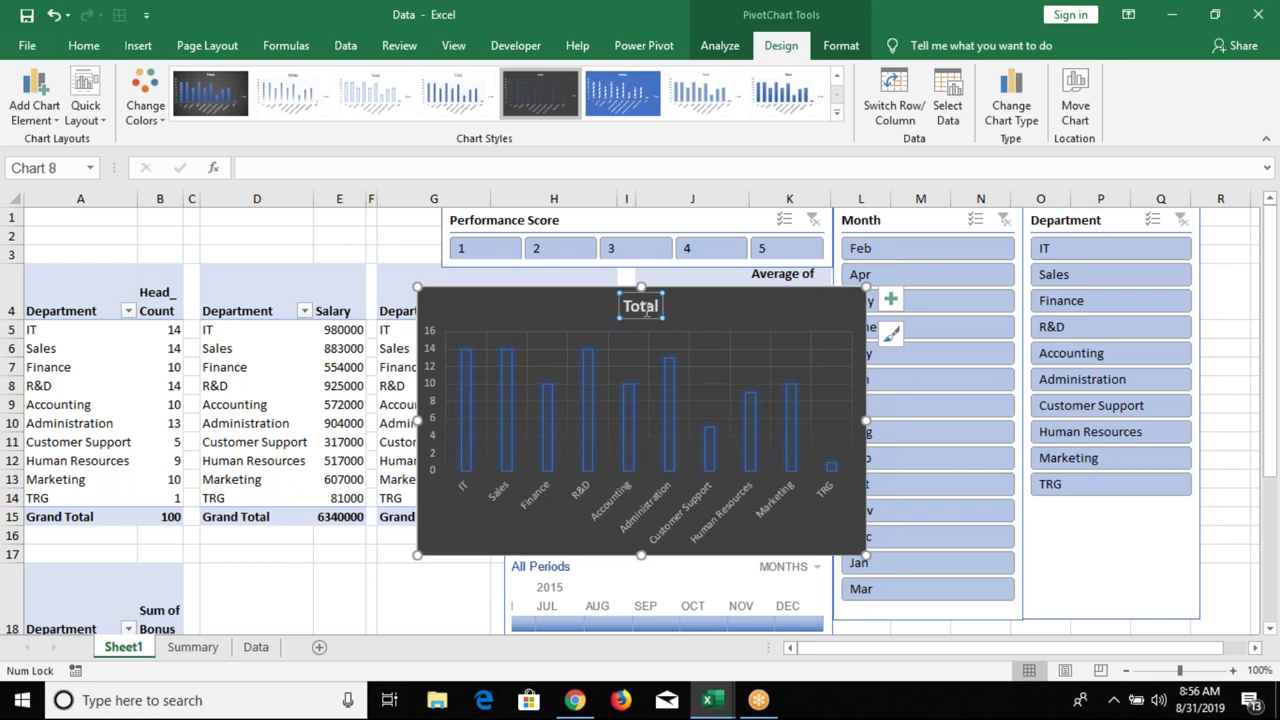
double_click(646, 313)
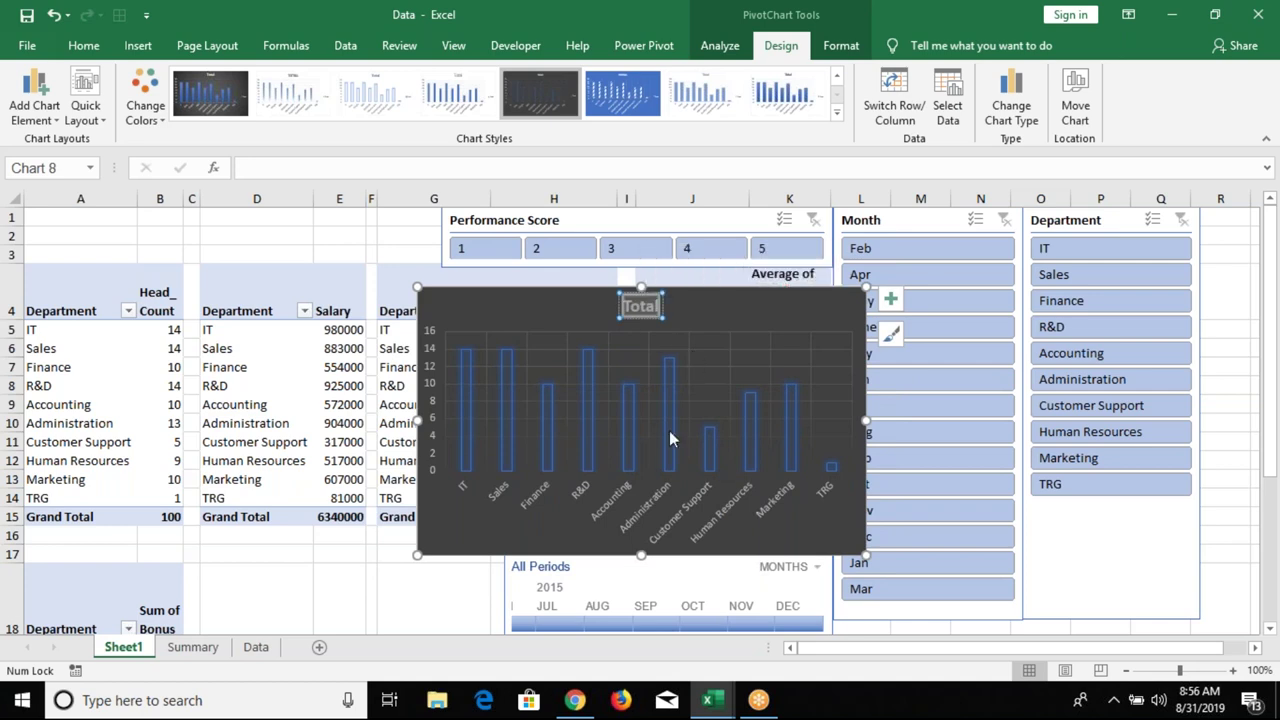
text(Head Count)
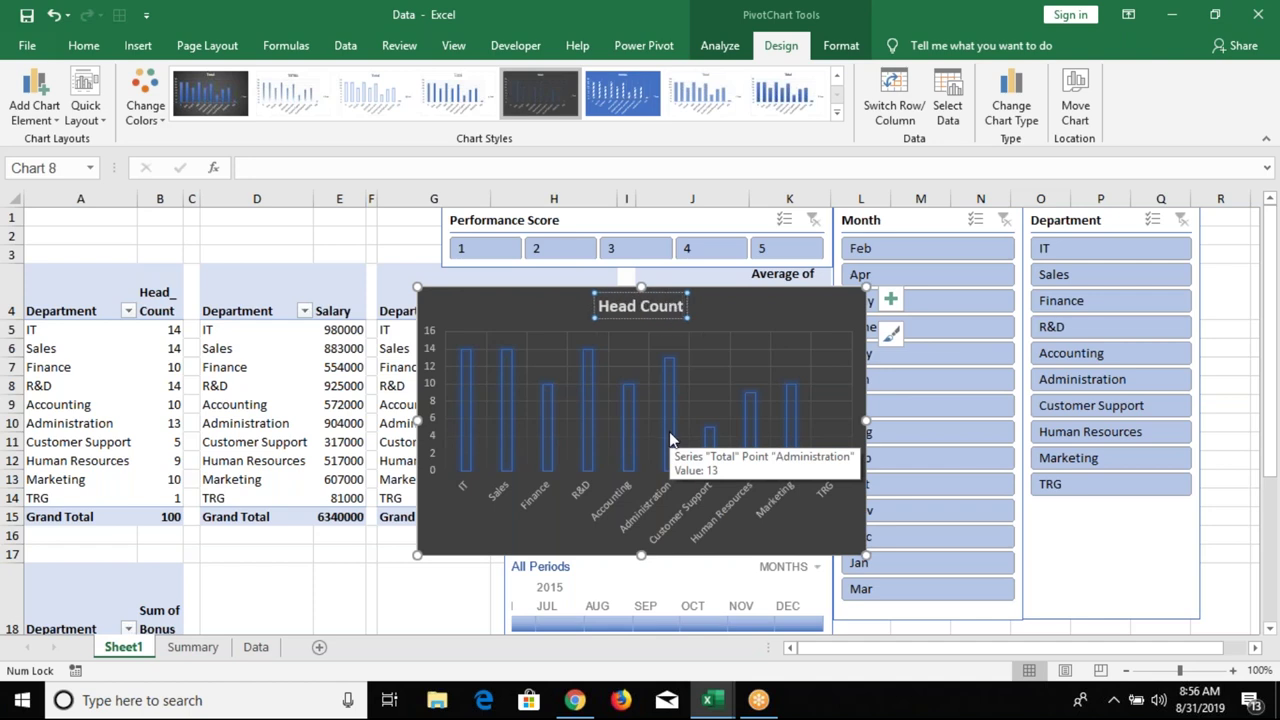
click(871, 334)
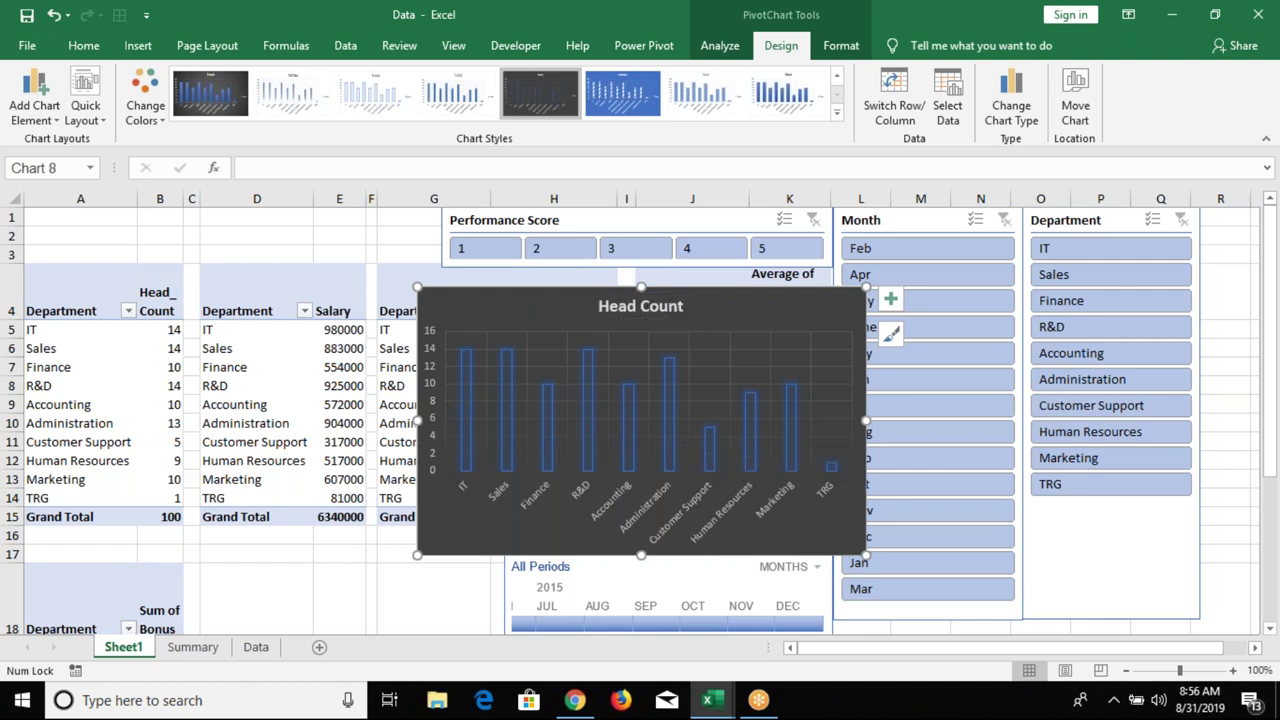
key(Escape)
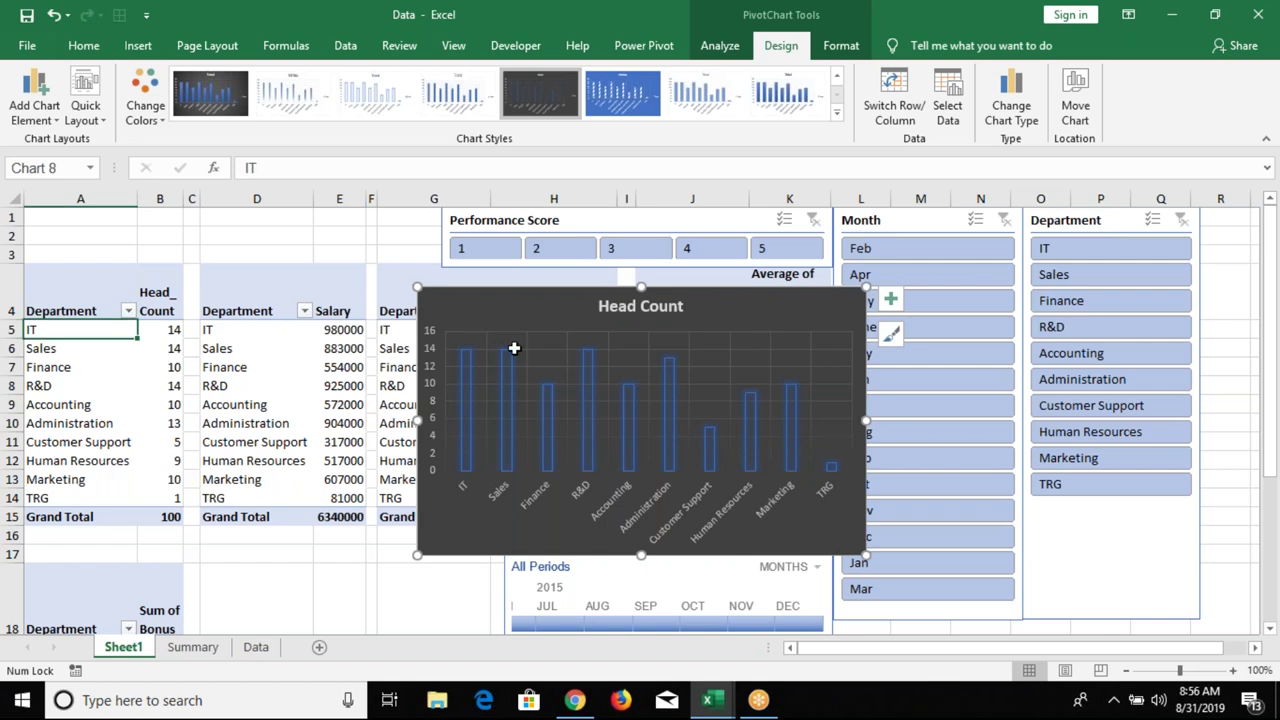
Cut the Head Count chart, paste it at A5 on Summary, and return to Sheet1.
key(ctrl+x)
click(192, 647)
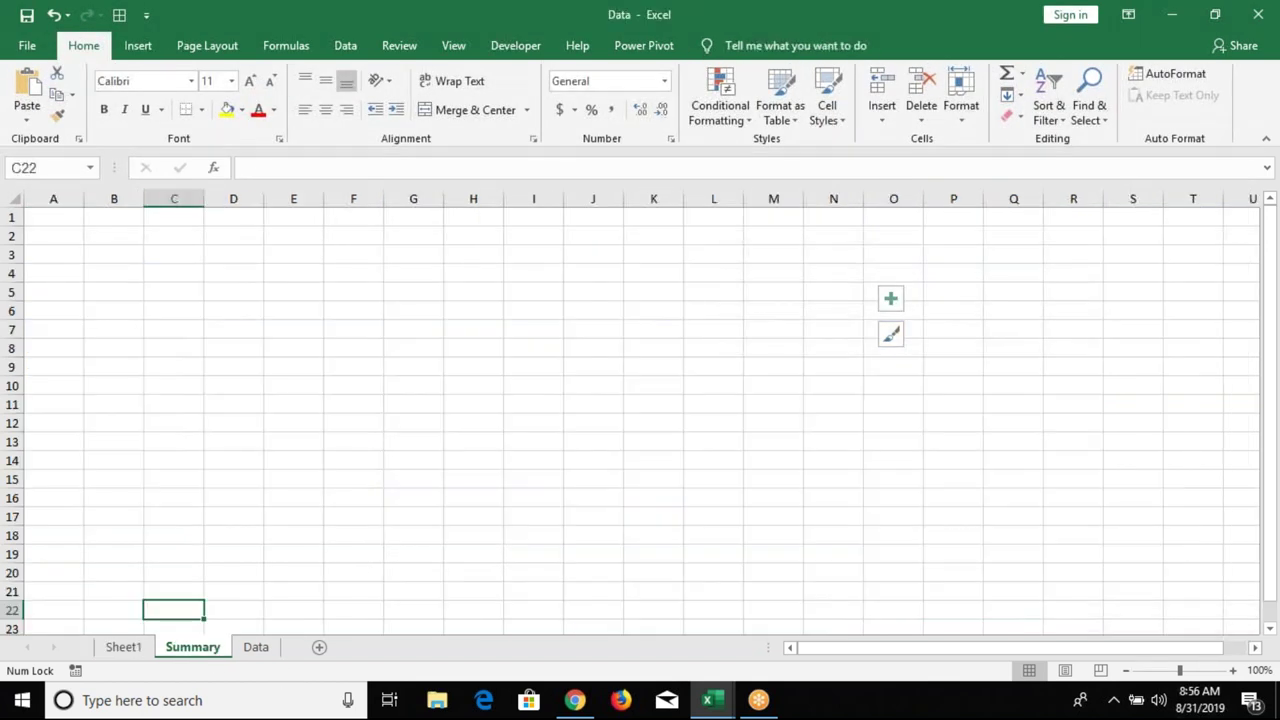
click(66, 218)
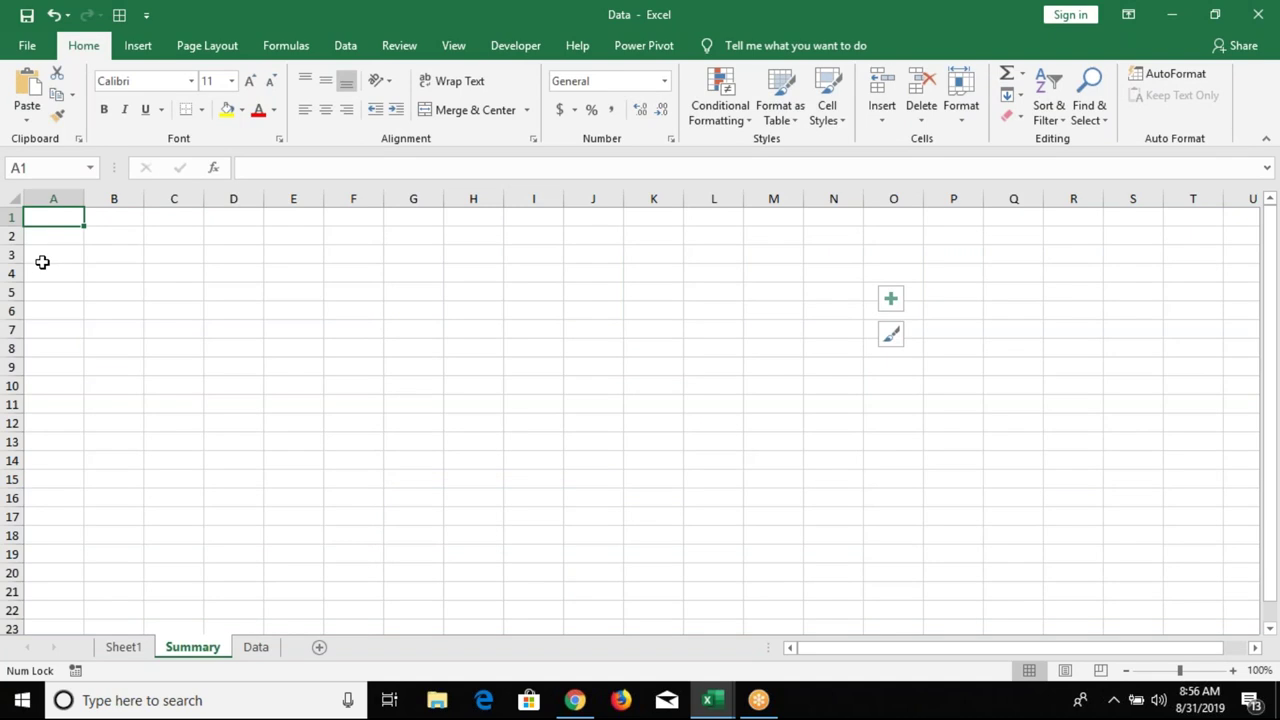
click(42, 261)
click(43, 271)
click(43, 296)
key(ctrl+v)
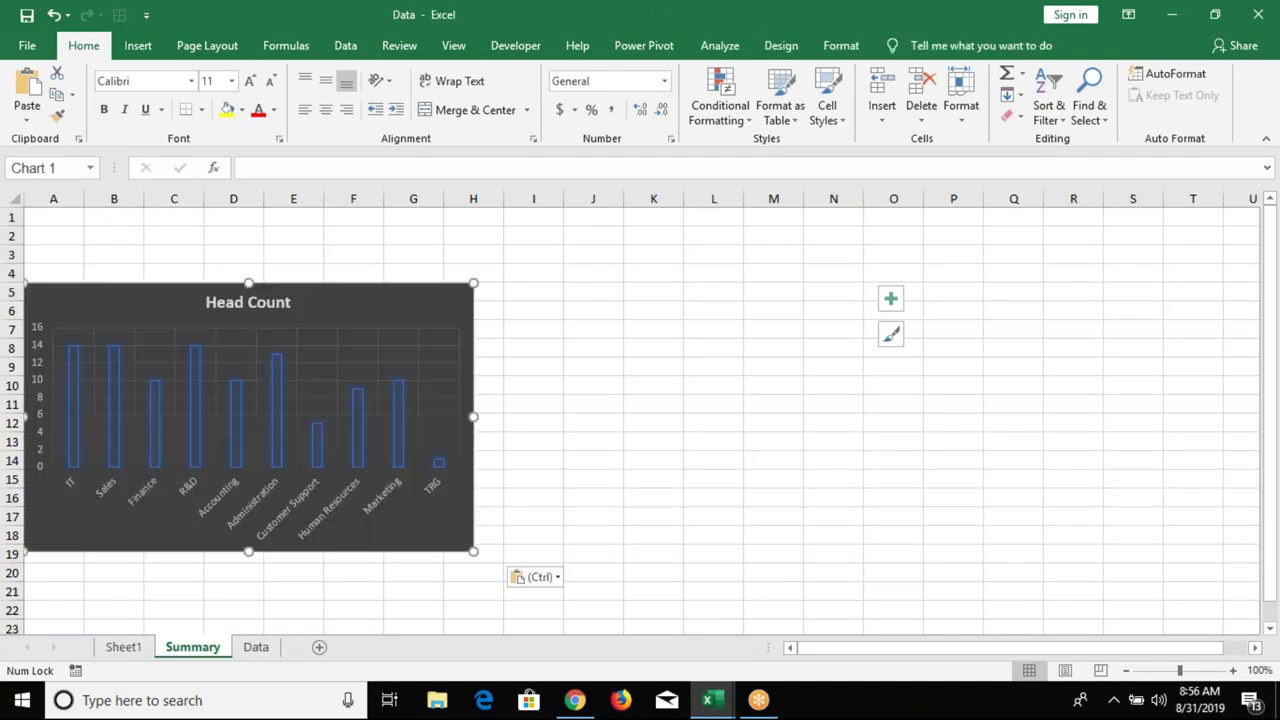
click(603, 351)
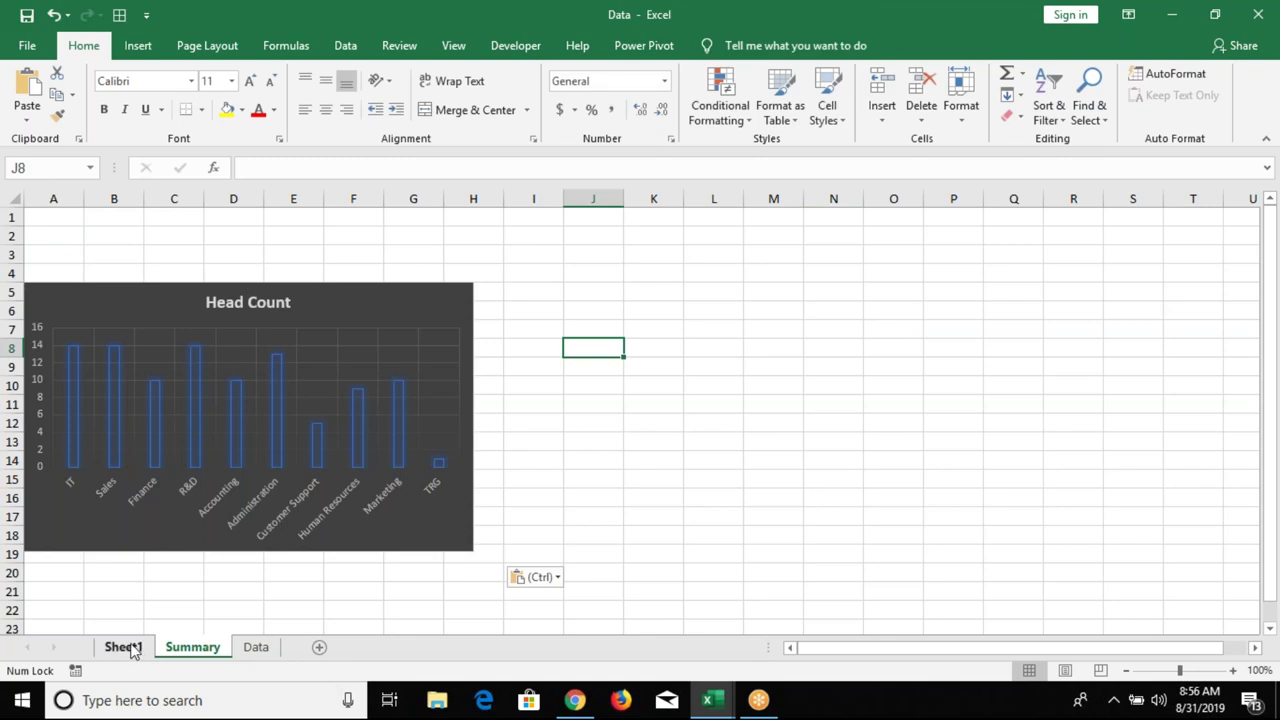
click(126, 648)
click(236, 370)
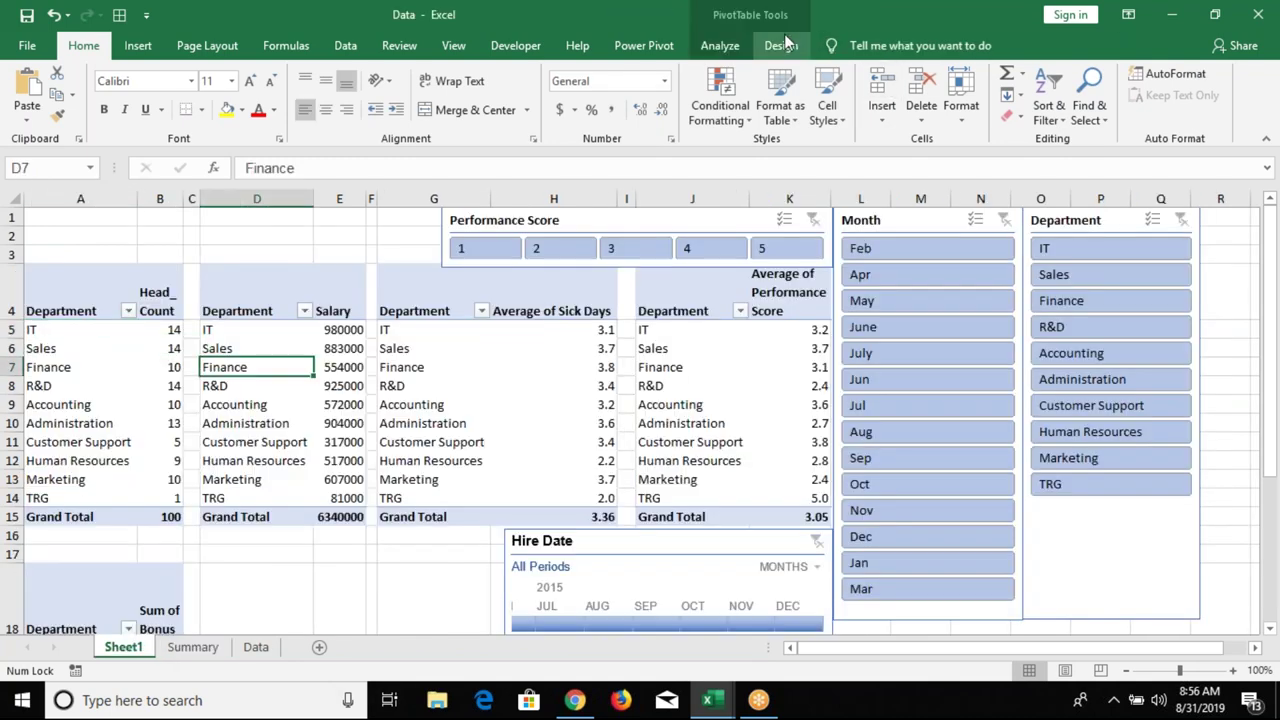
Insert a clustered column PivotChart from the salary pivot table with a patterned chart style.
click(720, 46)
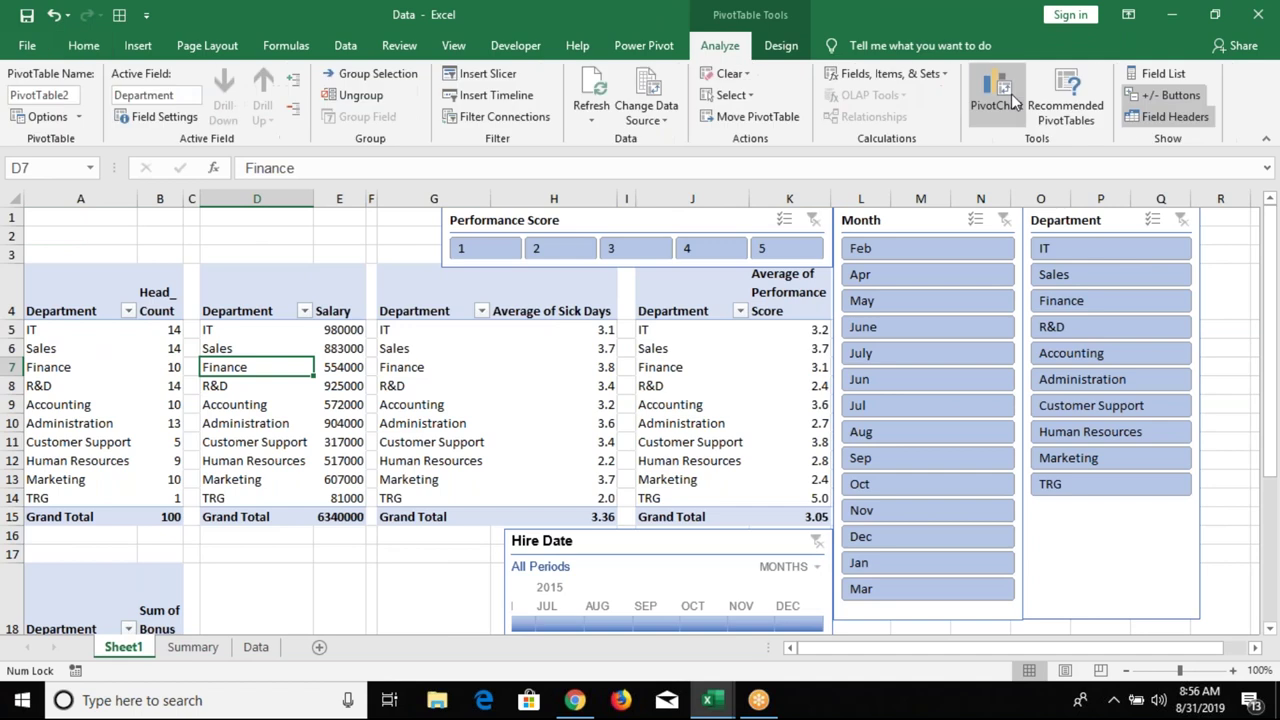
click(1002, 100)
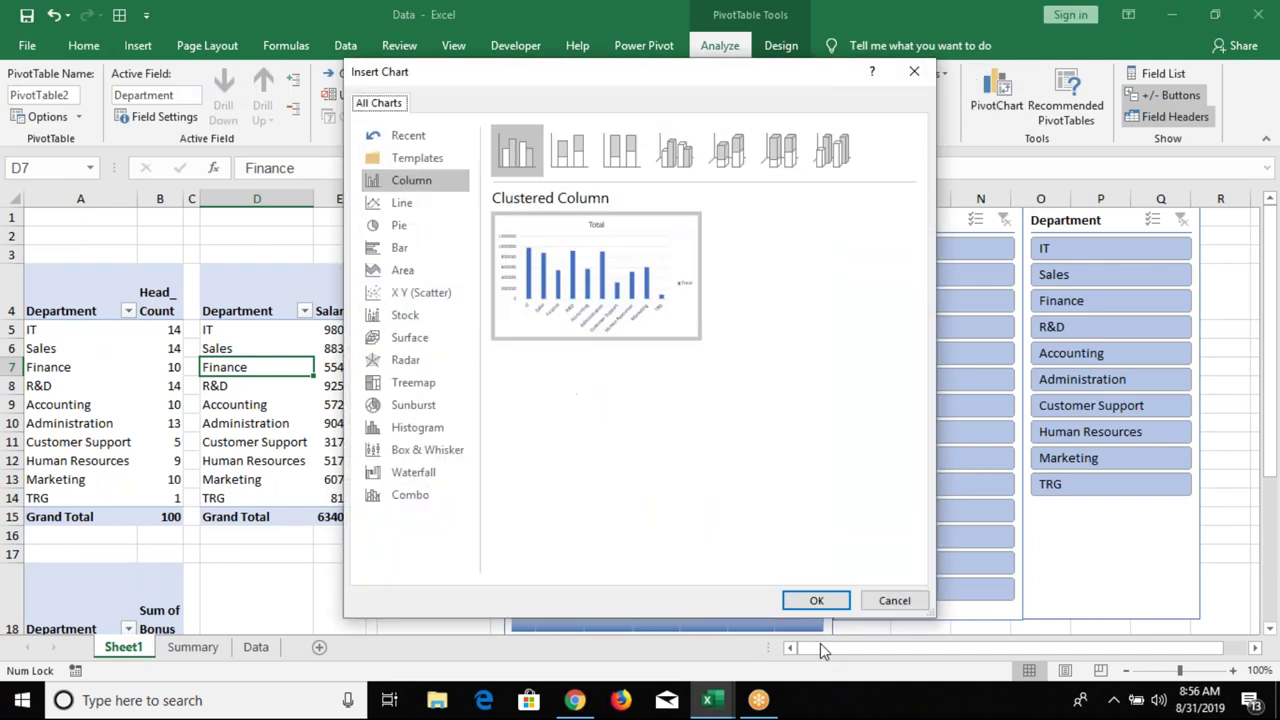
click(817, 601)
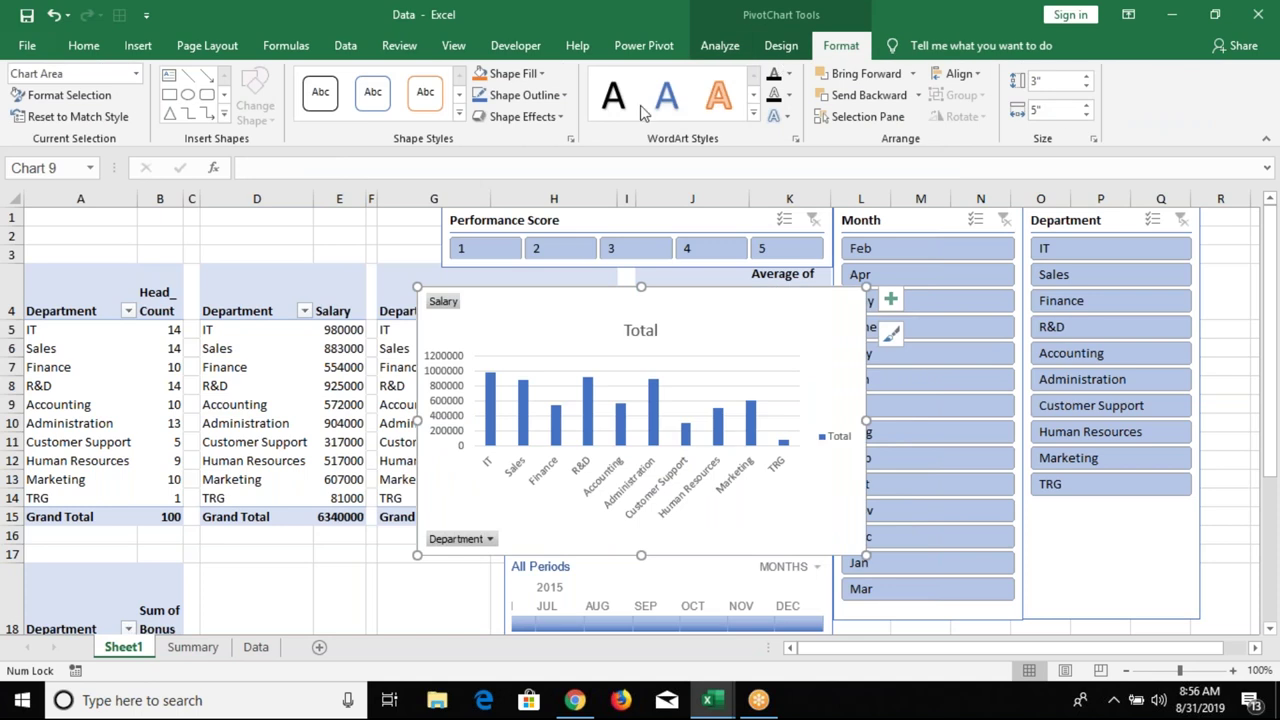
click(782, 48)
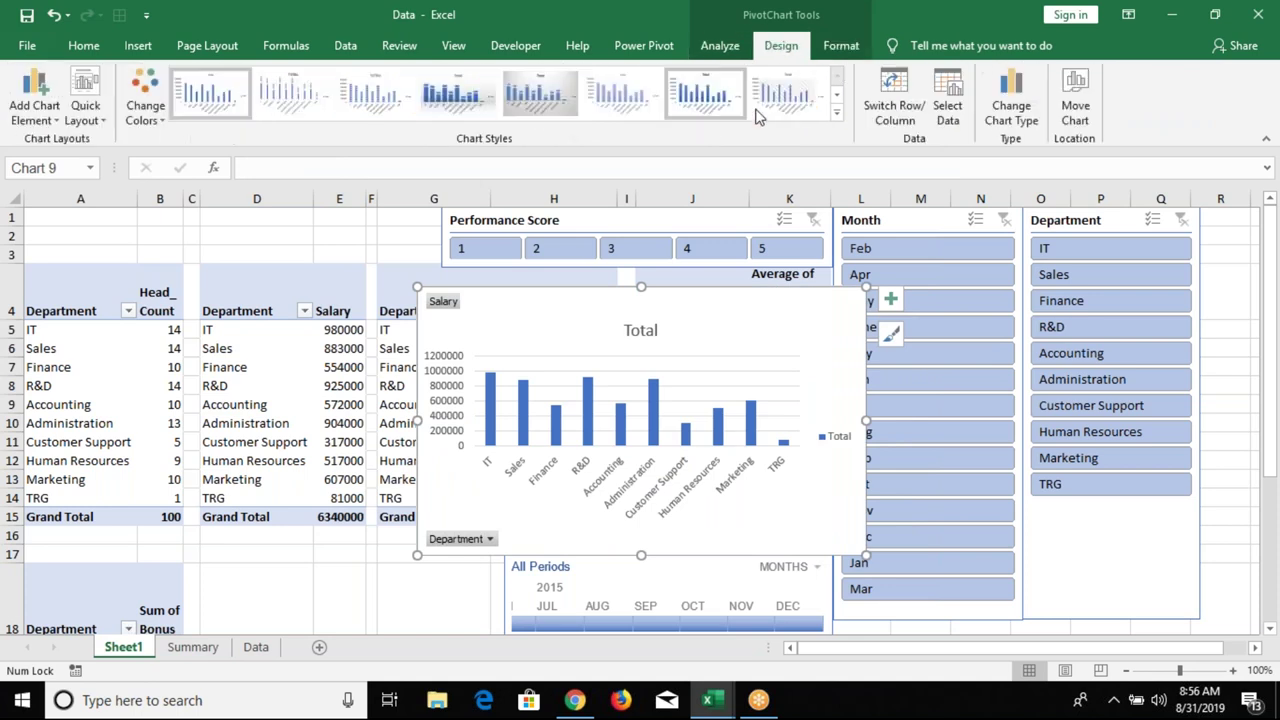
click(792, 100)
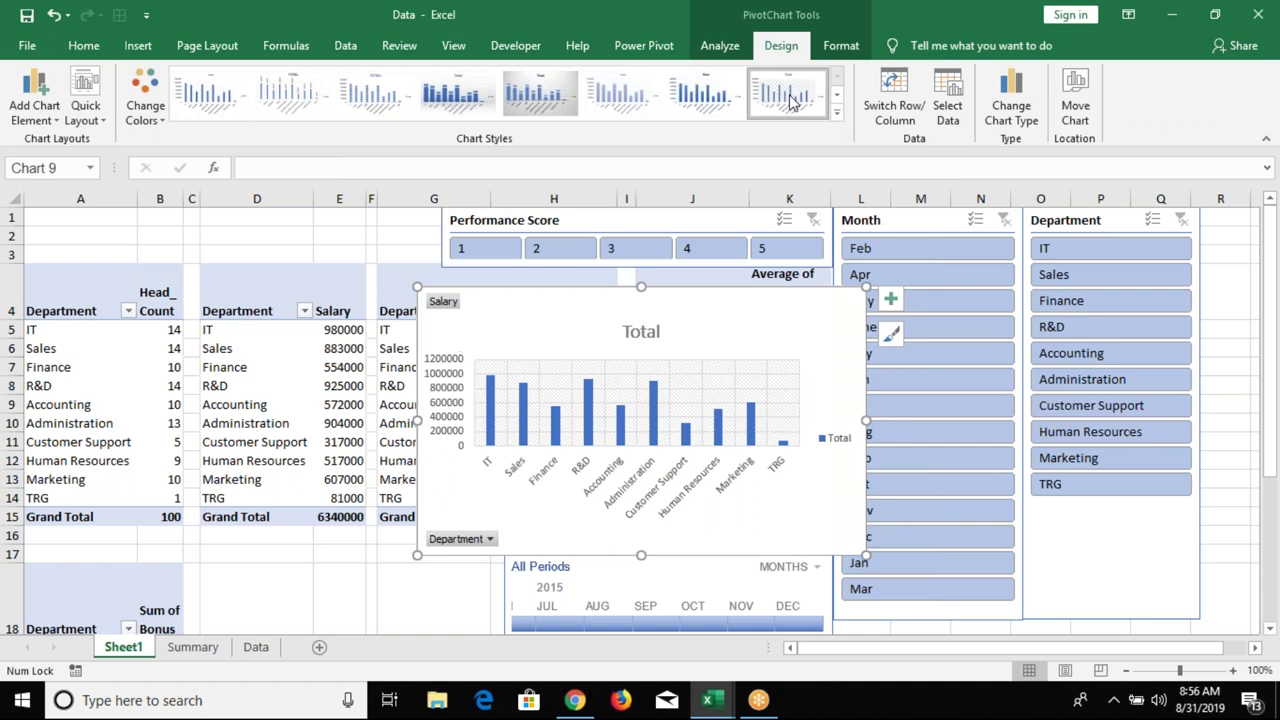
click(836, 116)
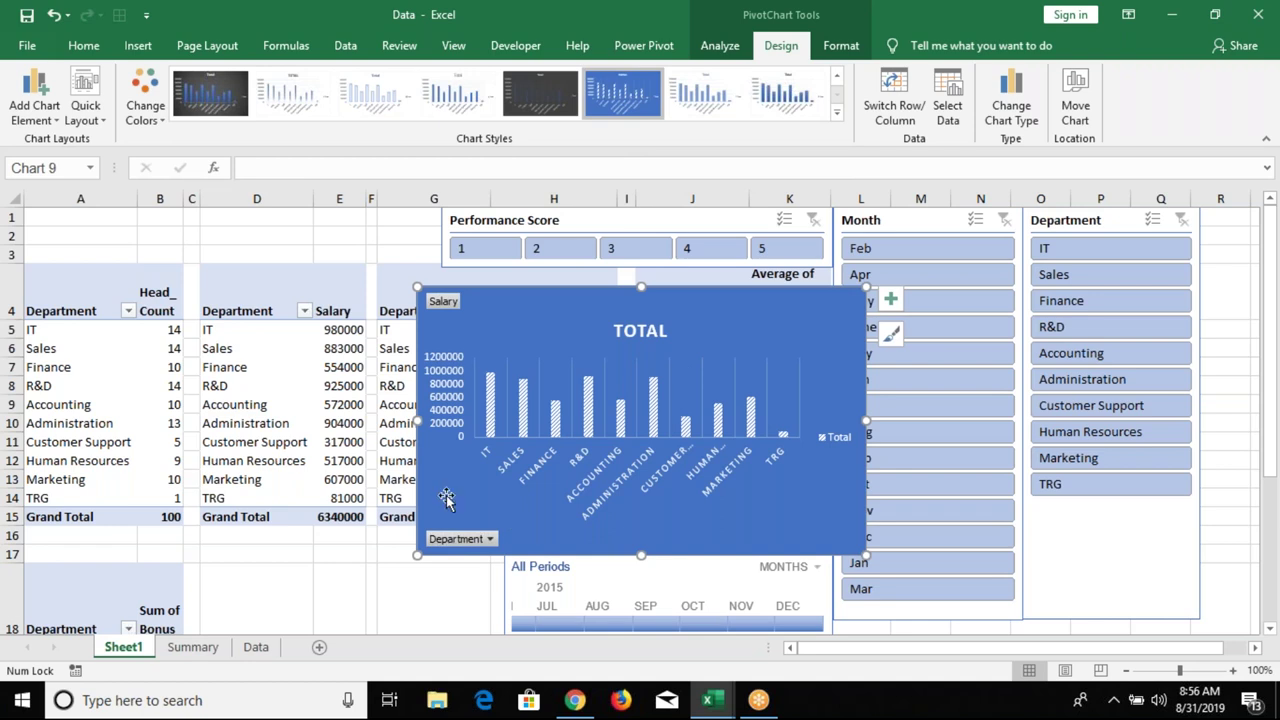
Delete the salary chart's Total legend and retitle it 'DEPARTMENT WISE SALARY'.
right_click(452, 537)
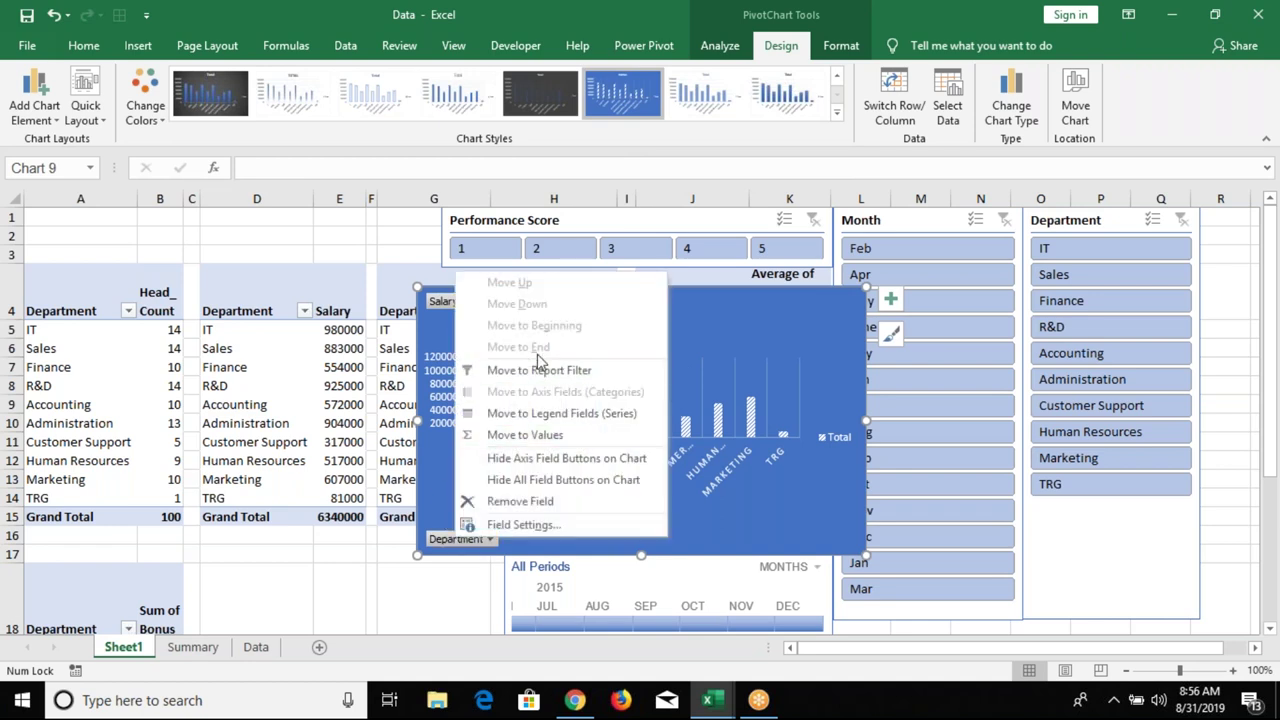
click(735, 462)
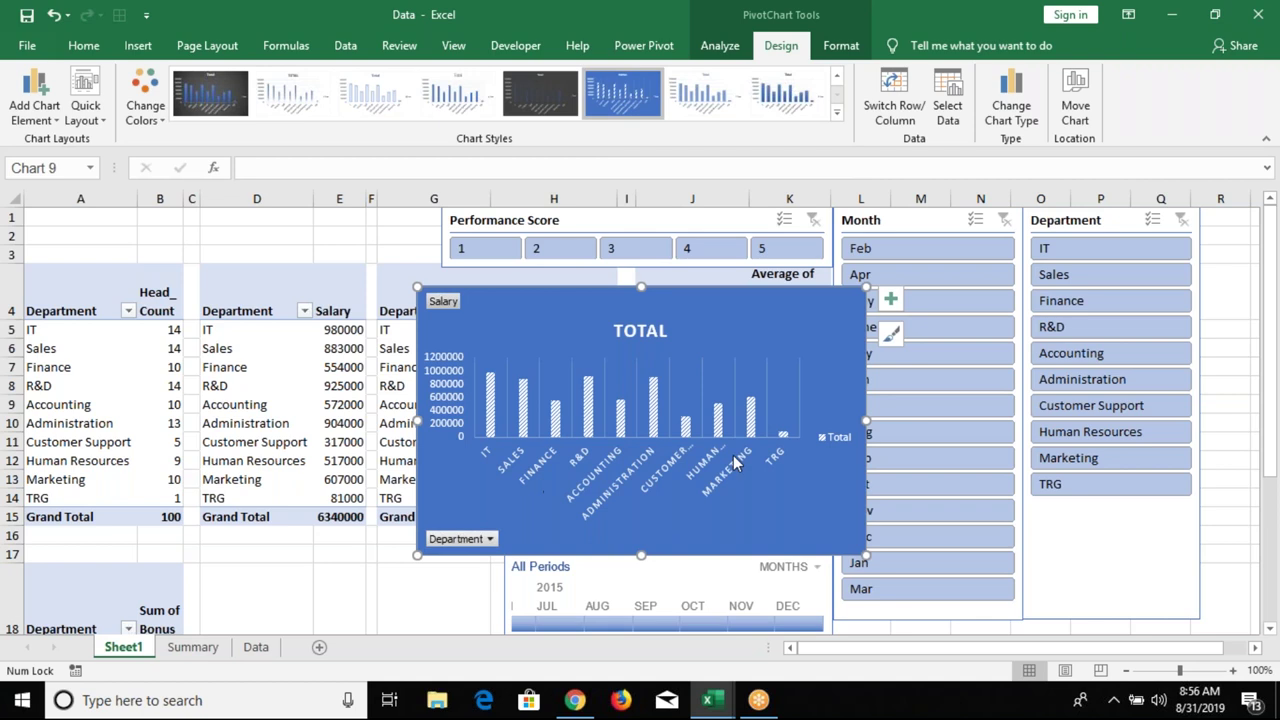
click(836, 437)
key(Delete)
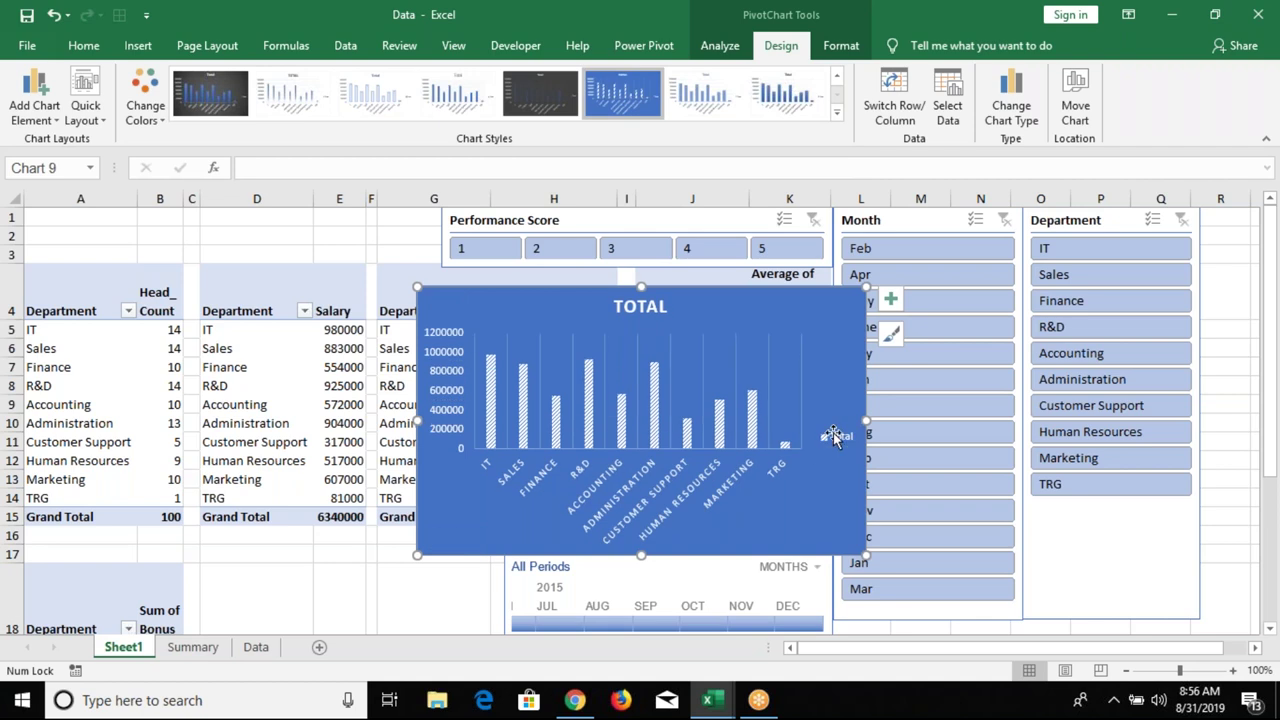
click(640, 307)
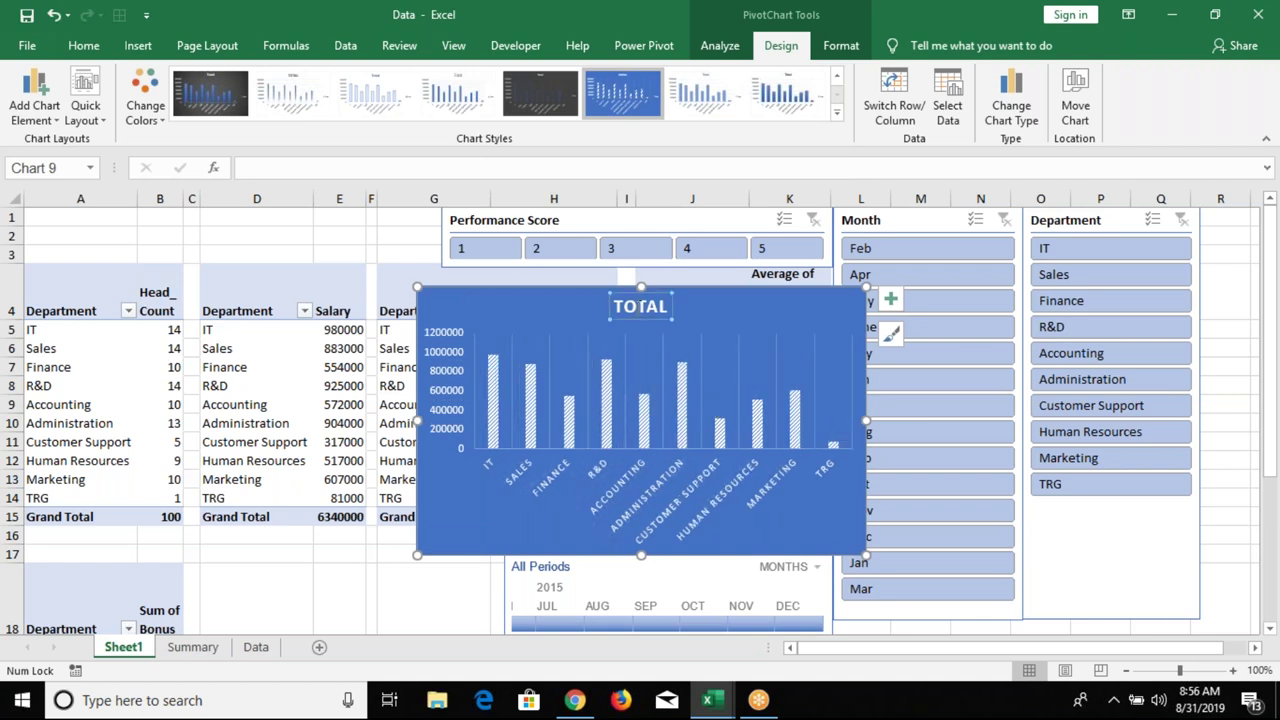
double_click(640, 307)
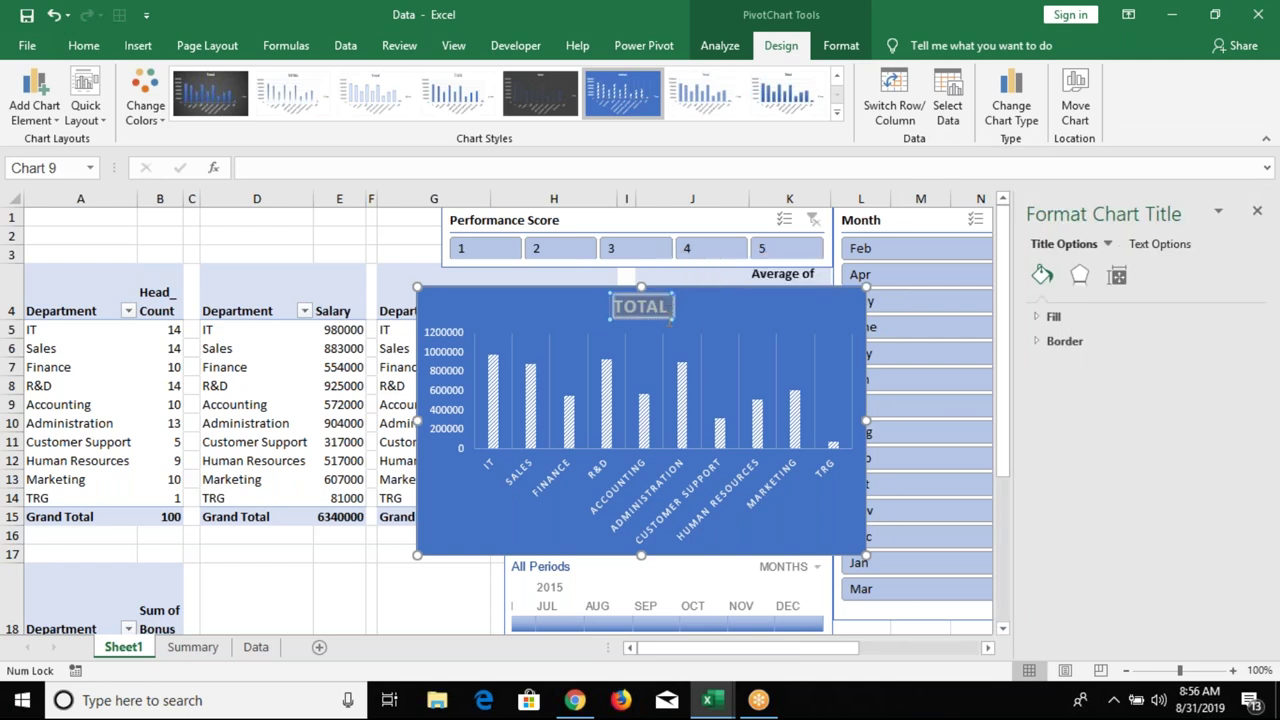
text(DE)
key(Caps_Lock)
key(Caps_Lock)
text(E)
key(BackSpace)
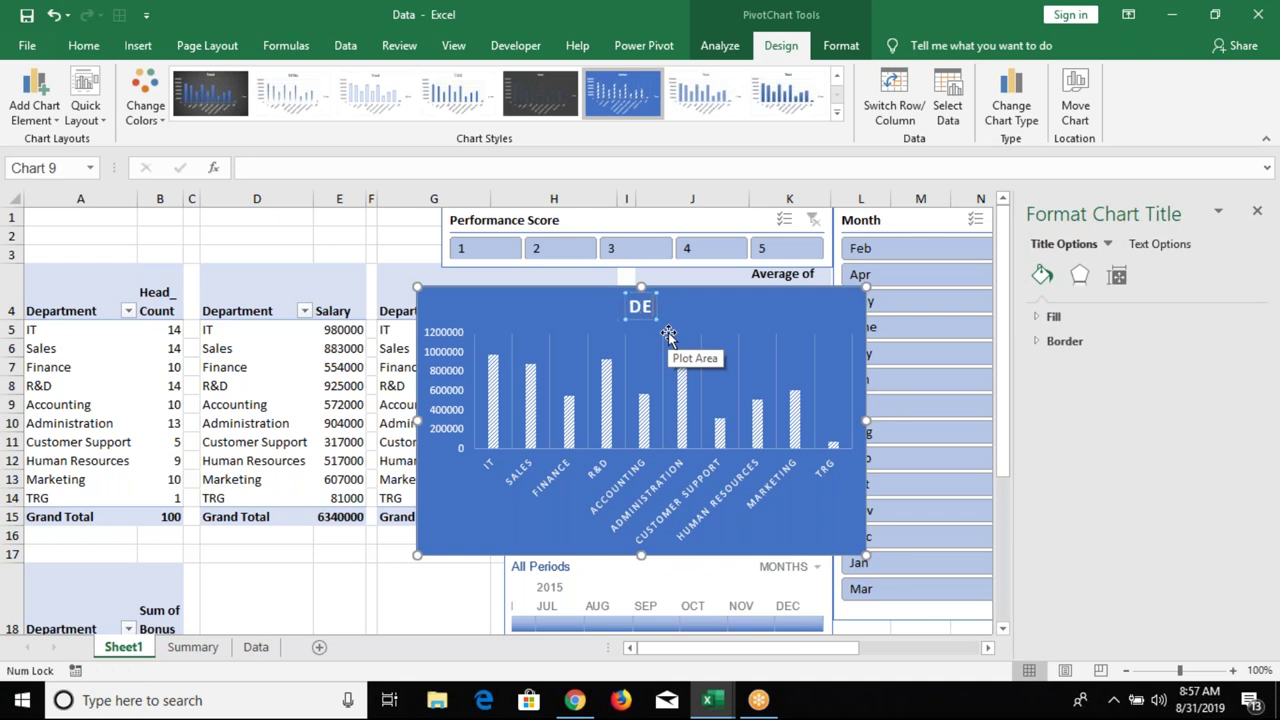
text(PART)
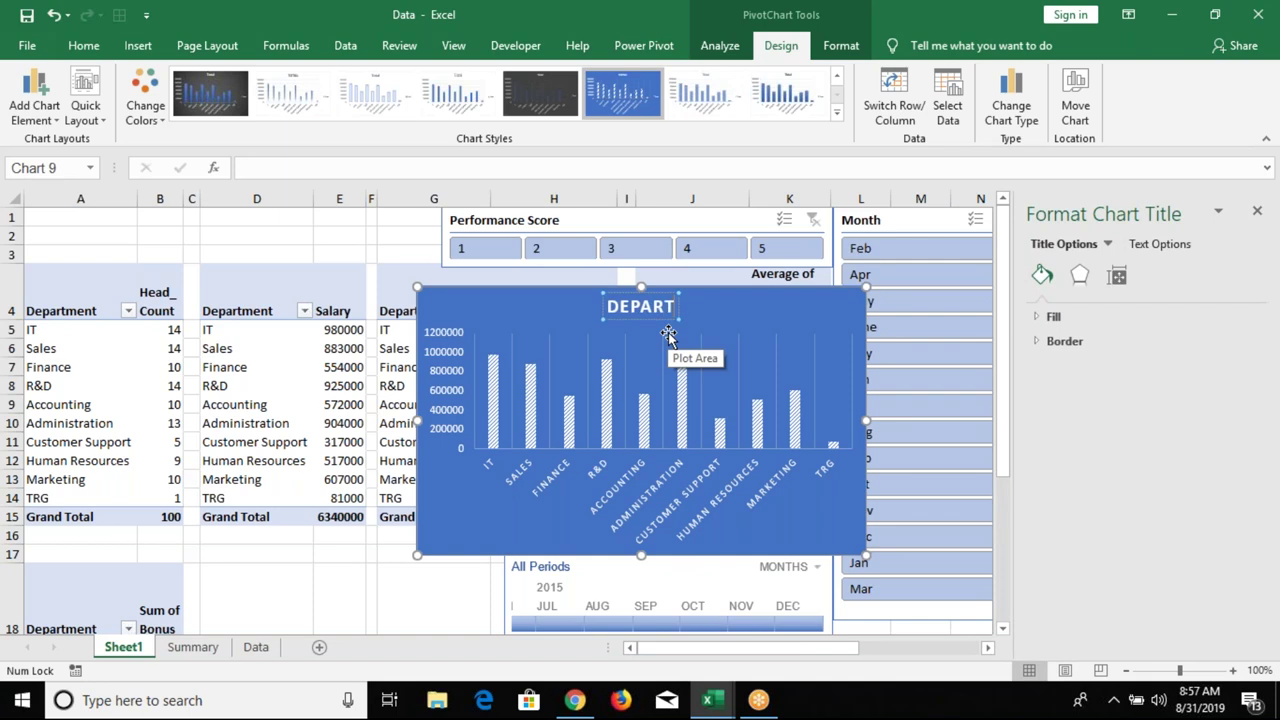
text(MENT)
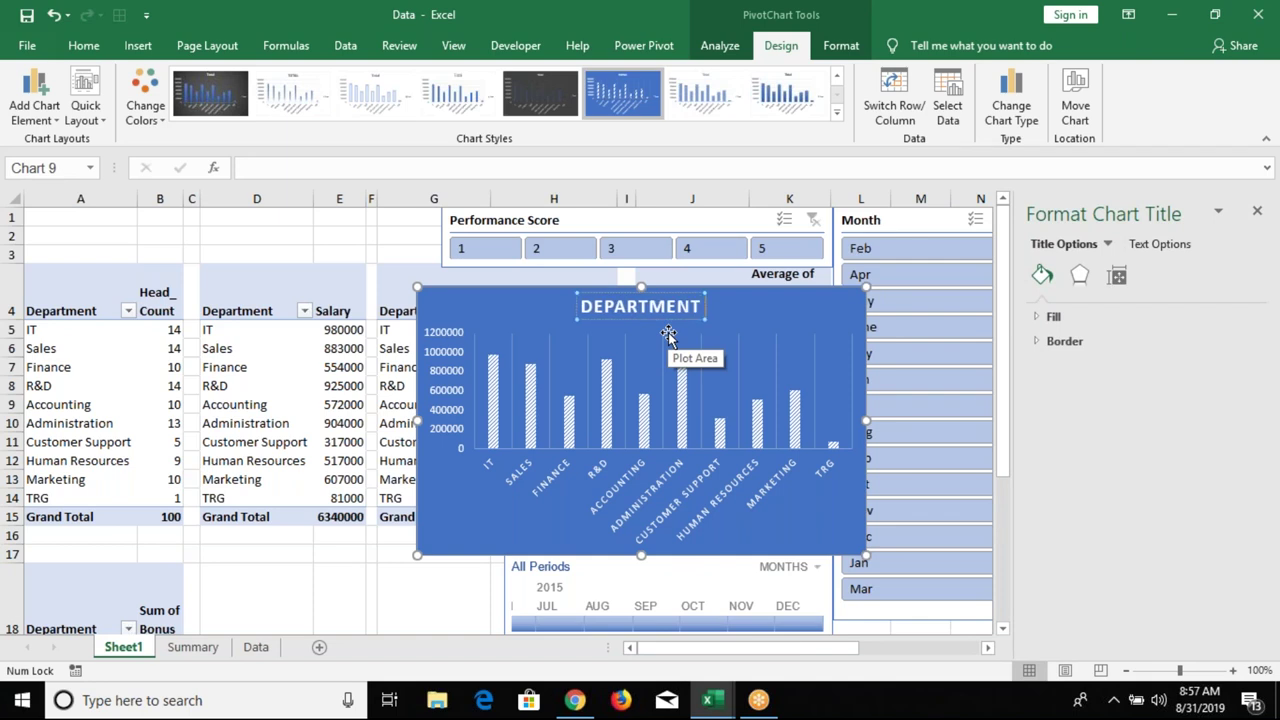
text( WISE)
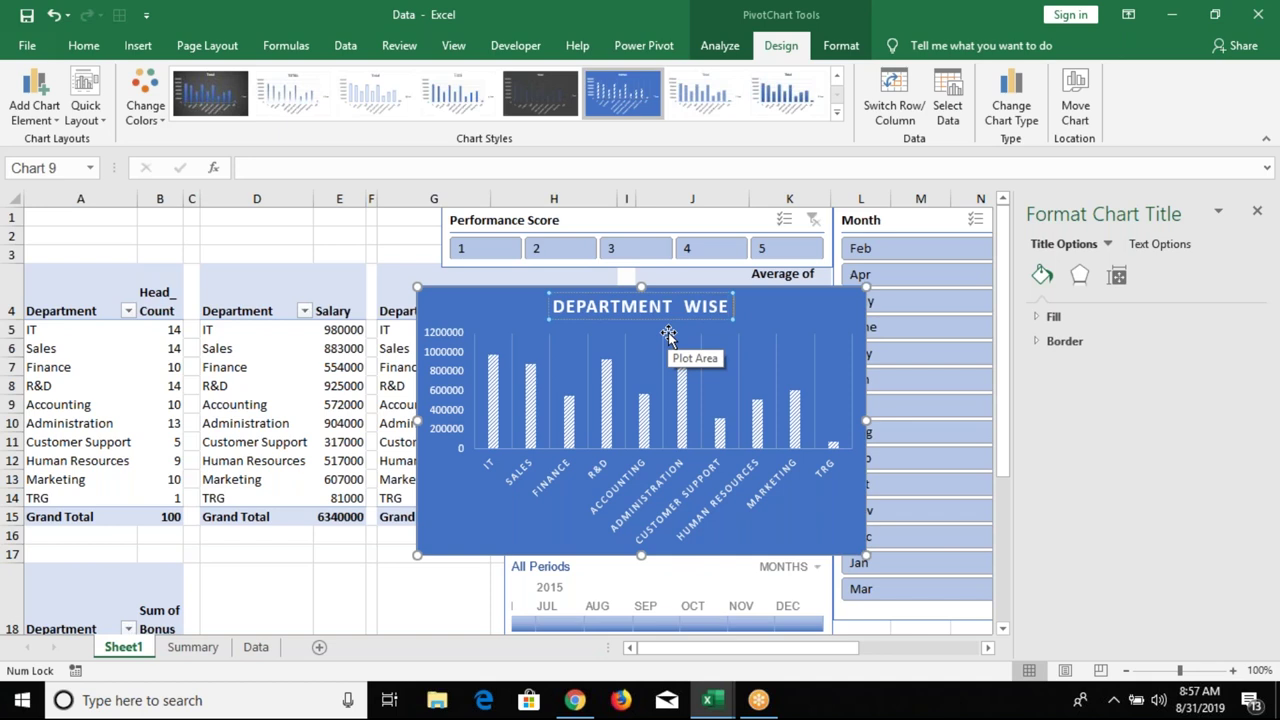
text( SALARY)
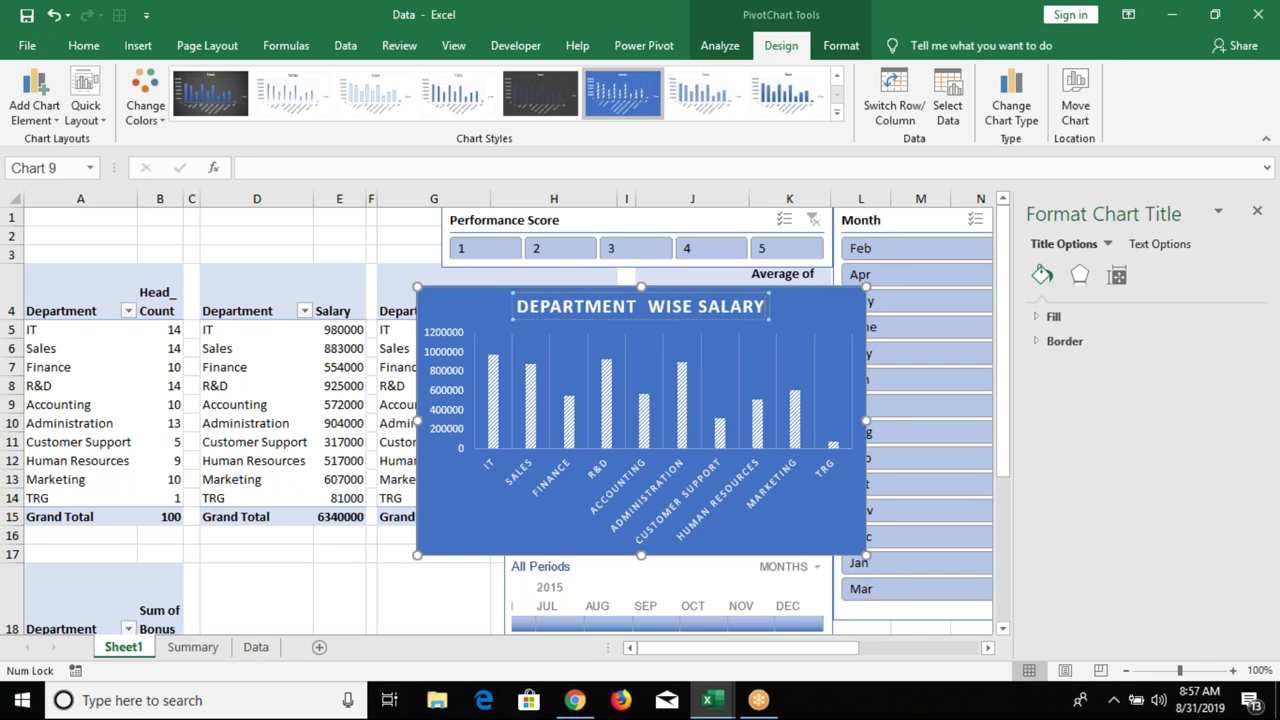
click(842, 544)
click(257, 367)
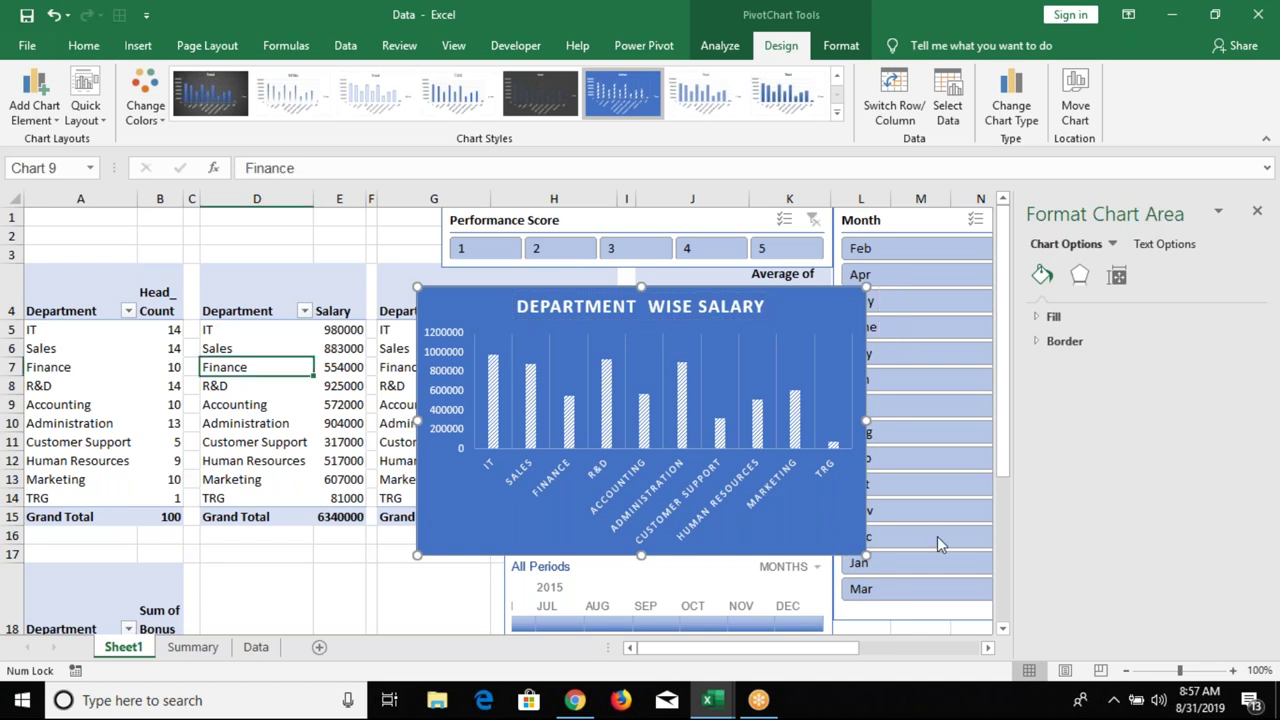
Paste the salary chart at I5 on Summary, butt it against Head Count, and close the Format pane.
click(193, 647)
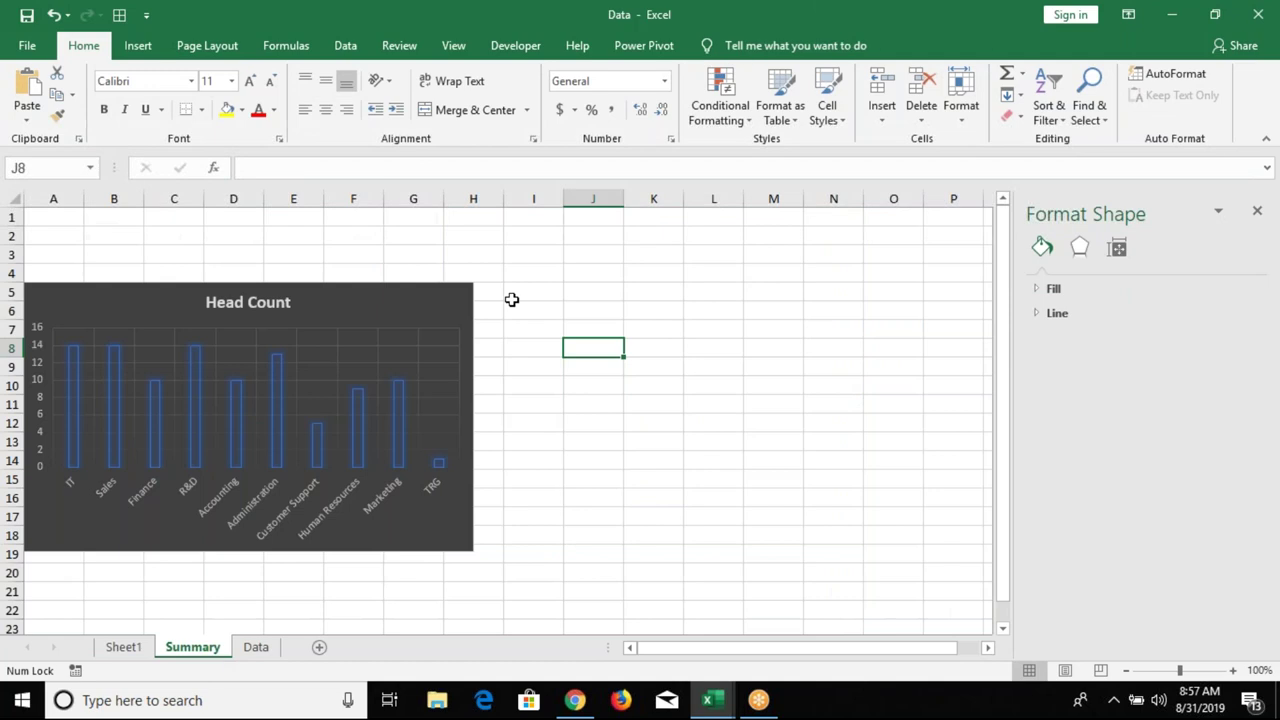
click(516, 295)
key(ctrl+v)
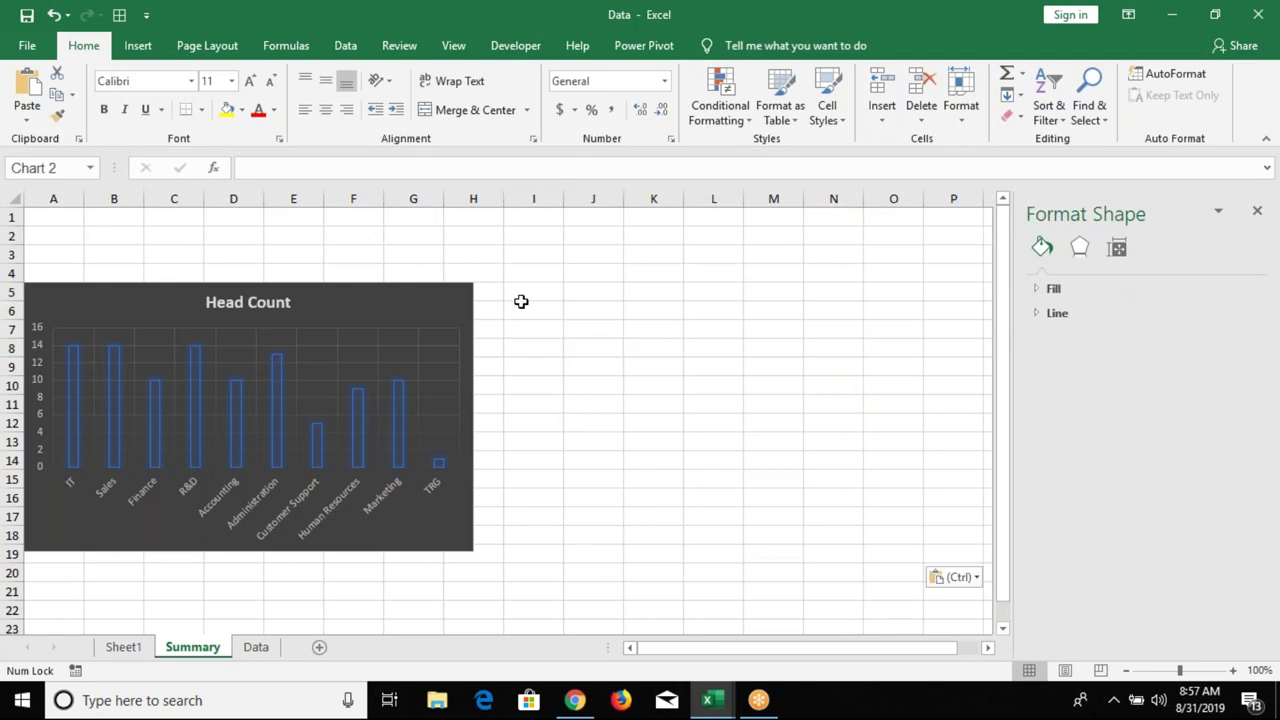
drag(512, 304, 491, 304)
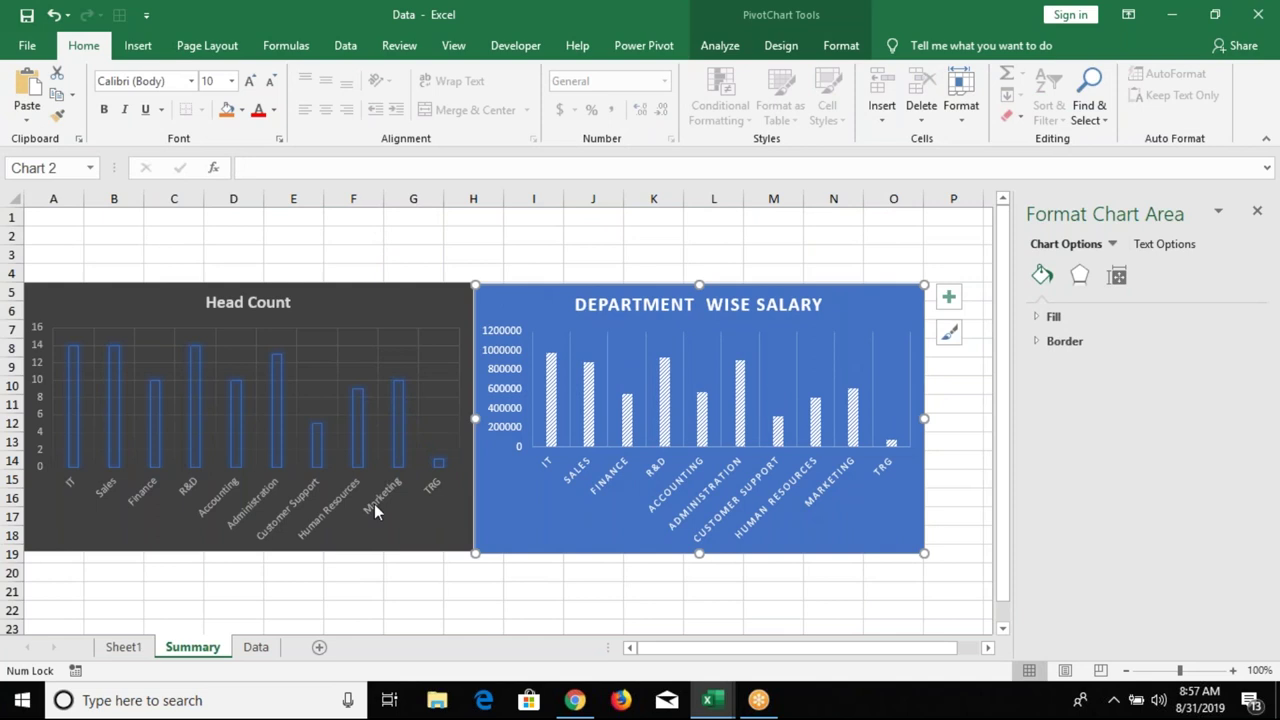
click(347, 580)
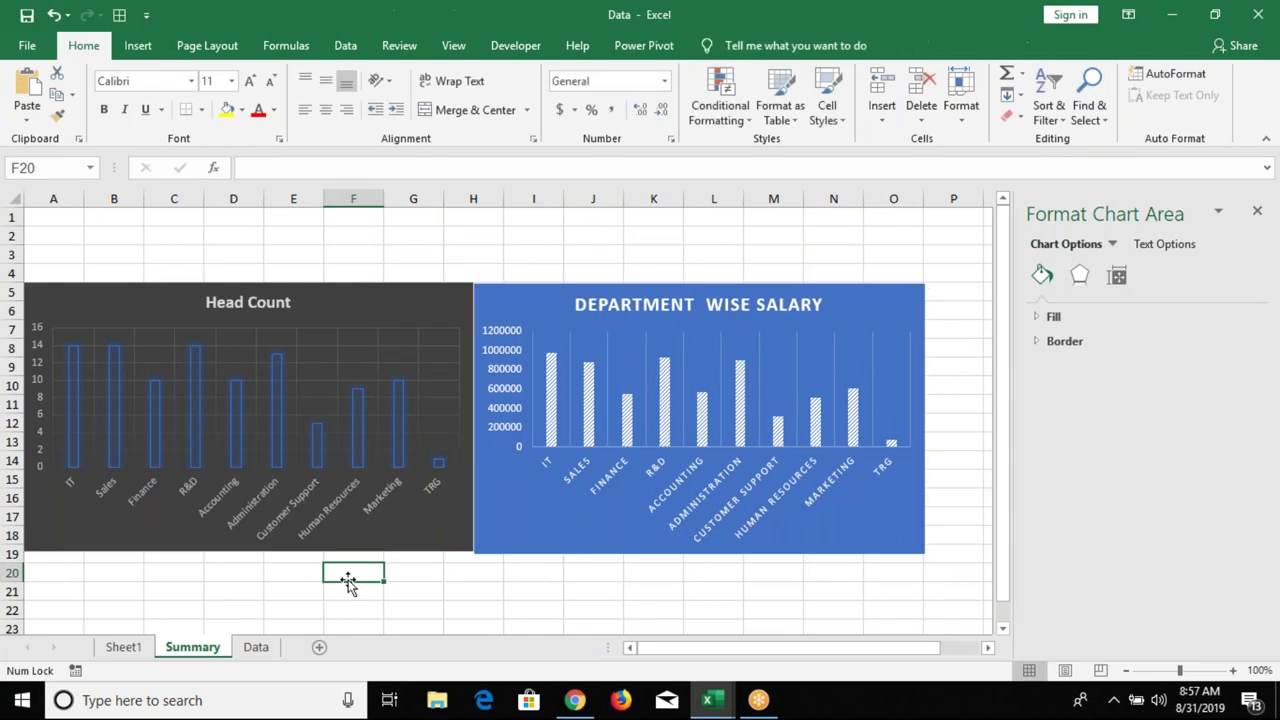
click(1257, 210)
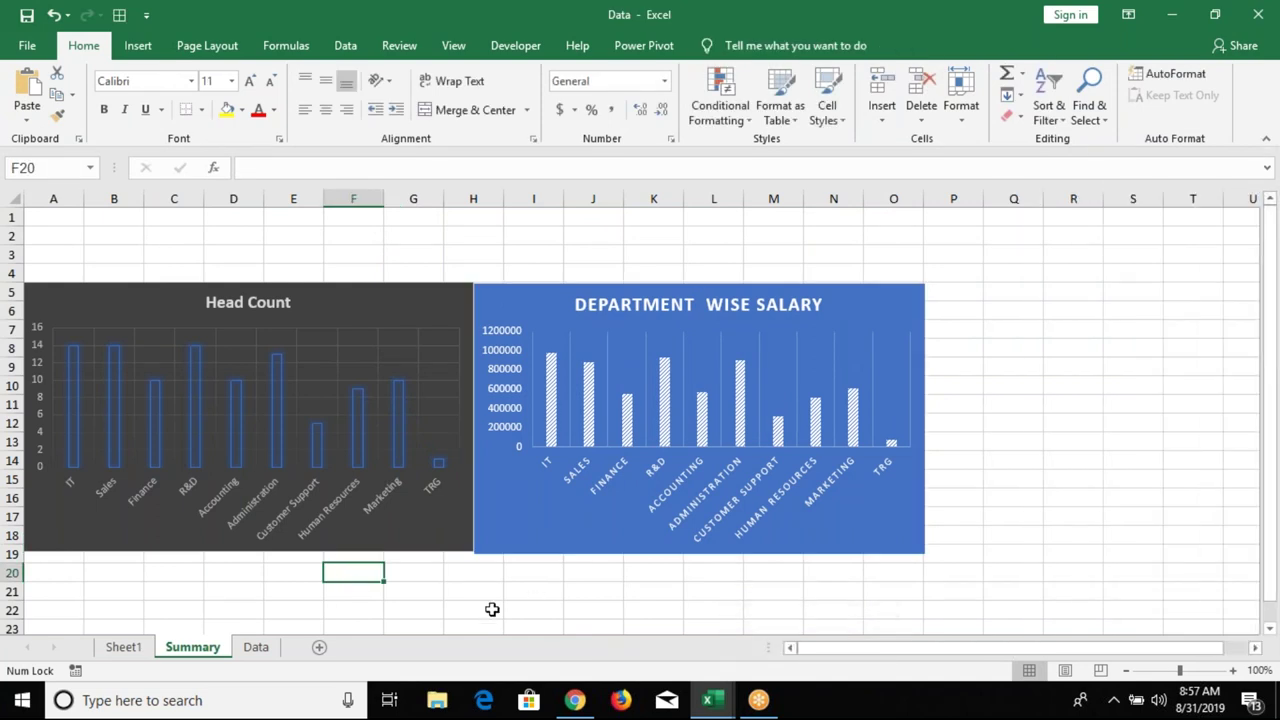
Bring the Performance Score, Month and Department slicers and Hire Date timeline onto Summary at L1.
click(121, 648)
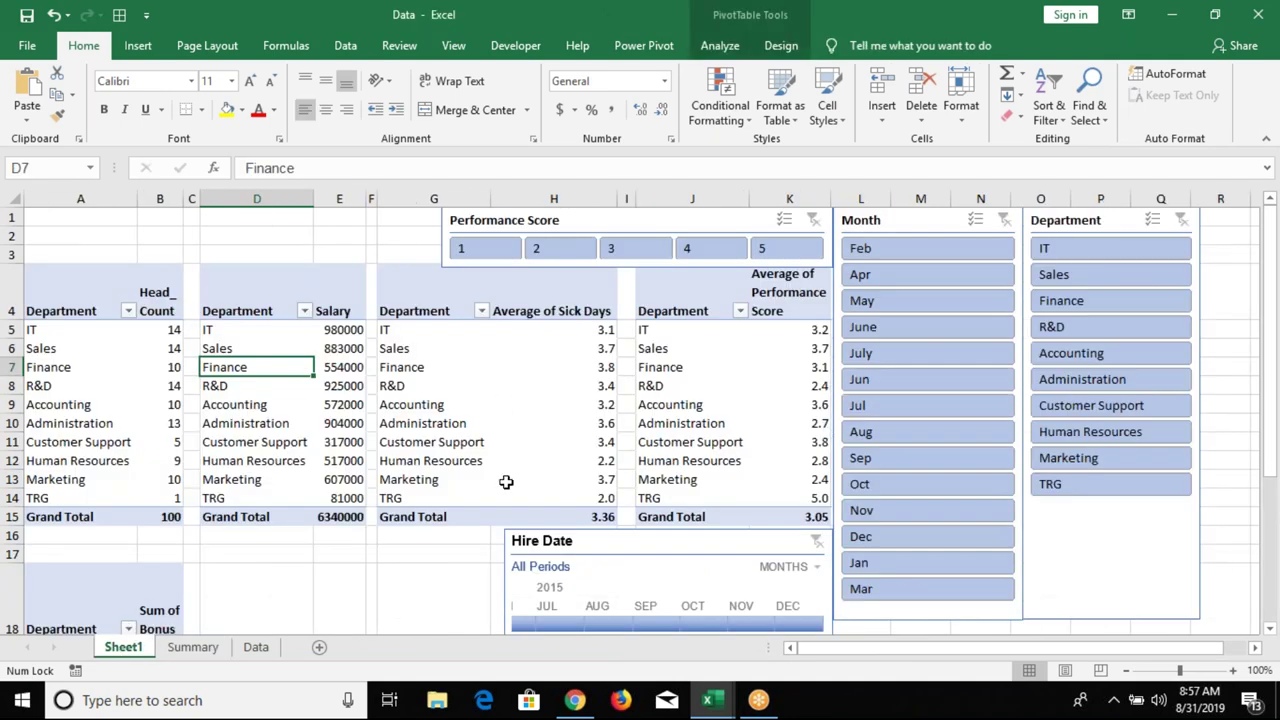
scroll(506, 482, down, 2)
scroll(500, 489, up, 2)
click(540, 540)
ctrl+click(893, 225)
ctrl+click(1085, 228)
ctrl+click(703, 223)
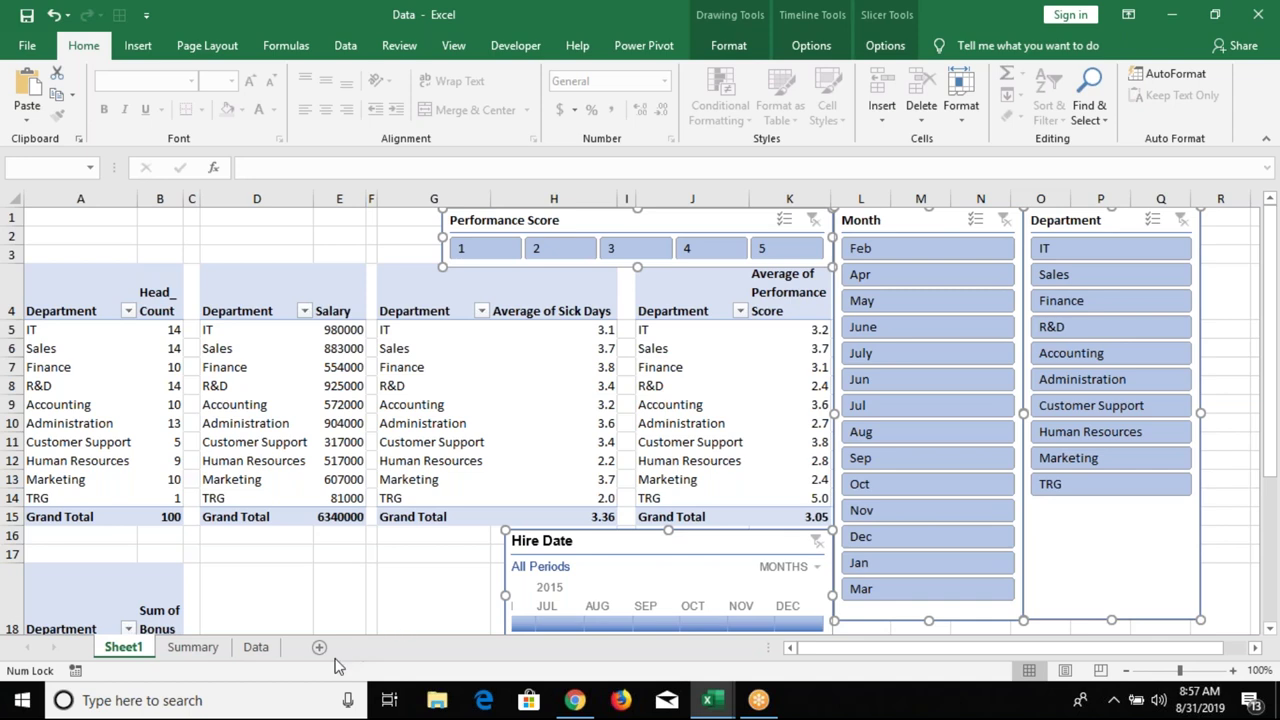
click(193, 647)
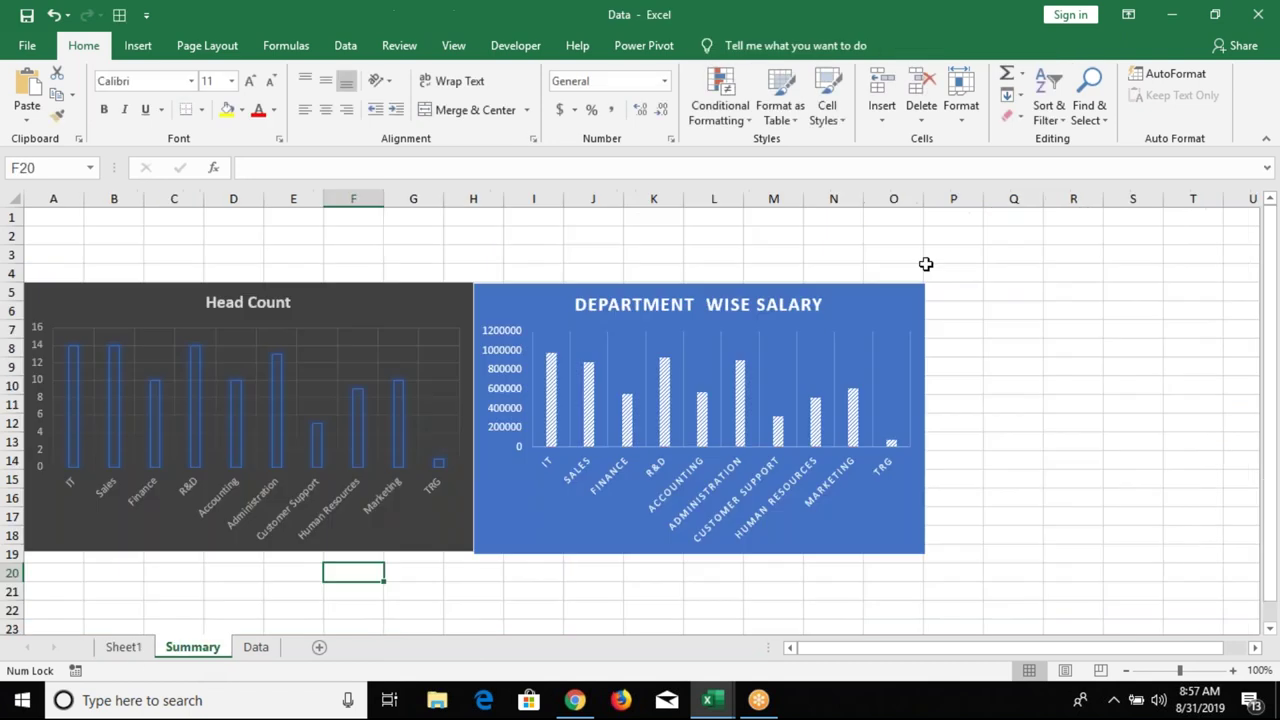
click(715, 219)
key(ctrl+v)
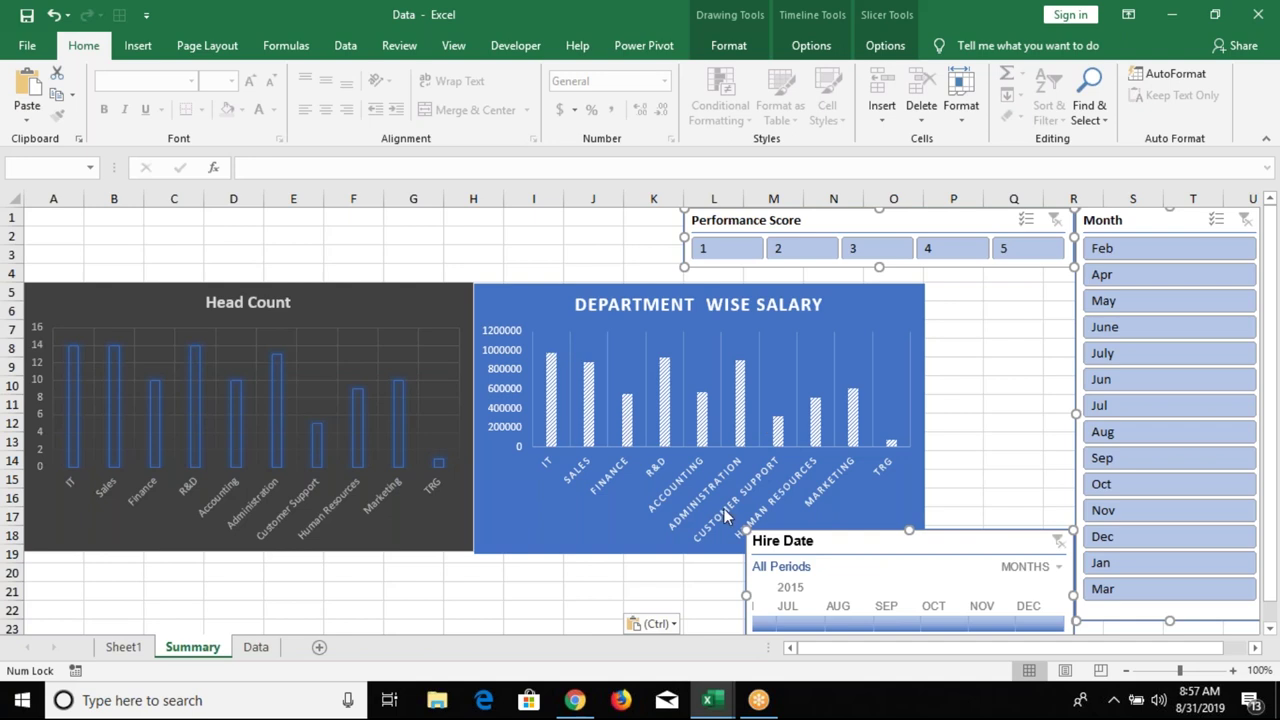
click(512, 592)
Arrange the slicers: timeline below the salary chart, Month slicer beside it, Department slicer to its right.
mouse_move(806, 541)
mouse_down()
mouse_move(1012, 481)
mouse_move(782, 569)
mouse_up()
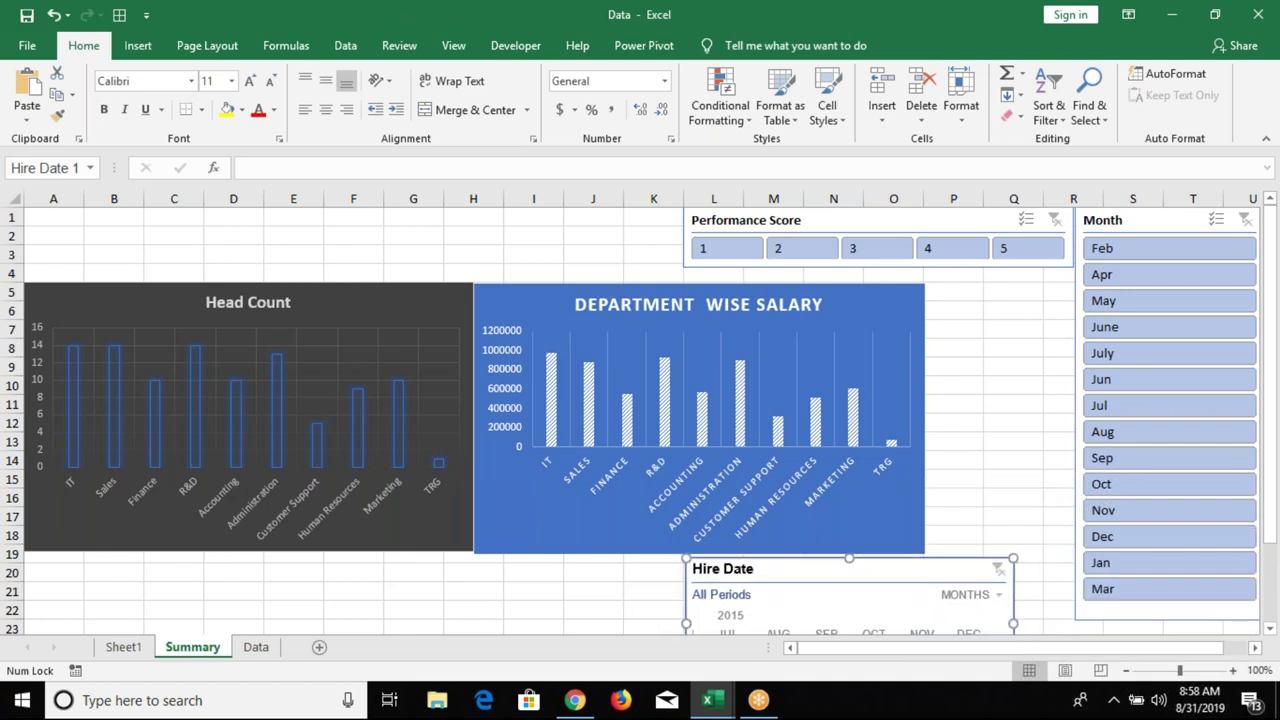
drag(856, 218, 566, 210)
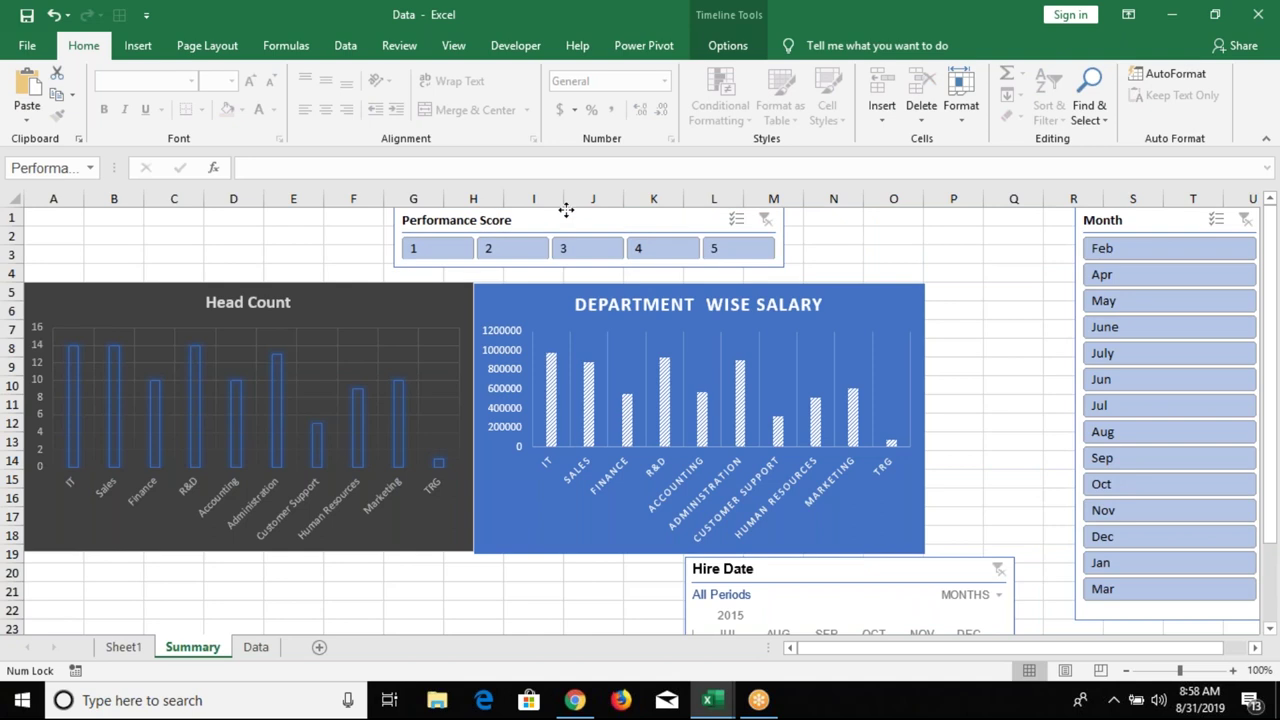
drag(808, 572, 166, 187)
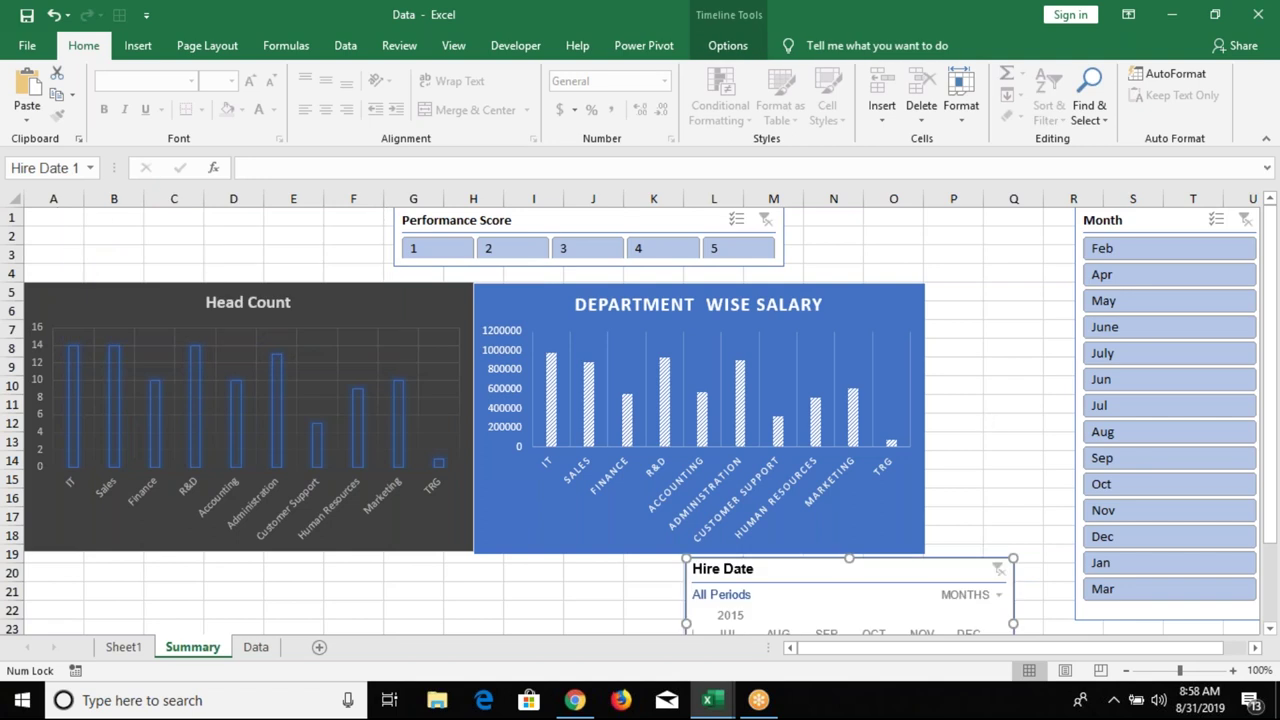
click(1000, 428)
drag(1074, 220, 941, 213)
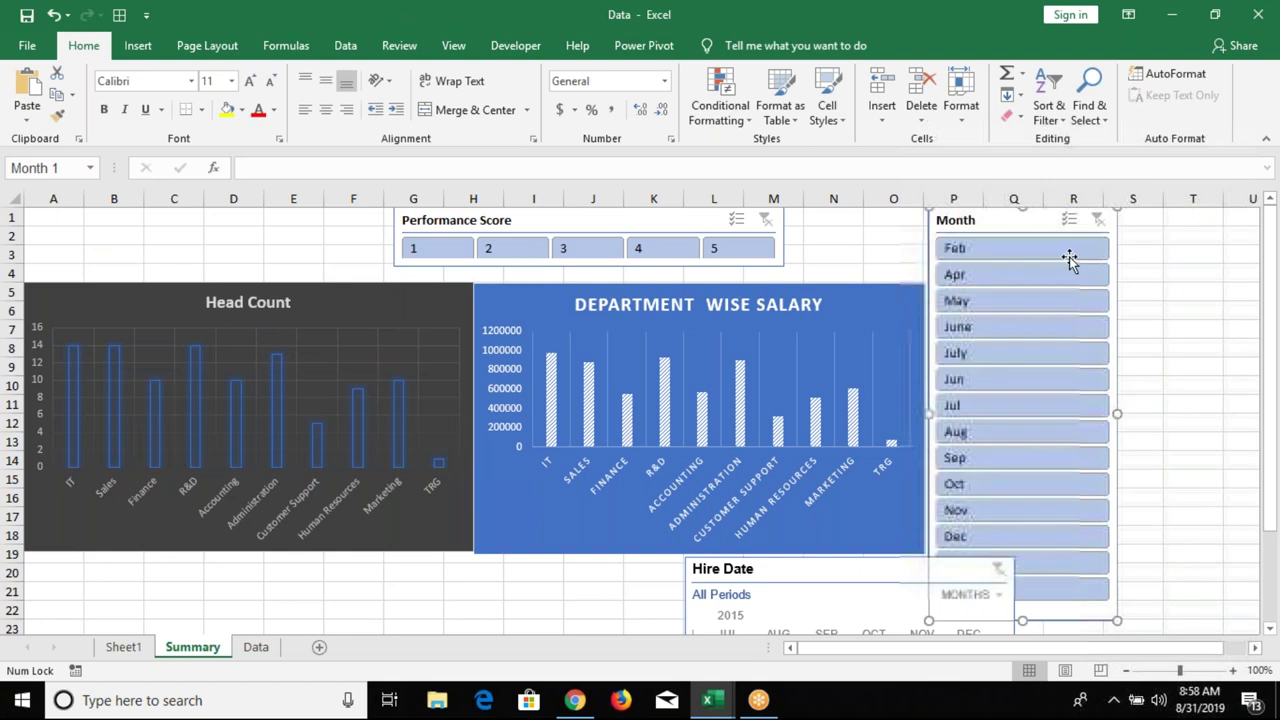
click(1192, 311)
scroll(1120, 646, right, 1)
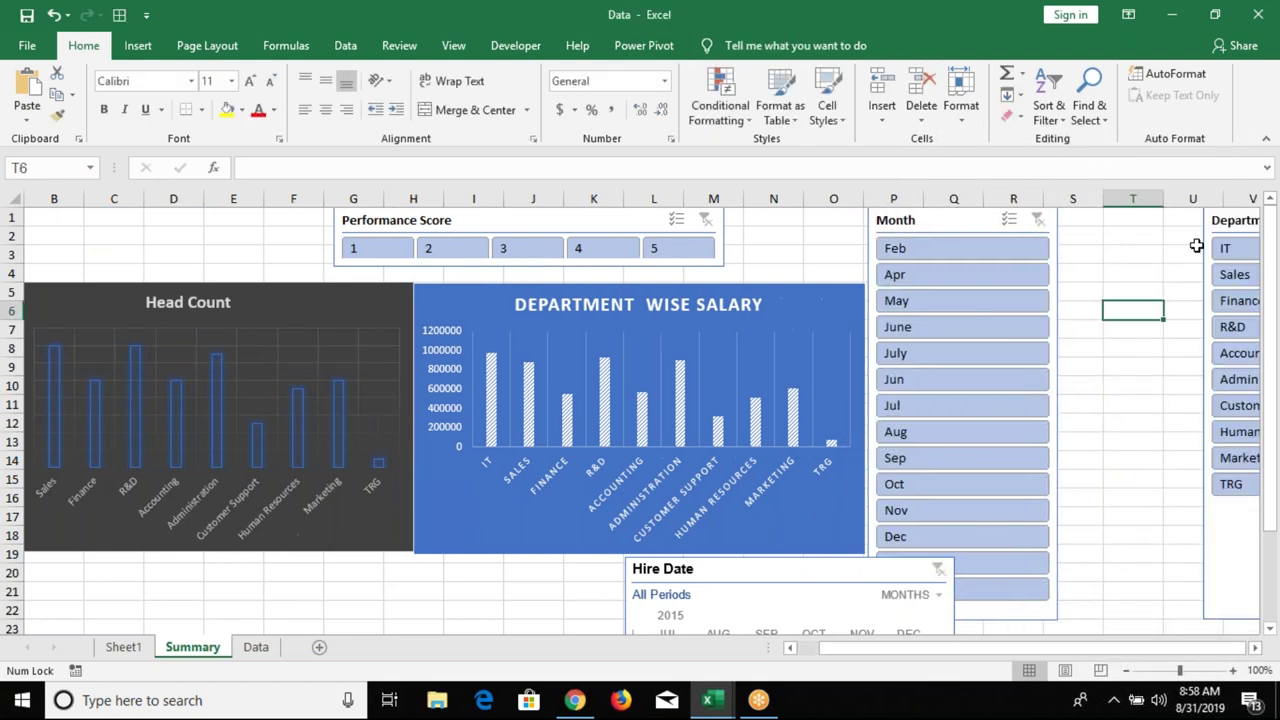
drag(1225, 225, 1080, 205)
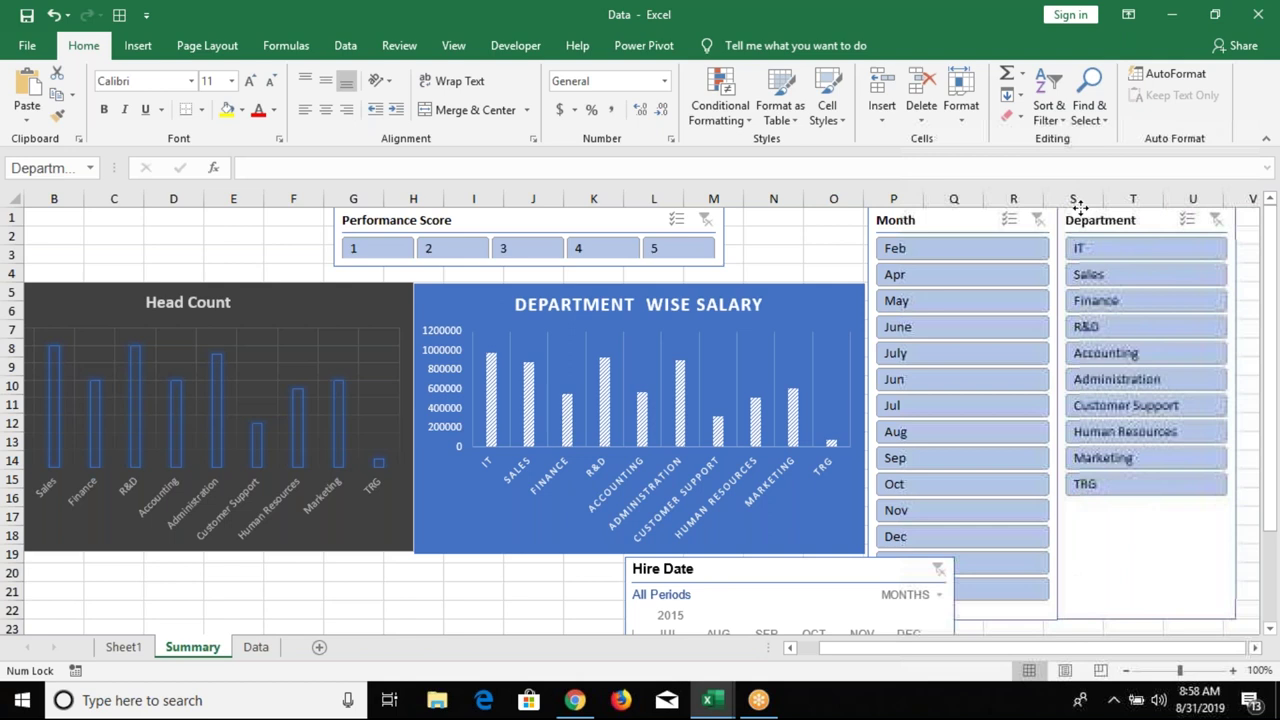
click(331, 574)
scroll(833, 655, left, 1)
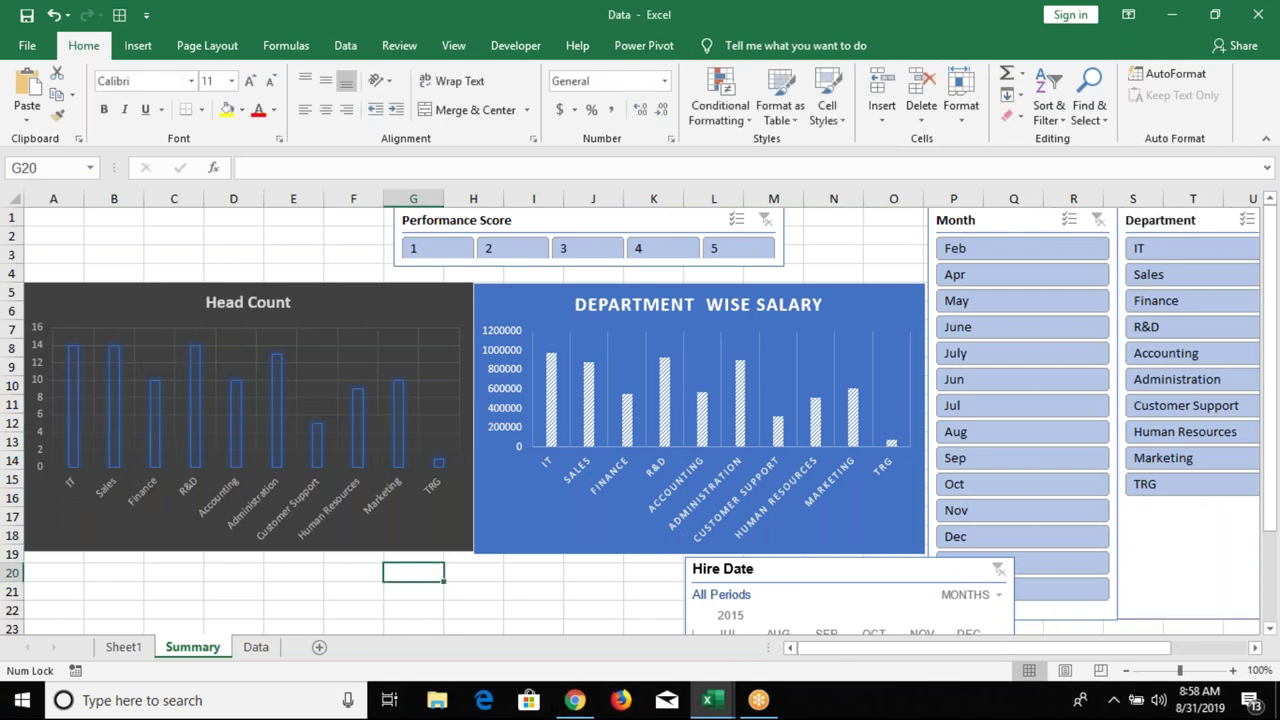
Test the Summary slicers with April, then IT plus Sales, Finance and R&D, ending on IT only.
click(977, 283)
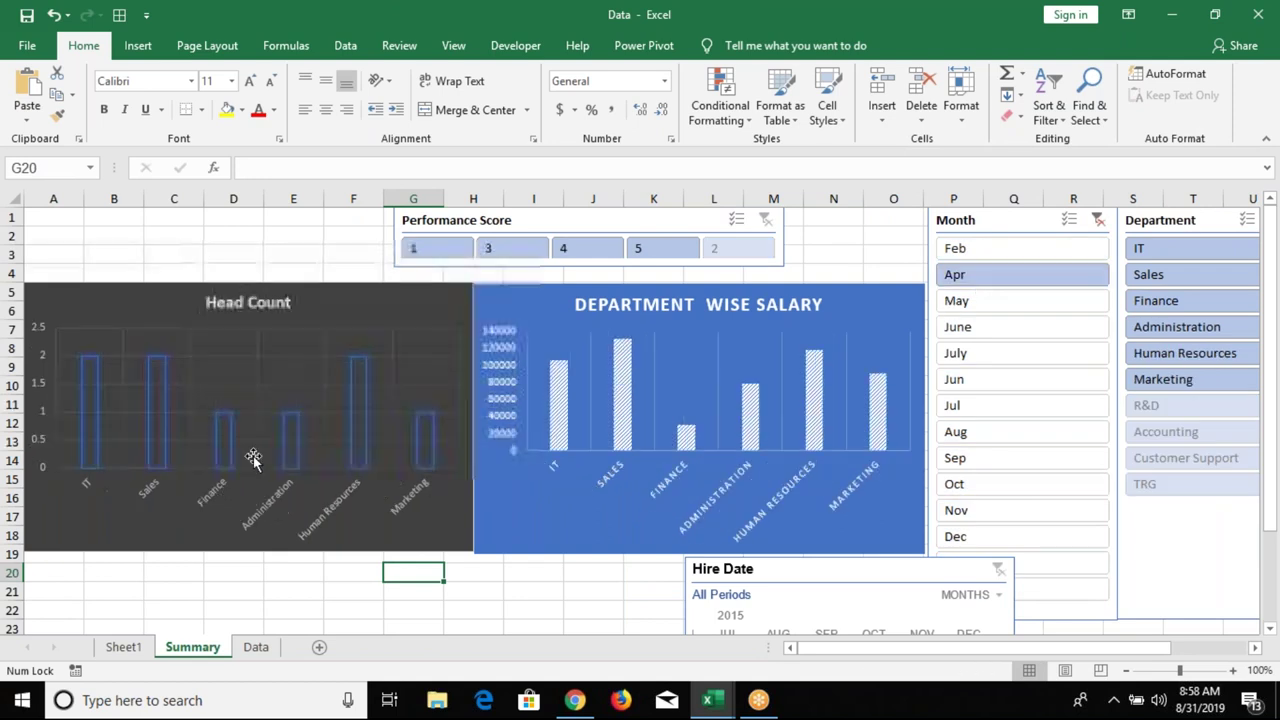
click(1098, 219)
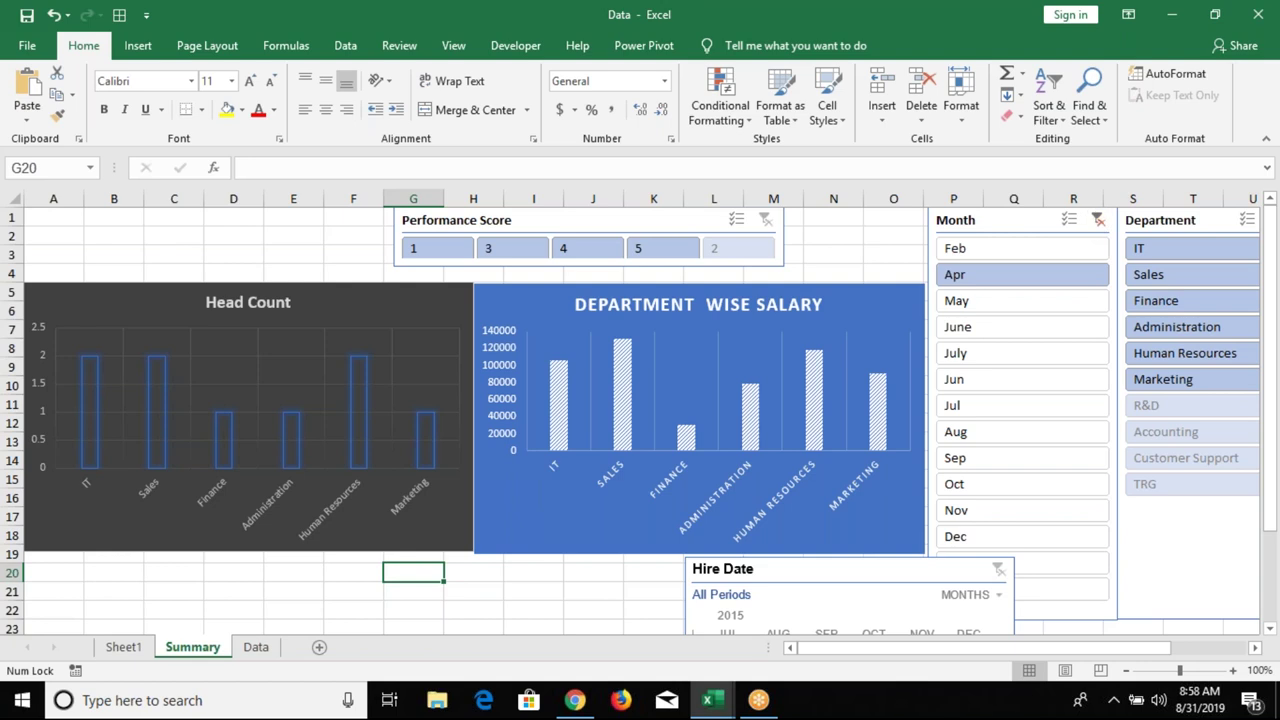
click(1167, 253)
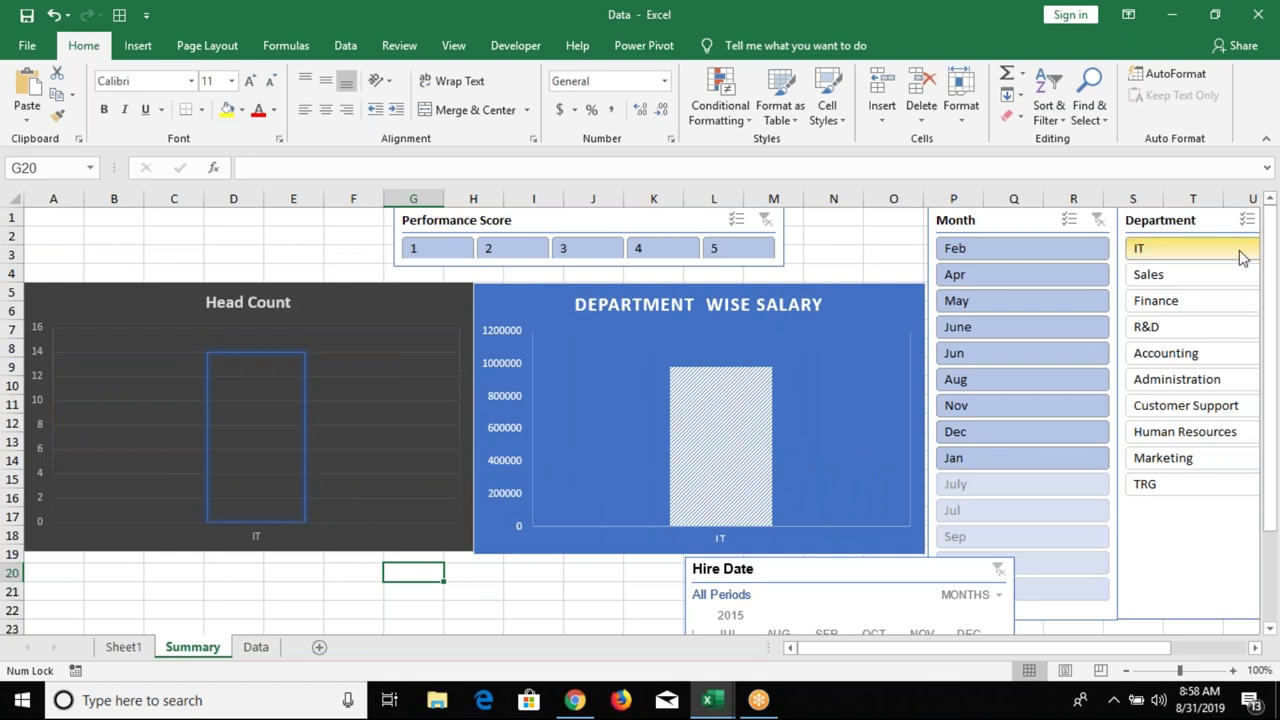
drag(1240, 257, 1230, 326)
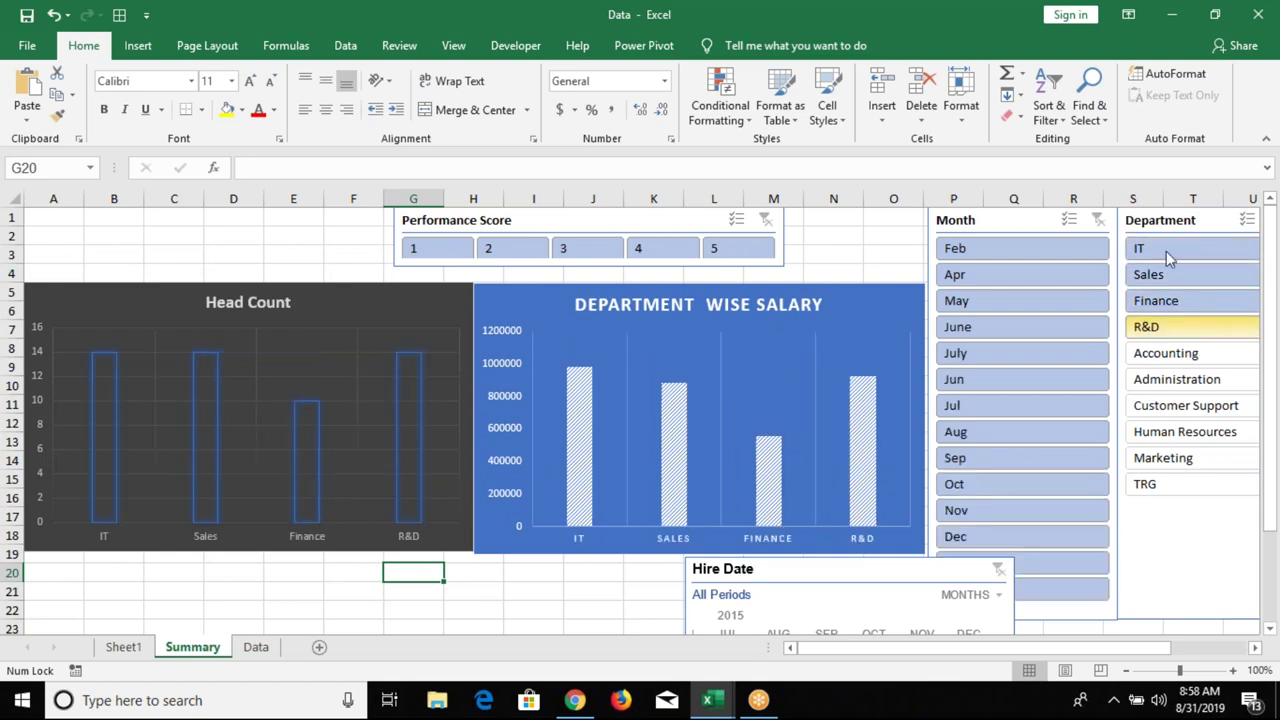
drag(1160, 648, 1195, 652)
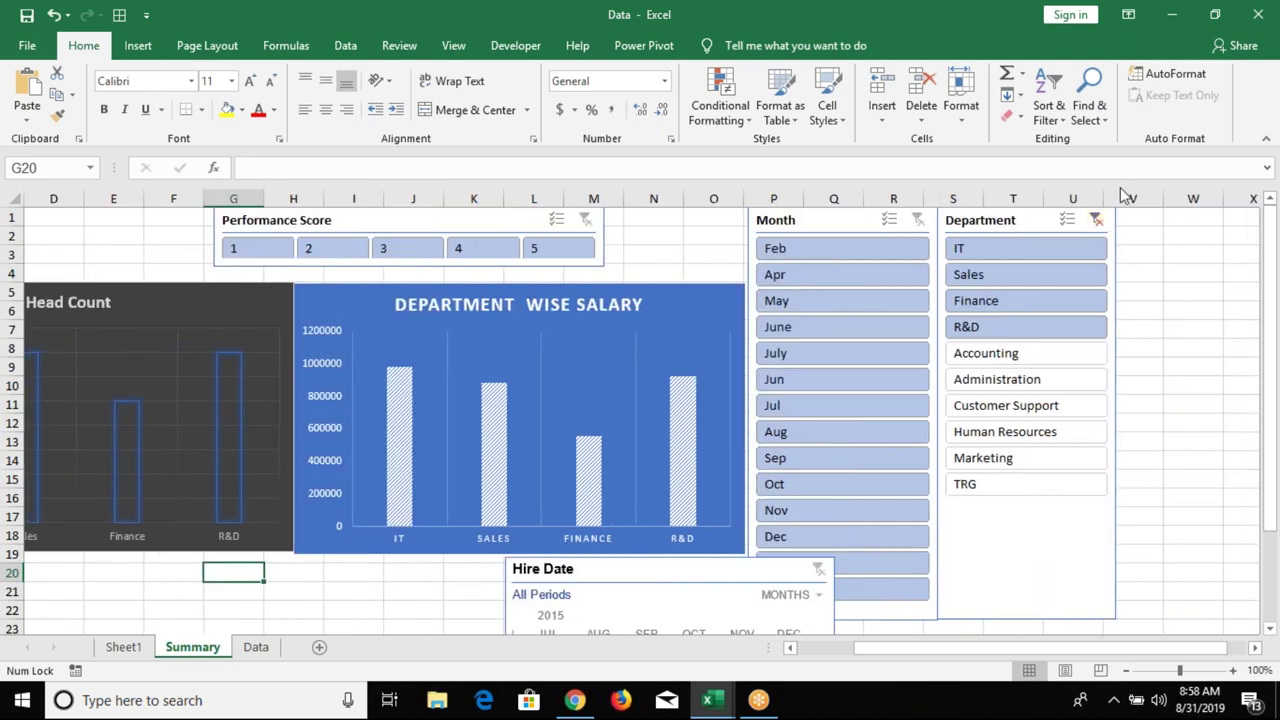
click(1097, 220)
drag(1033, 653, 925, 652)
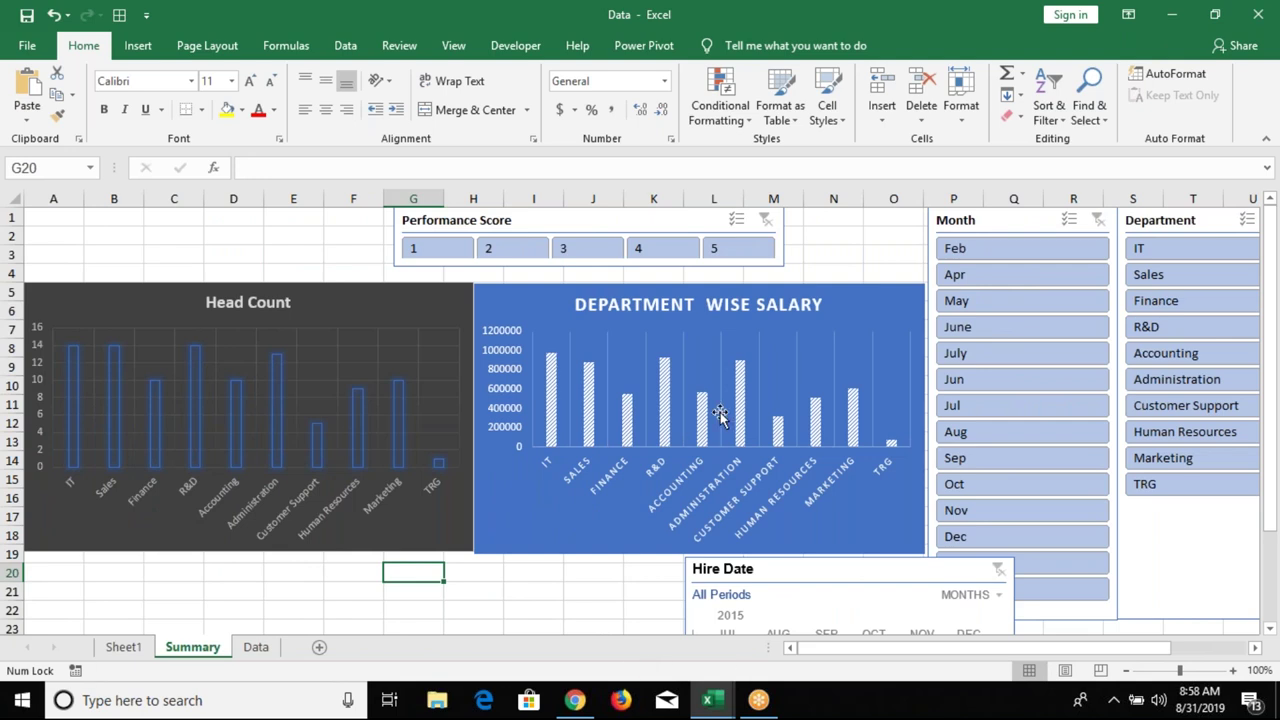
click(1175, 252)
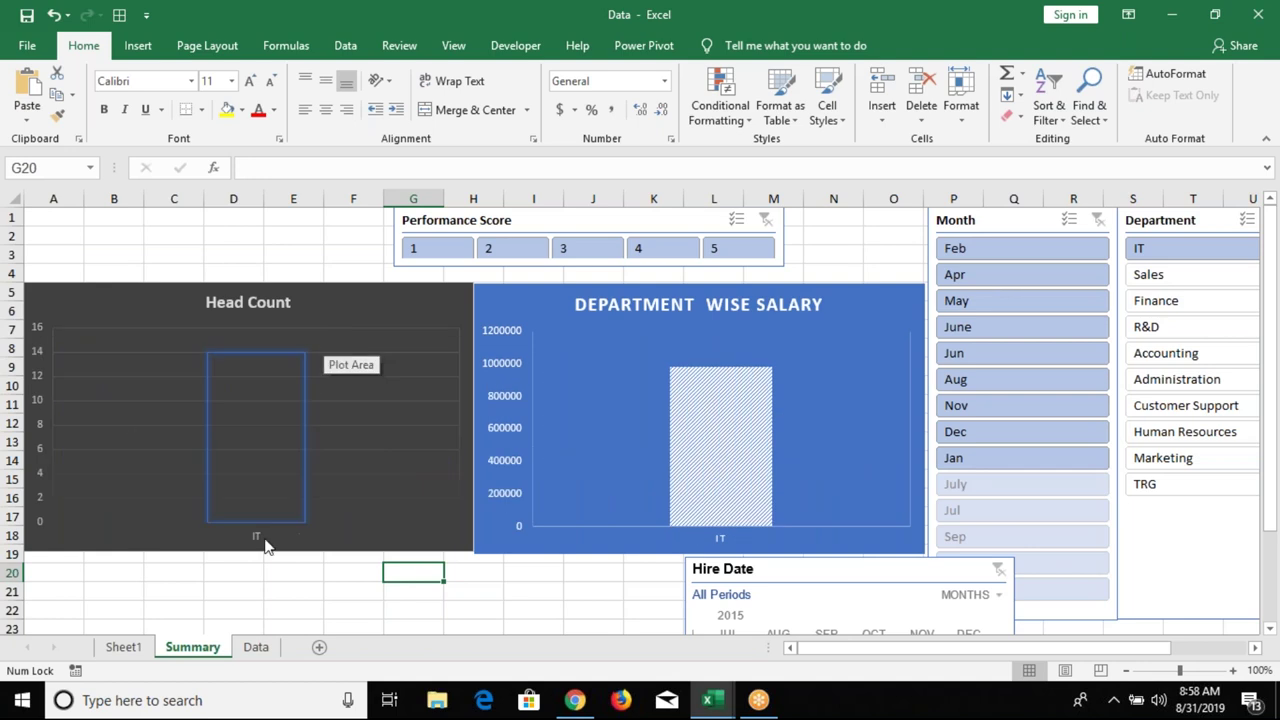
Check Sheet1's pivots under the filters, try a Sales filter, then clear the Department filter.
click(124, 648)
key(ctrl+v)
drag(885, 657, 885, 657)
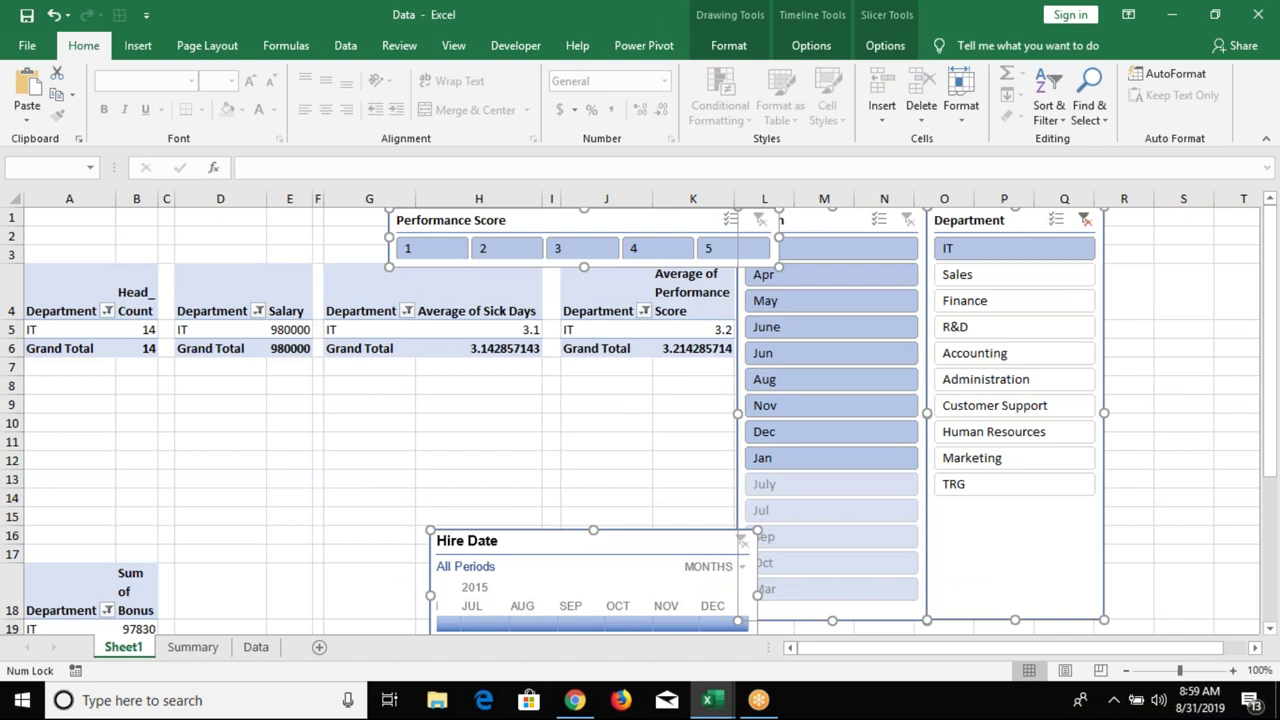
click(1085, 219)
click(1054, 274)
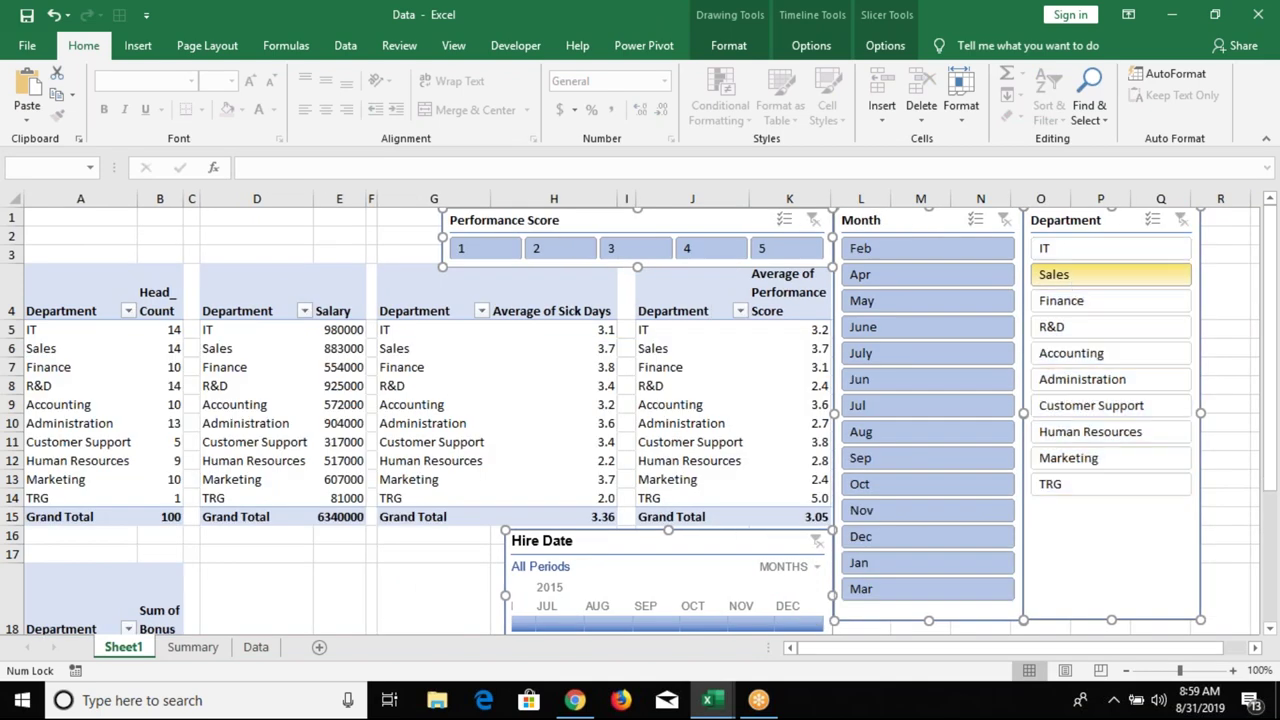
click(193, 647)
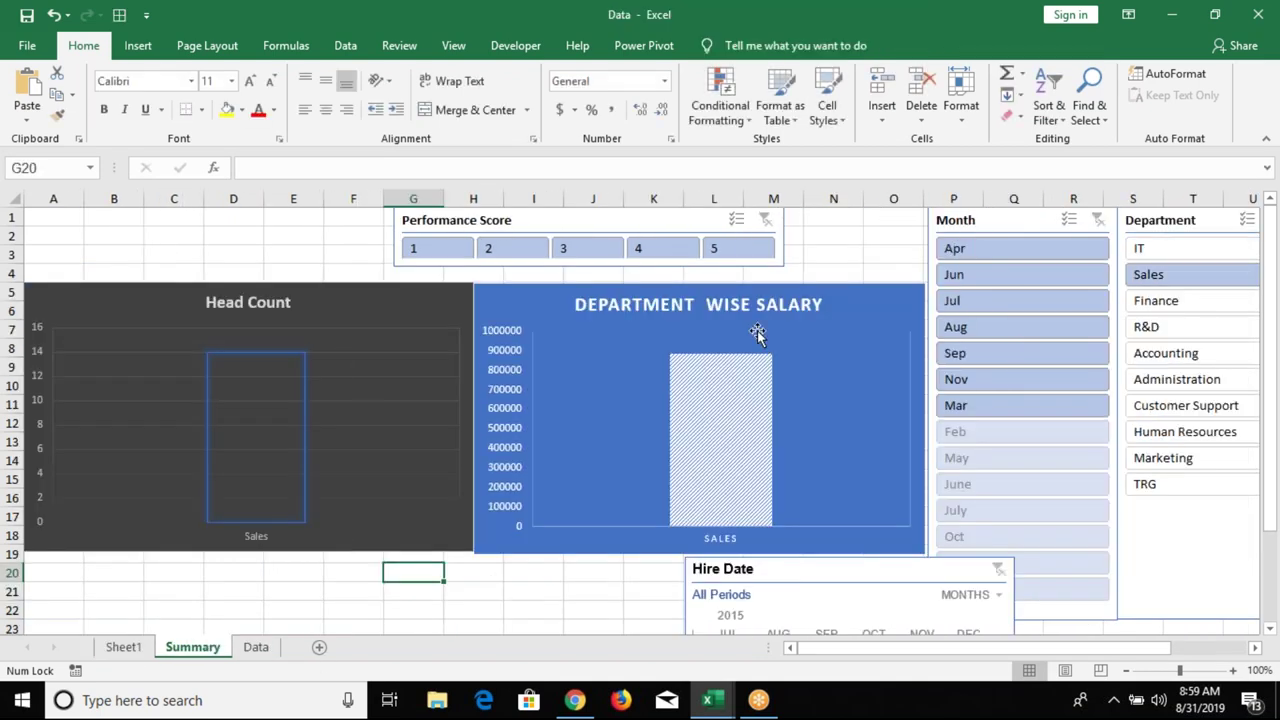
click(124, 648)
click(1085, 220)
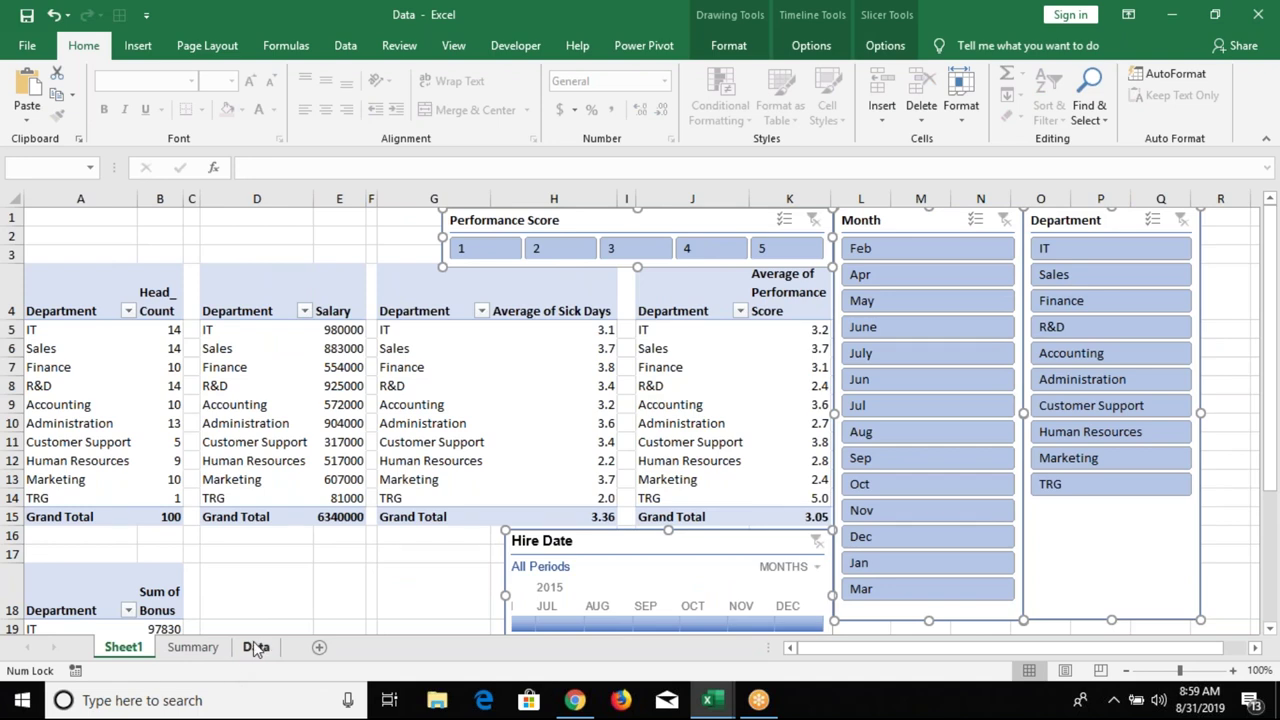
Copy the Data sheet's employee table into a new Sheet3 and autofit column C for hire dates.
click(253, 645)
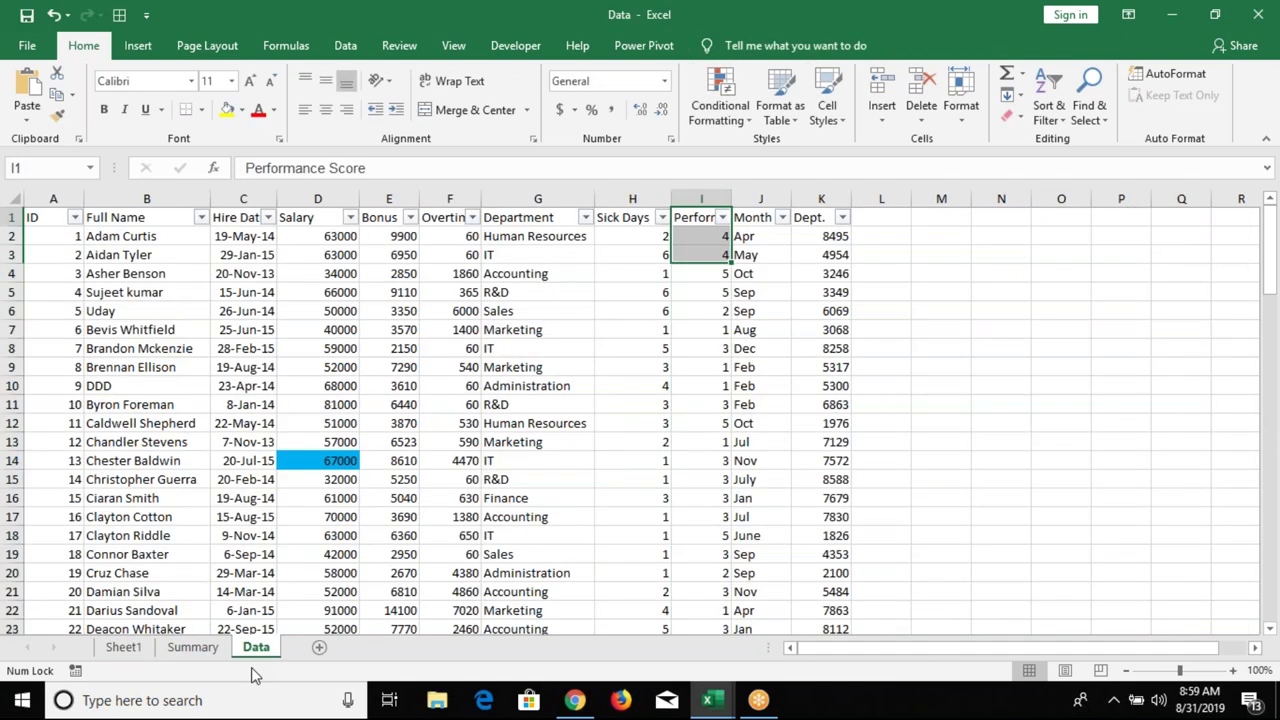
key(ctrl+Home)
key(ctrl+shift+Right)
key(ctrl+shift+Down)
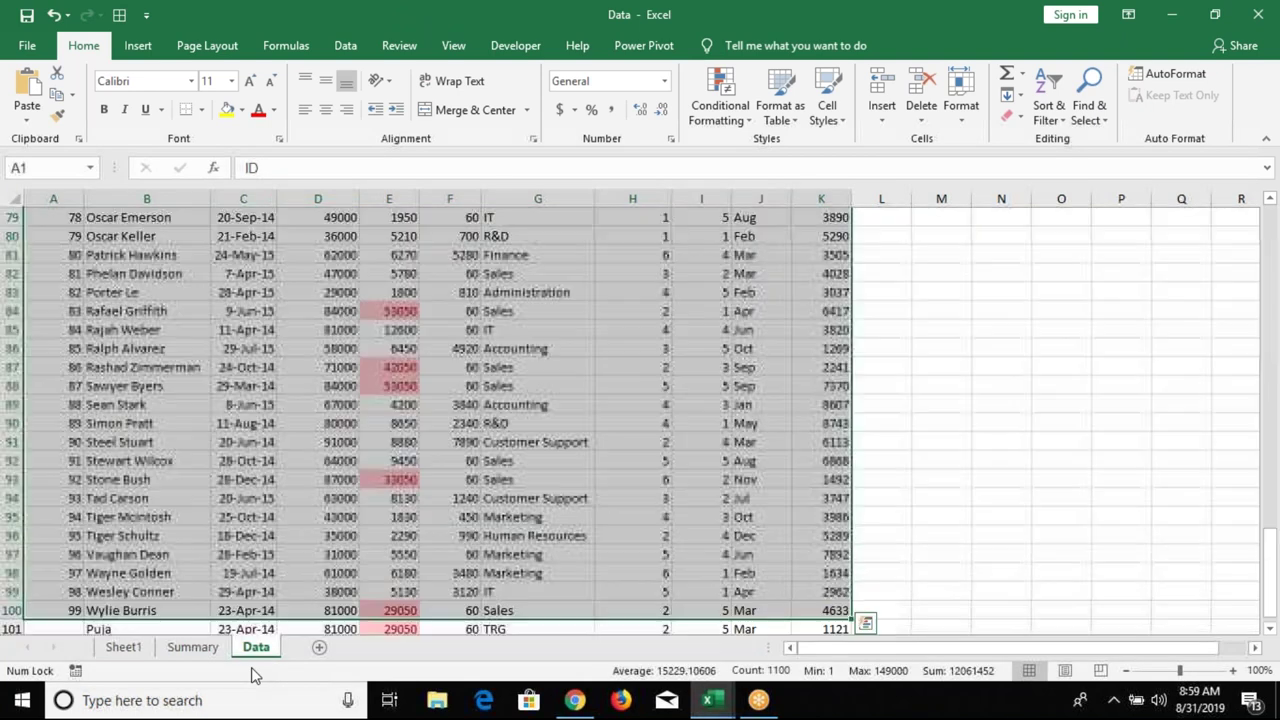
key(ctrl+c)
click(321, 649)
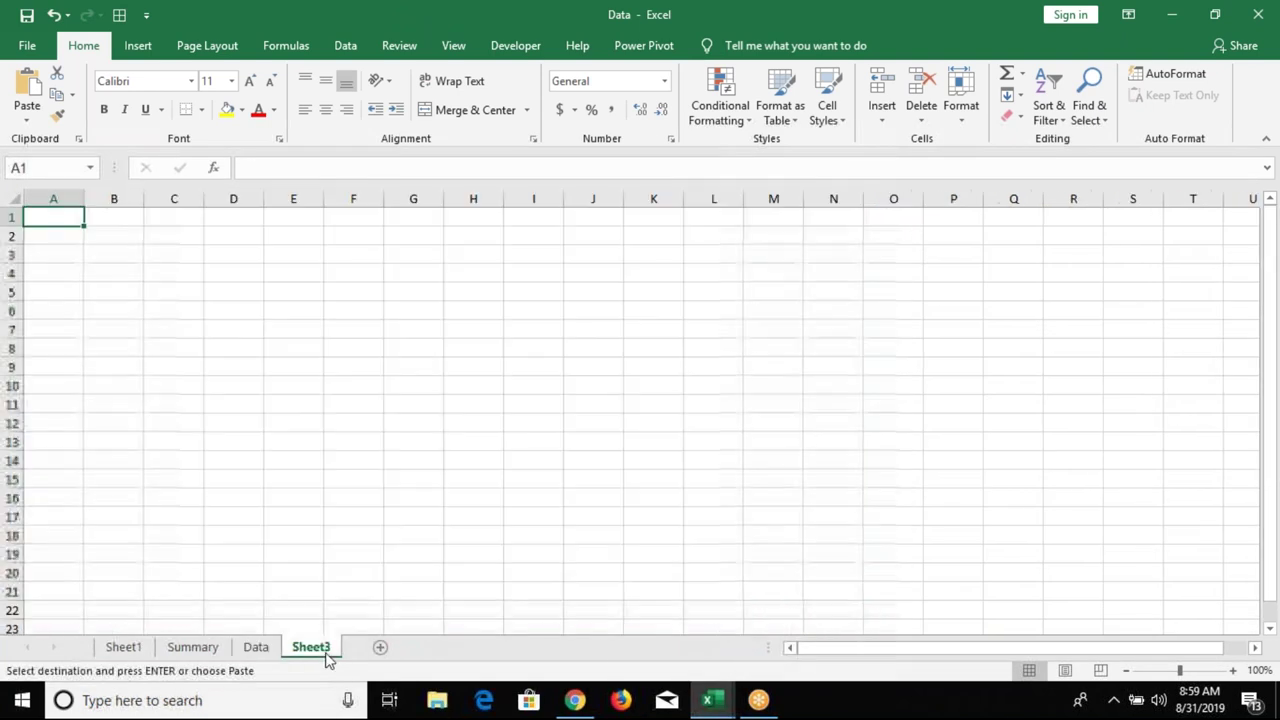
key(ctrl+v)
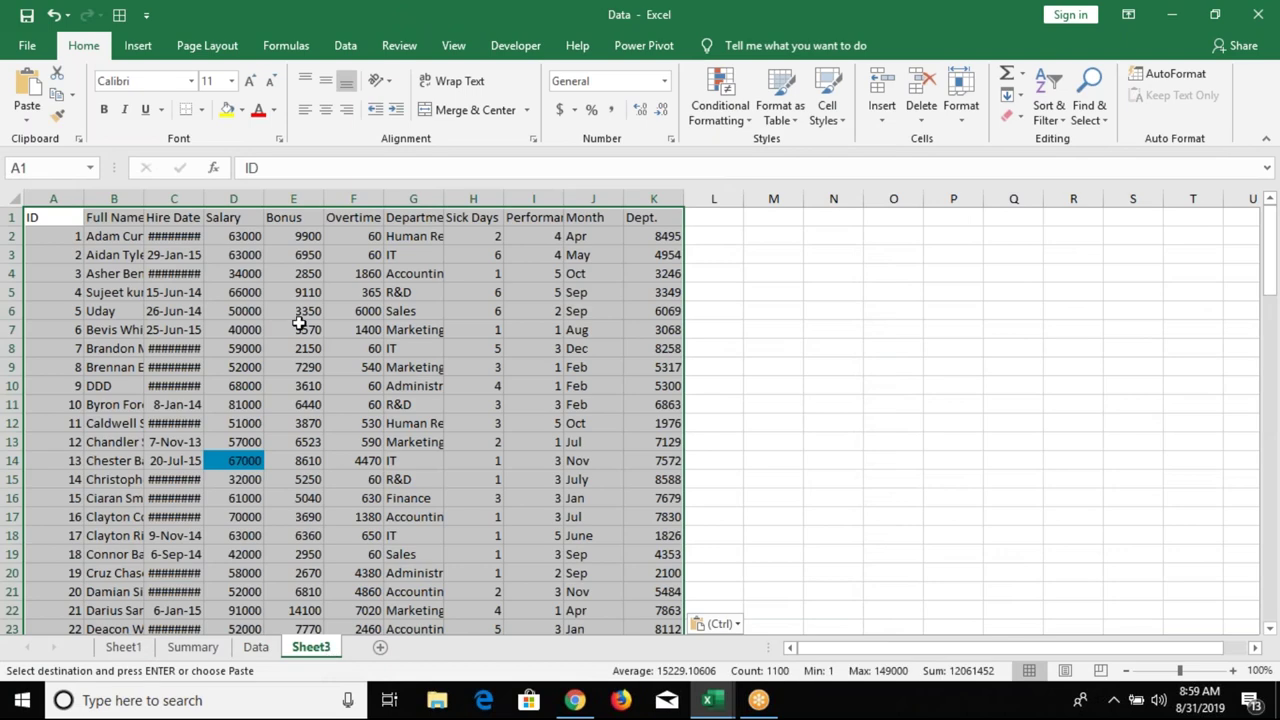
double_click(205, 199)
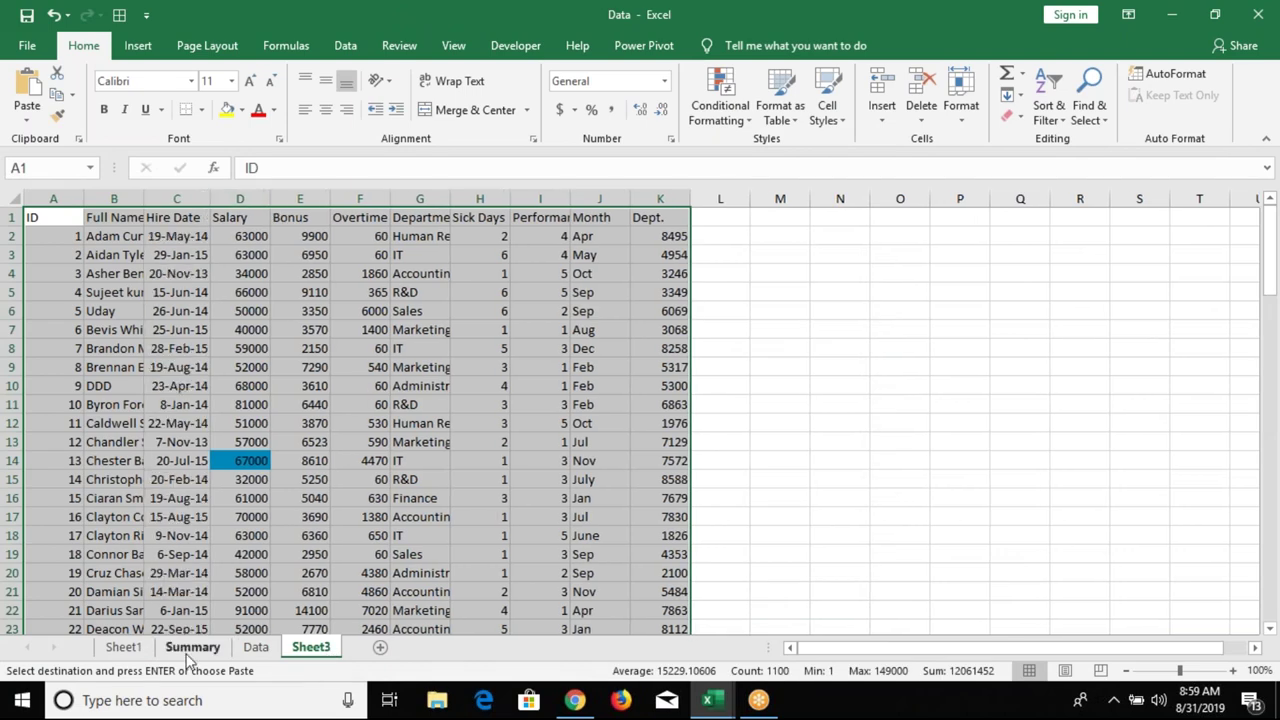
click(192, 648)
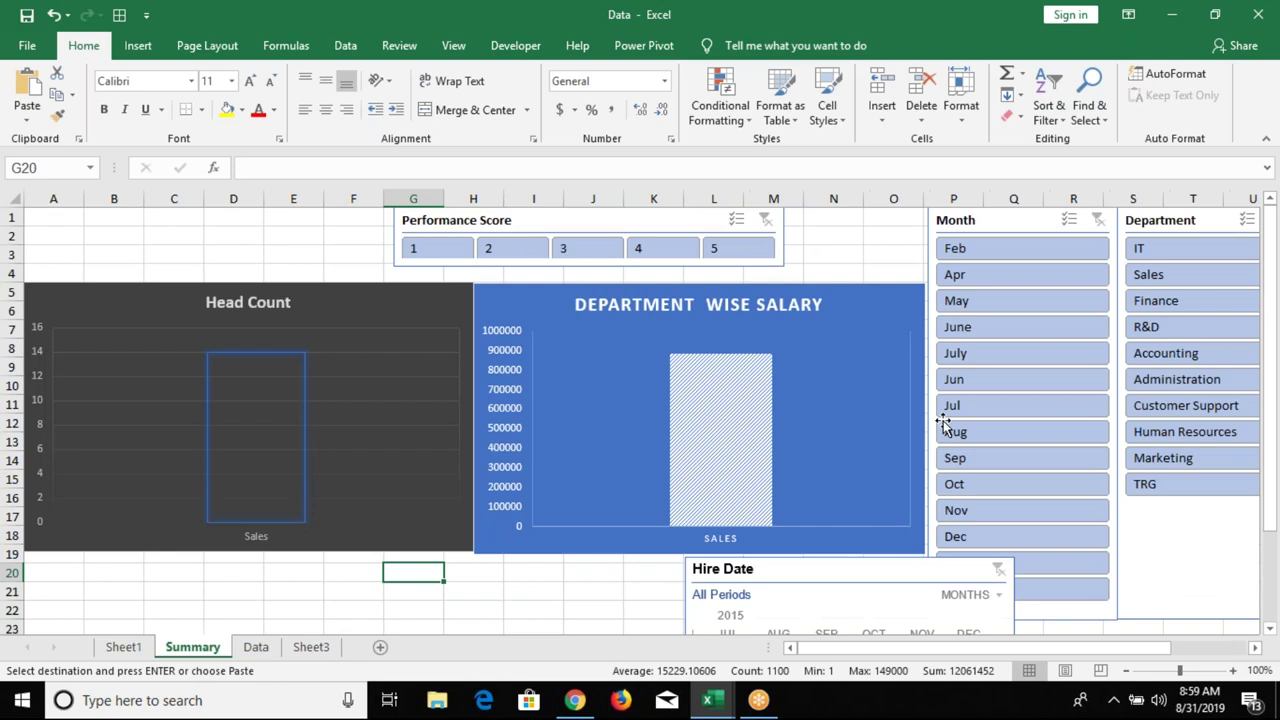
Restyle the Performance Score slicer from the Slicer Styles gallery, settling on a blue style after trying green dark.
click(690, 218)
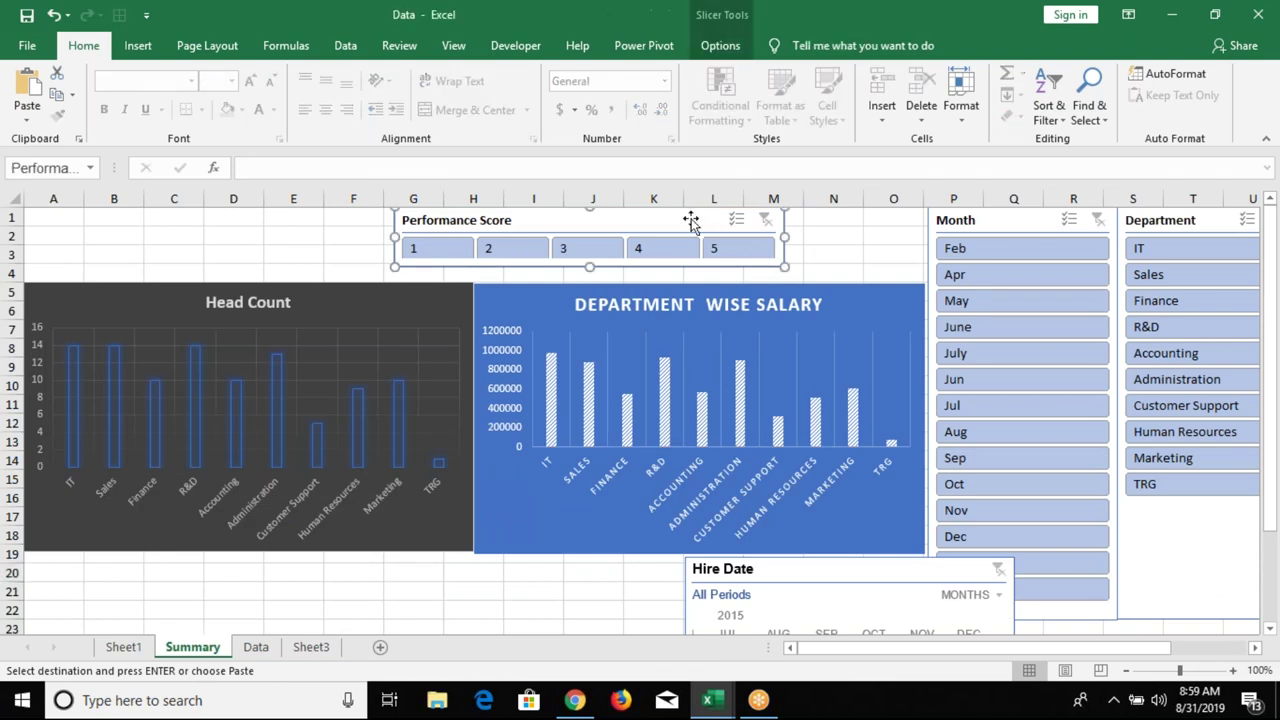
click(721, 50)
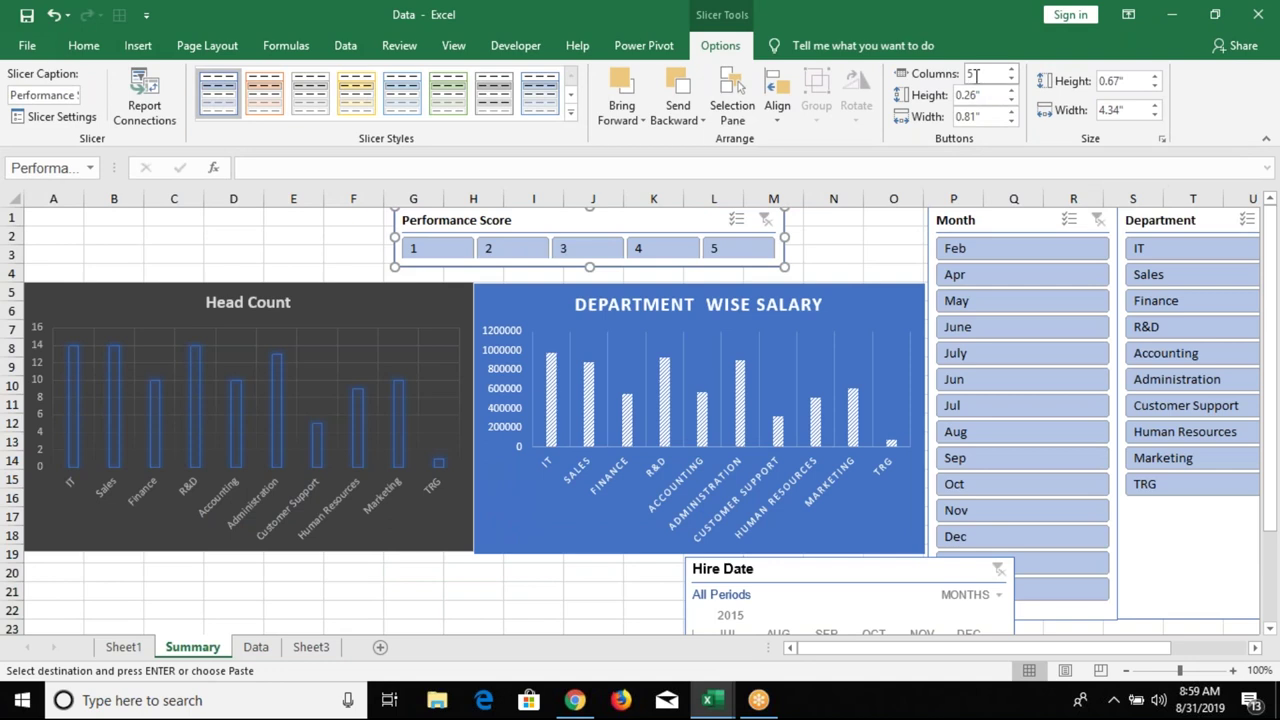
click(570, 118)
click(447, 193)
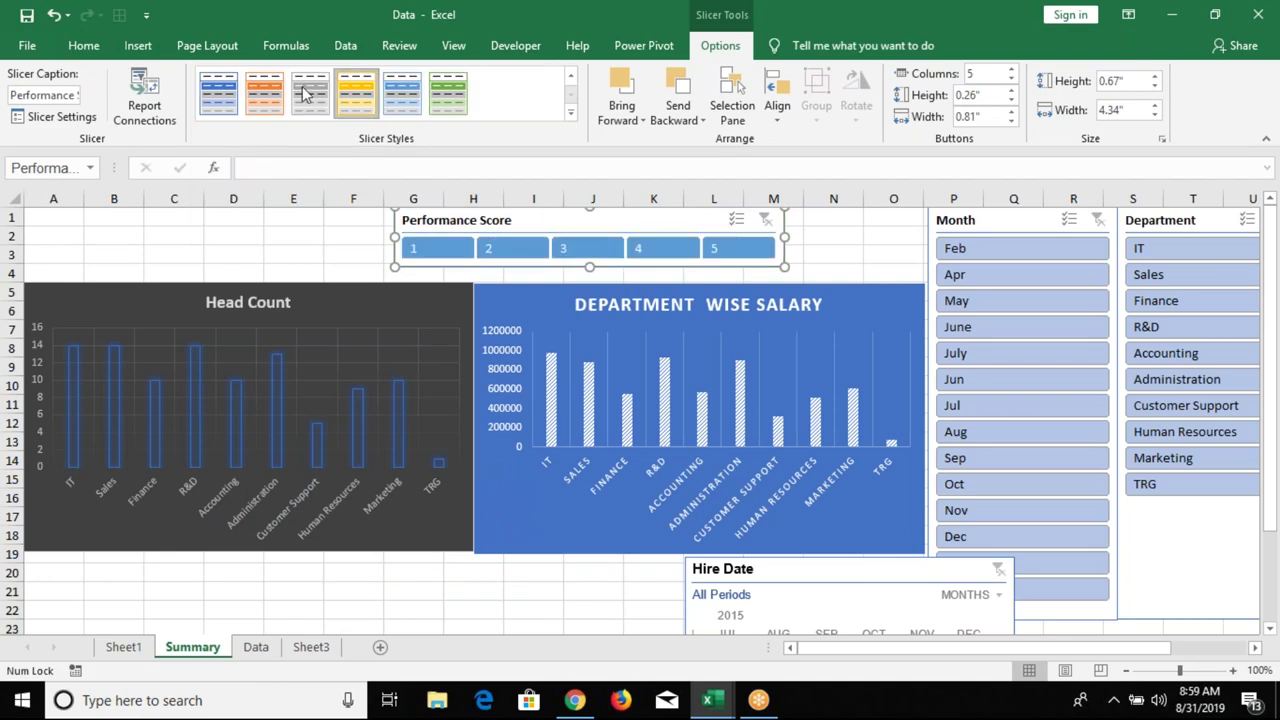
click(218, 93)
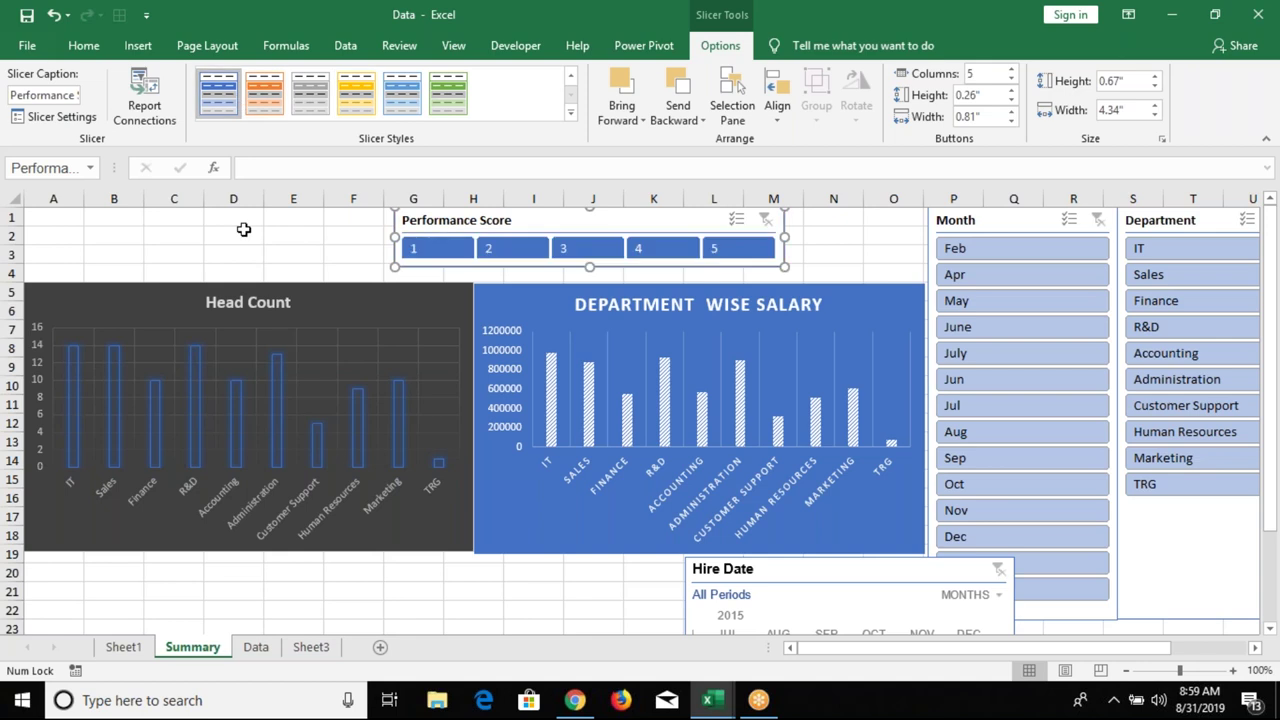
click(243, 229)
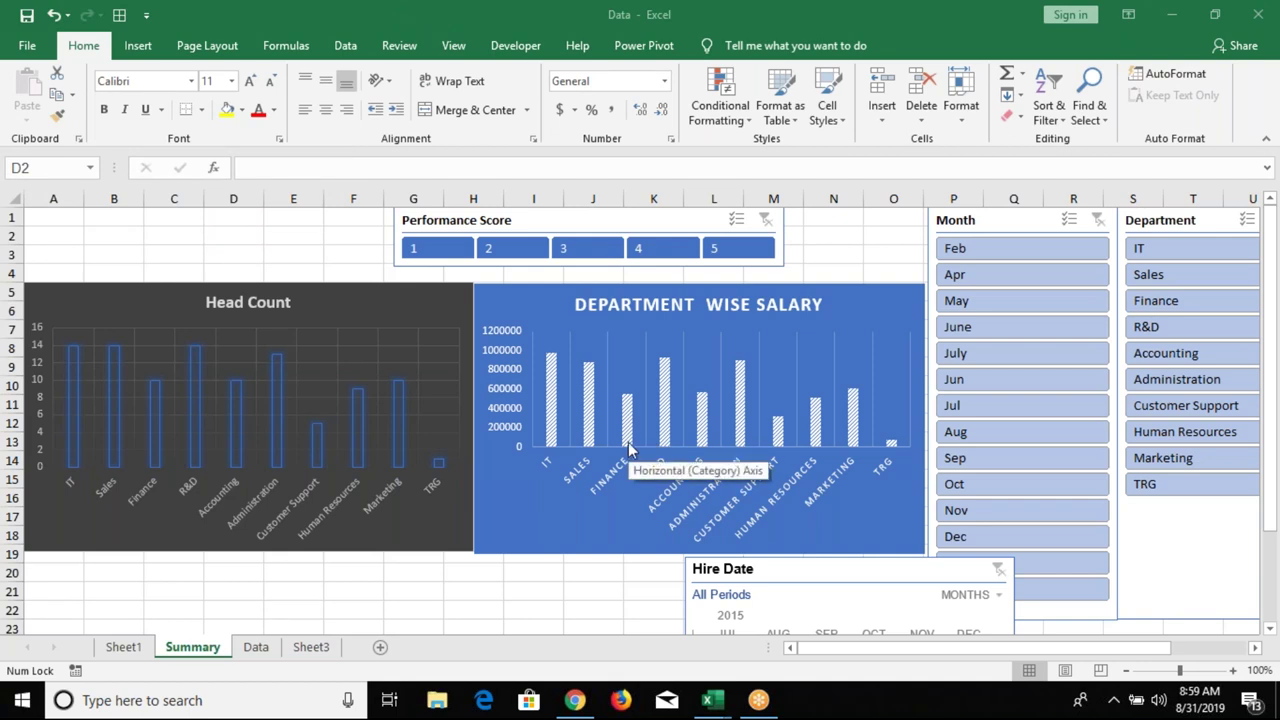
click(258, 650)
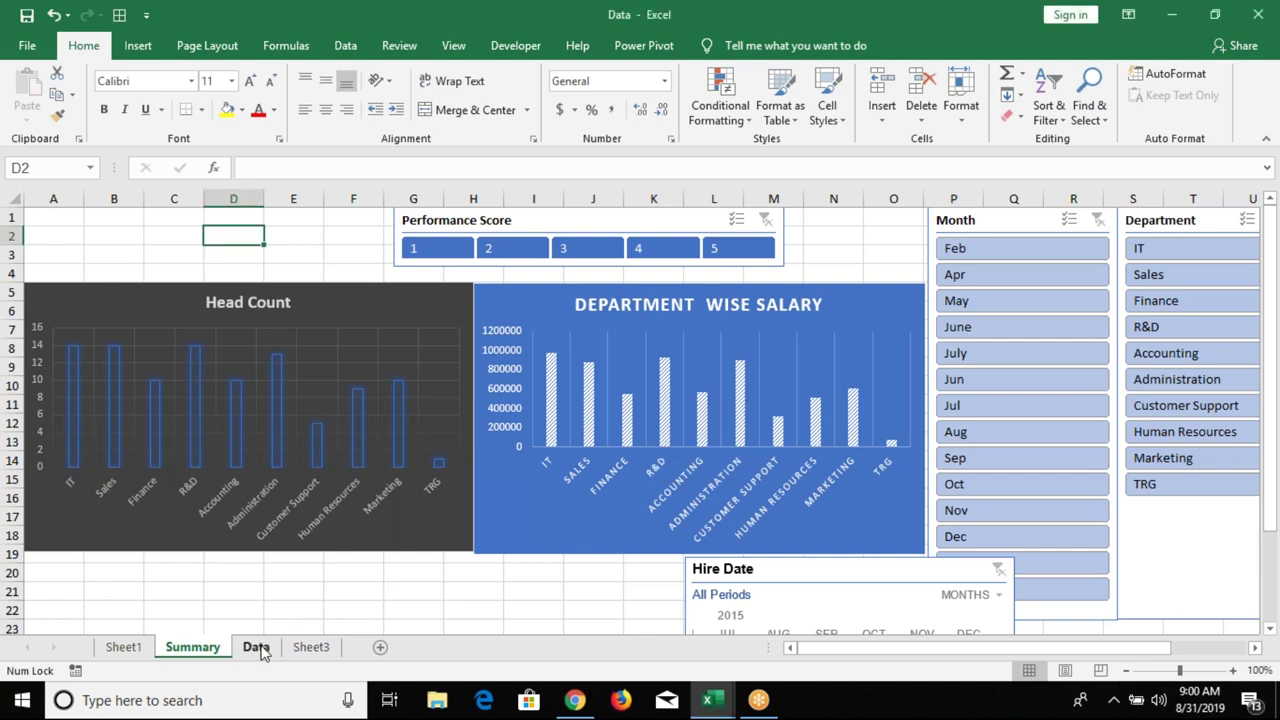
Convert Sheet3's copied employee data into a table with headers.
click(256, 647)
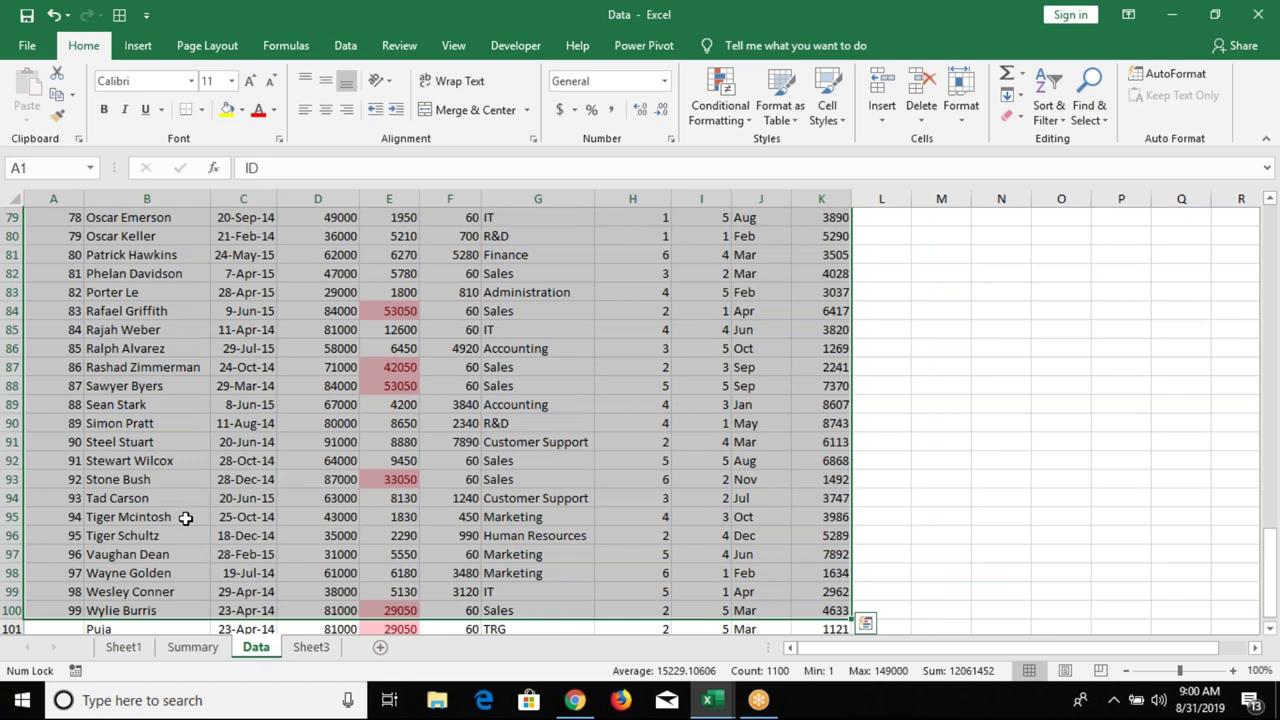
scroll(185, 517, up, 4)
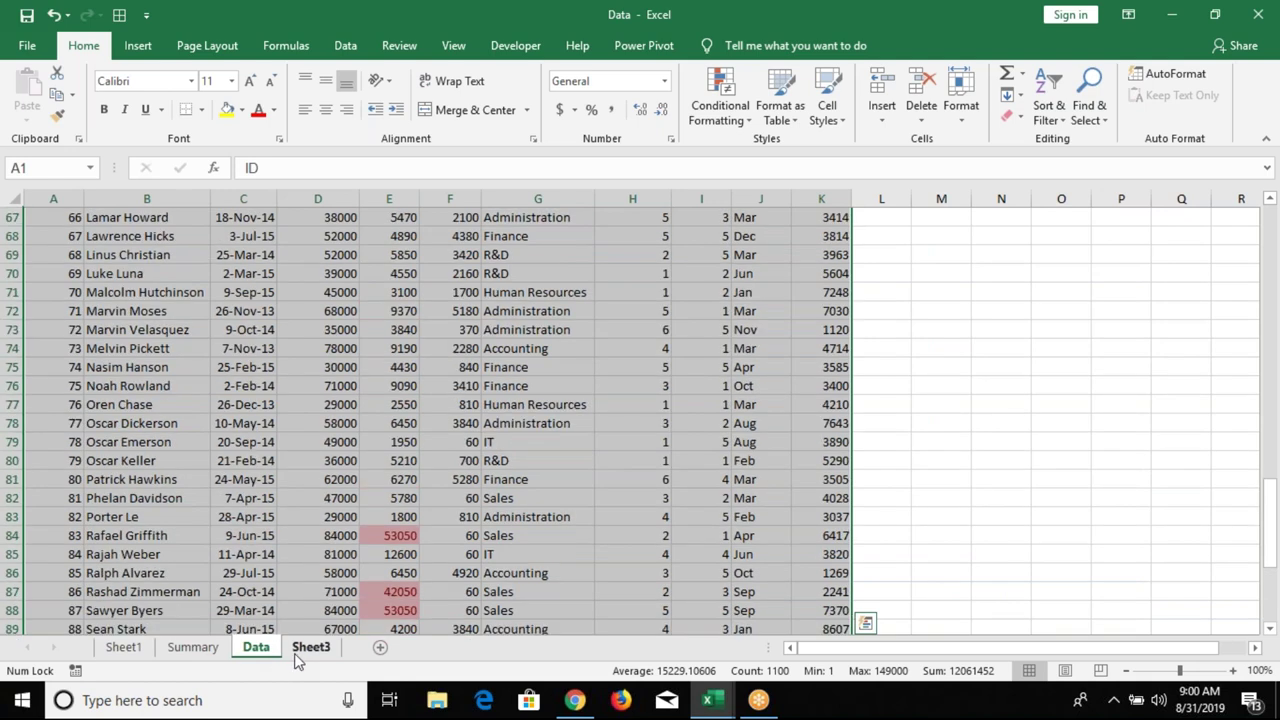
click(310, 648)
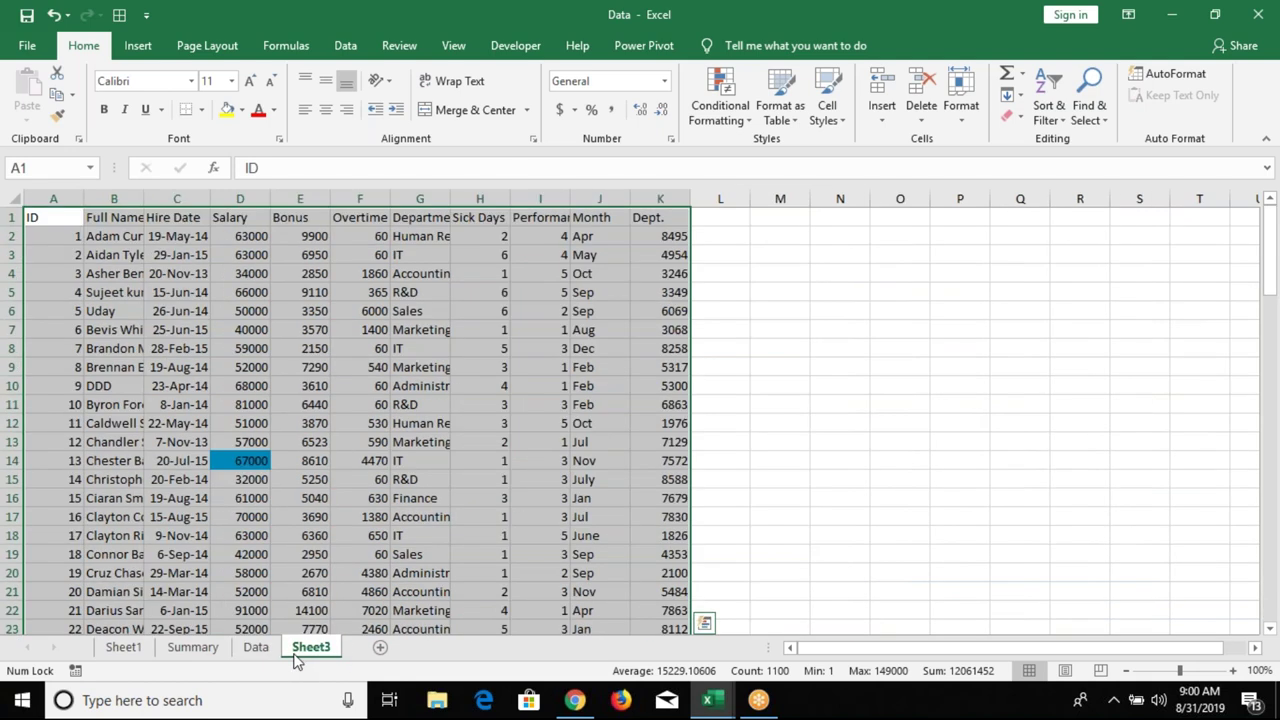
click(135, 47)
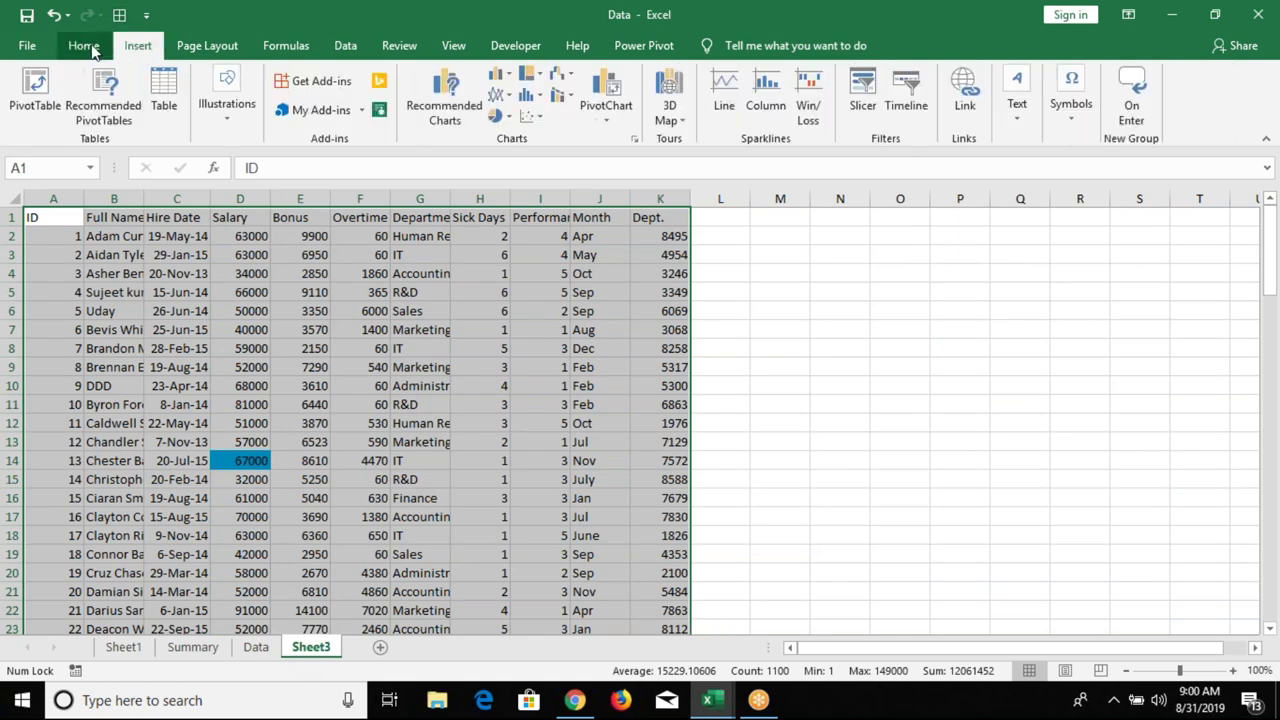
click(88, 48)
click(140, 48)
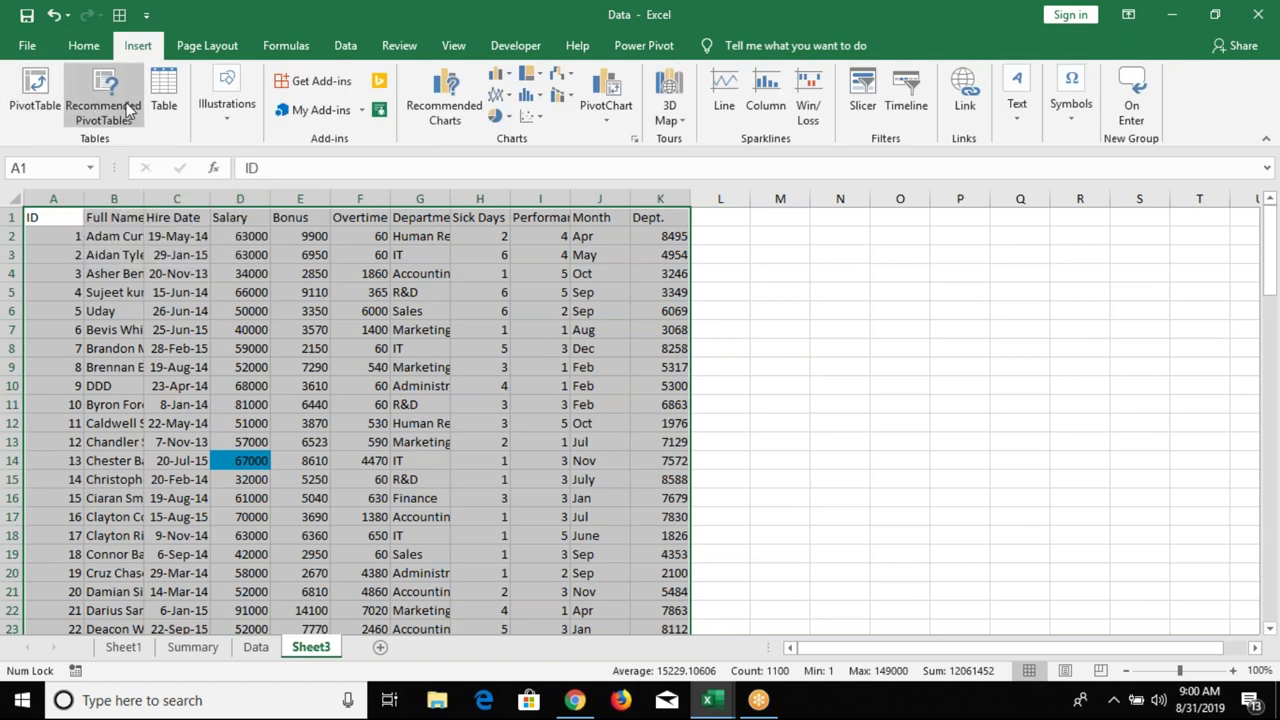
click(165, 105)
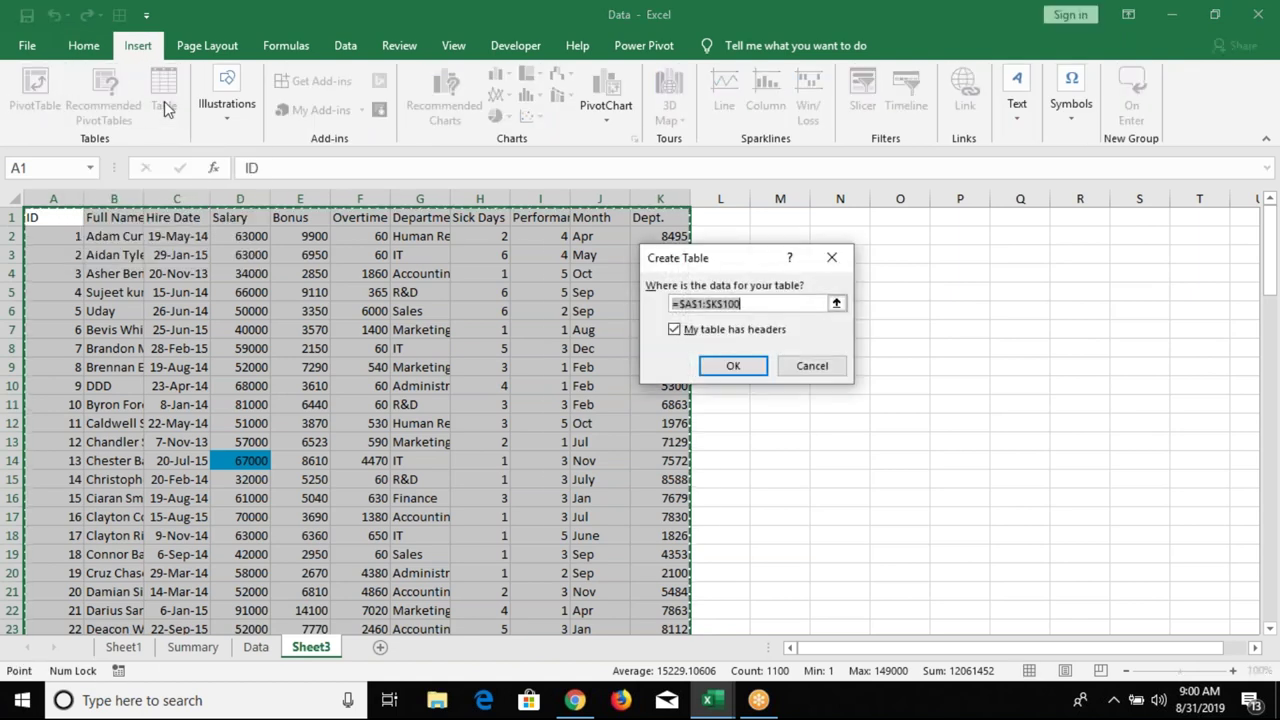
click(731, 366)
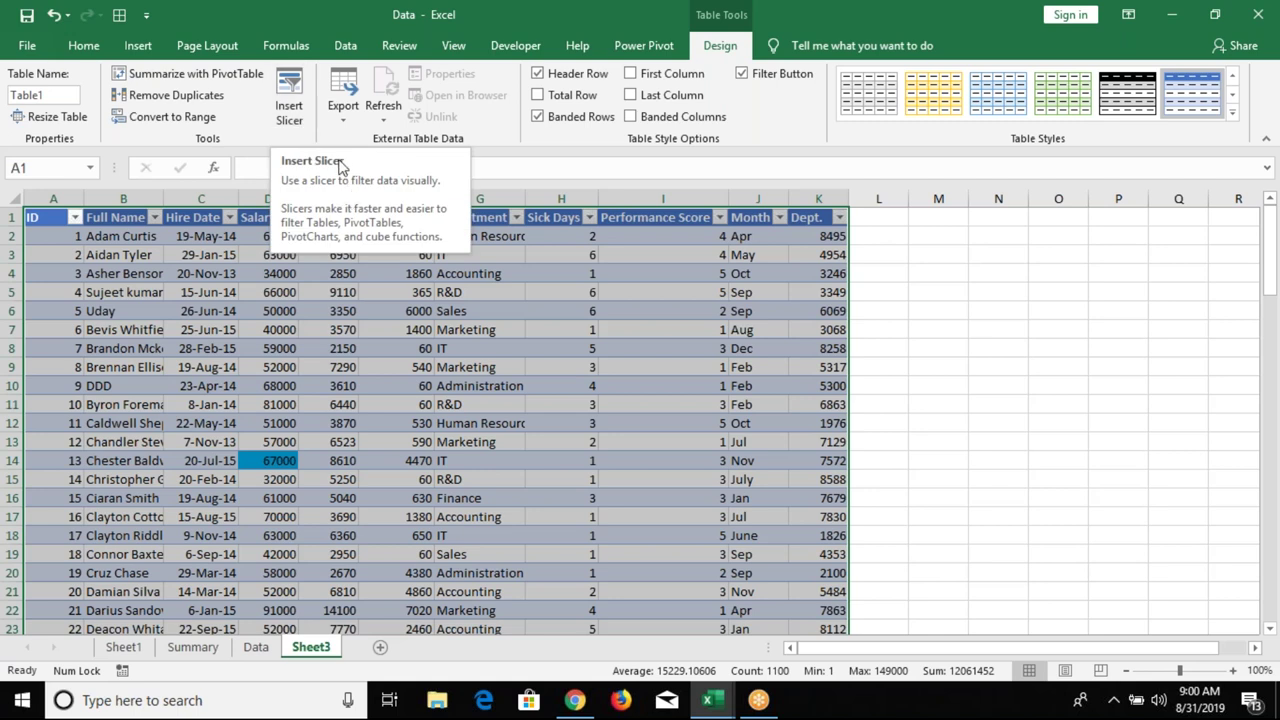
Add Department and Month slicers to the table and move the Month slicer to its right.
click(298, 116)
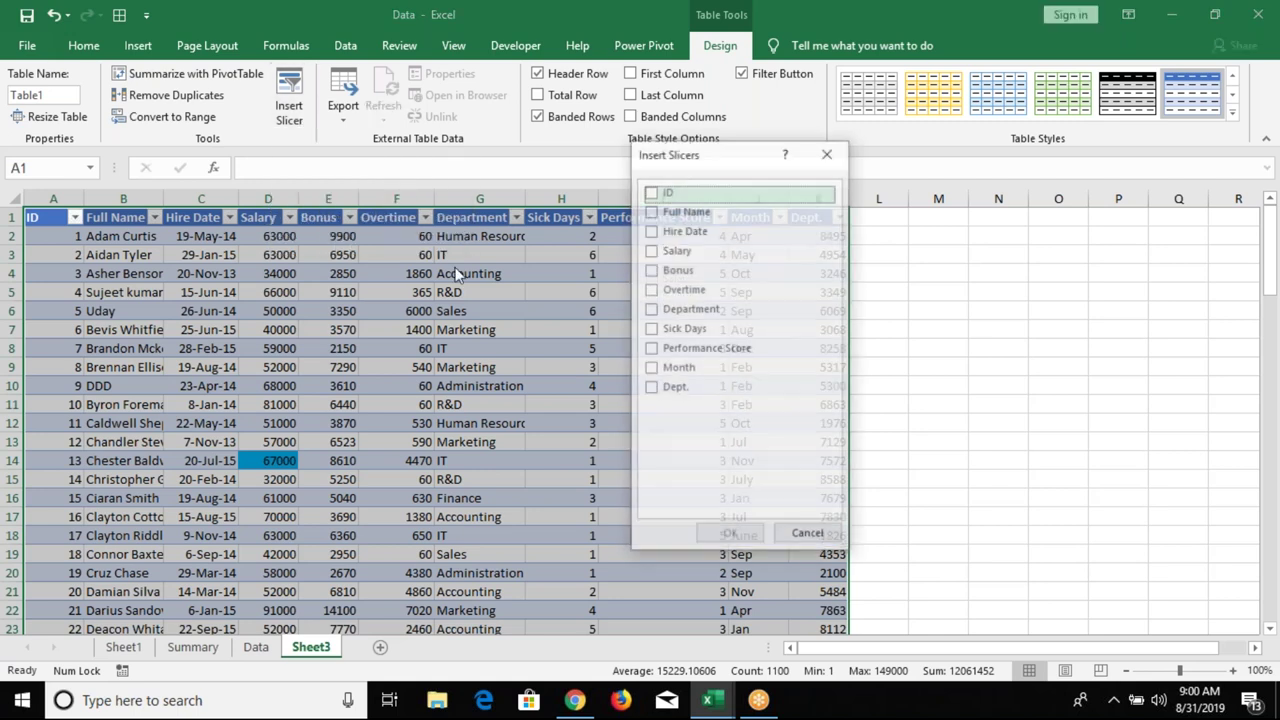
click(651, 211)
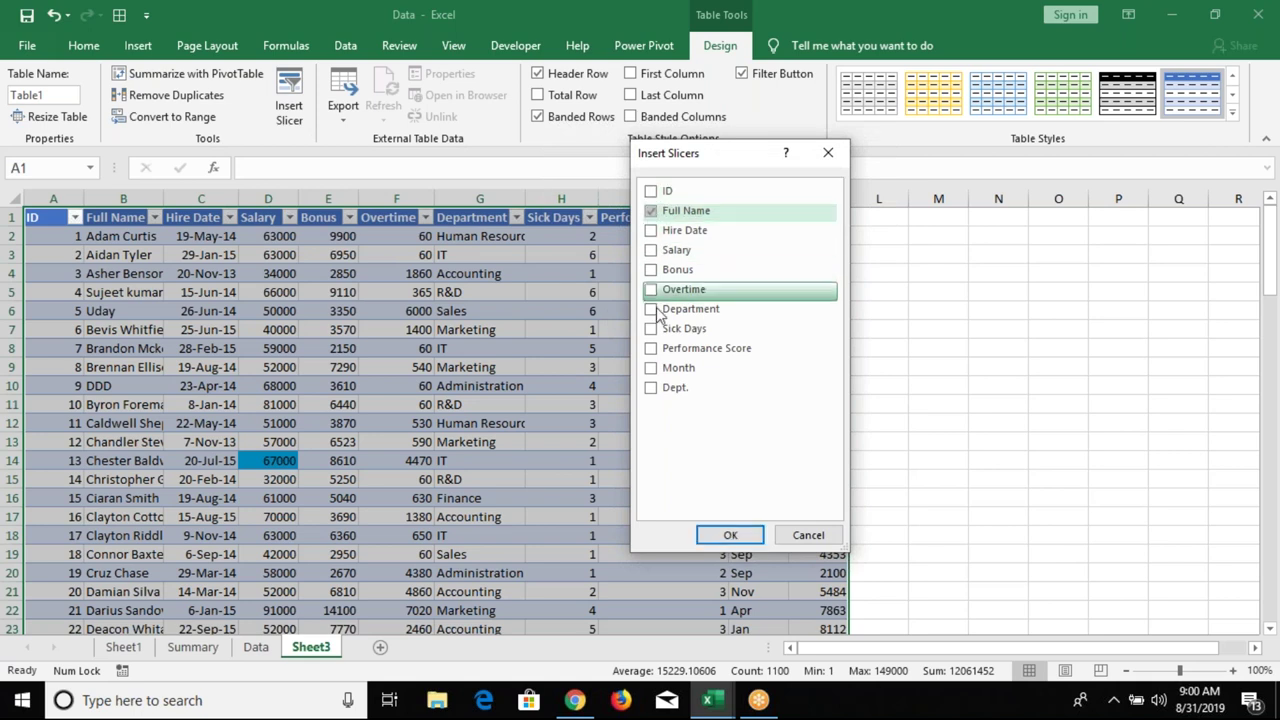
click(651, 211)
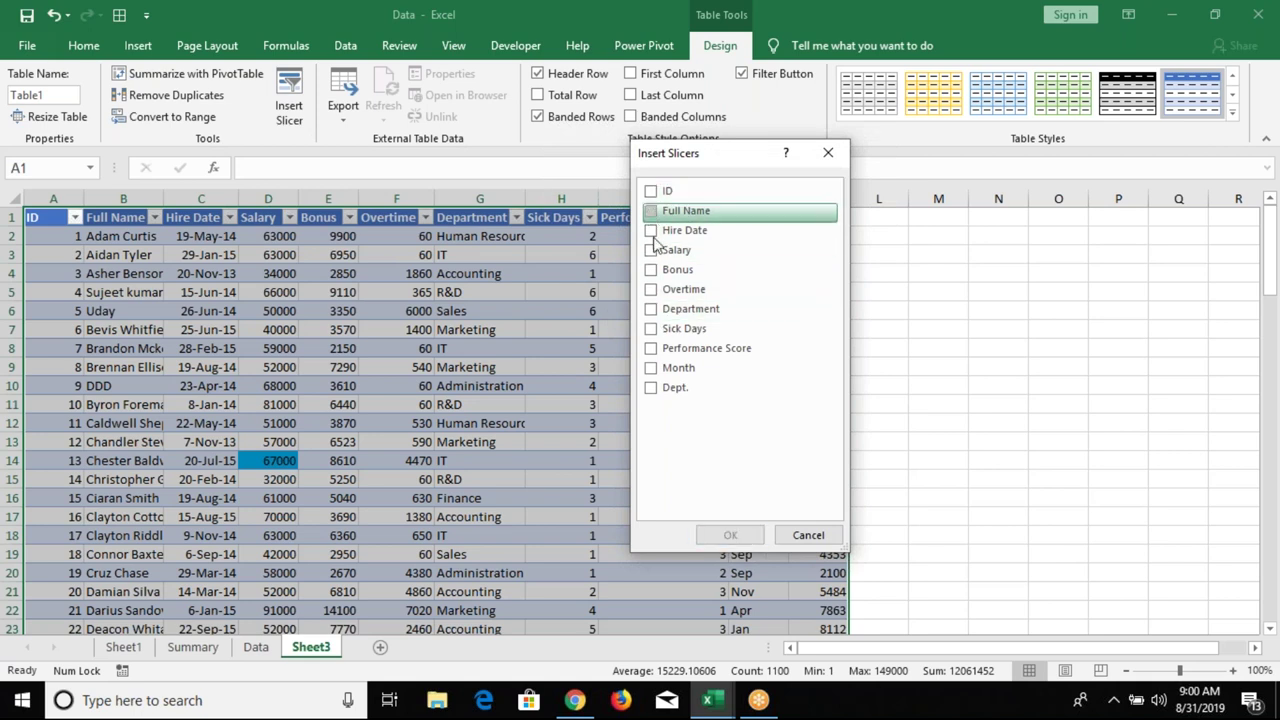
click(651, 368)
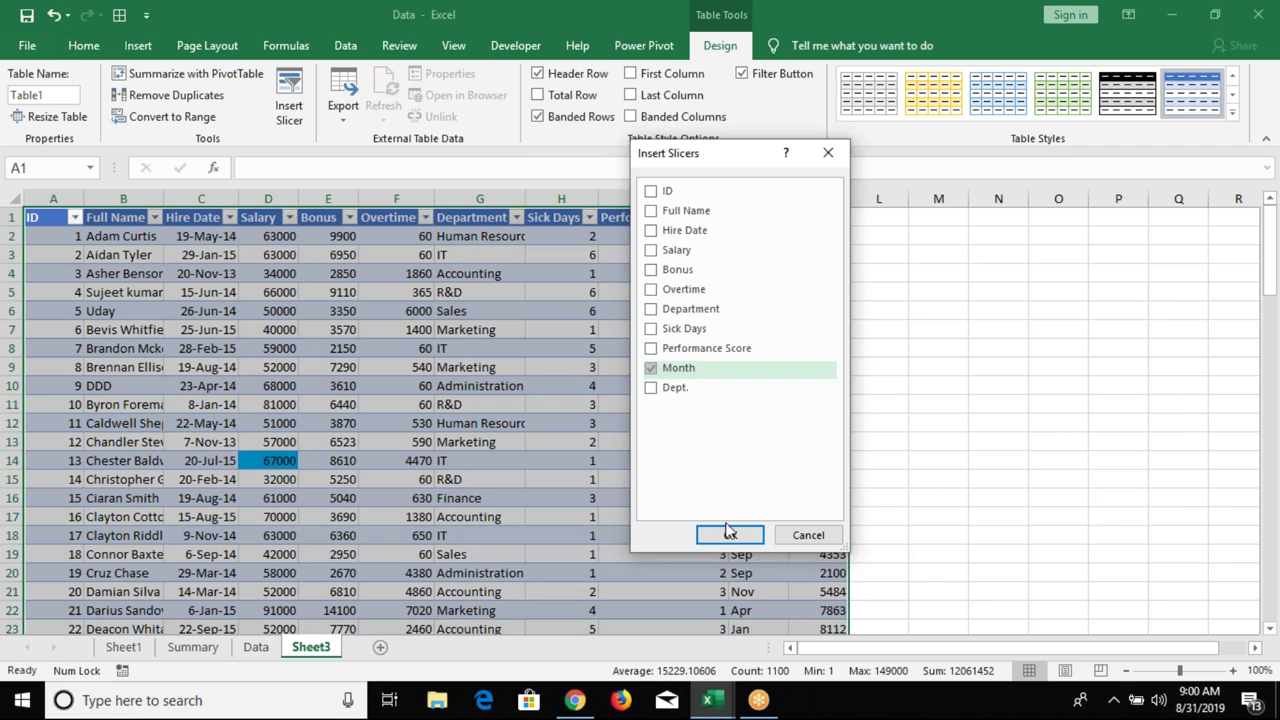
click(680, 309)
click(735, 533)
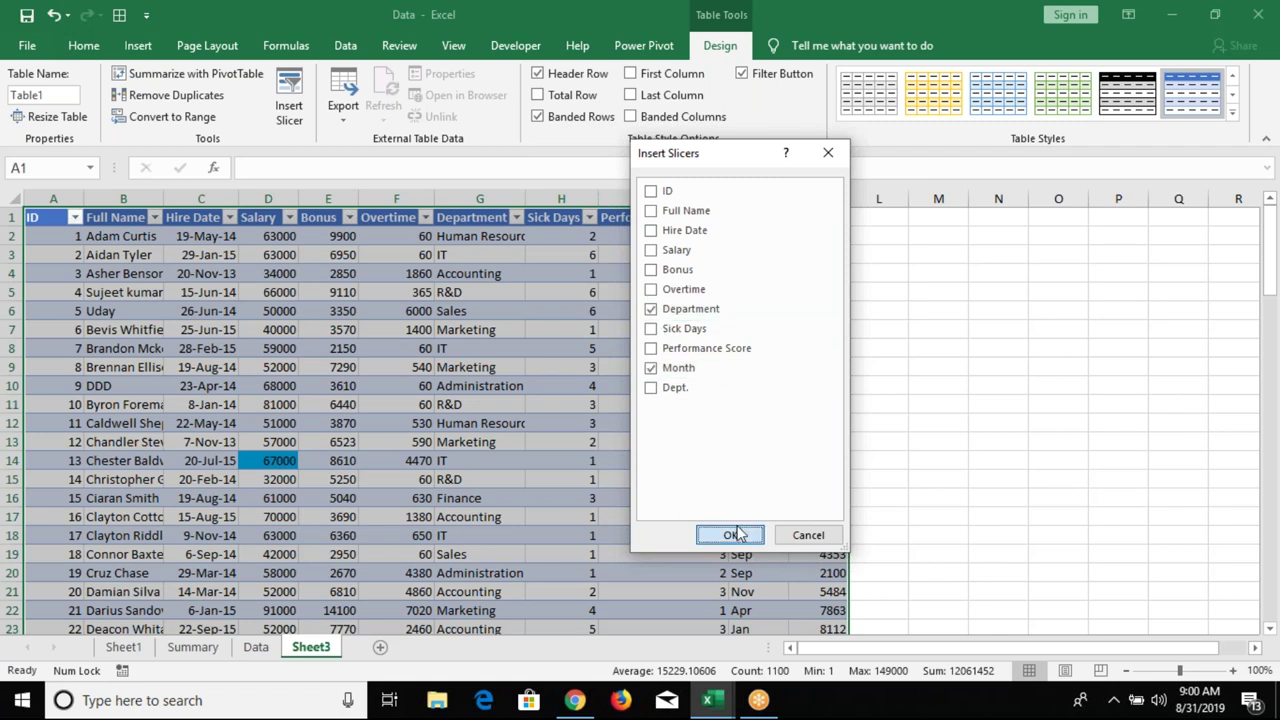
drag(710, 340, 1035, 223)
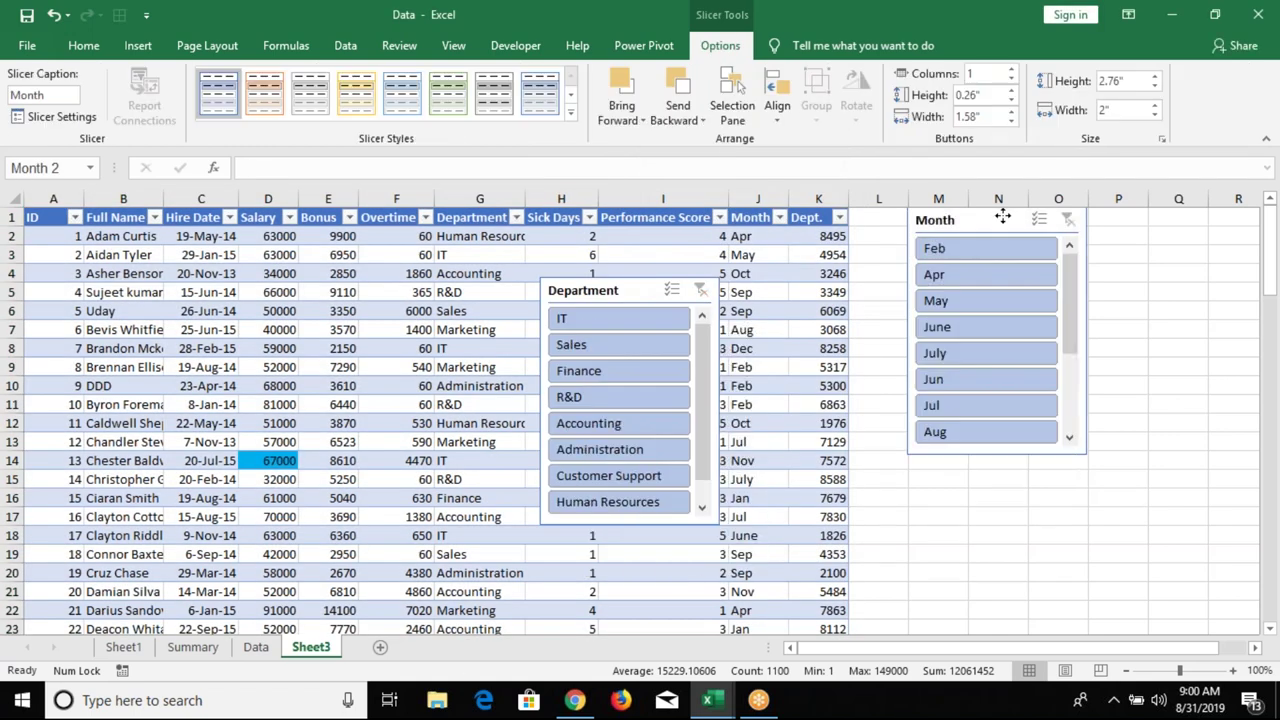
Place the Department slicer below the Month slicer, test the IT filter, then clear it.
drag(610, 300, 975, 470)
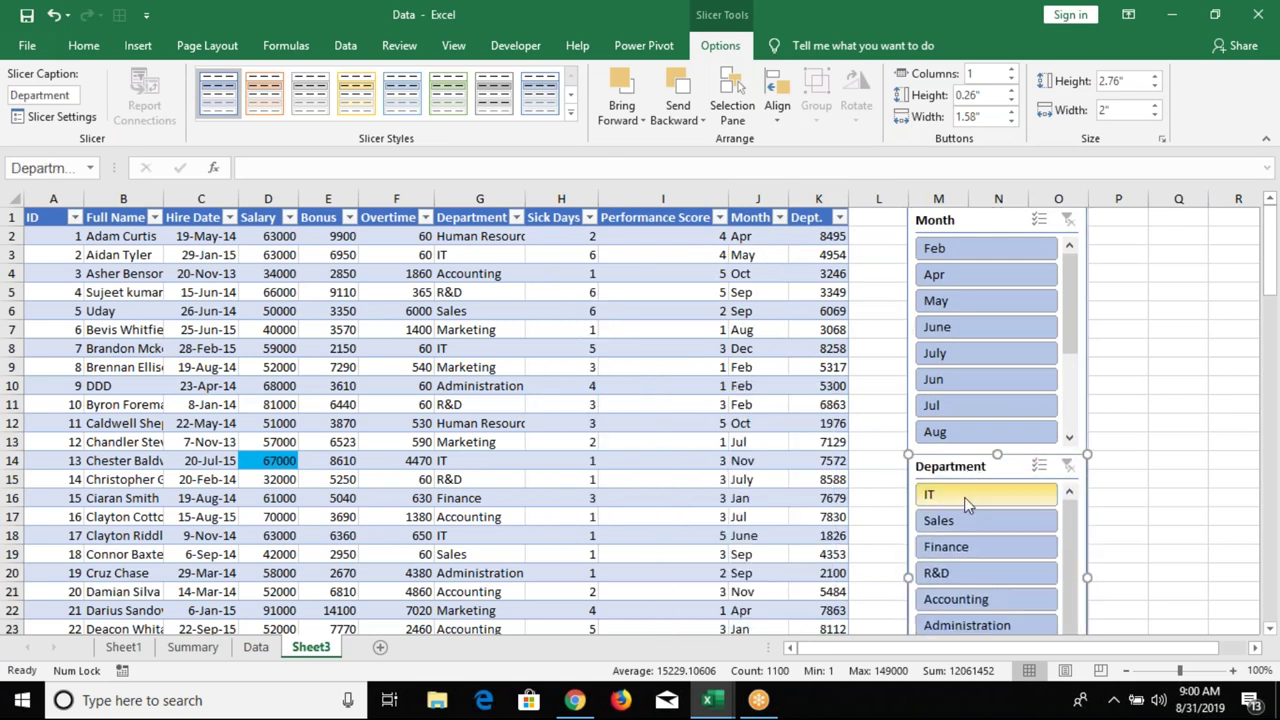
click(966, 494)
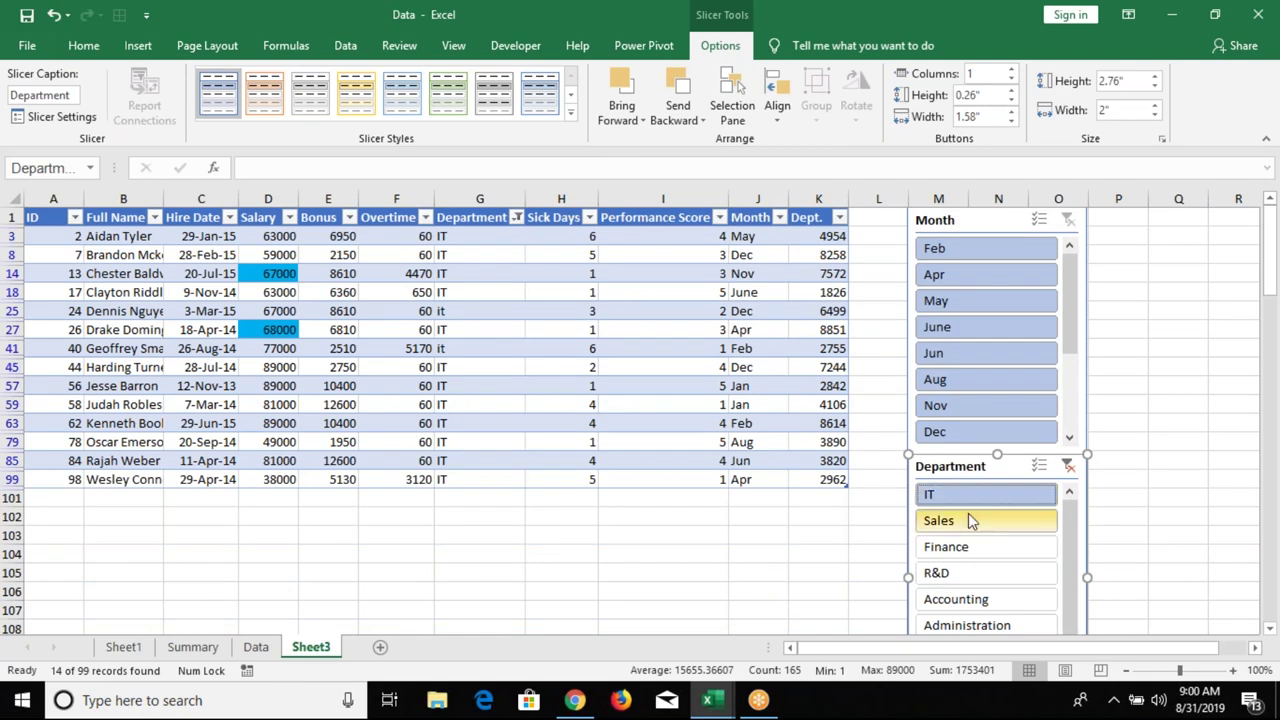
click(1067, 468)
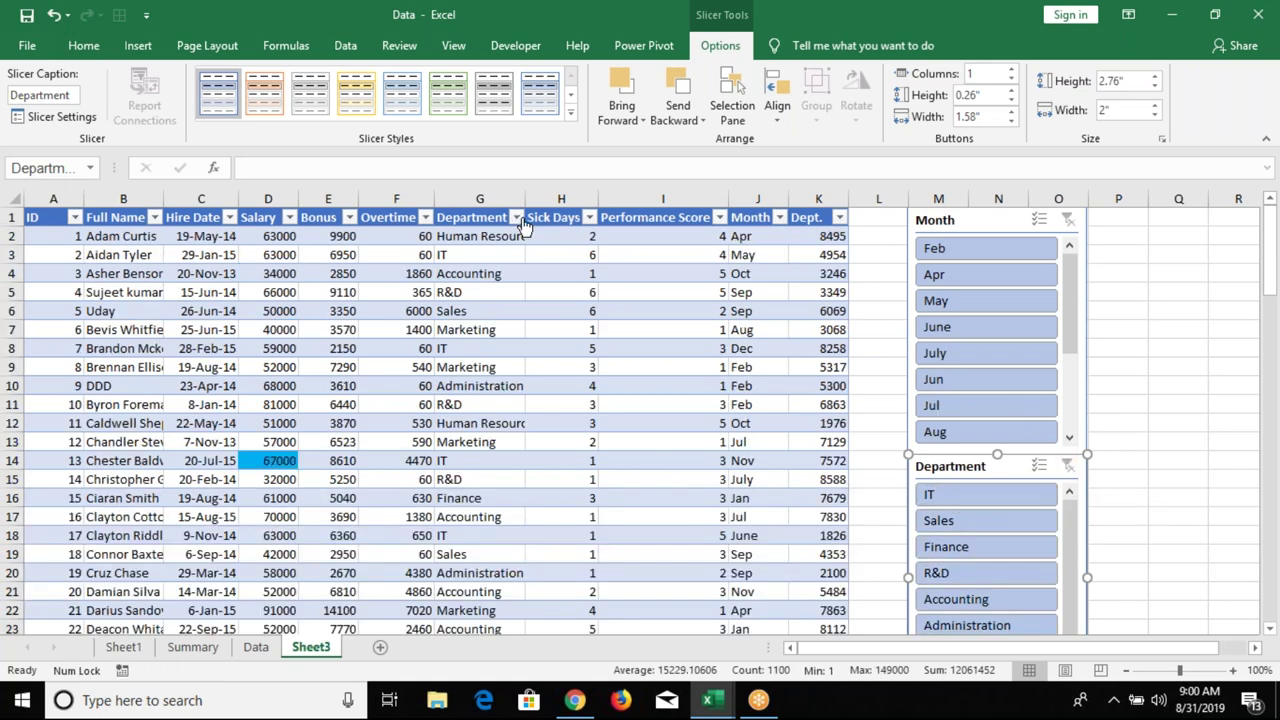
Filter the table to its 7 May rows with the Month slicer and bring up File Explorer.
click(516, 217)
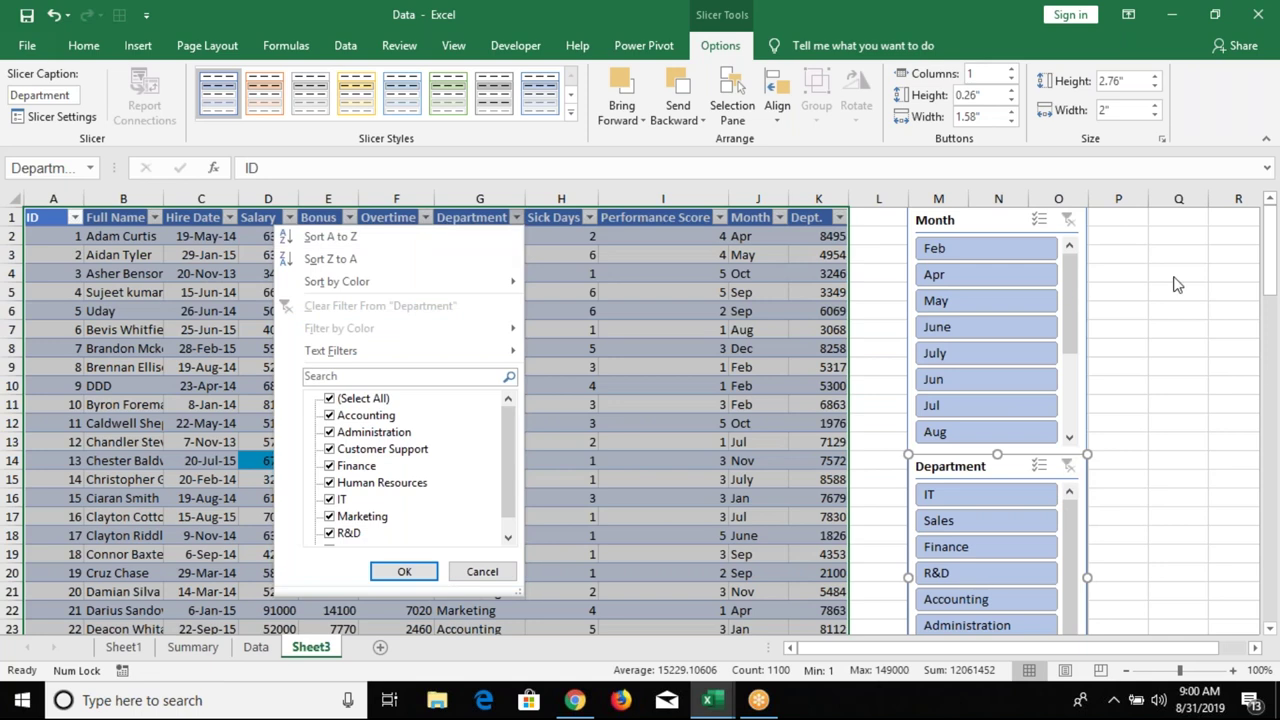
click(1148, 284)
click(972, 302)
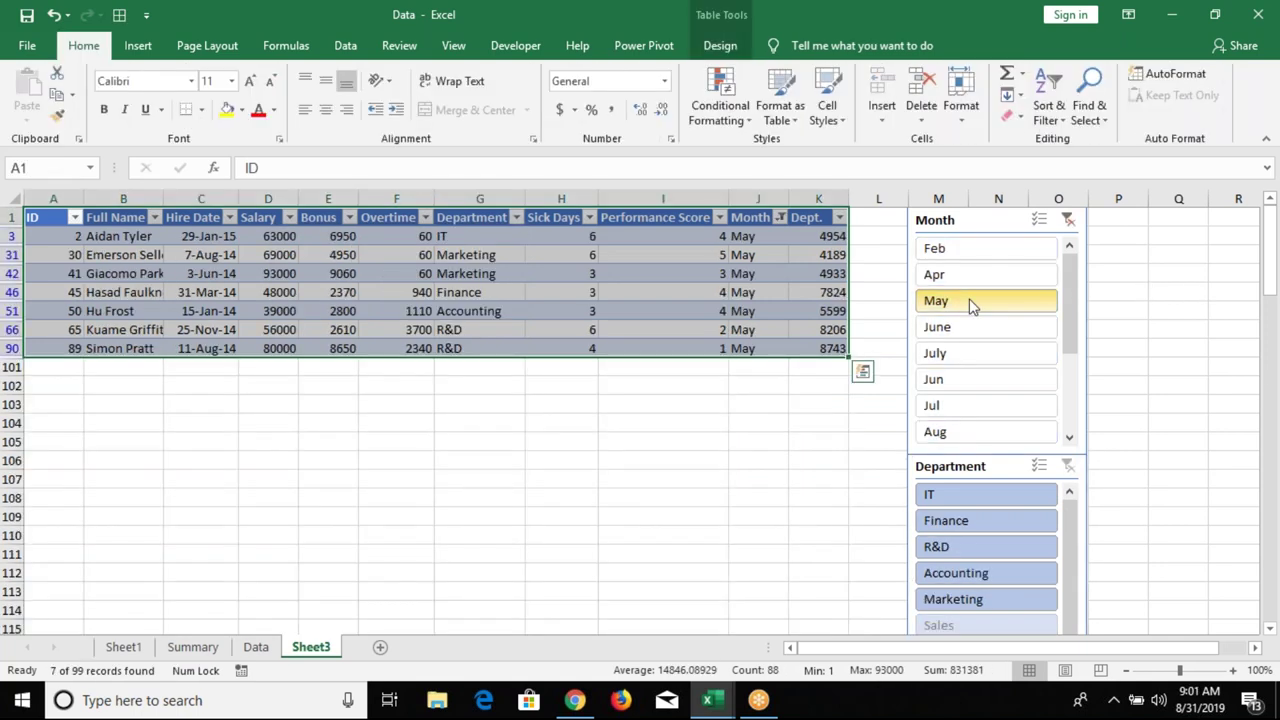
click(438, 704)
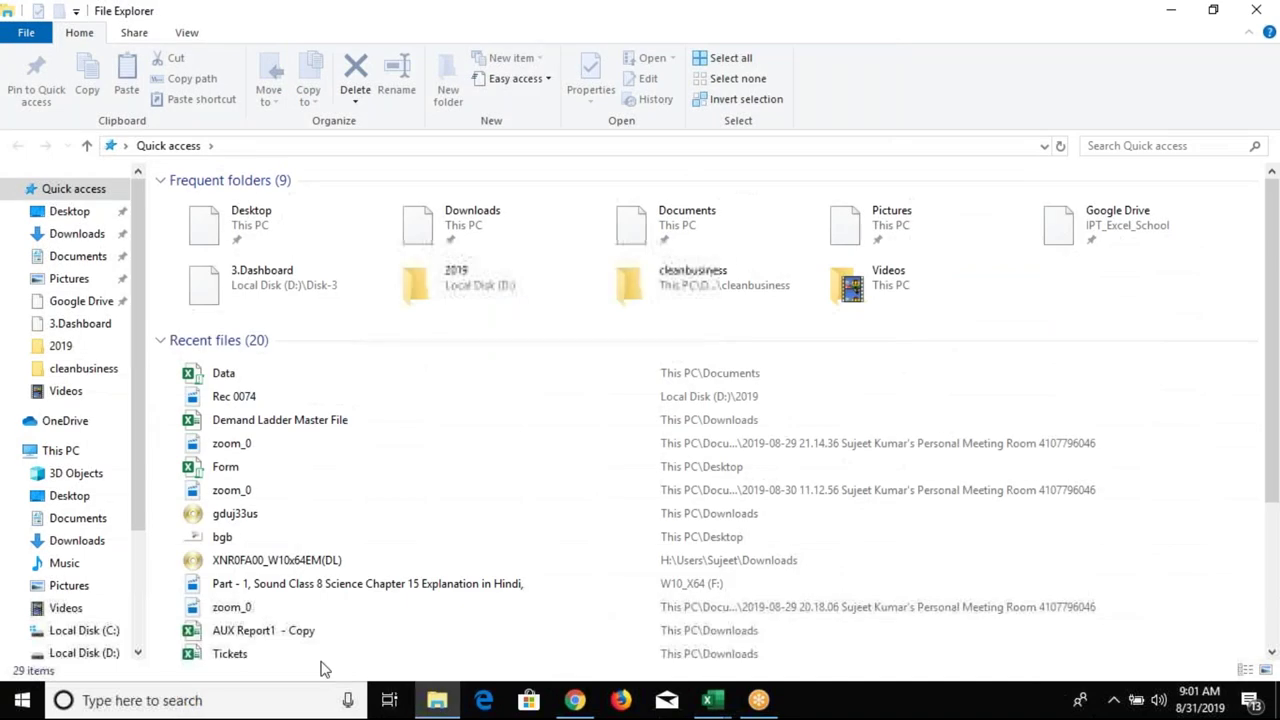
Browse Local Disk (D:) > Disk-3 > 3.Dashboard and open the 6.HUMAN RESOURCES DASHBOARD workbook.
click(84, 652)
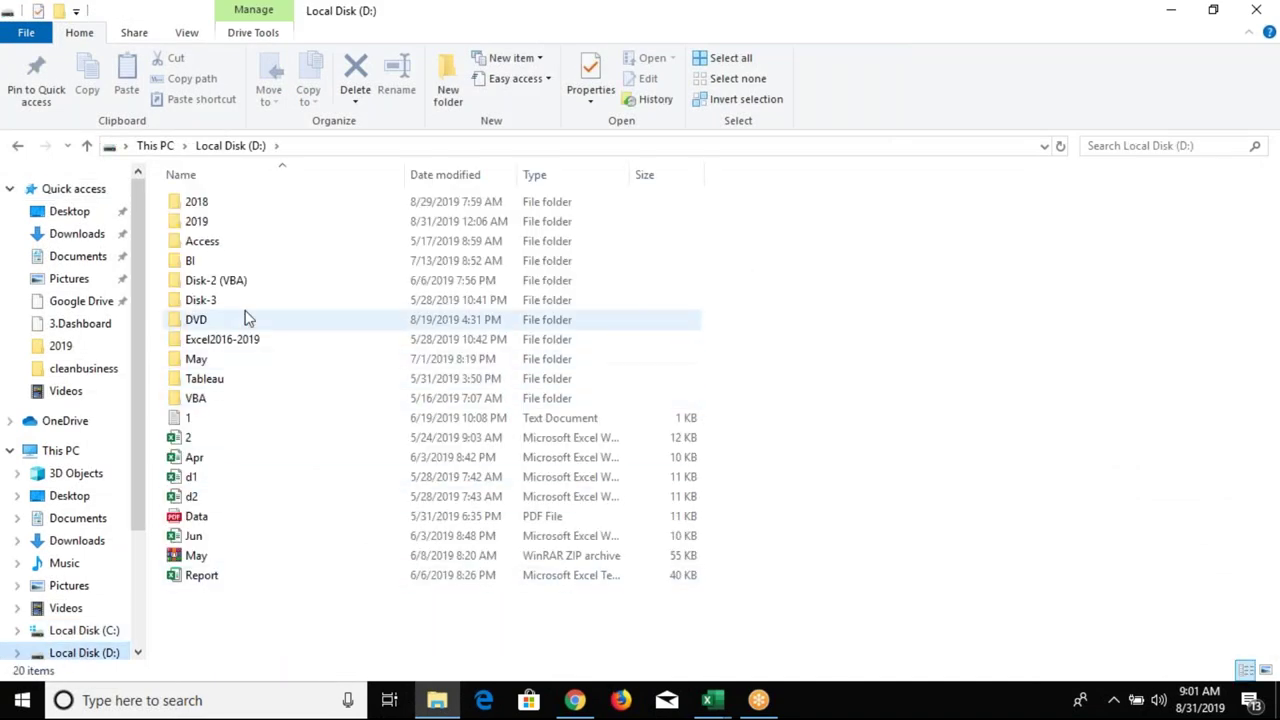
click(247, 308)
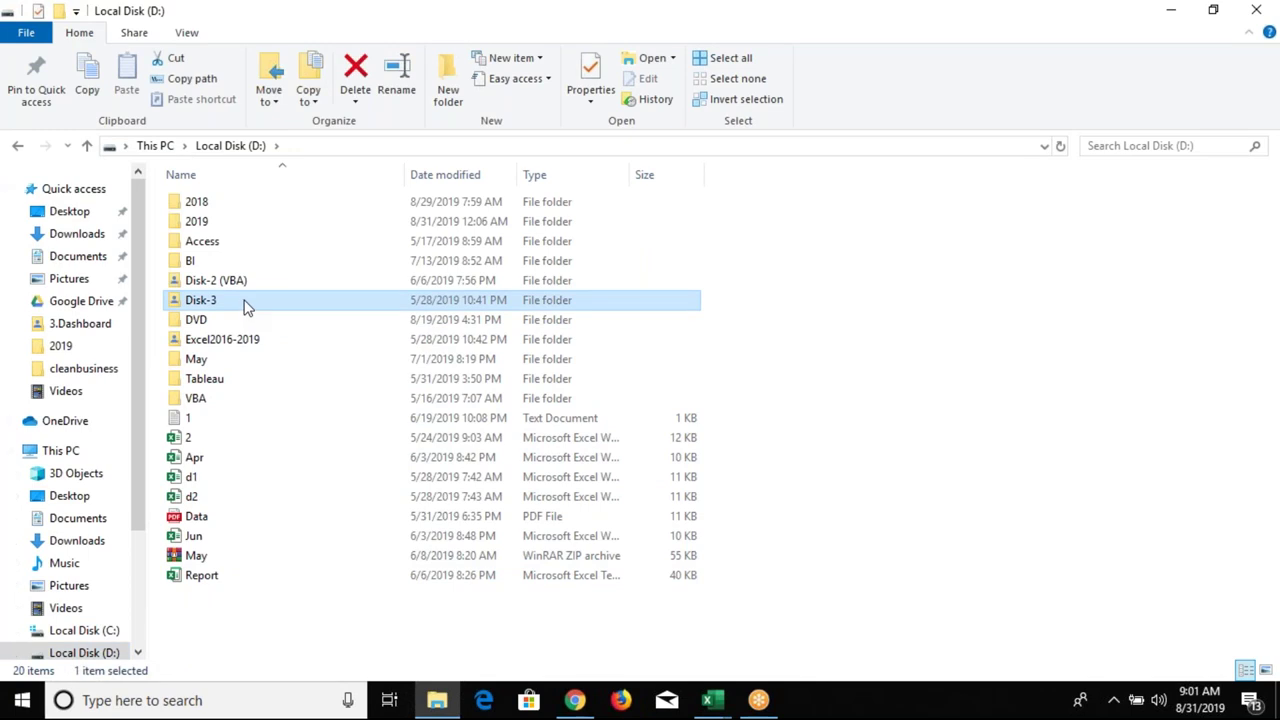
double_click(247, 308)
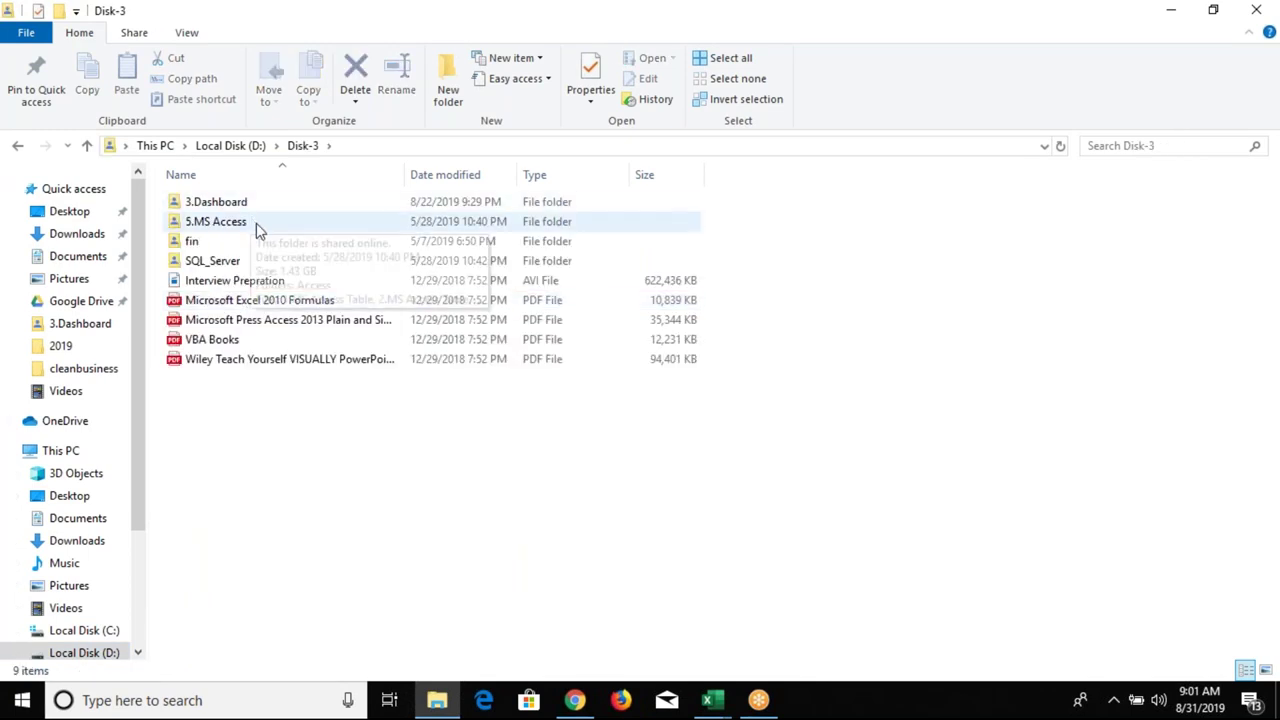
double_click(251, 205)
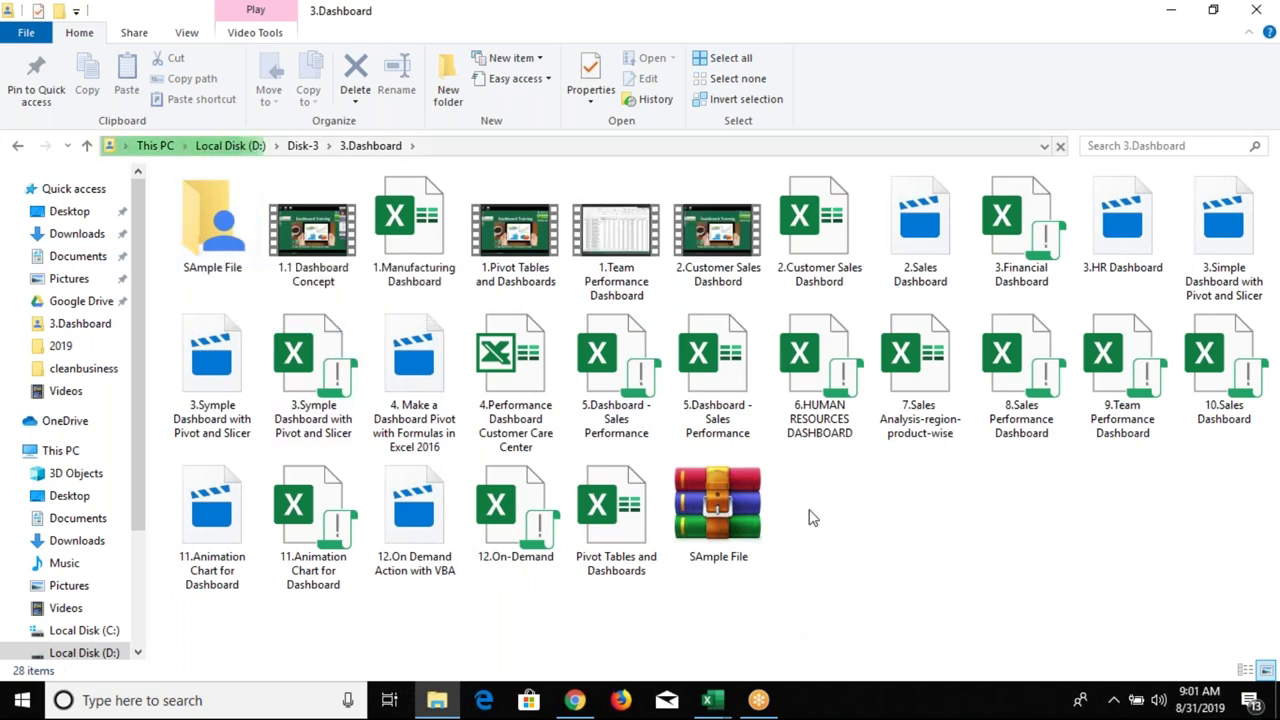
click(826, 418)
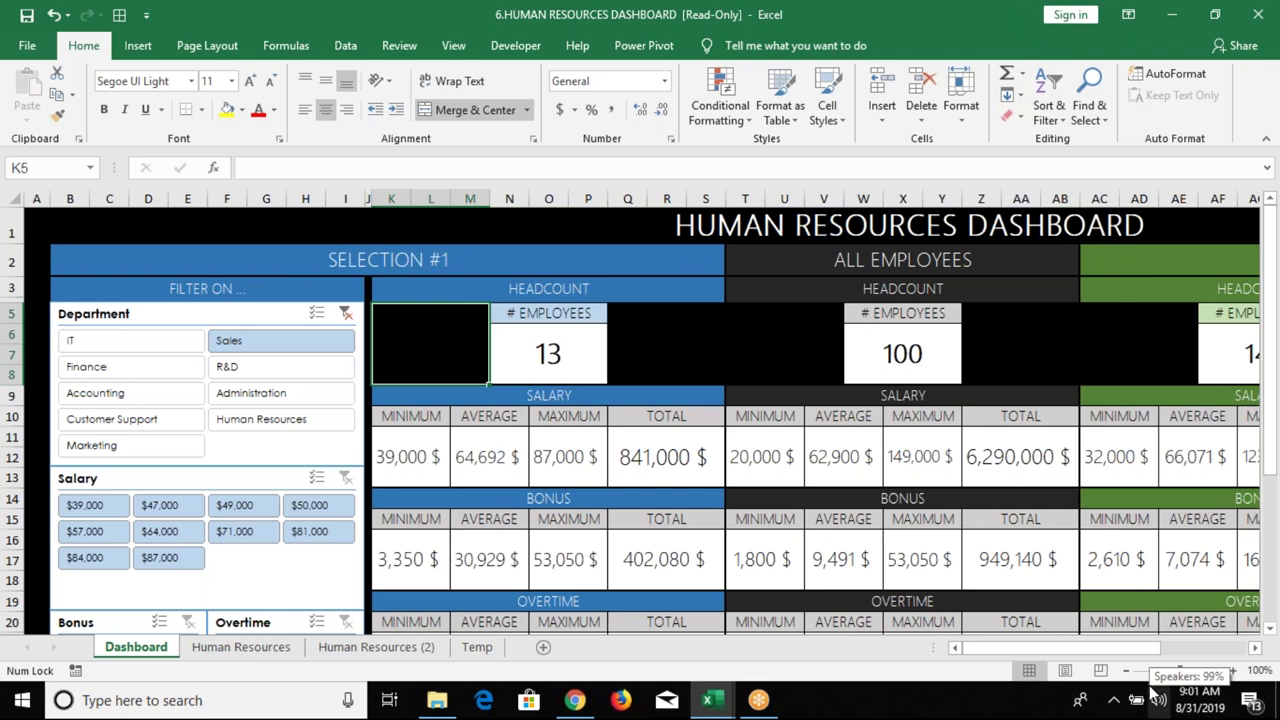
Zoom the dashboard out to 69%, then glance at the Human Resources sheet's filtered rows.
drag(1180, 670, 1164, 670)
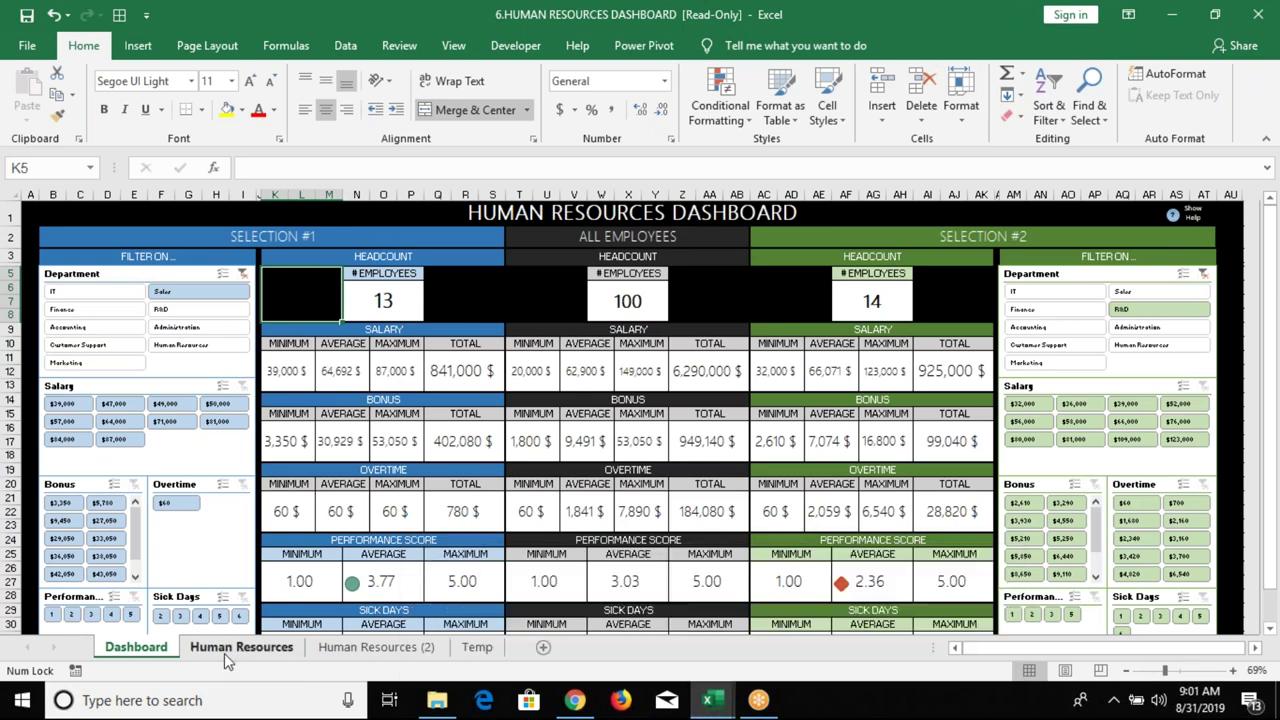
click(224, 647)
mouse_move(70, 438)
mouse_down()
mouse_move(627, 492)
mouse_move(720, 517)
mouse_up()
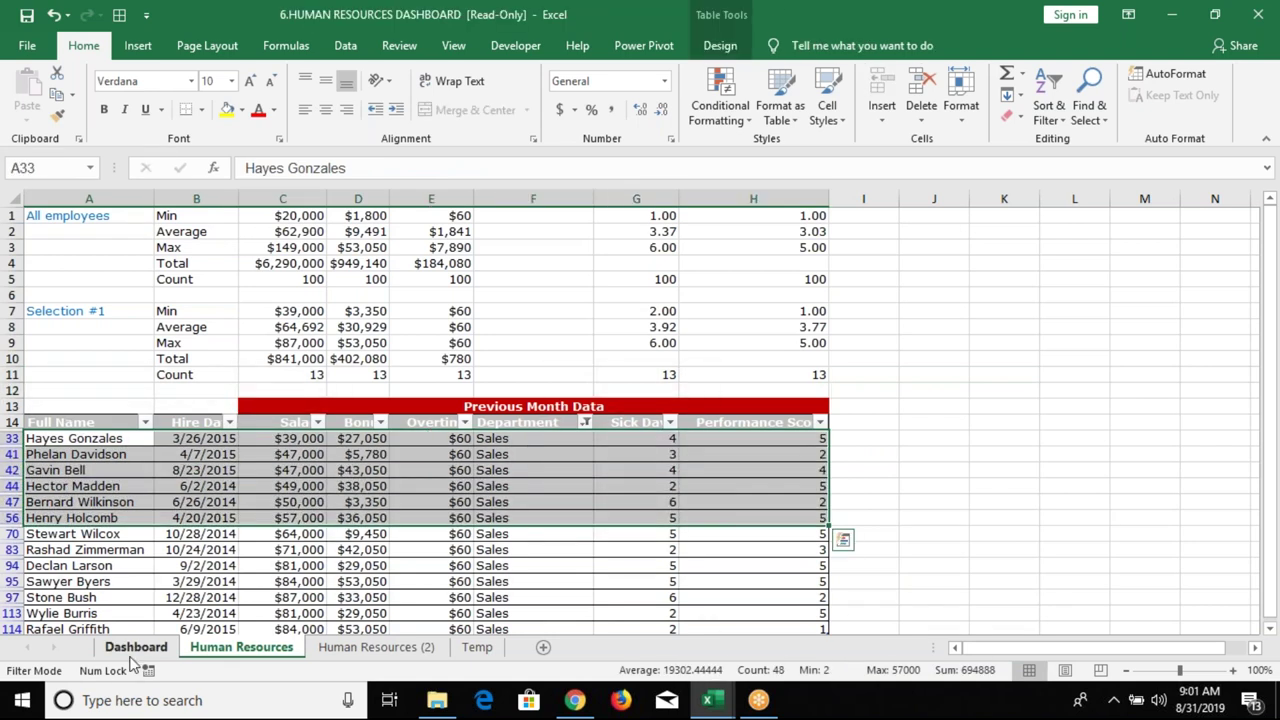
click(134, 652)
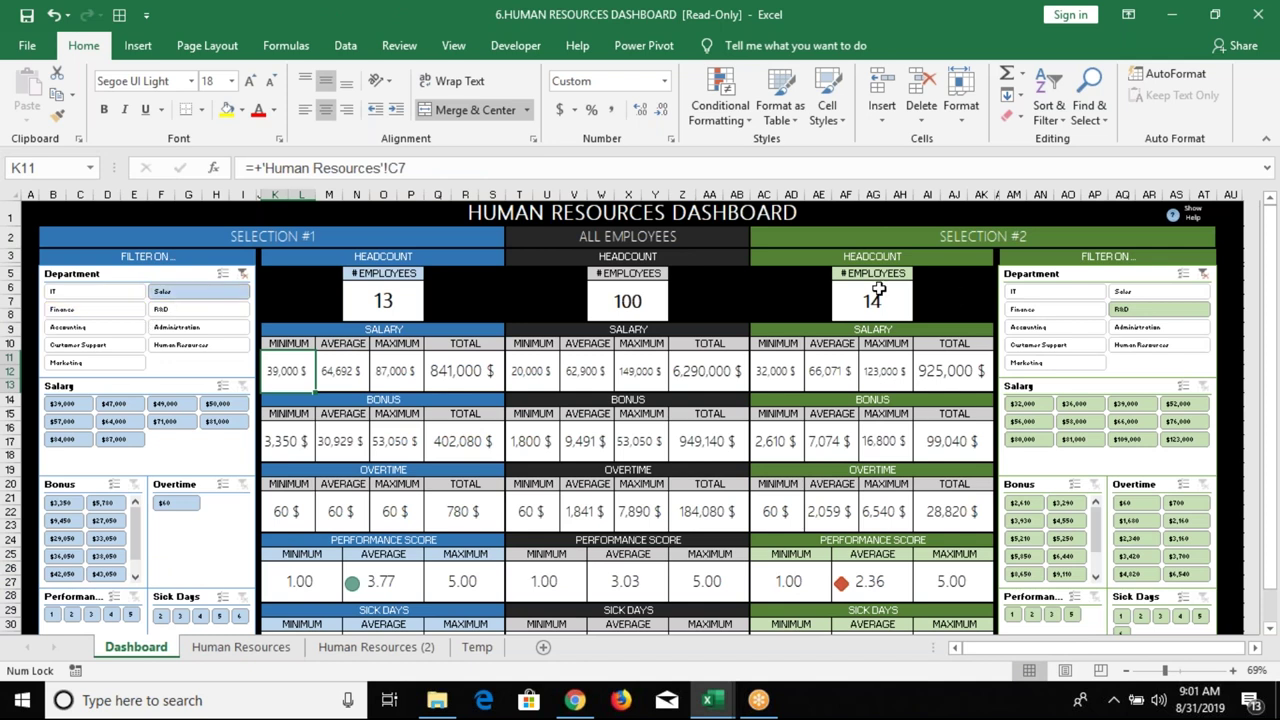
click(1022, 291)
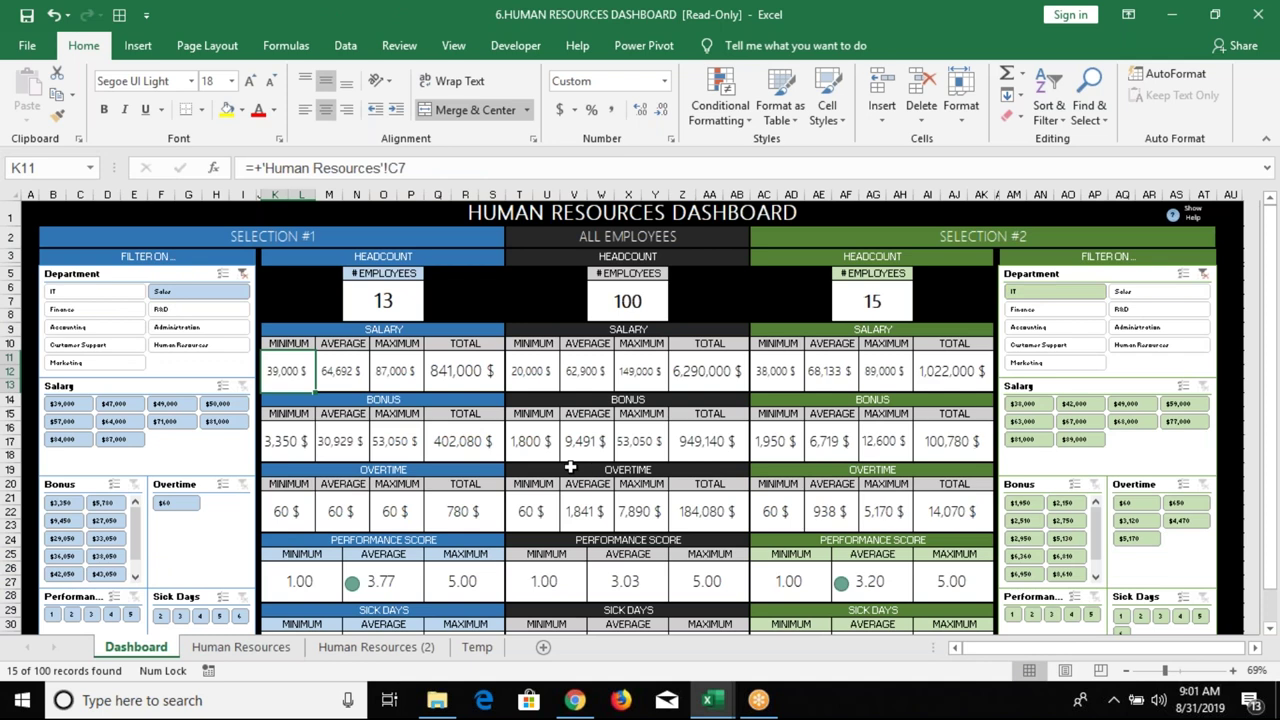
click(373, 300)
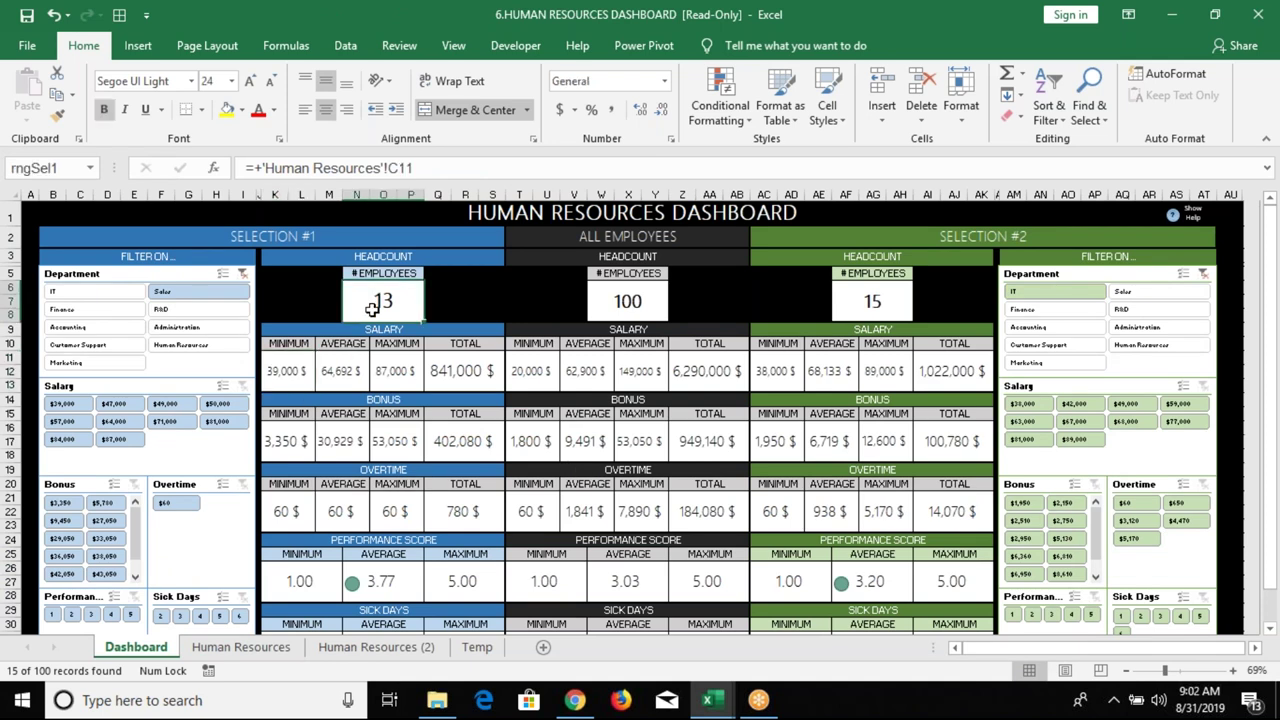
click(292, 387)
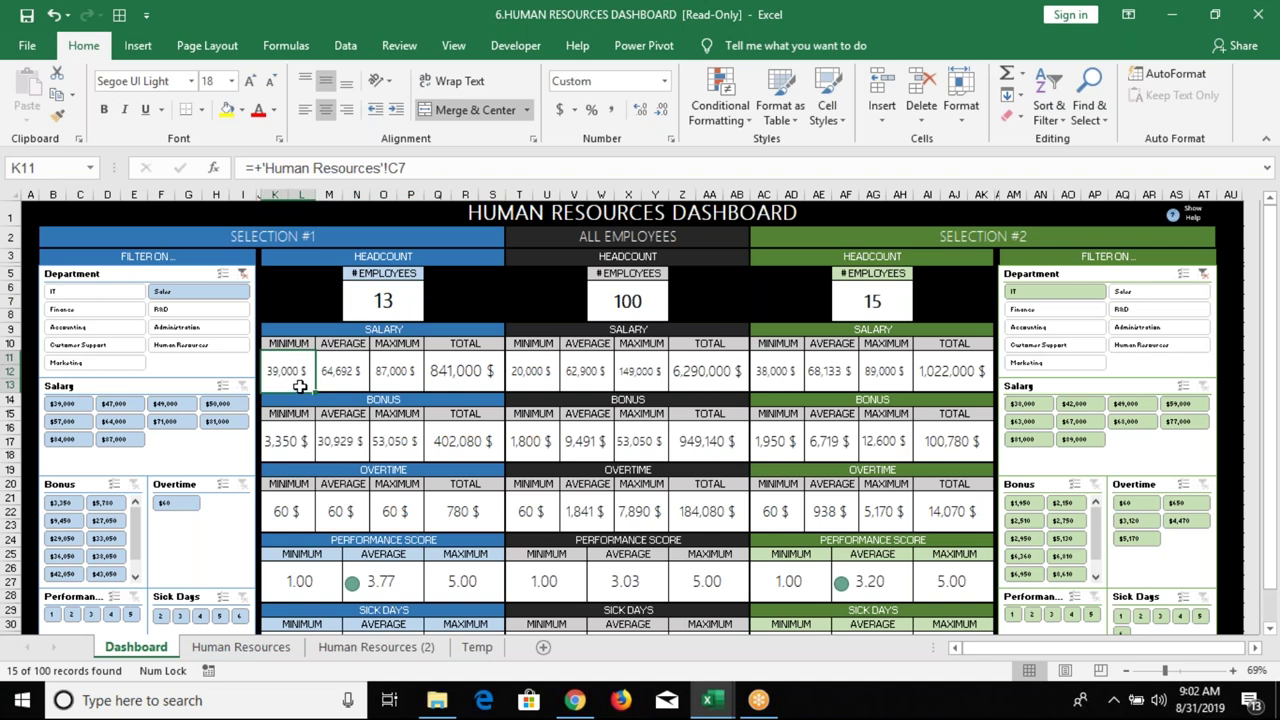
click(340, 378)
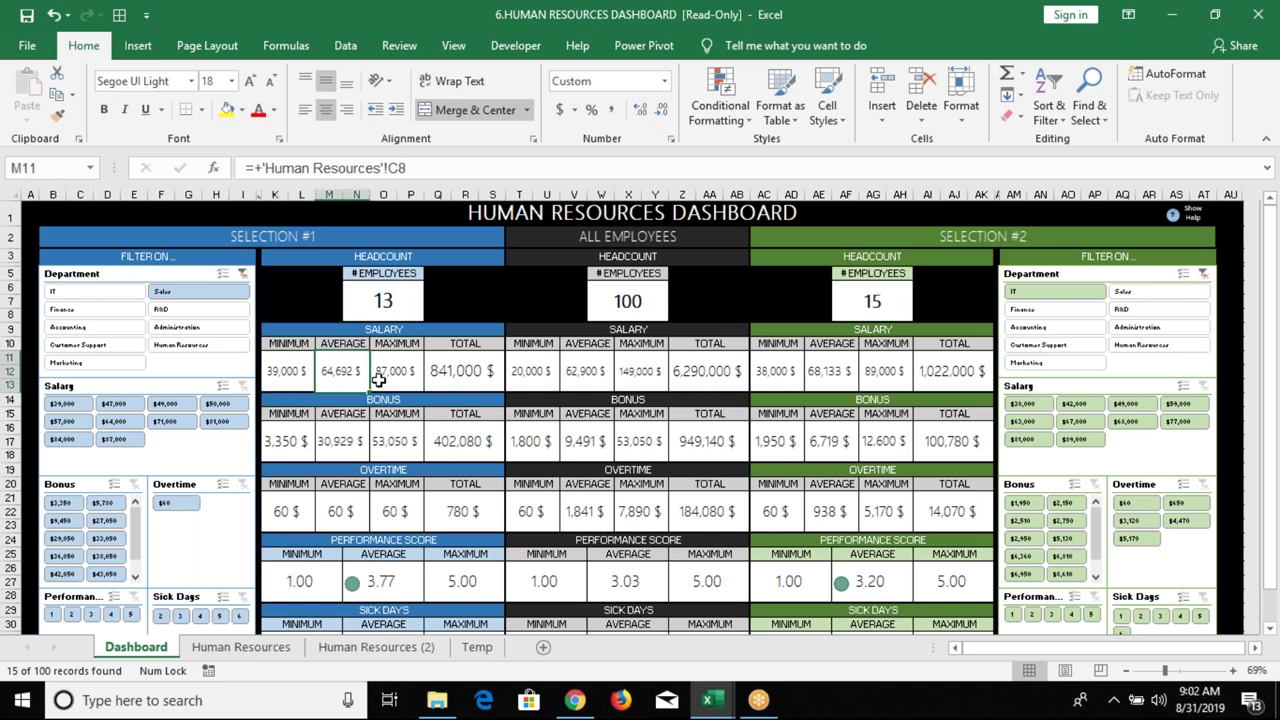
click(386, 372)
click(451, 370)
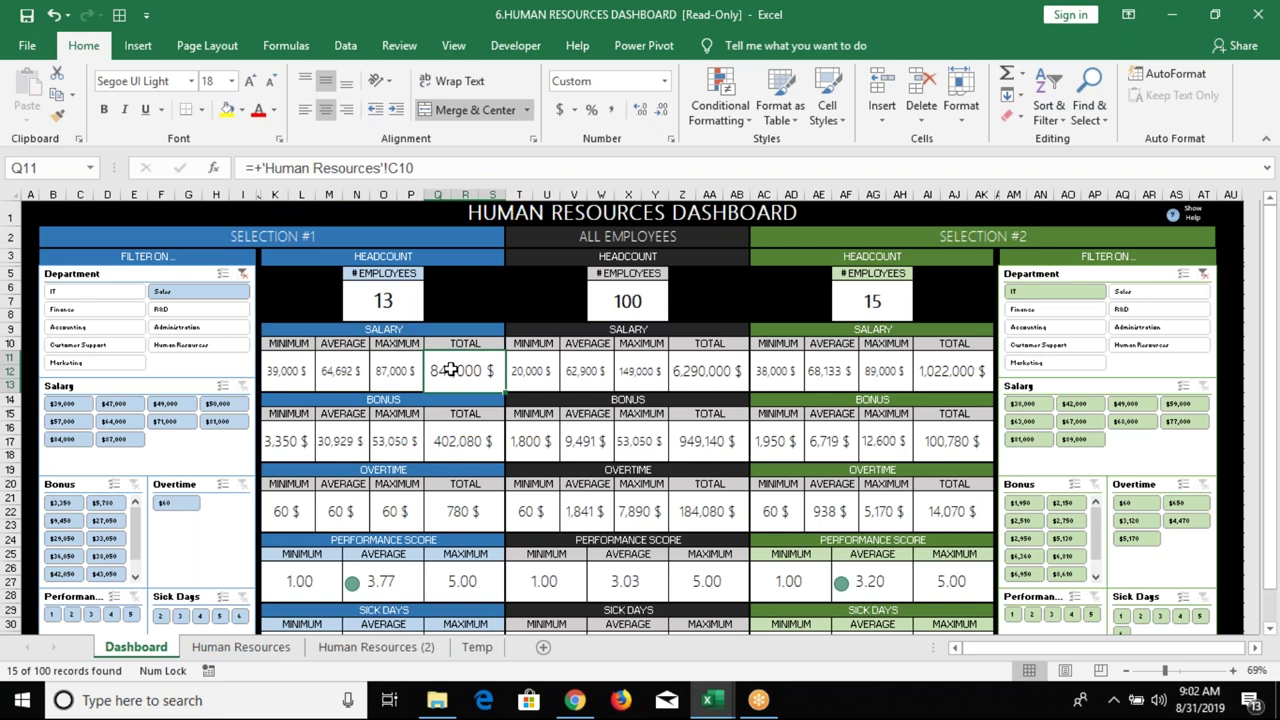
click(466, 441)
click(468, 511)
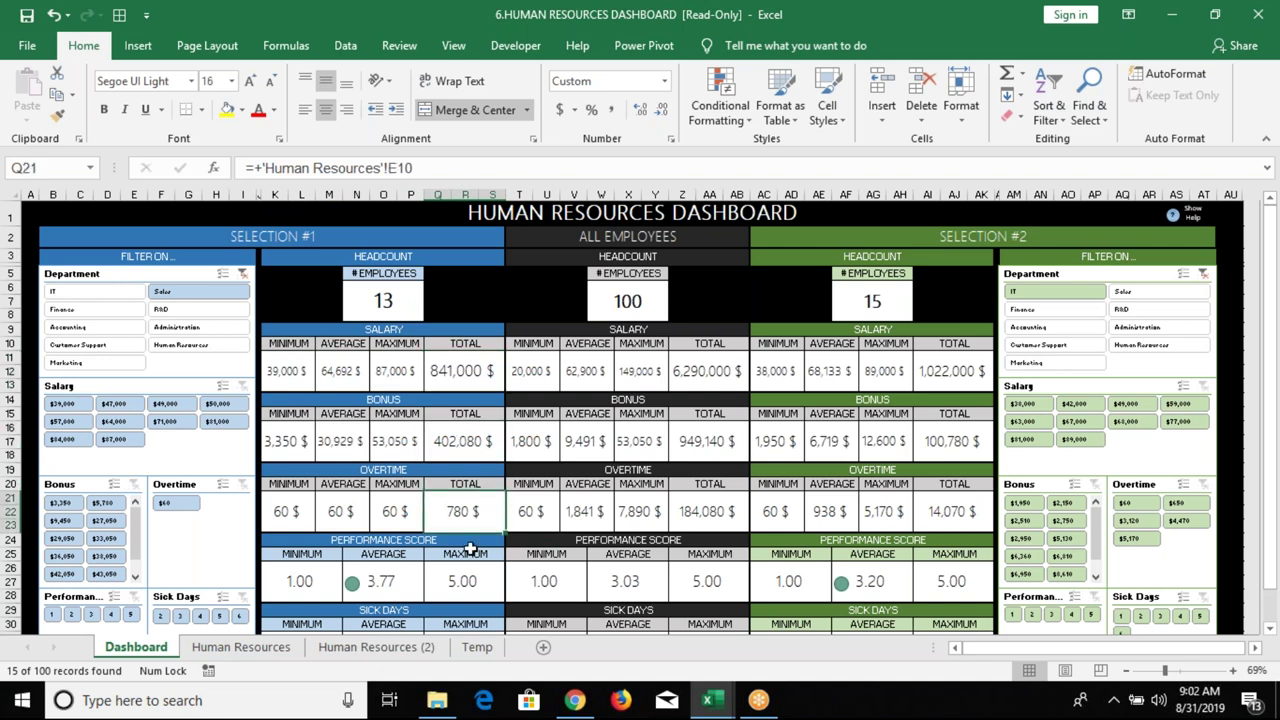
click(292, 597)
click(369, 594)
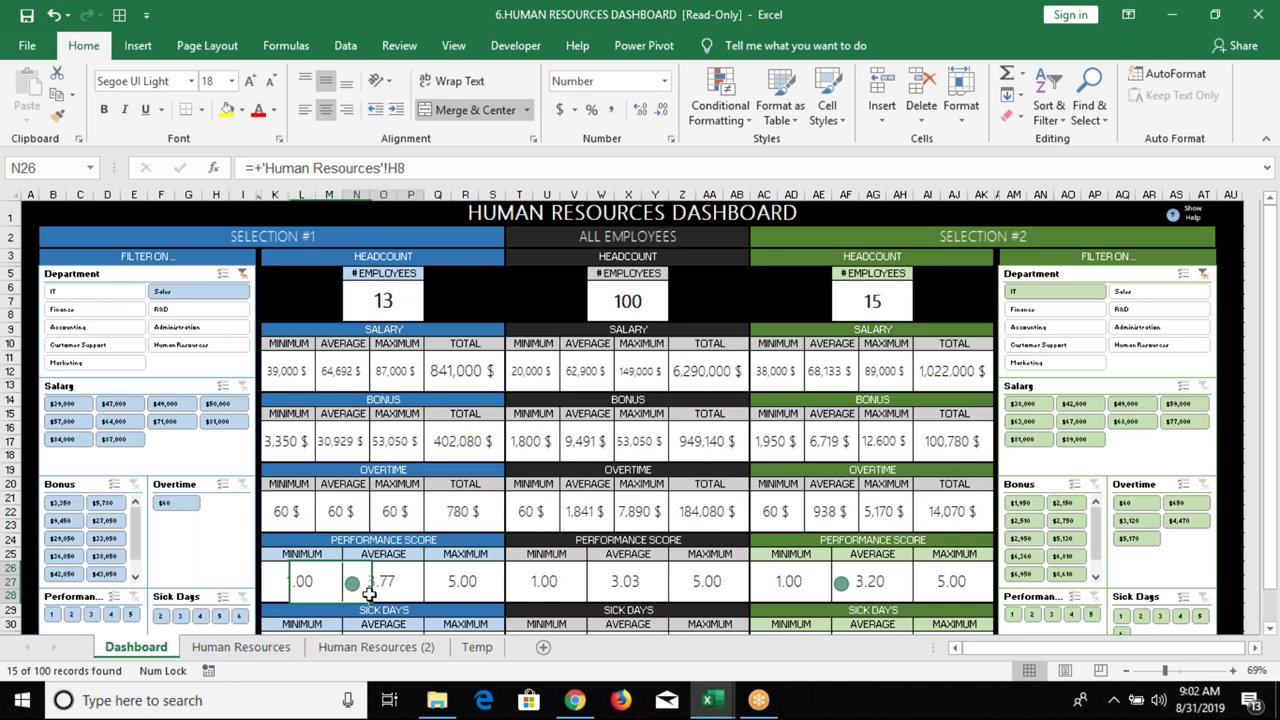
click(446, 588)
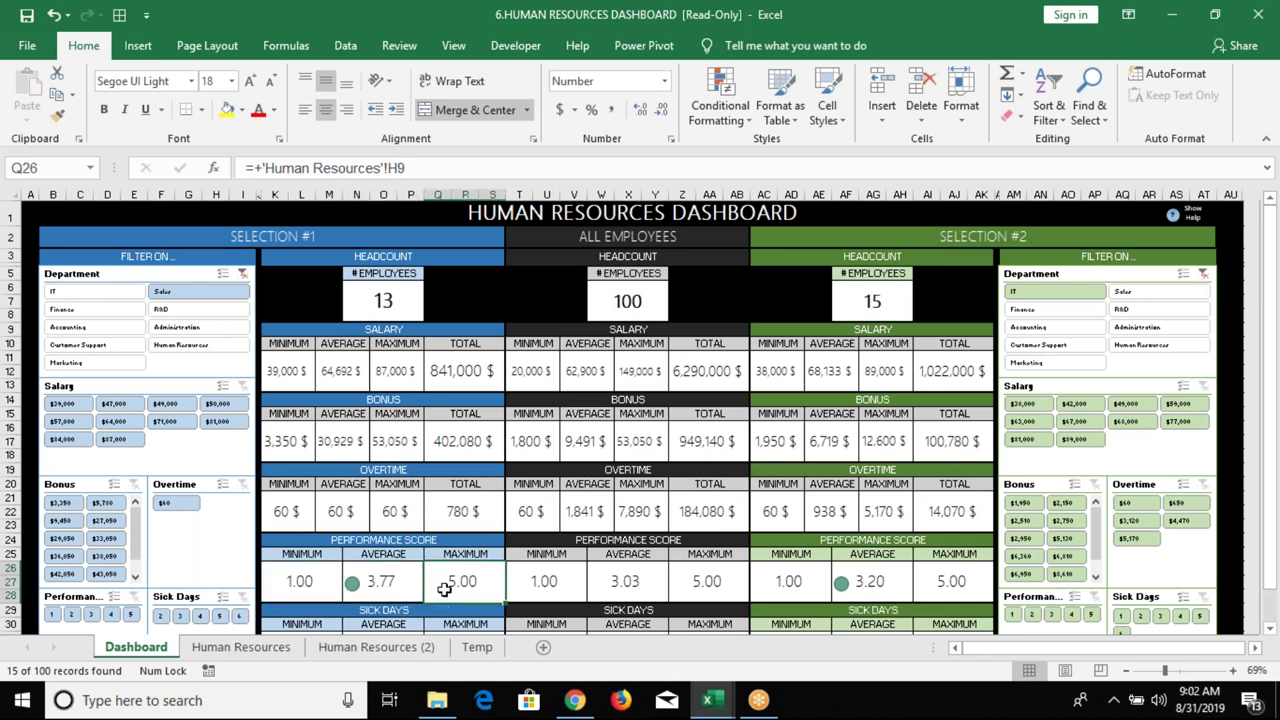
scroll(444, 589, down, 2)
click(483, 556)
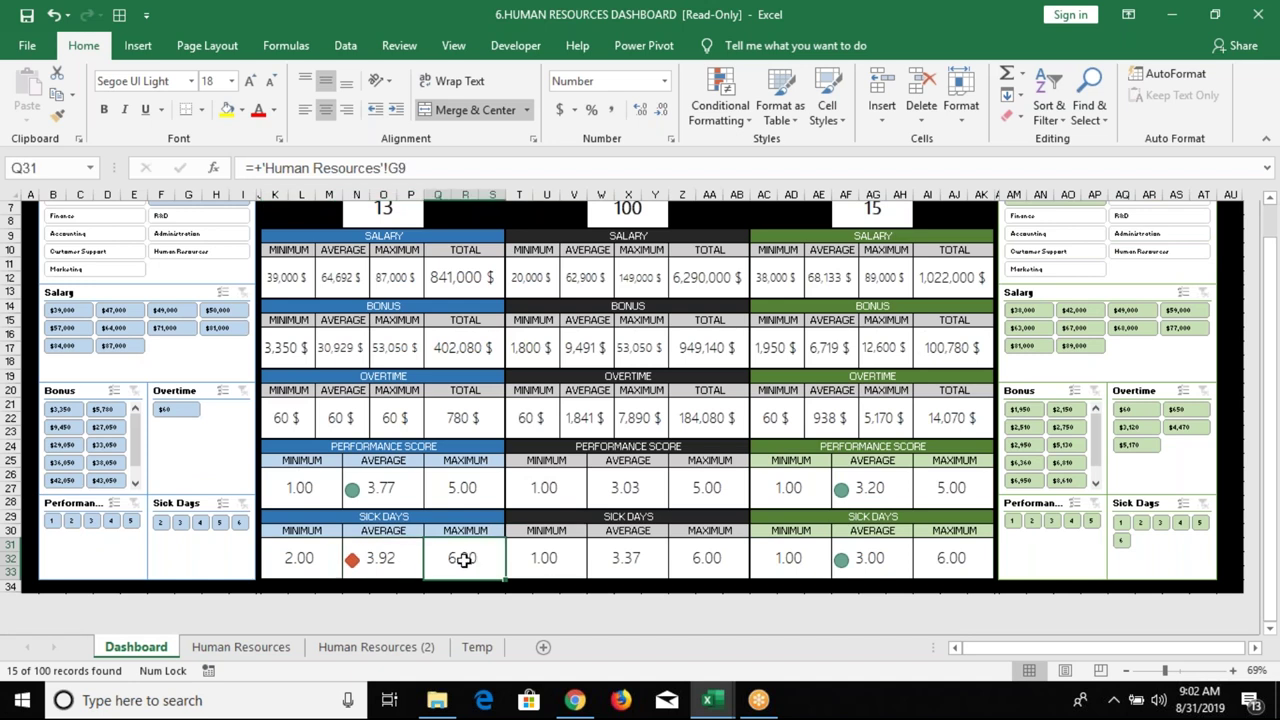
scroll(460, 561, up, 2)
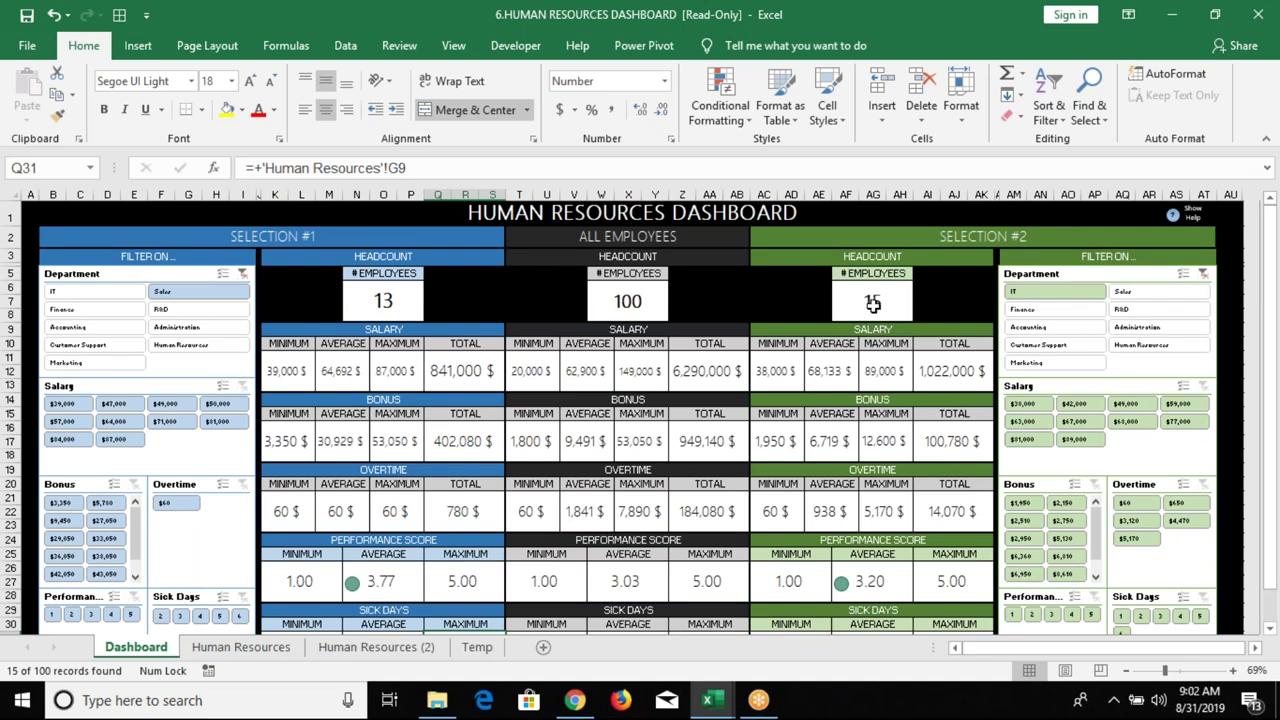
click(873, 305)
click(774, 378)
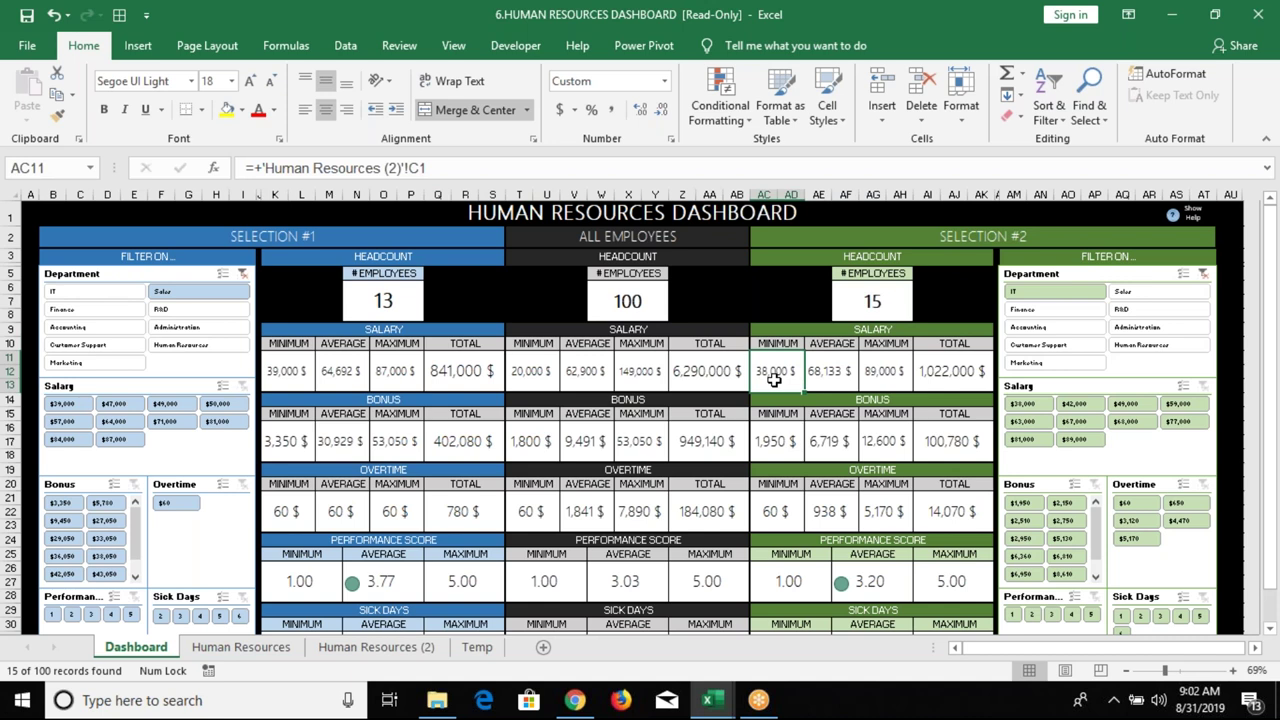
click(881, 380)
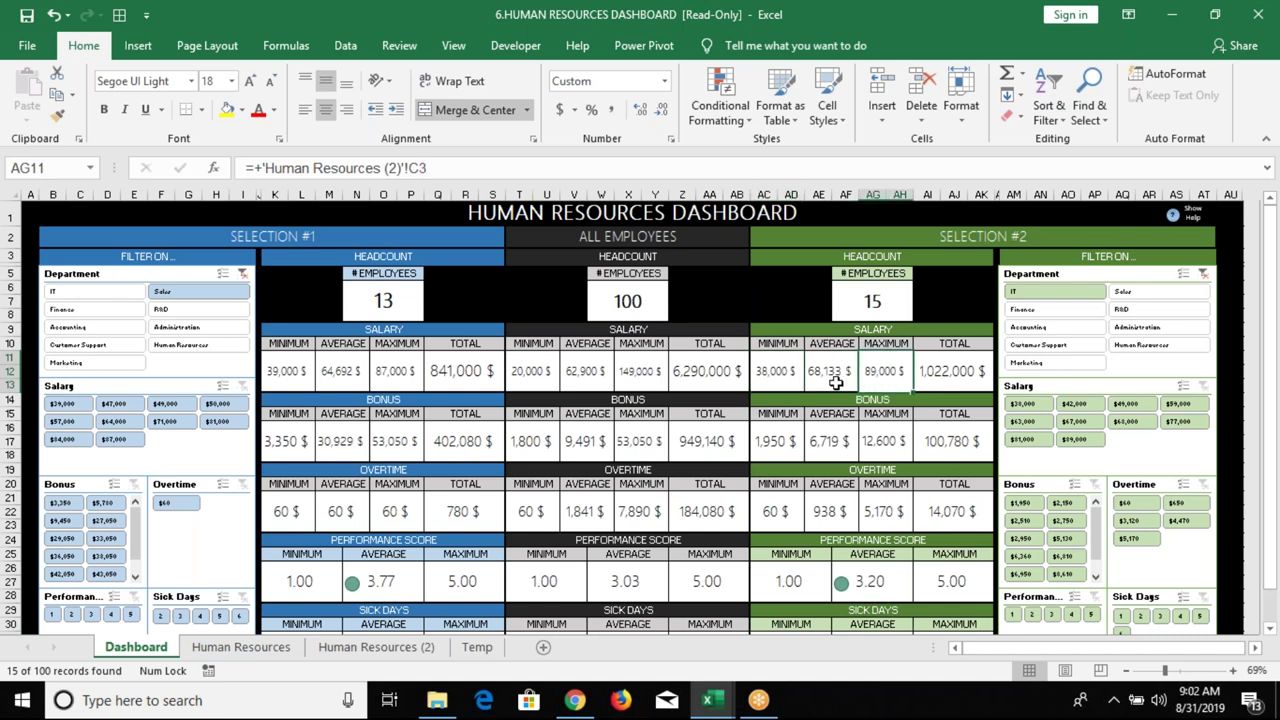
click(834, 383)
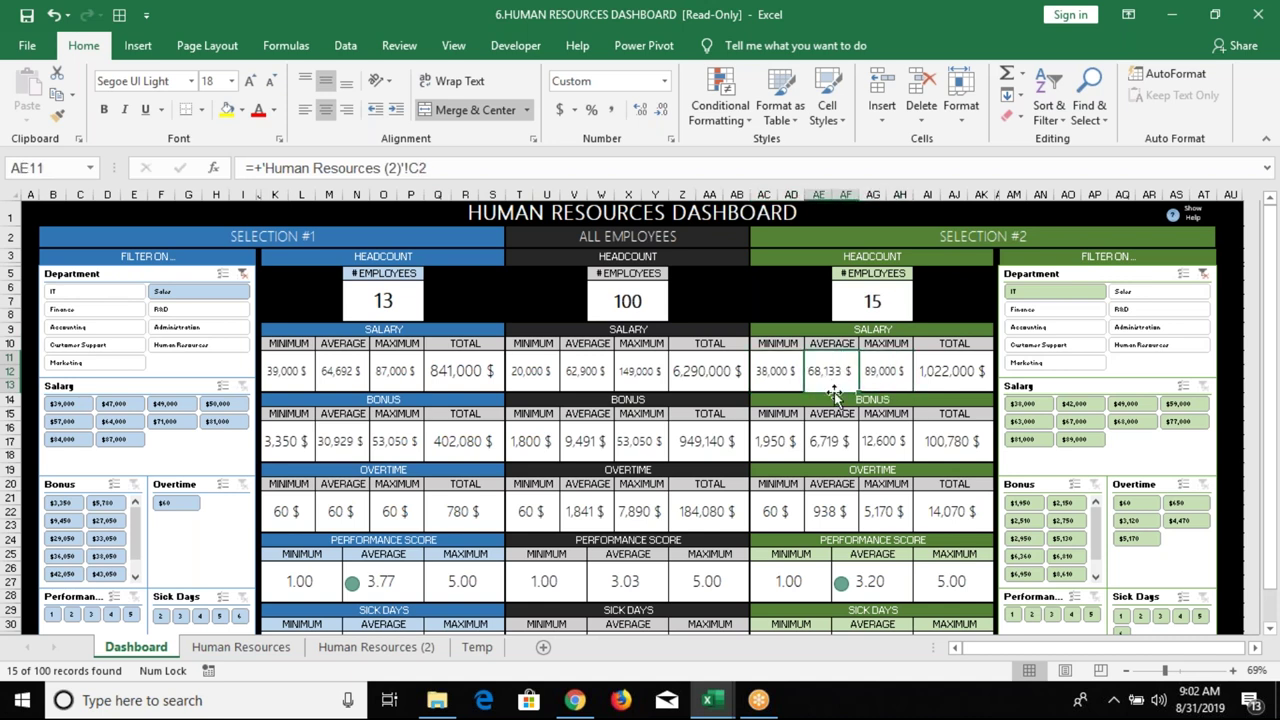
click(948, 384)
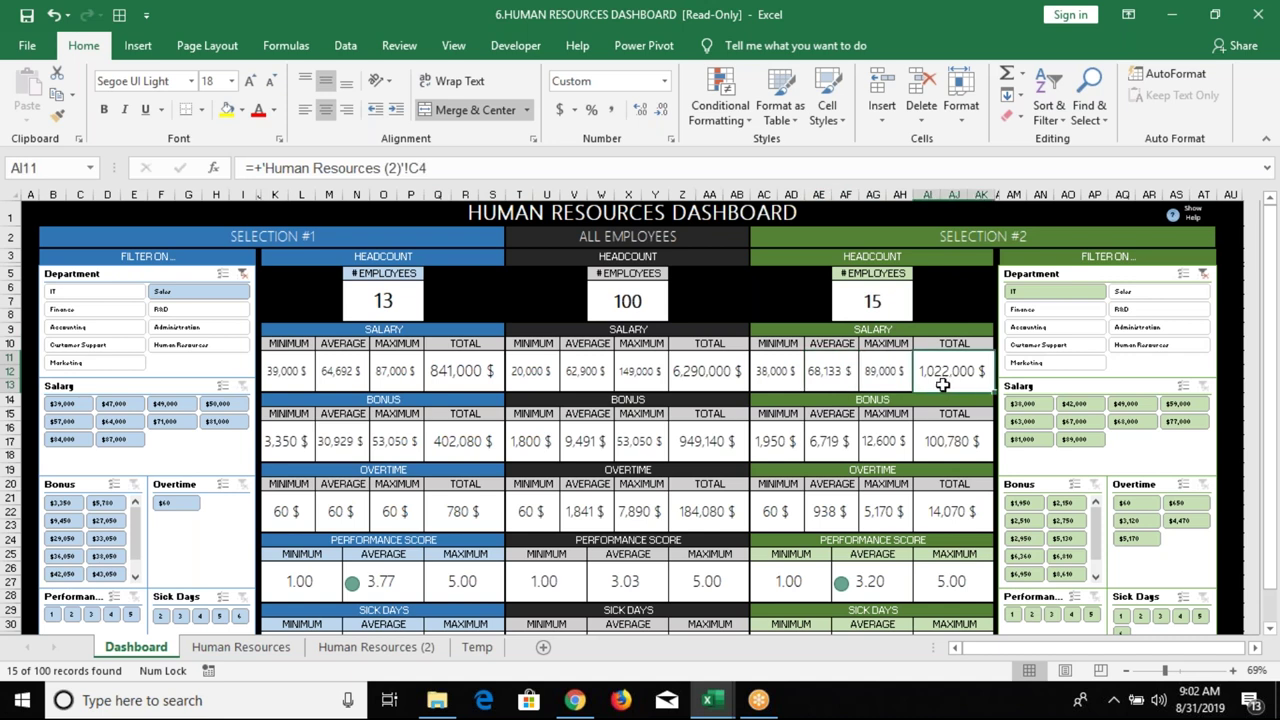
click(899, 375)
click(388, 412)
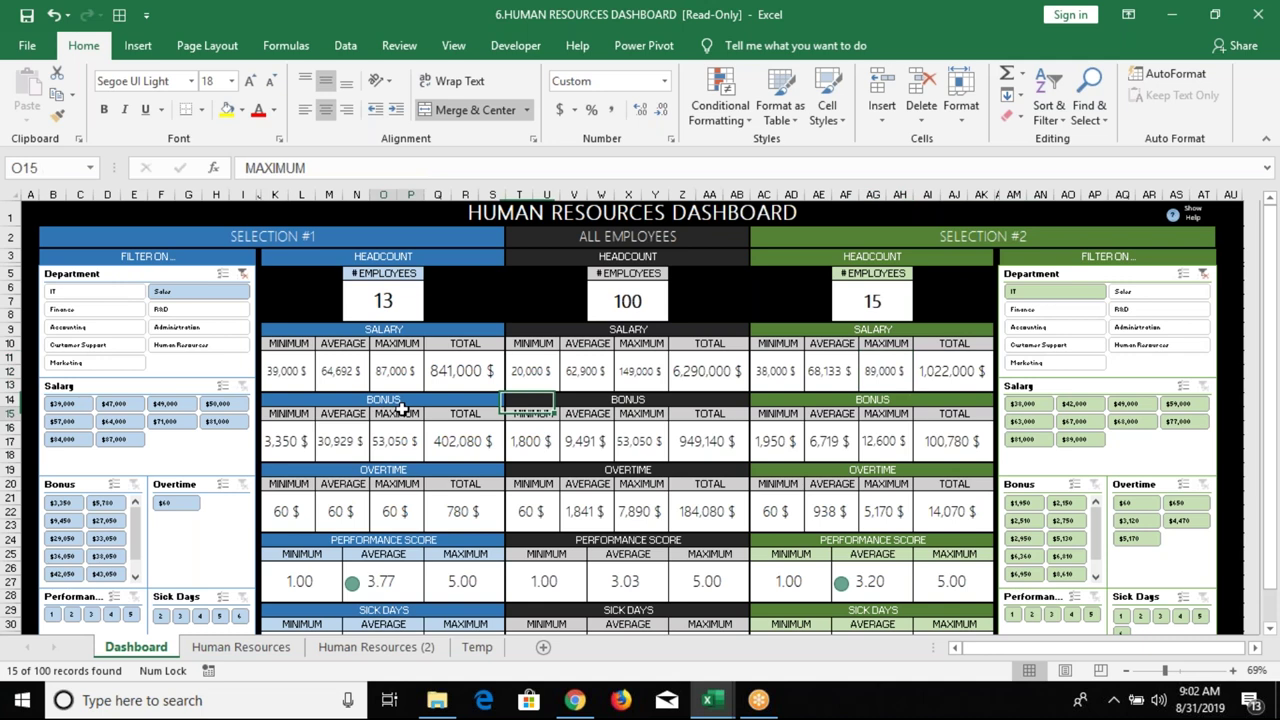
click(520, 368)
drag(628, 402, 665, 497)
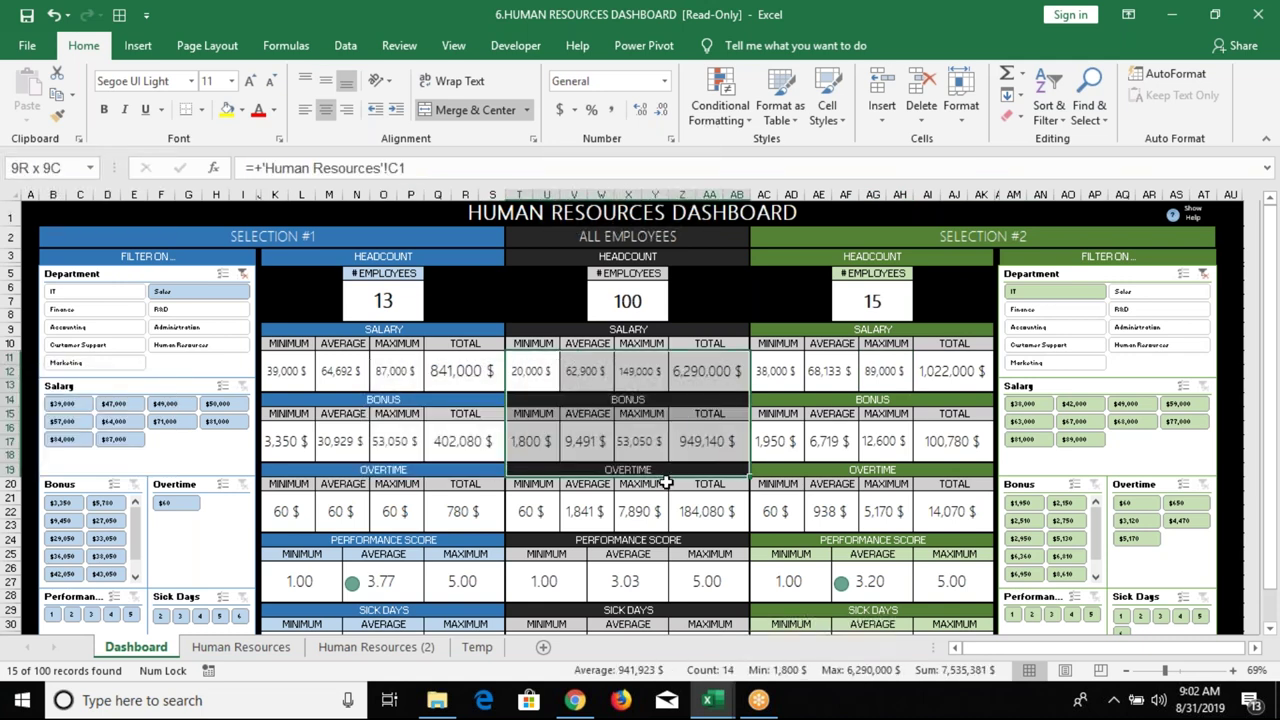
click(540, 388)
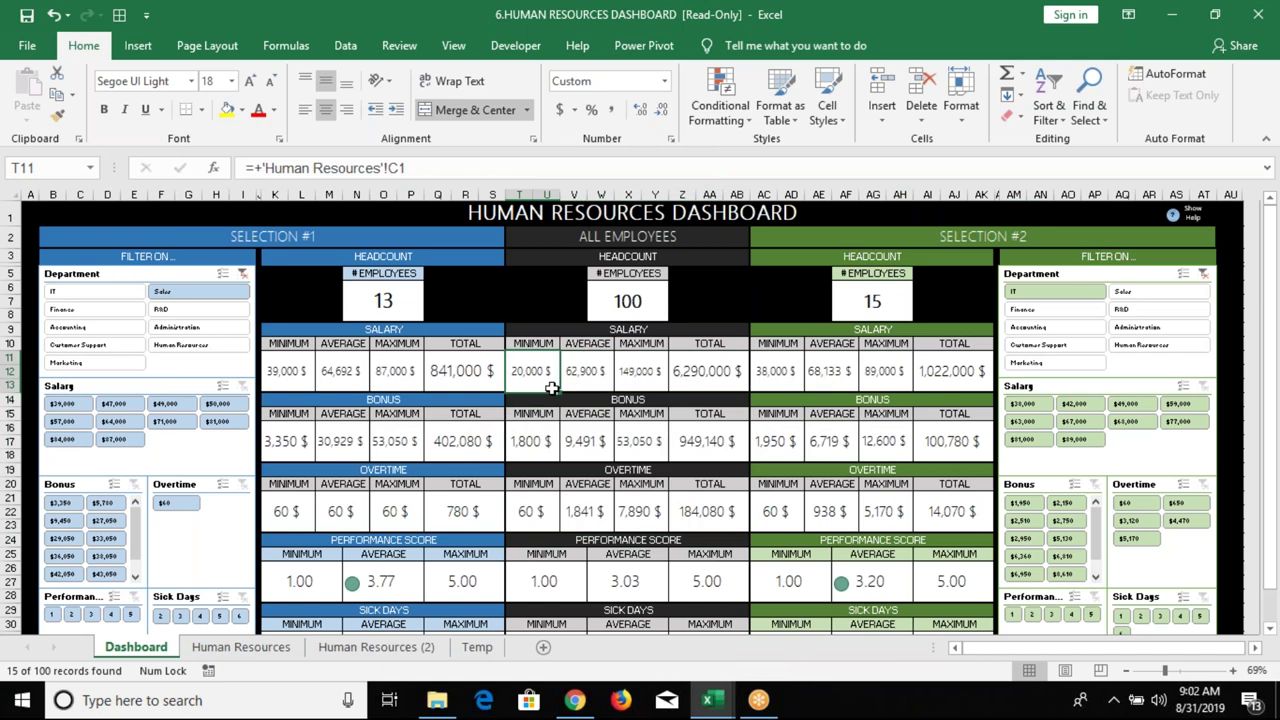
click(638, 377)
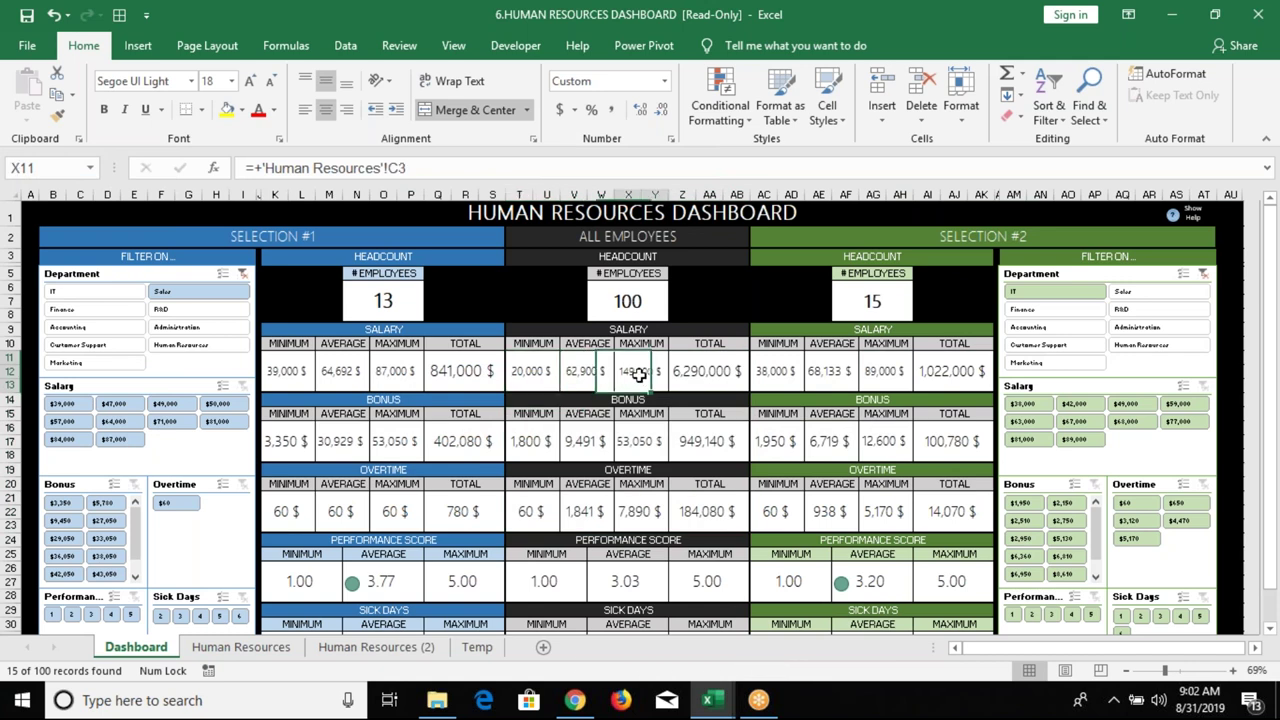
click(713, 384)
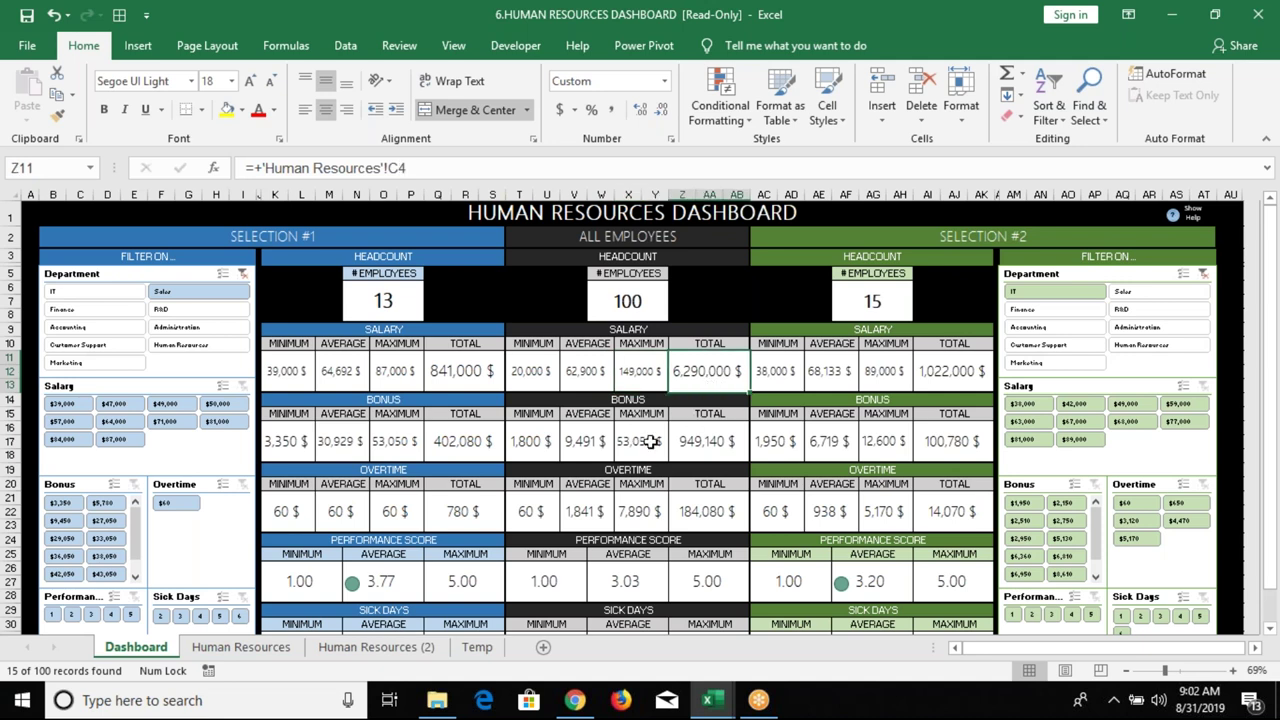
click(707, 456)
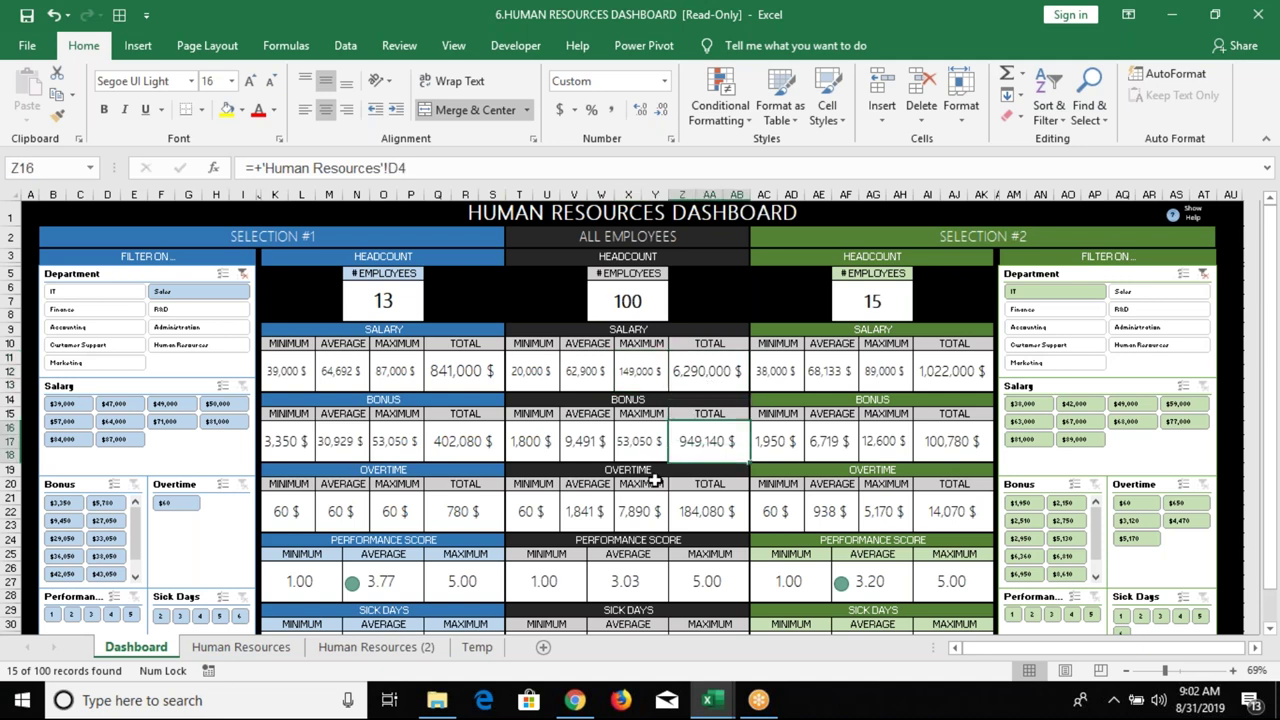
click(716, 509)
scroll(718, 551, down, 2)
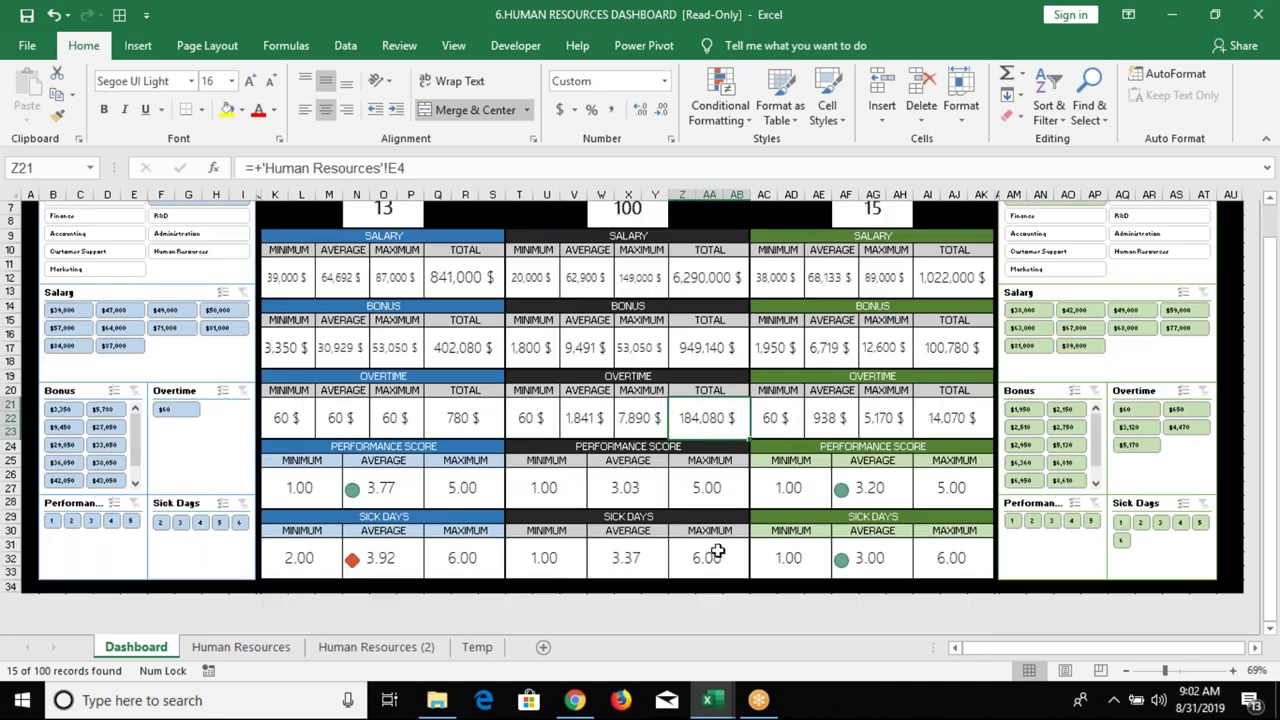
click(712, 557)
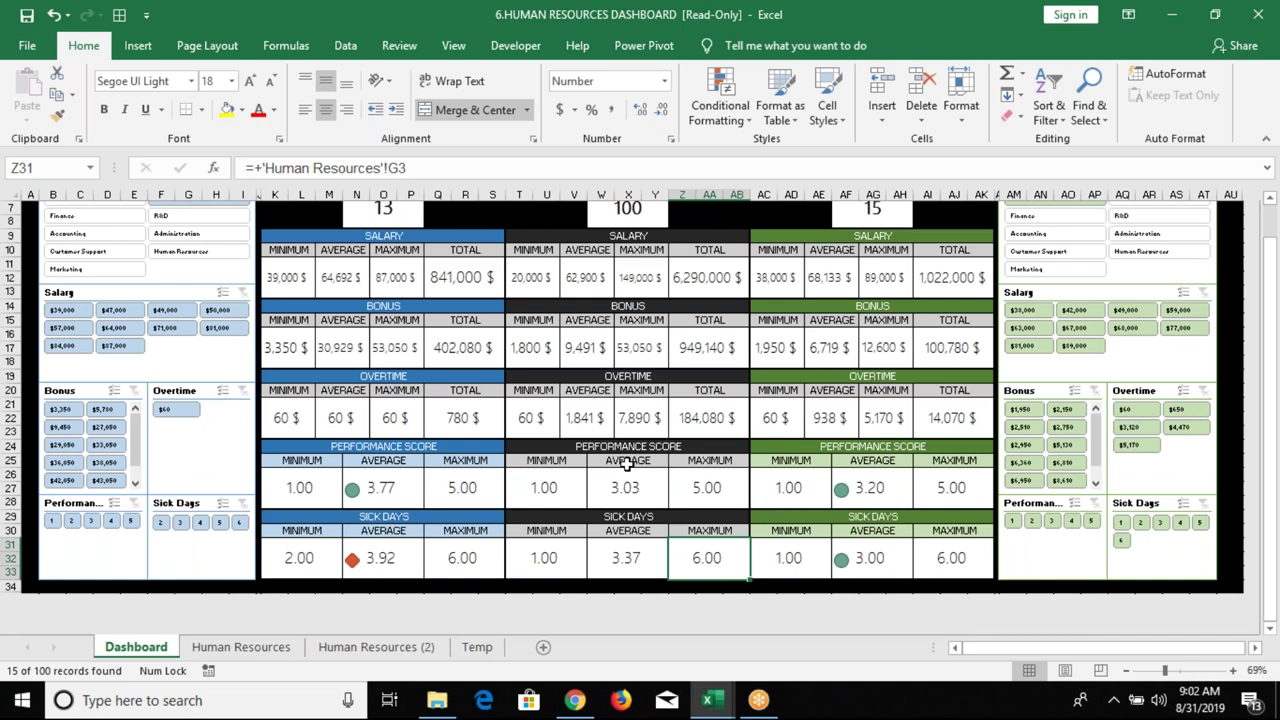
click(614, 528)
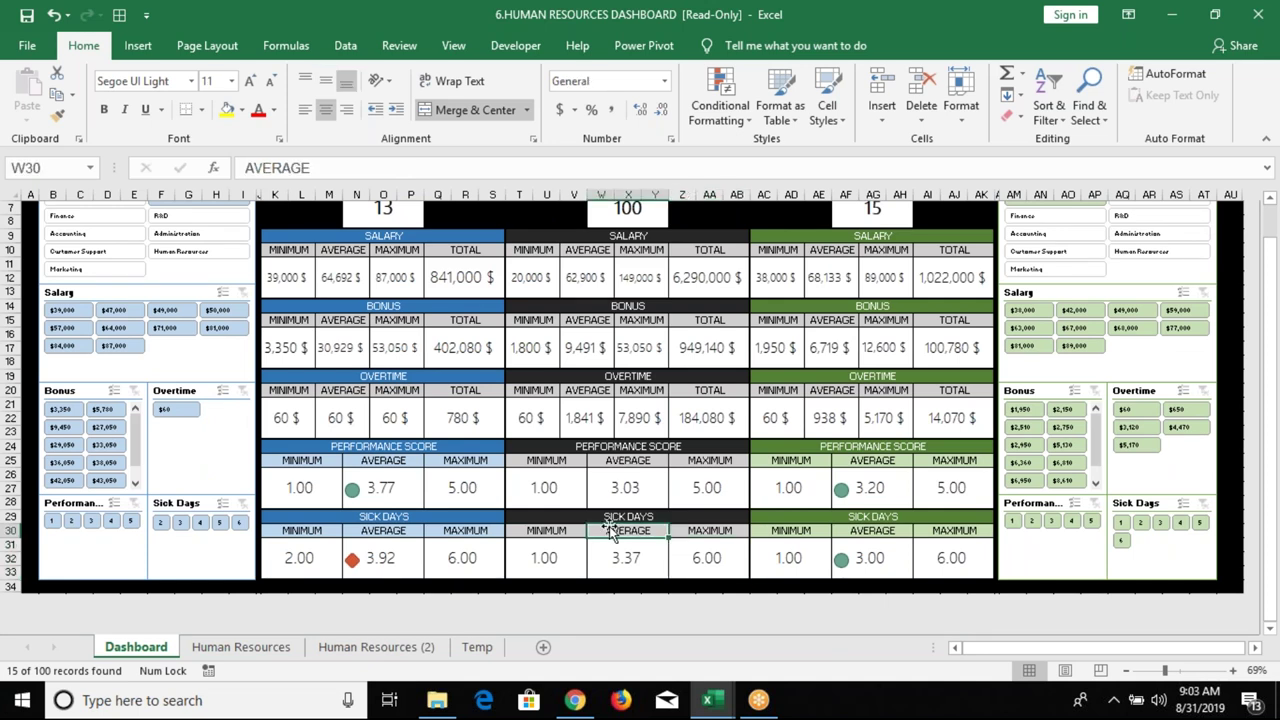
scroll(612, 530, up, 2)
click(380, 290)
click(873, 278)
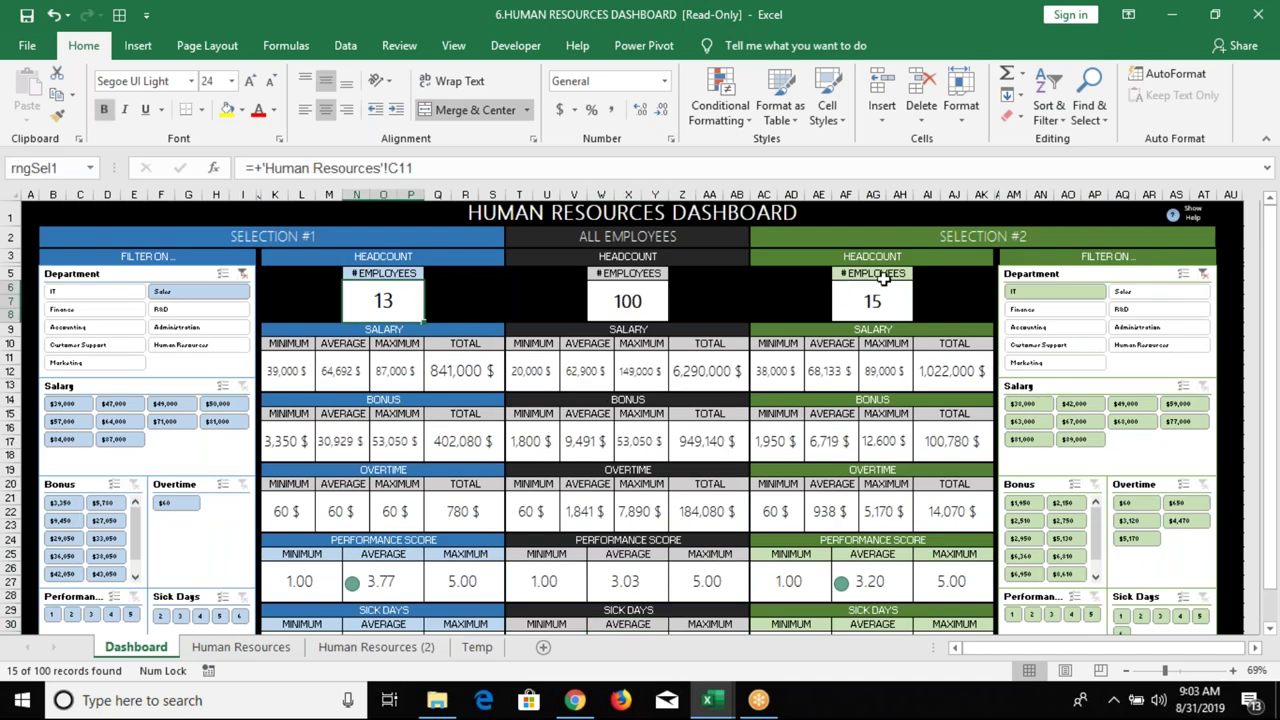
click(636, 302)
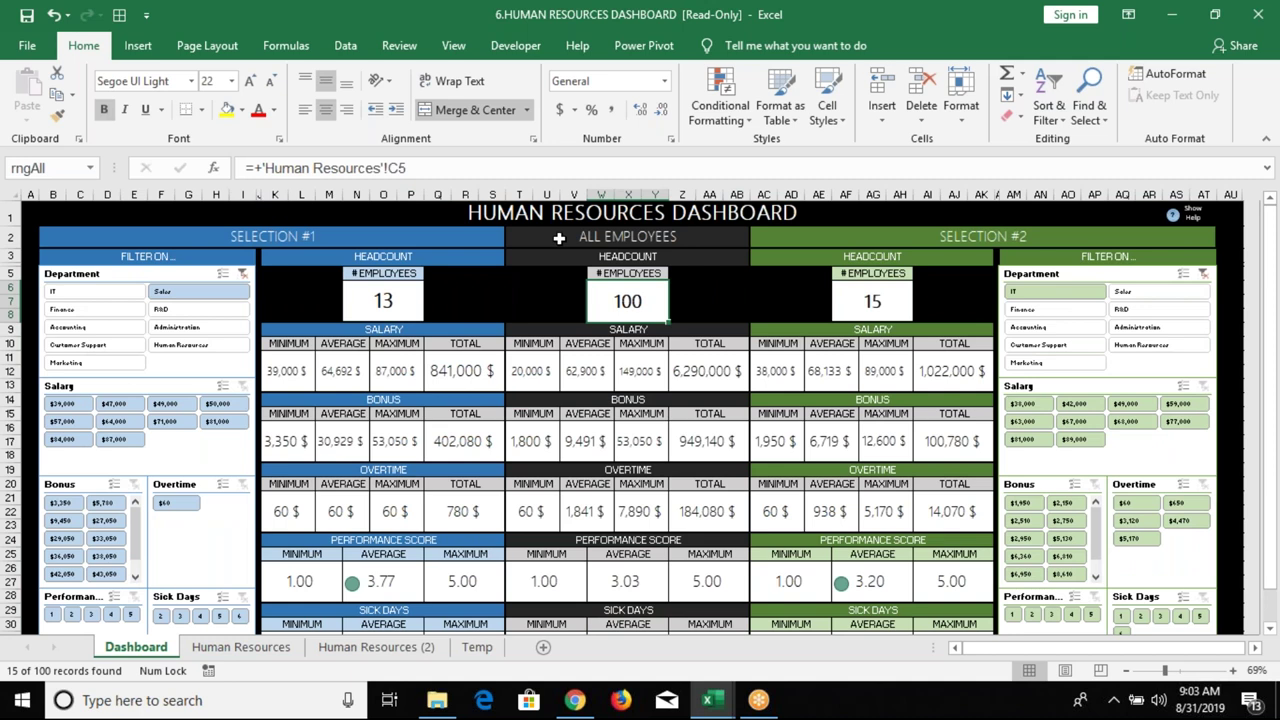
mouse_move(559, 237)
mouse_down()
mouse_move(597, 236)
mouse_move(577, 305)
mouse_up()
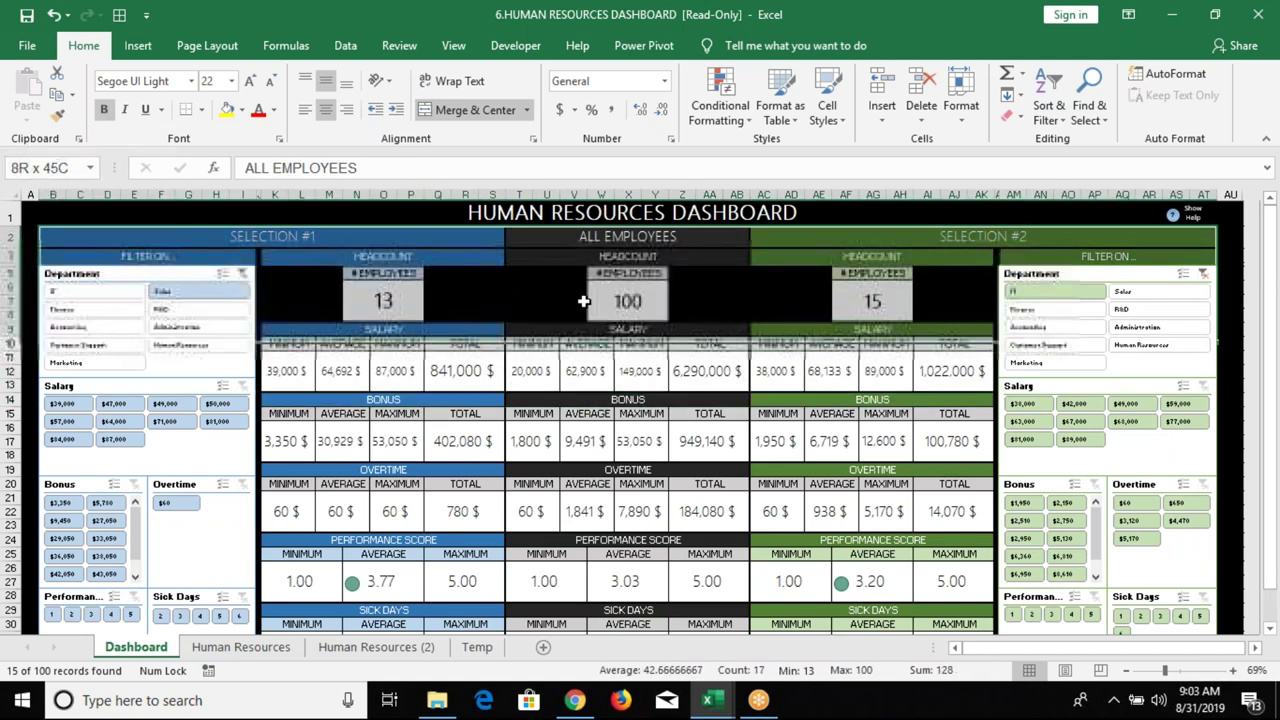
click(572, 358)
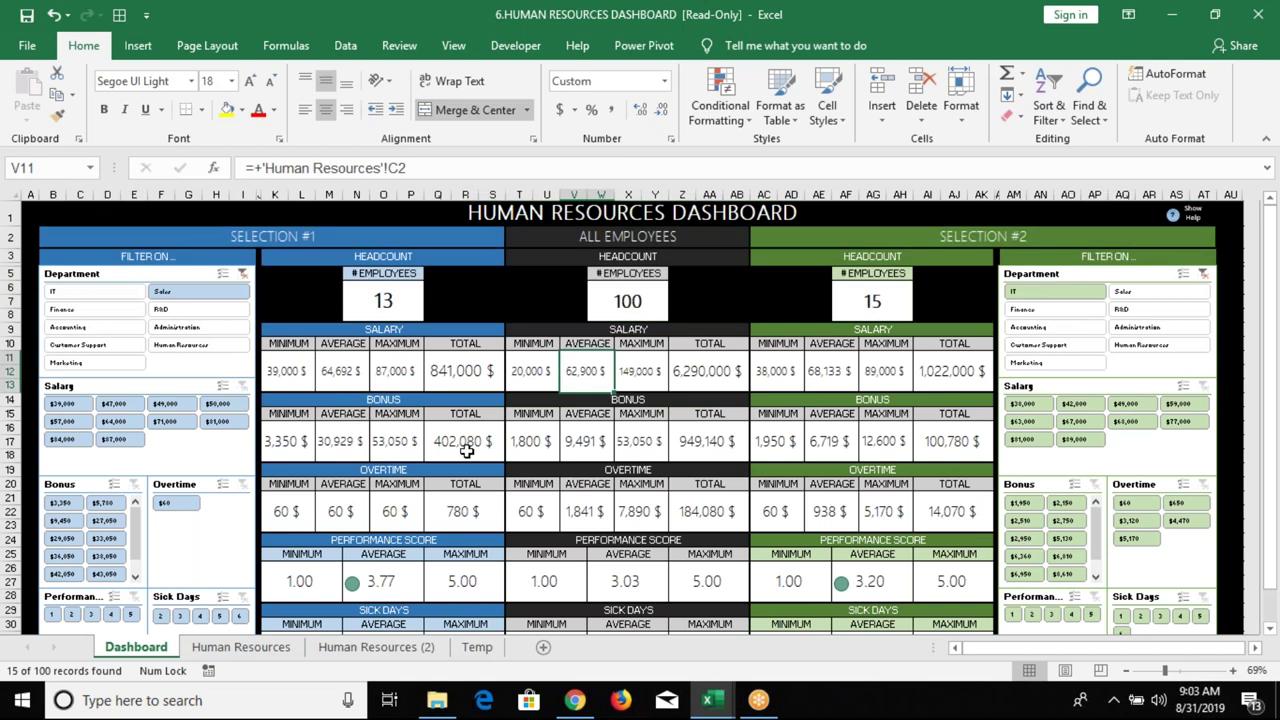
click(315, 311)
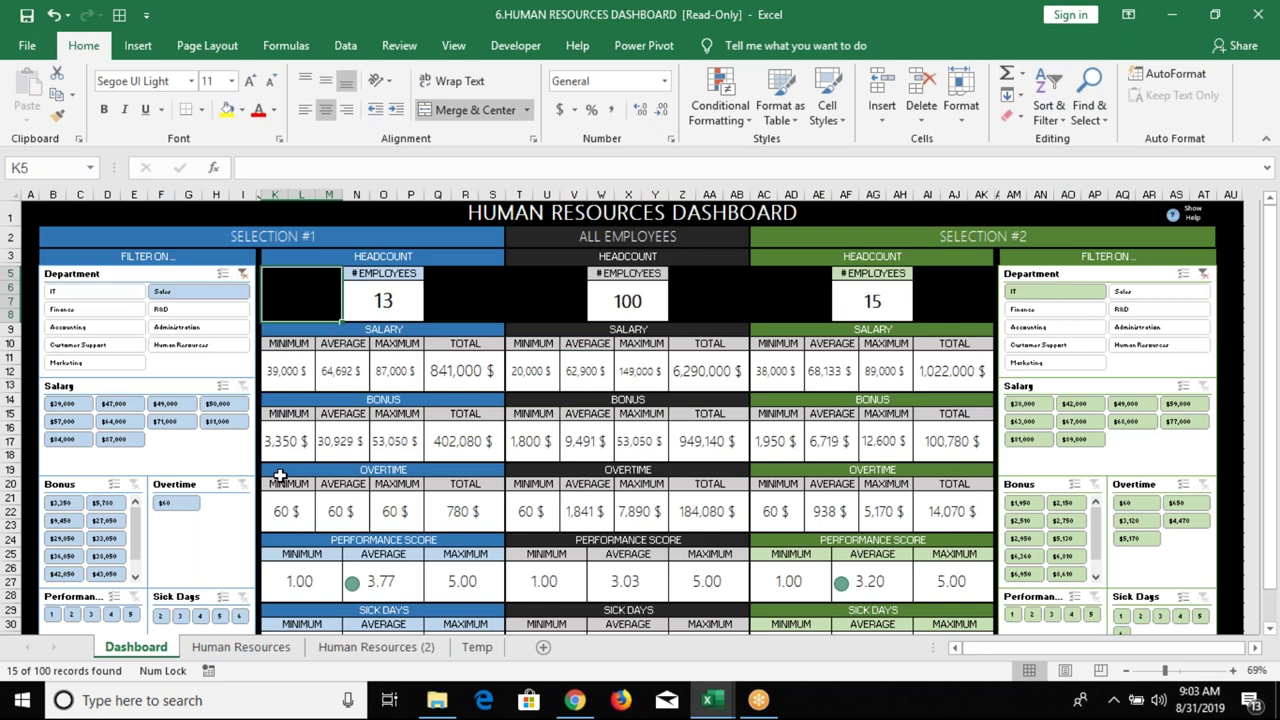
click(548, 370)
click(588, 371)
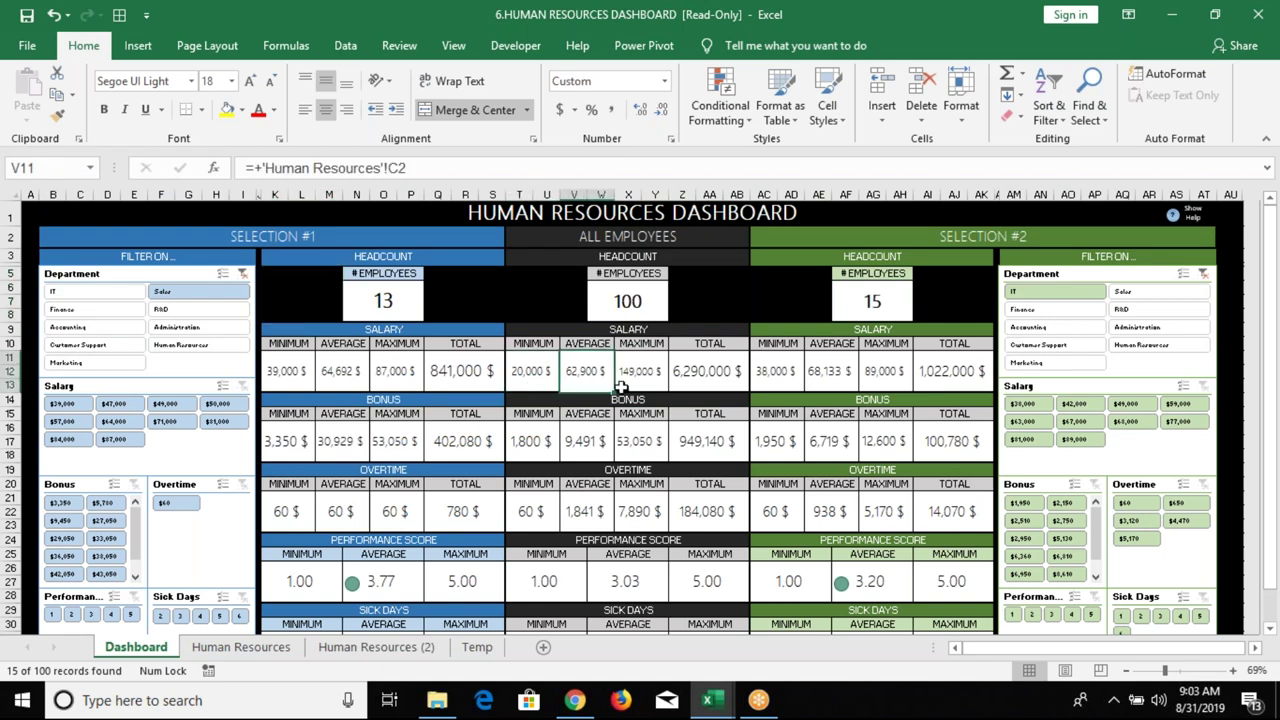
click(538, 372)
click(607, 371)
click(643, 374)
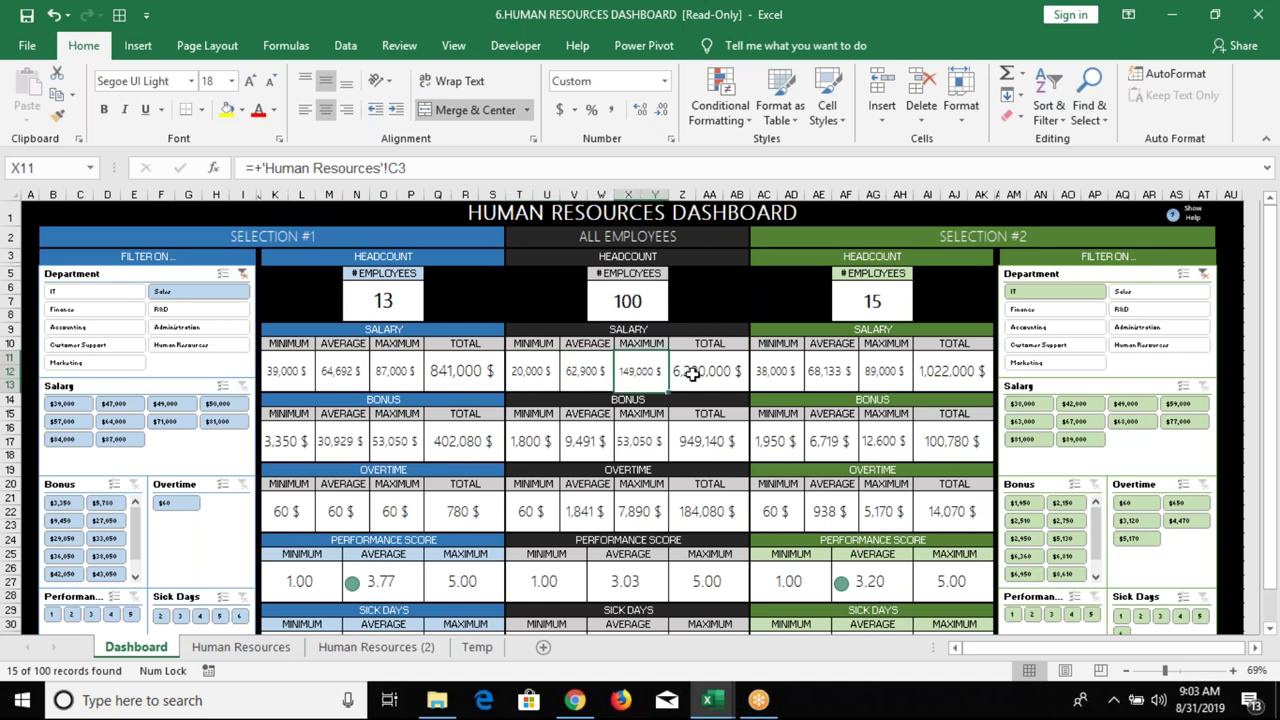
click(720, 460)
click(735, 515)
click(705, 623)
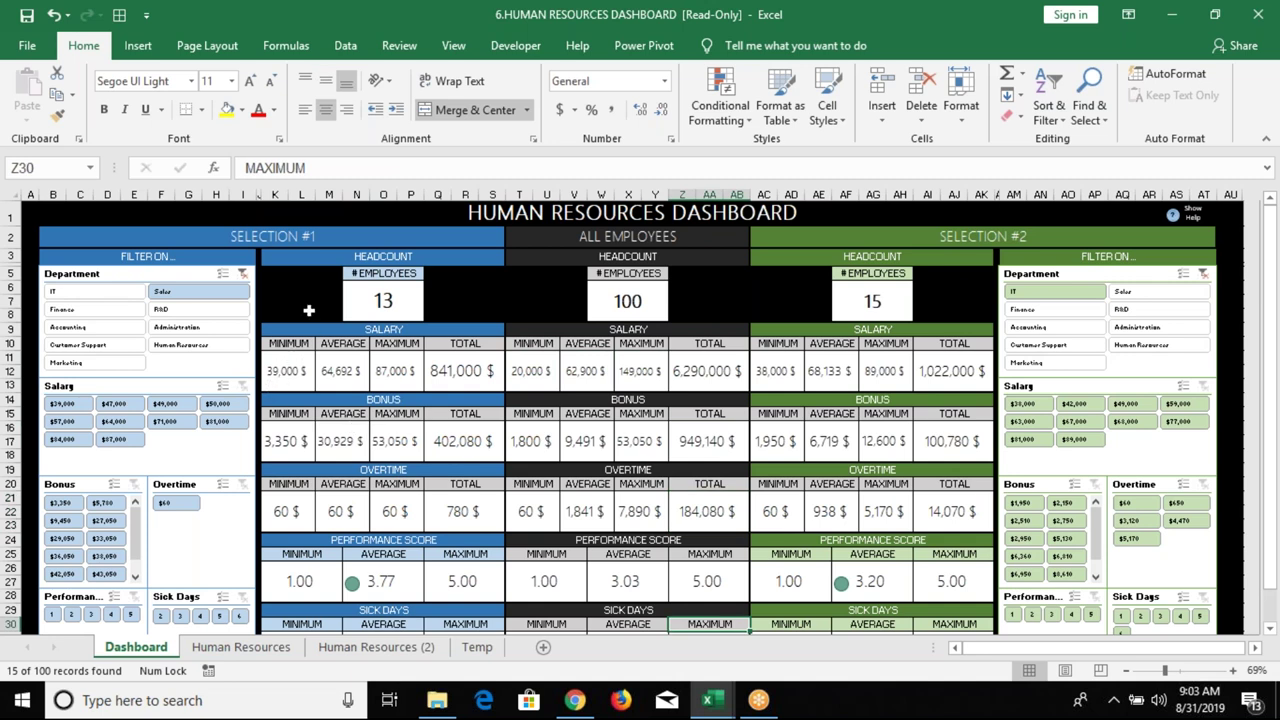
click(306, 329)
click(285, 240)
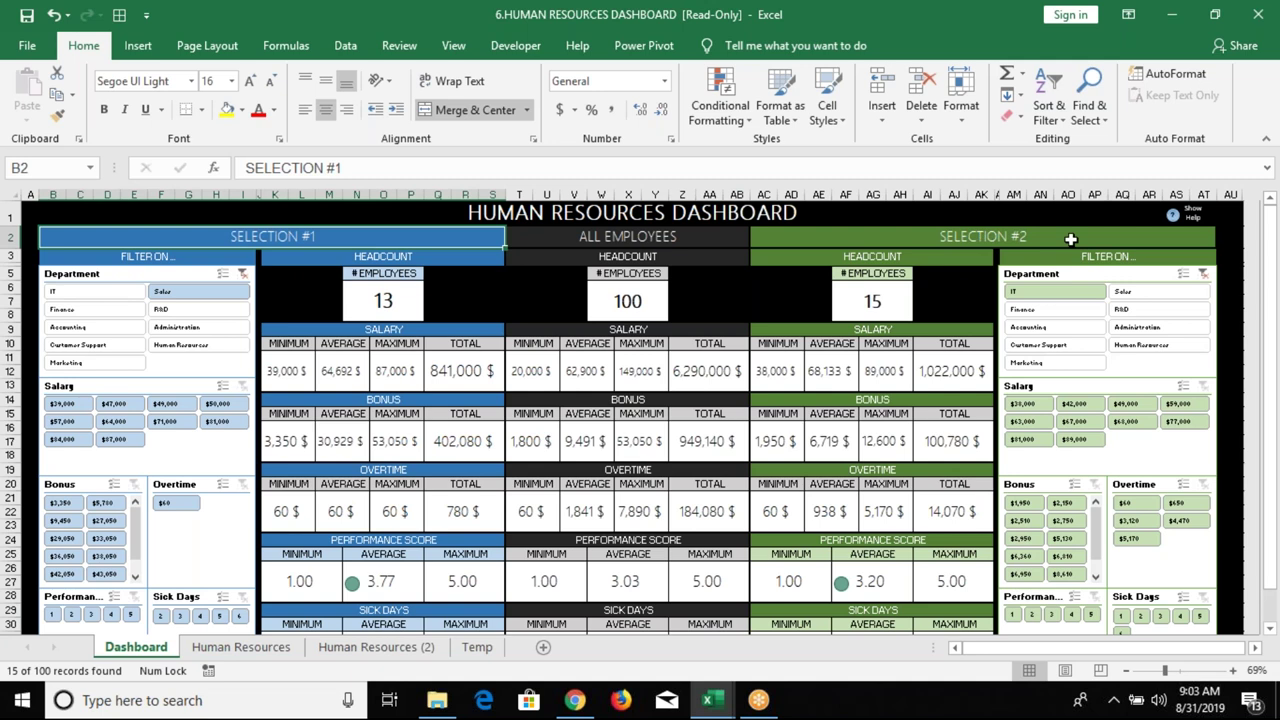
click(1066, 237)
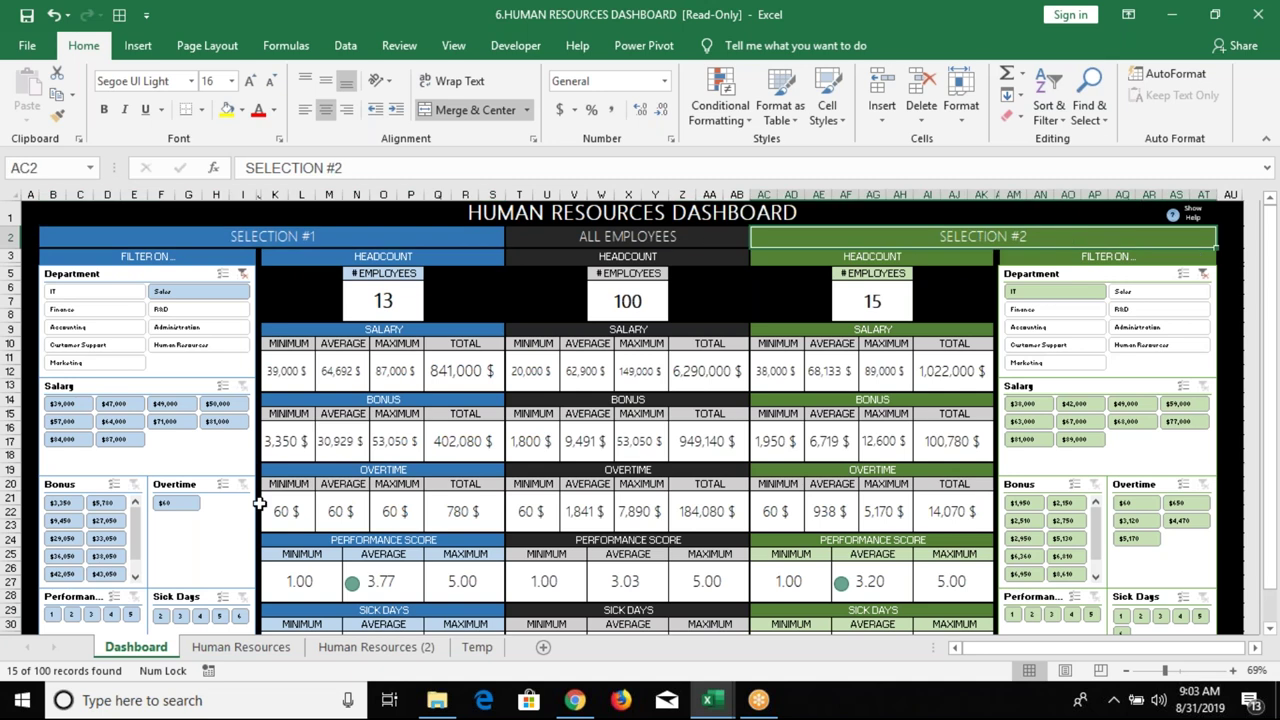
Show all departments again in the Human Resources sheet's Department filter.
click(267, 652)
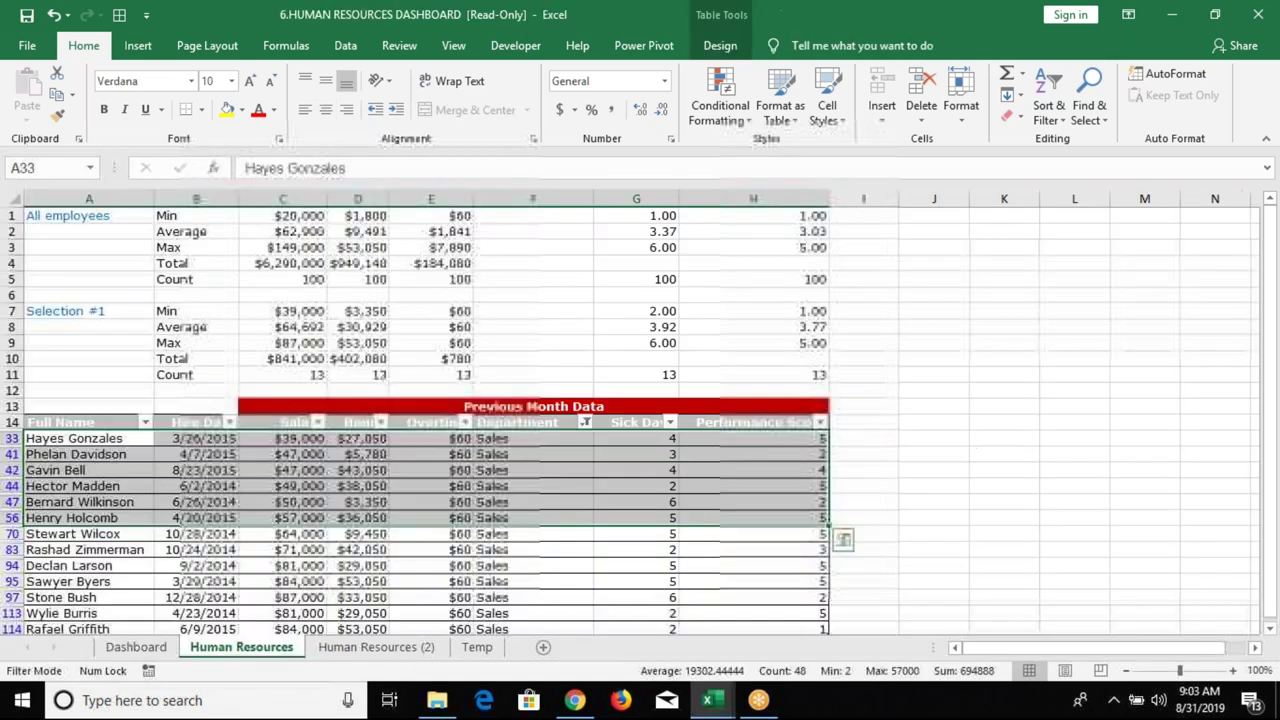
click(584, 422)
click(398, 215)
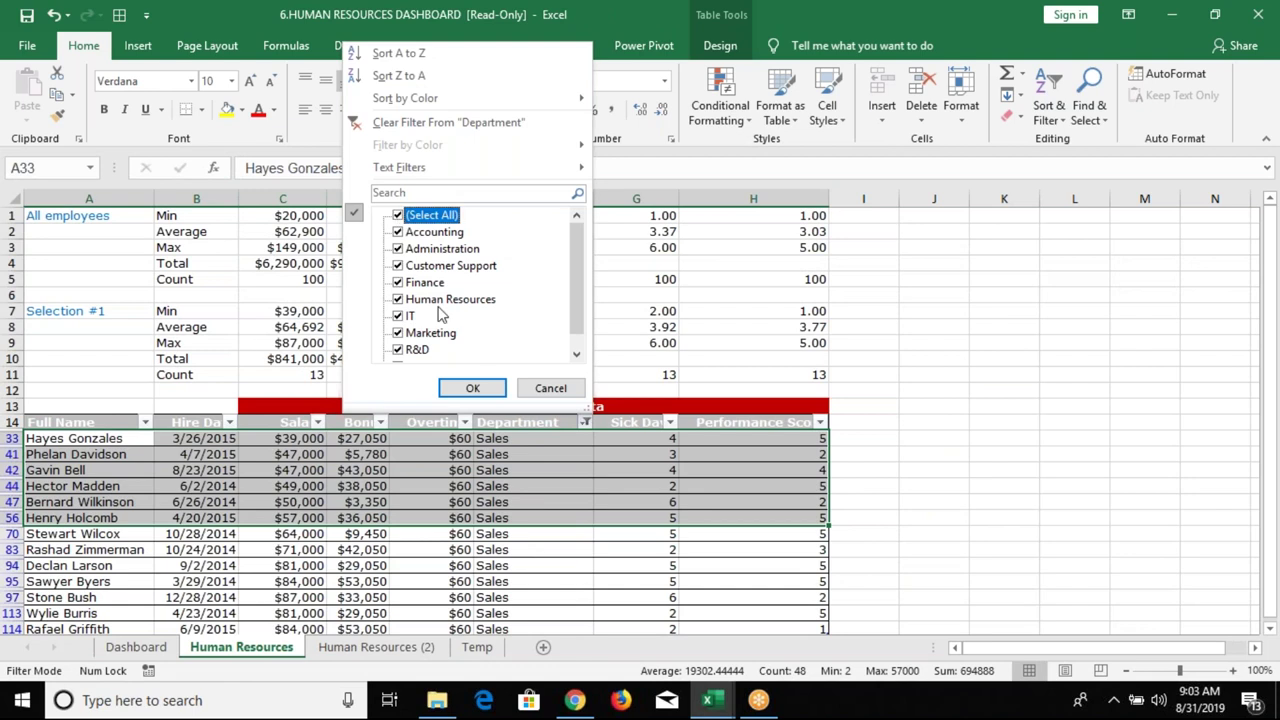
click(473, 389)
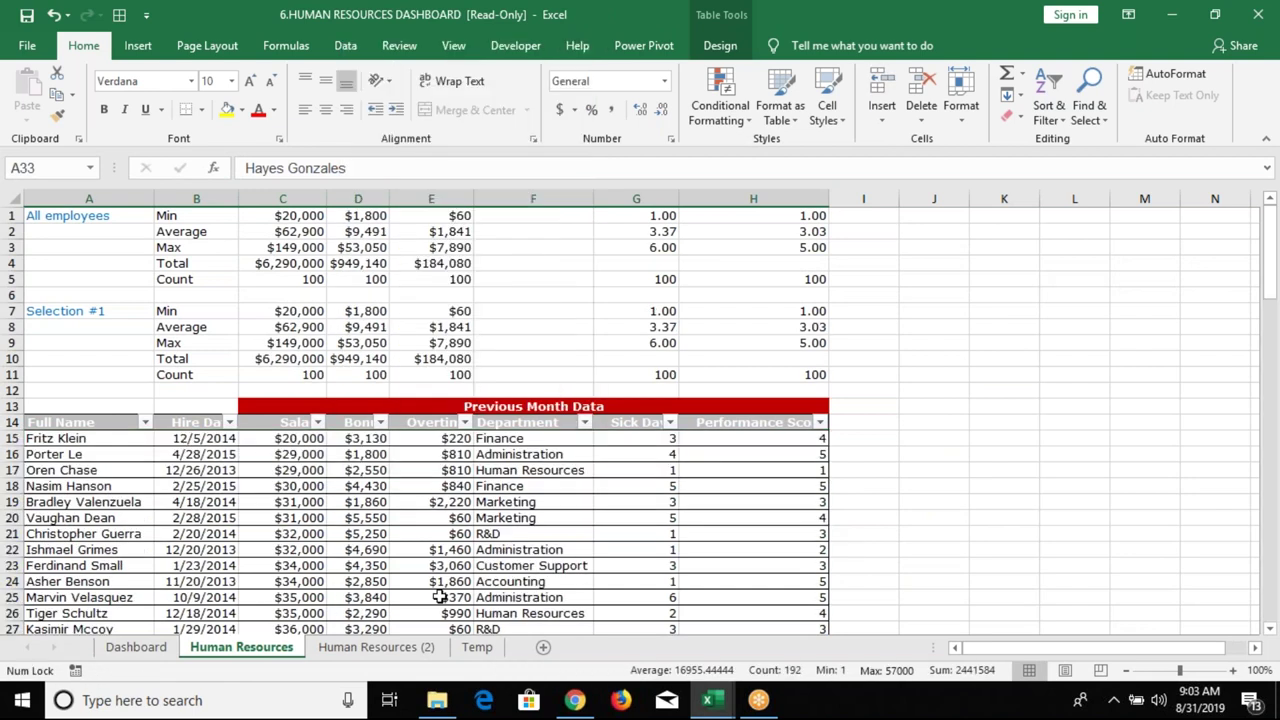
Clear the Department filter on the Human Resources (2) sheet and inspect its salary data.
click(413, 648)
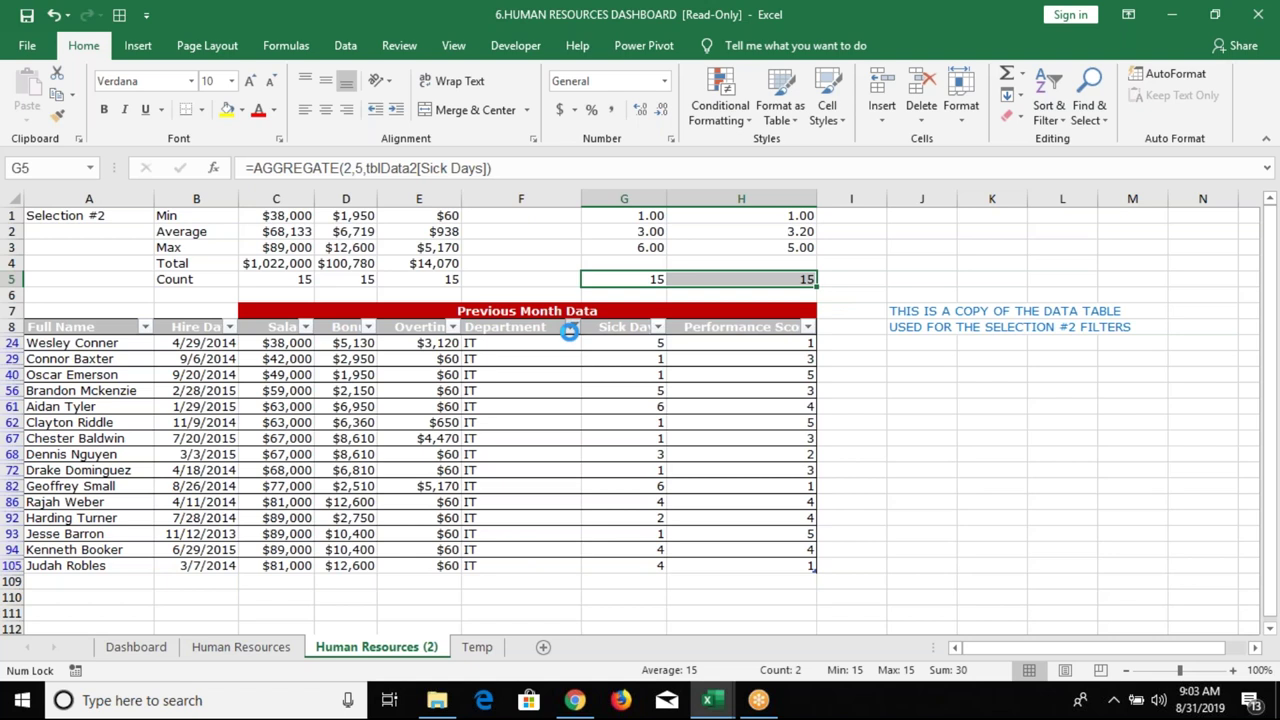
click(573, 327)
click(368, 390)
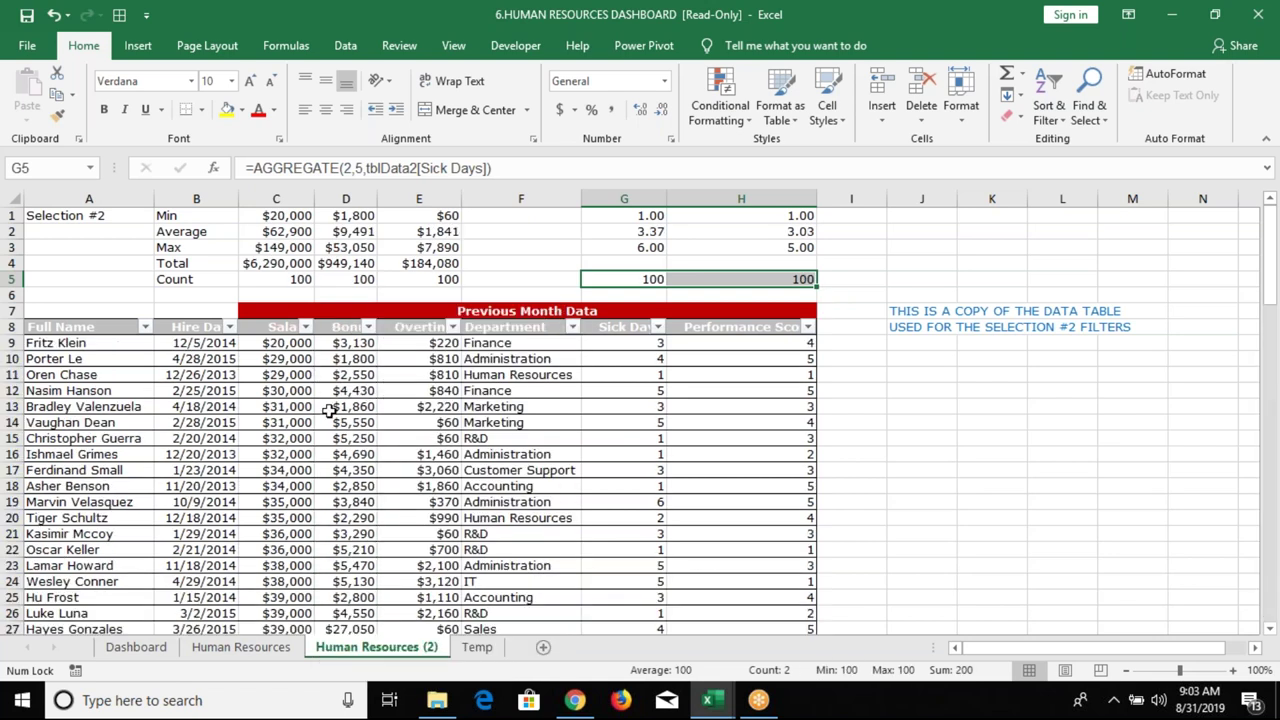
scroll(330, 415, down, 1)
scroll(330, 415, up, 1)
click(300, 406)
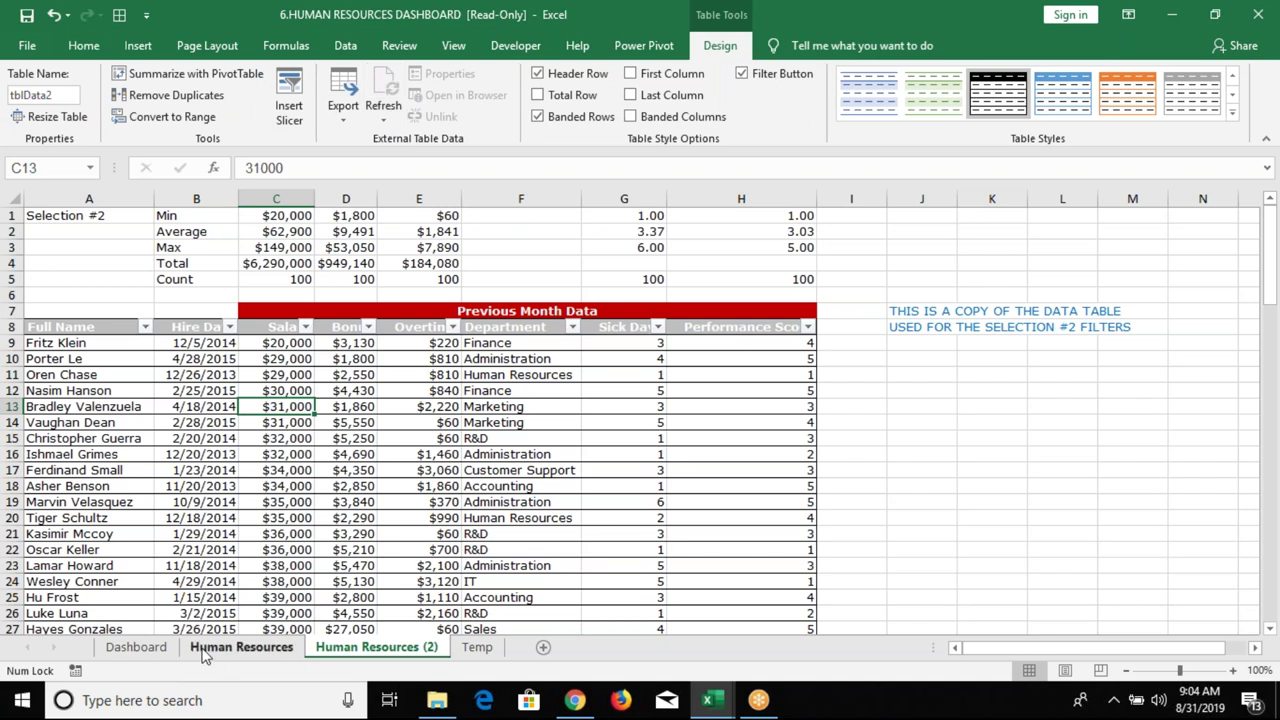
Filter the dashboard's Selection #2 to Sales and check the 13 Sales rows in Human Resources (2).
click(136, 647)
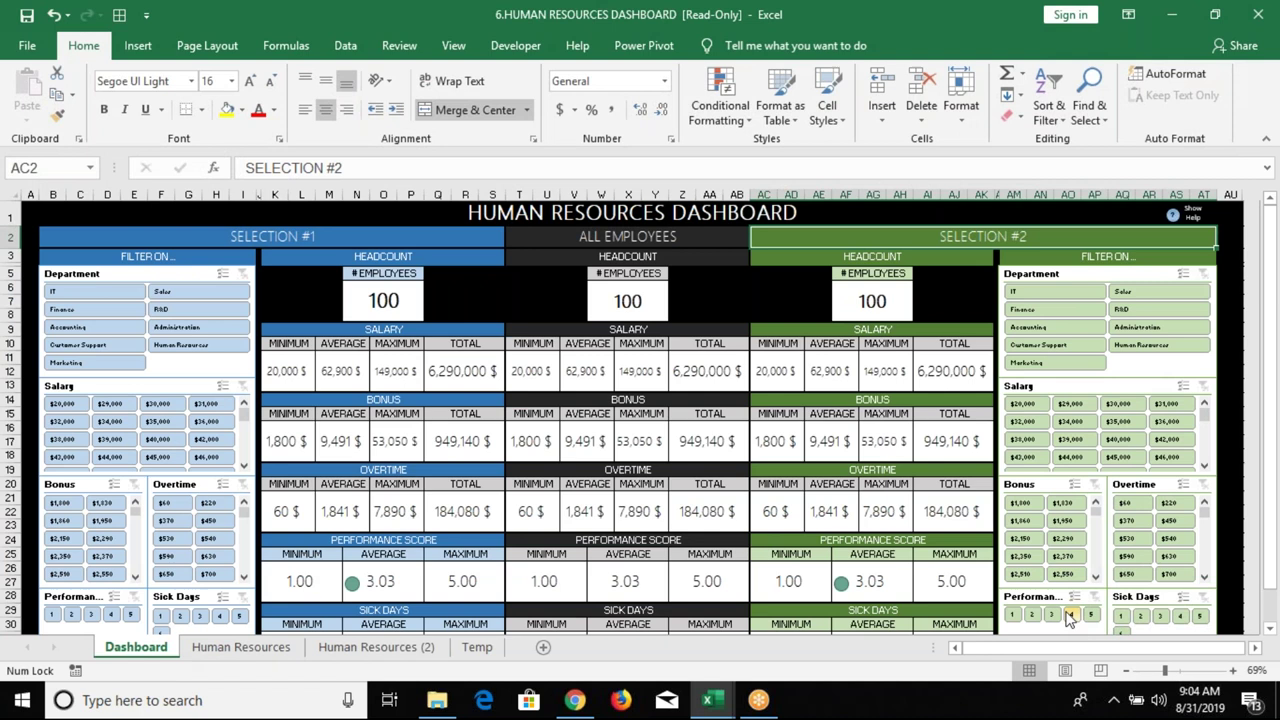
click(1138, 299)
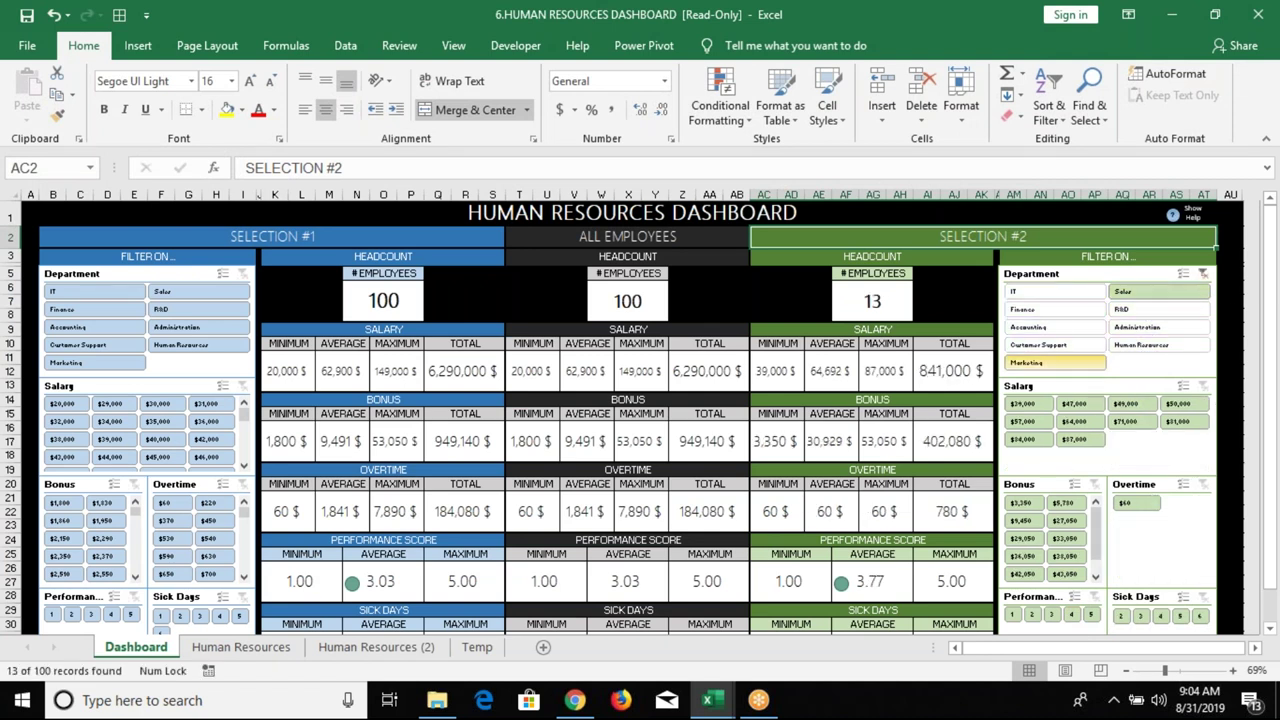
click(347, 652)
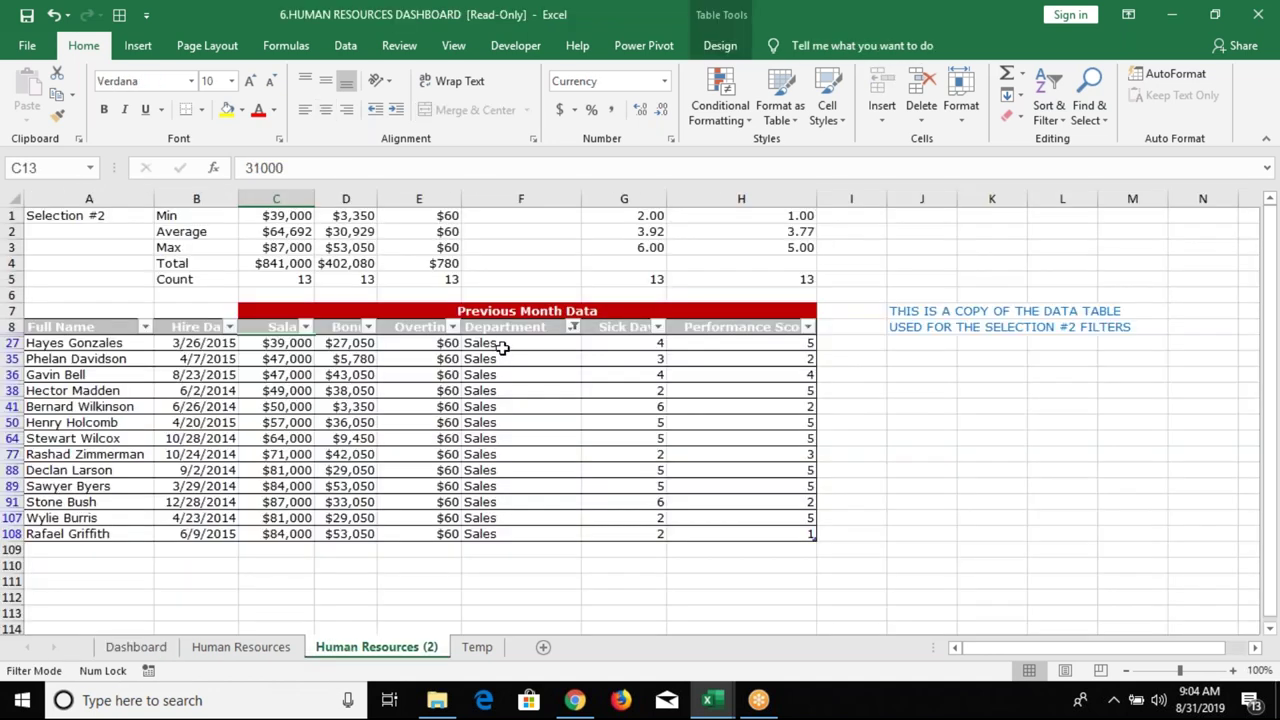
drag(503, 343, 520, 549)
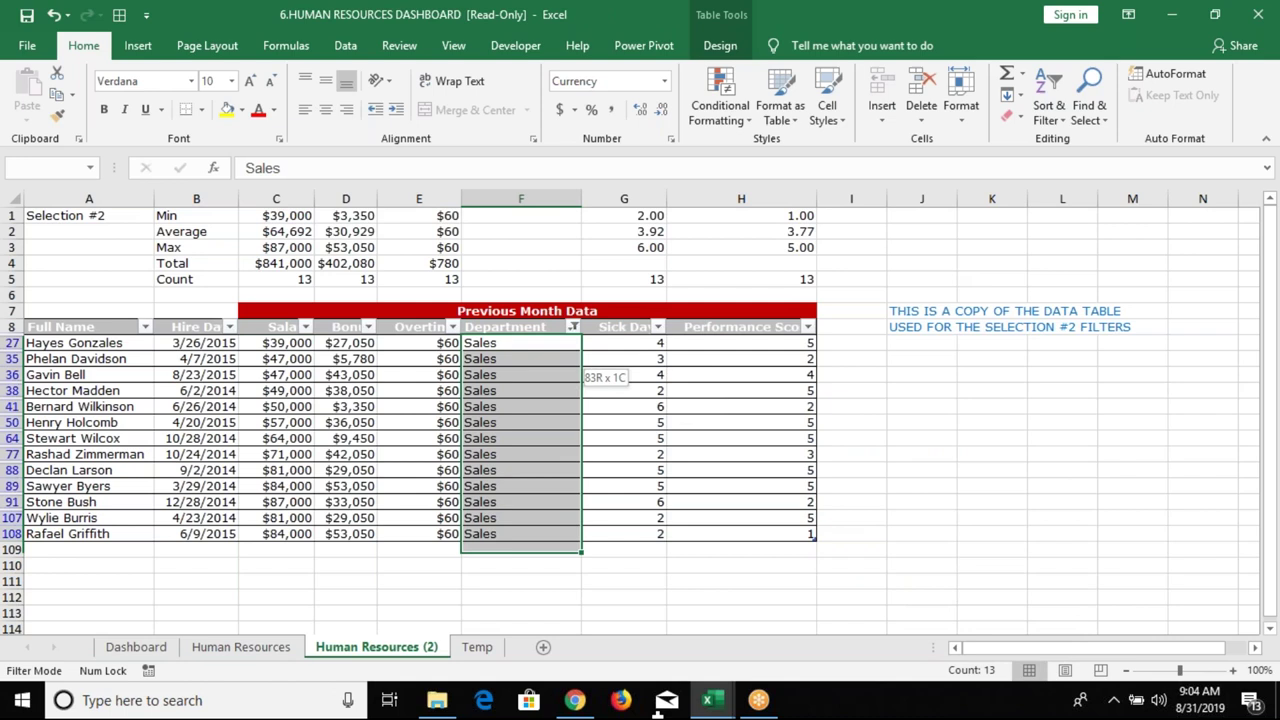
drag(657, 708, 660, 705)
click(707, 700)
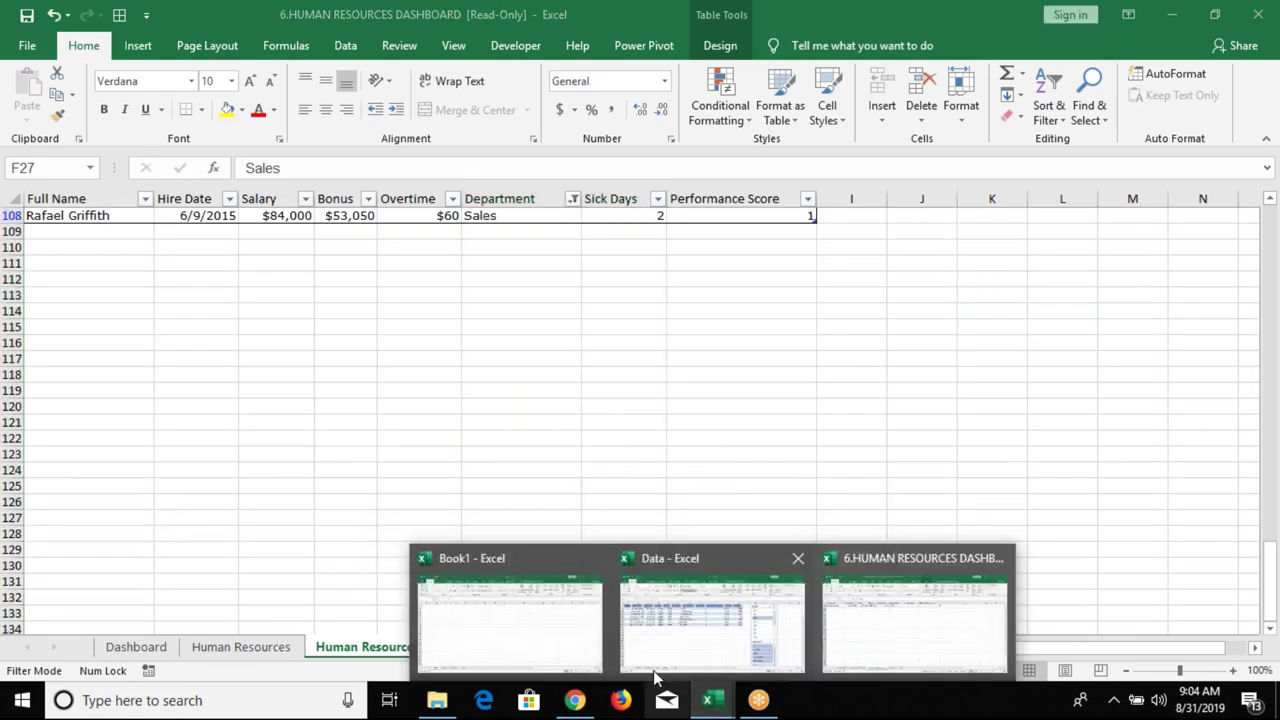
click(663, 640)
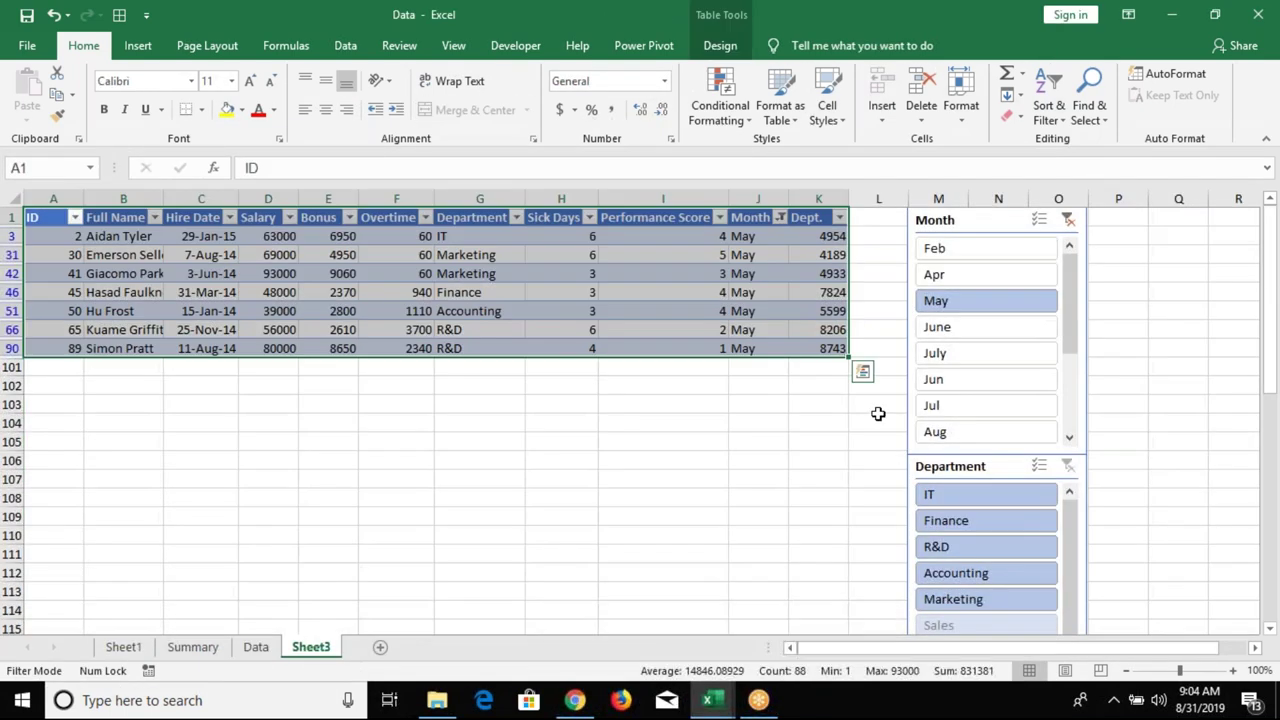
mouse_move(124, 254)
mouse_down()
mouse_move(430, 331)
mouse_move(524, 335)
mouse_up()
click(958, 224)
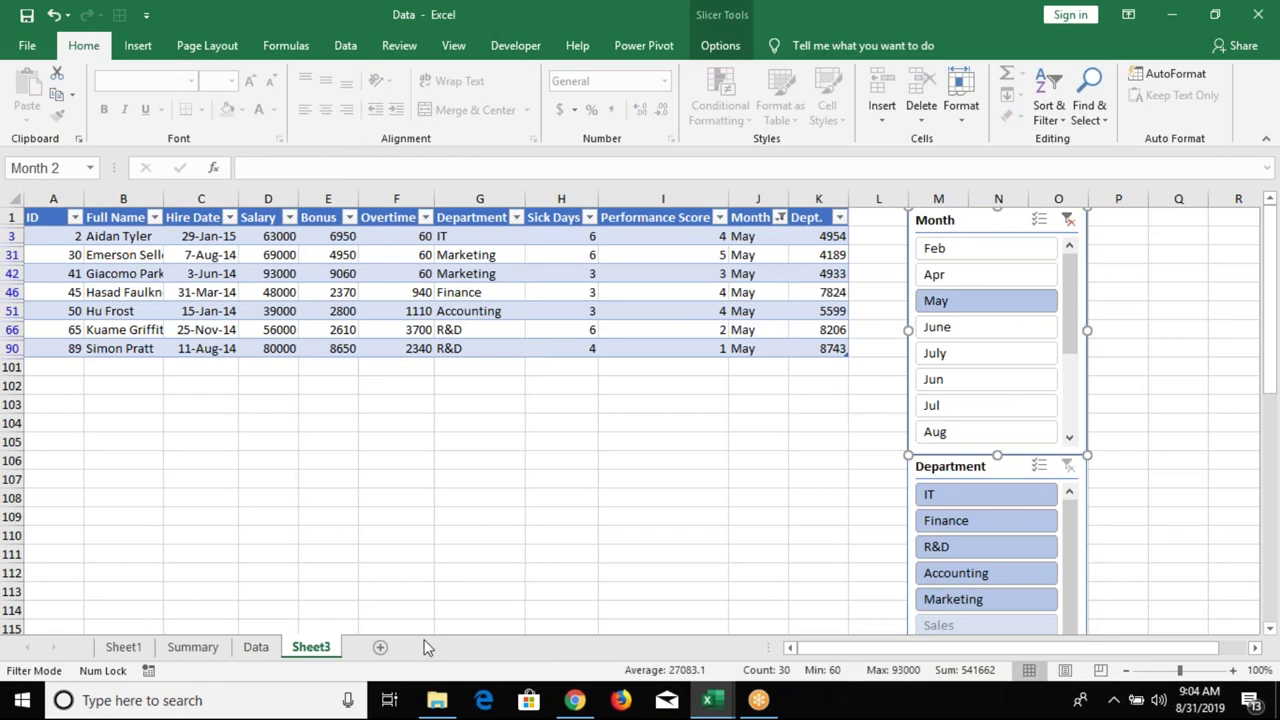
click(175, 648)
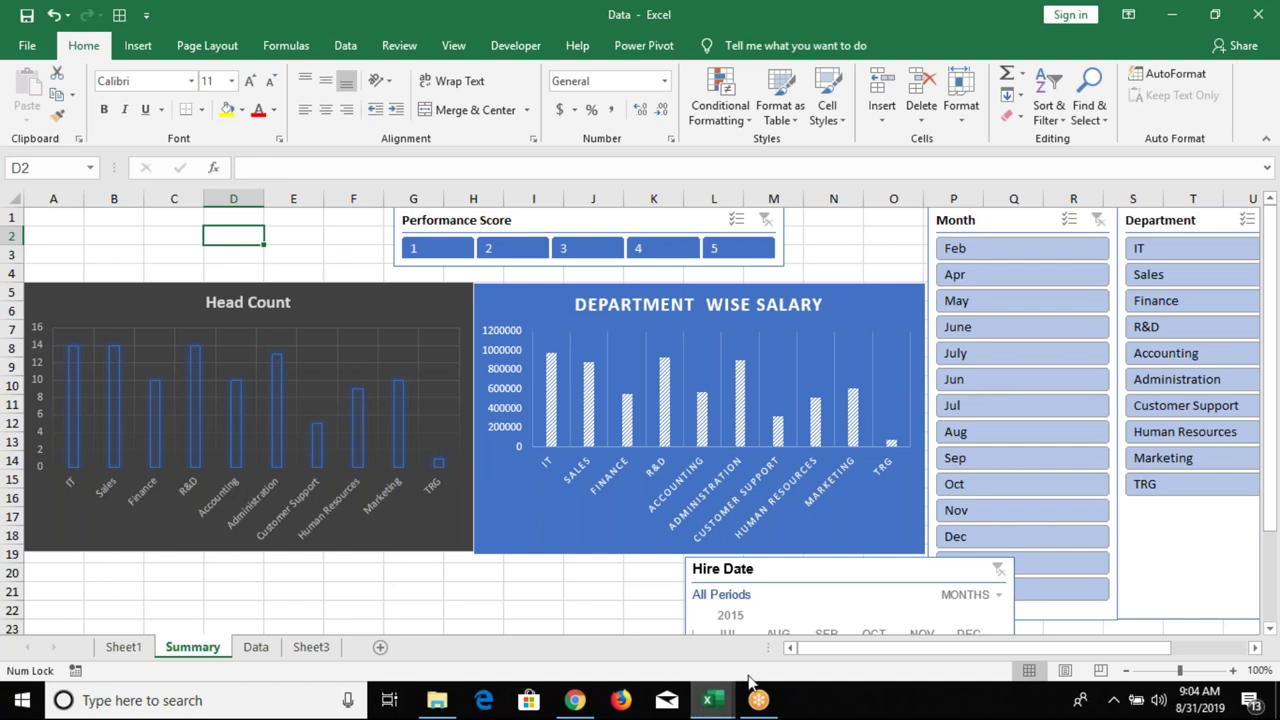
mouse_move(707, 708)
click(851, 634)
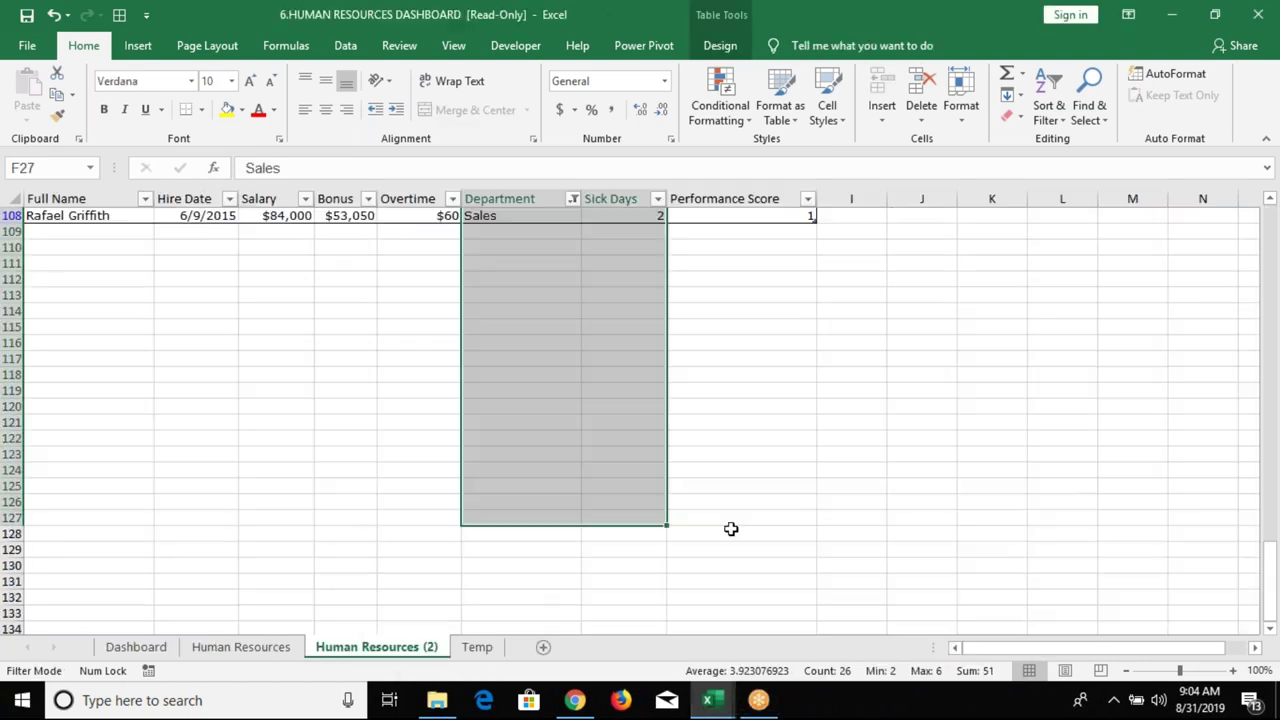
scroll(731, 528, up, 7)
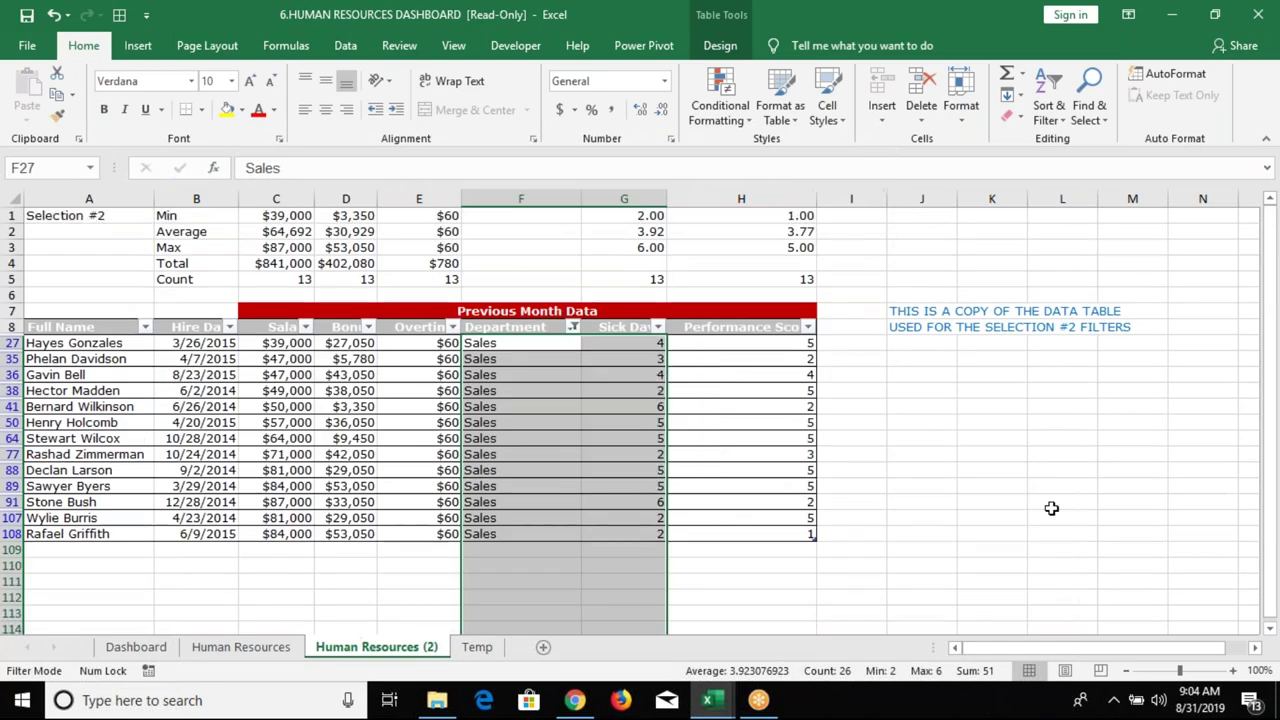
click(304, 216)
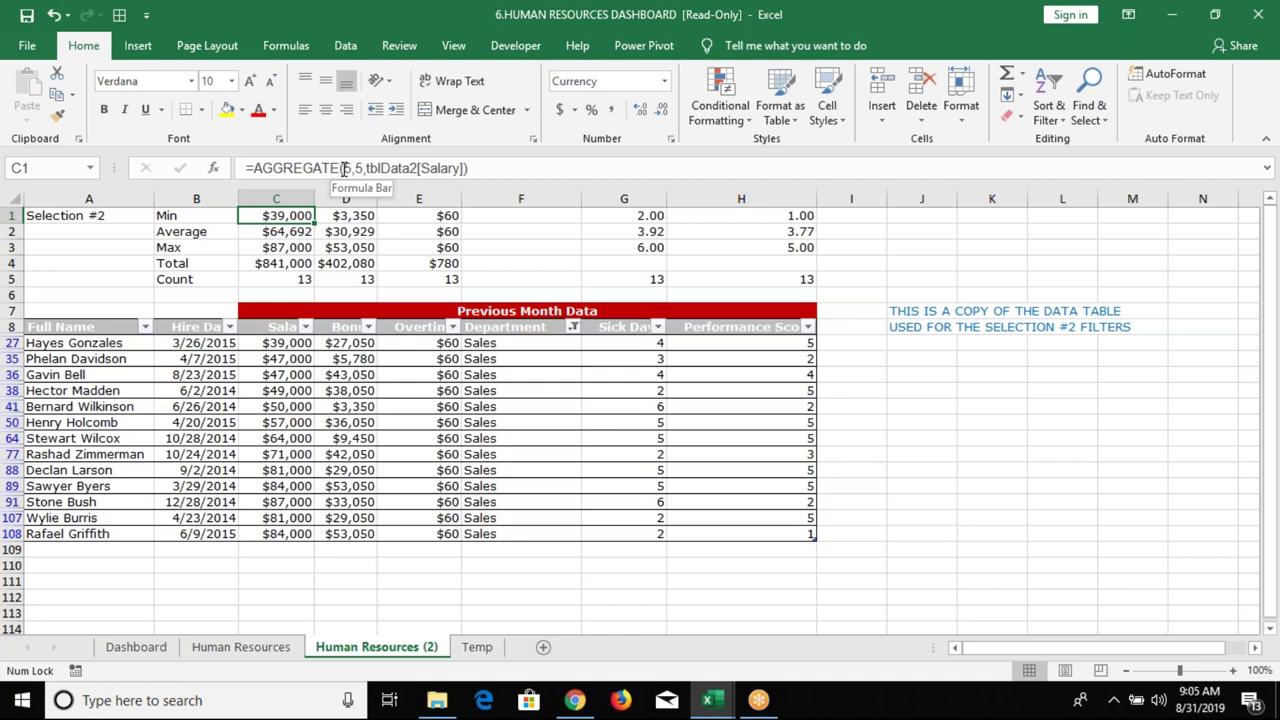
click(343, 168)
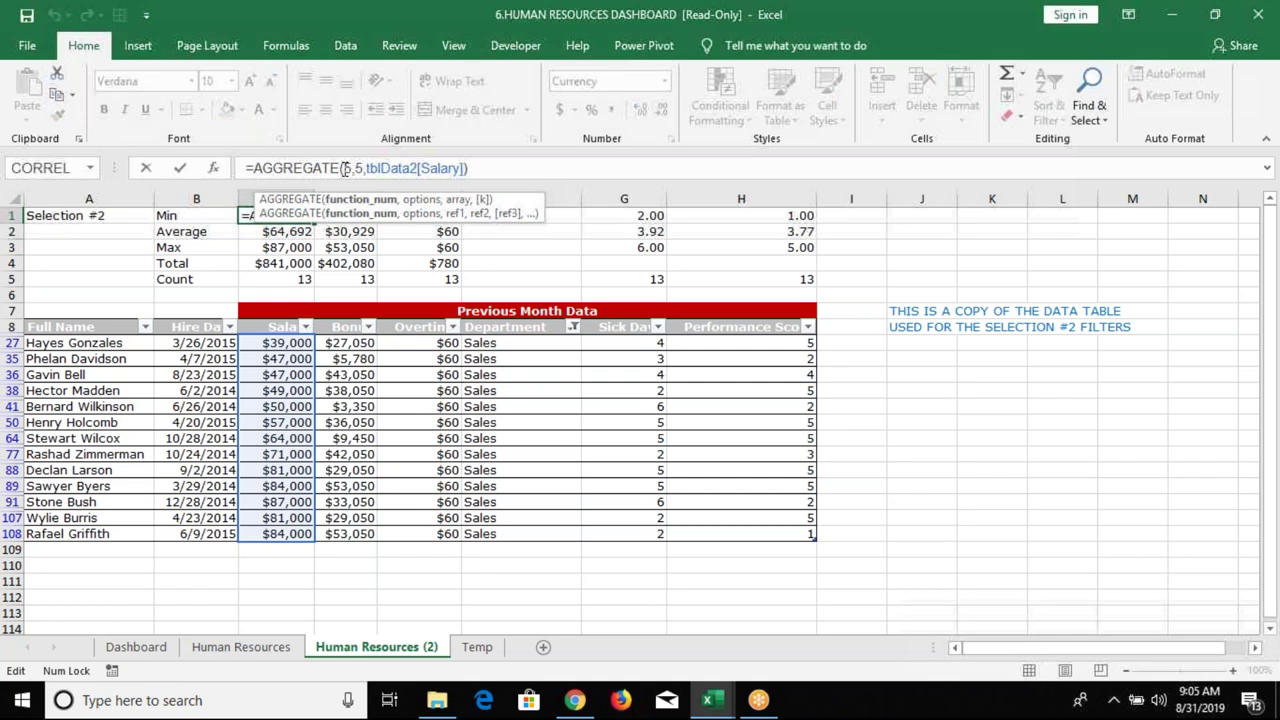
key(BackSpace)
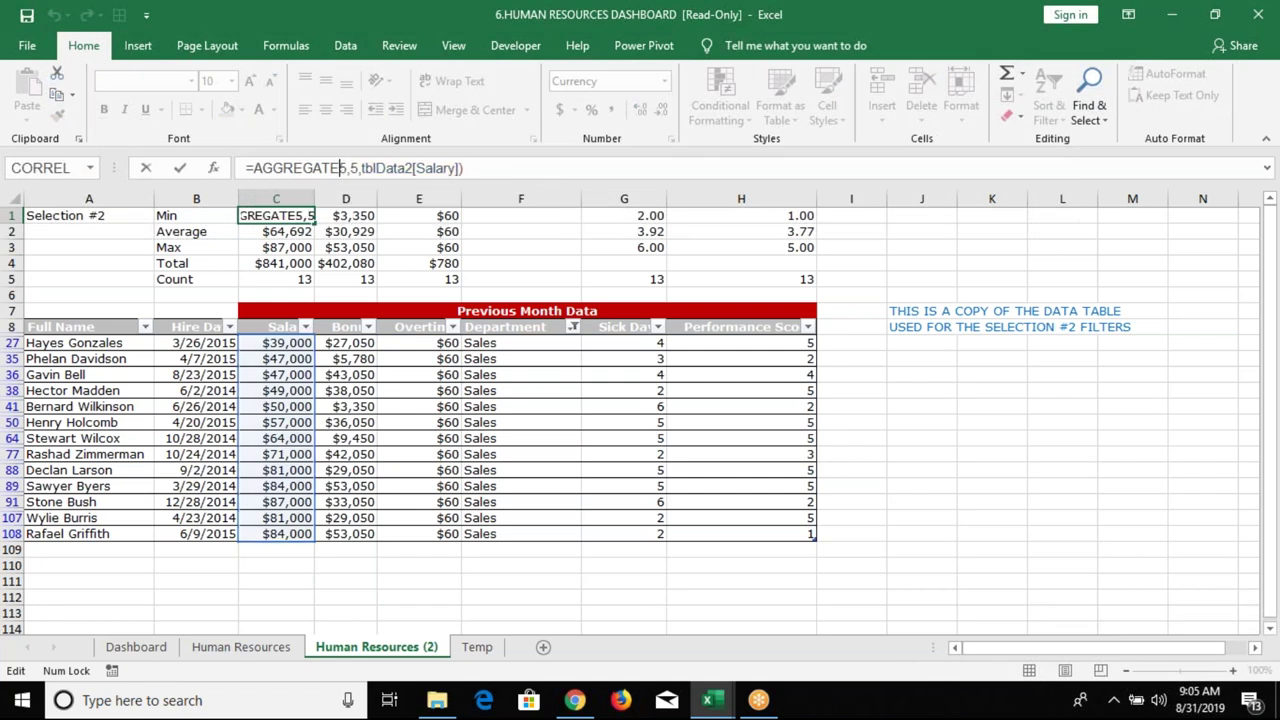
text(()
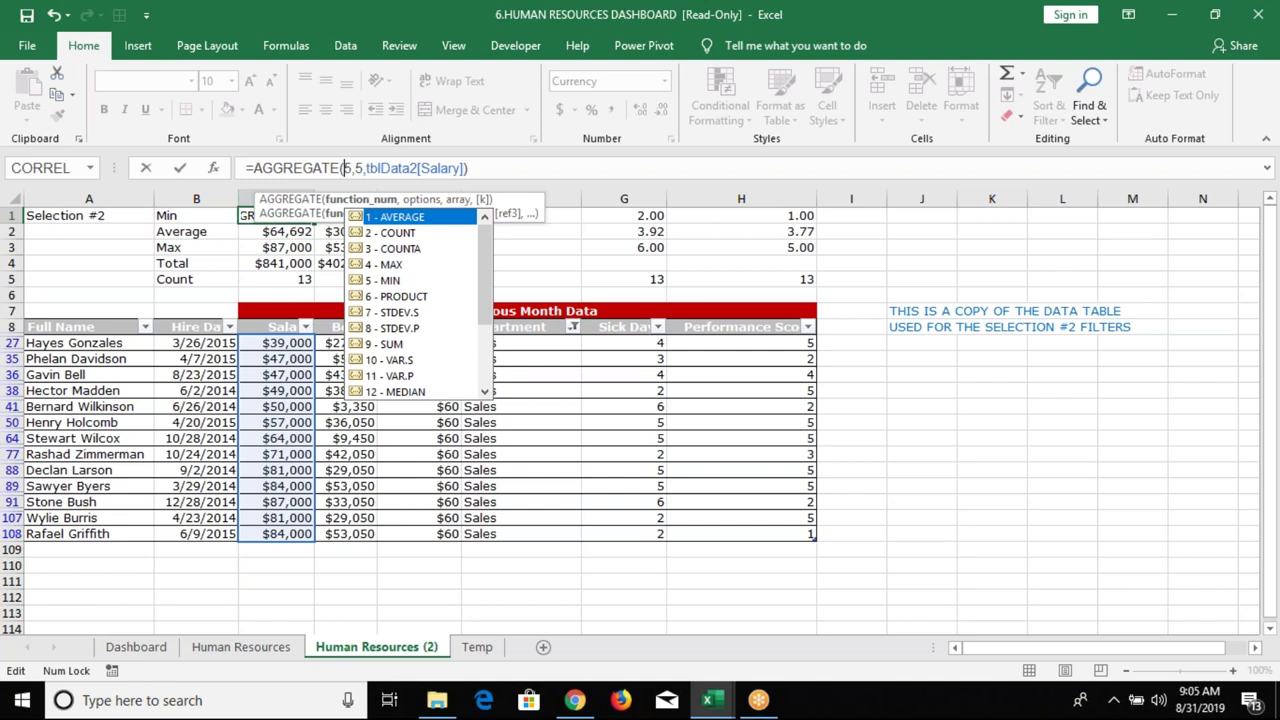
click(400, 248)
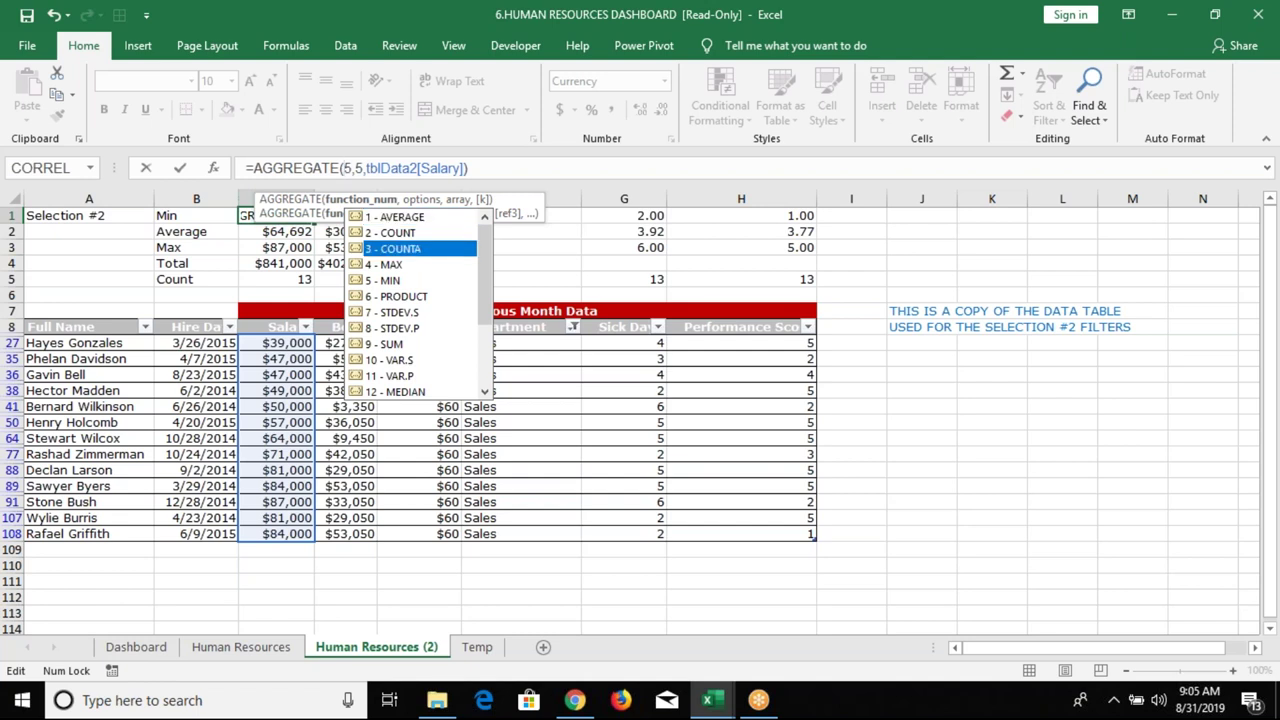
click(343, 168)
key(ctrl+Return)
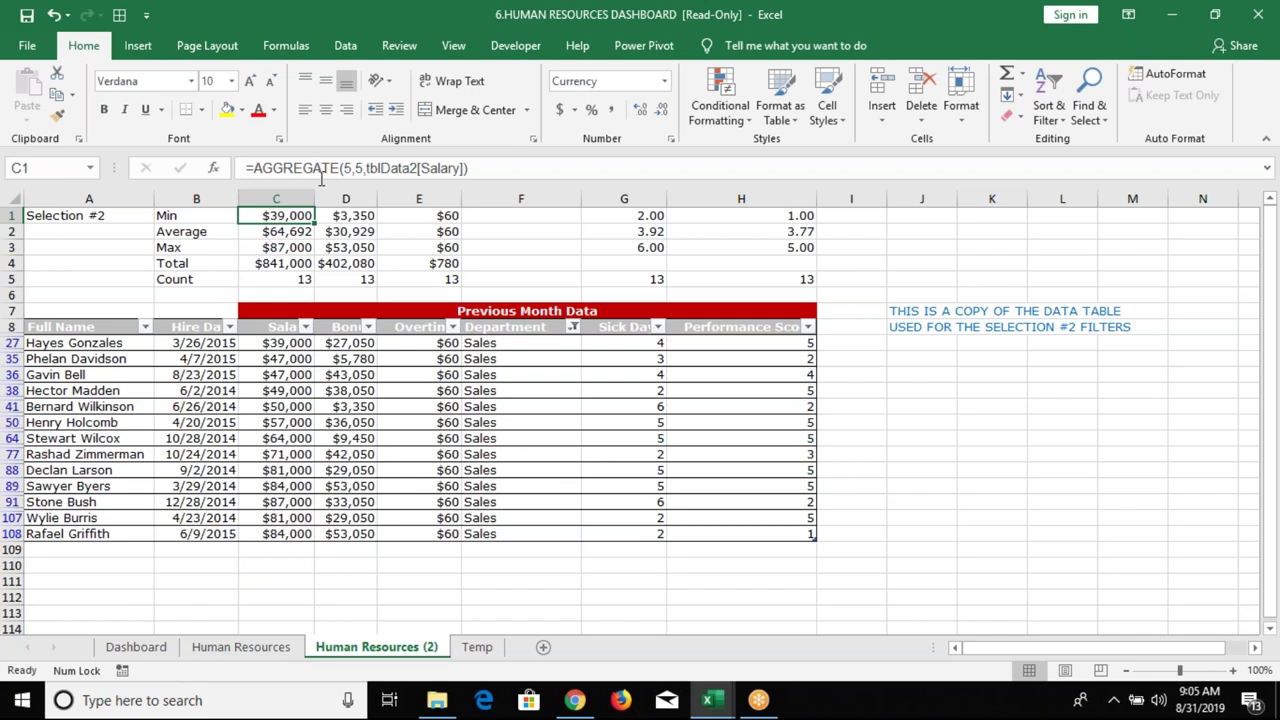
click(117, 231)
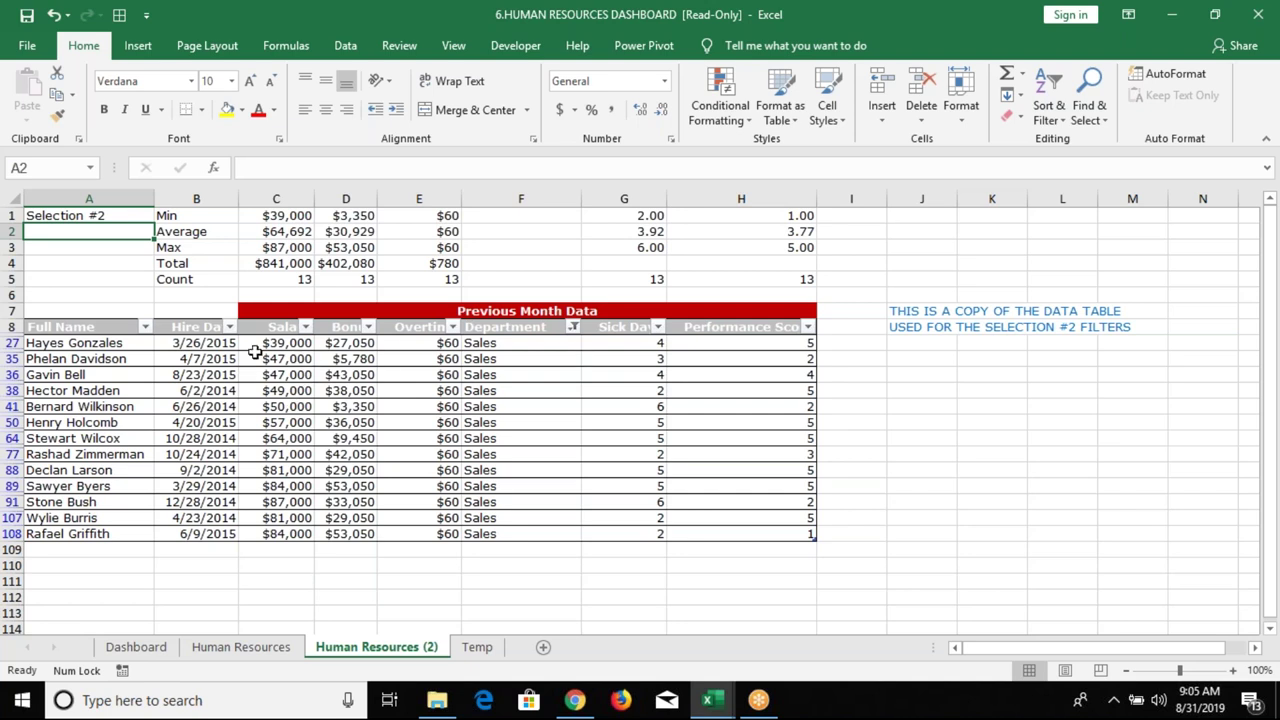
Inspect the filtered Salary values and the Min-to-Total summary statistics on Human Resources (2).
drag(262, 343, 280, 530)
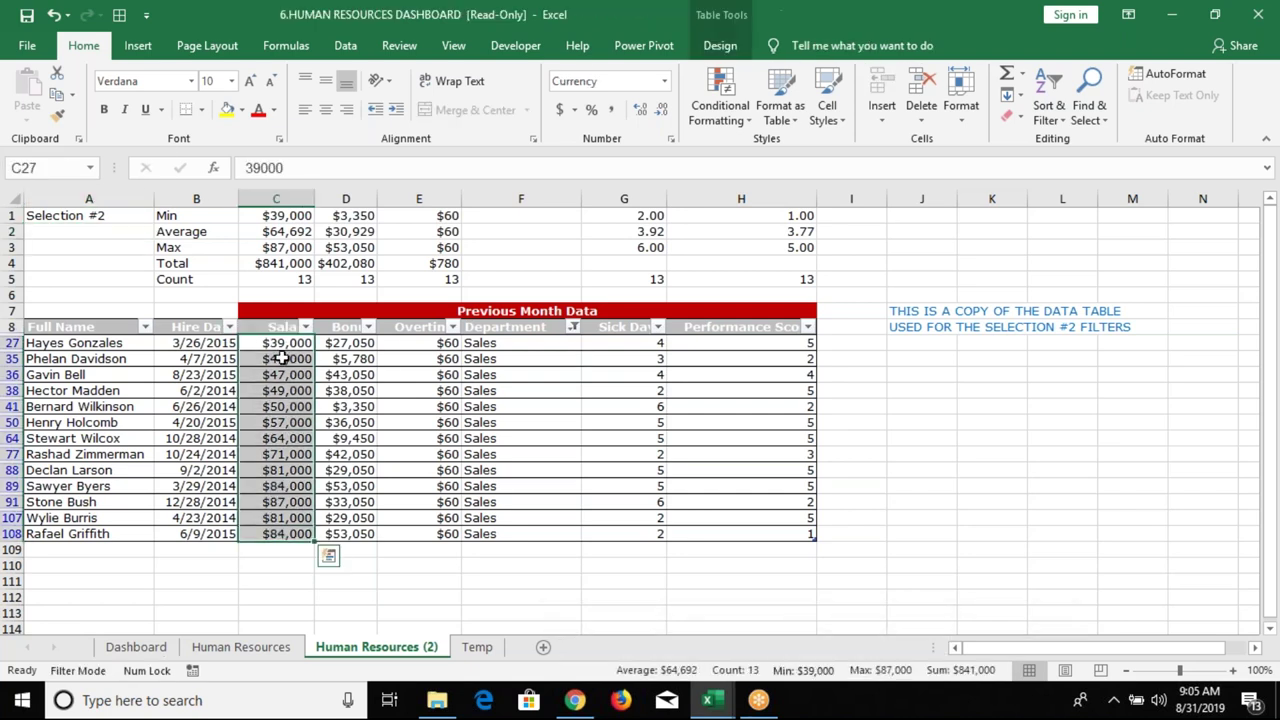
click(278, 257)
drag(278, 257, 276, 216)
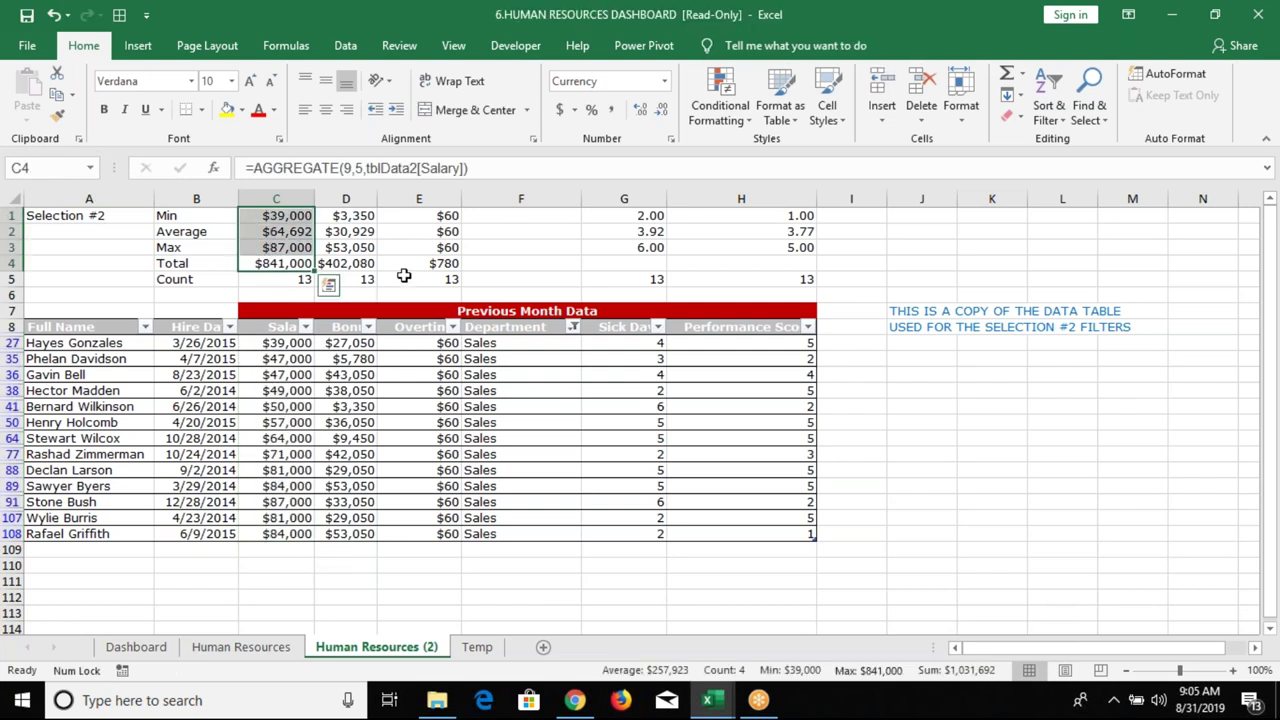
drag(277, 211, 747, 231)
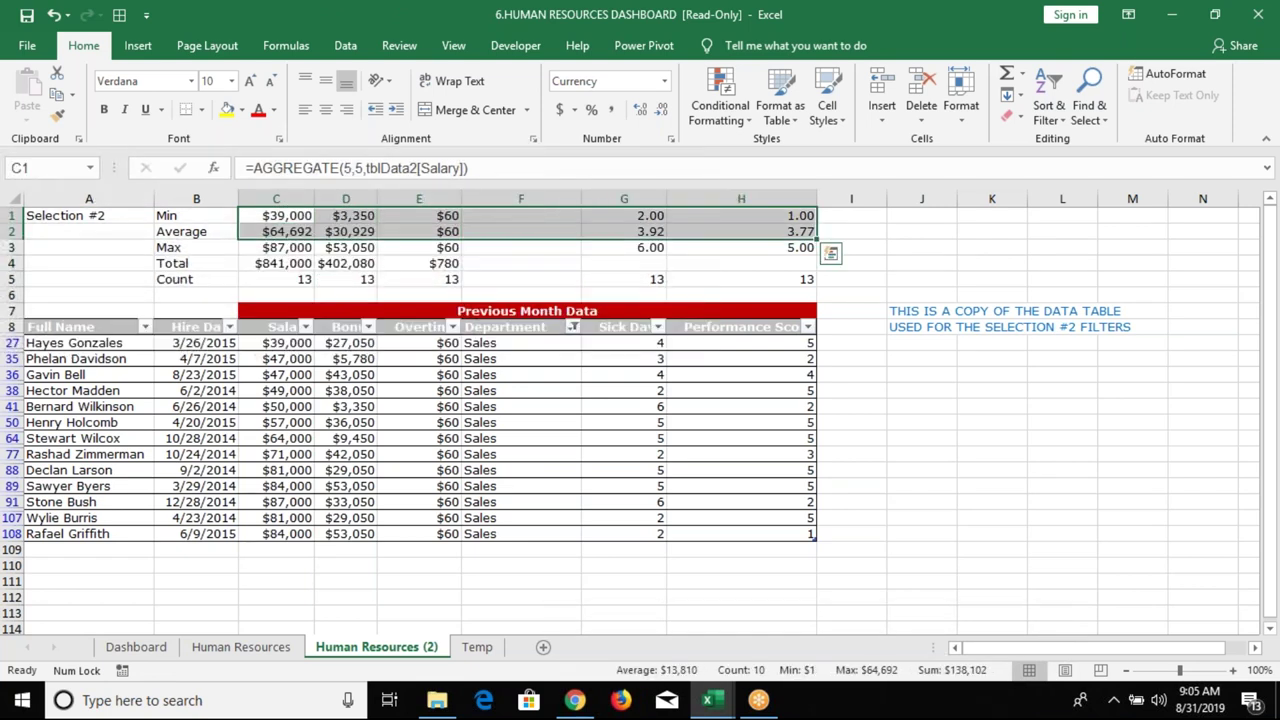
Check the Dashboard's Selection #2 salary, bonus and overtime figures.
click(136, 648)
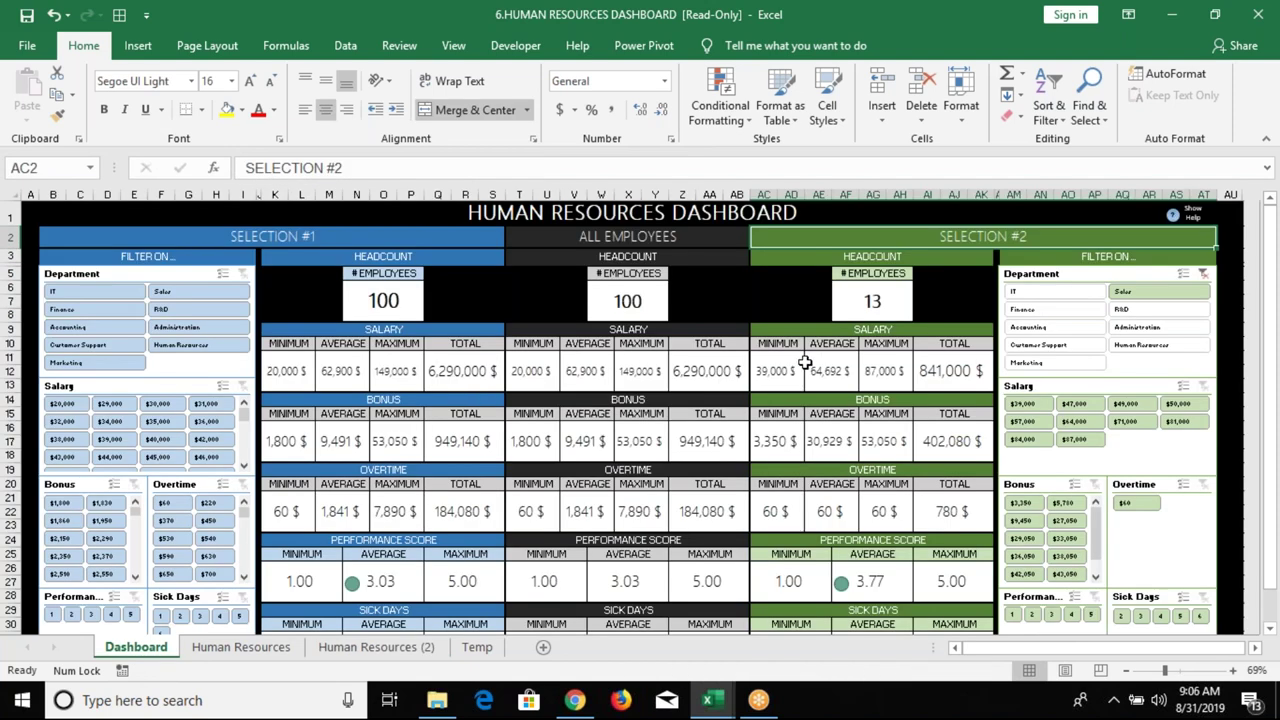
click(840, 370)
click(900, 372)
click(942, 440)
click(952, 513)
click(830, 511)
scroll(832, 562, down, 4)
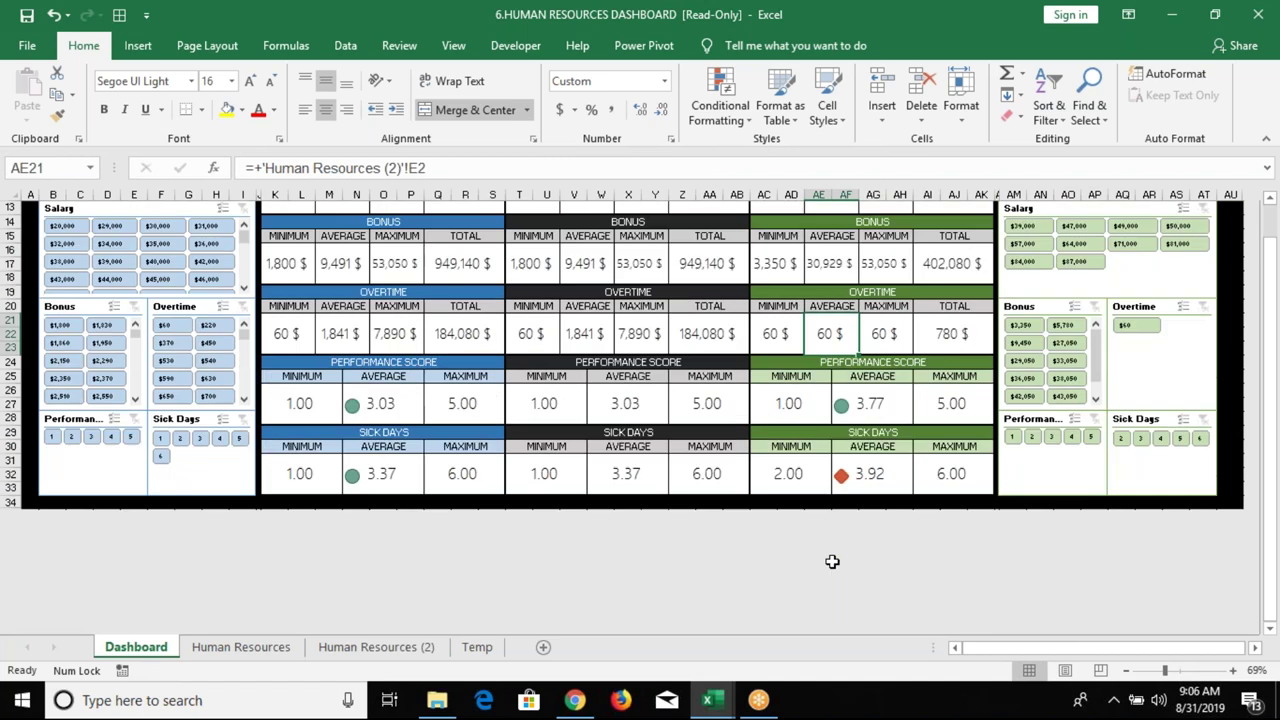
scroll(832, 562, up, 3)
scroll(831, 556, up, 1)
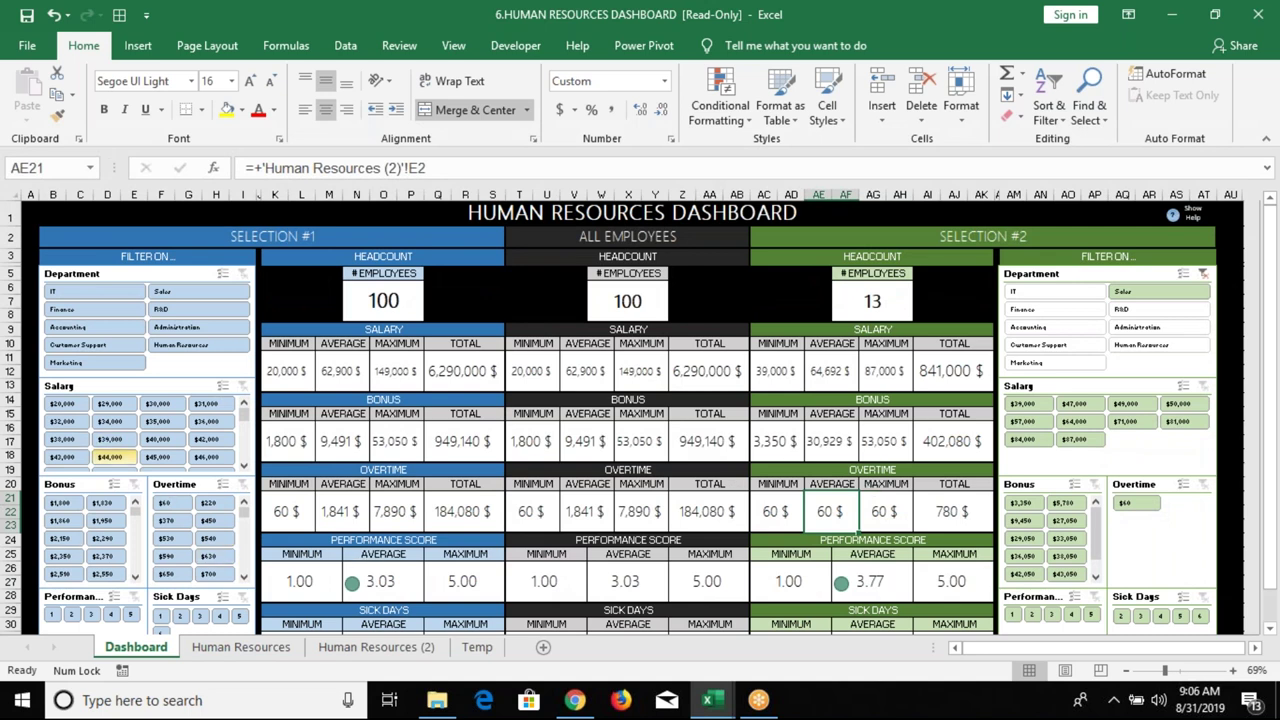
Revisit the Human Resources sheets, then create a new blank workbook, Book2.
click(262, 648)
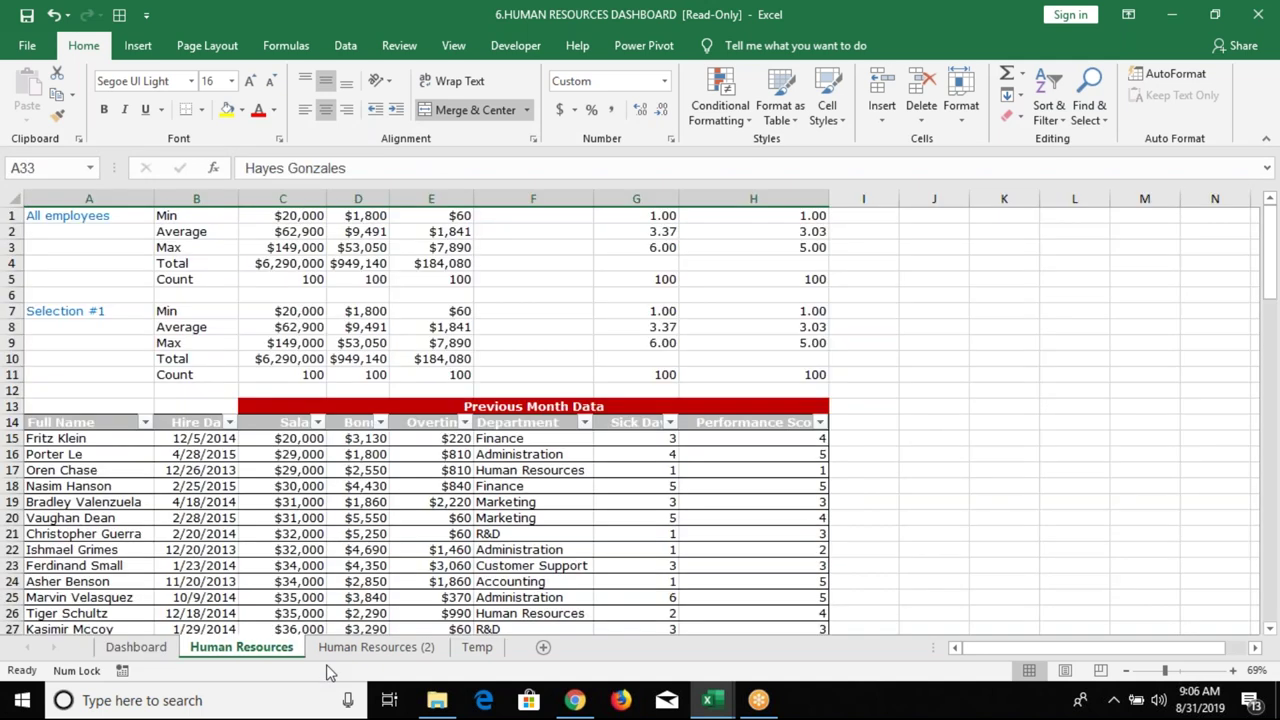
click(335, 655)
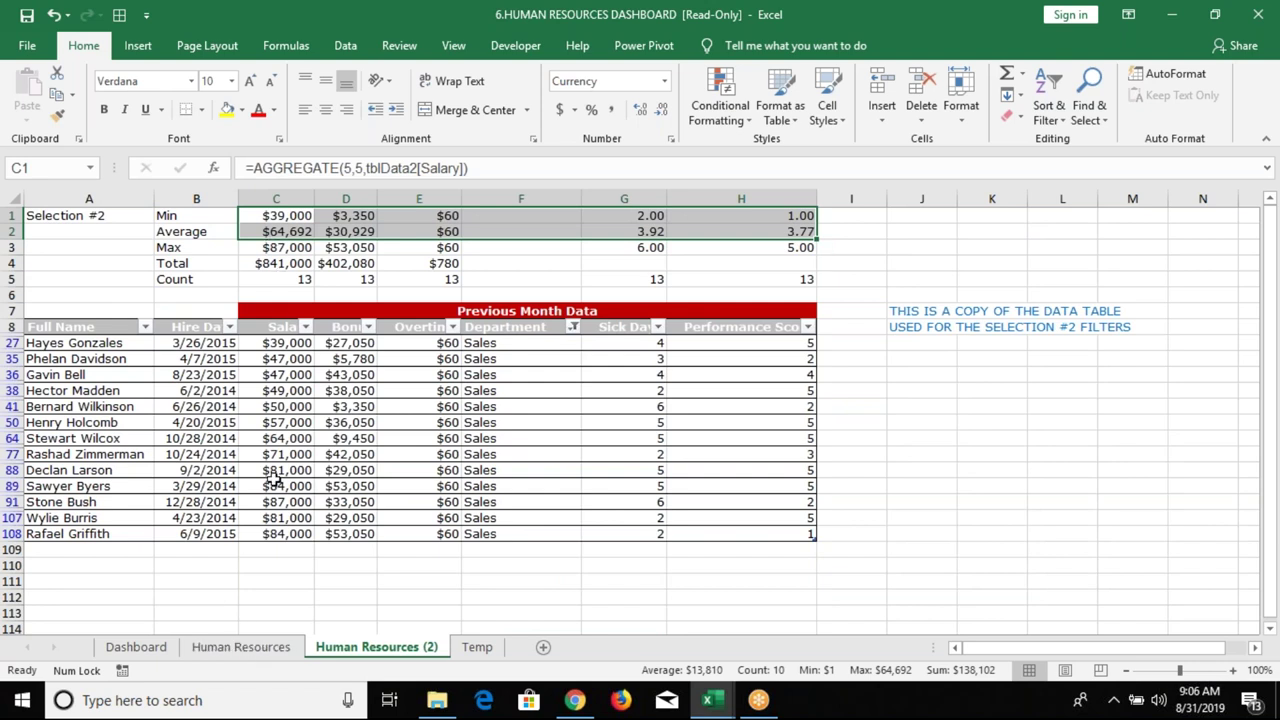
click(940, 410)
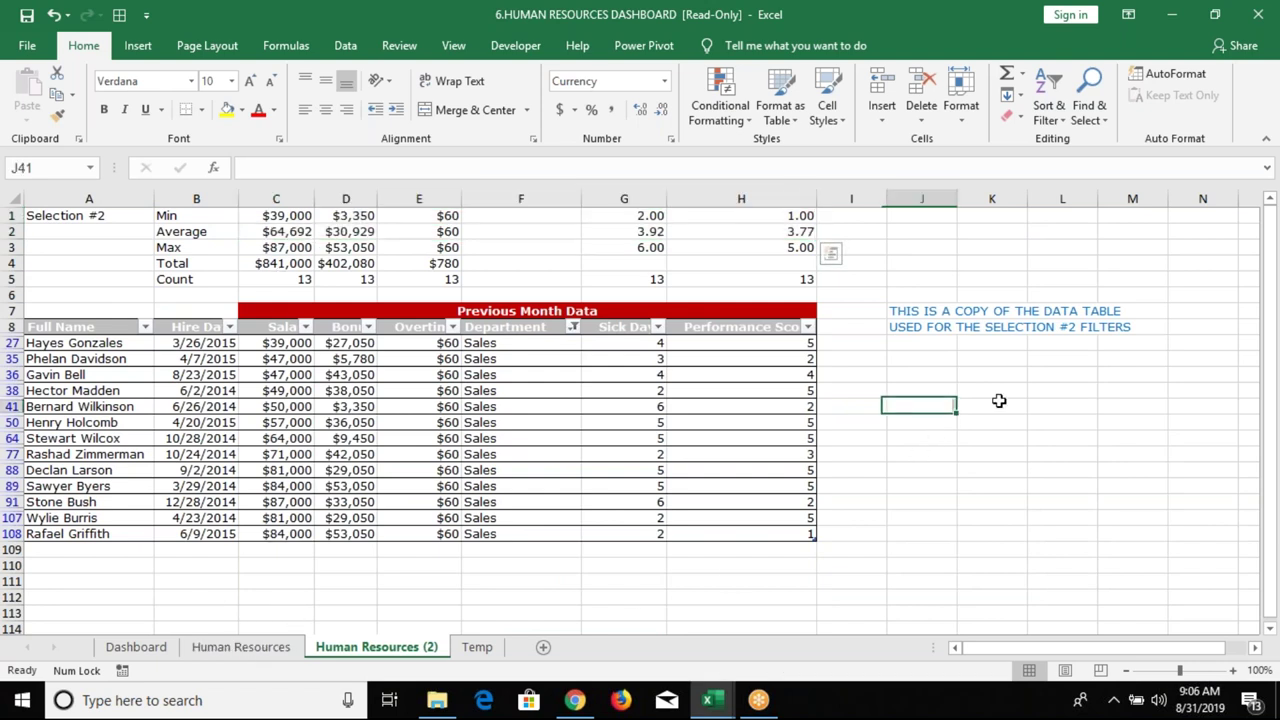
mouse_move(563, 706)
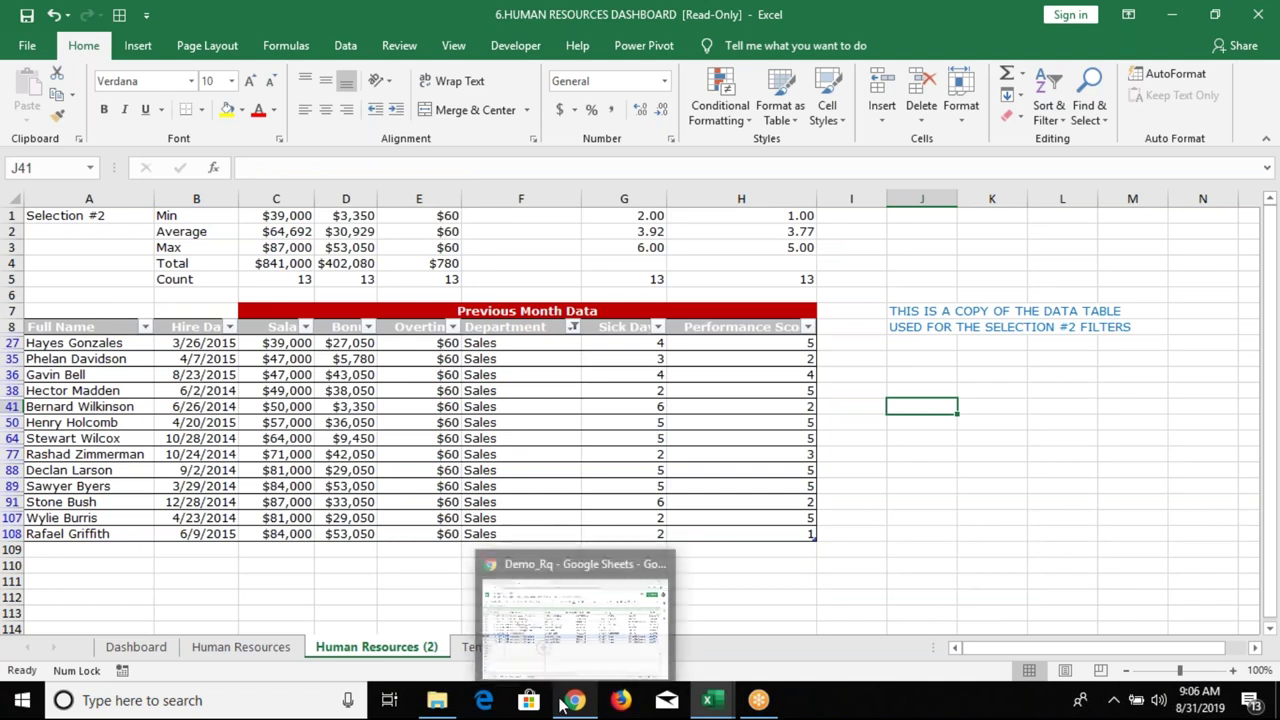
key(ctrl+n)
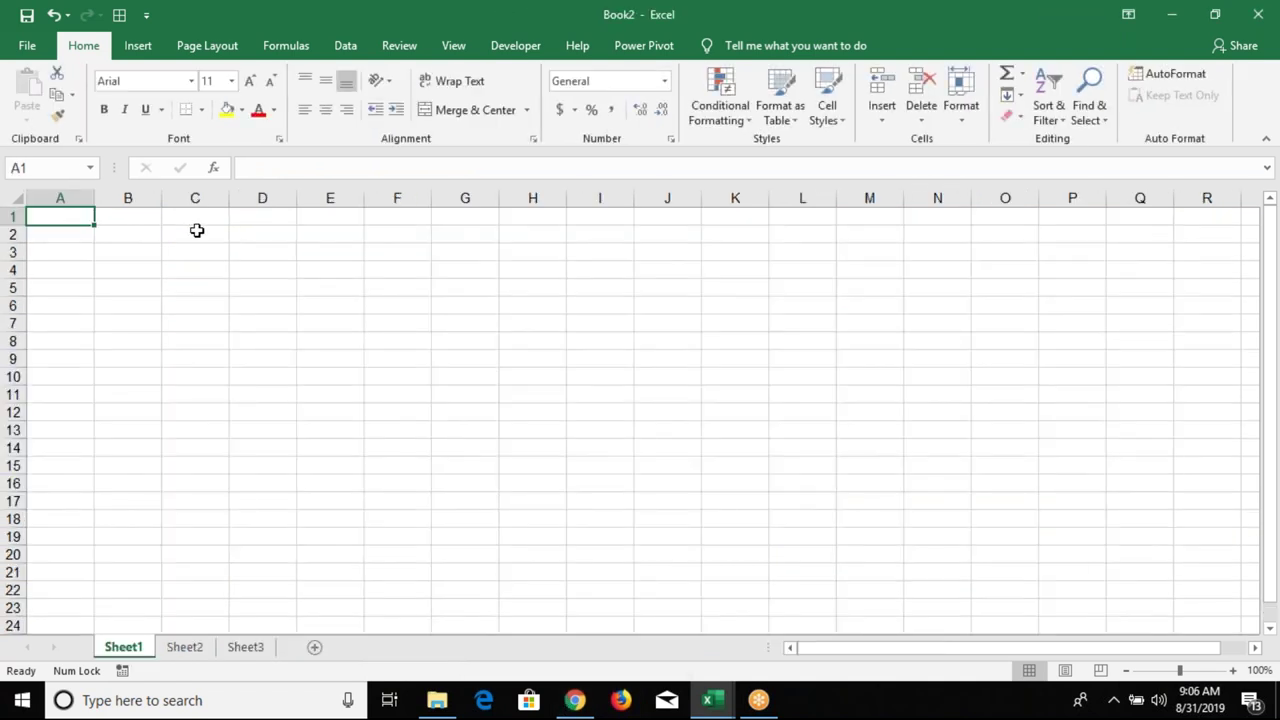
Enter 52, 36, 25, 6, 6, 6, 5 in C2:C8 and total them with SUM in C10 (136).
click(194, 231)
text(52 36 25 6 6 6 5)
key(Return)
key(Return)
text(=sum)
key(Tab)
key(Up)
key(Up)
key(ctrl+shift+Up)
key(ctrl+Return)
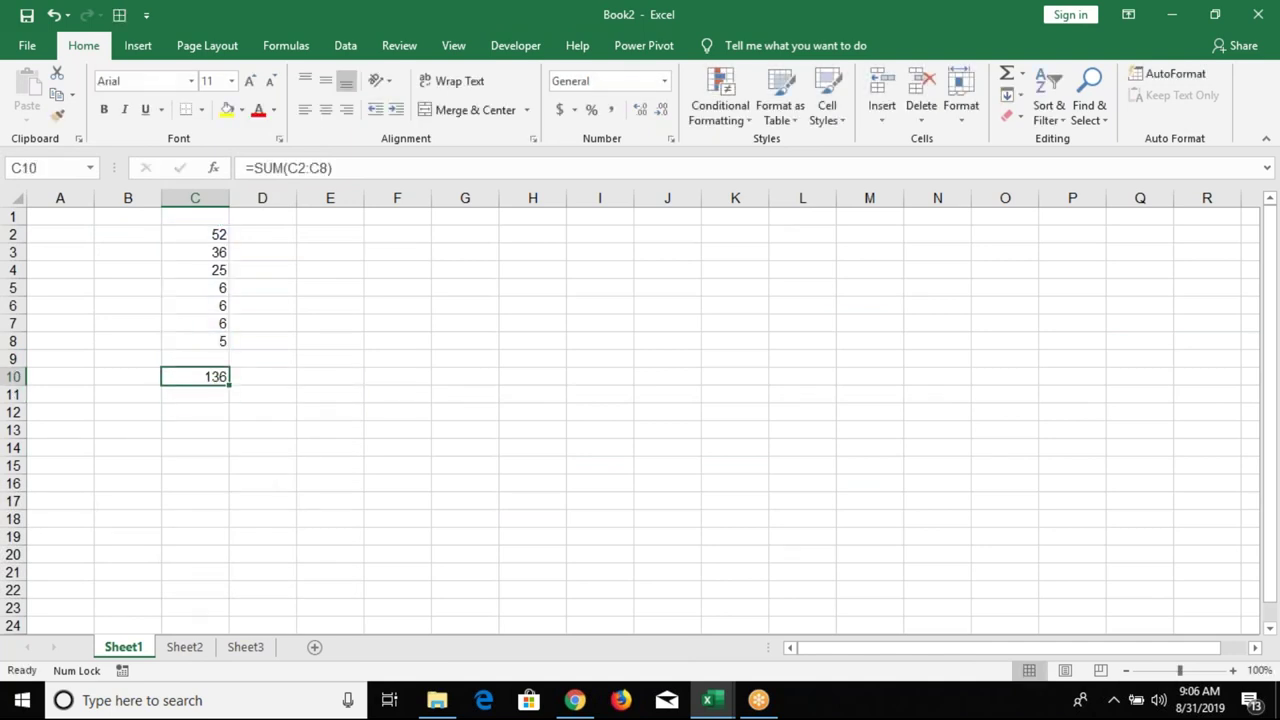
Hide rows 4–6 to see that SUM still counts them, then undo the hide.
key(Up)
key(Up)
key(Up)
key(Up)
key(shift+space)
key(shift+Down)
key(shift+Down)
right_click(180, 294)
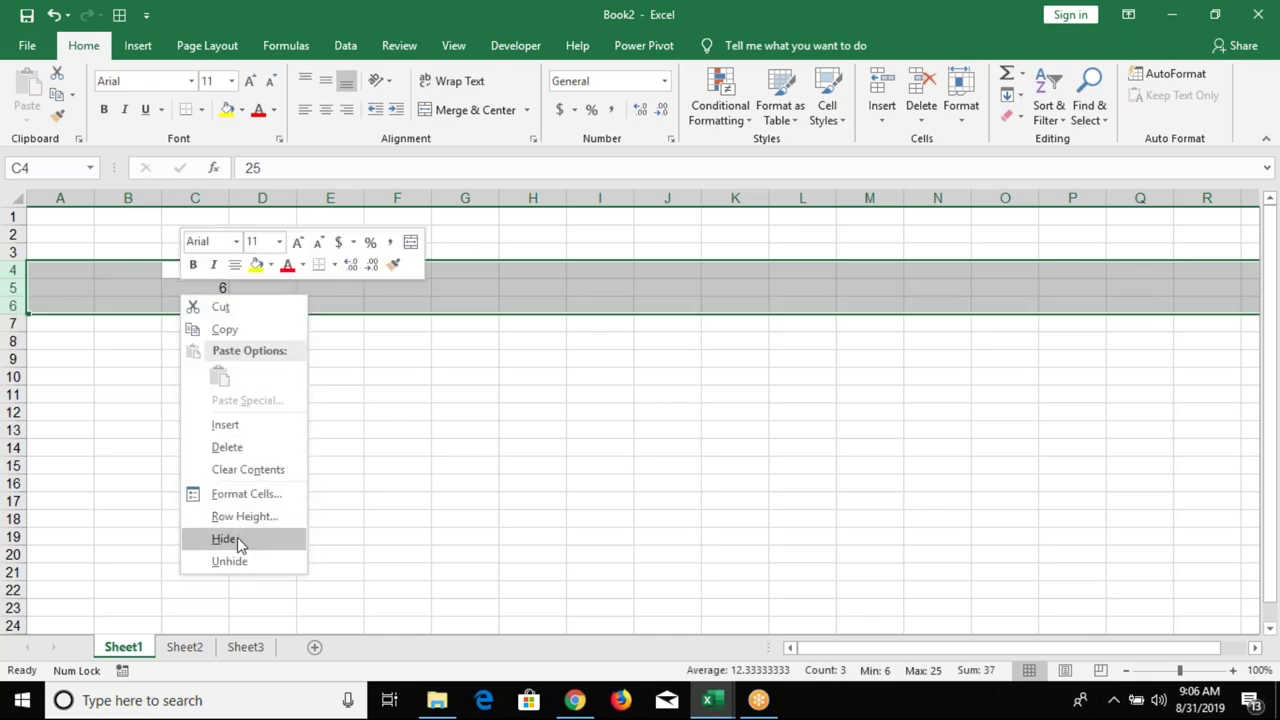
click(237, 537)
key(Down)
key(Down)
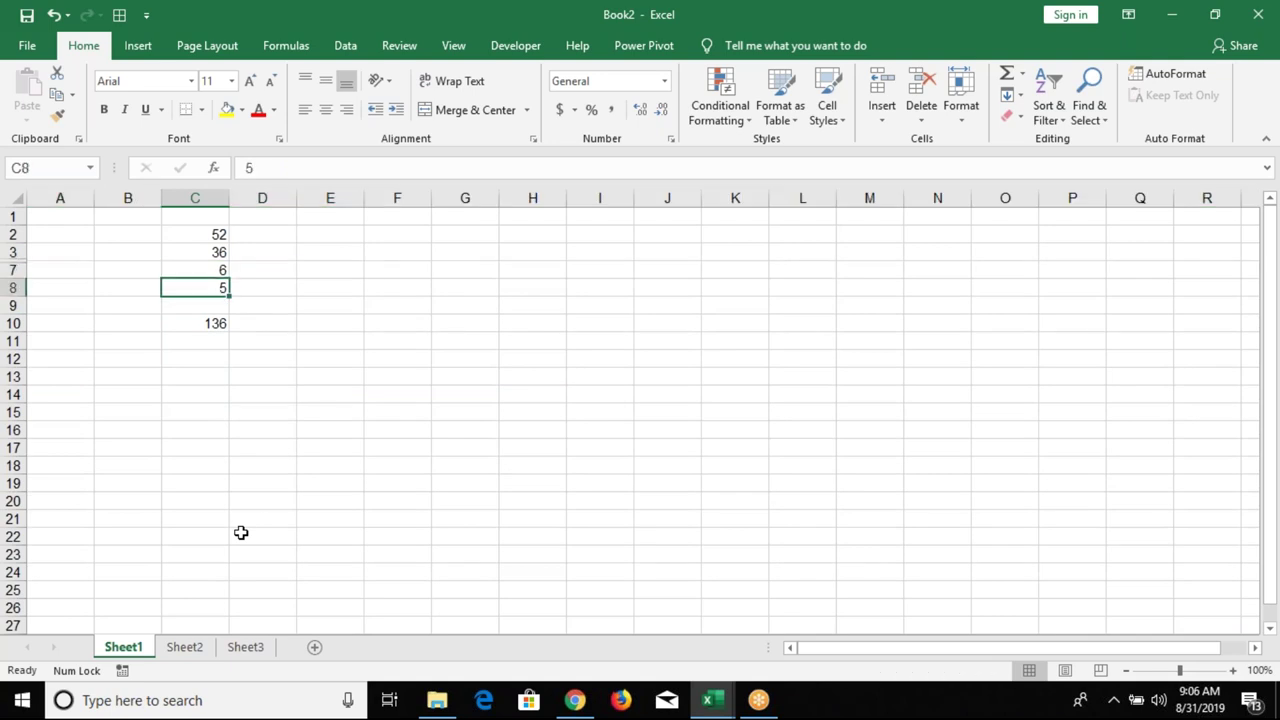
key(Down)
key(Down)
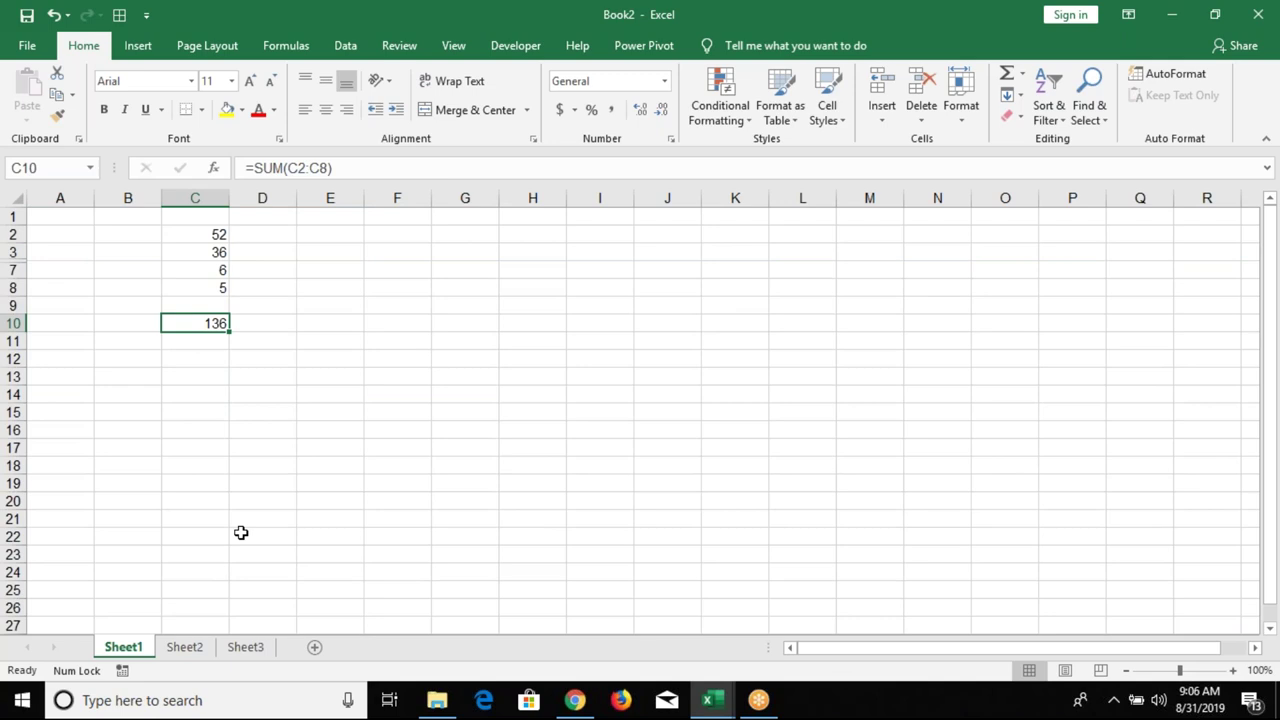
key(ctrl+z)
key(Down)
key(Down)
key(Down)
key(Down)
key(Down)
key(Down)
key(Down)
Enter =AGGREGATE(9,5,C2:C8) in C11 to sum only visible values.
text(=ag)
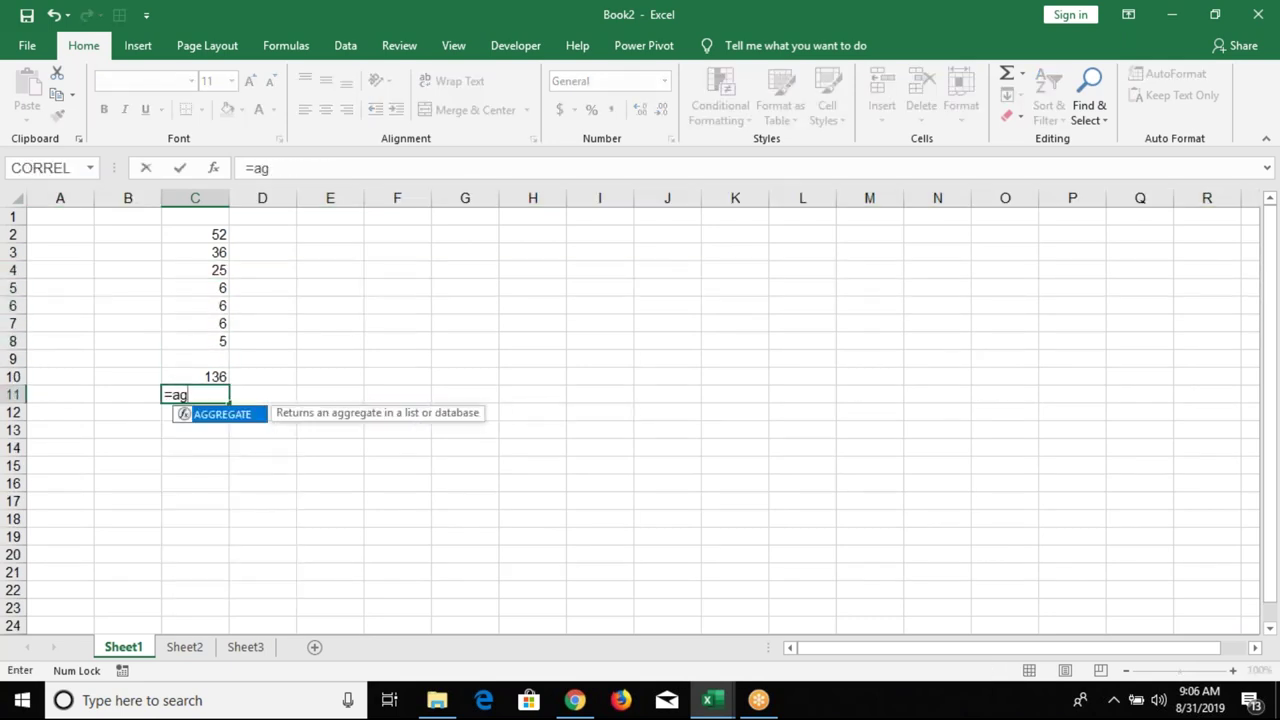
key(Tab)
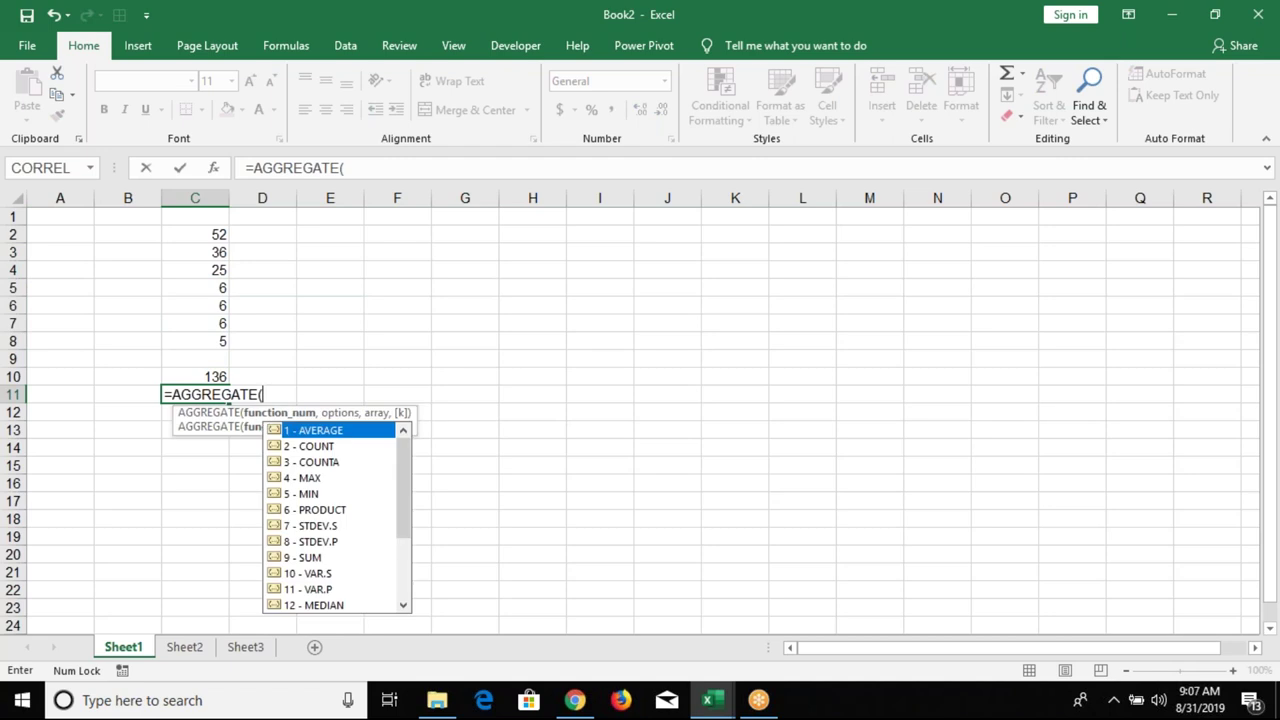
key(Down)
key(Down)
key(Down)
key(Down)
key(Down)
key(Down)
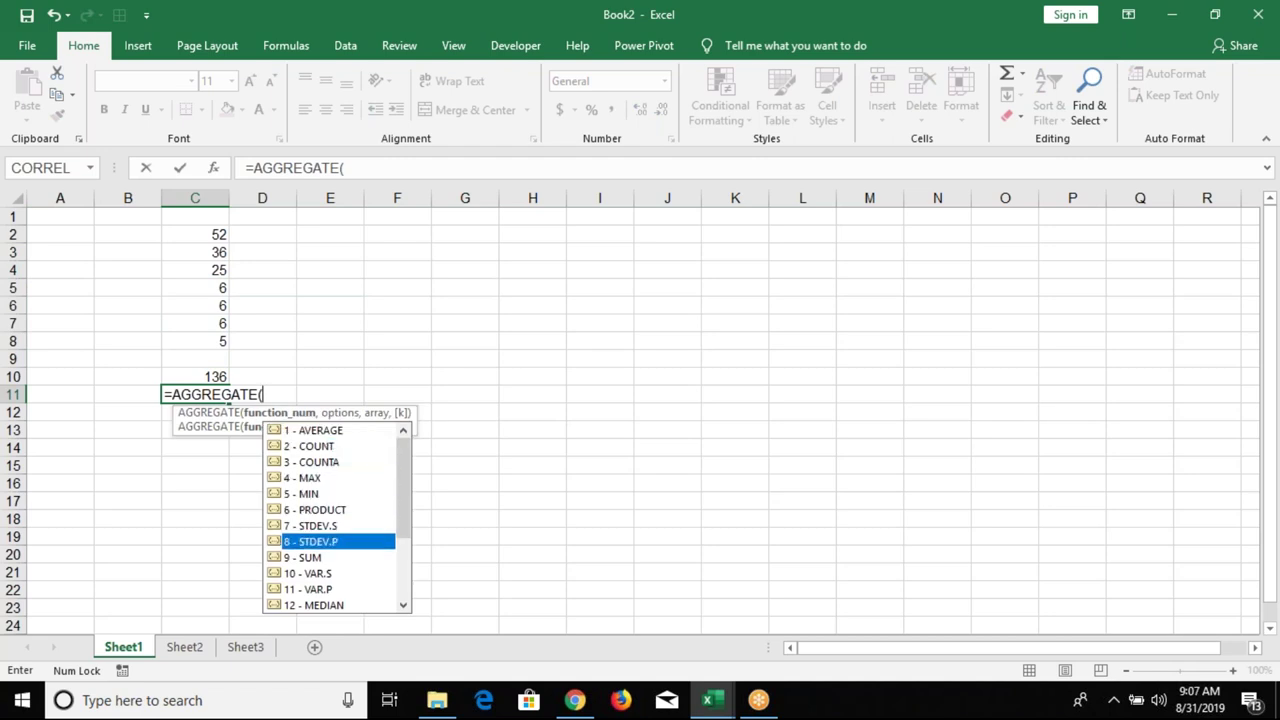
key(Down)
key(Tab)
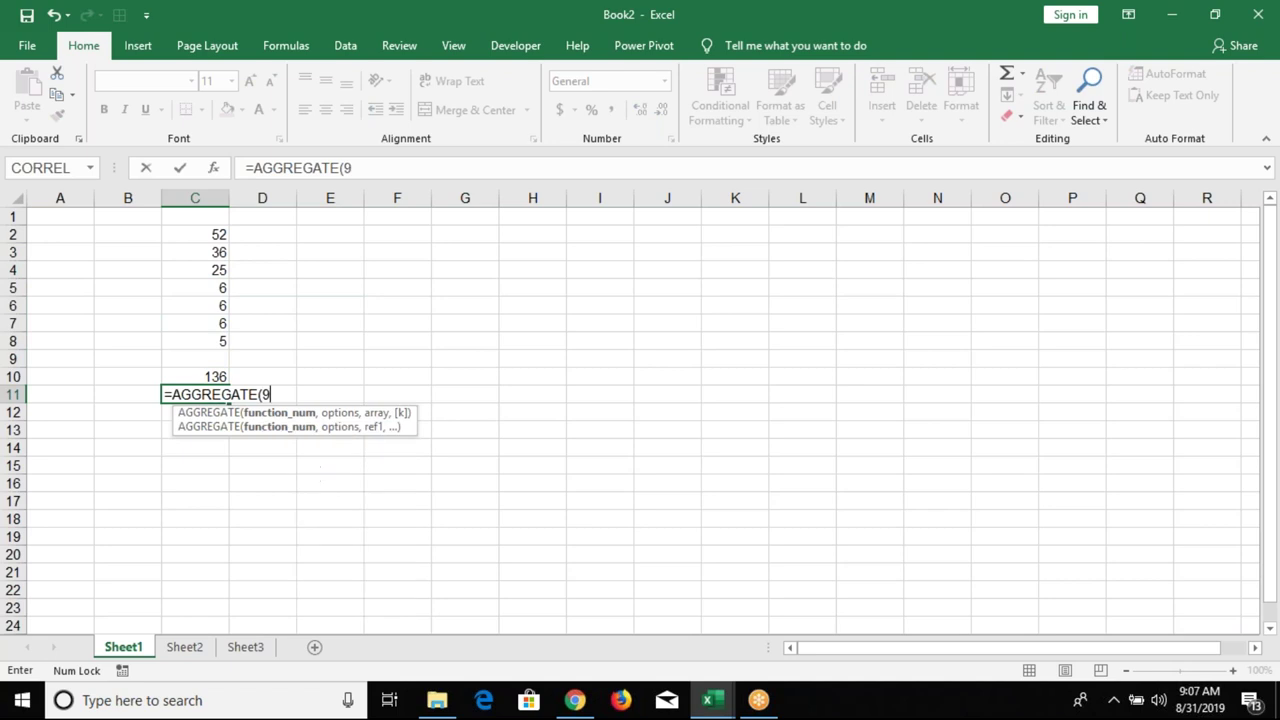
text(,)
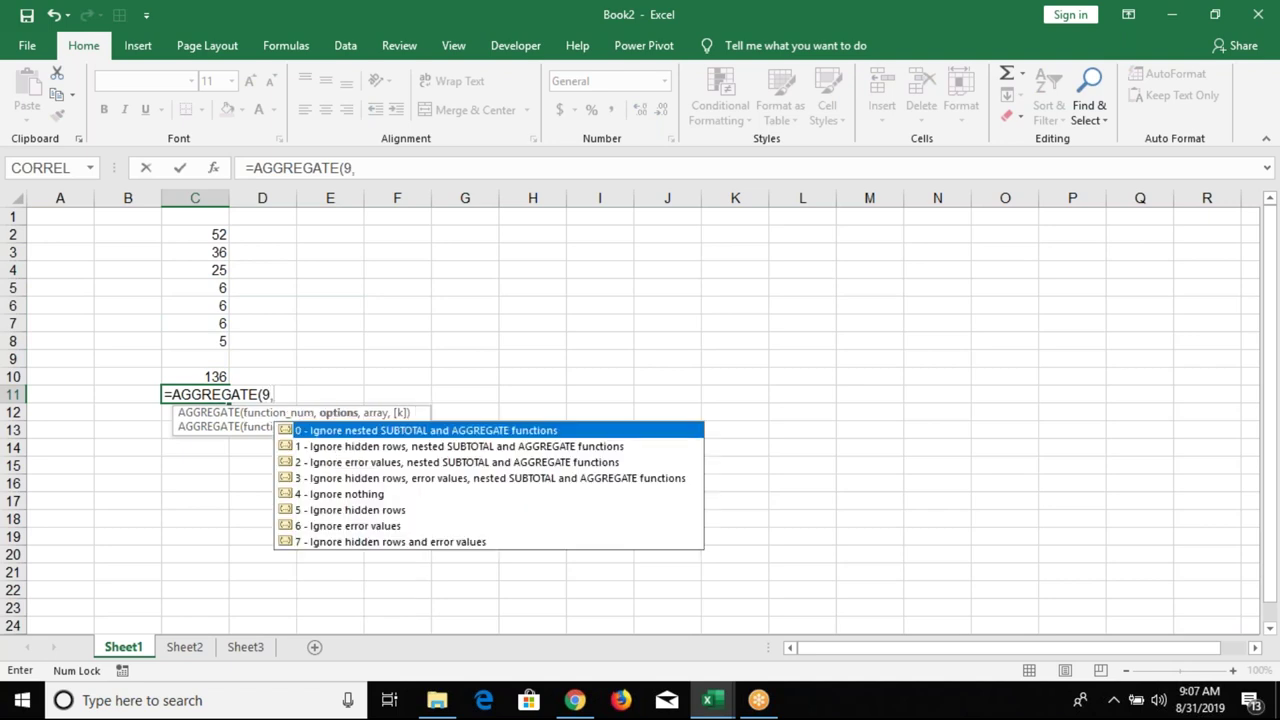
key(Down)
key(Down)
key(Down)
key(Down)
key(Down)
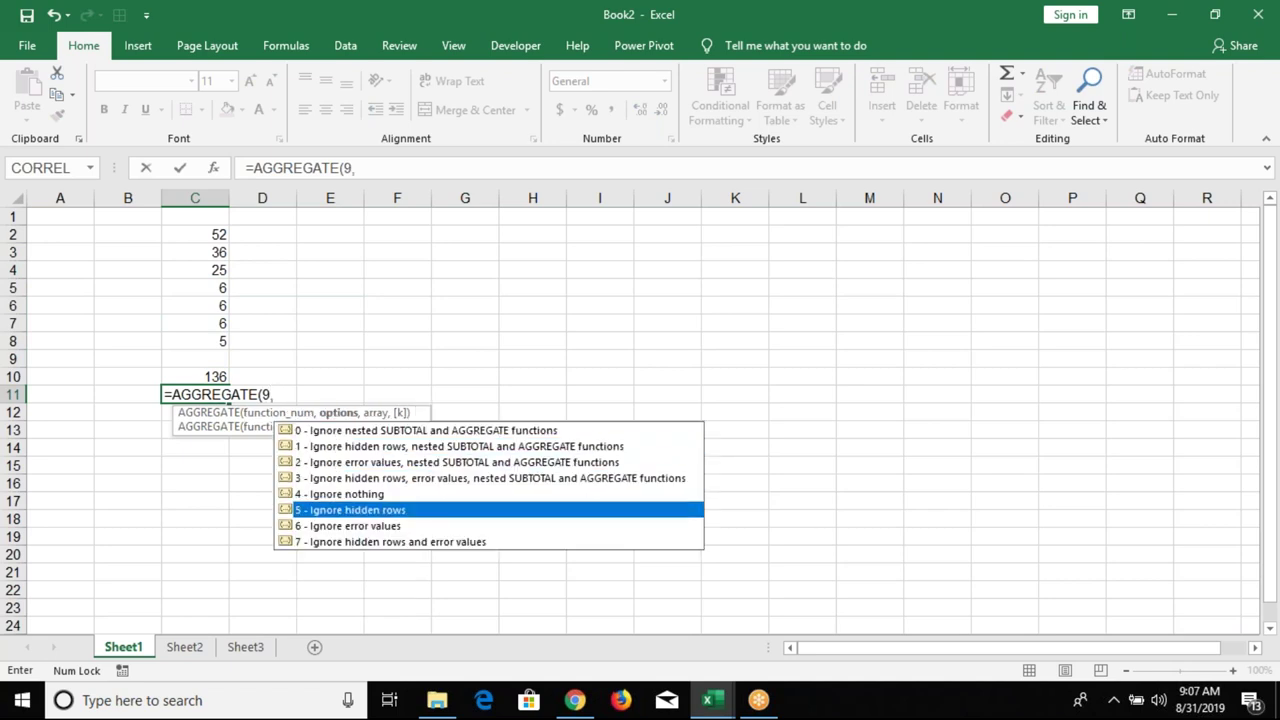
key(Tab)
text(,)
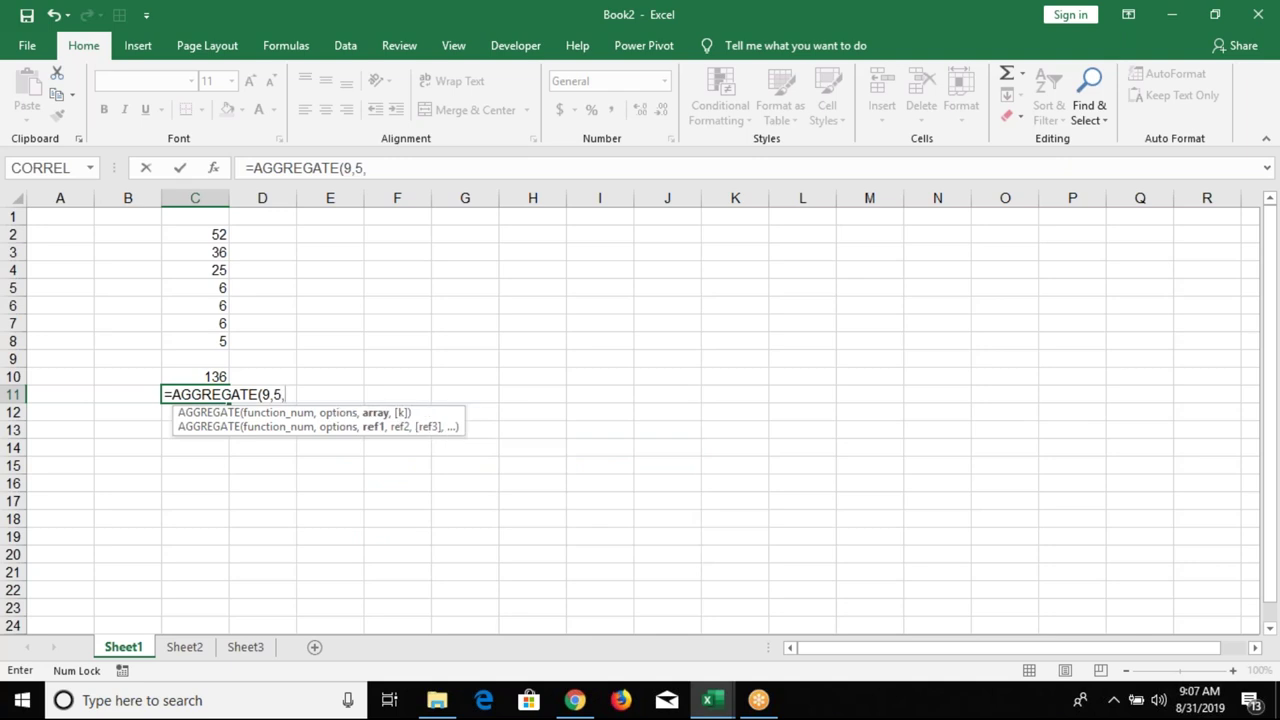
key(Up)
key(Up)
key(Up)
key(ctrl+shift+Up)
key(Return)
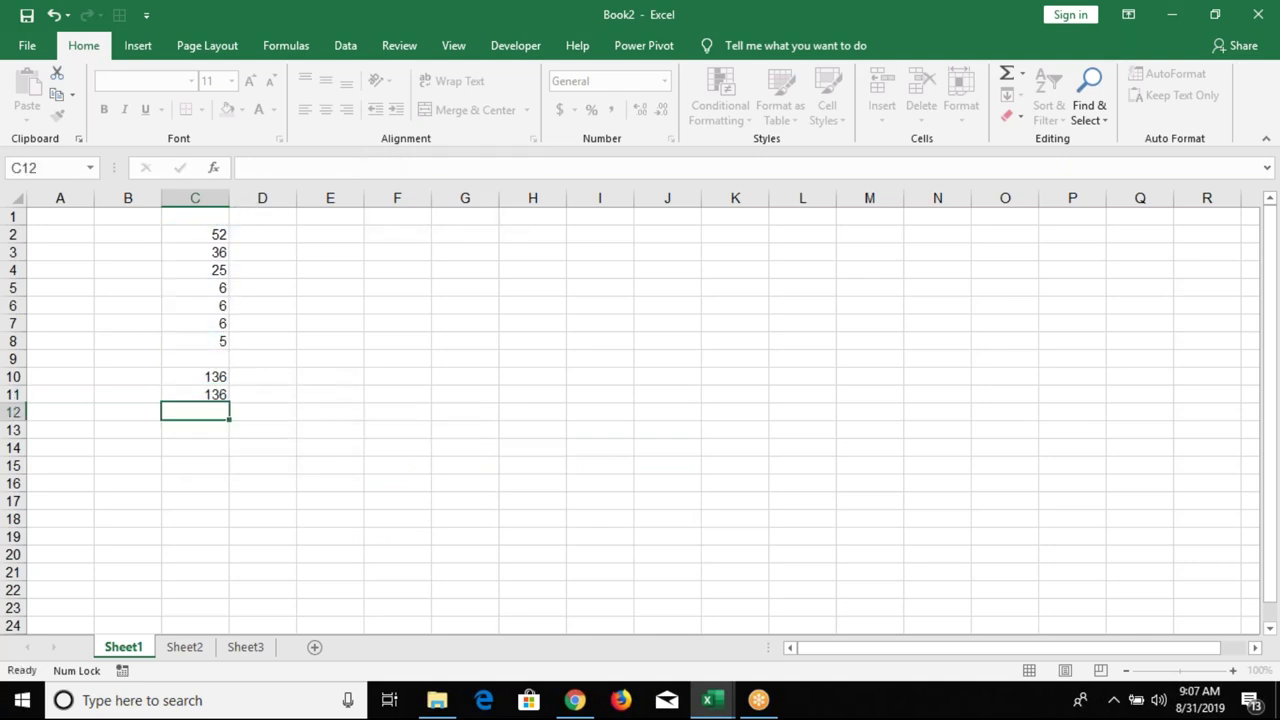
Hide rows 4–5 so C11 shows 105 while C10 stays at 136.
key(Up)
key(Up)
key(Up)
key(Up)
key(Up)
key(Up)
key(Up)
key(Up)
key(shift+space)
key(shift+Down)
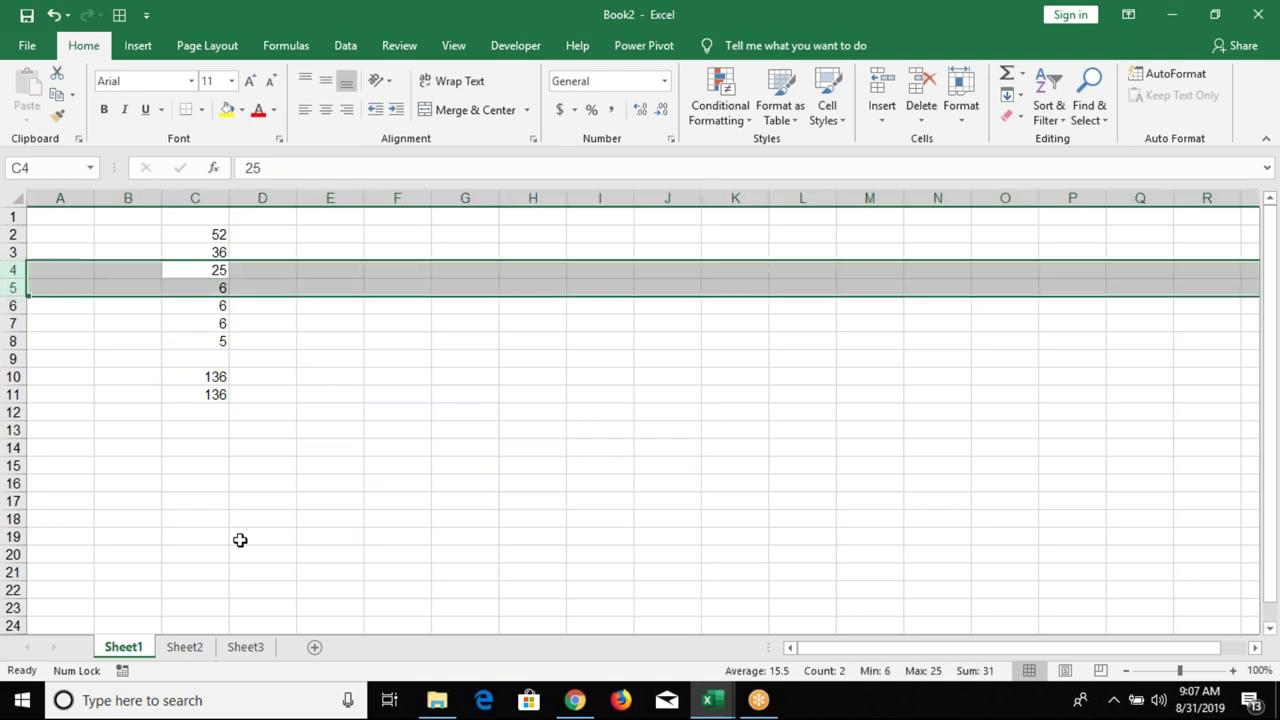
right_click(15, 271)
click(62, 497)
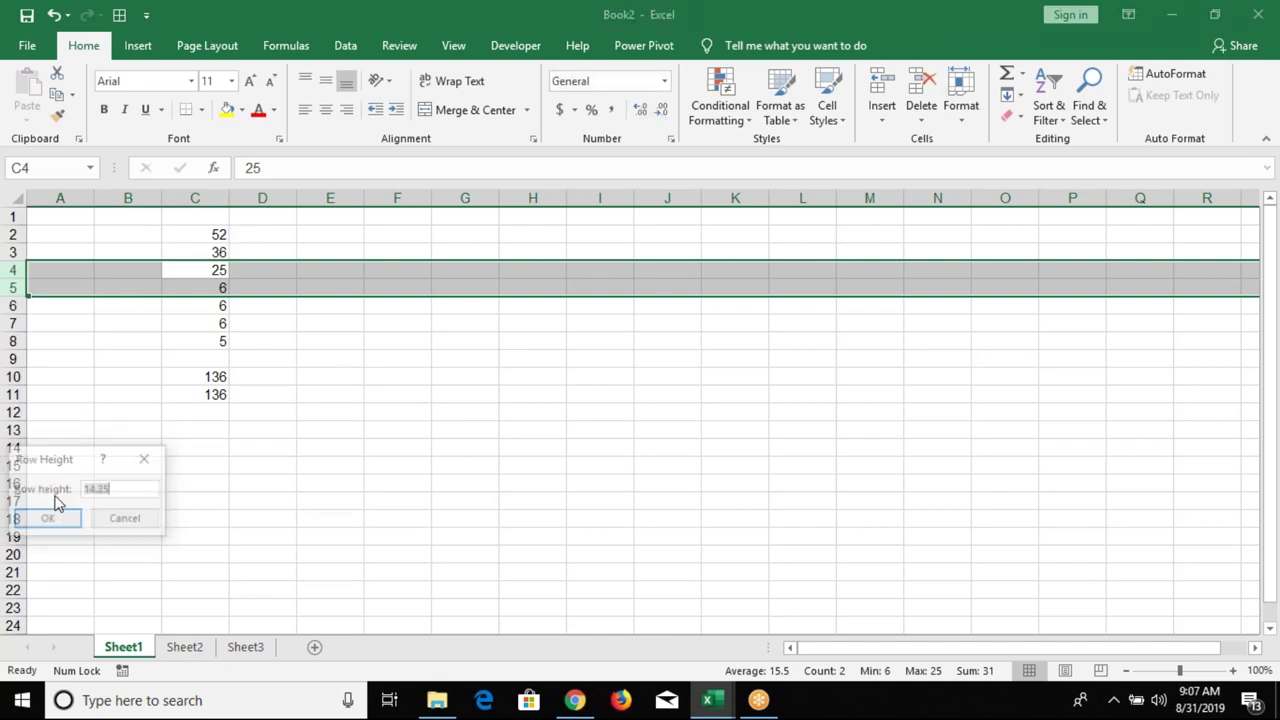
click(50, 518)
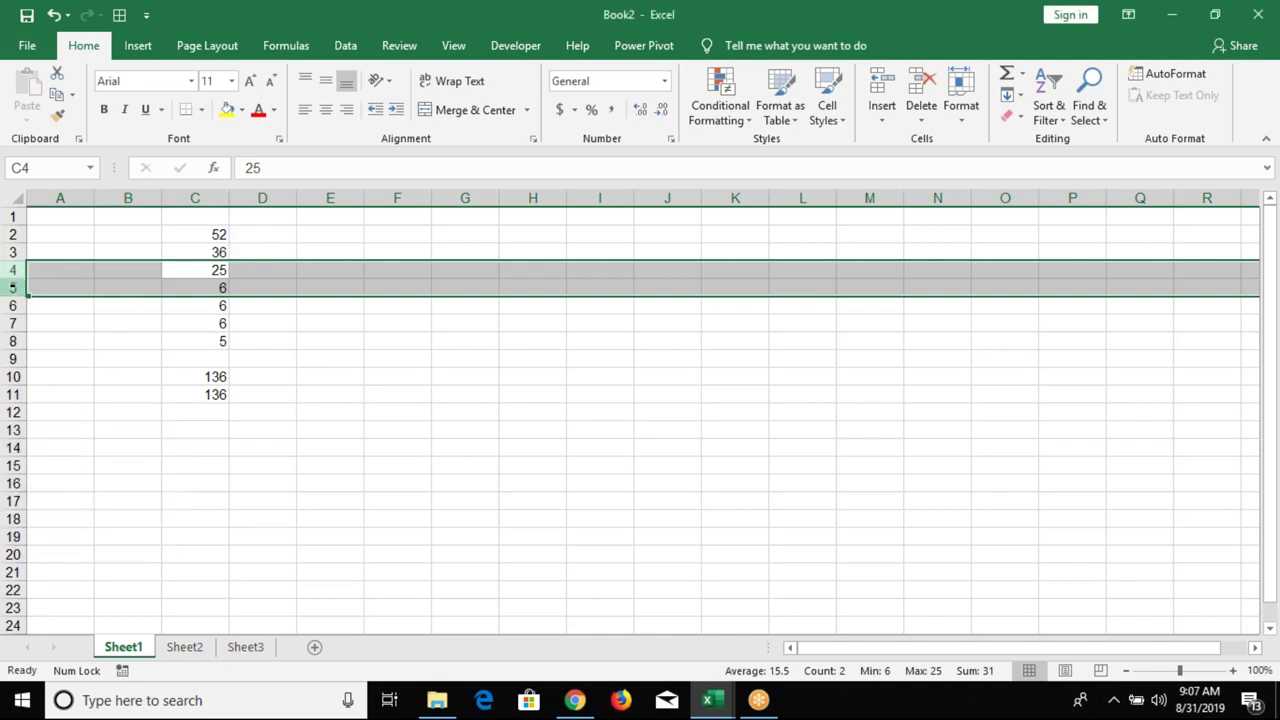
right_click(15, 285)
click(69, 524)
click(100, 409)
click(183, 357)
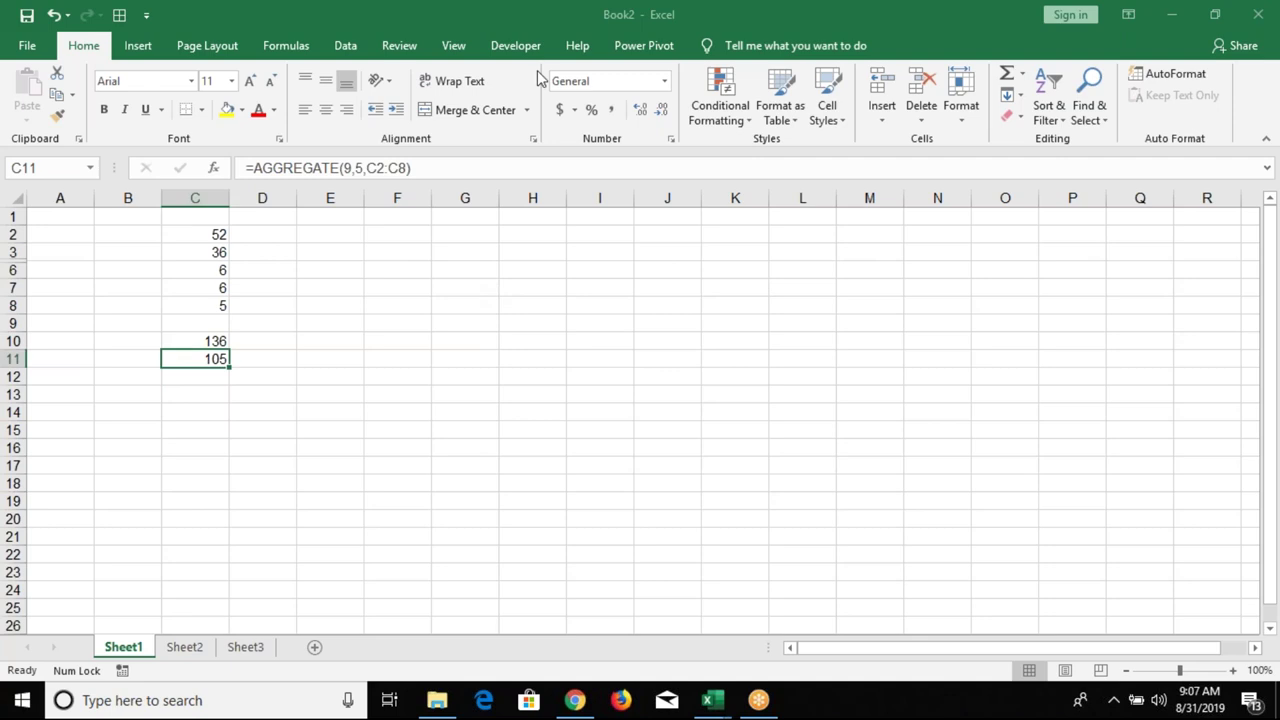
Close Book2 without saving.
double_click(544, 17)
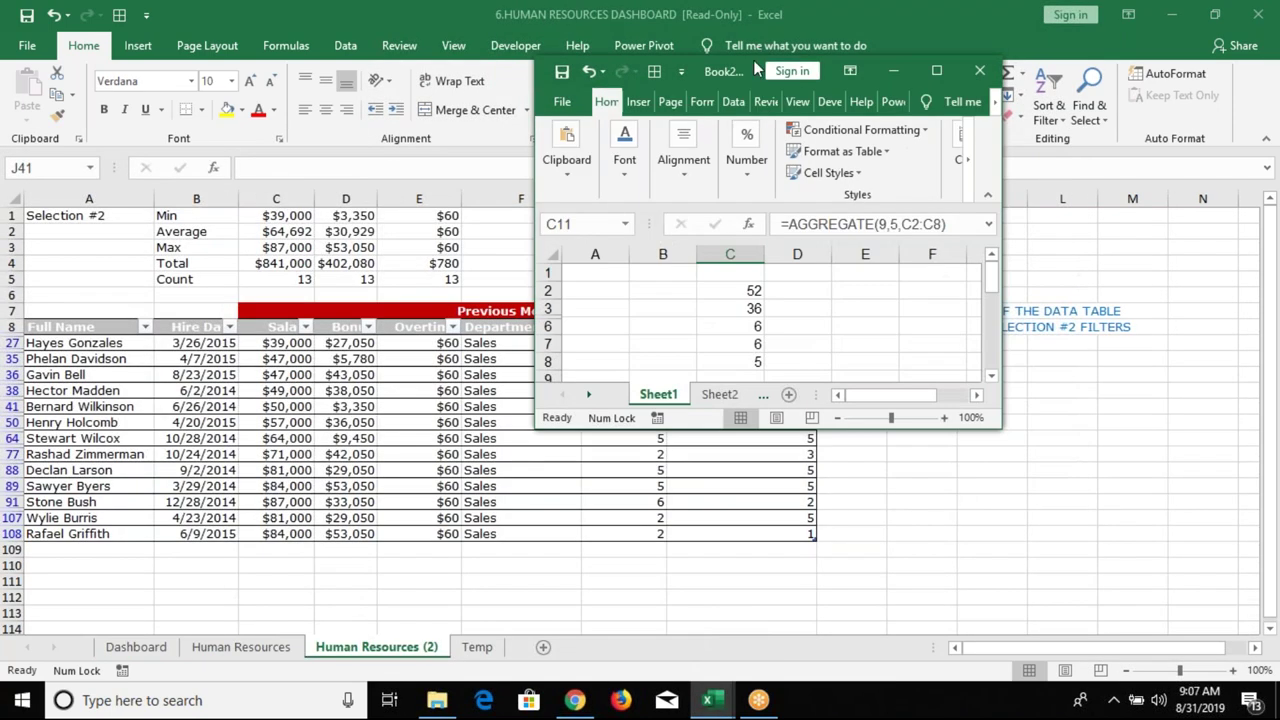
drag(703, 73, 443, 146)
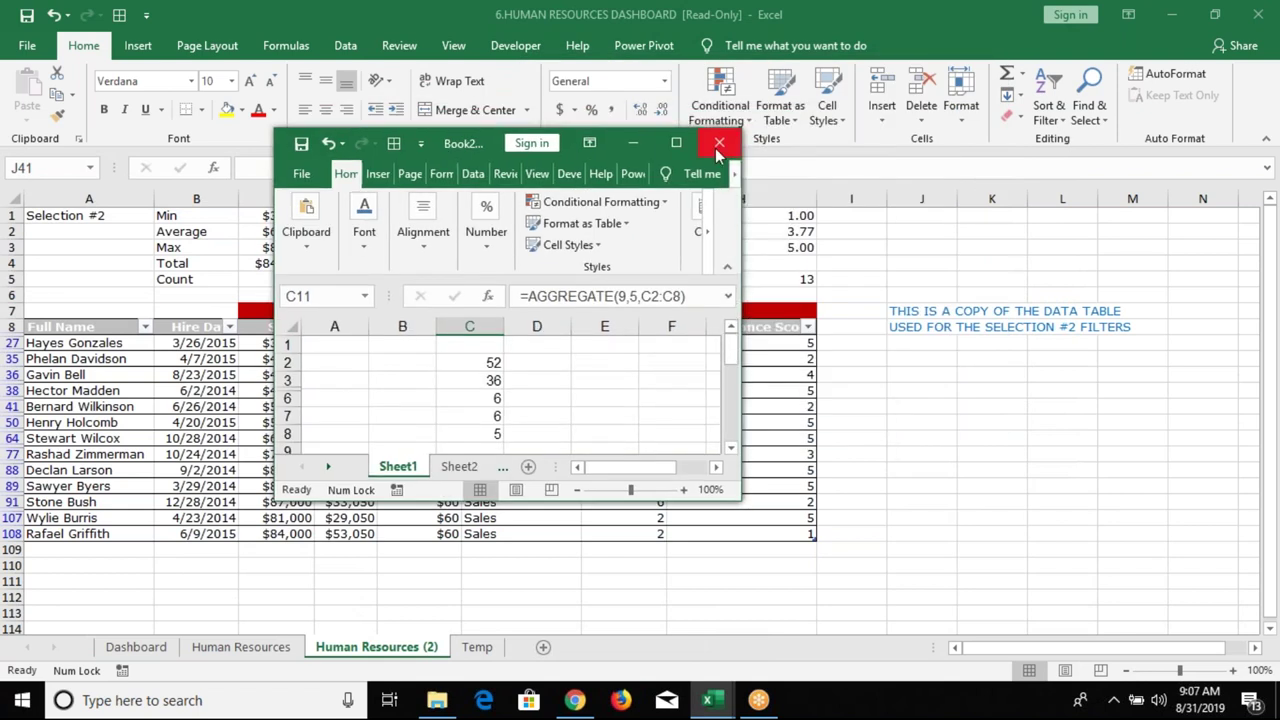
click(715, 148)
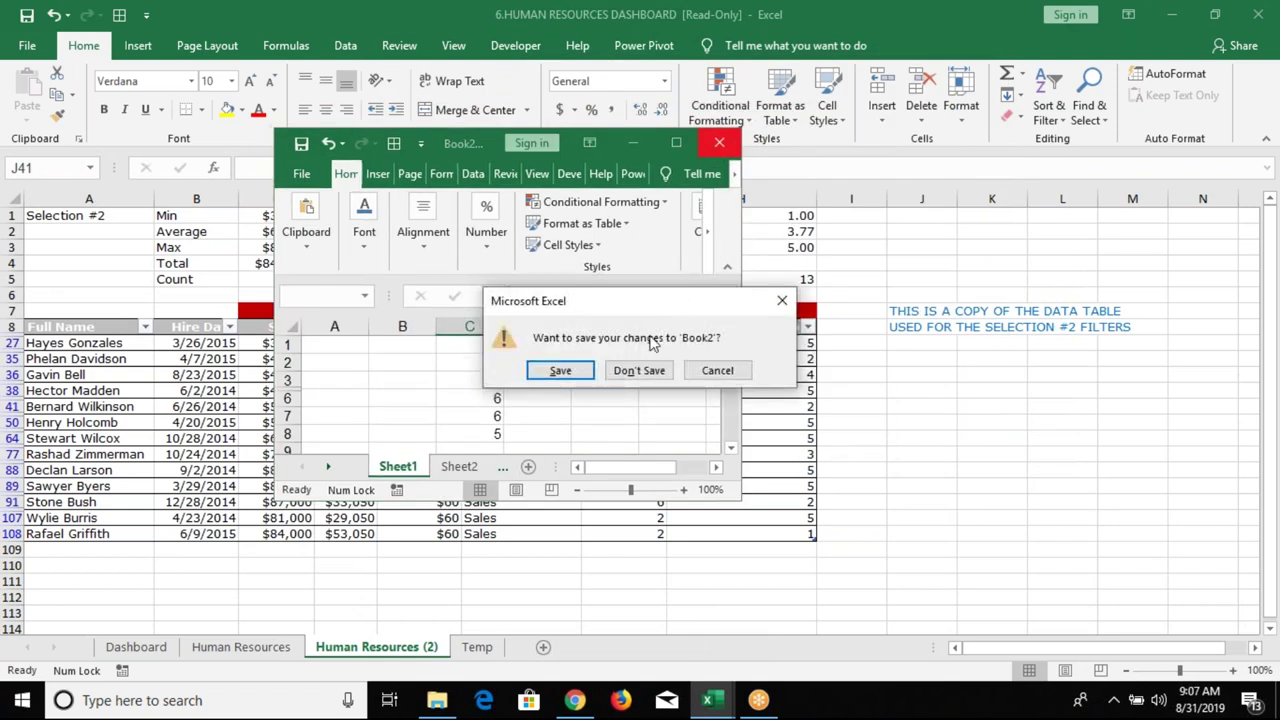
click(648, 371)
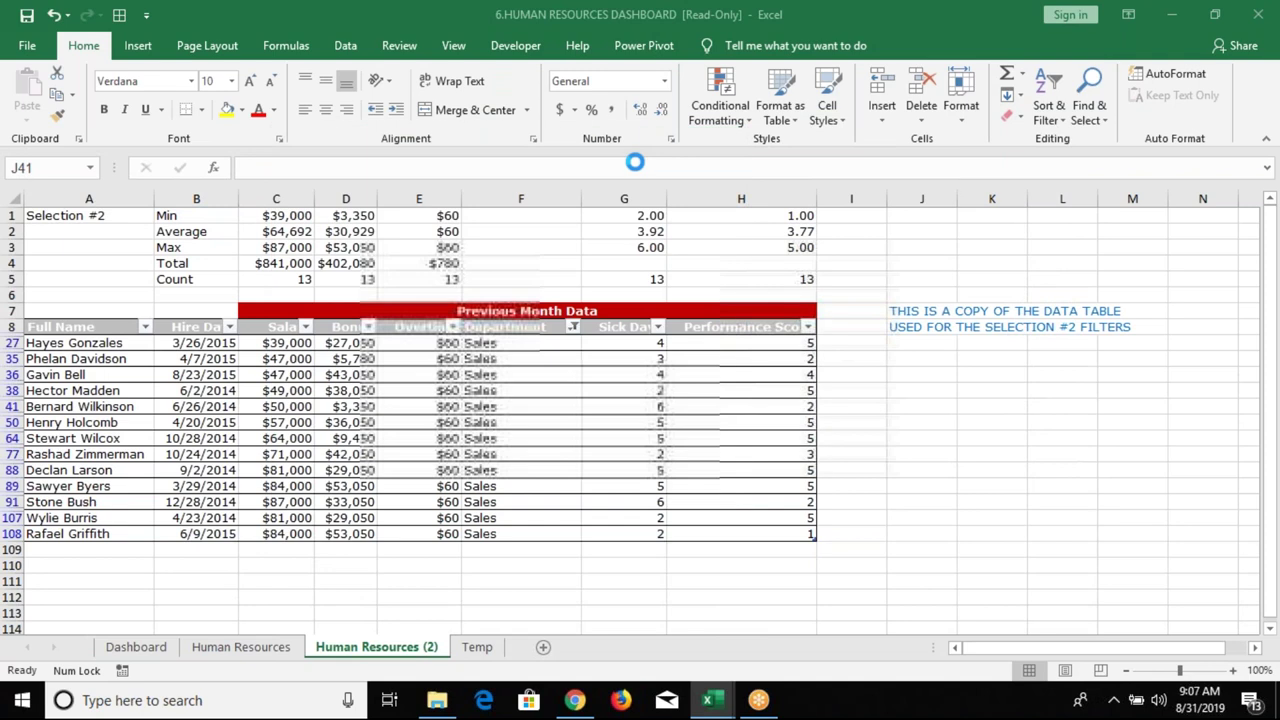
Close the 6.HUMAN RESOURCES DASHBOARD workbook without saving, then restore the Data workbook window.
double_click(538, 15)
drag(786, 64, 745, 148)
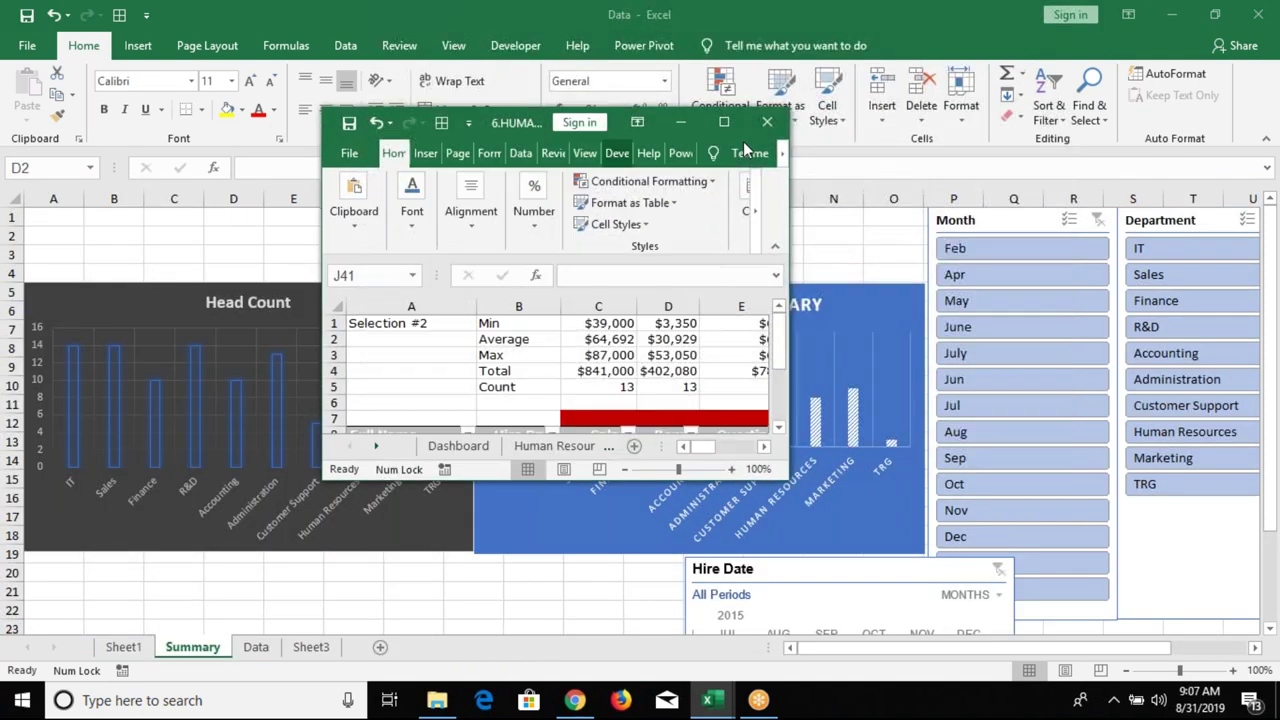
click(767, 122)
click(640, 374)
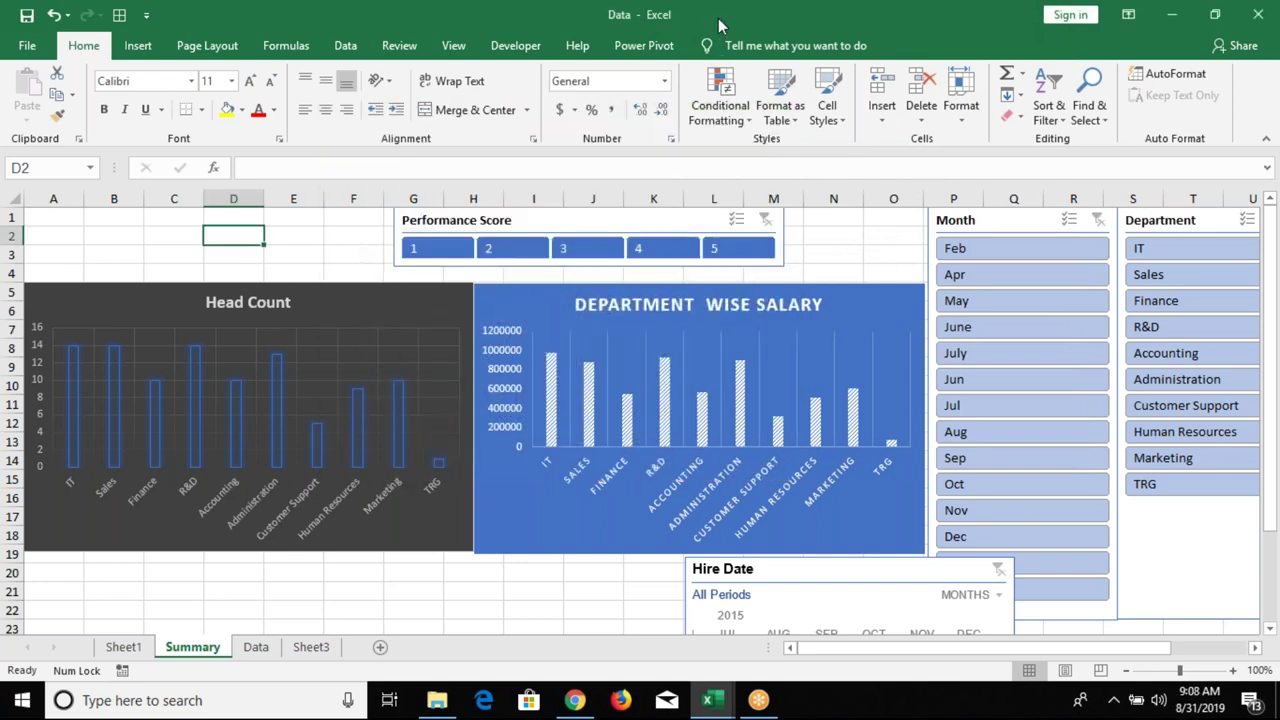
double_click(719, 18)
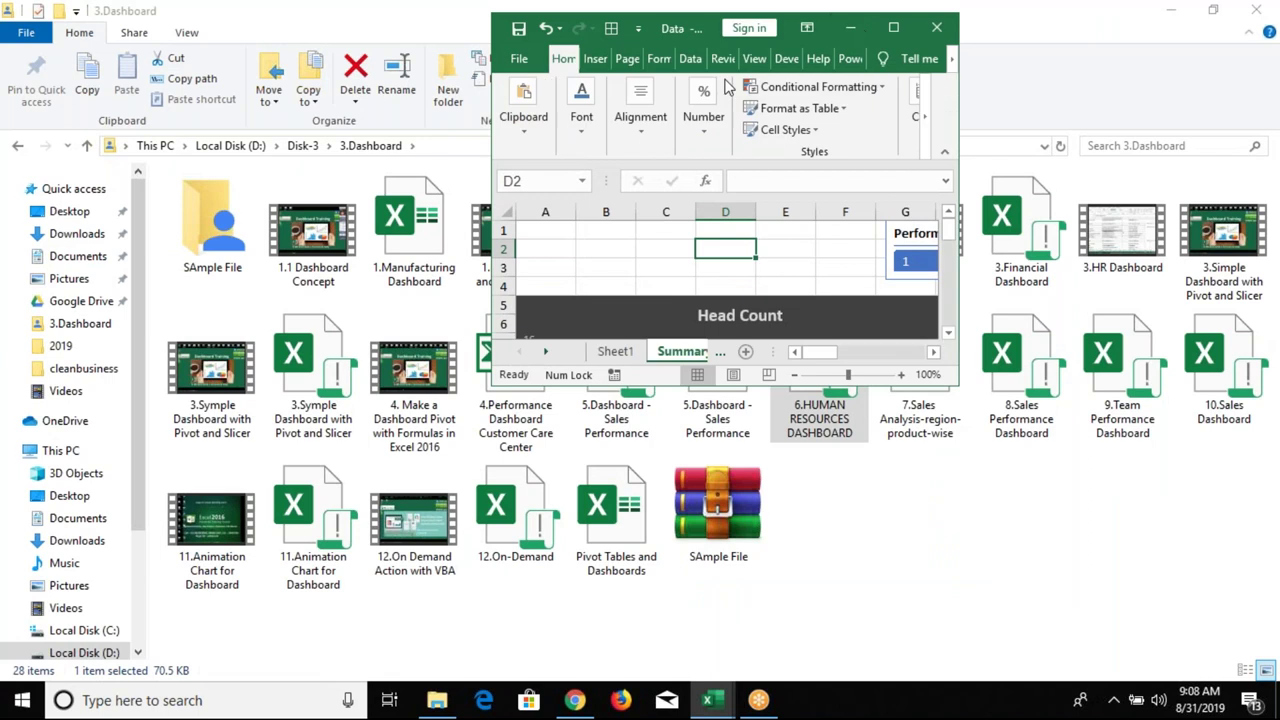
Save and close Data.xlsm, then bring the blank Book1 workbook to the front.
click(937, 30)
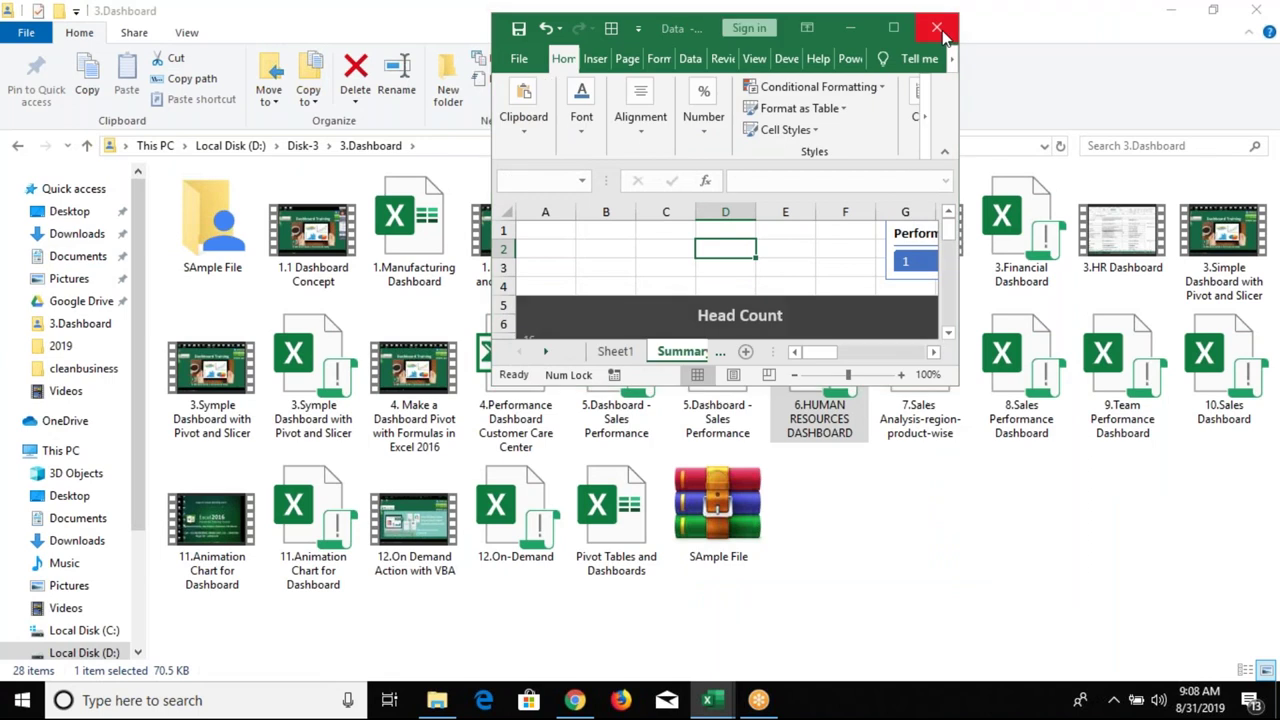
click(560, 370)
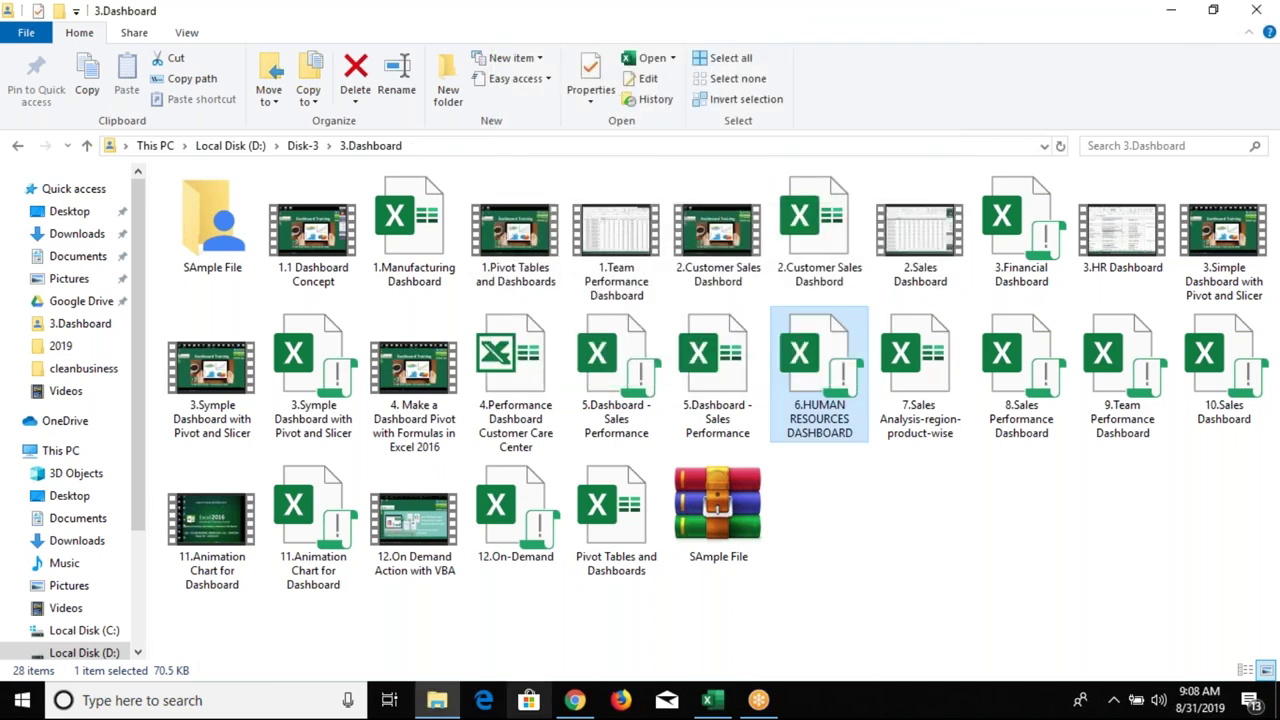
click(712, 700)
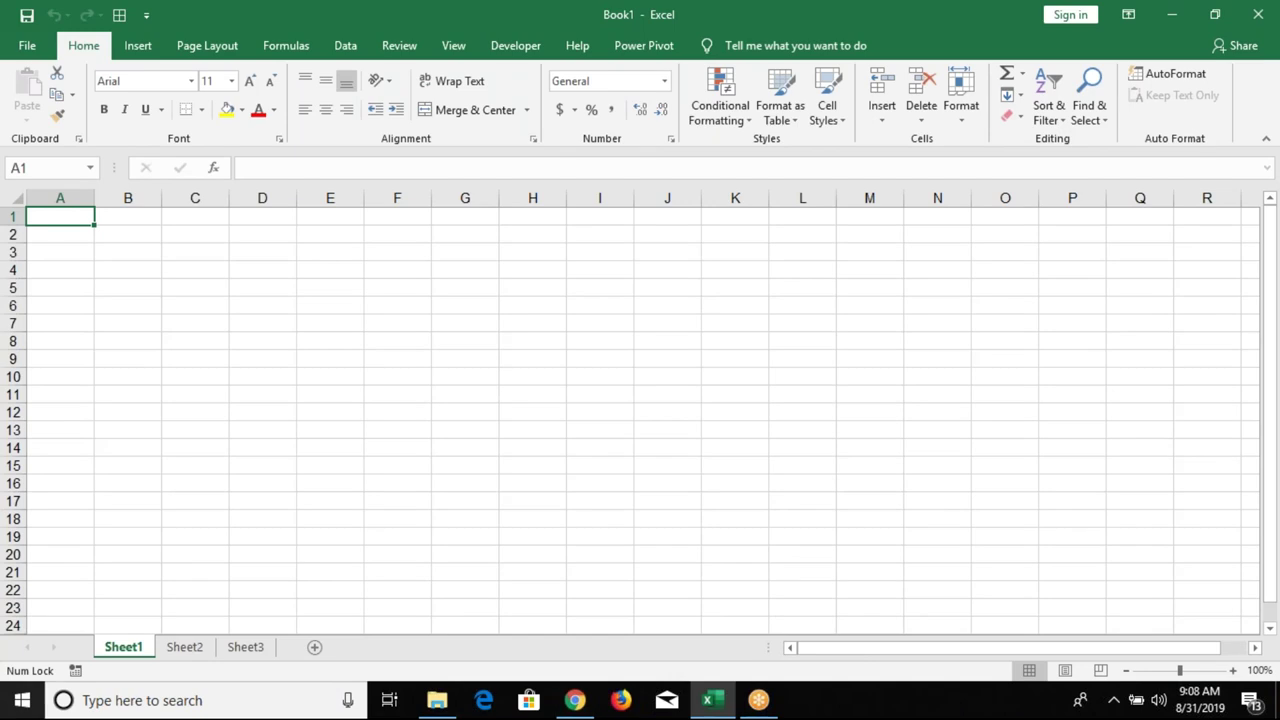
Rename the first sheet Sales and enter headers SID, Date, PID and Qty in row 1.
double_click(117, 650)
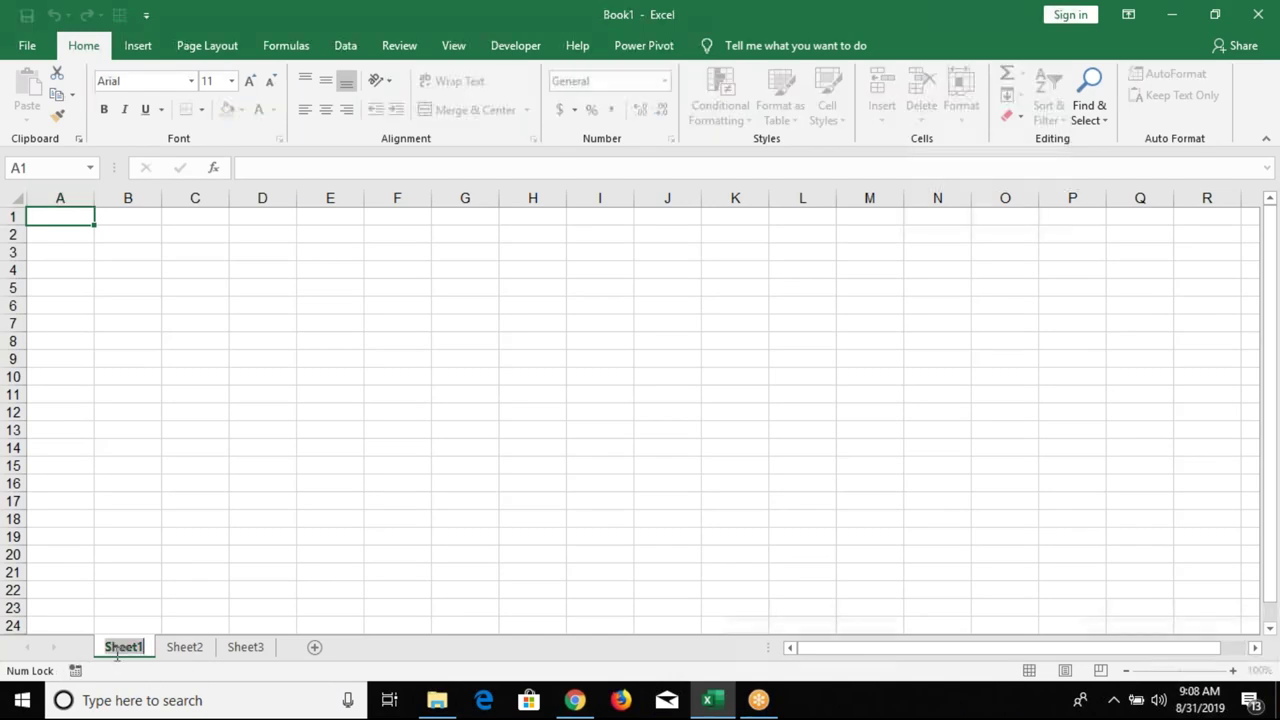
text(Sales)
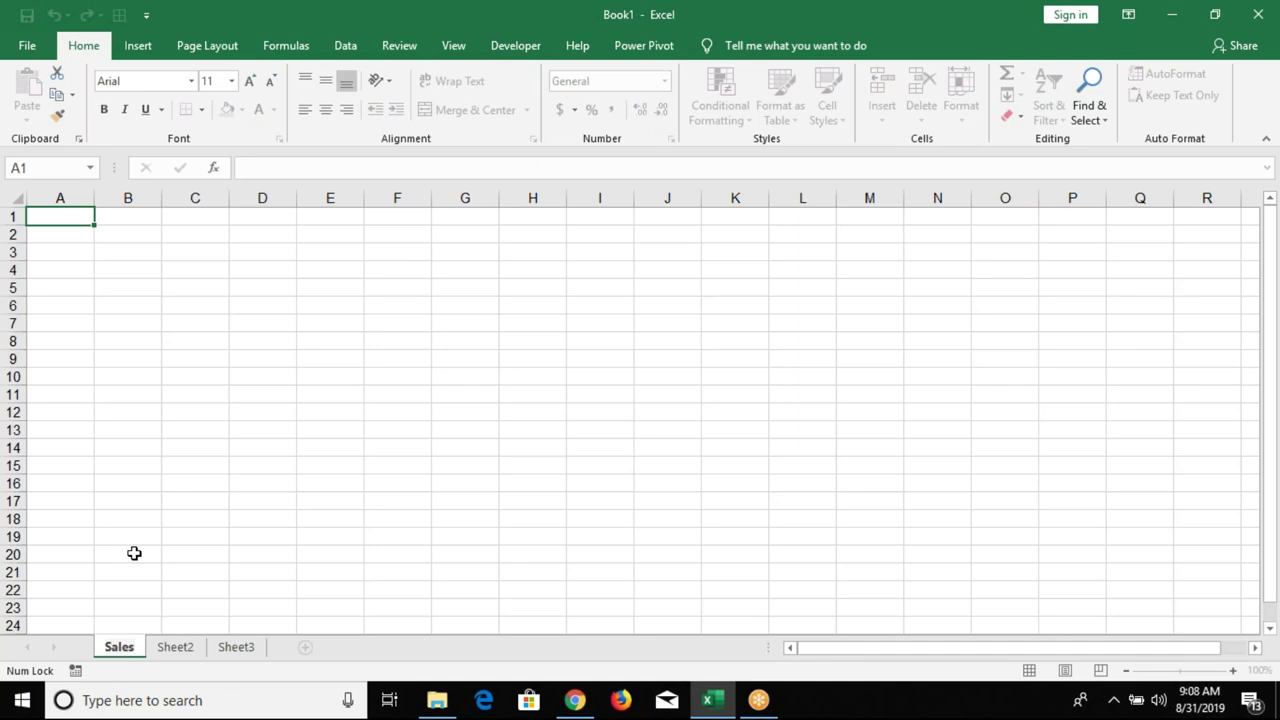
click(134, 553)
click(67, 221)
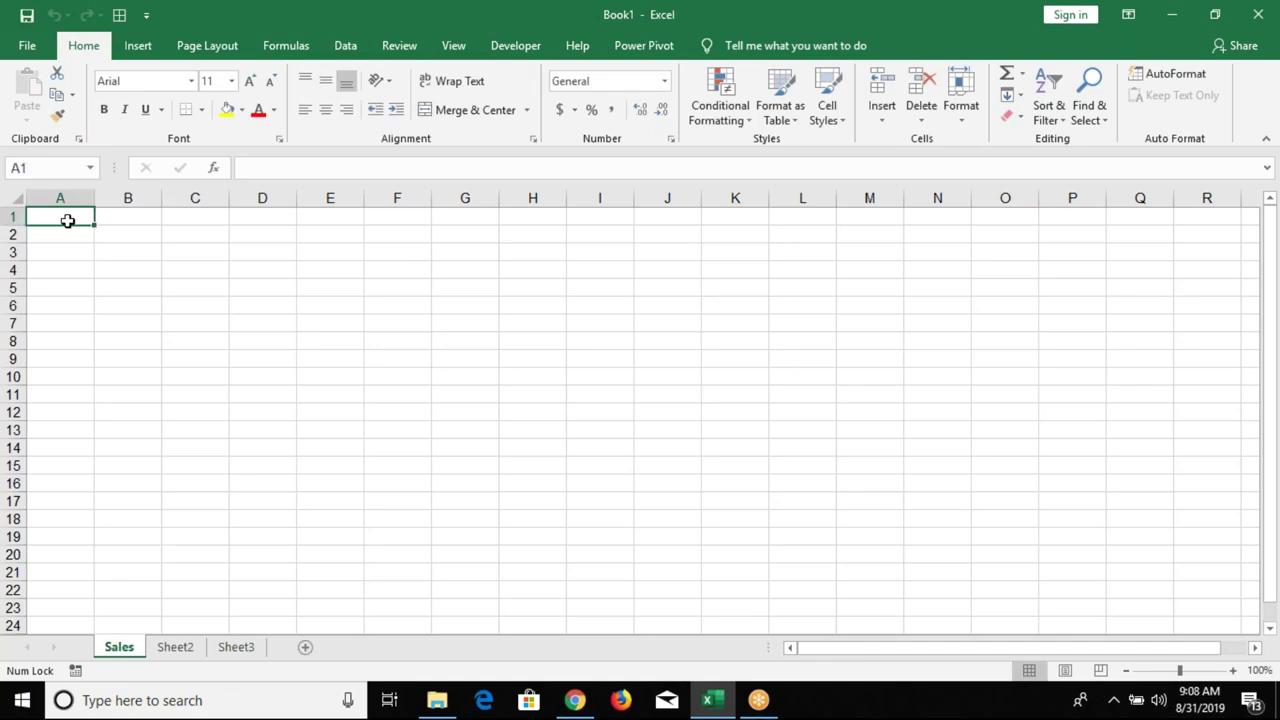
text(SID)
key(Tab)
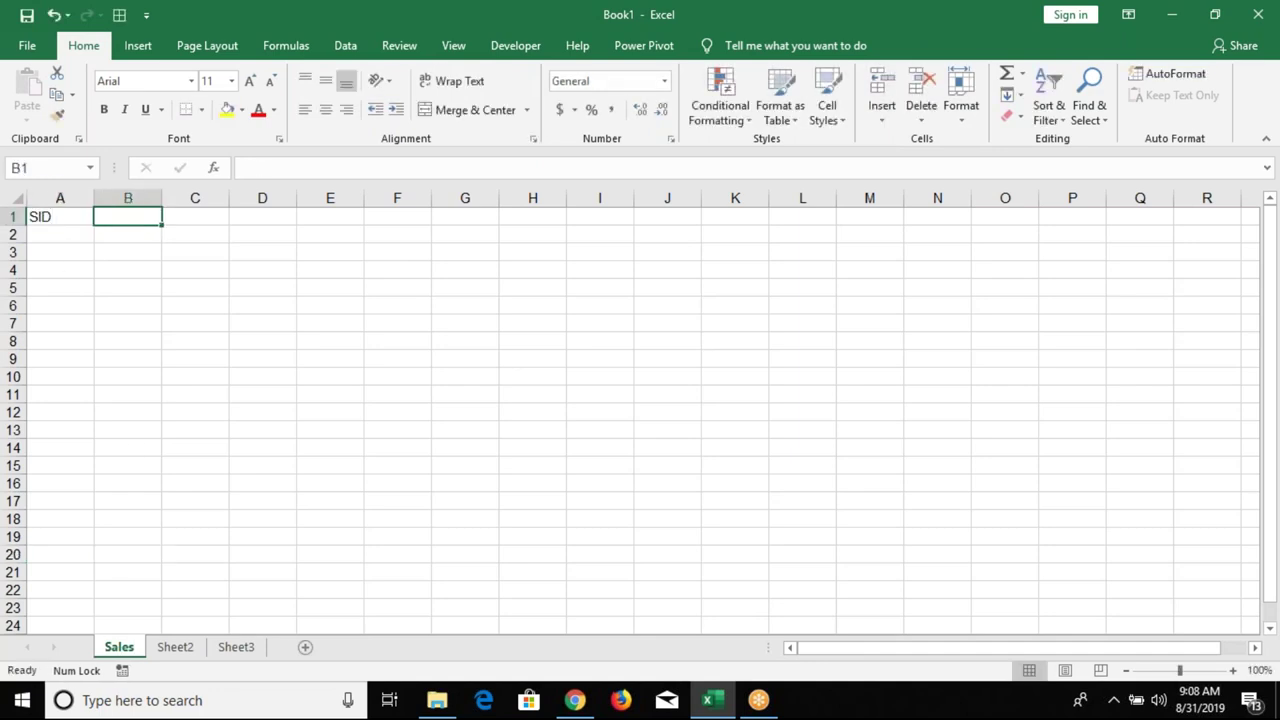
text(Date)
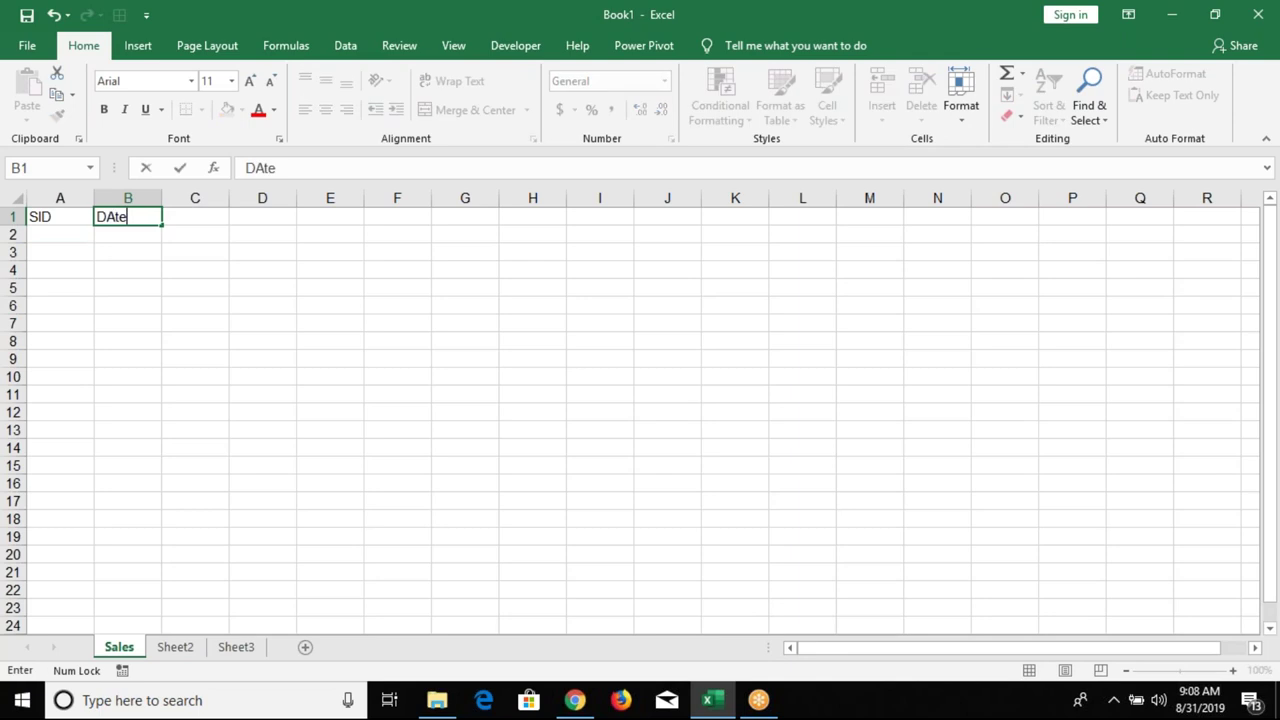
key(Tab)
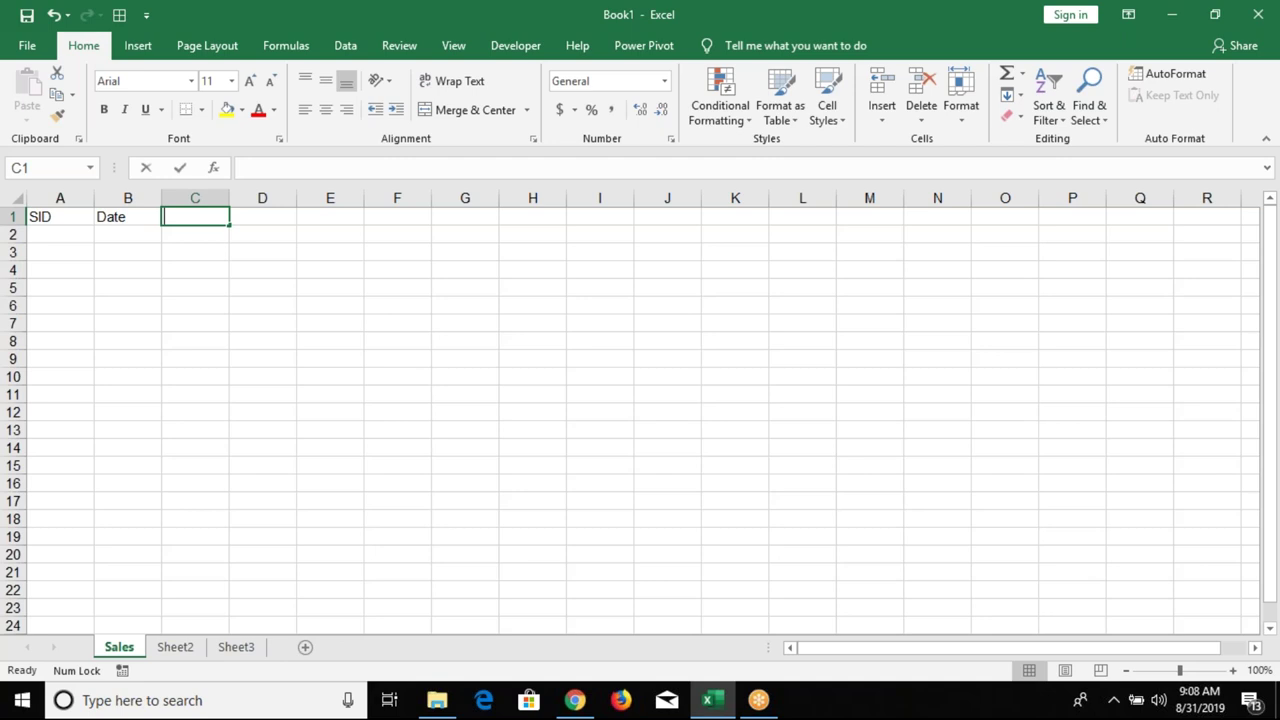
text(PID)
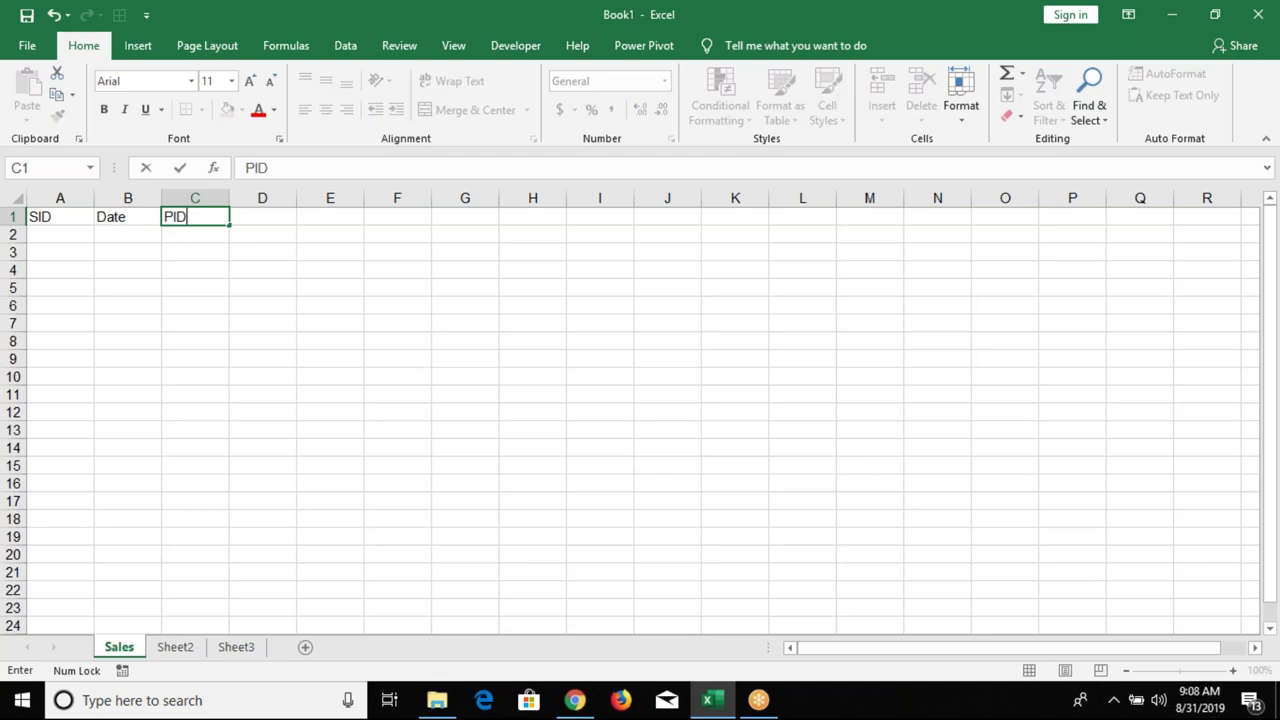
key(Tab)
text(Qt)
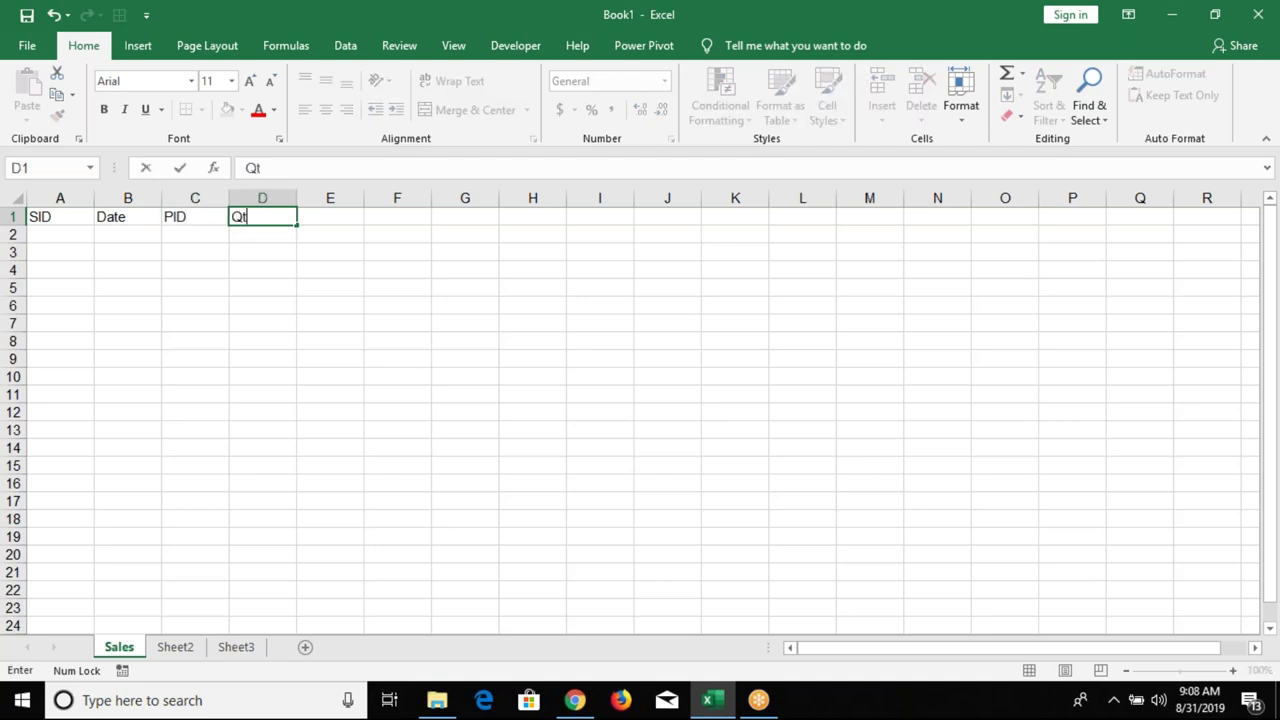
text(y)
key(Tab)
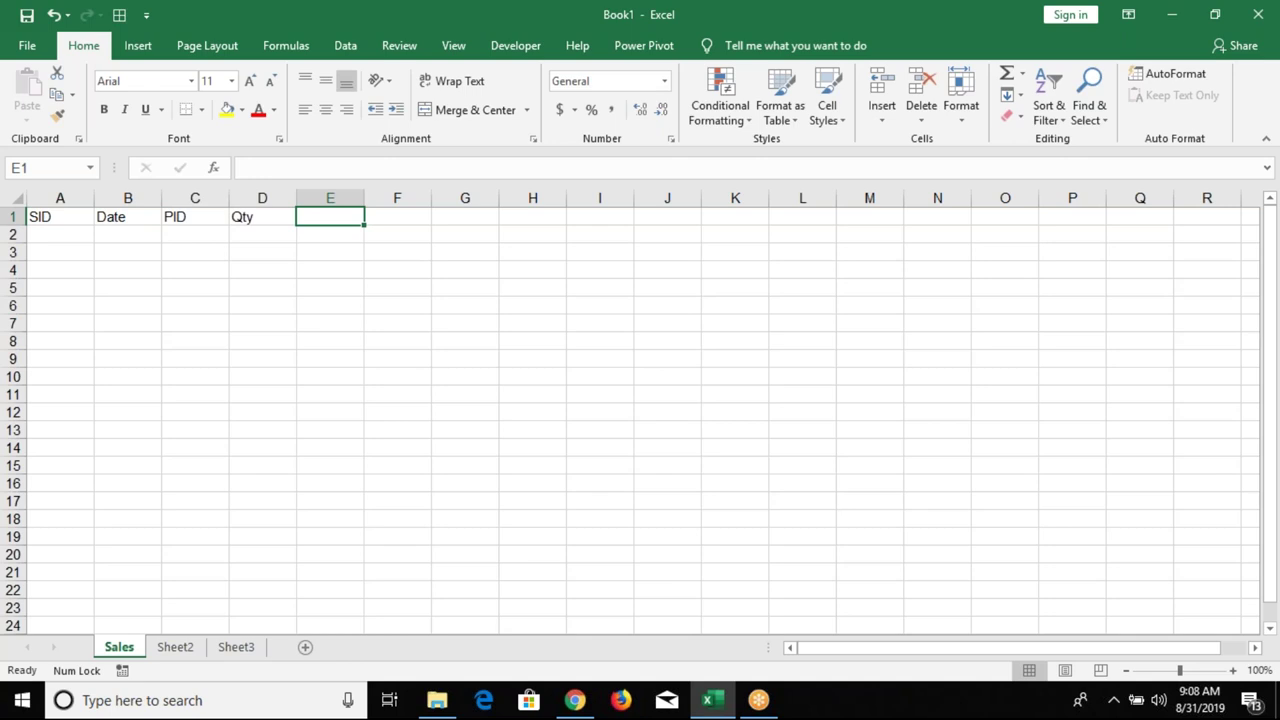
Enter 1 and 2 in A2:A3 to seed the SID series.
click(262, 217)
key(Left)
key(Left)
key(Left)
key(Down)
text(1)
key(Return)
text(23)
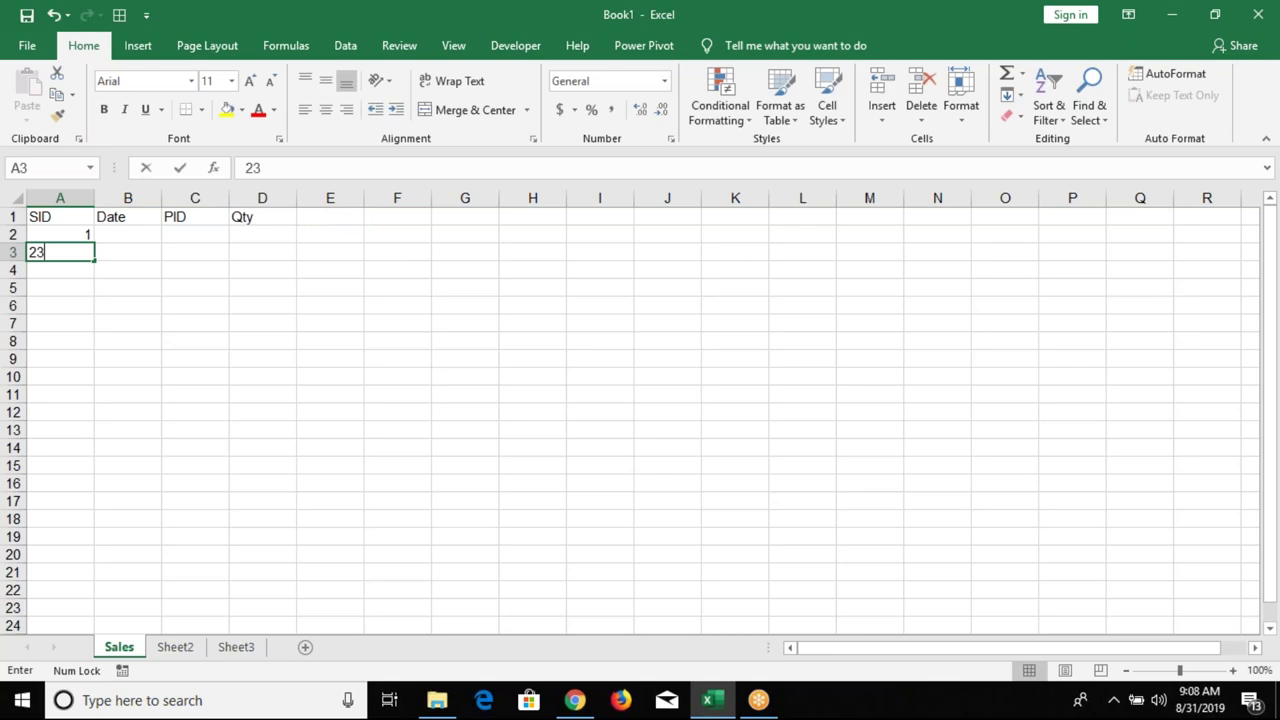
key(Escape)
text(2)
key(Up)
key(shift+Down)
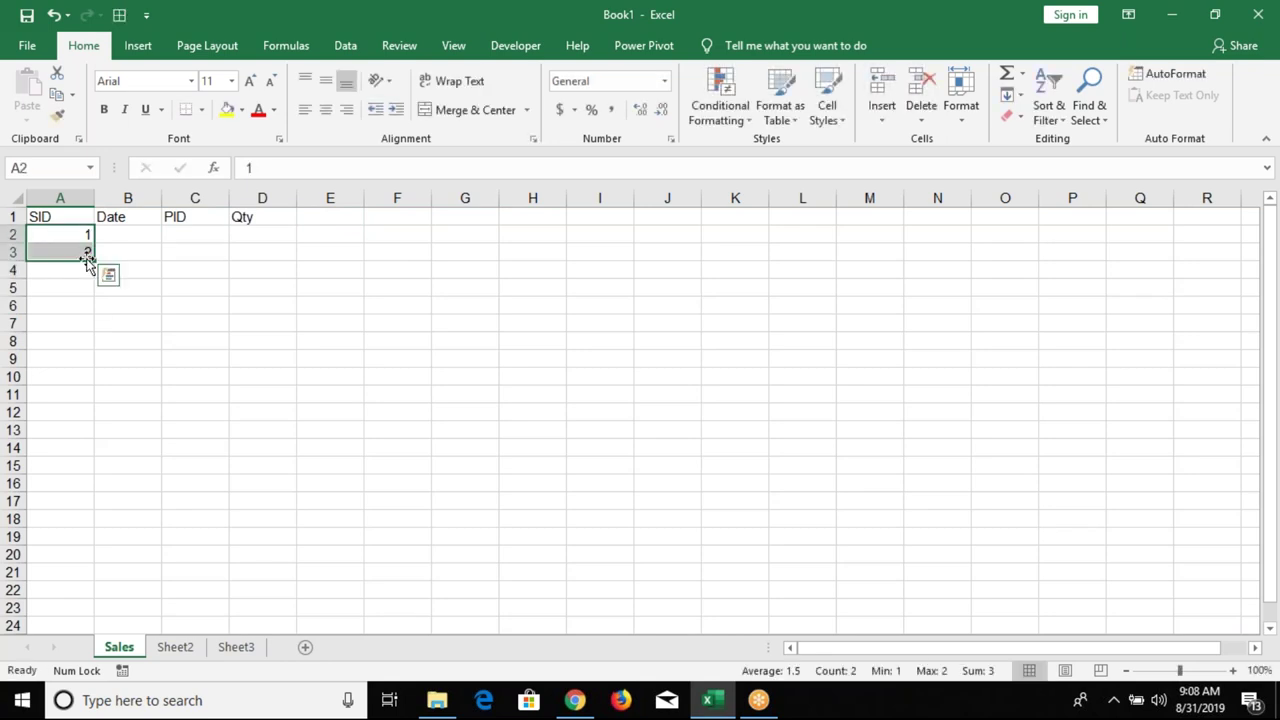
Fill the SID numbers down column A to 474 and go to cell B2.
mouse_move(87, 259)
mouse_down()
mouse_move(101, 715)
mouse_move(77, 684)
mouse_move(100, 606)
mouse_up()
click(200, 553)
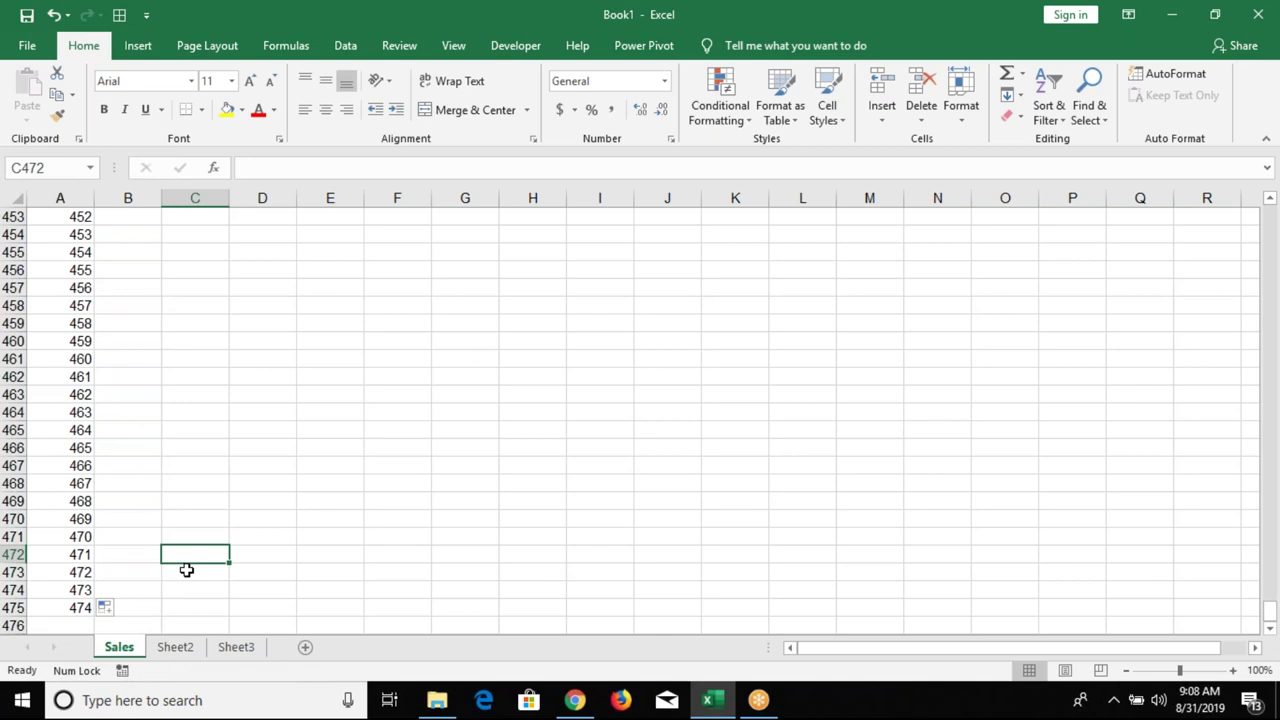
key(ctrl+Up)
key(Down)
key(Left)
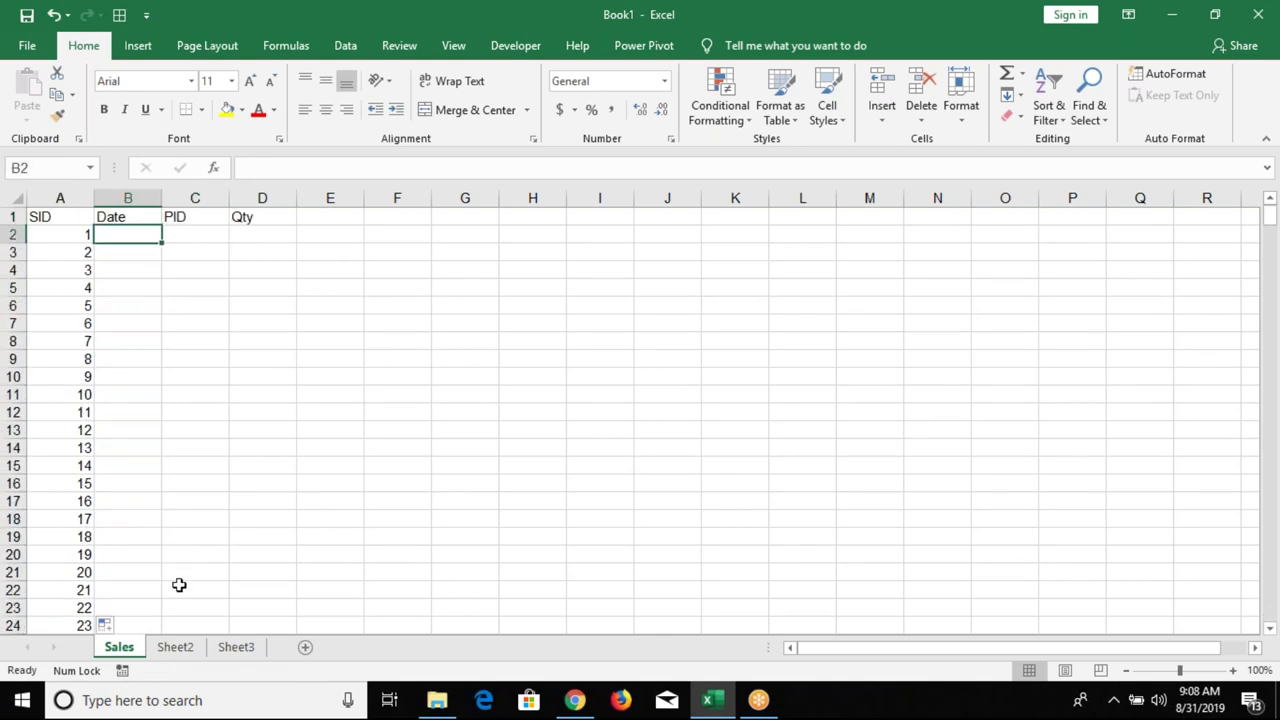
Enter 1/1 in B2 and fill the daily dates down the Date column.
text(1/1)
key(ctrl+Return)
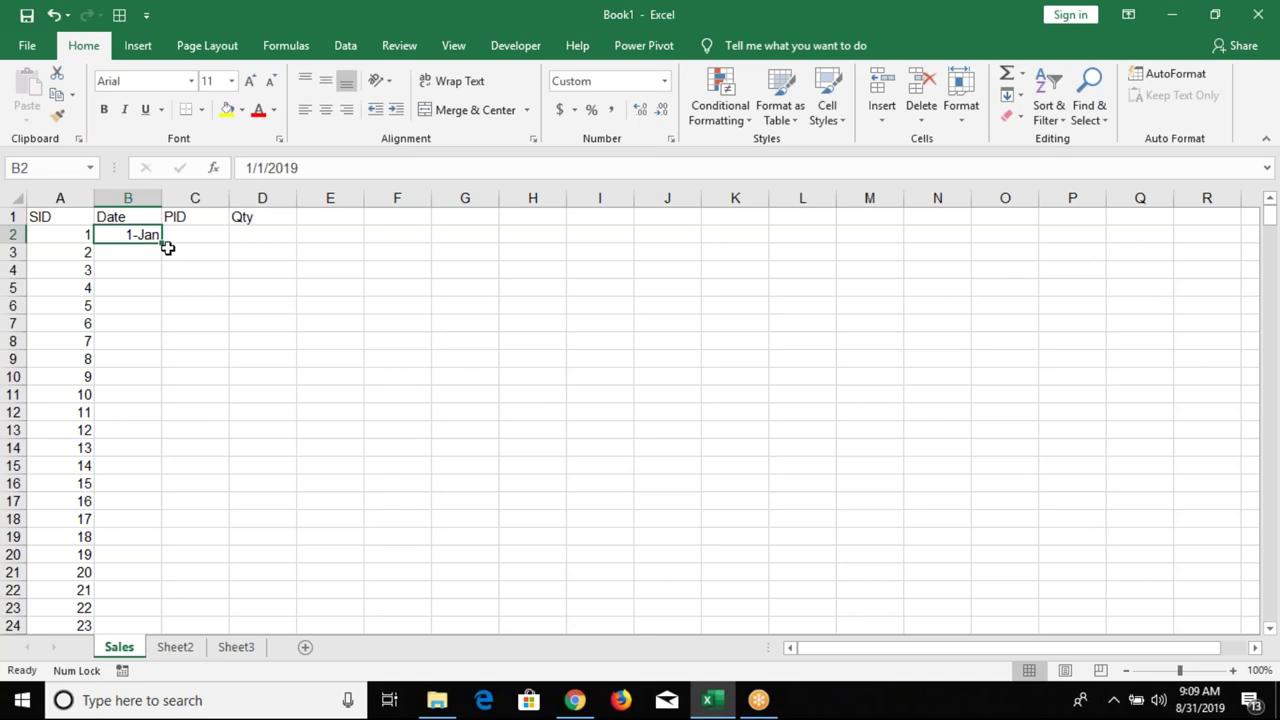
double_click(164, 243)
Fill column C with the formula =RANDBETWEEN(1,5) for random PIDs.
click(180, 238)
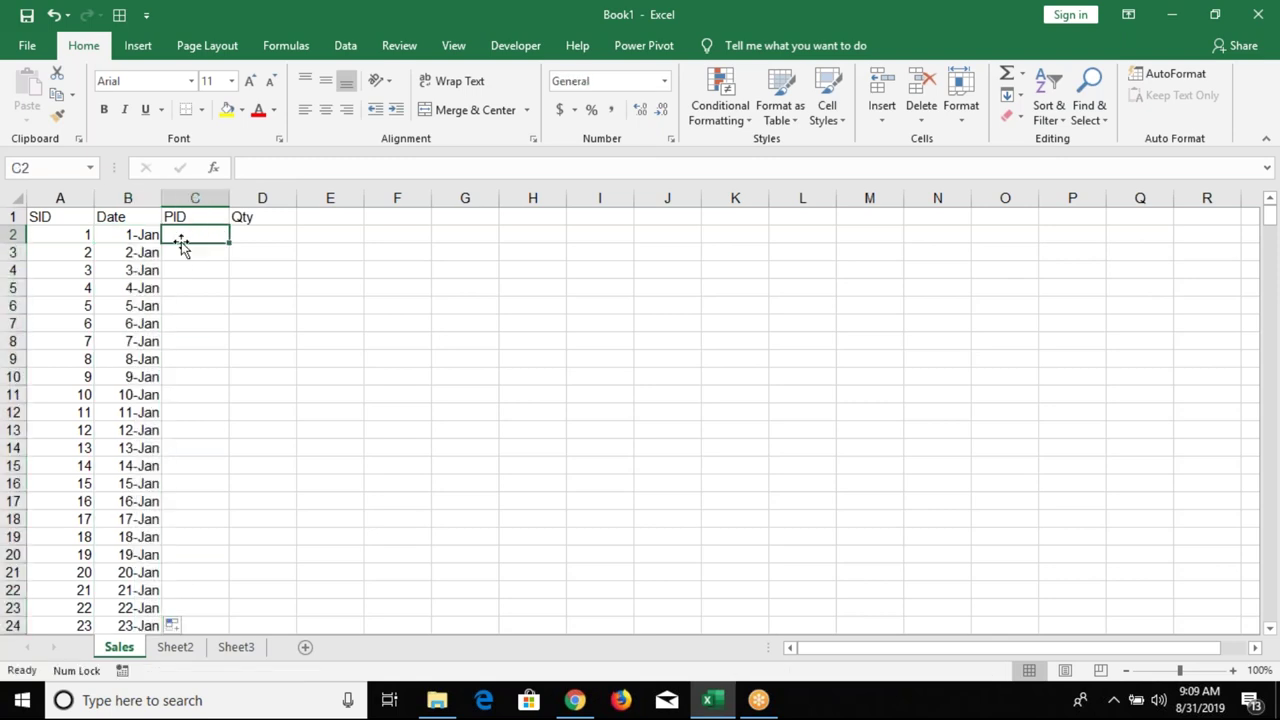
text(=ra)
key(Down)
key(Down)
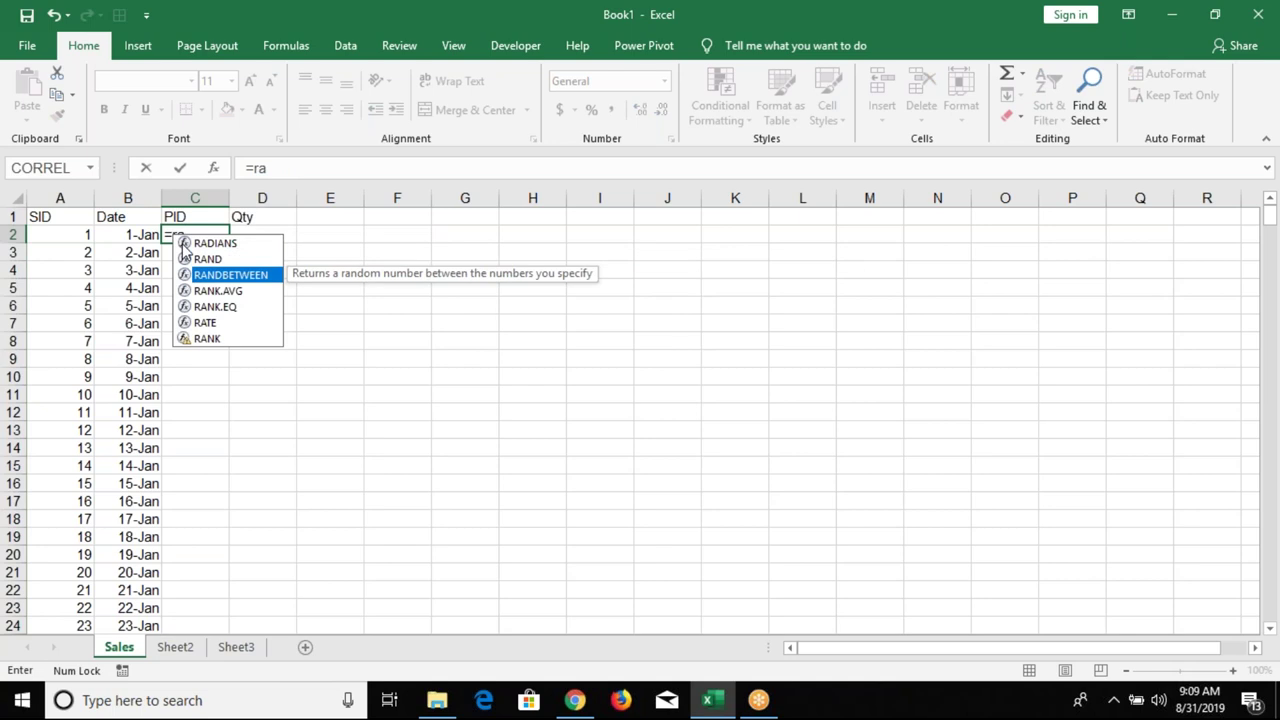
key(Tab)
text(,)
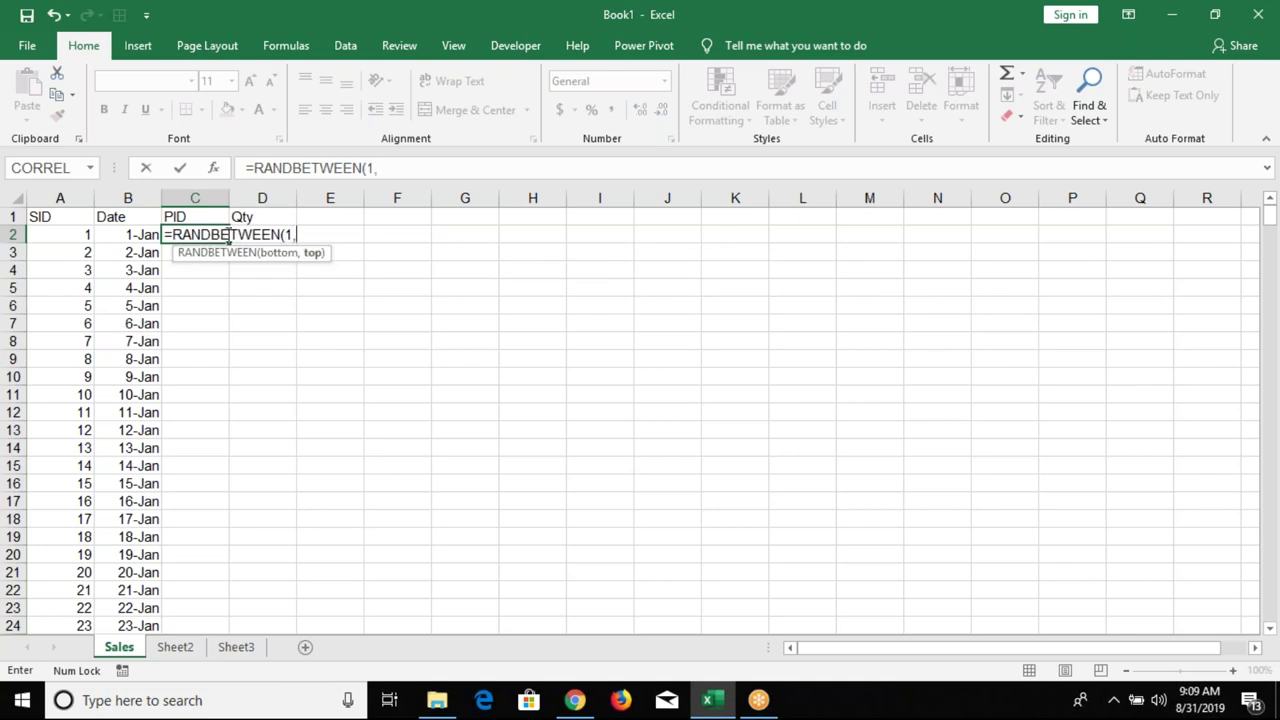
text(6)
key(BackSpace)
text(5)
key(Return)
key(Up)
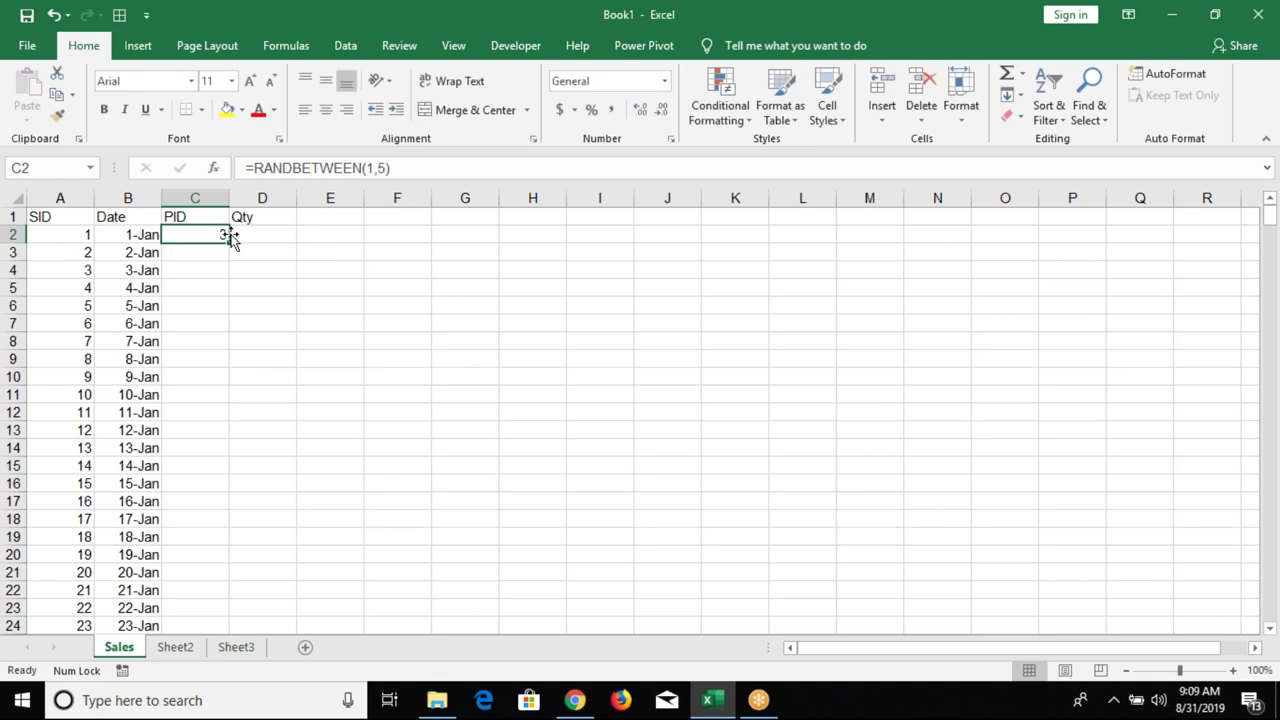
double_click(229, 243)
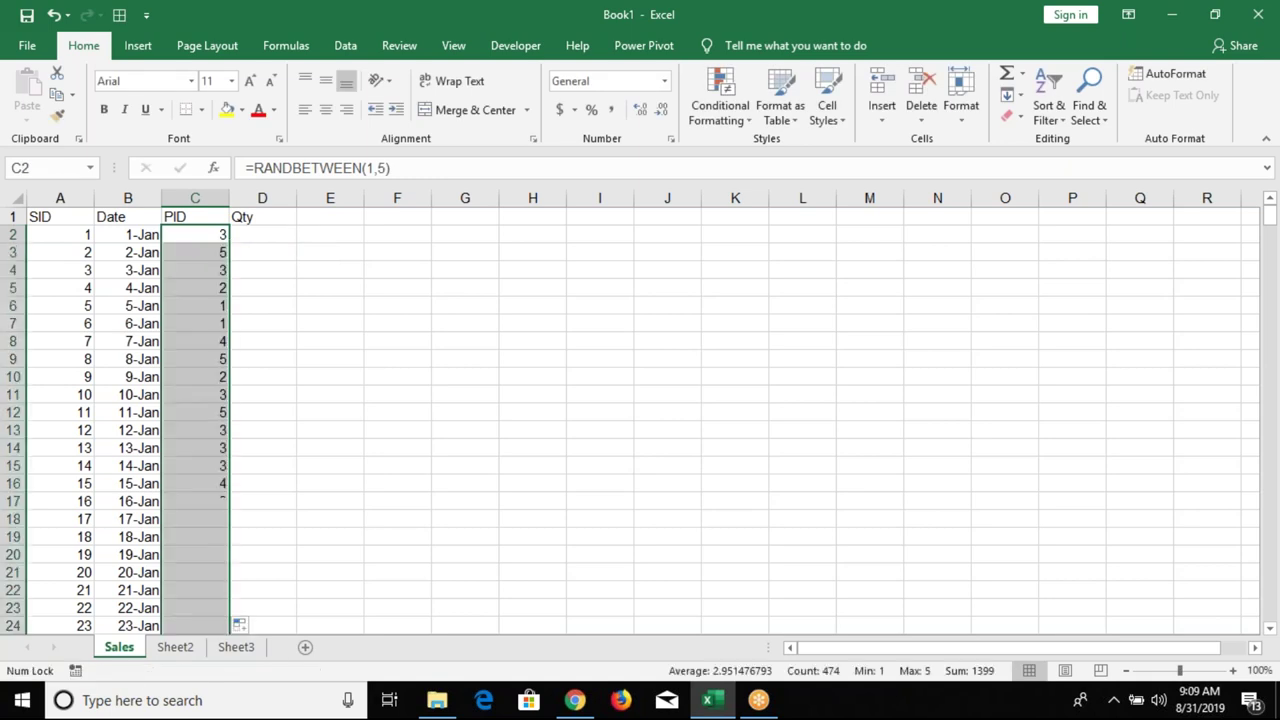
Fill column D with the formula =RANDBETWEEN(10,90) for random quantities.
click(242, 240)
text(=ran)
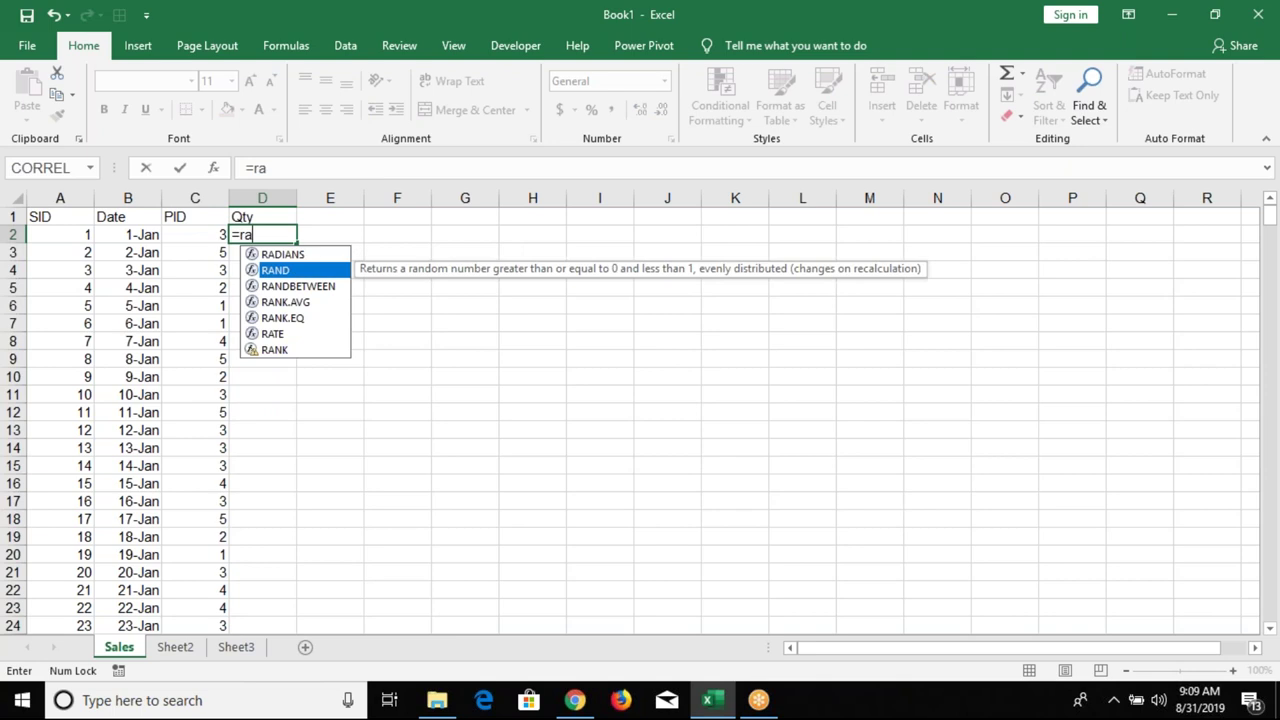
key(Down)
key(Down)
key(Tab)
text(10,90))
key(Return)
click(266, 240)
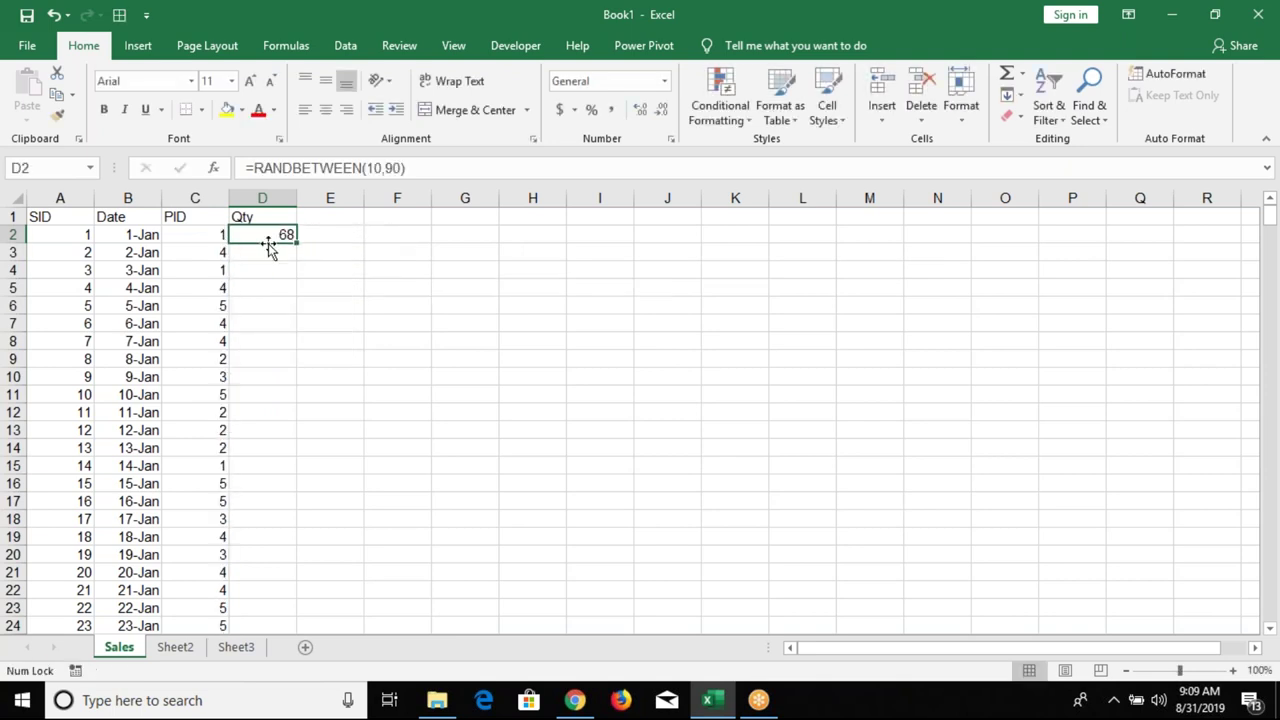
double_click(300, 240)
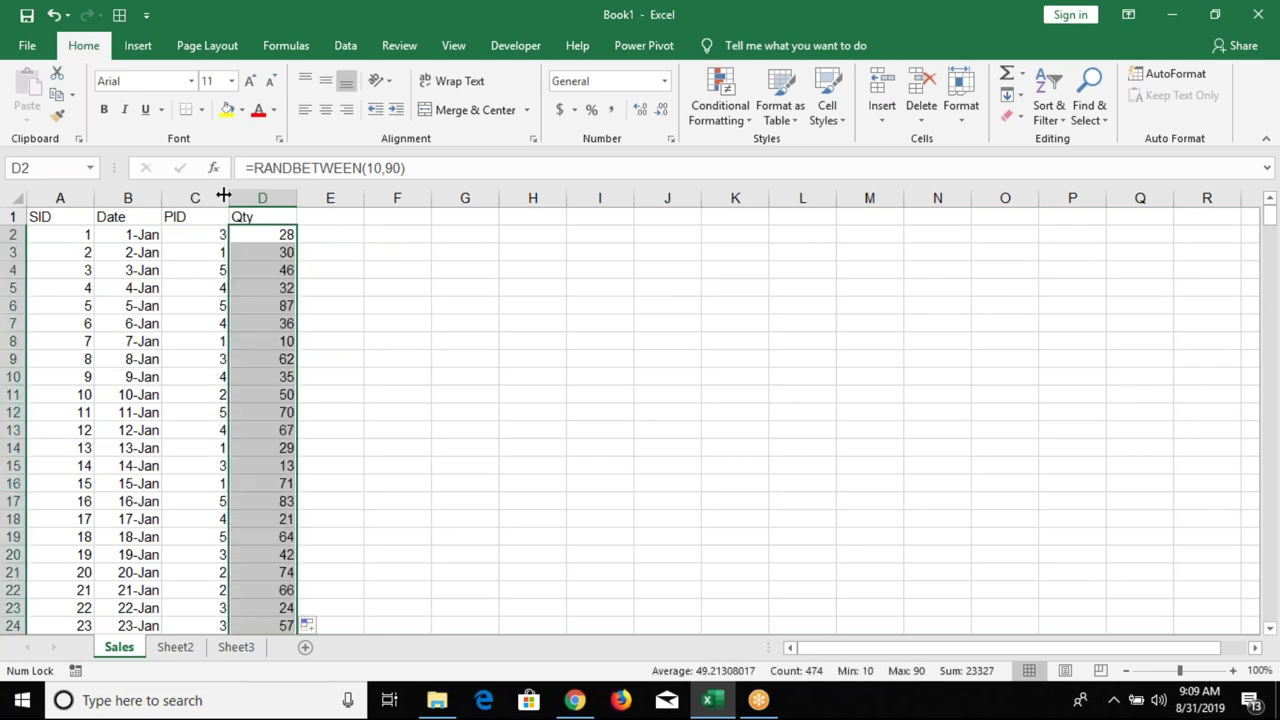
Copy the PID and Qty columns and paste them back as fixed values.
mouse_move(220, 197)
mouse_down()
mouse_move(243, 216)
mouse_move(247, 203)
mouse_up()
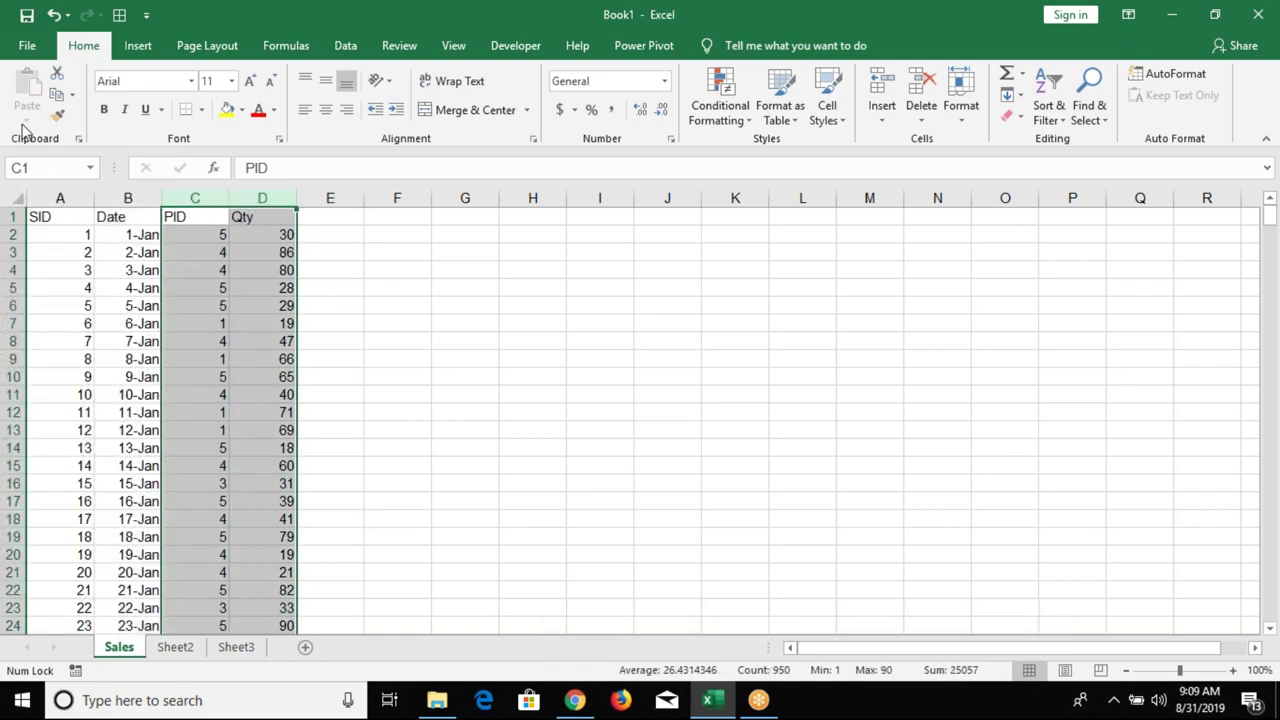
key(ctrl+c)
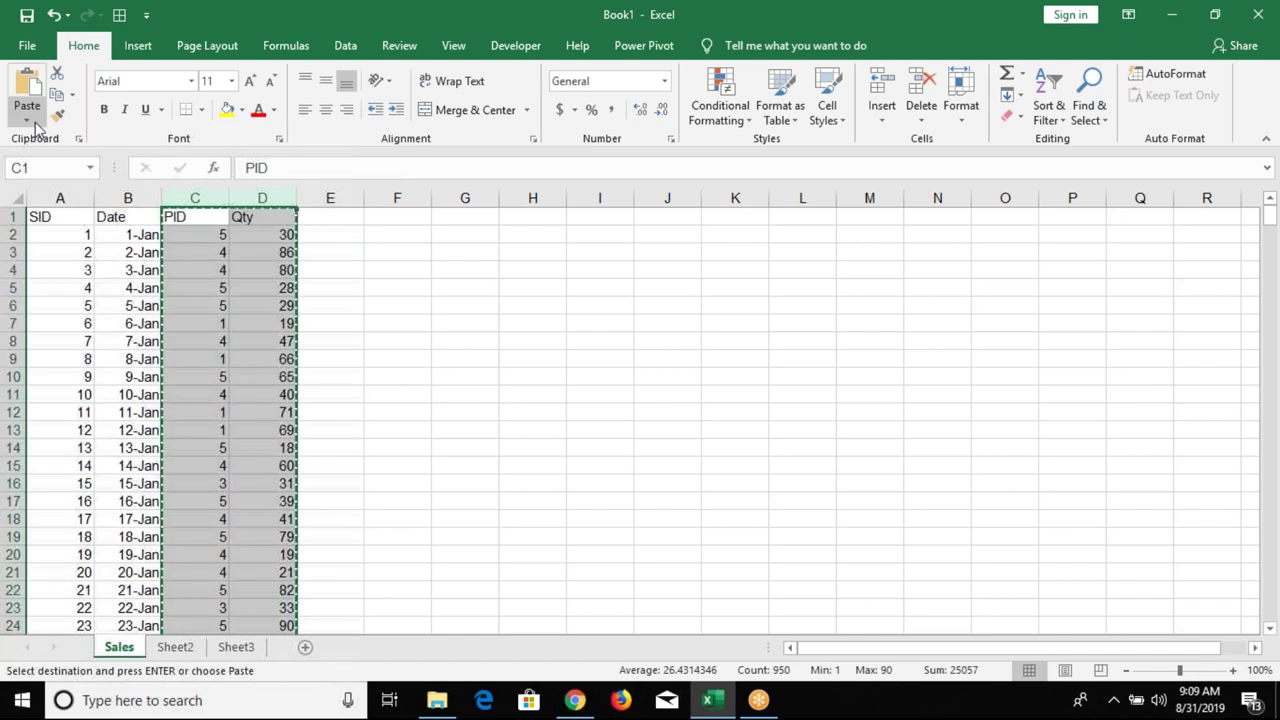
click(27, 119)
click(33, 236)
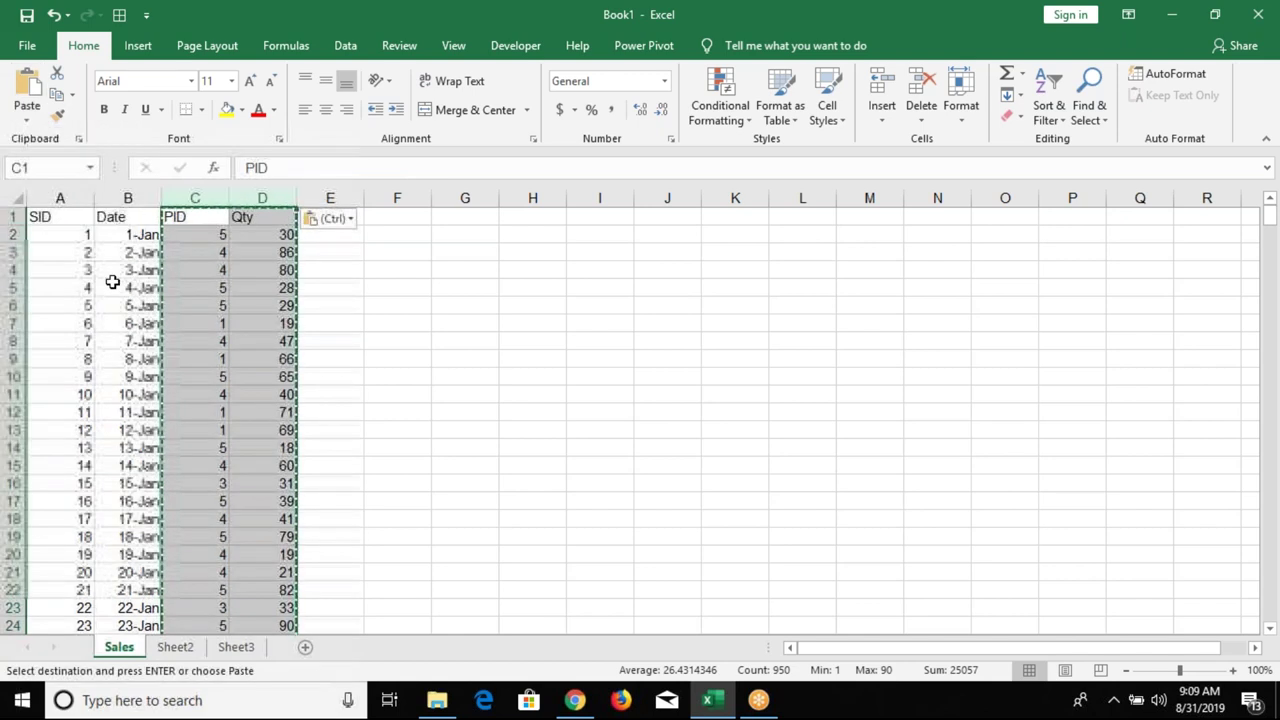
click(195, 305)
key(Escape)
Rename Sheet2 to PID and select its cell A1.
click(168, 646)
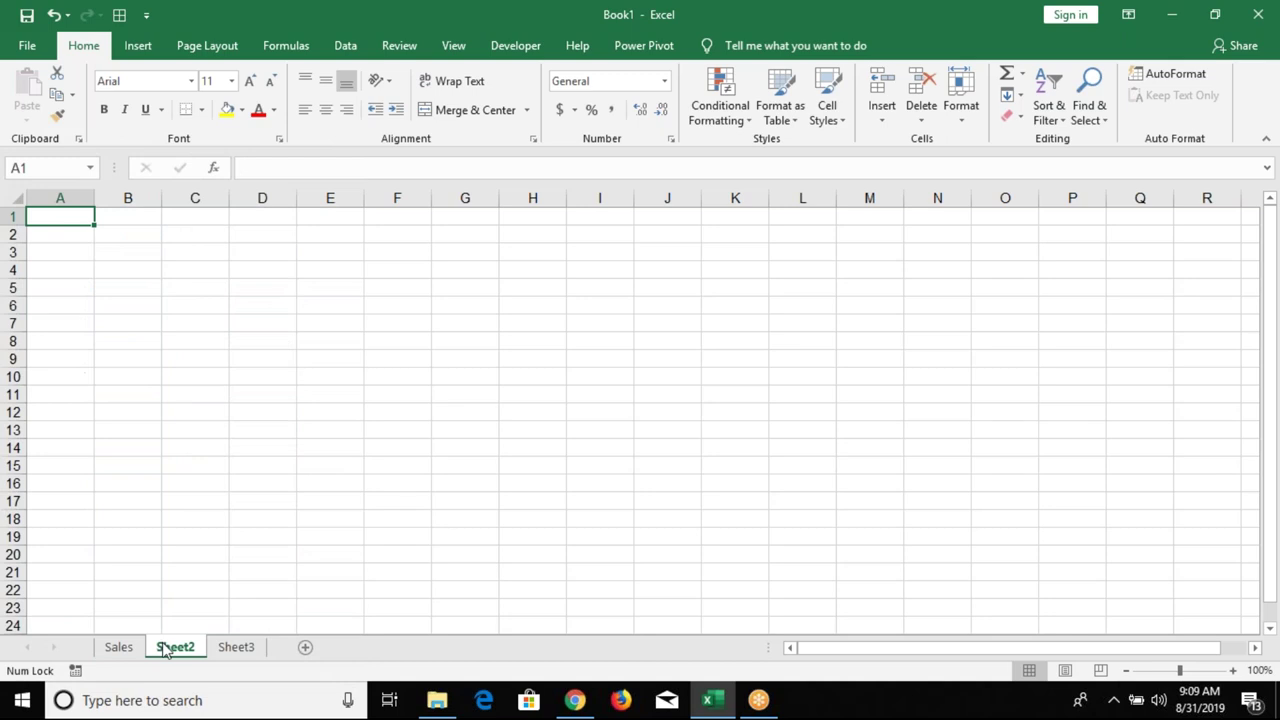
text(PID)
click(155, 354)
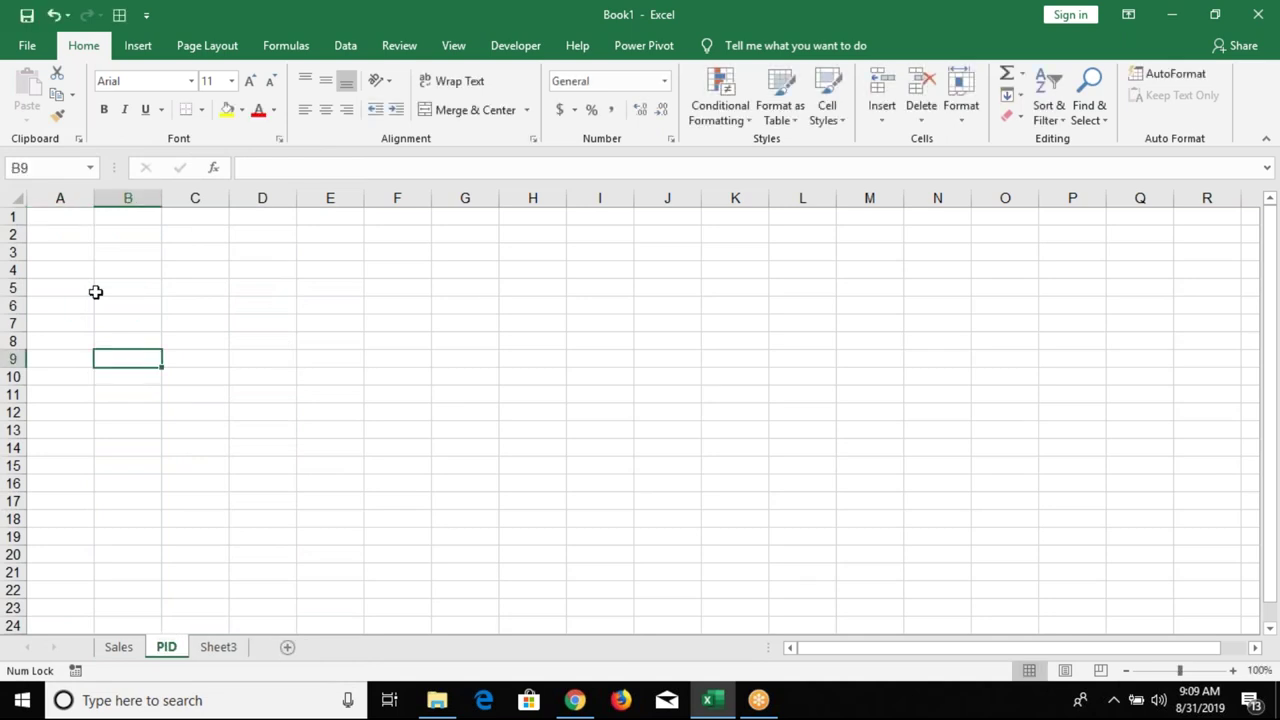
click(63, 222)
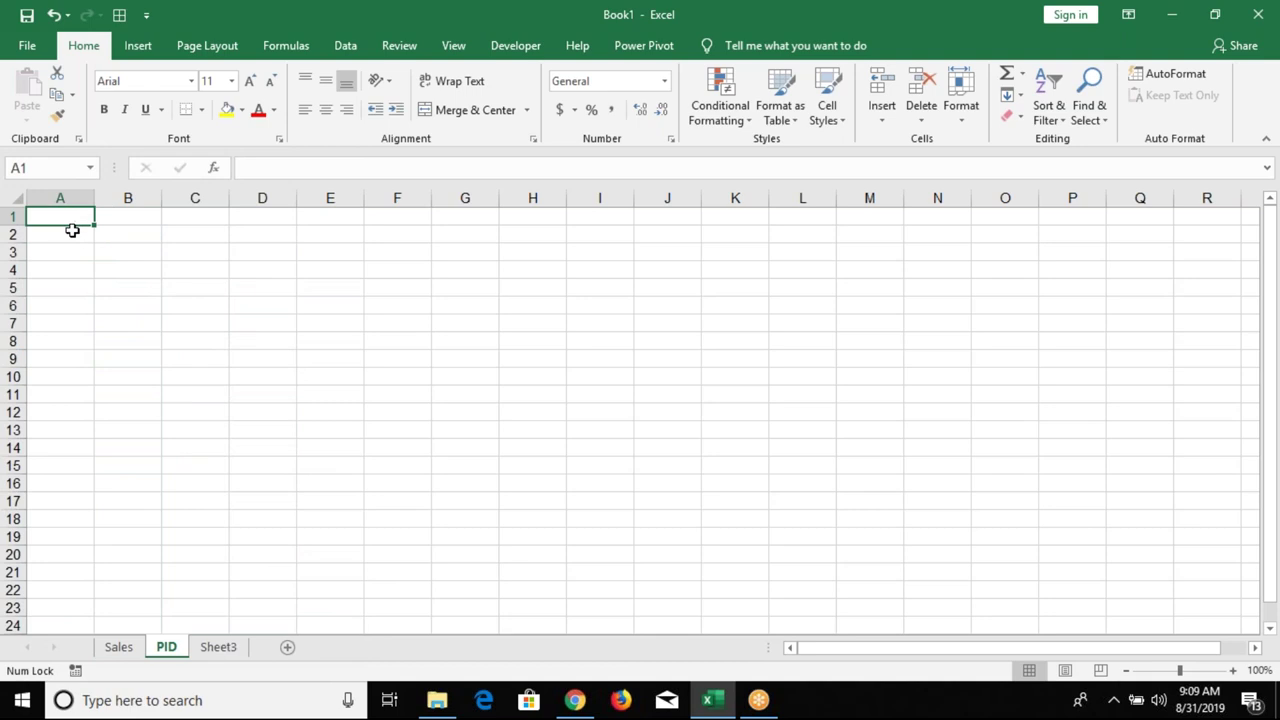
Enter headers PID, Name, Size, MRP in A1:D1 and IDs 1–5 below PID.
text(PID)
key(Tab)
text(NAme)
key(Tab)
text(Size)
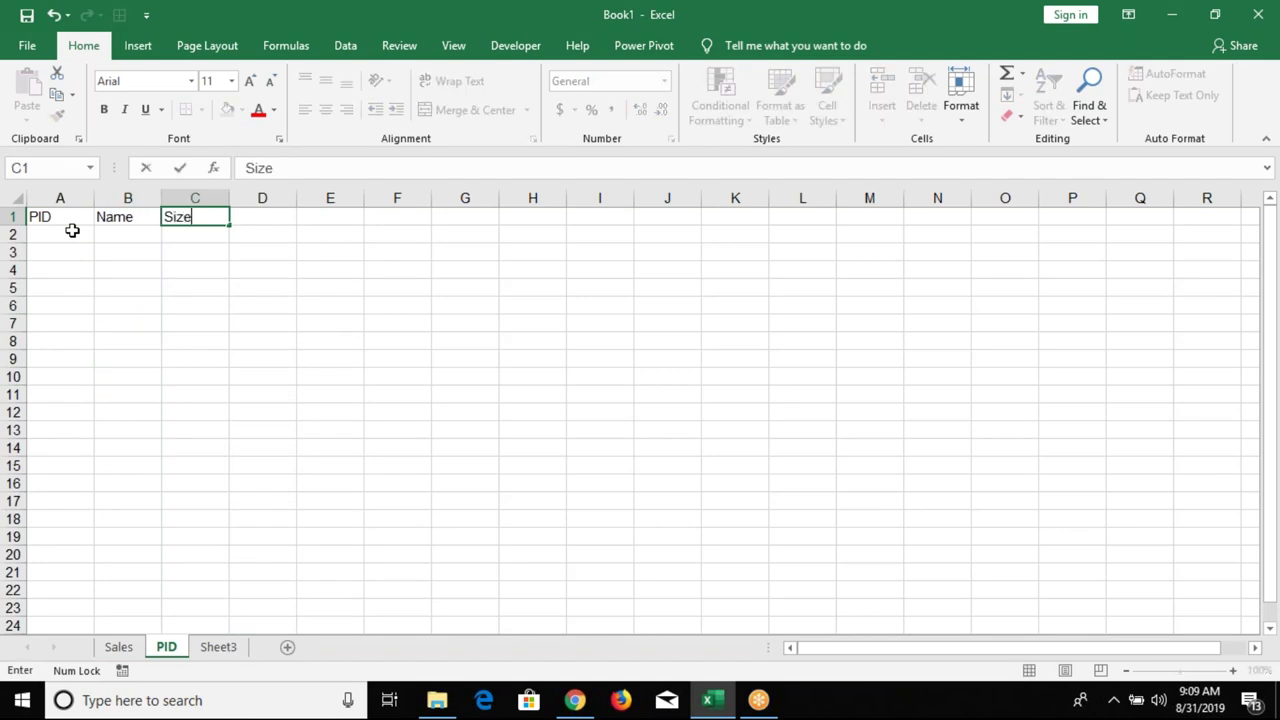
key(Tab)
text(MRP)
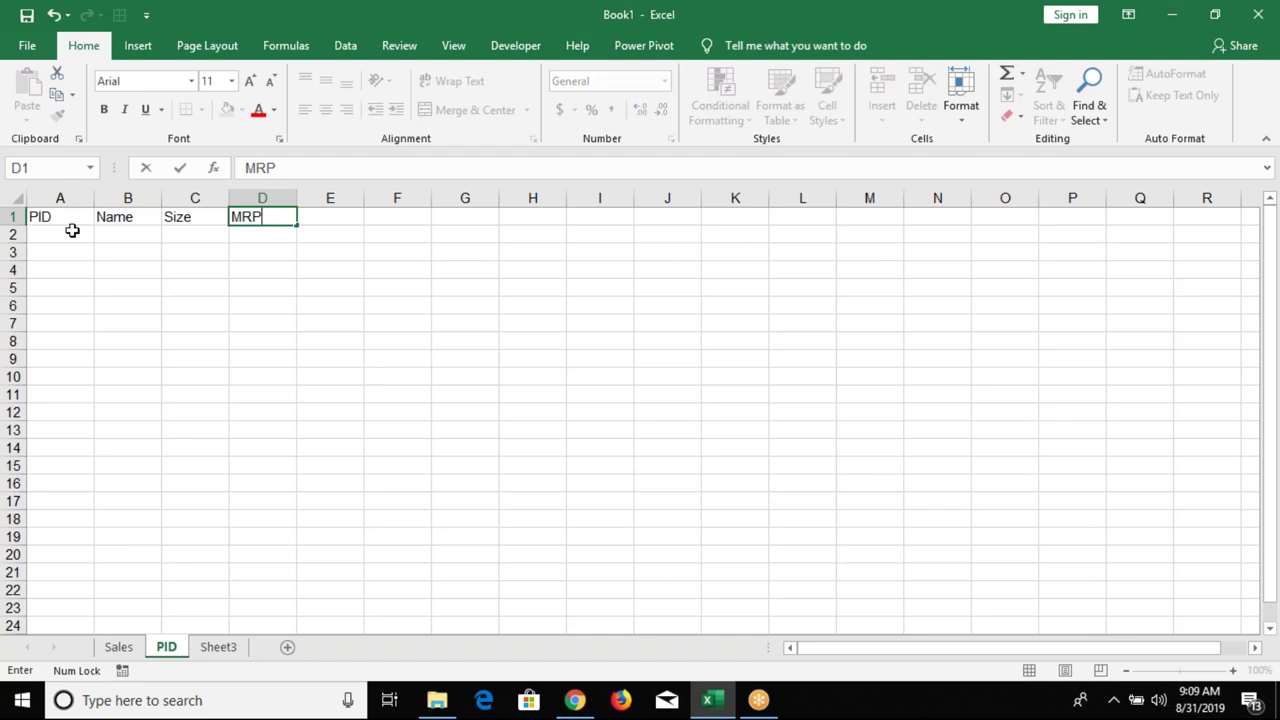
click(72, 231)
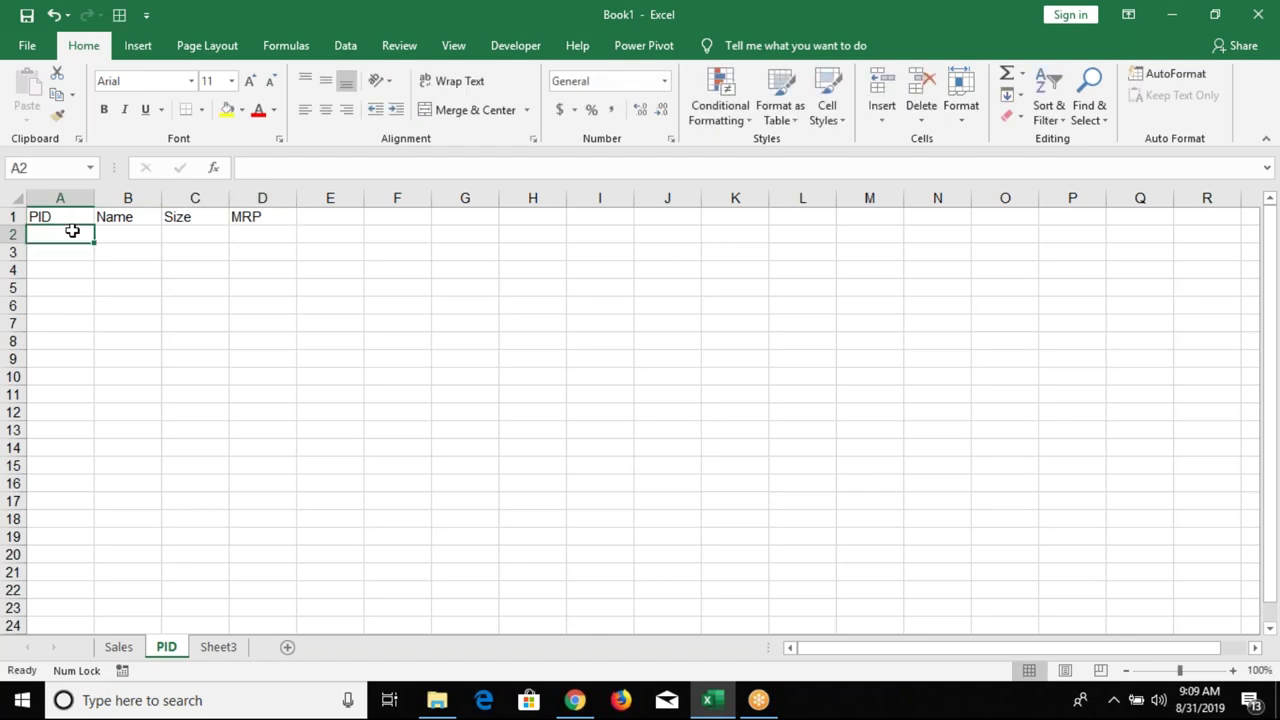
text(1 2 3 4 5)
key(Return)
Enter product names DVD, HD, TFT, CRT and LED in B2:B6.
key(ctrl+Home)
key(Right)
key(Down)
text(DVD)
key(Return)
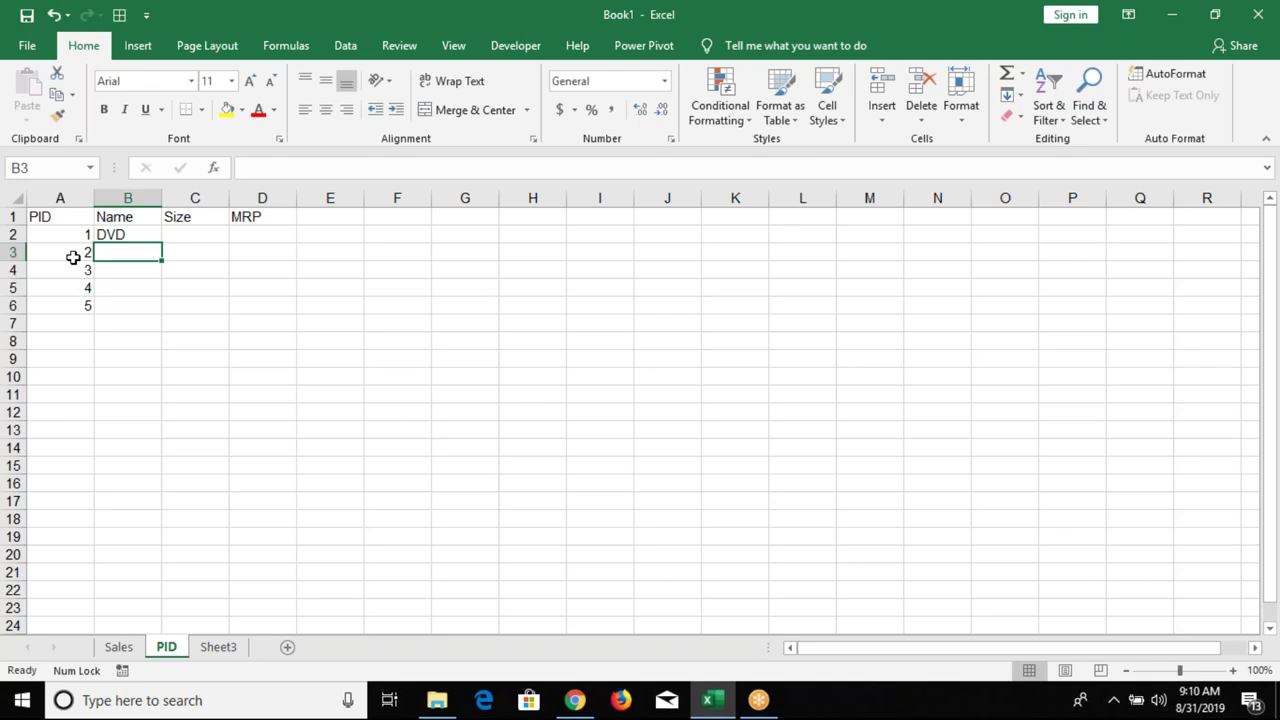
text(HD)
key(Return)
text(TFT)
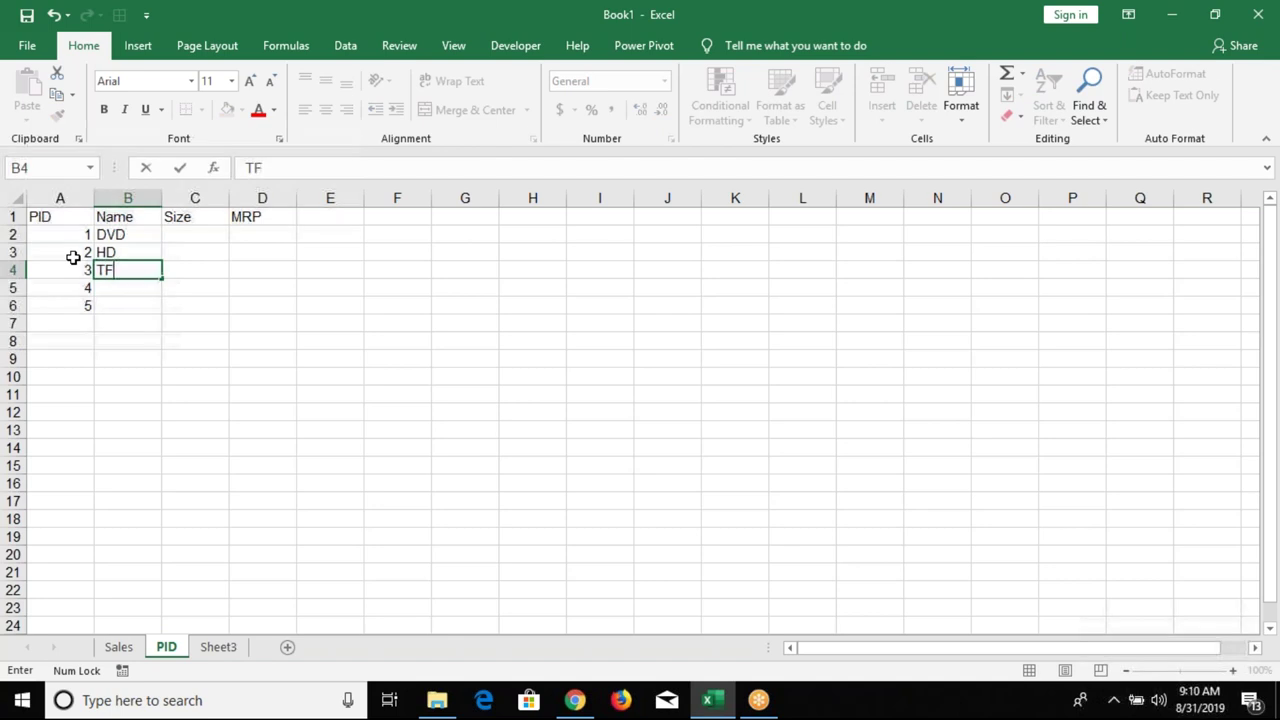
key(Return)
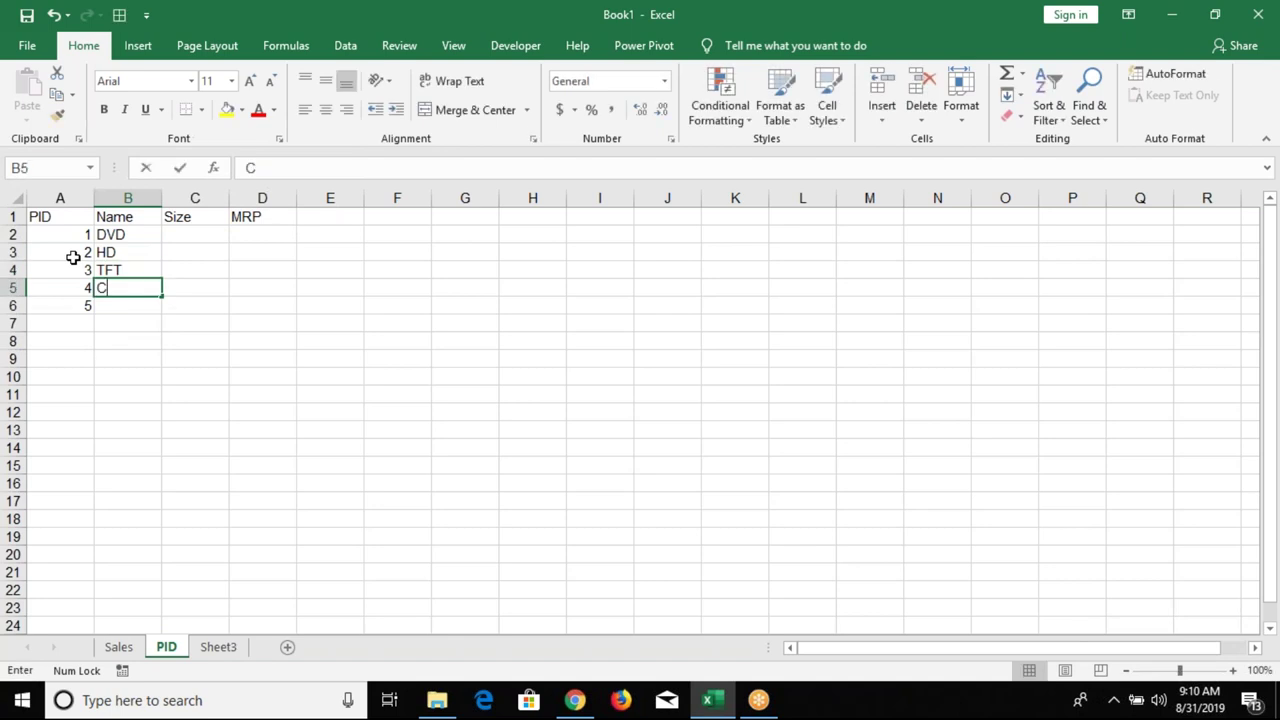
text(CRT)
key(Return)
text(L)
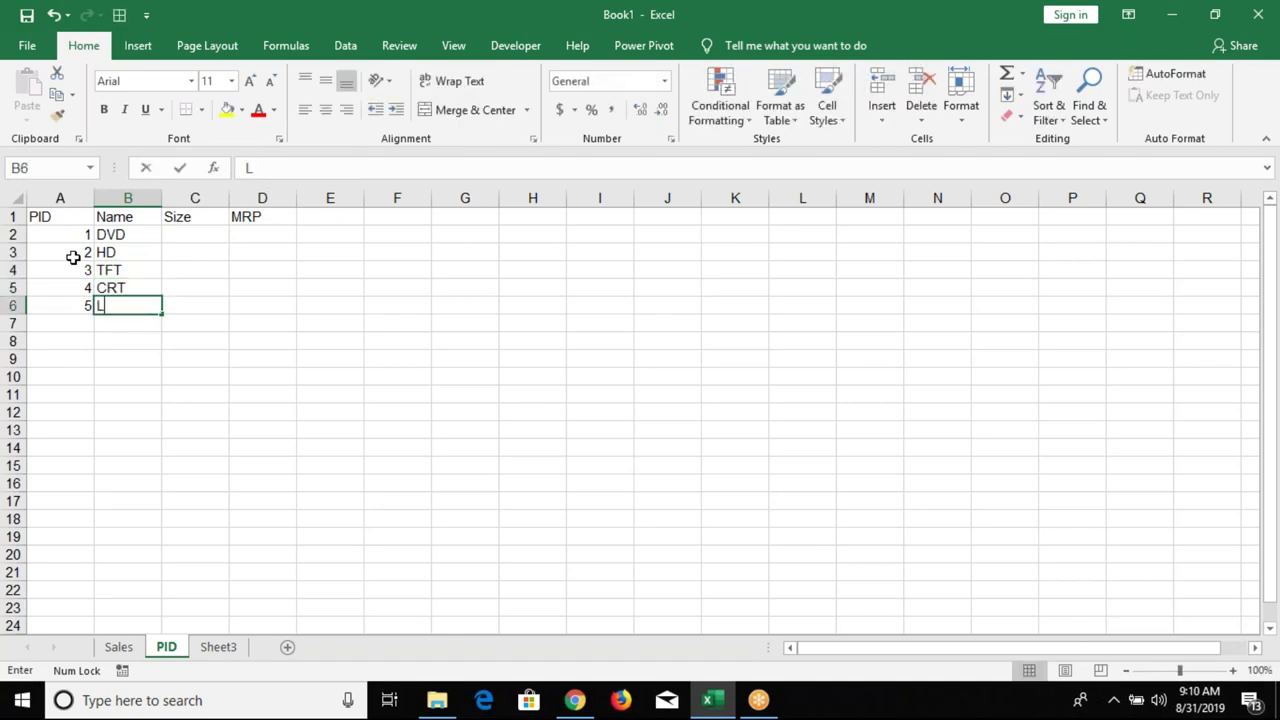
text(ED)
key(Return)
key(Up)
key(ctrl+Up)
key(Right)
key(Down)
Enter sizes 465, 1TB, 15, 17 and 22 in the Size column.
text(465)
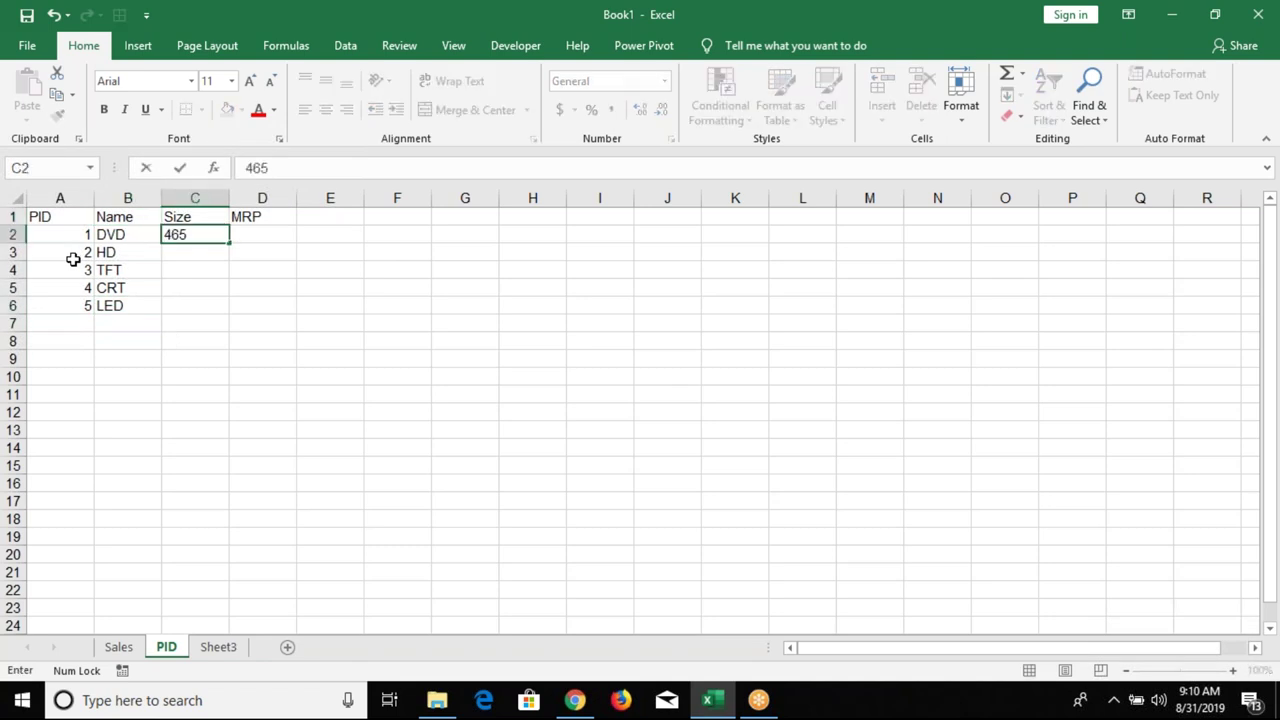
key(Return)
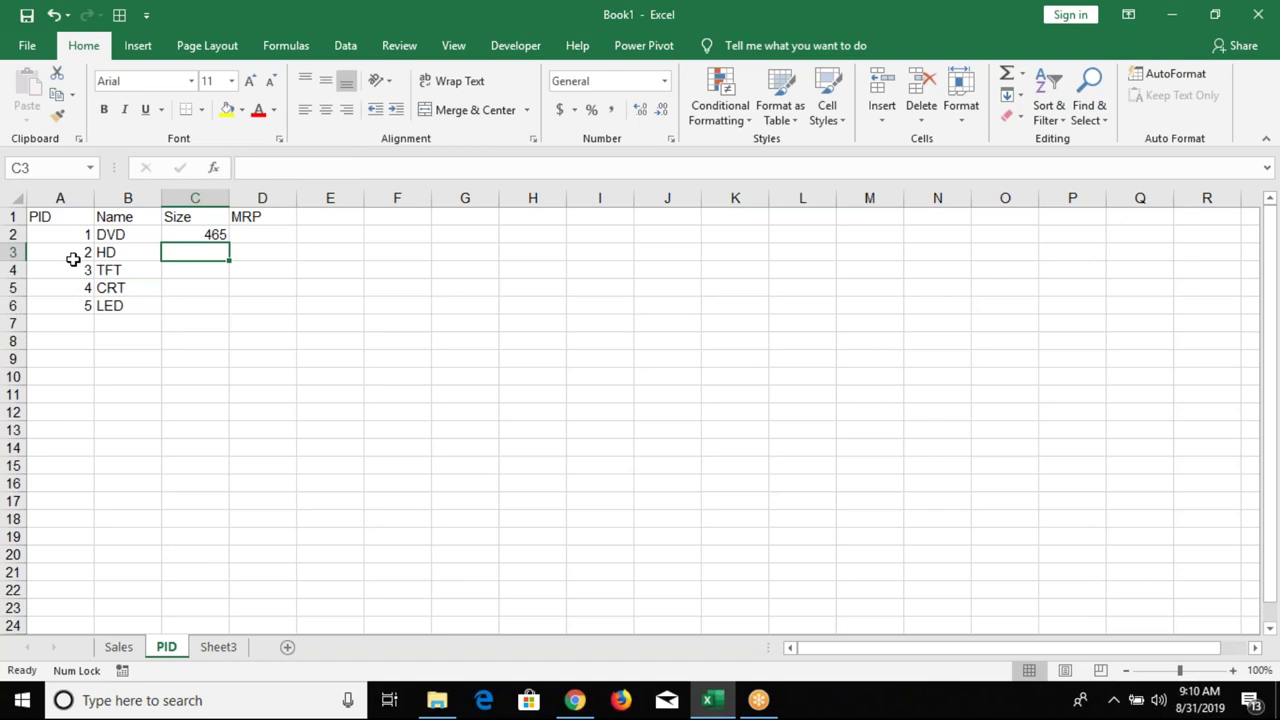
text(1TB)
key(Return)
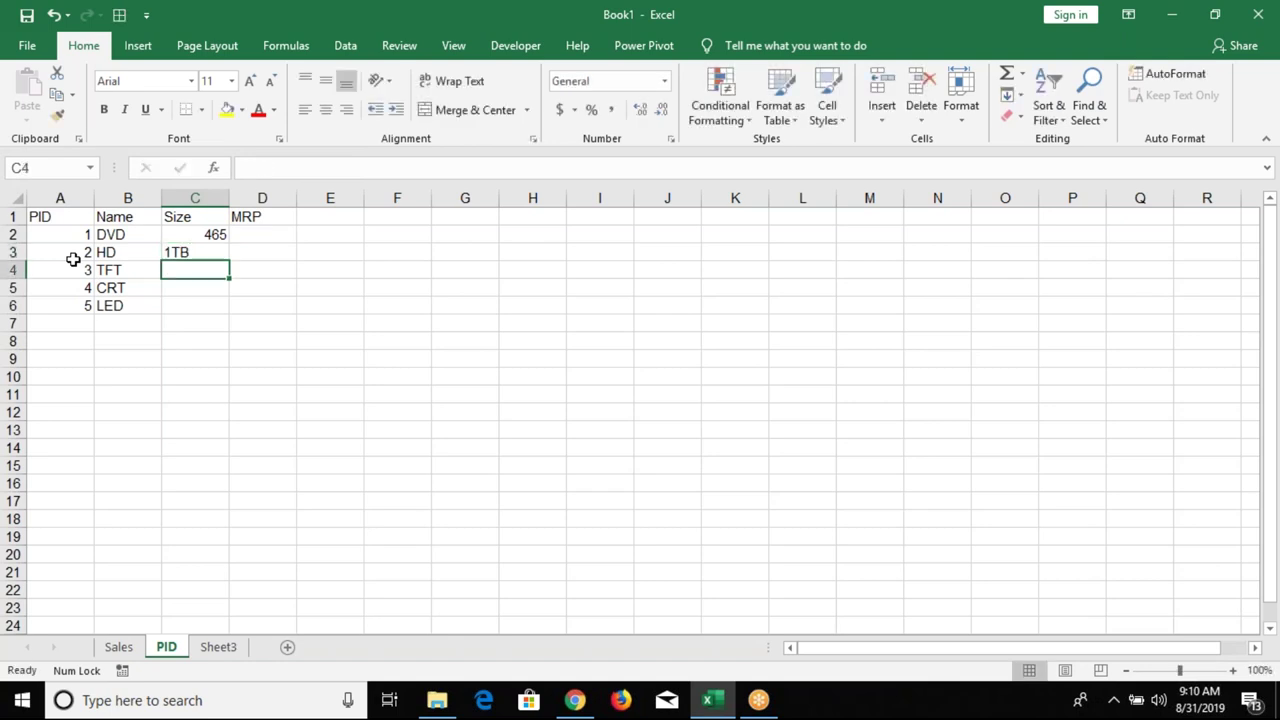
text(15)
key(Return)
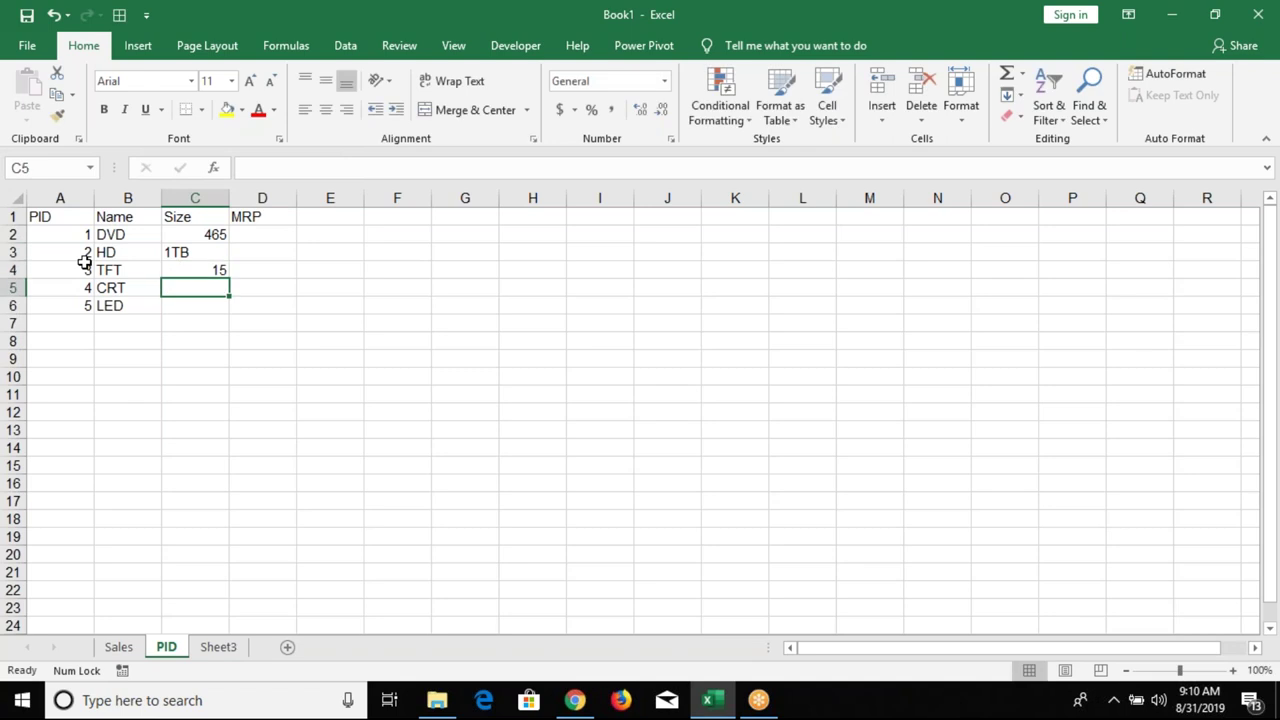
text(17)
key(Return)
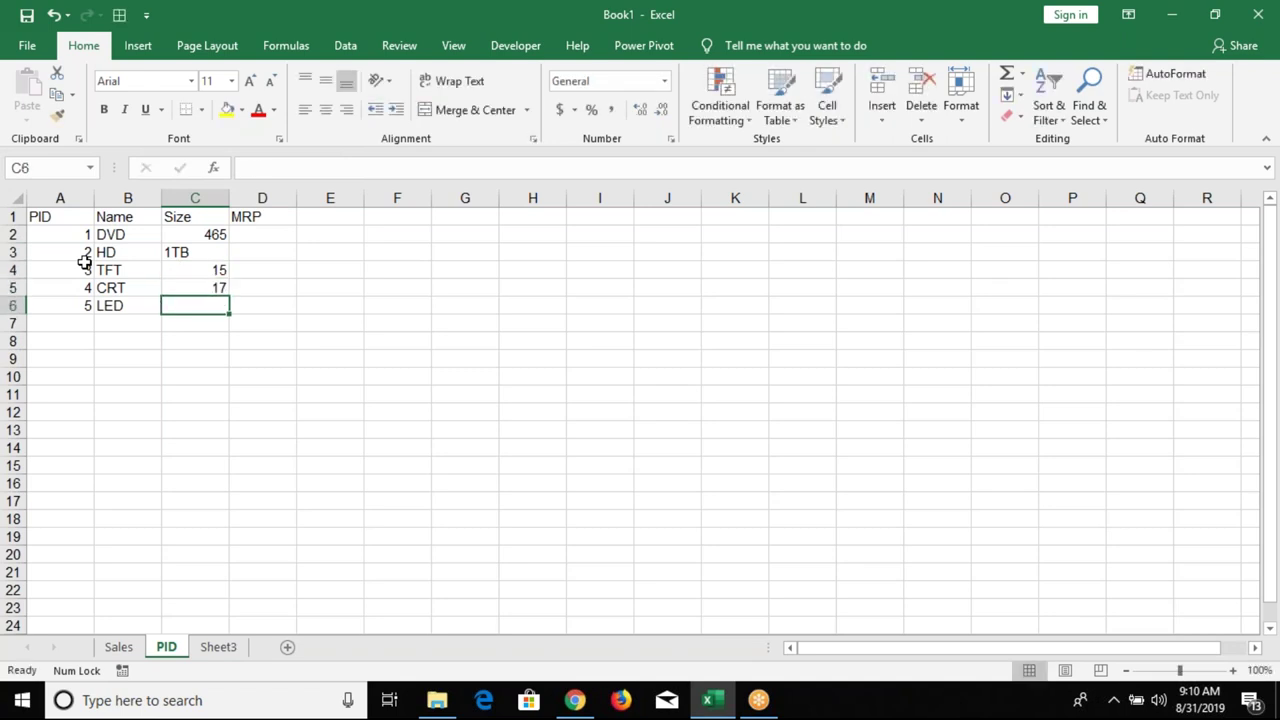
text(22)
key(Return)
Enter MRPs 700, 4500, 6000, 4500 and 9500 in the MRP column.
key(ctrl+Up)
key(ctrl+Up)
key(Right)
key(Down)
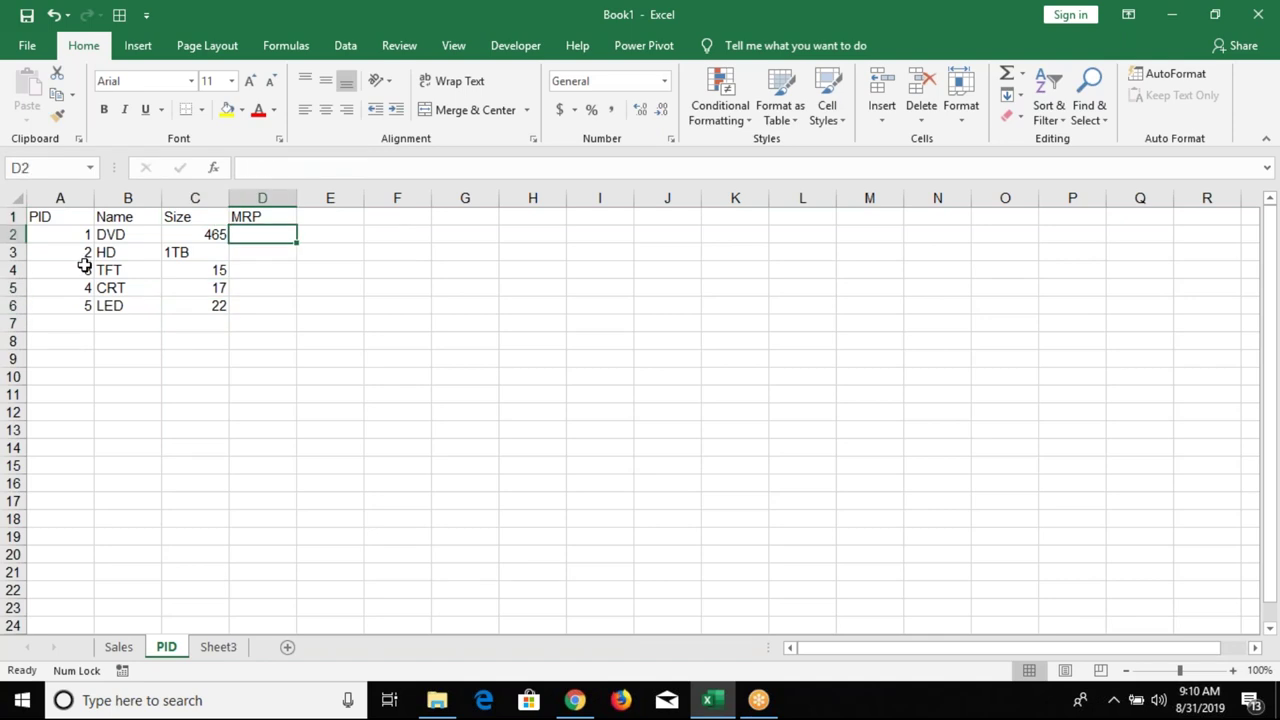
text(700)
key(Return)
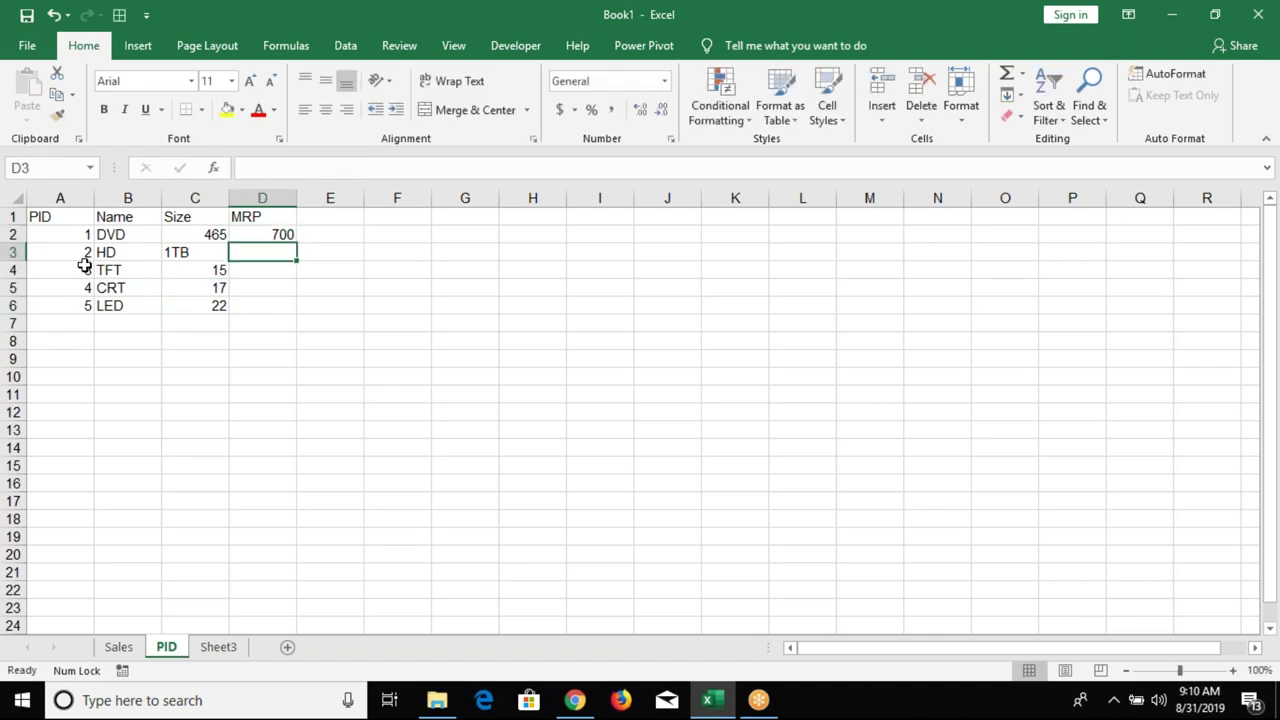
text(450)
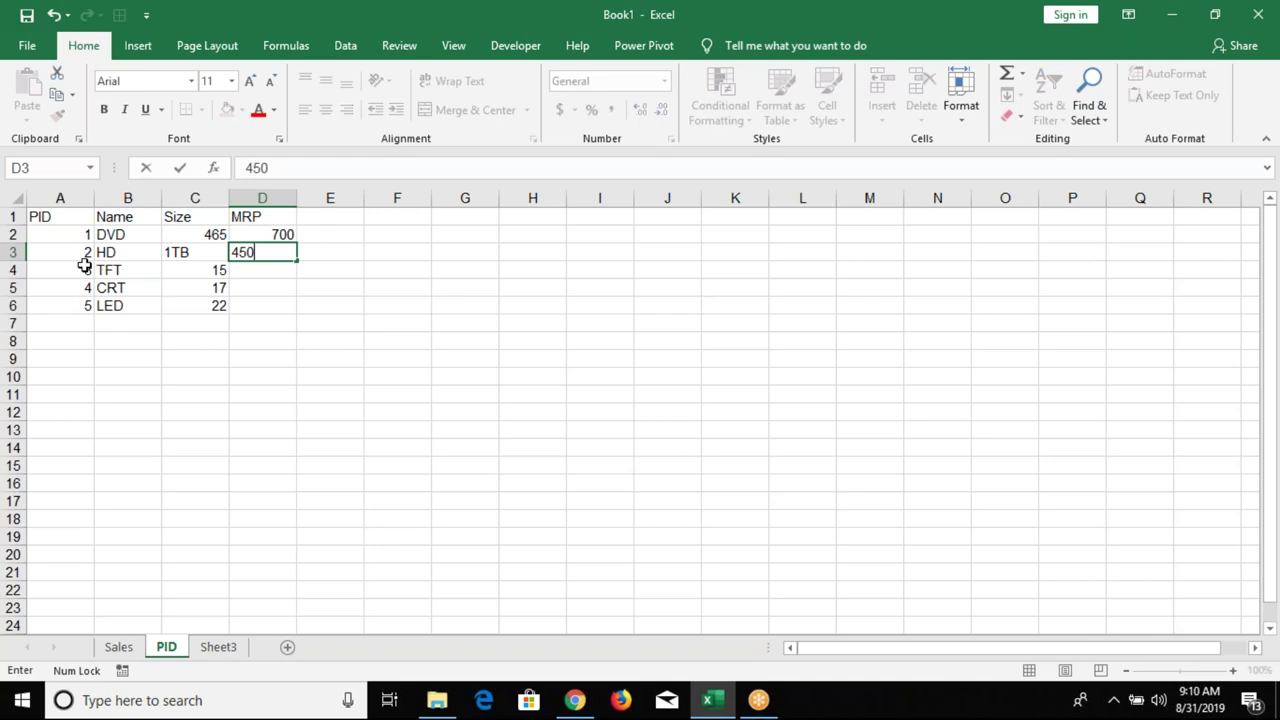
text(0)
key(Return)
text(6000)
key(Return)
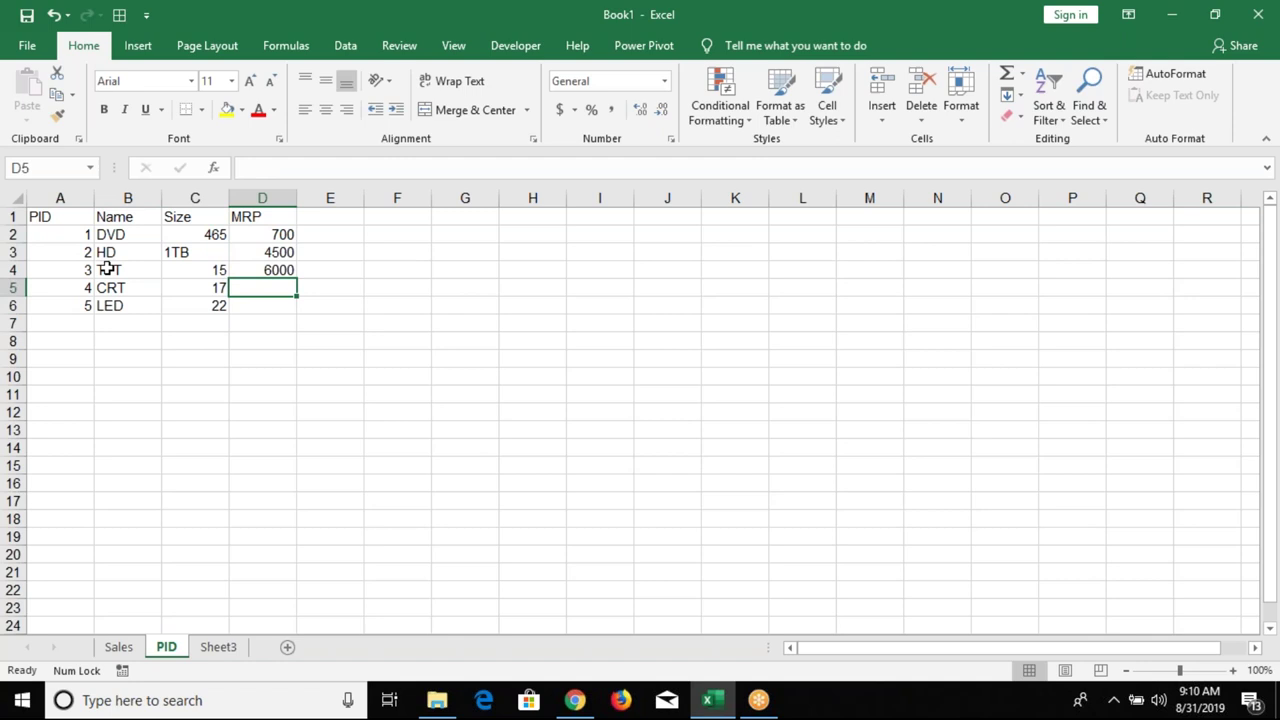
text(4500)
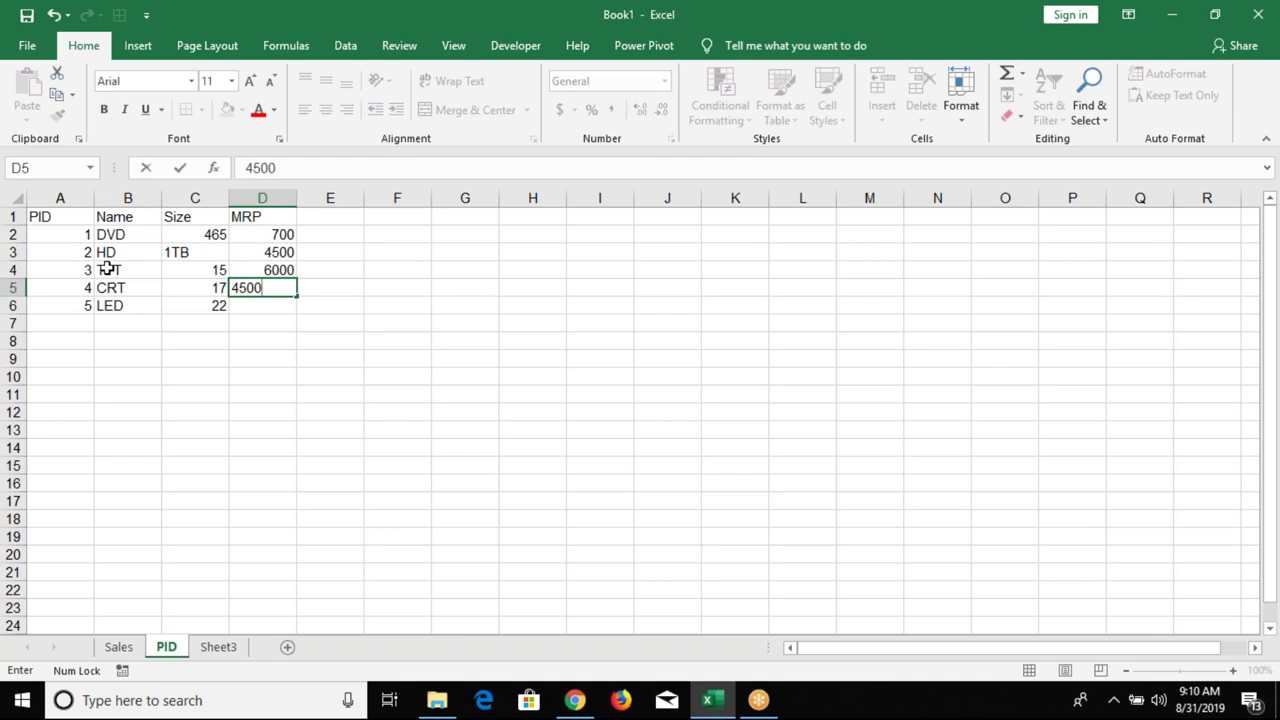
key(Return)
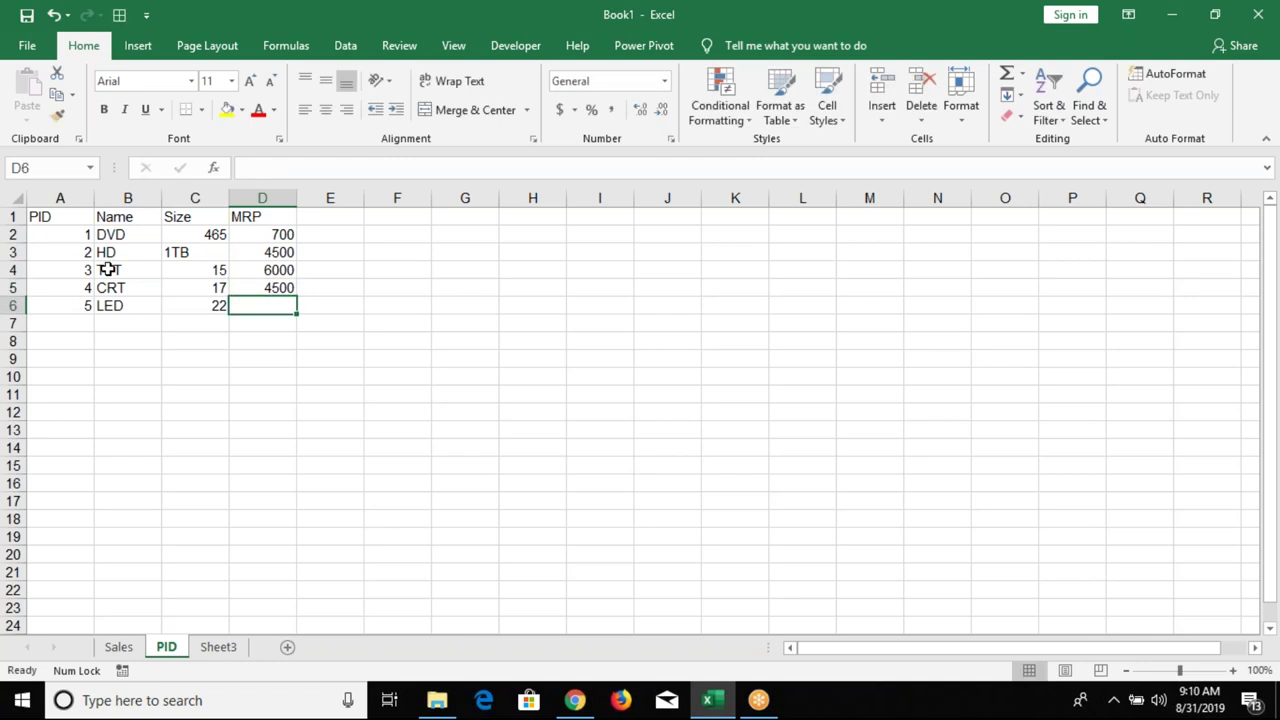
text(9500)
key(Return)
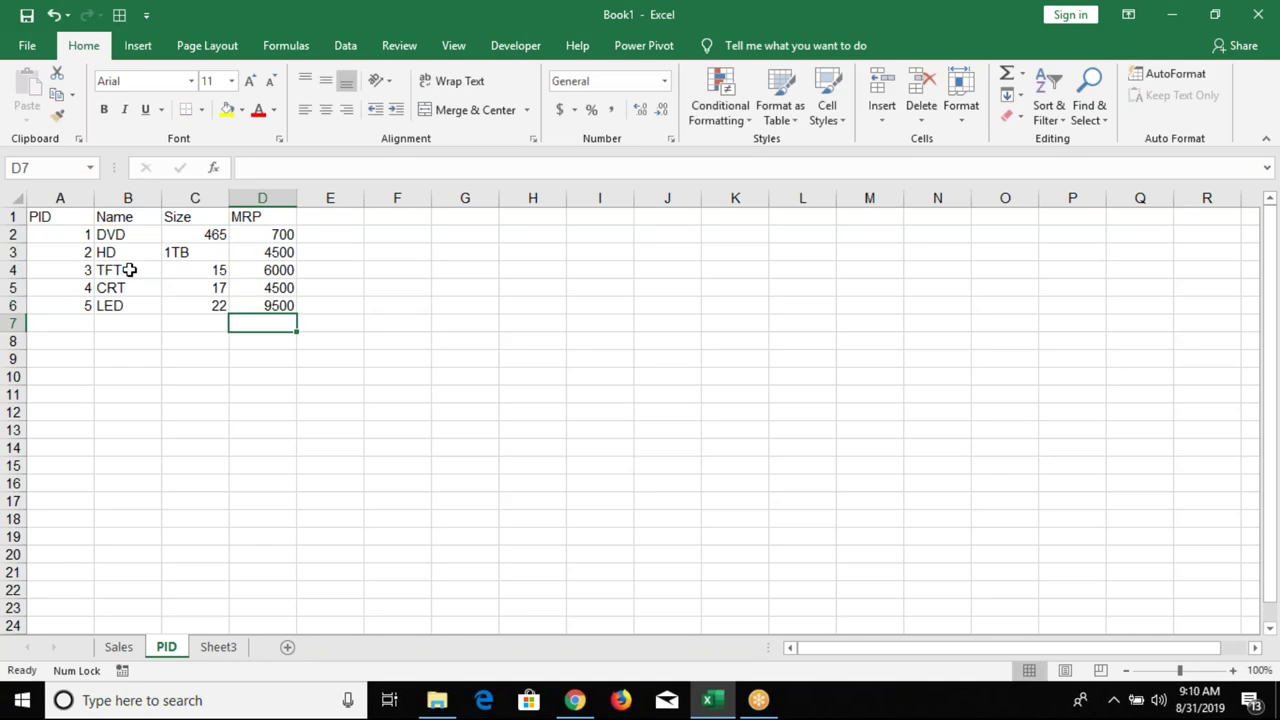
click(215, 220)
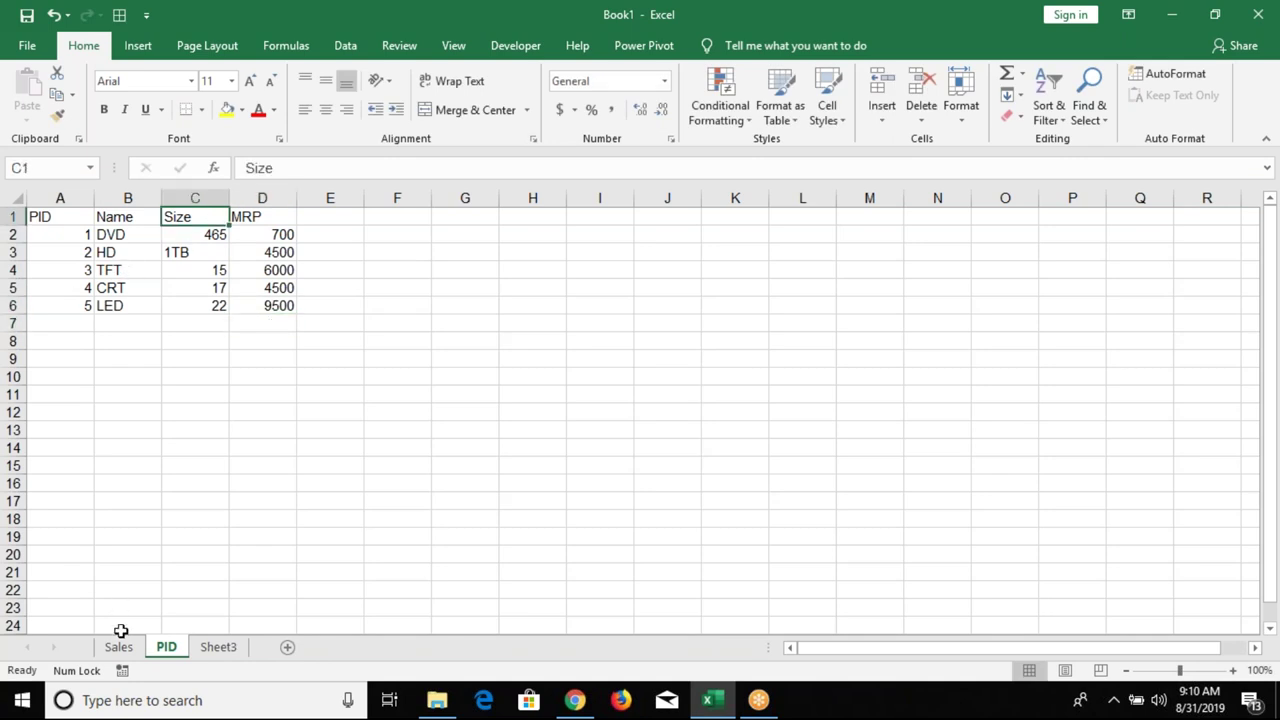
On the Sales sheet, select the PID column values.
click(120, 648)
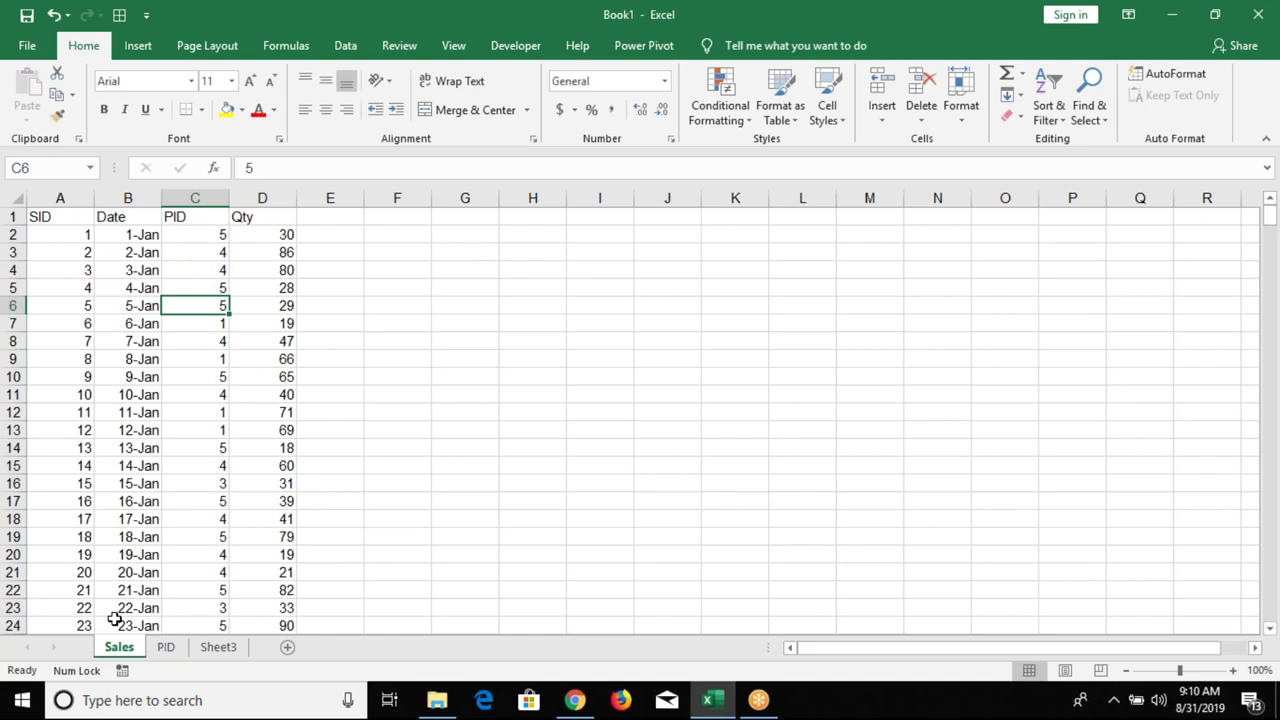
click(386, 290)
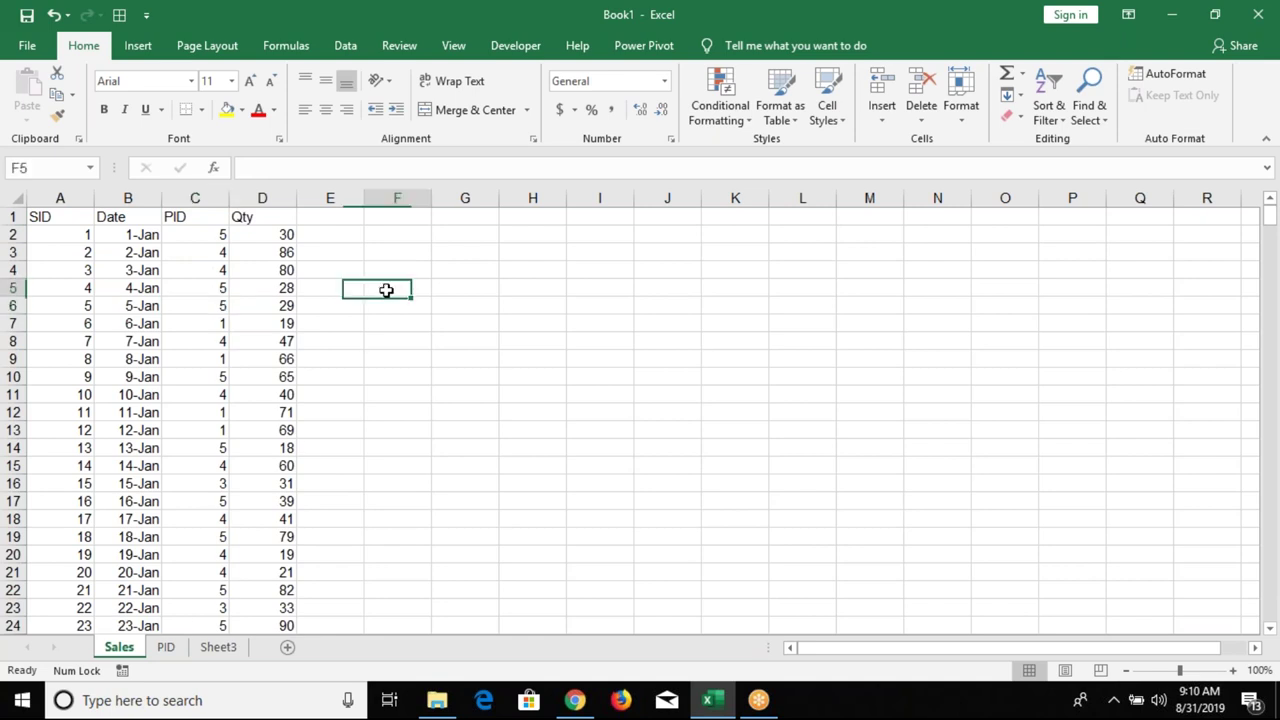
click(215, 236)
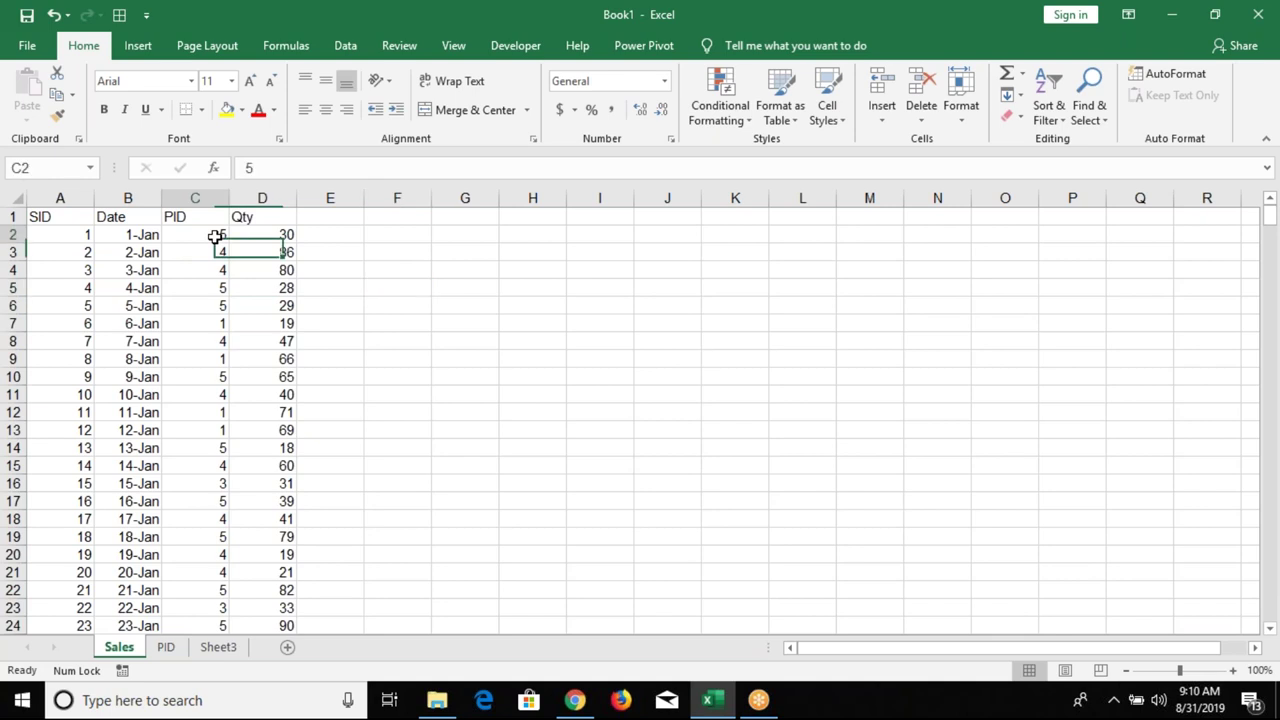
drag(215, 325, 214, 378)
click(194, 199)
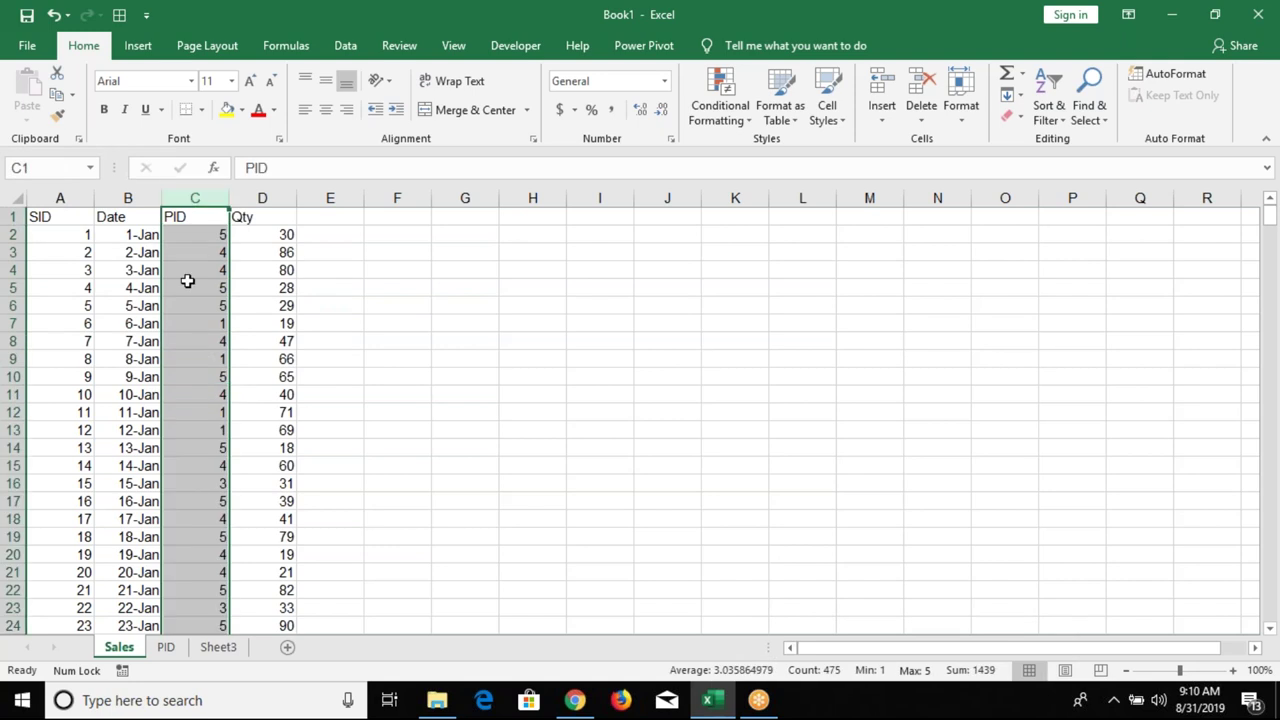
On the PID sheet, select the Name, Size and MRP columns.
click(187, 281)
click(166, 647)
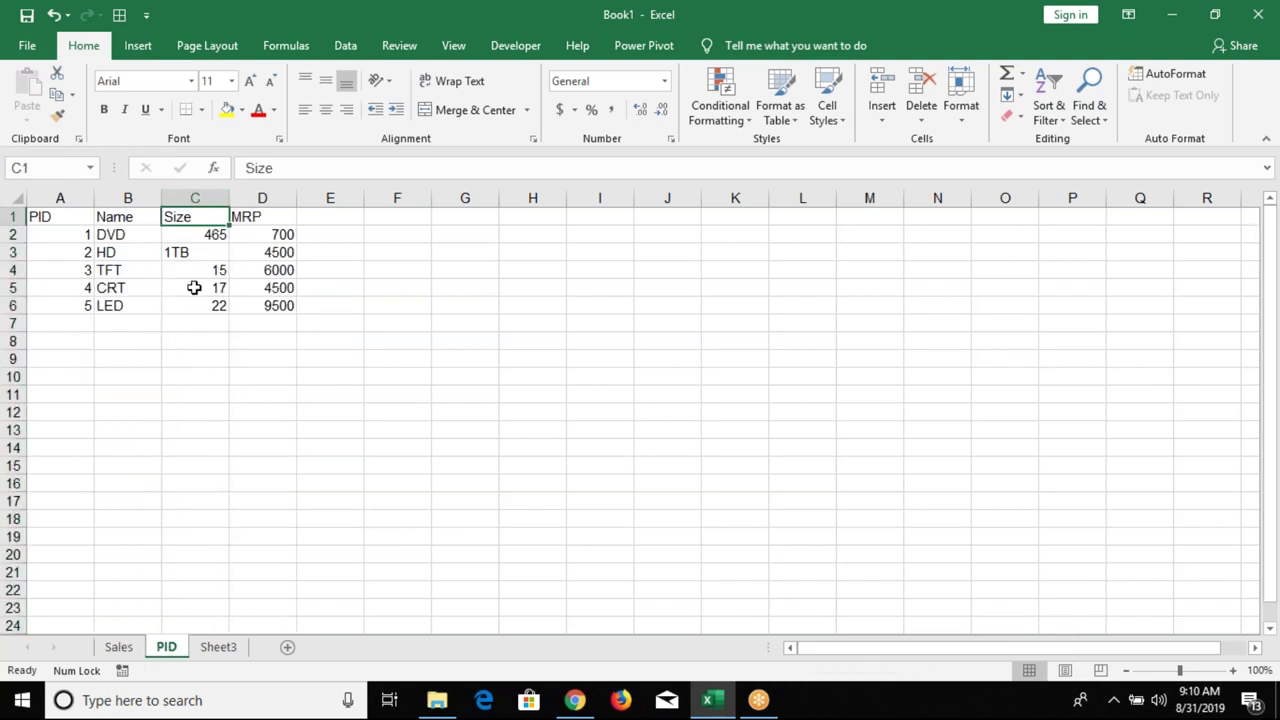
drag(128, 198, 256, 217)
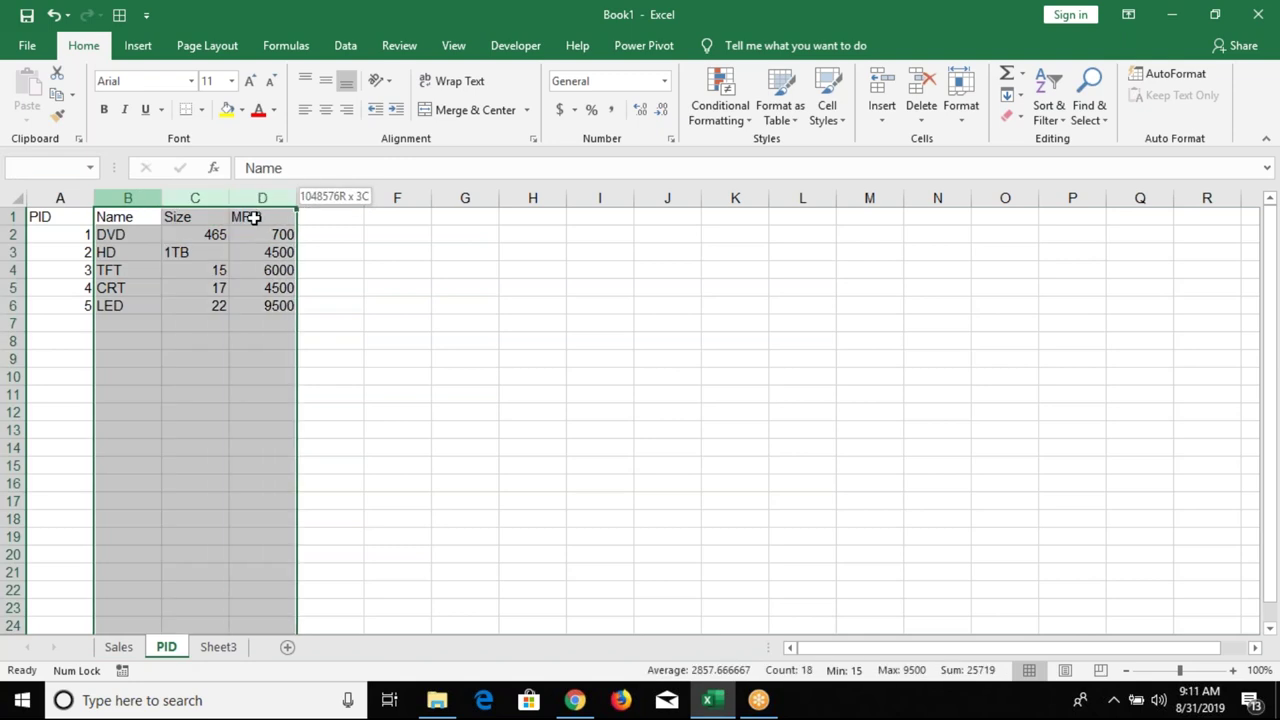
drag(256, 217, 265, 407)
Review the PID values on Sales, glance at the PID sheet, and return to Sales.
click(118, 647)
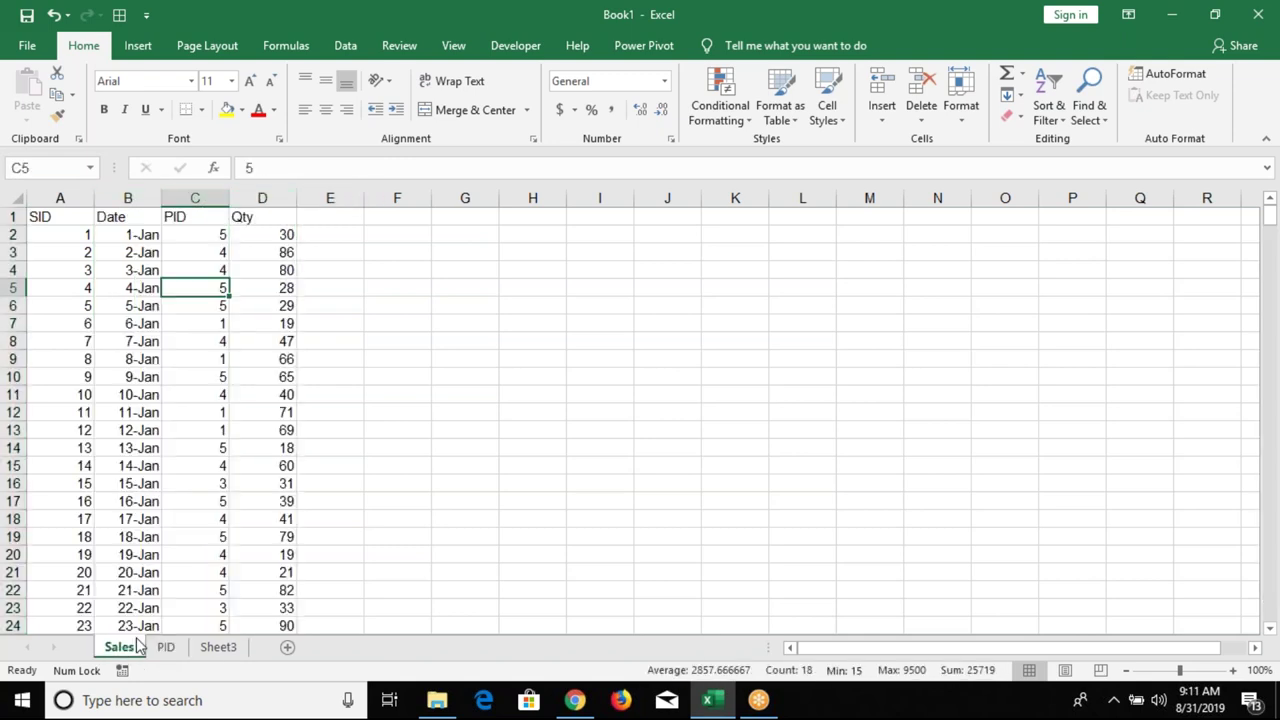
shift+click(187, 239)
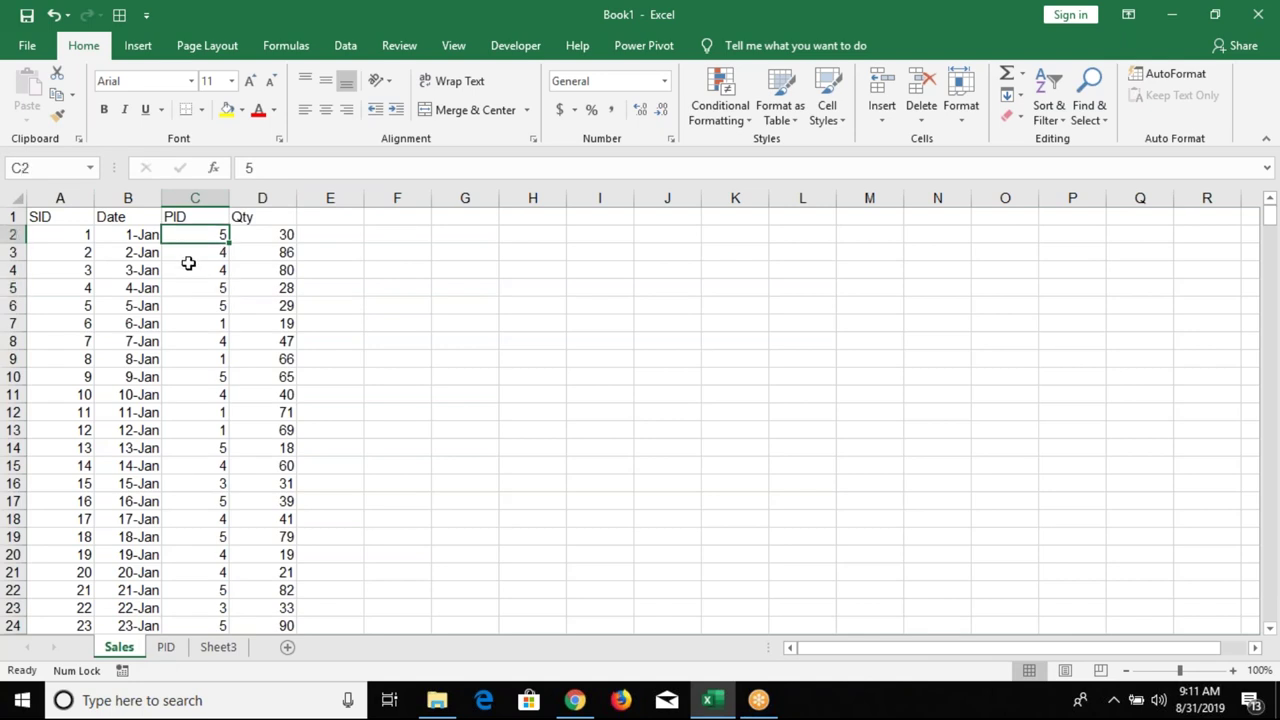
drag(192, 330, 197, 337)
click(197, 337)
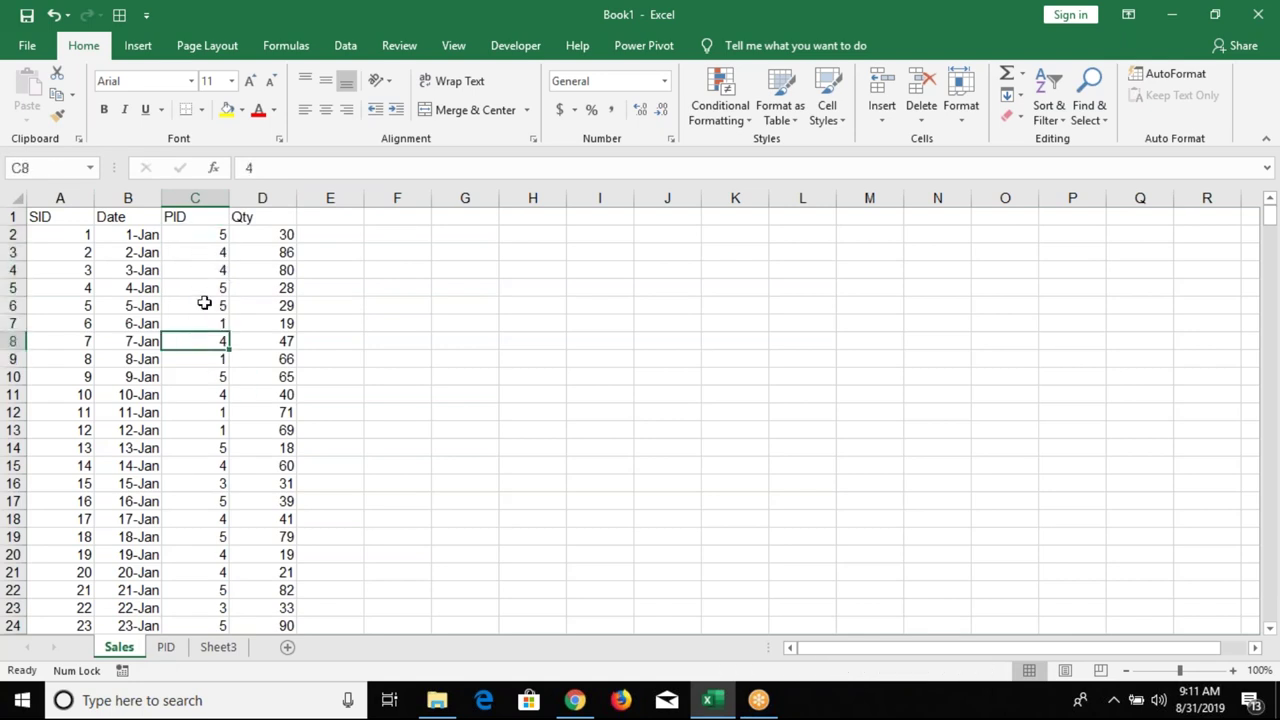
click(226, 250)
click(214, 235)
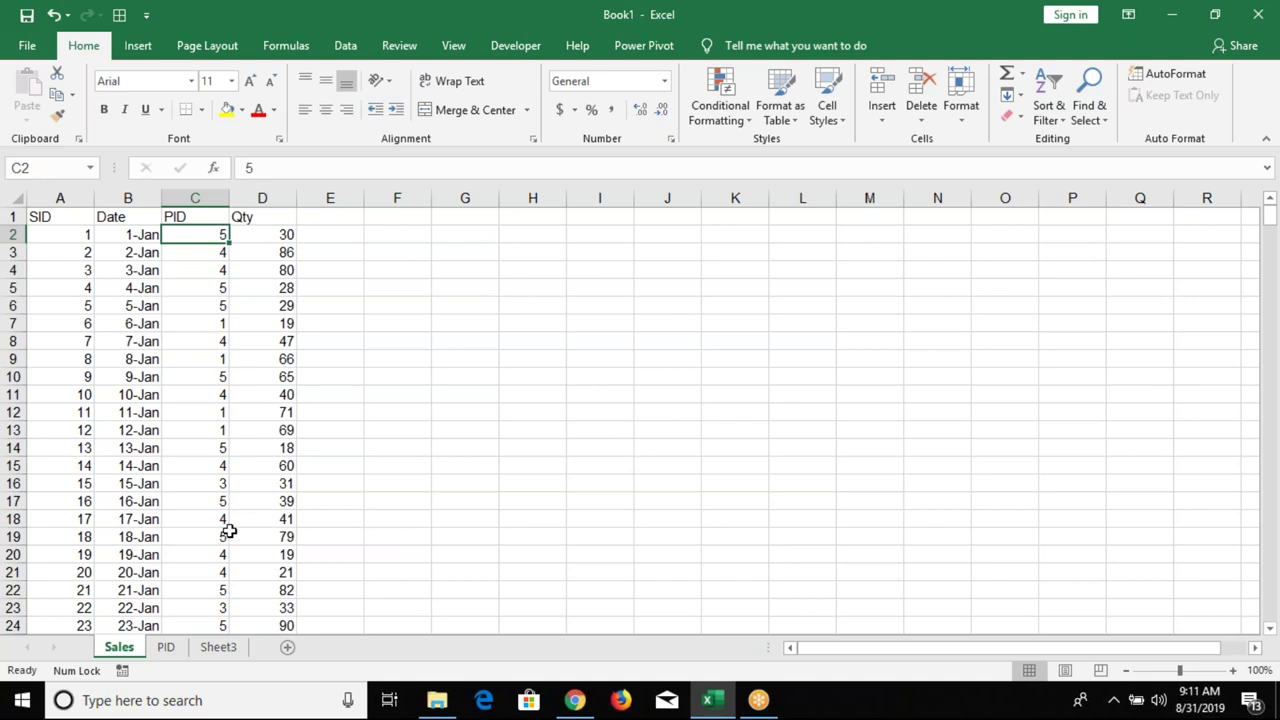
click(166, 649)
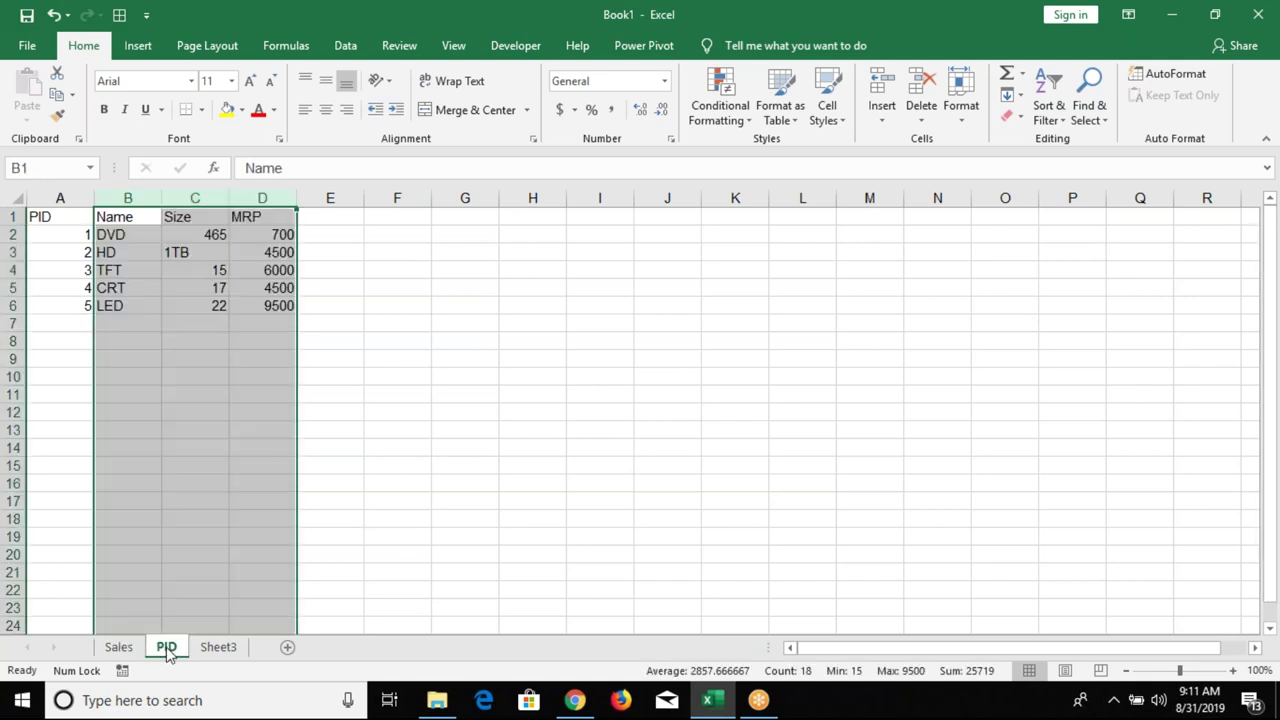
click(143, 649)
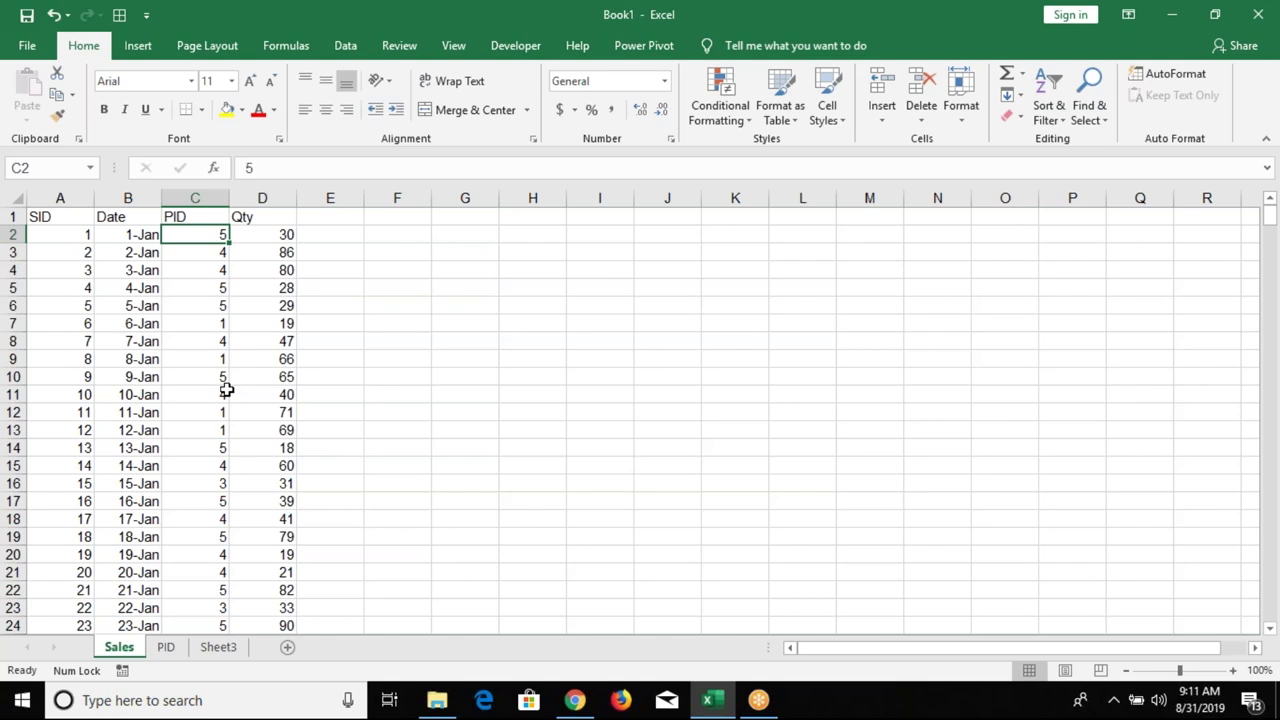
key(Down)
key(Down)
key(Up)
key(Up)
key(ctrl+space)
key(ctrl+Page_Down)
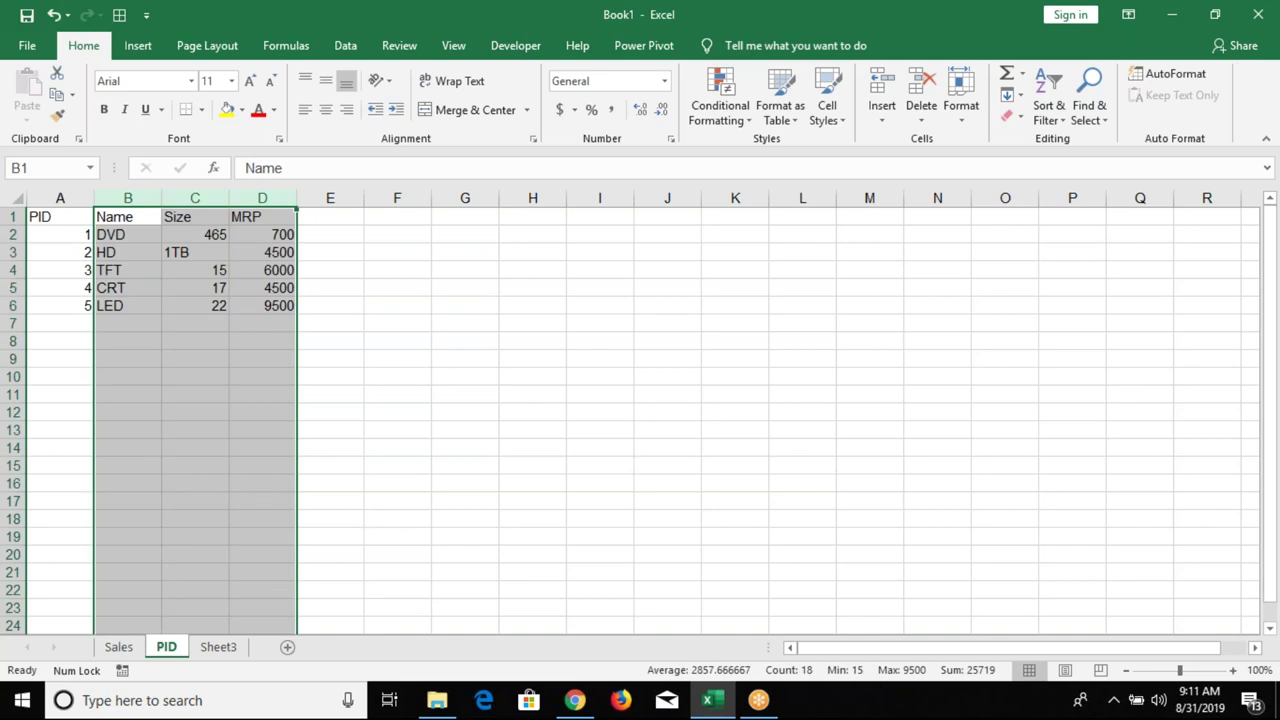
key(ctrl+Down)
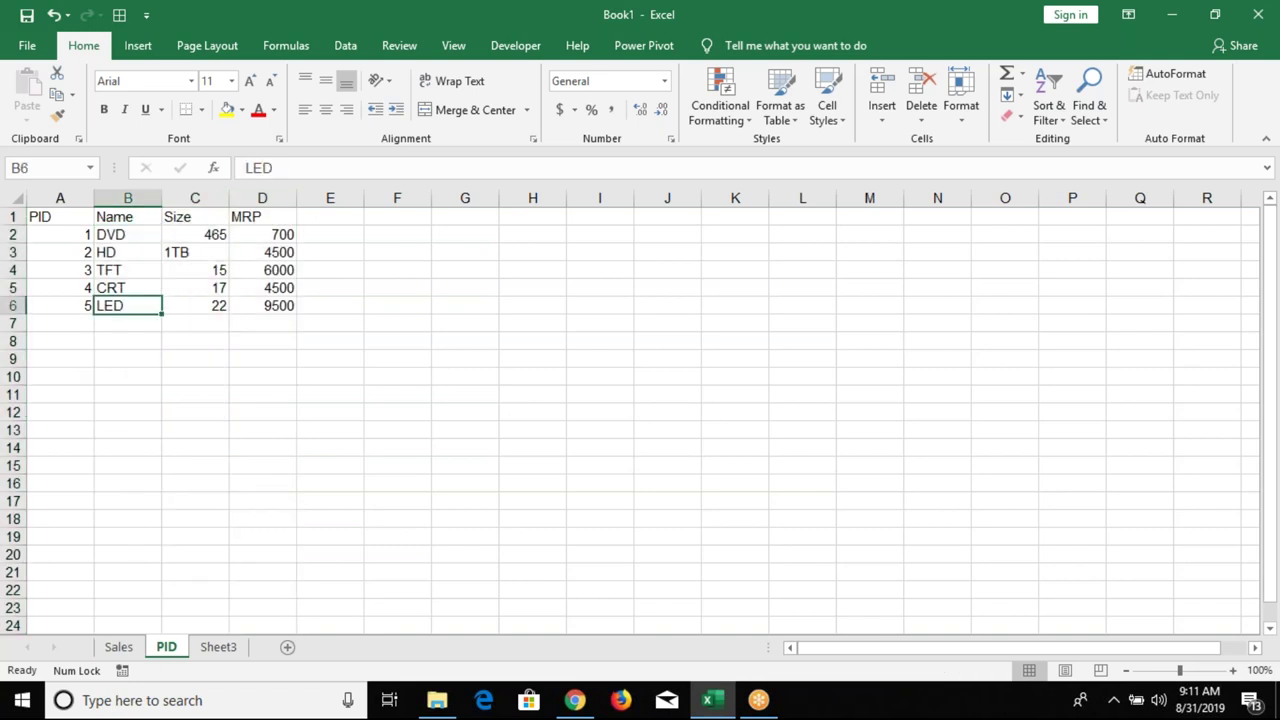
key(ctrl+Page_Up)
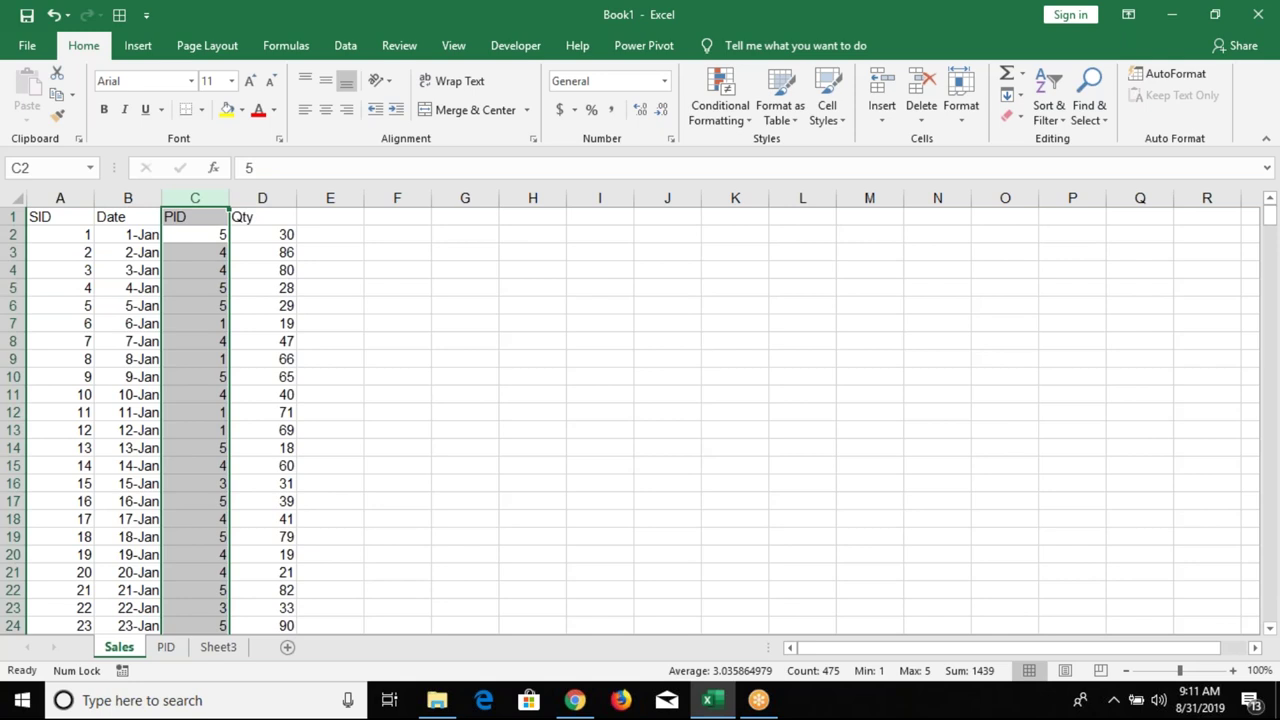
key(Right)
key(Left)
key(Right)
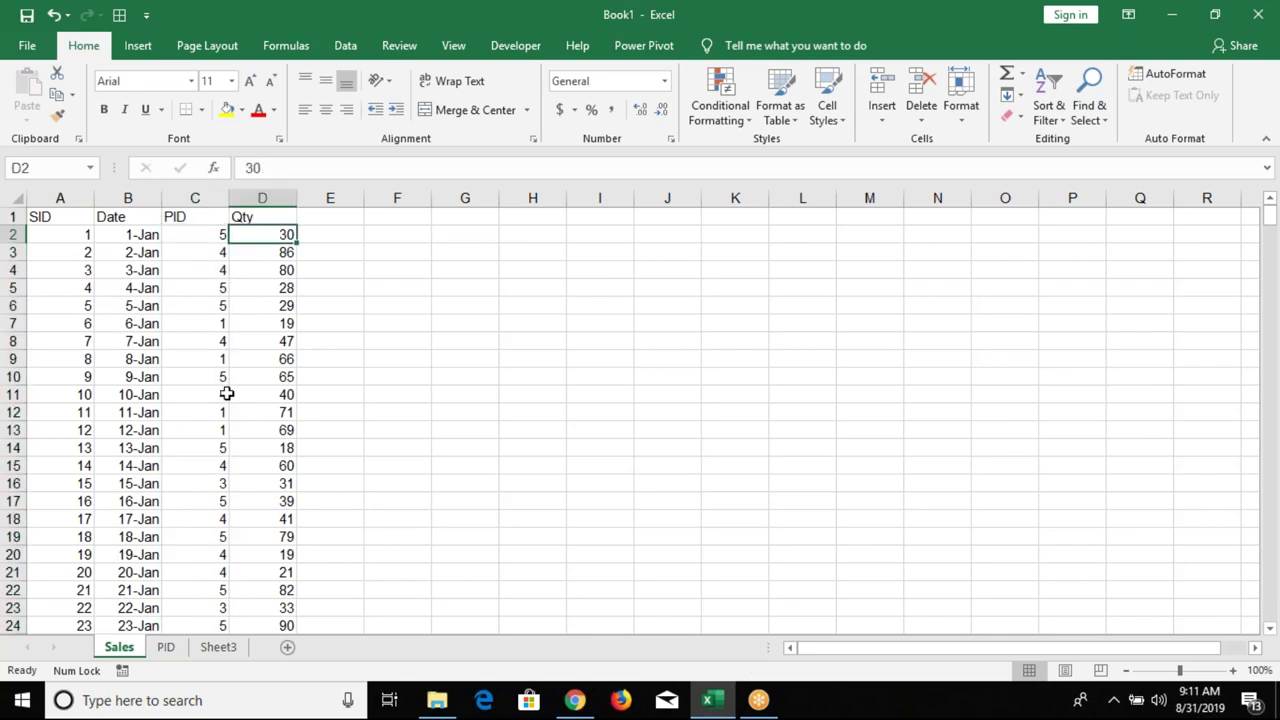
key(ctrl+shift+Down)
key(ctrl+space)
key(ctrl+plus)
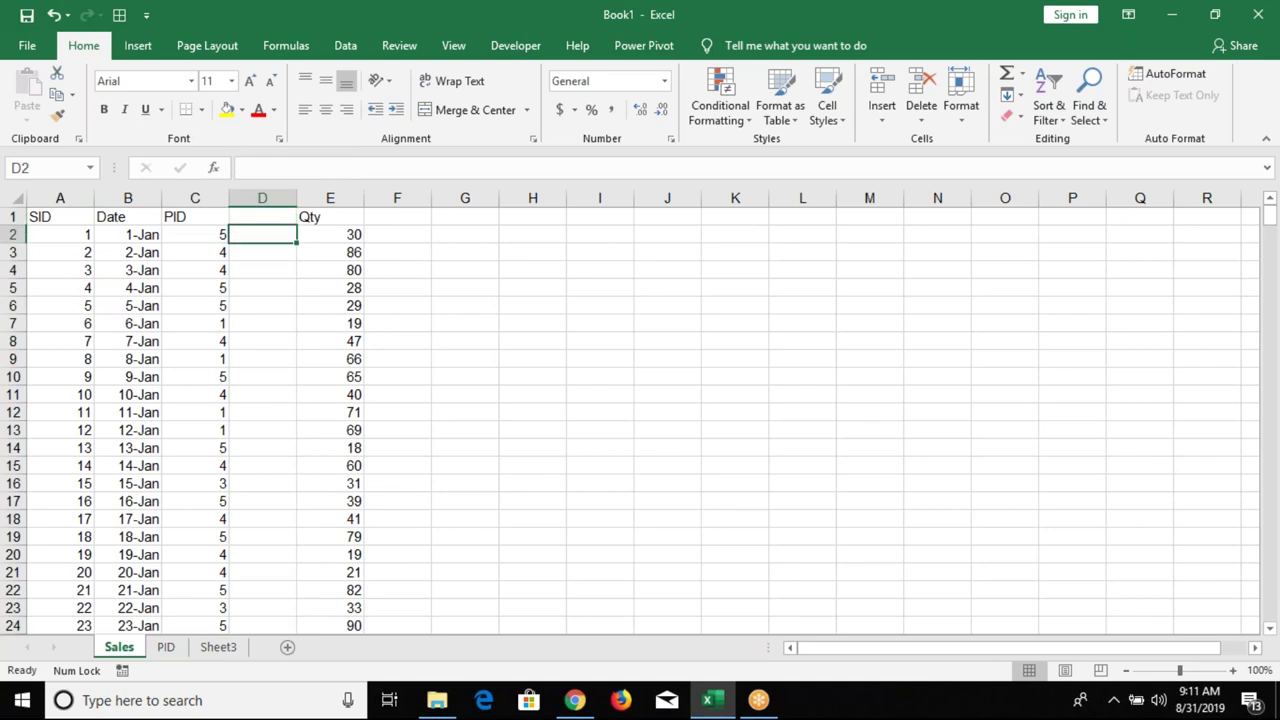
key(ctrl)
key(ctrl+z)
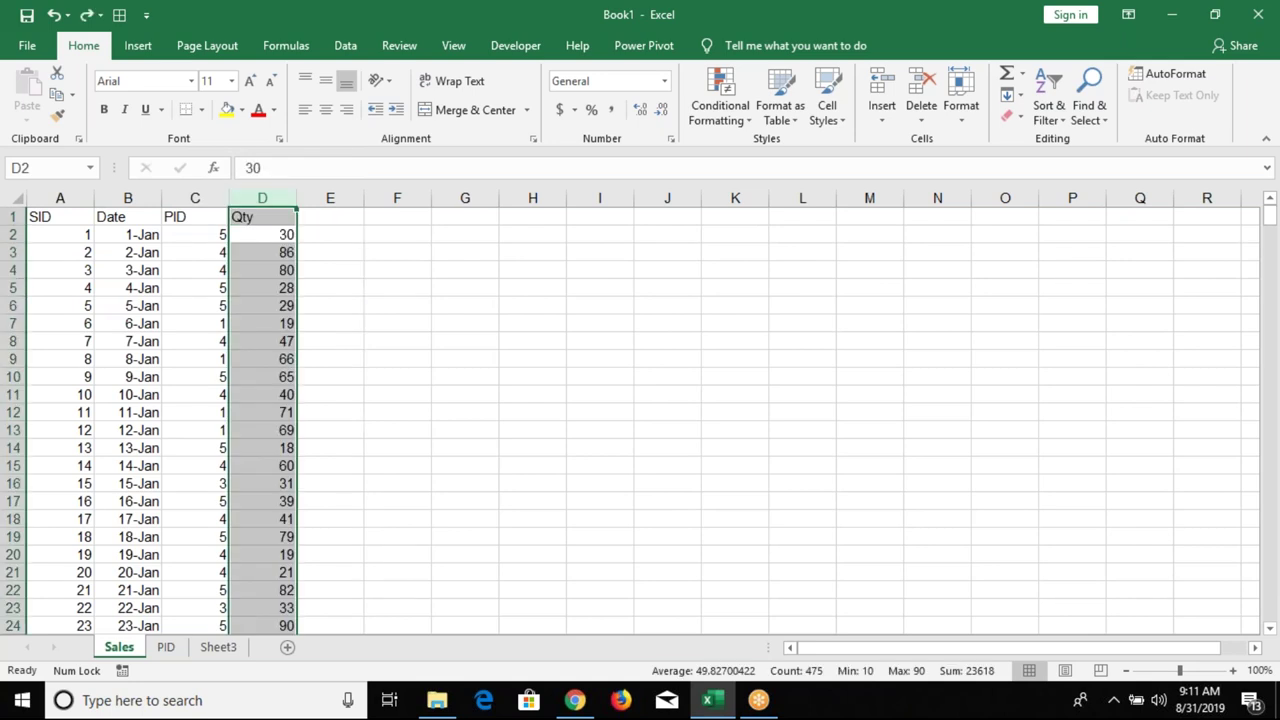
key(ctrl+Left)
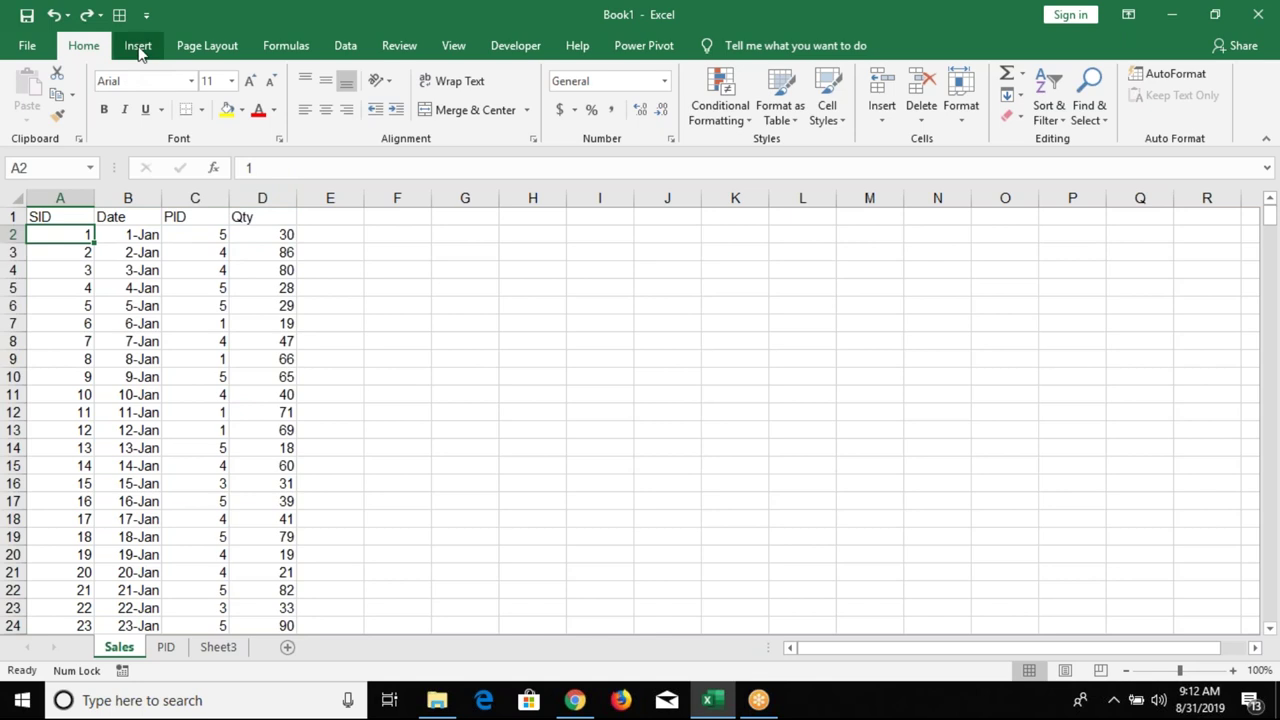
Insert a PivotTable from Sales!$A$1:$D$475 on a new worksheet, adding it to the Data Model.
click(138, 45)
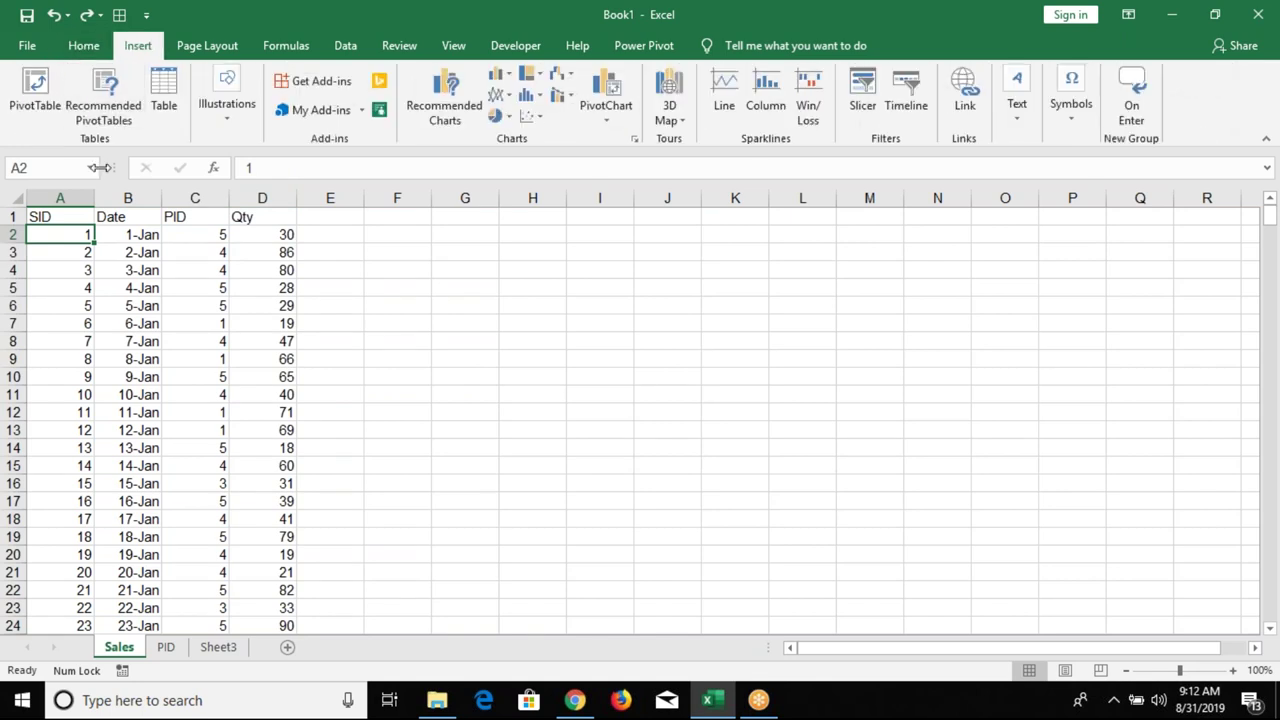
click(55, 120)
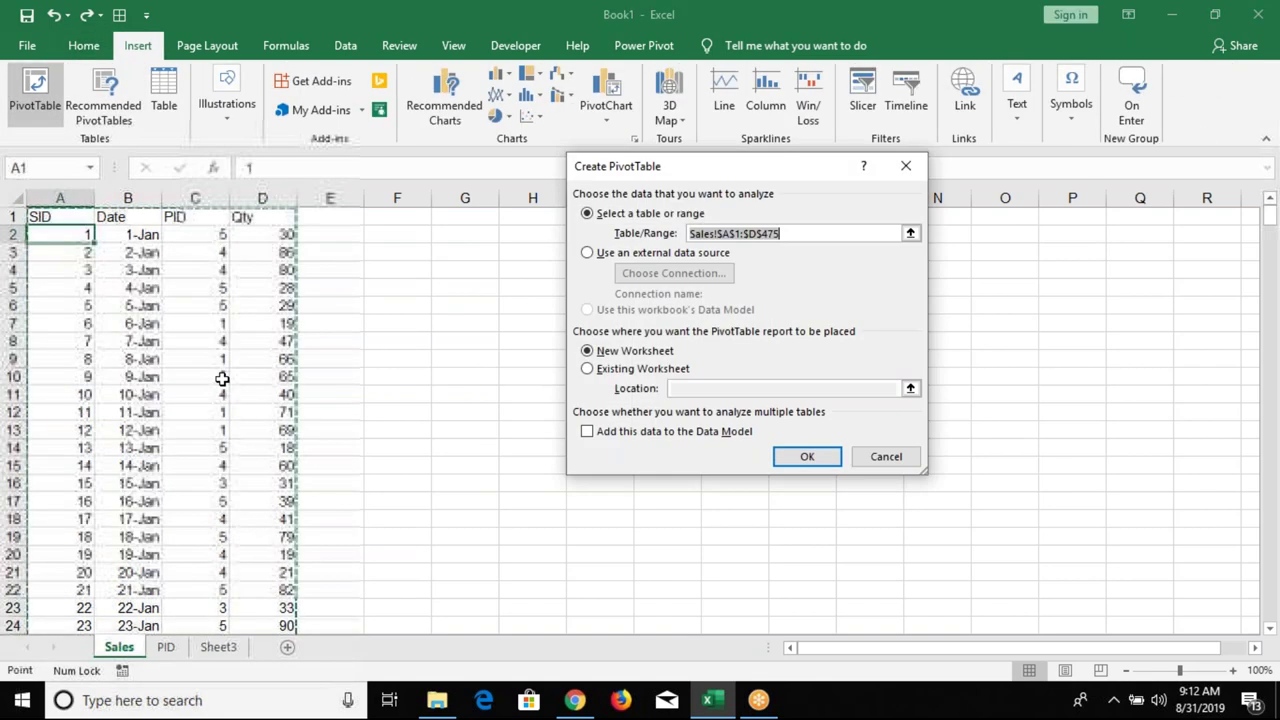
click(595, 435)
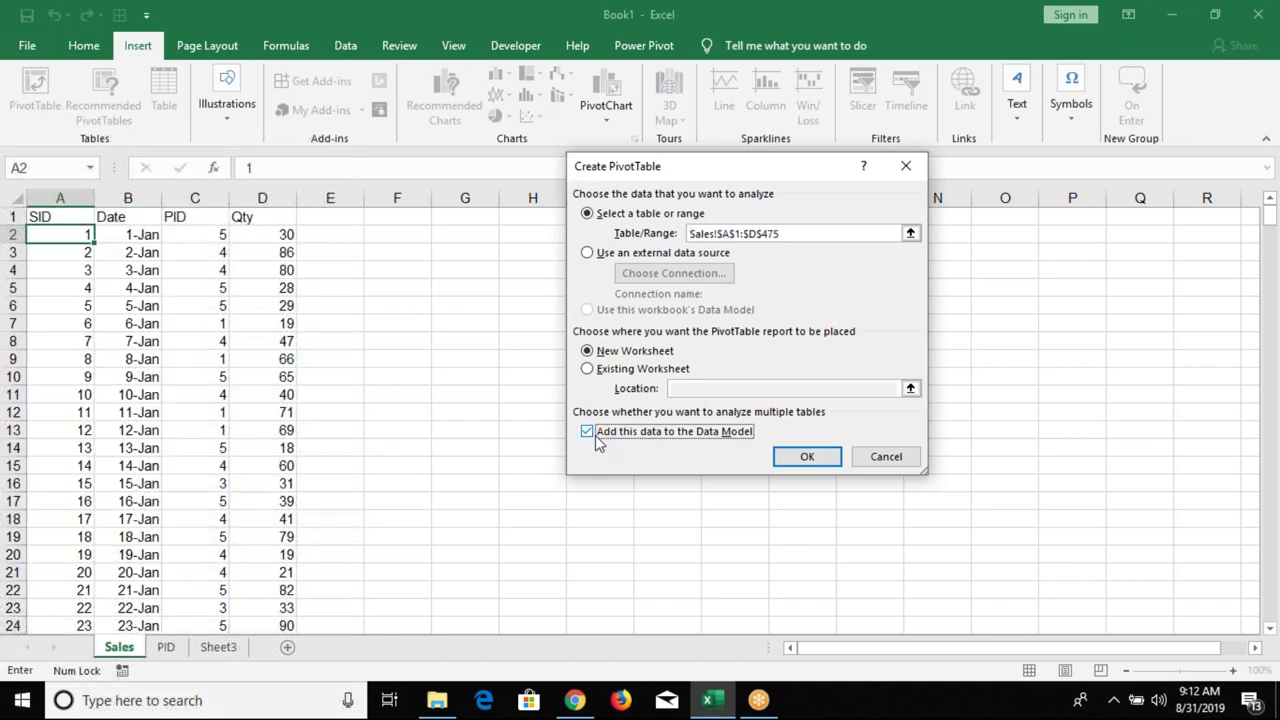
click(782, 461)
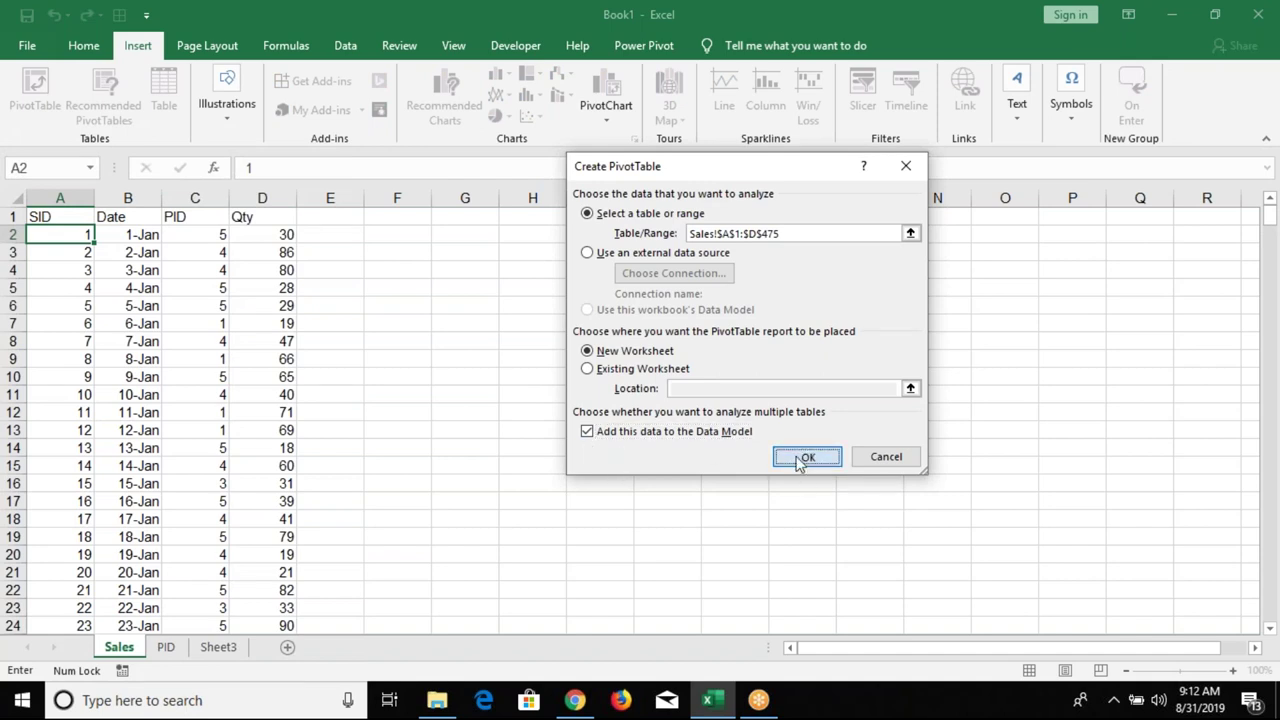
click(805, 458)
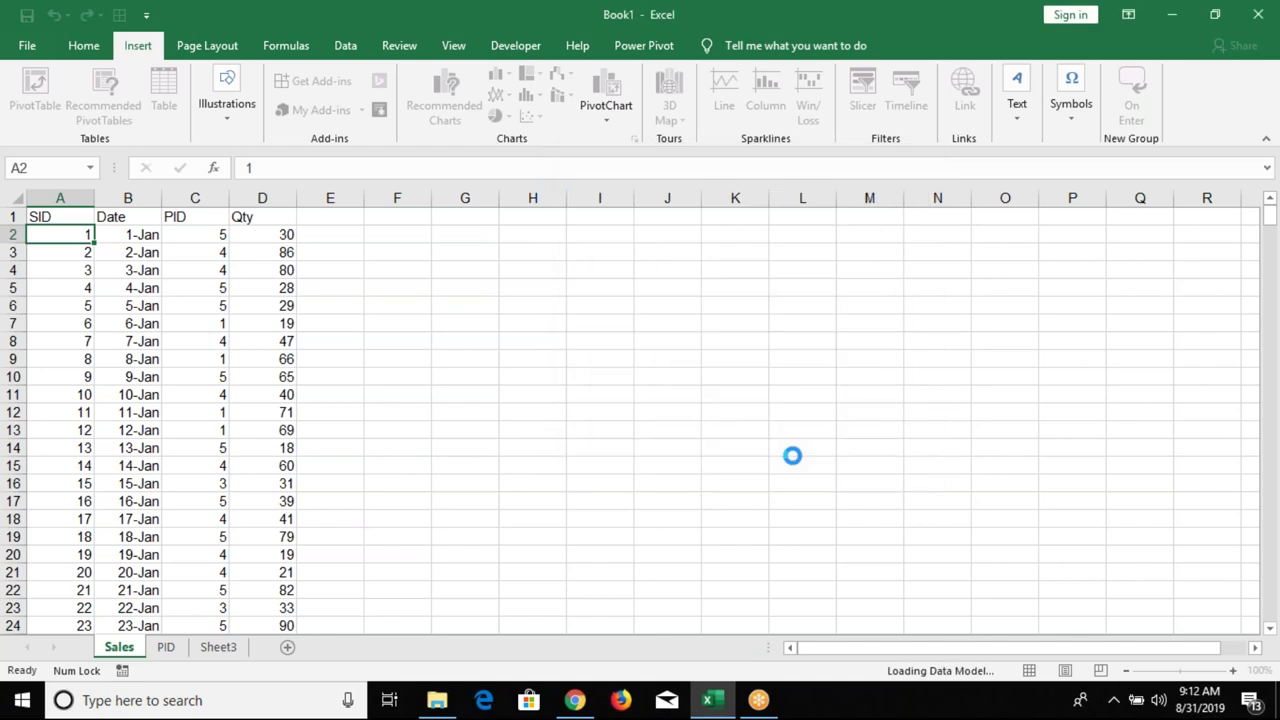
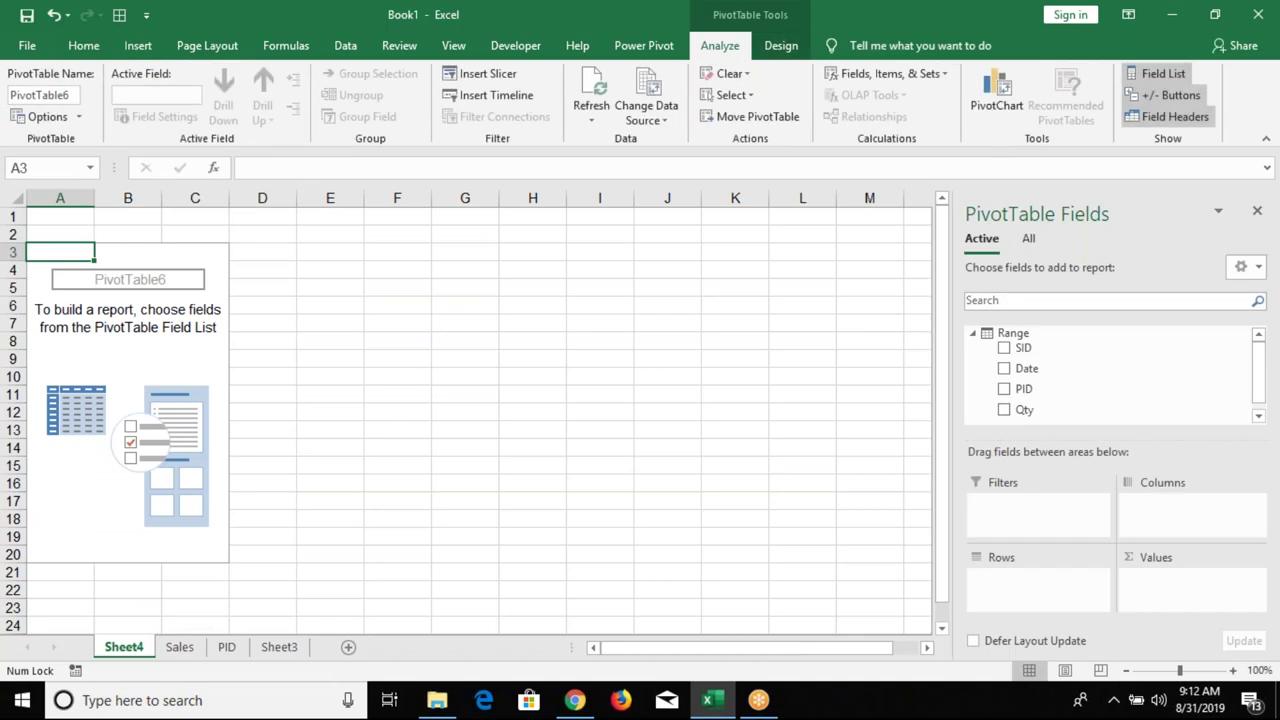
Create a PivotTable on a new sheet from the PID range A1:D6 and add it to the Data Model.
click(228, 647)
click(52, 216)
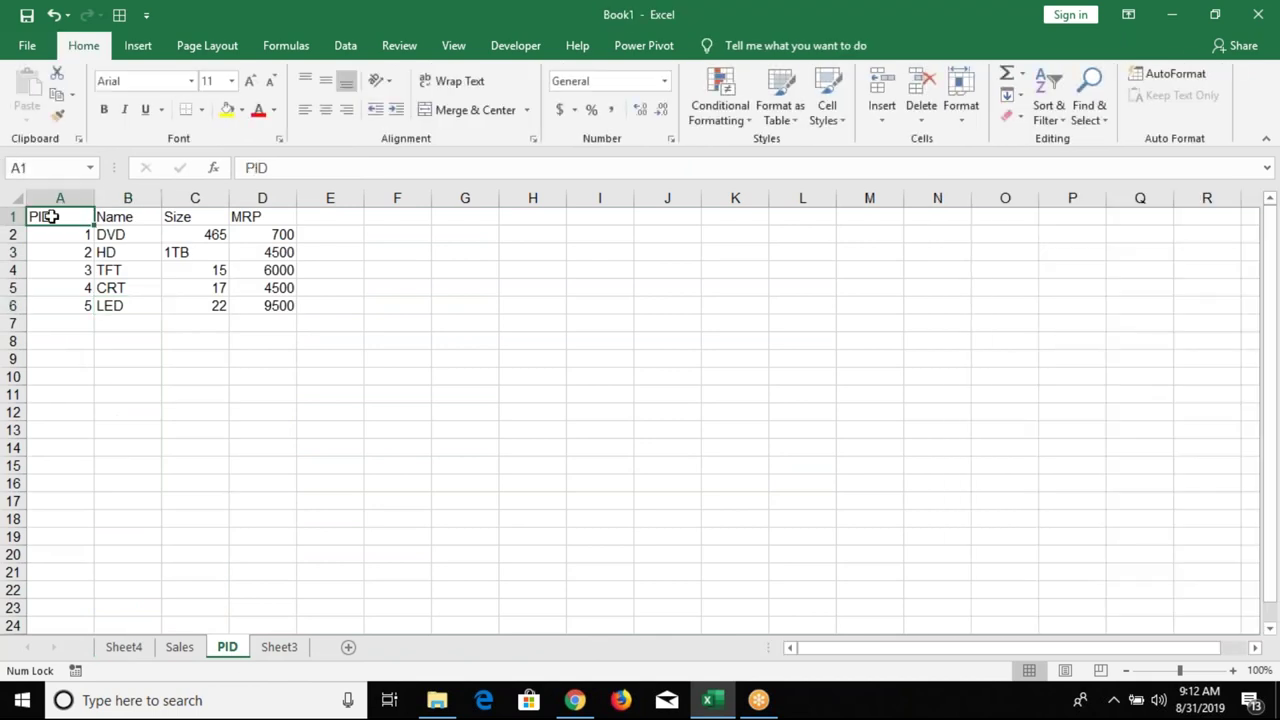
drag(52, 216, 280, 305)
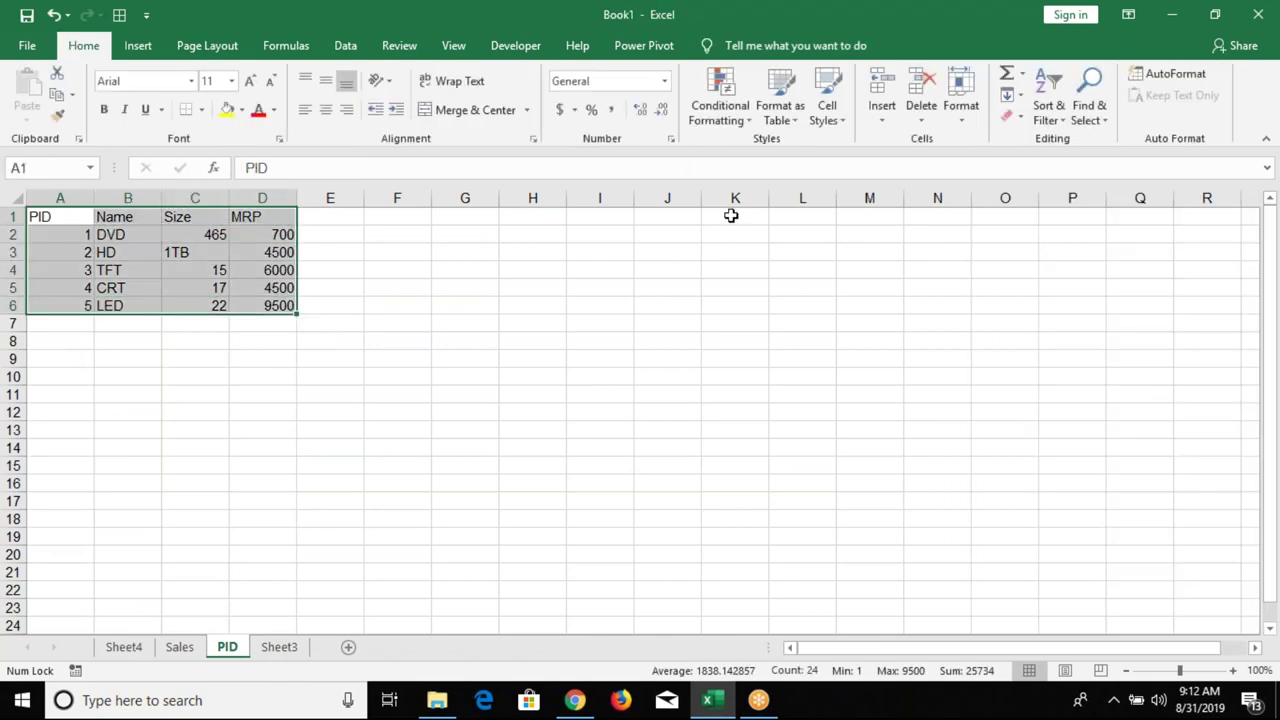
click(135, 46)
click(30, 90)
click(680, 431)
click(806, 457)
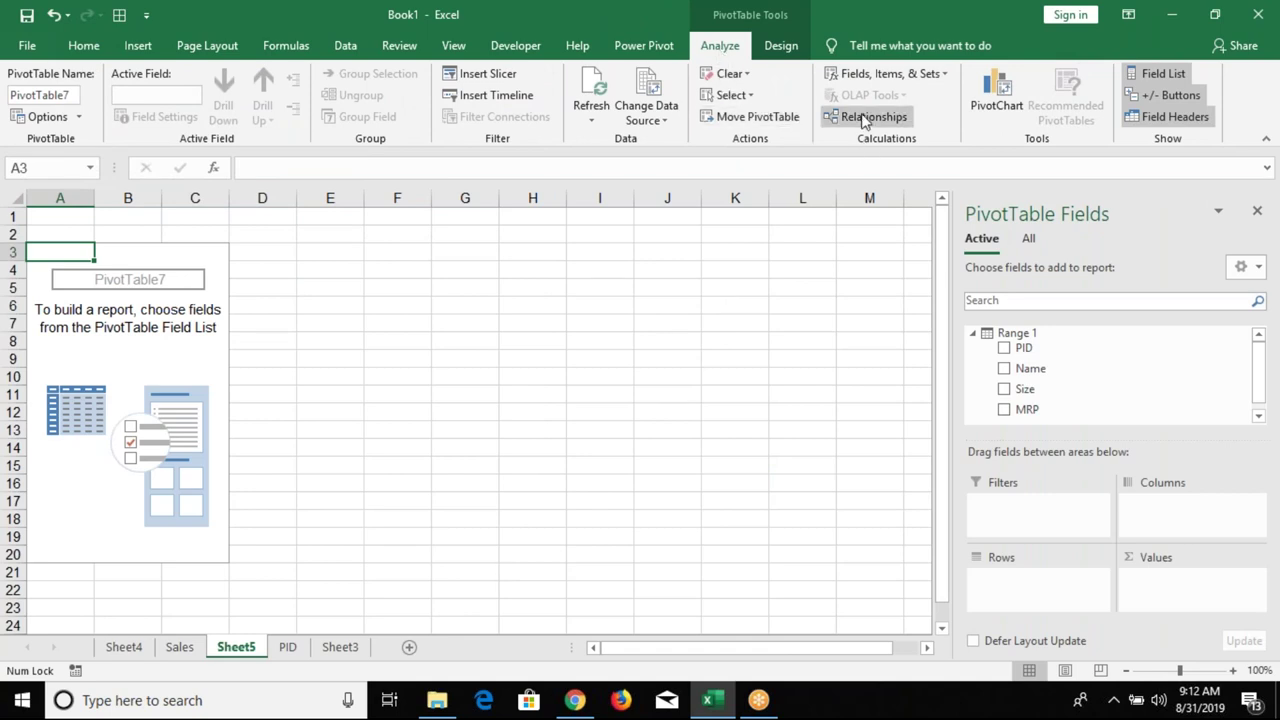
From Sheet4's PivotTable6, start a new relationship using the Range table's PID as the foreign column.
click(148, 649)
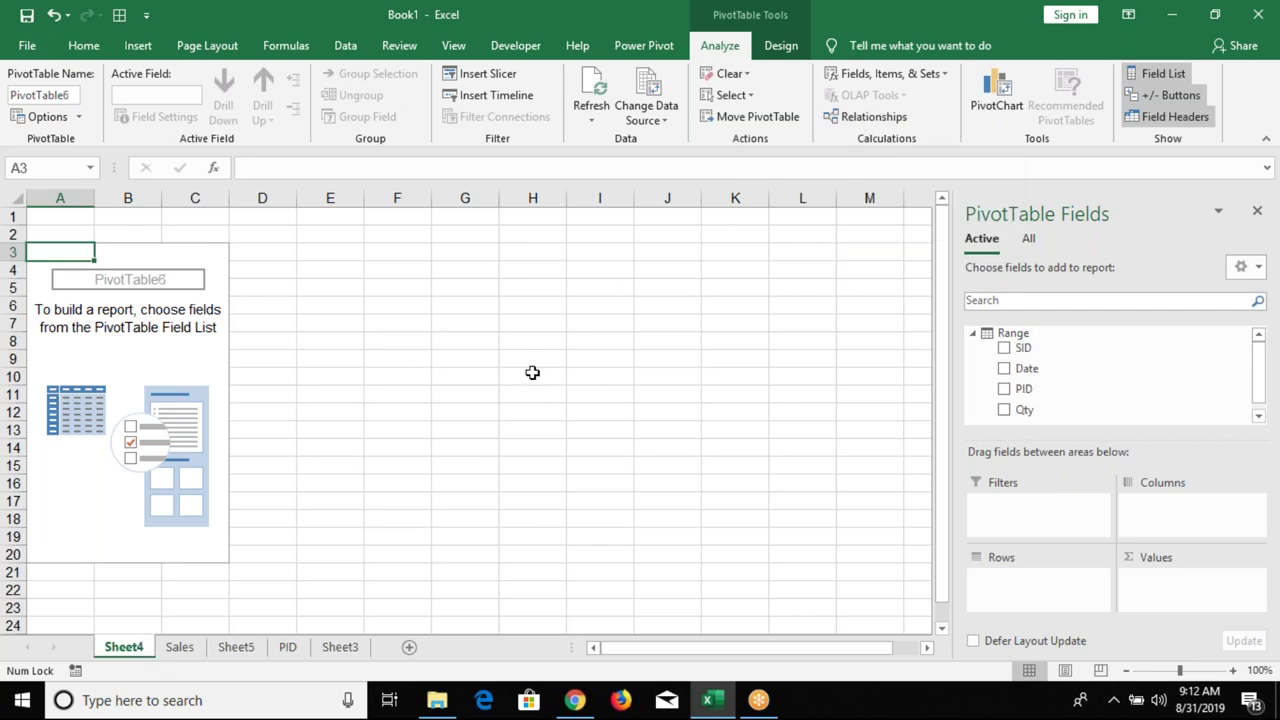
click(868, 120)
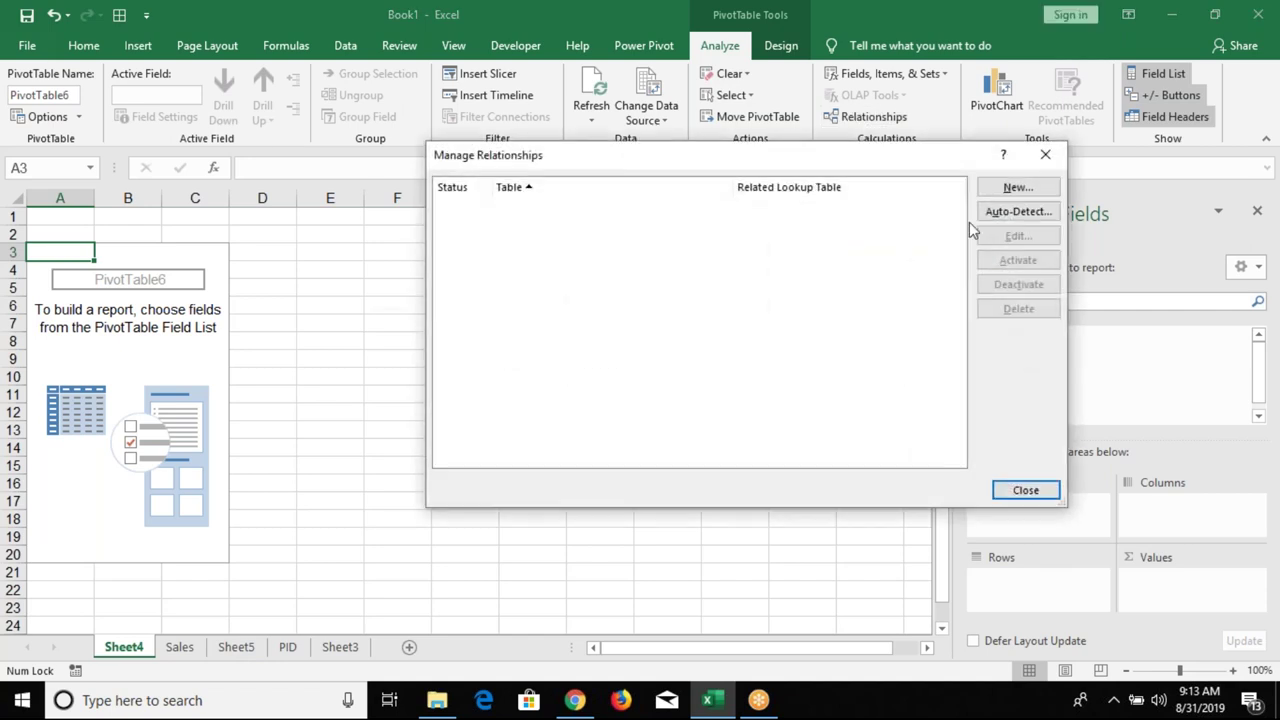
click(1015, 190)
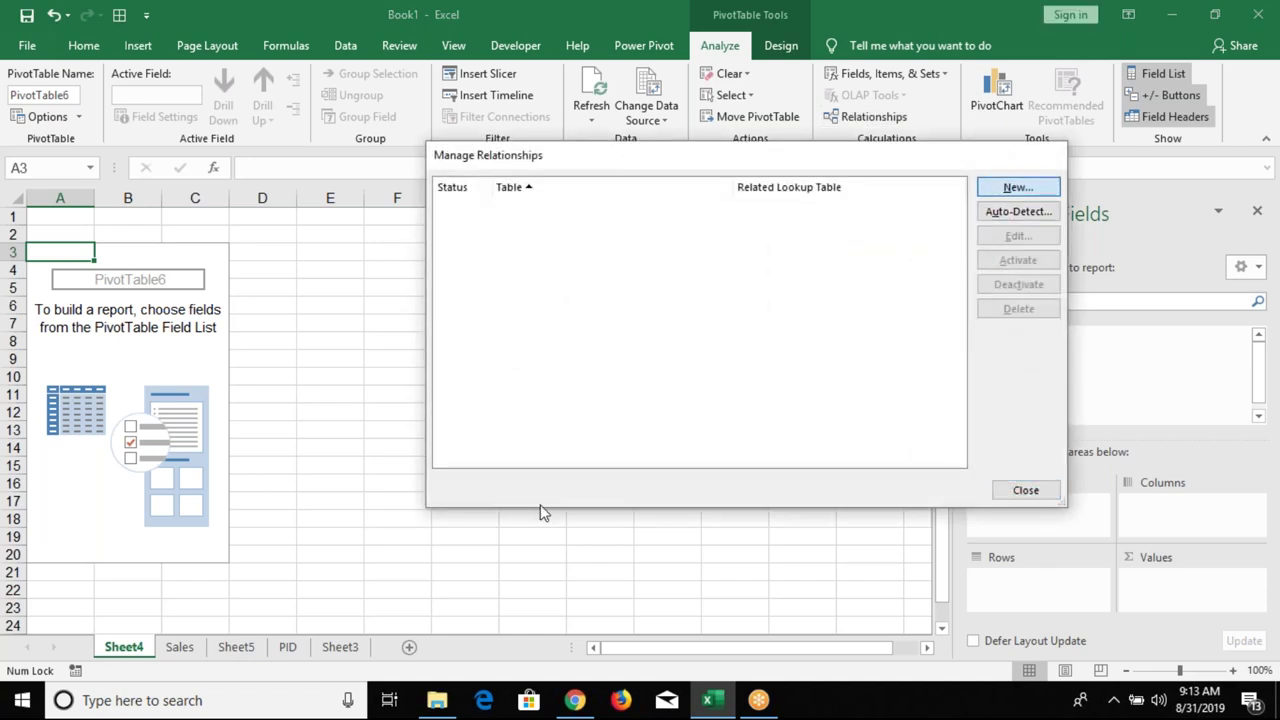
click(496, 306)
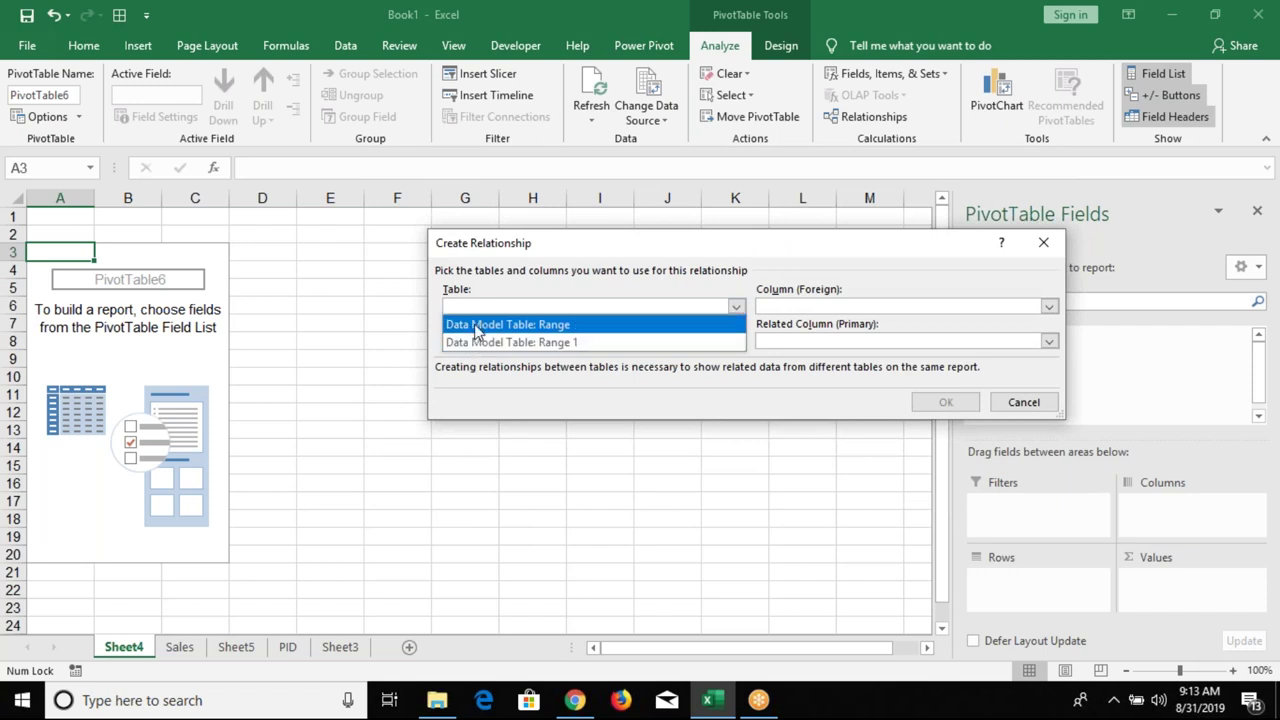
click(479, 326)
click(787, 305)
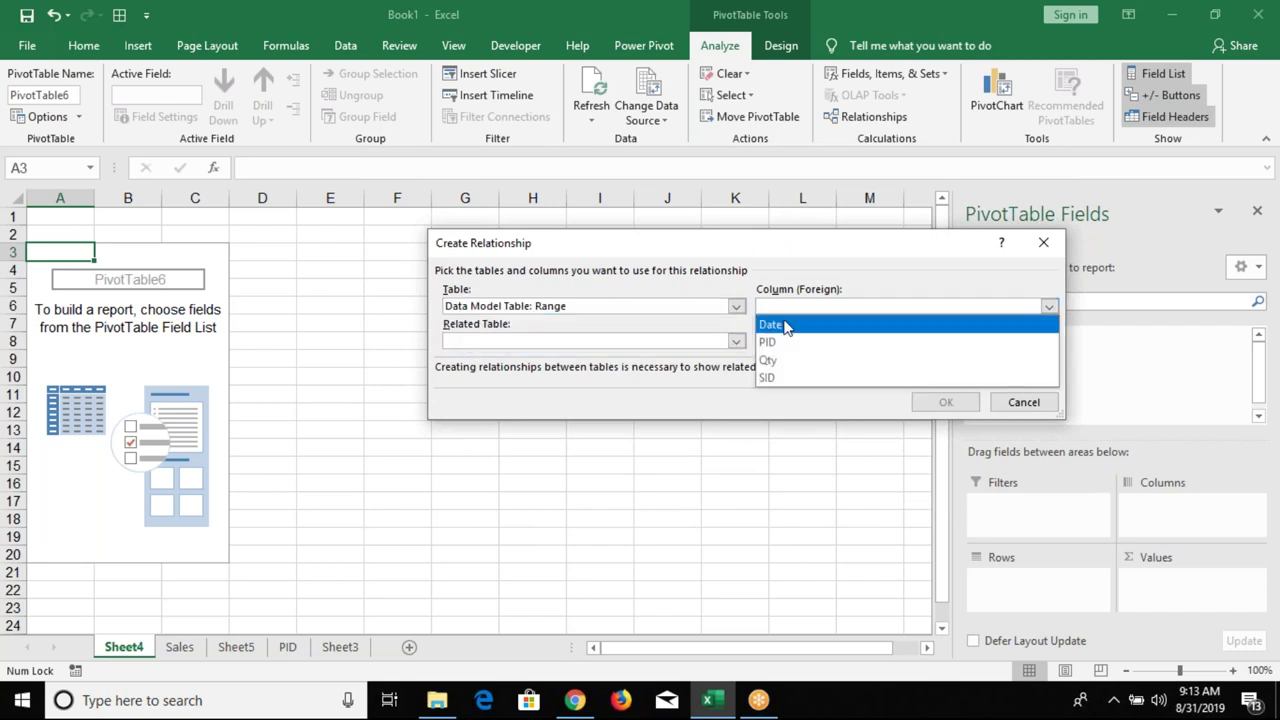
click(767, 342)
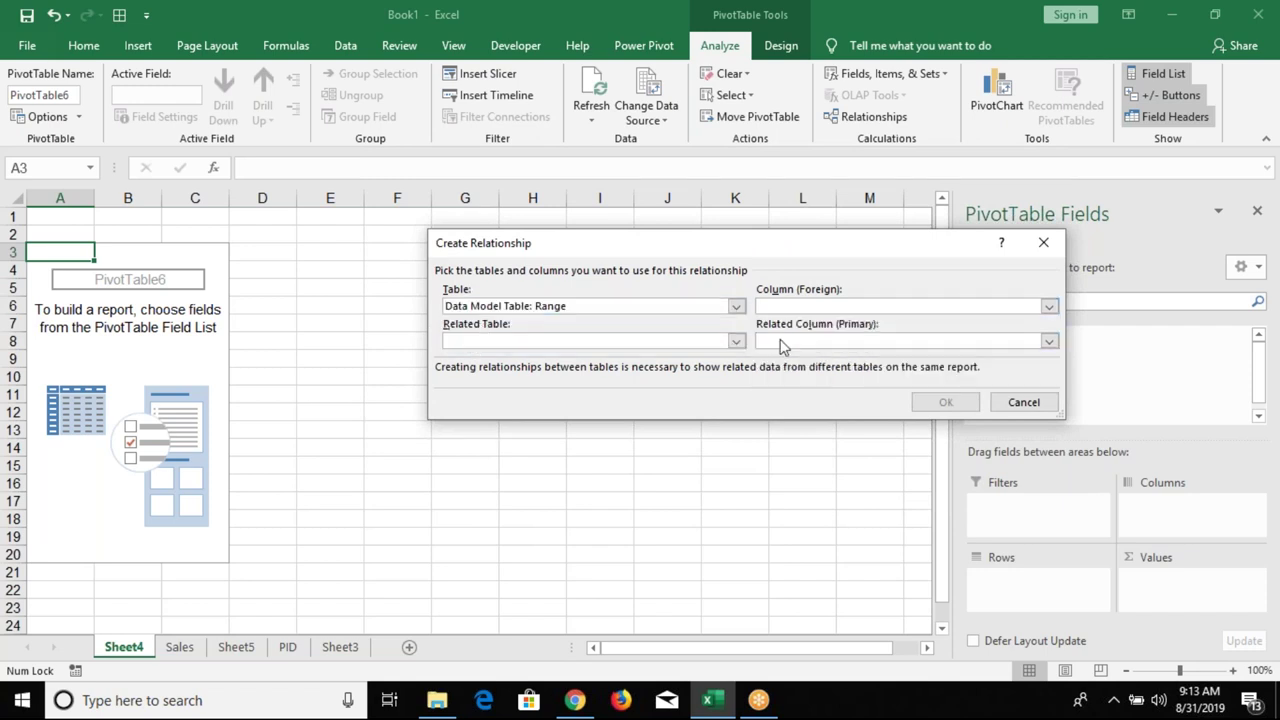
Relate it to the Range 1 table's PID column and confirm the relationship.
click(654, 341)
click(634, 378)
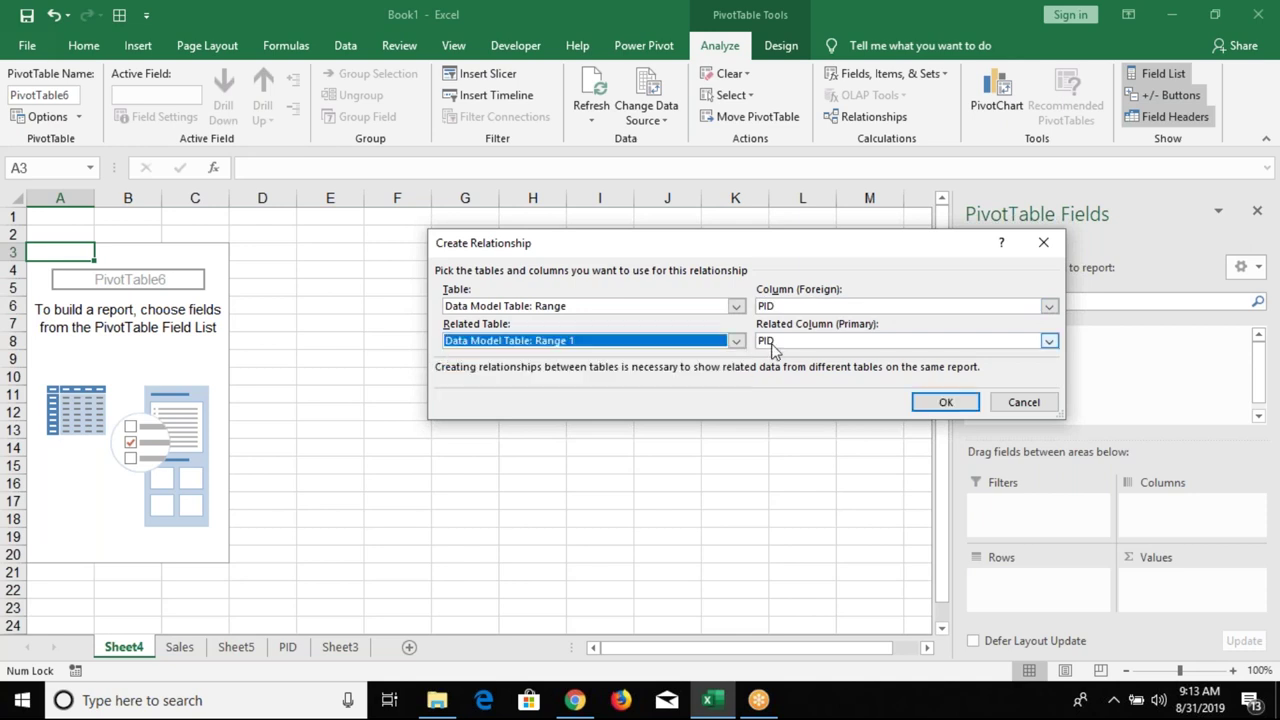
click(775, 345)
click(778, 396)
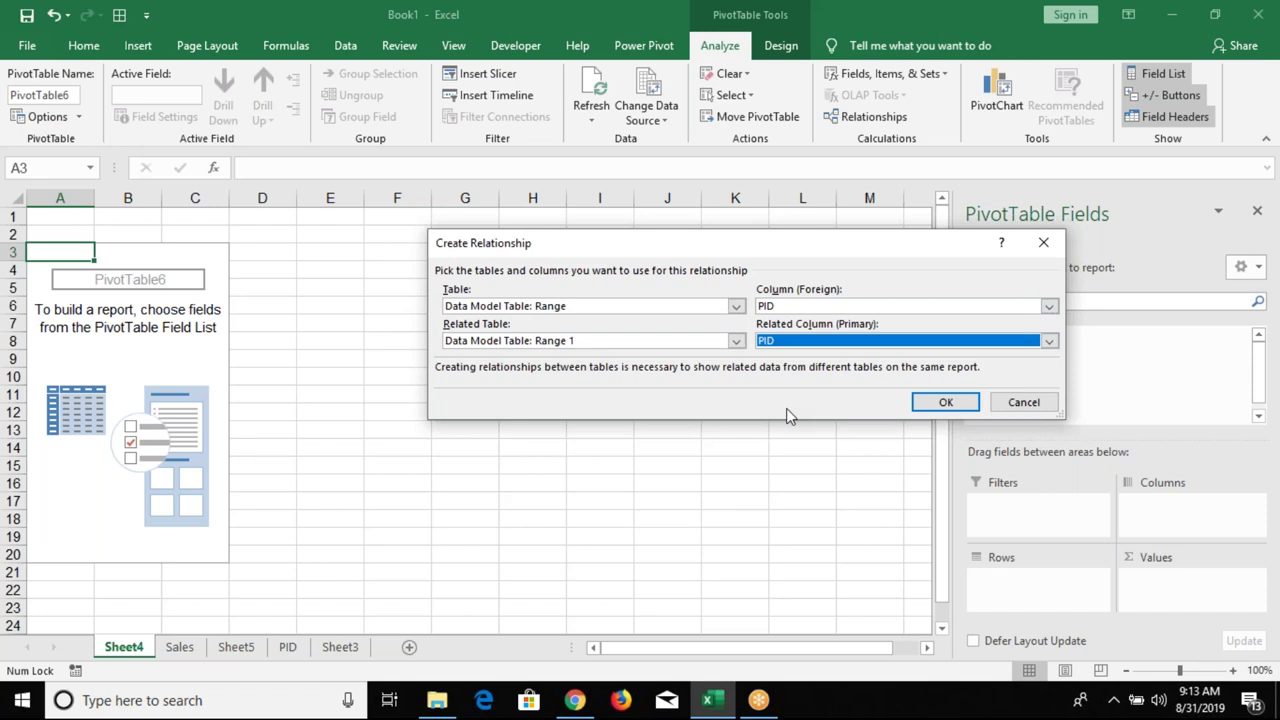
click(934, 410)
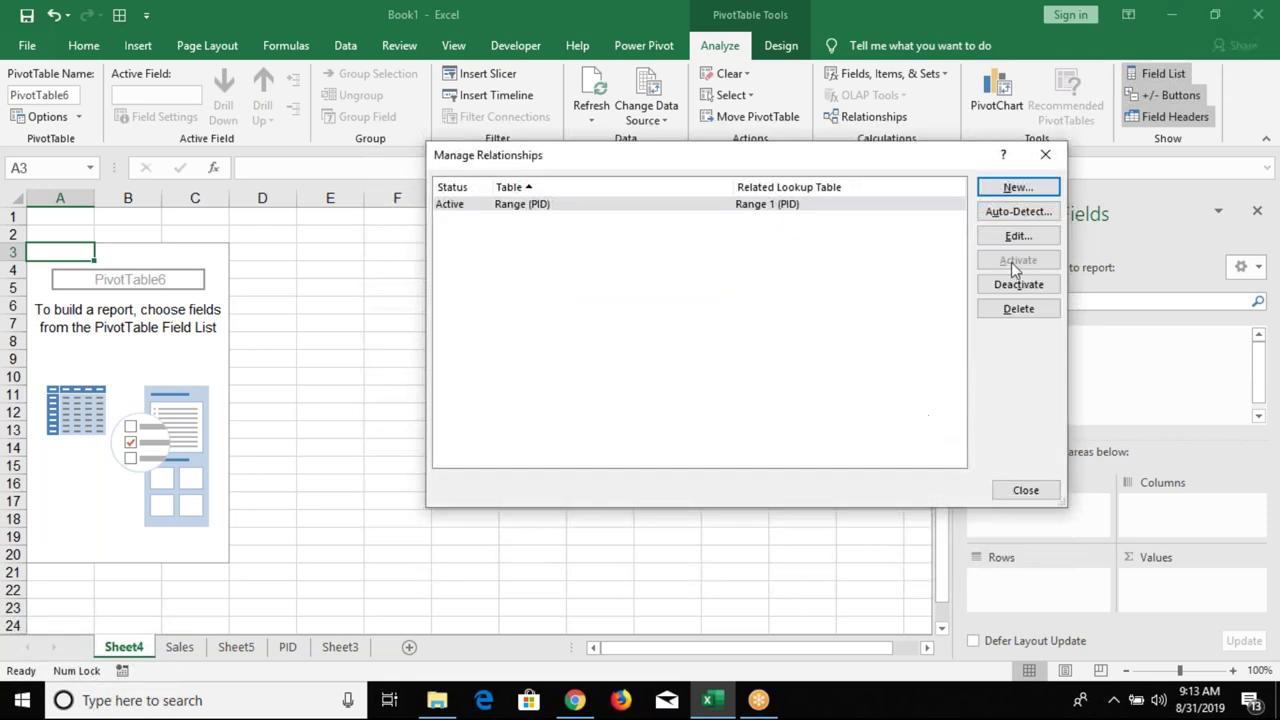
click(1000, 492)
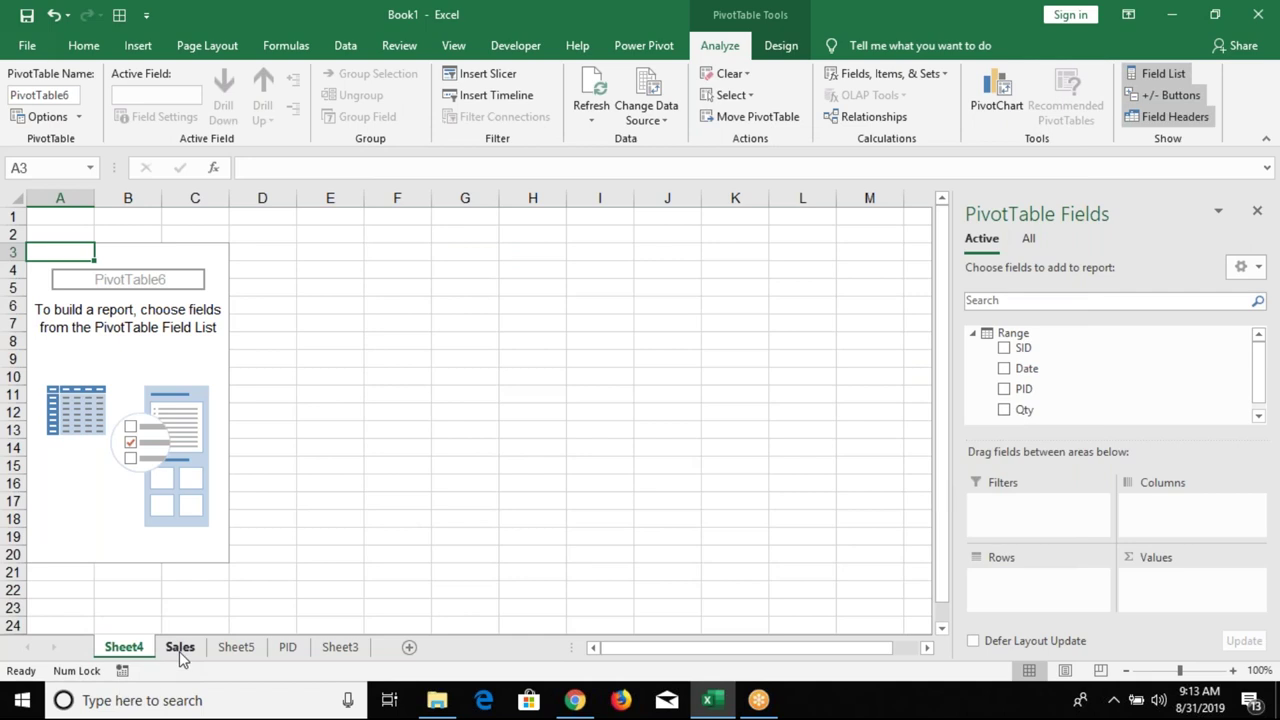
Move the PID sheet right after Sales, then select the Sales PID column C.
click(287, 648)
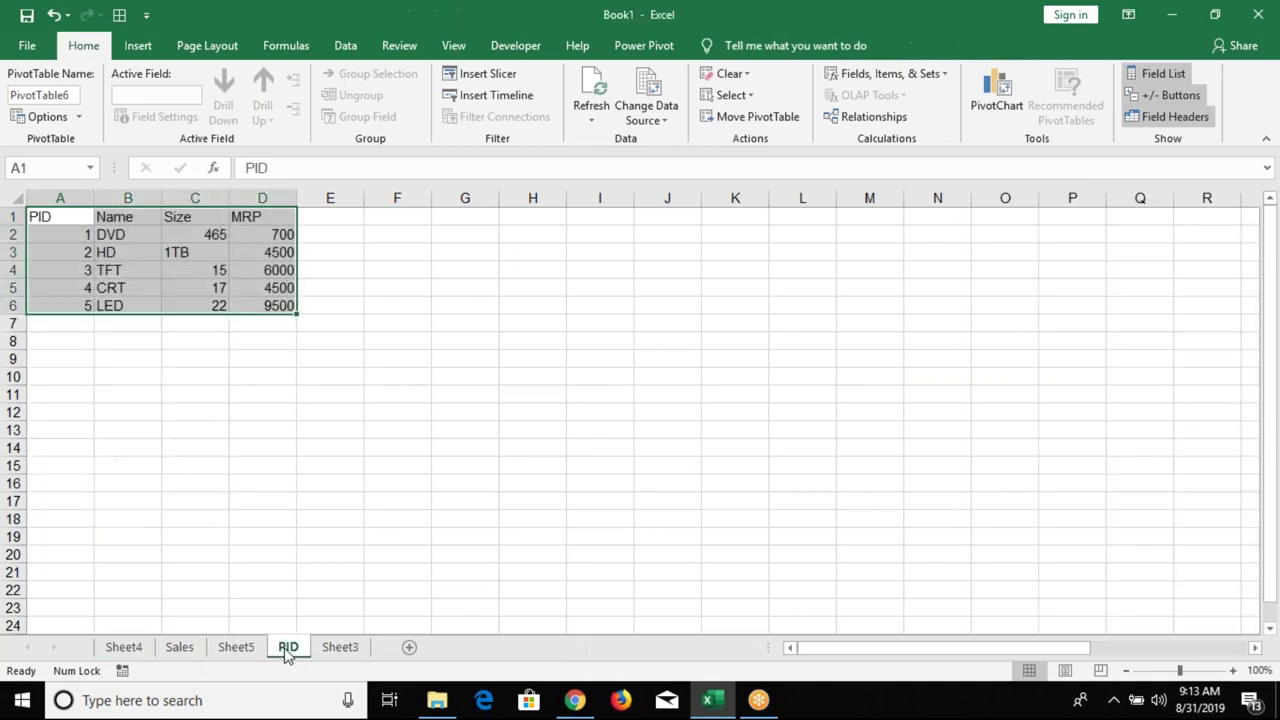
drag(286, 648, 234, 642)
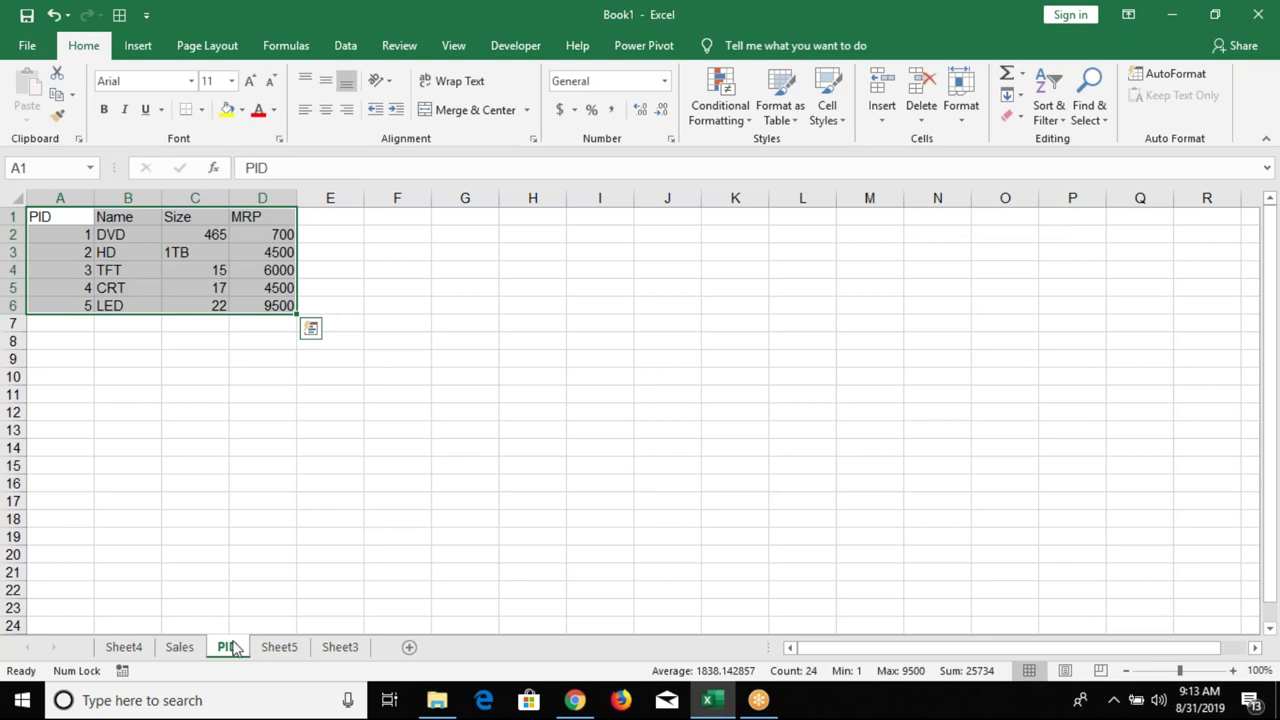
click(182, 648)
click(238, 342)
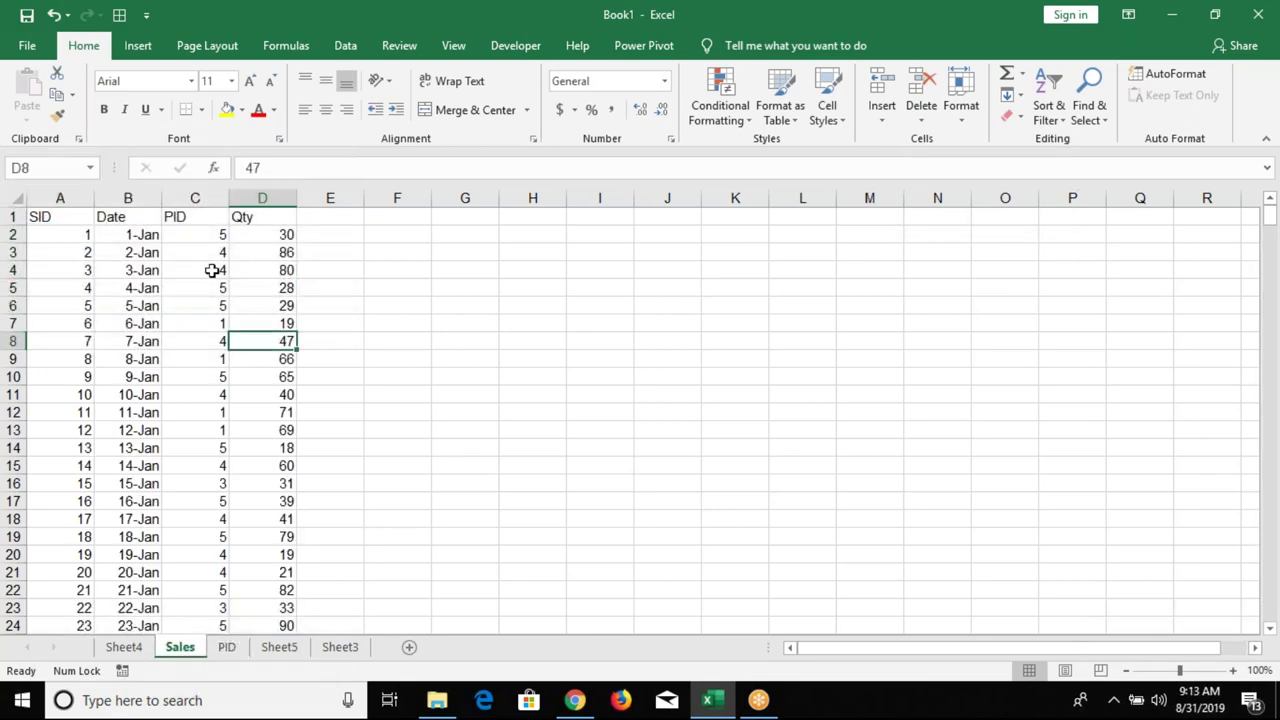
click(200, 214)
key(ctrl+shift+Down)
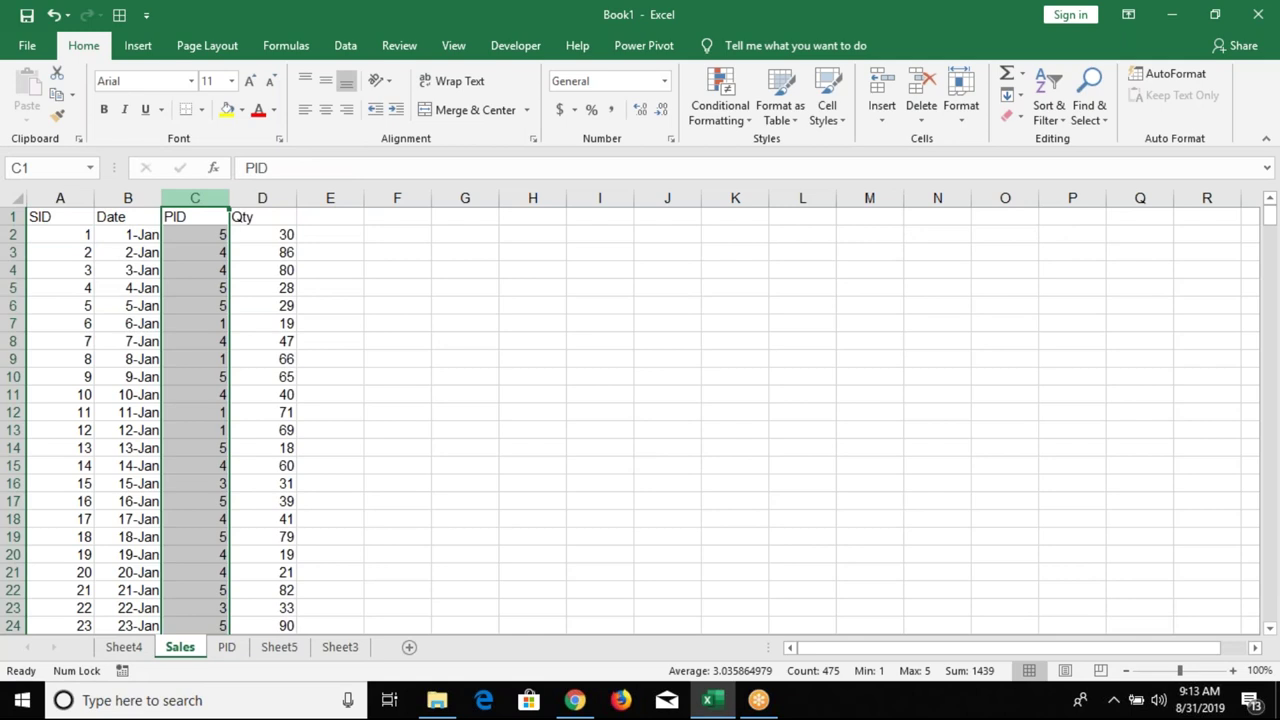
Select the PID values on the PID sheet to compare, then return to Sheet4.
click(228, 647)
drag(57, 234, 55, 303)
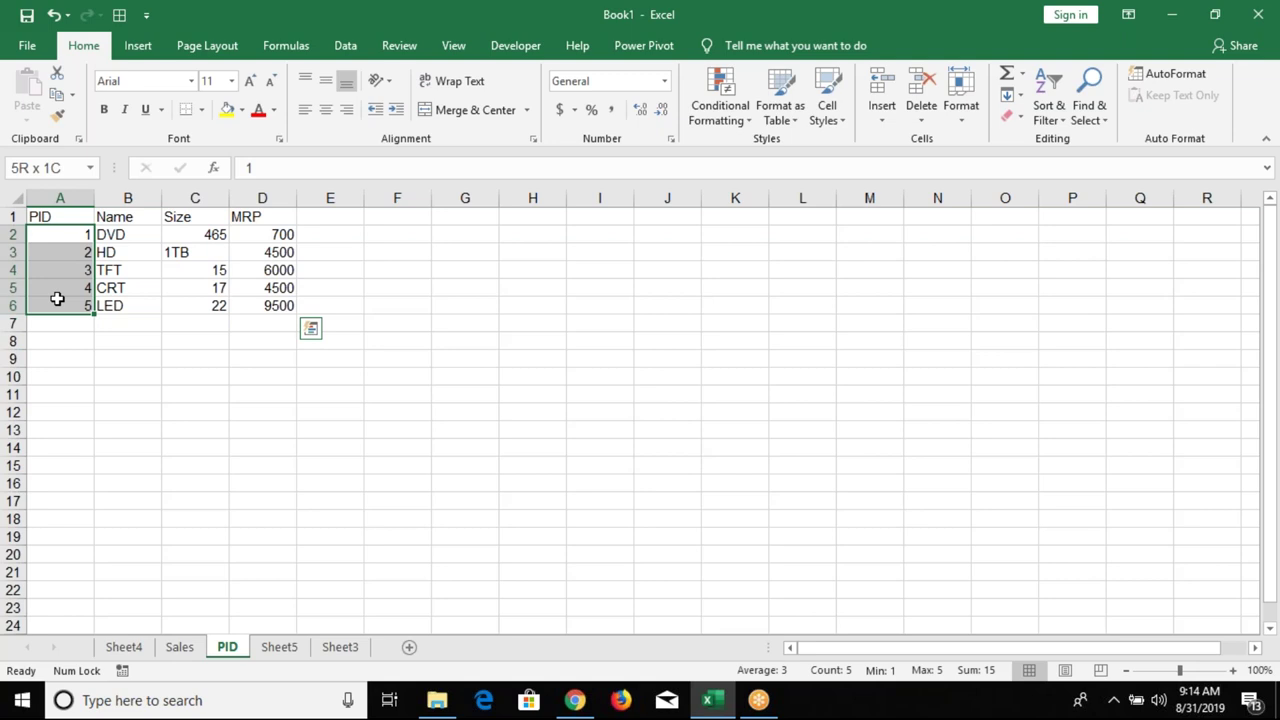
shift+click(86, 323)
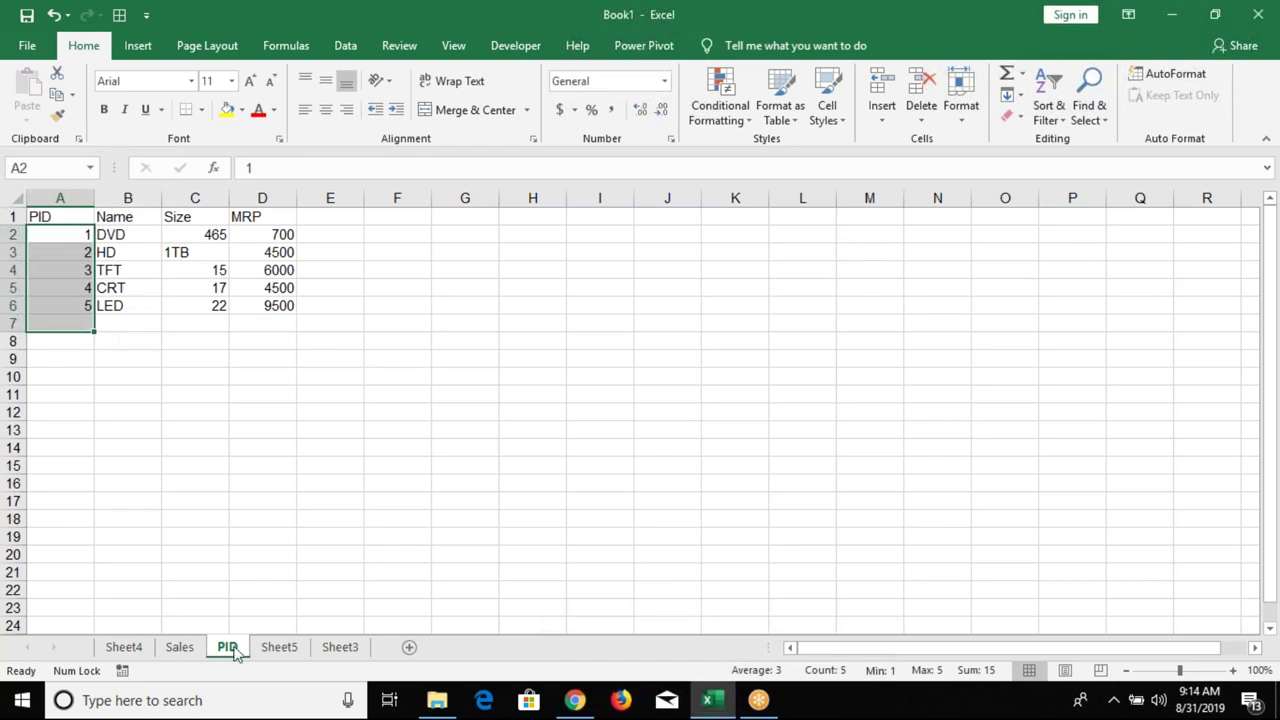
click(185, 648)
click(124, 647)
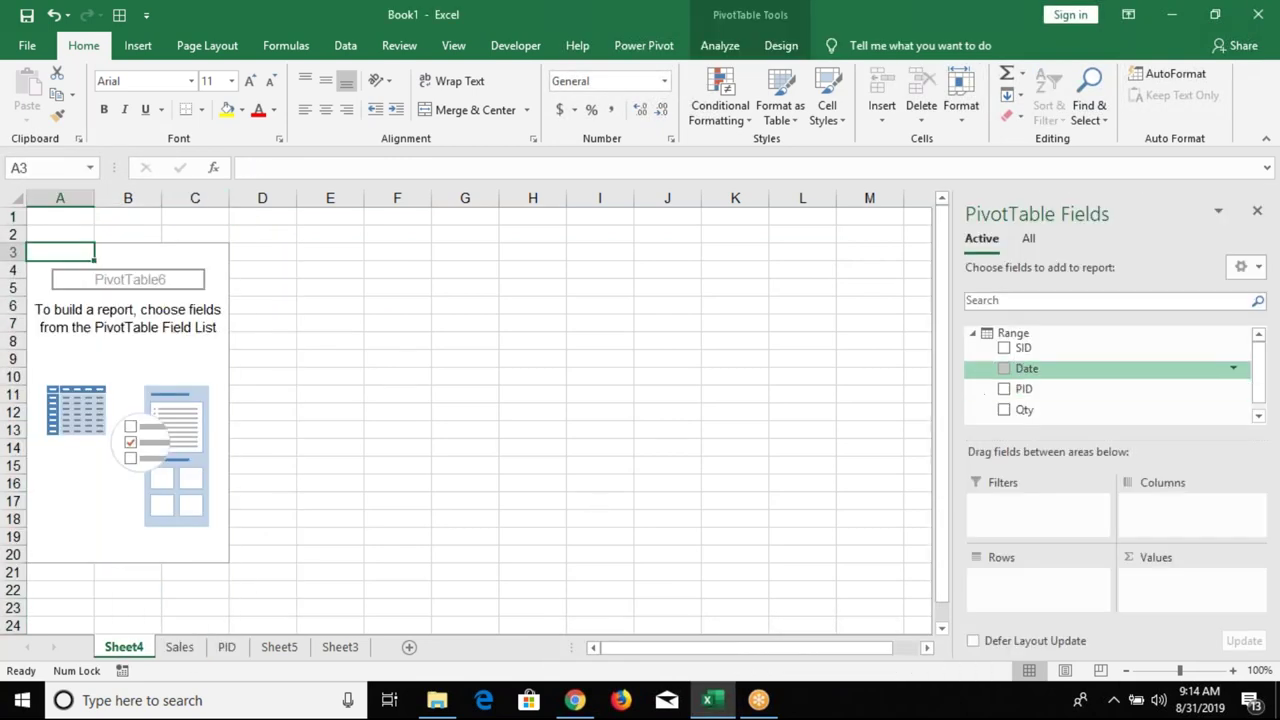
Add Range 1 Name to Rows, Range Qty to Values and Range 1 Size to Columns.
click(1033, 242)
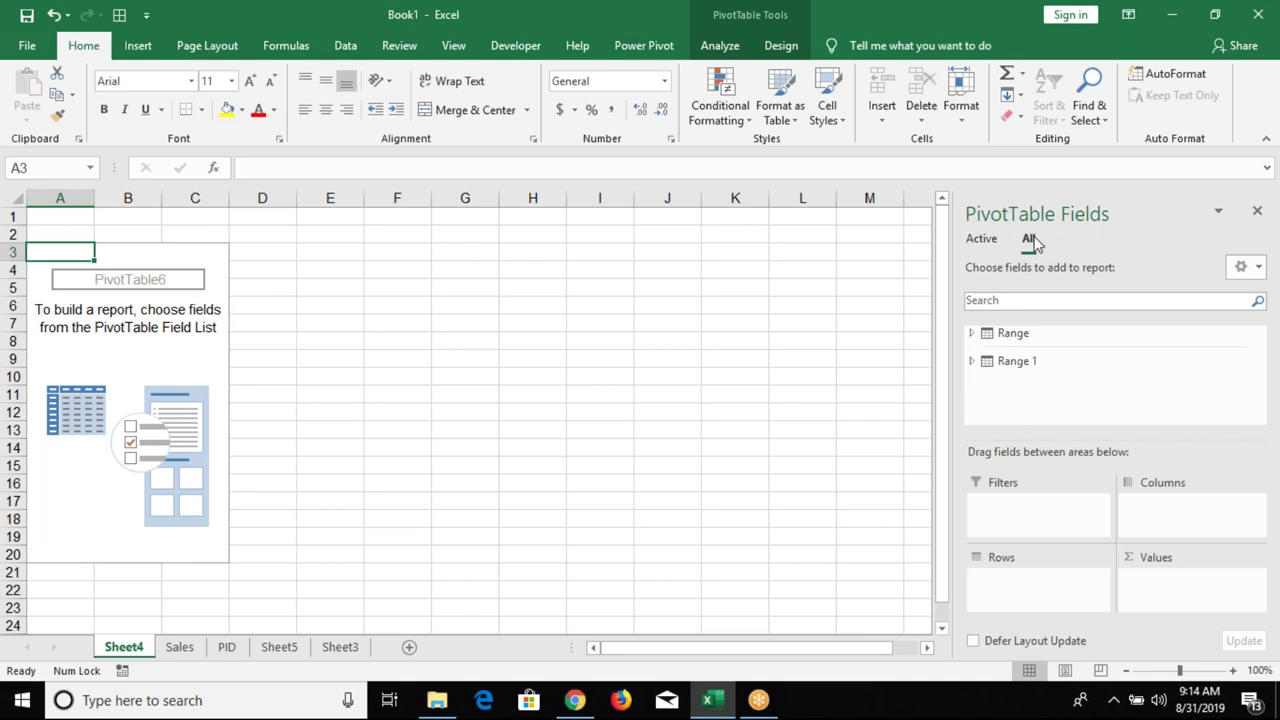
click(970, 361)
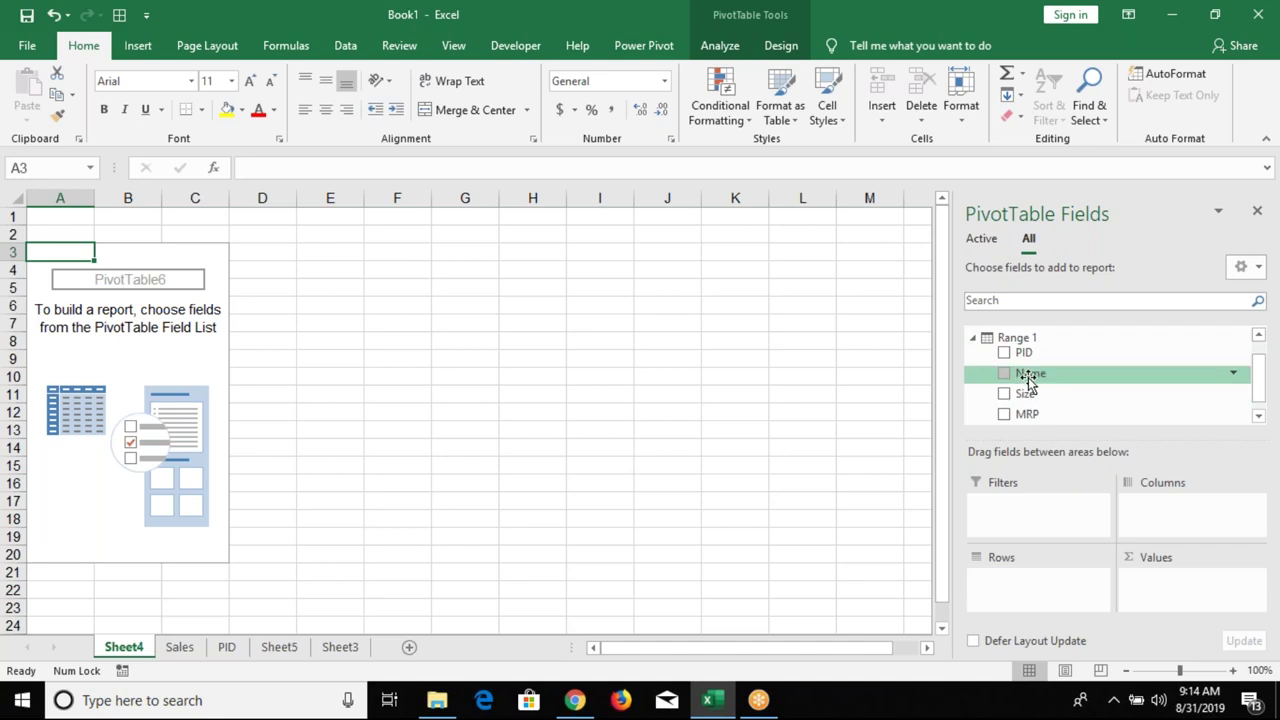
drag(1028, 376, 1036, 585)
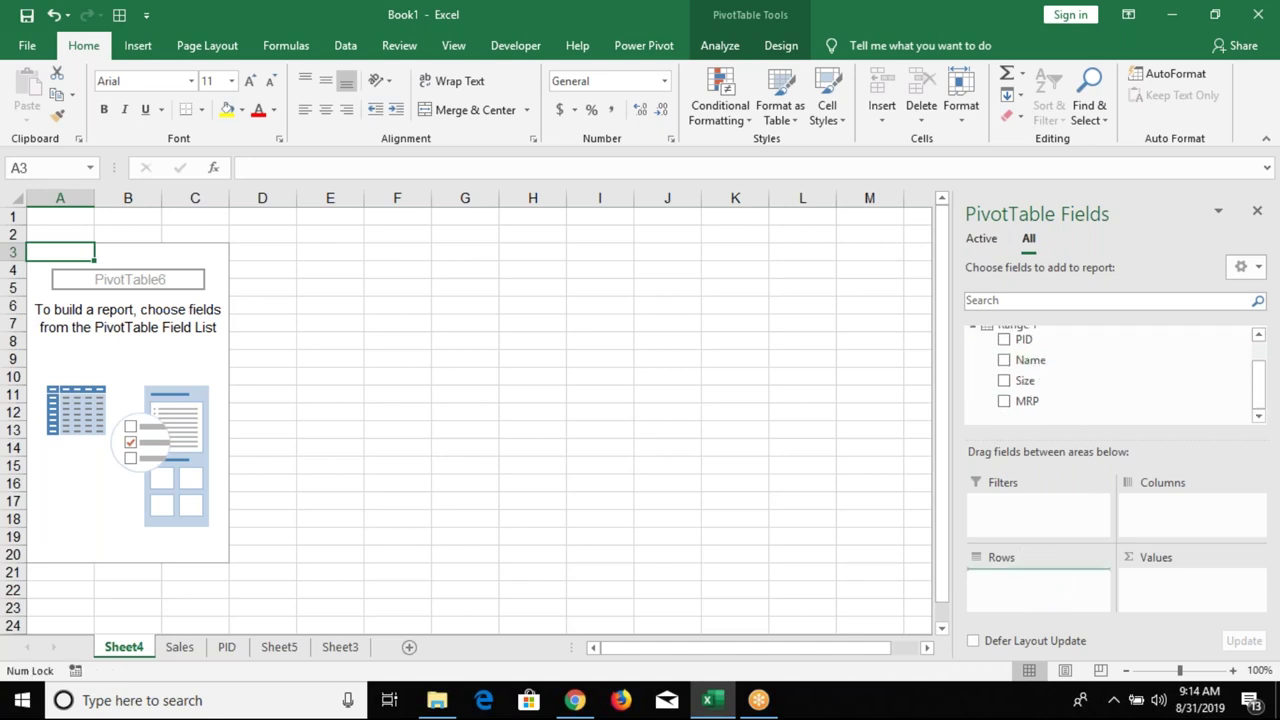
click(975, 331)
click(974, 334)
mouse_move(1023, 409)
mouse_down()
mouse_move(1105, 497)
mouse_move(1146, 580)
mouse_up()
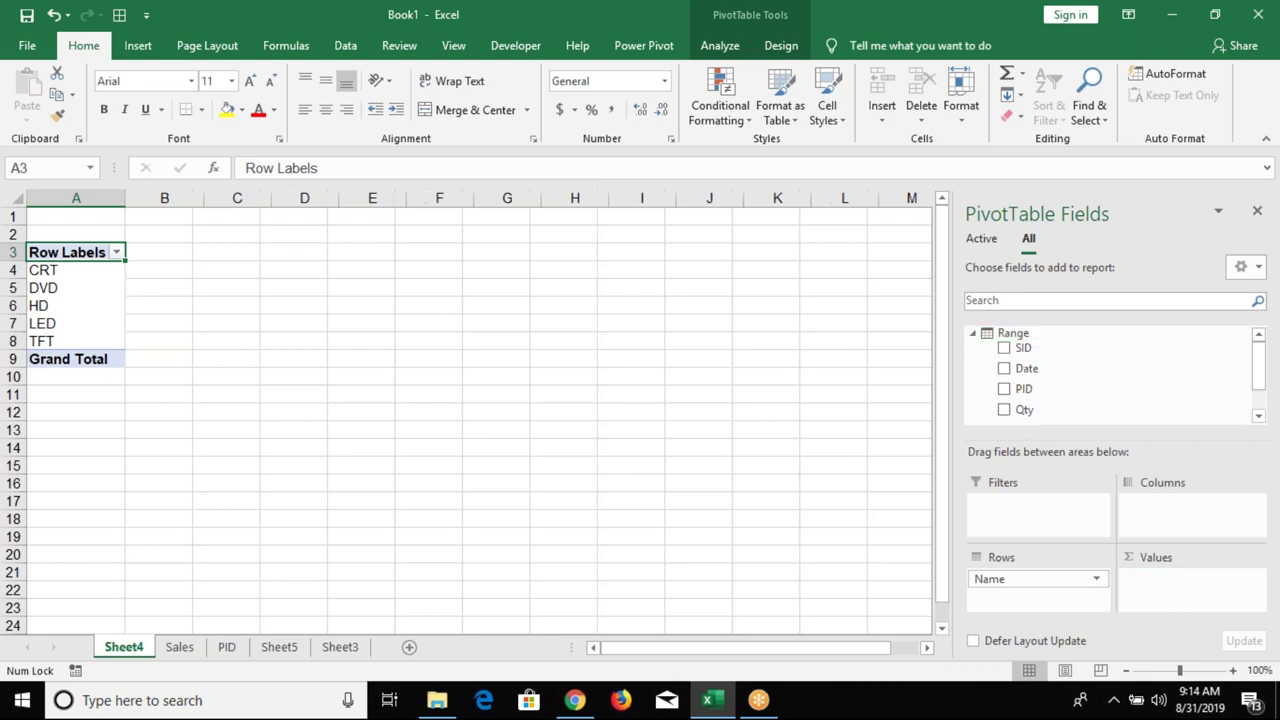
click(973, 333)
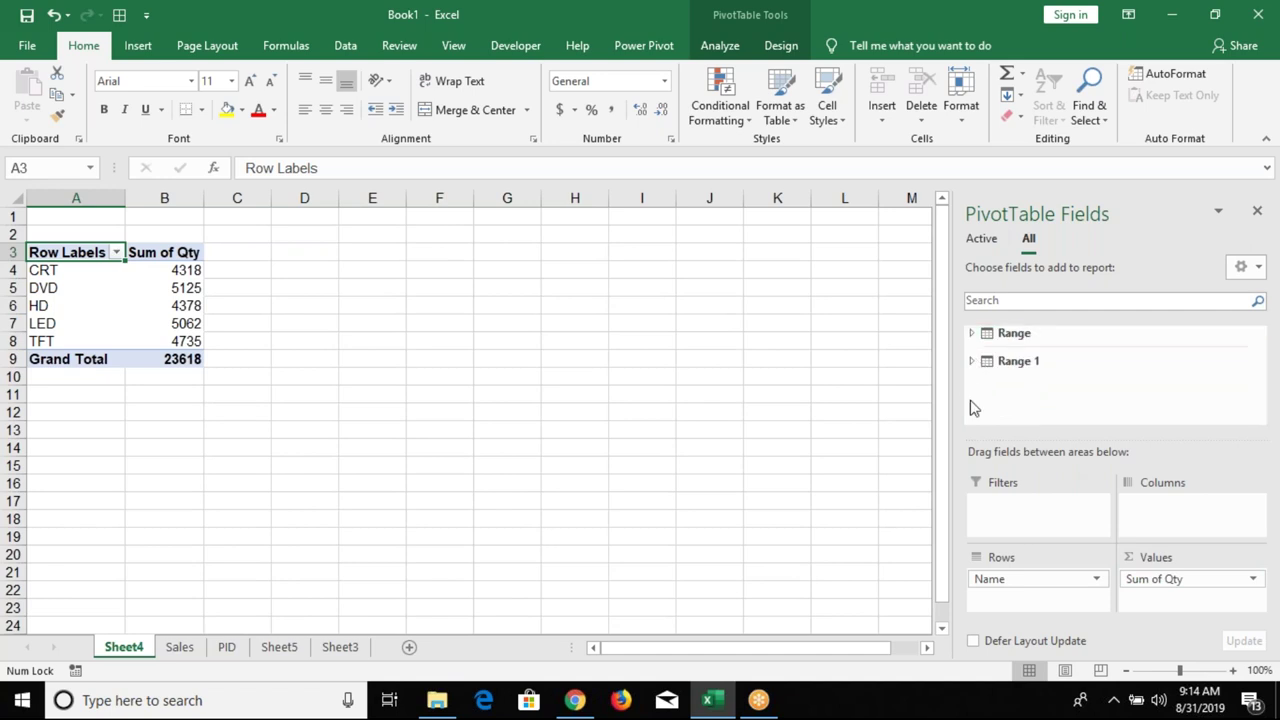
click(971, 361)
drag(1012, 401, 1145, 527)
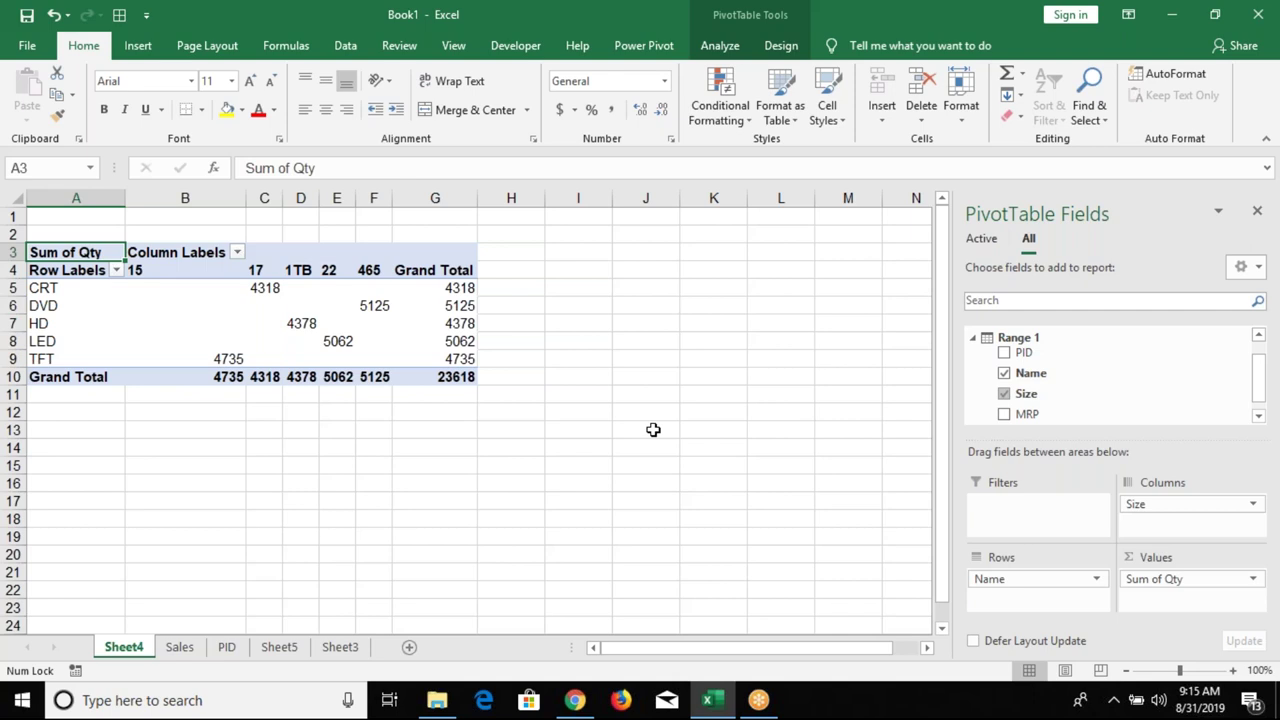
Add a new sheet after Sheet4 and name it CID.
click(409, 647)
drag(401, 647, 185, 647)
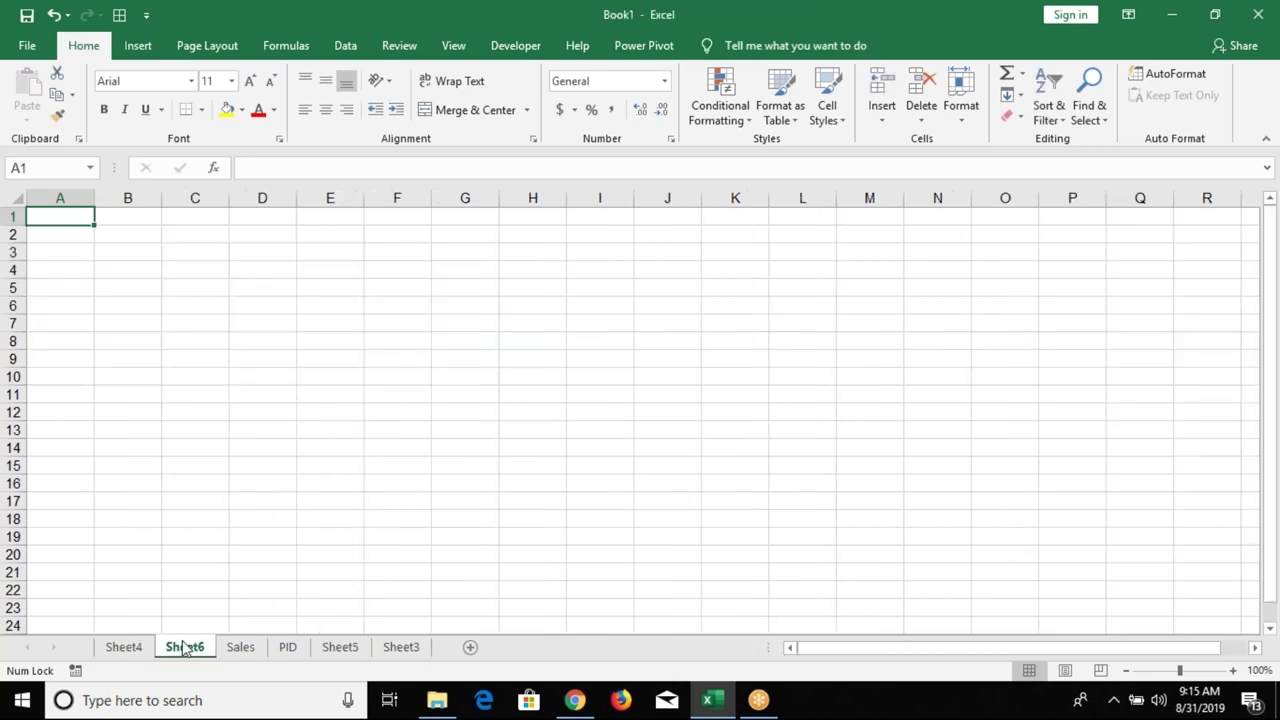
double_click(185, 647)
text(CID)
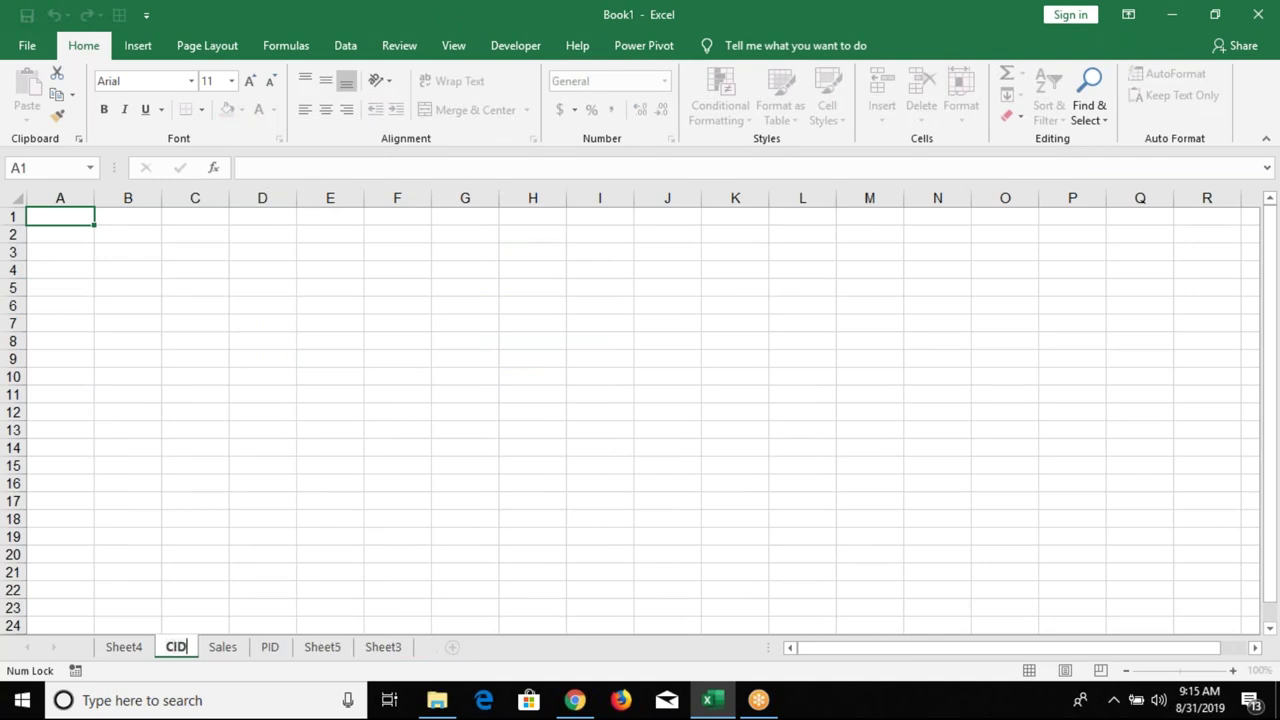
click(93, 227)
Enter a CID header in A1 with IDs 1 to 5 below it.
text(CISD)
key(BackSpace)
key(BackSpace)
text(D)
key(Return)
text(1 2 3 4 5)
key(ctrl+Return)
key(ctrl+Home)
Add a Name header, enter the first customer's name in B2, and Flash Fill the rest.
key(Right)
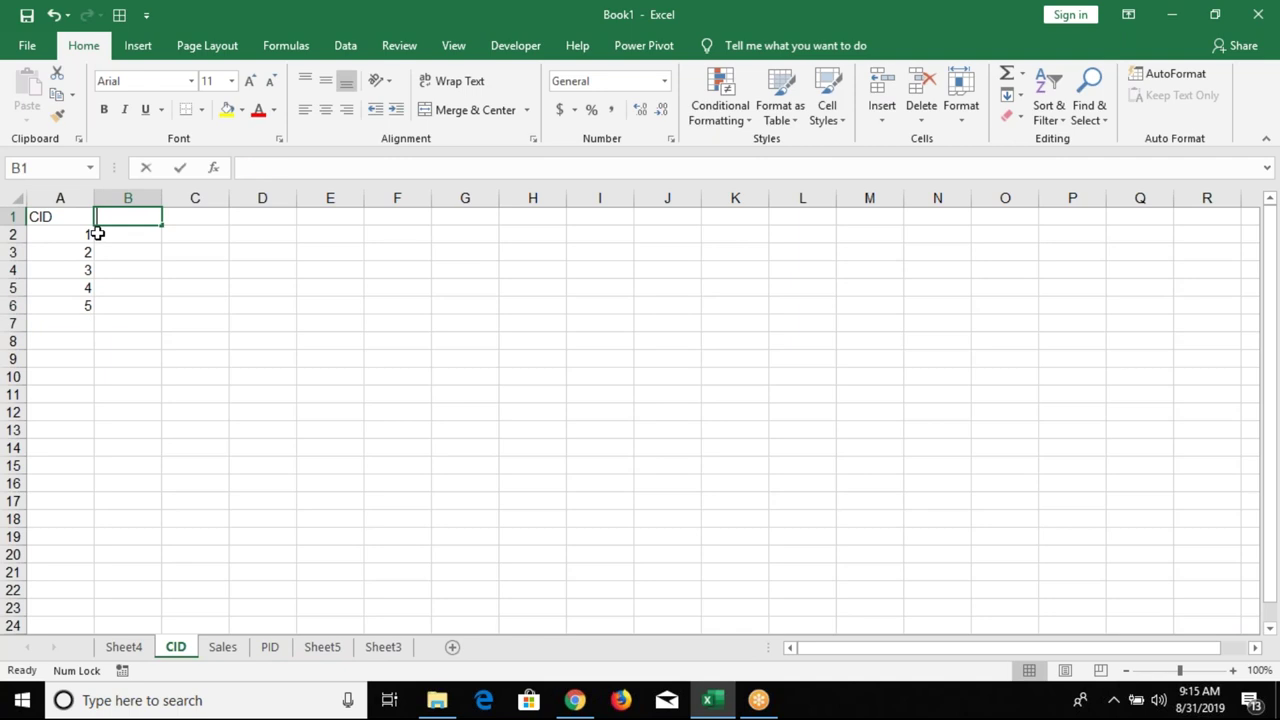
text(Name)
key(ctrl+Return)
click(98, 233)
text(Puja)
key(ctrl+Return)
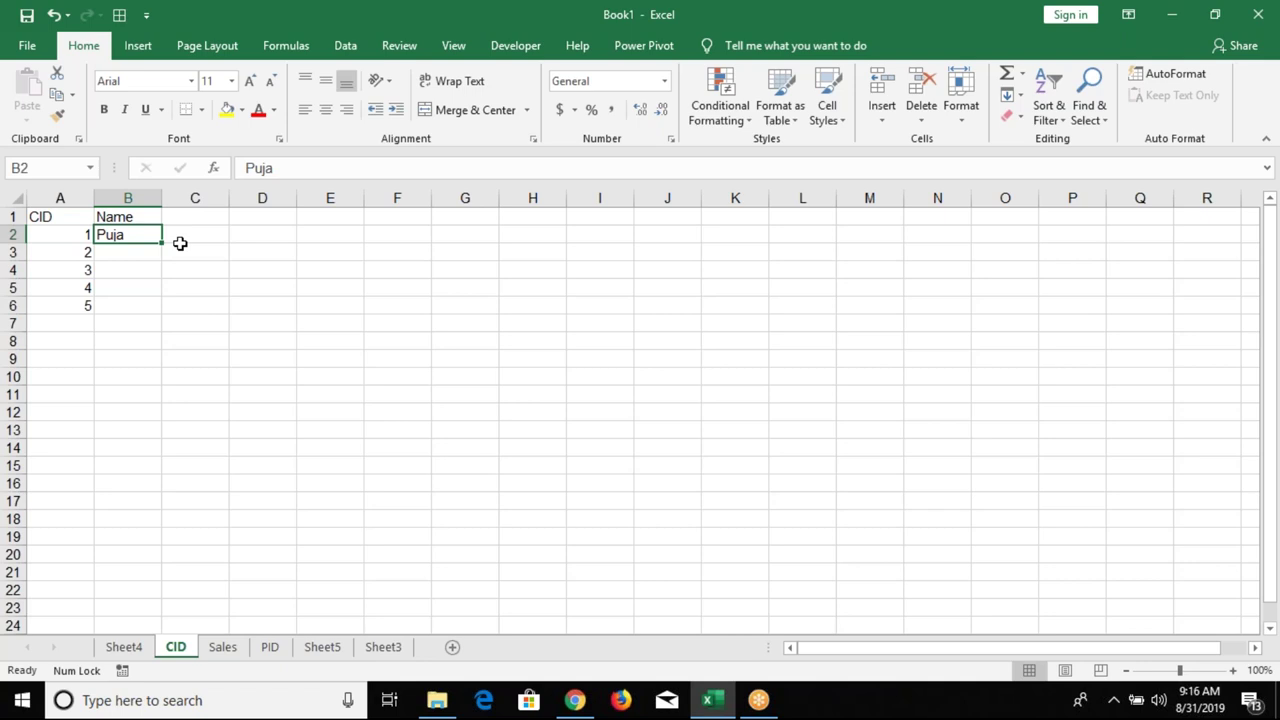
key(ctrl+e)
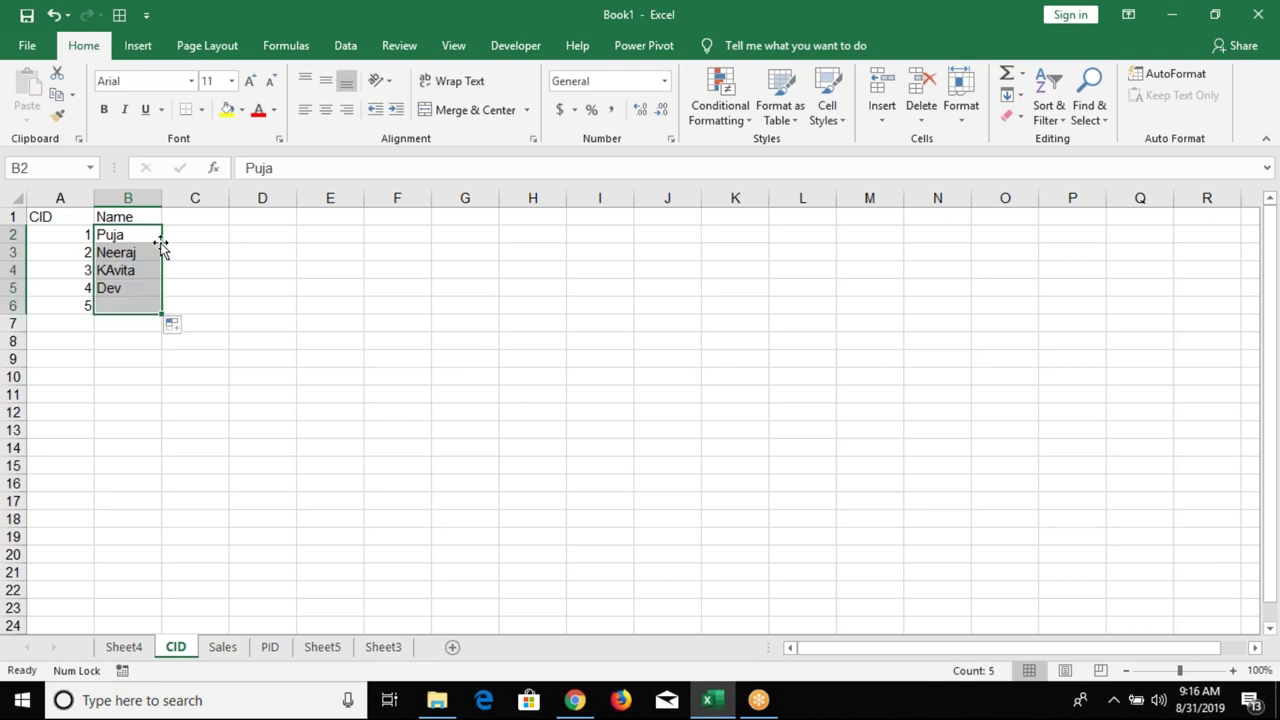
Add a City heading in C1 with Pune in C2, filled down to row 6.
click(189, 213)
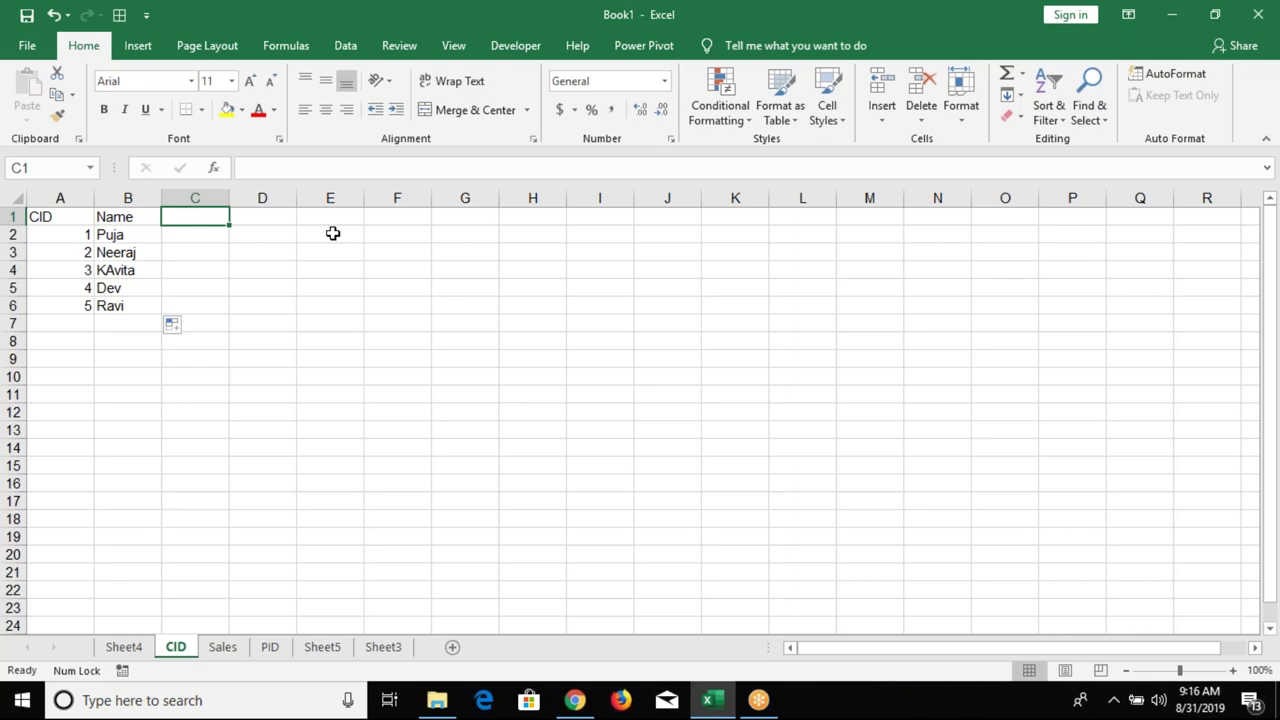
text(Ci)
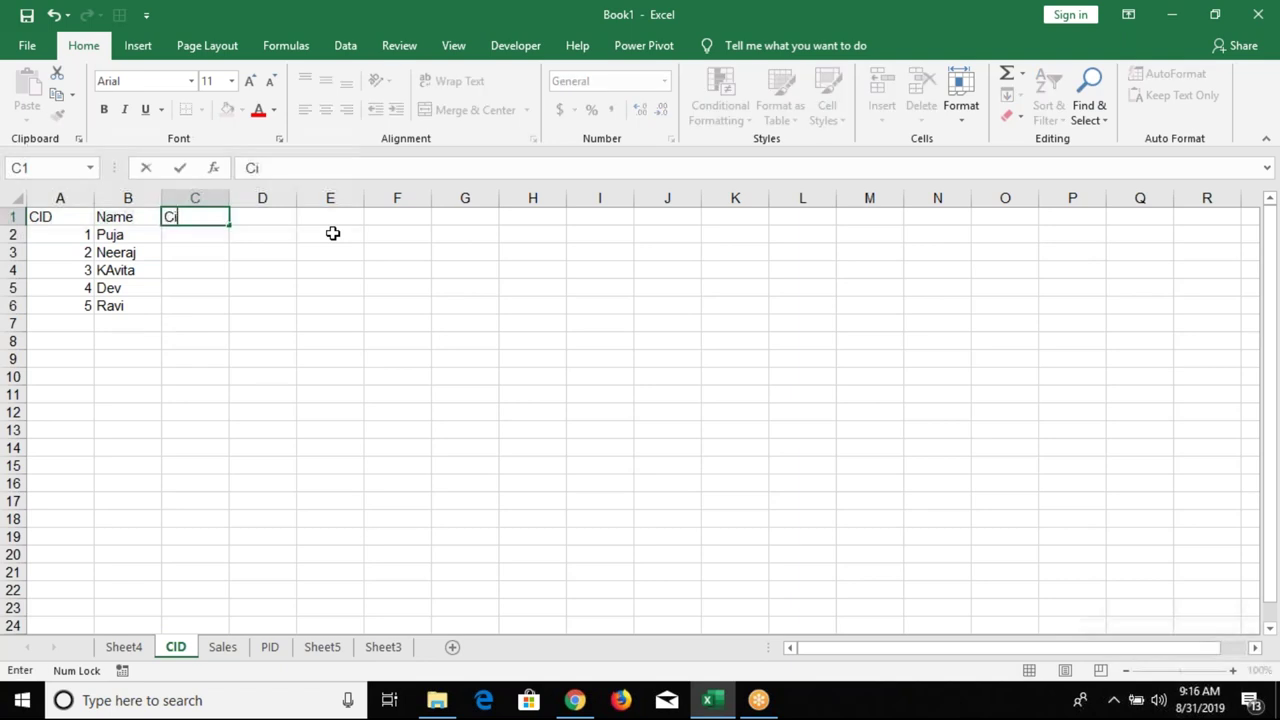
text(ty)
key(ctrl+Return)
key(Down)
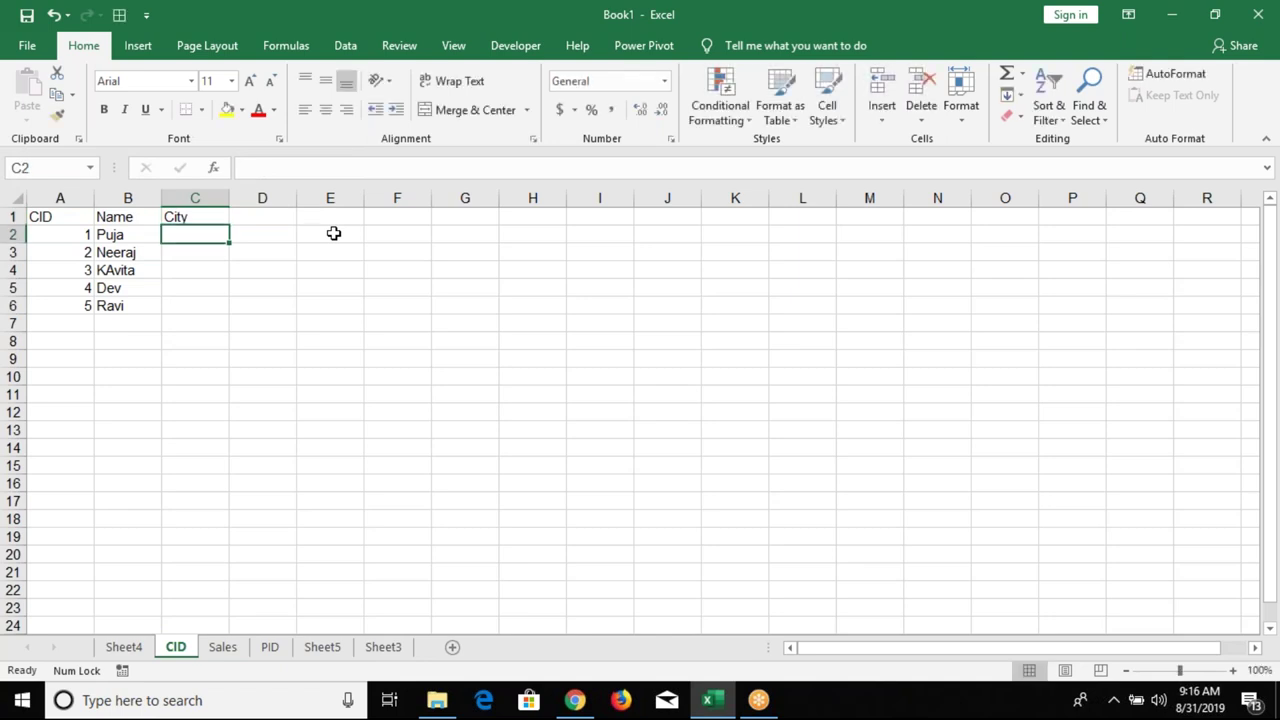
text(Pune)
drag(228, 244, 233, 316)
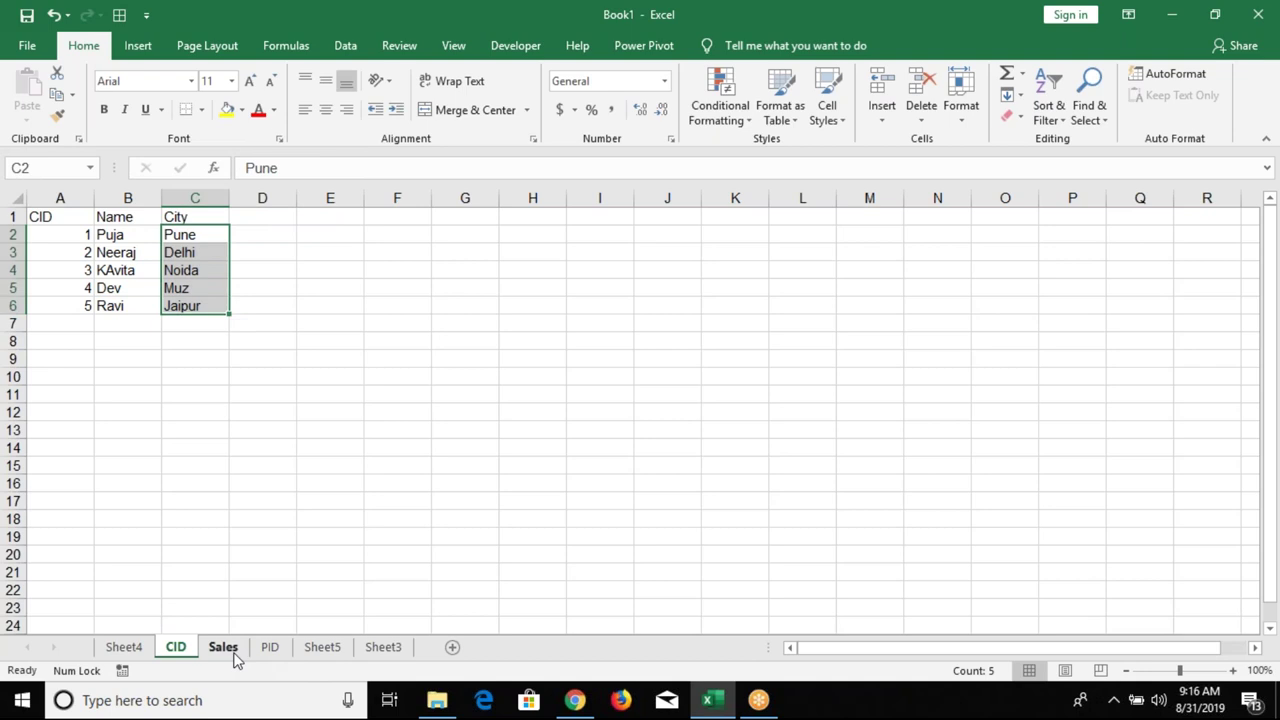
click(236, 653)
Review the Sales Qty column and the PID sheet's MRP values D2:D6.
click(263, 198)
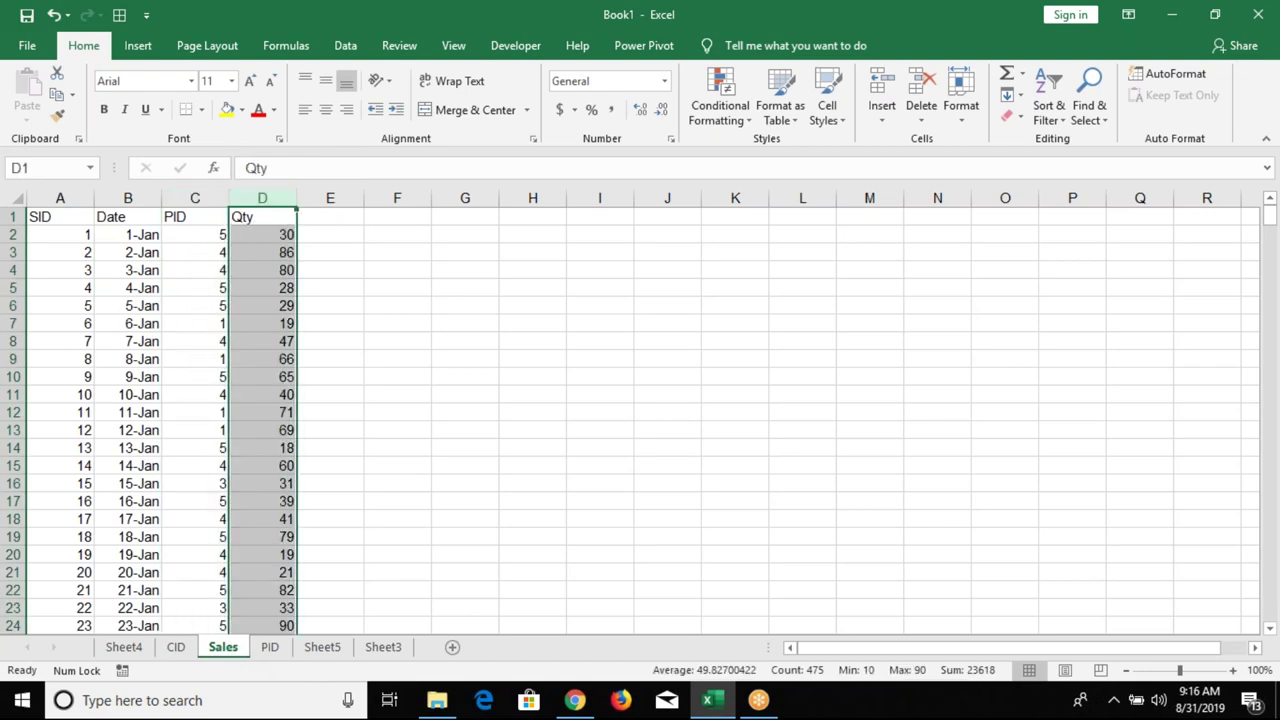
click(270, 647)
drag(246, 234, 246, 330)
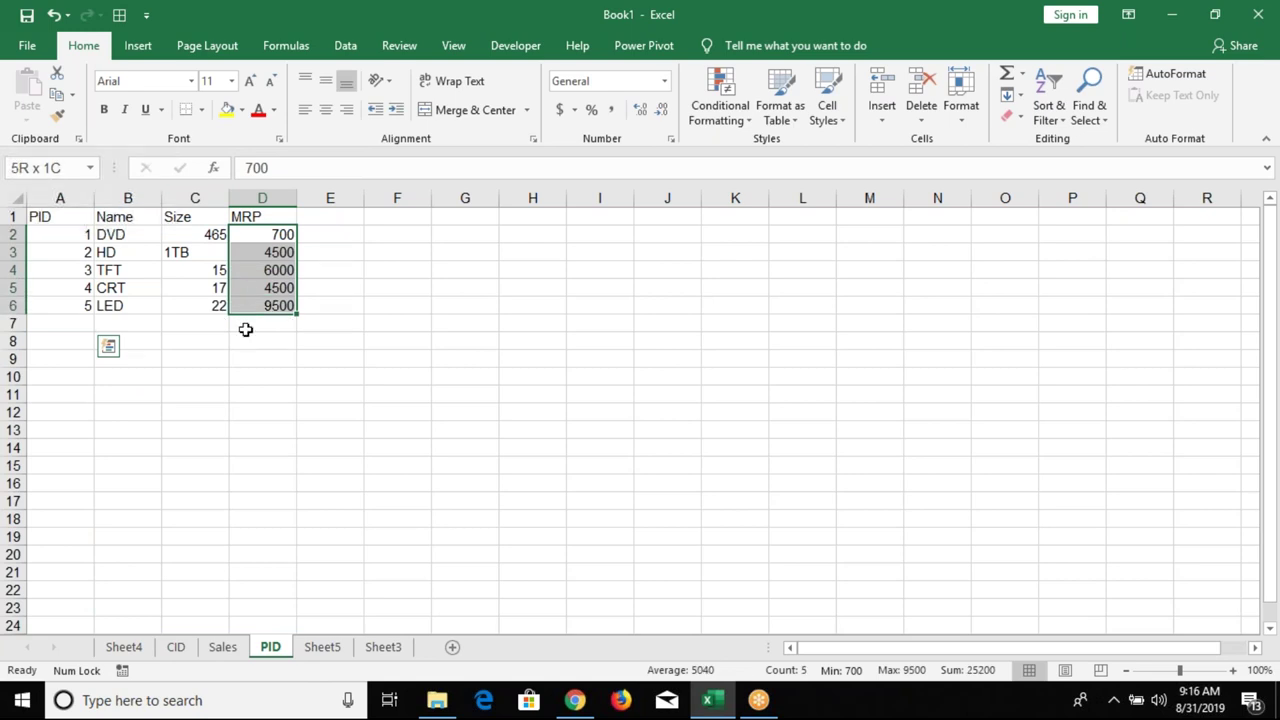
drag(246, 330, 254, 304)
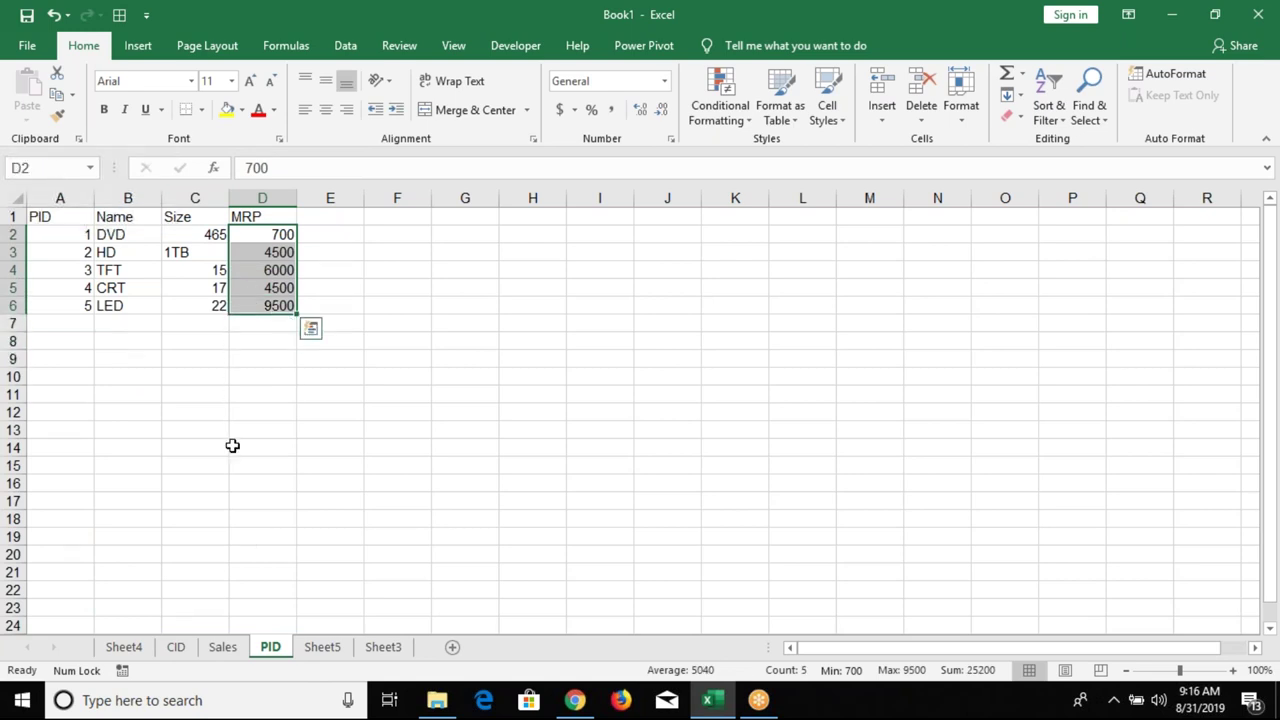
click(211, 654)
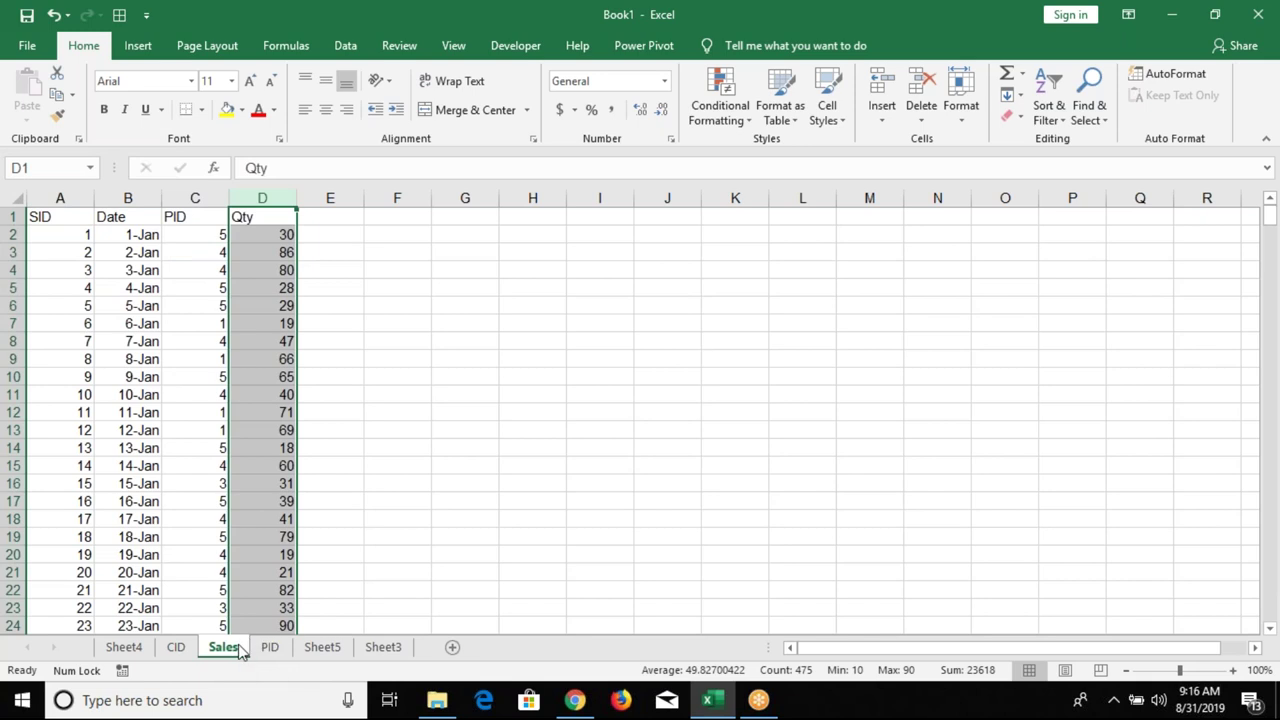
Move Sheet4 to sit right after PID and bring up the Power Pivot ribbon.
click(124, 647)
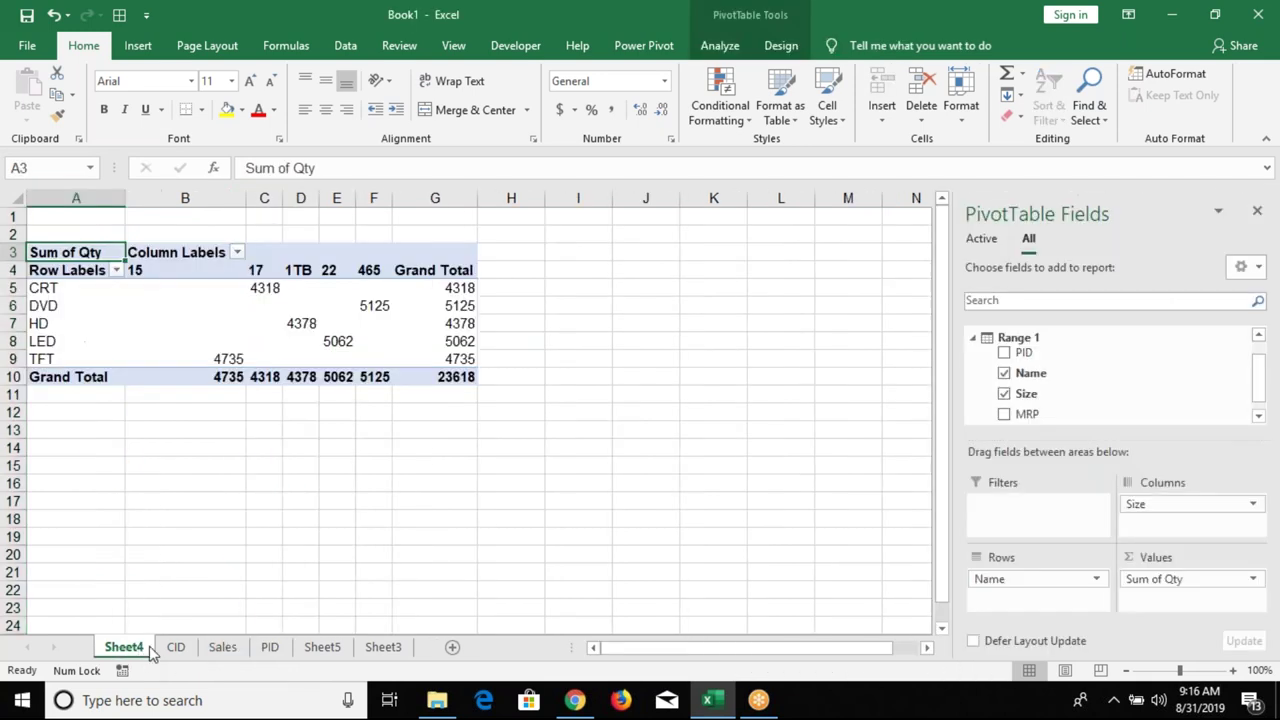
click(224, 648)
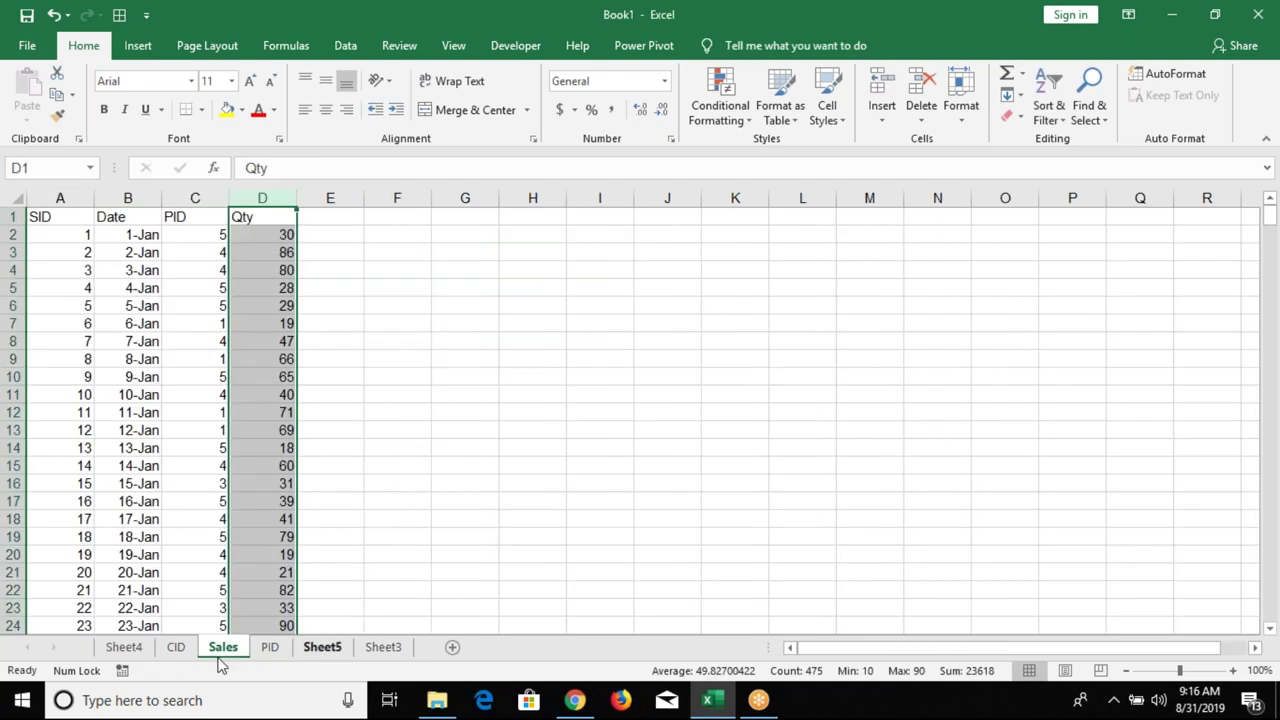
drag(126, 650, 297, 650)
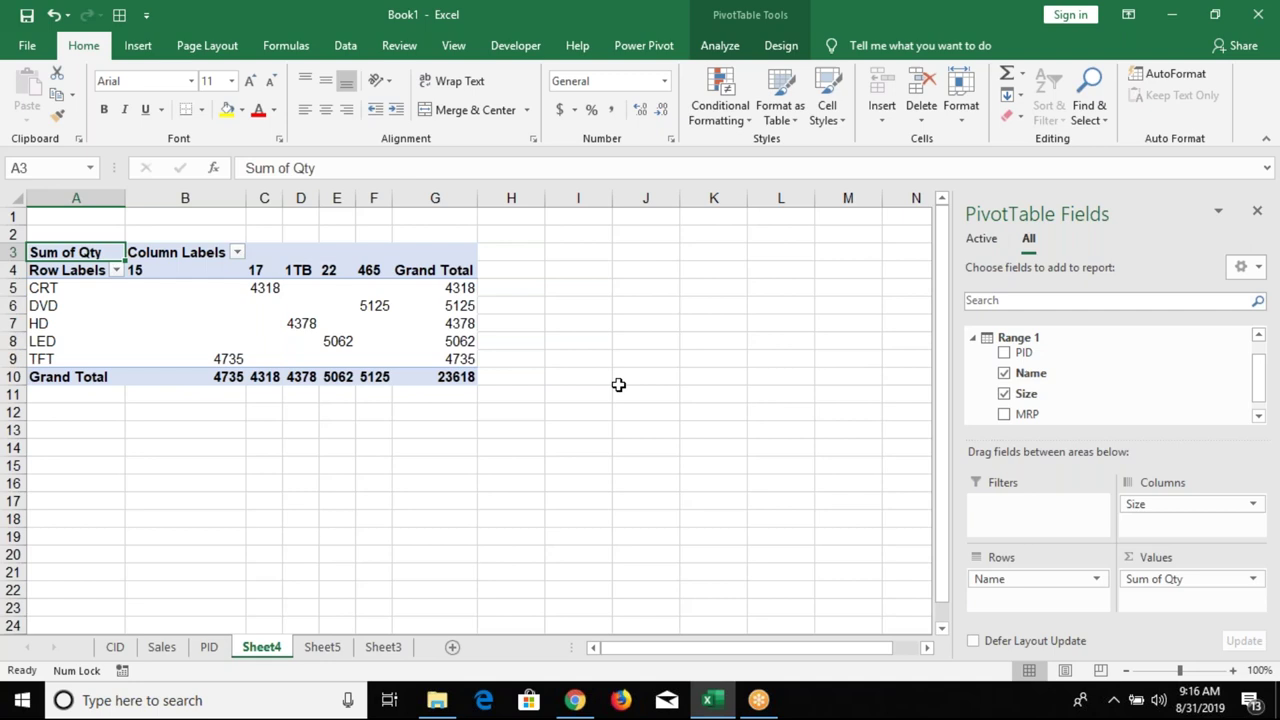
click(633, 55)
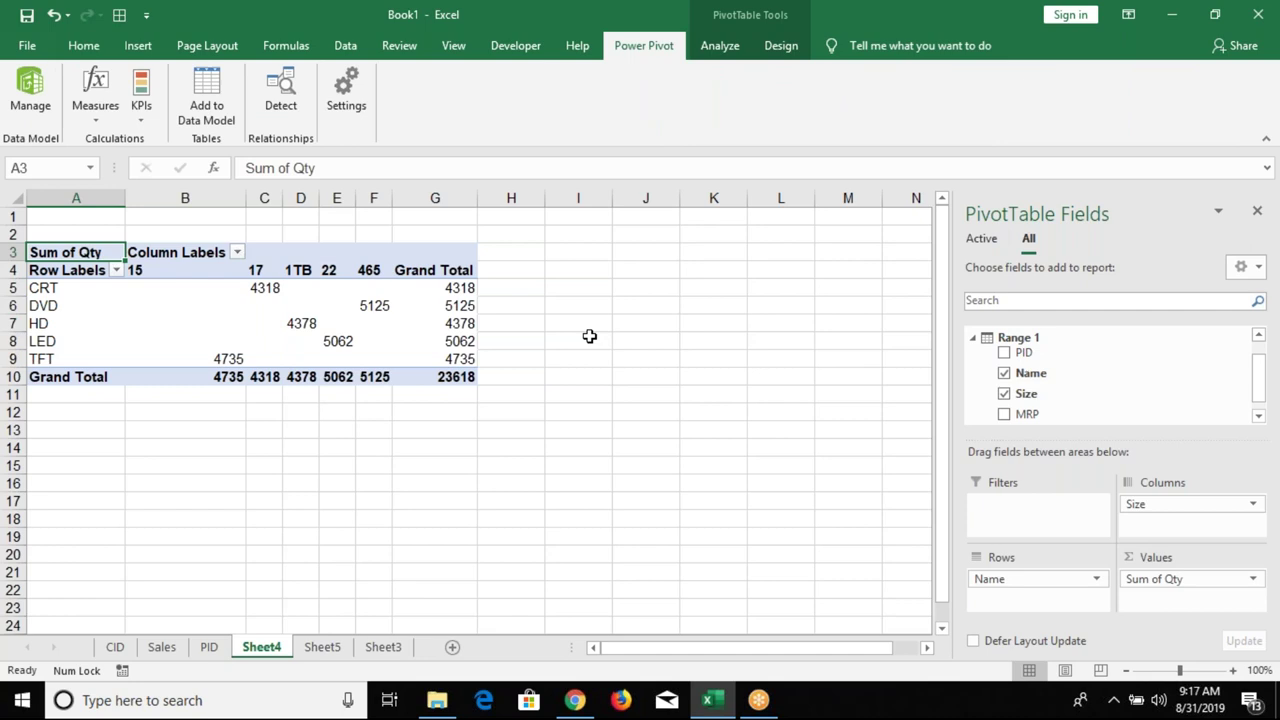
click(388, 413)
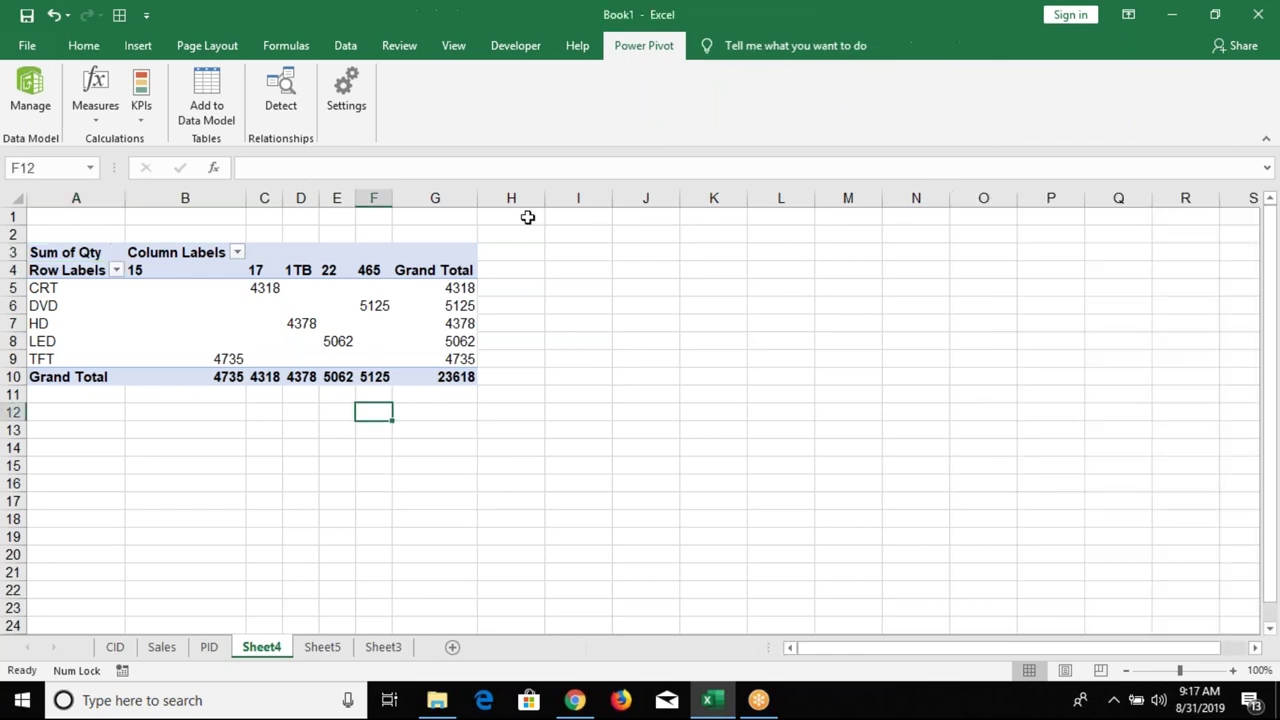
click(30, 45)
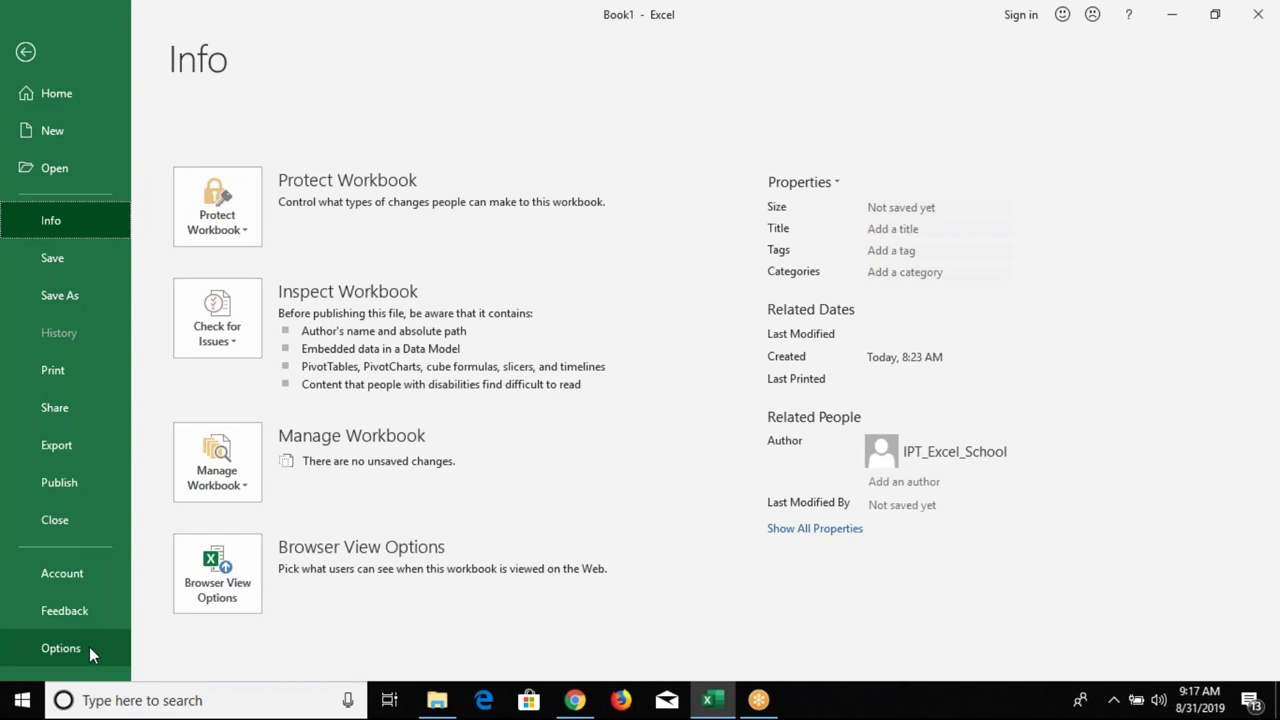
click(61, 648)
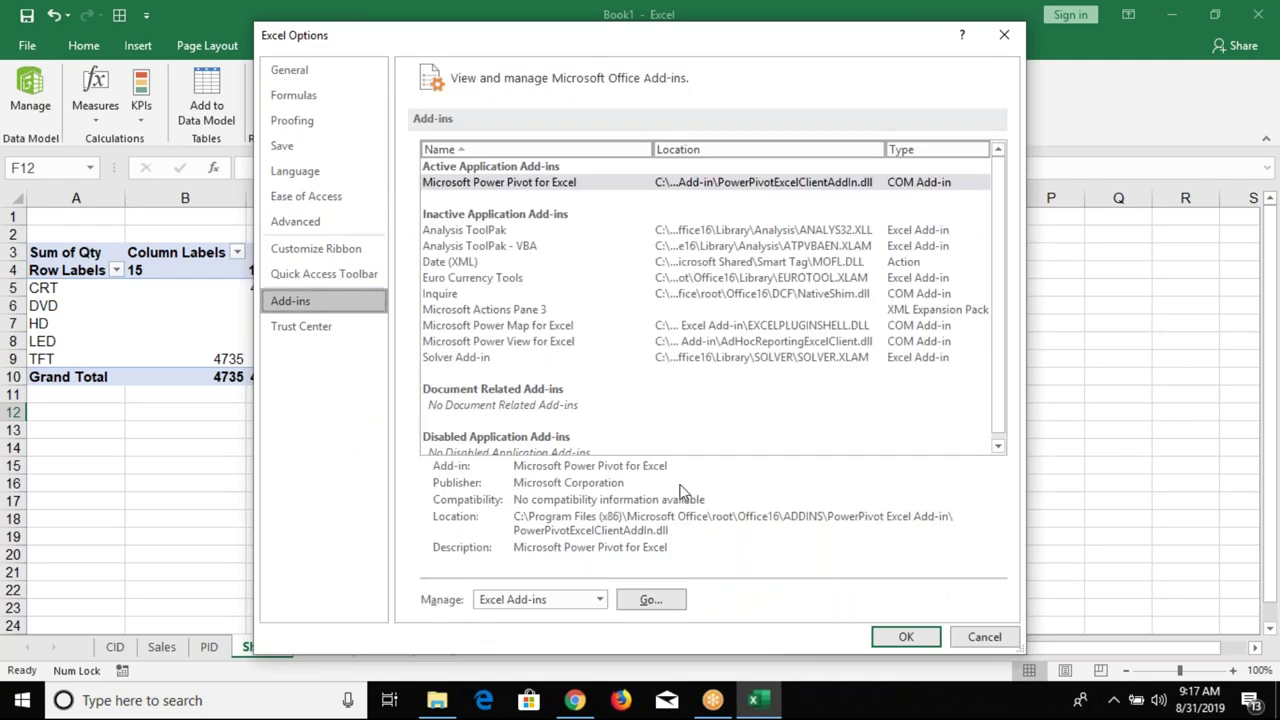
click(482, 604)
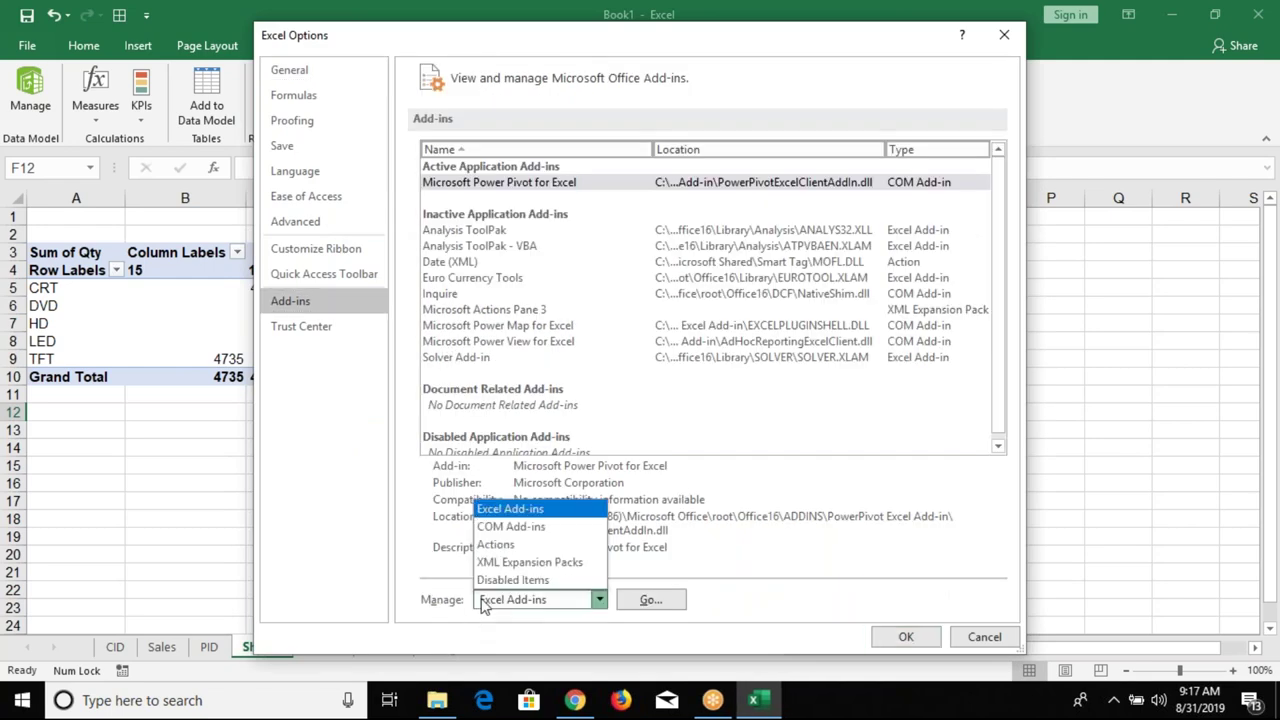
click(502, 527)
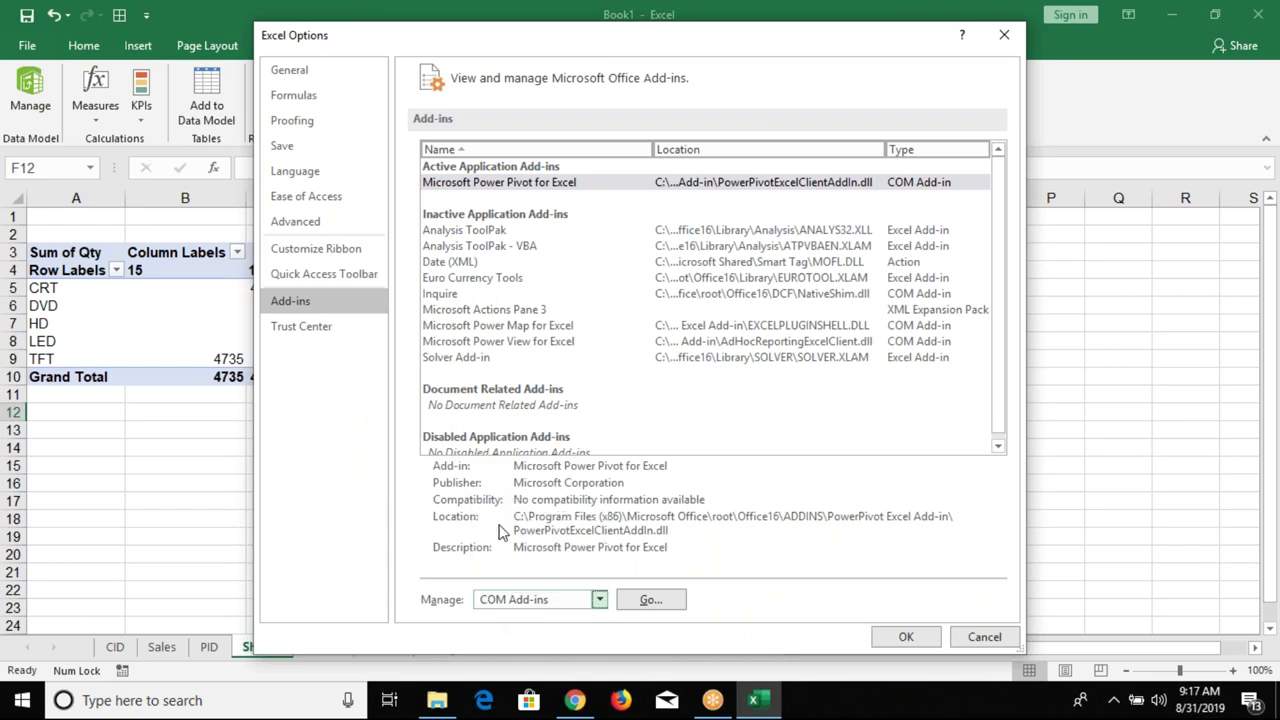
click(659, 602)
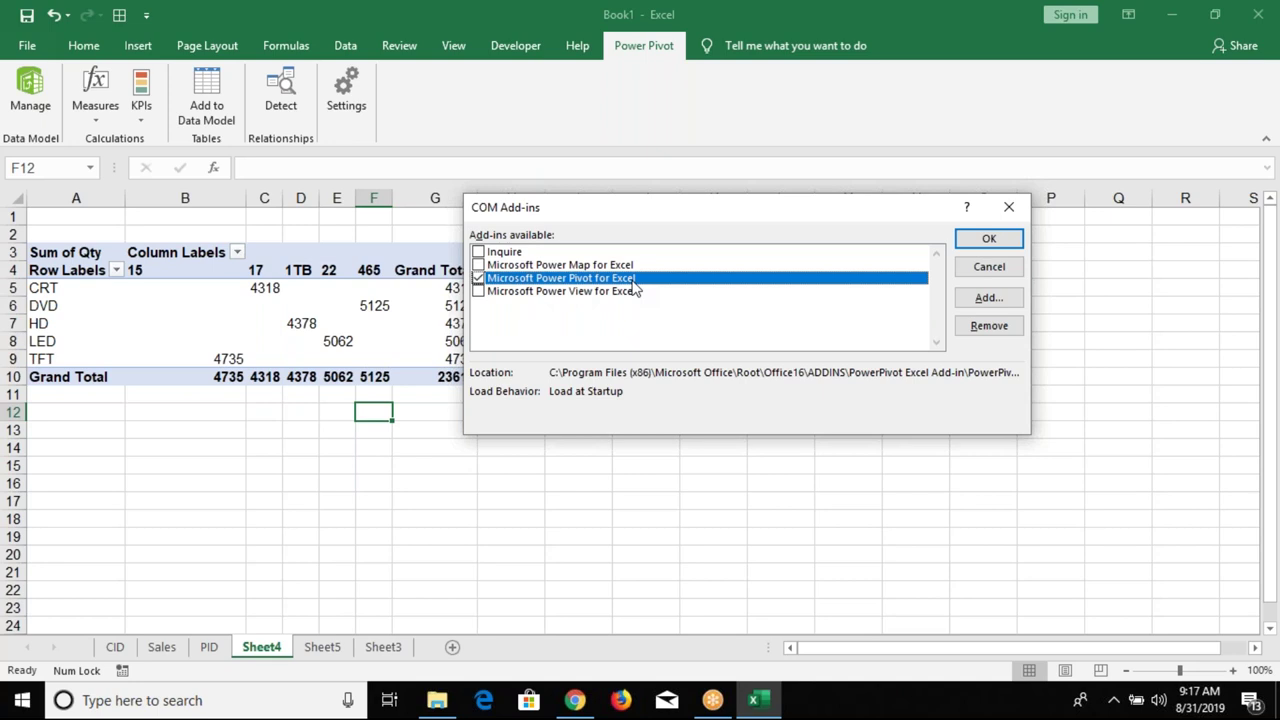
click(995, 239)
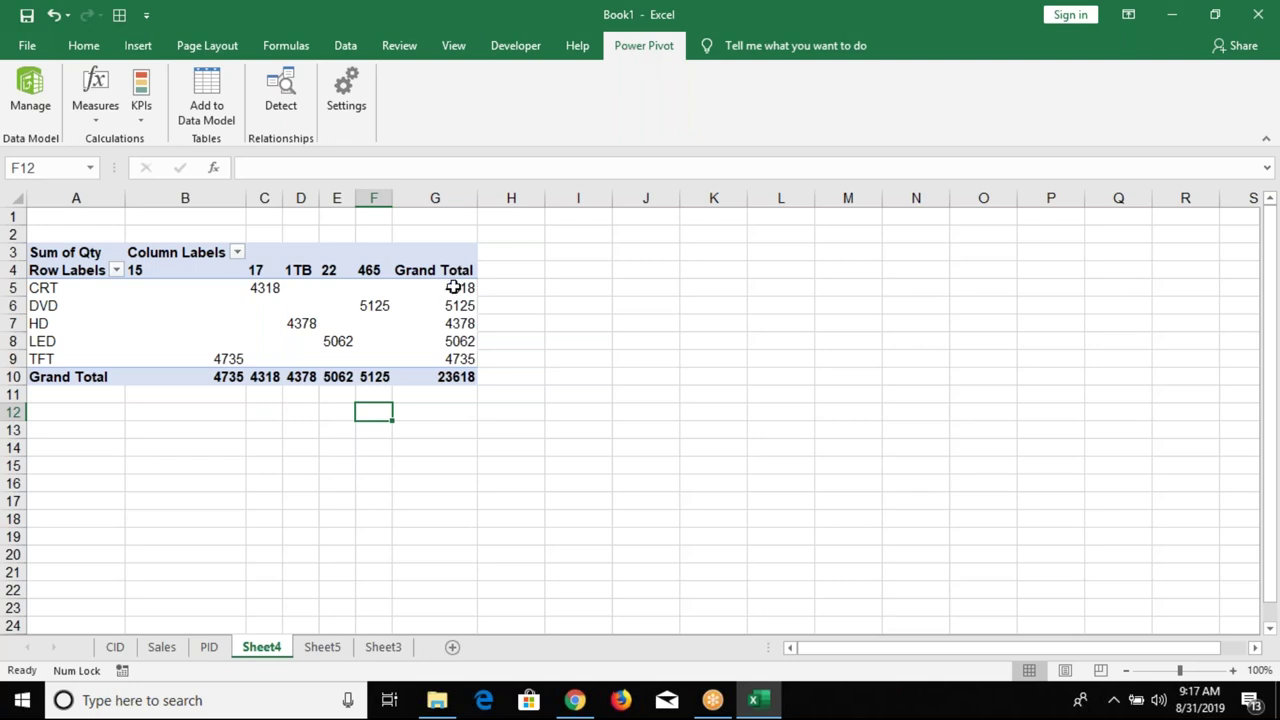
click(457, 326)
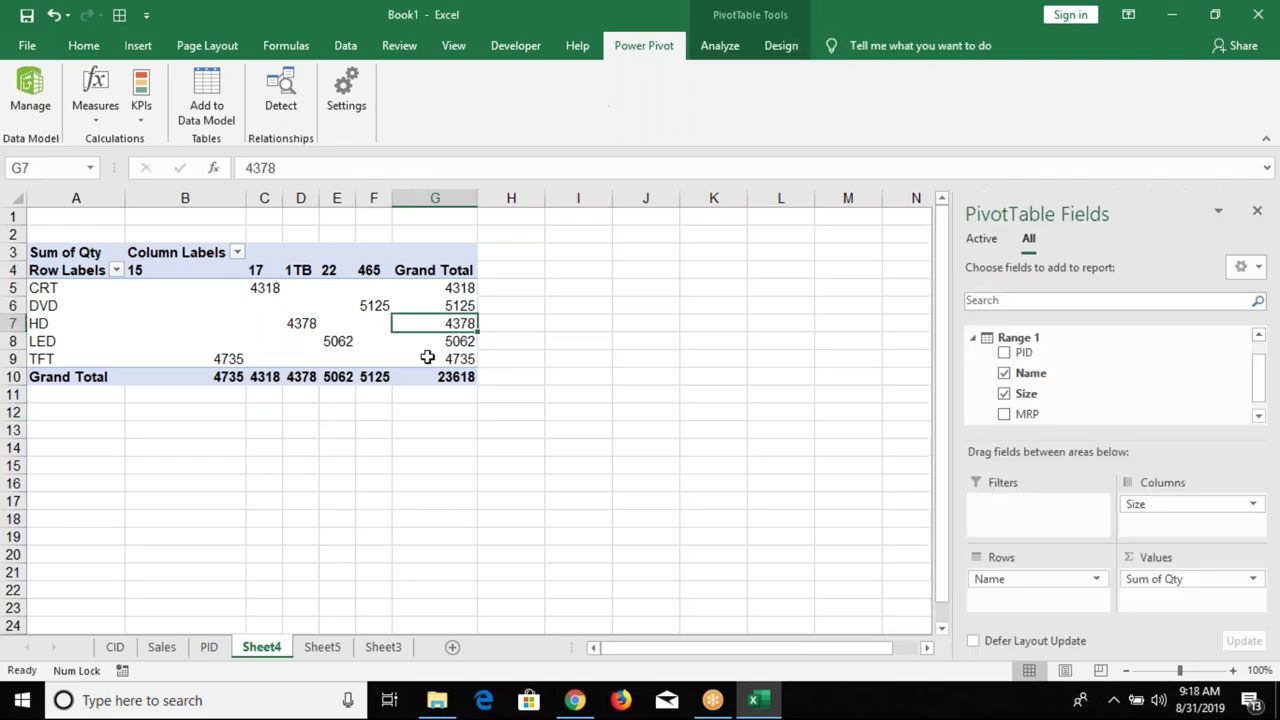
Check the Customize Ribbon options, cancel without changes, and go to the CID sheet.
click(26, 48)
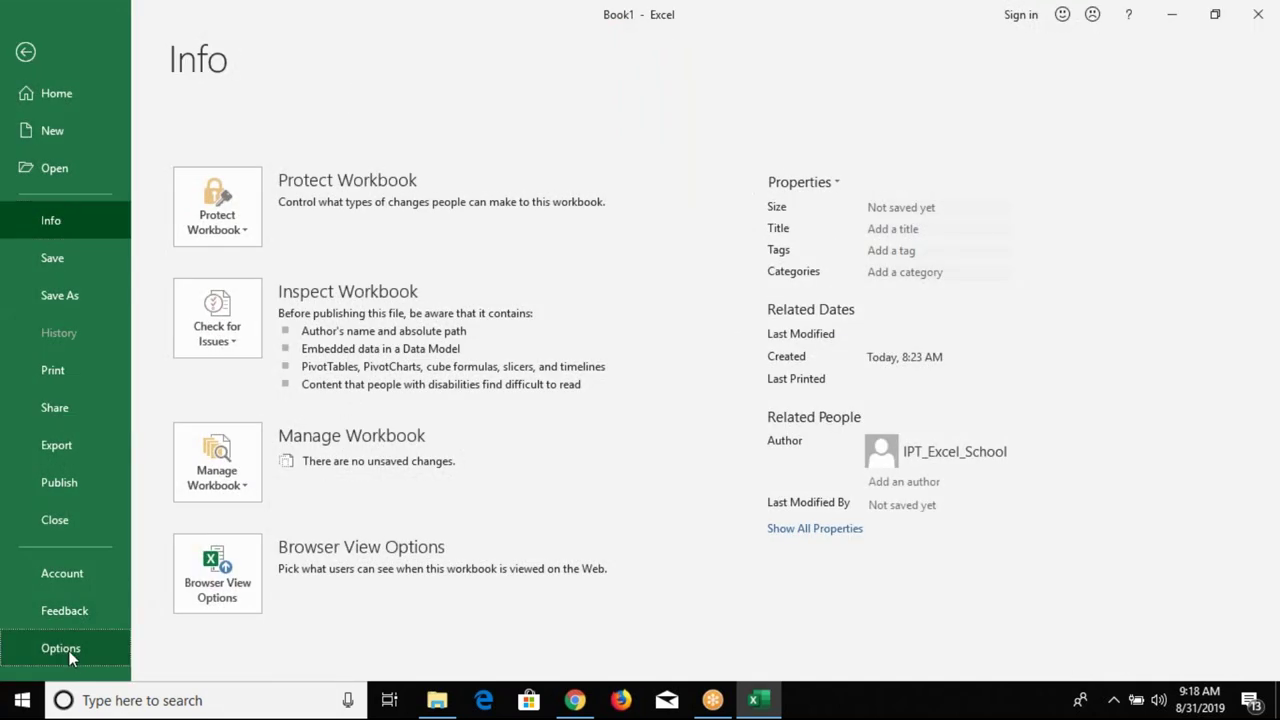
click(68, 650)
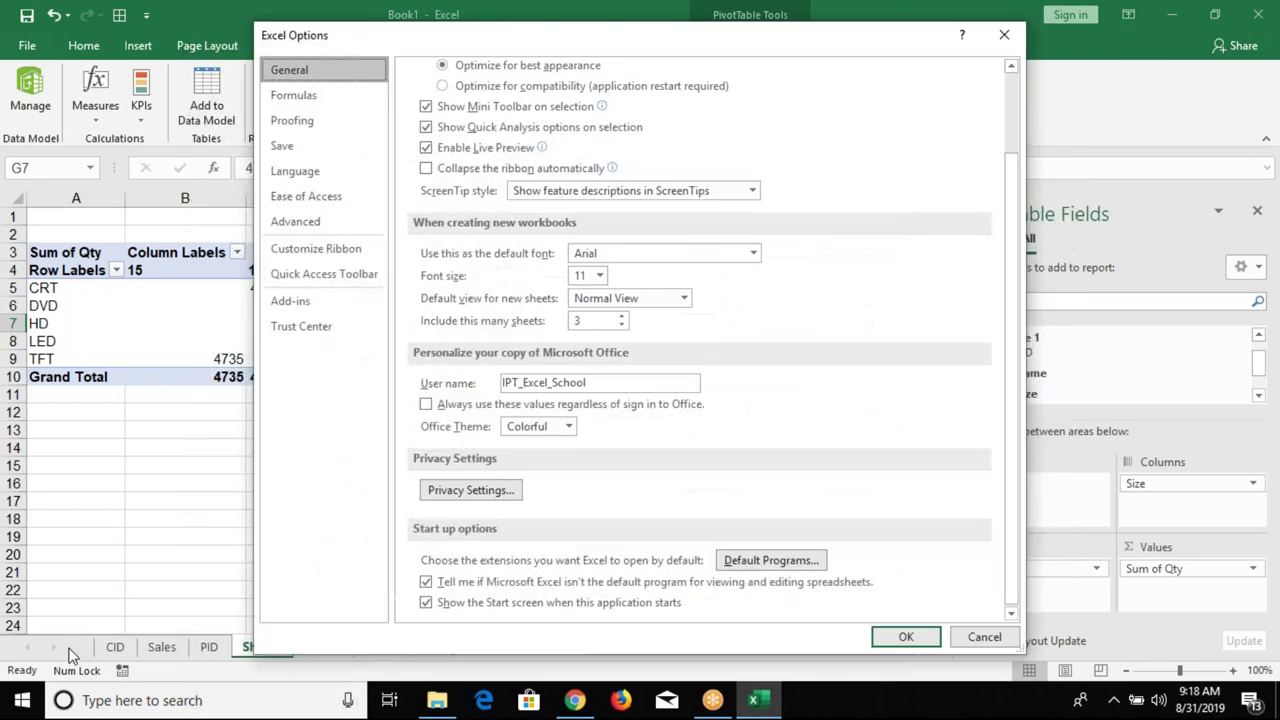
click(316, 250)
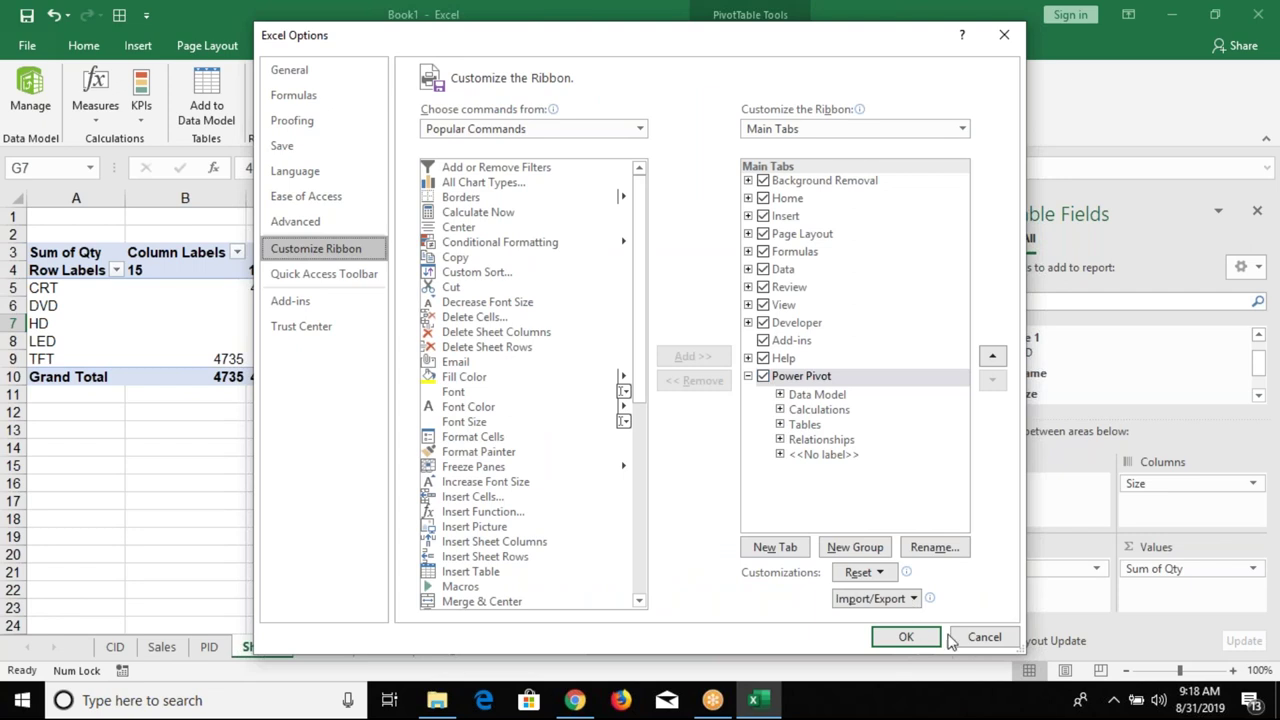
click(980, 640)
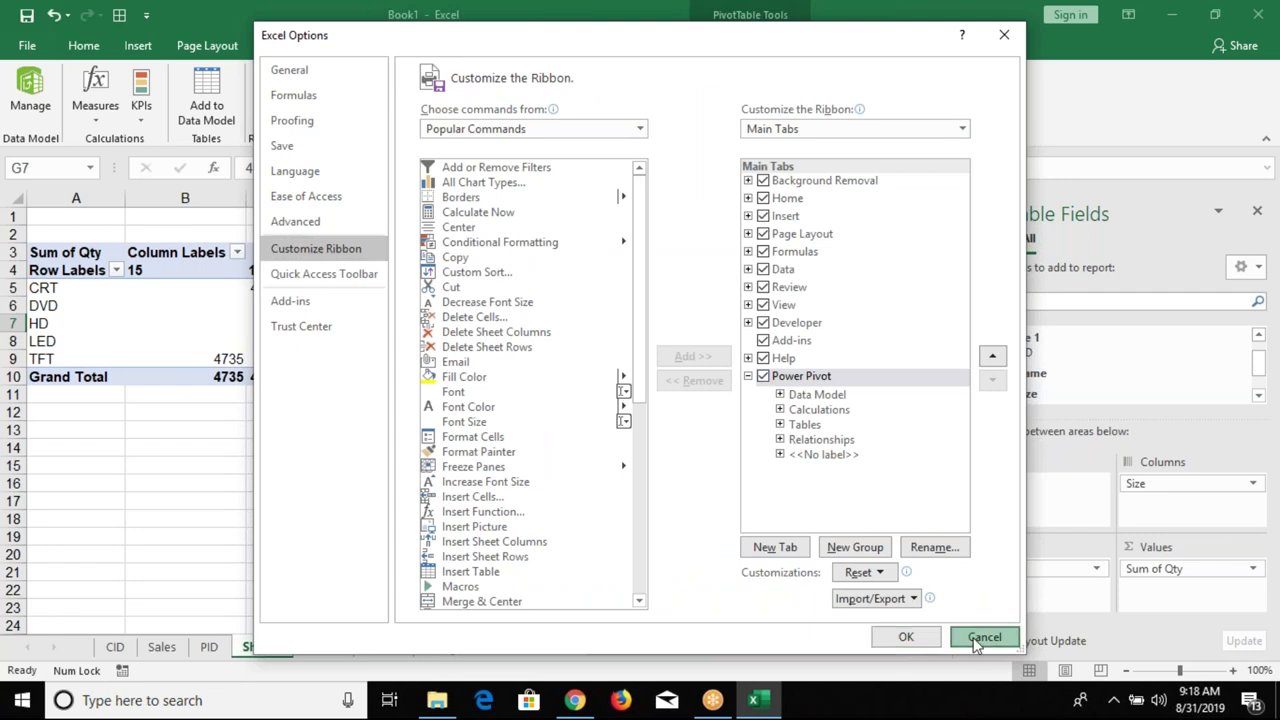
click(115, 648)
Add the CID range A1:C6 to the Data Model as a table with headers.
drag(50, 217, 212, 306)
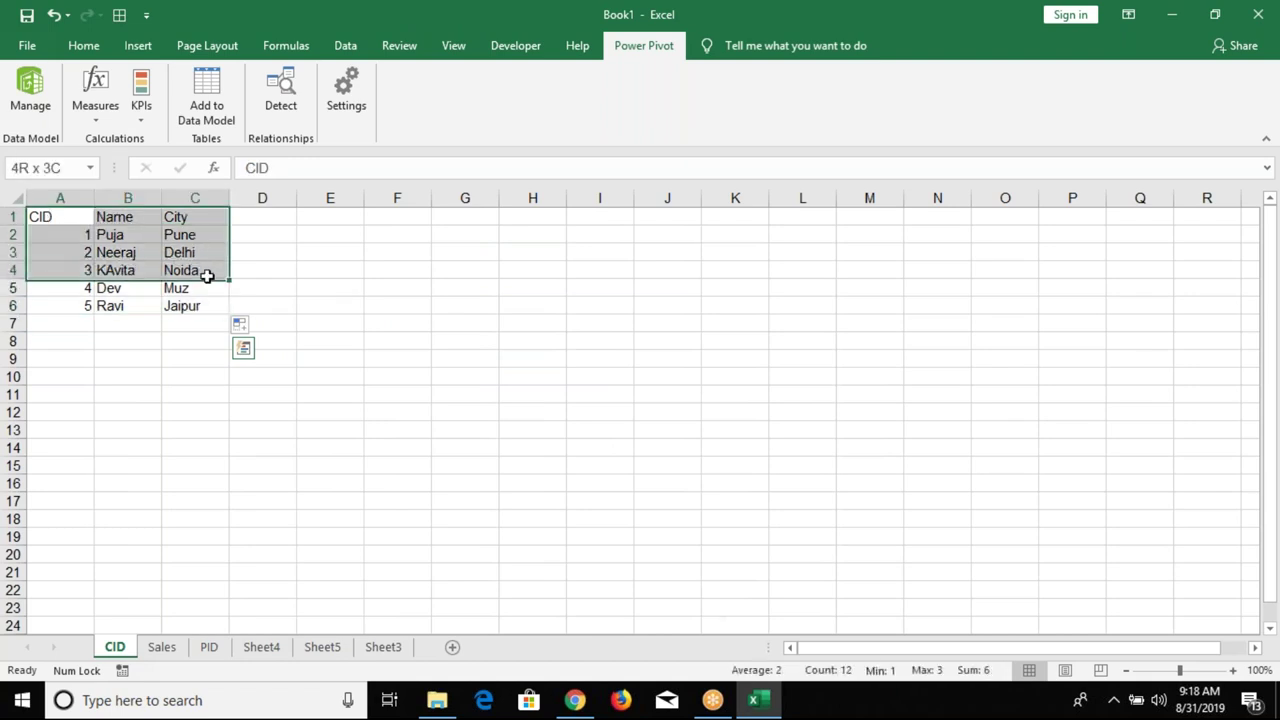
drag(211, 311, 206, 306)
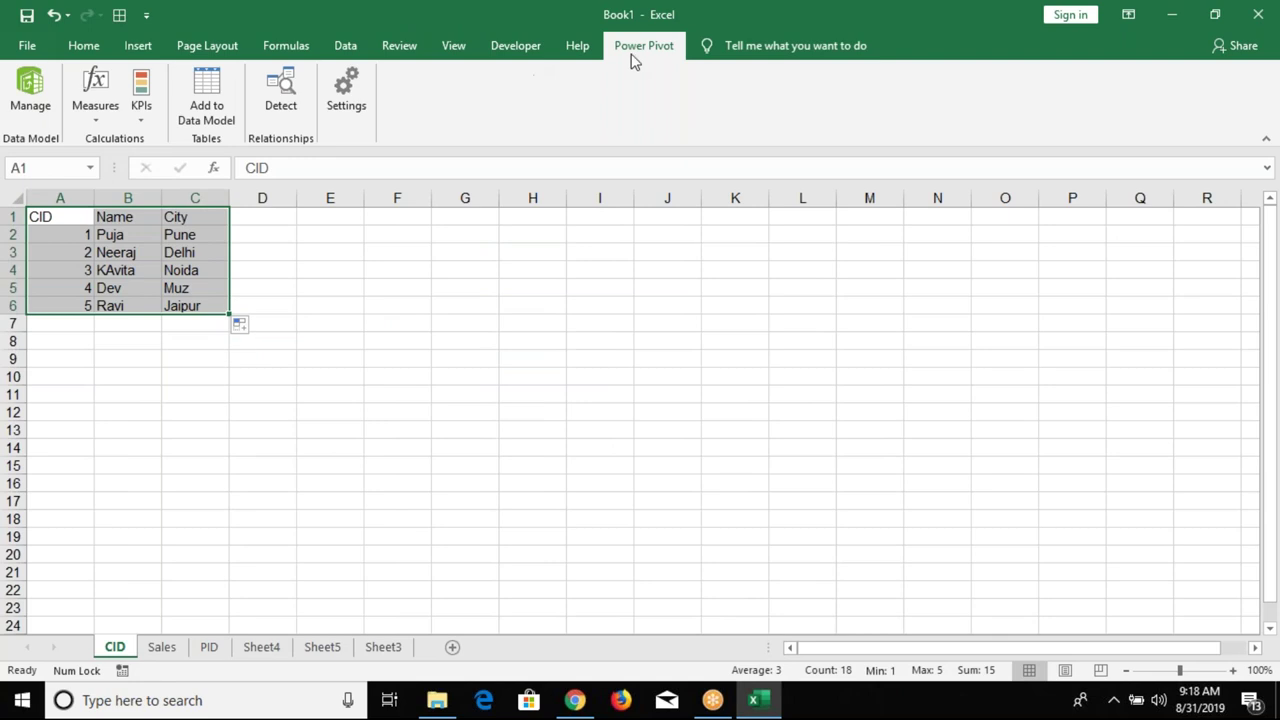
click(212, 131)
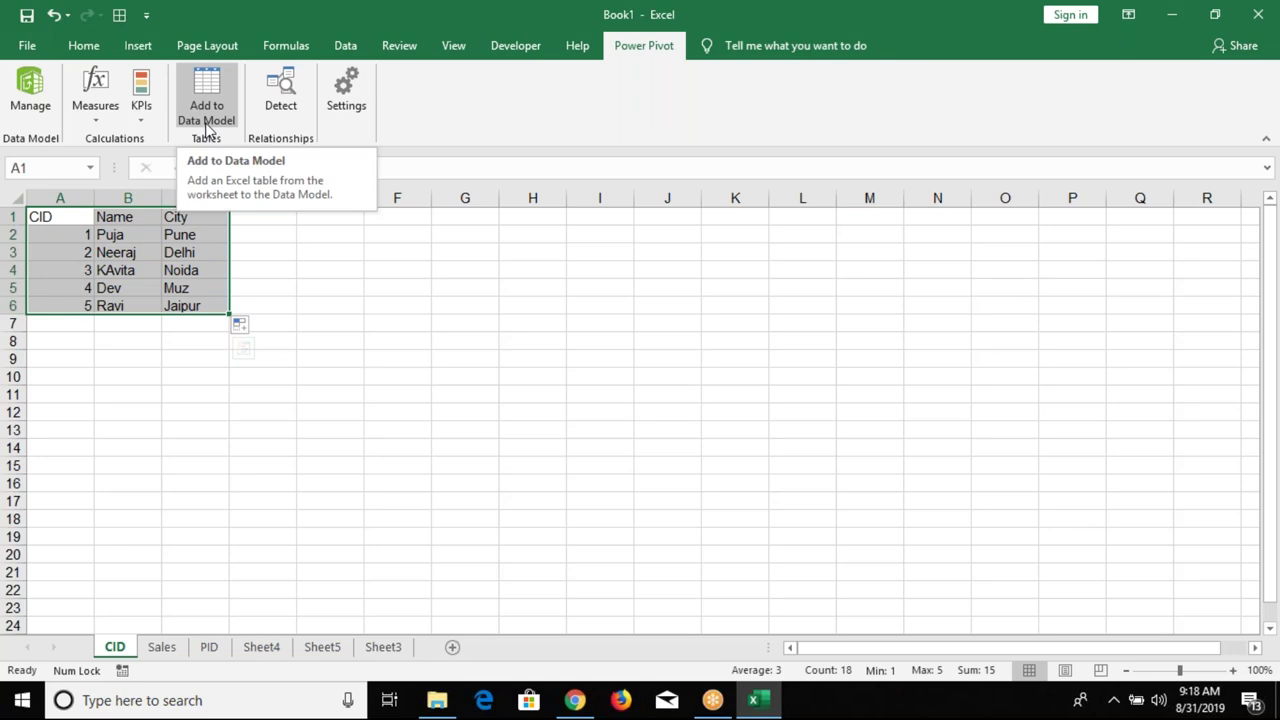
click(207, 120)
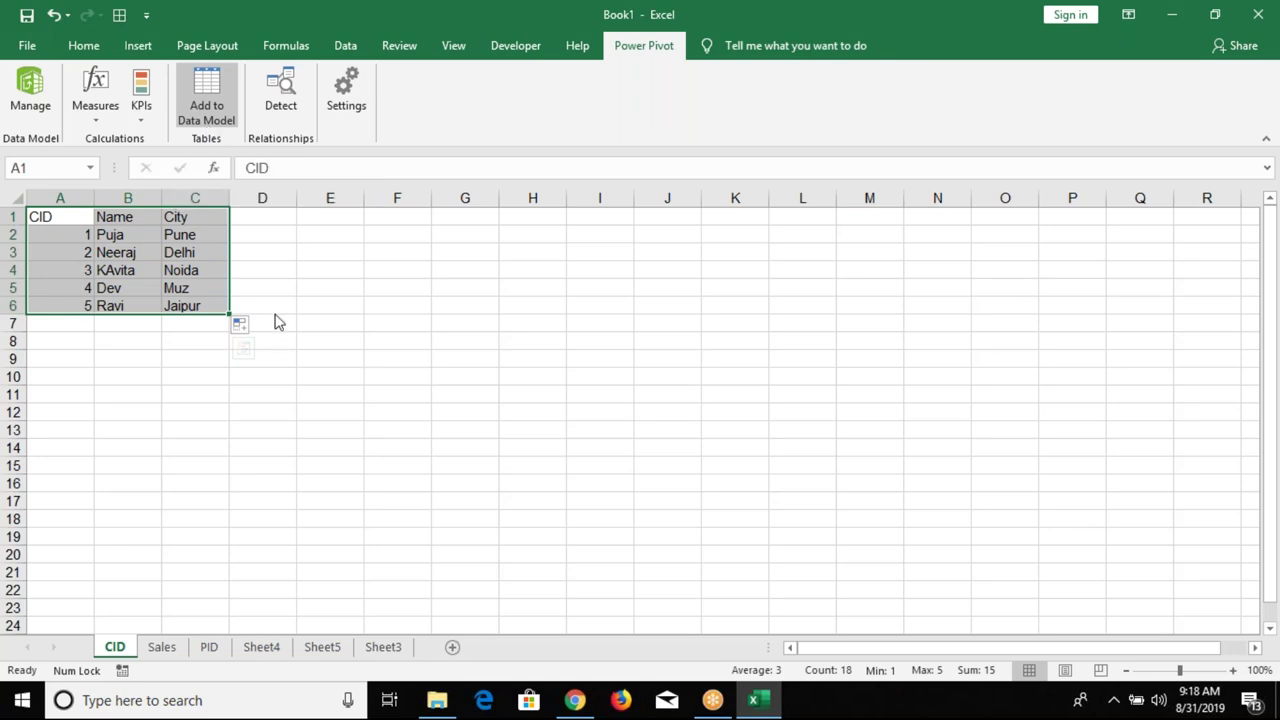
click(207, 120)
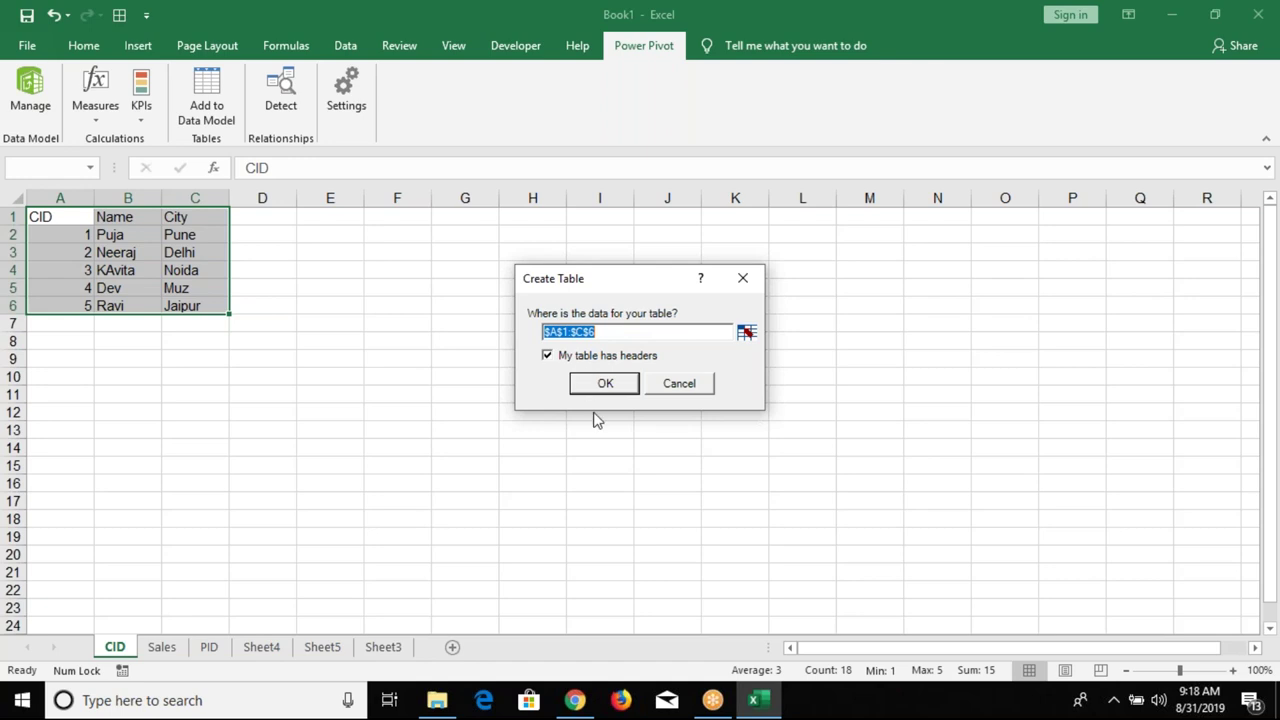
click(600, 388)
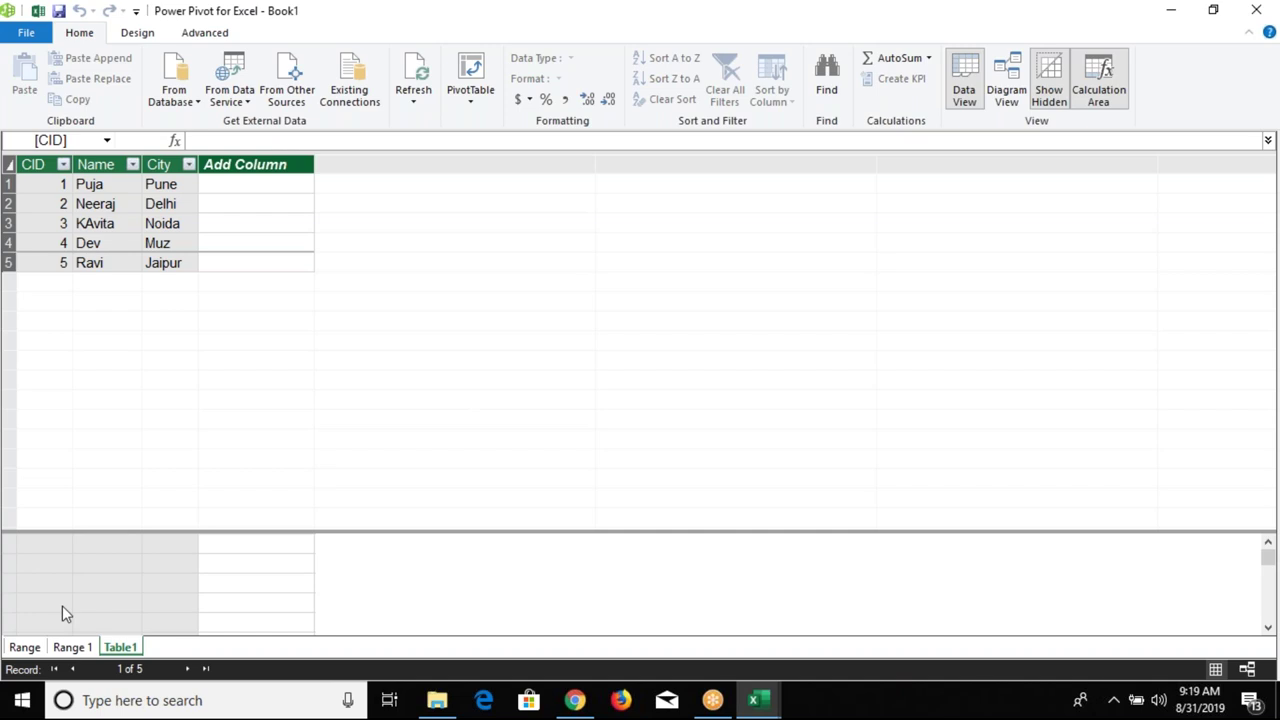
Rename the Power Pivot tables Range to Sales, Range 1 to Product, and Table1 to Cust.
click(42, 652)
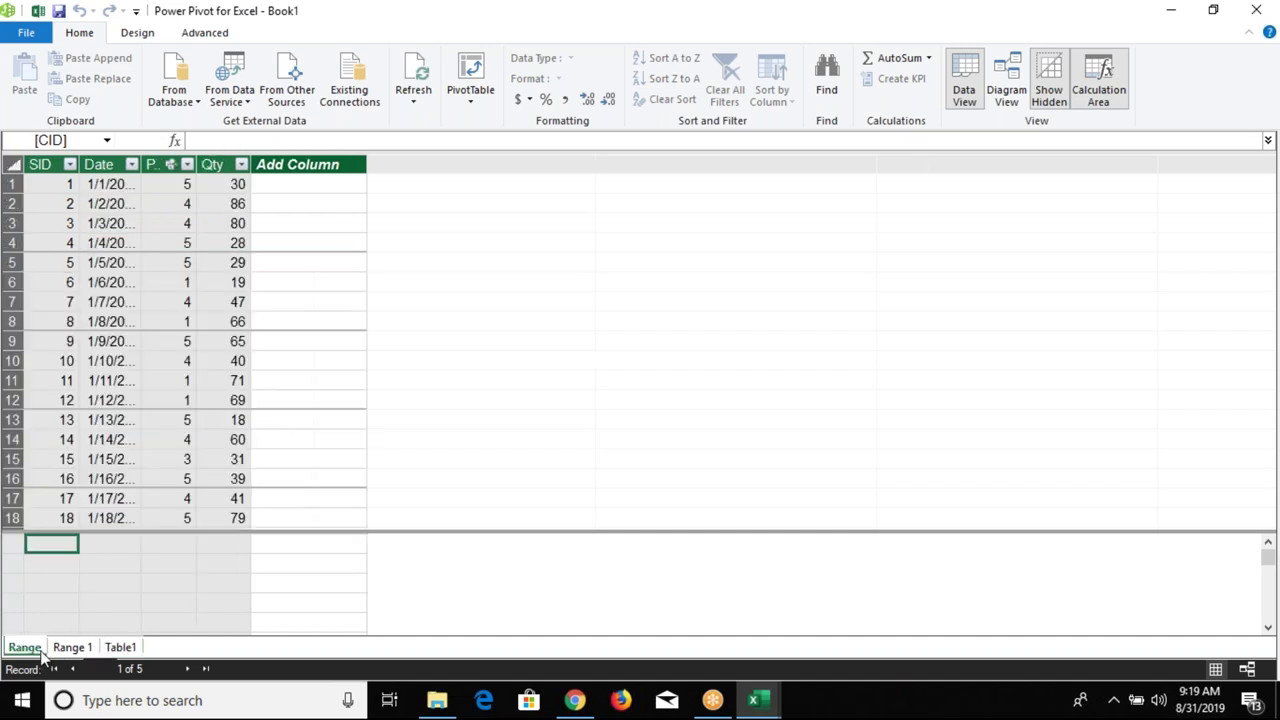
double_click(42, 652)
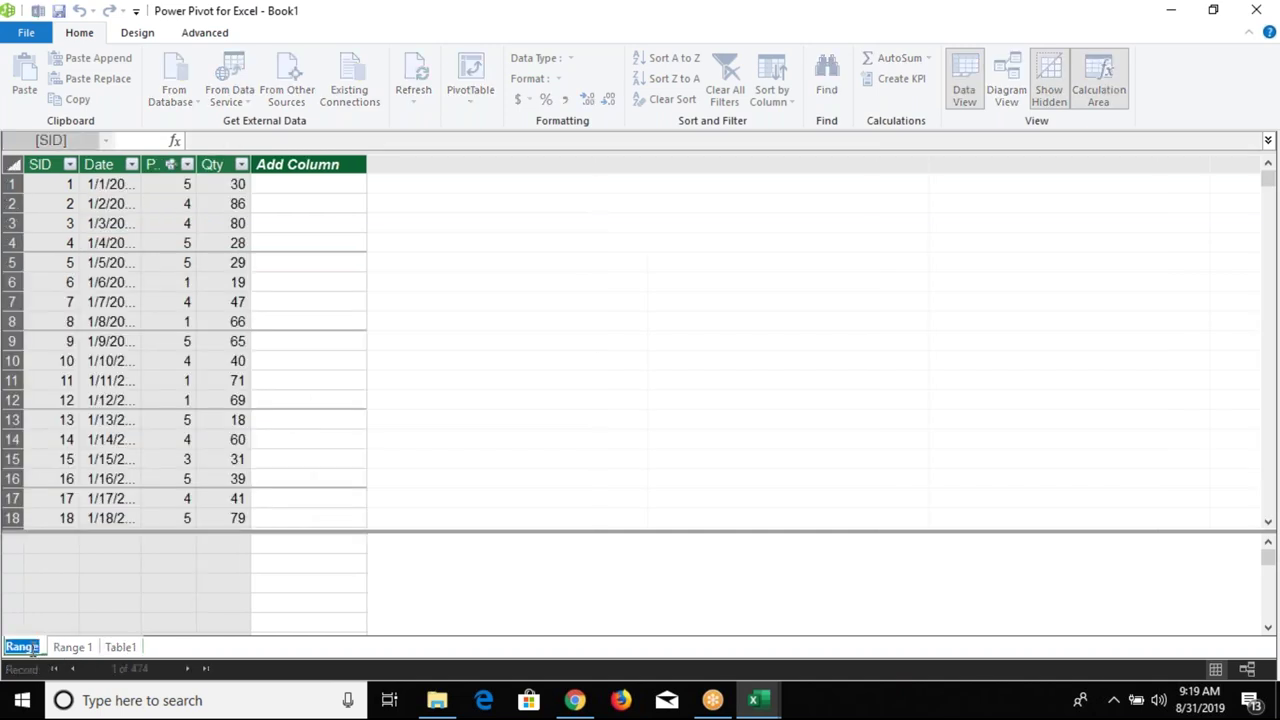
text(S)
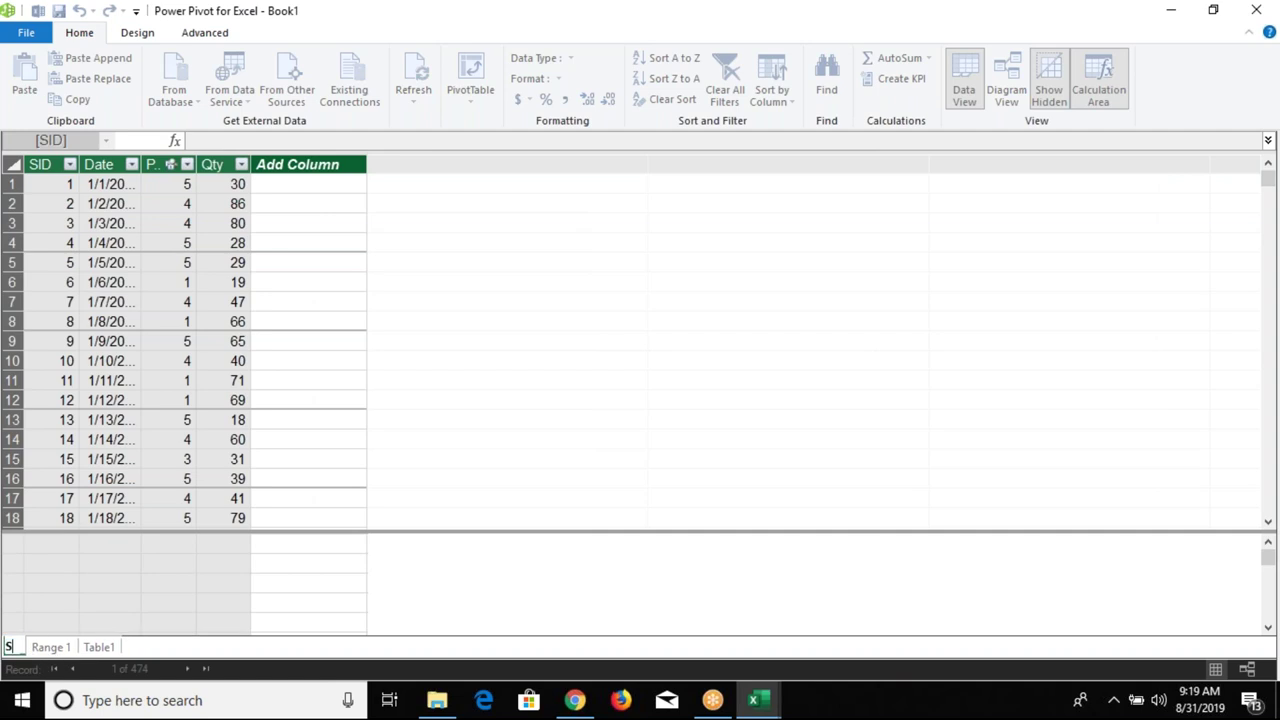
text(ales)
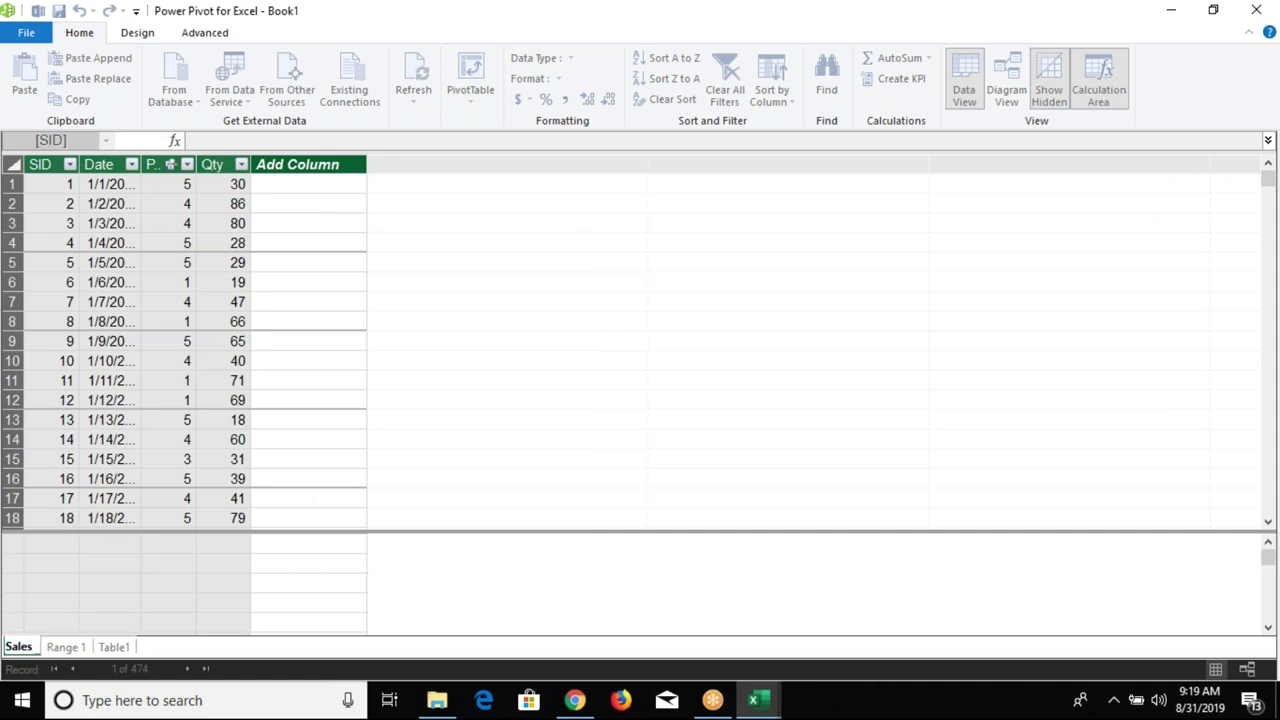
key(Return)
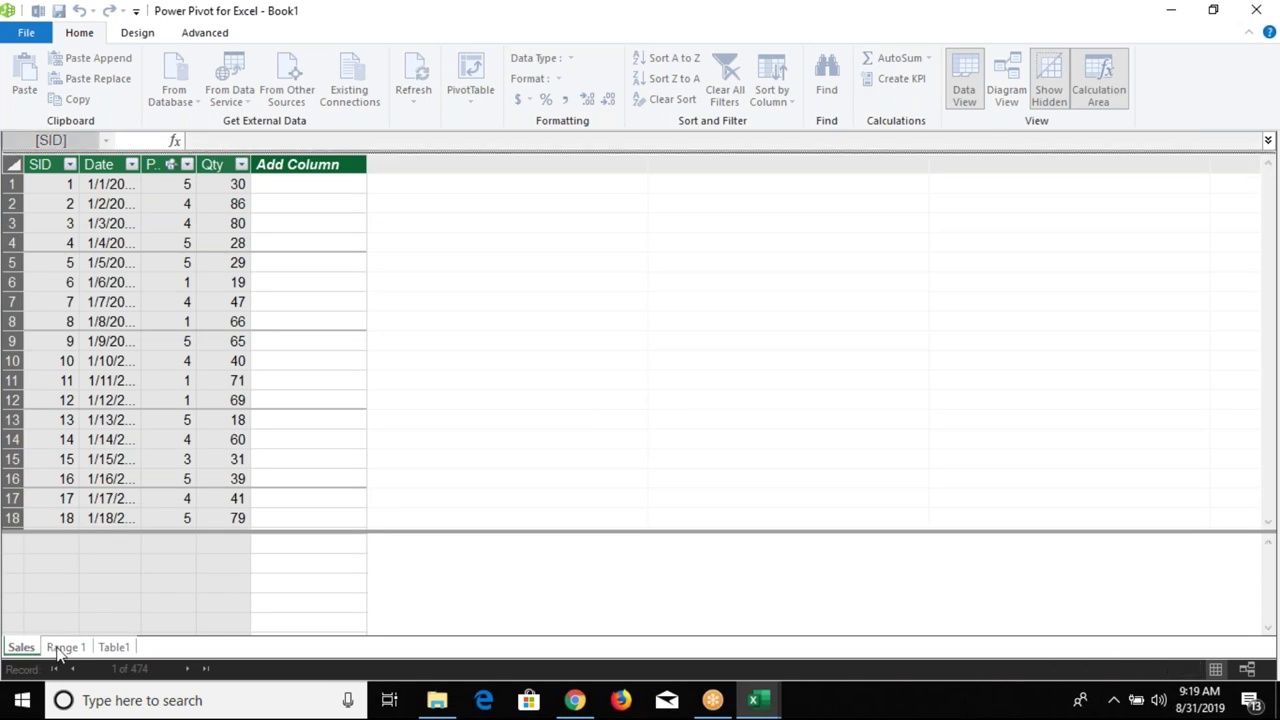
click(60, 648)
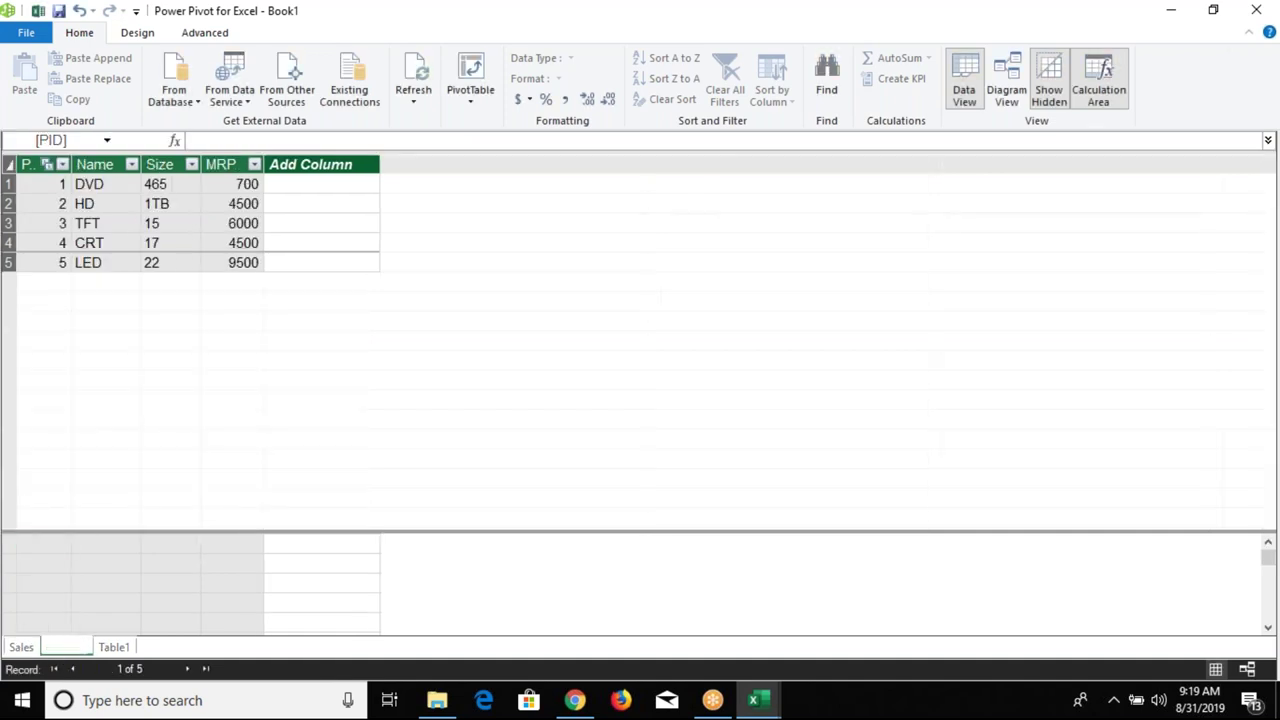
double_click(62, 648)
text(Product)
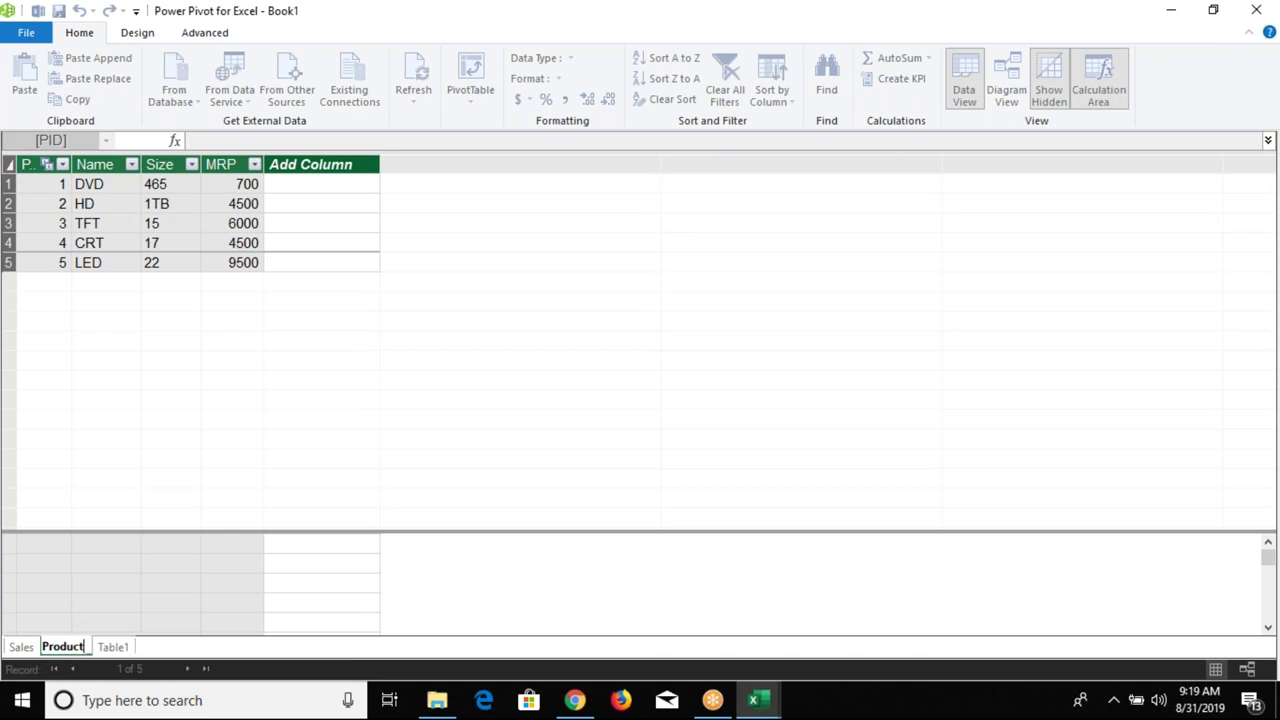
key(Return)
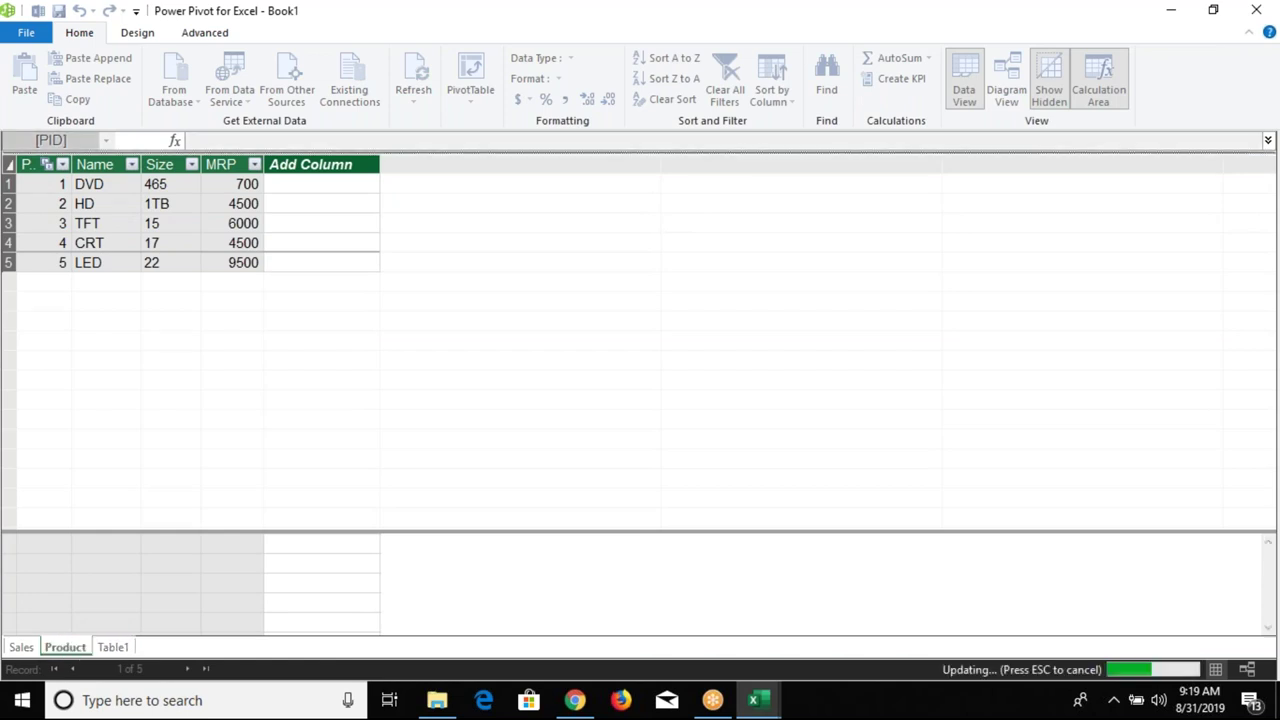
double_click(120, 651)
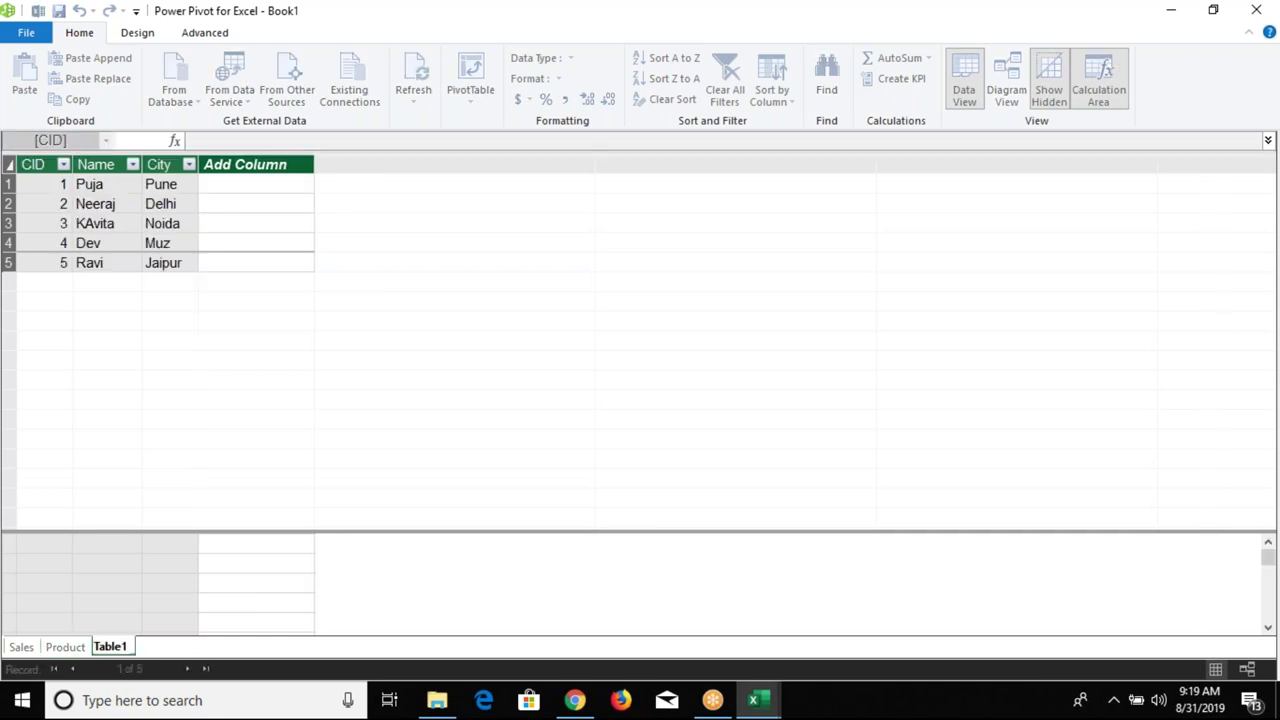
text(Cust)
key(Return)
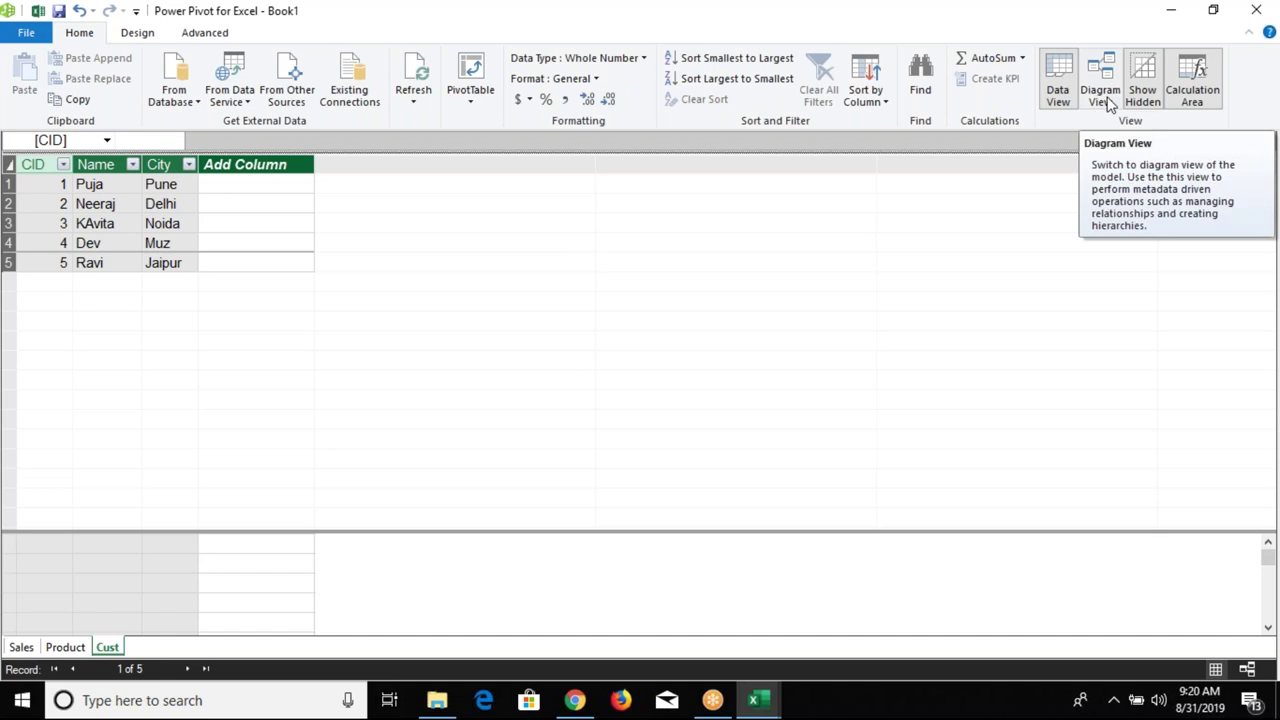
View the diagram showing Sales linked to Product on PID, then return to Excel's Sales sheet.
click(1108, 103)
click(1100, 95)
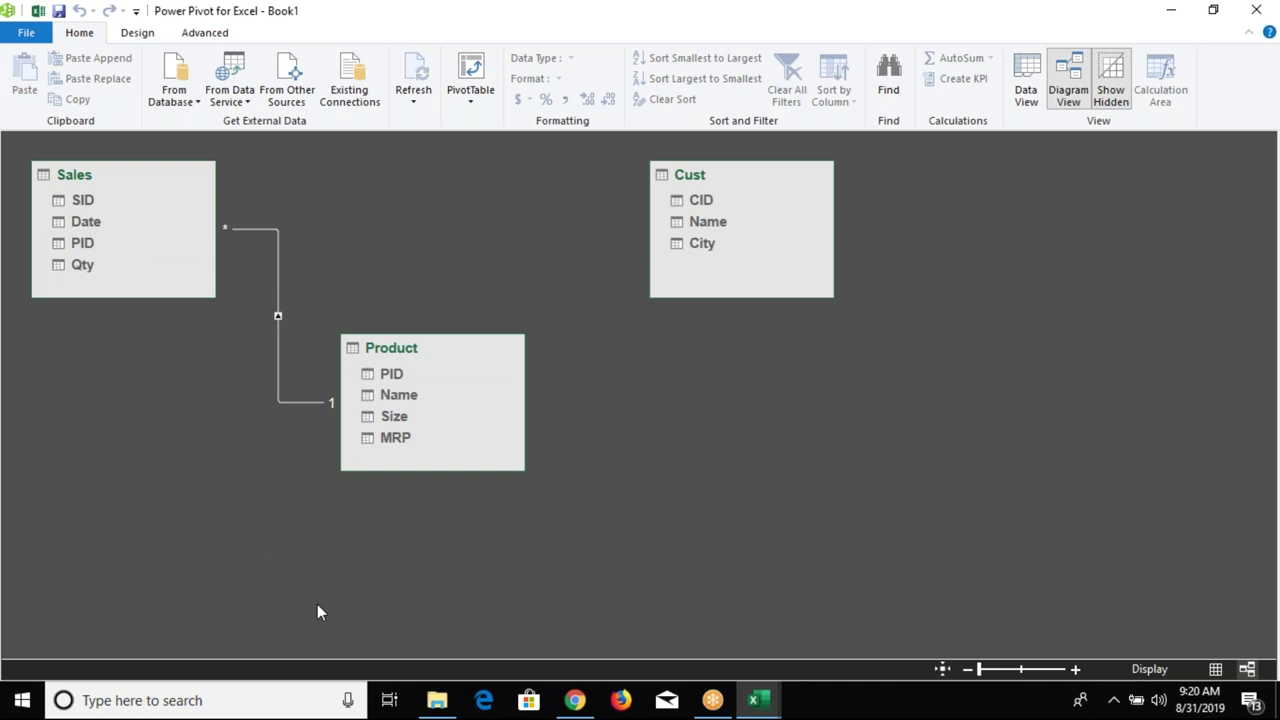
key(alt+Tab)
click(162, 648)
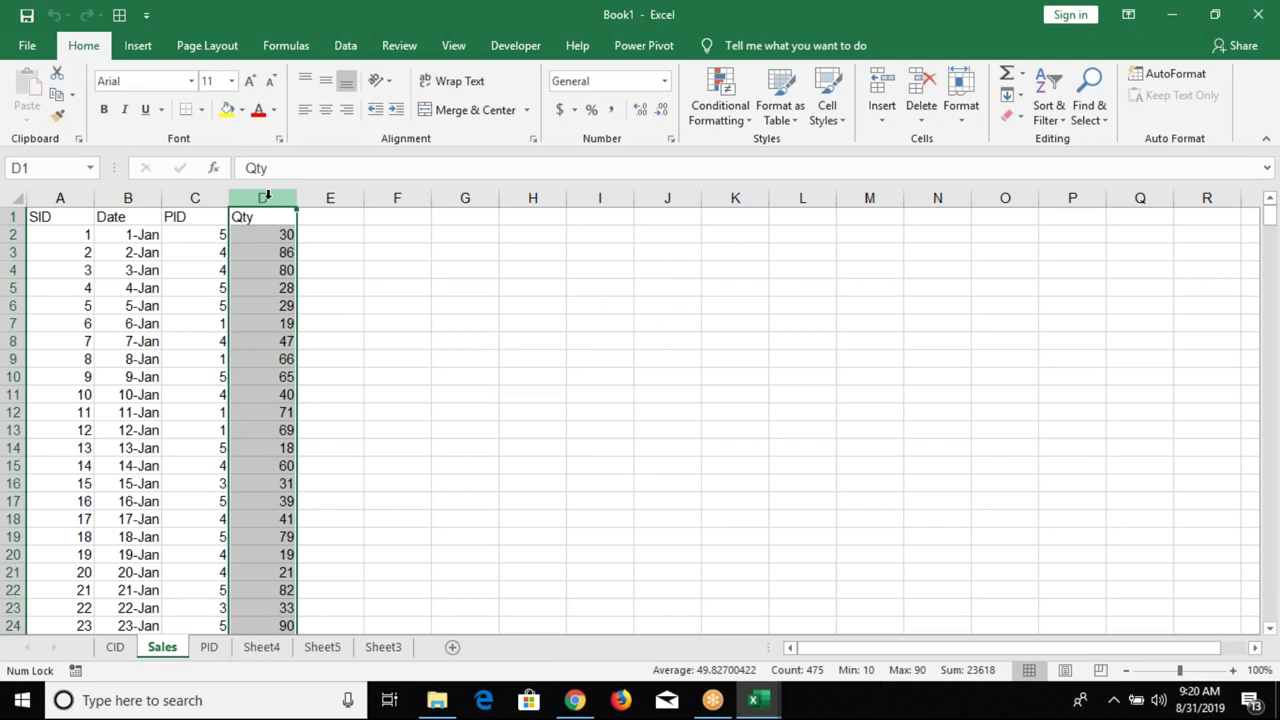
Insert a new column D before Qty with the header CID.
key(ctrl+shift+plus)
text(C)
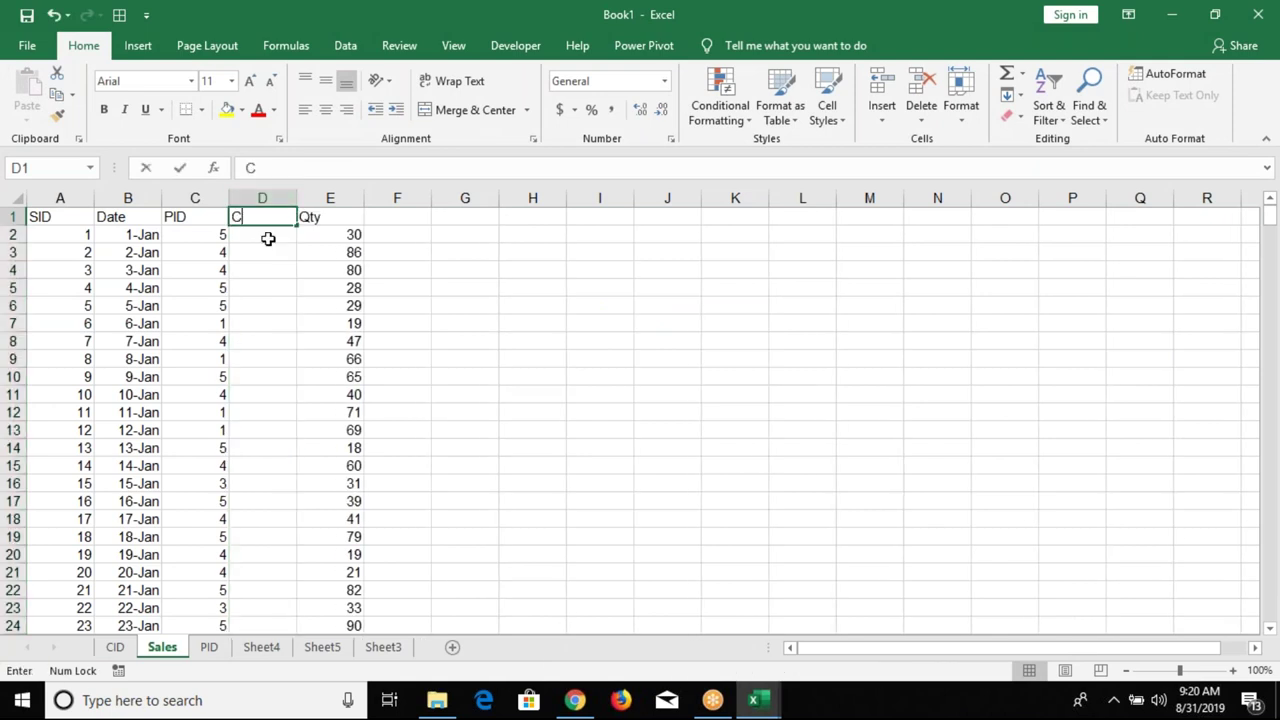
text(IS)
key(BackSpace)
text(D)
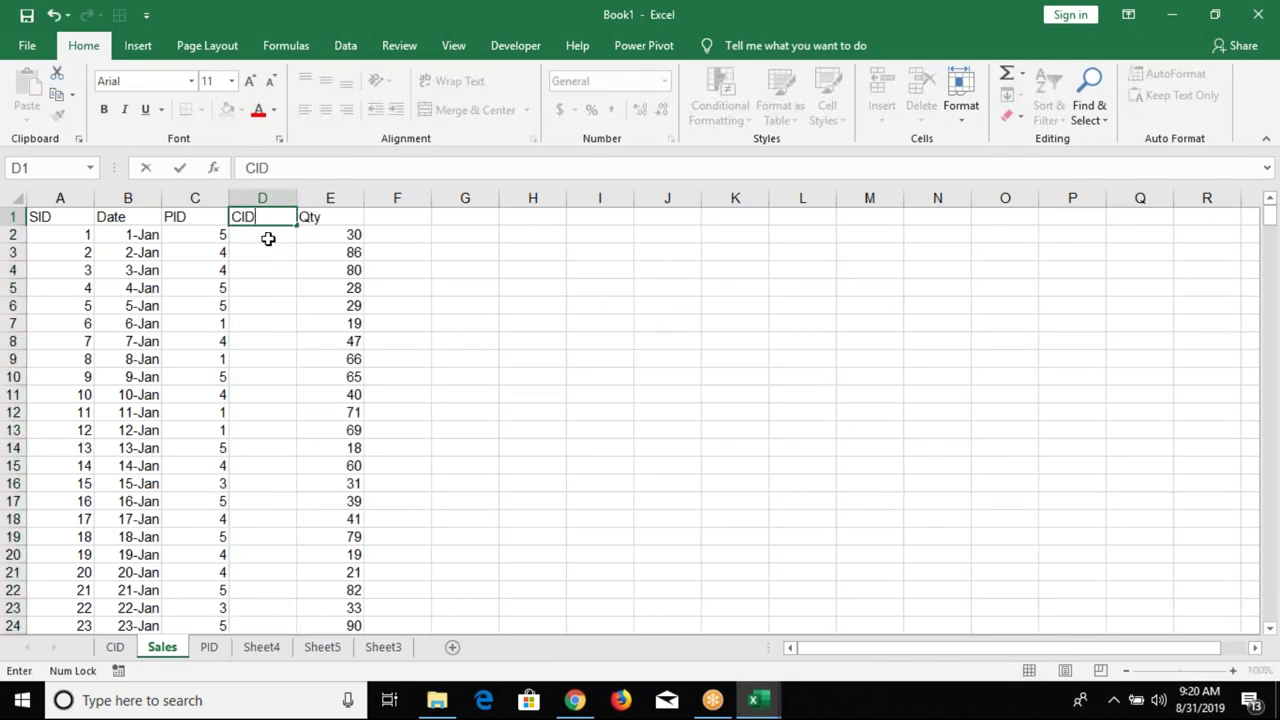
key(Return)
Fill column D with =RANDBETWEEN(1,5) and paste the results back as fixed values.
text(=ra)
key(Down)
key(Down)
key(Tab)
text(1,5)
key(Return)
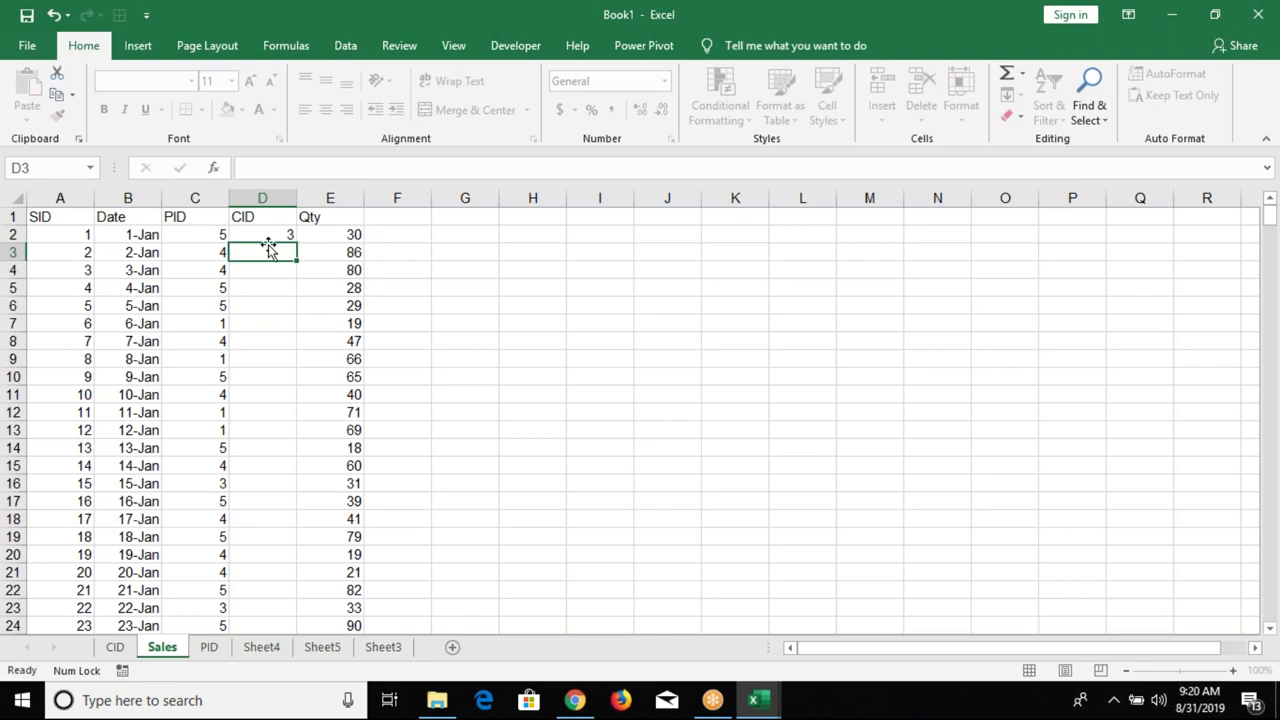
click(265, 236)
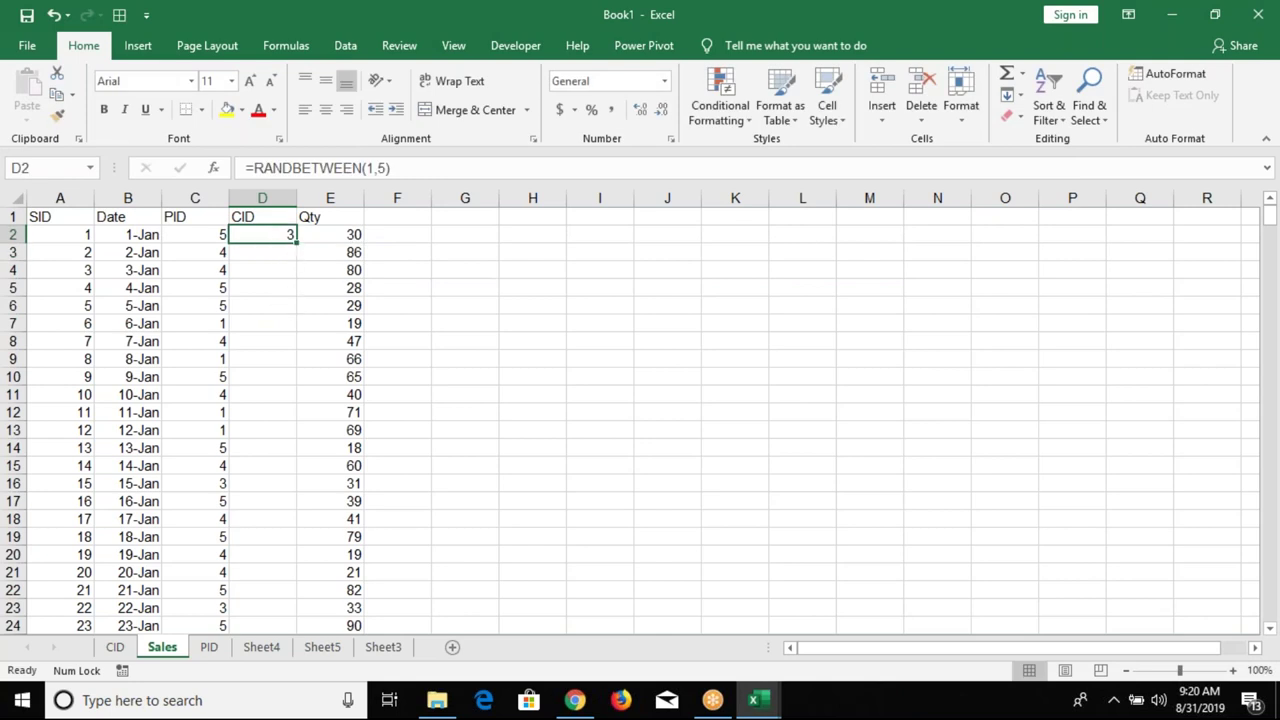
double_click(296, 242)
key(ctrl+c)
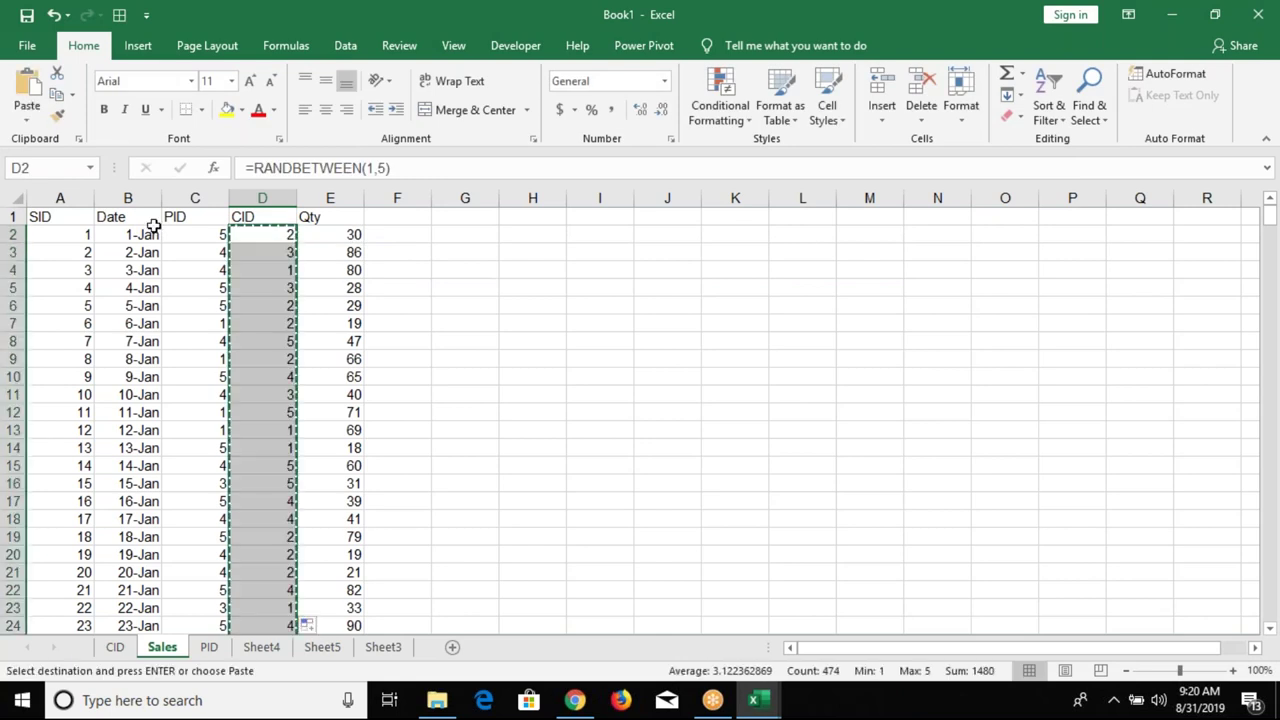
click(27, 120)
click(26, 237)
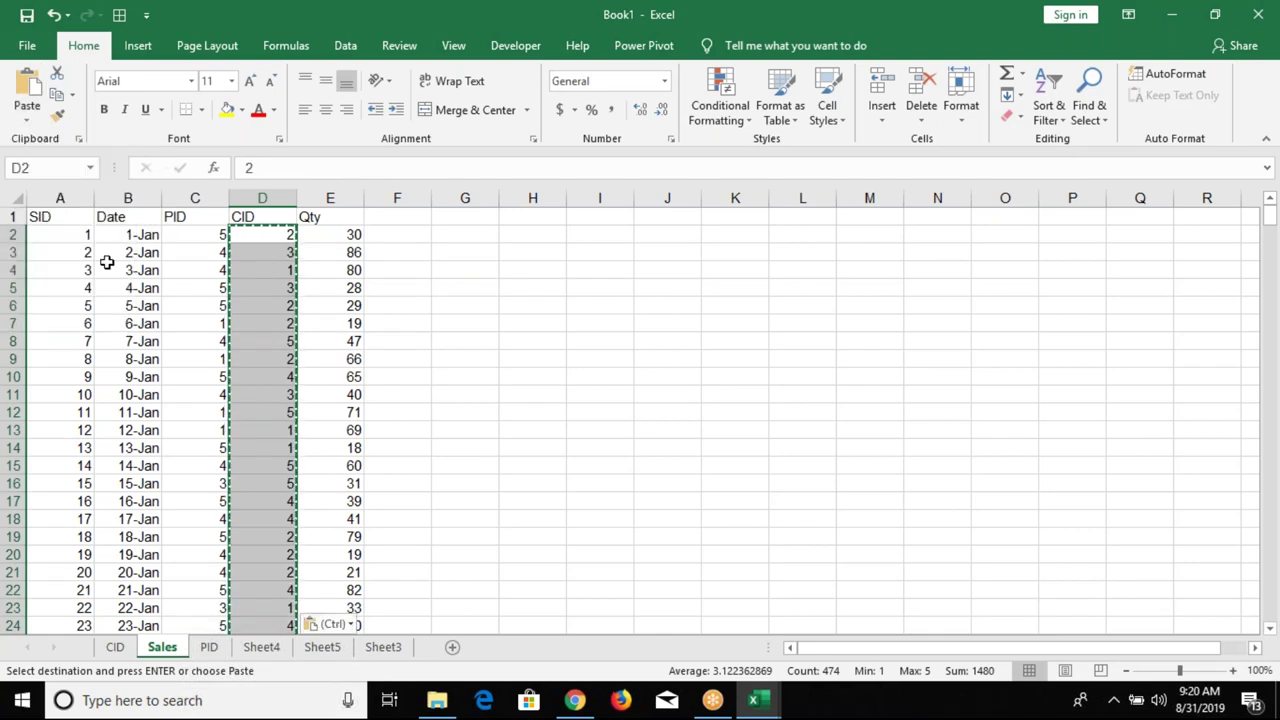
drag(106, 262, 128, 270)
key(alt+Tab)
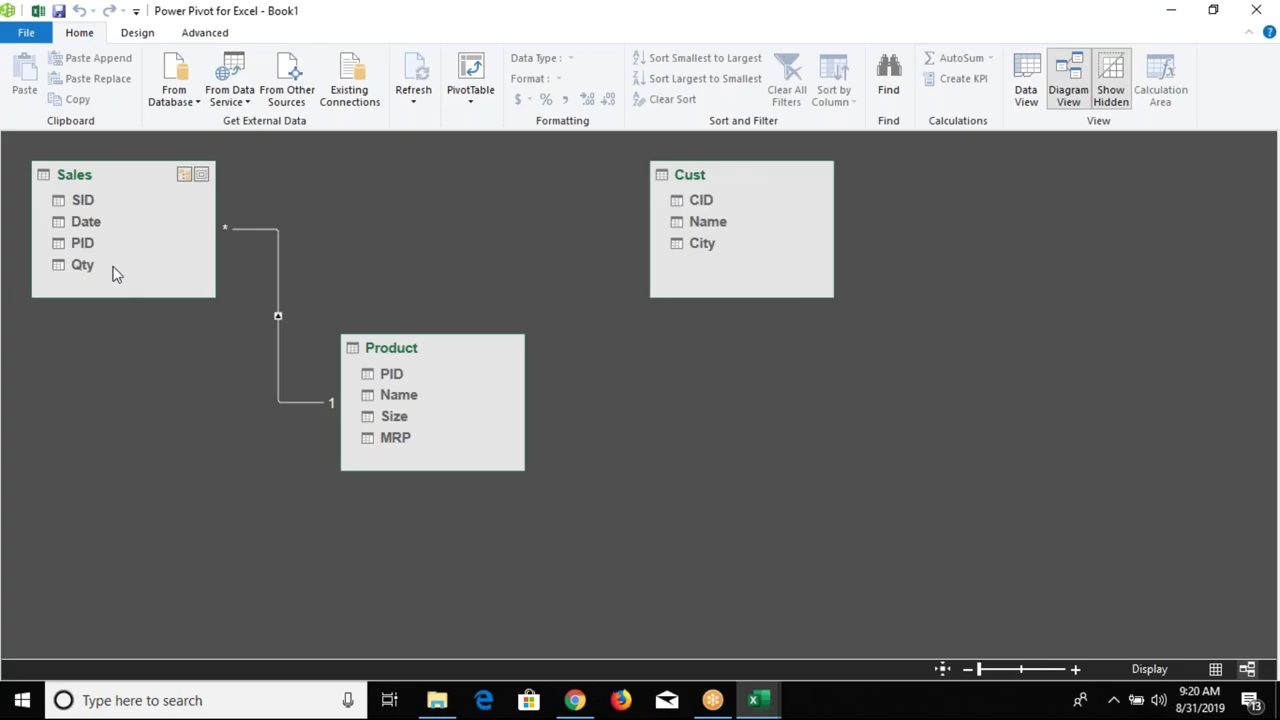
Show the Sales table in Power Pivot's Data View.
click(1027, 88)
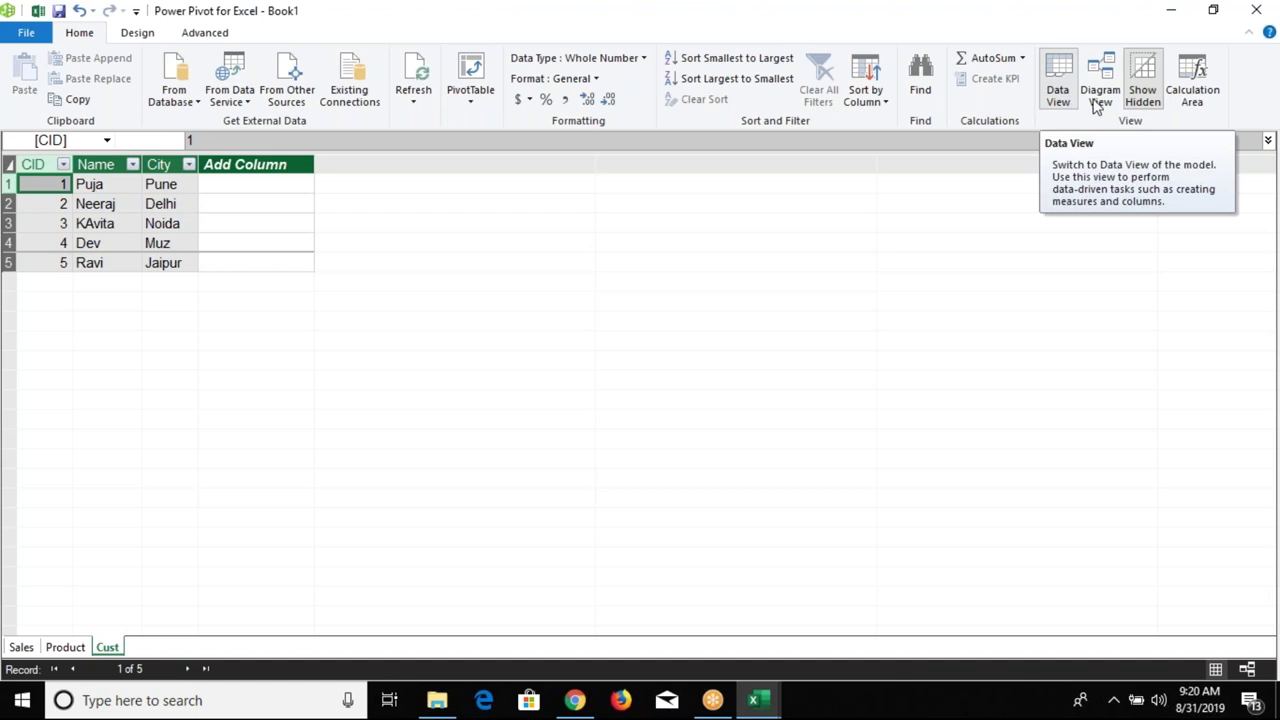
click(1102, 98)
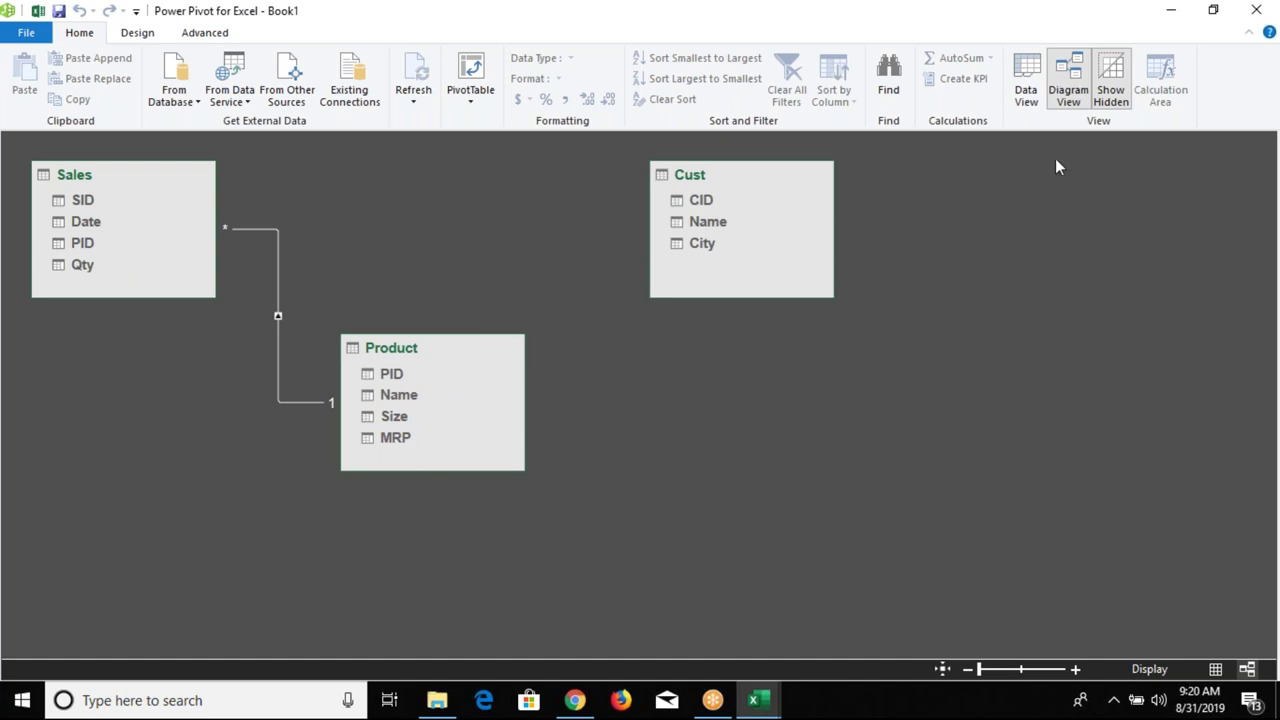
click(1026, 96)
click(24, 647)
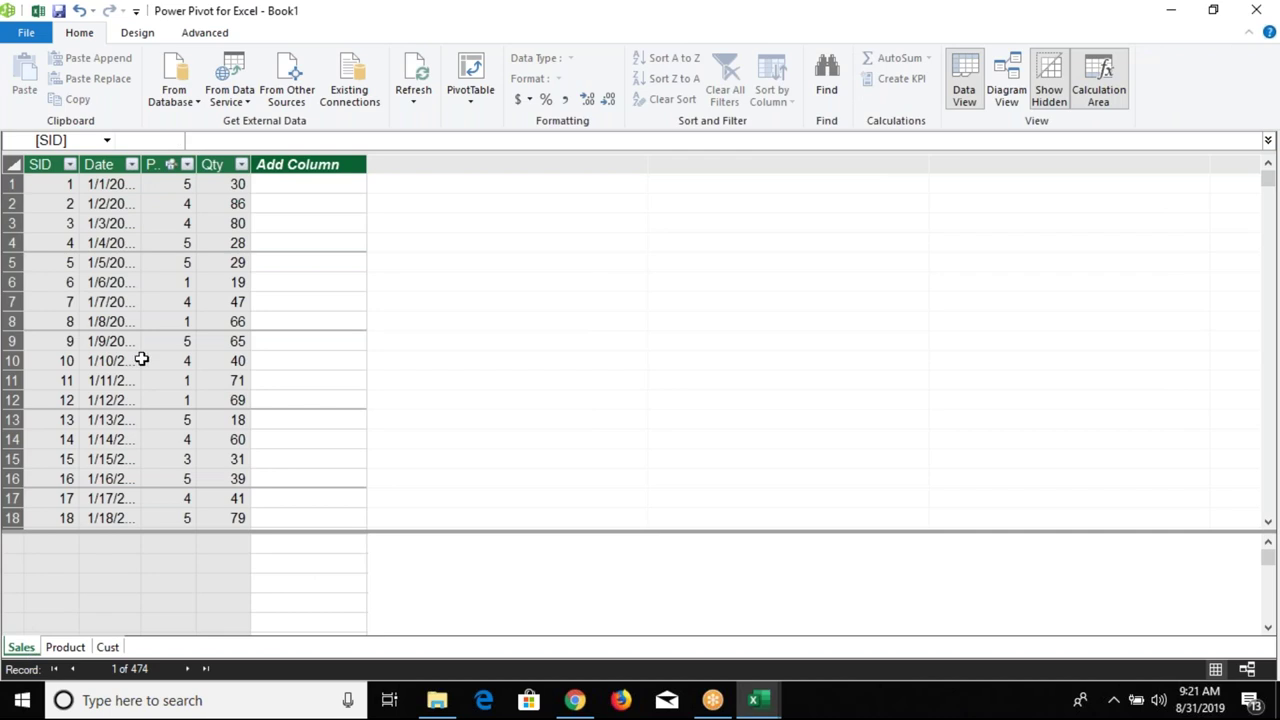
click(137, 359)
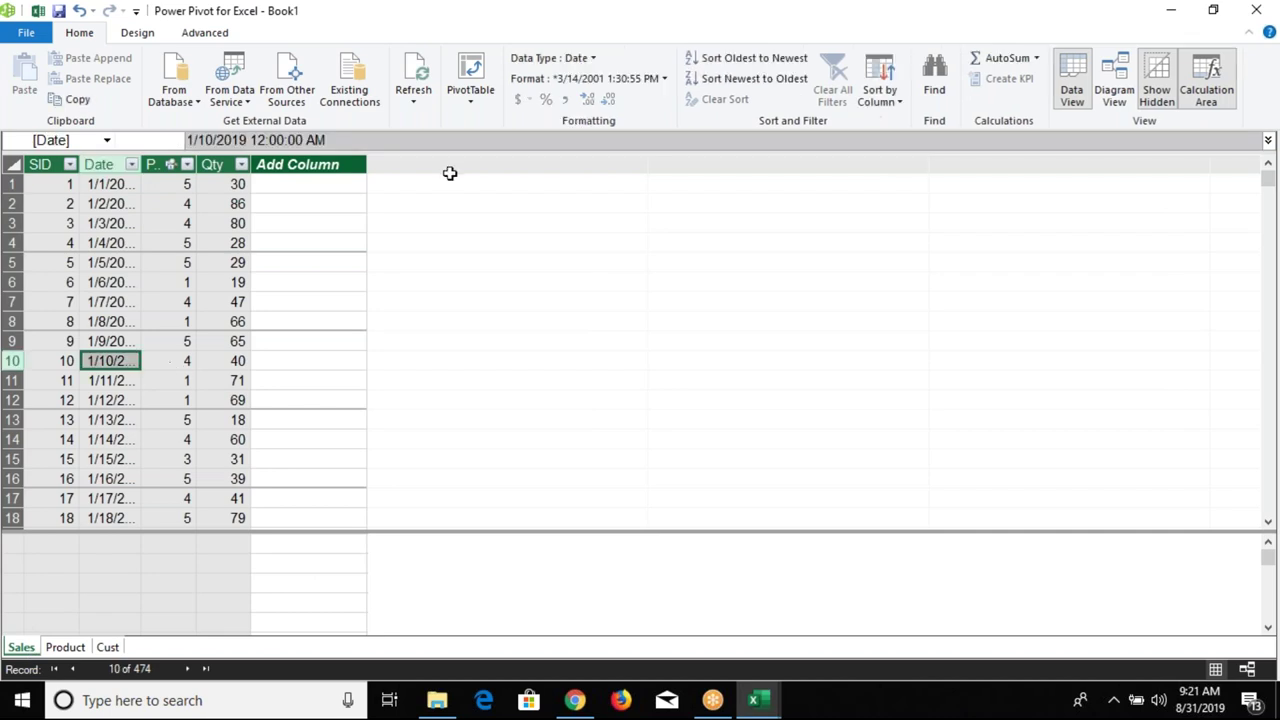
Refresh Sales from the workbook and check the newly imported CID column across 474 rows.
click(420, 74)
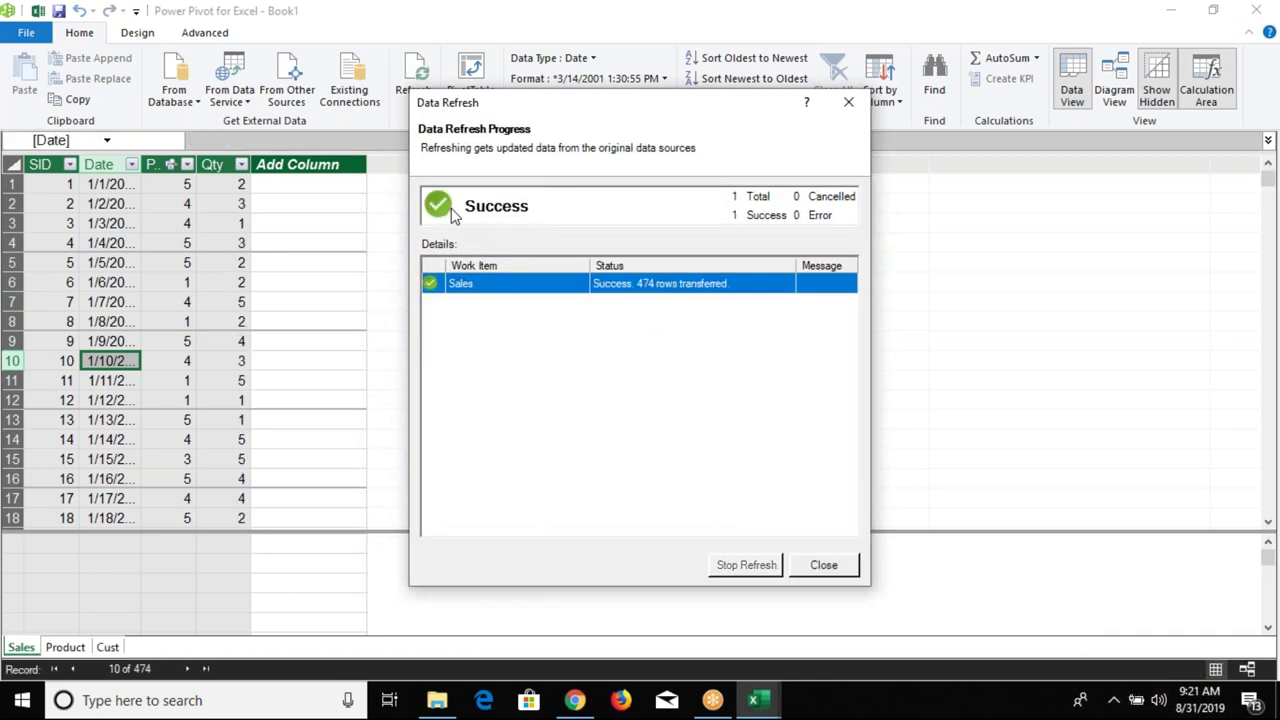
click(822, 566)
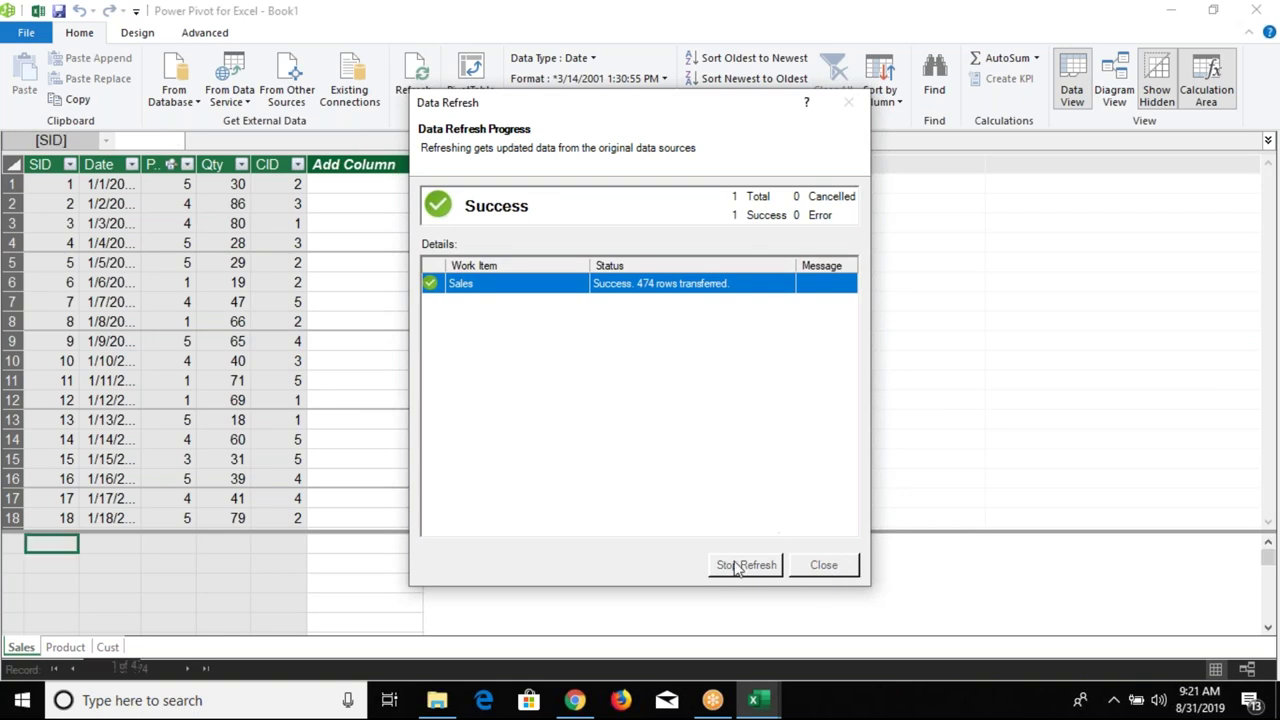
click(824, 566)
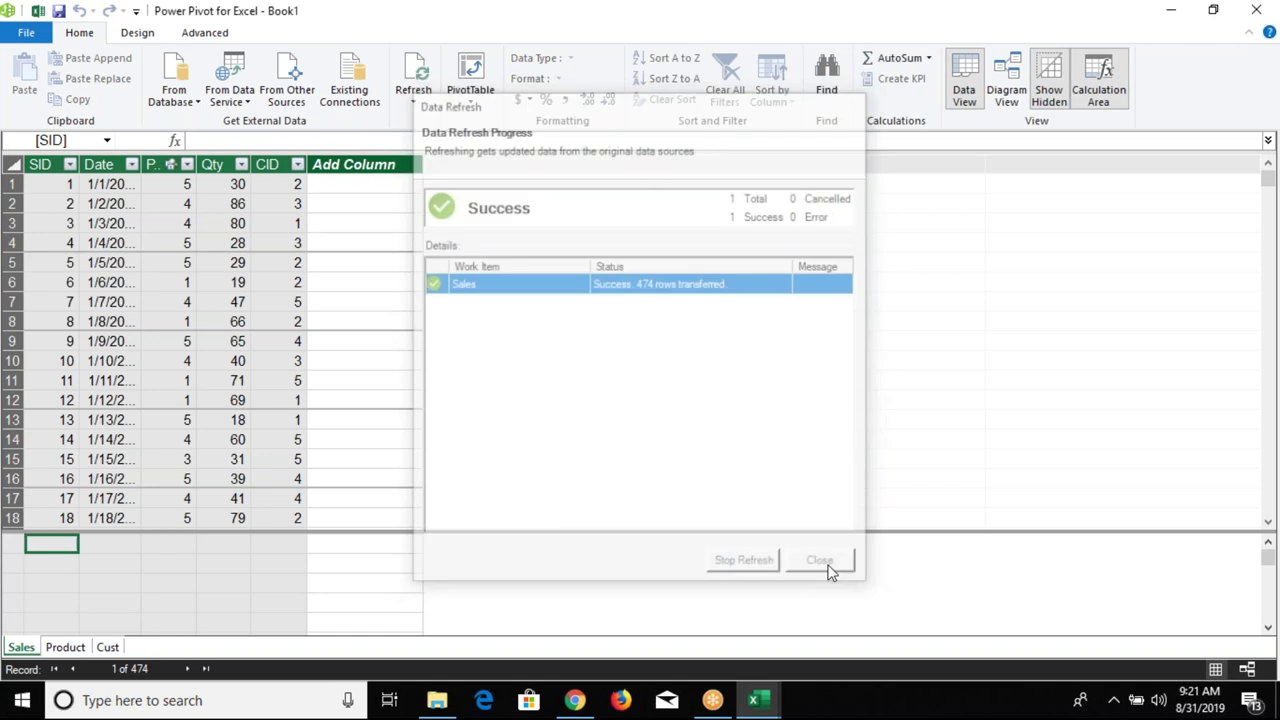
click(272, 154)
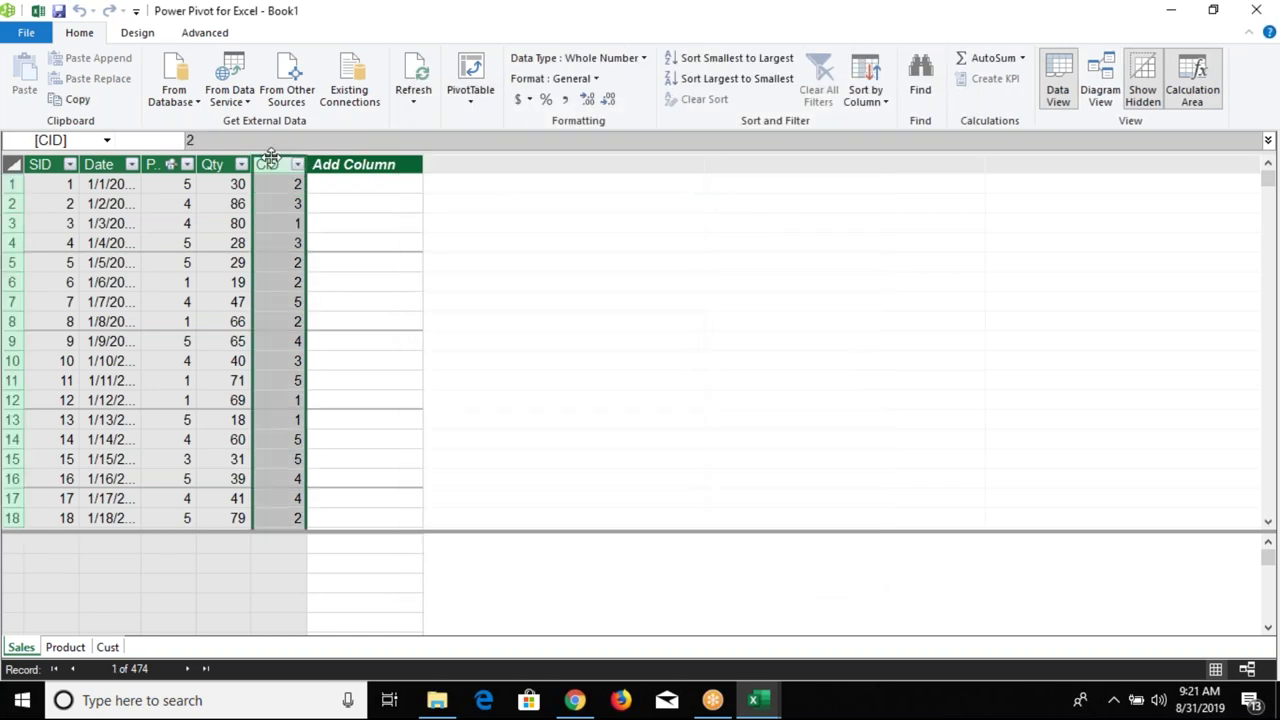
click(206, 297)
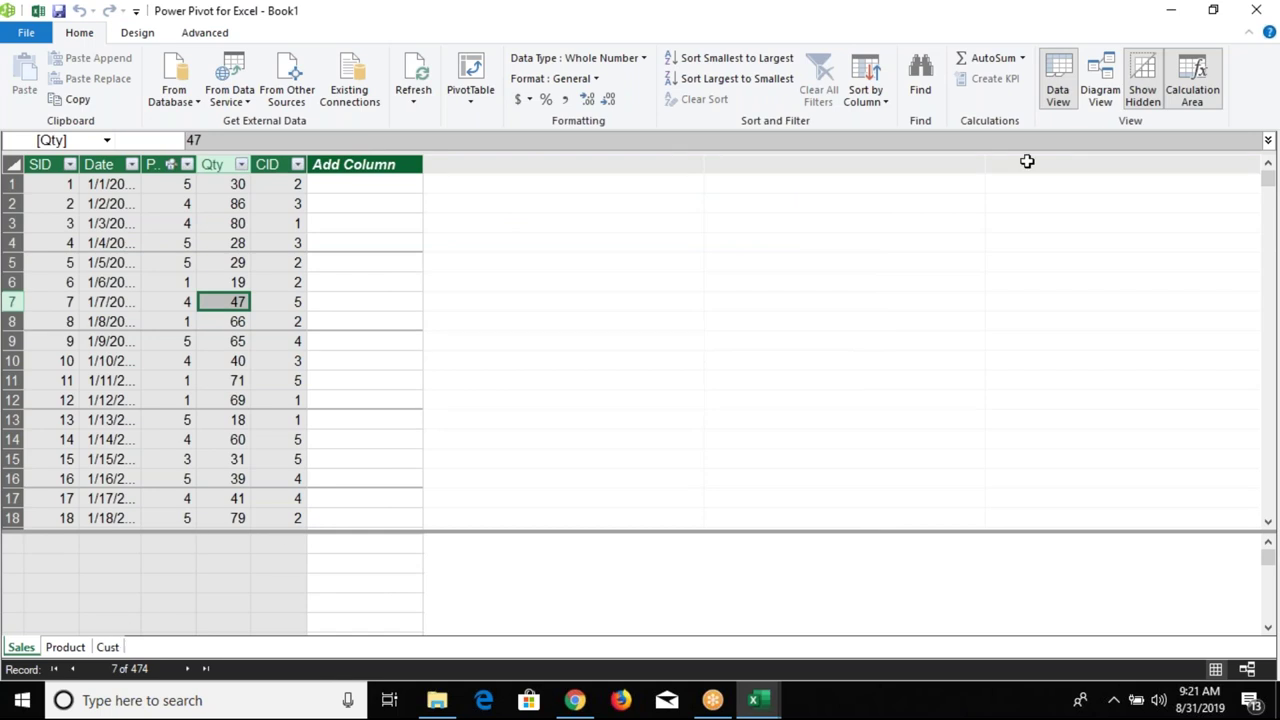
click(1084, 106)
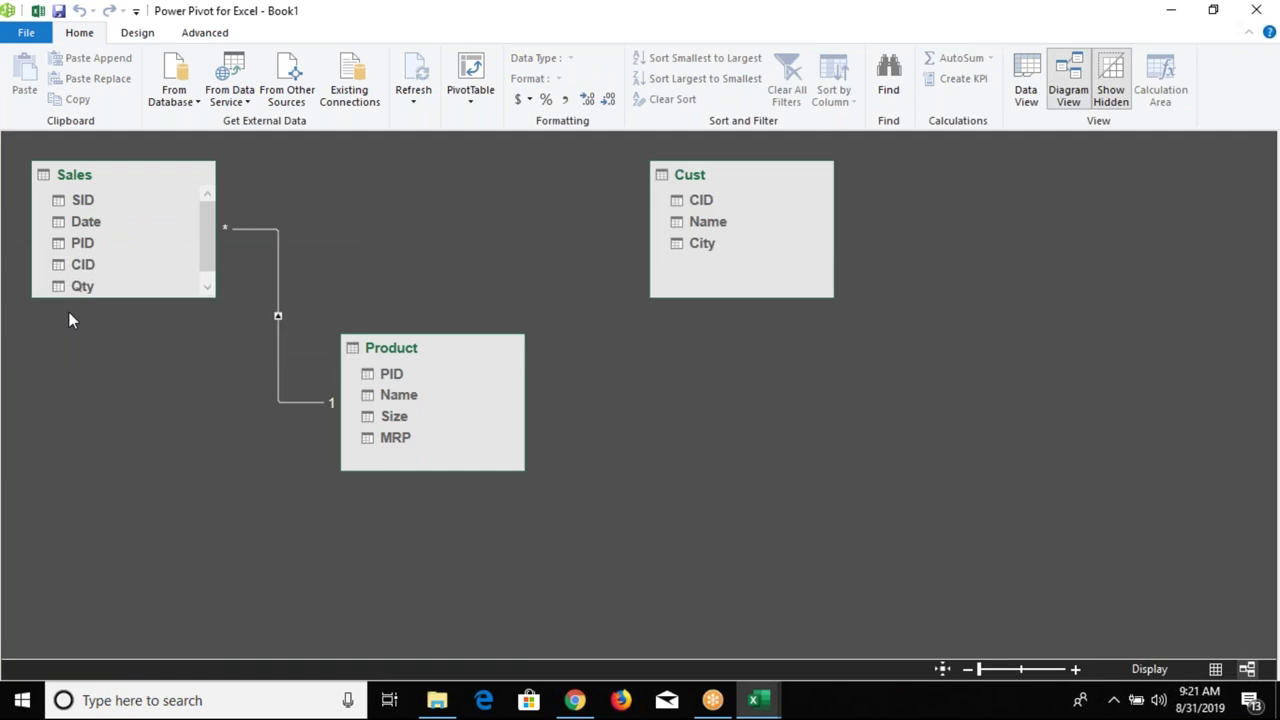
In Diagram View, link the Sales table's CID field onto the Cust table's CID.
drag(82, 264, 616, 232)
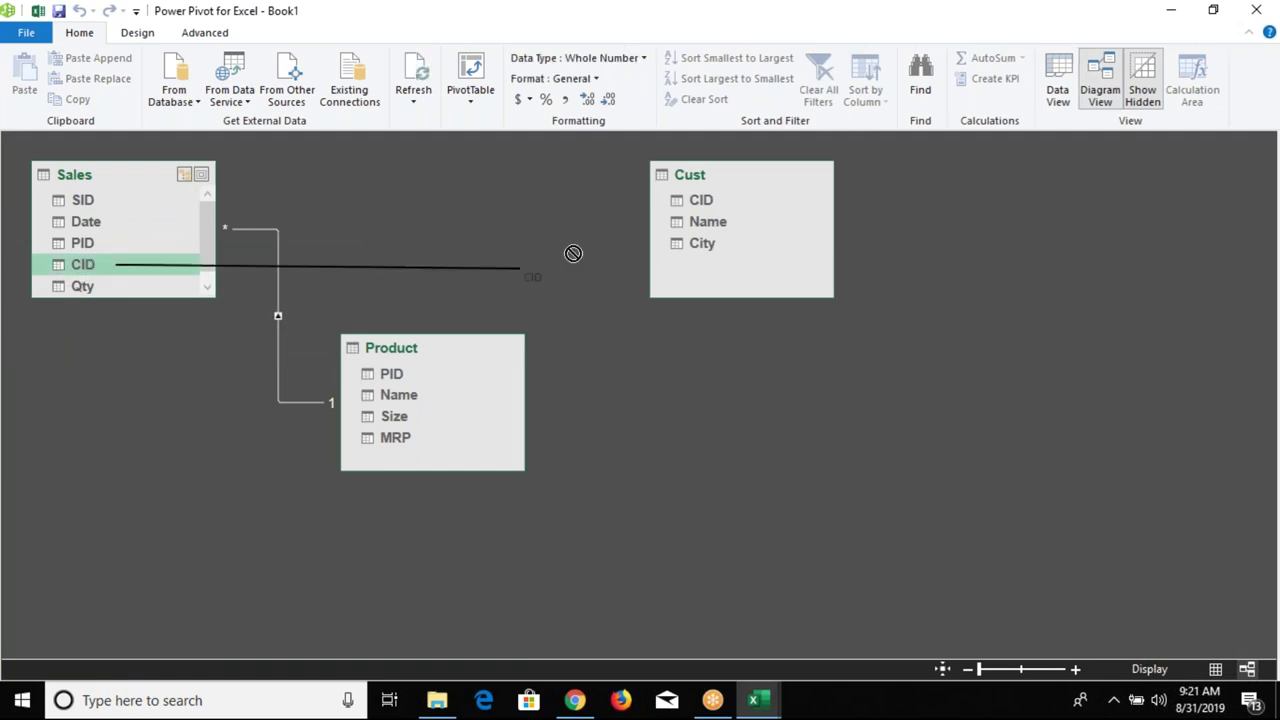
drag(616, 232, 701, 200)
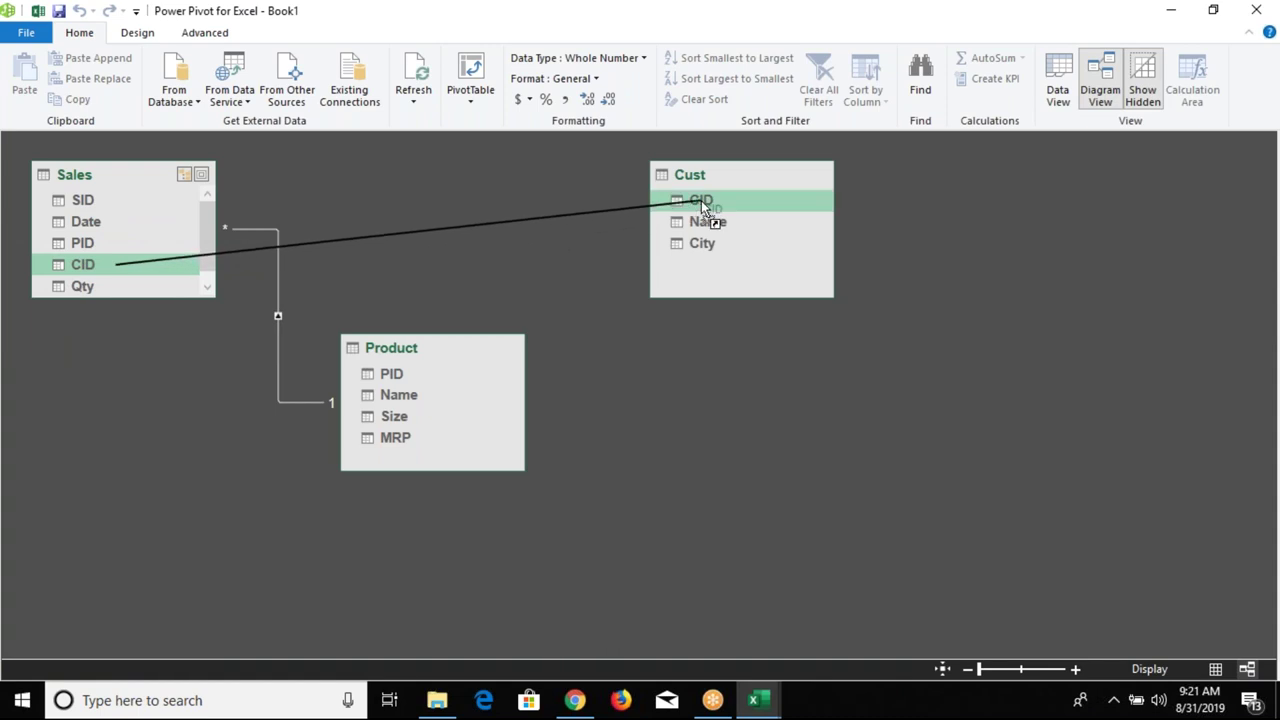
drag(703, 207, 701, 202)
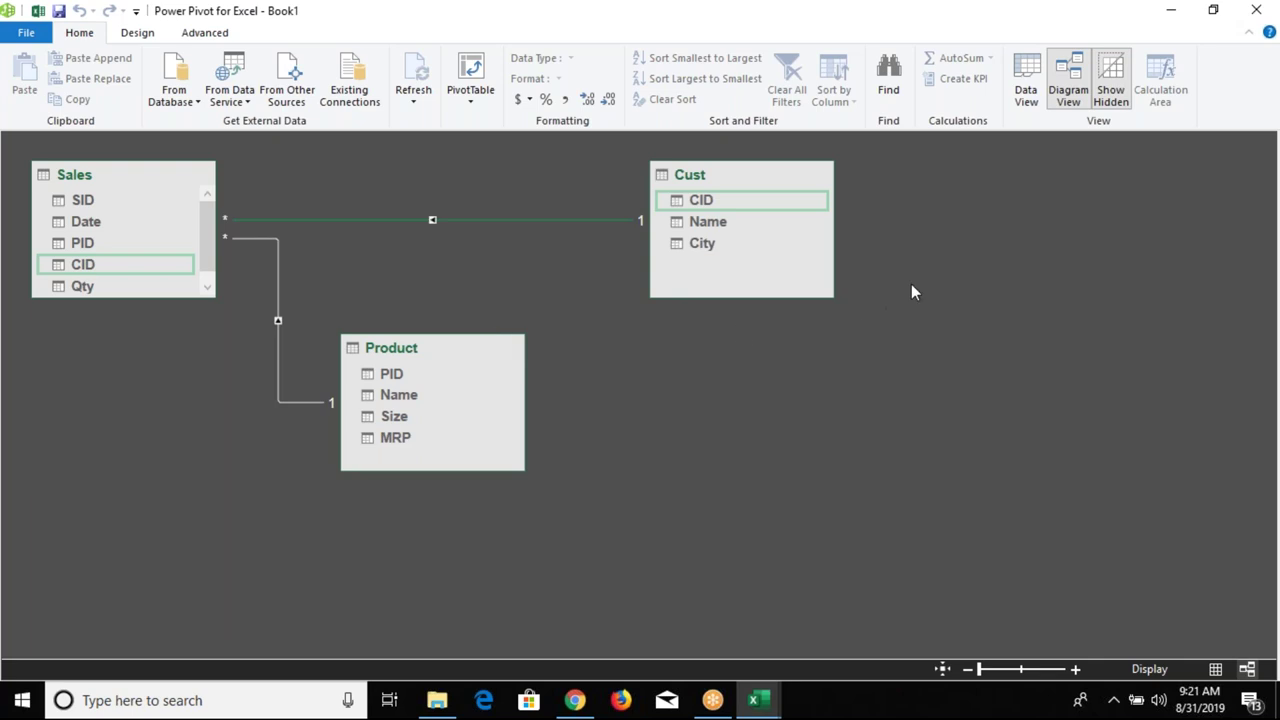
Add a new column named MRP to the Sales table.
click(1028, 92)
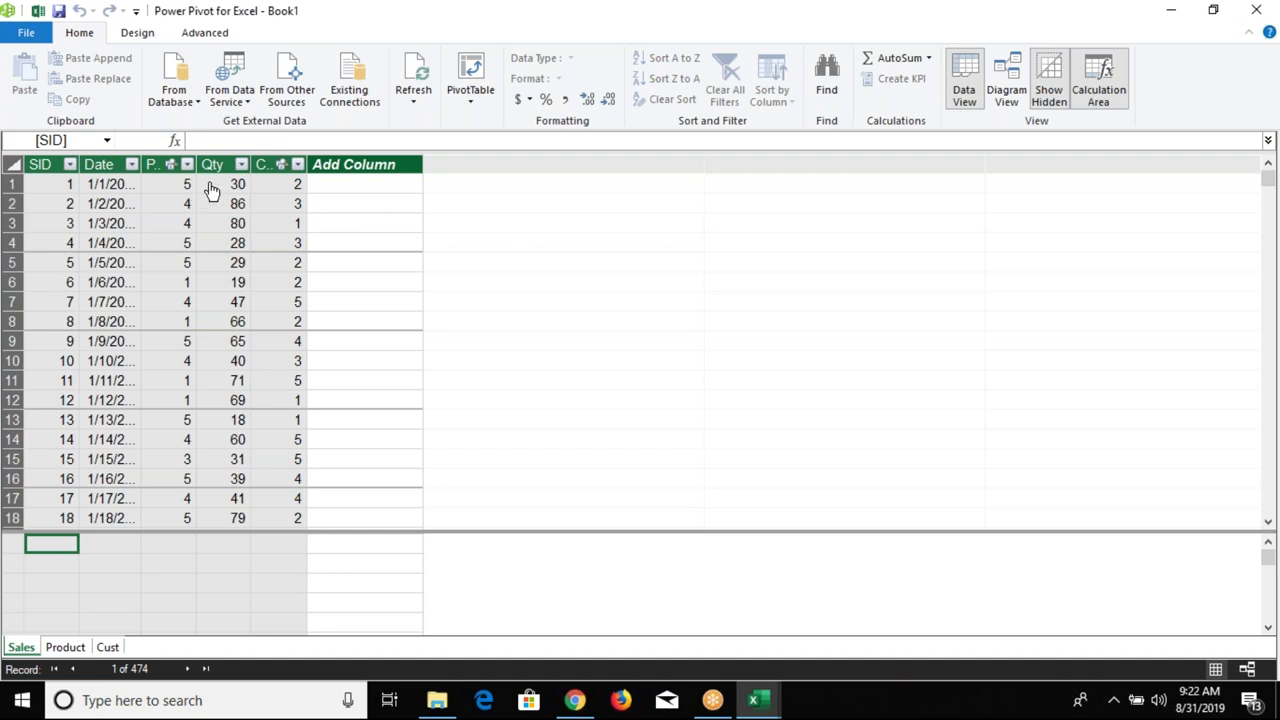
click(342, 164)
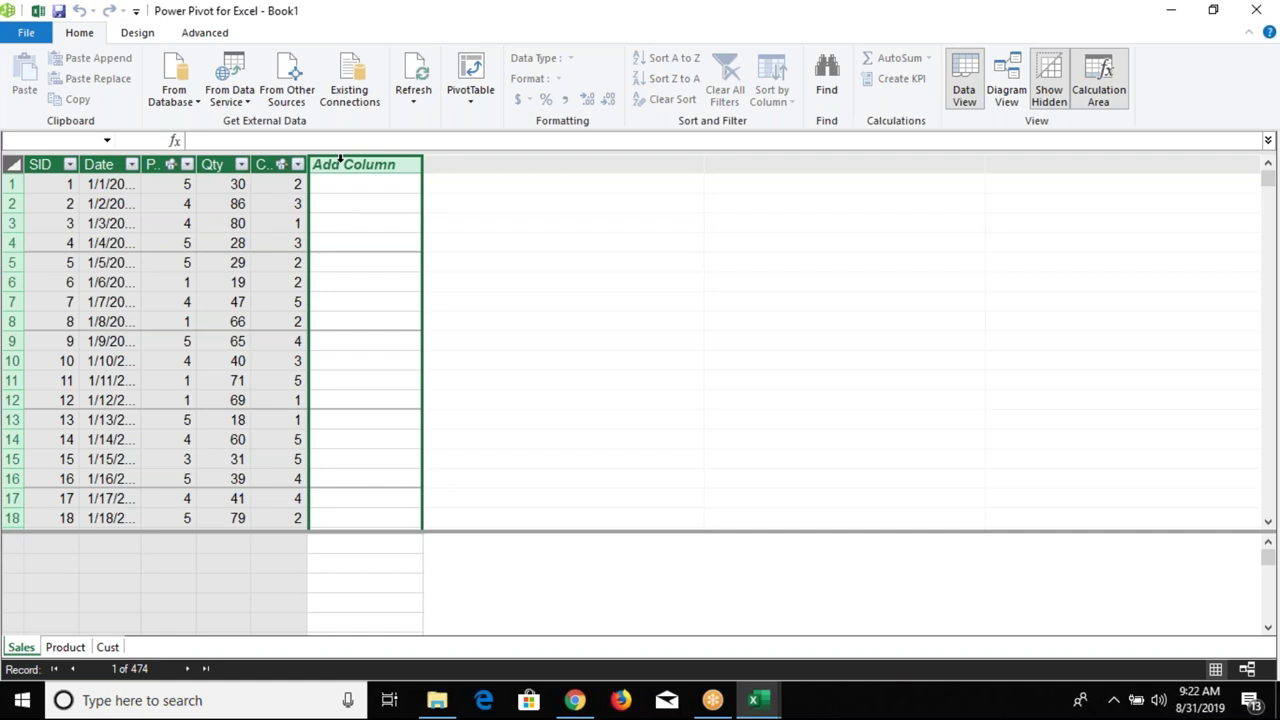
double_click(342, 164)
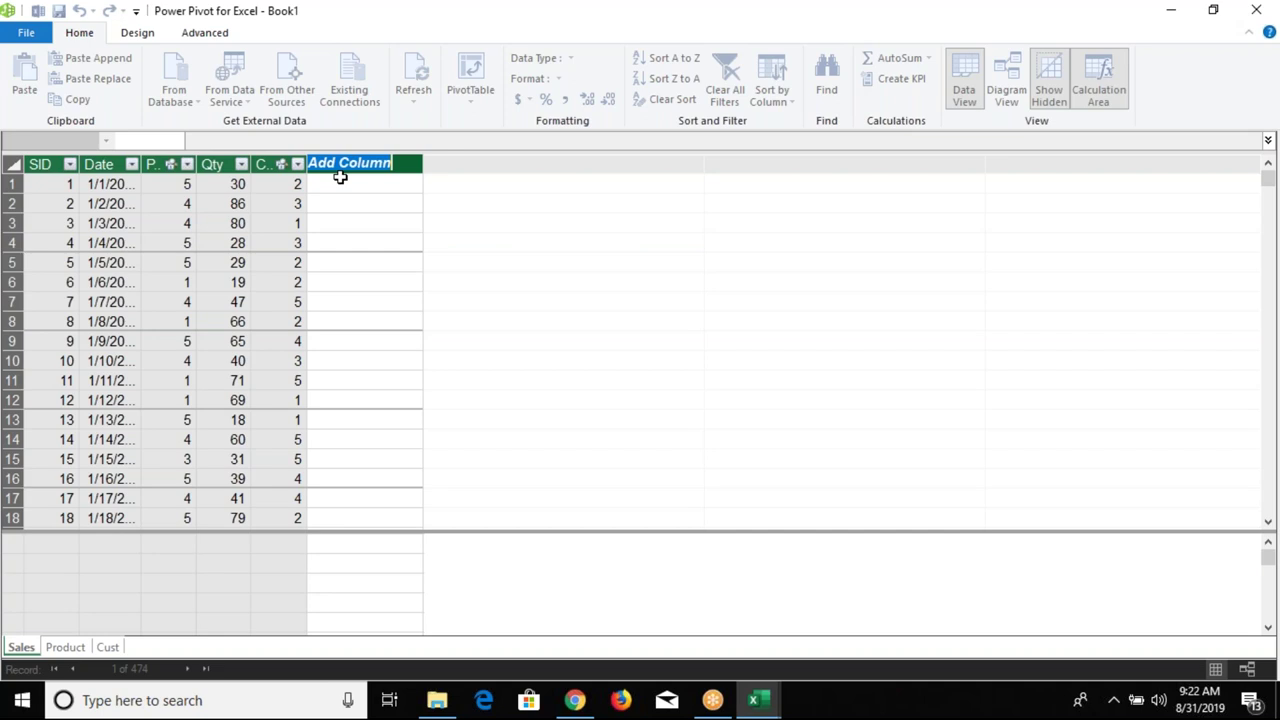
text(MRP)
key(Return)
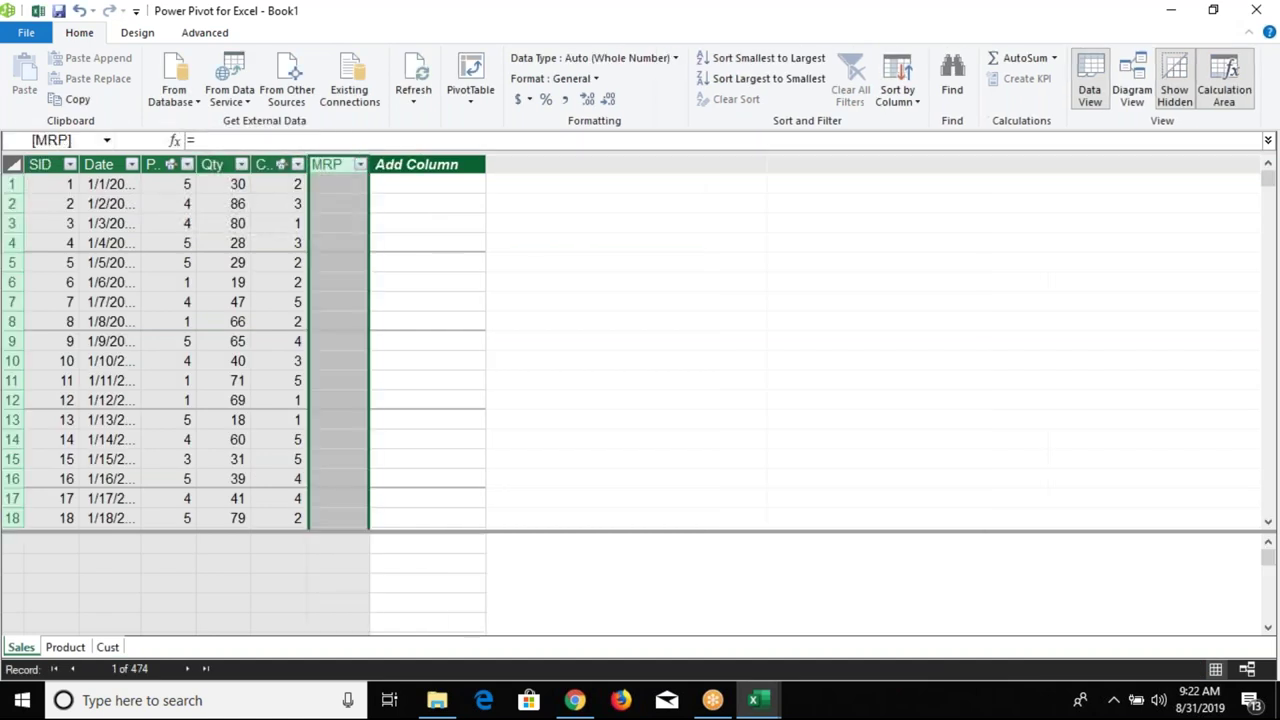
Enter =RELATED('Product'[MRP]) as the MRP column's formula.
key(Down)
key(Up)
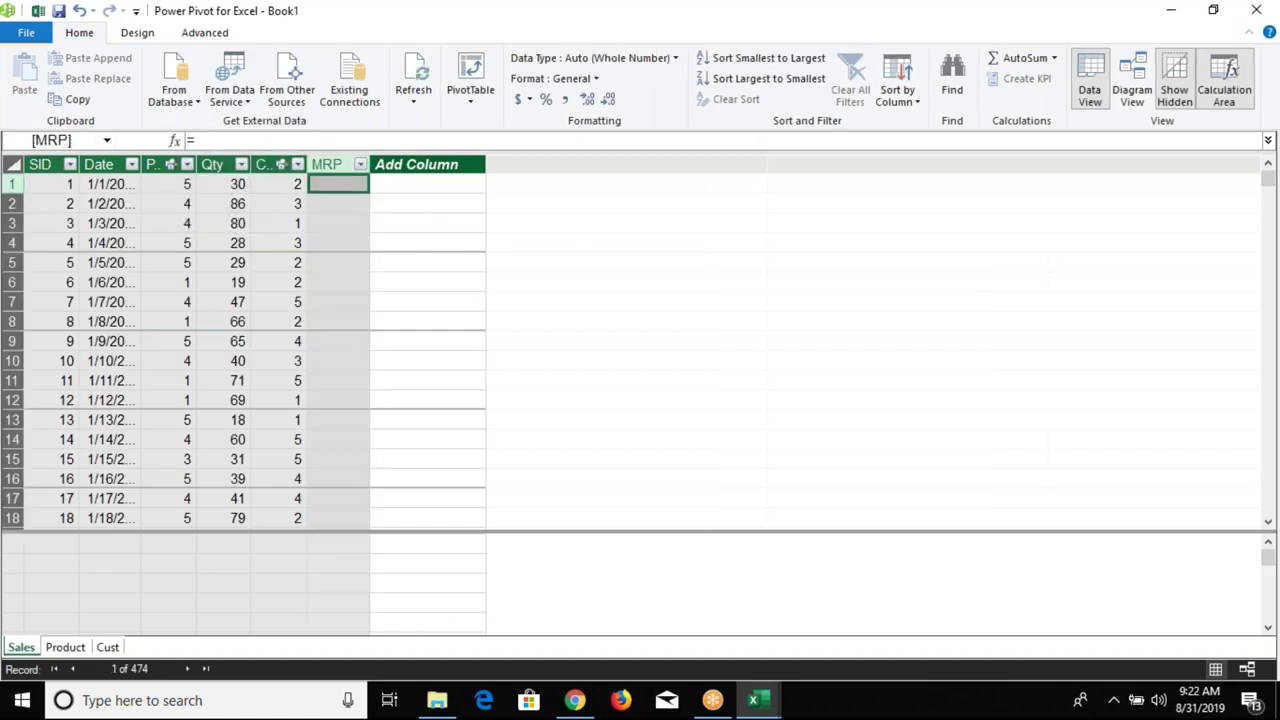
text(r)
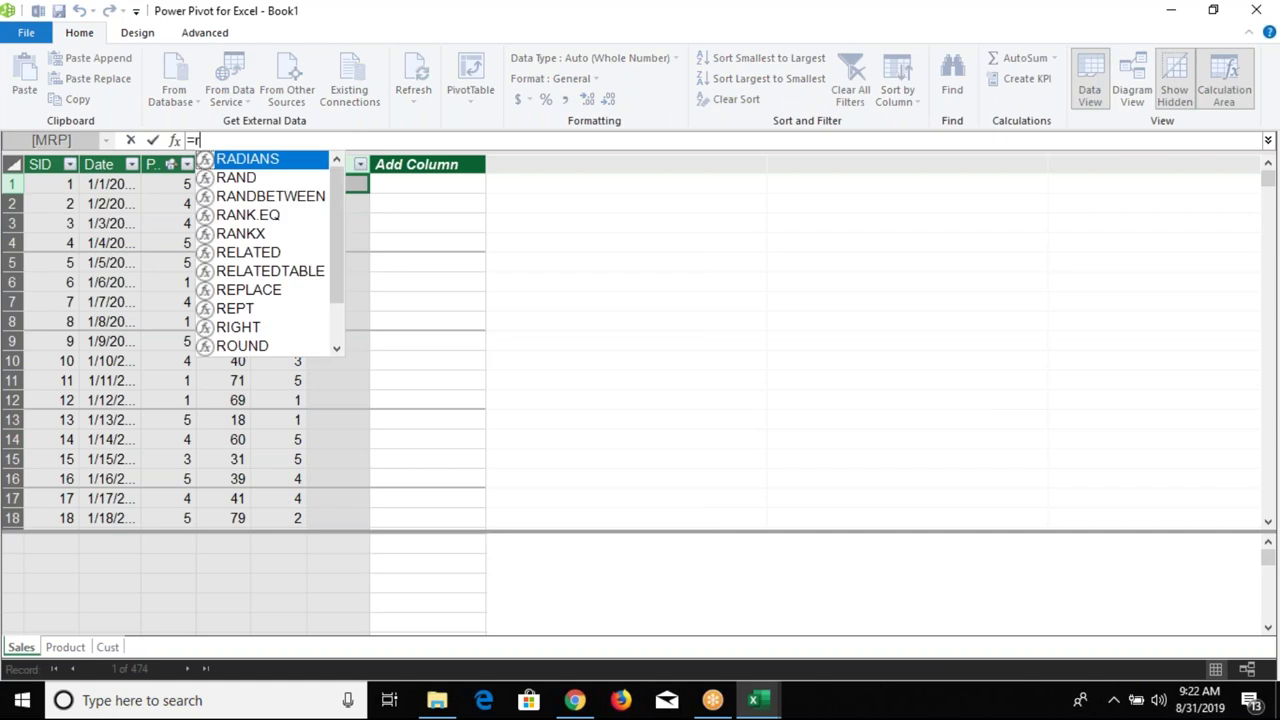
text(e)
key(Tab)
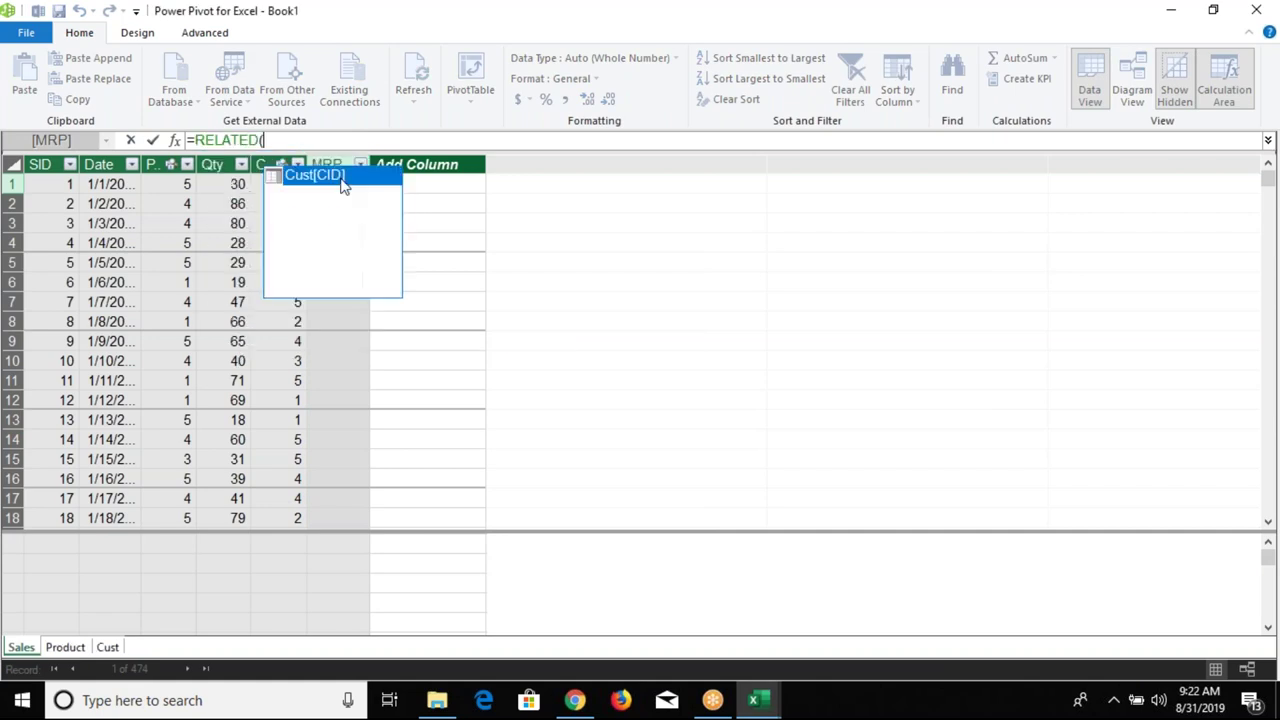
key(Down)
key(Down)
key(Down)
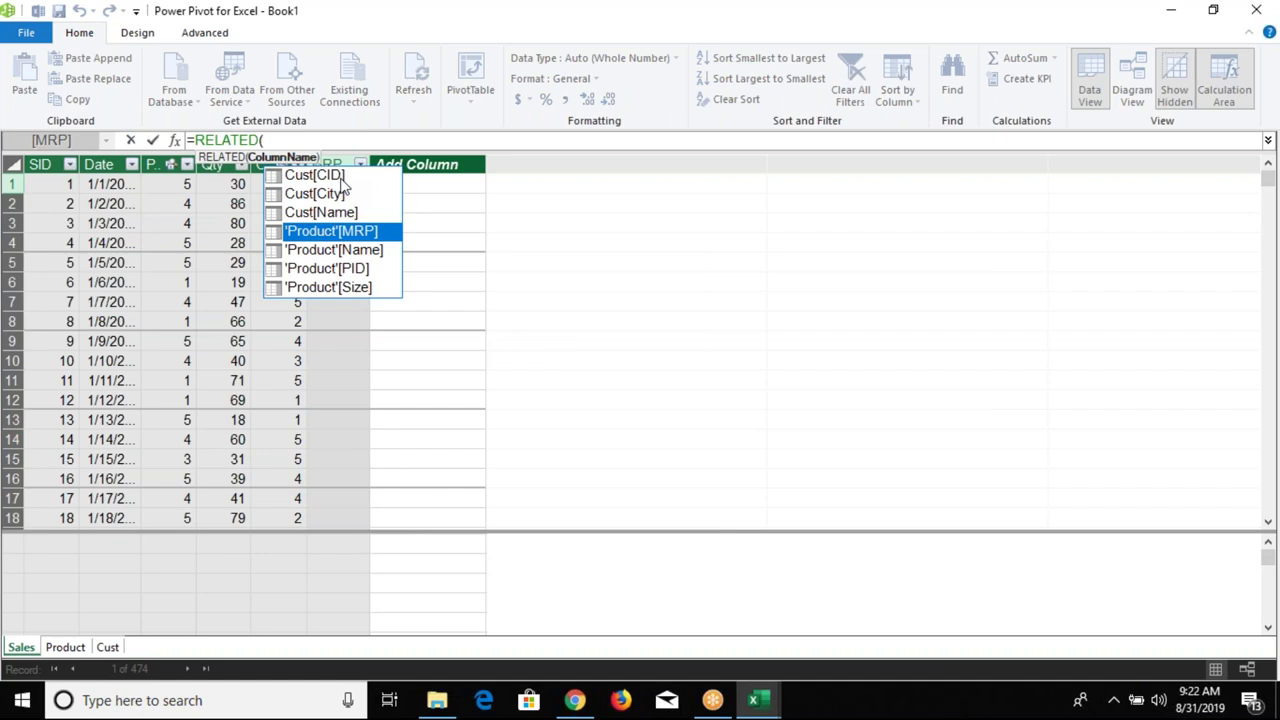
key(Down)
key(Down)
key(Up)
key(Up)
key(Tab)
text())
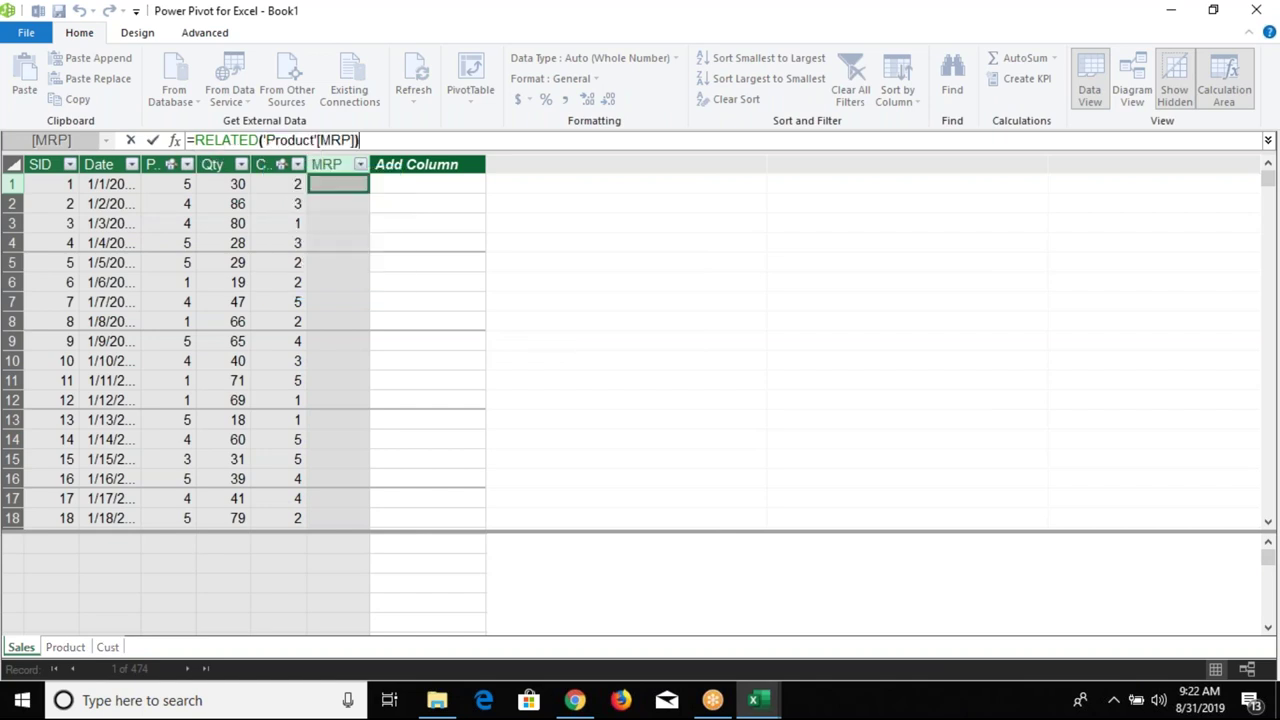
key(Return)
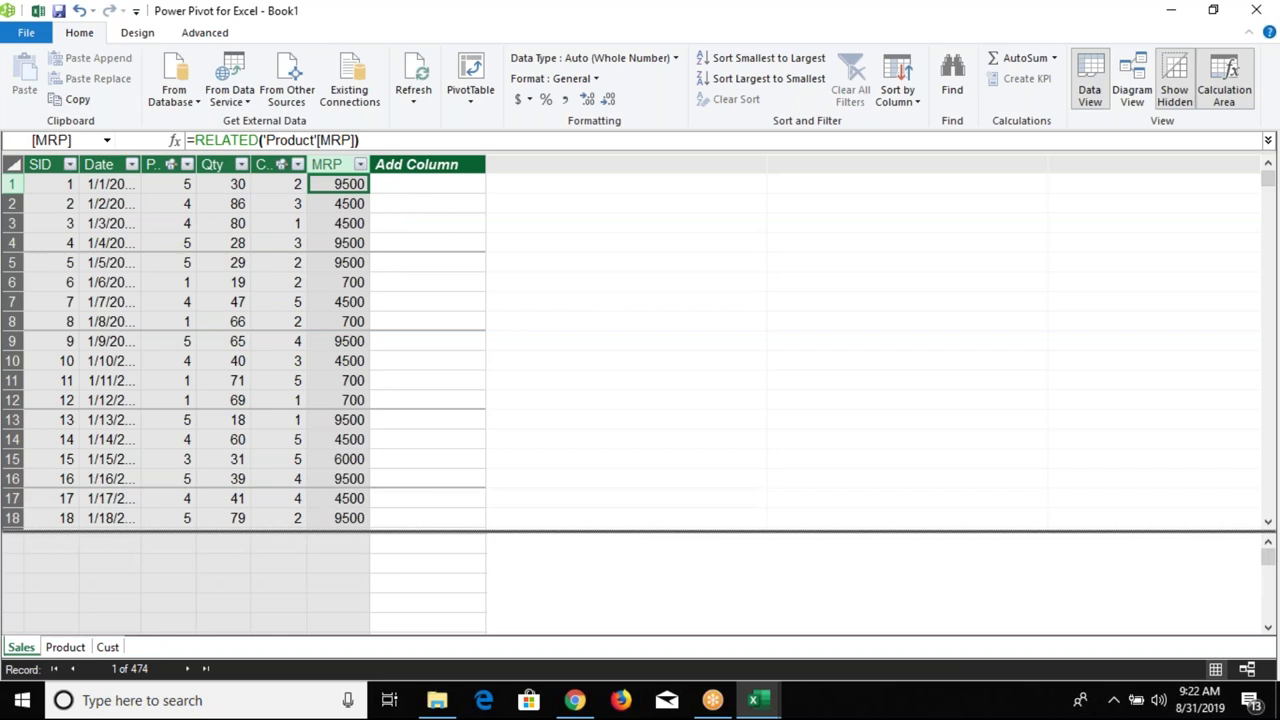
Add an empty column named Amt to the Sales table.
click(418, 165)
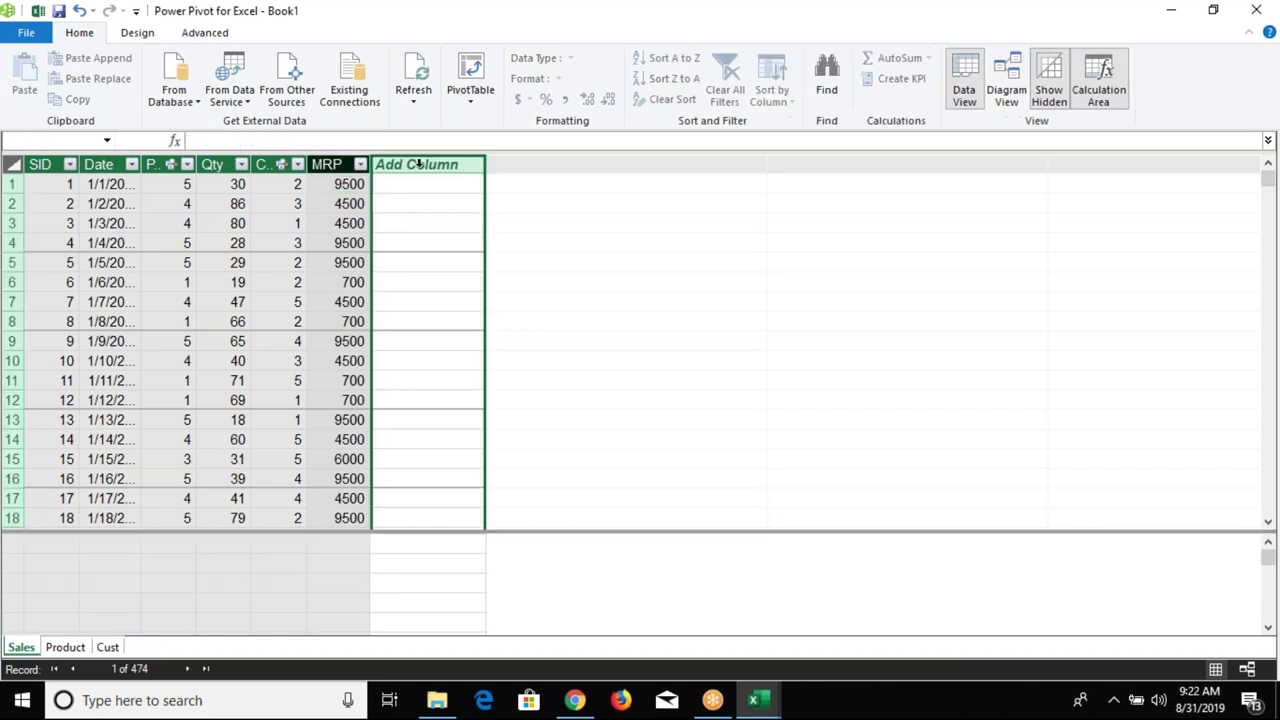
double_click(418, 165)
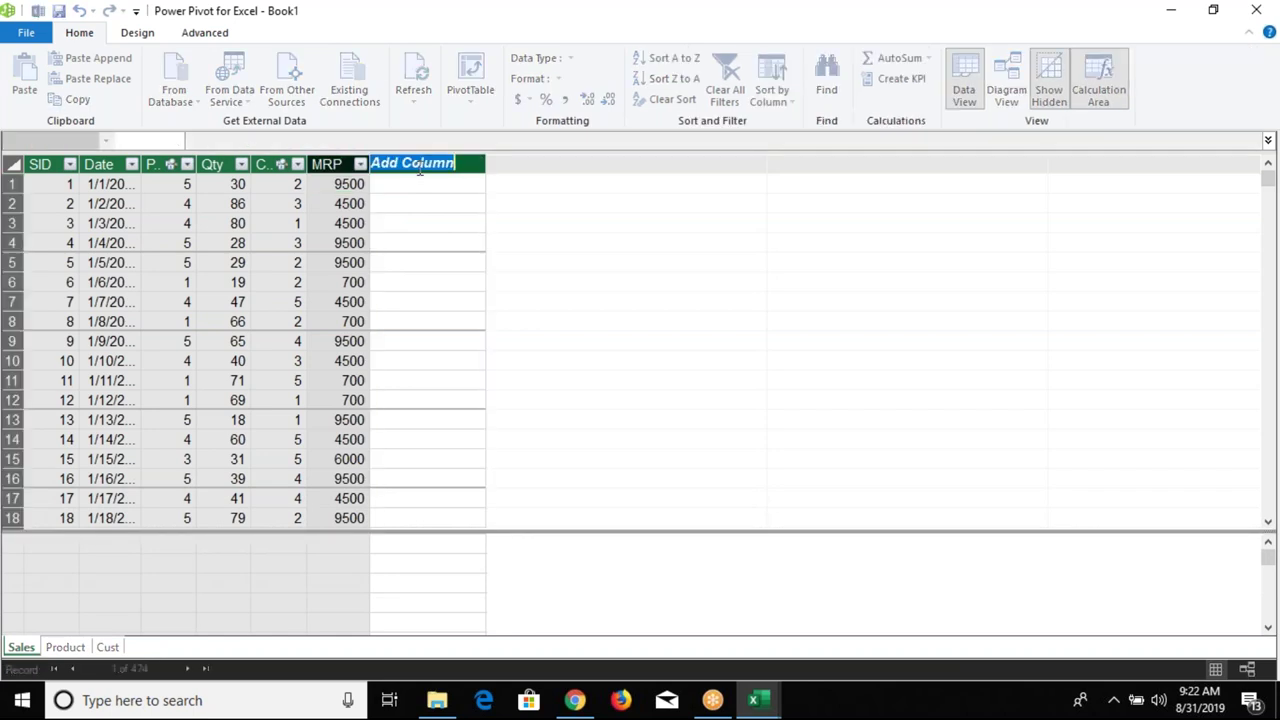
text(Amt)
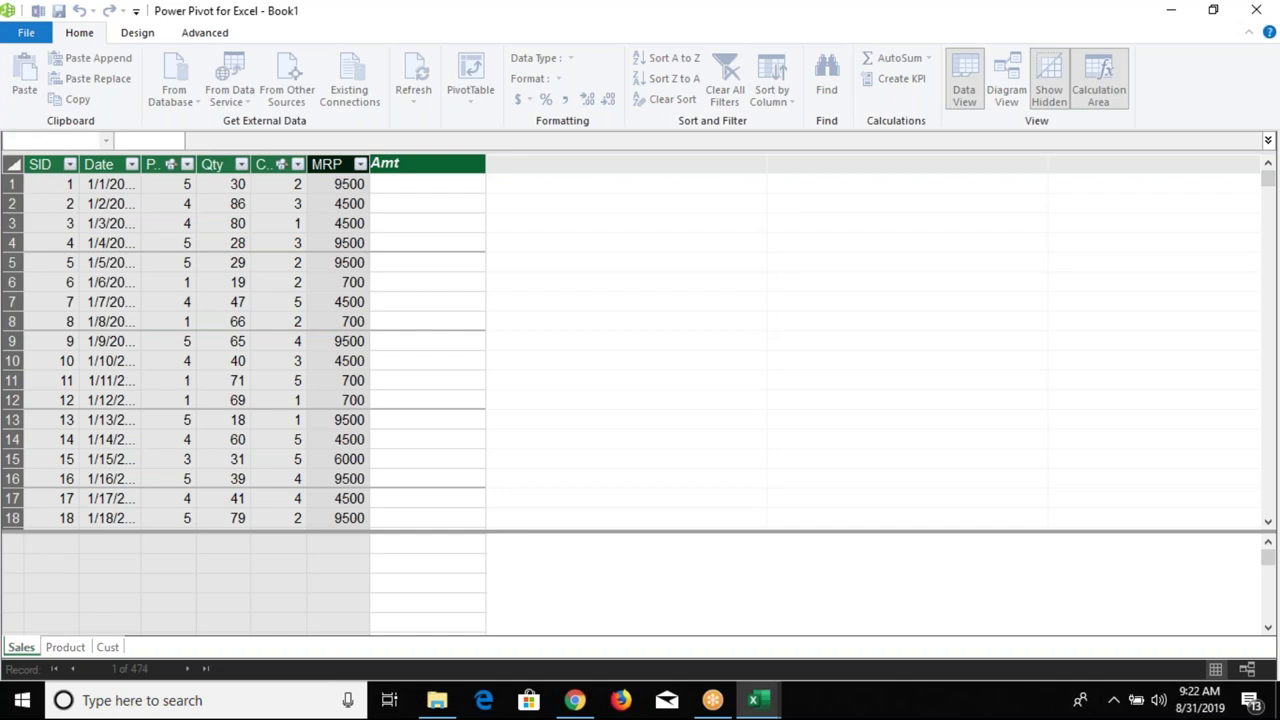
key(Return)
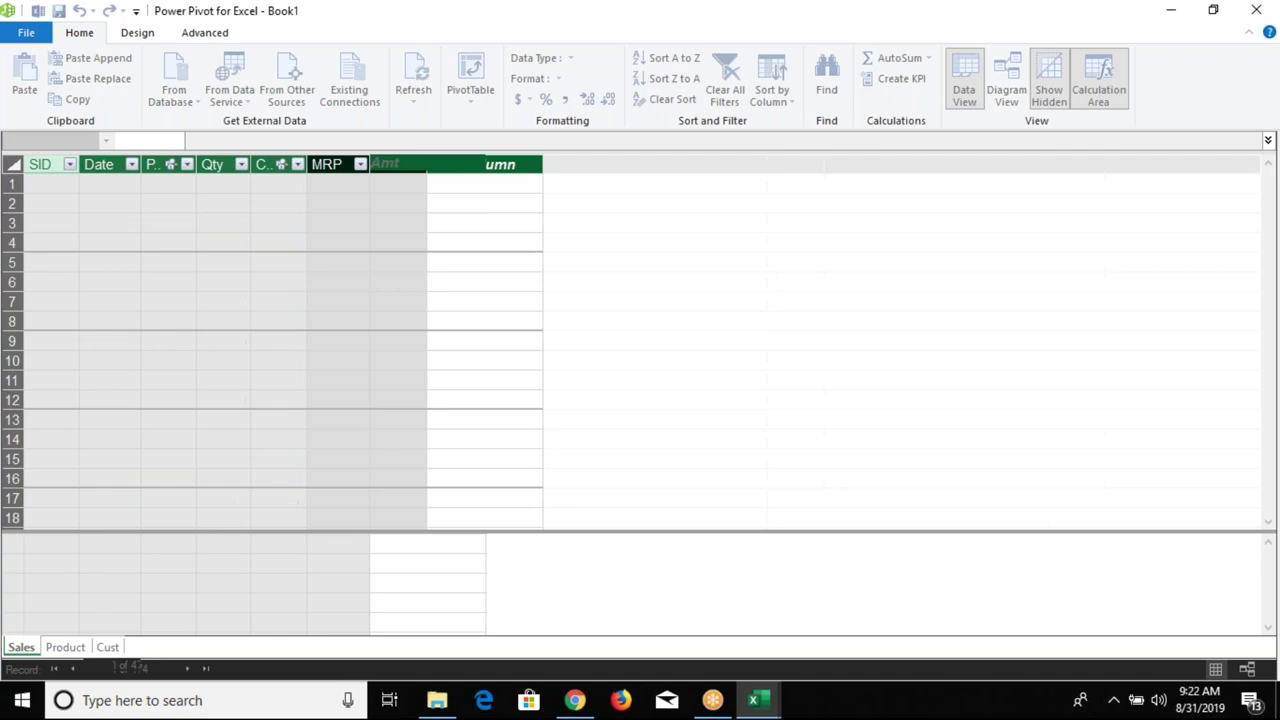
click(388, 185)
text(=)
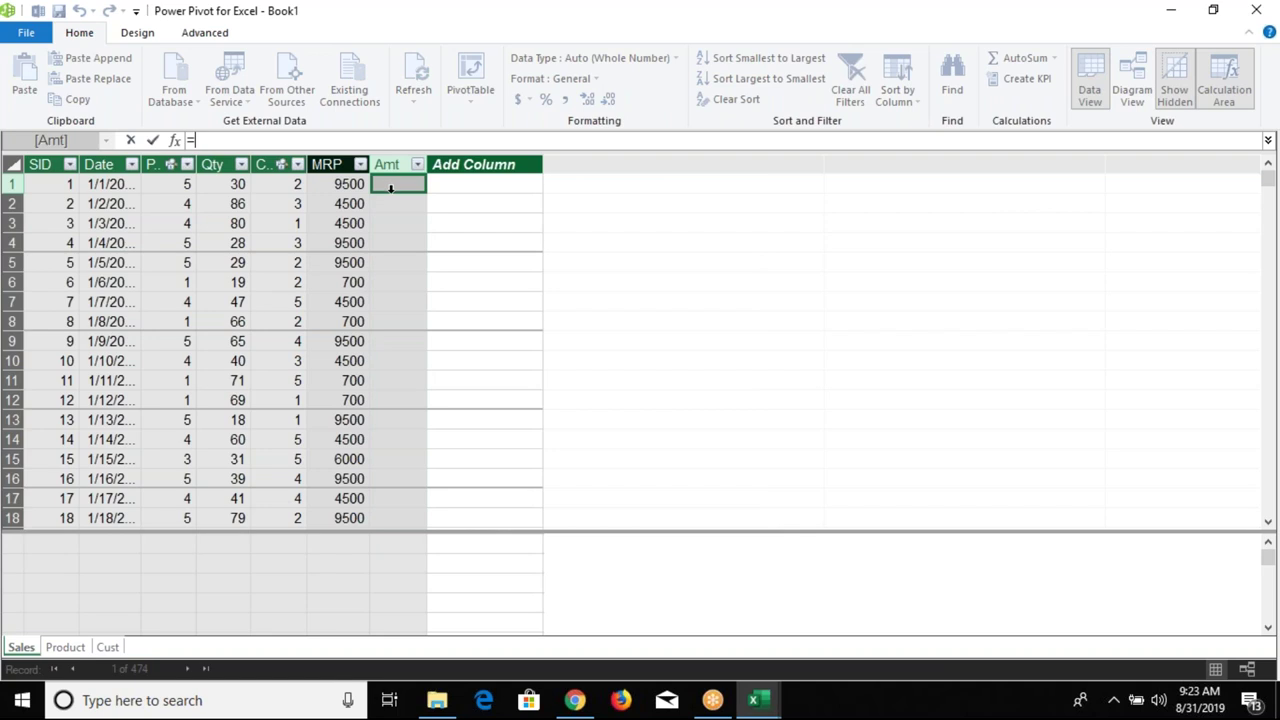
click(228, 184)
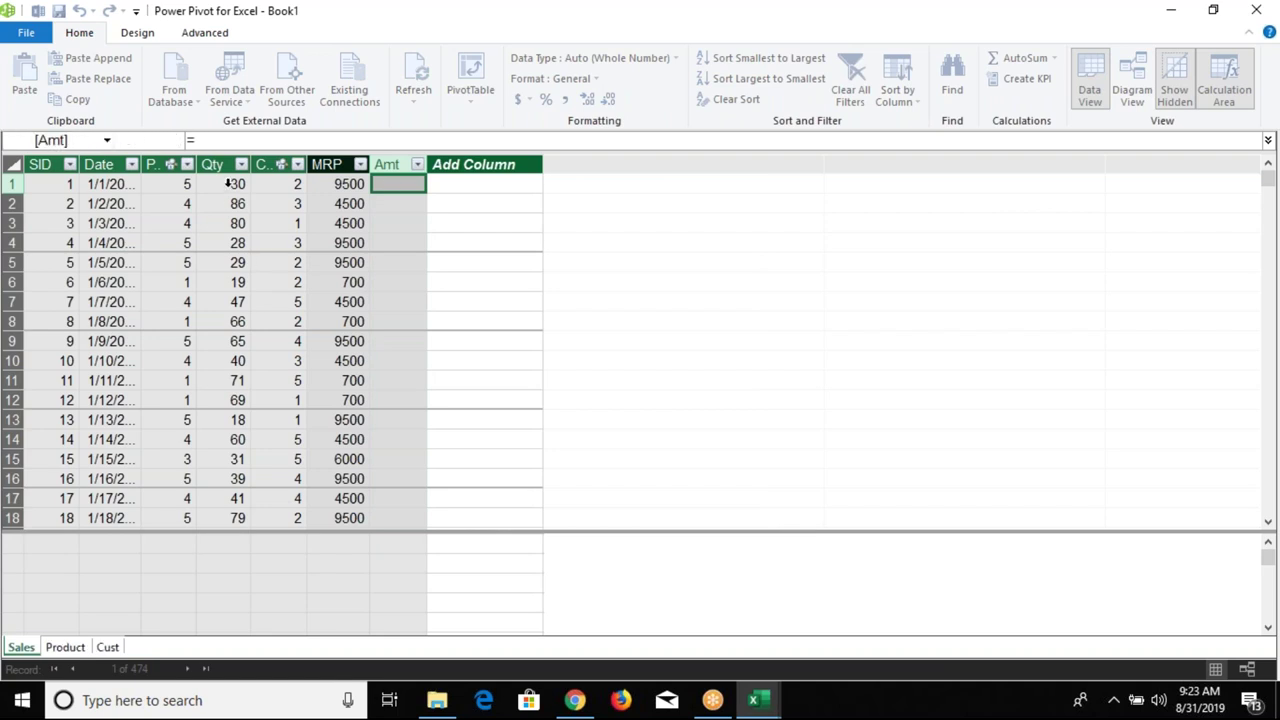
Create Calculated Column 1 with the formula =[SID]*[MRP], giving 9500, 9000, 13500.
click(459, 184)
text(=)
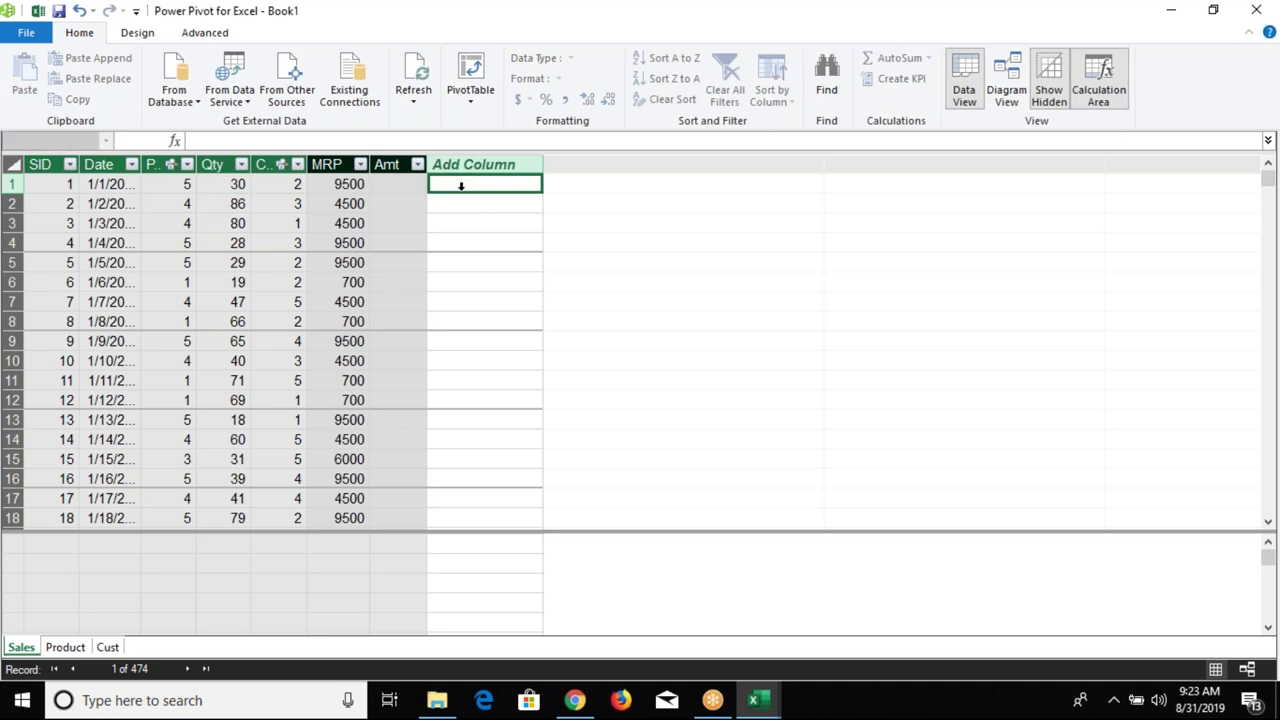
text([)
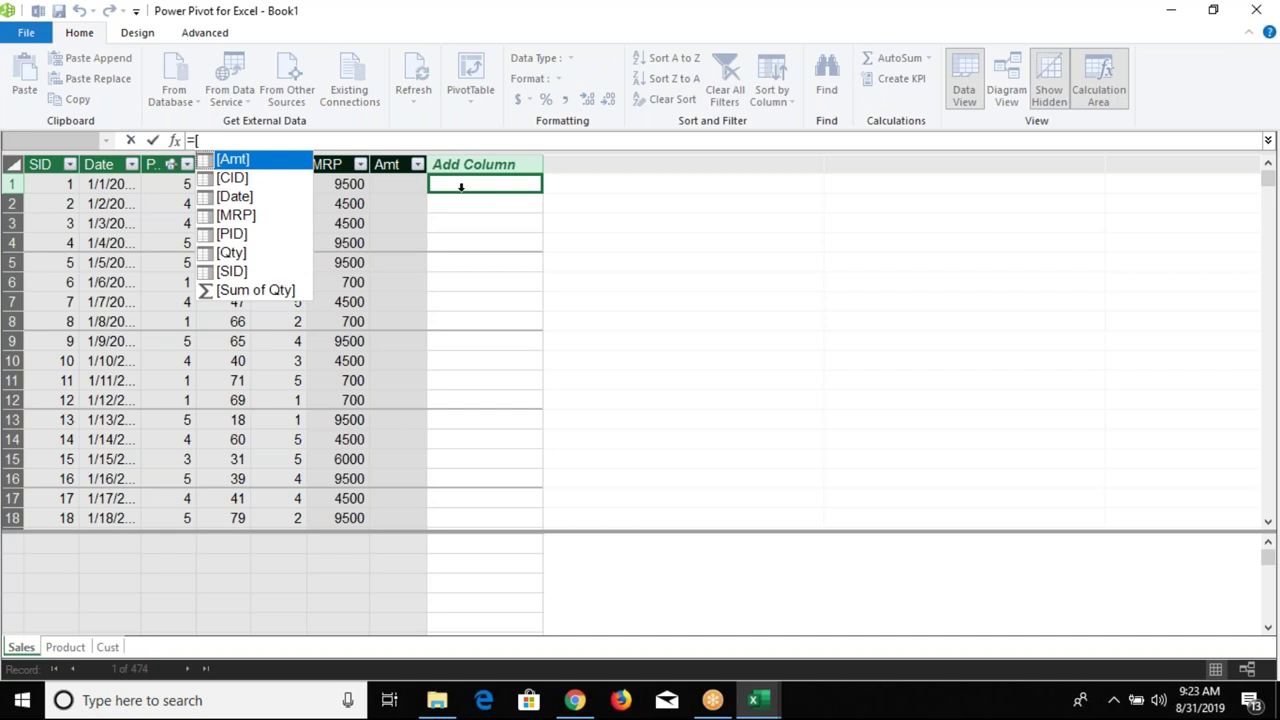
key(Down)
key(Down)
key(Down)
key(Down)
key(Down)
key(Down)
key(Down)
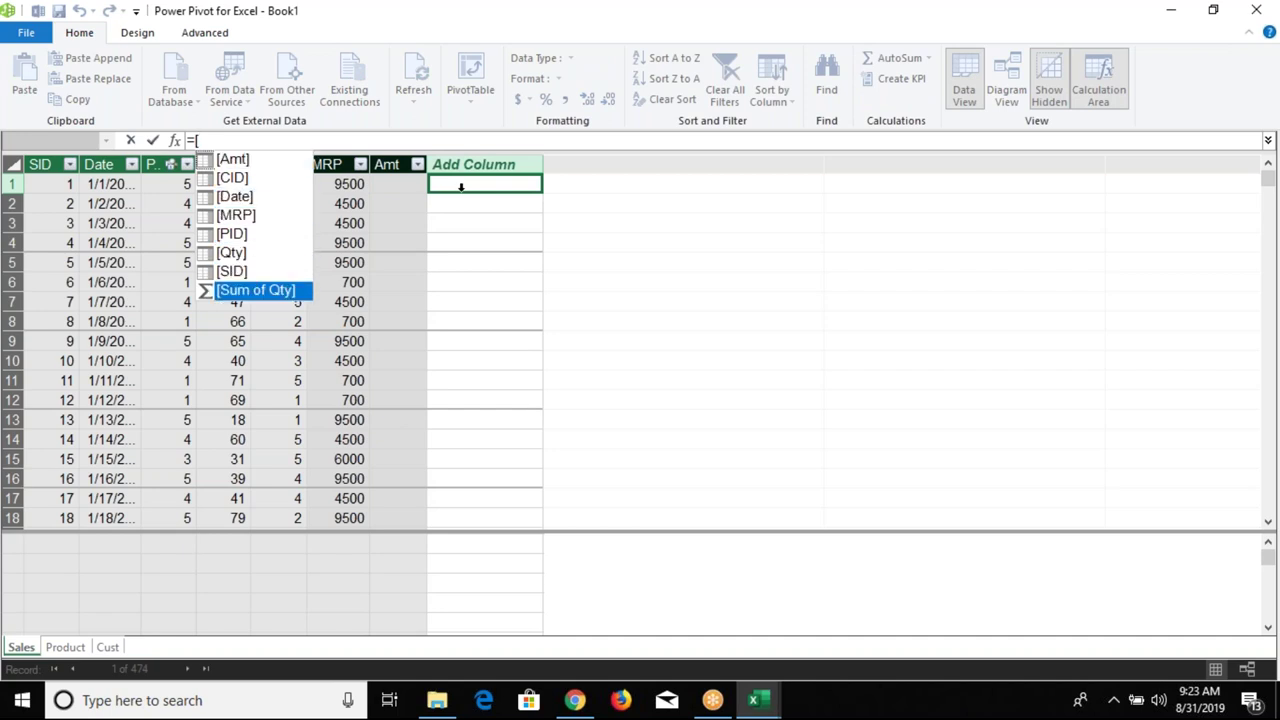
key(Up)
key(Down)
key(Tab)
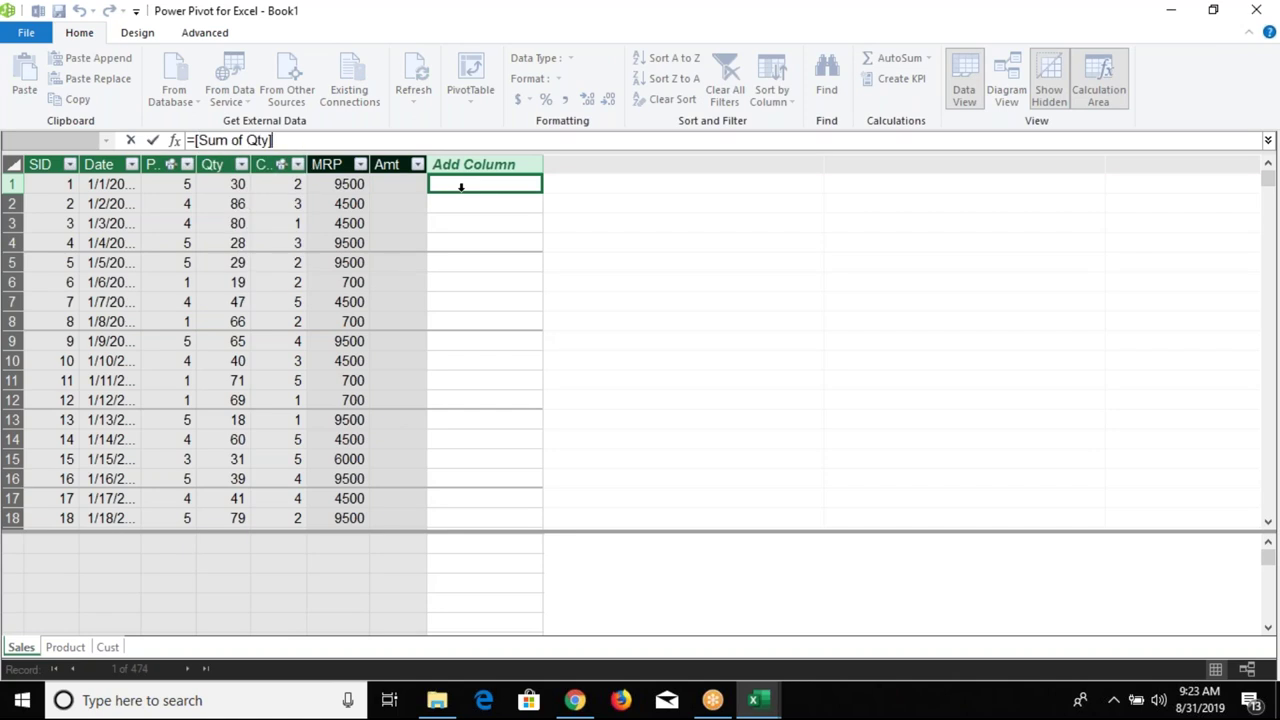
text(*)
text(m)
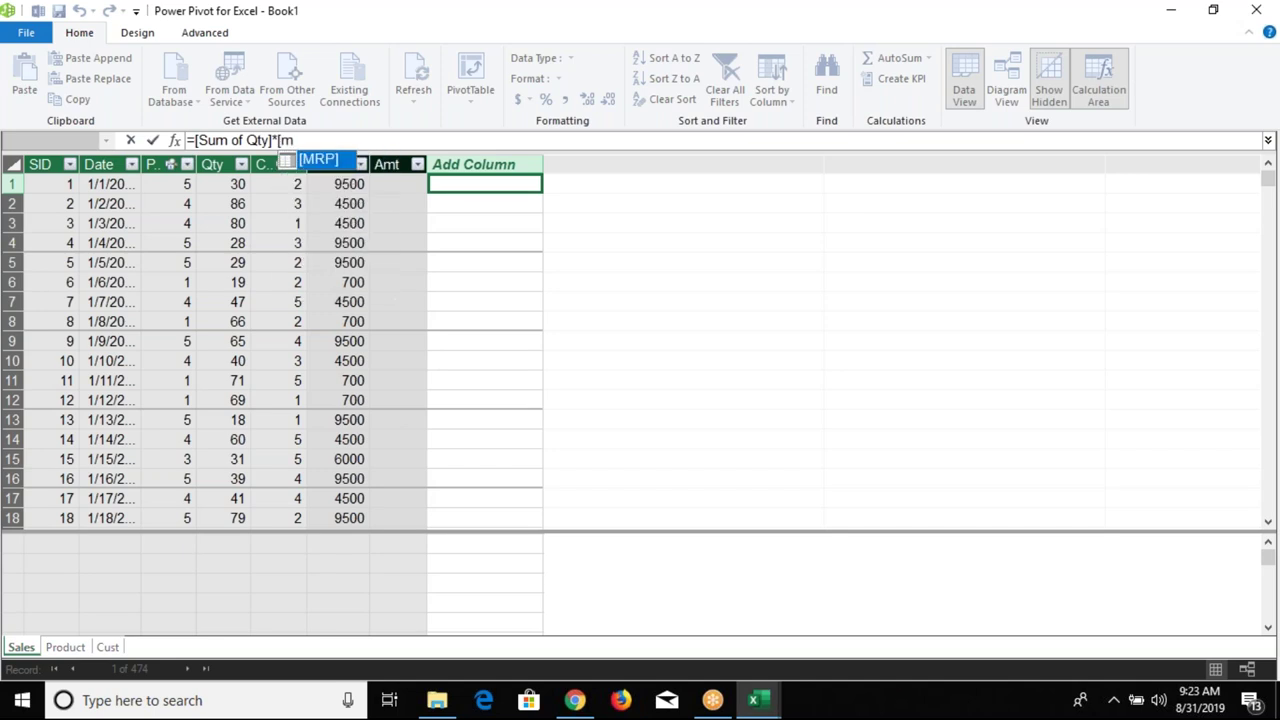
key(Tab)
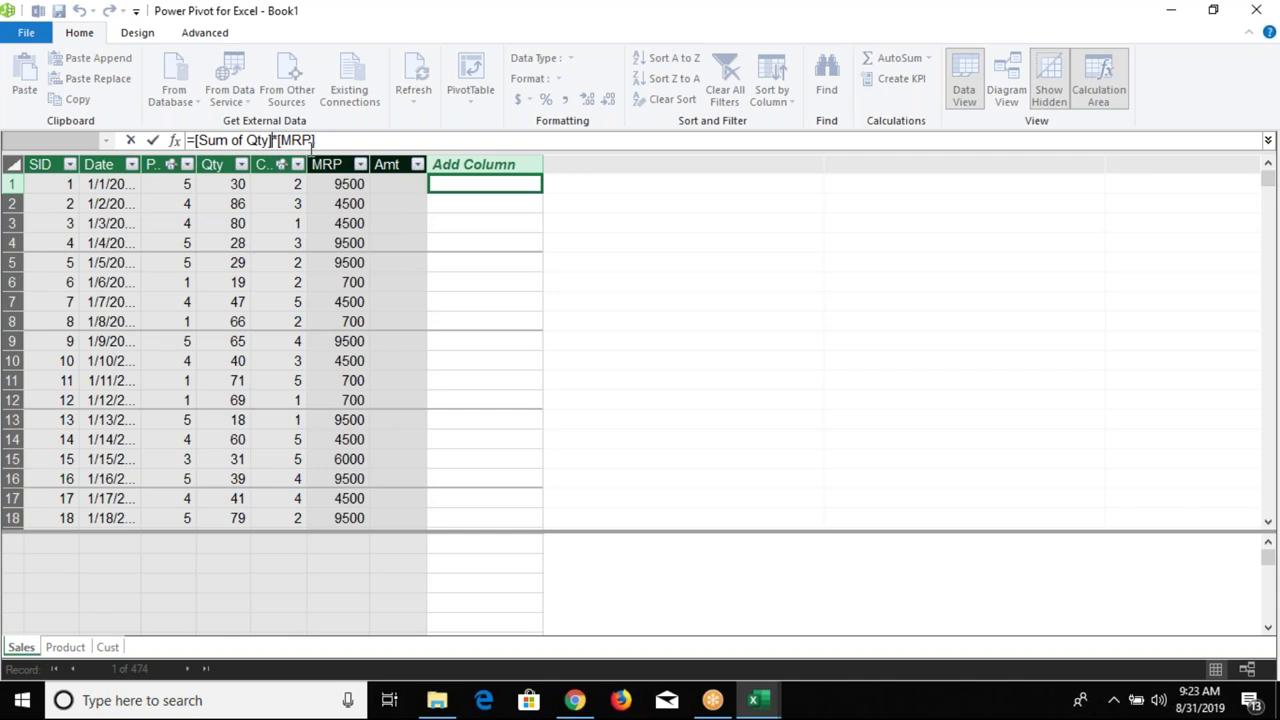
key(BackSpace)
key(BackSpace)
key(BackSpace)
key(BackSpace)
key(BackSpace)
key(BackSpace)
key(BackSpace)
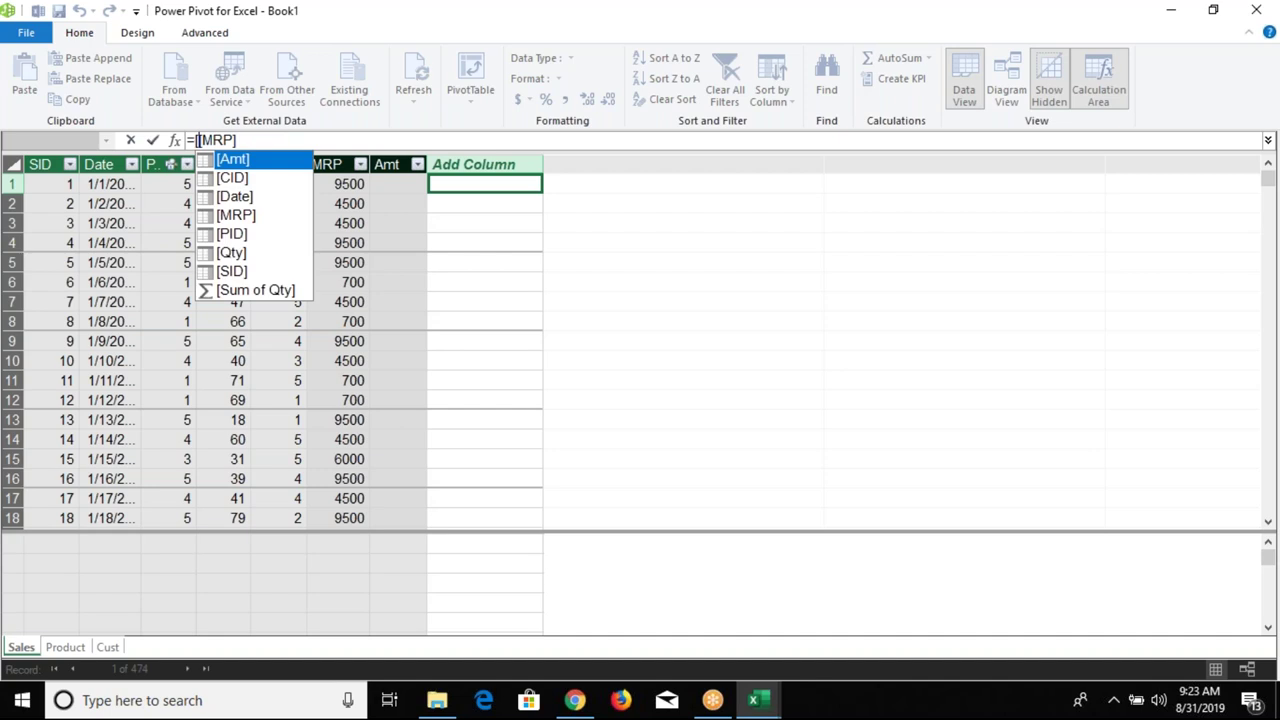
key(Down)
key(Down)
key(Down)
key(Down)
key(Down)
key(Down)
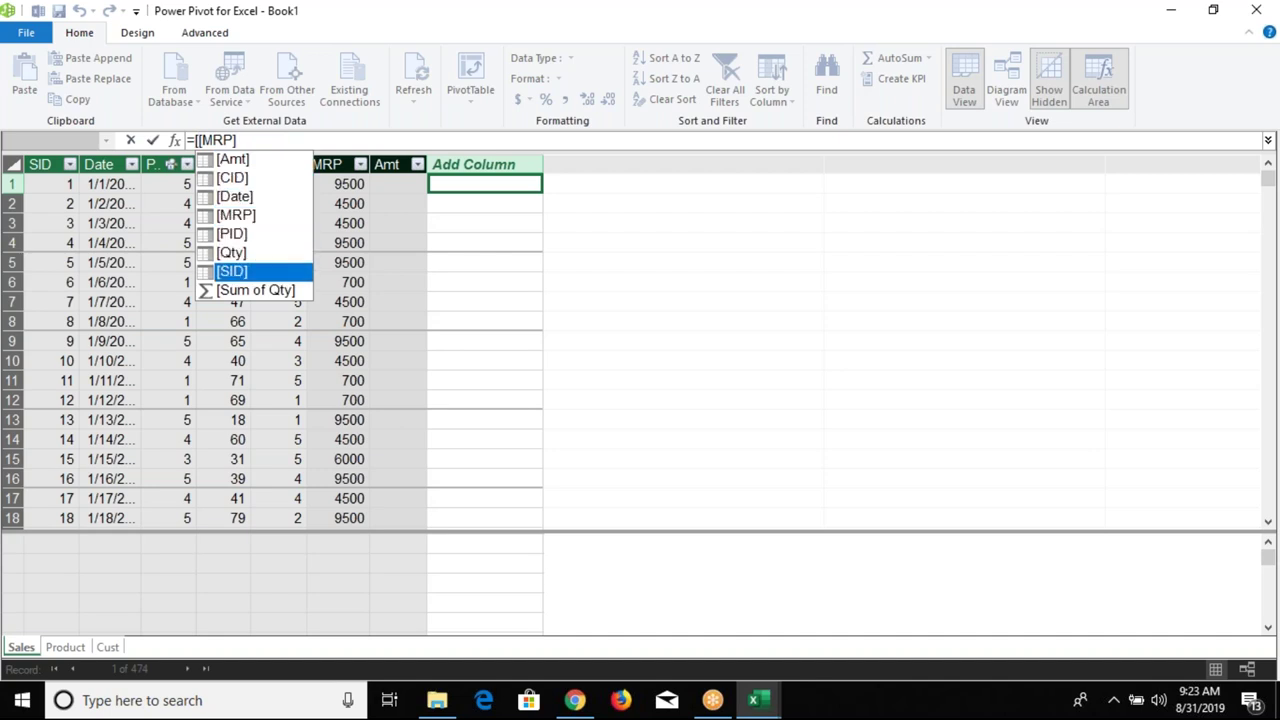
key(Tab)
text(*)
key(Return)
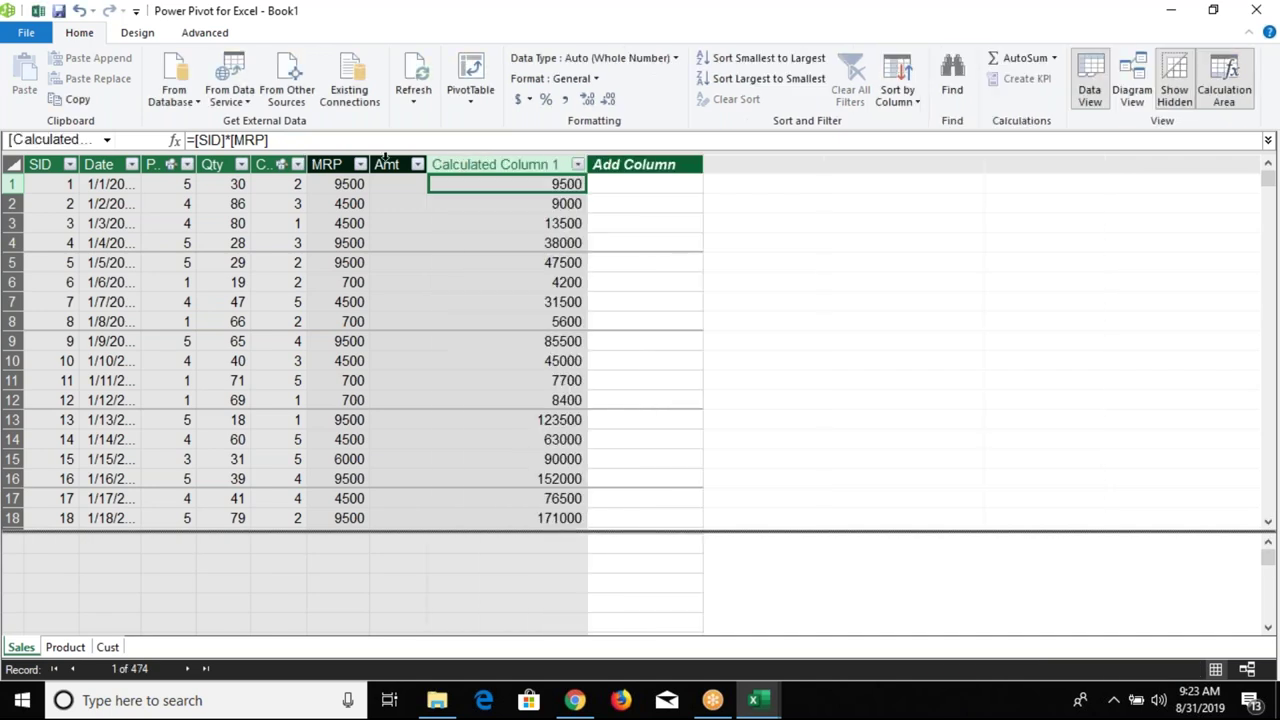
click(385, 163)
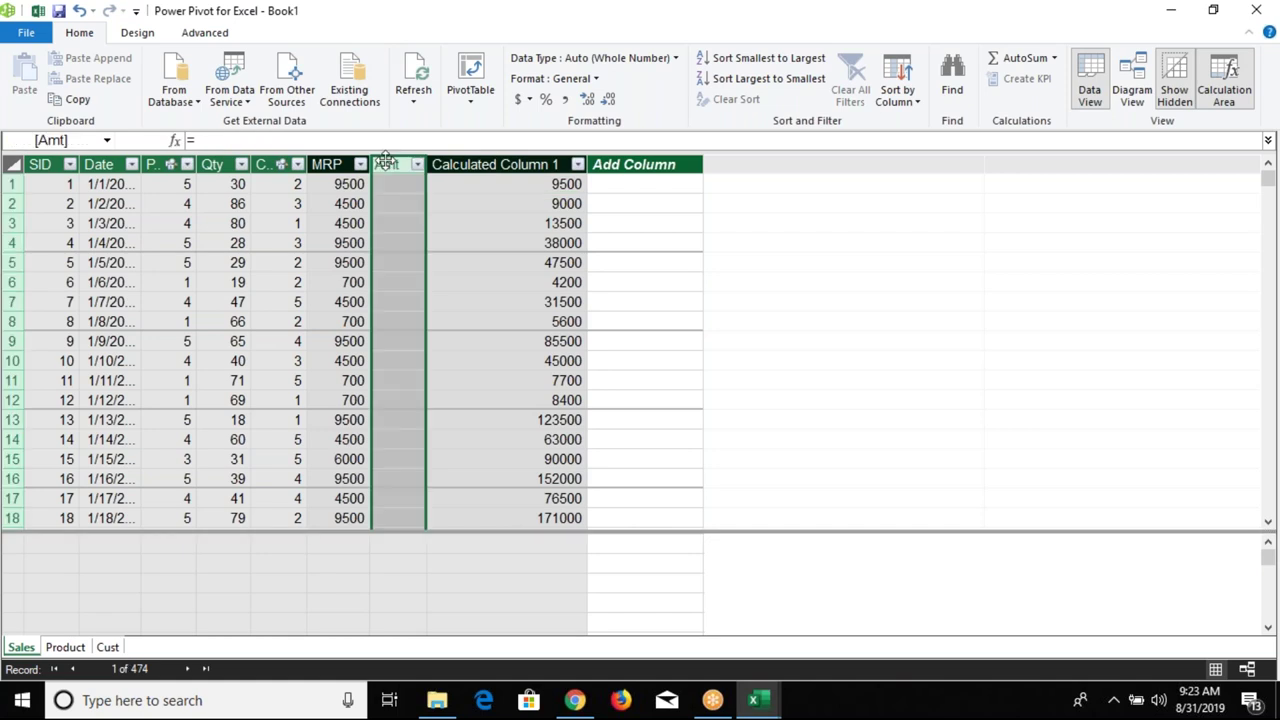
Delete the empty Amt column.
right_click(385, 163)
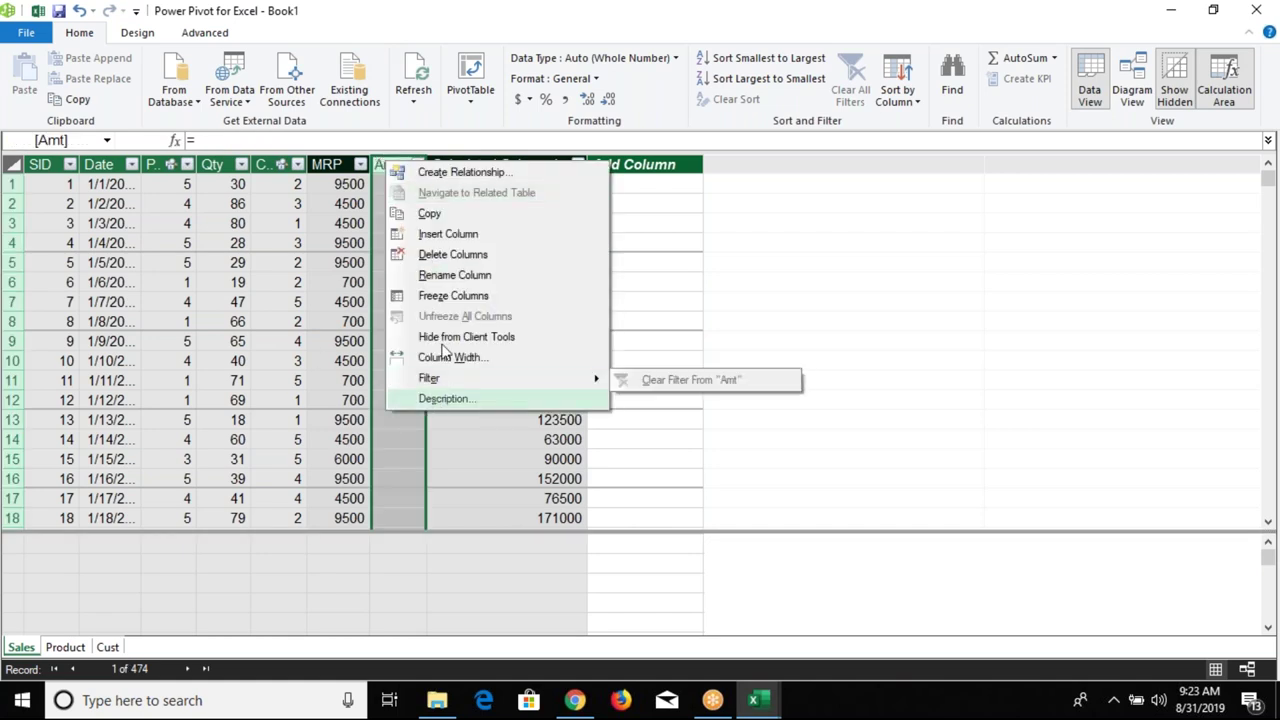
click(487, 257)
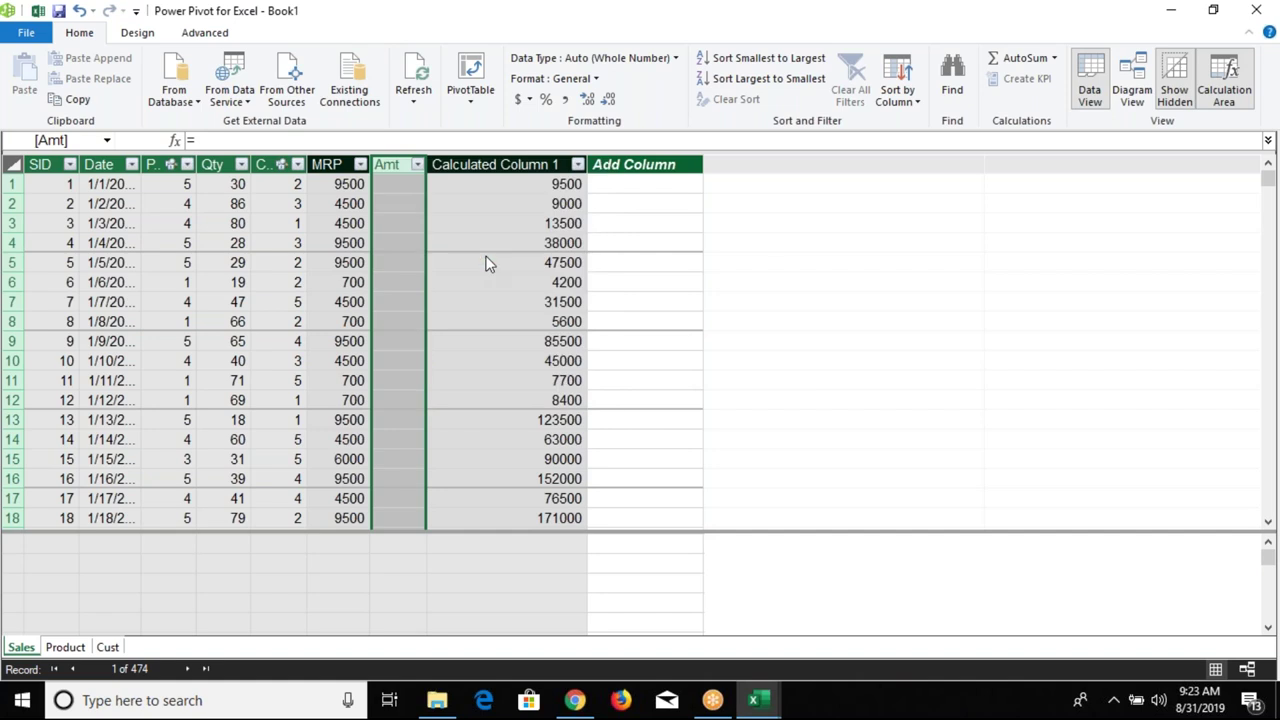
click(617, 370)
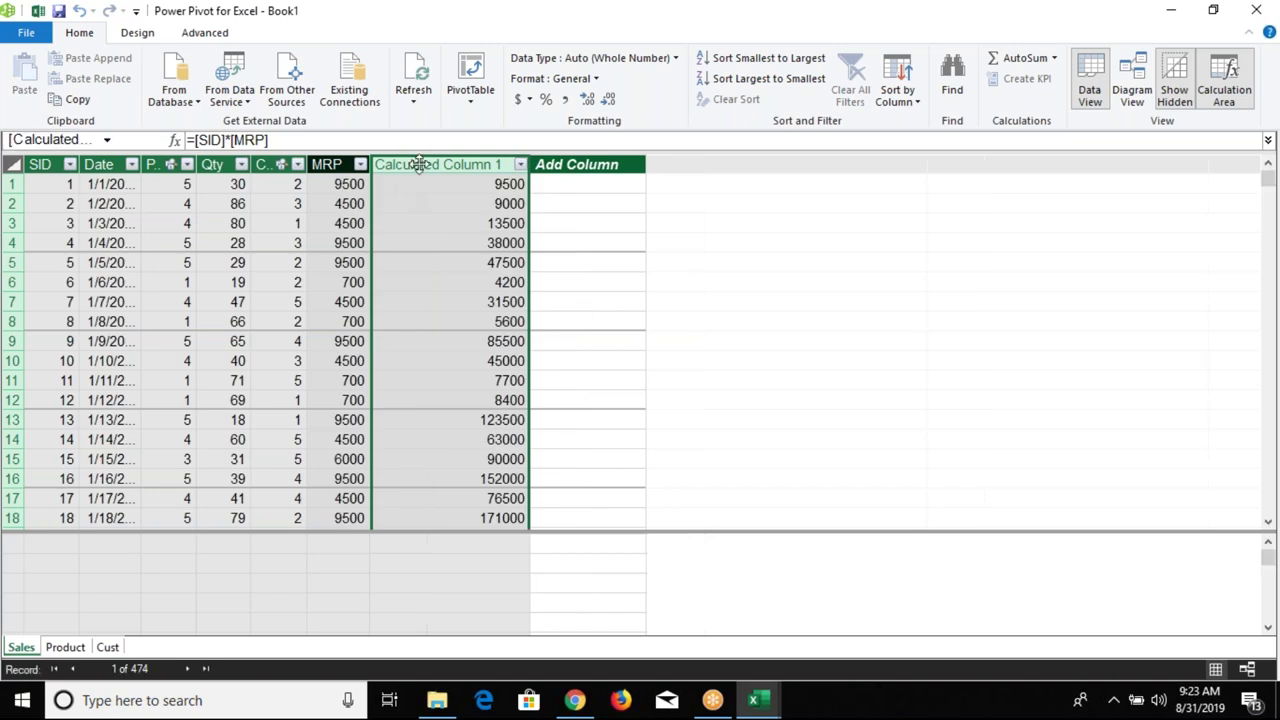
Rename Calculated Column 1 to Amt and verify its =[SID]*[MRP] values.
double_click(420, 164)
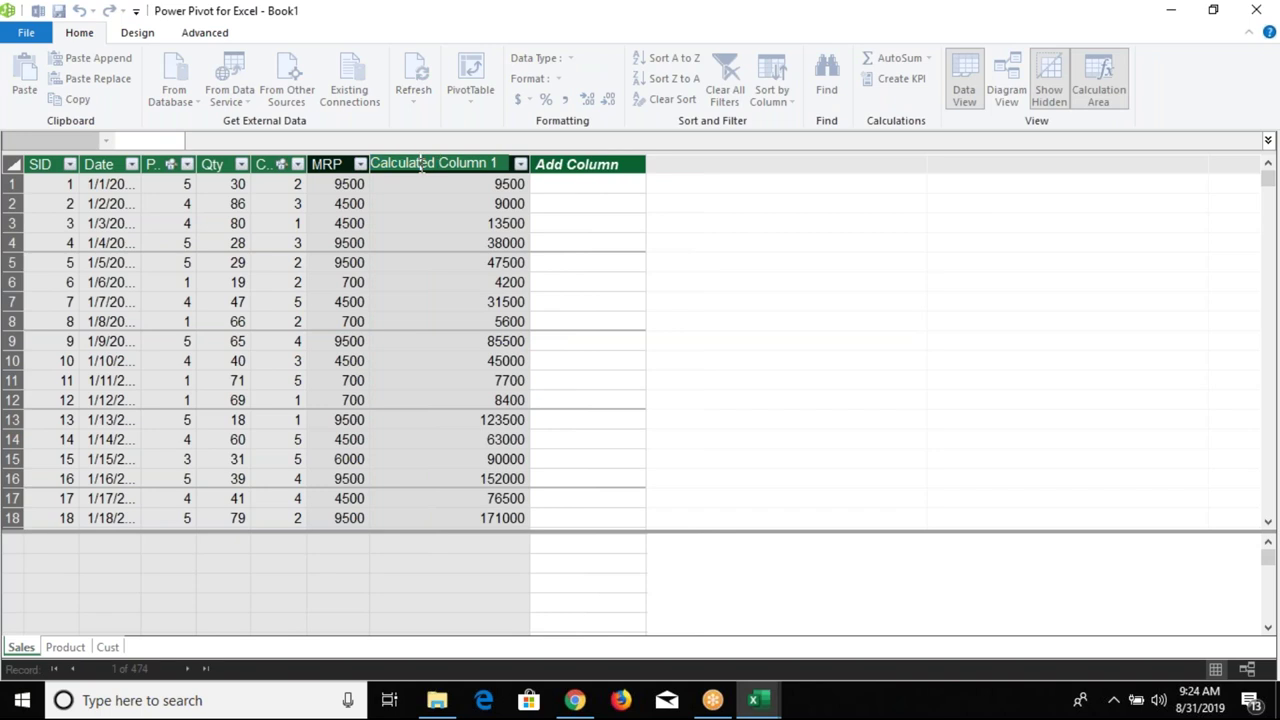
key(Delete)
key(Delete)
key(Delete)
key(Delete)
key(Delete)
key(Delete)
key(Delete)
text(Amt)
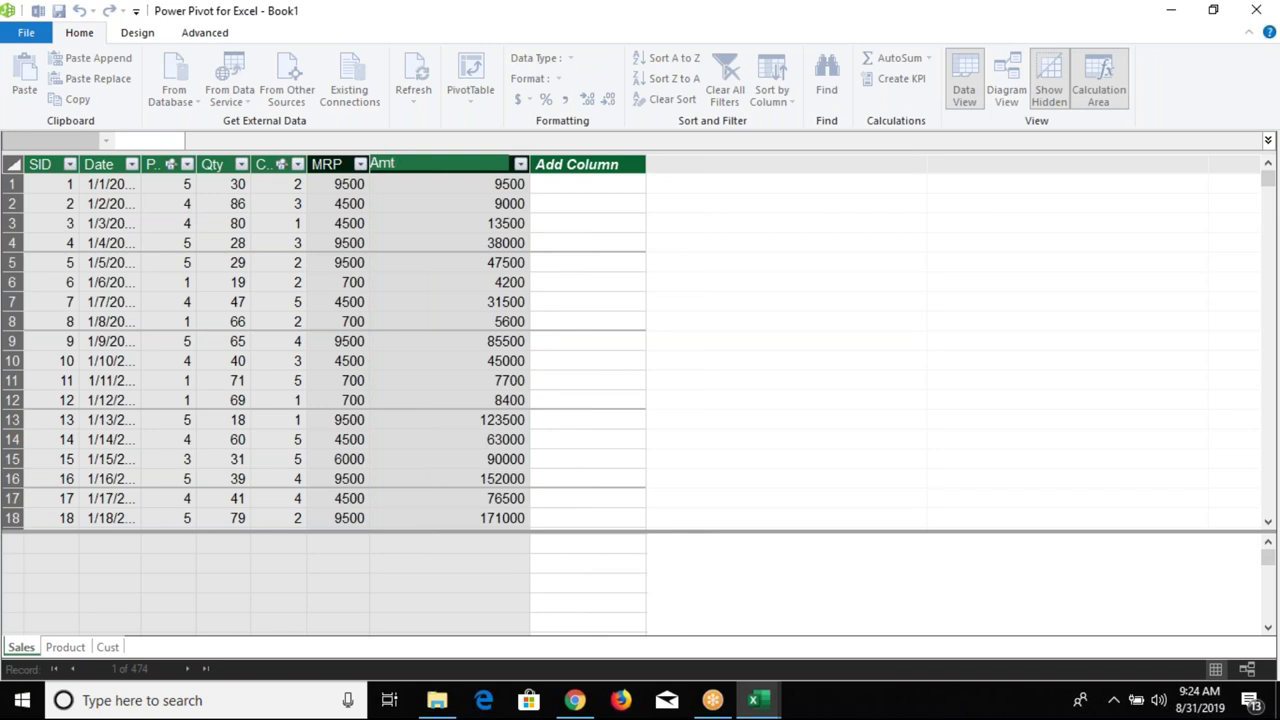
key(Return)
click(400, 165)
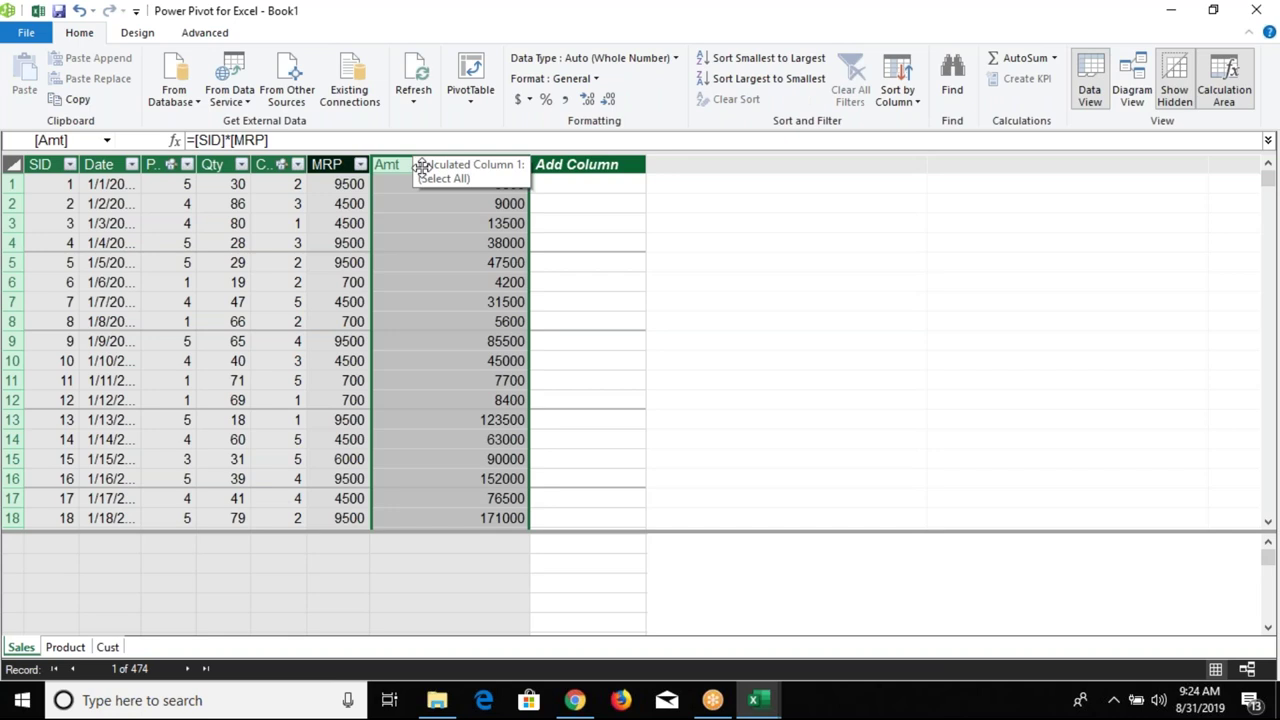
click(500, 283)
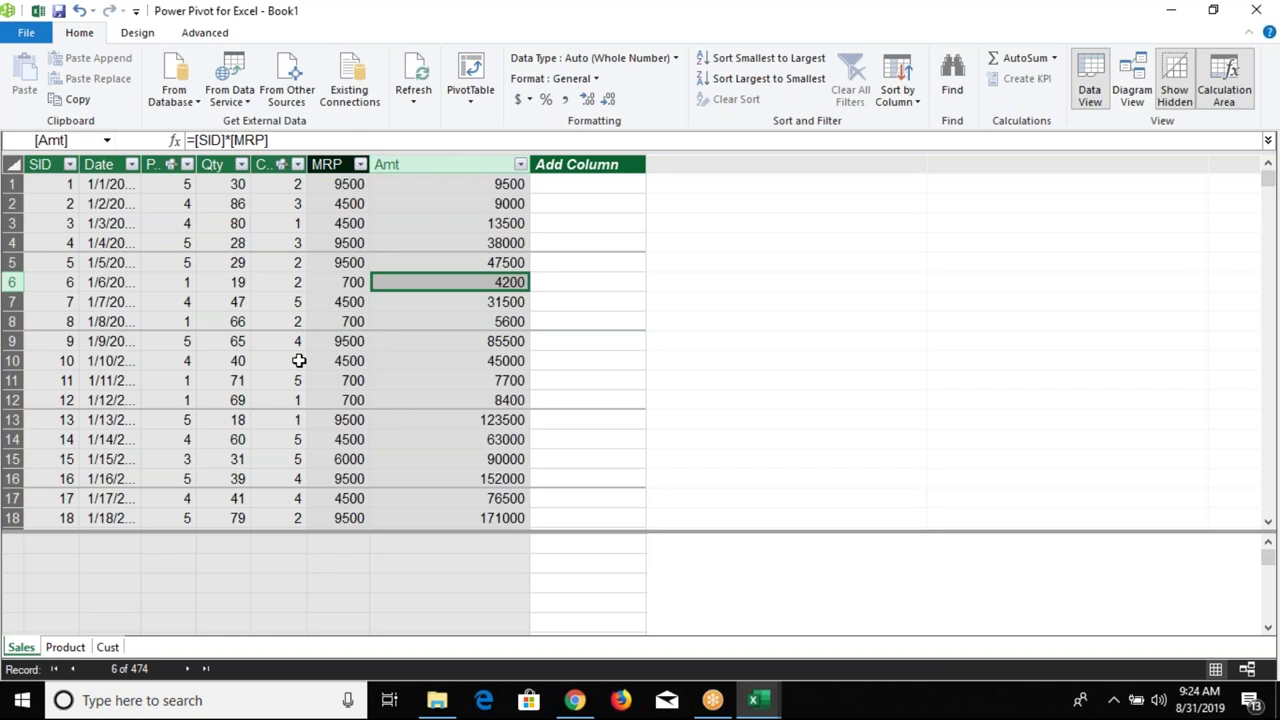
Create a PivotTable on a new worksheet that sums the Sales table's Amt.
click(489, 66)
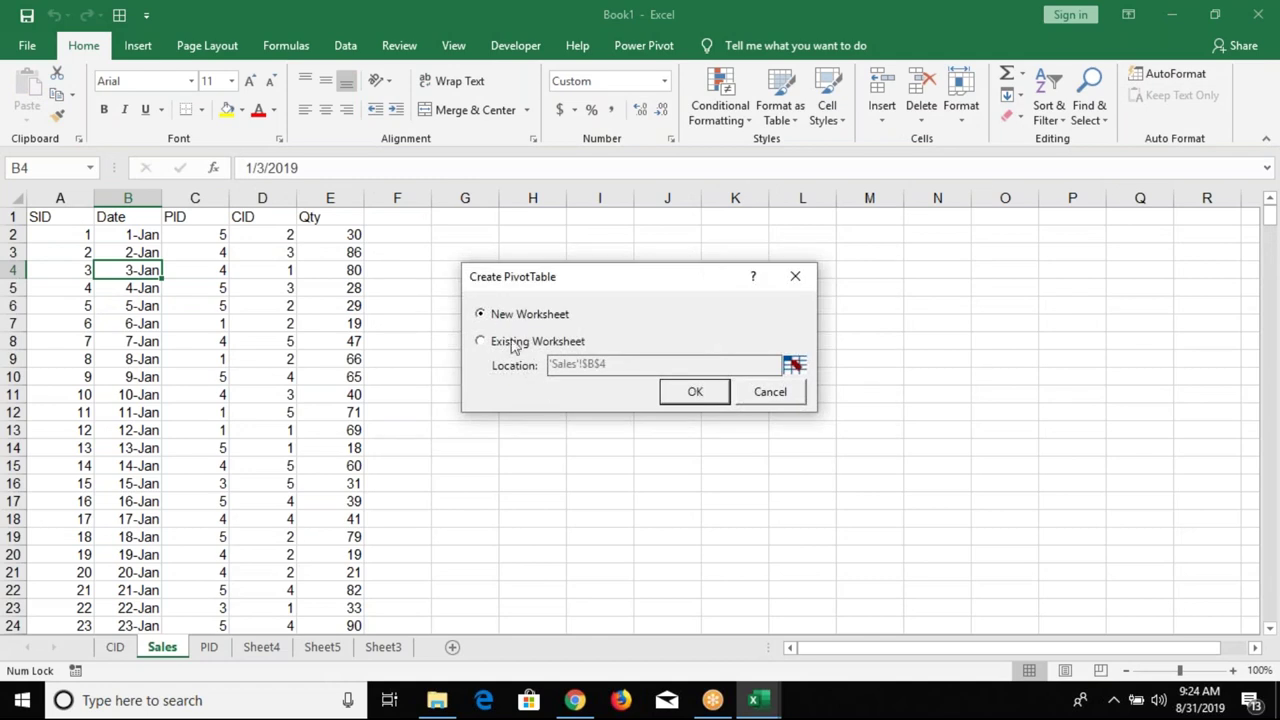
click(695, 391)
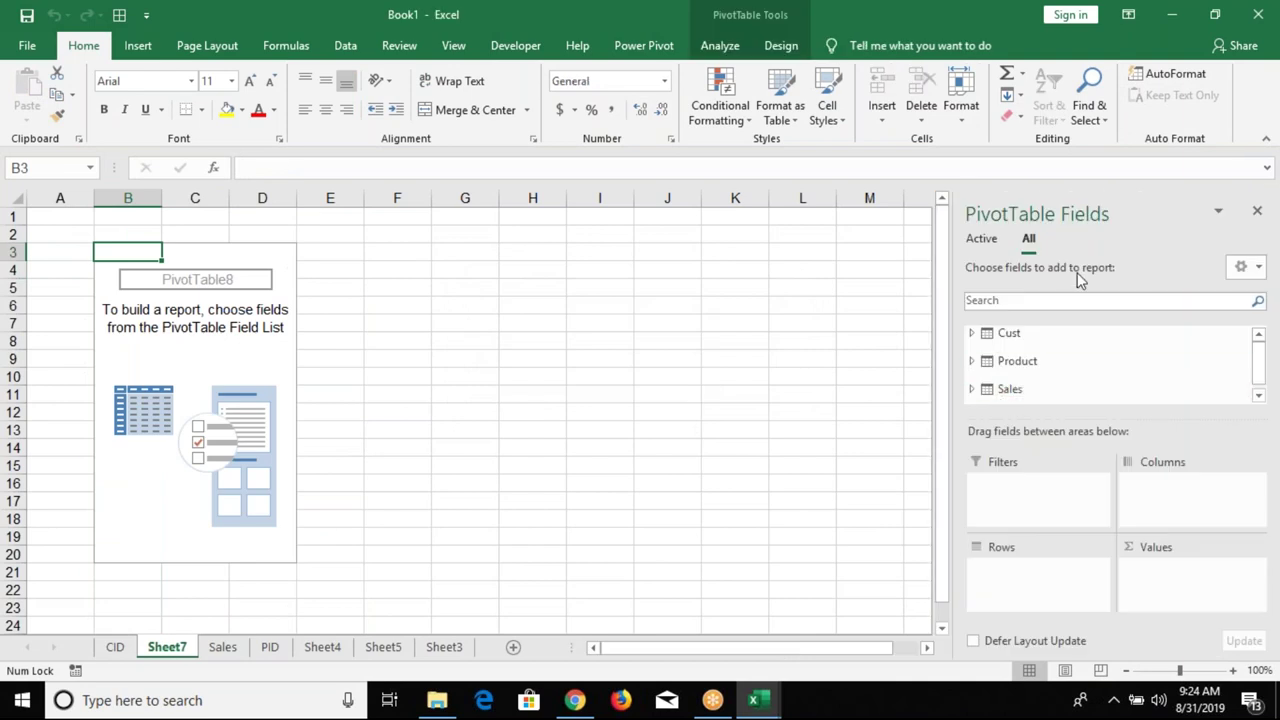
click(971, 389)
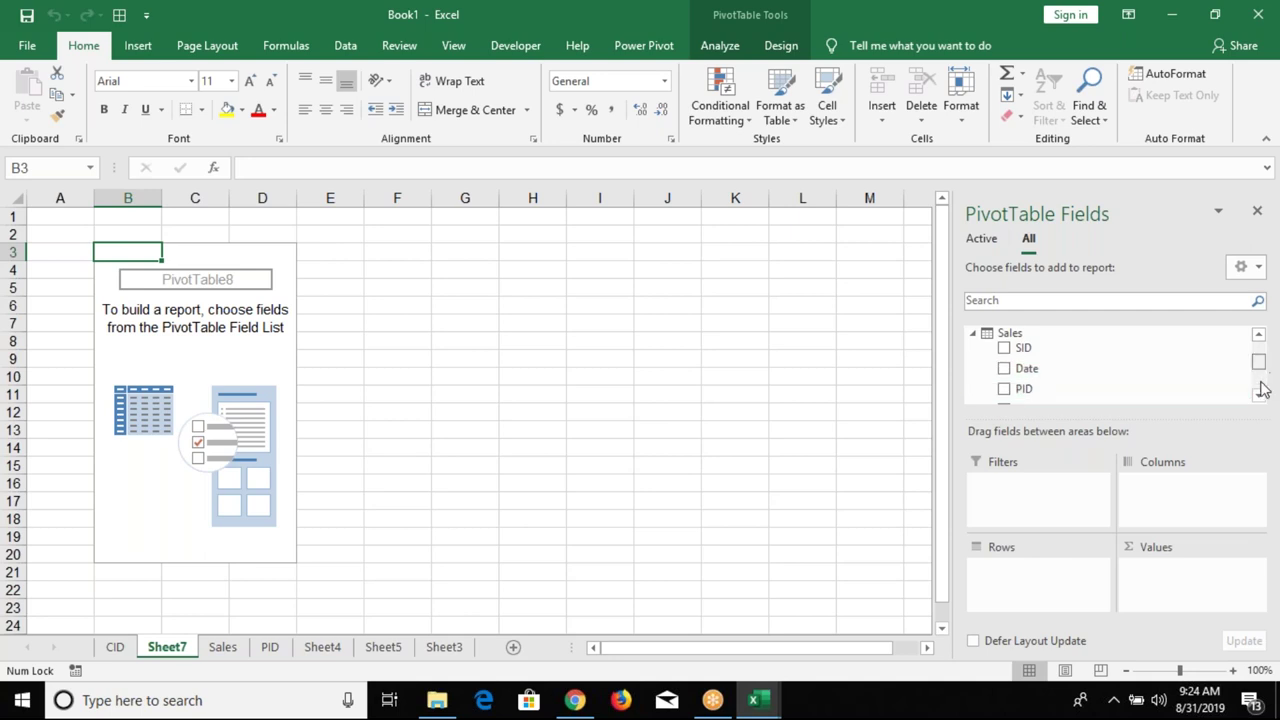
drag(1259, 364, 1259, 390)
drag(1048, 385, 1180, 585)
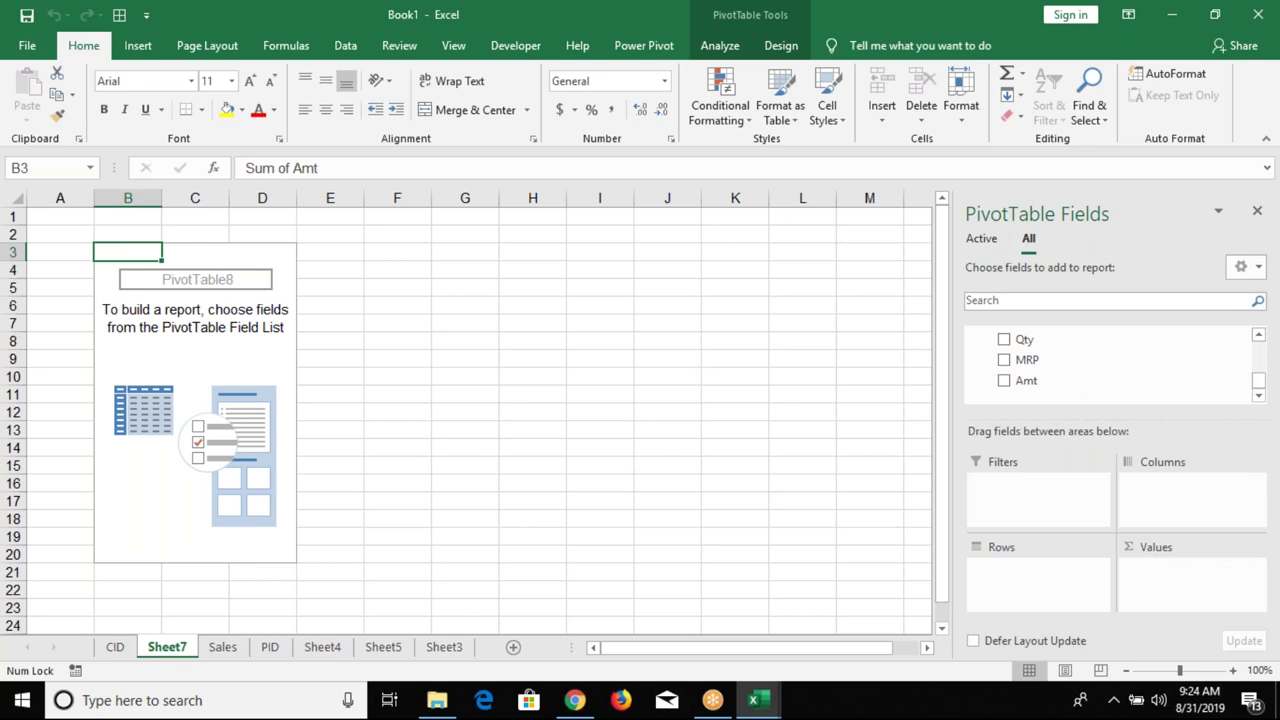
drag(1258, 390, 1260, 357)
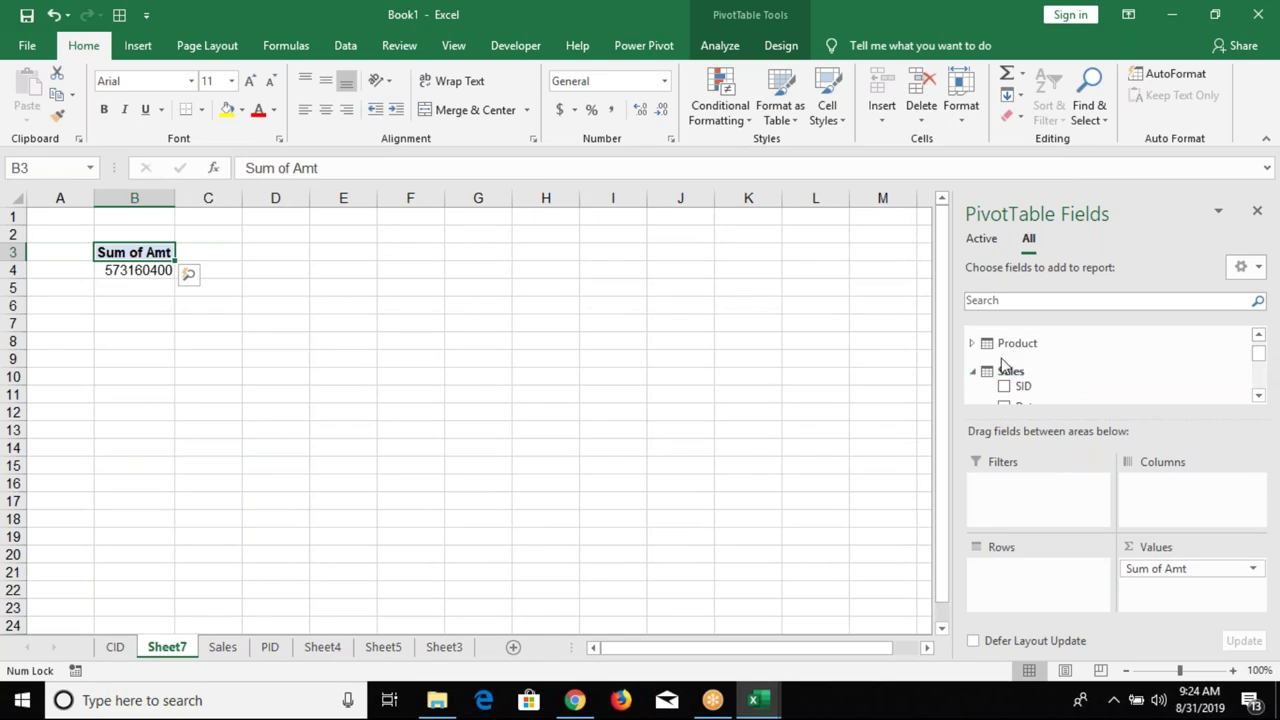
Put product Name in the pivot rows and customer Name in the columns.
click(971, 344)
drag(1032, 370, 1033, 578)
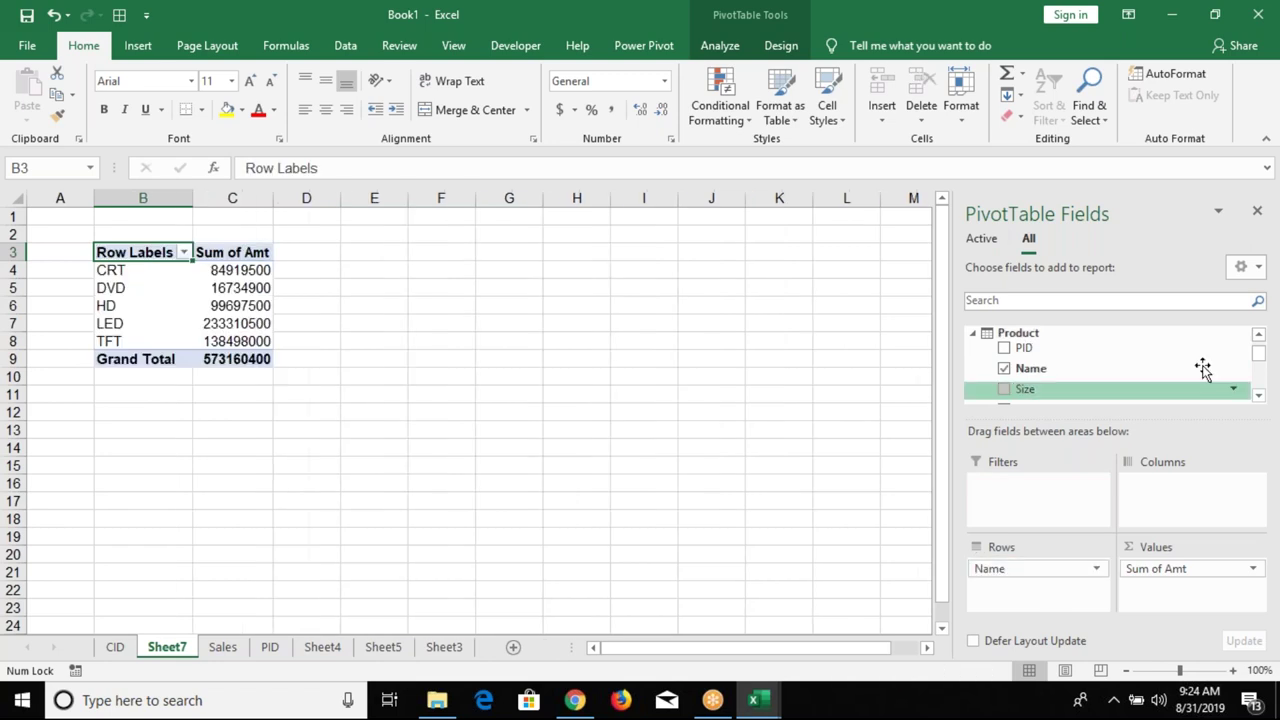
click(1259, 336)
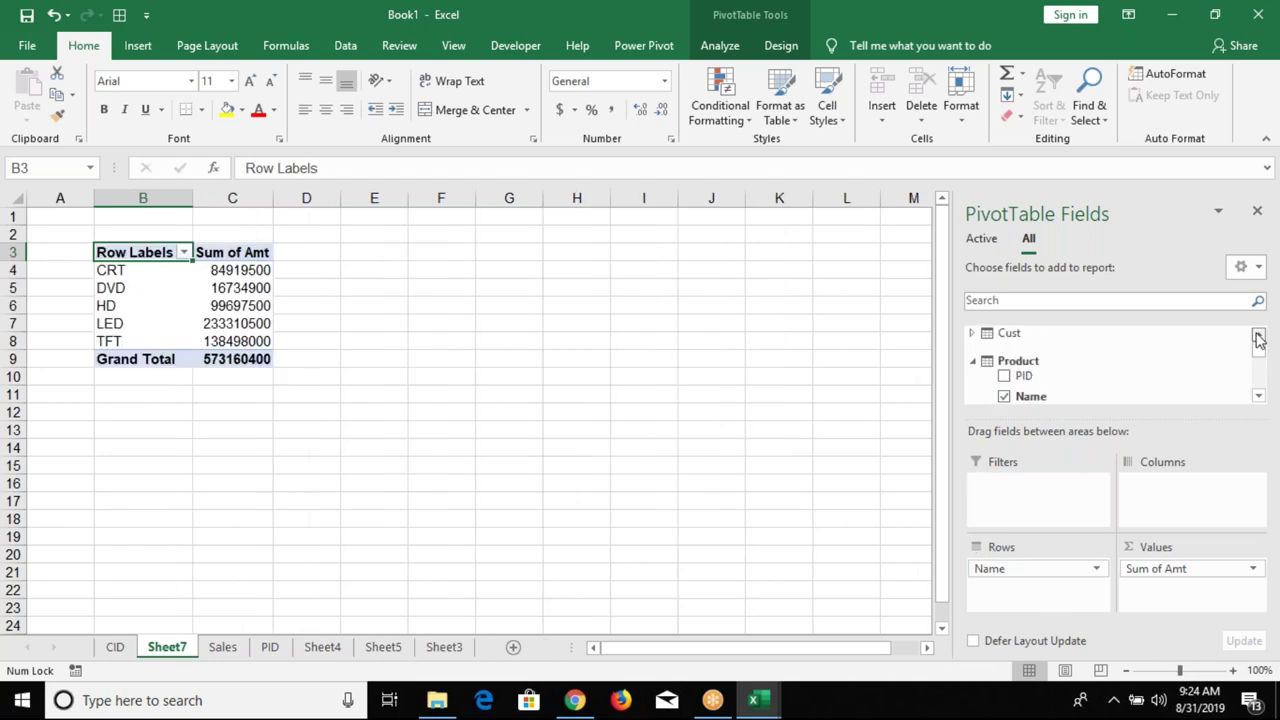
click(972, 335)
drag(1030, 368, 1155, 503)
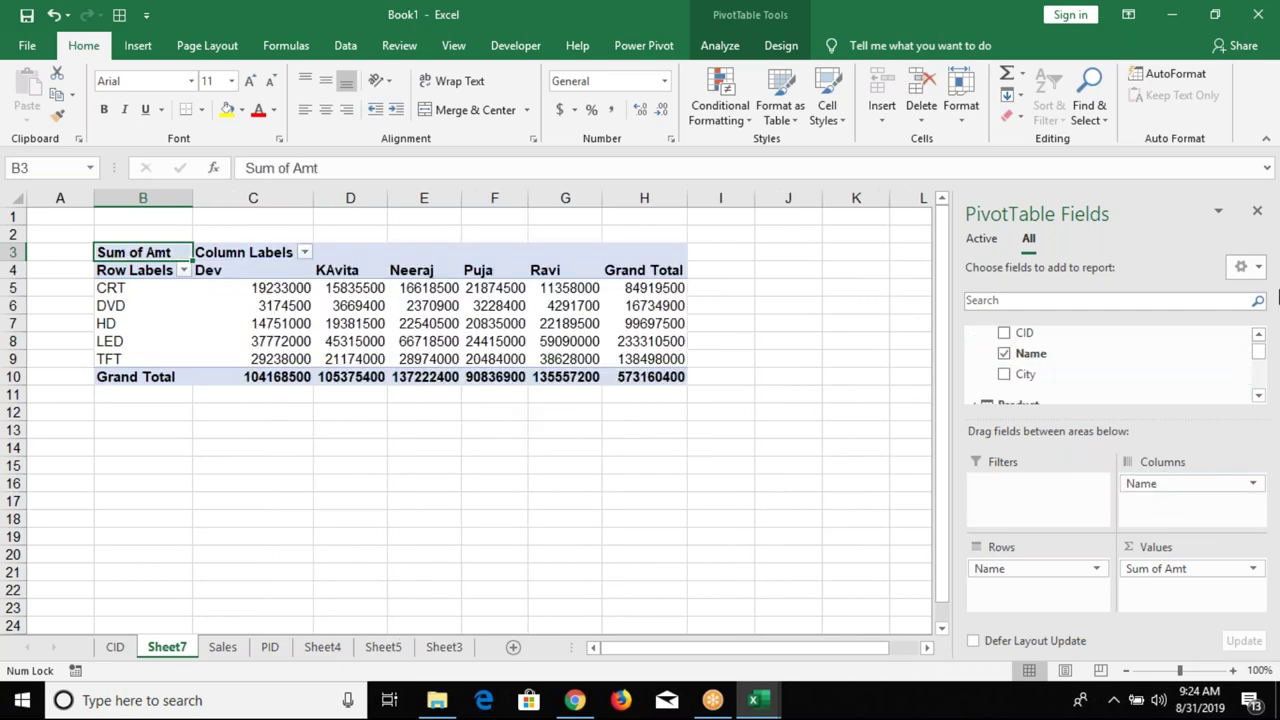
click(494, 483)
click(384, 342)
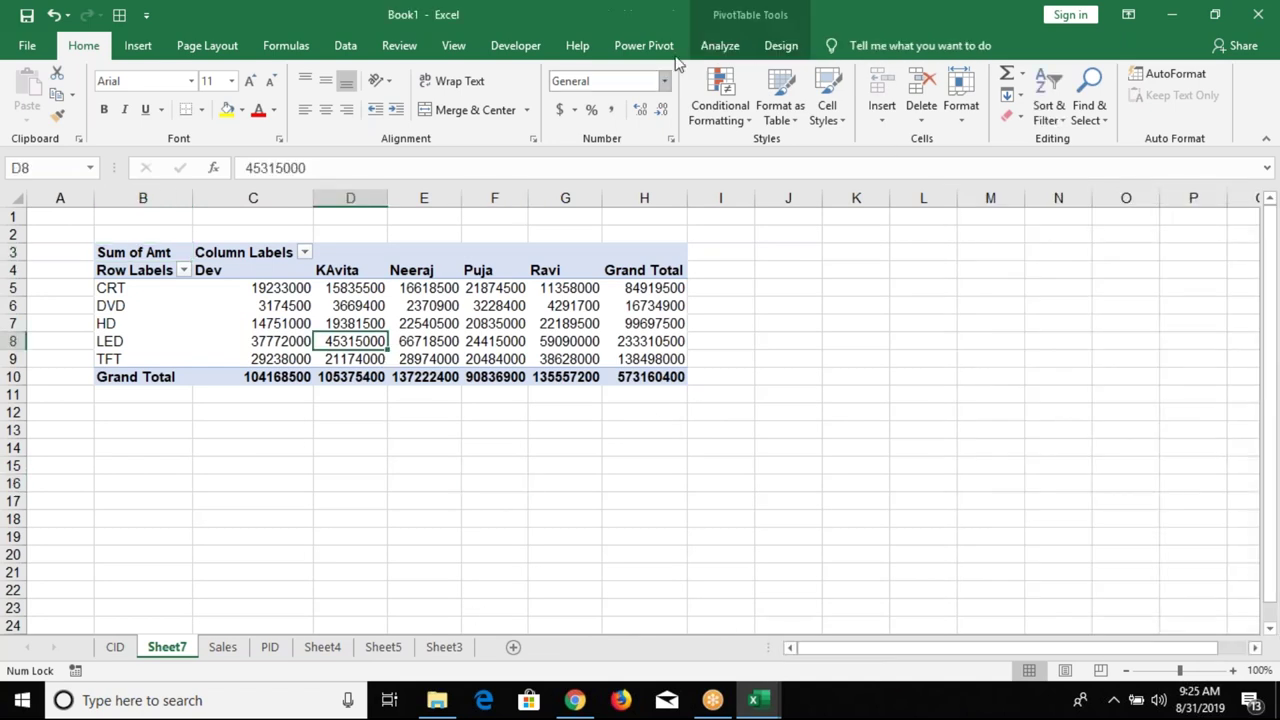
Insert a Cust City slicer and place it beside the pivot in columns I–K.
click(710, 48)
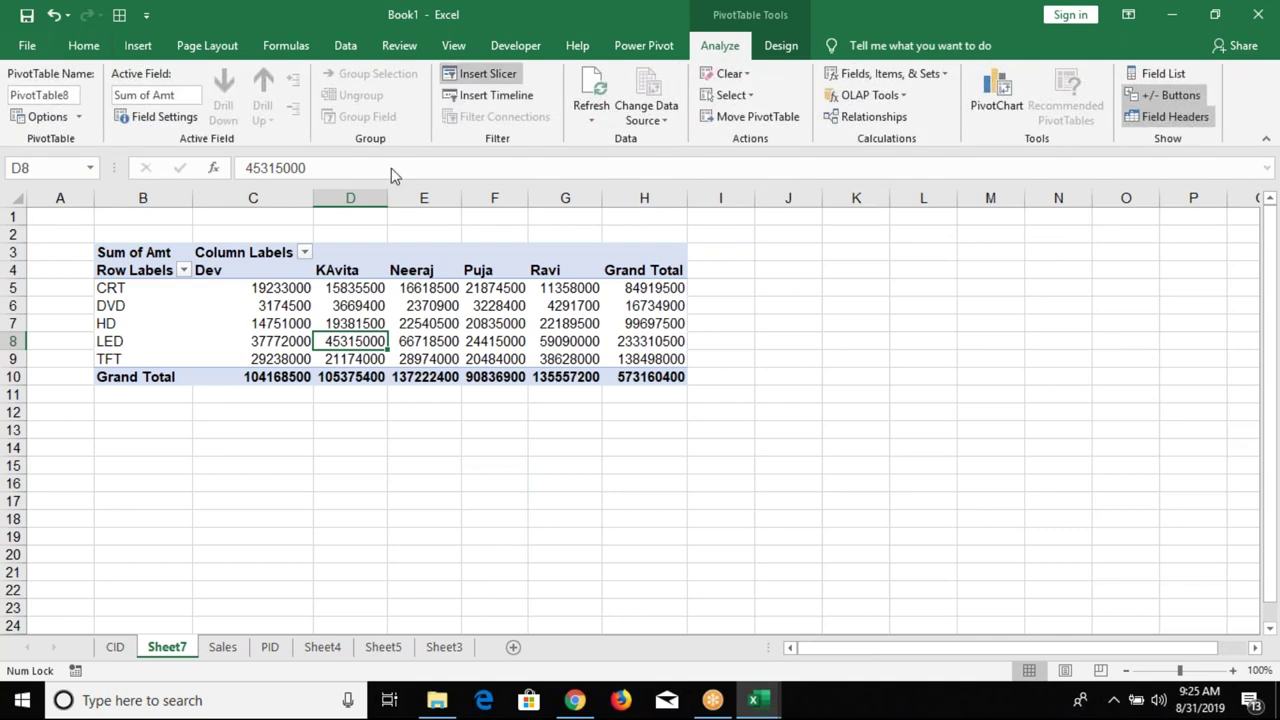
drag(722, 153, 818, 106)
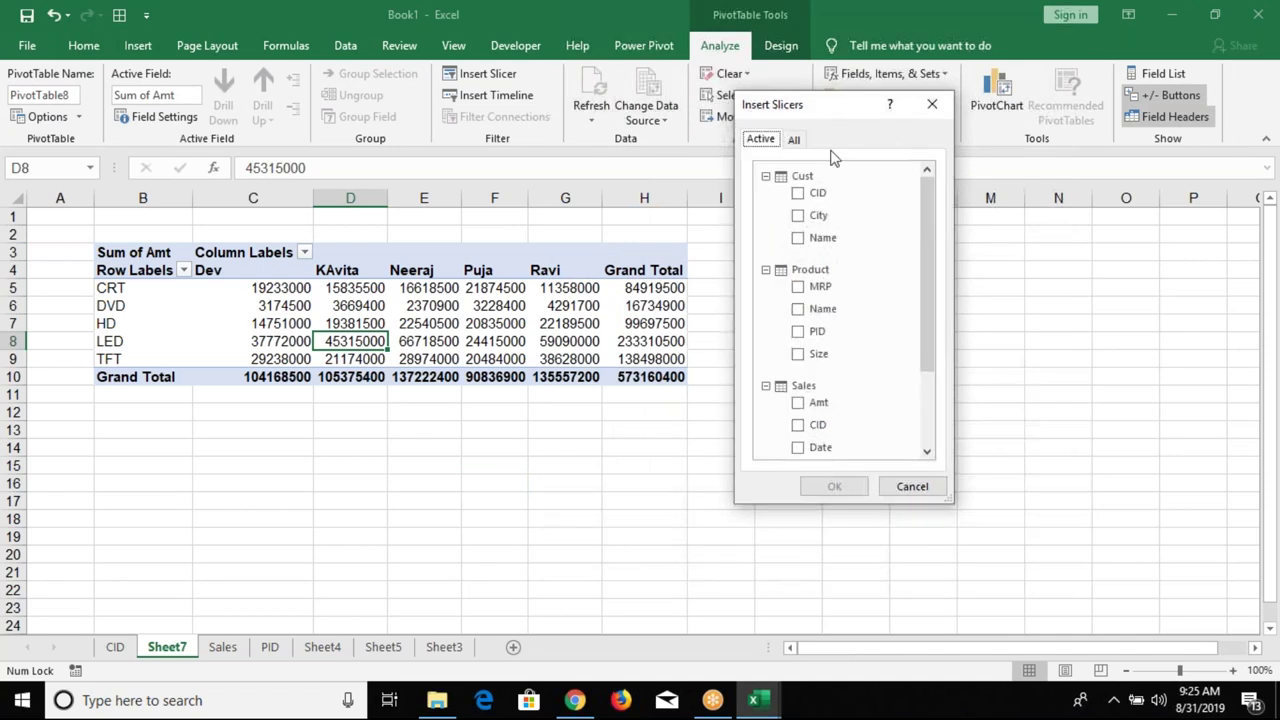
click(808, 215)
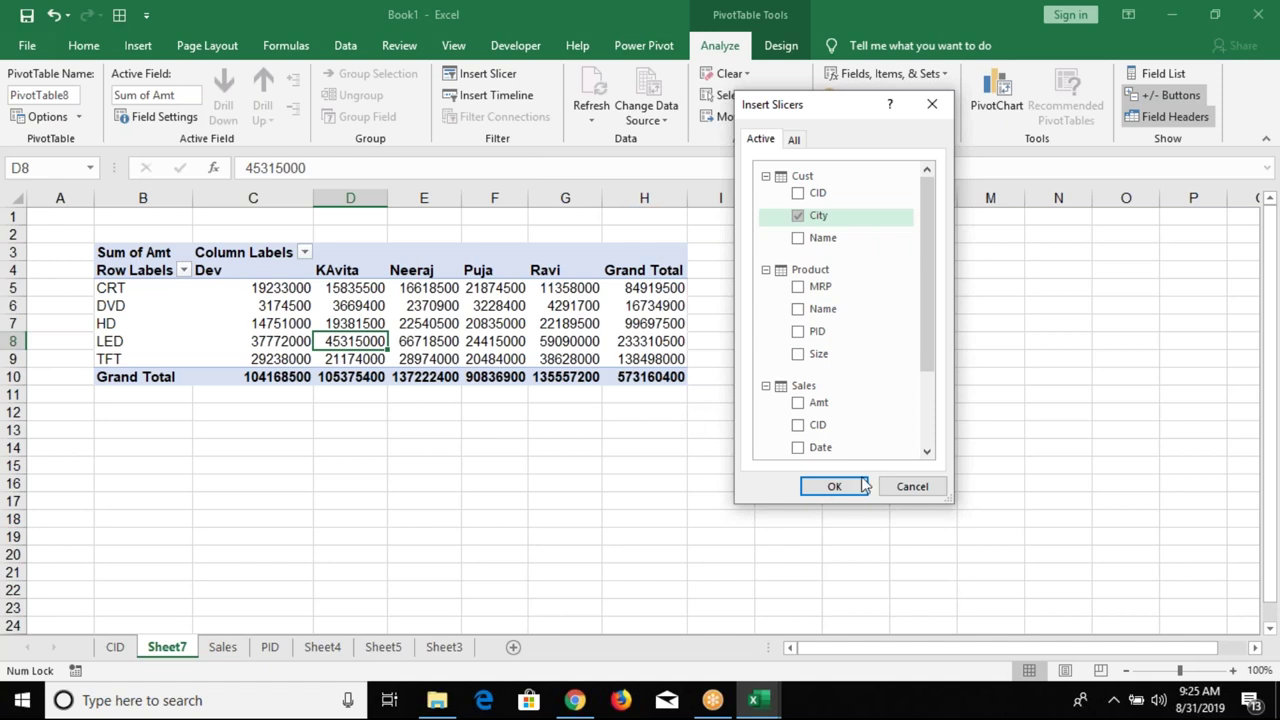
click(863, 485)
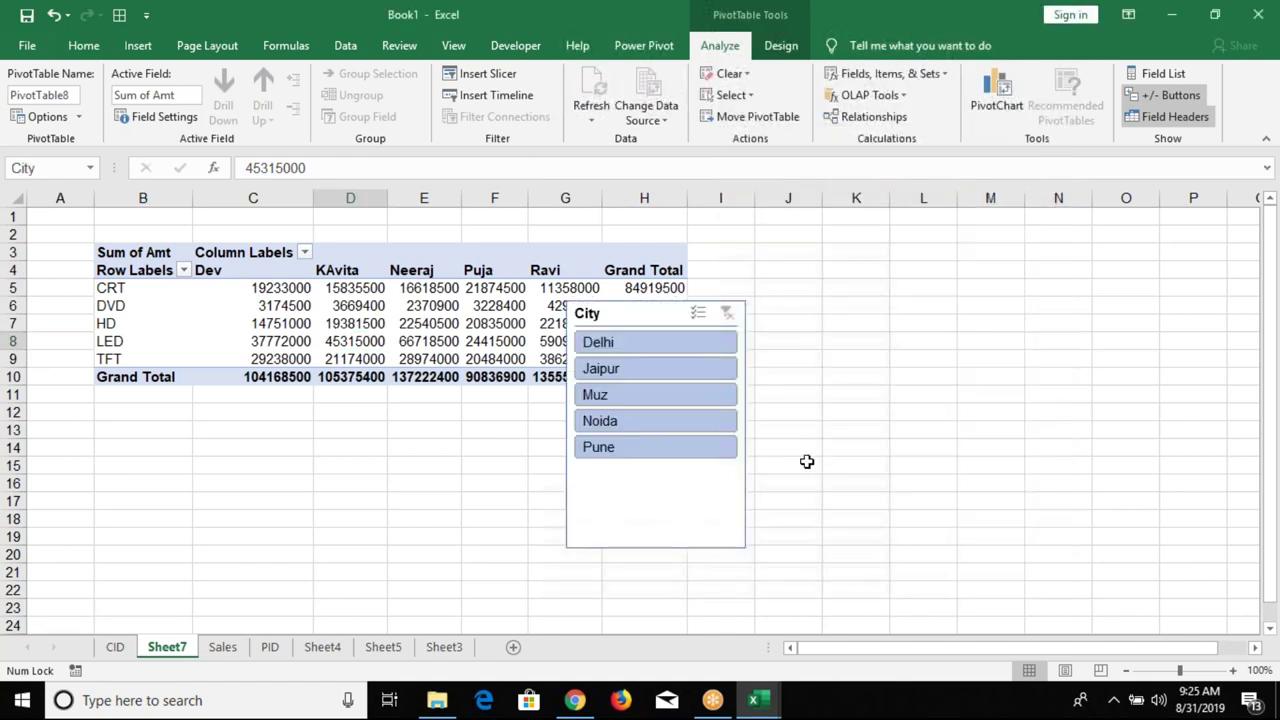
drag(612, 313, 767, 217)
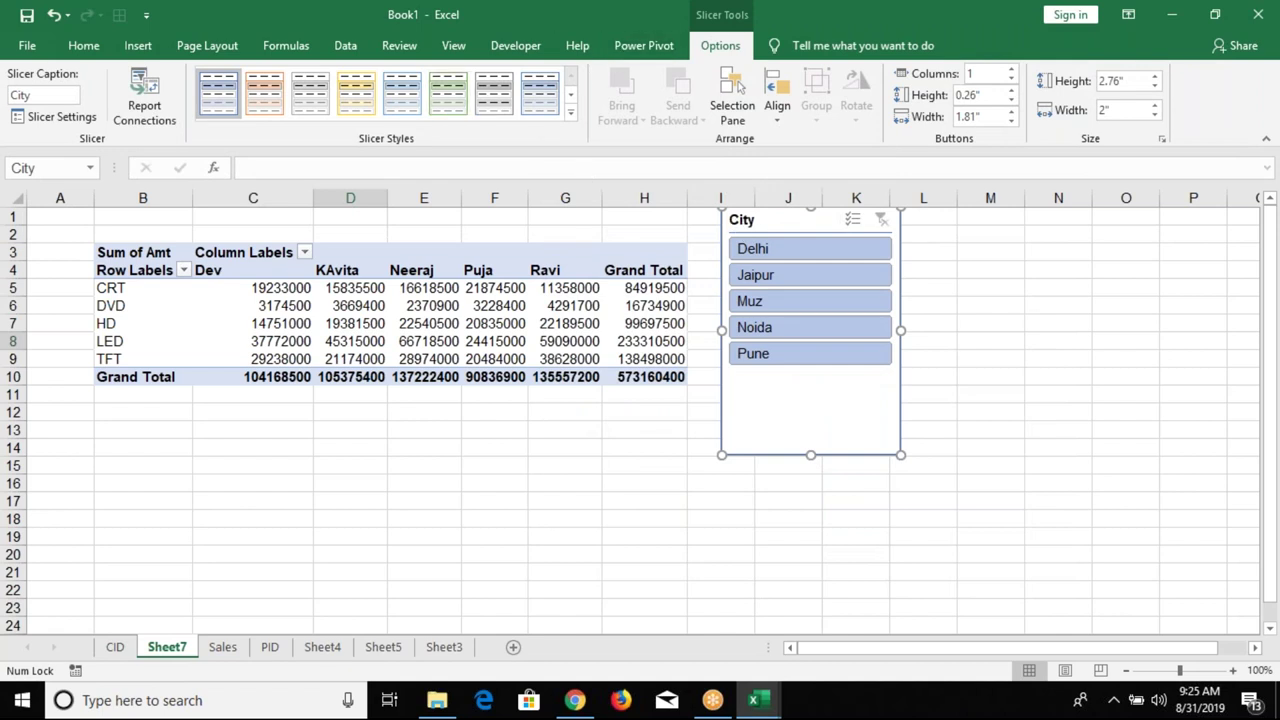
click(456, 306)
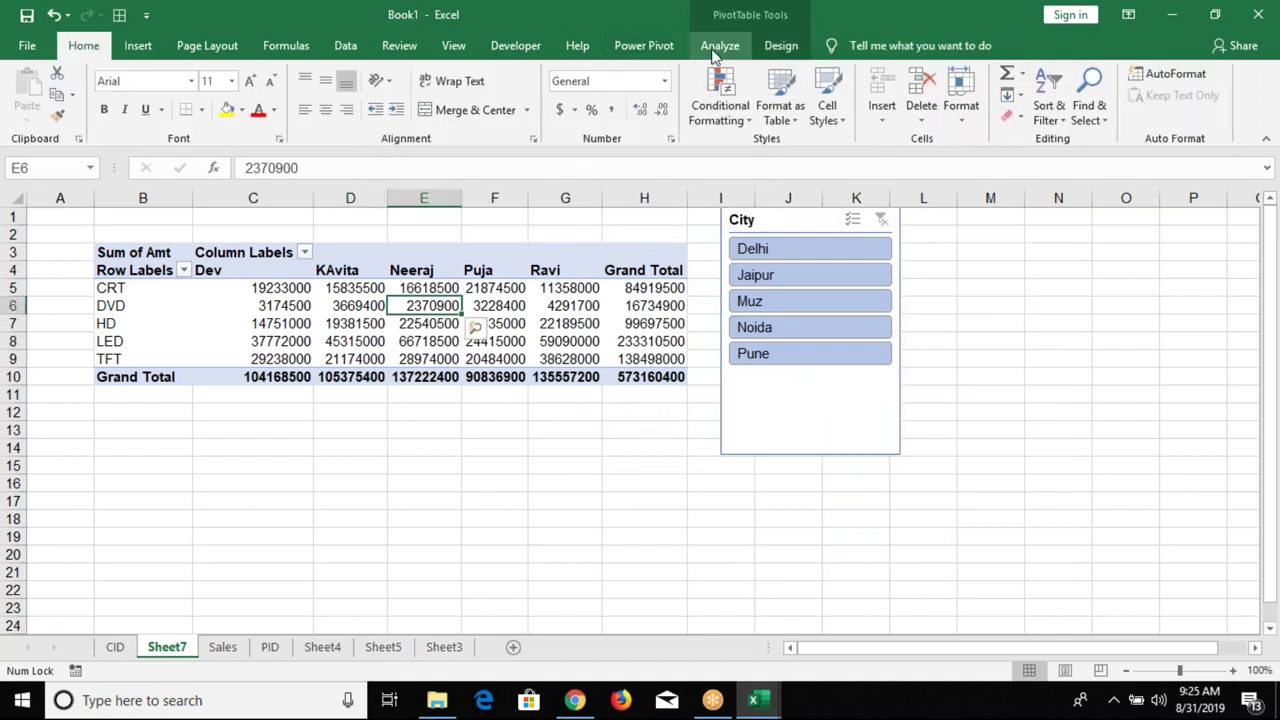
Insert a Date timeline and position it below the pivot table.
click(714, 50)
click(488, 95)
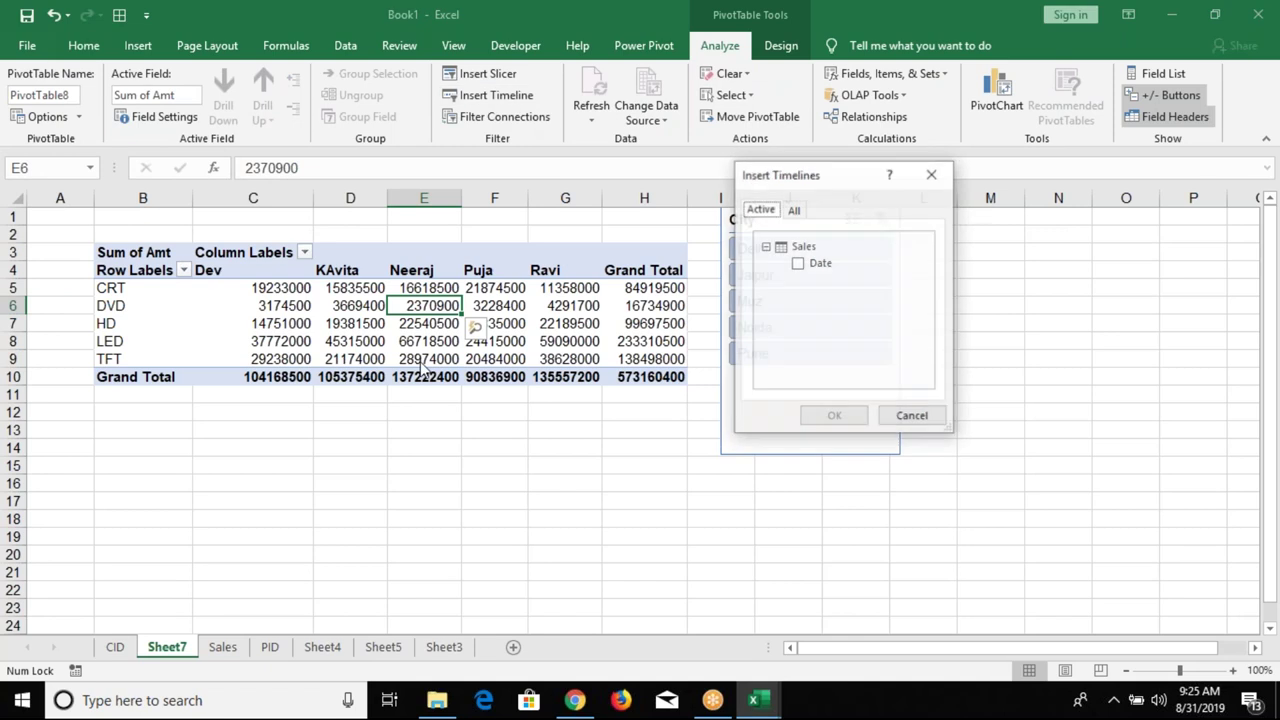
click(798, 263)
click(836, 417)
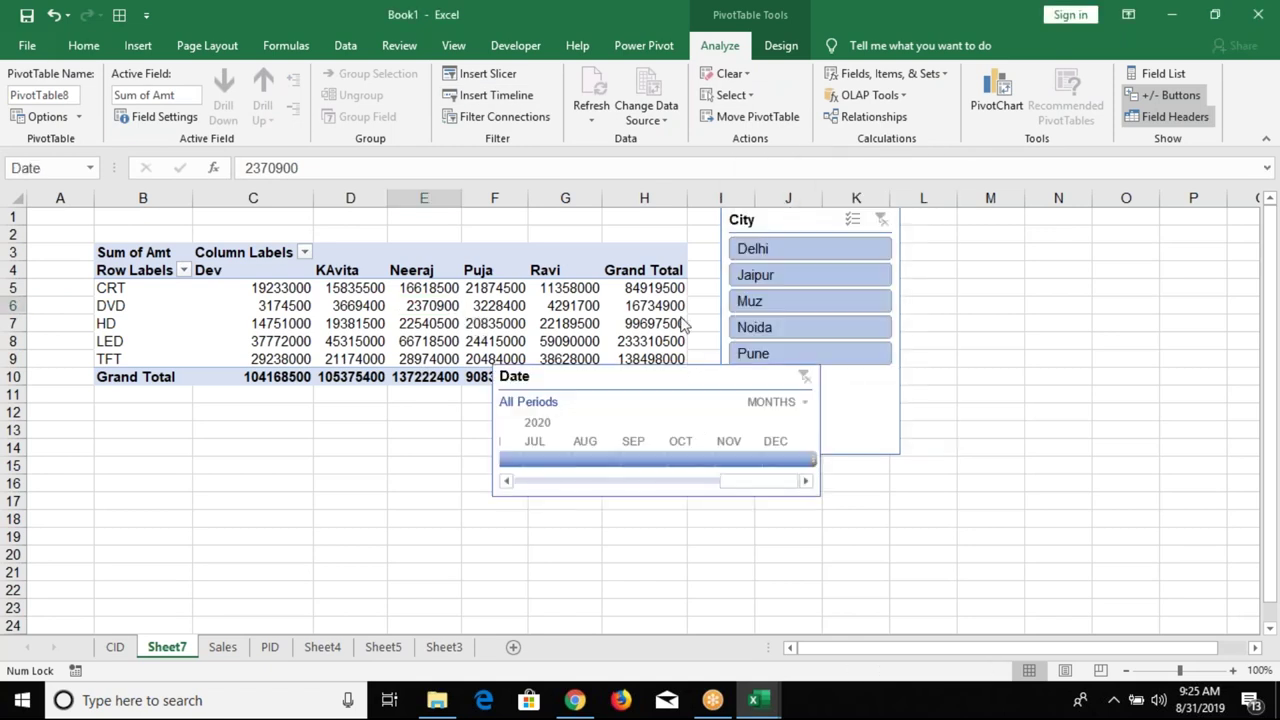
mouse_move(646, 374)
mouse_down()
mouse_move(513, 404)
mouse_move(527, 399)
mouse_up()
Filter the timeline to Jan–Apr 2019, bringing the grand total to 37093500.
click(523, 485)
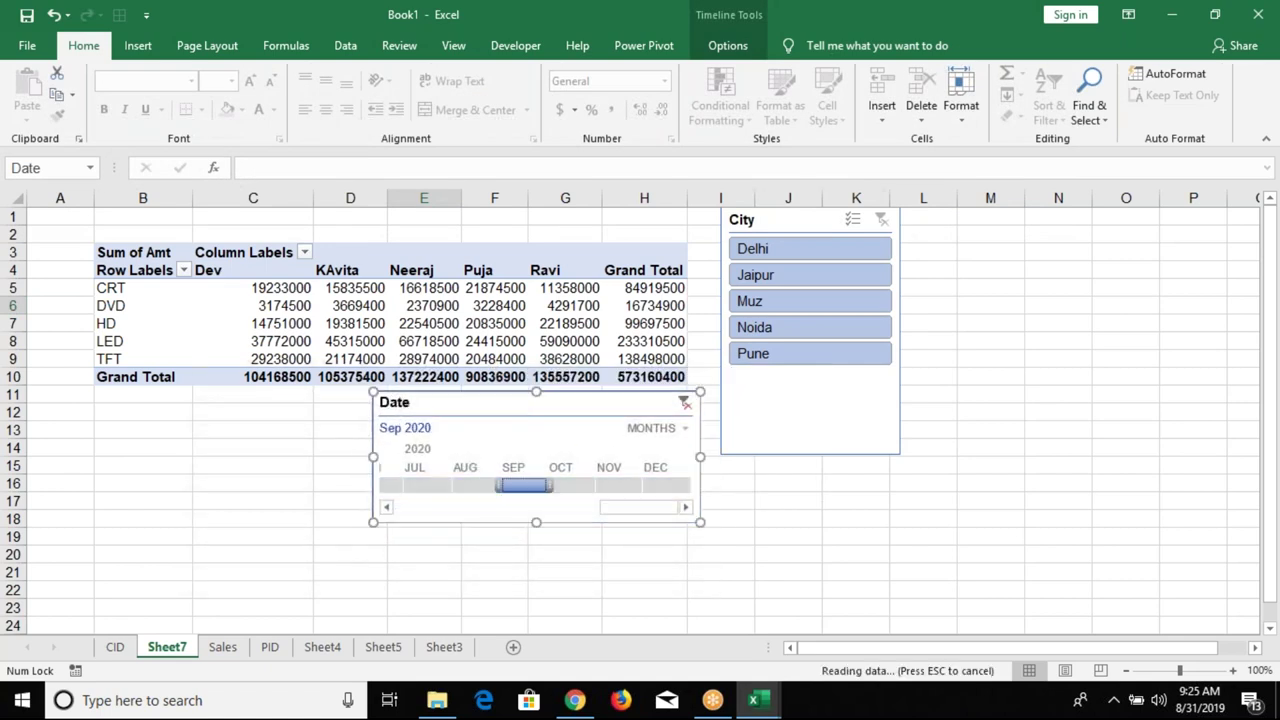
drag(550, 486, 595, 490)
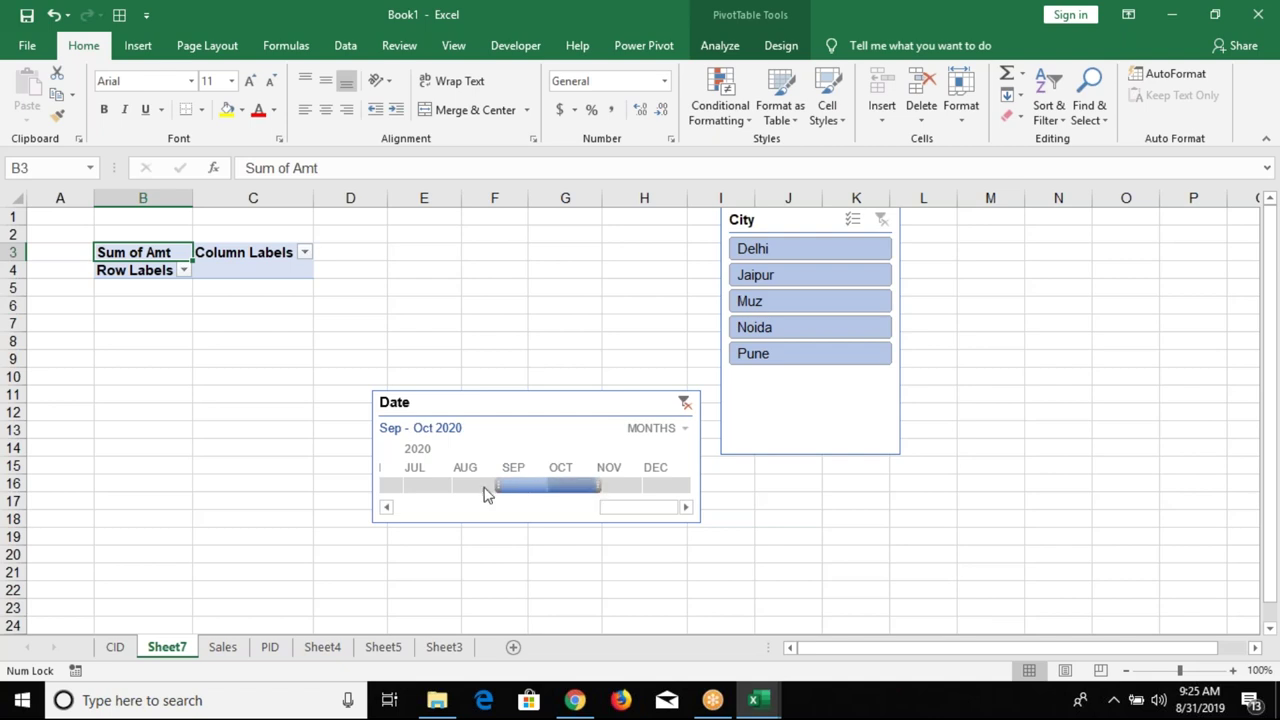
click(389, 488)
drag(623, 508, 380, 512)
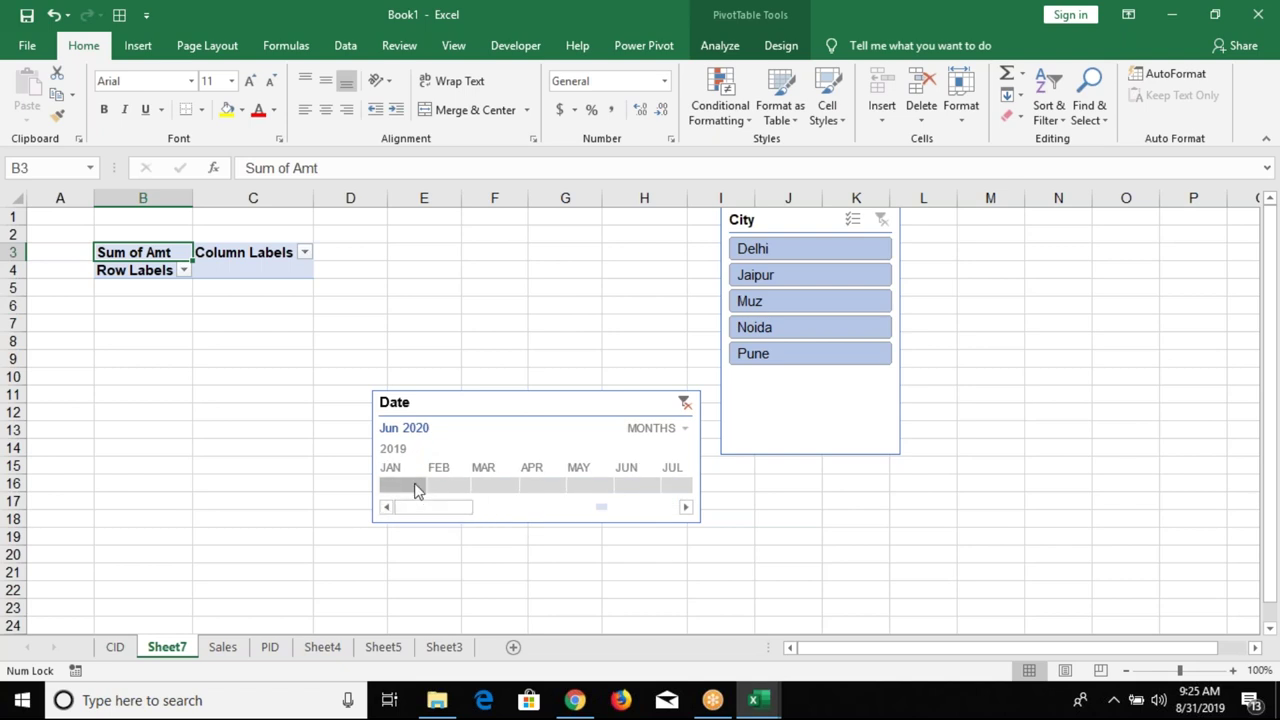
click(409, 487)
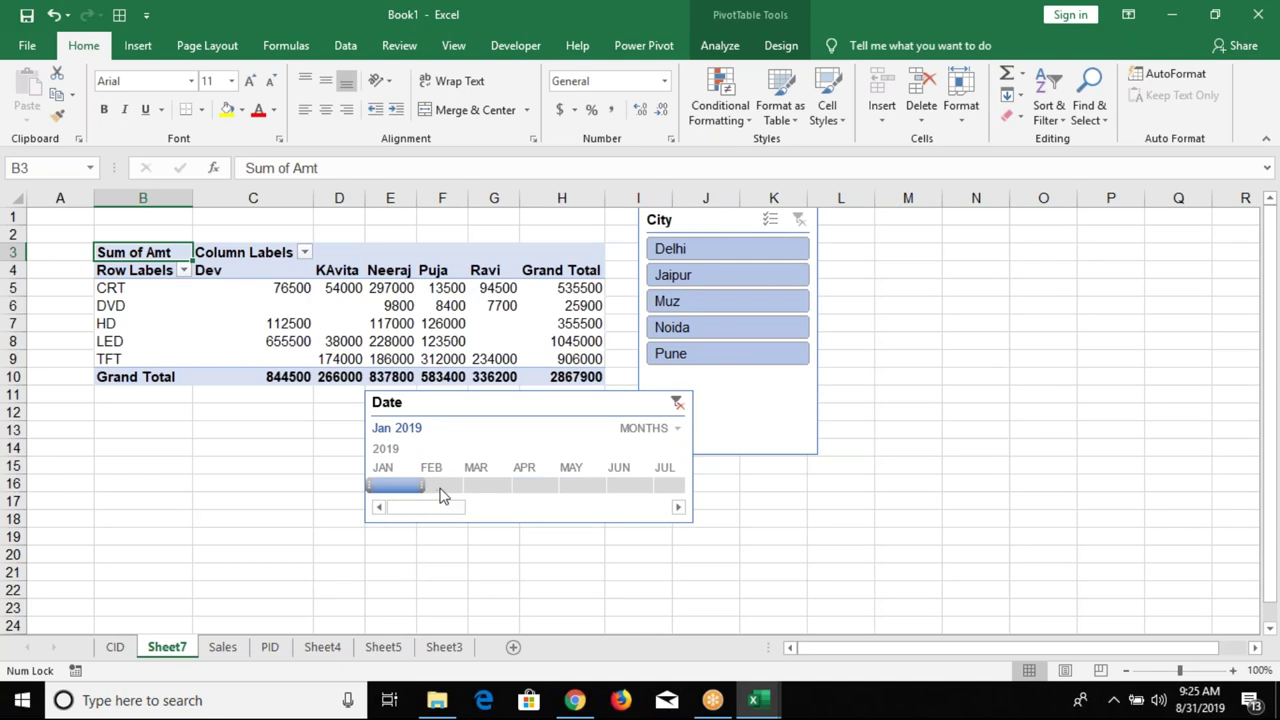
click(441, 486)
click(400, 487)
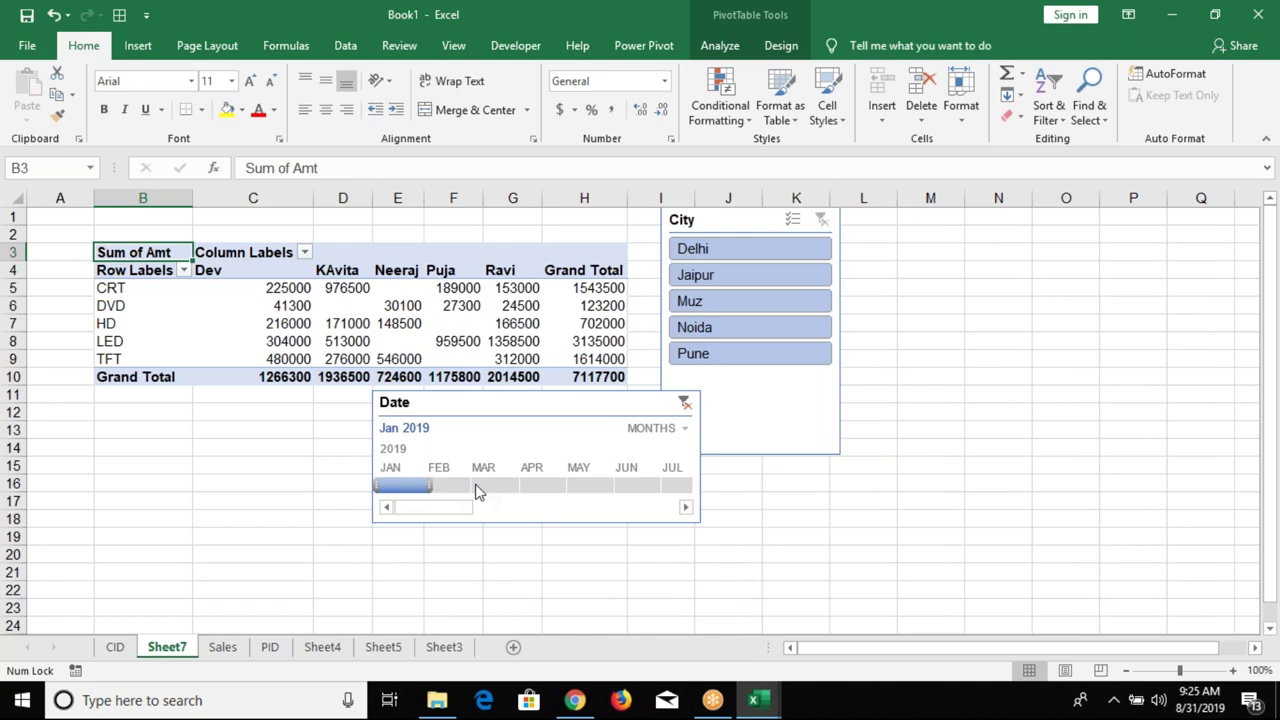
drag(477, 490, 566, 487)
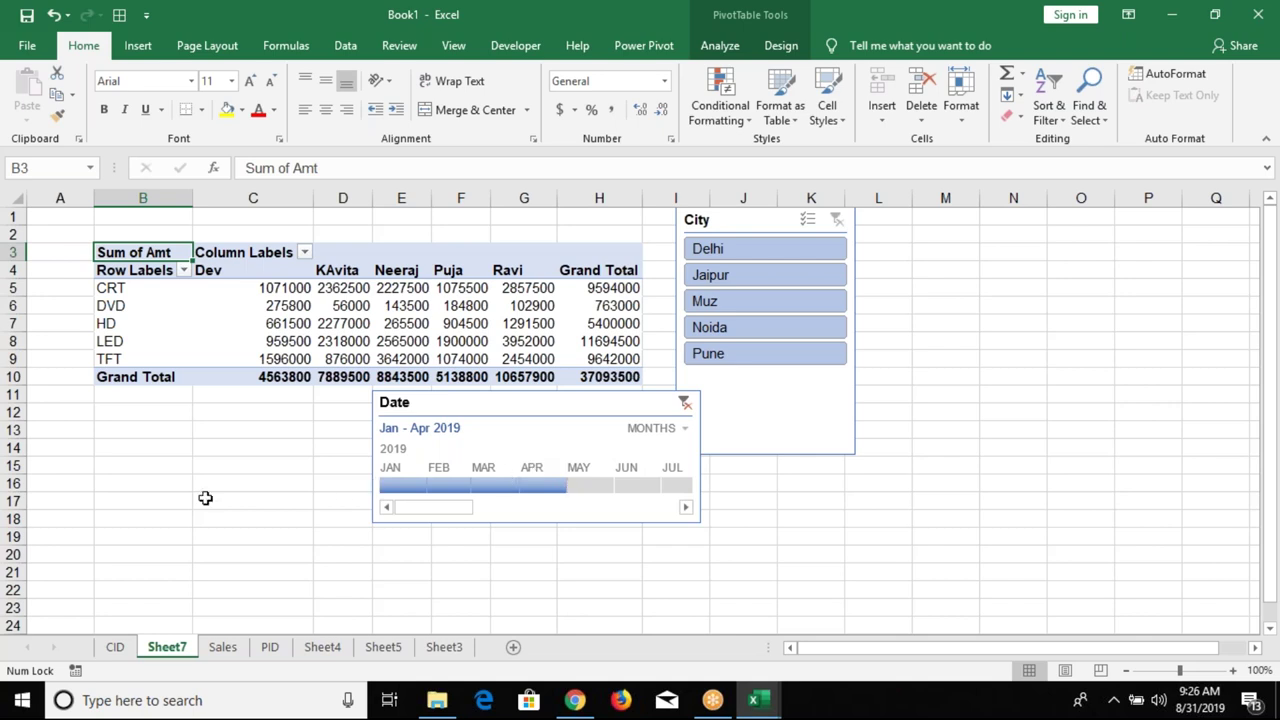
click(205, 498)
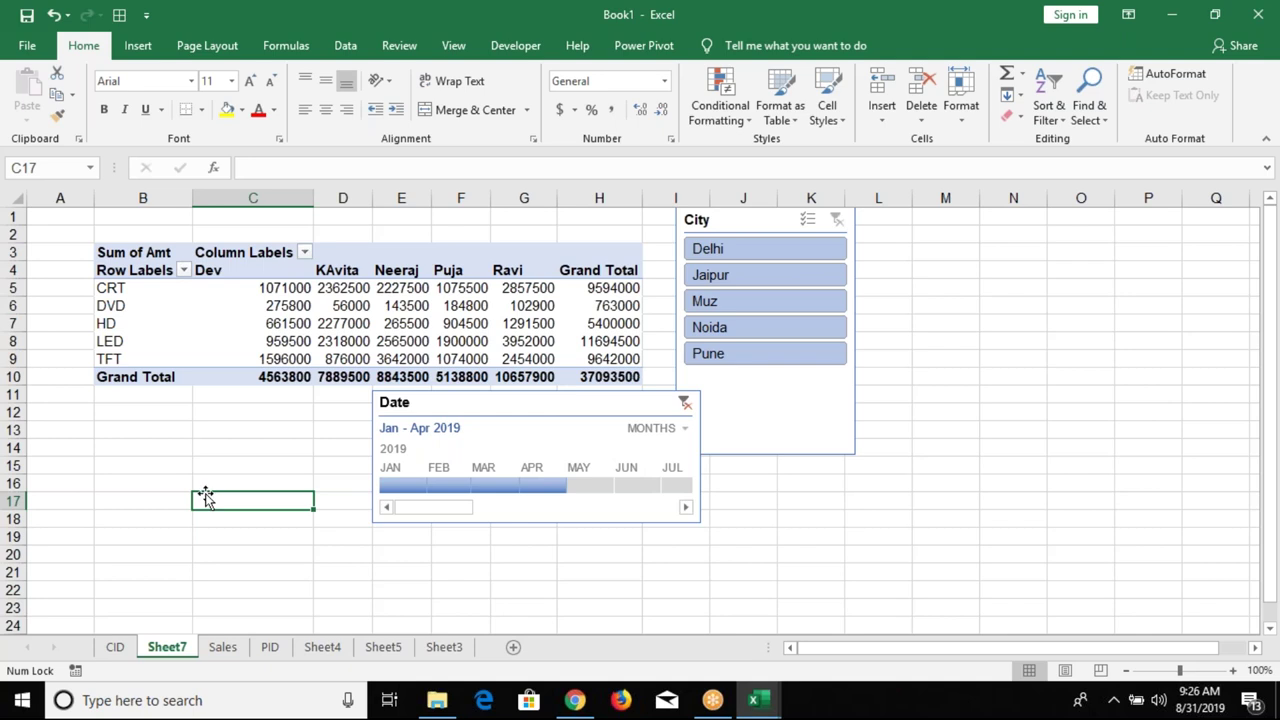
click(344, 52)
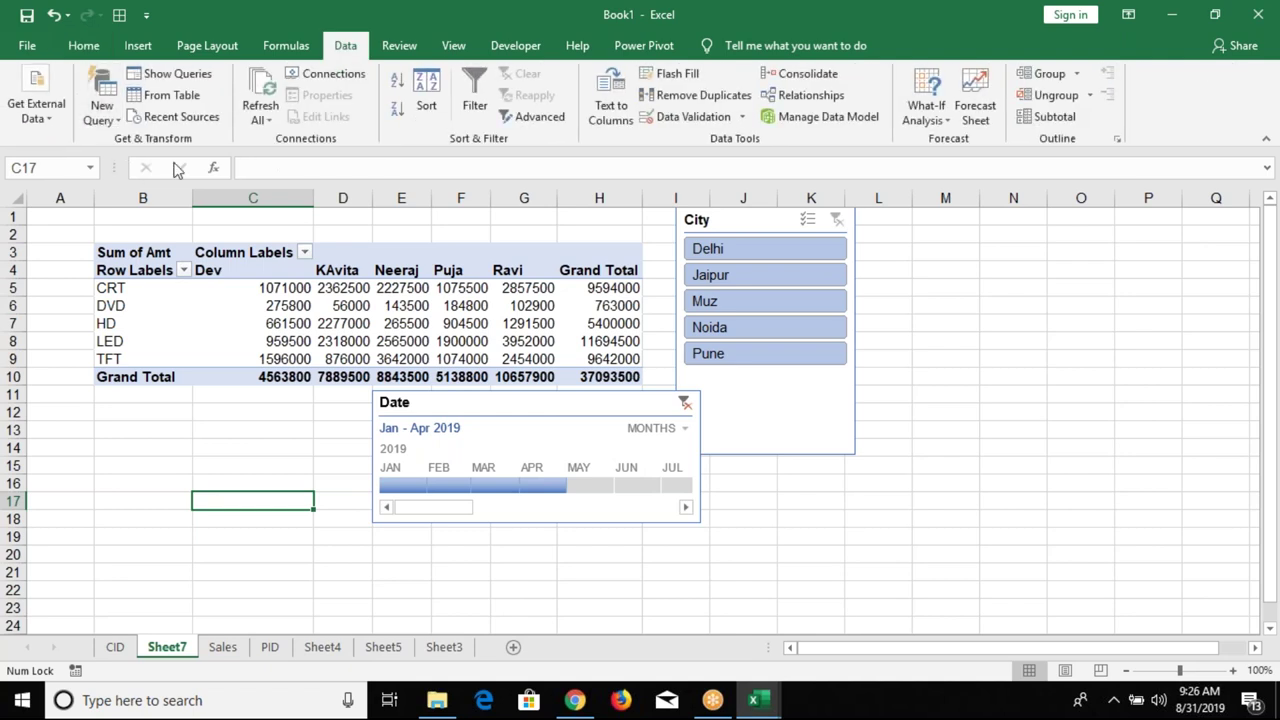
Shift the Date timeline slightly left below the pivot table.
click(118, 122)
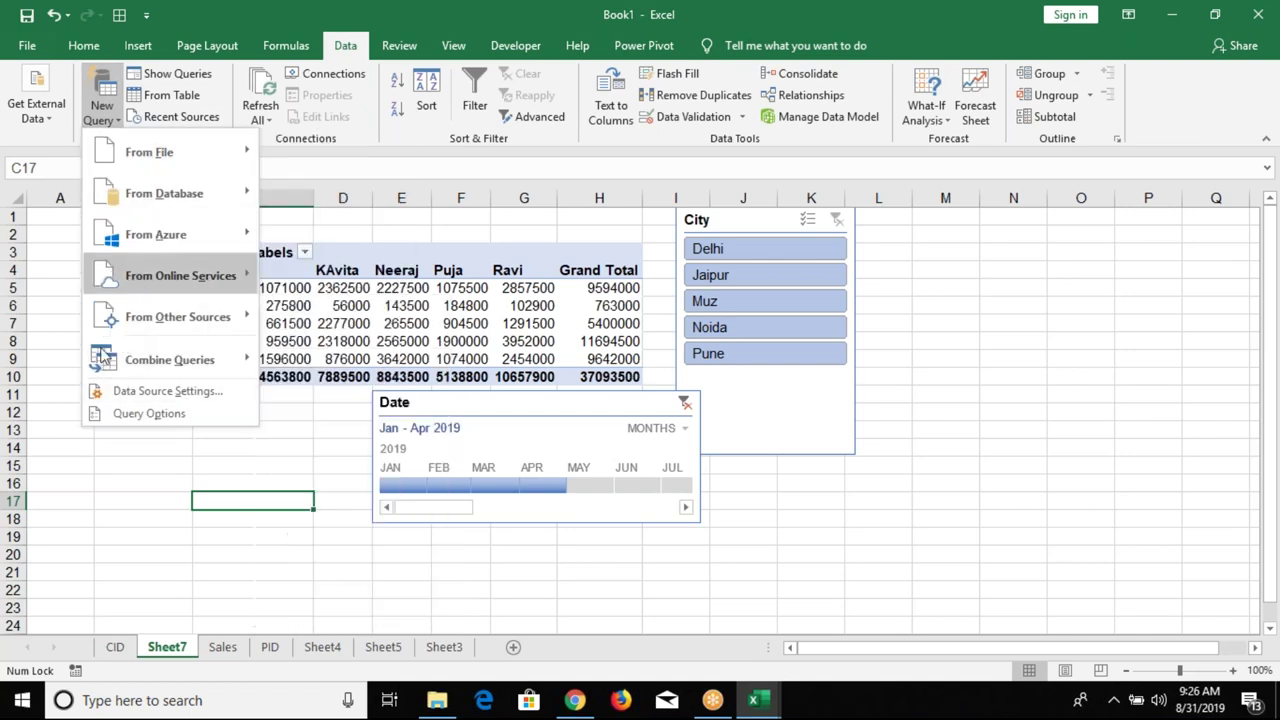
mouse_move(97, 352)
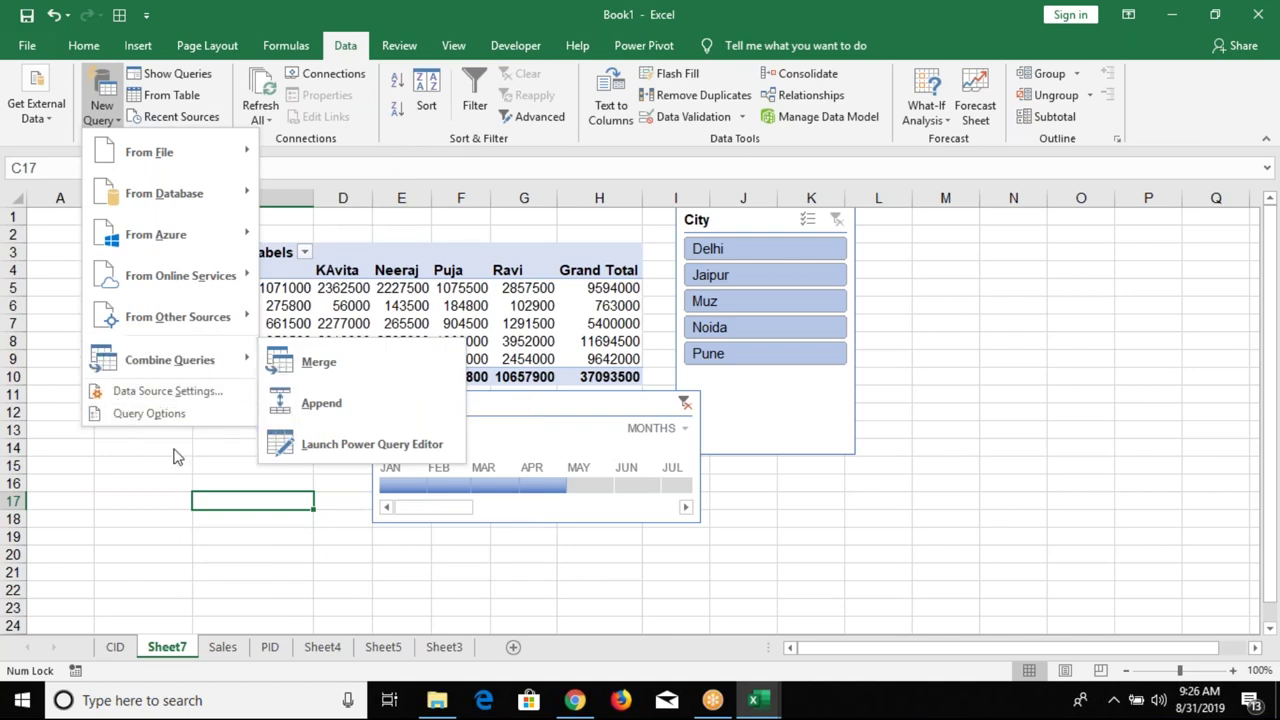
click(176, 448)
drag(499, 410, 438, 405)
drag(436, 404, 443, 406)
click(697, 219)
Stretch the City slicer down to row 18, level with the timeline's bottom edge.
mouse_move(702, 215)
mouse_down()
mouse_move(668, 221)
mouse_move(674, 208)
mouse_up()
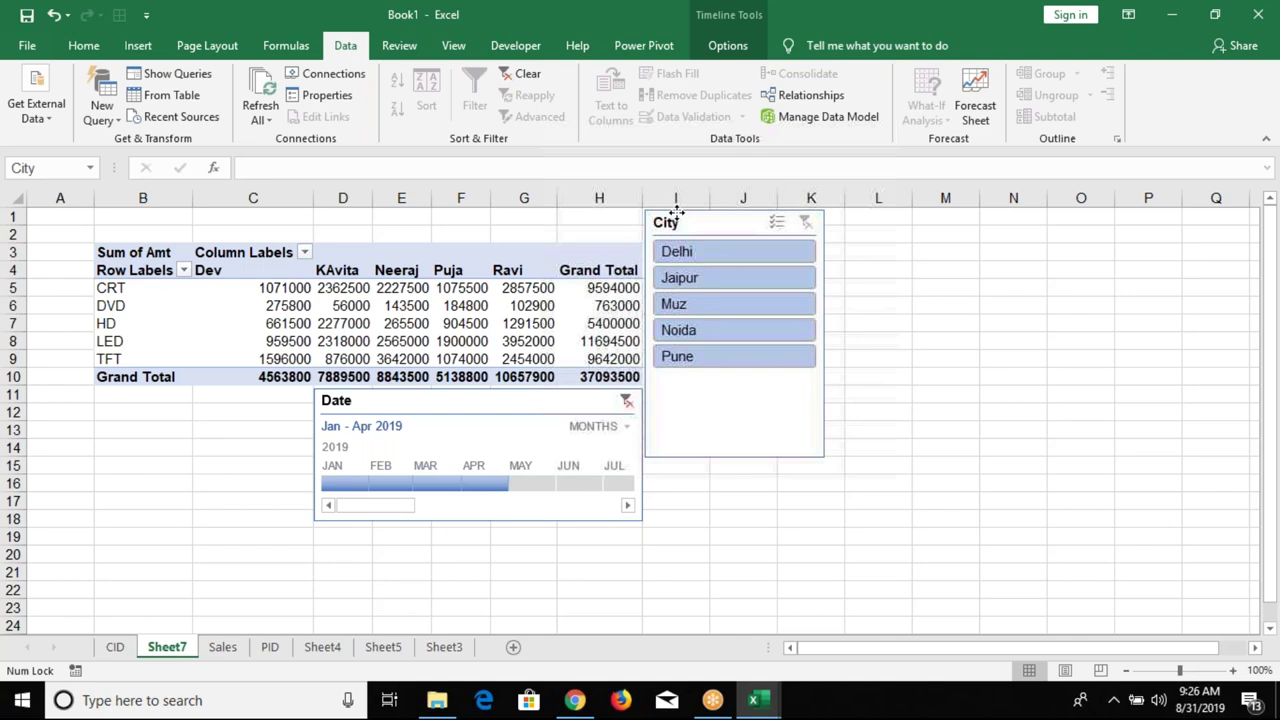
click(660, 481)
click(702, 458)
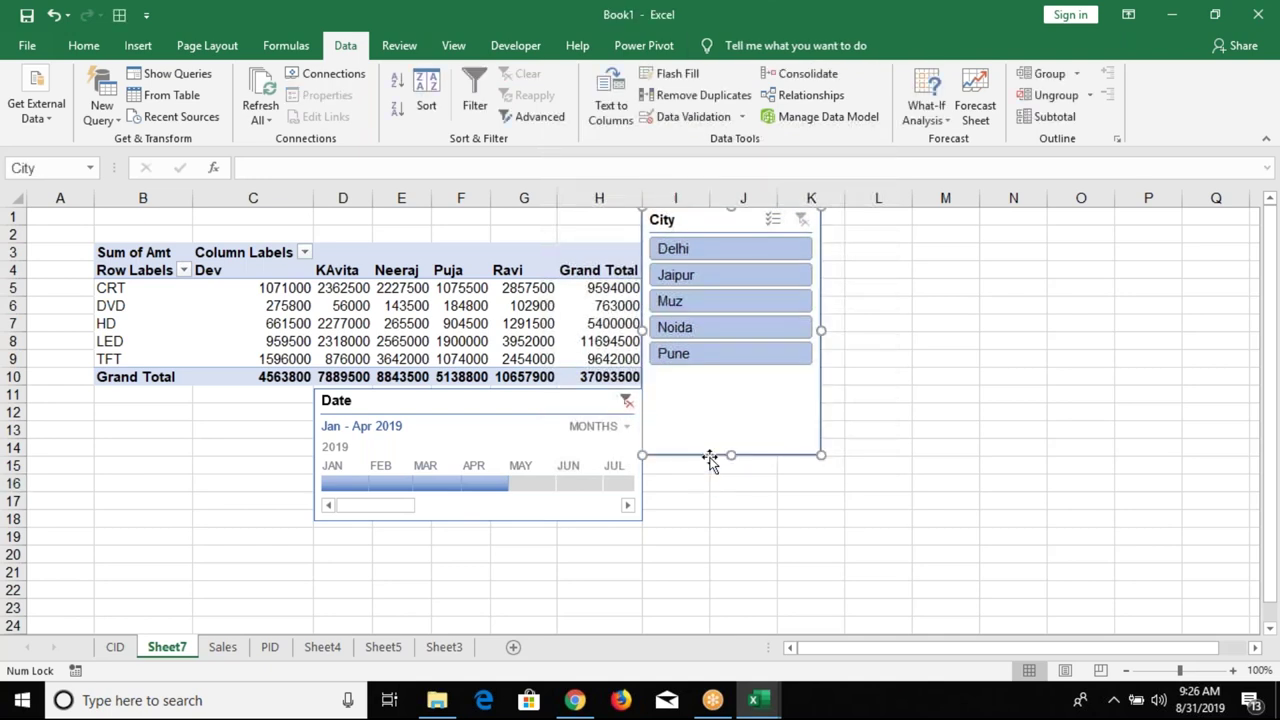
drag(731, 455, 726, 519)
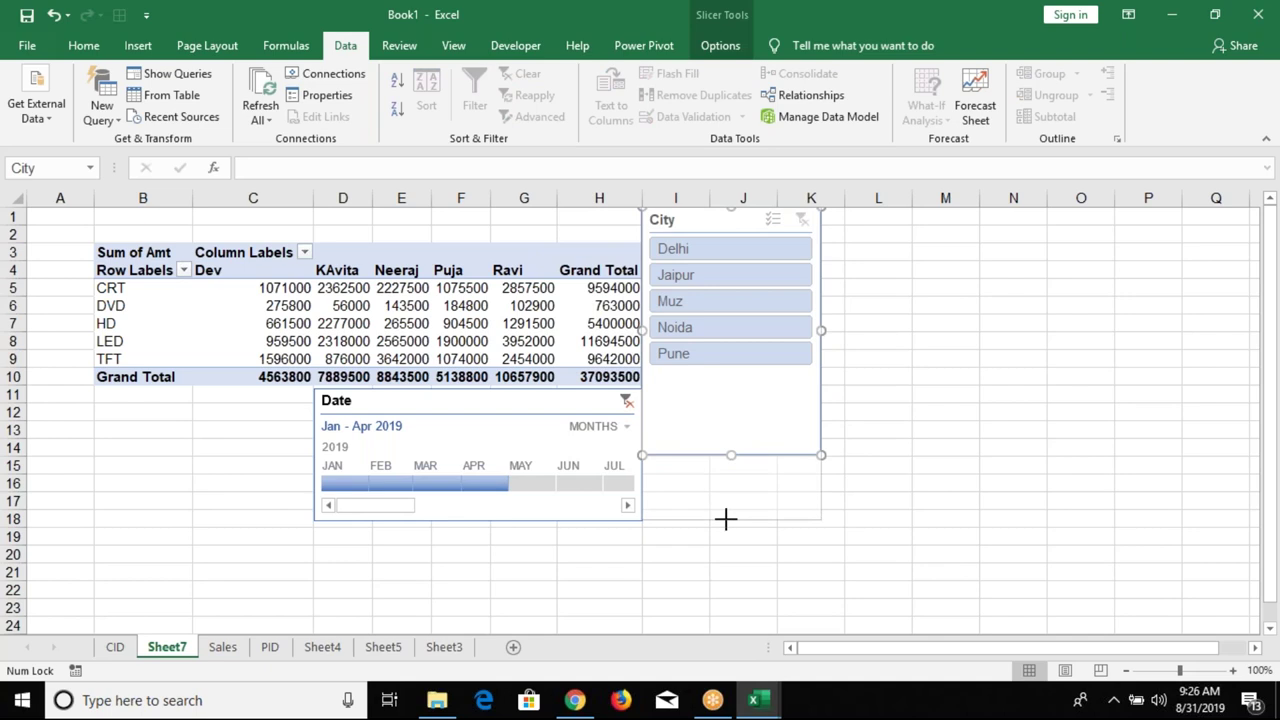
click(650, 572)
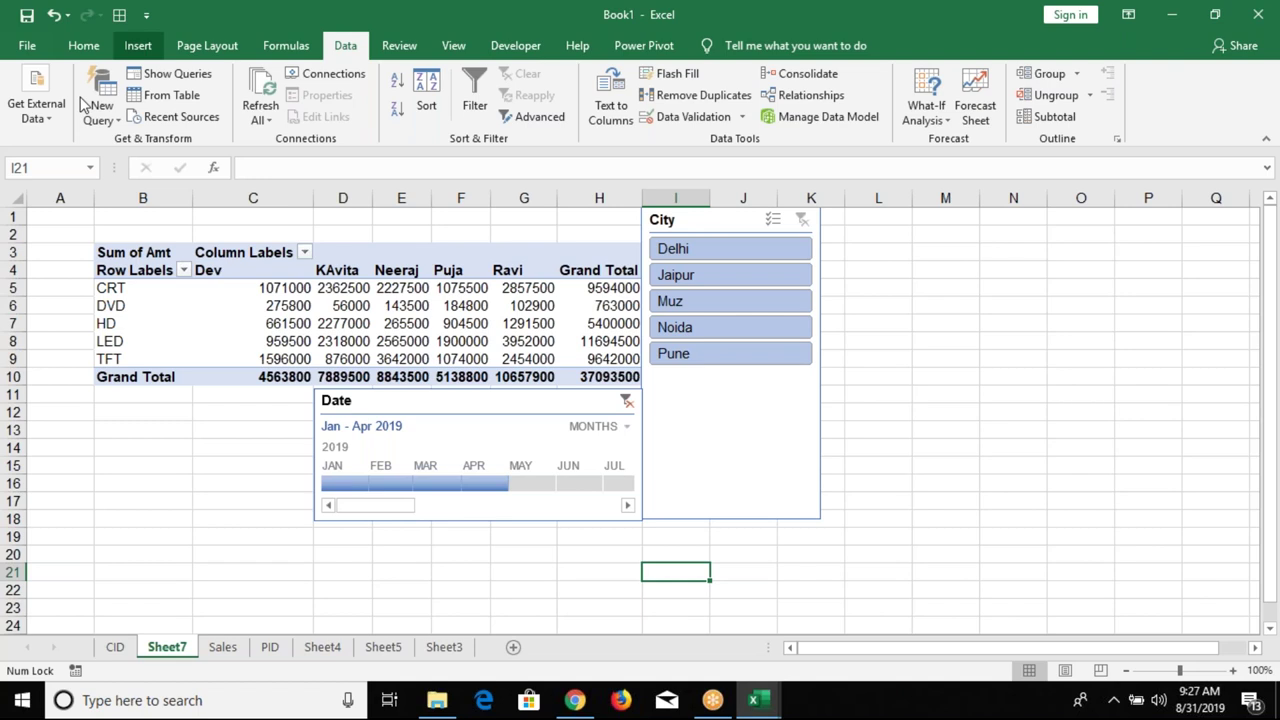
Browse the Formulas and Insert commands, ending on the Page Layout commands above the Sheet7 pivot table.
scroll(82, 104, up, 3)
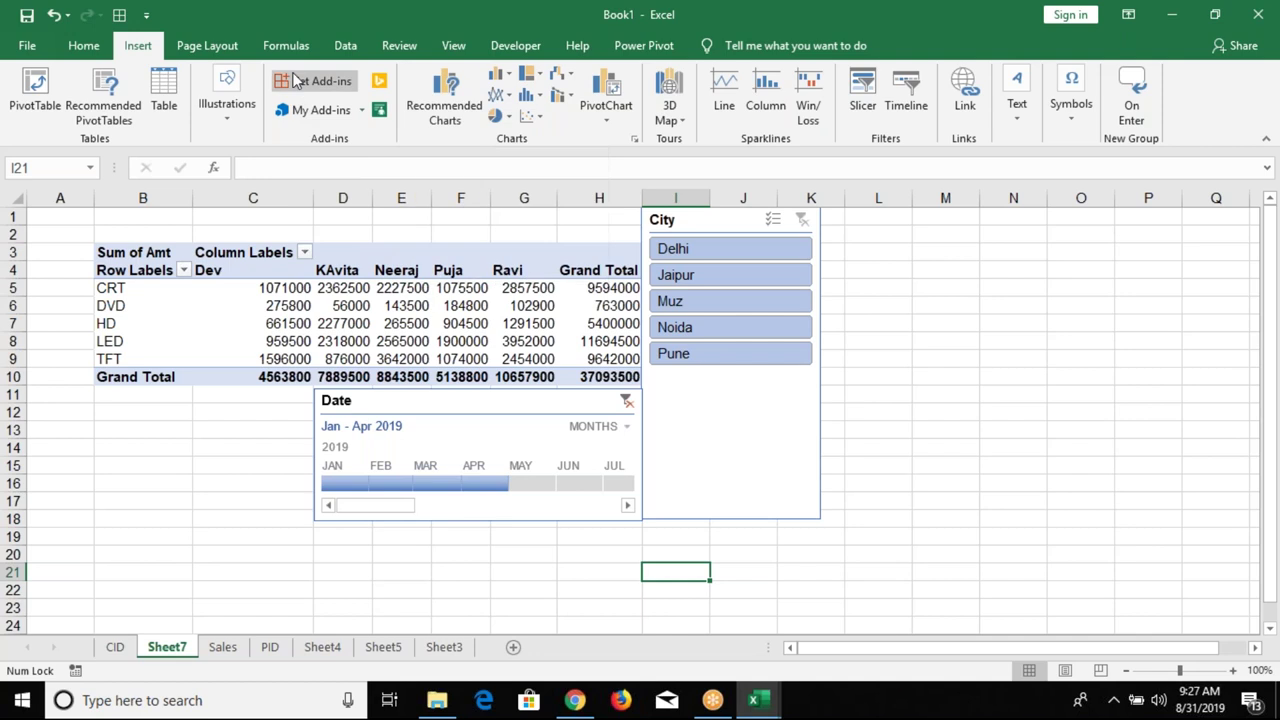
click(286, 45)
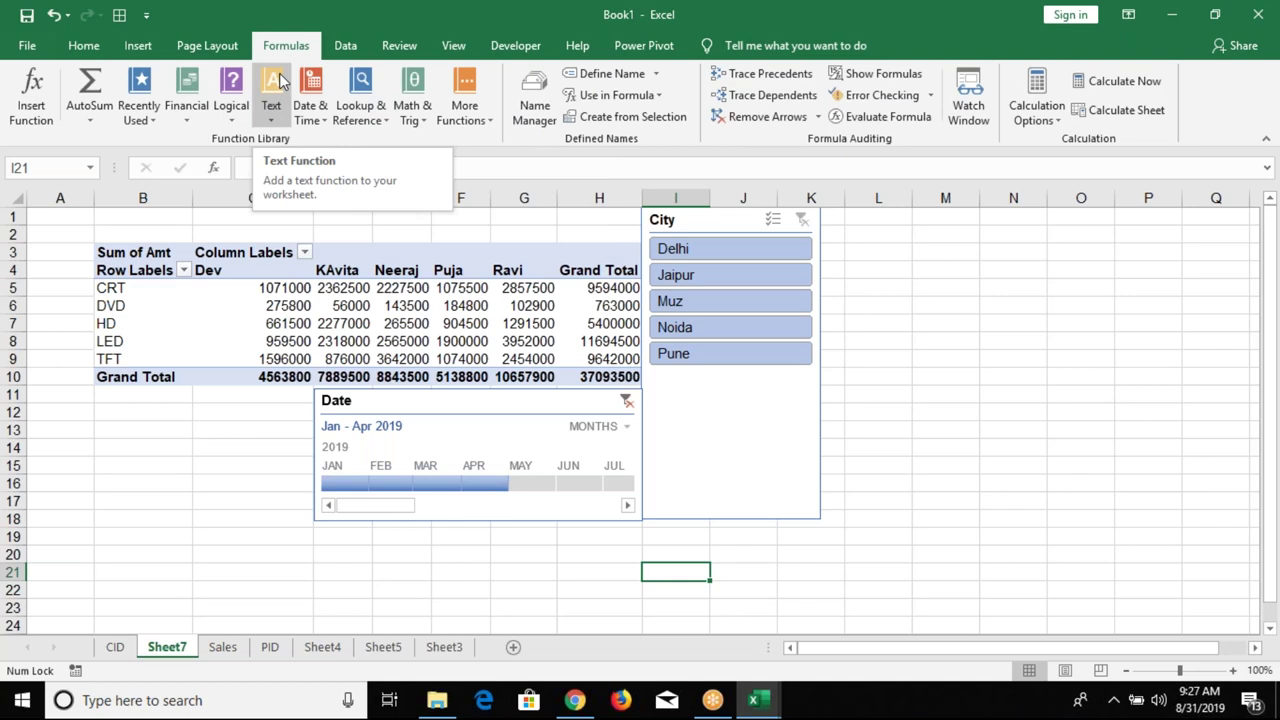
click(141, 50)
click(207, 45)
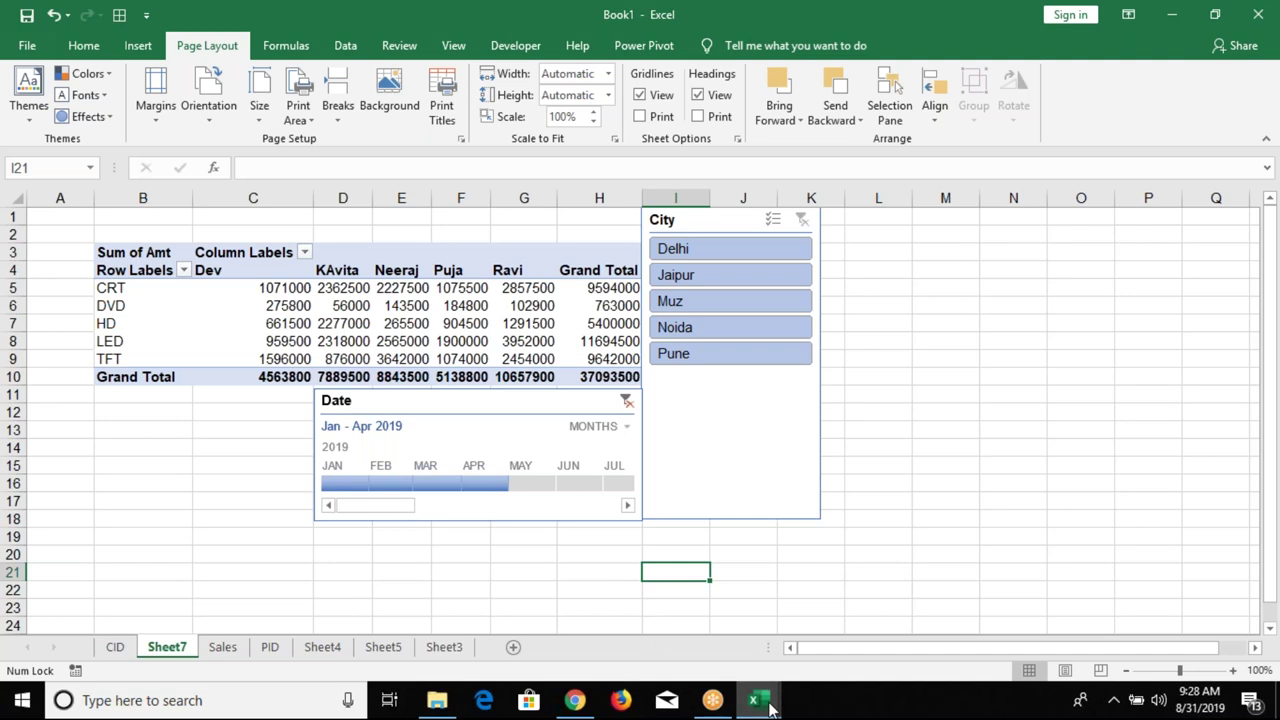
From the Book1 window, open the recent Data workbook through File > Open.
mouse_move(757, 700)
mouse_move(797, 665)
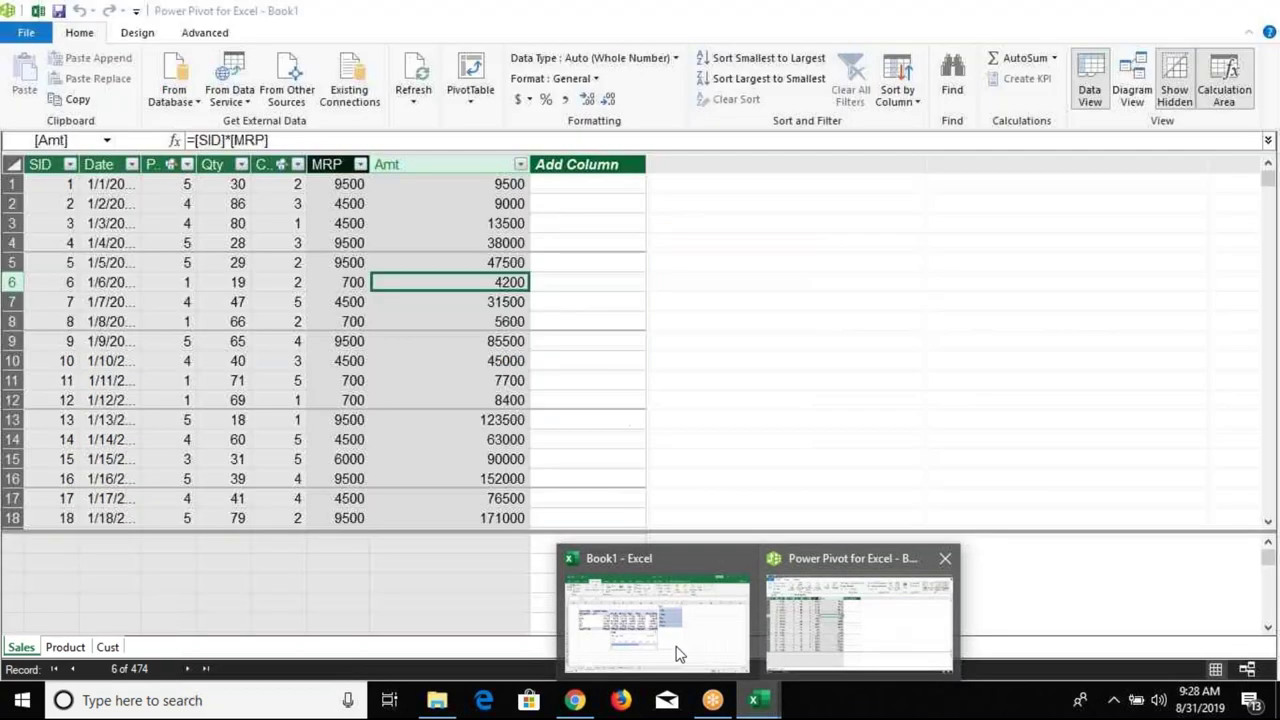
click(678, 653)
click(31, 47)
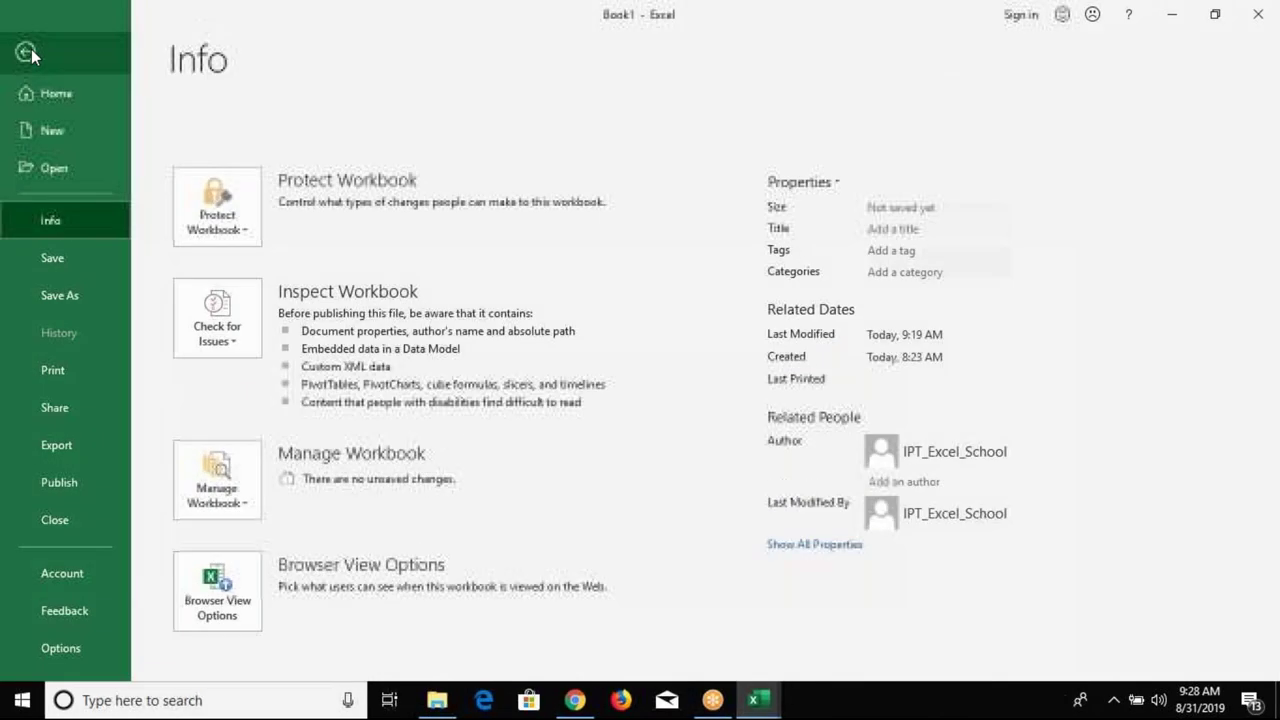
click(74, 170)
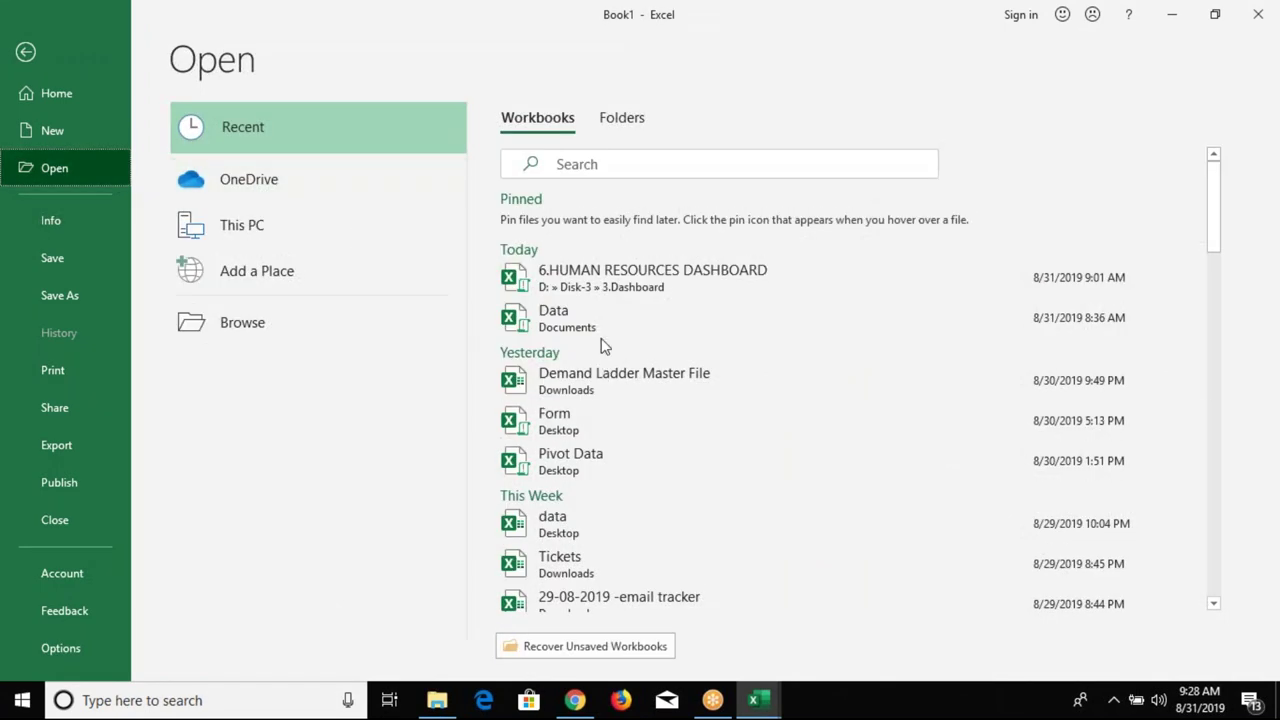
click(601, 337)
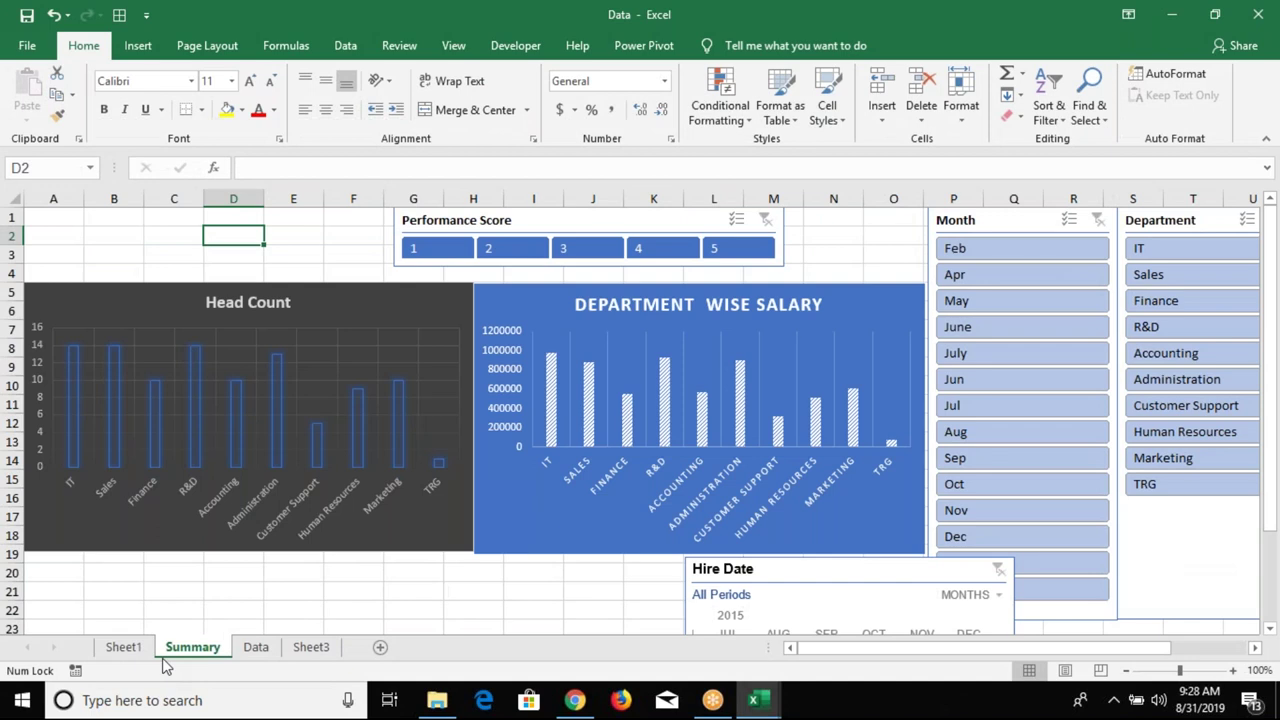
Go to the Data sheet, check its print preview, then select employee records A6:G9.
click(264, 652)
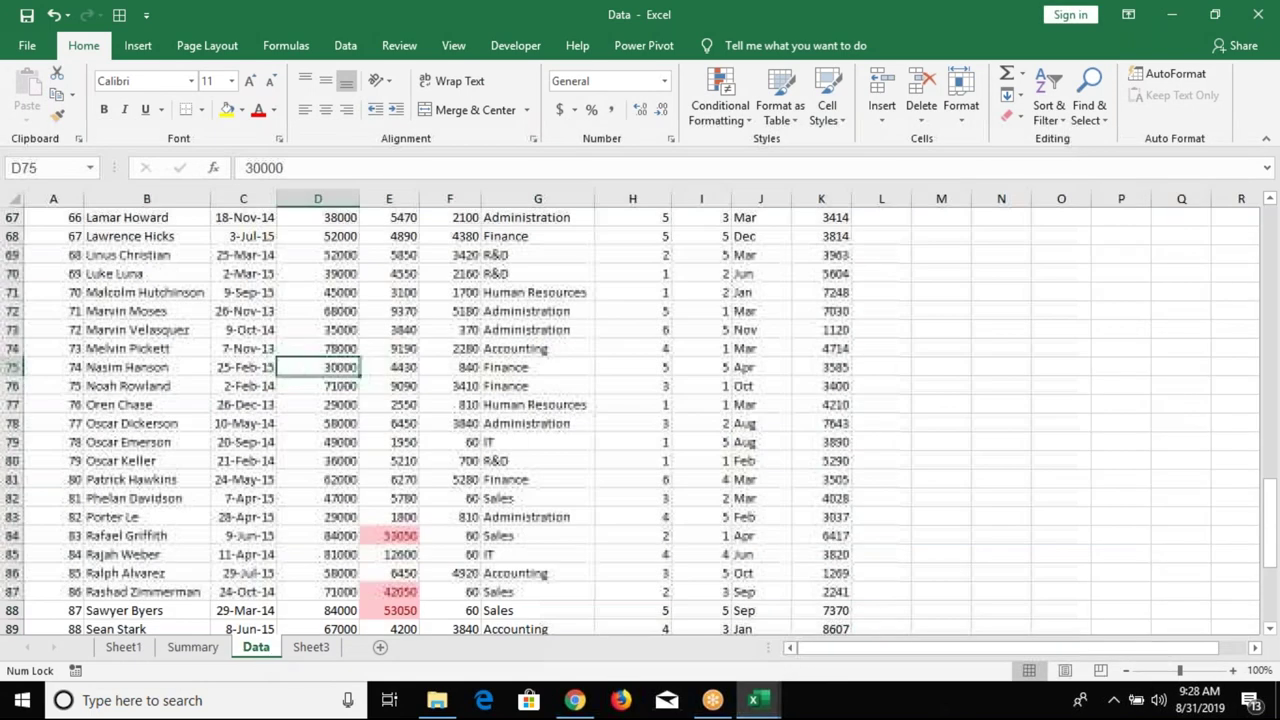
scroll(303, 366, up, 20)
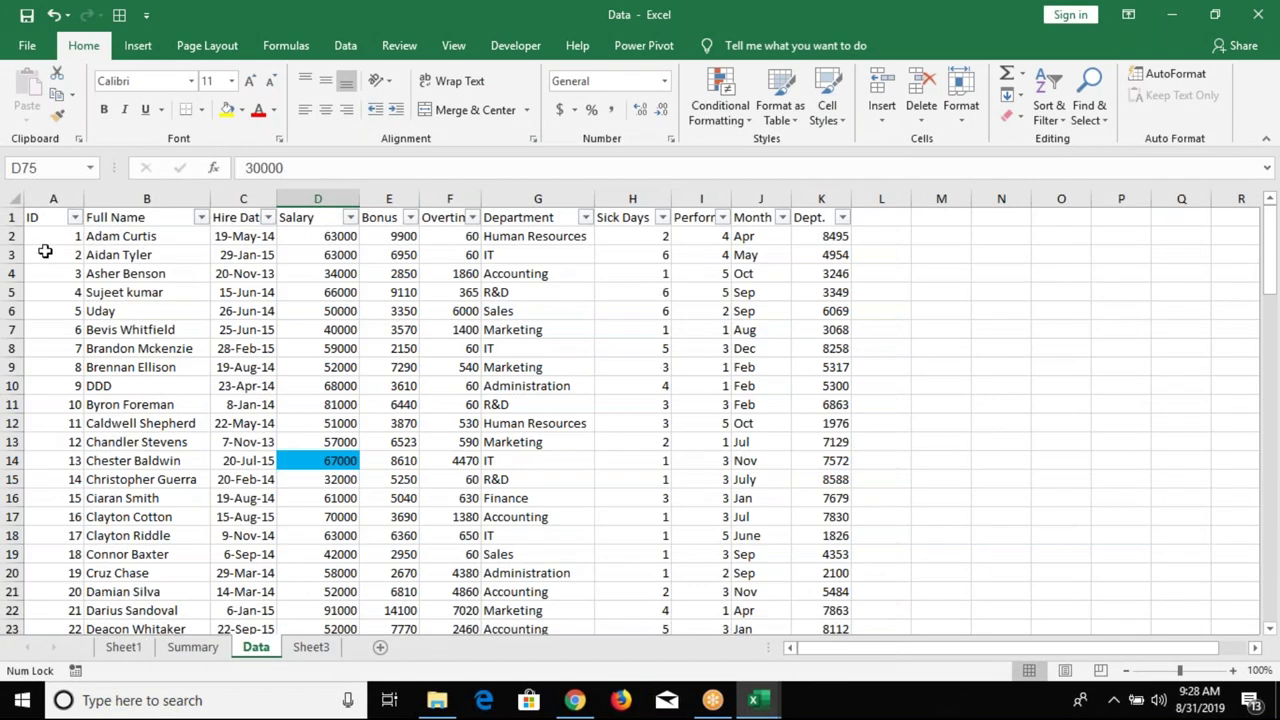
click(40, 218)
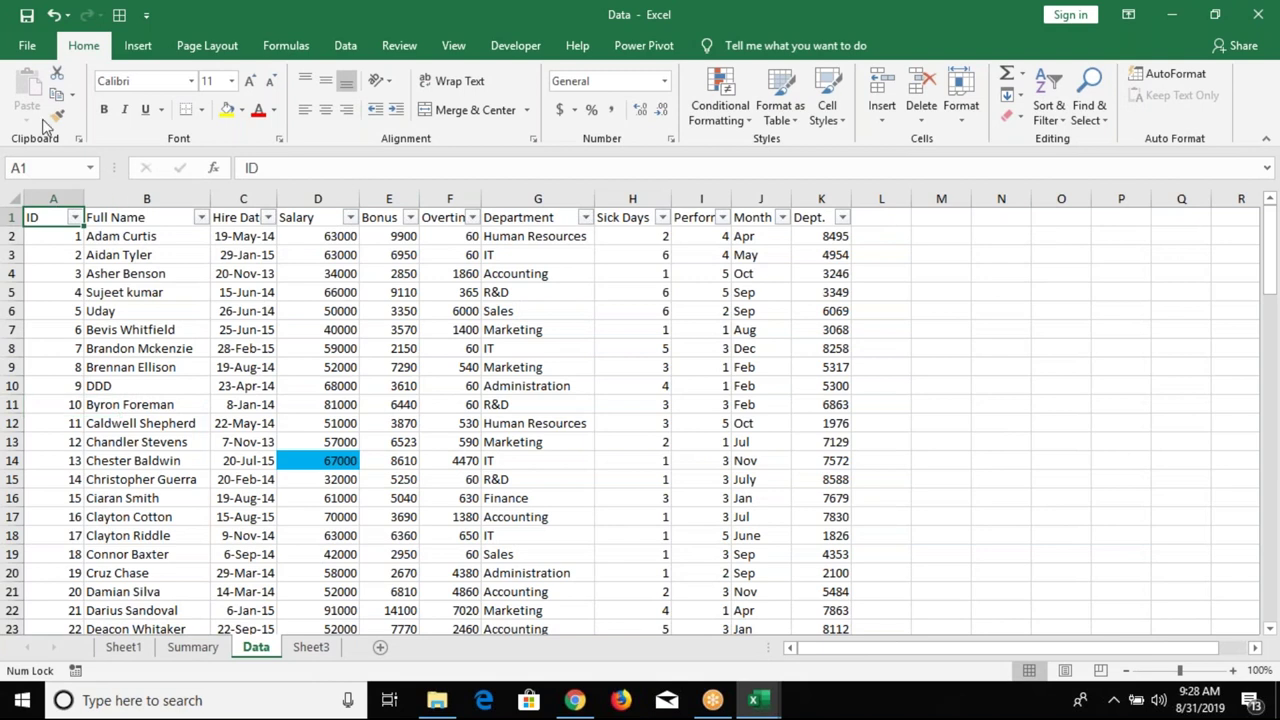
click(36, 50)
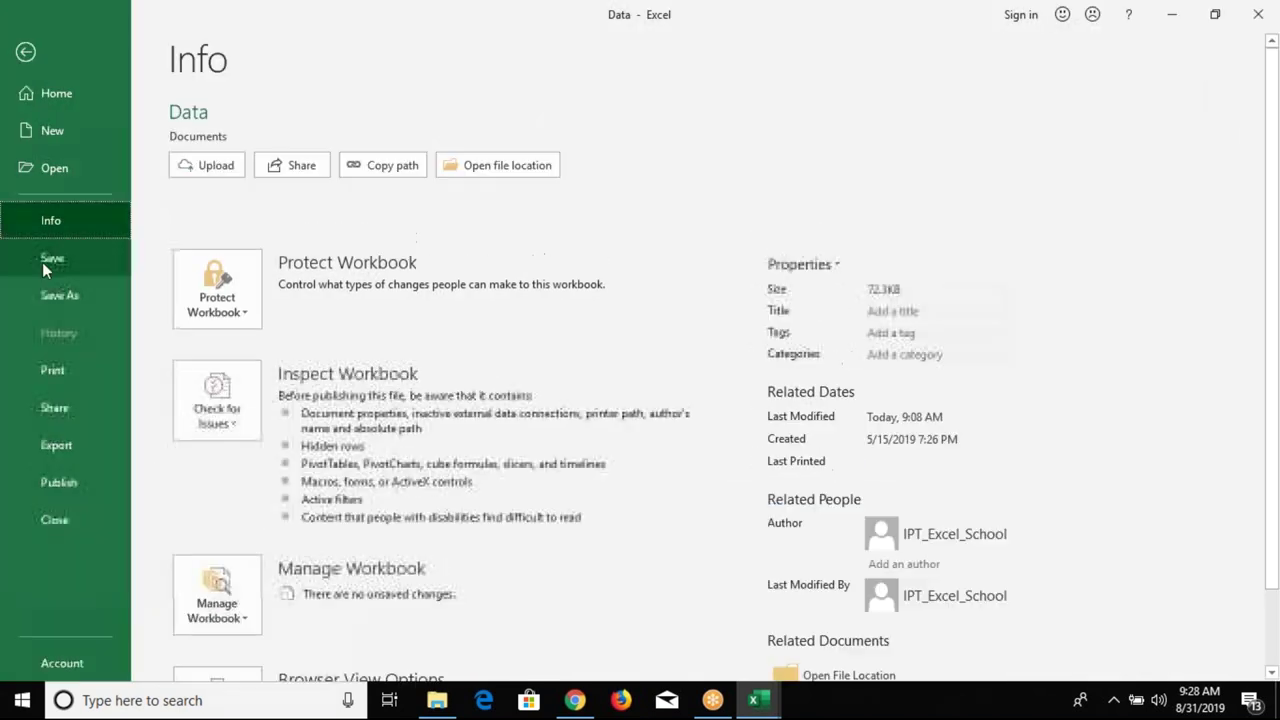
click(58, 376)
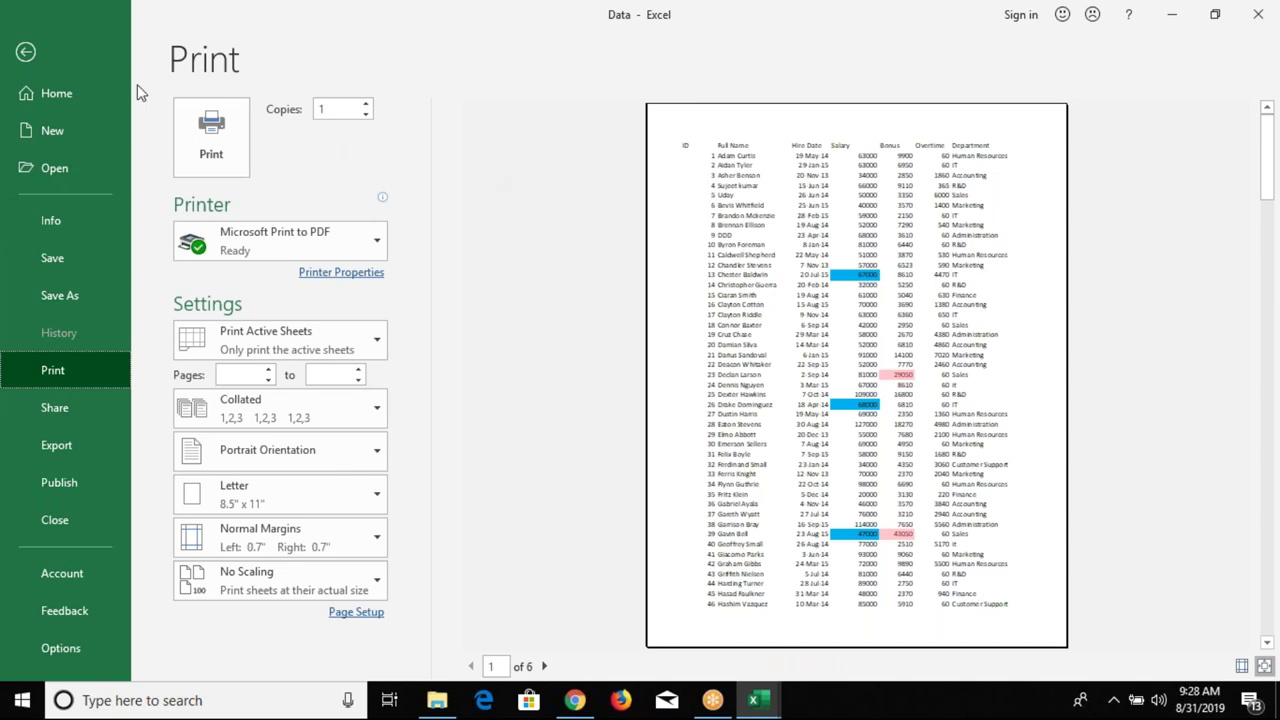
click(61, 54)
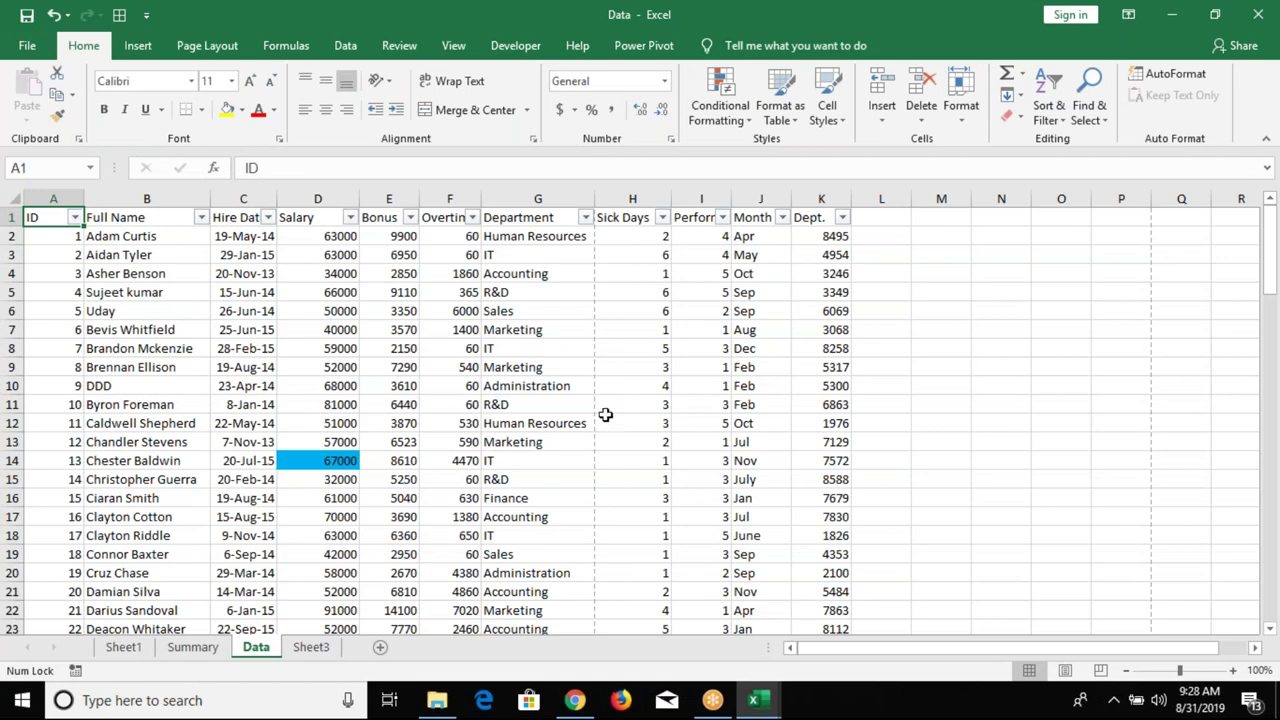
drag(570, 371, 50, 312)
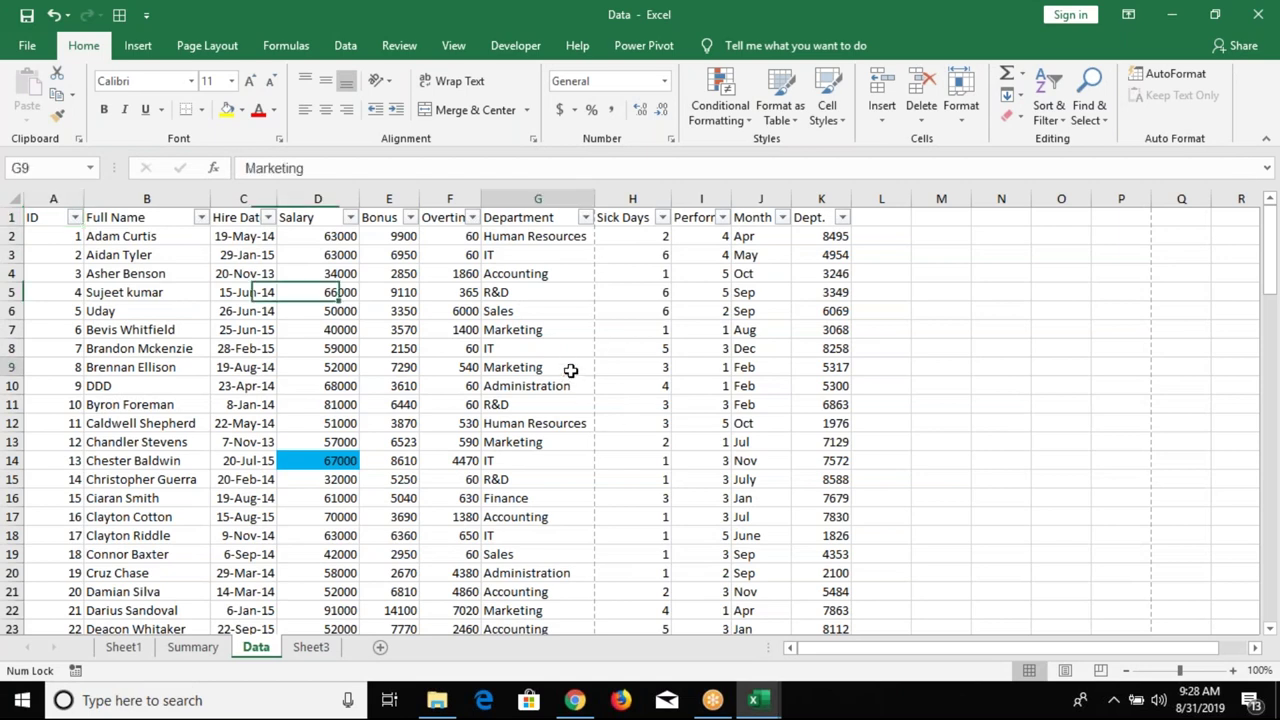
Apply the Narrow margin preset to the Data sheet.
click(281, 276)
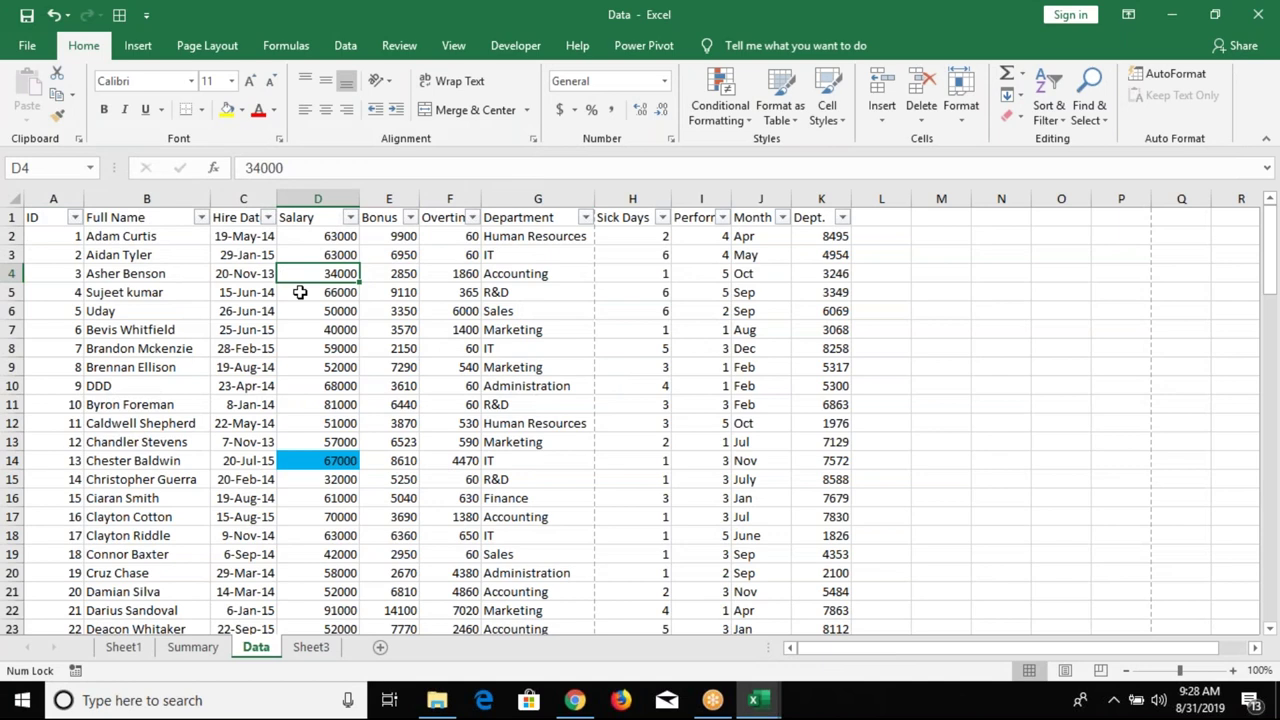
click(238, 50)
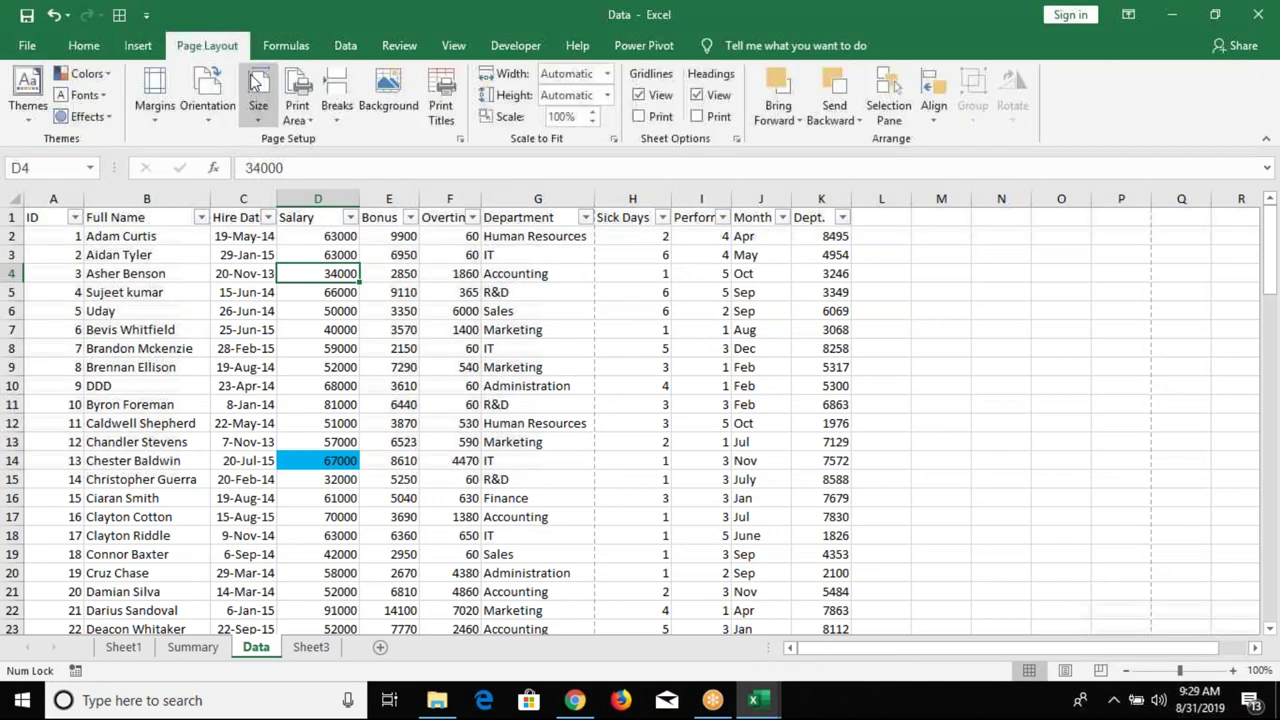
key(Down)
key(Down)
key(Down)
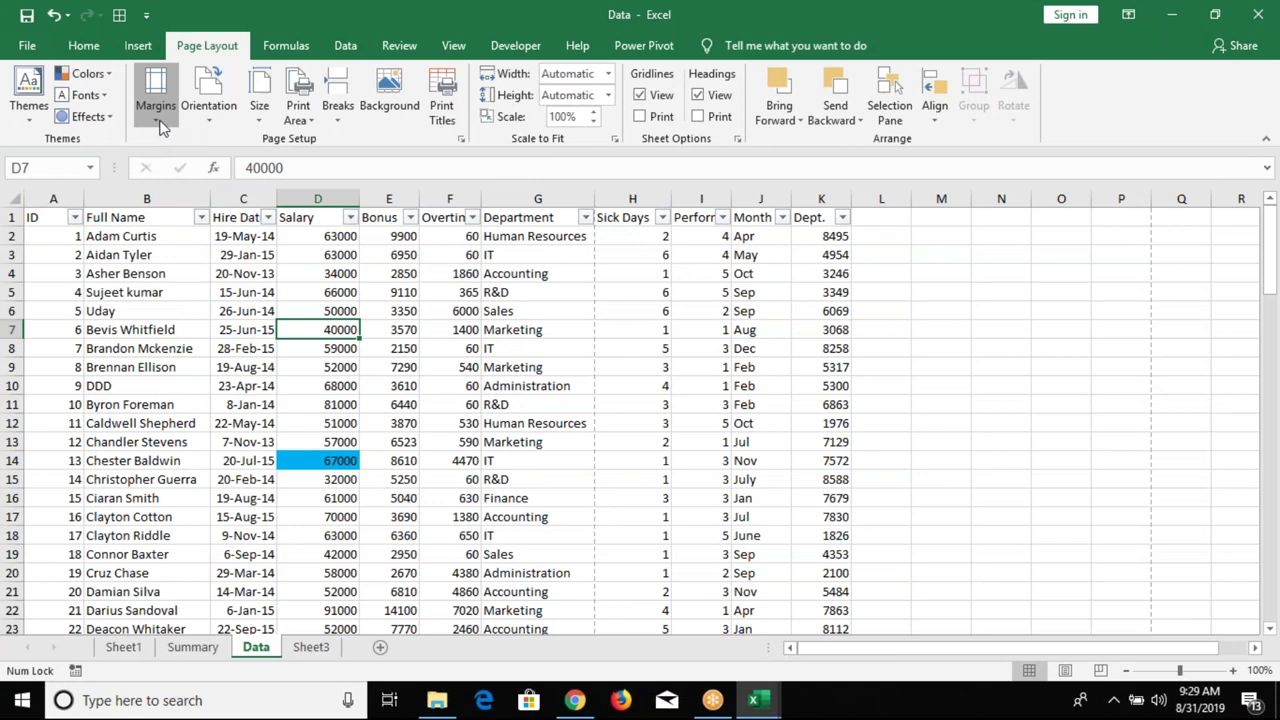
click(160, 120)
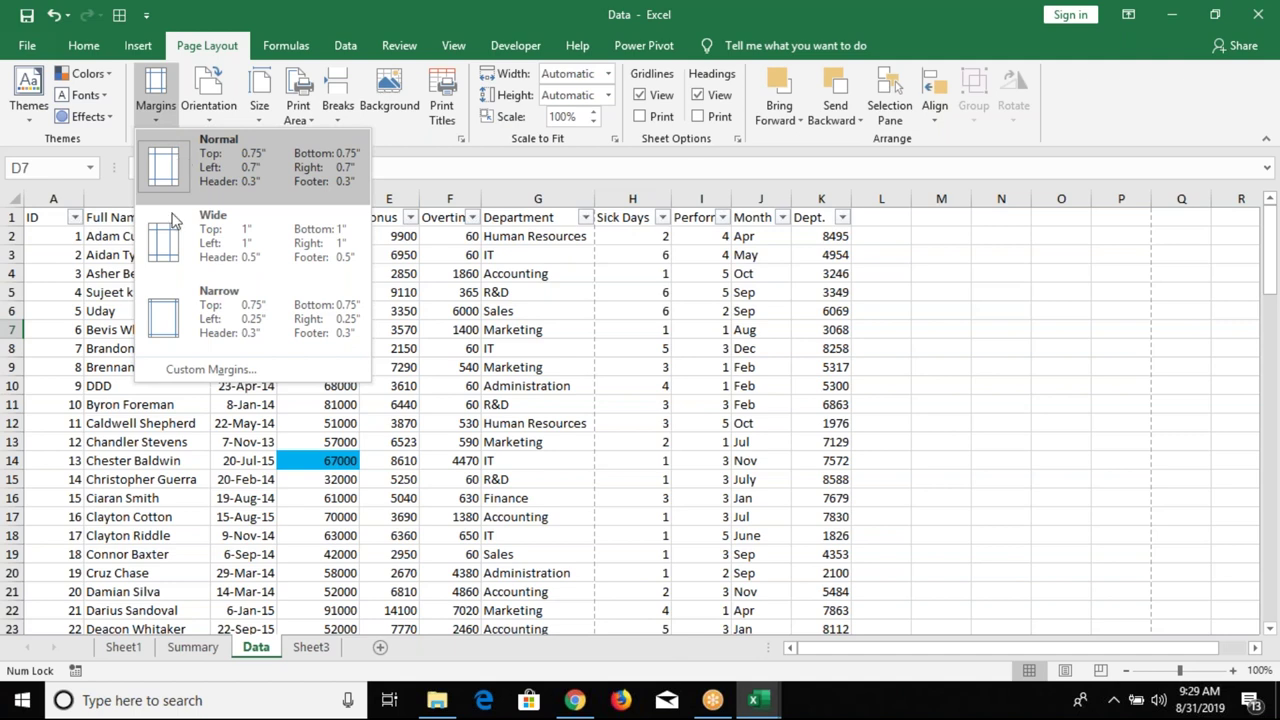
click(163, 338)
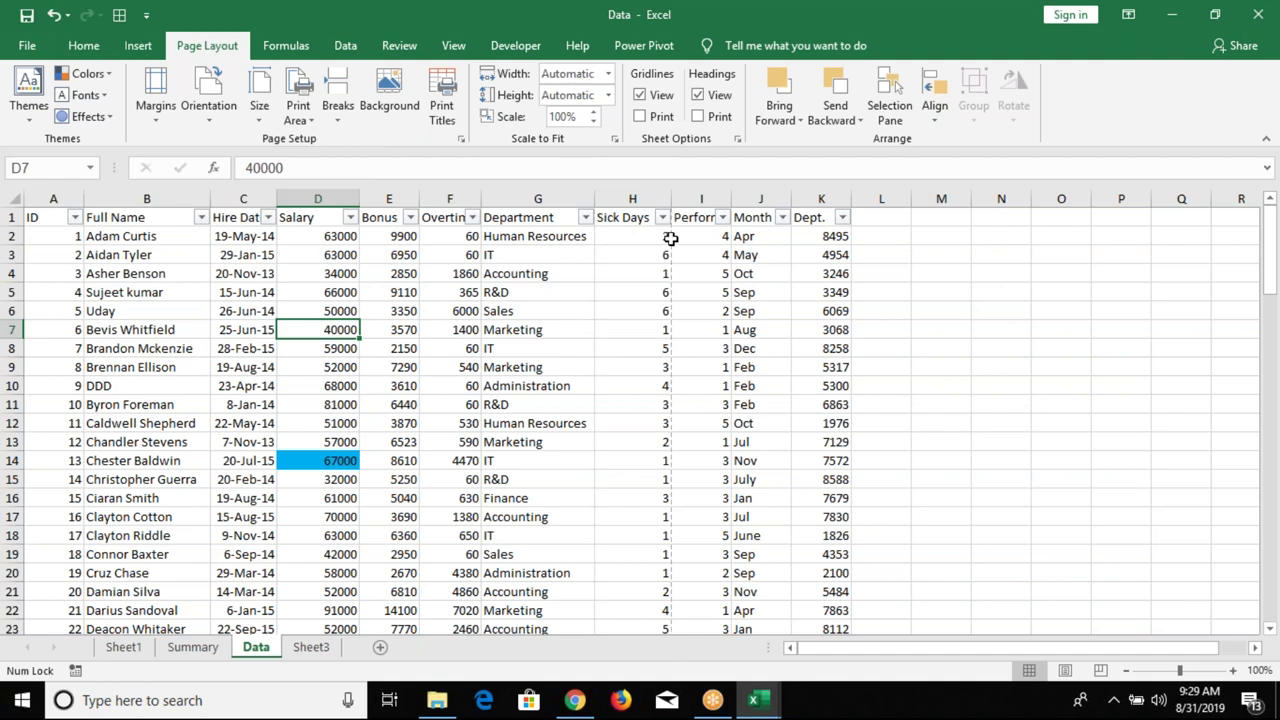
click(625, 236)
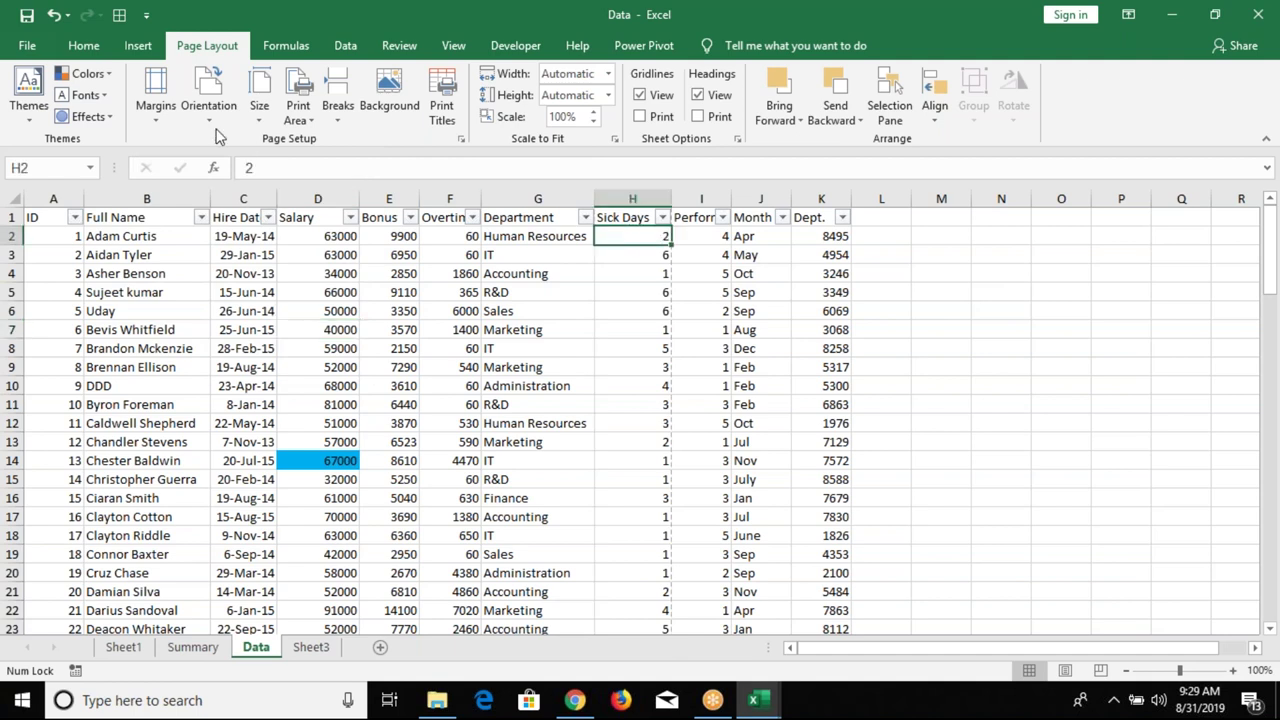
click(164, 117)
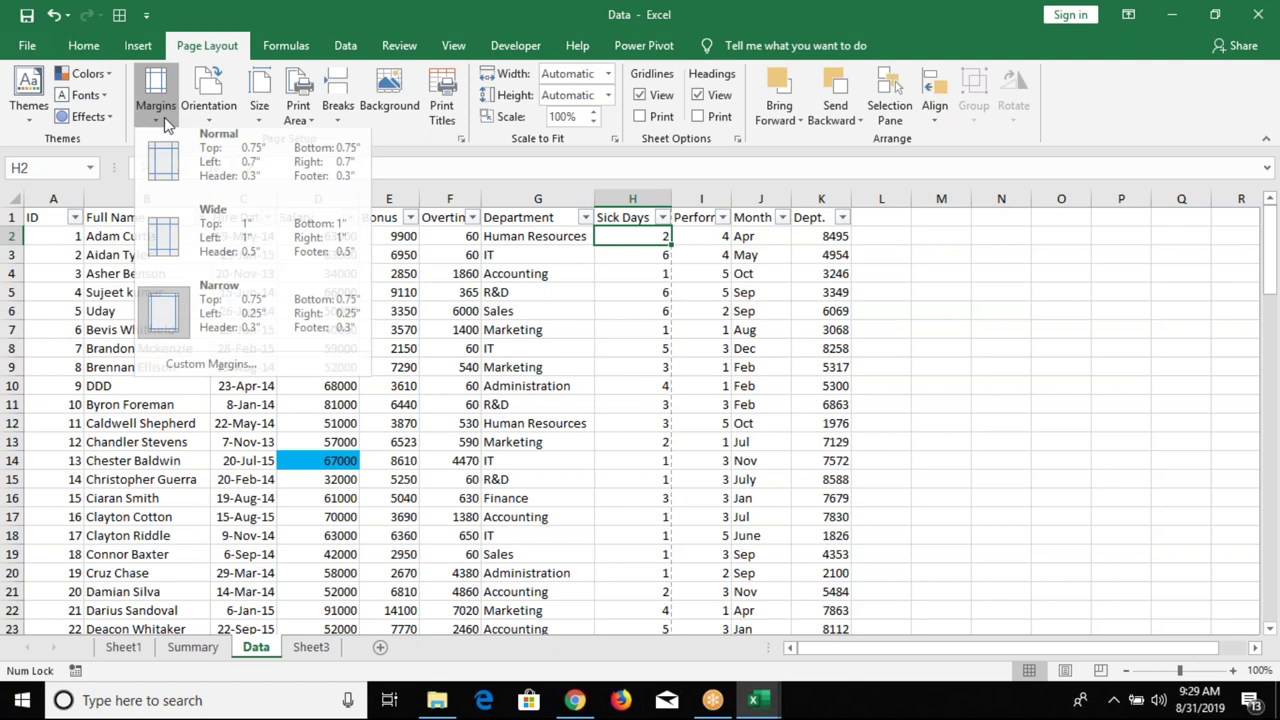
click(155, 316)
Select A1:K12, set the paper size to A4, then switch to the Summary sheet.
click(265, 311)
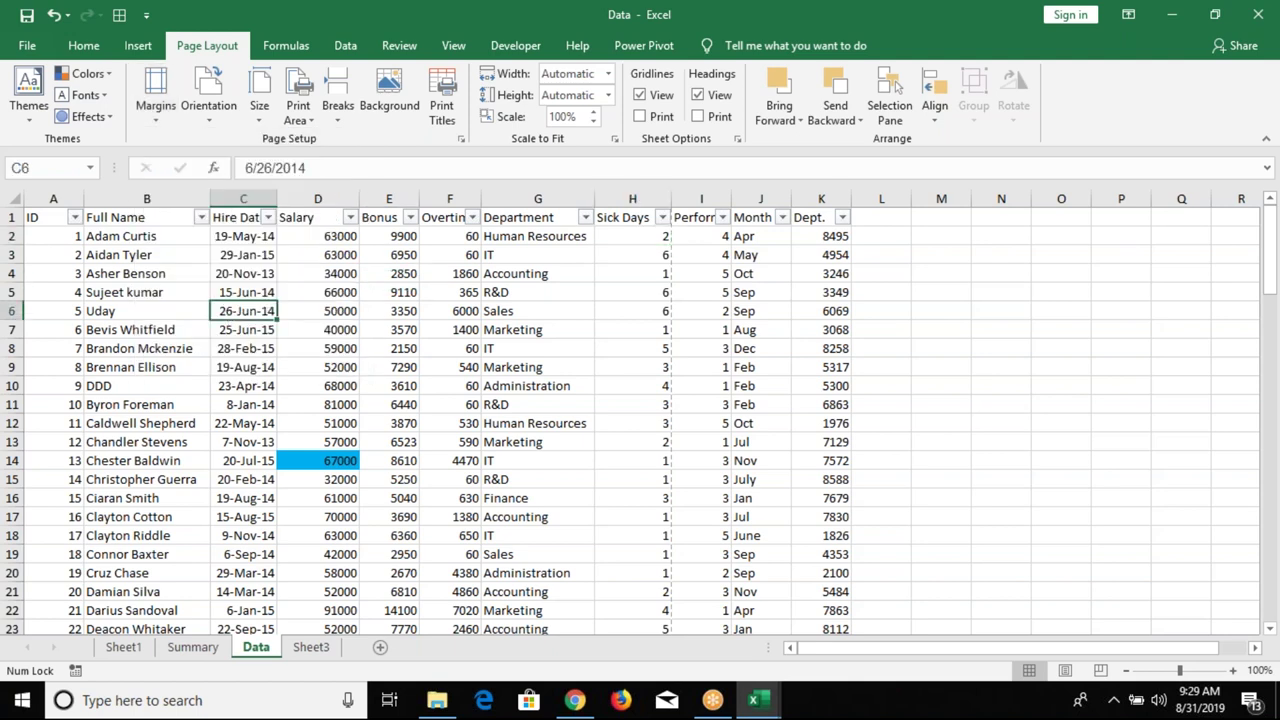
mouse_move(52, 222)
mouse_down()
mouse_move(888, 266)
mouse_move(829, 332)
mouse_move(814, 456)
mouse_up()
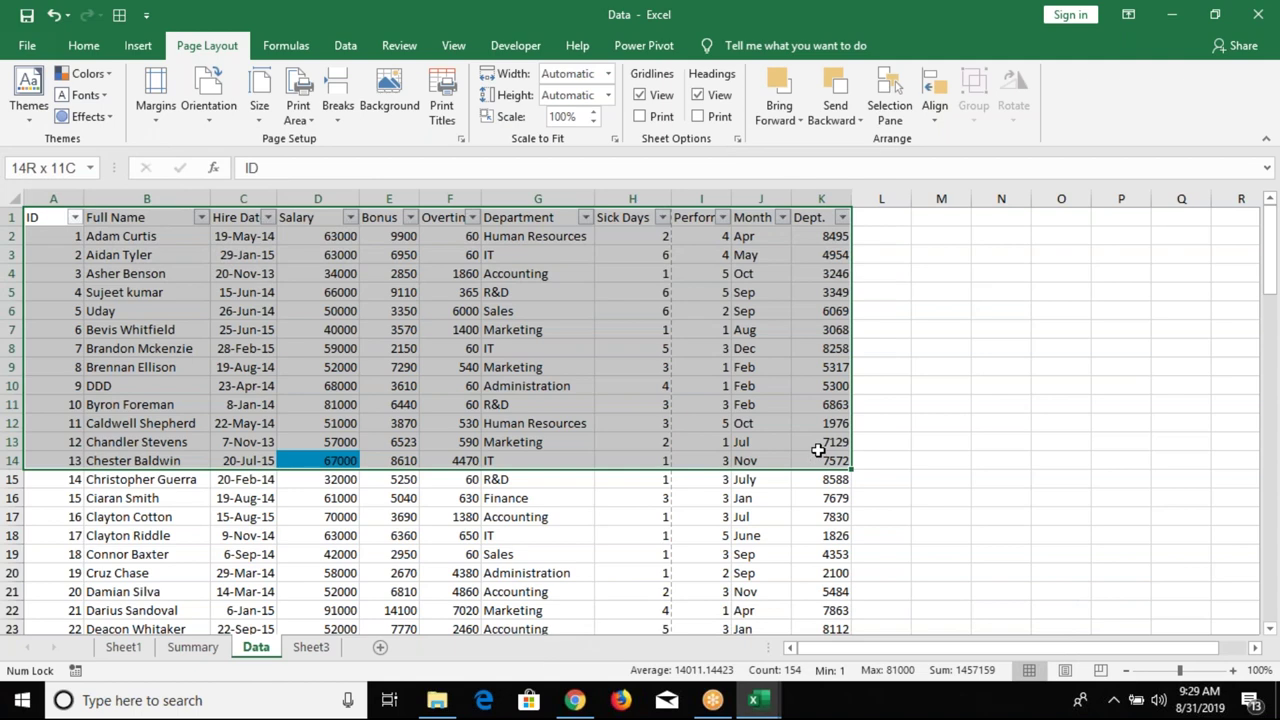
drag(814, 456, 816, 413)
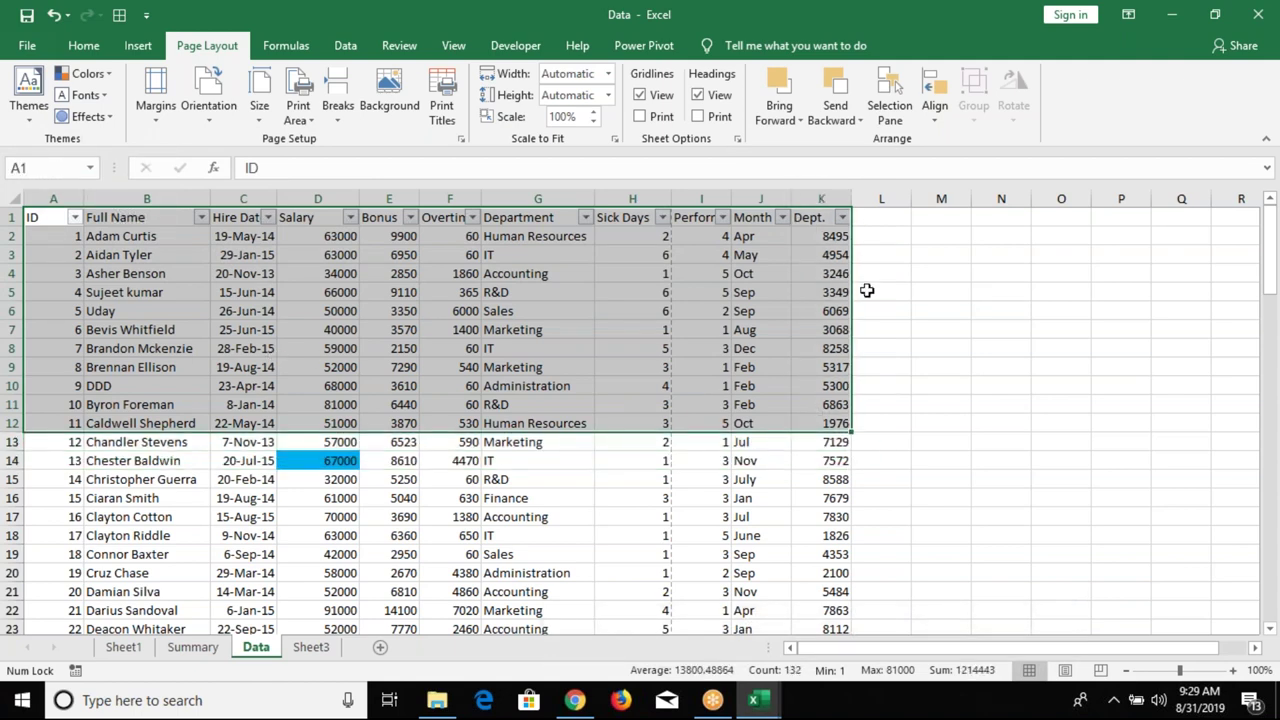
click(205, 112)
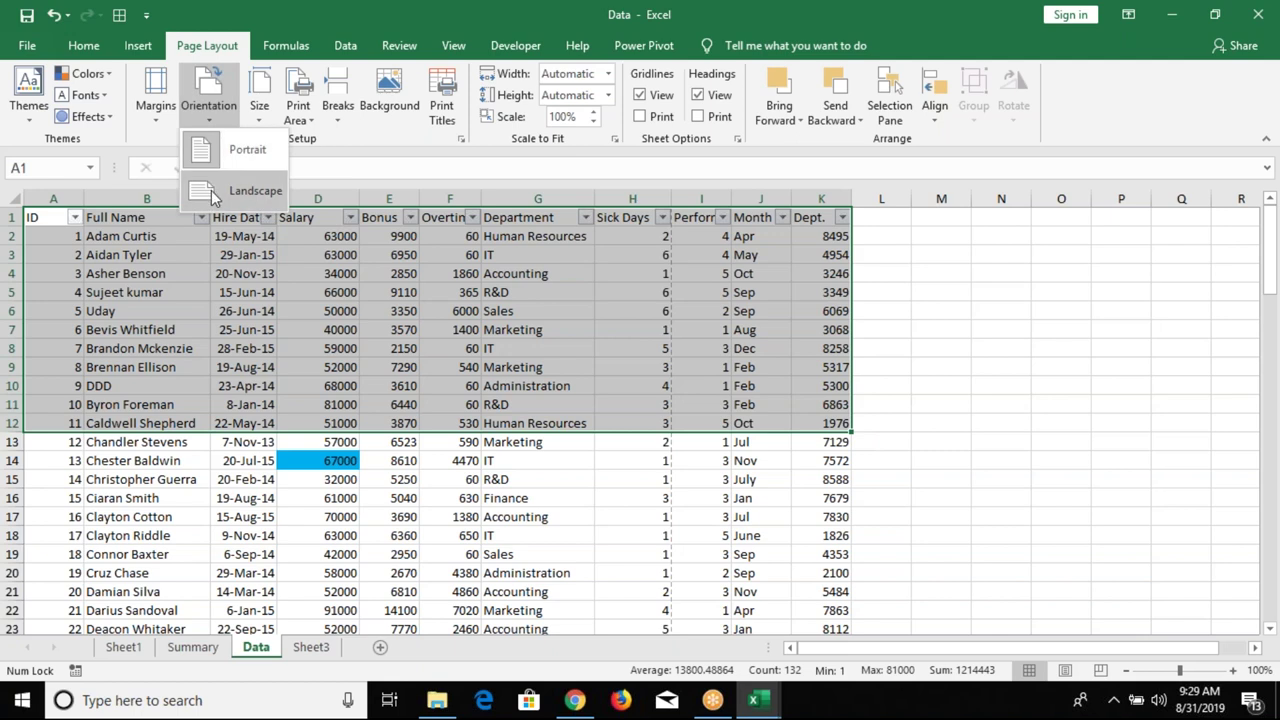
click(265, 308)
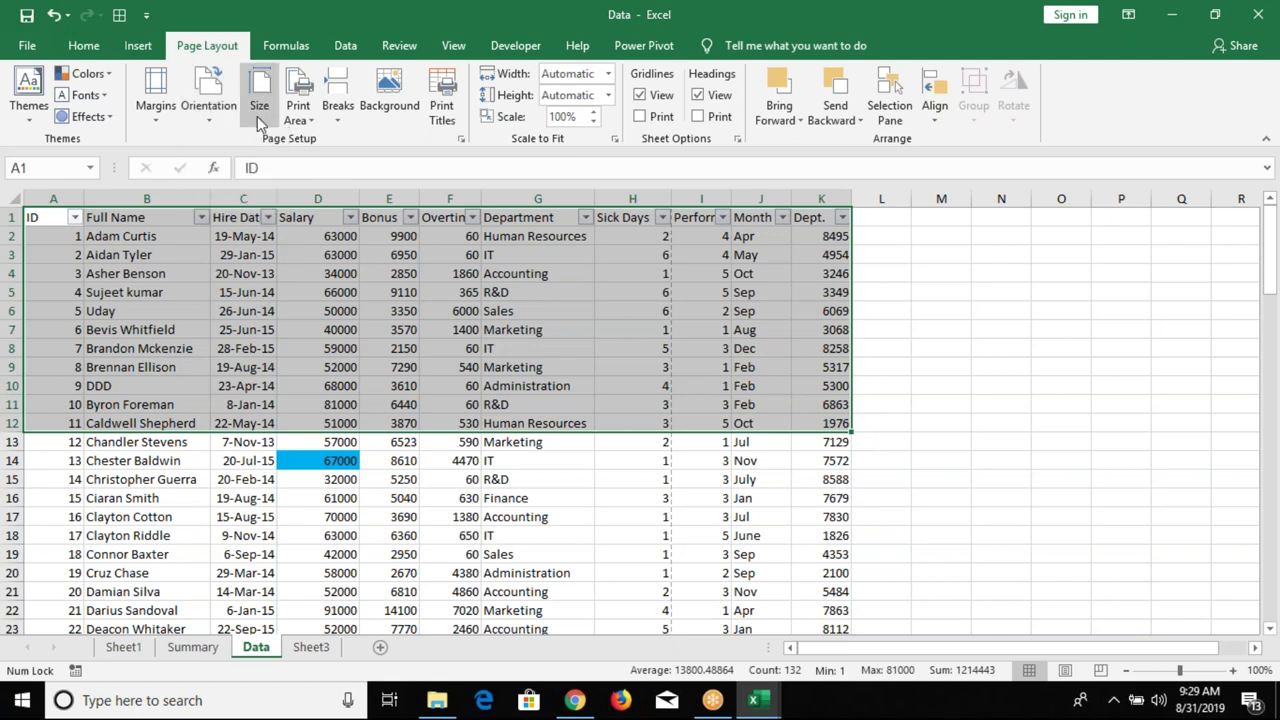
click(257, 120)
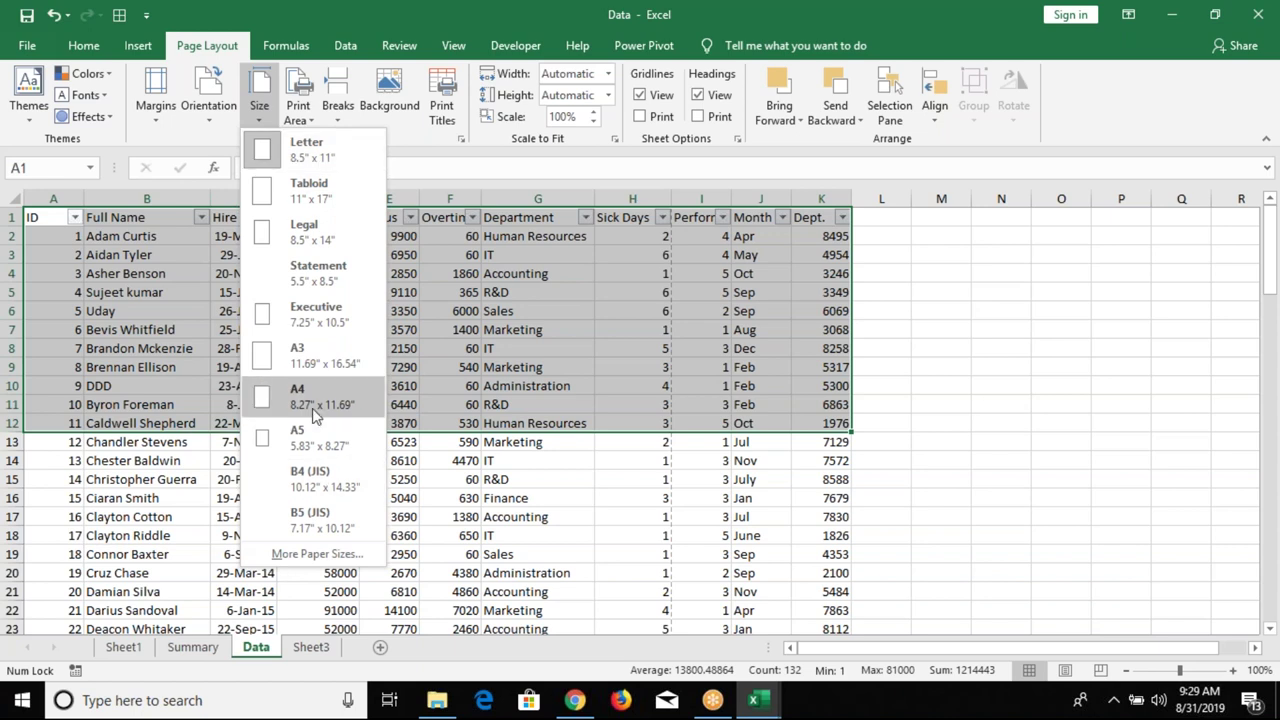
click(313, 410)
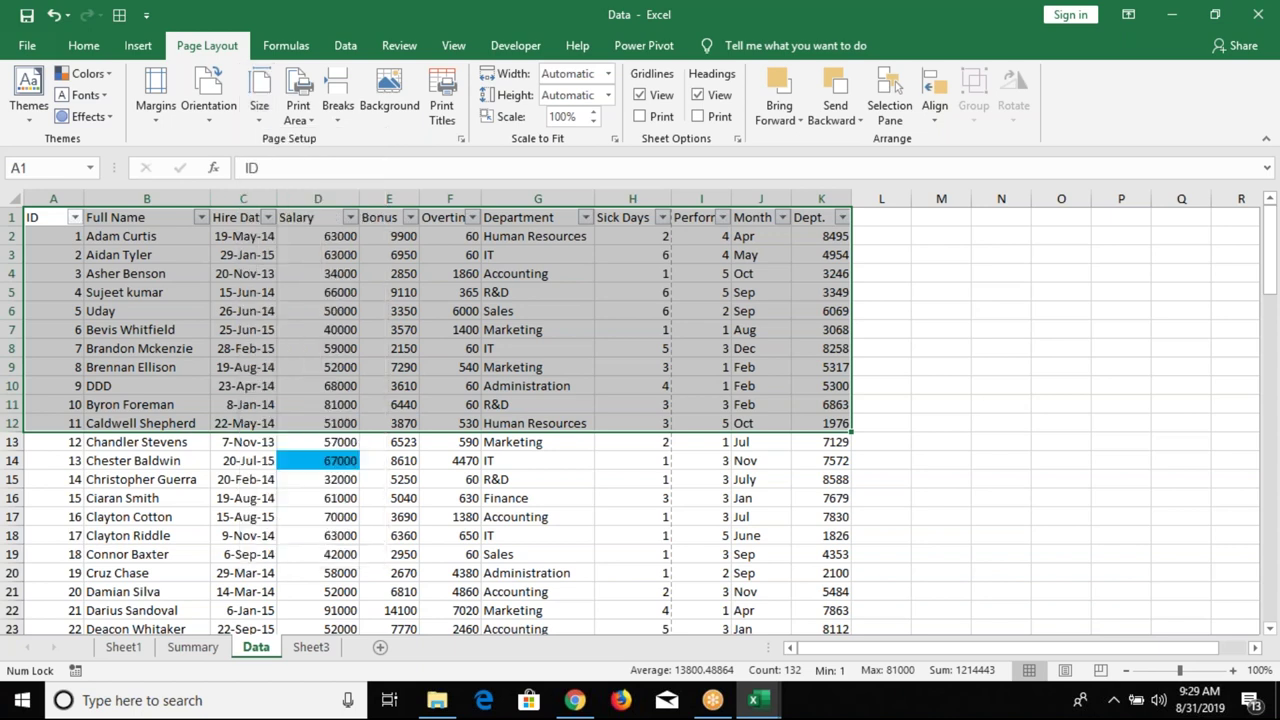
click(322, 329)
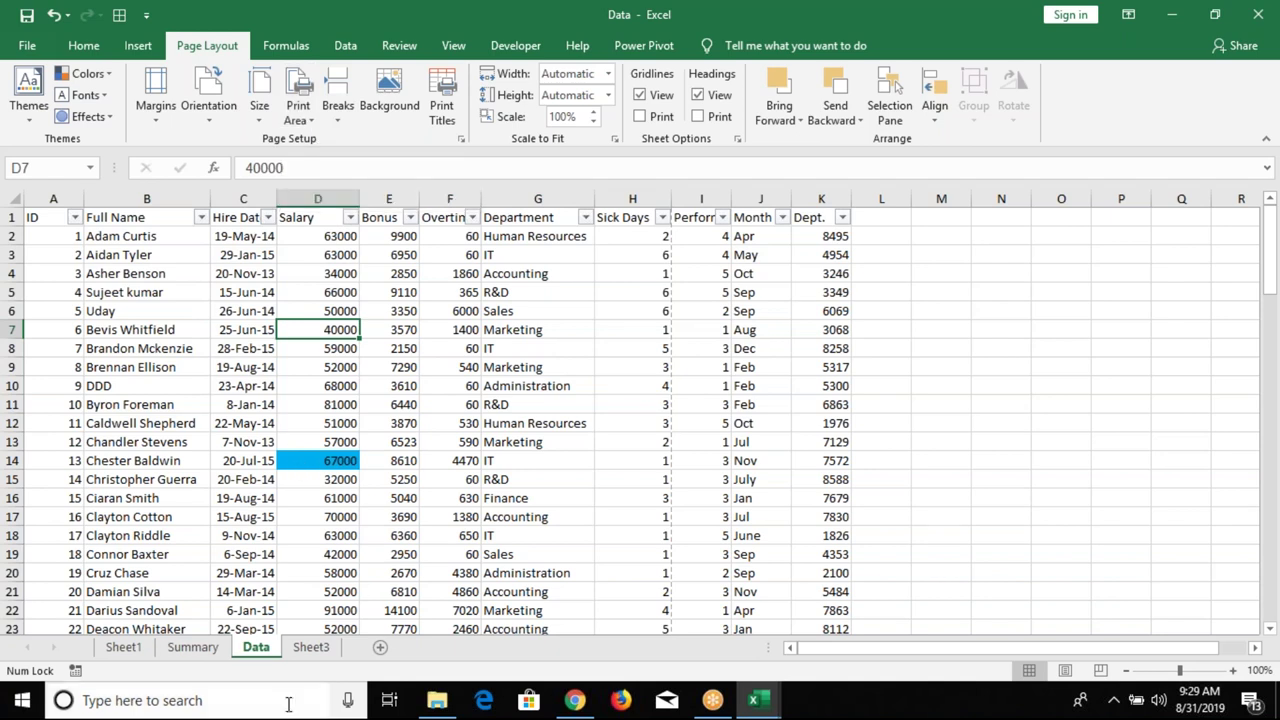
click(215, 648)
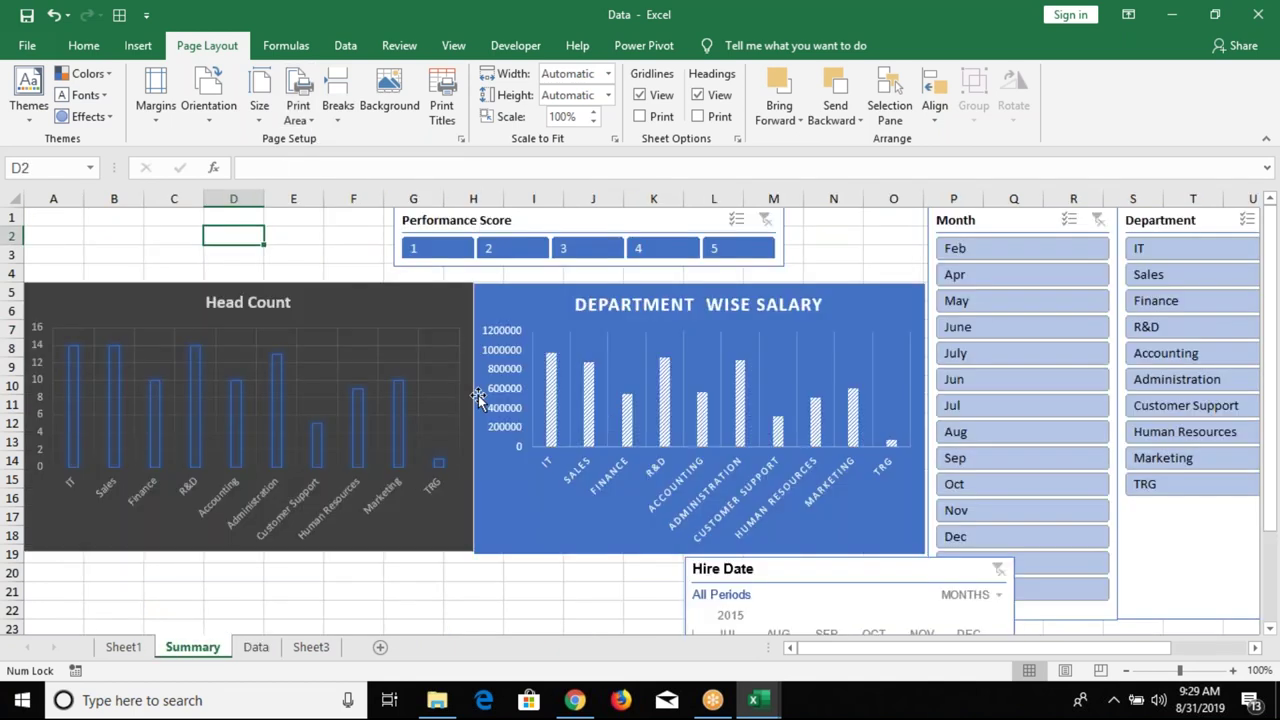
Set the Summary dashboard to print in Landscape orientation, then move to Sheet1.
scroll(478, 398, down, 2)
scroll(476, 394, up, 2)
key(ctrl+p)
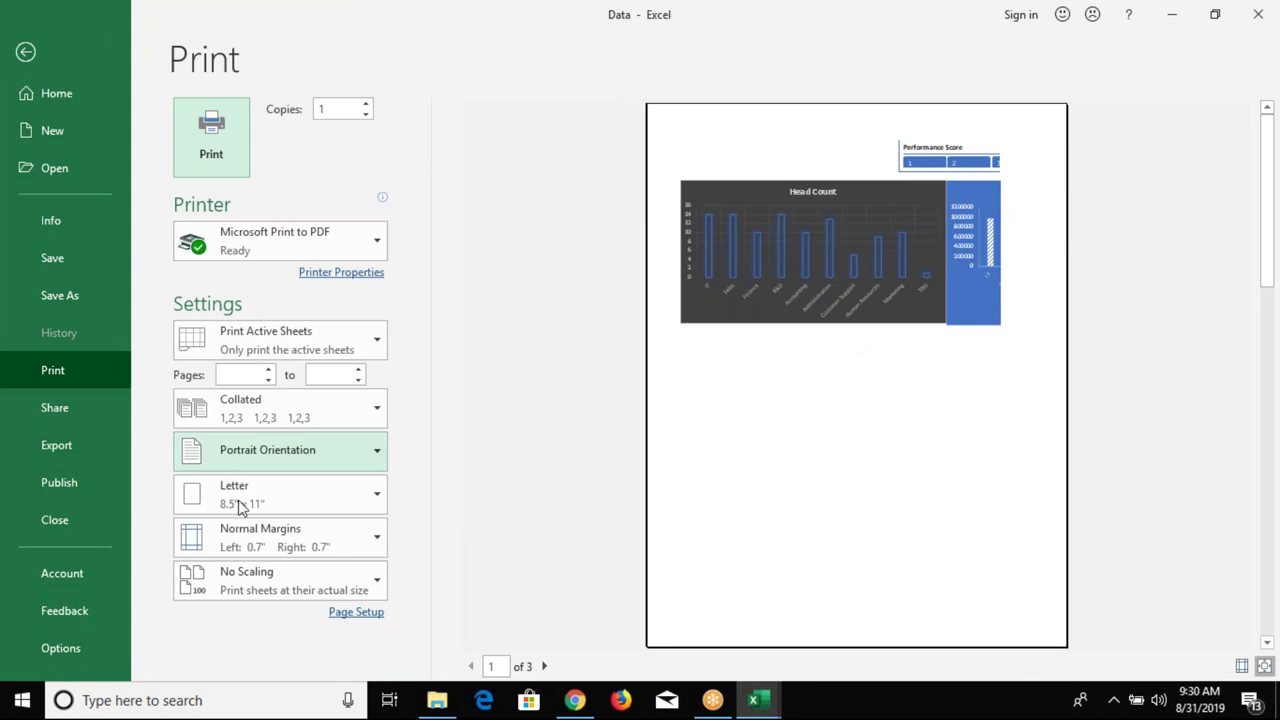
click(262, 472)
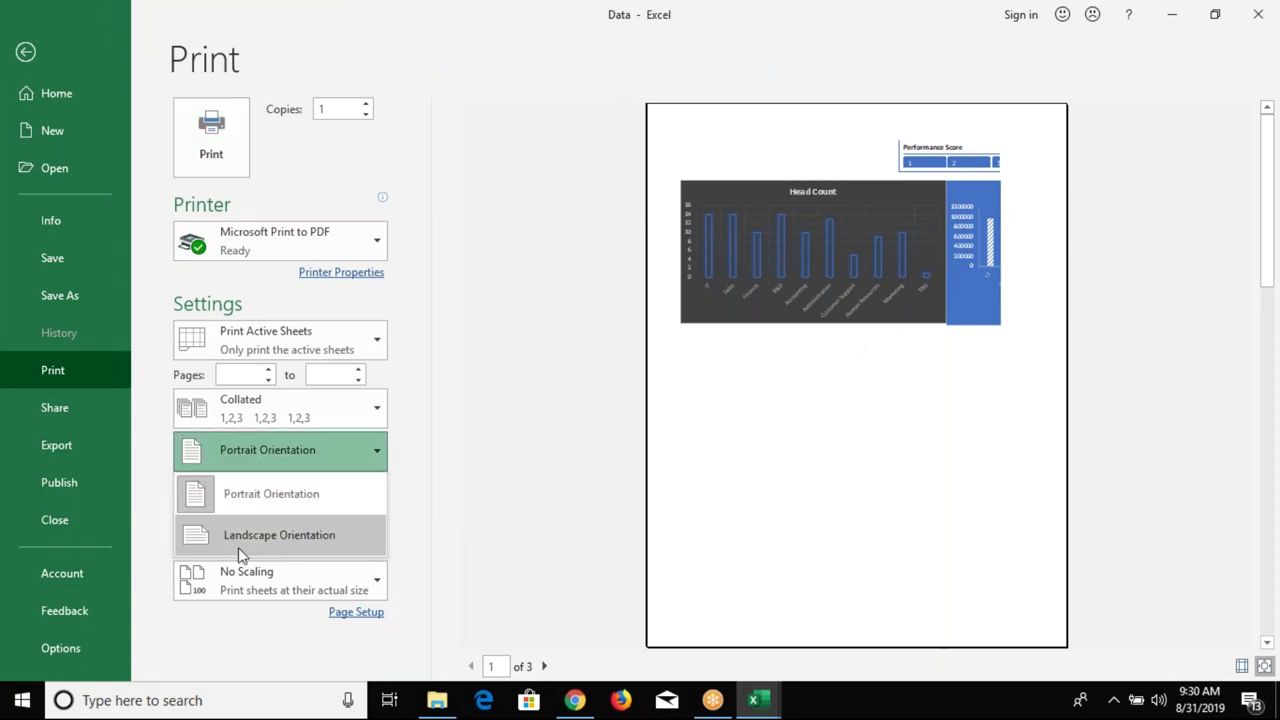
click(236, 542)
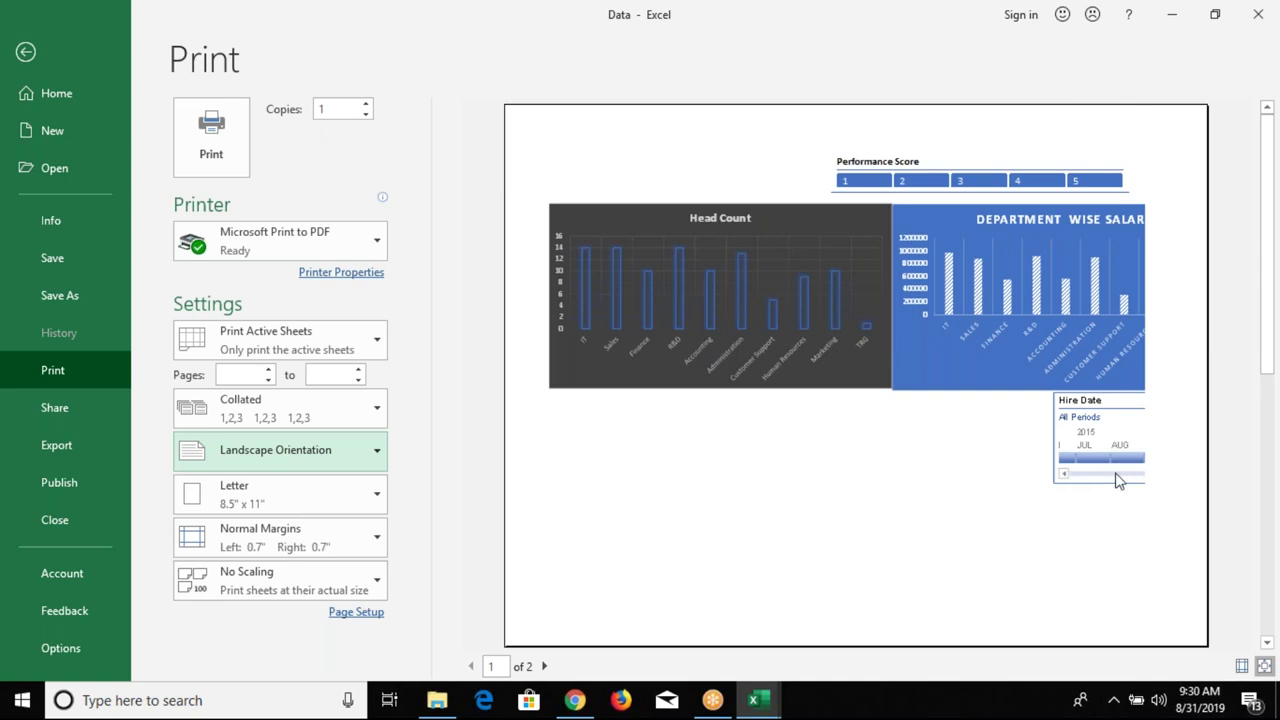
key(Escape)
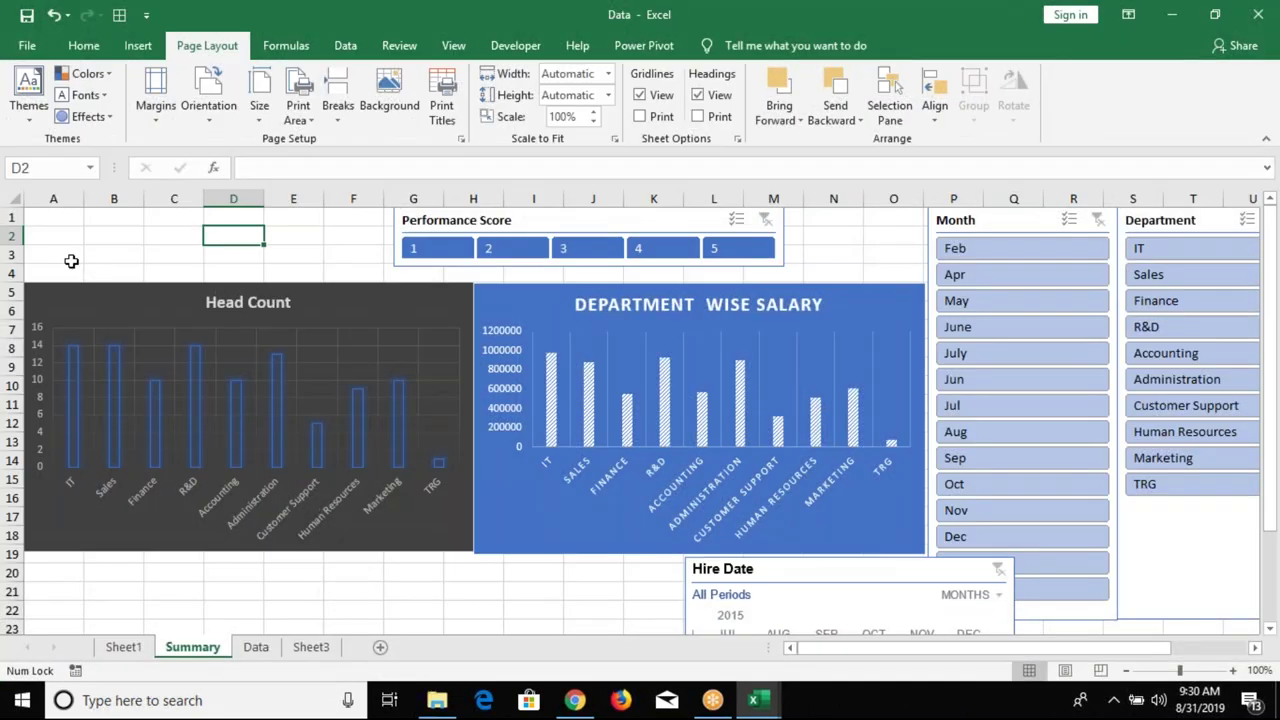
click(55, 271)
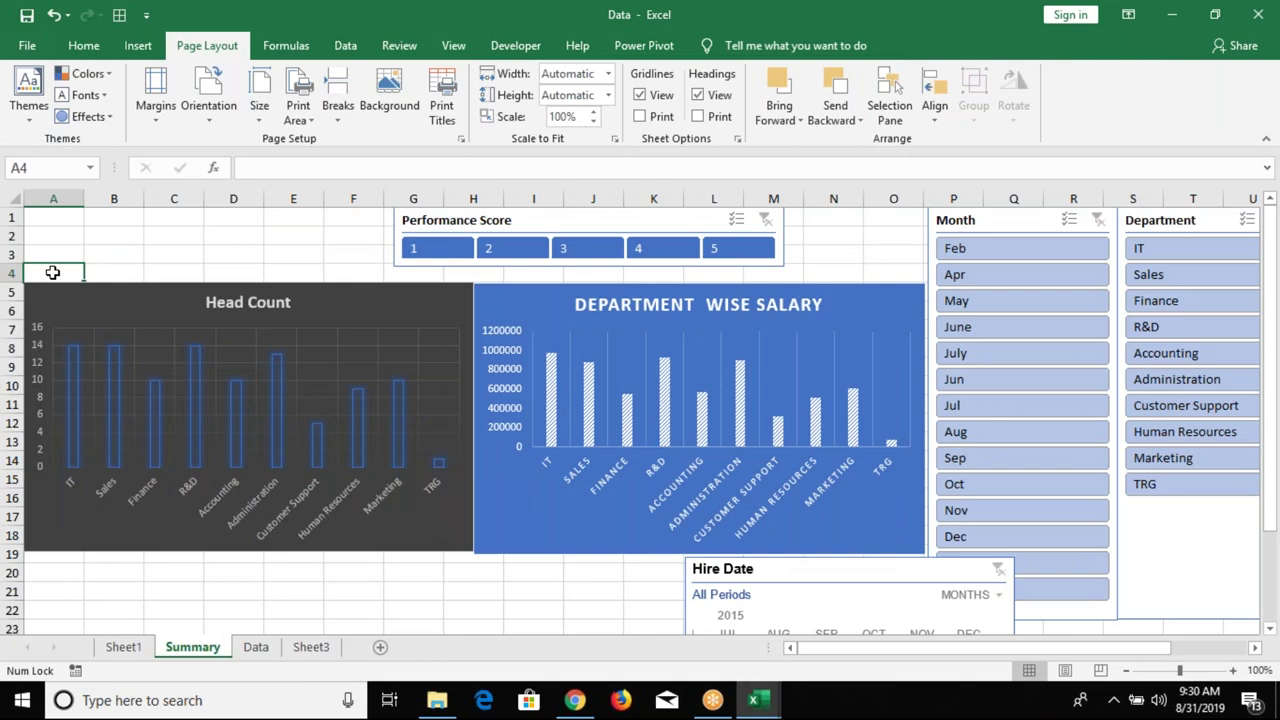
click(140, 647)
Make the A4:K15 pivot tables Sheet1's print area and preview them with Ctrl+P.
click(47, 280)
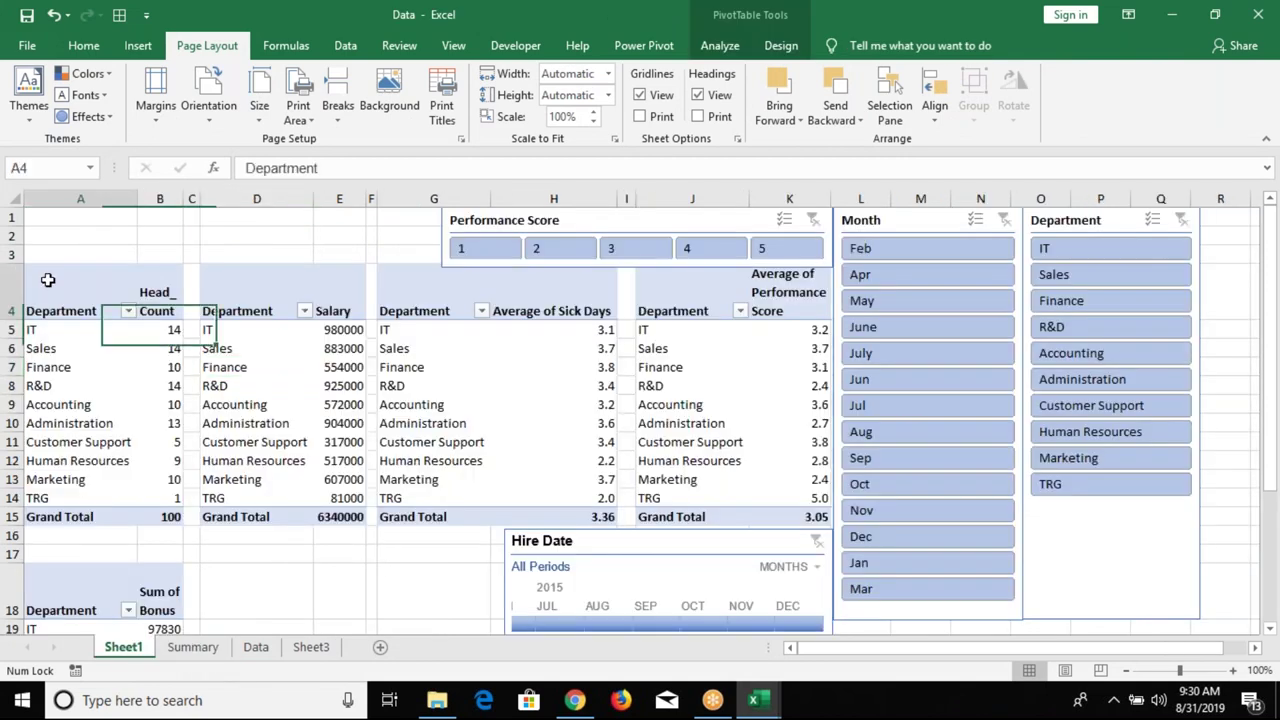
key(shift+Right)
key(shift+Right)
key(shift+Right)
key(shift+Right)
key(shift+Right)
key(shift+Right)
key(shift+Right)
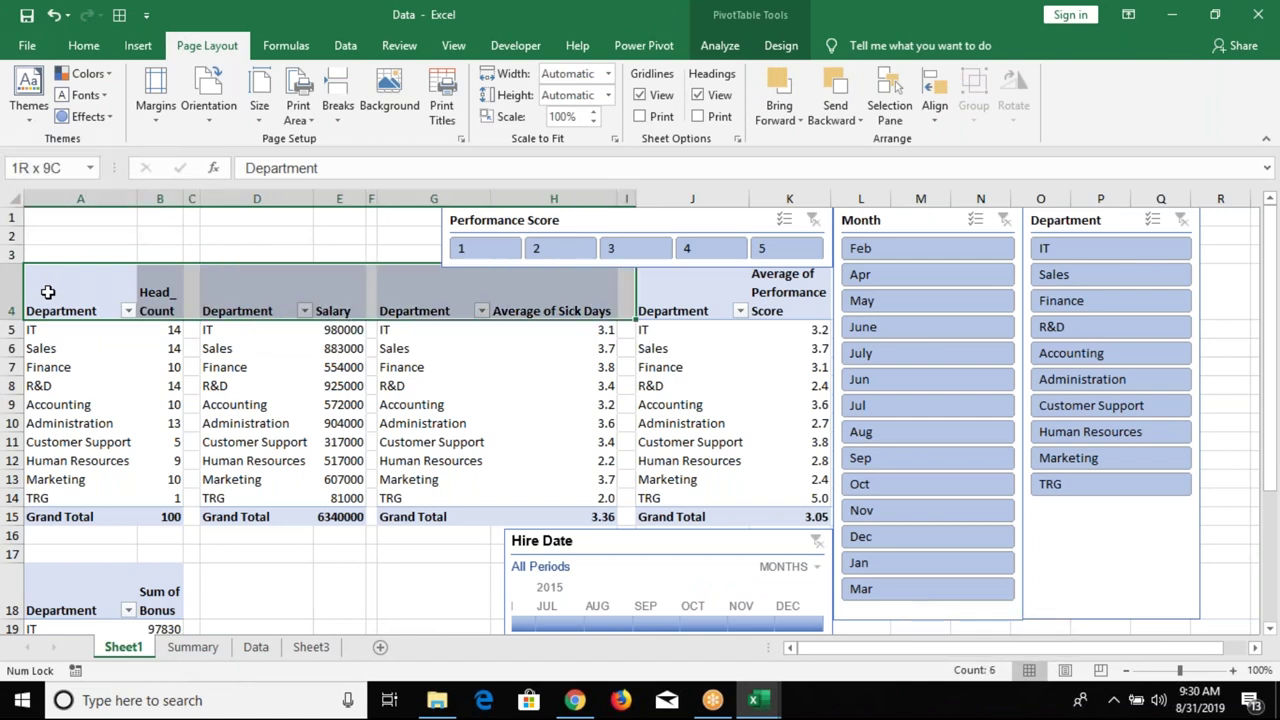
key(shift+Right)
key(shift+Right)
key(shift+Down)
key(shift+Down)
key(shift+Down)
key(shift+Down)
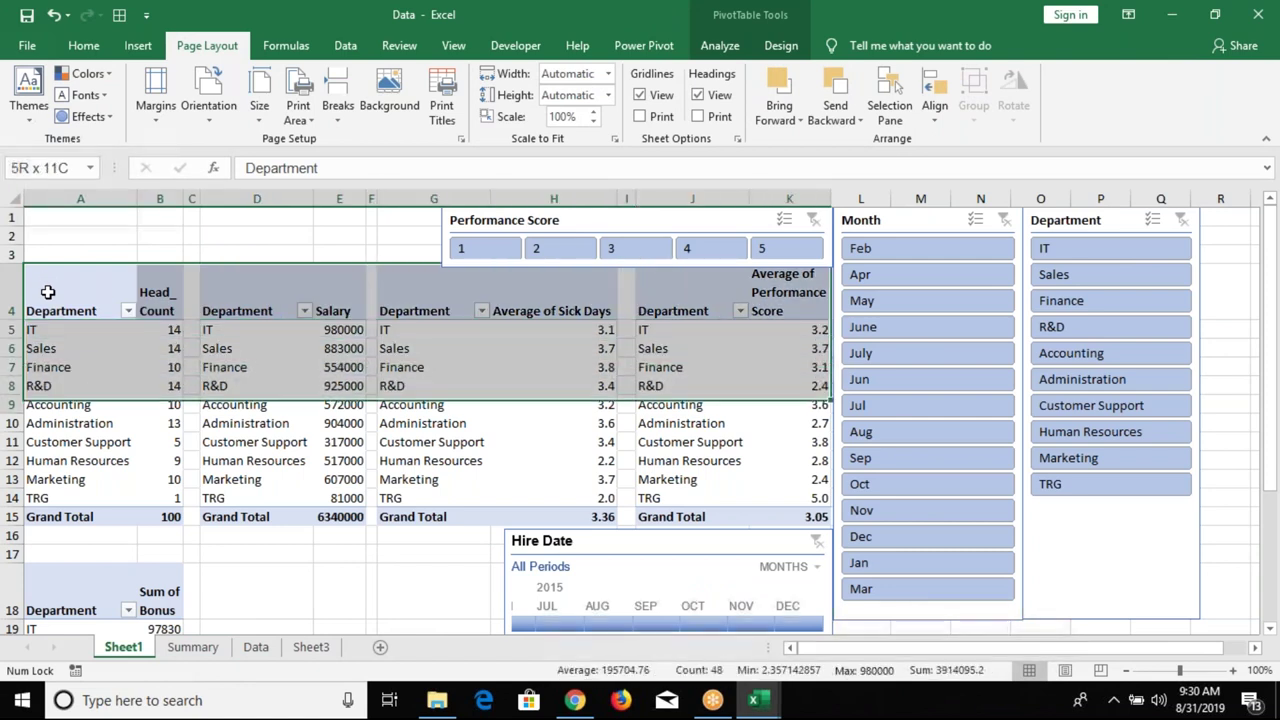
key(shift+Down)
key(shift+Down)
key(shift+Down)
key(shift+Down)
key(shift+Down)
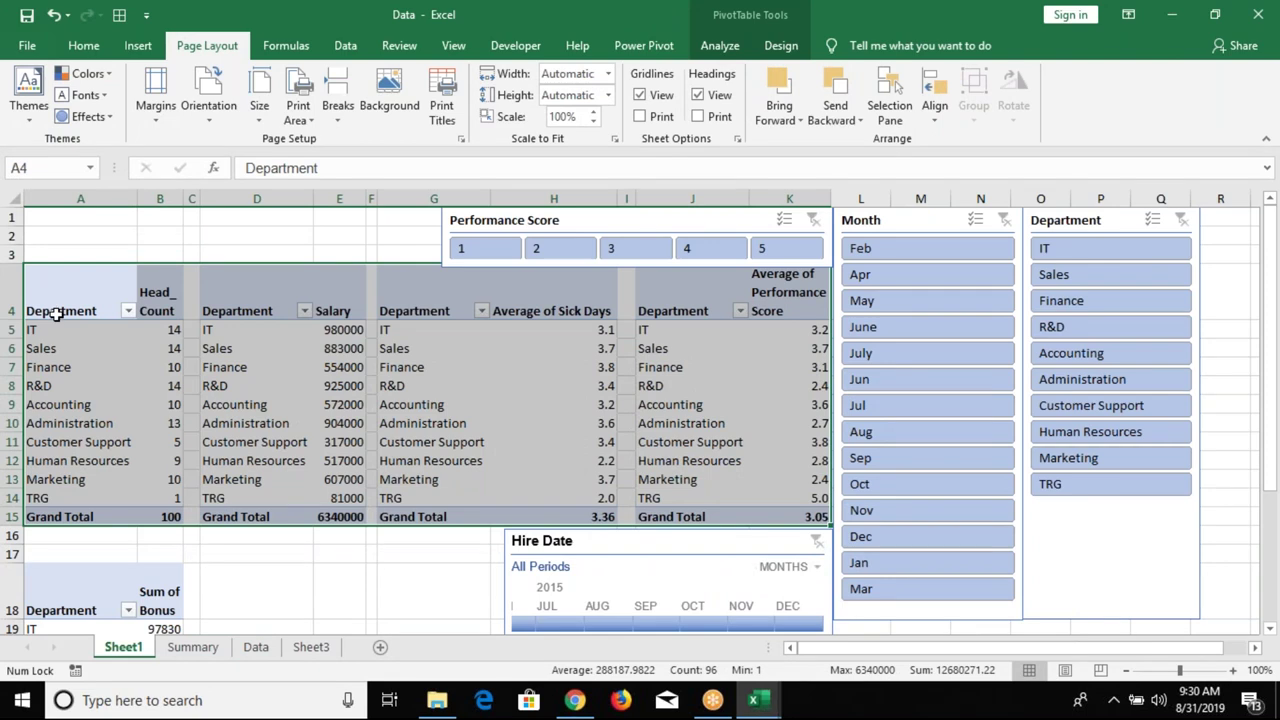
click(337, 121)
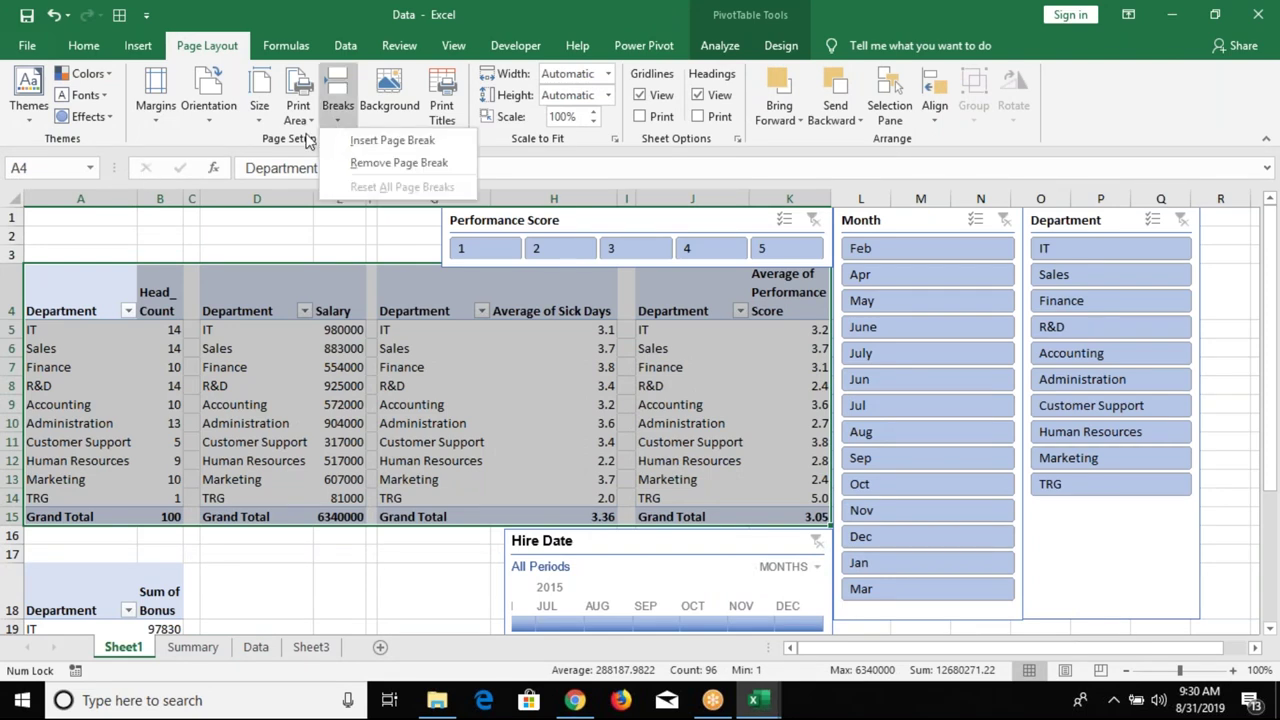
click(298, 118)
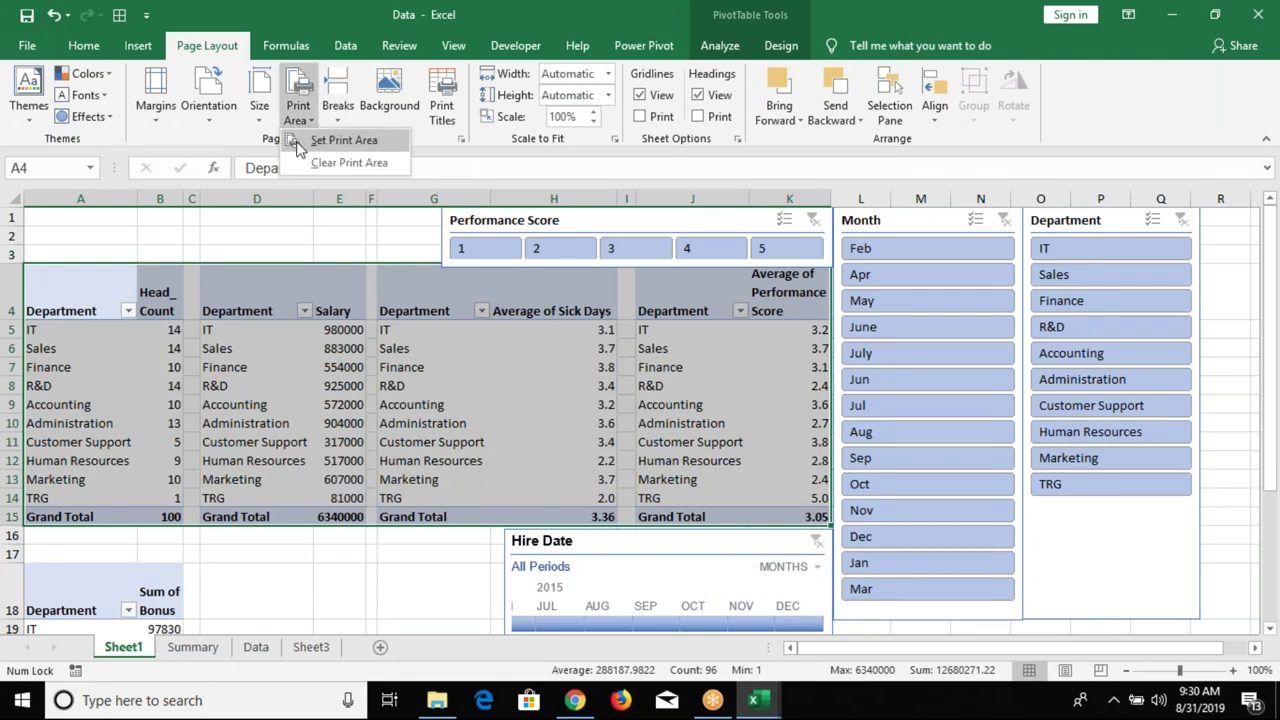
click(298, 147)
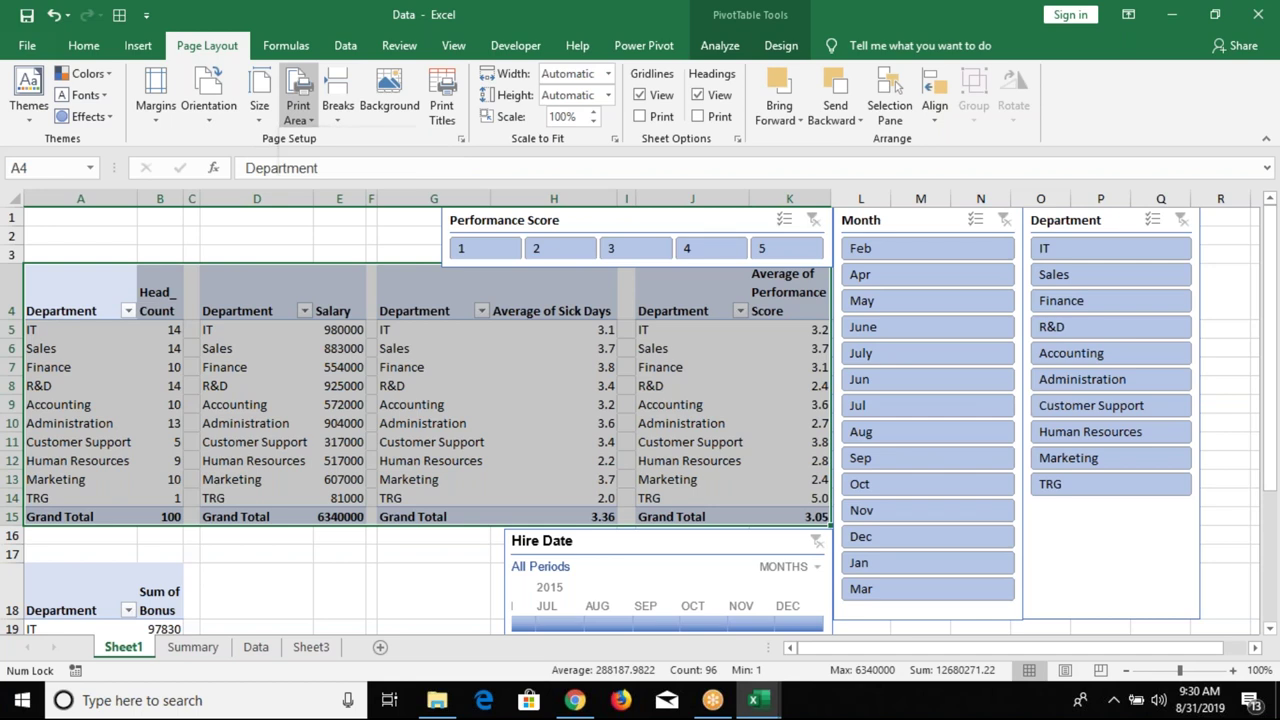
click(232, 367)
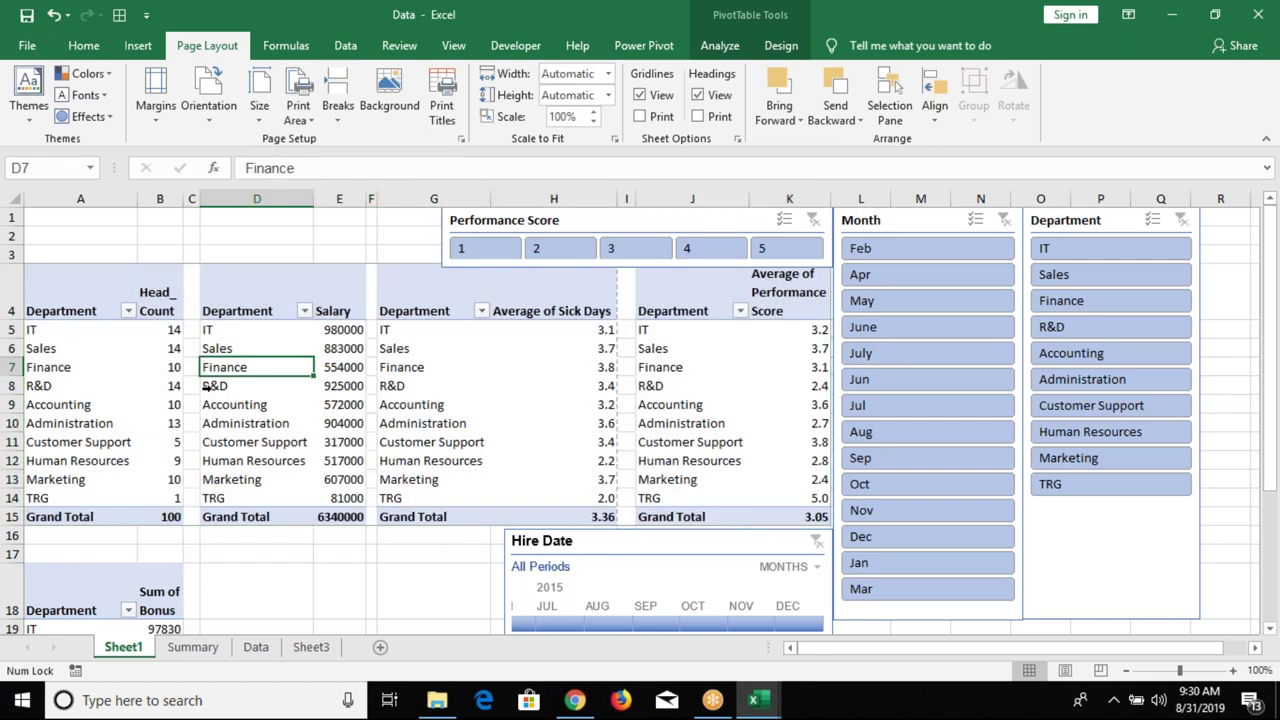
key(ctrl+p)
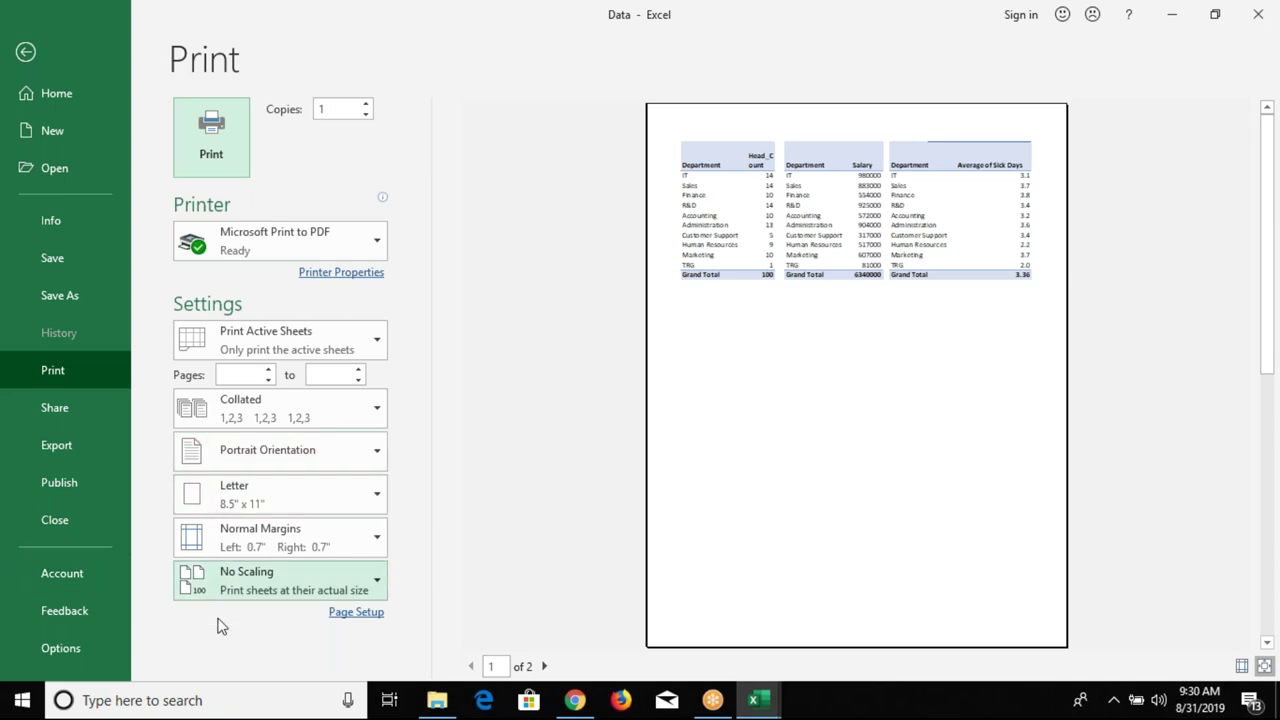
Choose Narrow margins (0.25" left and right) for Sheet1's printout and return to the worksheet.
click(212, 553)
click(210, 472)
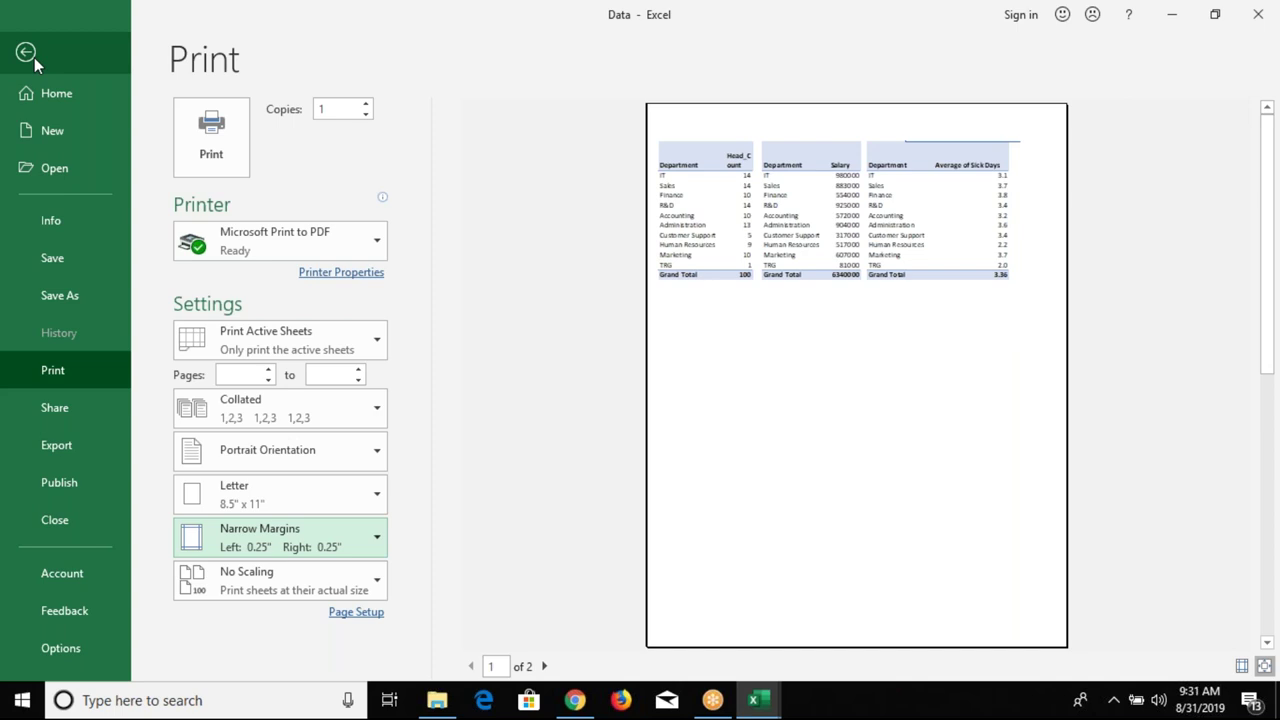
click(34, 57)
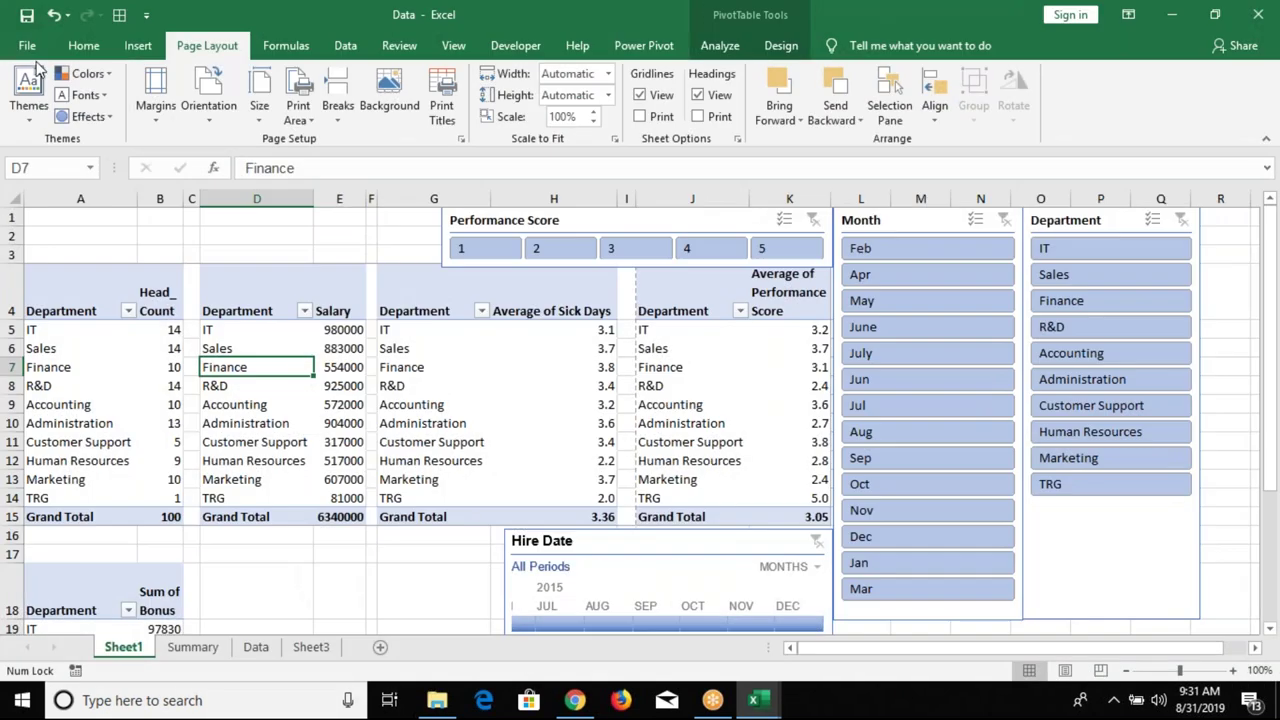
Leave the Department filter unchanged, select R&D in the head-count pivot, and show PivotTable Analyze.
mouse_move(566, 473)
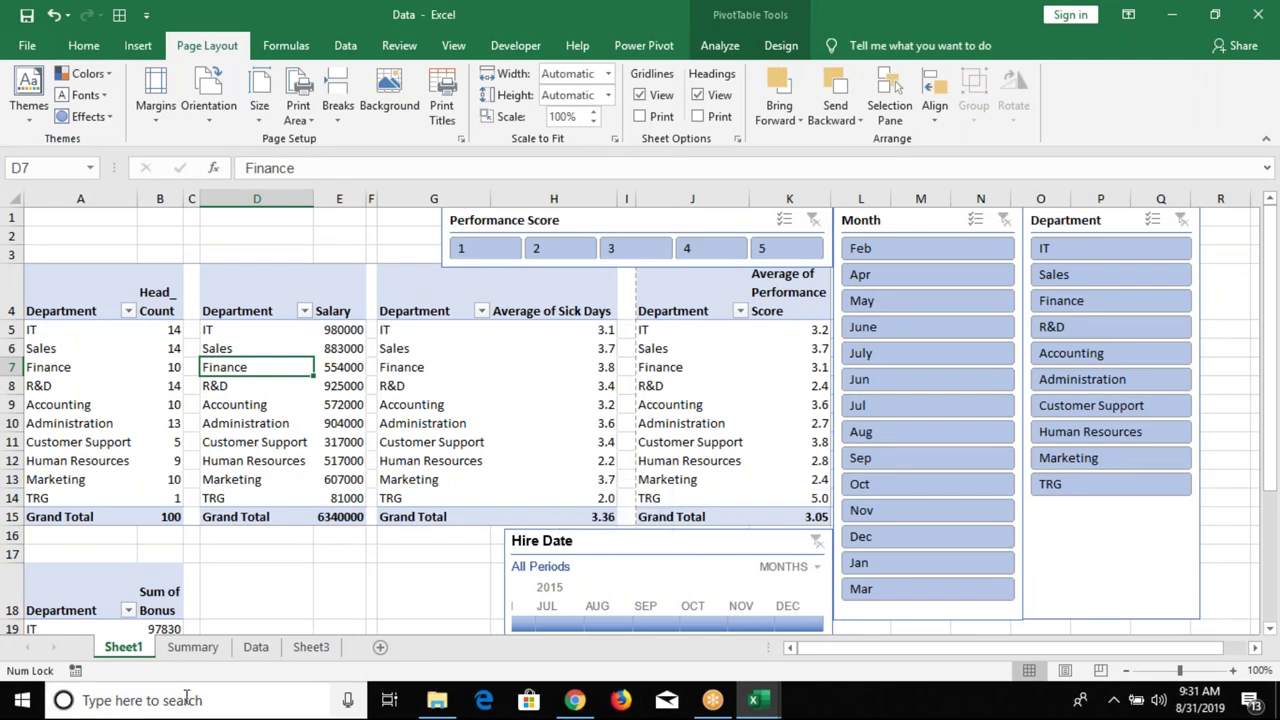
click(128, 311)
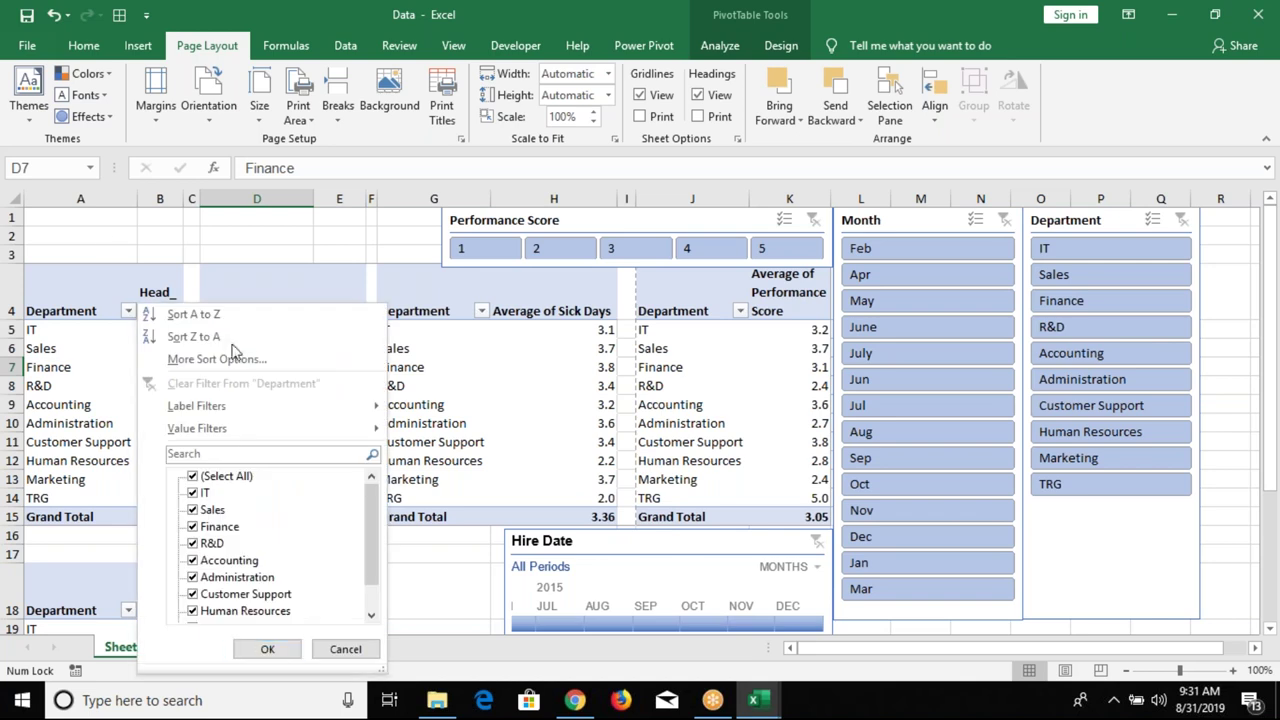
click(66, 372)
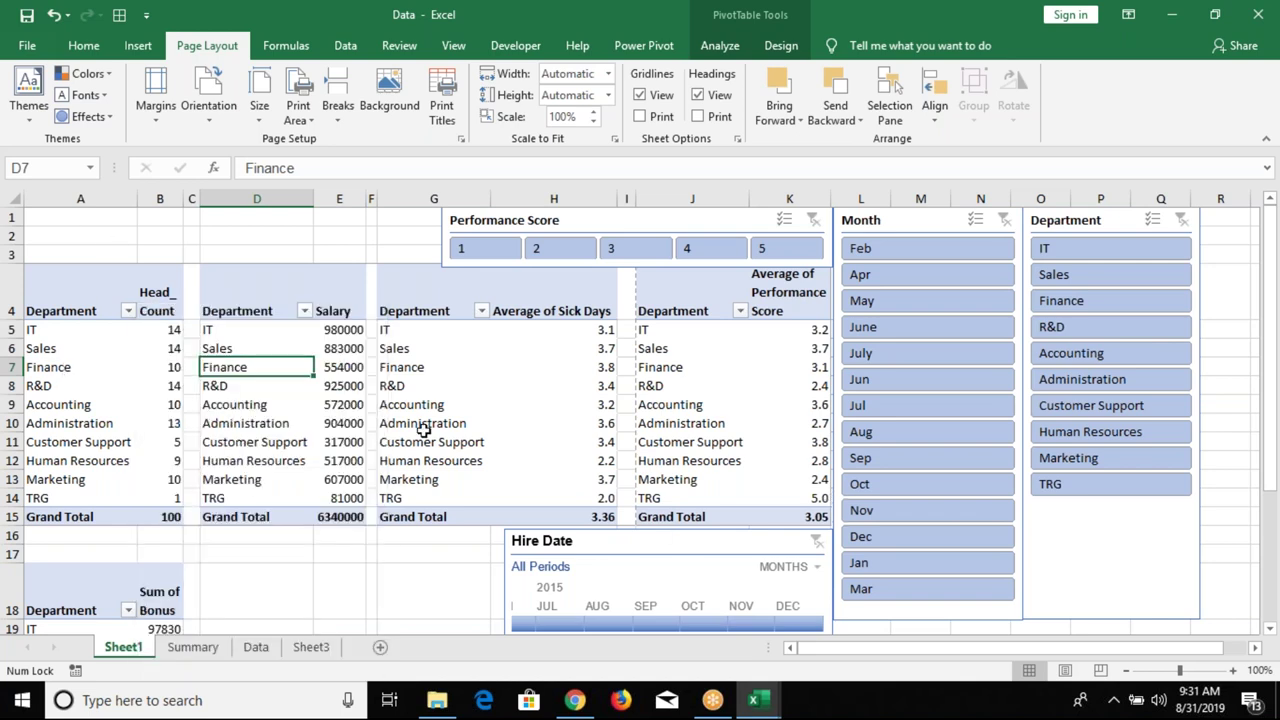
click(133, 390)
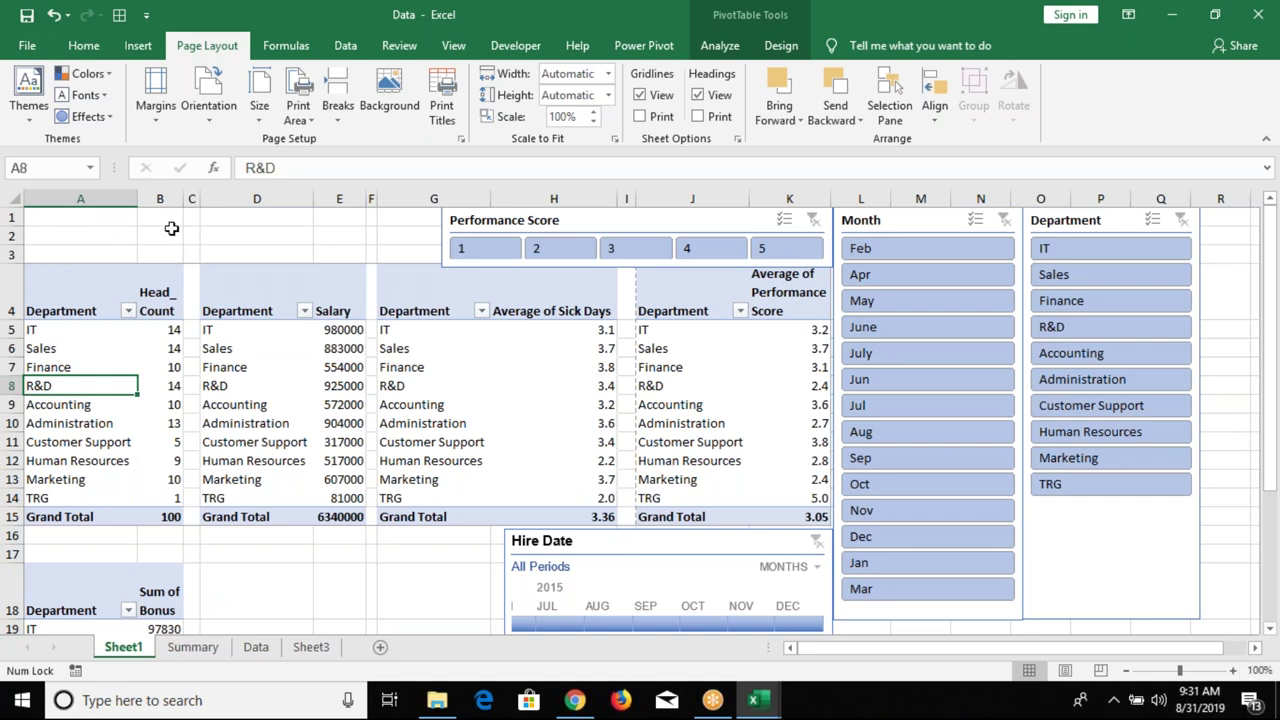
click(84, 45)
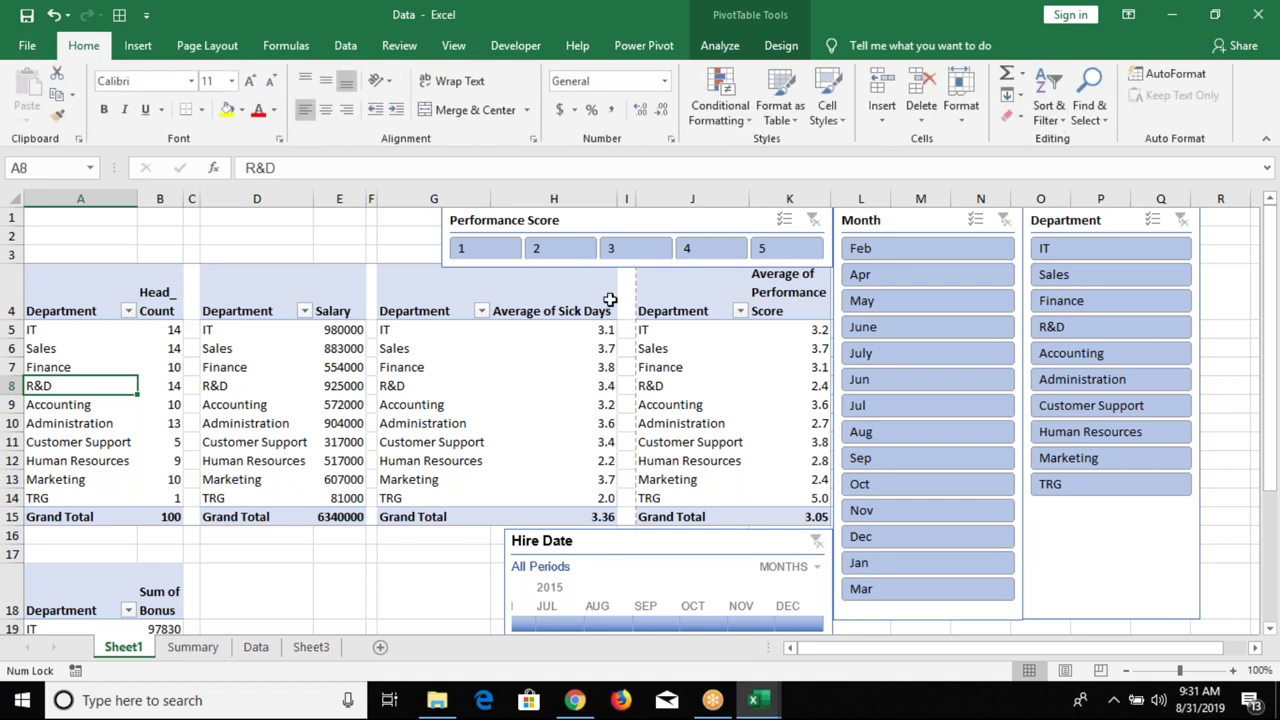
click(716, 46)
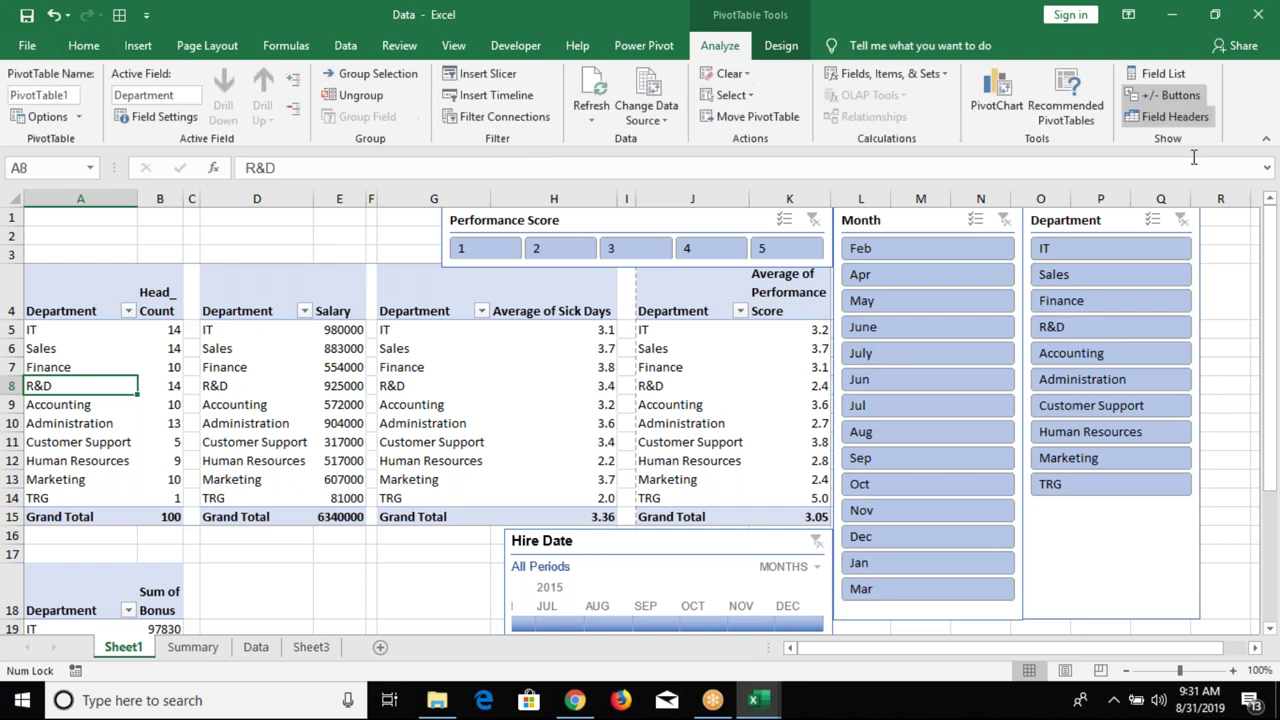
Drag the Month field into the head-count pivot table's Filters area.
click(1150, 73)
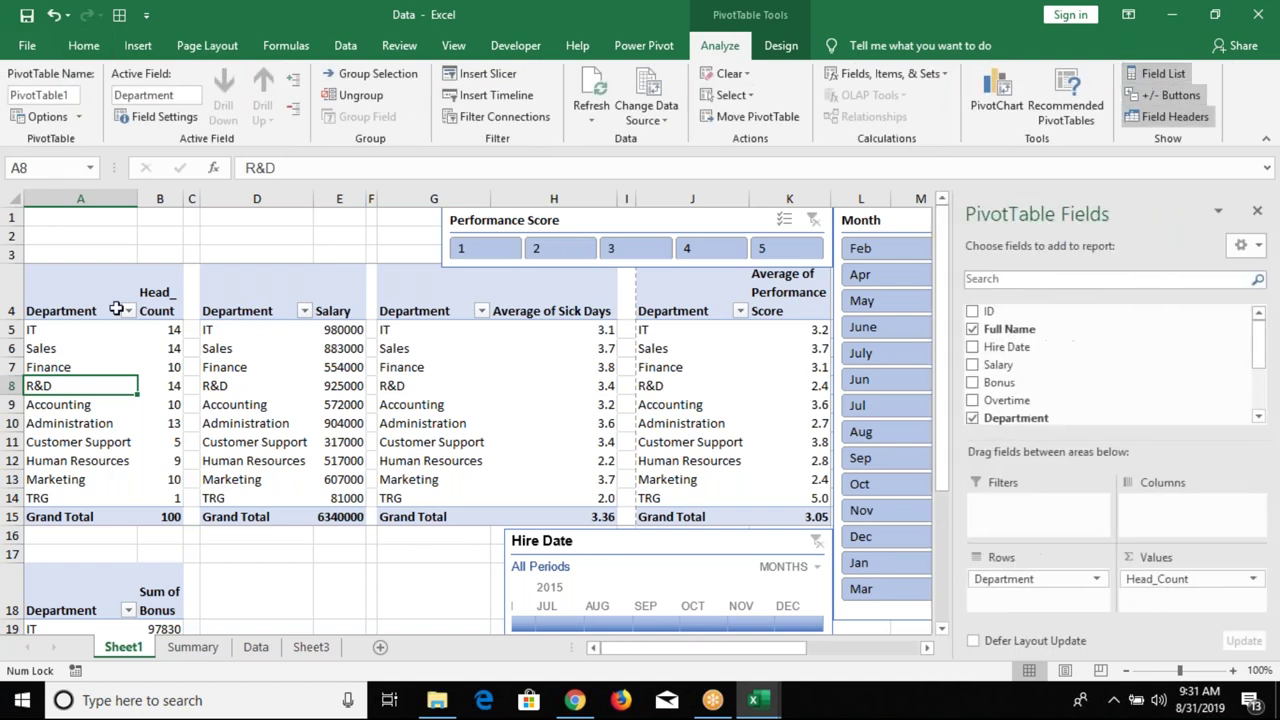
mouse_move(1037, 366)
mouse_down()
mouse_move(1073, 466)
mouse_move(1050, 352)
mouse_up()
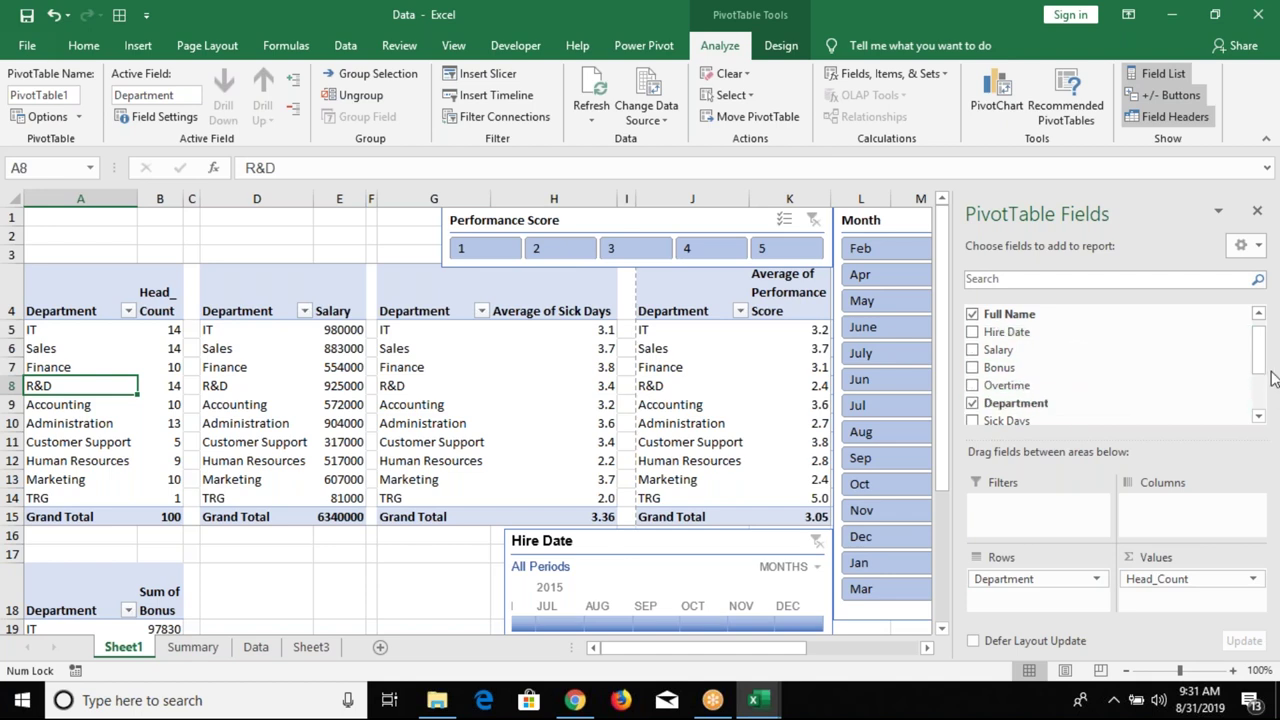
drag(1259, 356, 1262, 397)
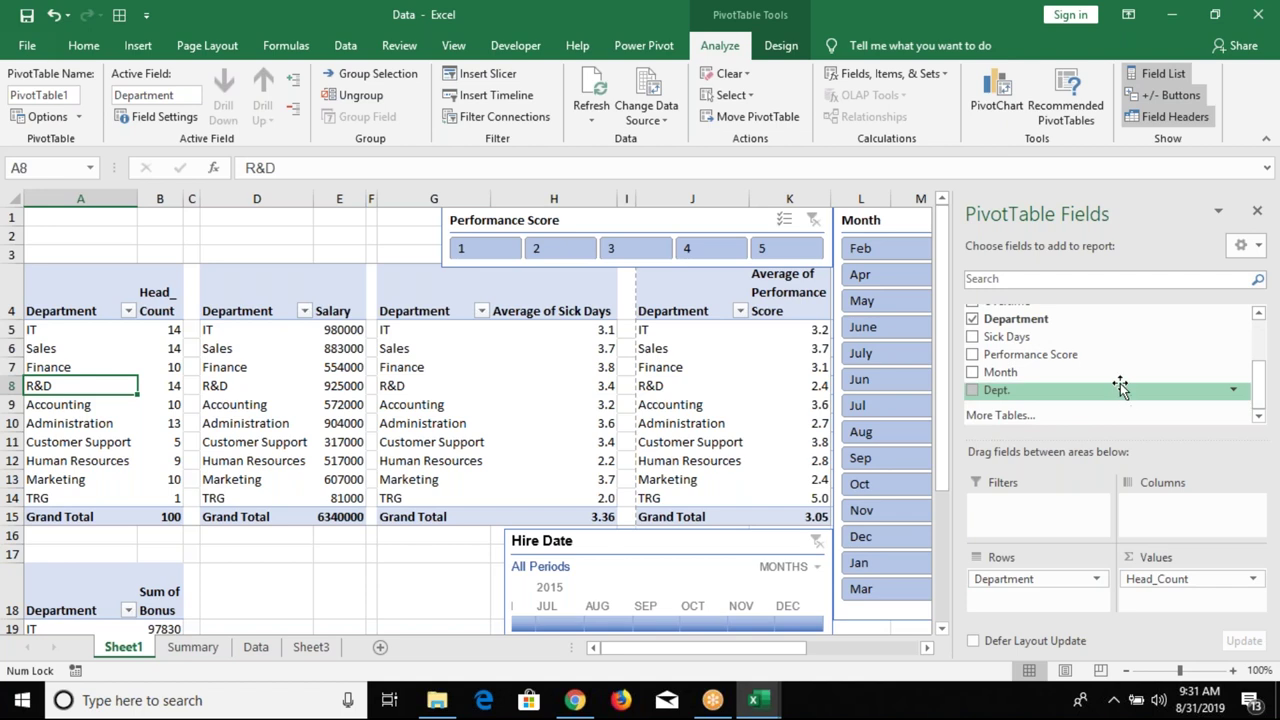
drag(1120, 372, 1062, 520)
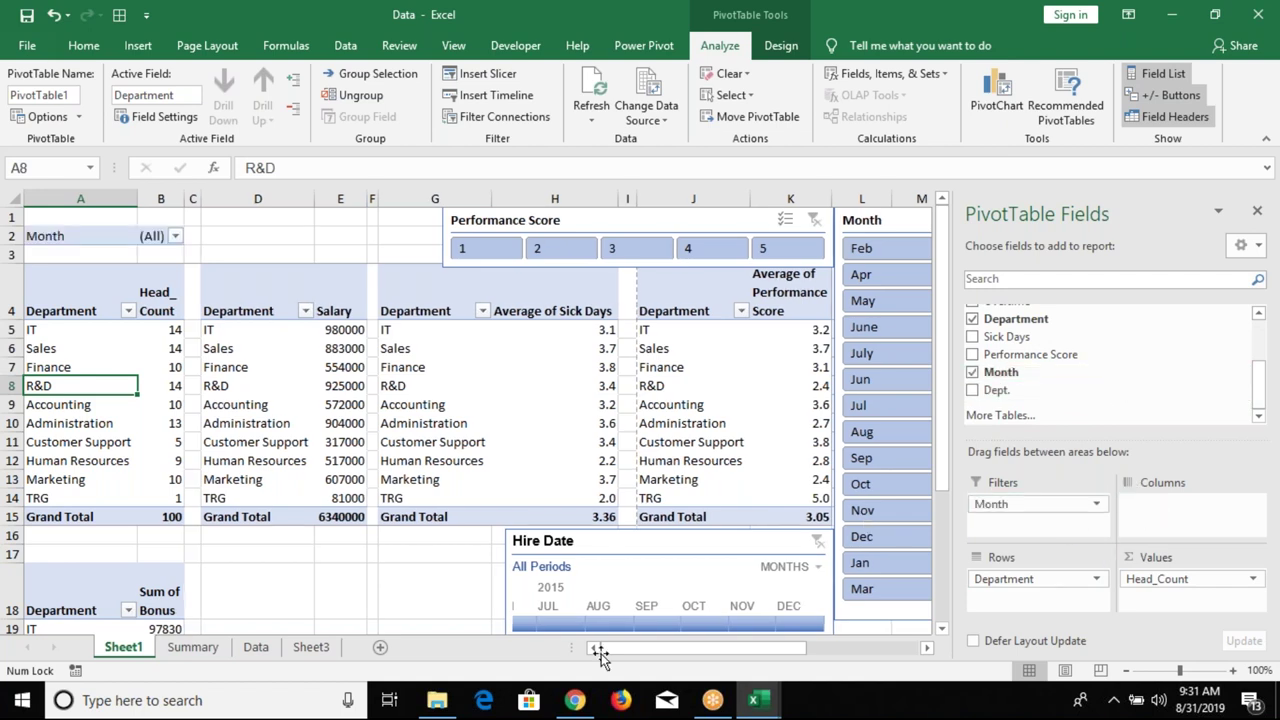
Look at the Month filter's list without changes and select its (All) value in B2.
click(258, 424)
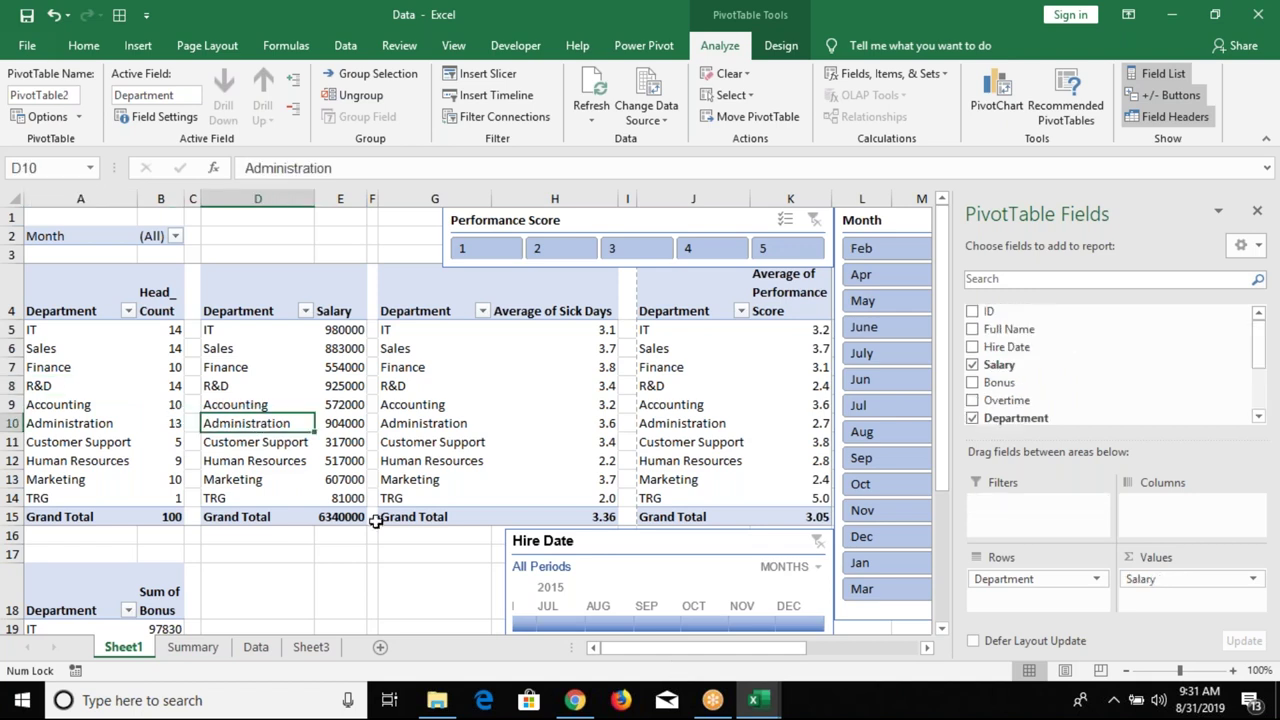
click(175, 237)
key(Escape)
click(257, 329)
click(212, 254)
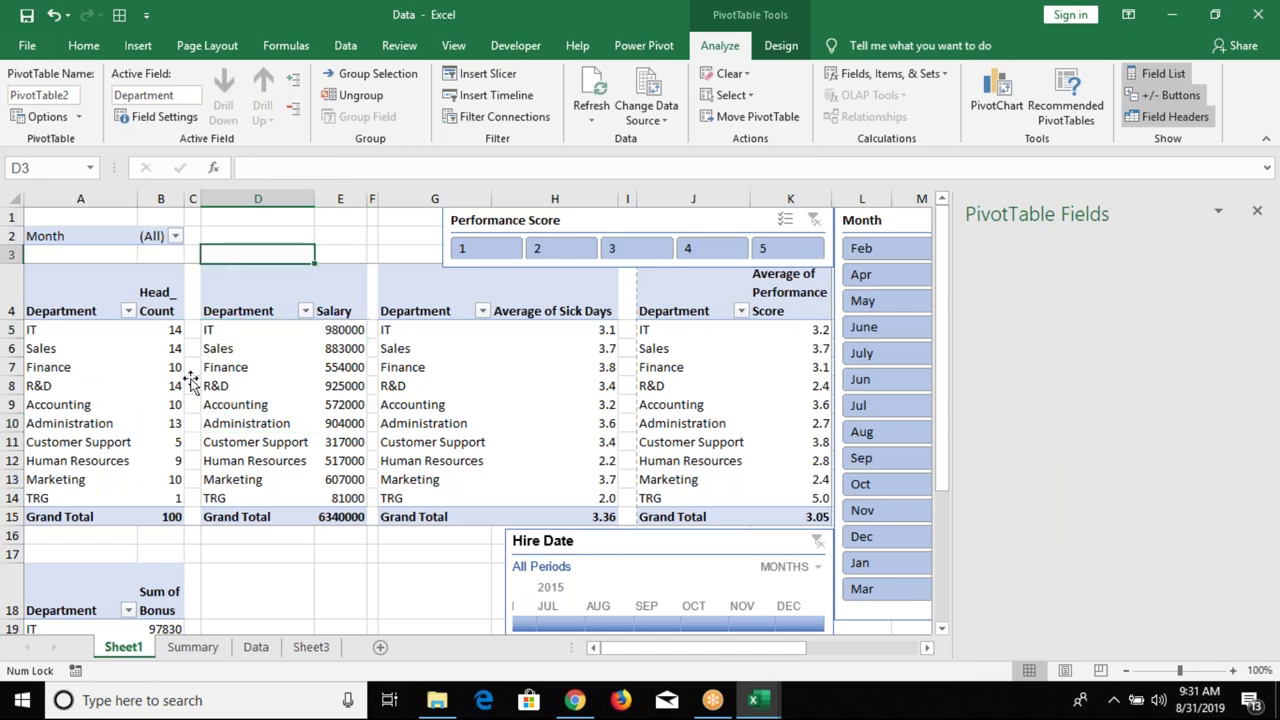
key(Up)
key(Left)
key(Left)
key(Left)
click(160, 236)
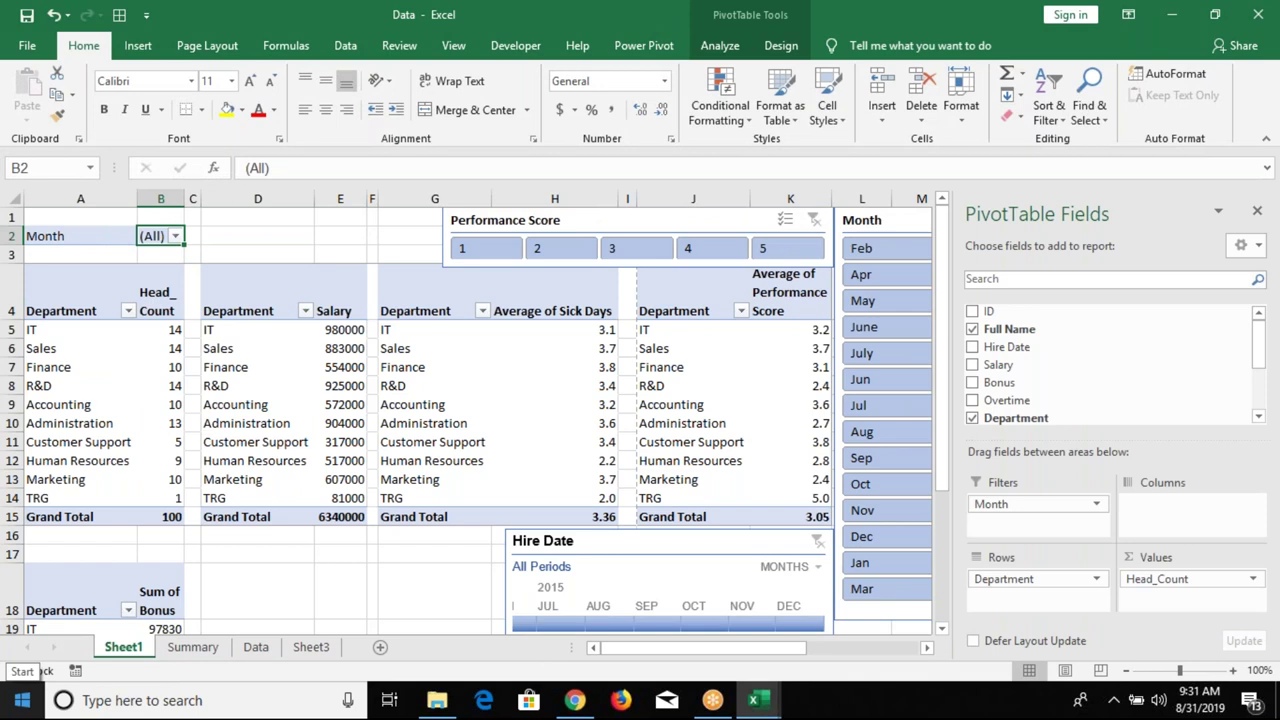
Open the Month filter list and browse entries such as May, June and (All).
key(alt)
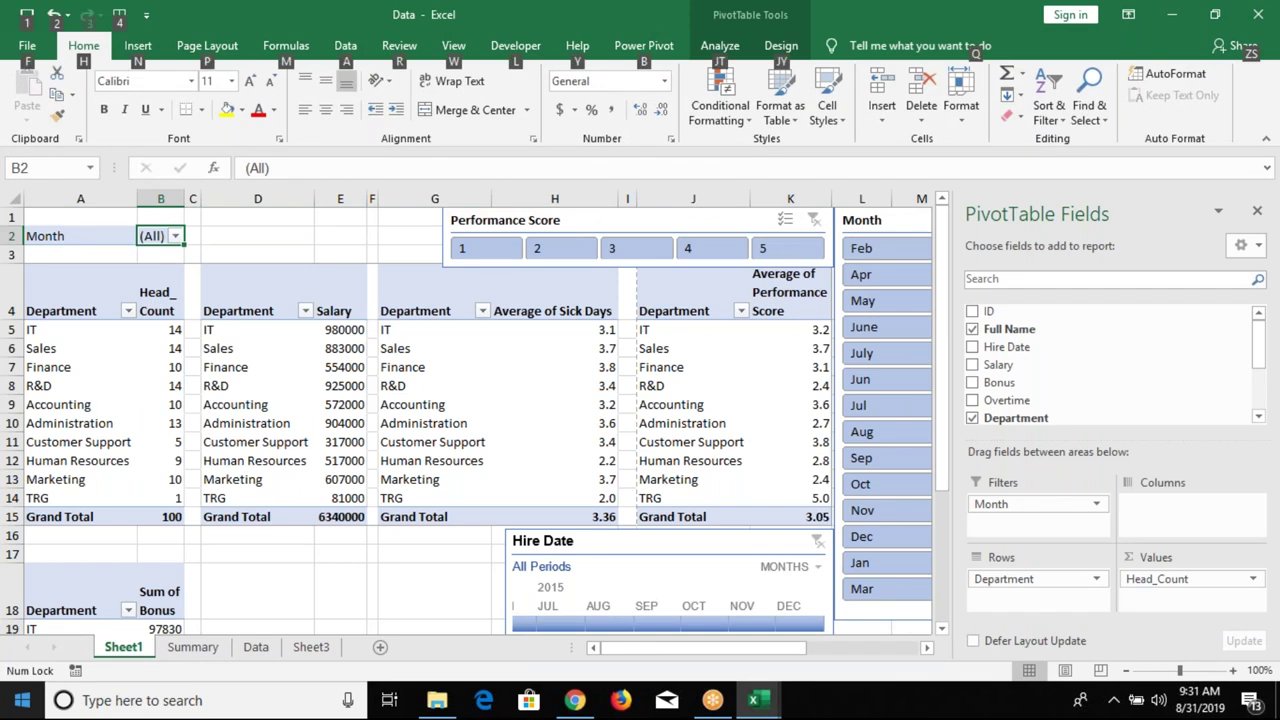
key(alt+Down)
key(Down)
key(Down)
key(Down)
key(Down)
key(Down)
key(Down)
key(Down)
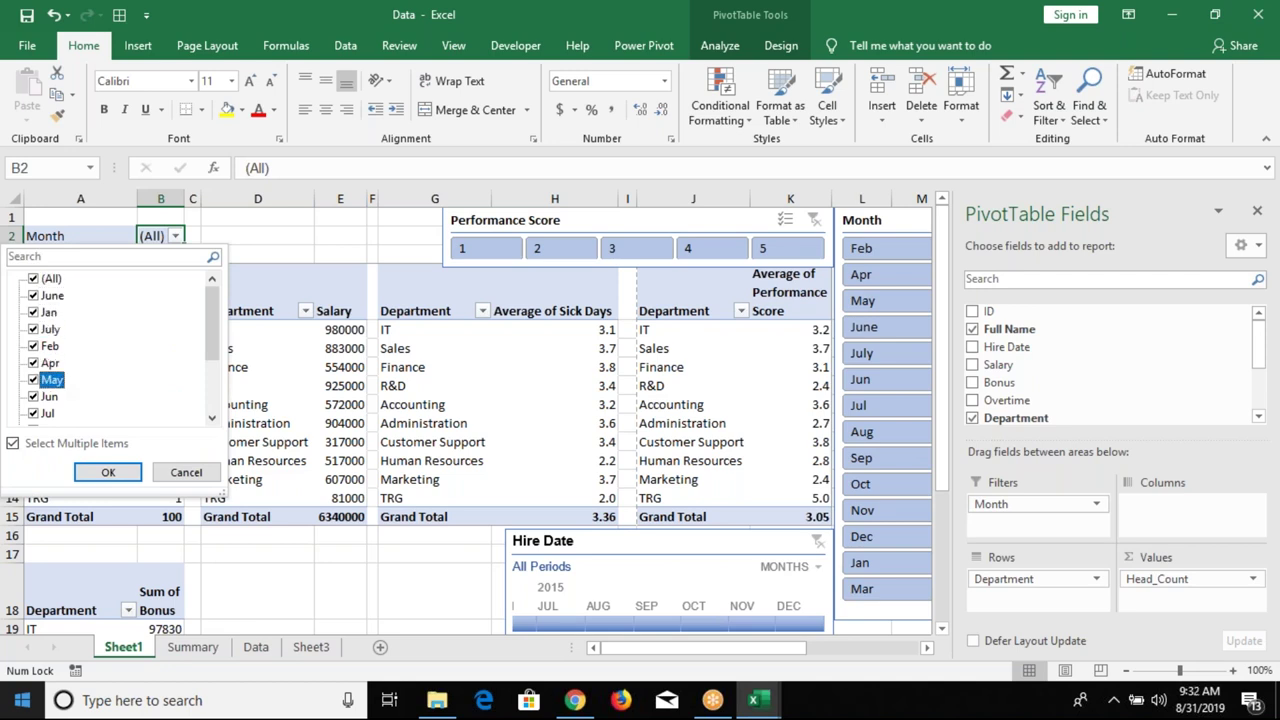
key(Up)
key(Up)
key(Up)
key(Up)
key(Up)
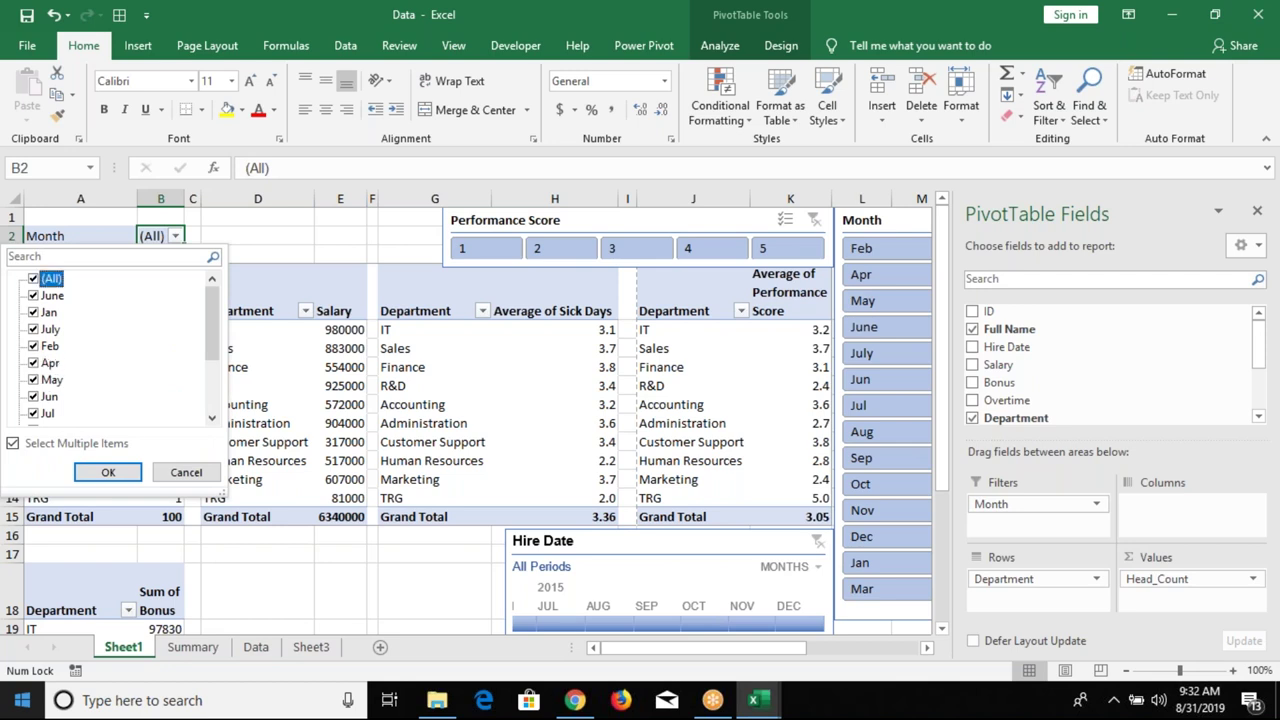
key(Down)
key(Up)
key(Down)
key(Up)
Try clearing months and ticking Jan, then cancel keeping (All) and select cell D2.
key(space)
key(Down)
key(Down)
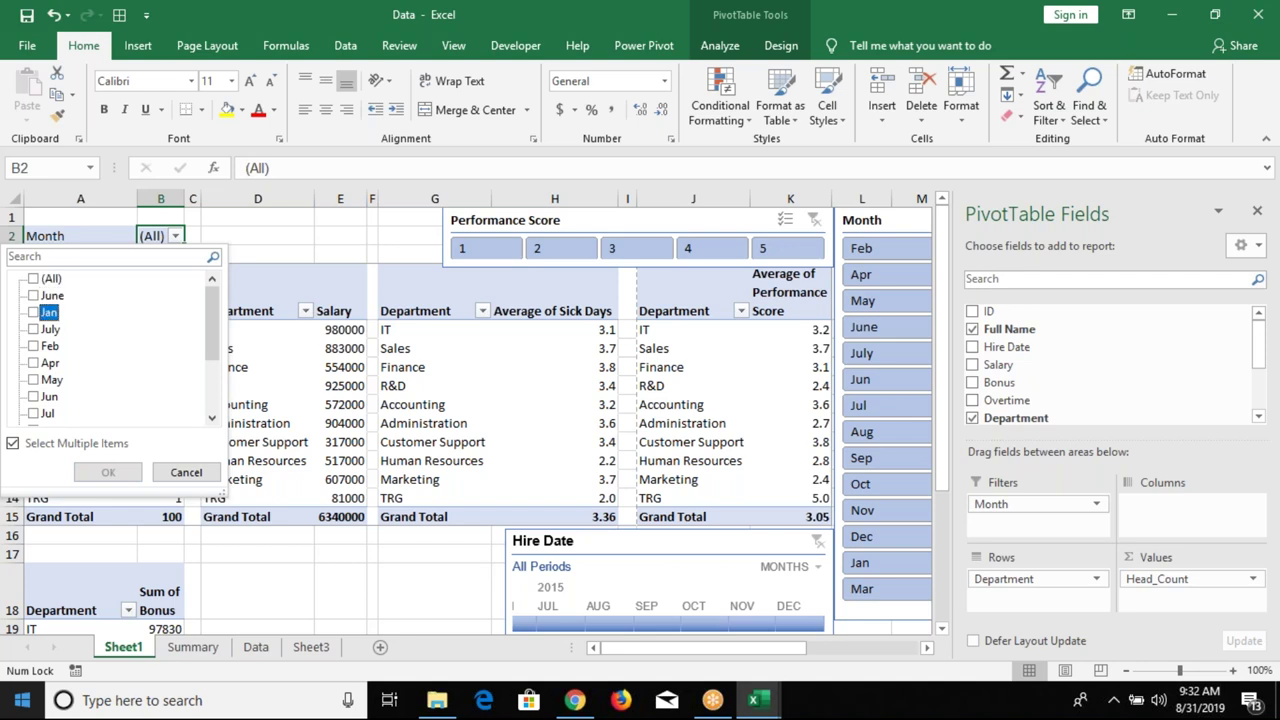
key(space)
key(Down)
key(Down)
key(Down)
key(Down)
key(Down)
key(Down)
key(Down)
key(Down)
key(Down)
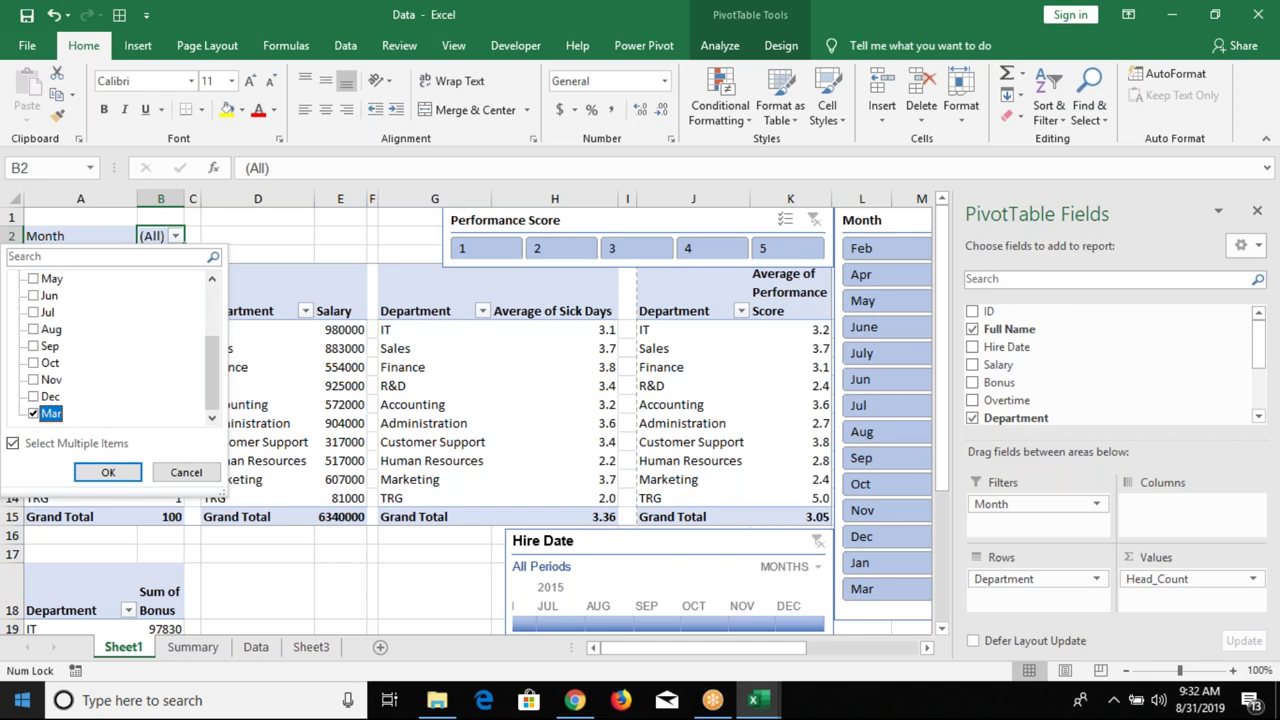
key(Home)
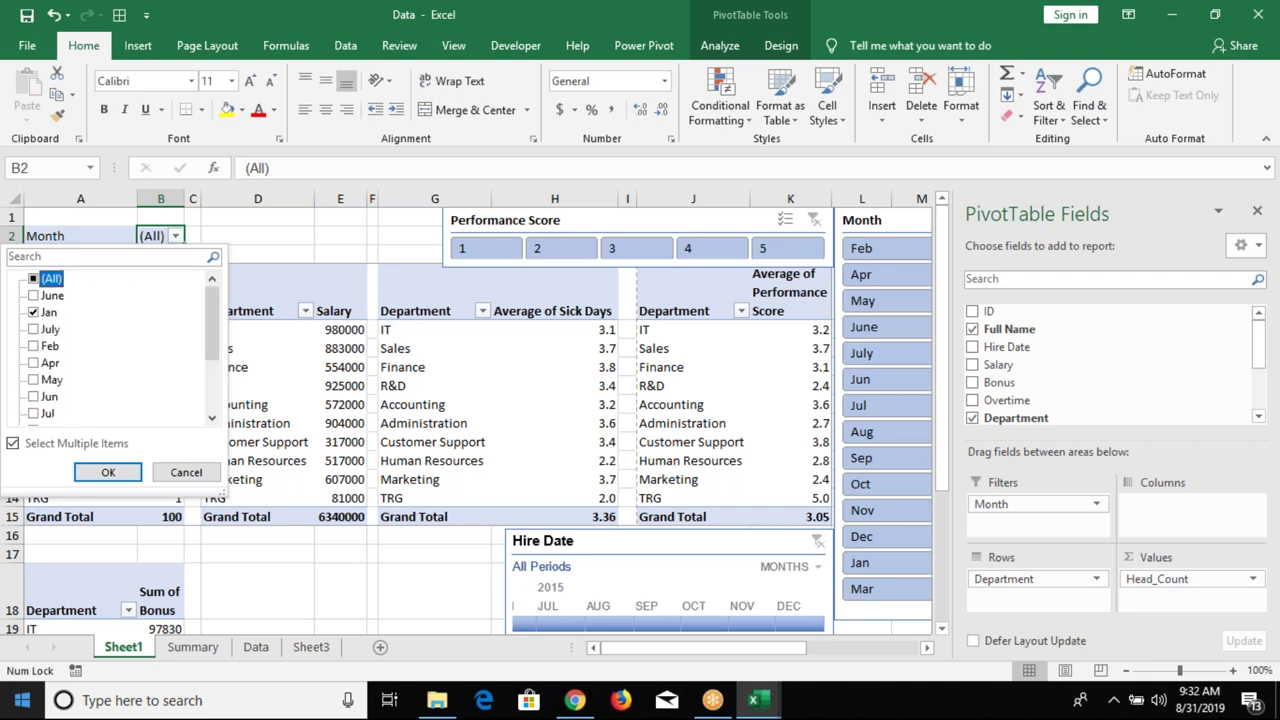
key(Down)
key(Down)
key(Down)
key(End)
key(Page_Up)
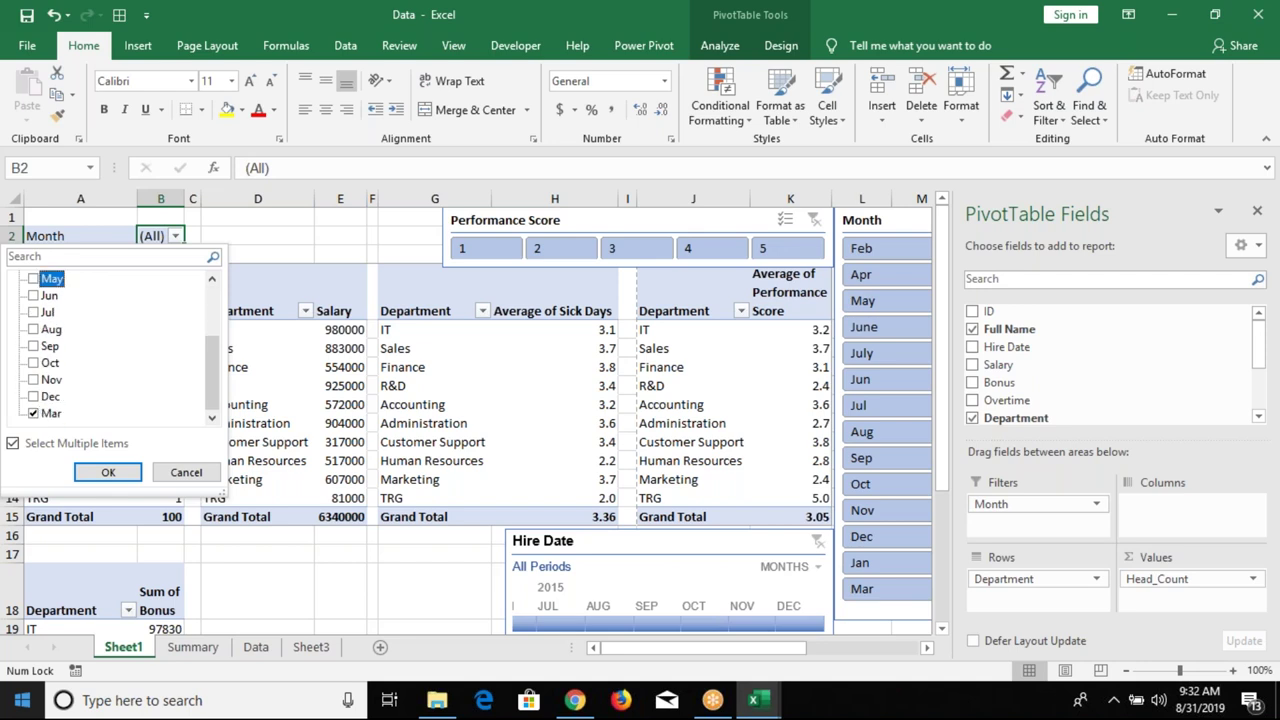
key(Home)
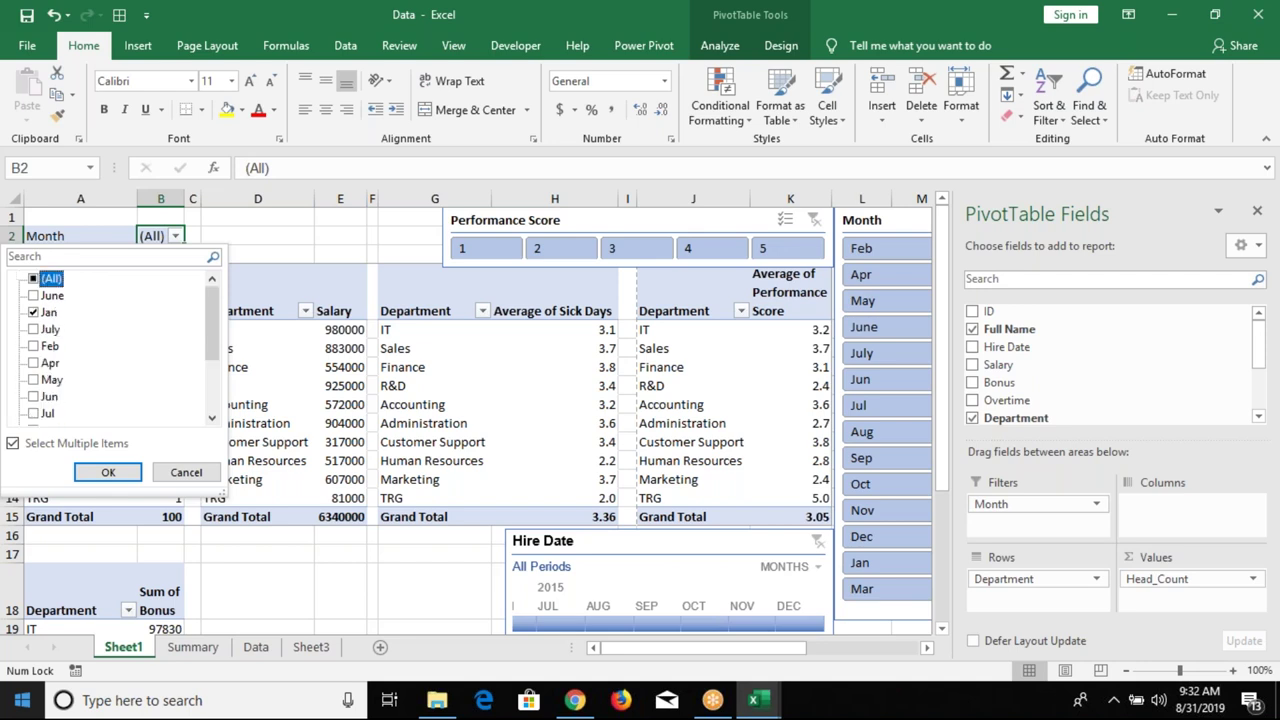
key(Page_Down)
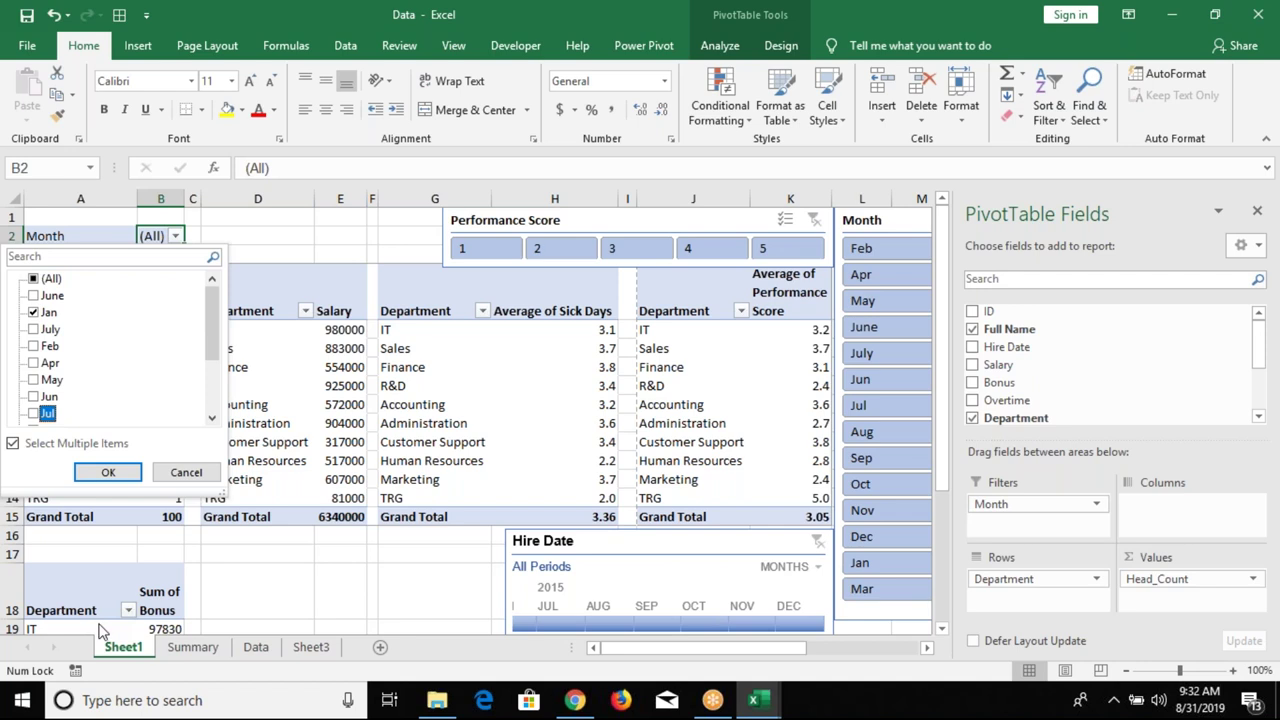
key(Escape)
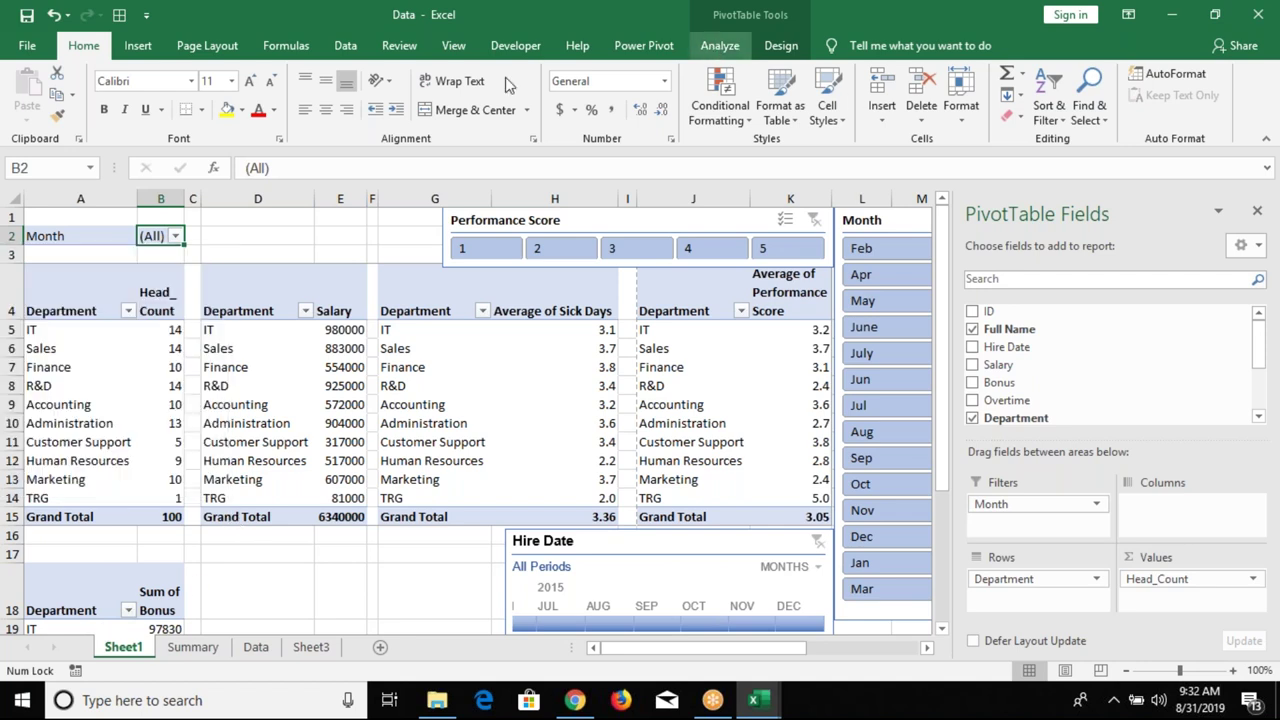
click(292, 238)
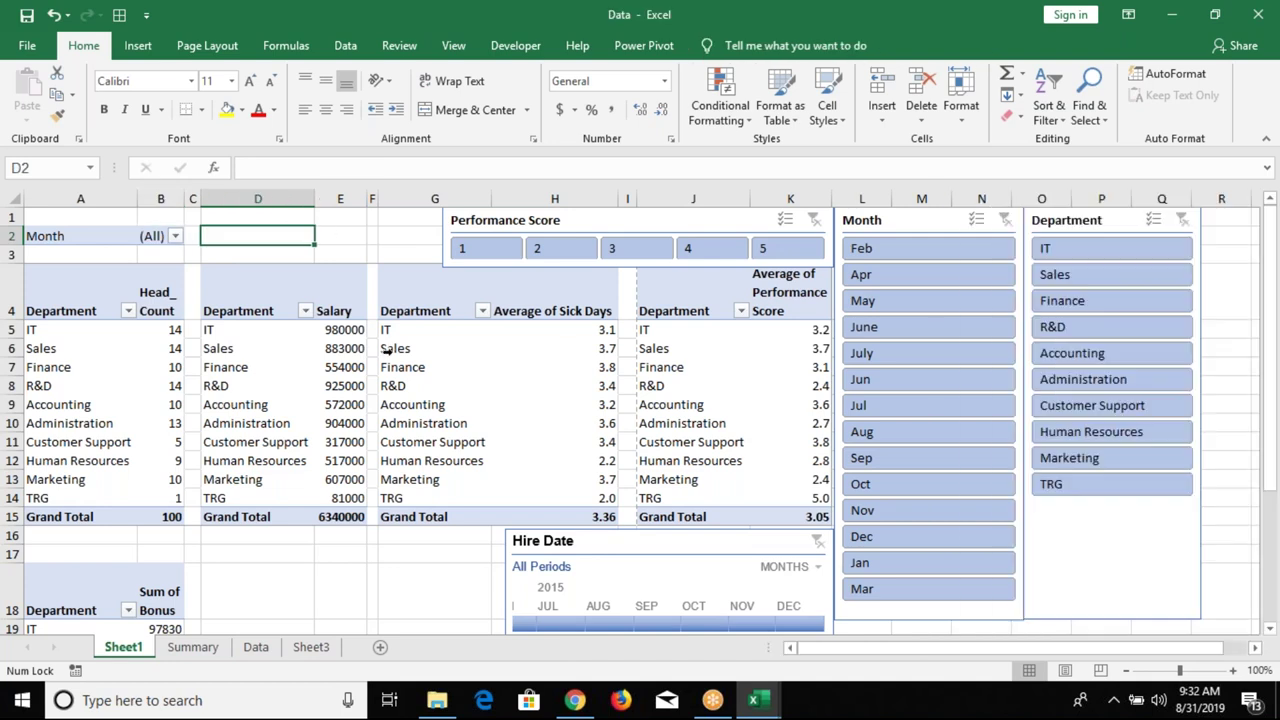
Go to the Data sheet's employee table with Page Layout options showing and select salary cell D4.
click(172, 390)
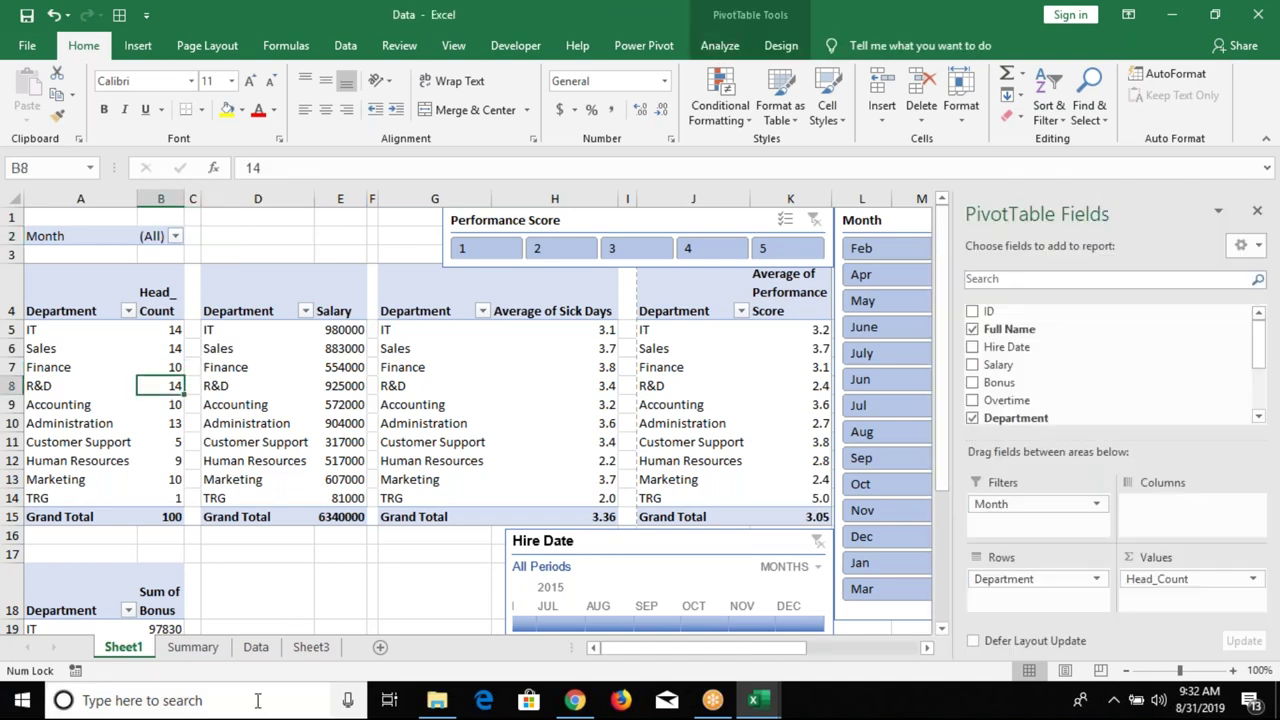
click(255, 648)
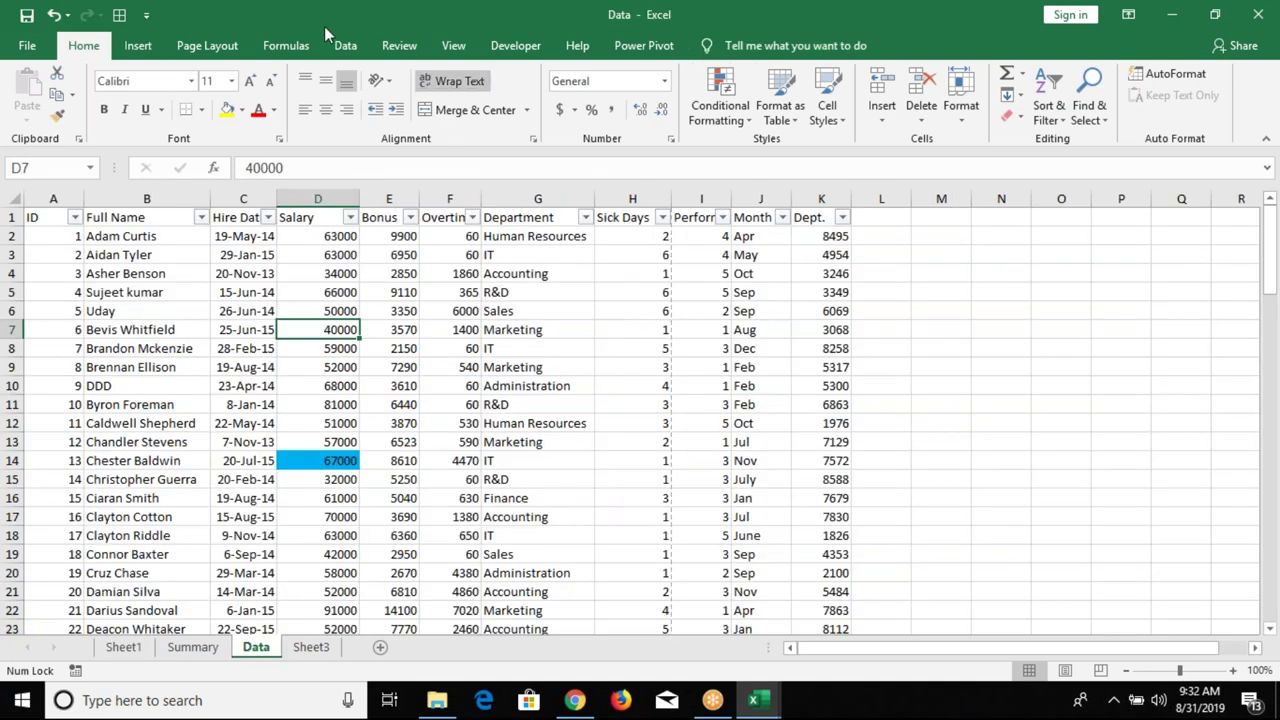
click(196, 55)
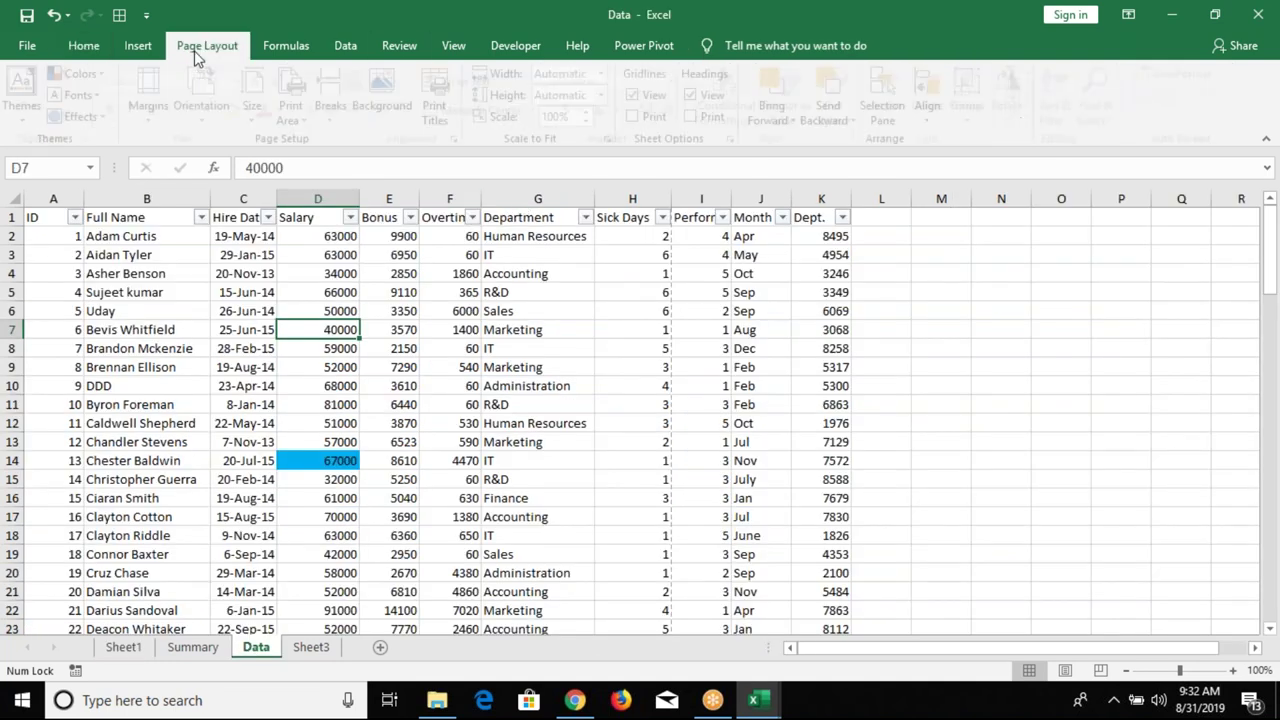
click(285, 272)
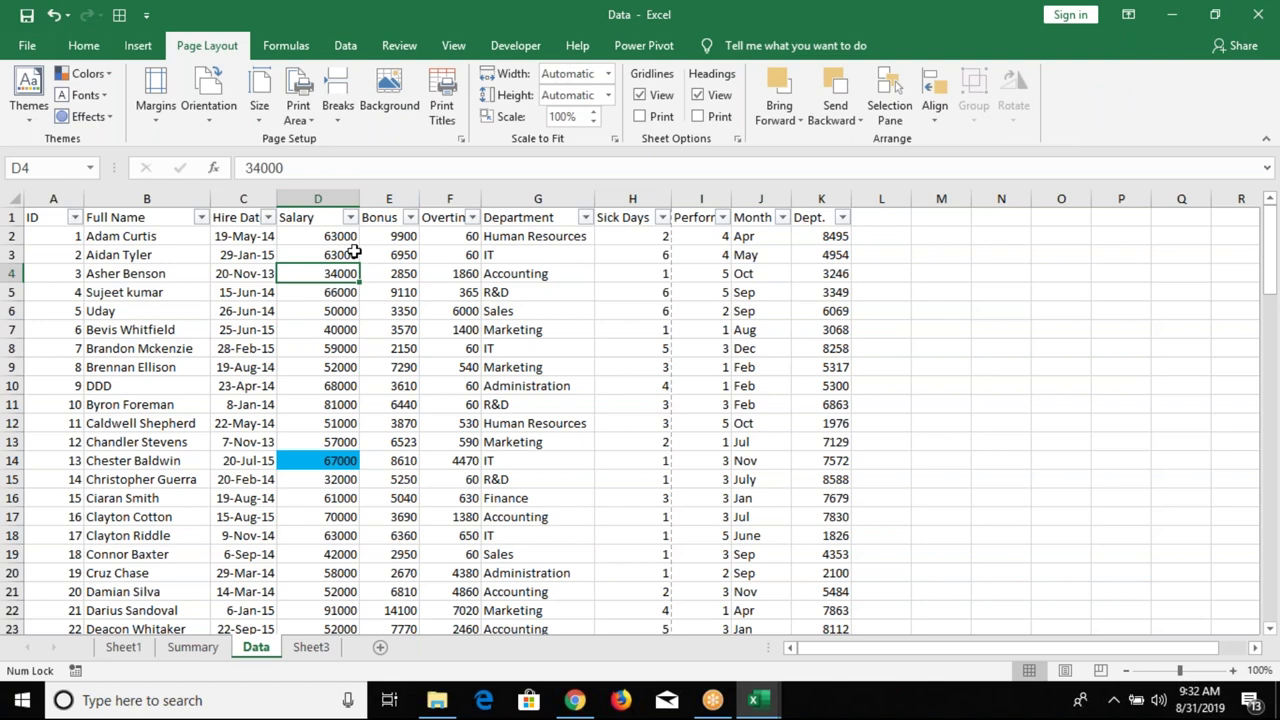
Sort employees by Salary largest to smallest (149000 first), then select the headers and top row.
click(349, 217)
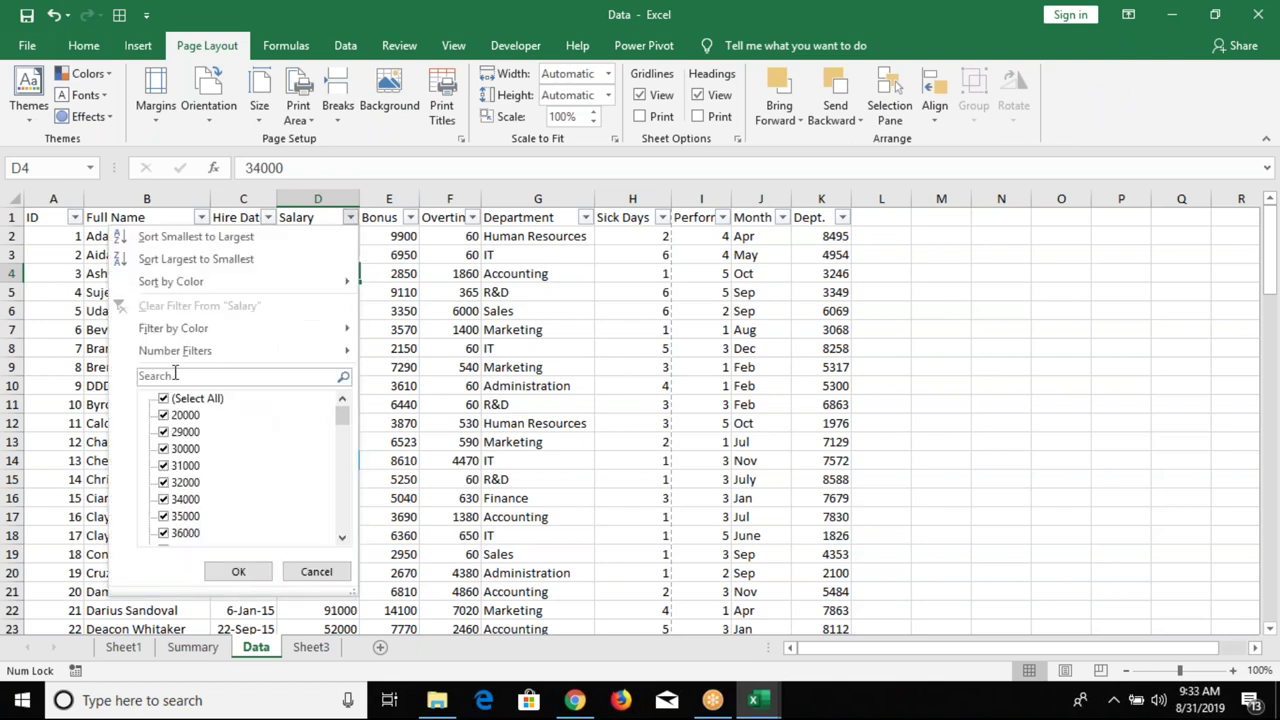
click(199, 259)
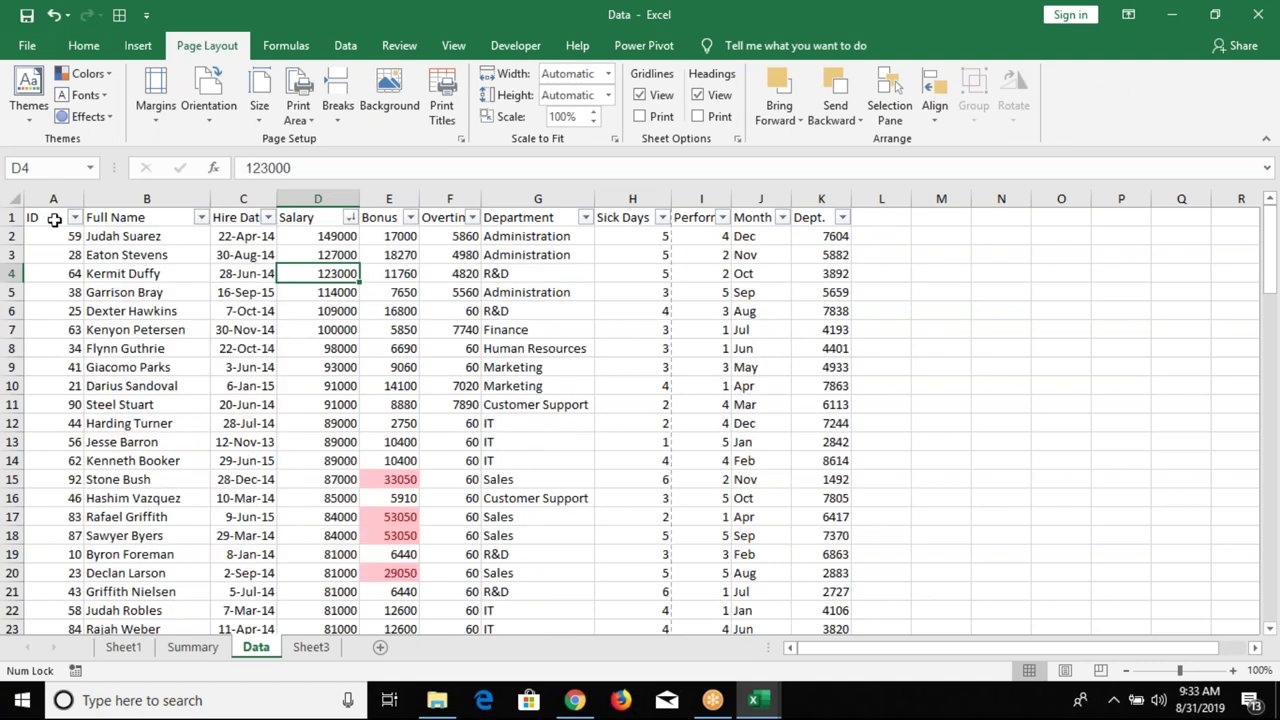
drag(54, 220, 818, 231)
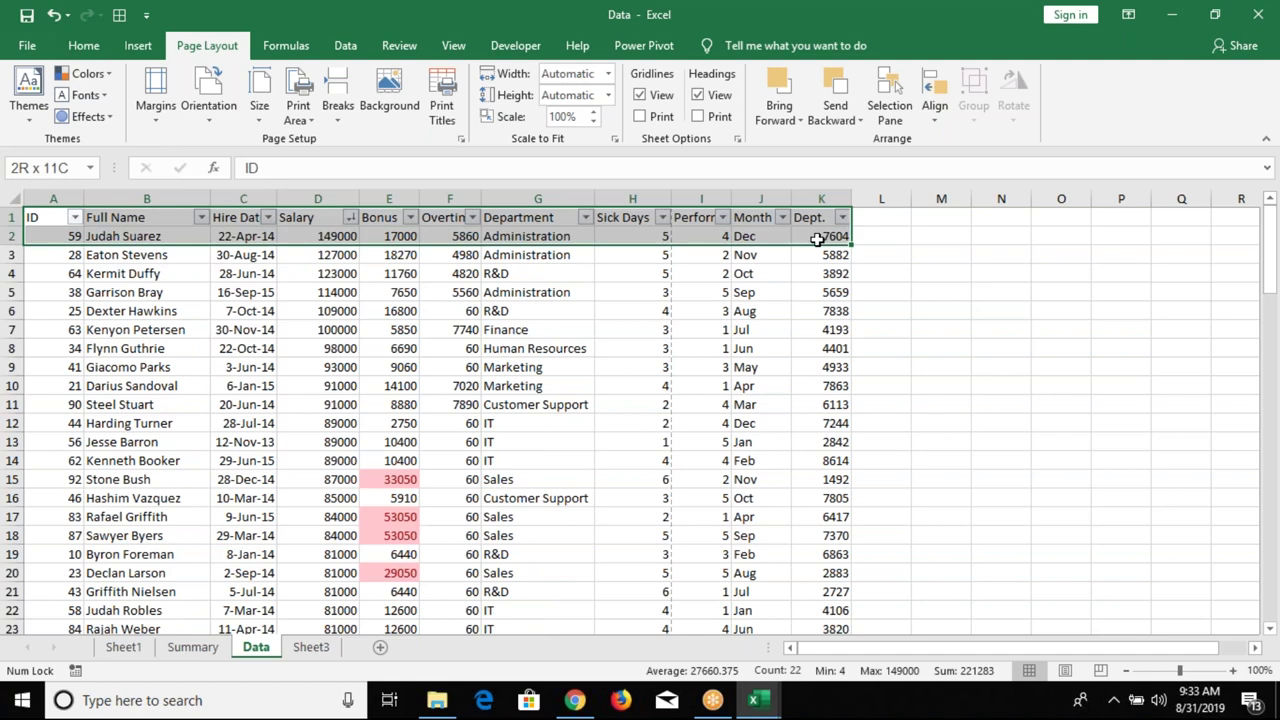
Insert a manual page break above row 7, after the top five salaries.
click(450, 292)
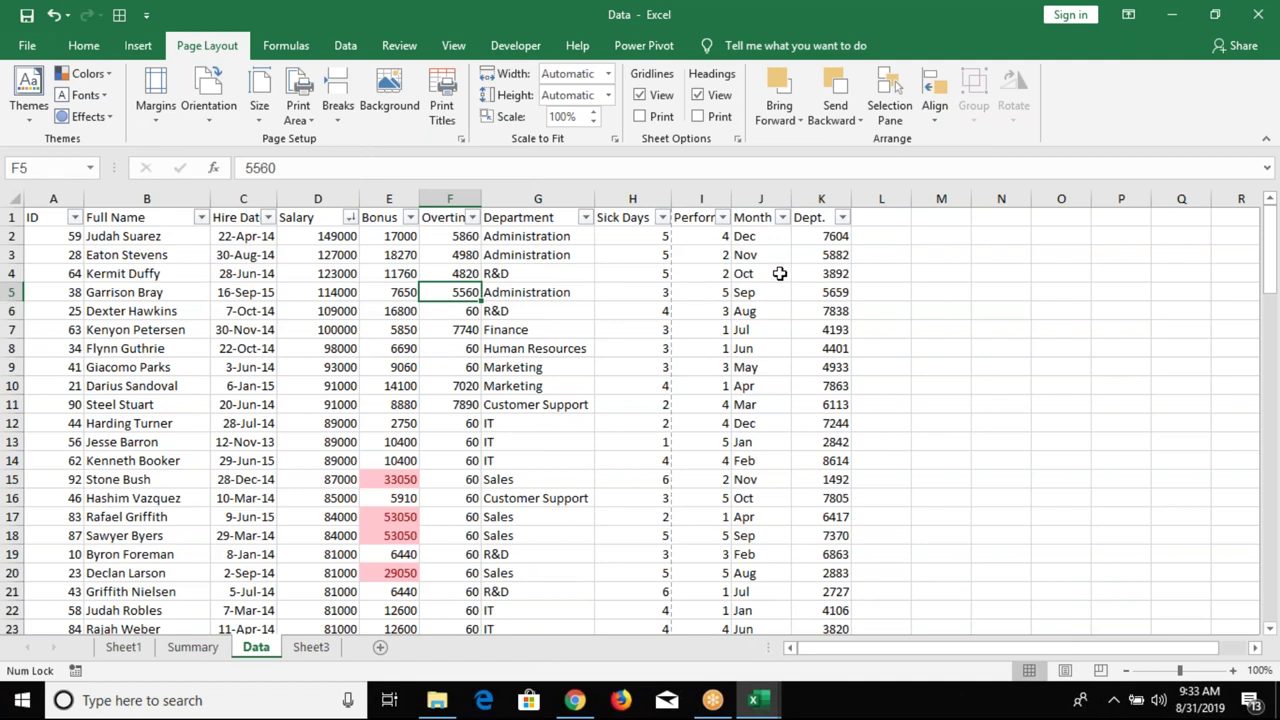
key(Up)
key(Up)
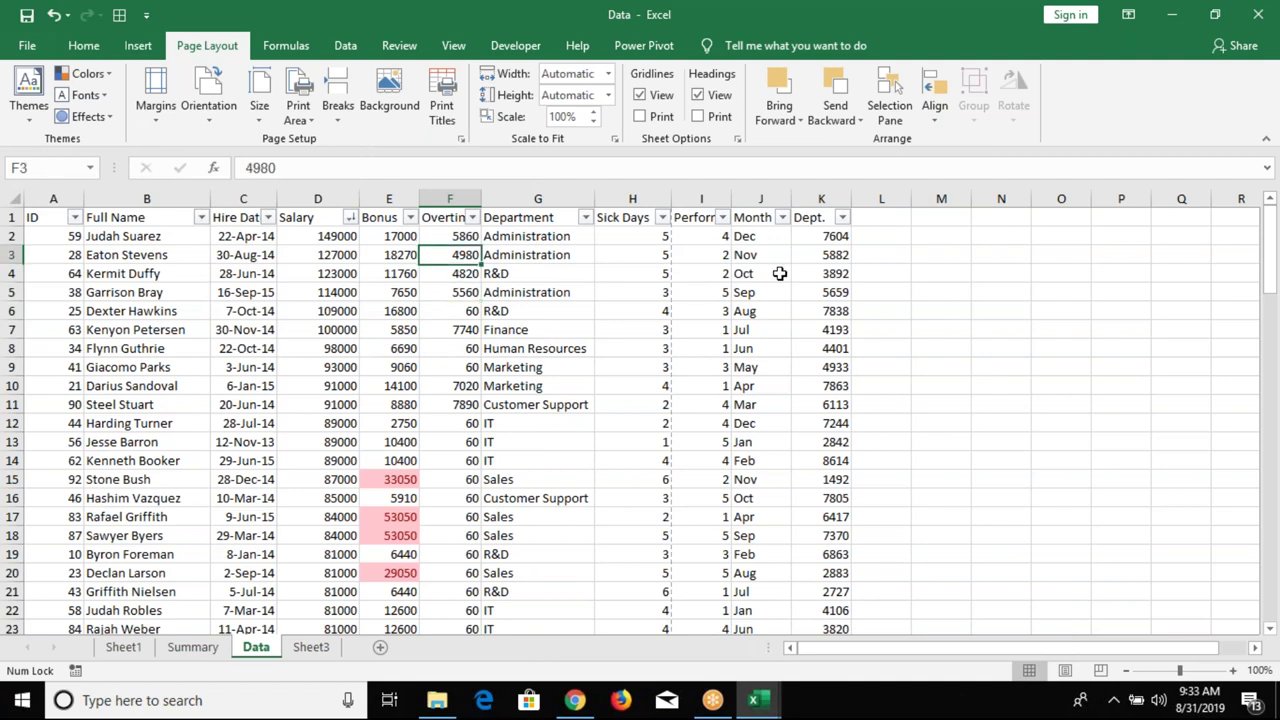
key(Up)
key(Left)
key(Left)
key(Left)
key(Right)
key(Down)
key(Down)
key(Down)
key(Down)
key(Down)
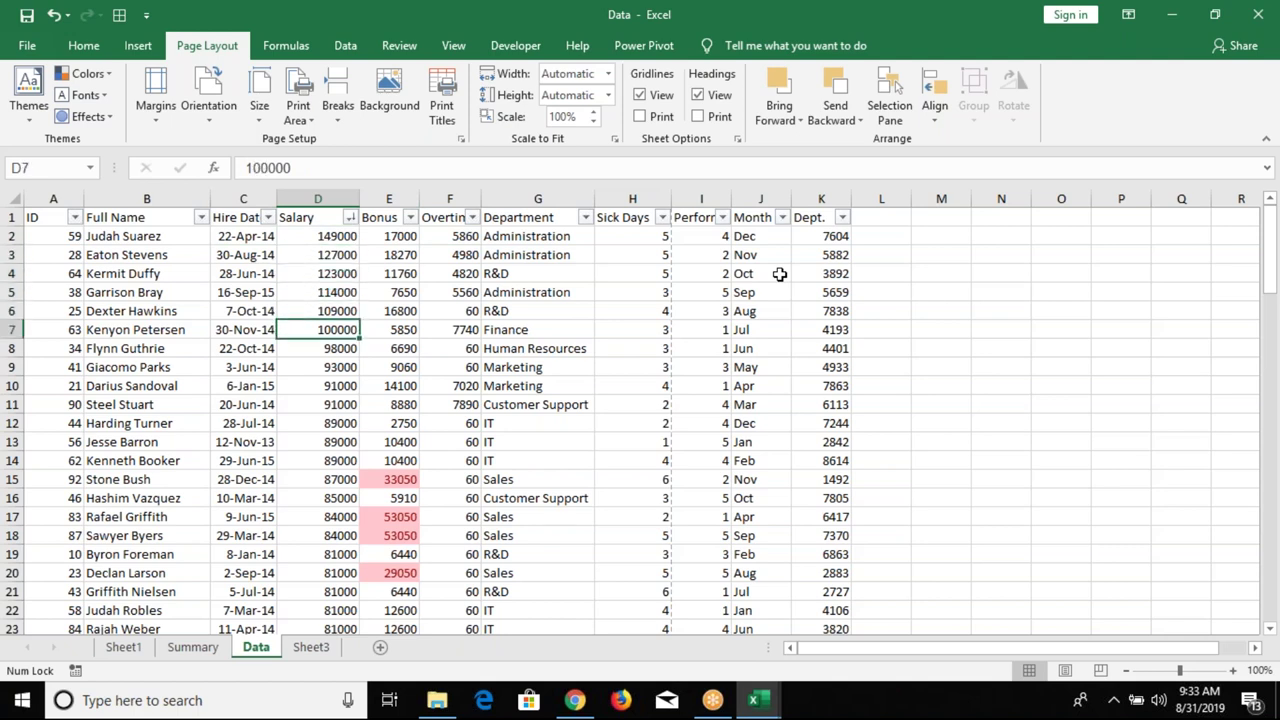
key(shift+space)
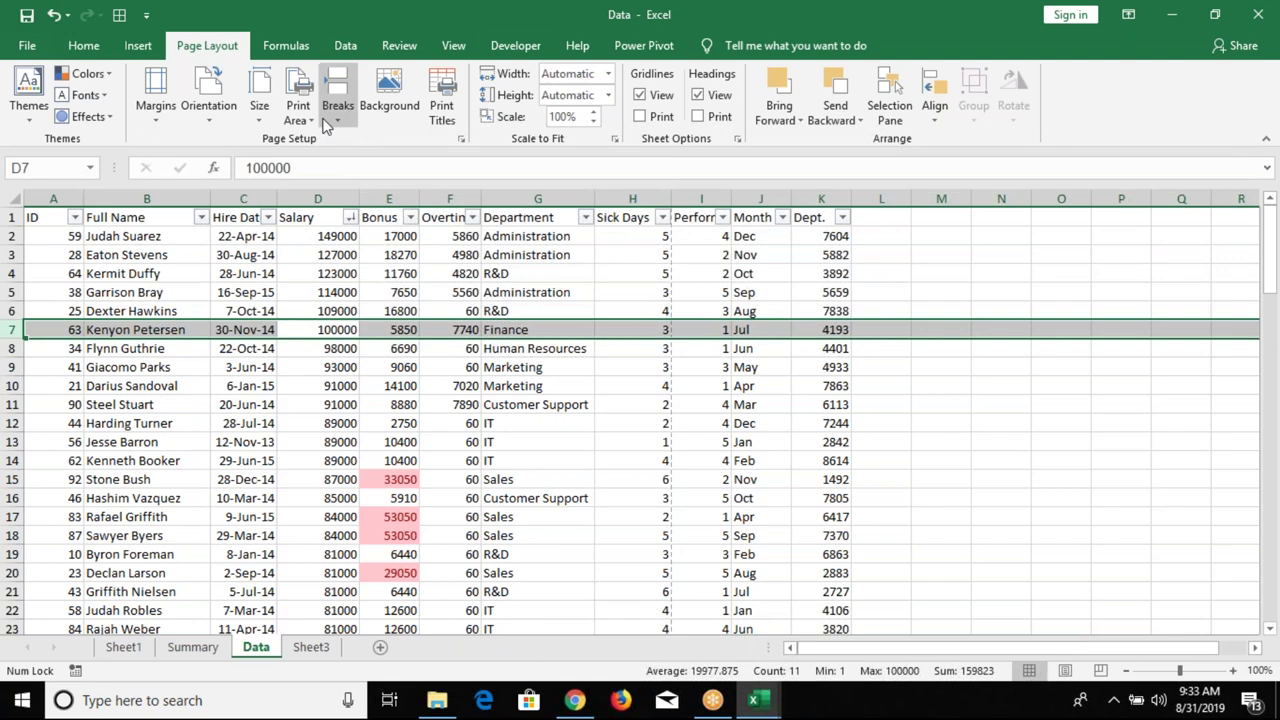
click(337, 126)
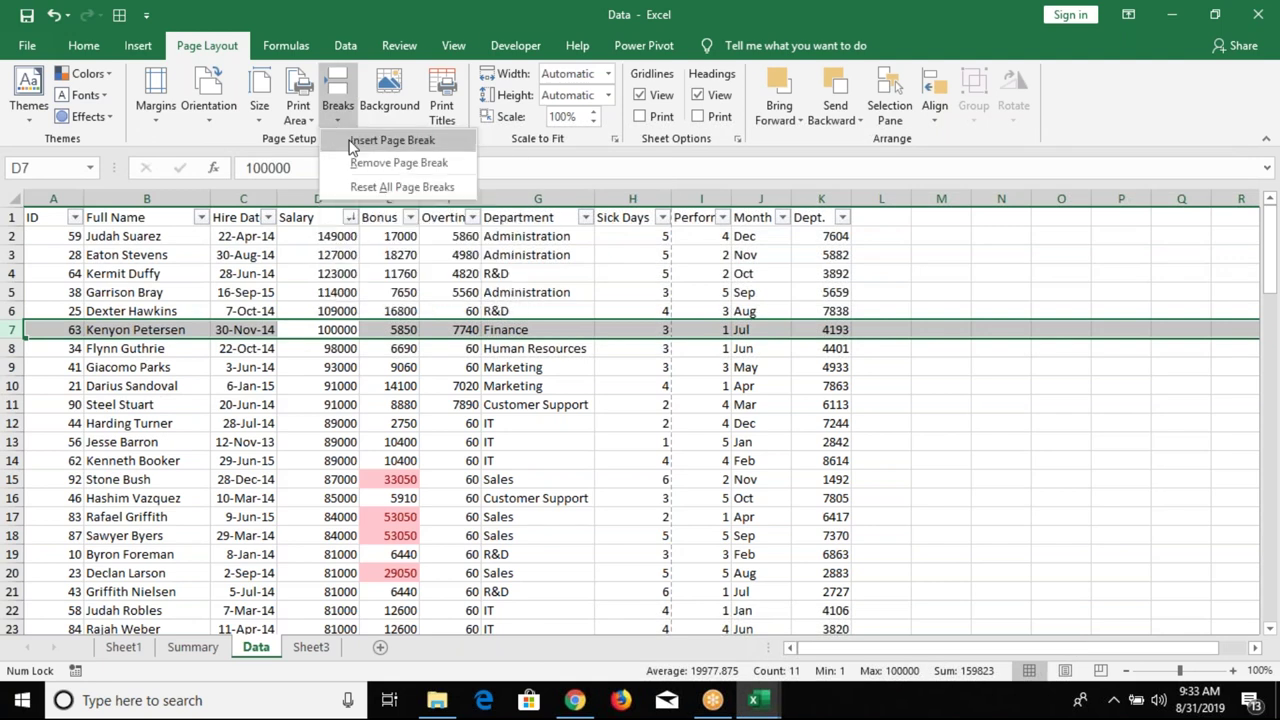
click(350, 140)
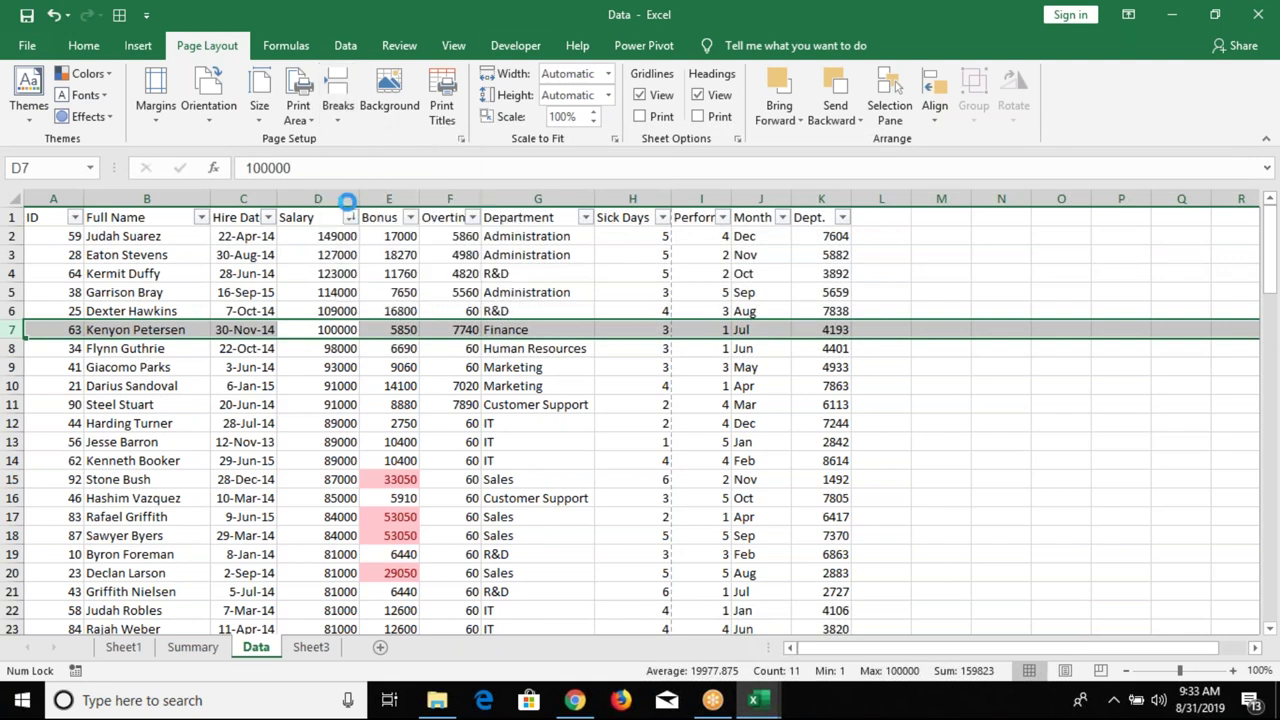
Check the print preview through page 2, then return to the sheet.
click(325, 366)
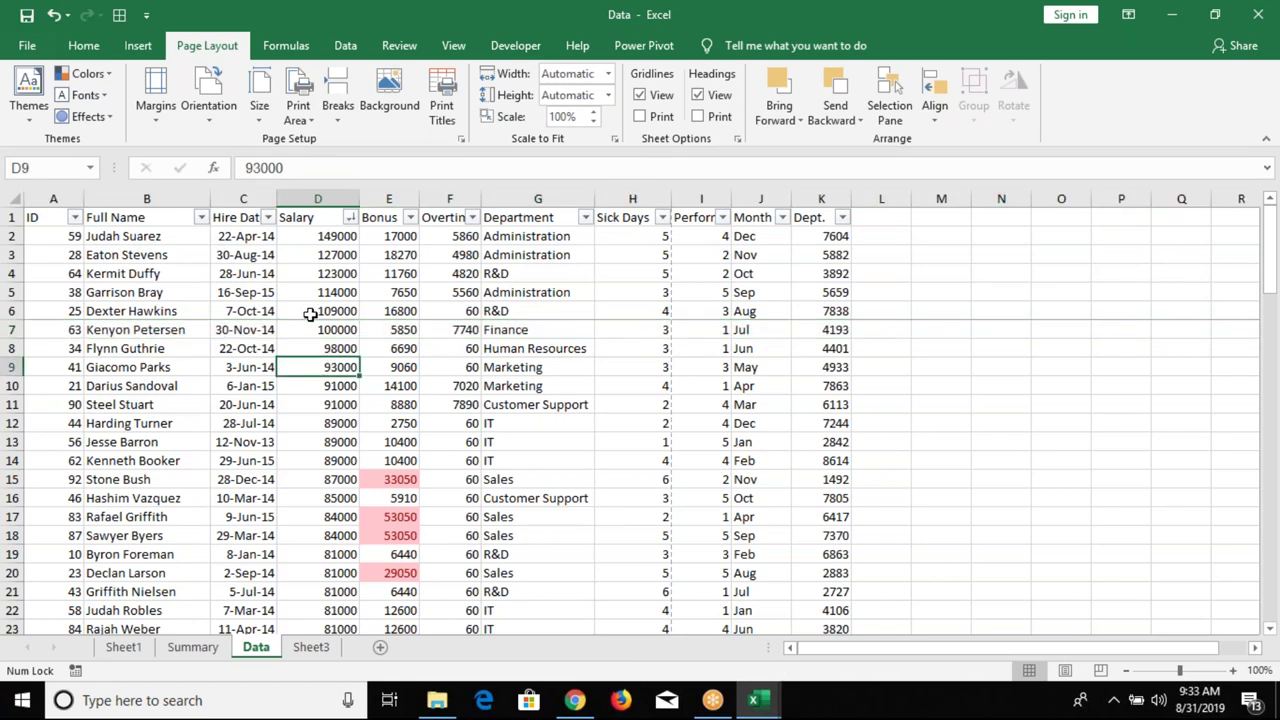
key(Up)
key(Up)
key(Up)
shift+click(297, 217)
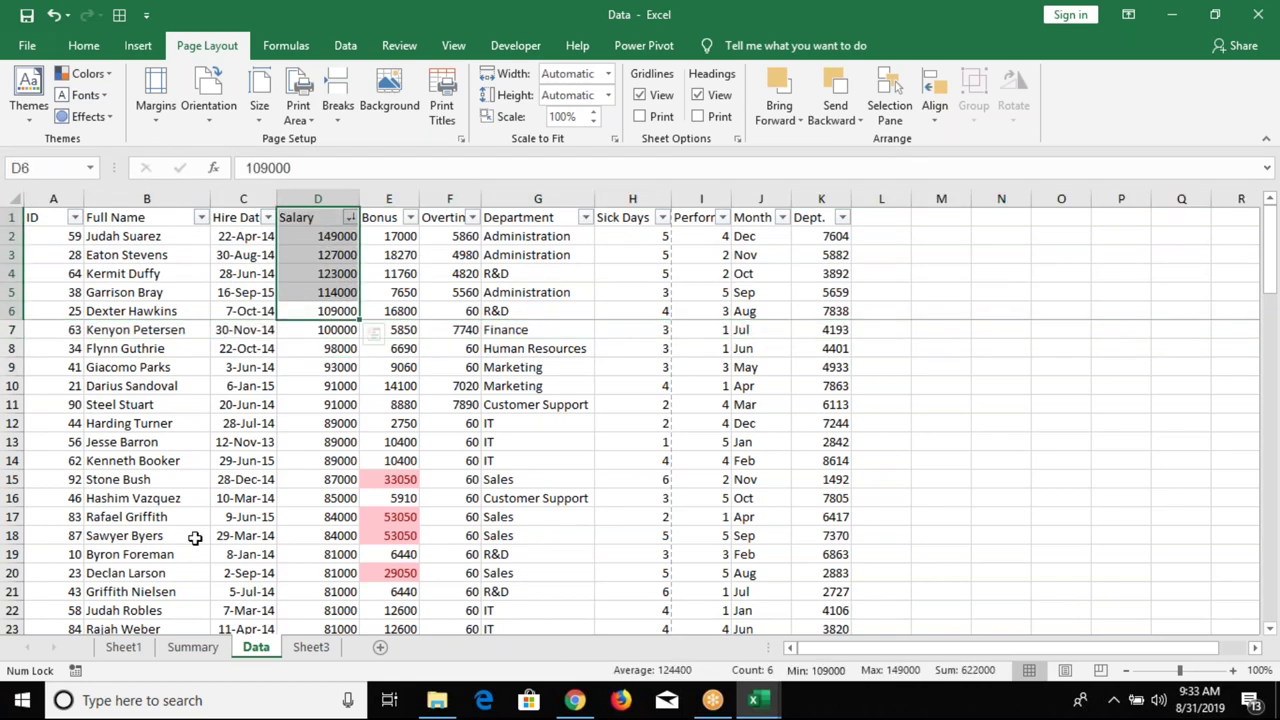
key(ctrl+p)
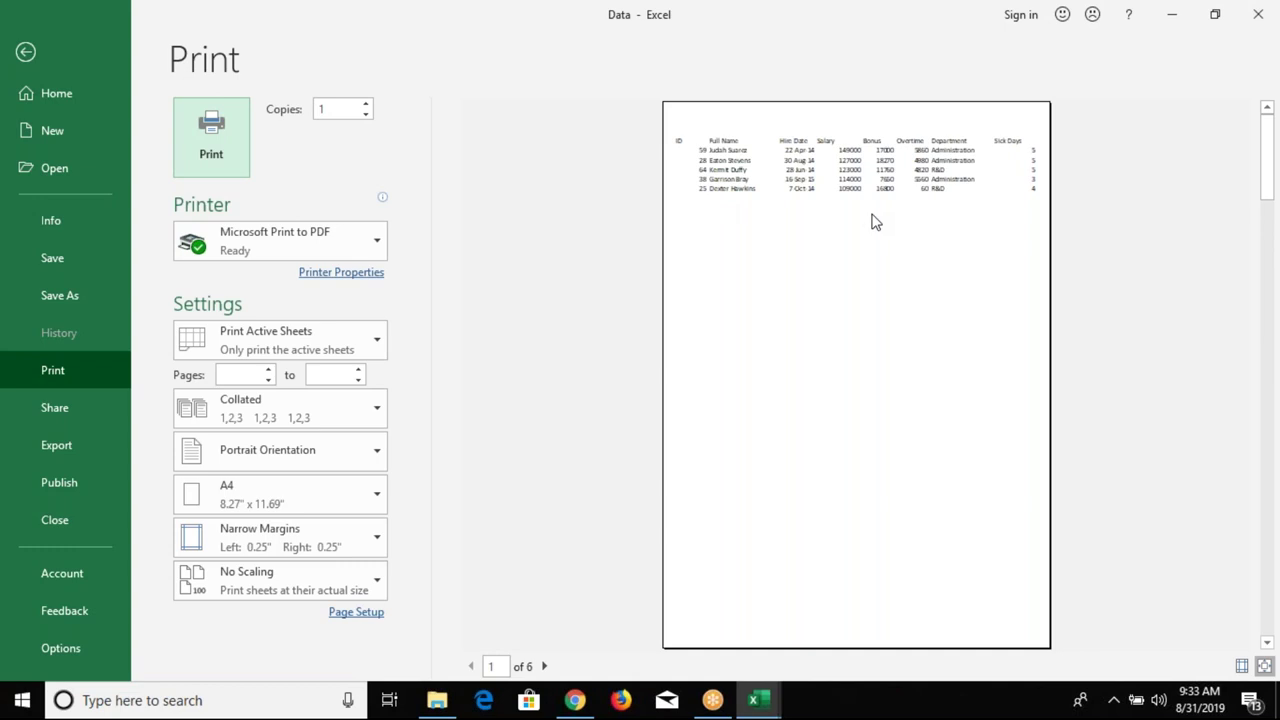
click(544, 666)
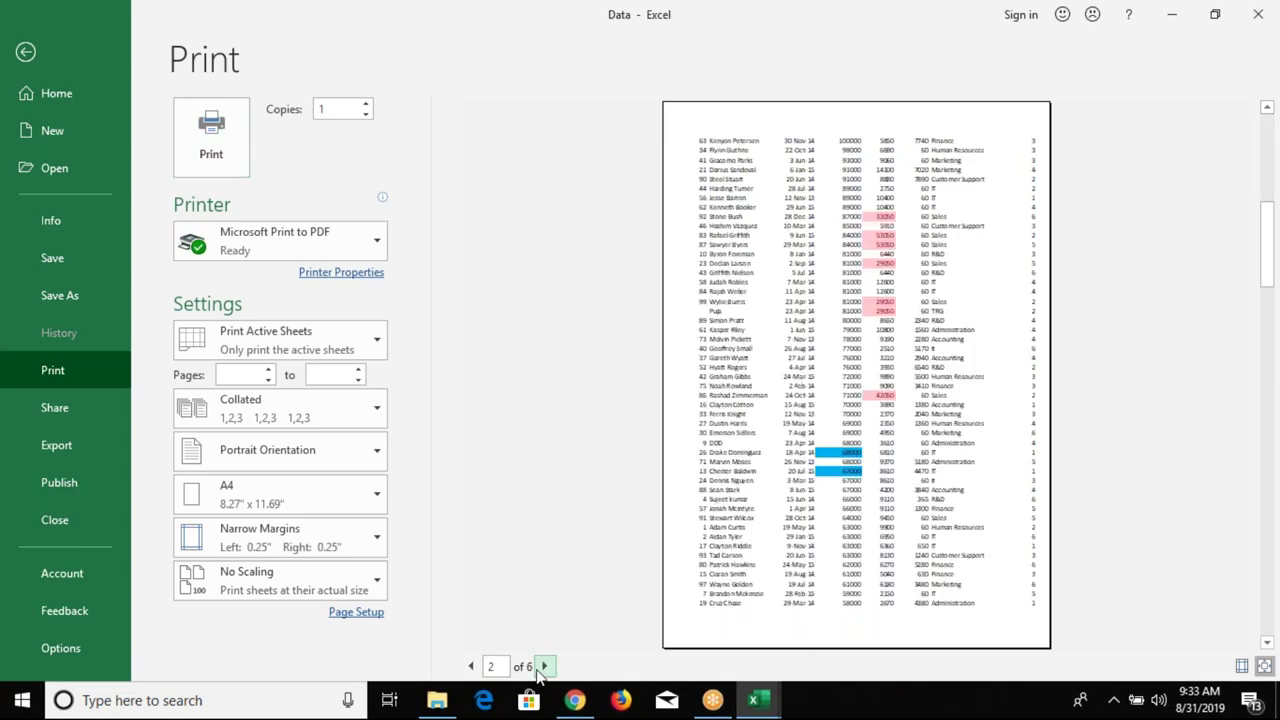
key(Escape)
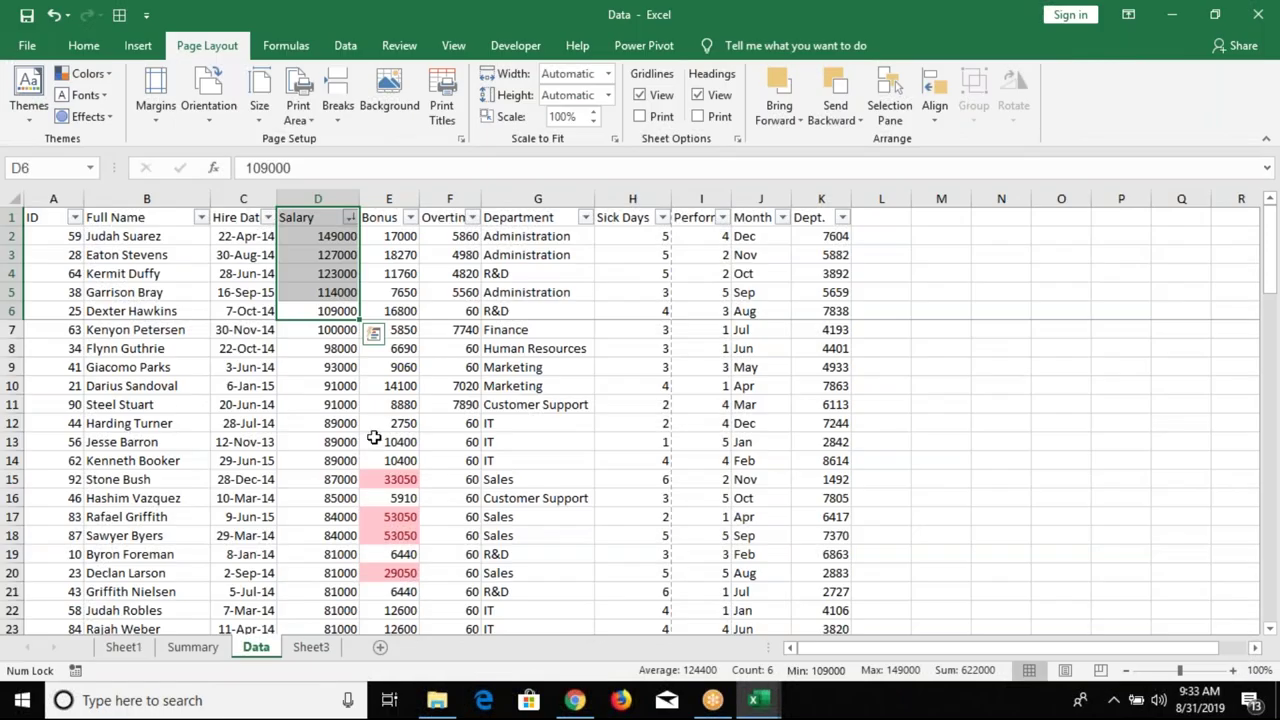
Remove the page break above row 7, then insert it again.
click(14, 329)
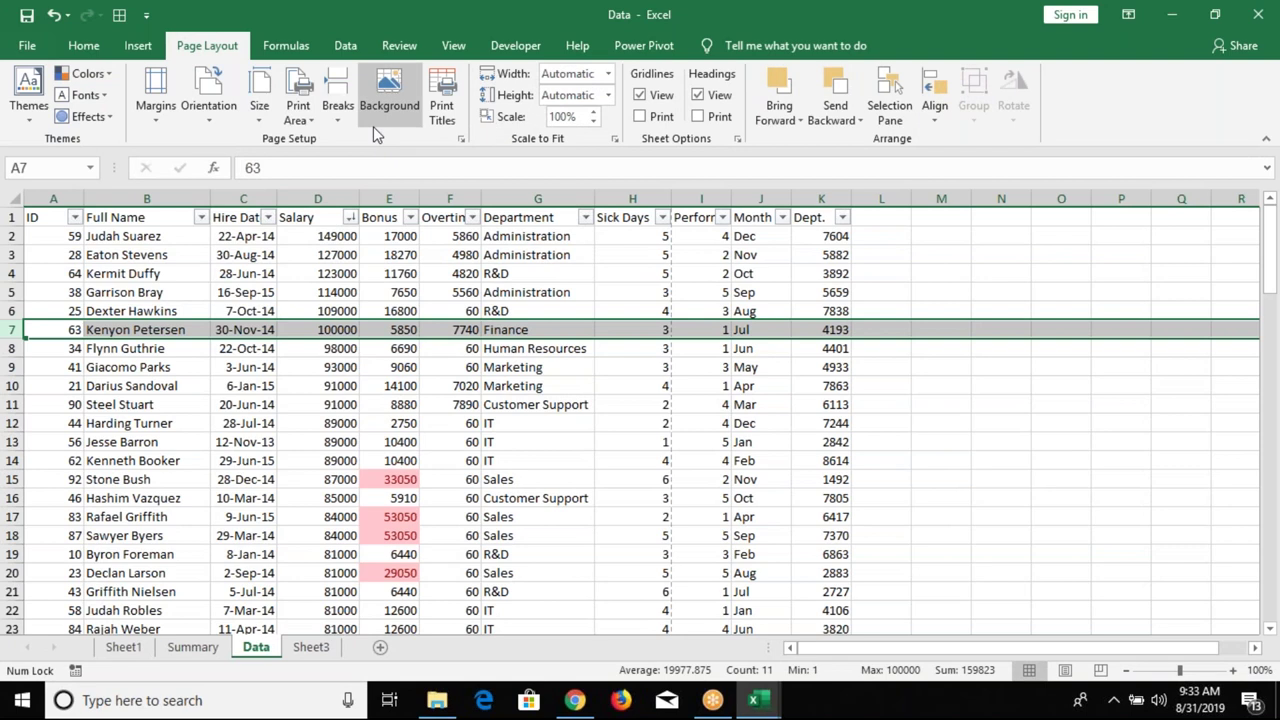
click(338, 108)
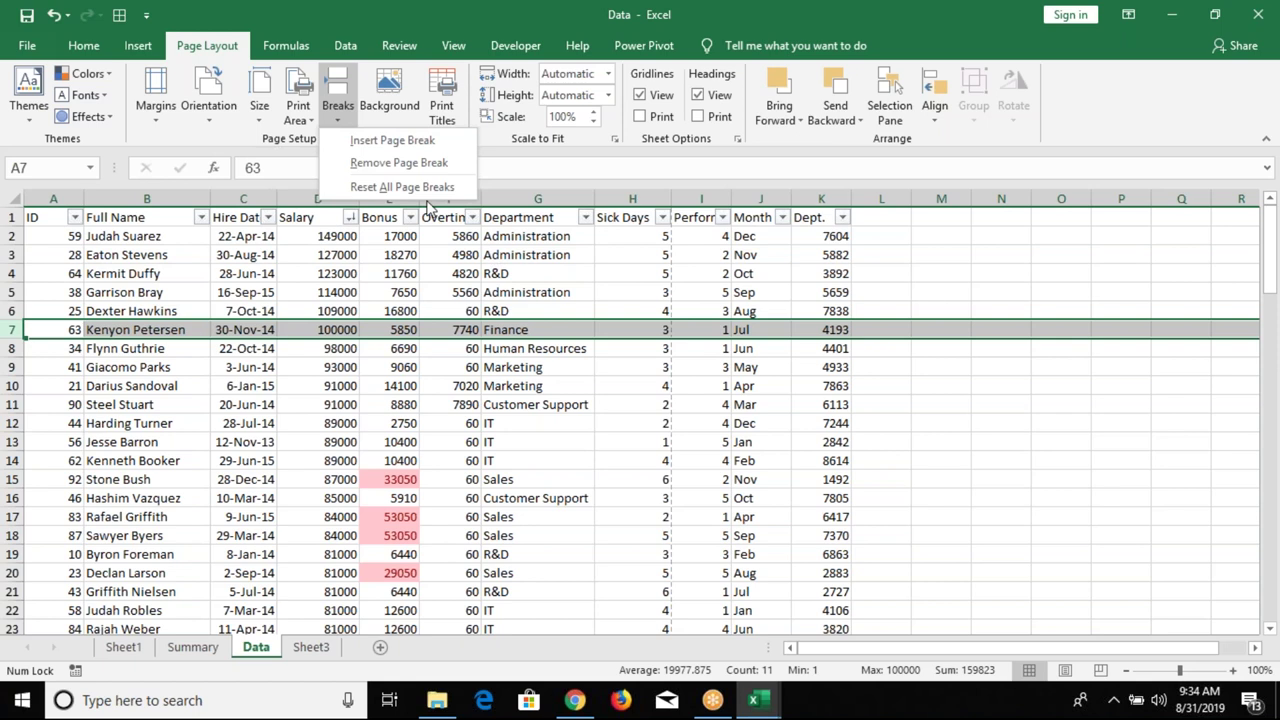
click(396, 162)
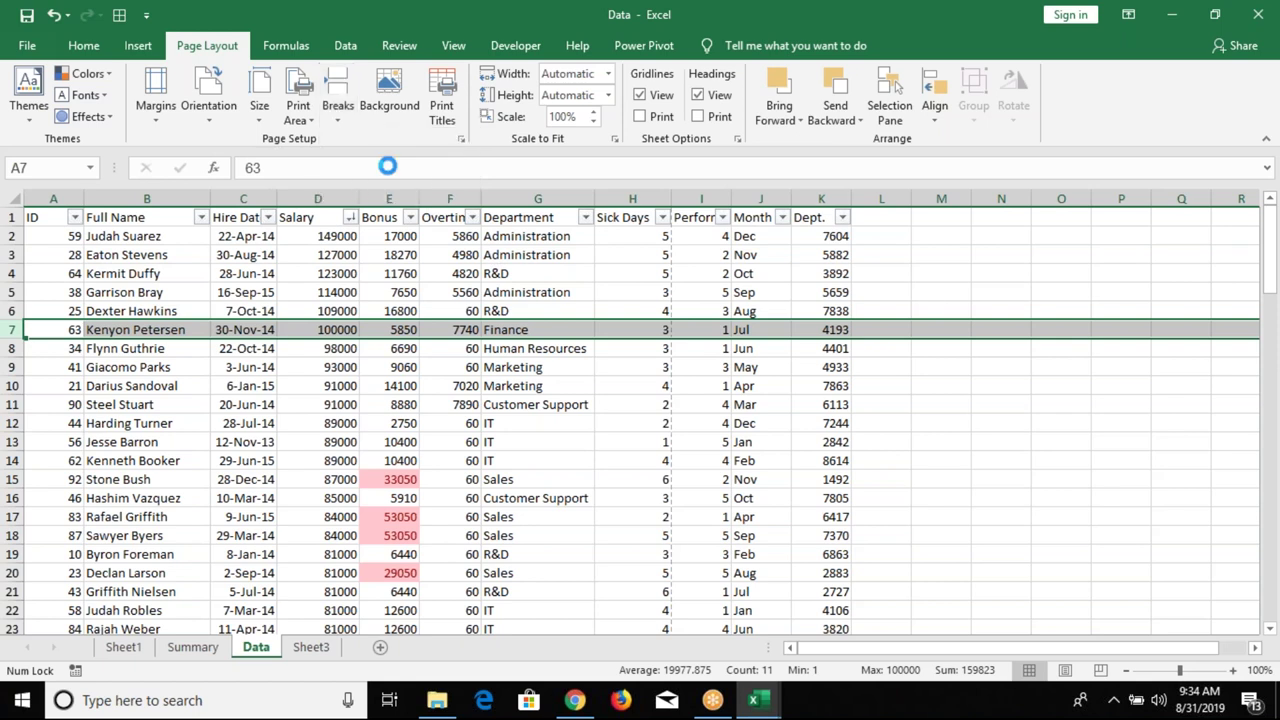
click(293, 362)
click(20, 329)
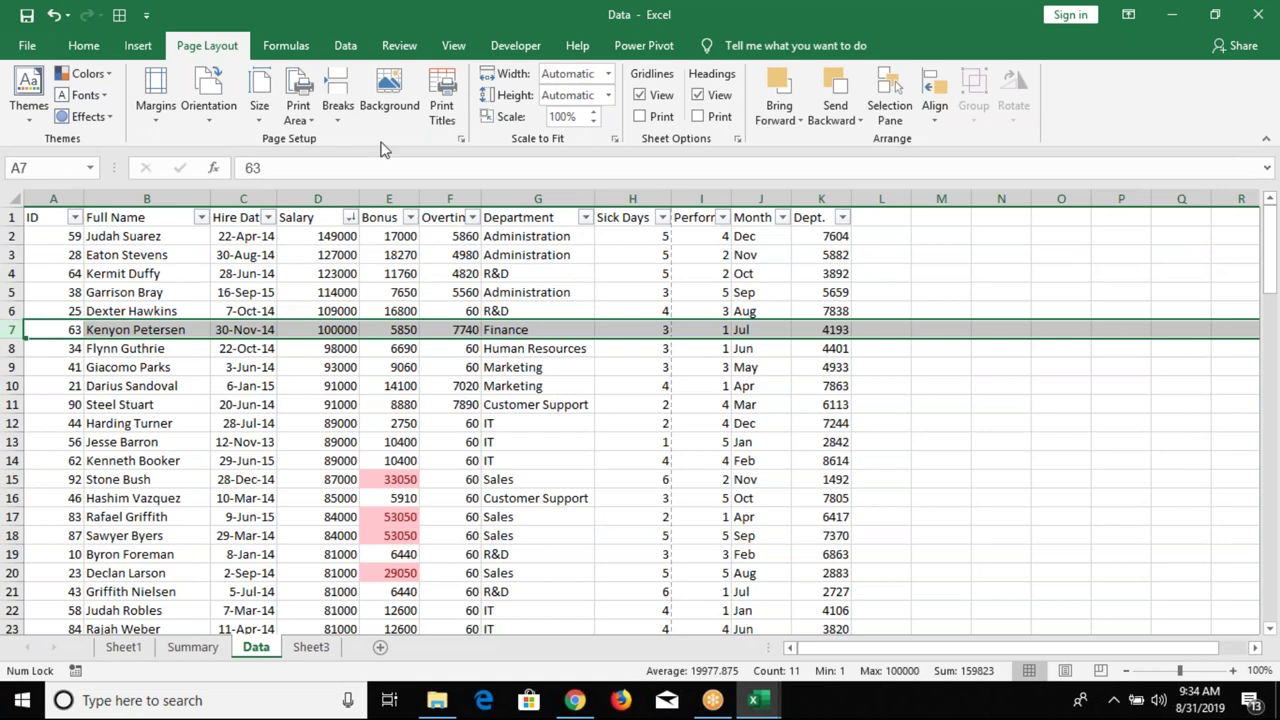
click(340, 117)
click(346, 140)
Add a test page break above row 4, then reset all page breaks.
click(272, 355)
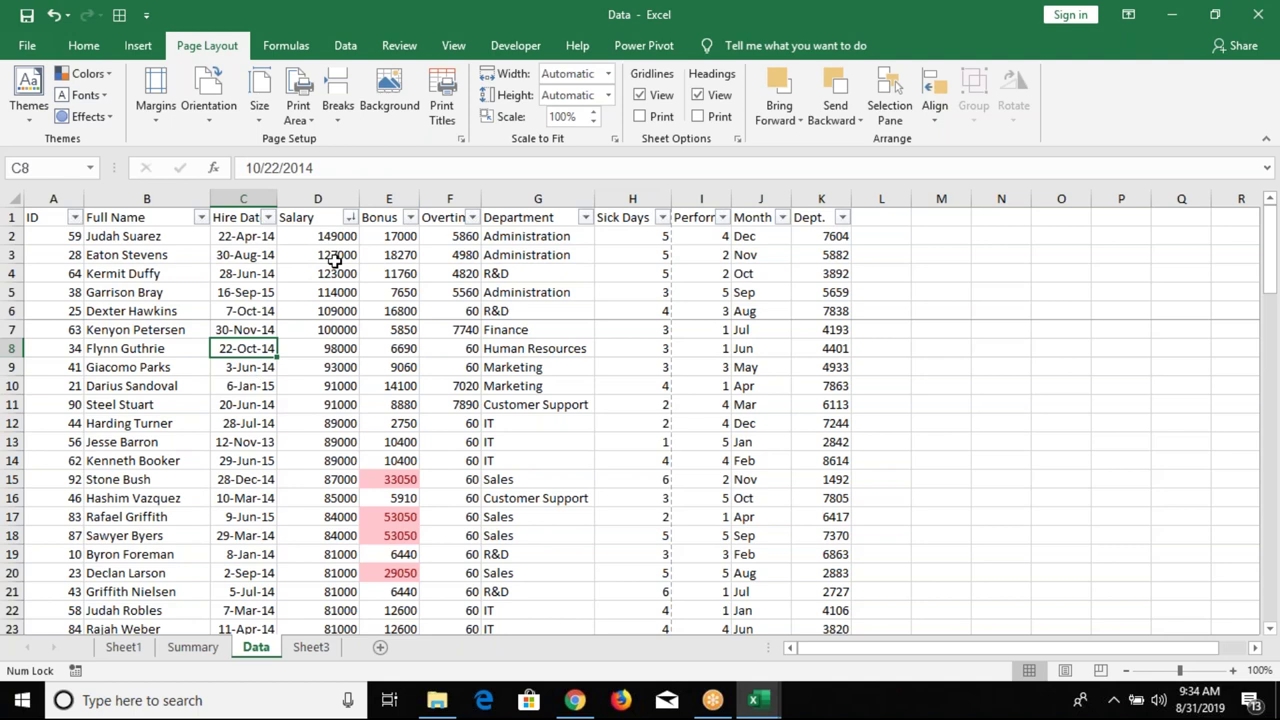
click(24, 329)
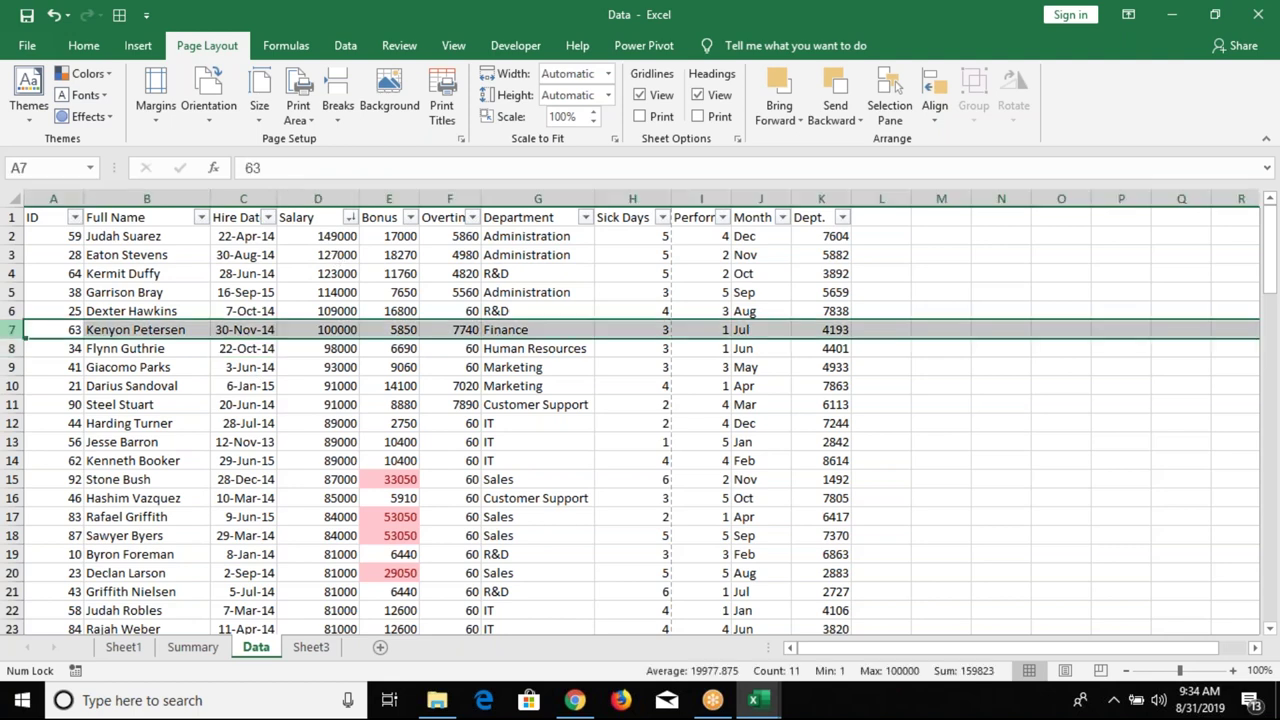
click(217, 270)
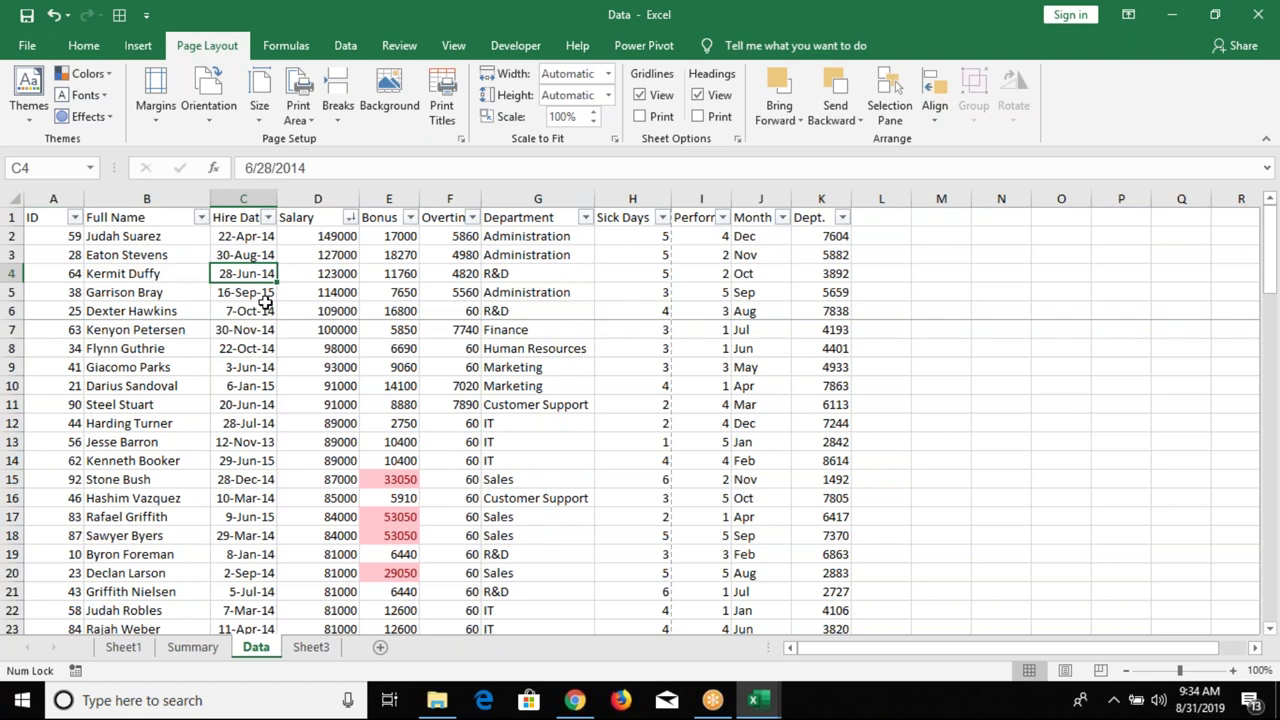
click(333, 128)
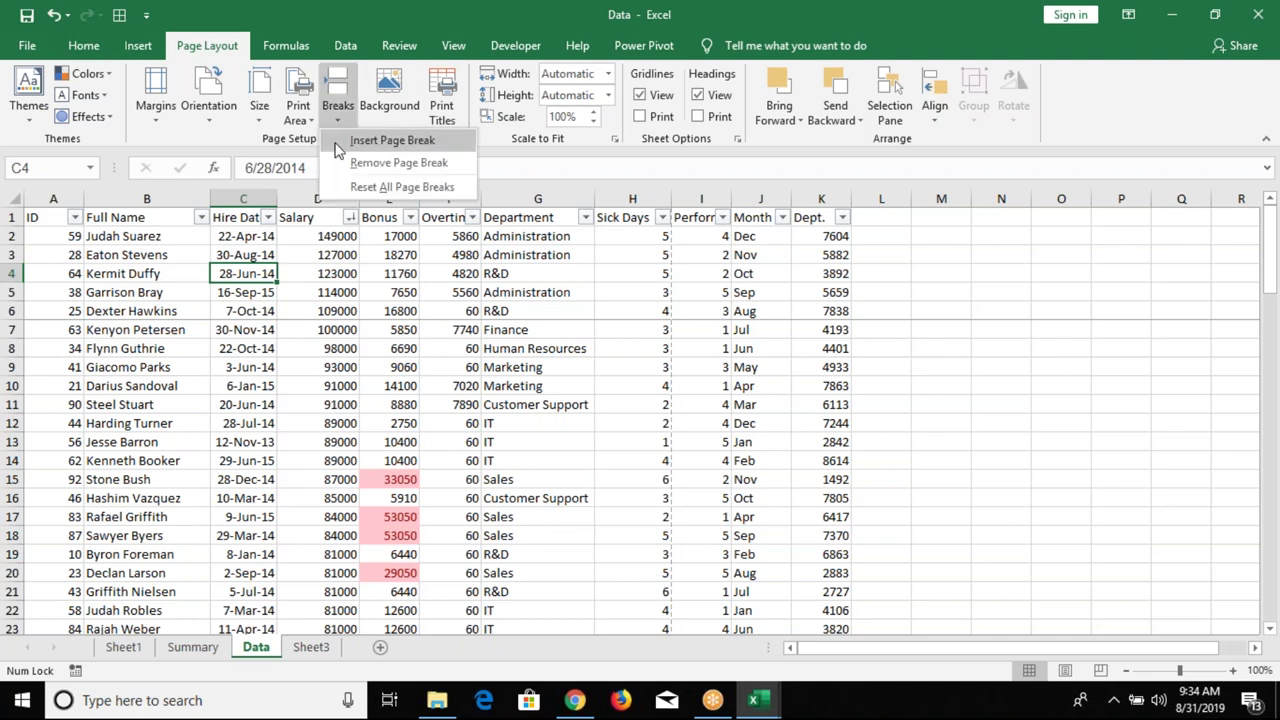
click(337, 148)
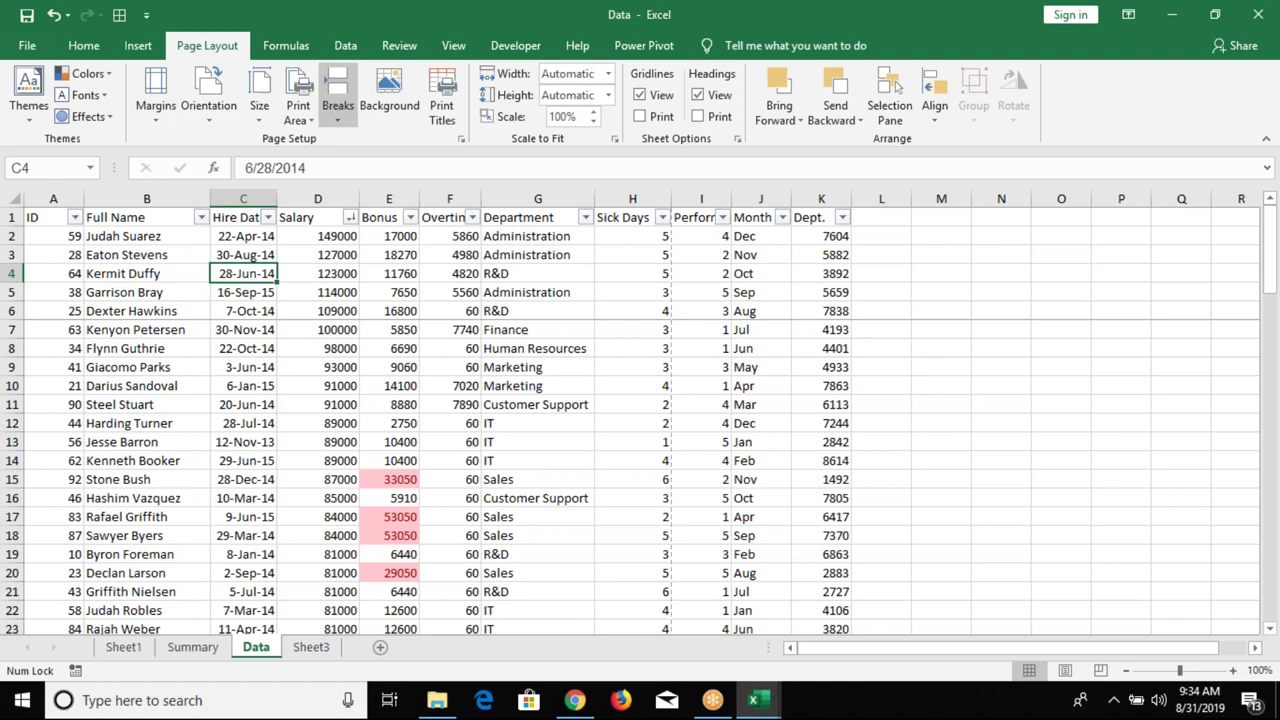
click(337, 110)
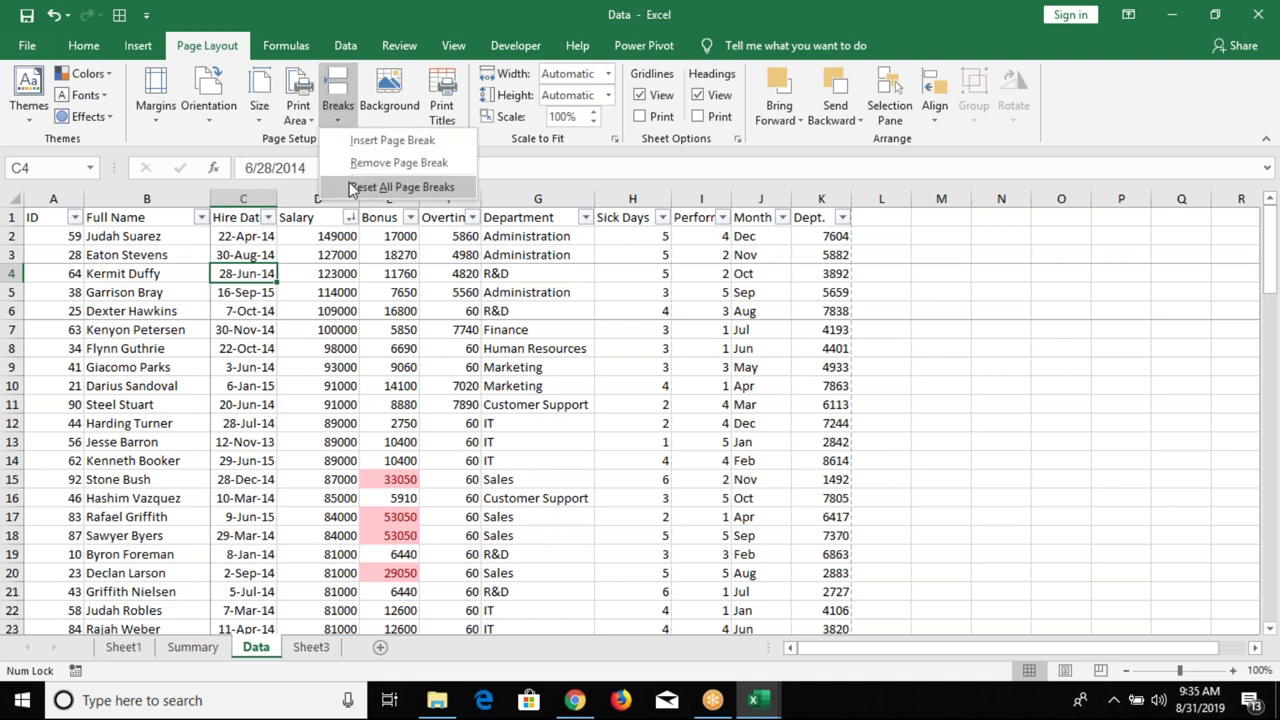
click(355, 188)
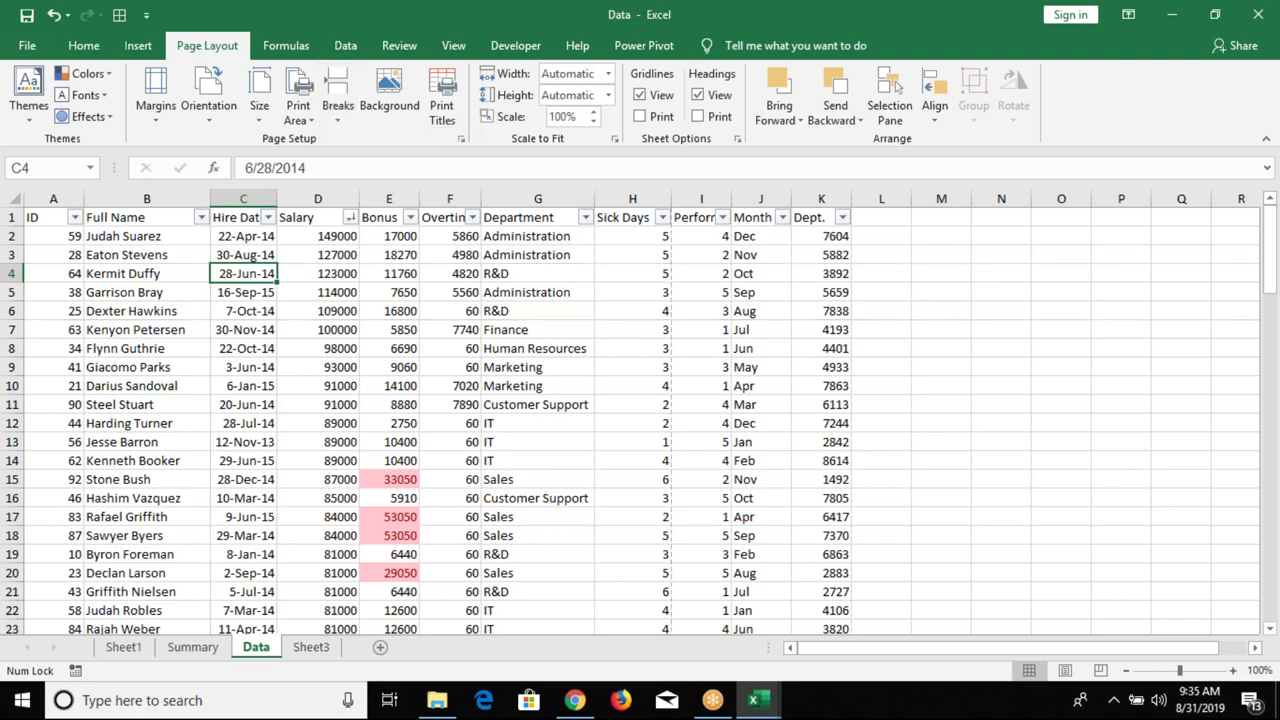
Sort the table by ID smallest to largest and check the print preview.
click(74, 217)
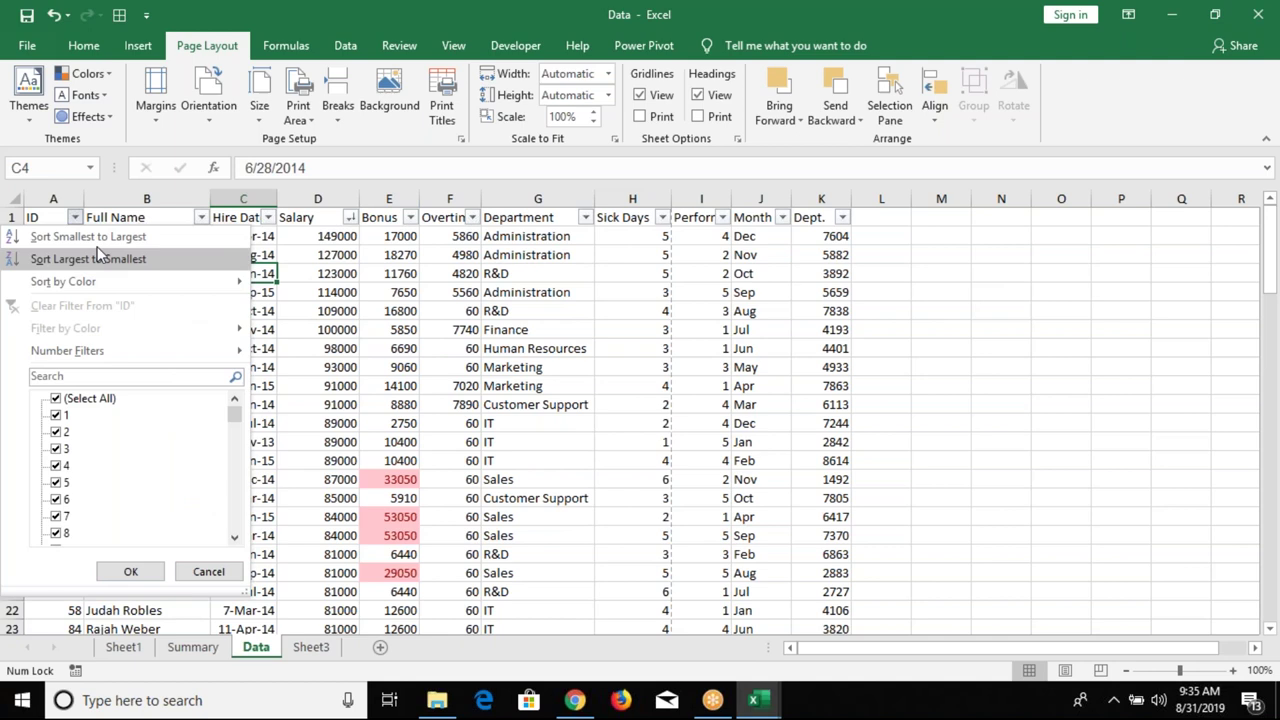
click(98, 237)
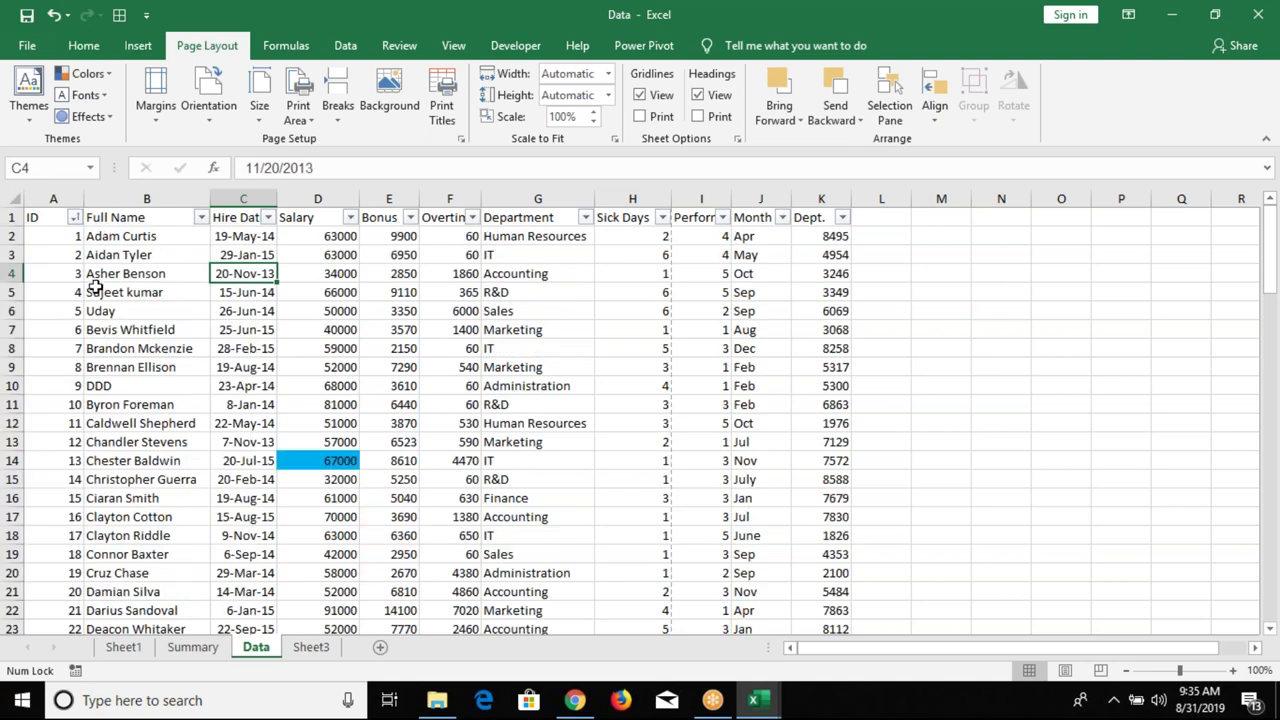
key(ctrl+p)
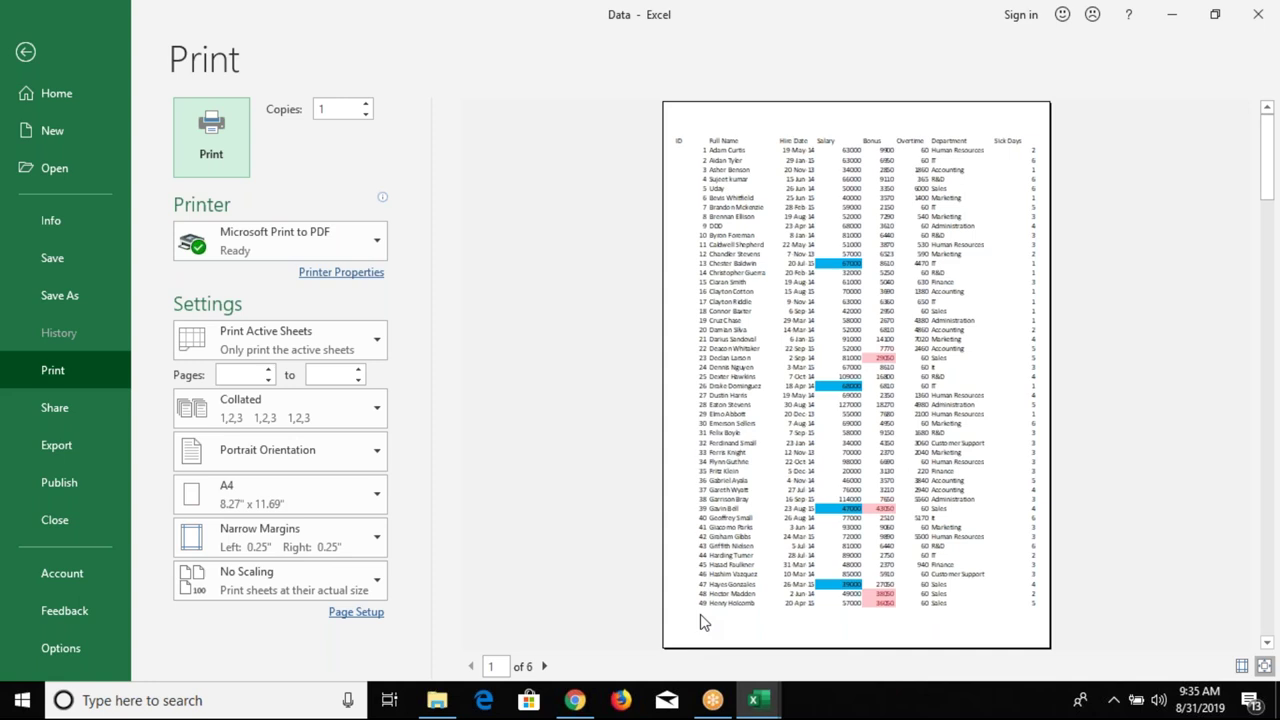
key(Escape)
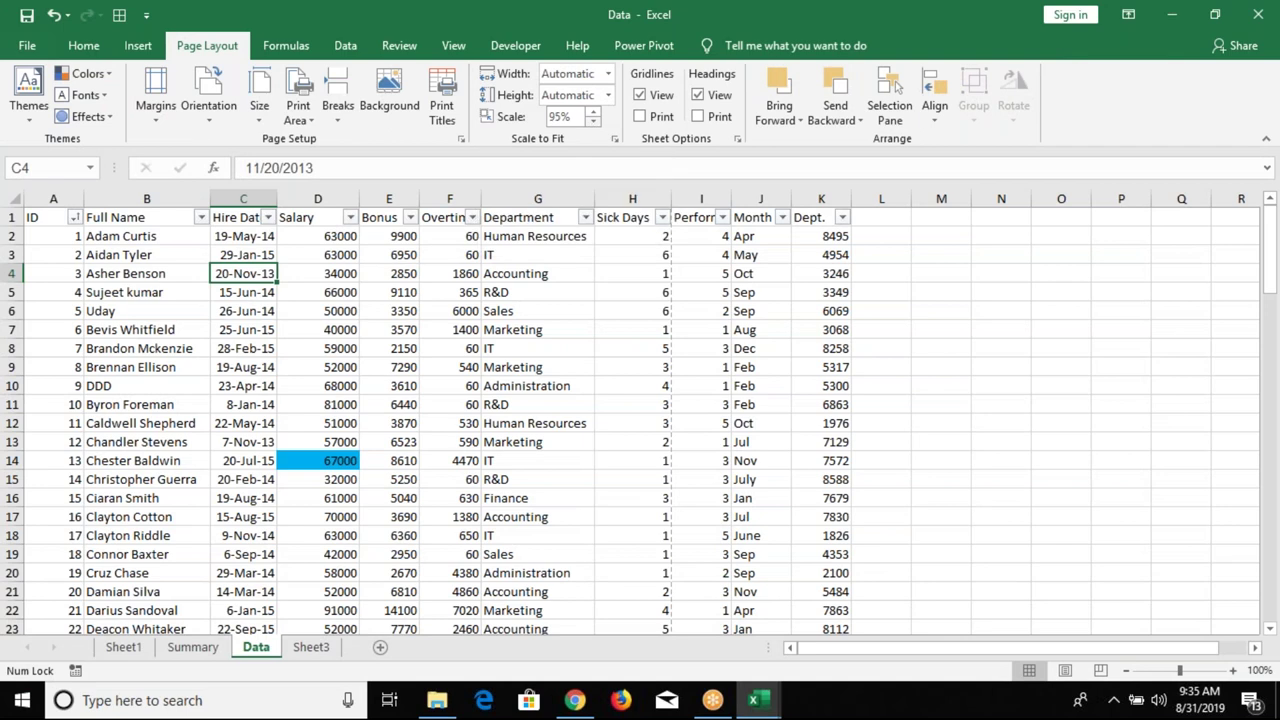
Preview the printout again at 95% scale, now 4 pages.
click(146, 370)
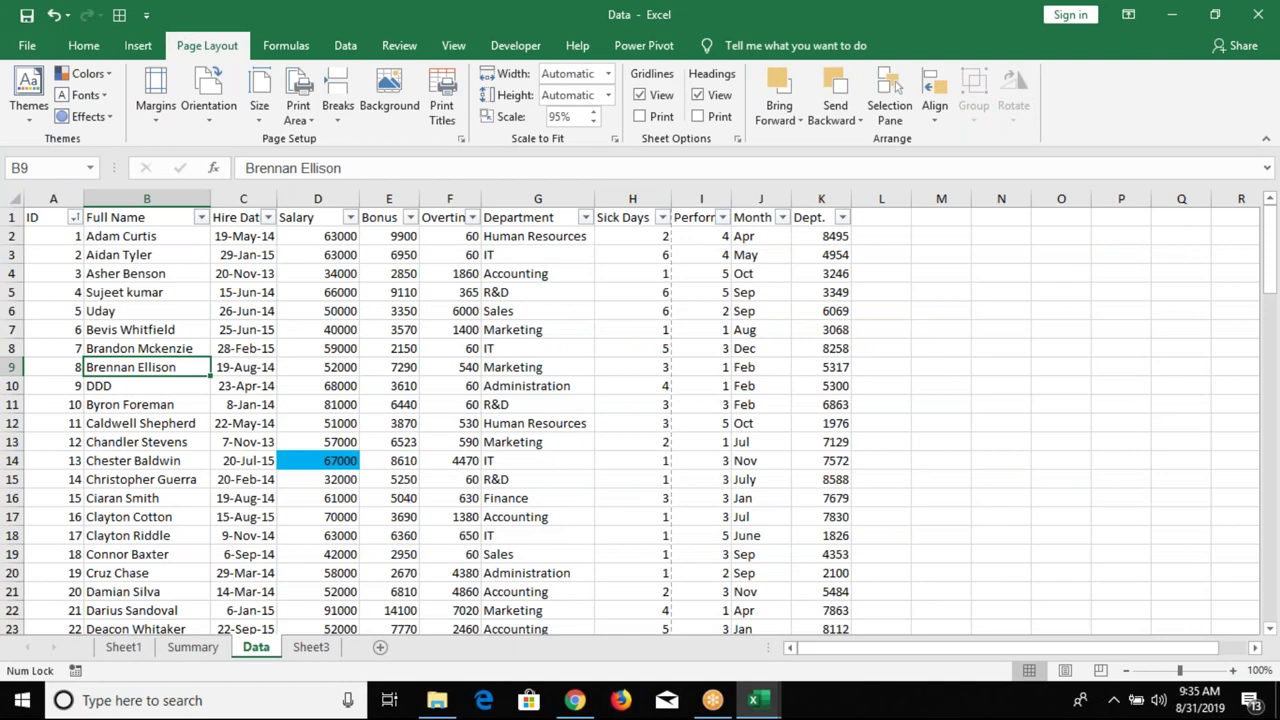
key(ctrl+p)
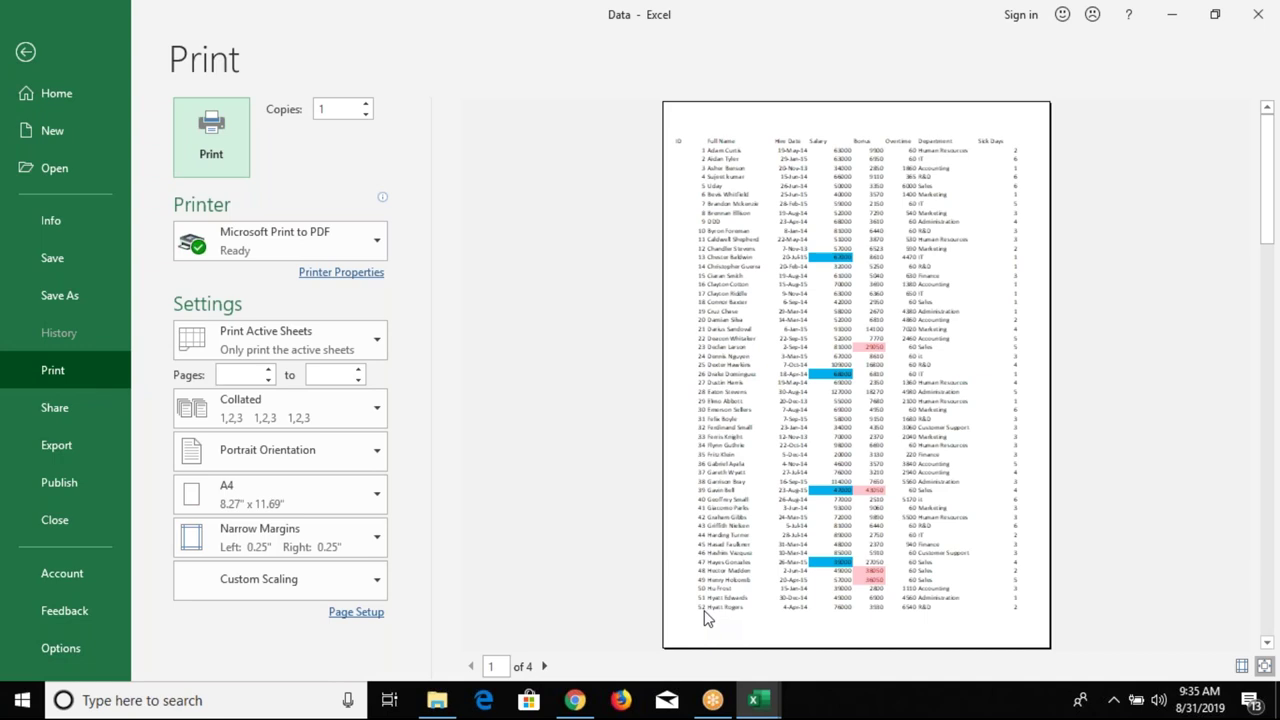
key(Escape)
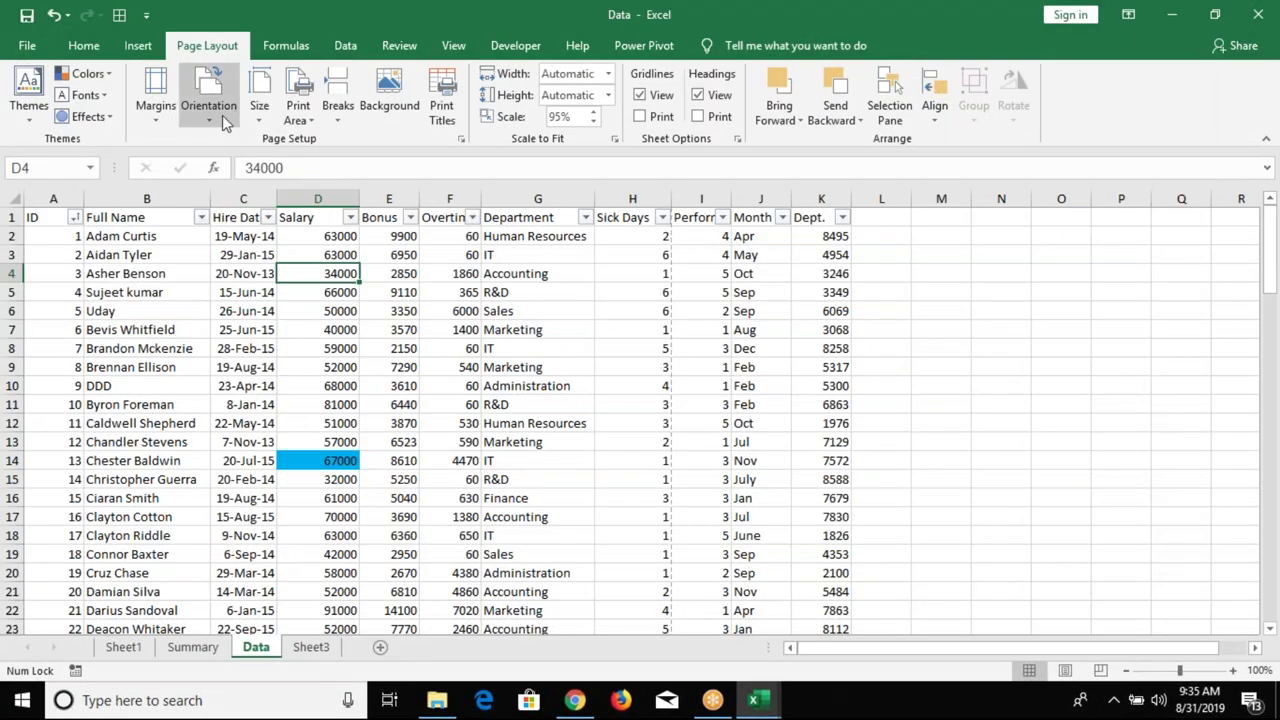
Raise the bottom margin to 1.25 in Custom Margins and preview the pages.
click(160, 115)
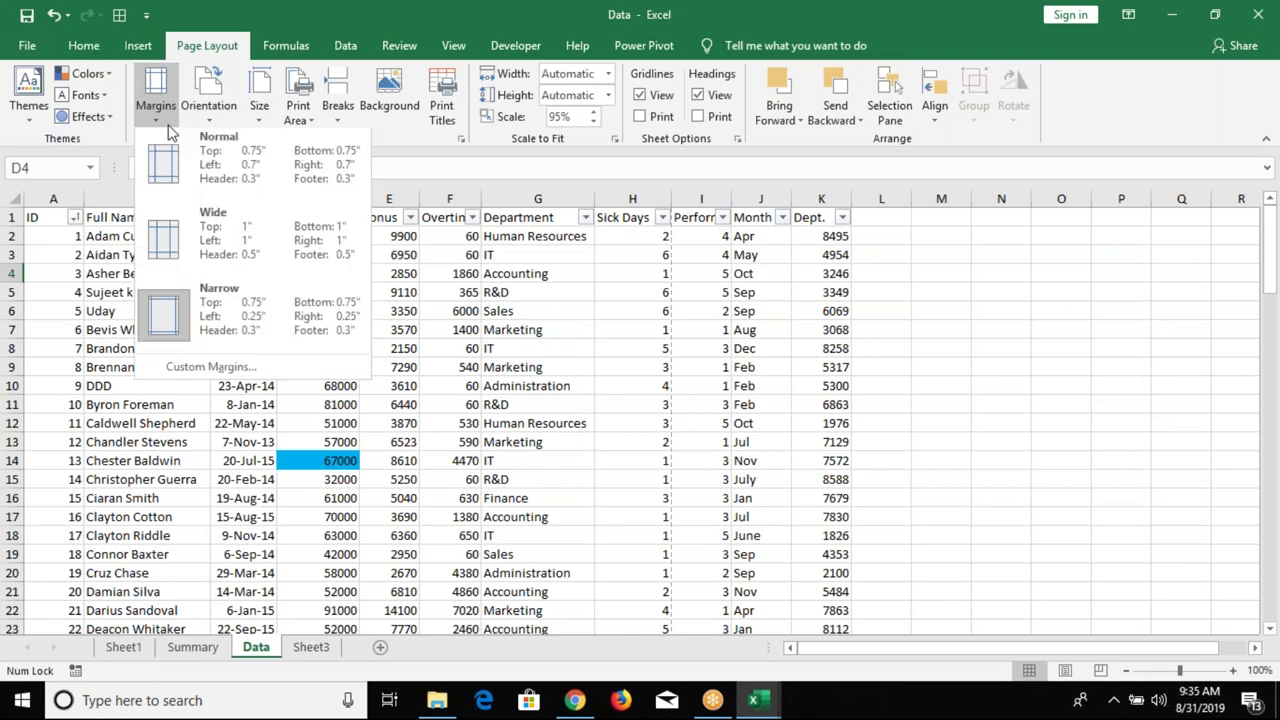
click(210, 369)
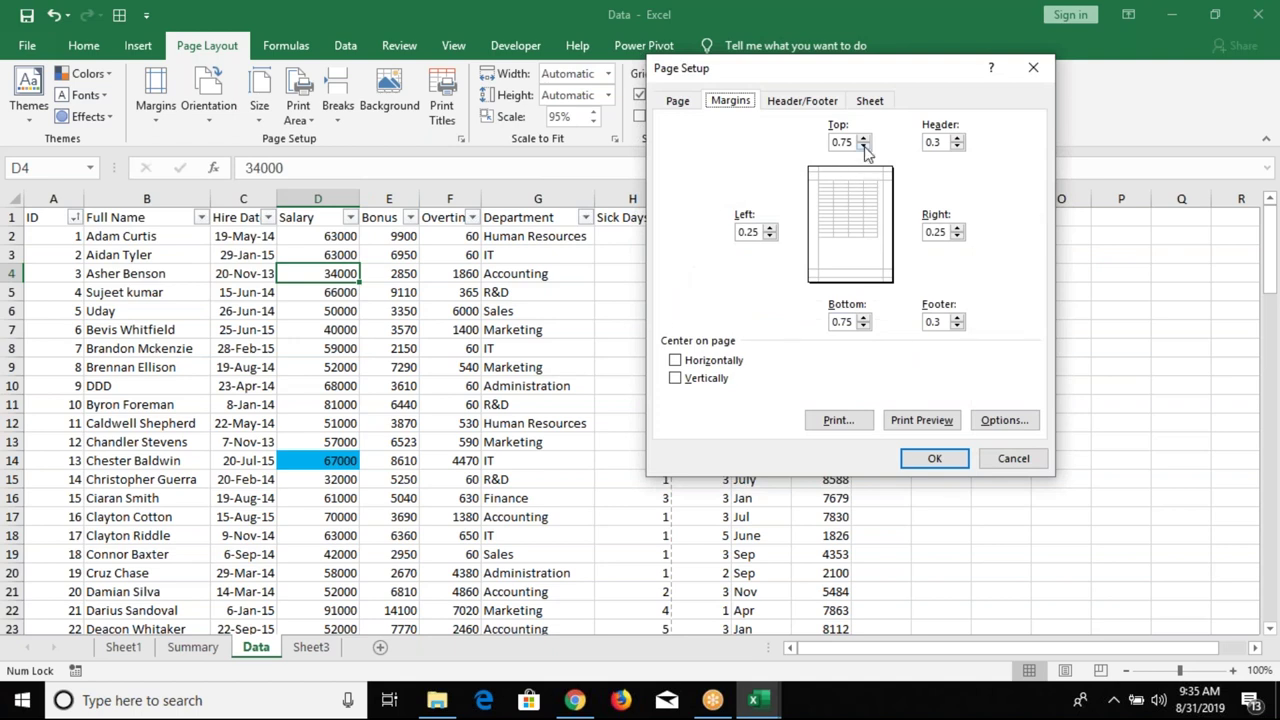
click(864, 318)
click(864, 318)
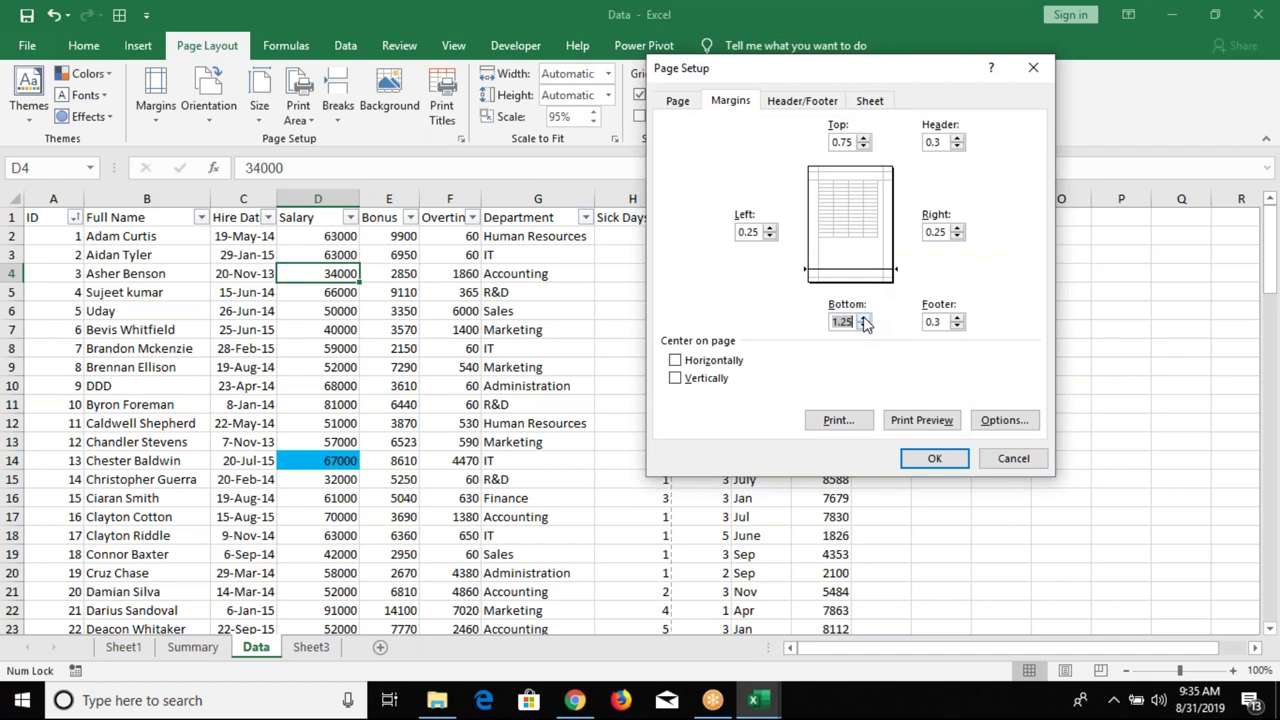
click(930, 464)
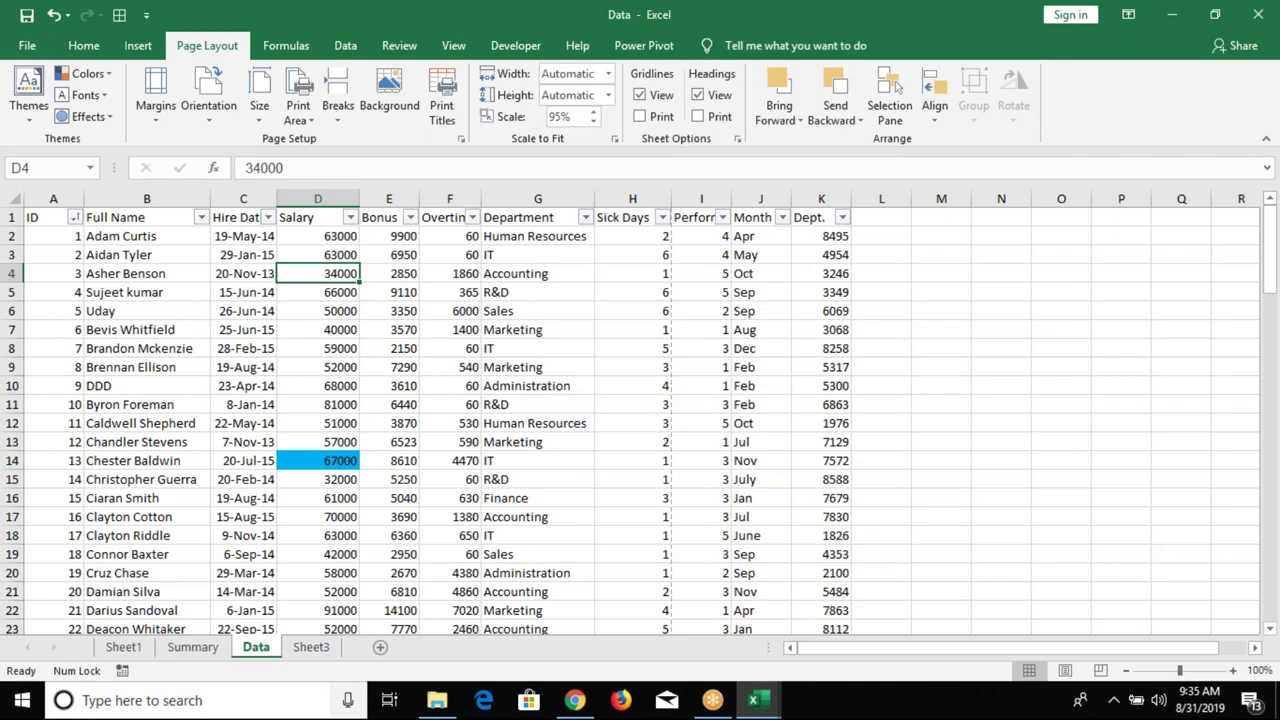
key(ctrl+p)
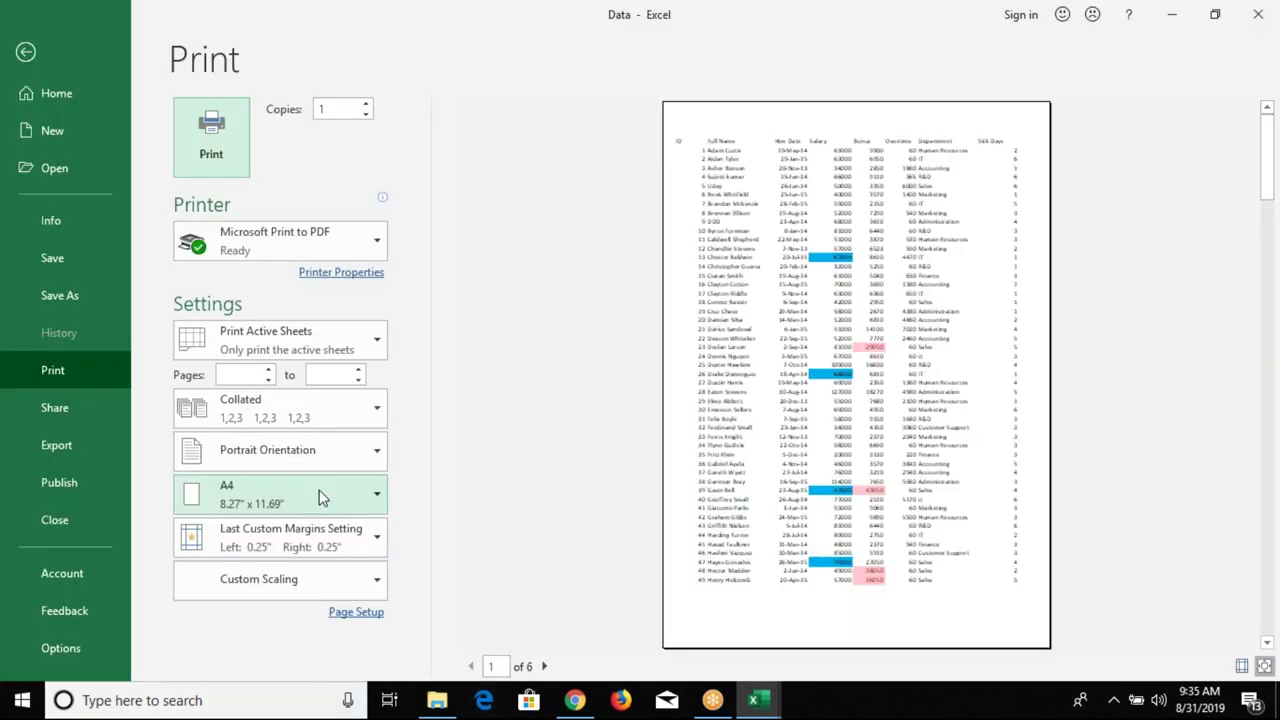
key(Escape)
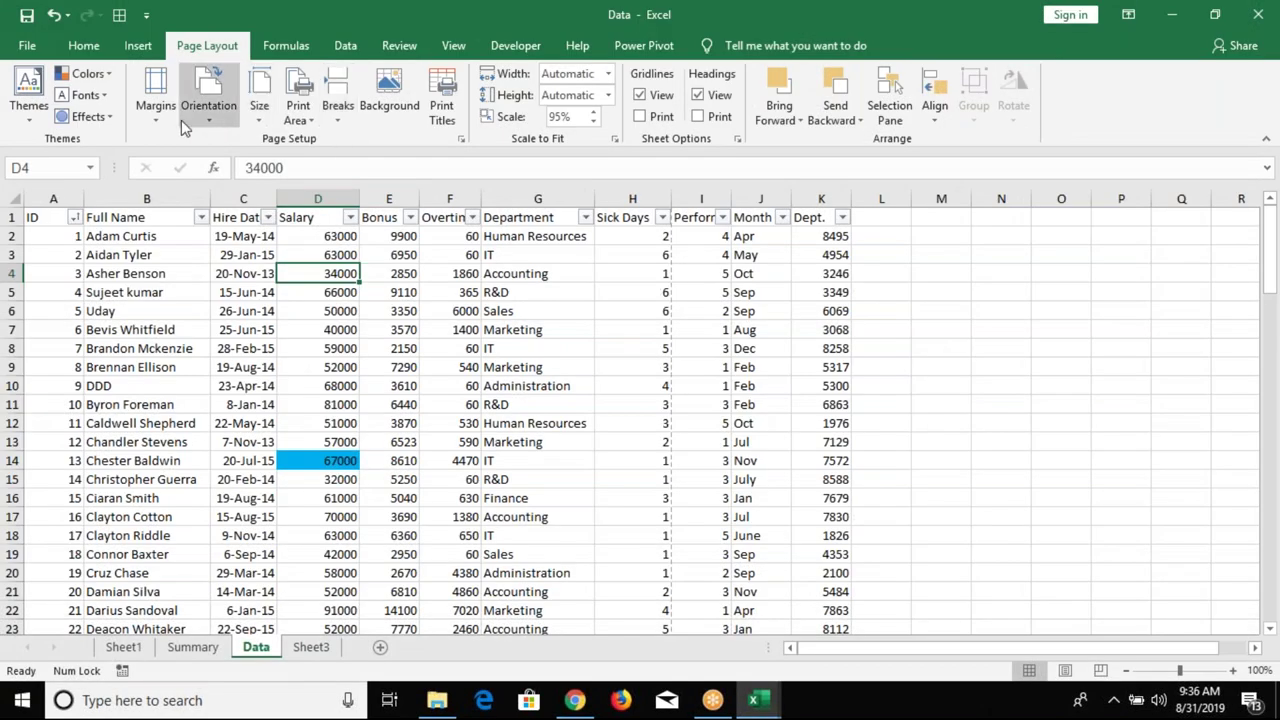
Adjust the bottom margin back to 1 inch and preview the printed pages again.
click(157, 108)
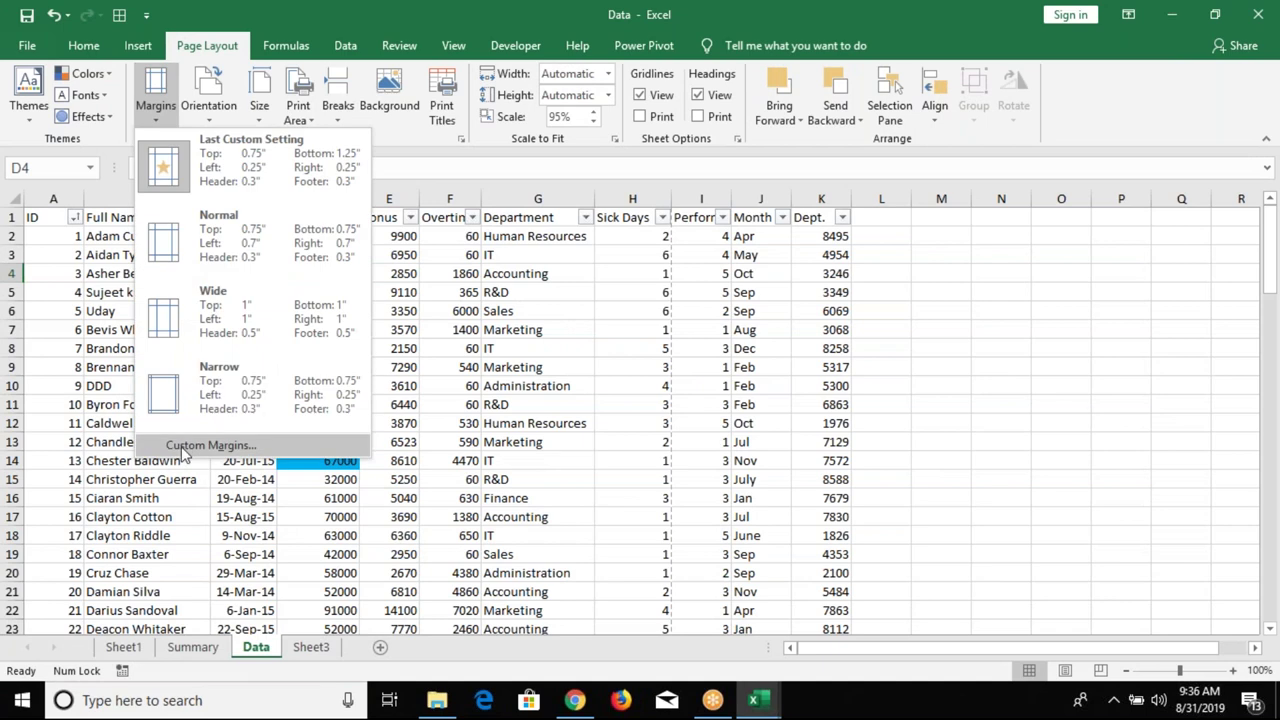
click(183, 447)
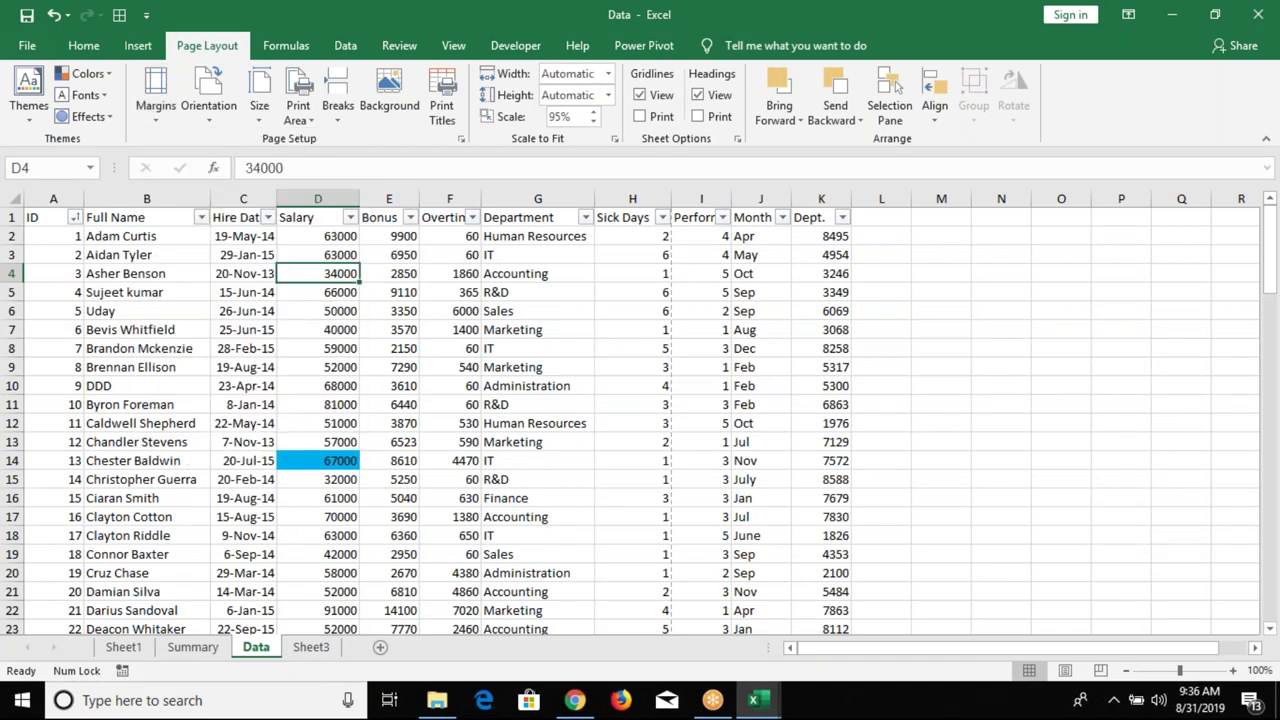
click(865, 317)
click(865, 317)
click(865, 318)
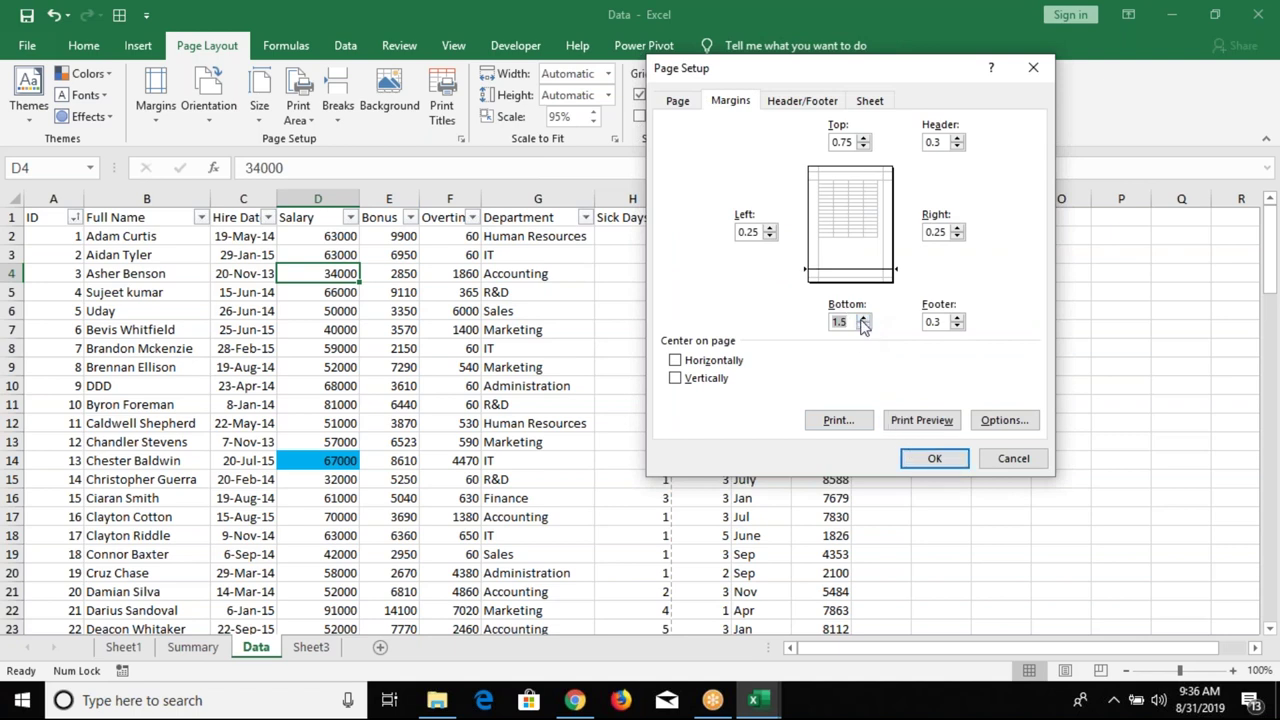
click(864, 328)
click(862, 328)
click(930, 462)
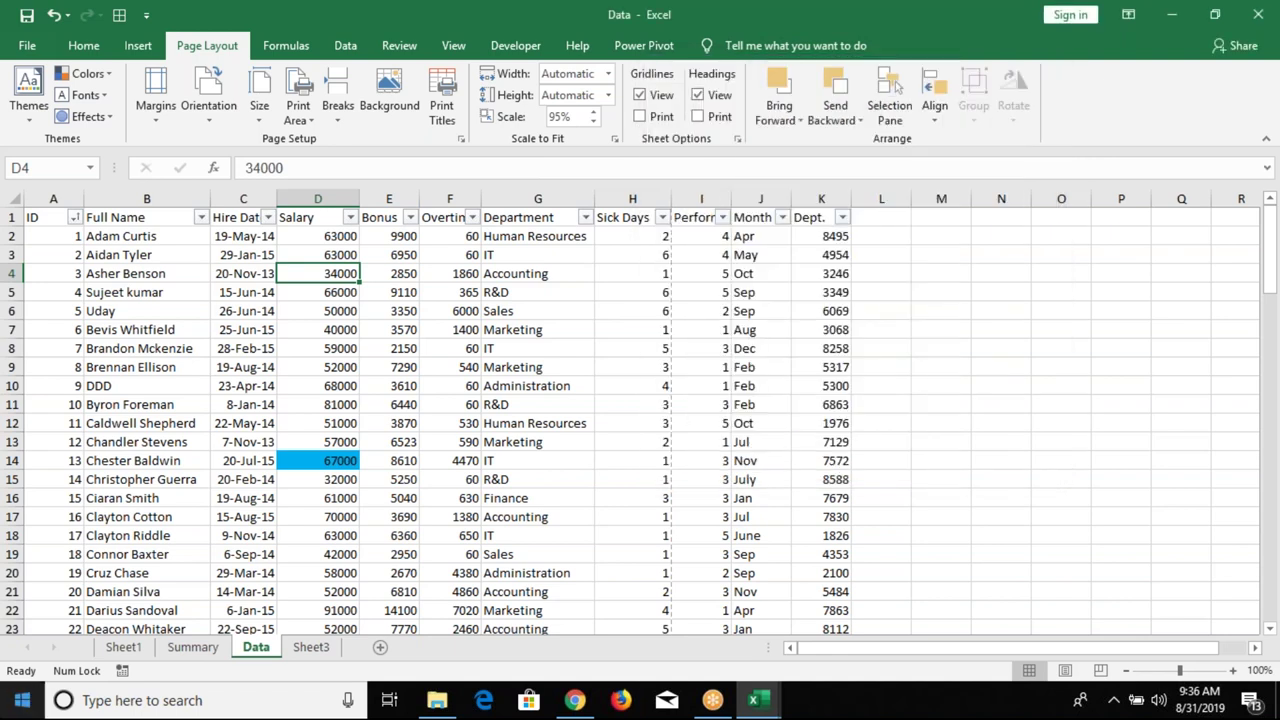
key(ctrl+p)
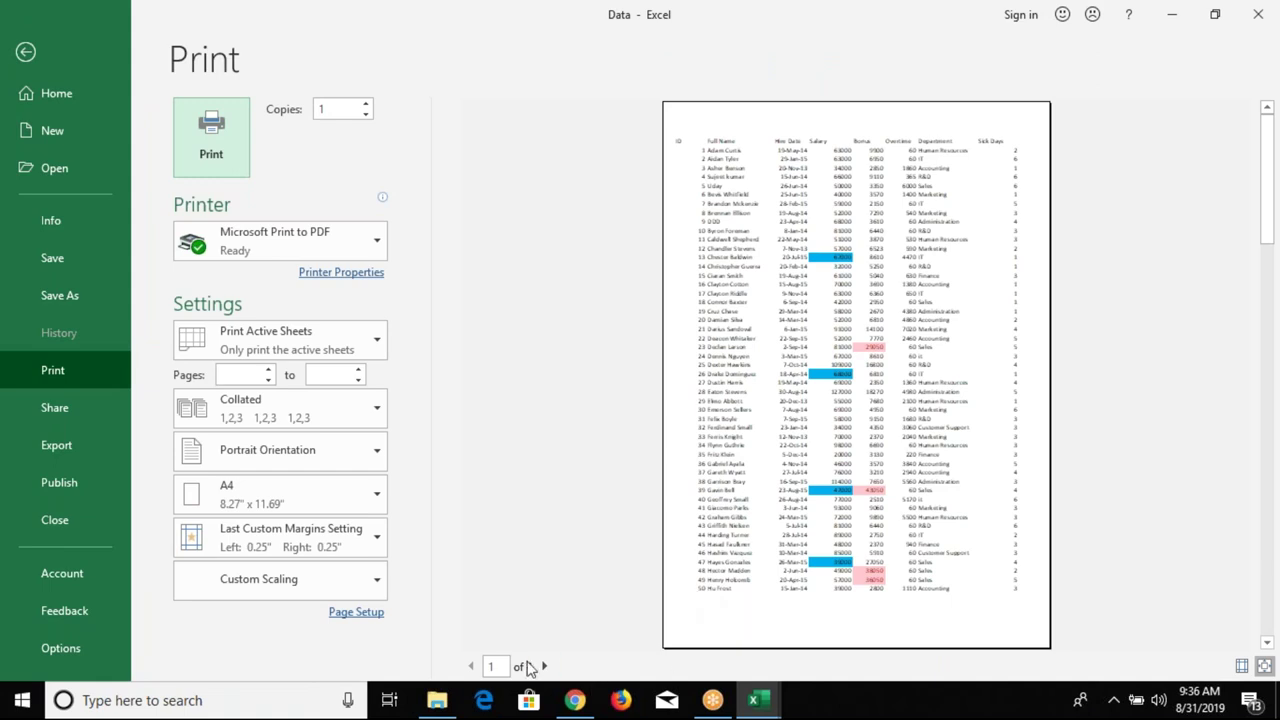
View page 2 of 4 in the print preview, then return to the Data sheet.
click(546, 666)
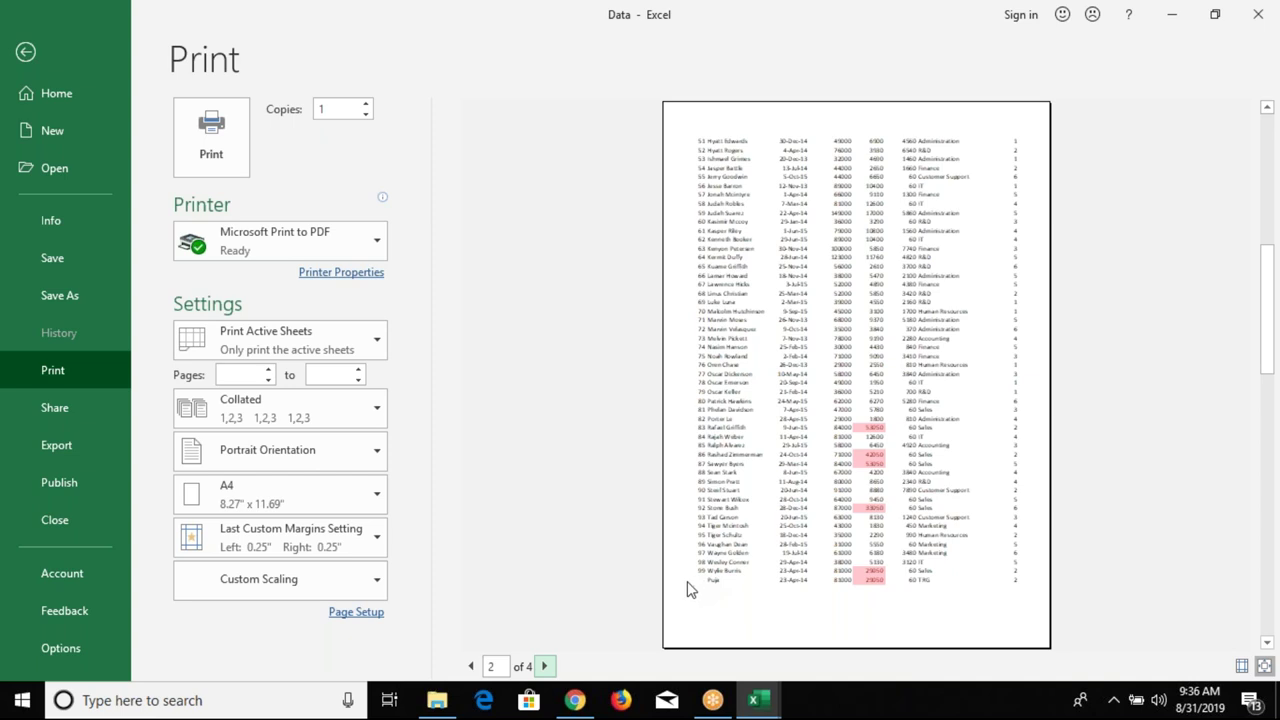
key(Escape)
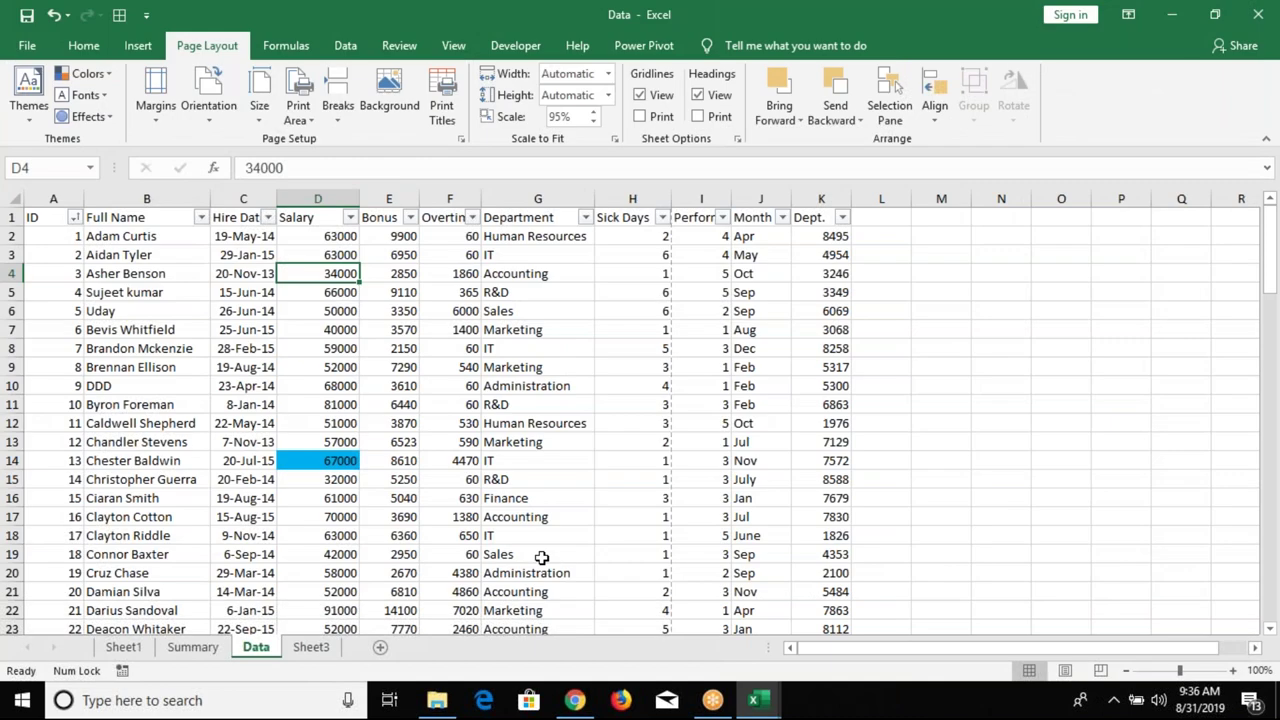
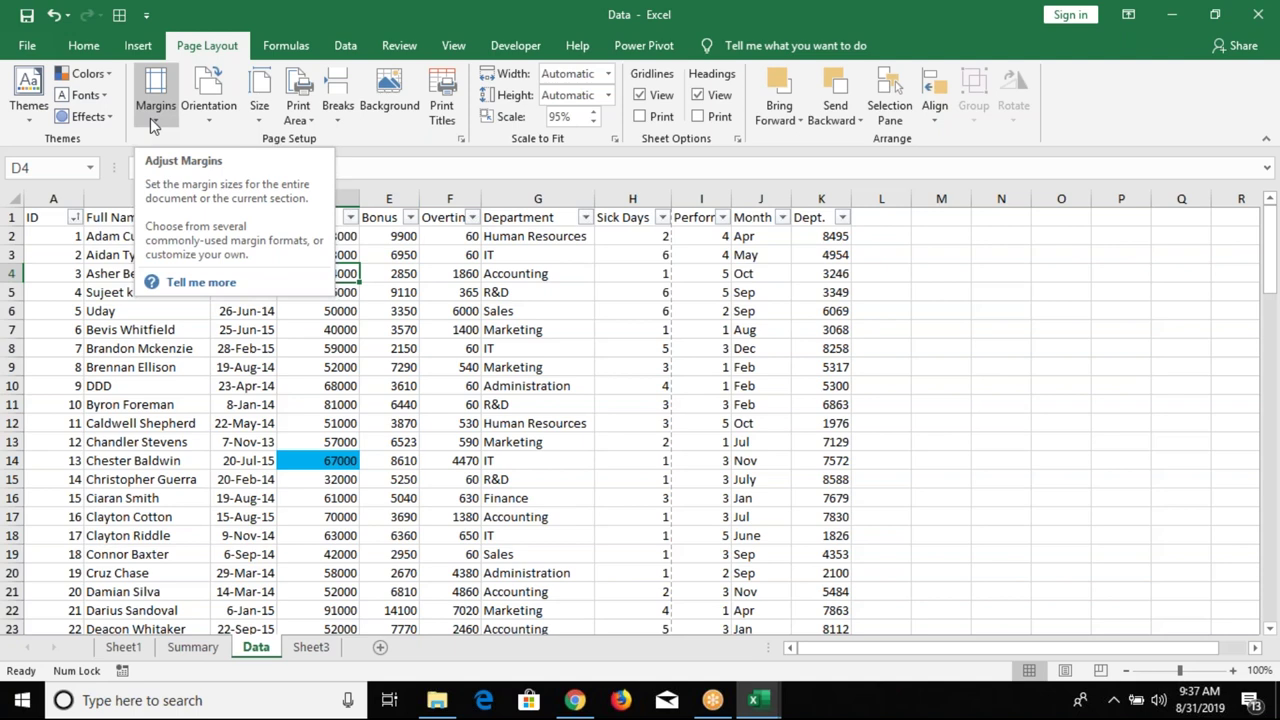
Add the 'll' picture from this computer as the Data sheet's background.
click(533, 292)
click(385, 100)
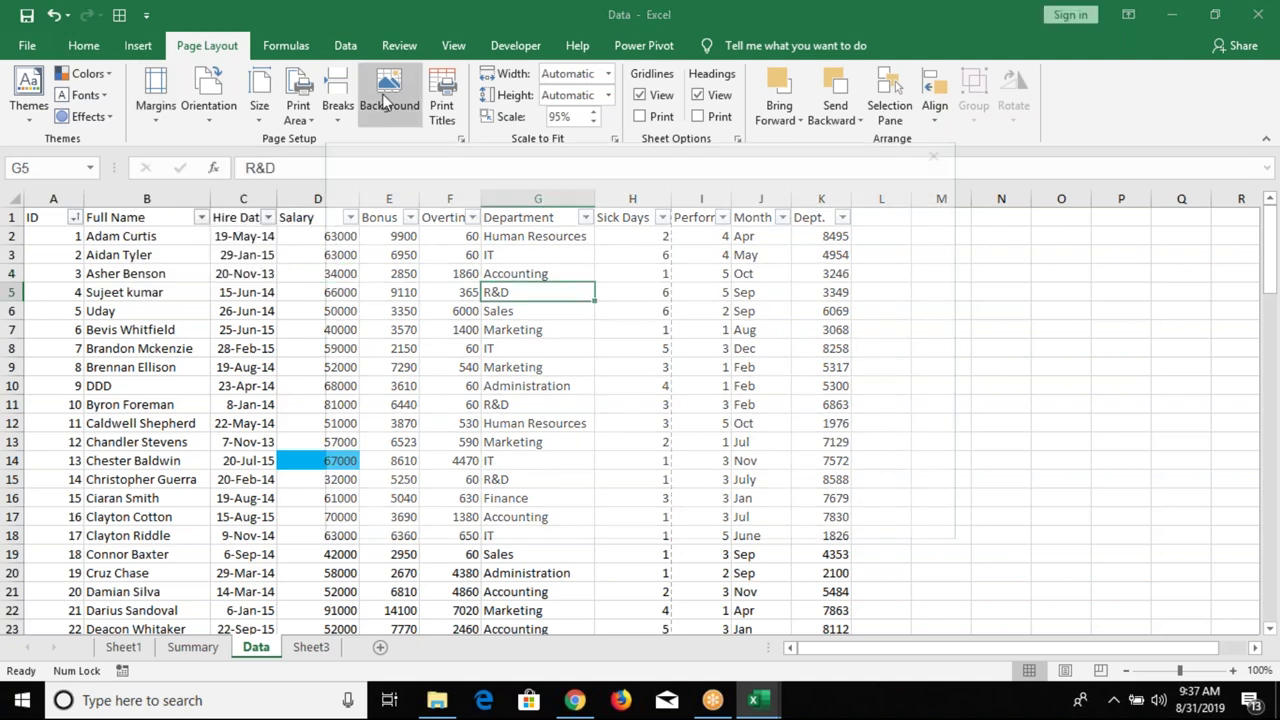
click(862, 531)
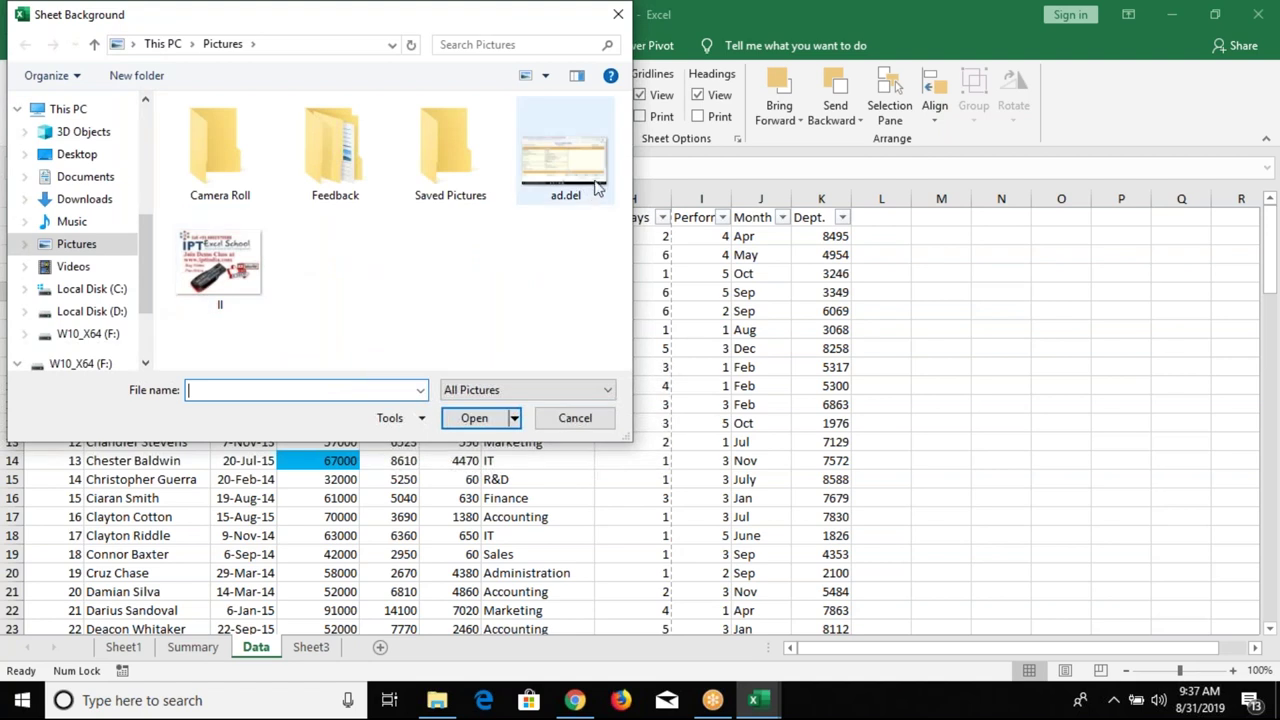
click(218, 262)
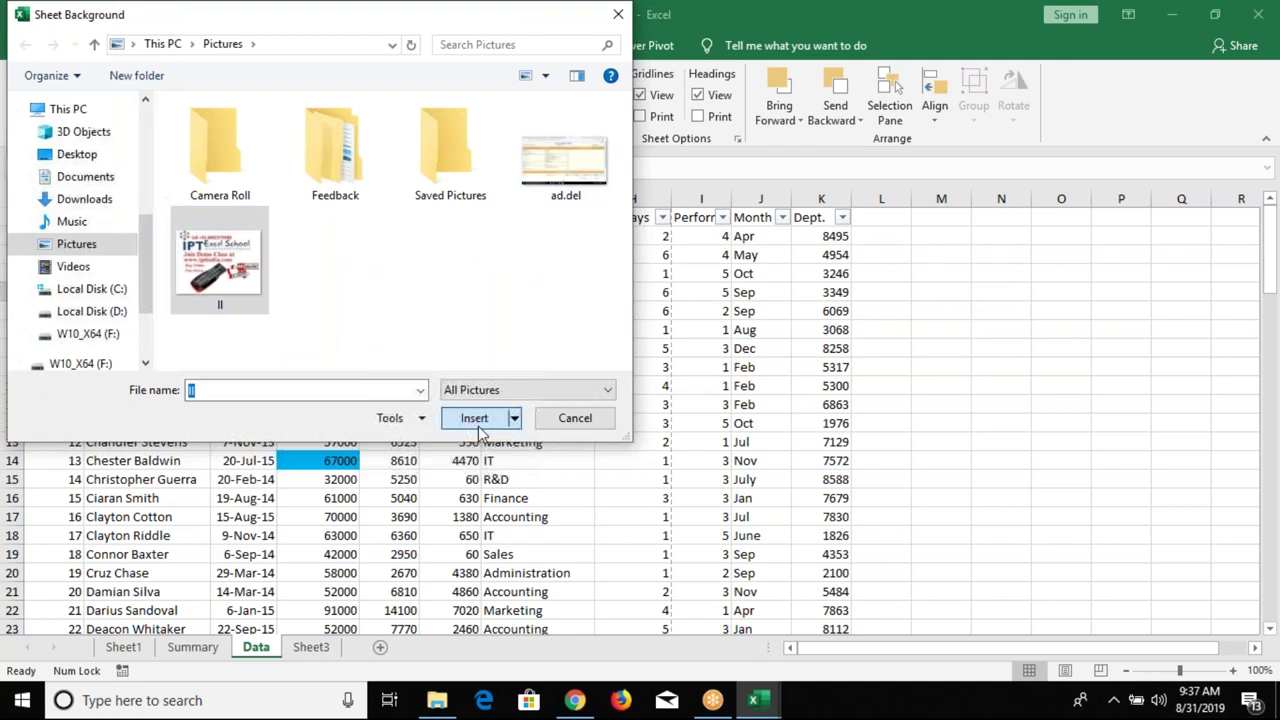
click(476, 419)
Preview the printout, remove the sheet background picture, and recheck both preview pages.
key(ctrl+p)
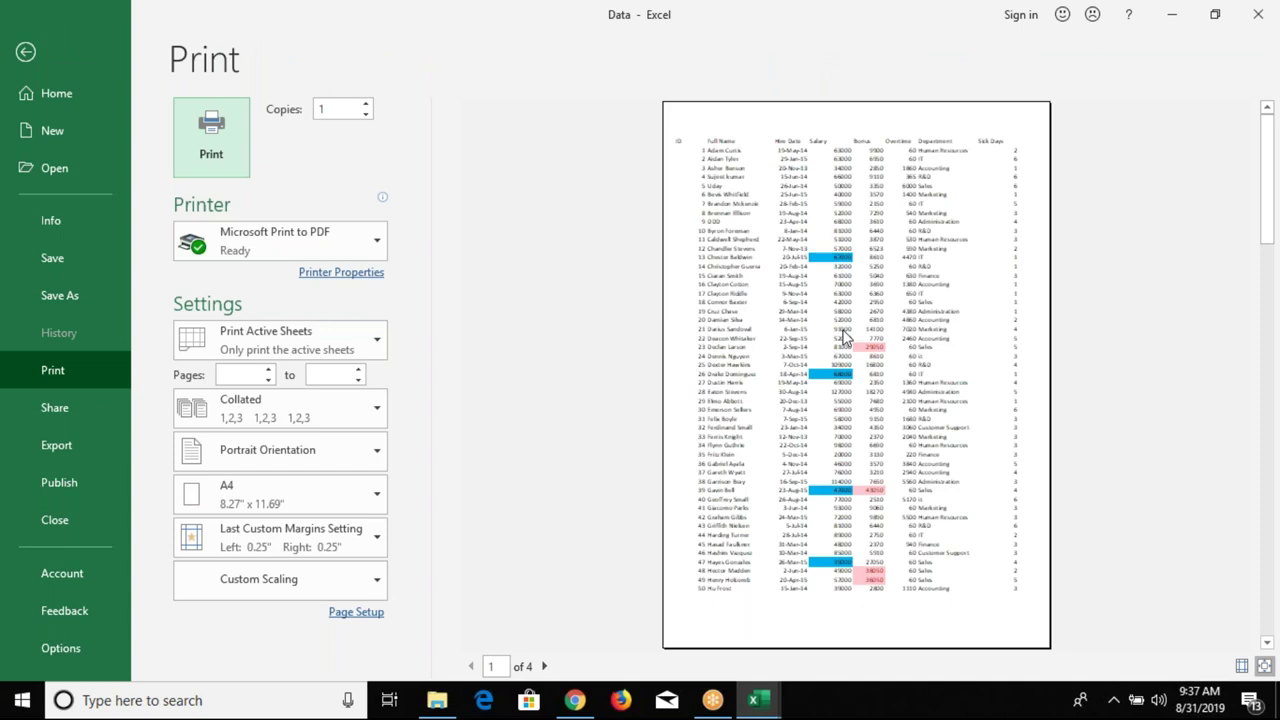
key(Escape)
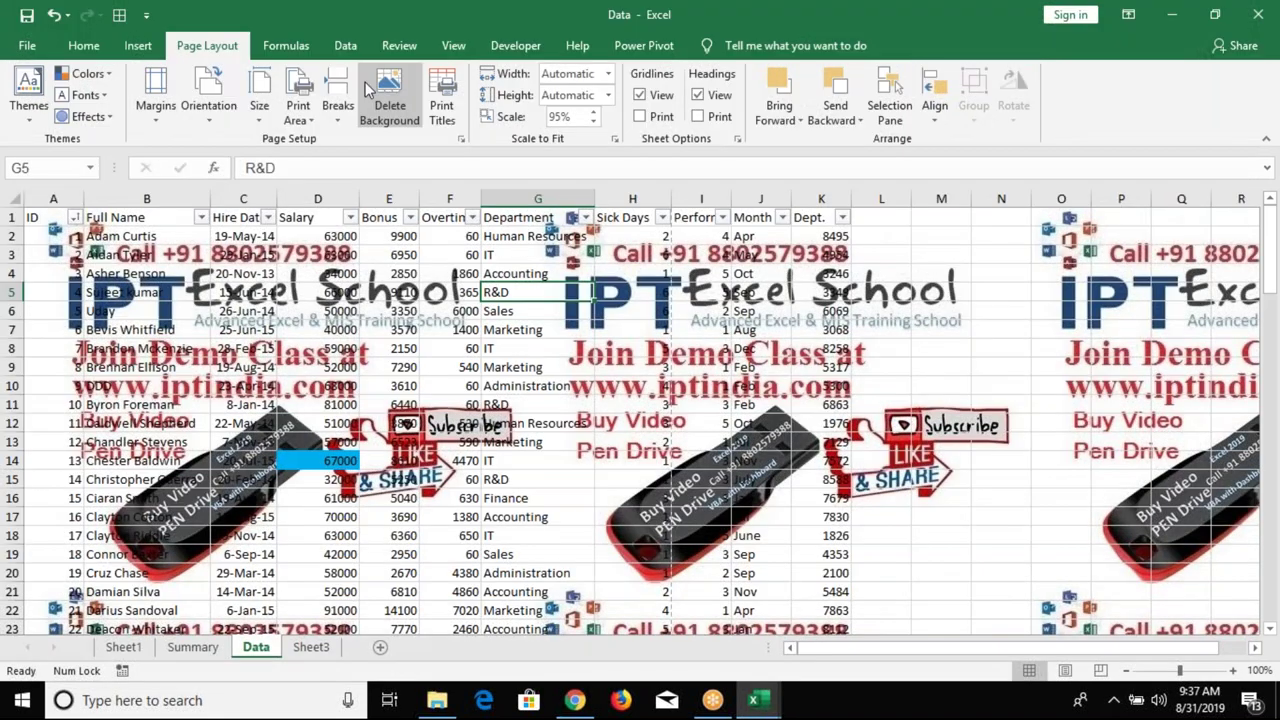
click(389, 311)
key(ctrl+p)
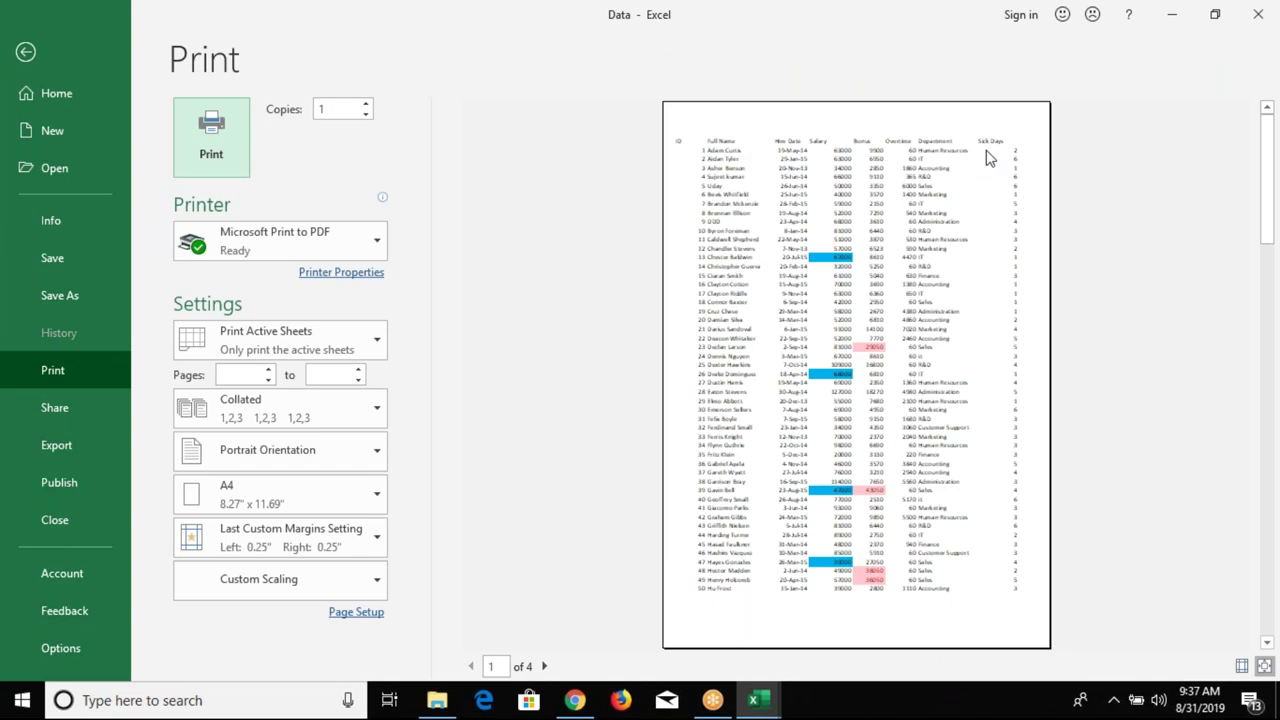
click(544, 666)
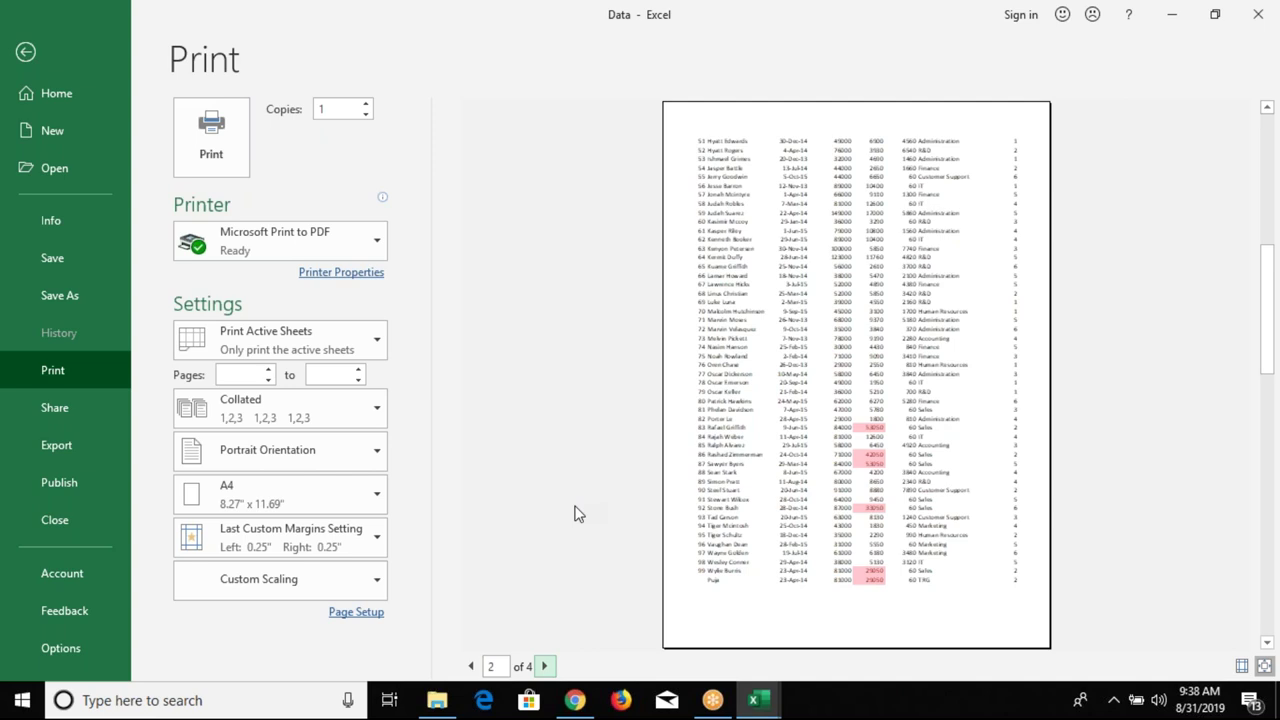
key(Escape)
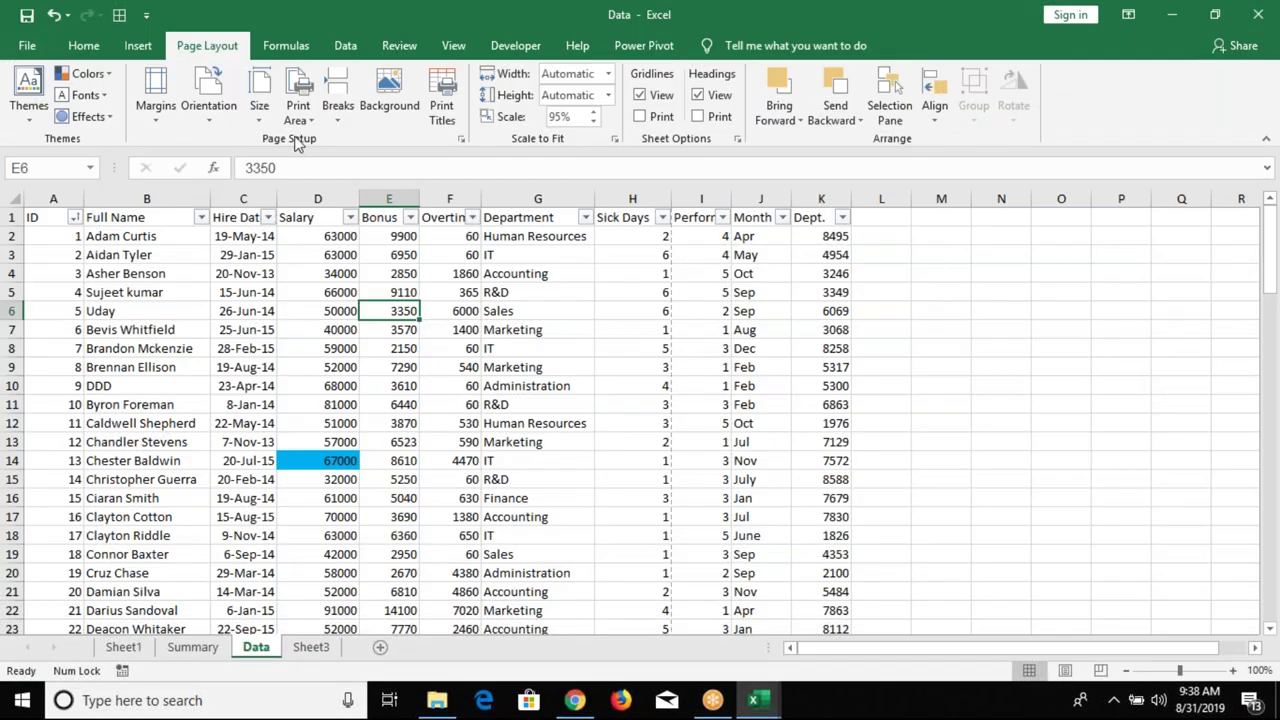
Set row 1 as the print title row repeating at the top of every page.
click(441, 105)
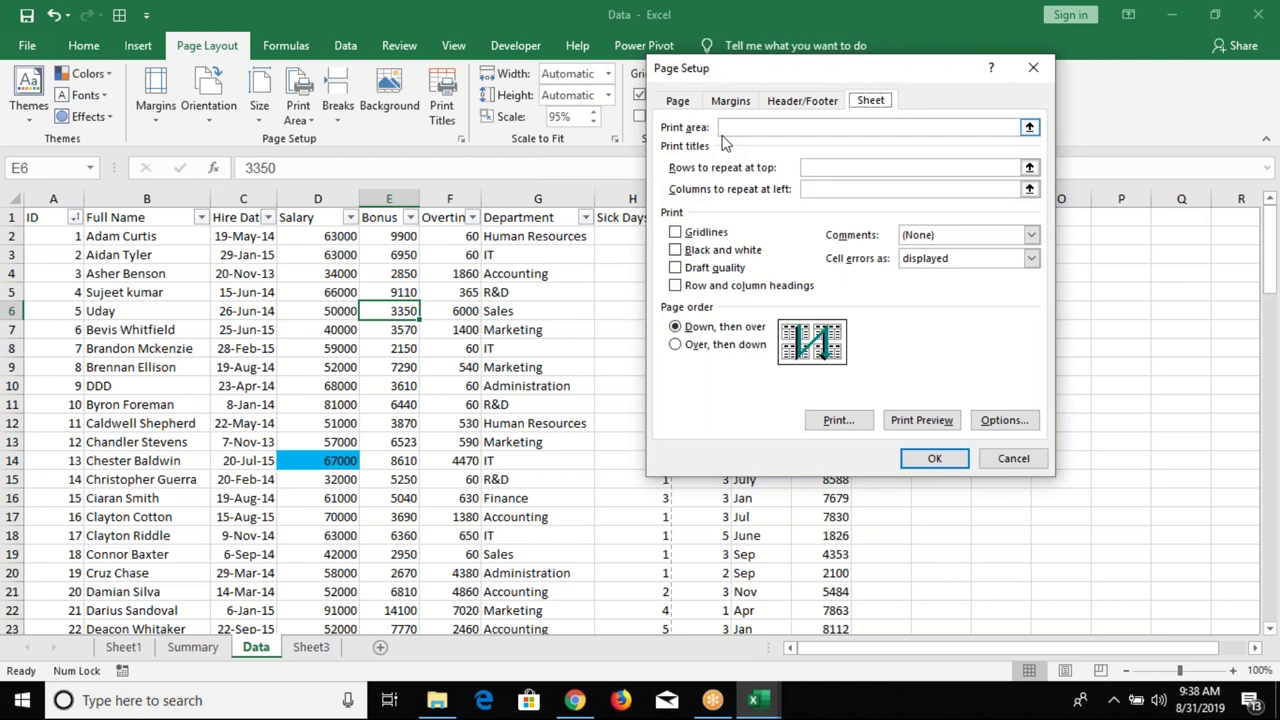
click(733, 129)
key(Tab)
click(14, 217)
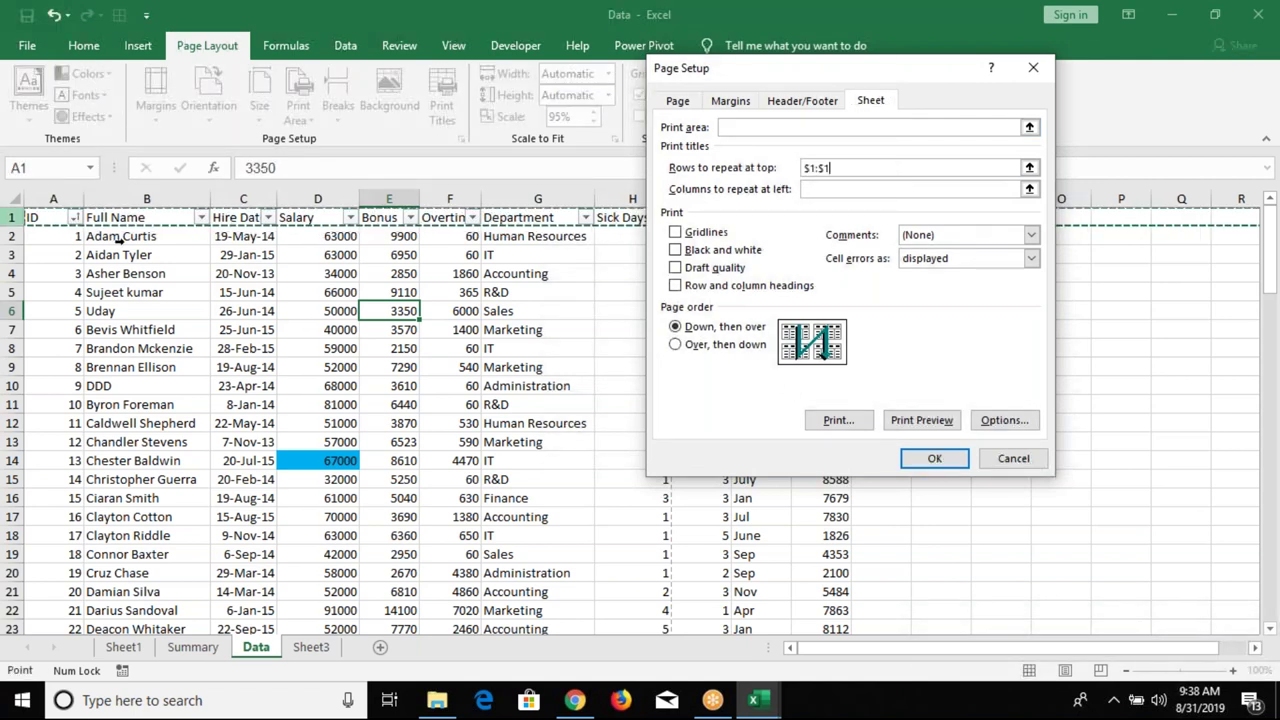
click(929, 458)
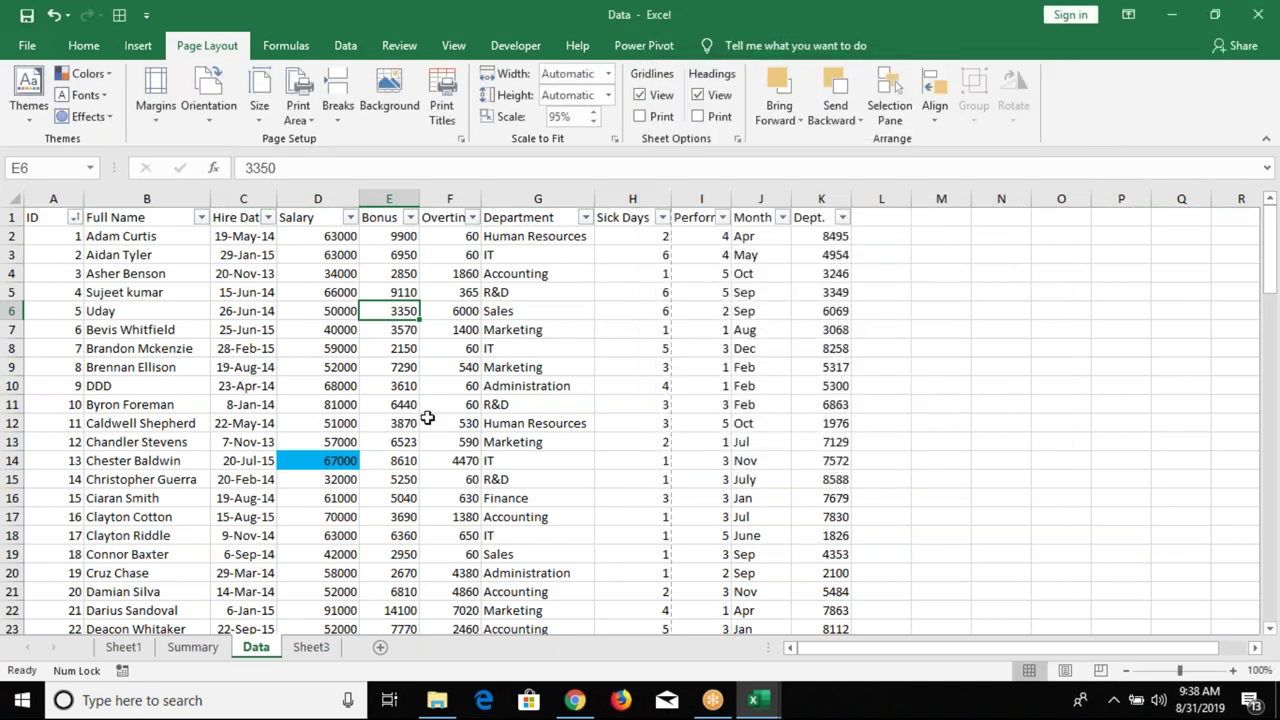
Preview pages 1–3 to confirm the header row repeats on each printed page.
key(ctrl+p)
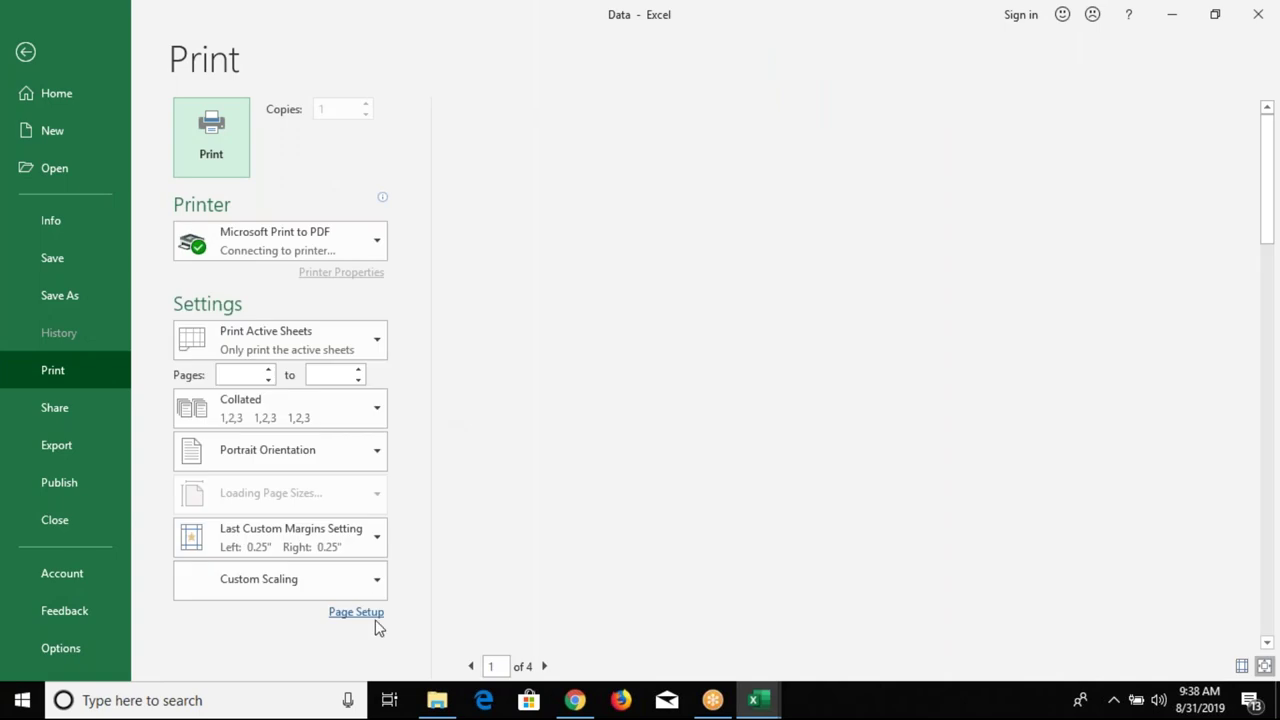
click(545, 666)
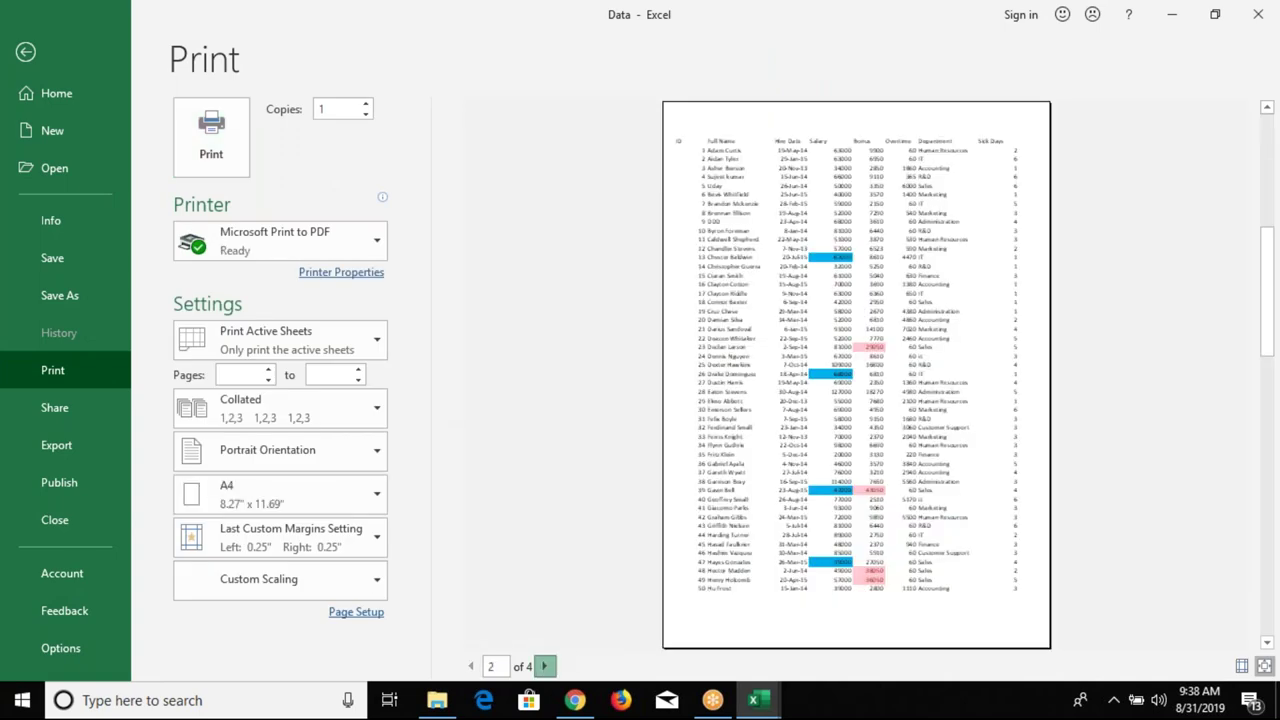
click(543, 666)
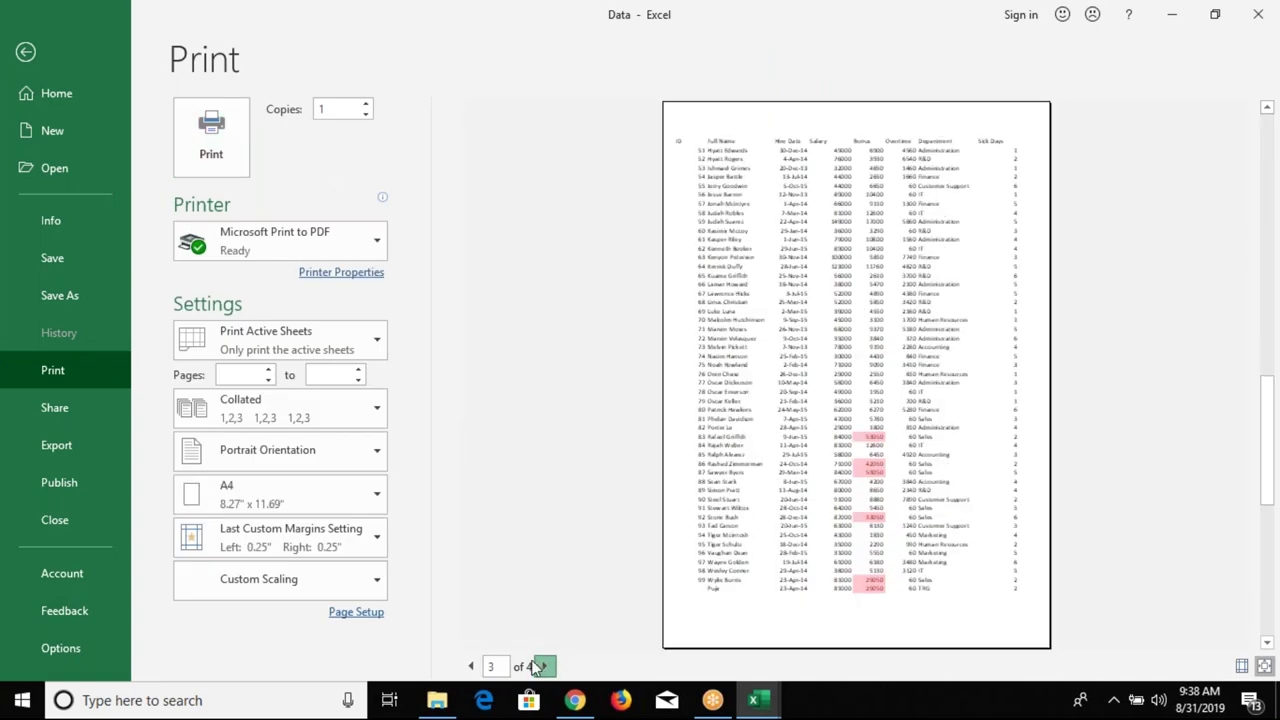
click(542, 666)
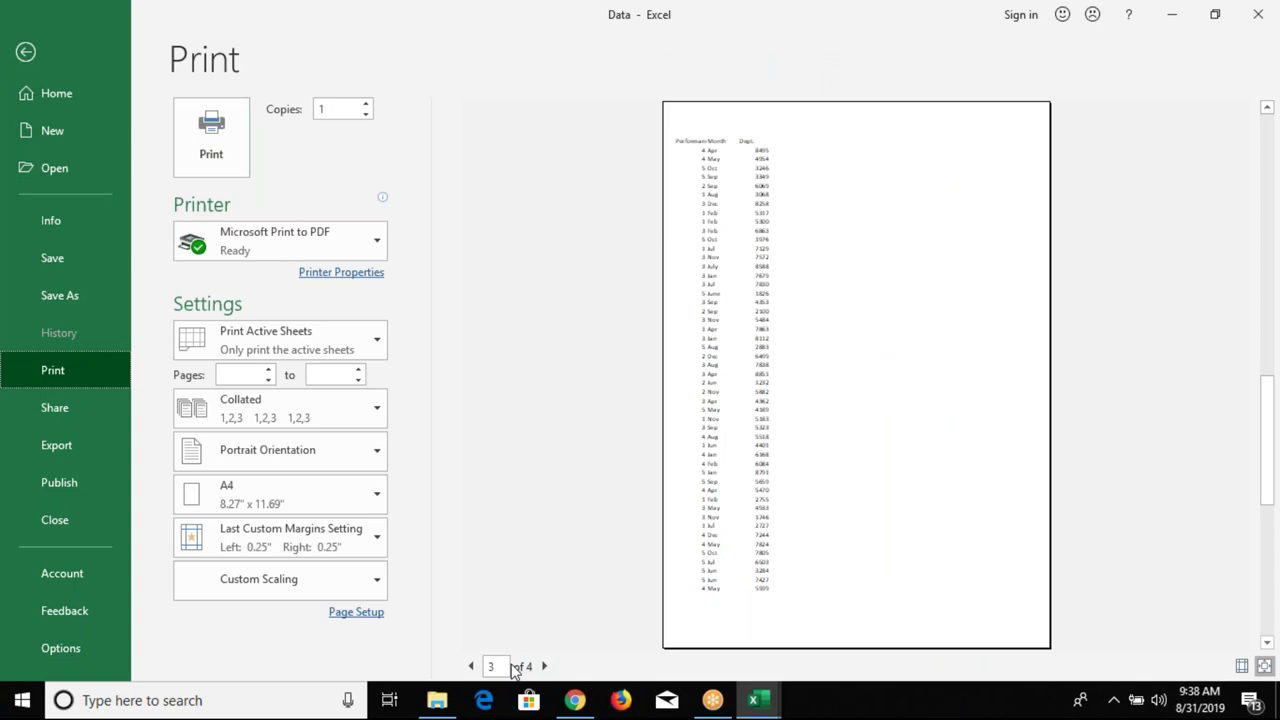
key(Escape)
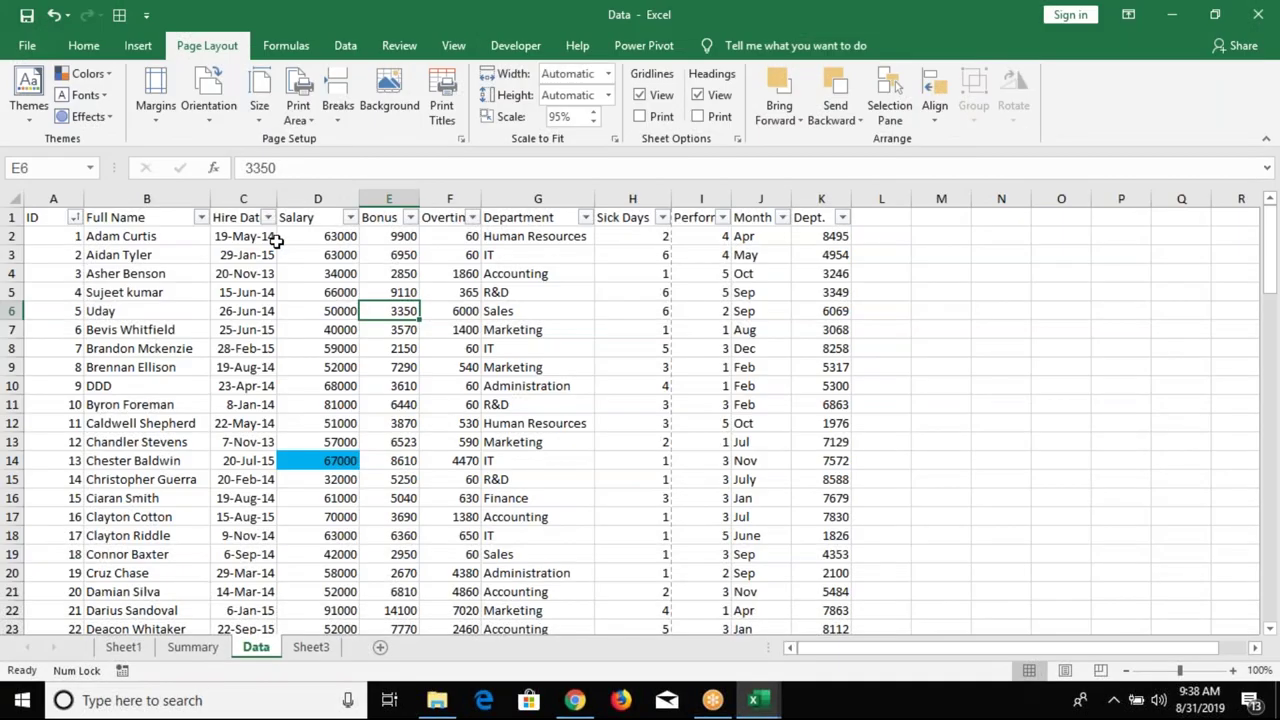
click(274, 240)
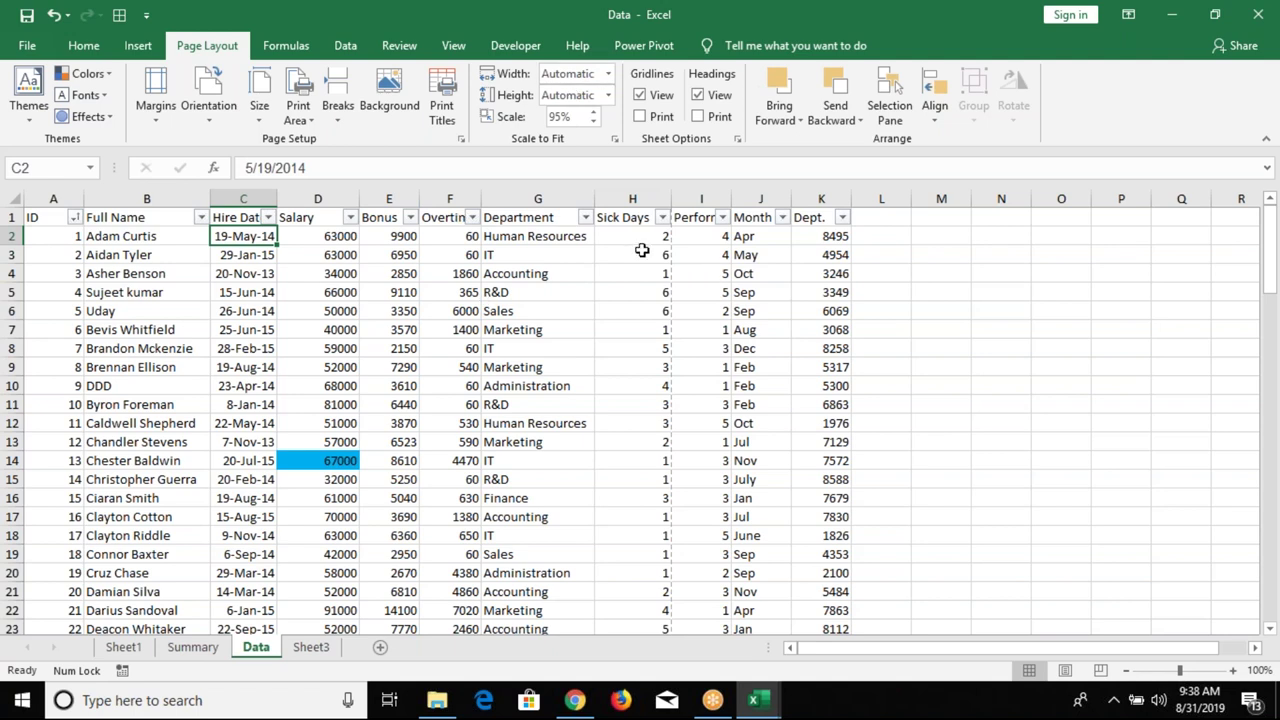
click(700, 236)
Set Scale to Fit width to 1 page, checking the 78%, two-page print preview.
drag(700, 236, 818, 236)
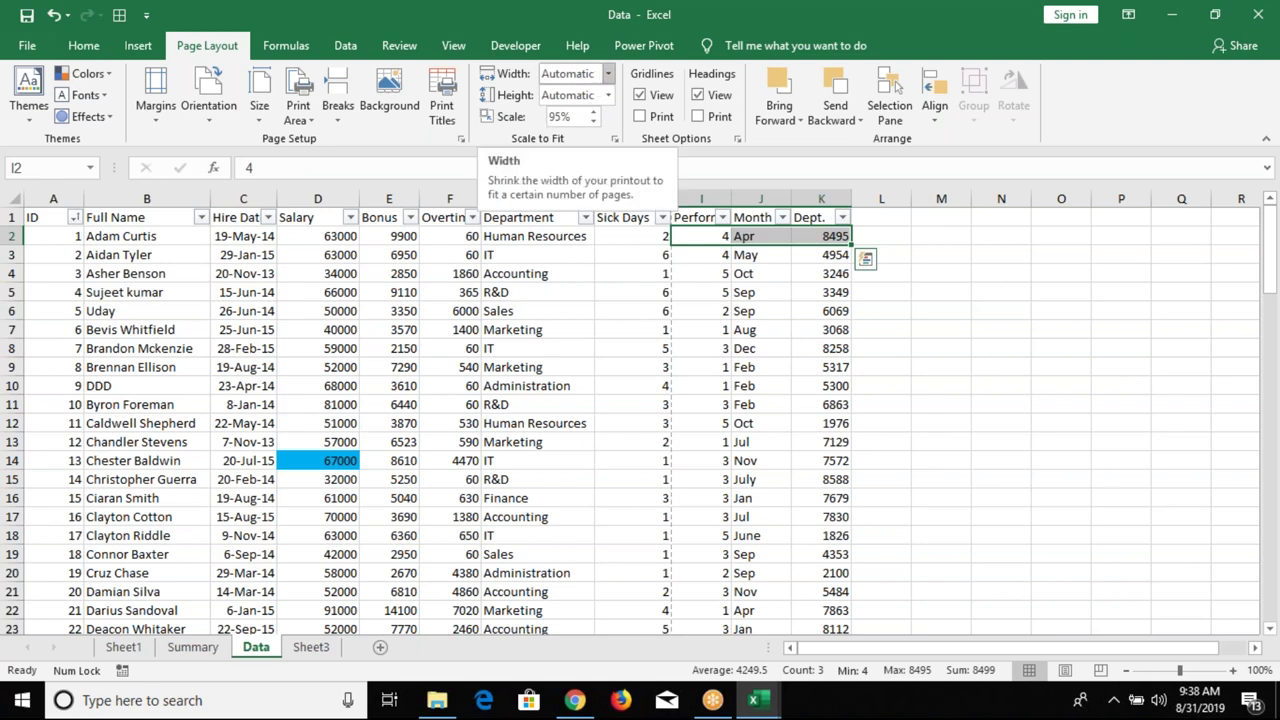
click(570, 74)
click(607, 74)
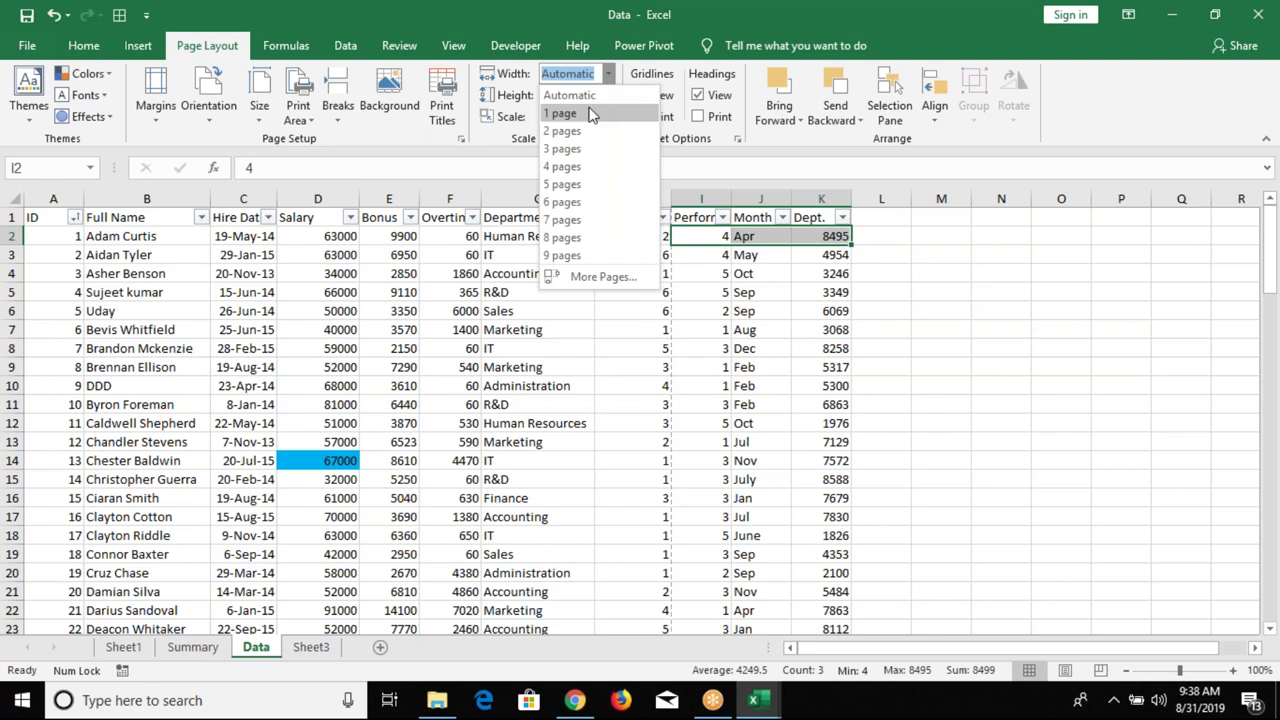
key(Escape)
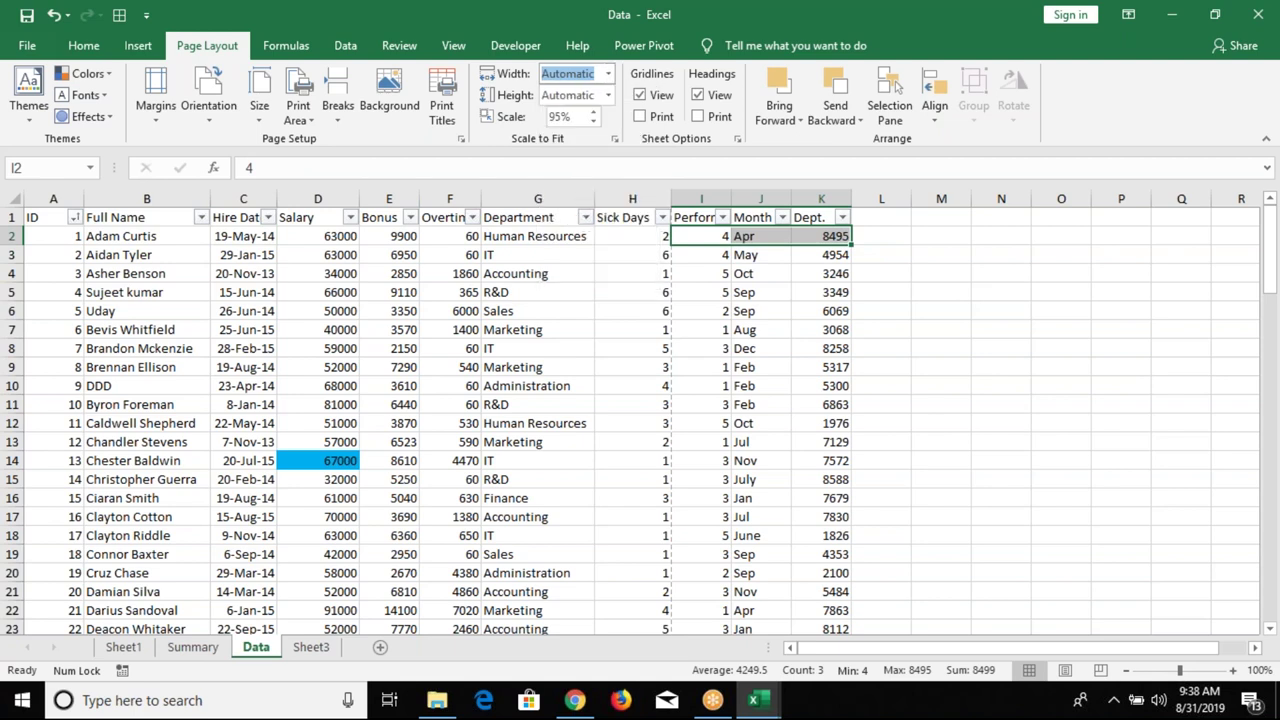
text(1)
key(Return)
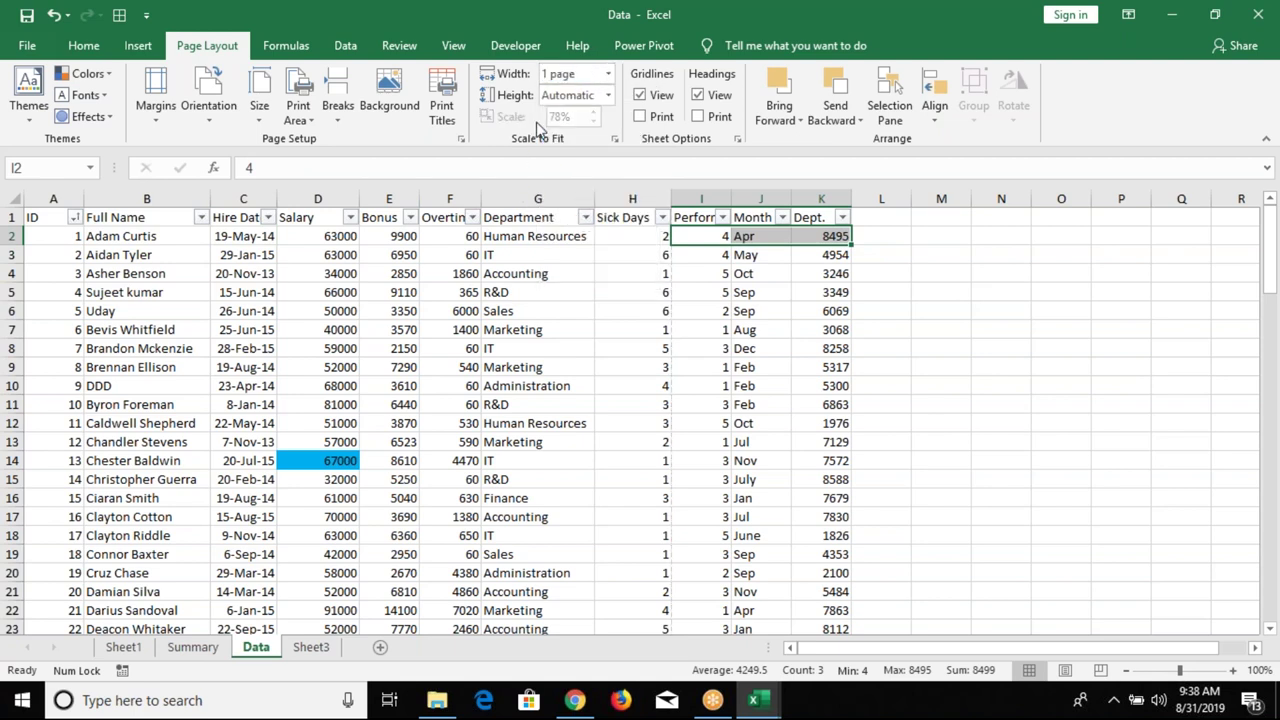
key(ctrl+p)
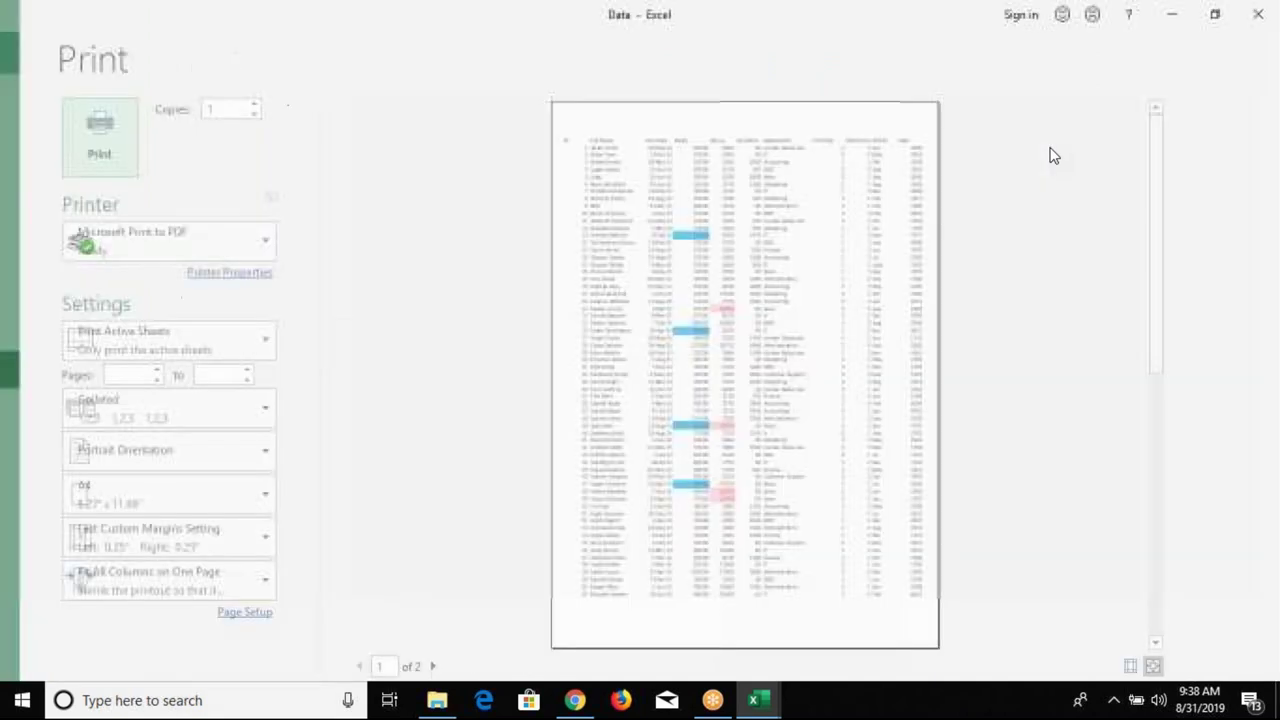
key(Escape)
click(571, 292)
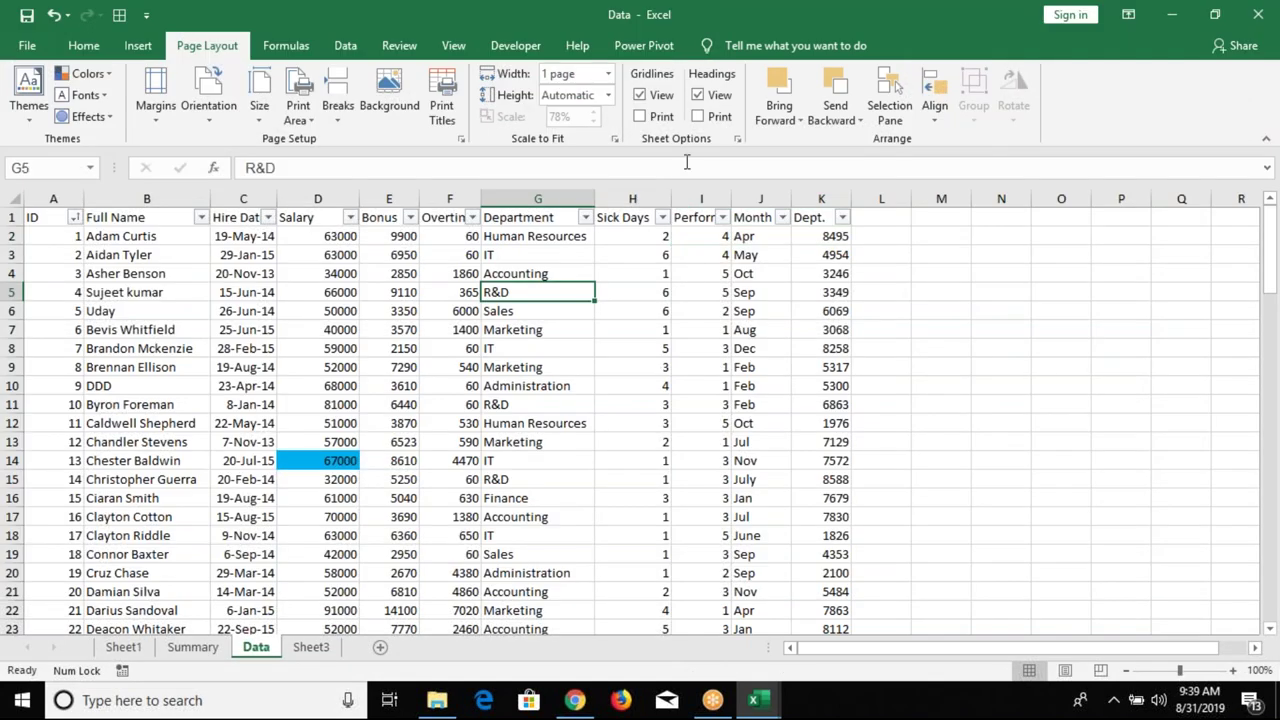
Turn on Gridlines Print and preview the printout with gridlines.
click(641, 95)
click(641, 95)
click(640, 116)
key(ctrl+p)
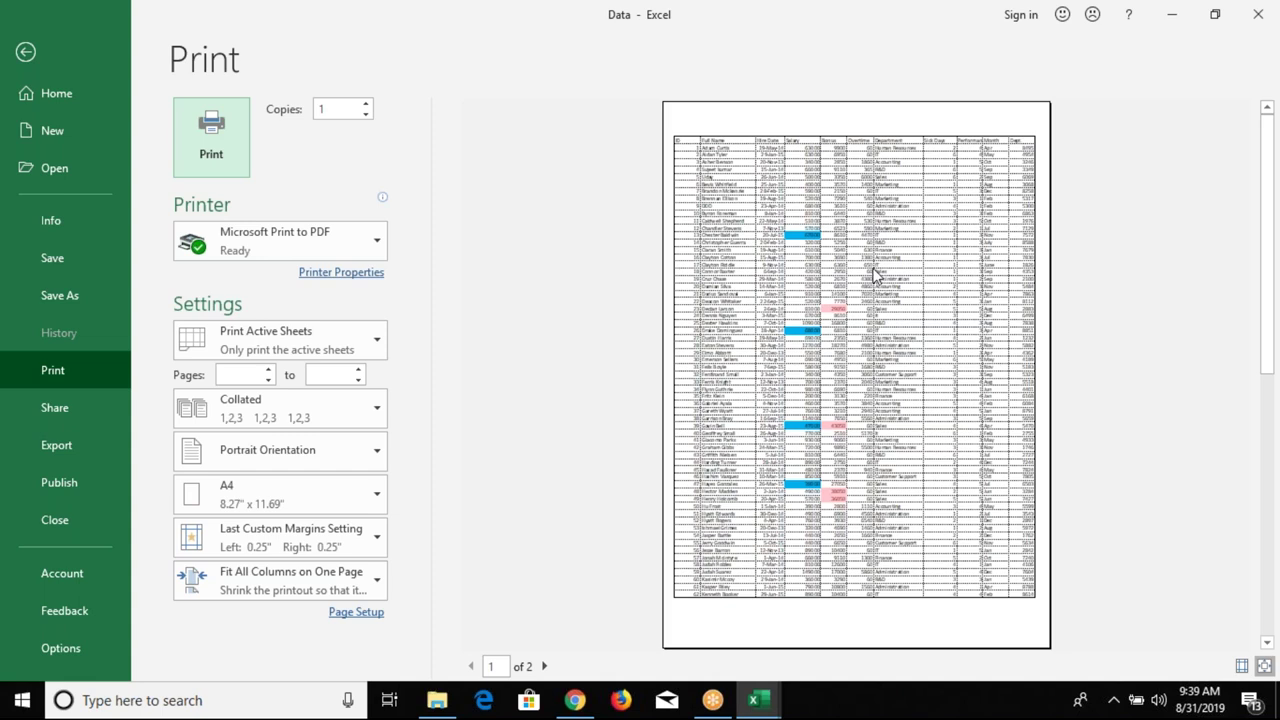
key(Escape)
Turn on Headings Print so row and column headings print, and preview the result.
click(662, 348)
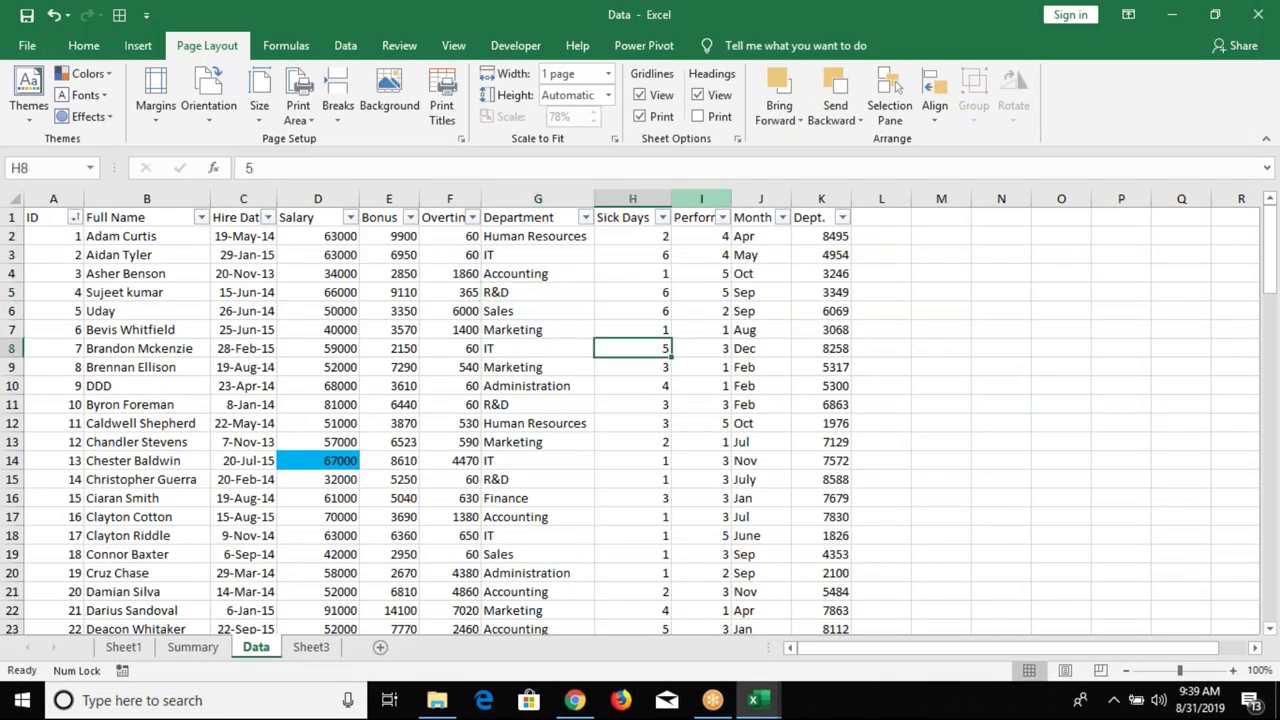
click(697, 116)
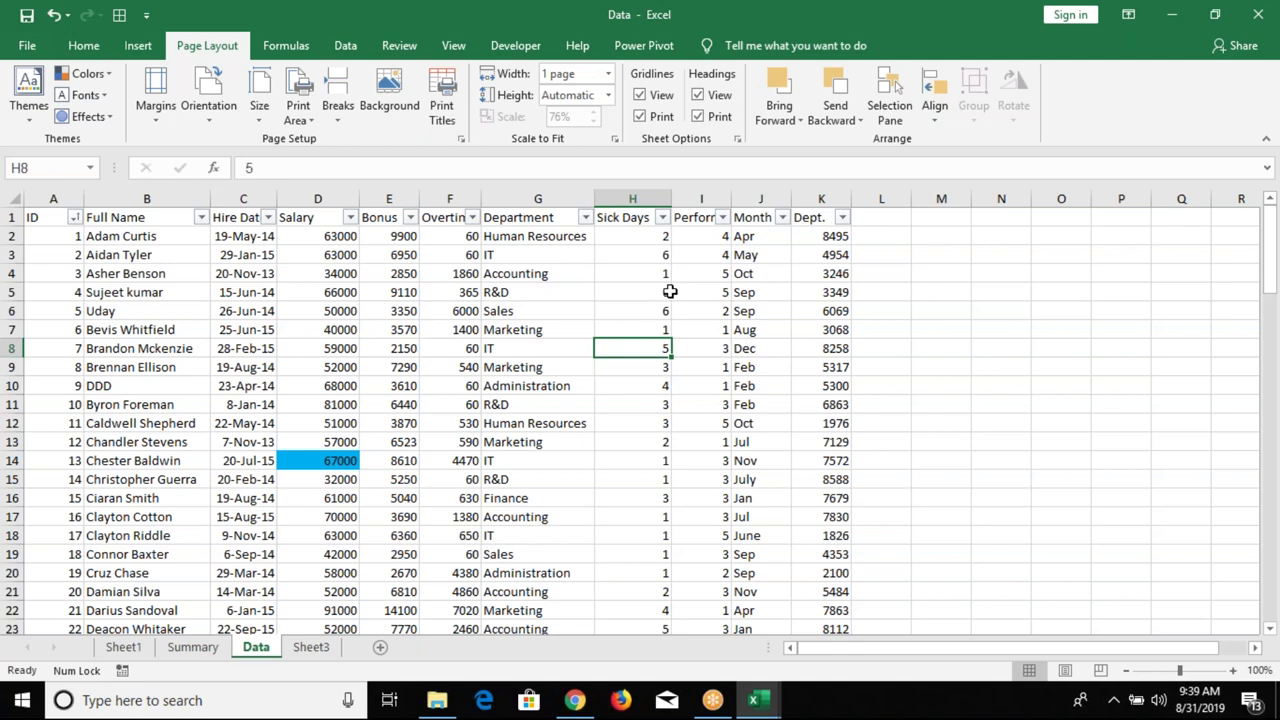
key(ctrl+p)
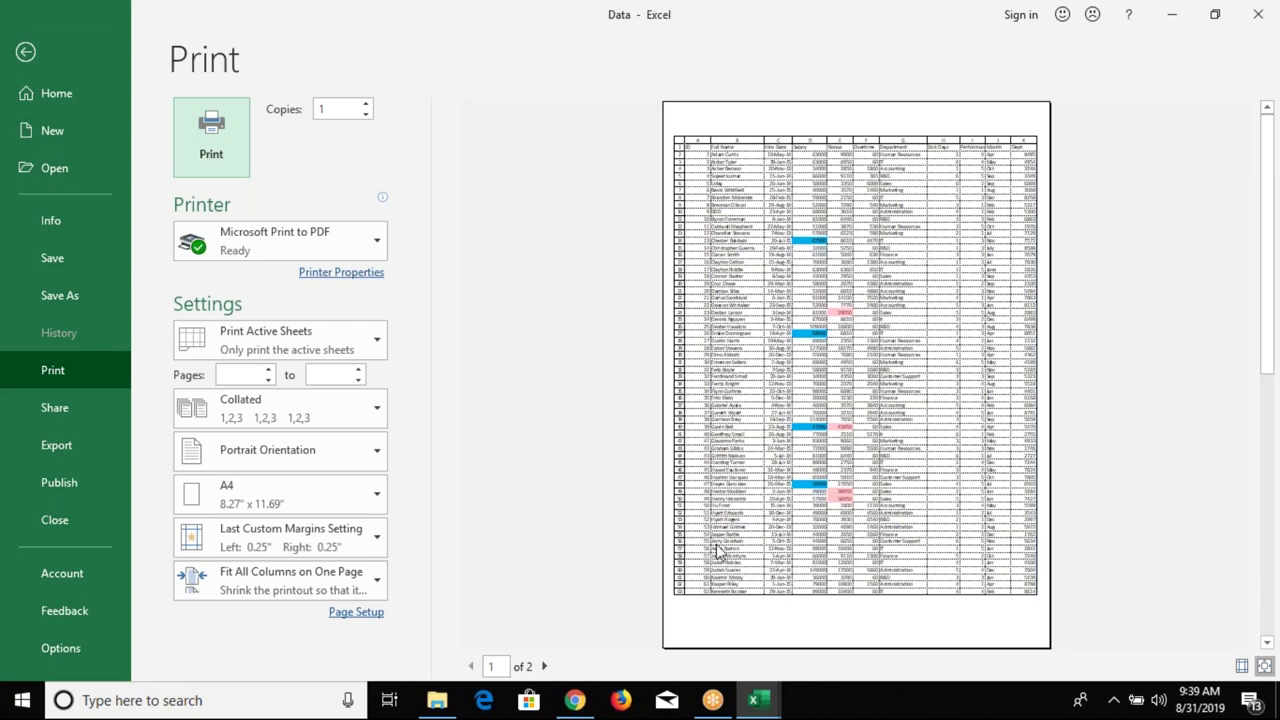
key(Escape)
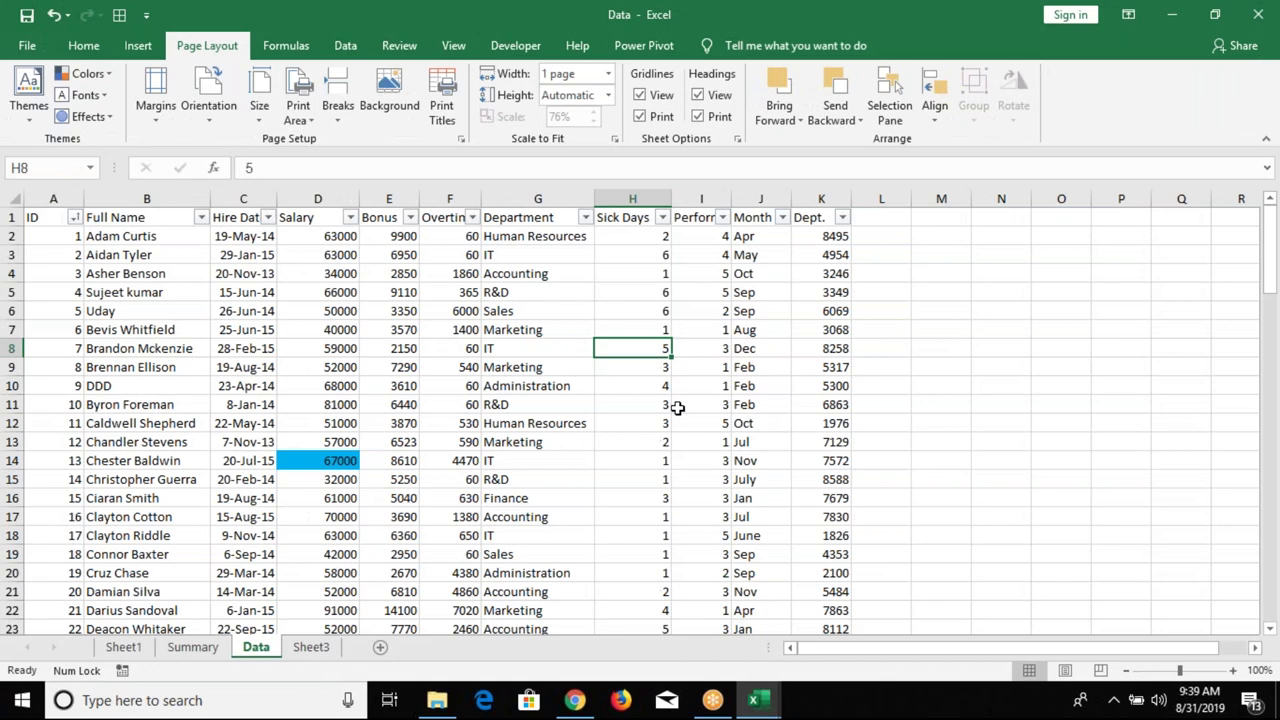
click(138, 45)
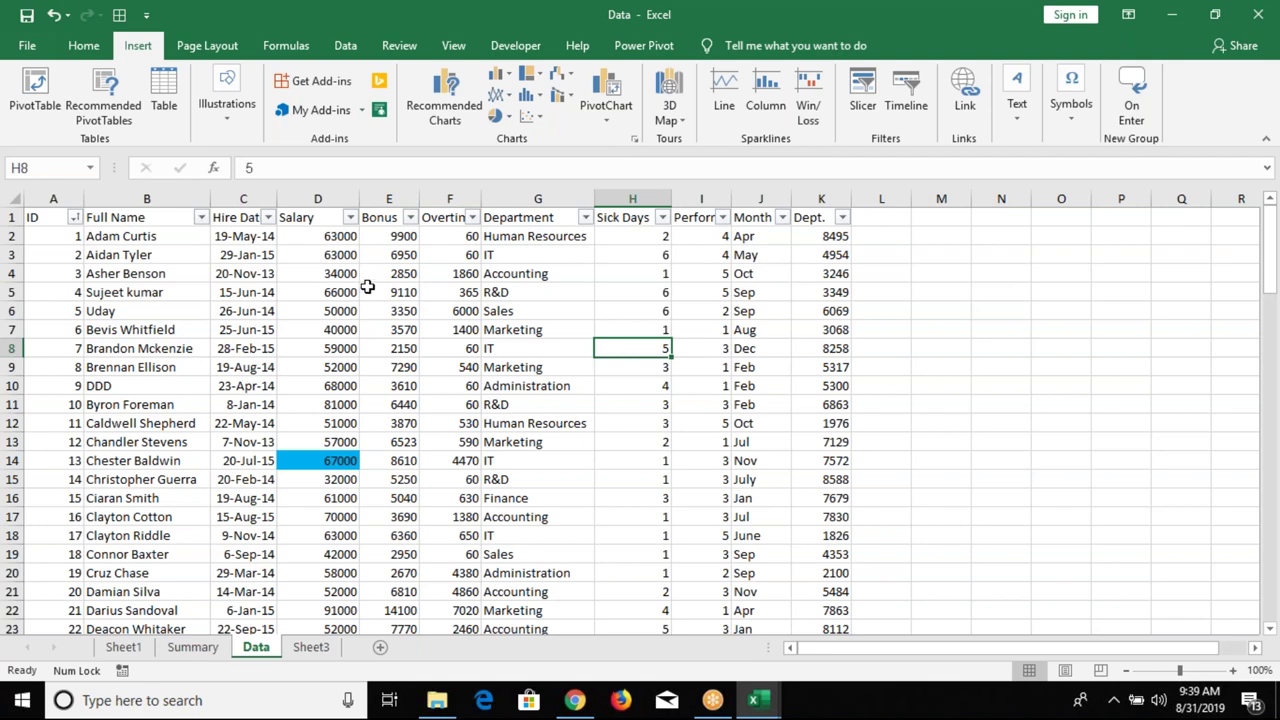
click(209, 58)
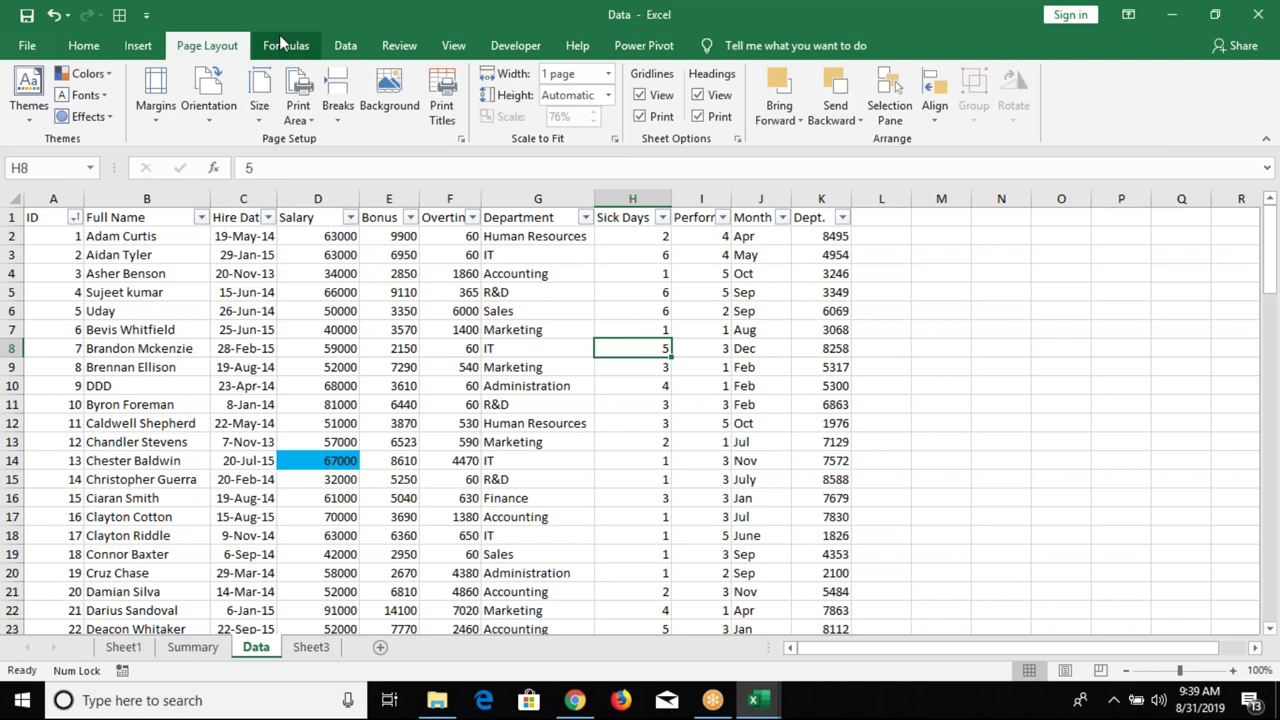
scroll(277, 72, down, 1)
drag(246, 273, 250, 258)
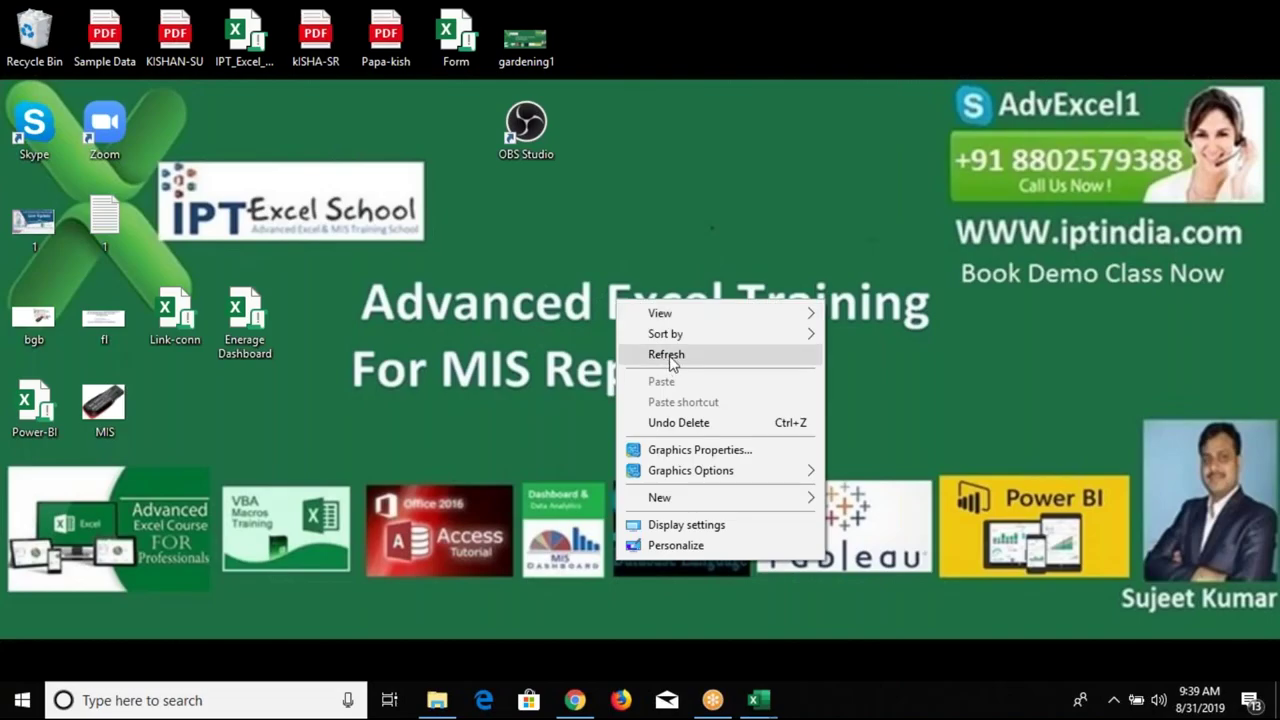
Refresh the empty Windows desktop twice from its right-click menu.
click(669, 359)
right_click(659, 252)
click(684, 287)
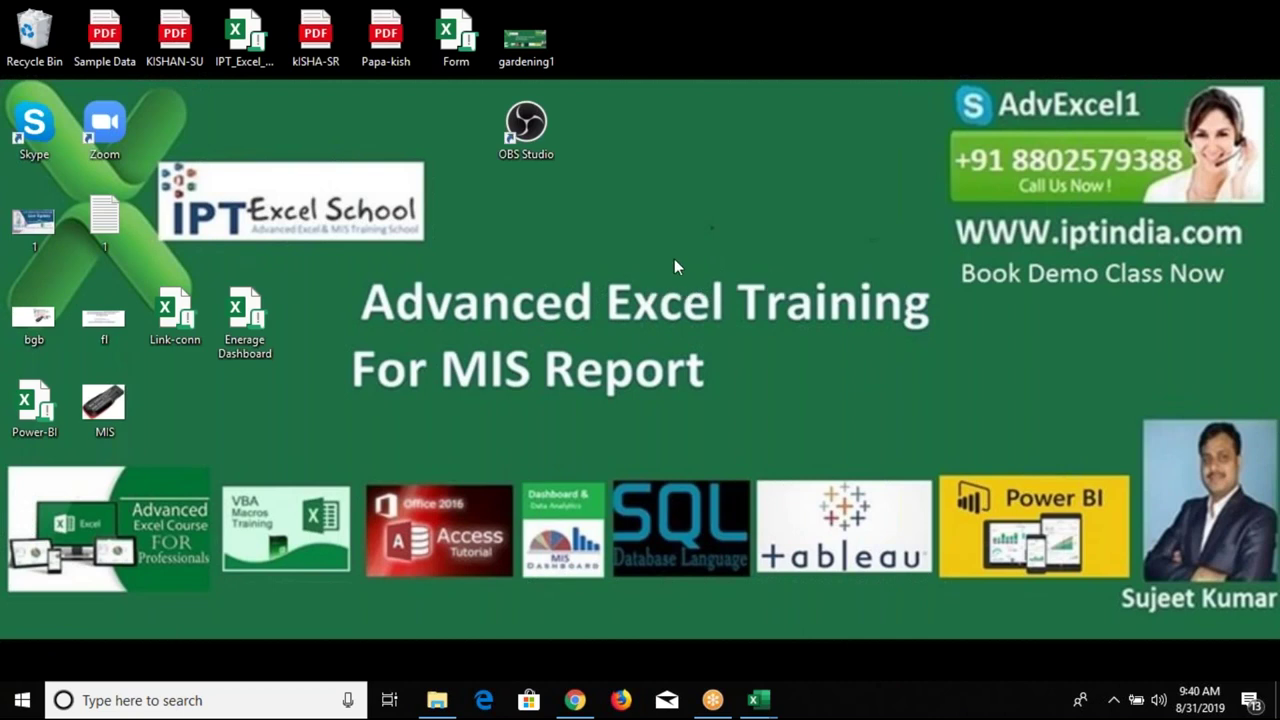
right_click(676, 258)
click(682, 314)
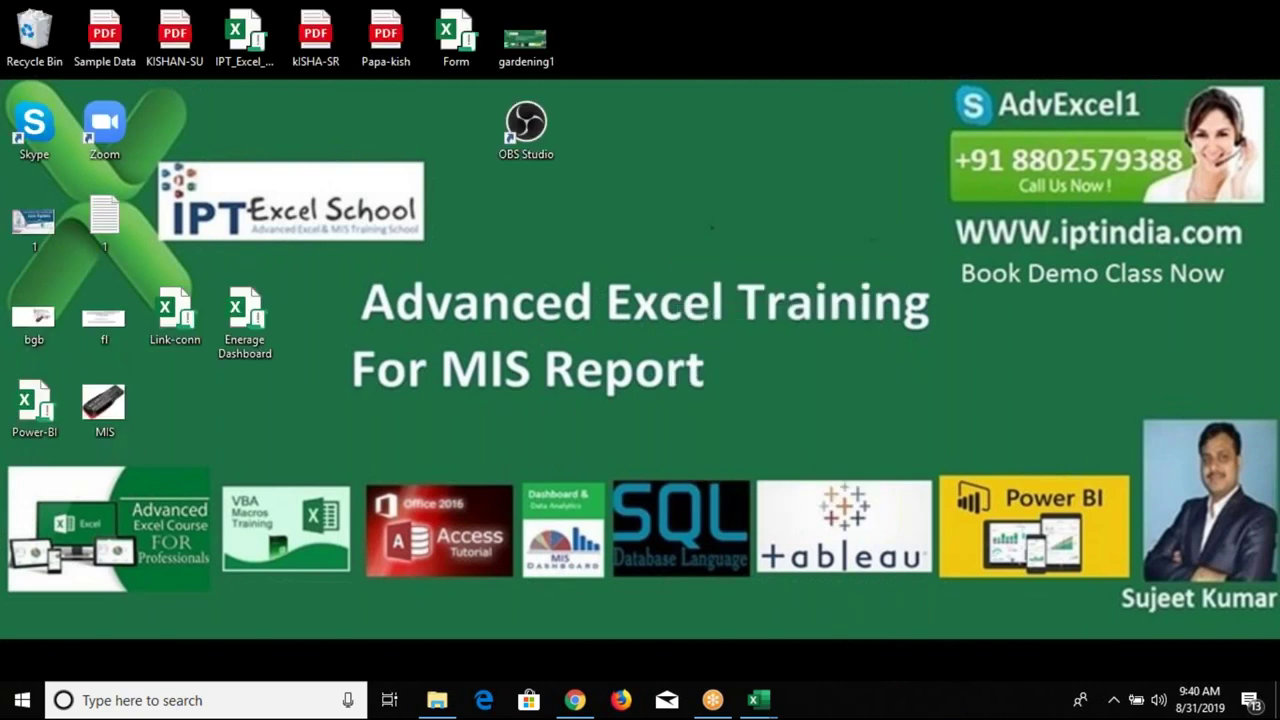